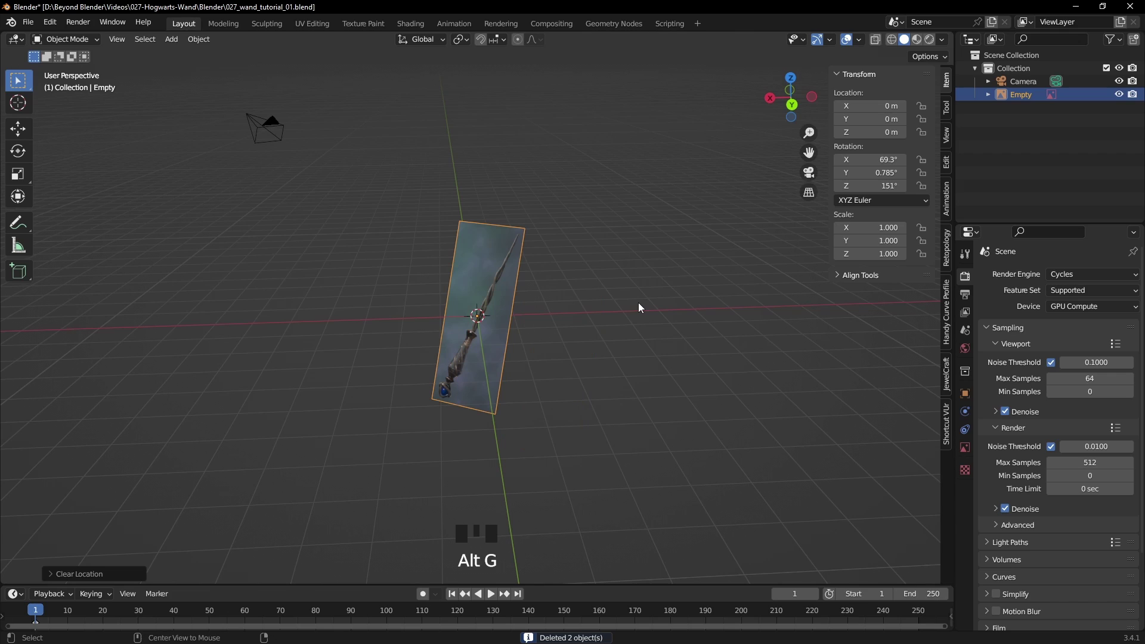
- Stand the reference image upright with rotation X 90°, Y 0°, Z 0° and switch to the front view
double_click(859, 159)
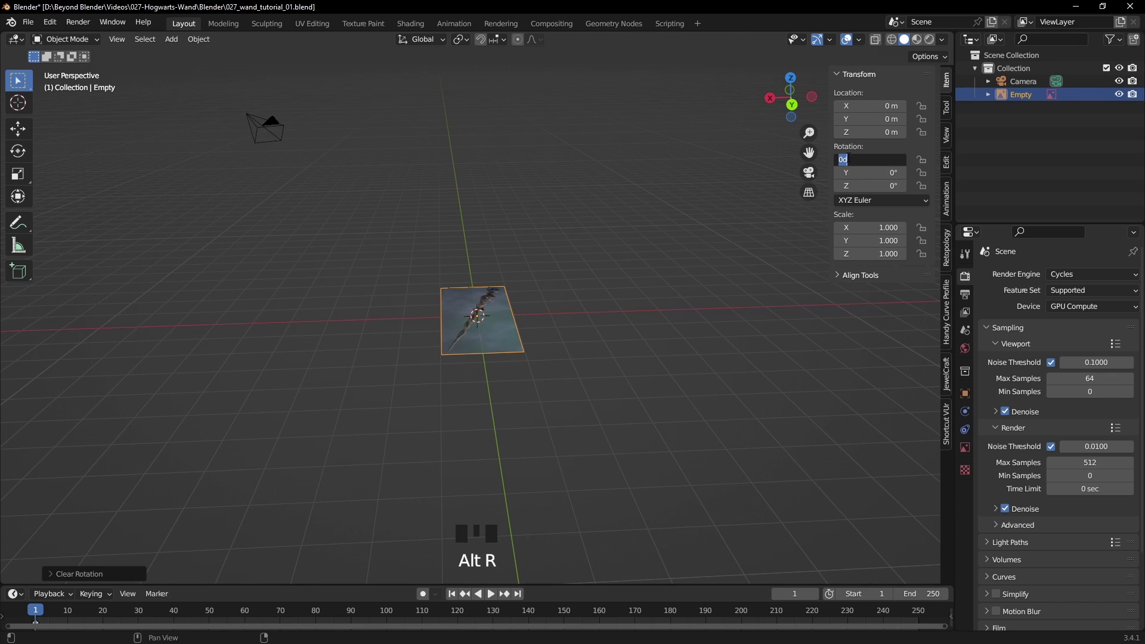
type("0")
left_click(846, 159)
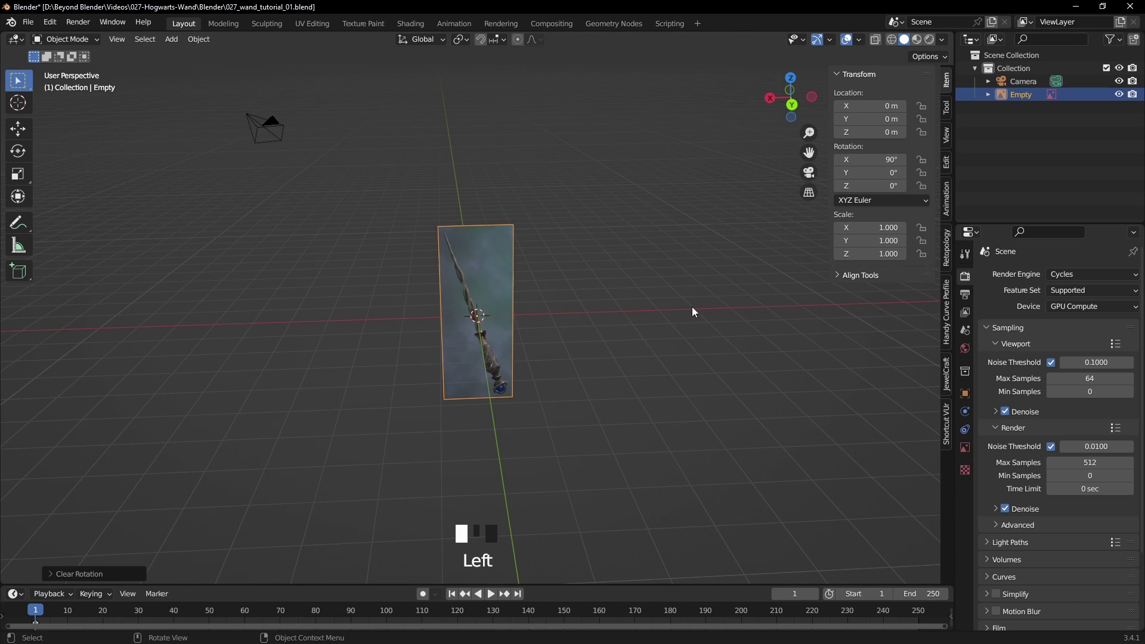
key("KP_1")
scroll(621, 339, "up", 3)
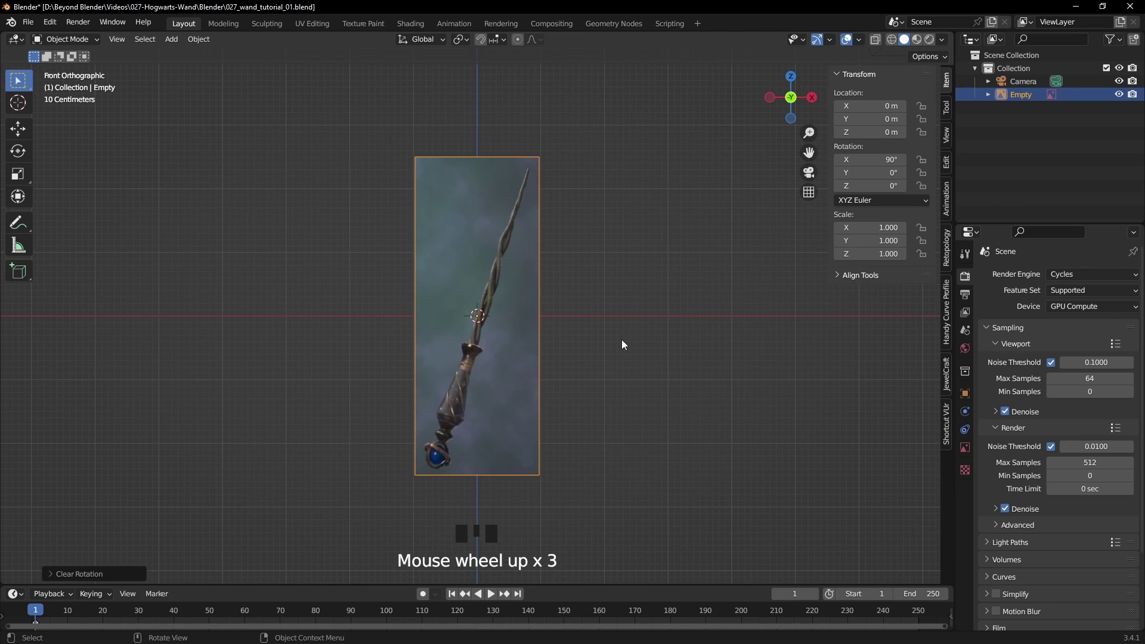
- Set the reference image's depth to Back, disable its display in perspective, and enable opacity at 0.35
left_click(965, 447)
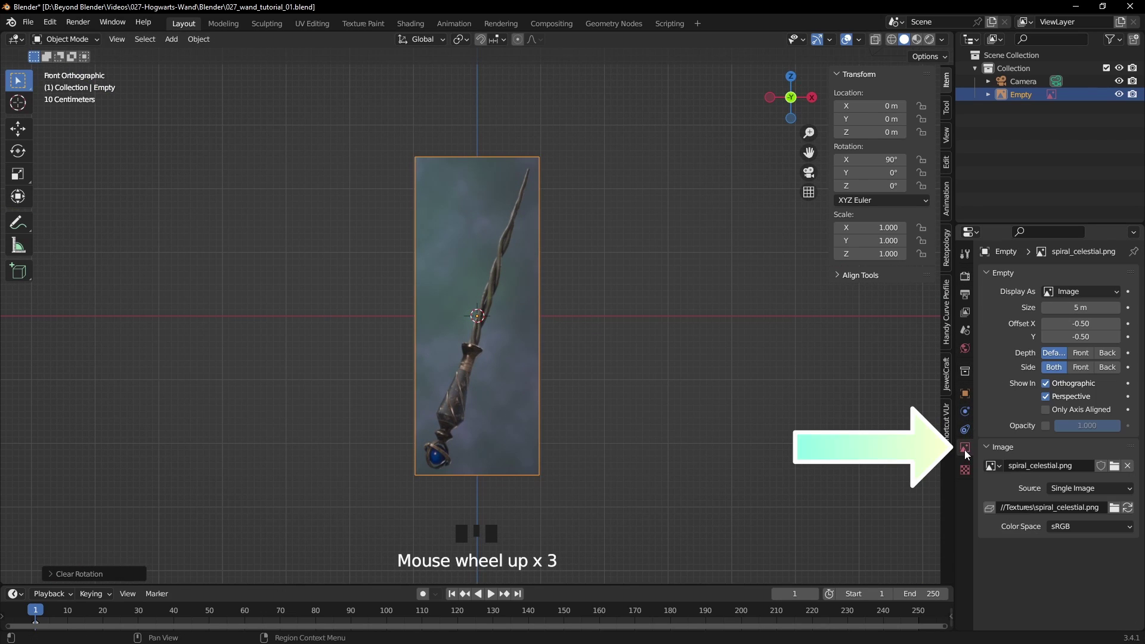
double_click(1108, 354)
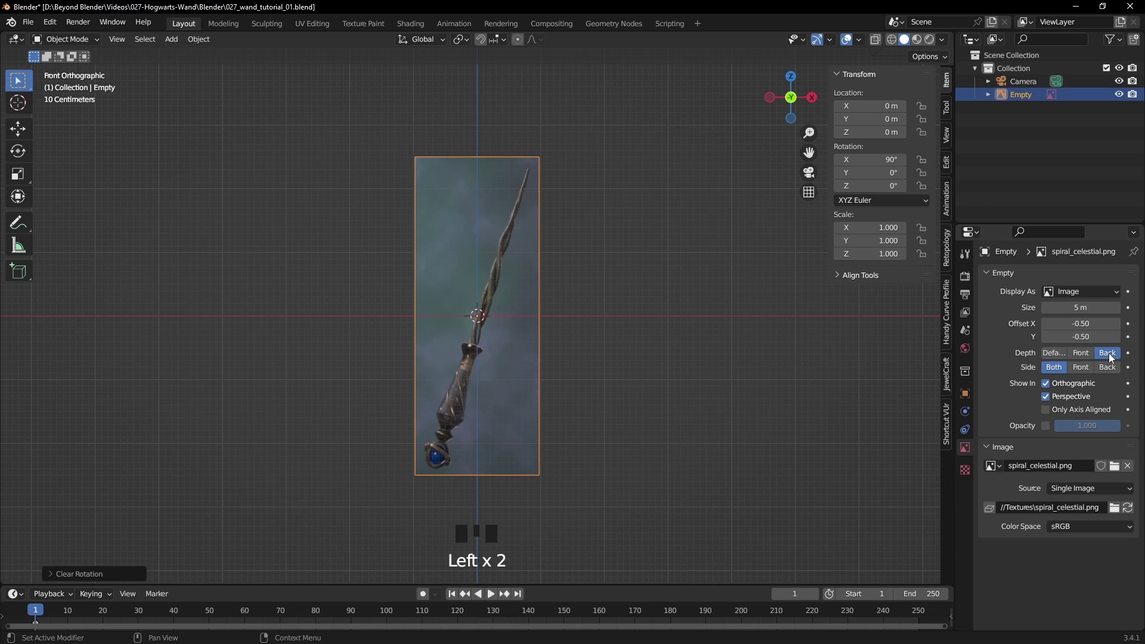
left_click(1045, 396)
left_click(1046, 426)
left_click_drag(1090, 425, 1054, 425)
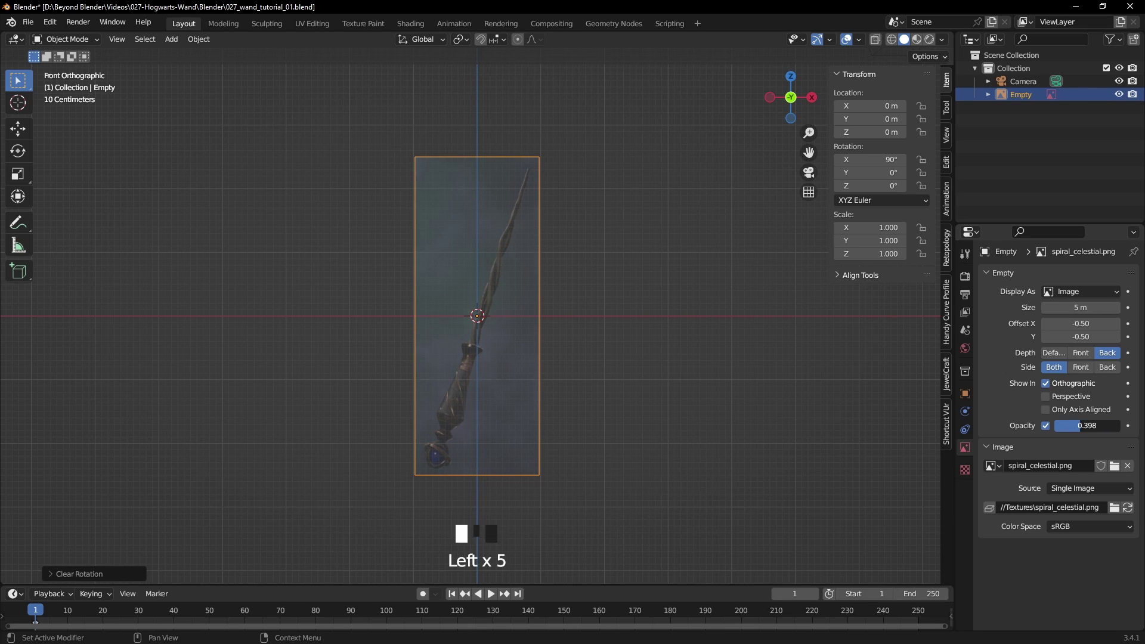
left_click_drag(1101, 425, 1098, 421)
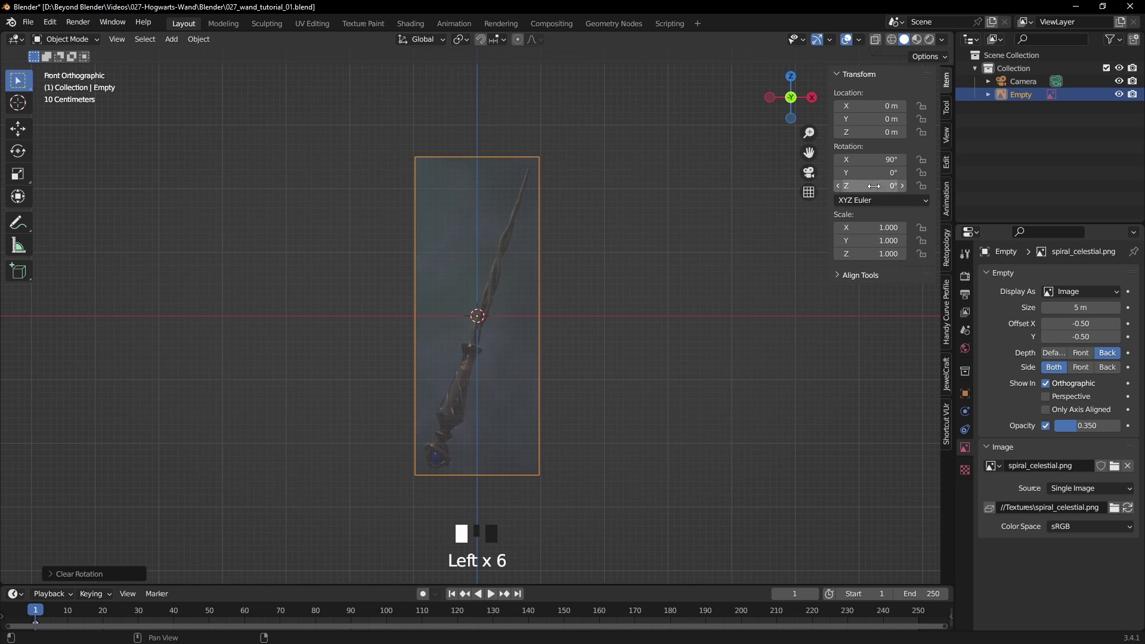
- Set the reference image's Y rotation to -17.7° to straighten the wand vertically
left_click(862, 160)
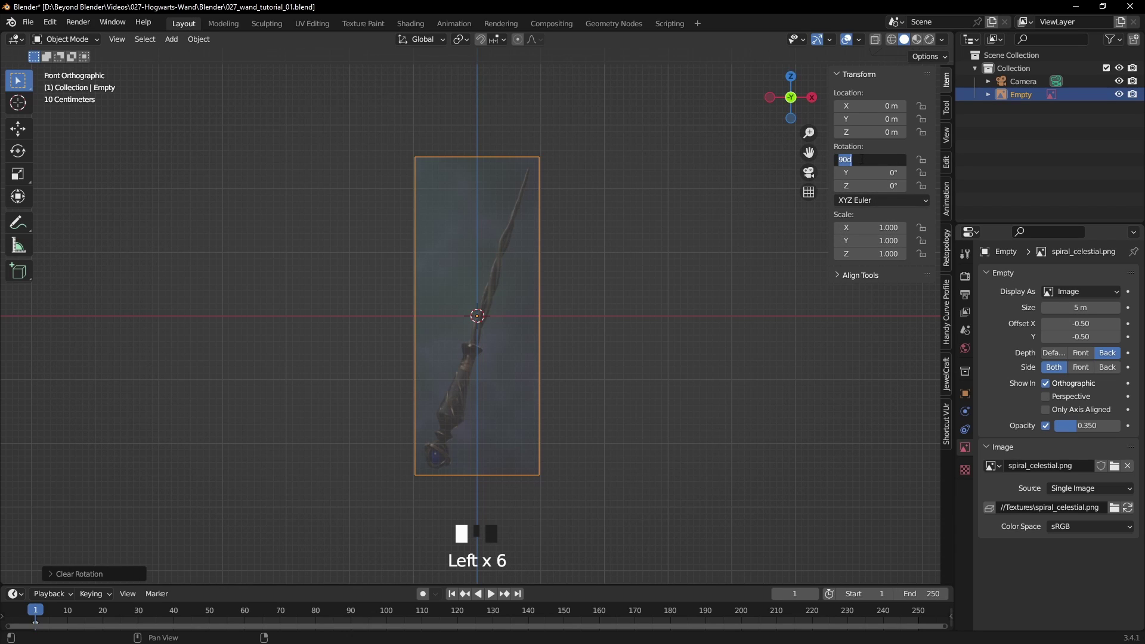
left_click(868, 173)
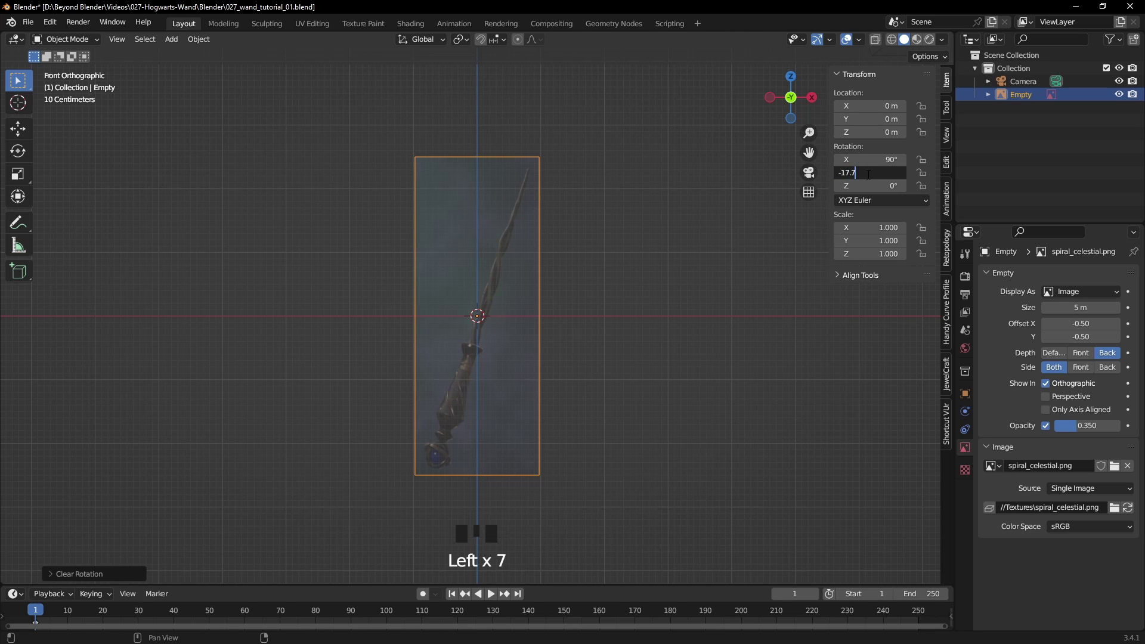
double_click(868, 174)
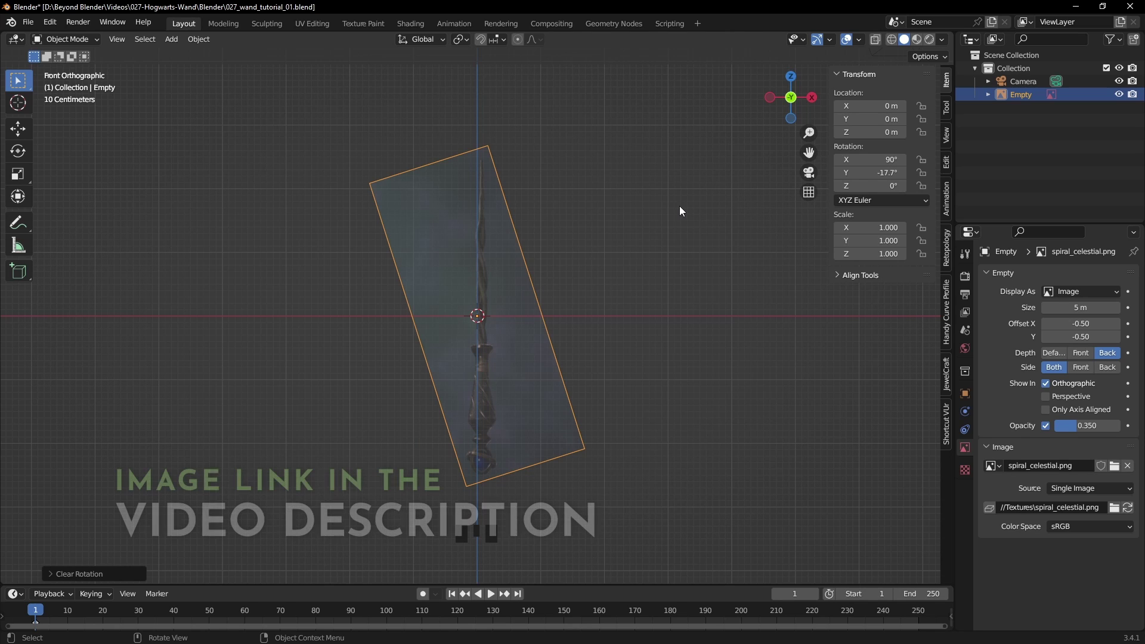
- Move the reference image about -0.072 m along X to centre the wand on the vertical axis
scroll(534, 318, "up", 4)
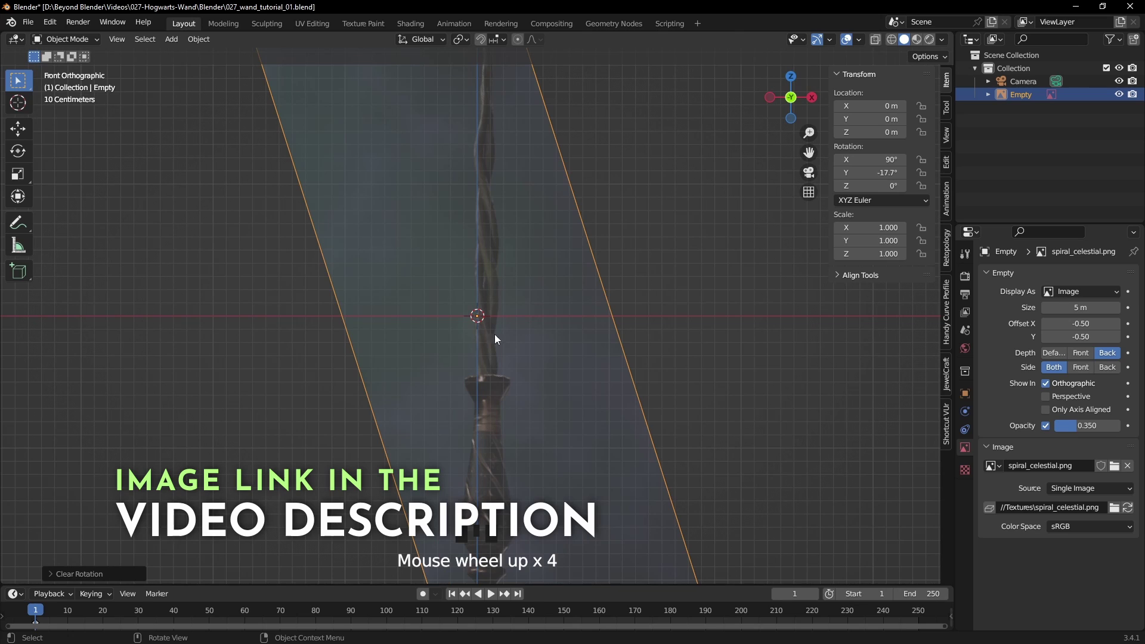
left_click(18, 129)
scroll(510, 403, "up", 2)
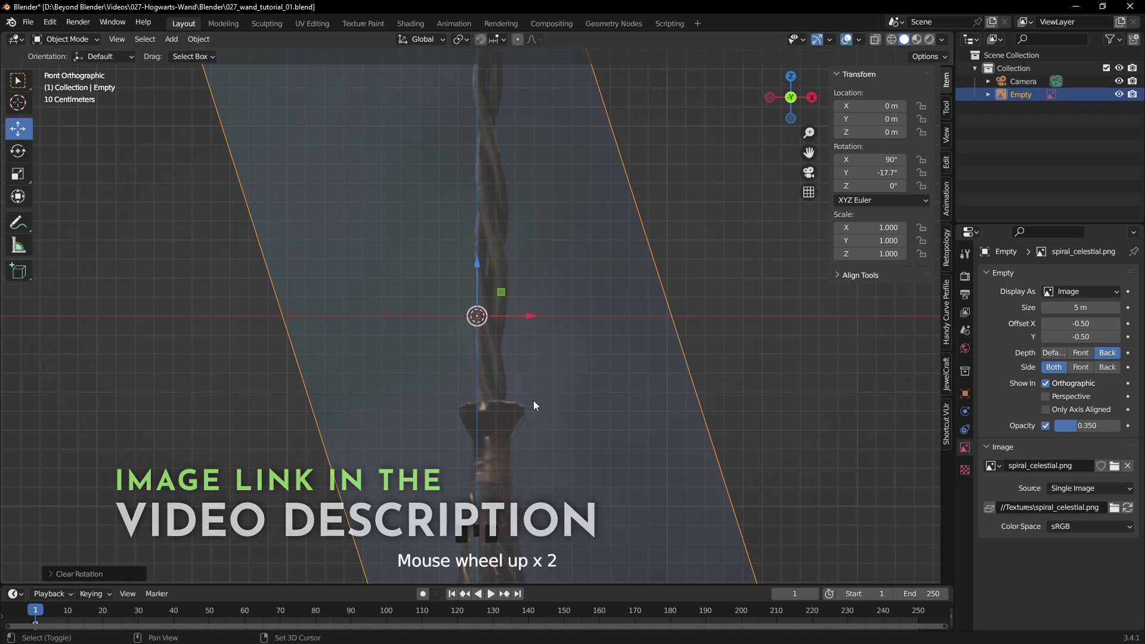
middle_click_drag(531, 404, 504, 203, "shift")
left_click_drag(490, 180, 457, 183)
scroll(525, 250, "down", 5)
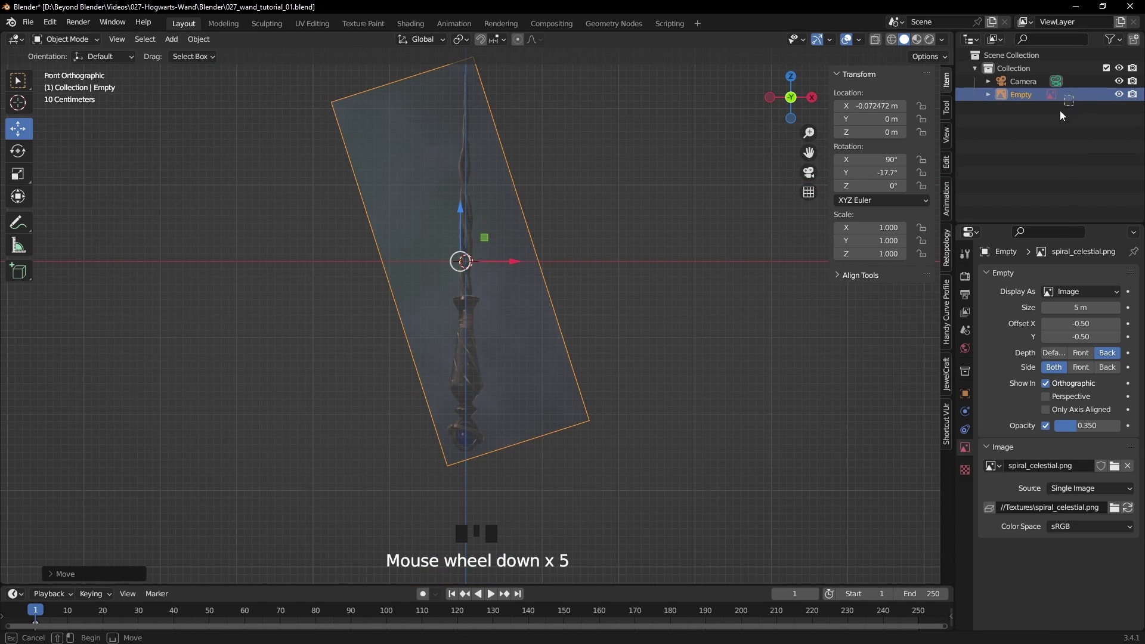
- Move the reference image empty out of Collection into the top-level Scene Collection
left_click(1039, 142)
left_click(1020, 95)
left_click_drag(1020, 96, 1018, 129)
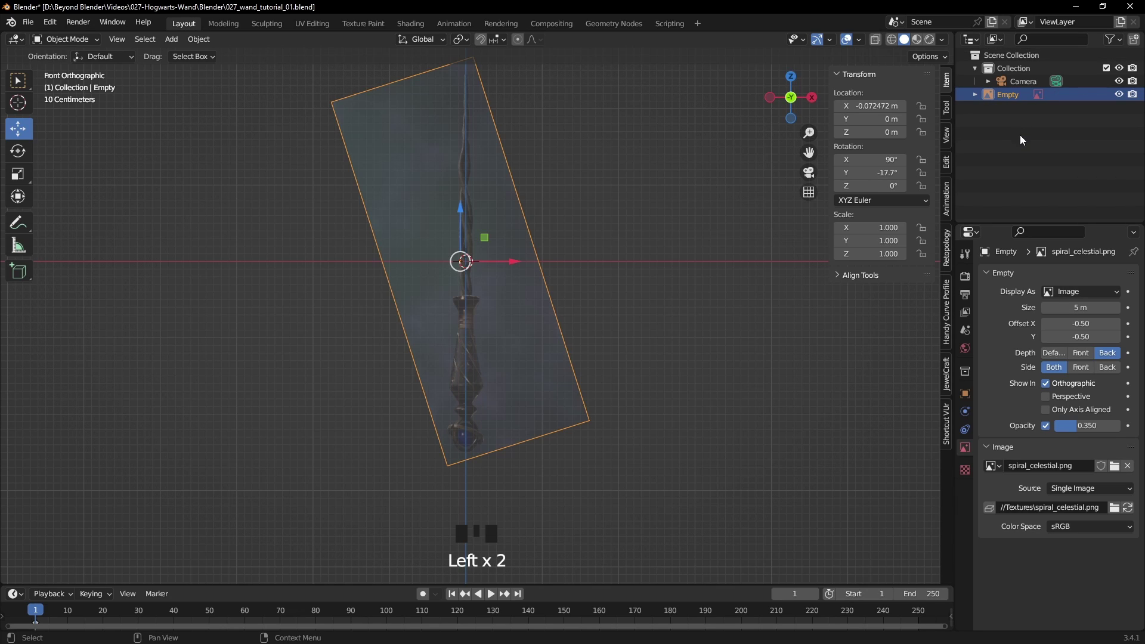
- Create a new collection named WAND in the Scene Collection and save the file
left_click(1008, 148)
right_click(1007, 141)
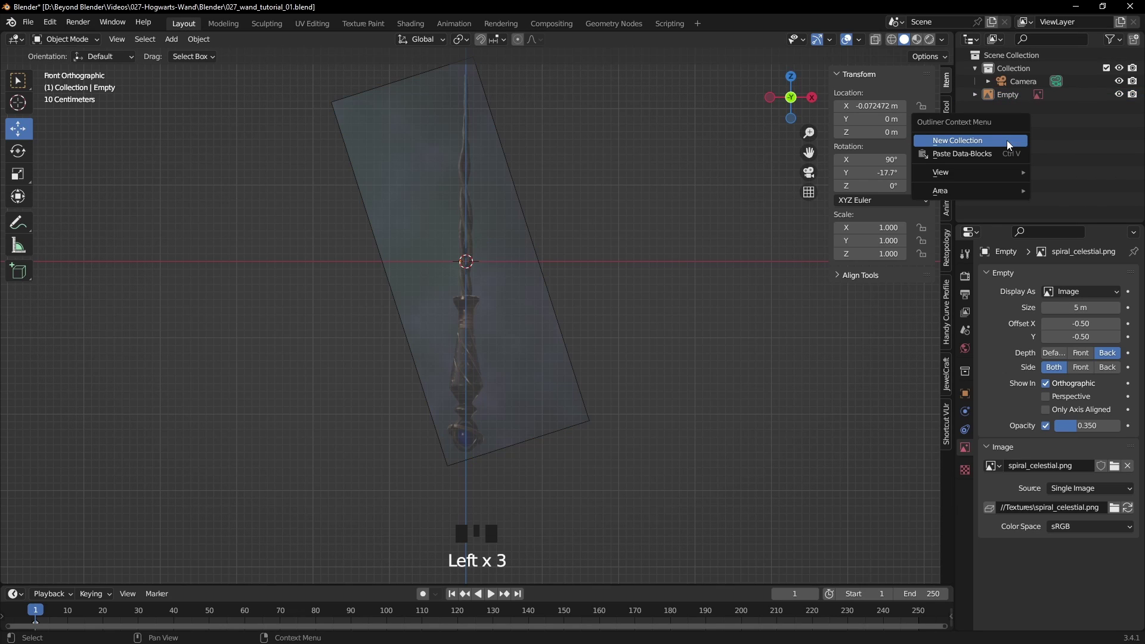
left_click(1007, 141)
double_click(1019, 94)
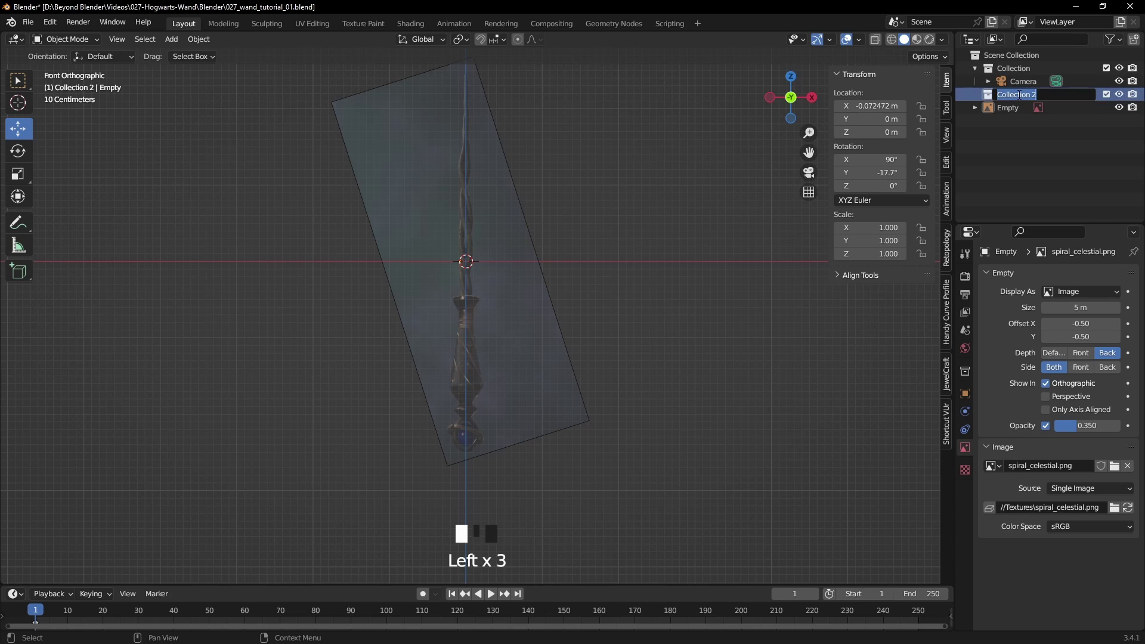
type("WA")
key("Return")
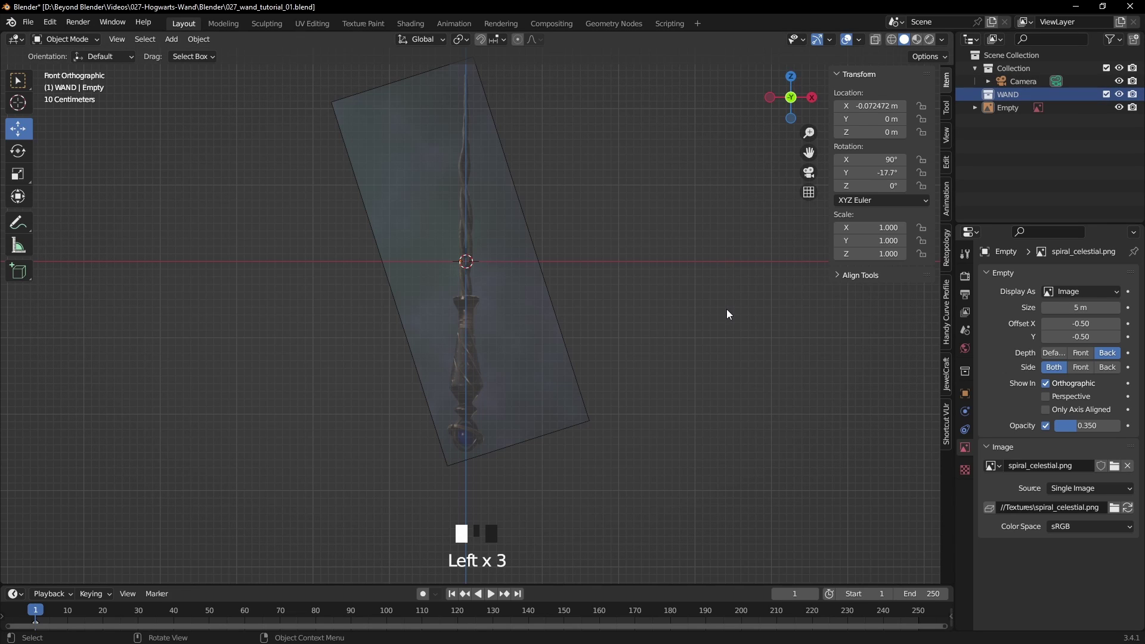
key("ctrl+s")
- Add a cylinder mesh with 16 vertices to the WAND collection
middle_click_drag(695, 312, 703, 281, "shift")
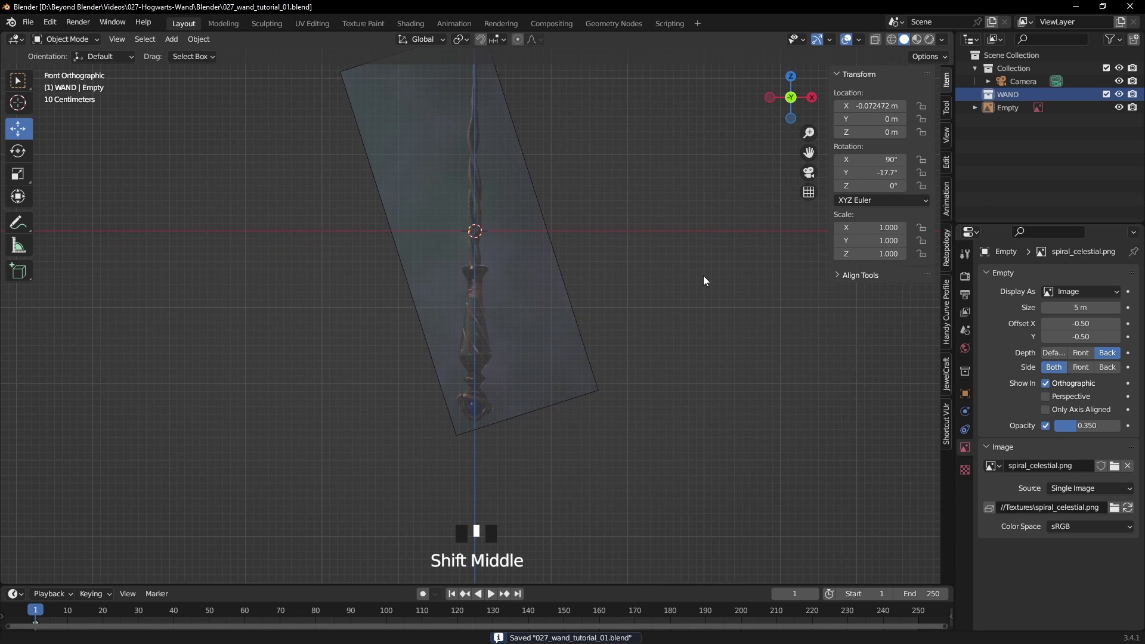
scroll(499, 383, "up", 3)
scroll(498, 384, "up", 4)
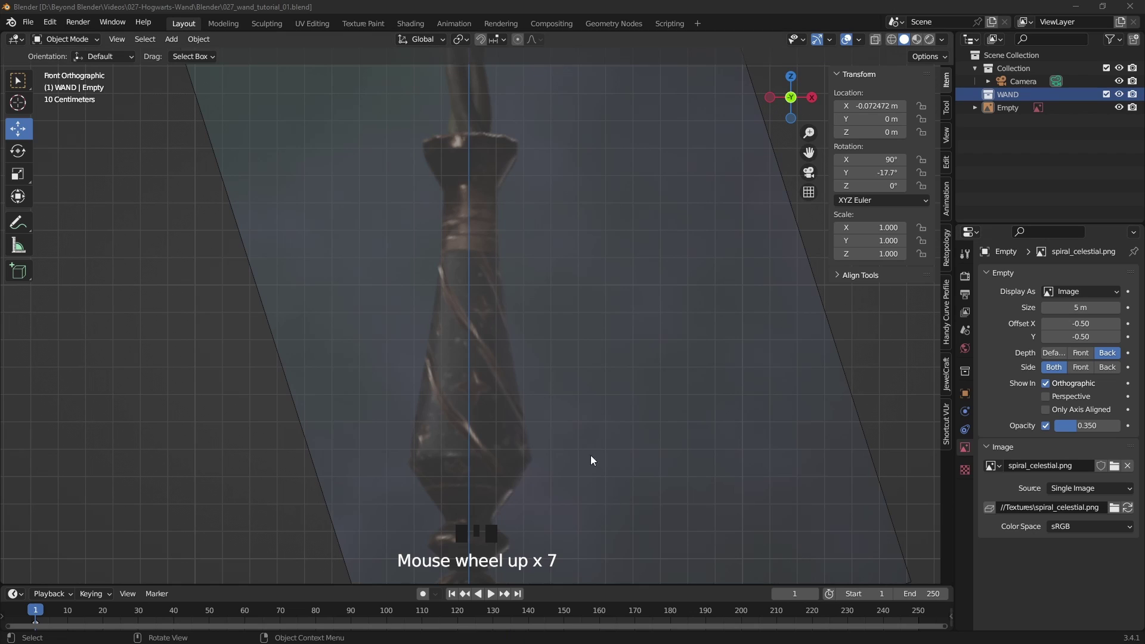
middle_click_drag(600, 472, 618, 351, "shift")
key("shift+a")
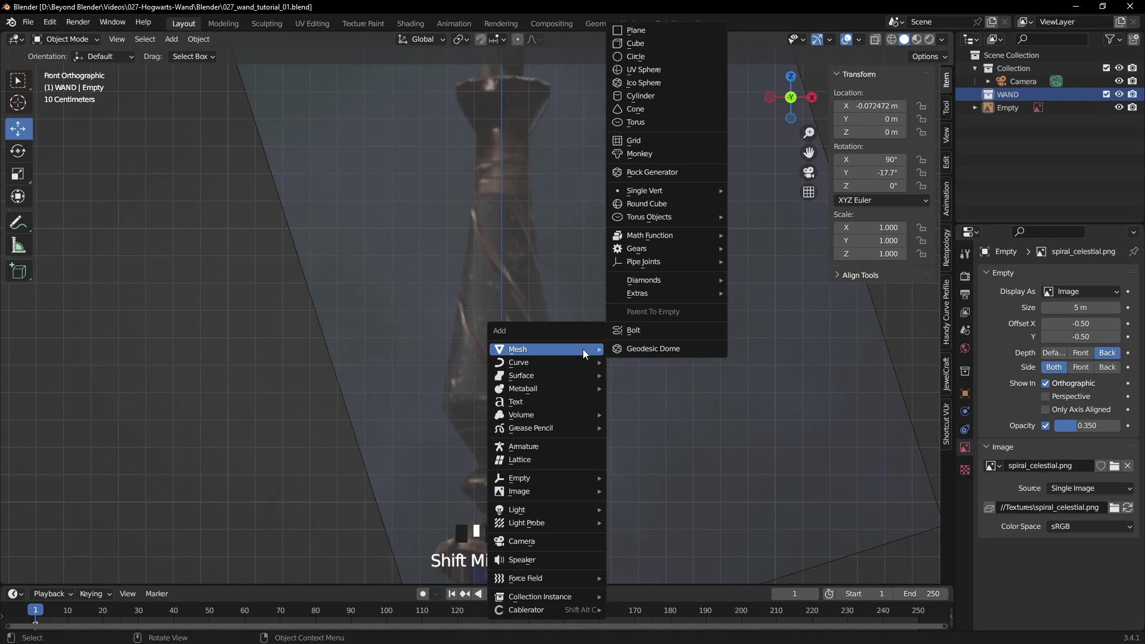
left_click(641, 99)
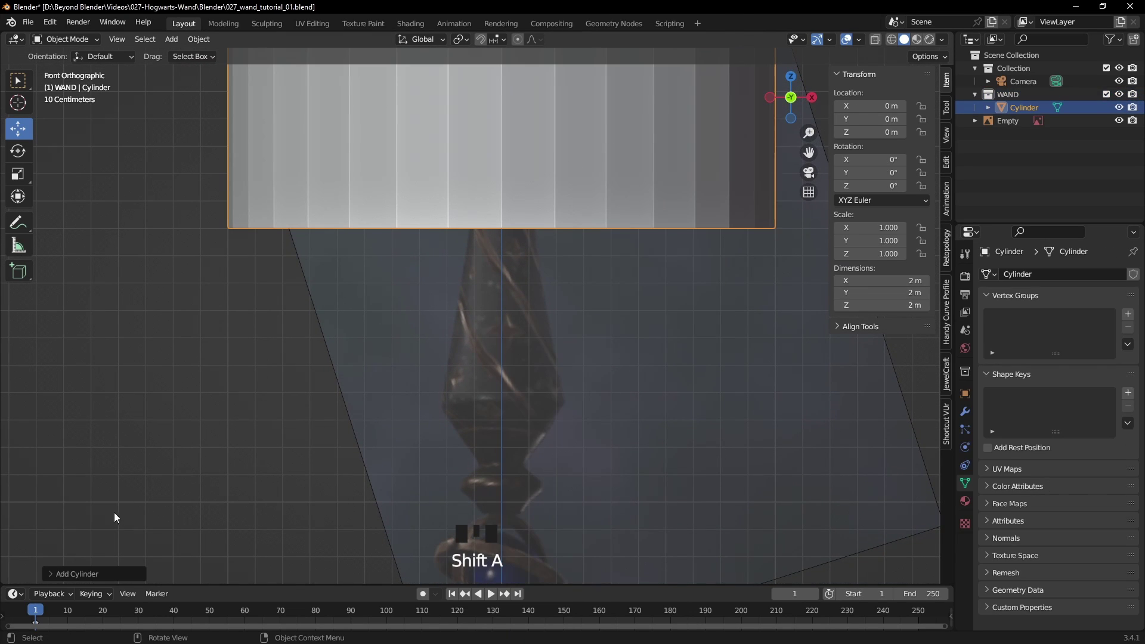
left_click(87, 574)
left_click(167, 416)
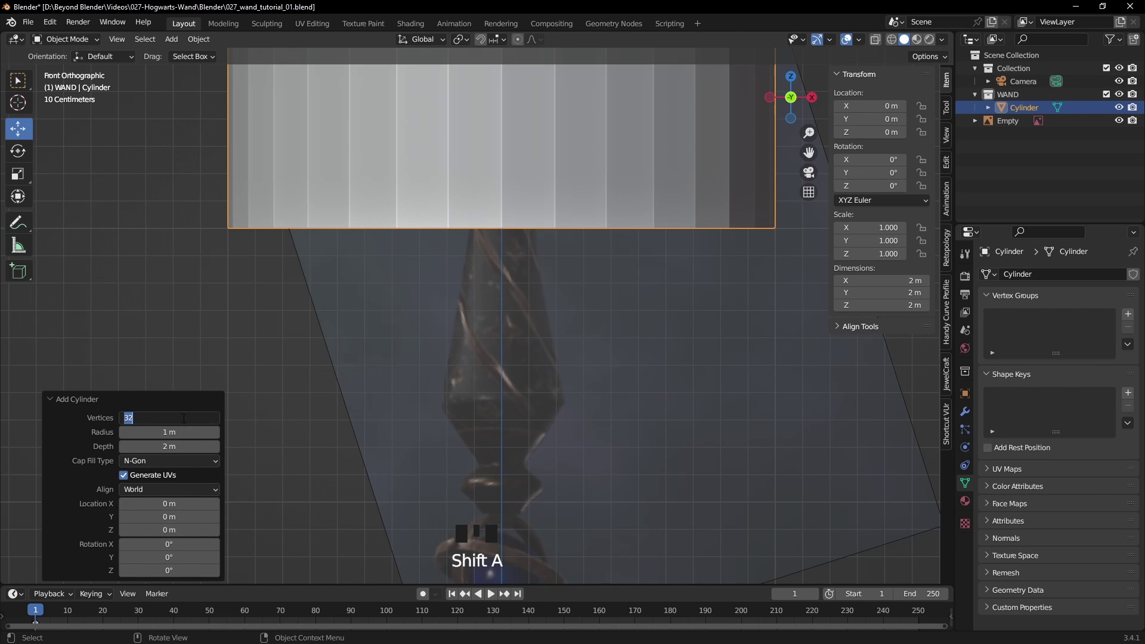
type("16")
left_click(500, 292)
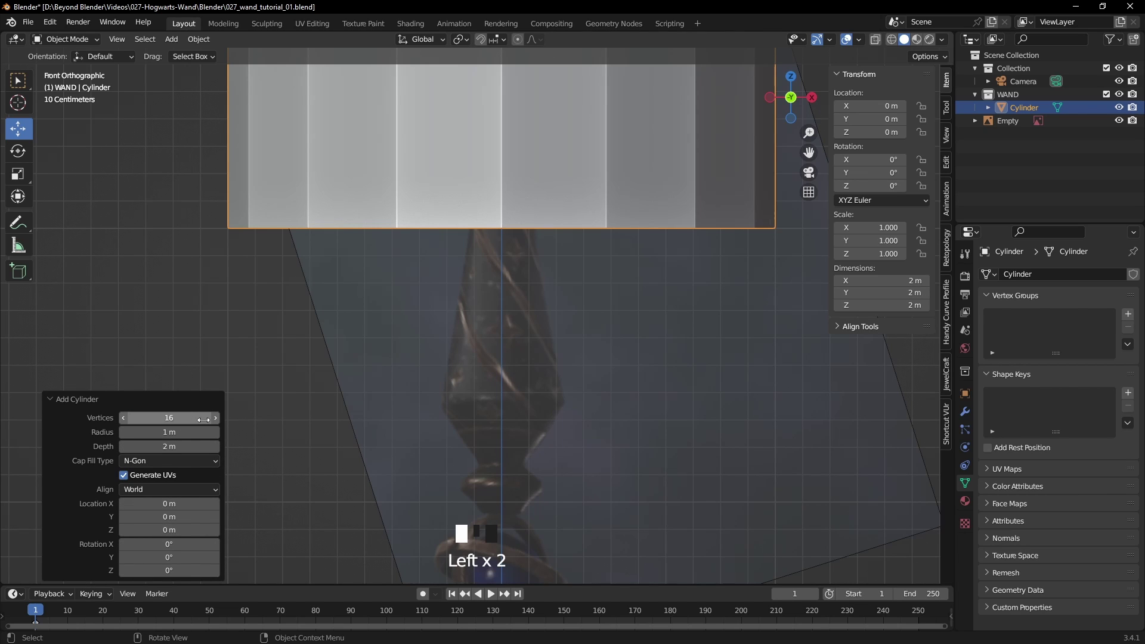
scroll(499, 293, "down", 6)
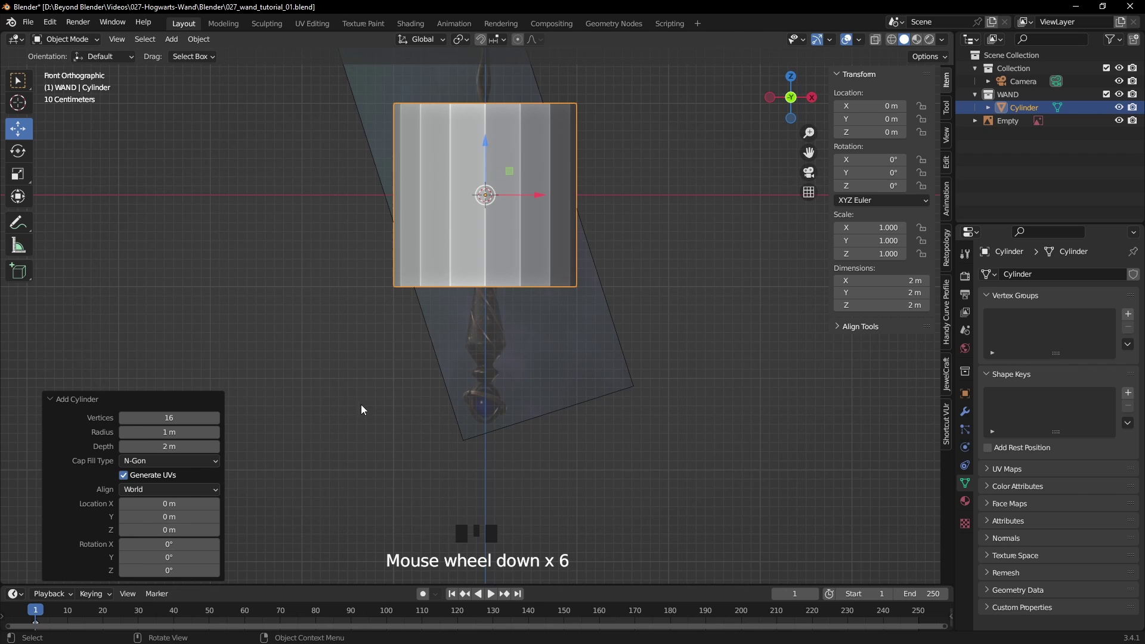
left_click(77, 398)
- Display the scene in wireframe and move the cylinder down over the wand handle, to about Z -1.275 m
middle_click_drag(486, 301, 504, 381, "shift")
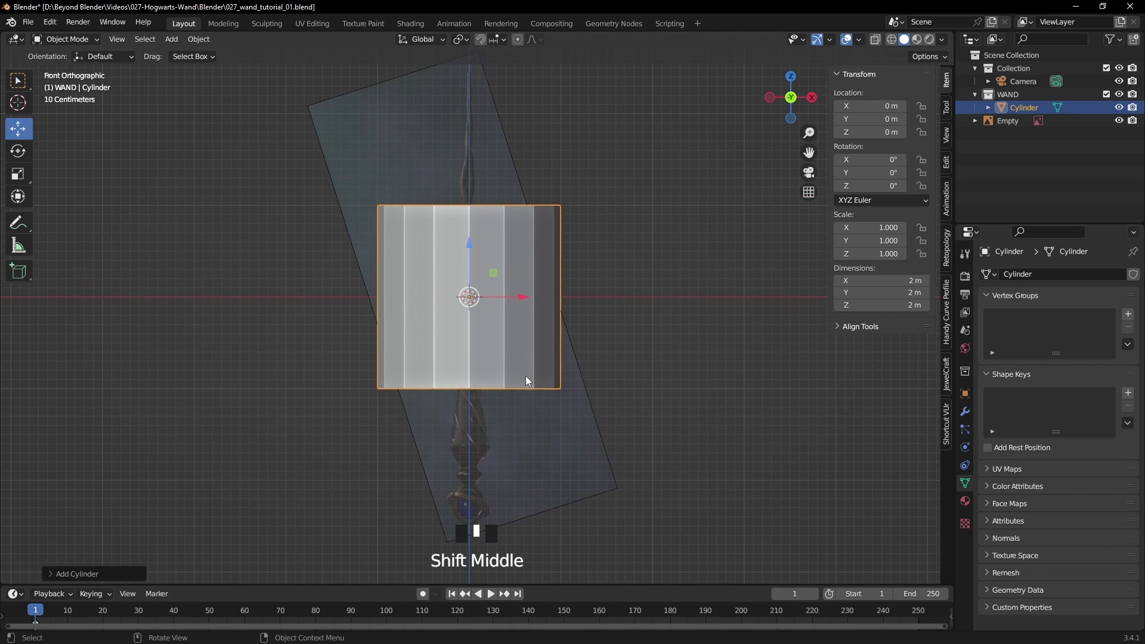
key("z")
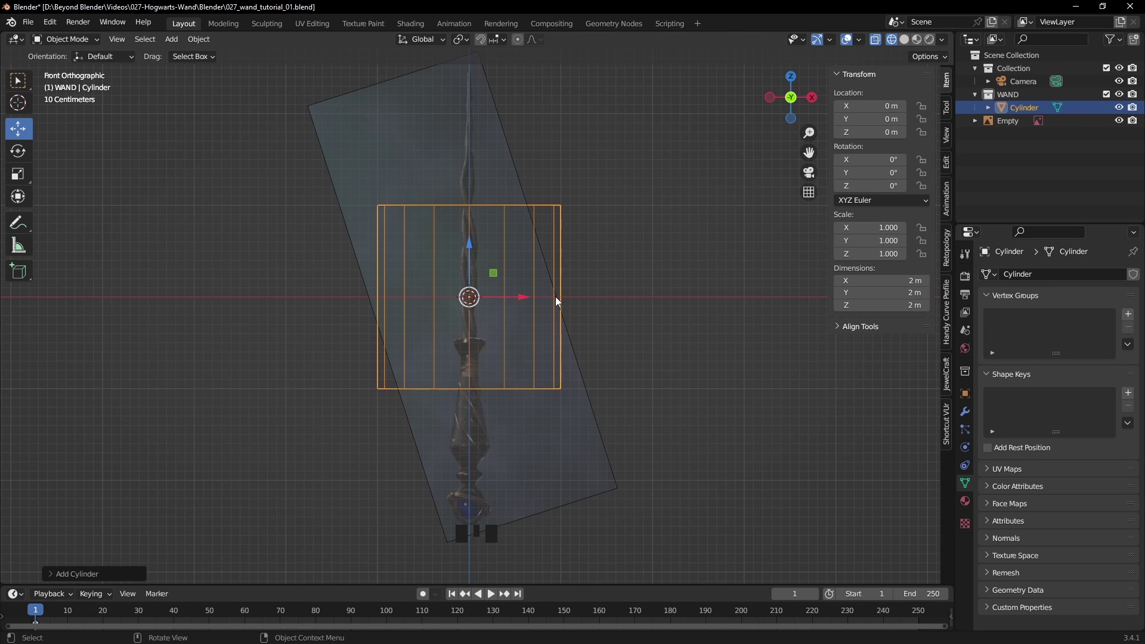
key("Tab")
left_click(633, 296)
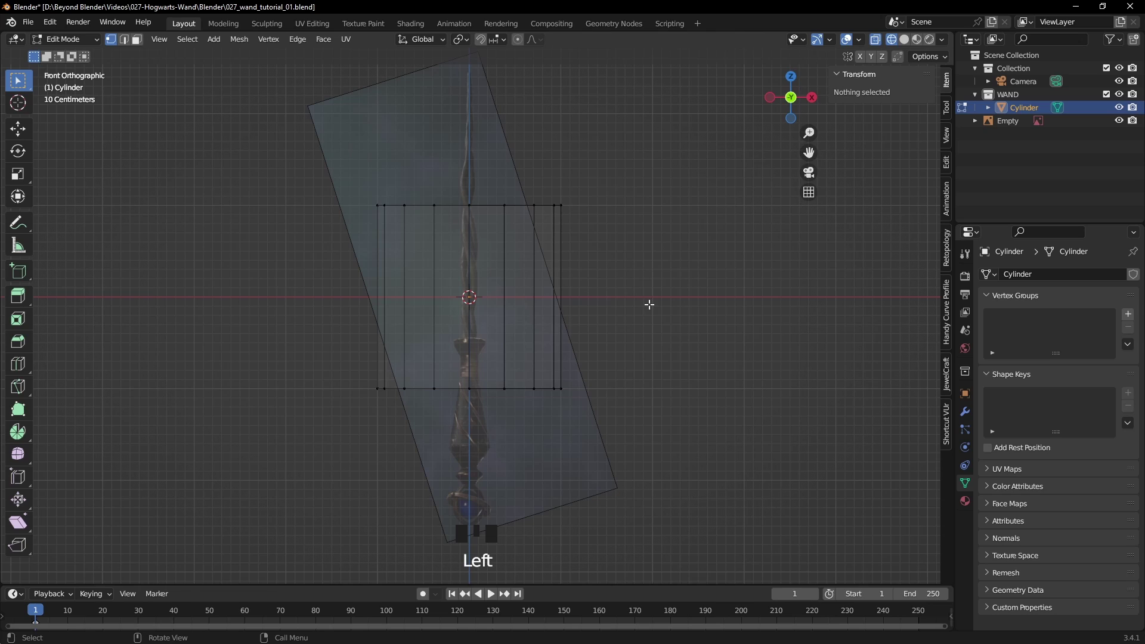
key("Tab")
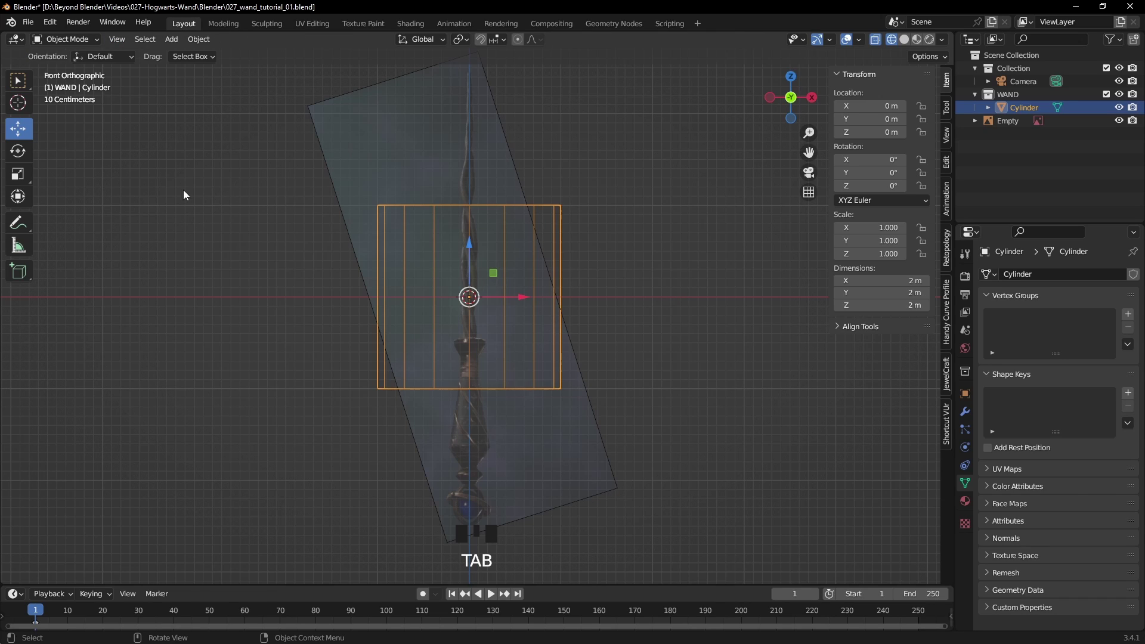
left_click_drag(471, 249, 481, 382)
scroll(482, 428, "up", 3)
middle_click_drag(494, 458, 540, 297, "shift")
scroll(507, 297, "up", 1)
scroll(517, 300, "up", 1)
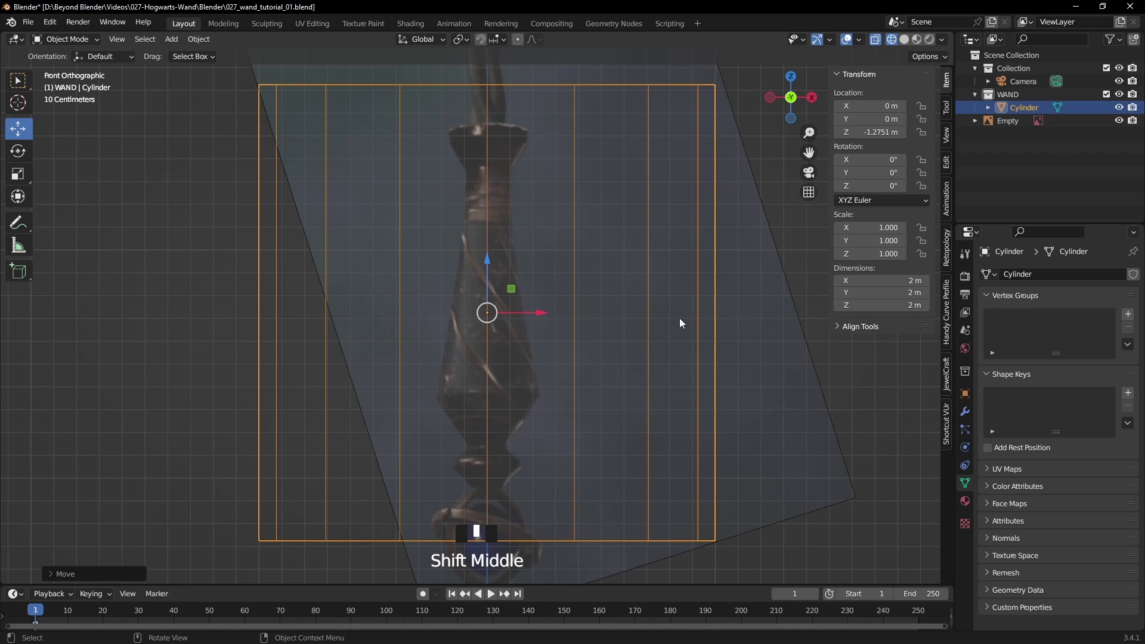
- Scale all the cylinder's vertices in Edit Mode, excluding the Z axis, to match the handle's widest part
key("Tab")
left_click_drag(222, 74, 766, 556)
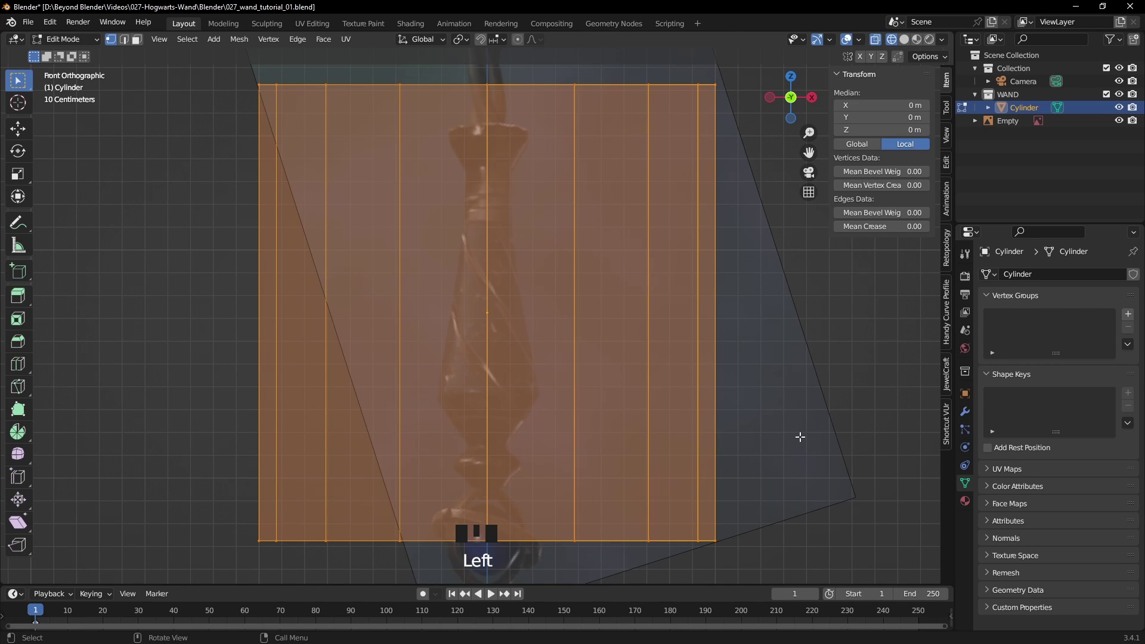
key("s")
key("shift+z")
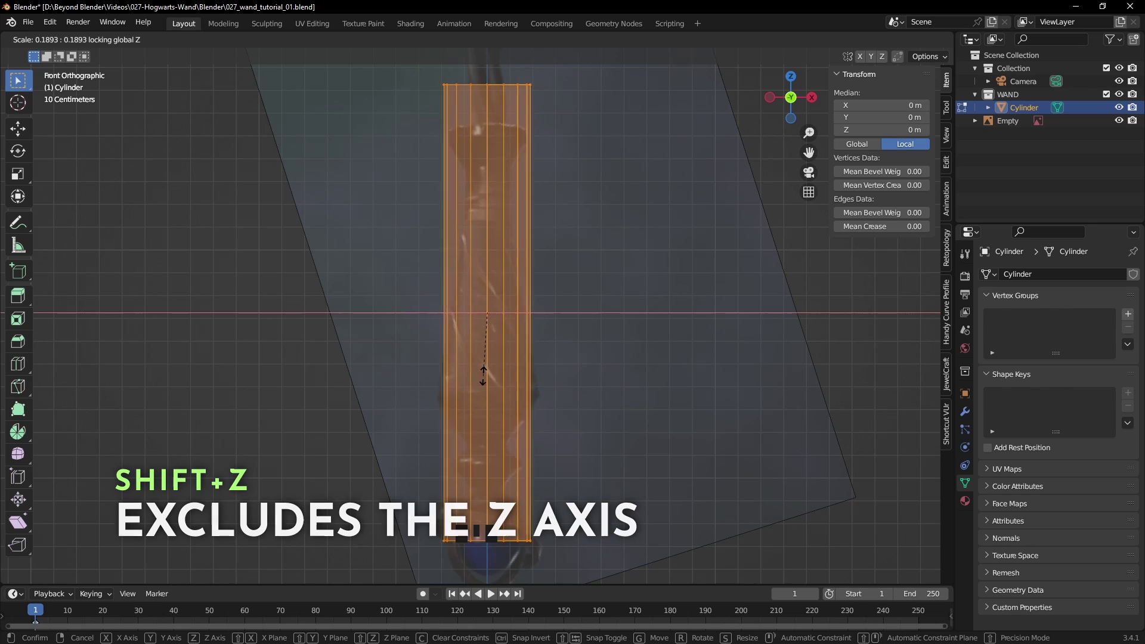
left_click(483, 389)
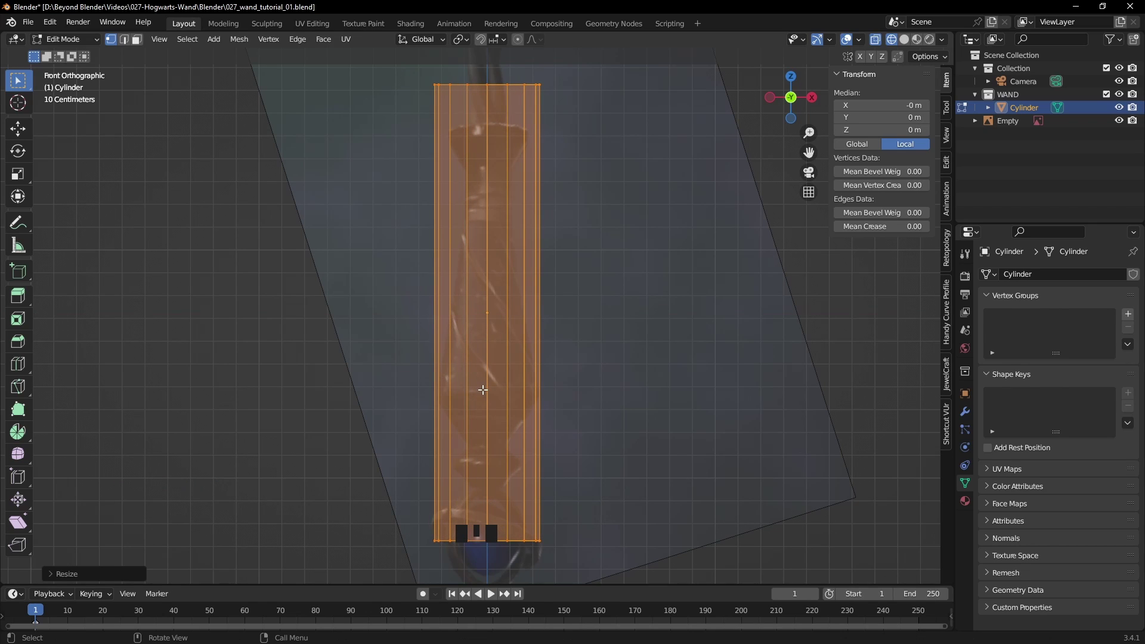
- Move the cylinder's top ring of vertices down along Z to the upper edge of the handle's collar
left_click(403, 110)
left_click_drag(396, 77, 576, 105)
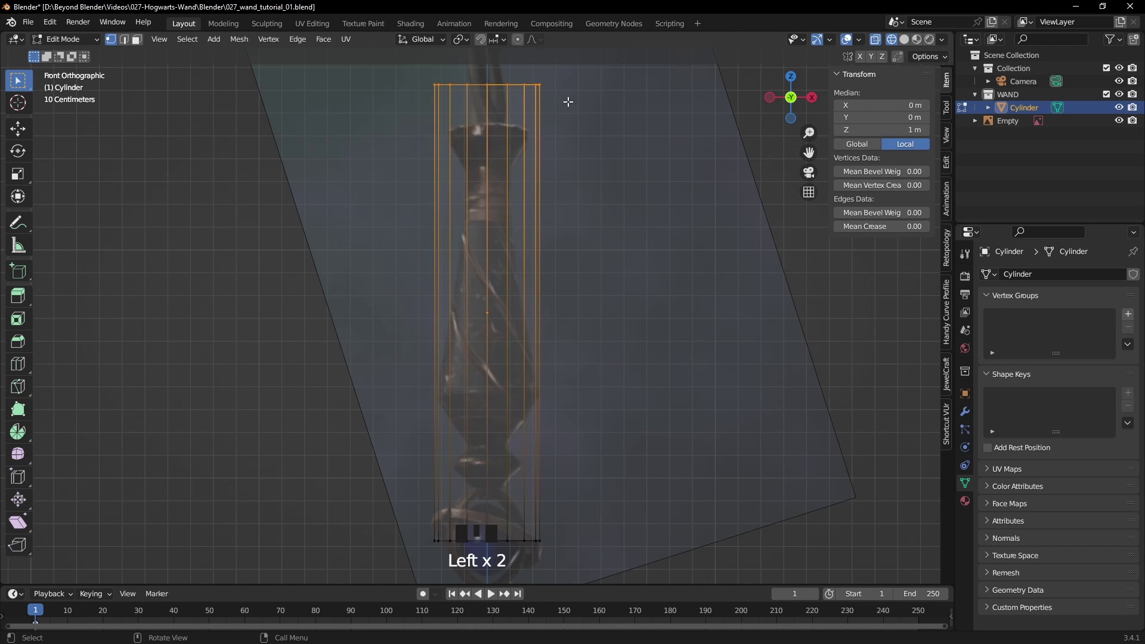
left_click(18, 128)
middle_click_drag(485, 61, 485, 83, "shift")
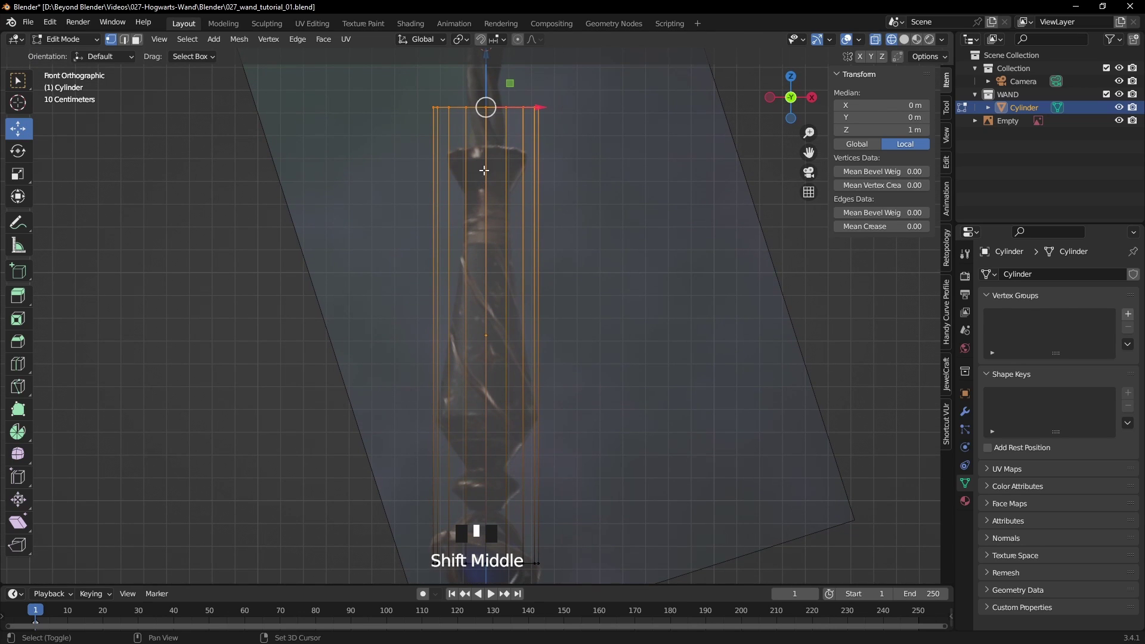
left_click_drag(486, 83, 488, 124)
left_click(642, 453)
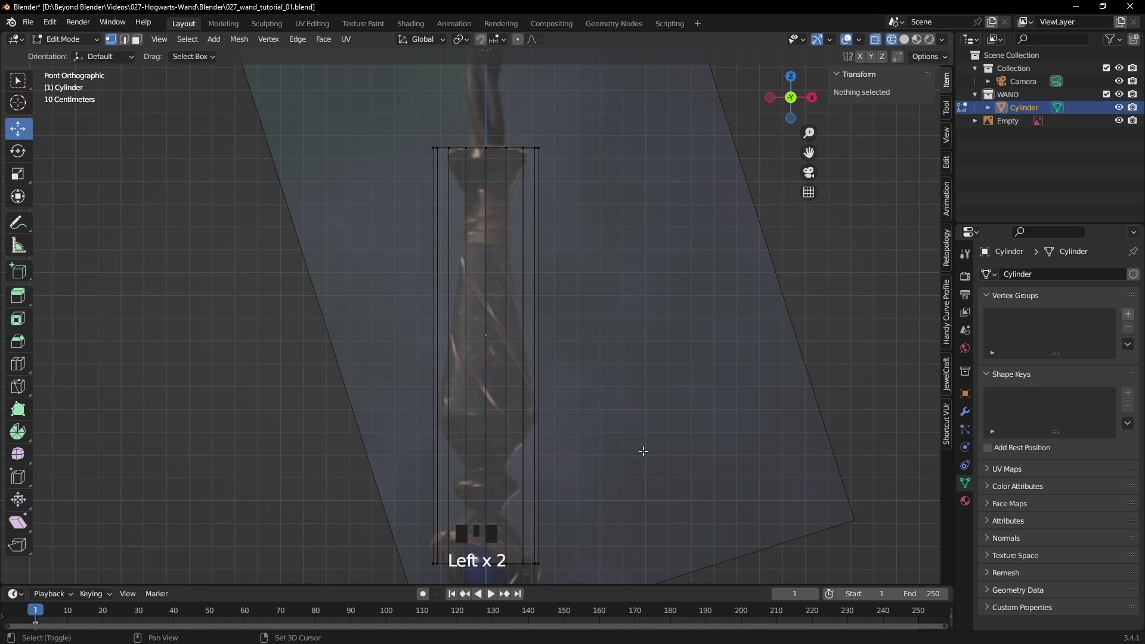
- Move the cylinder's bottom ring of vertices up along Z to about -0.764 m, at the handle's lower end, and leave Edit Mode
middle_click_drag(642, 453, 642, 329, "shift")
left_click_drag(631, 393, 197, 489)
scroll(533, 379, "up", 3)
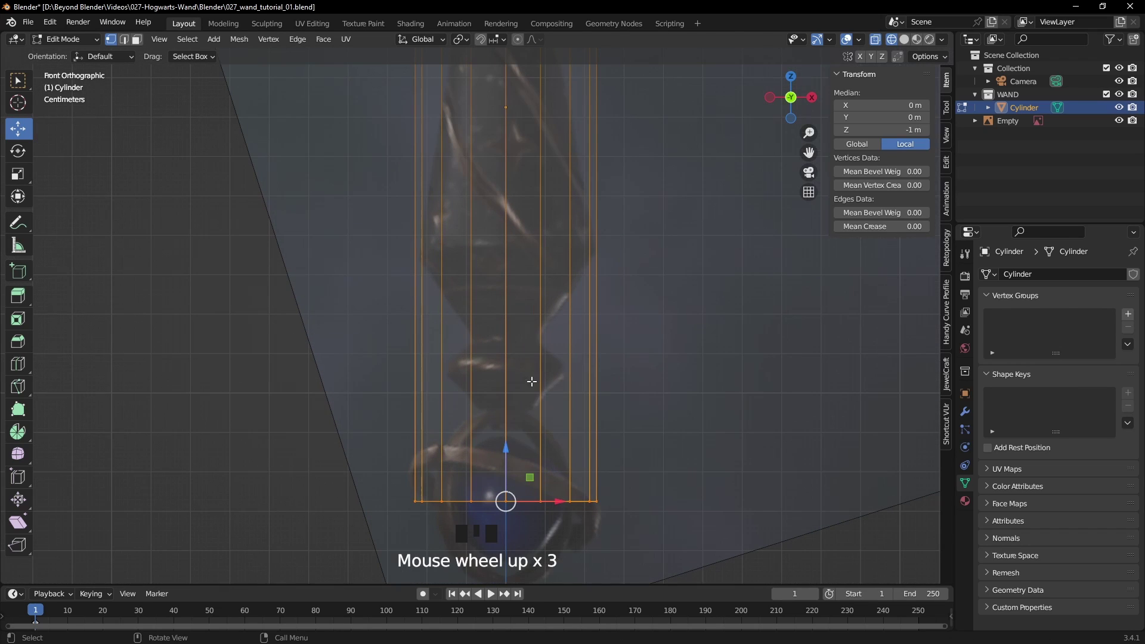
left_click_drag(506, 448, 518, 352)
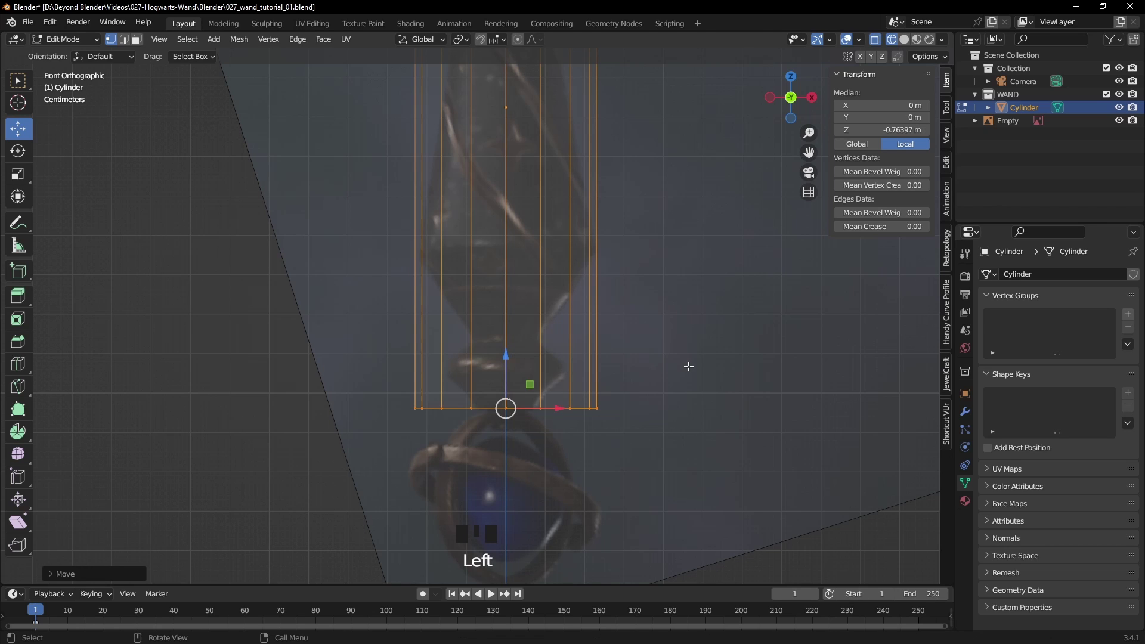
key("Tab")
scroll(680, 363, "down", 2)
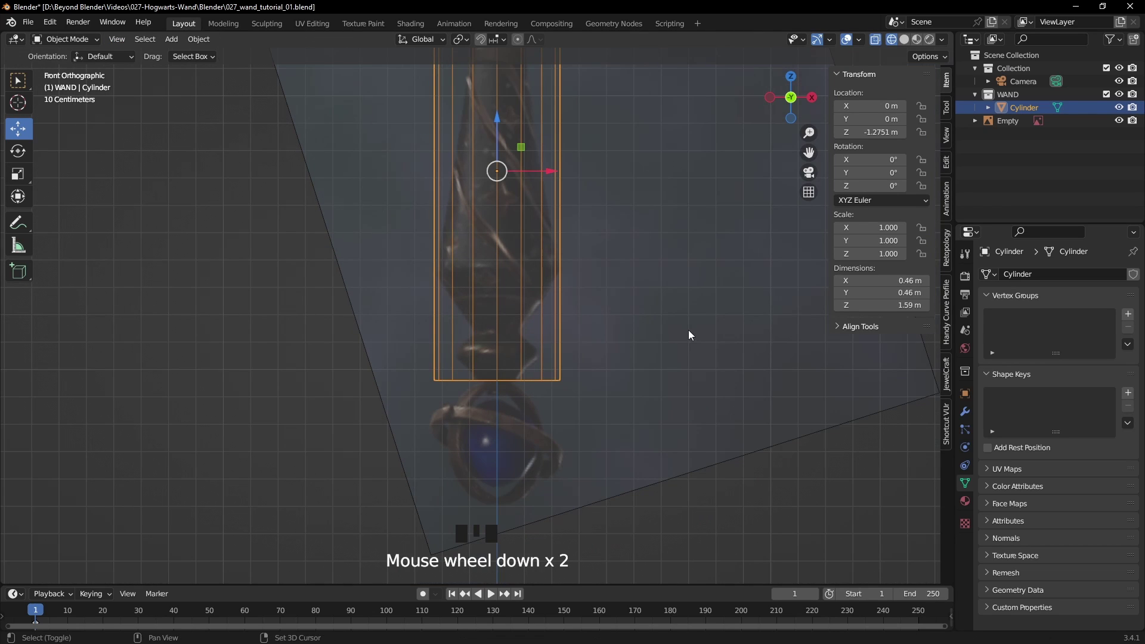
middle_click_drag(688, 332, 649, 448, "shift")
scroll(648, 446, "down", 1)
middle_click_drag(644, 365, 648, 382, "shift")
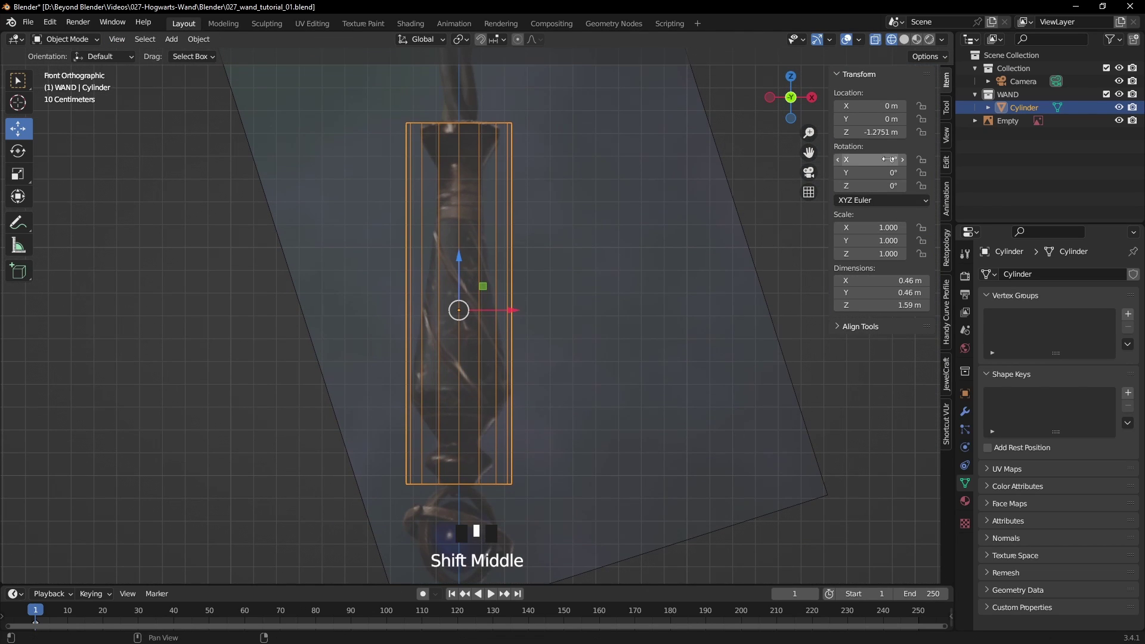
mouse_move(660, 318)
middle_mouse_down("shift")
mouse_move(674, 311)
mouse_move(658, 308)
middle_mouse_up("shift")
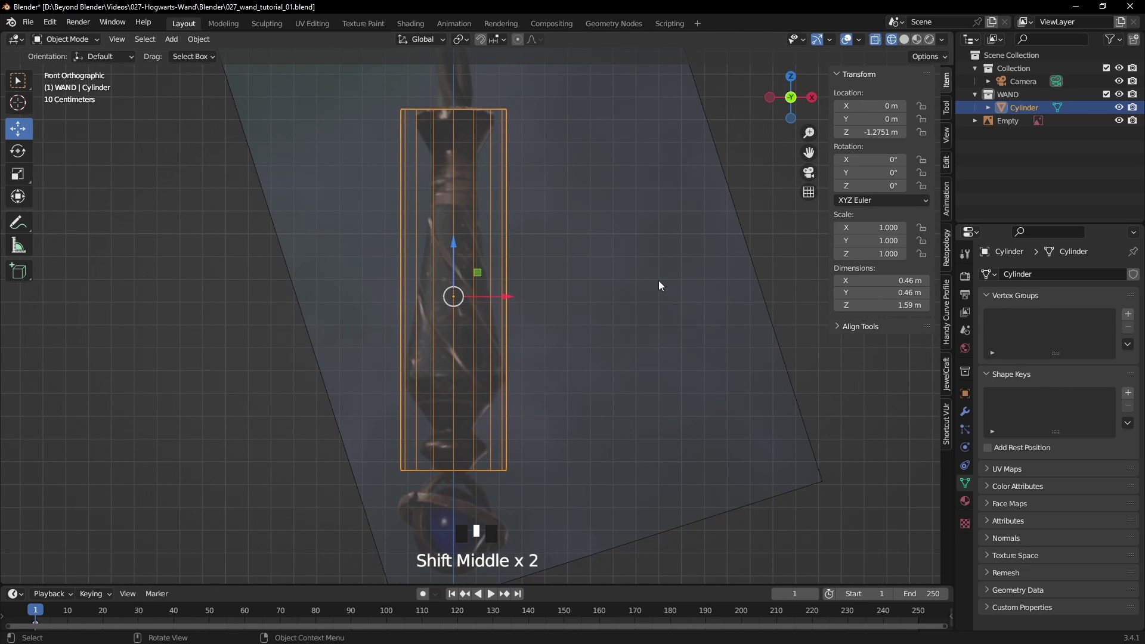
- Enable the Outliner's selectability toggle, make the reference image Empty unselectable, and save the file
left_click(658, 282)
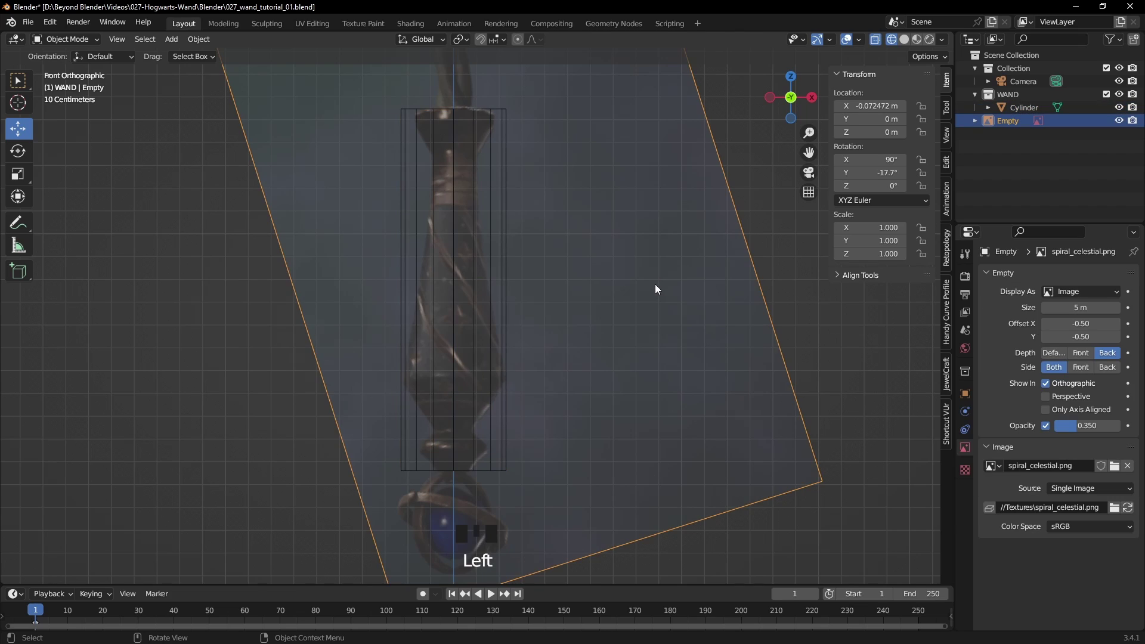
left_click(1111, 40)
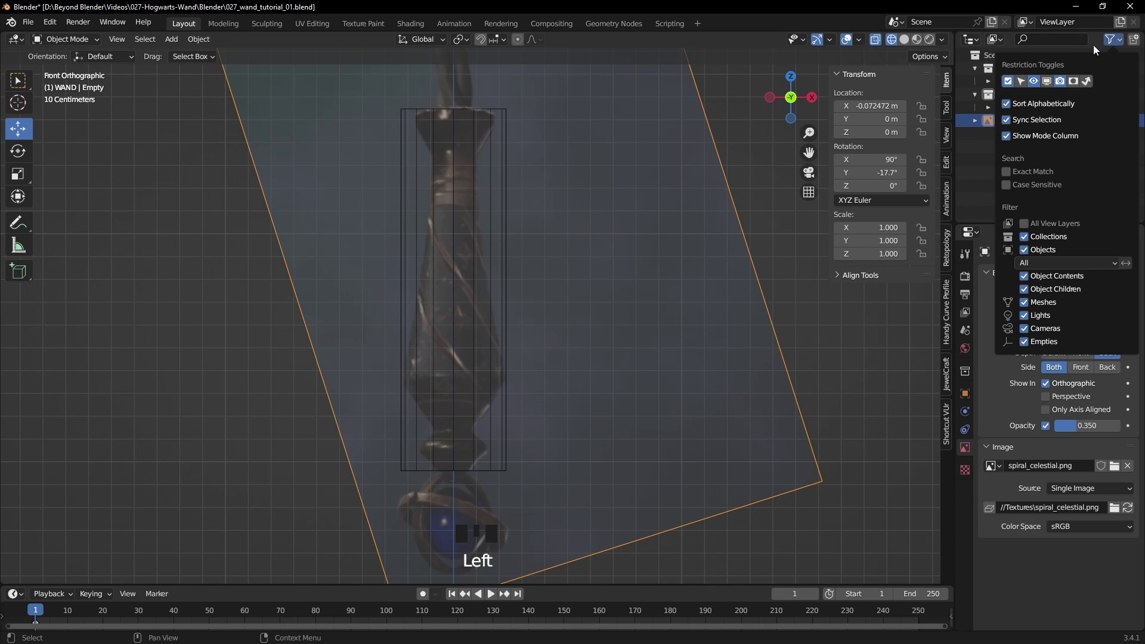
left_click(1021, 81)
left_click(1105, 120)
key("ctrl+s")
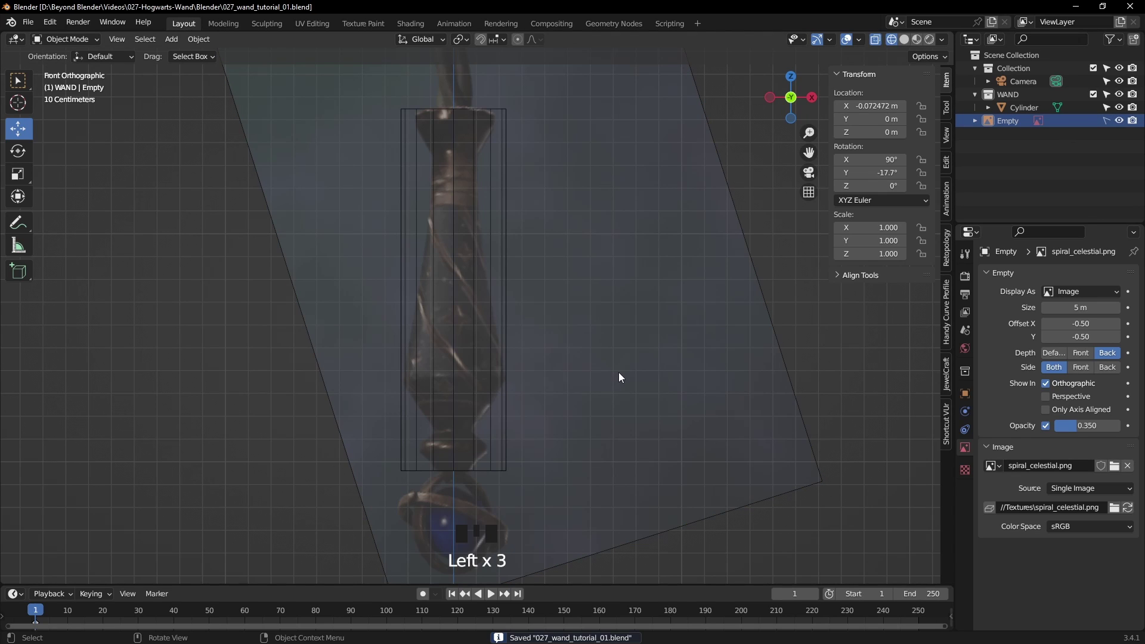
- In edge selection, cut two edge loops around the cylinder: at the collar's base, about Z 0.62 m, and below its rim, about Z 0.77 m
middle_click_drag(593, 365, 578, 371, "shift")
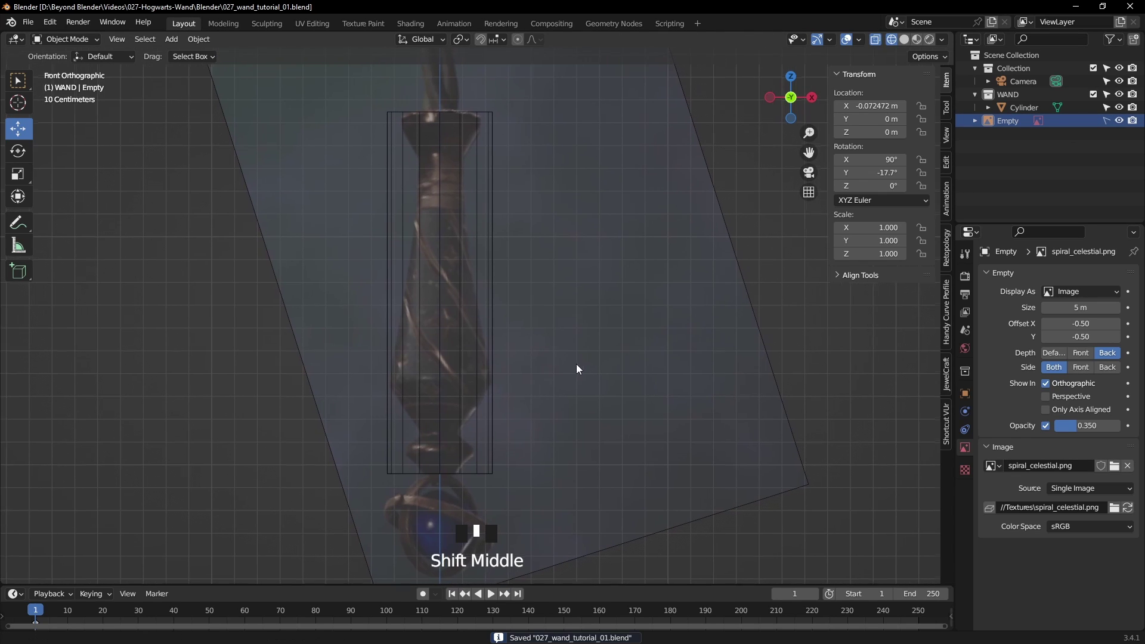
left_click(491, 275)
key("Tab")
left_click(569, 274)
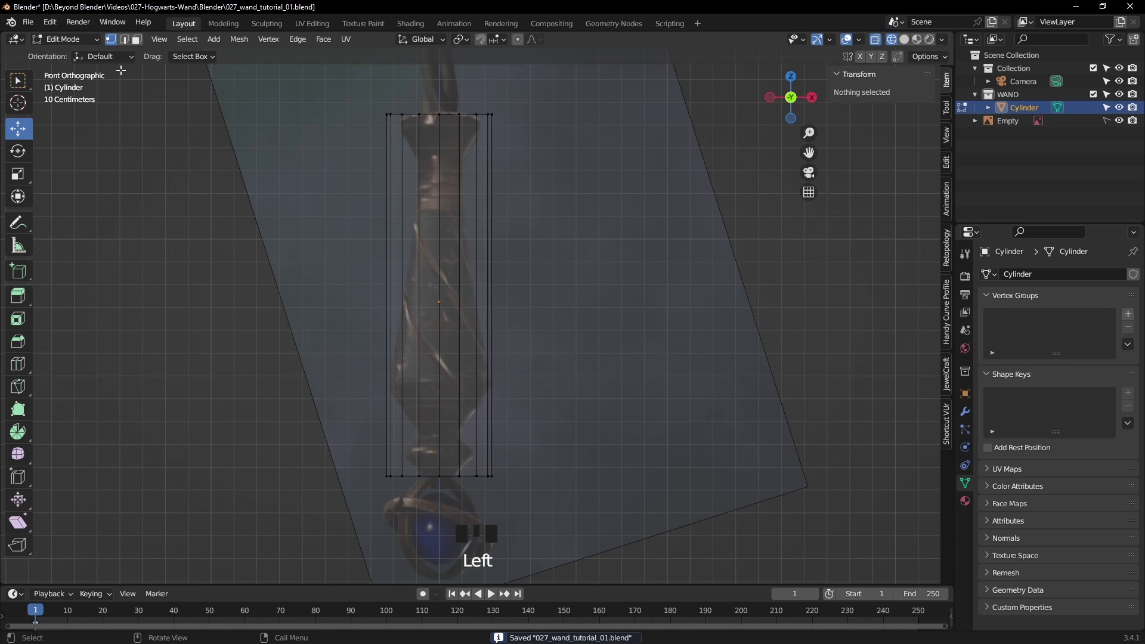
left_click(124, 38)
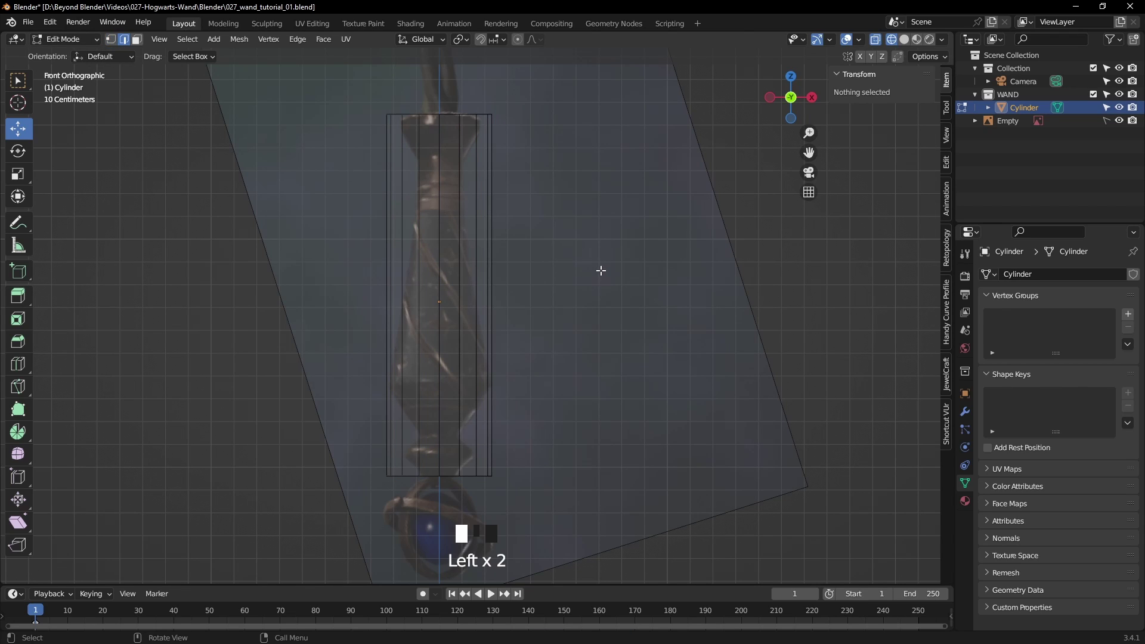
key("ctrl+r")
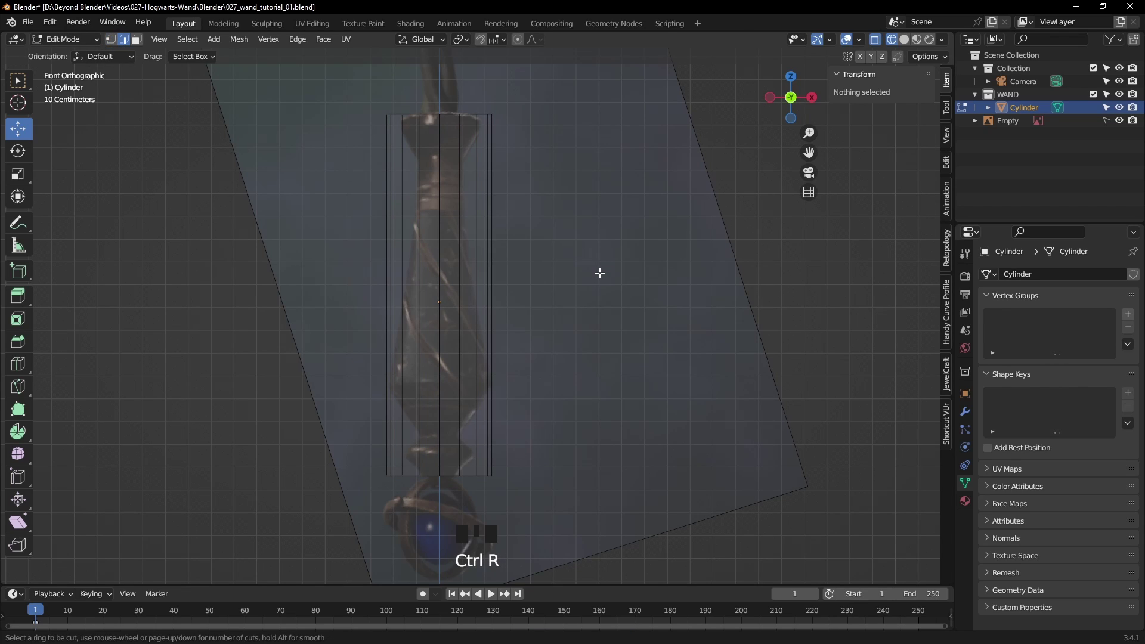
left_click(483, 297)
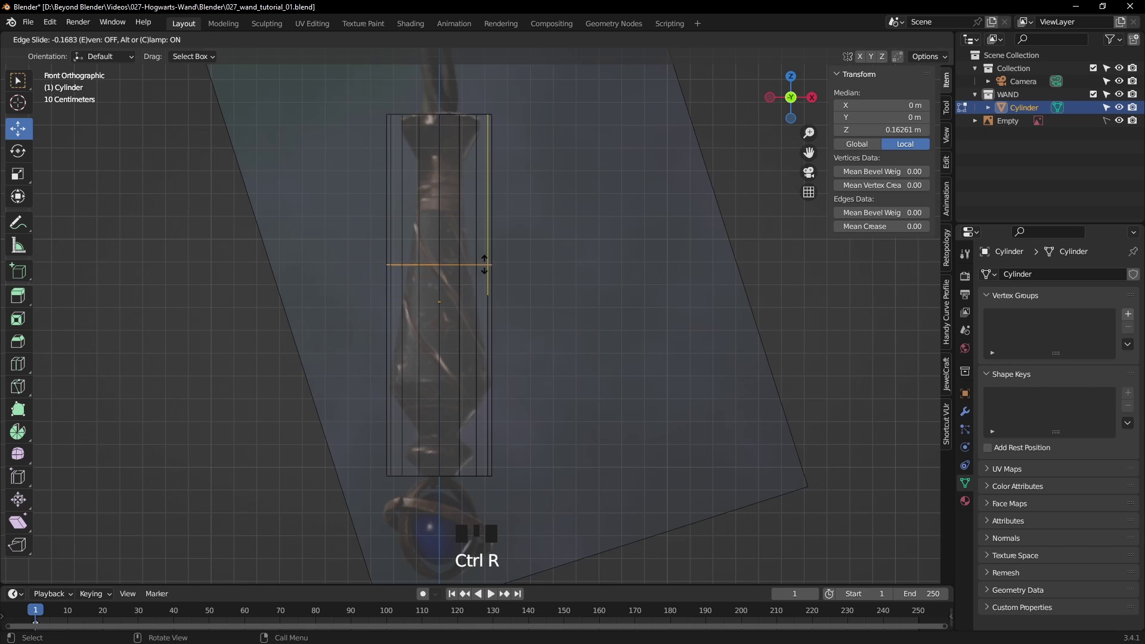
left_click(516, 161)
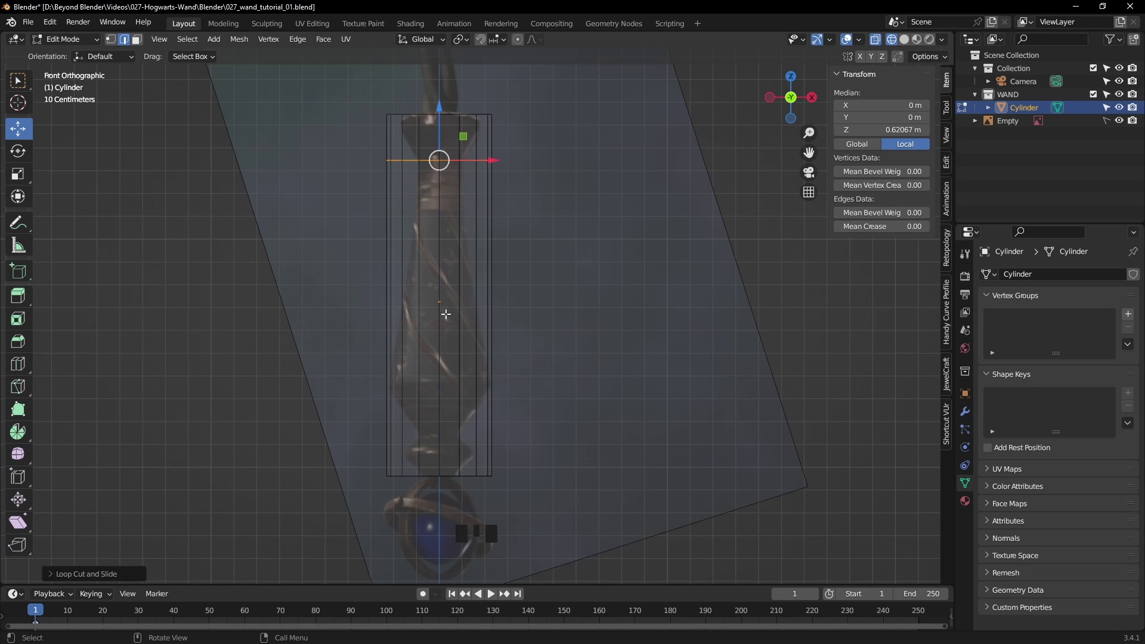
key("ctrl+r")
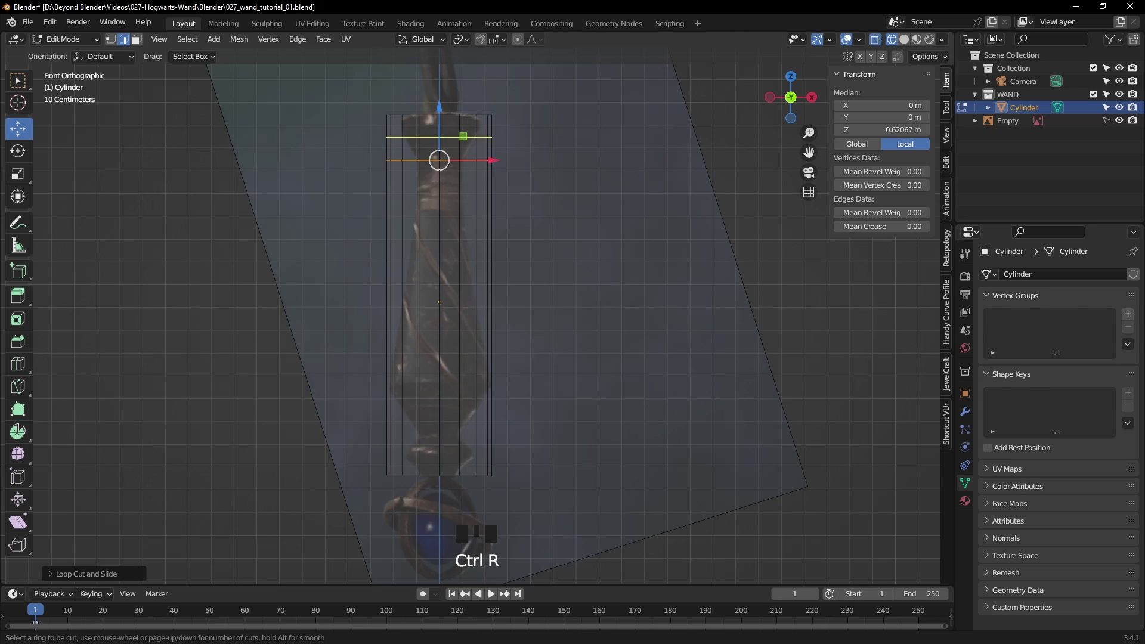
left_click(480, 142)
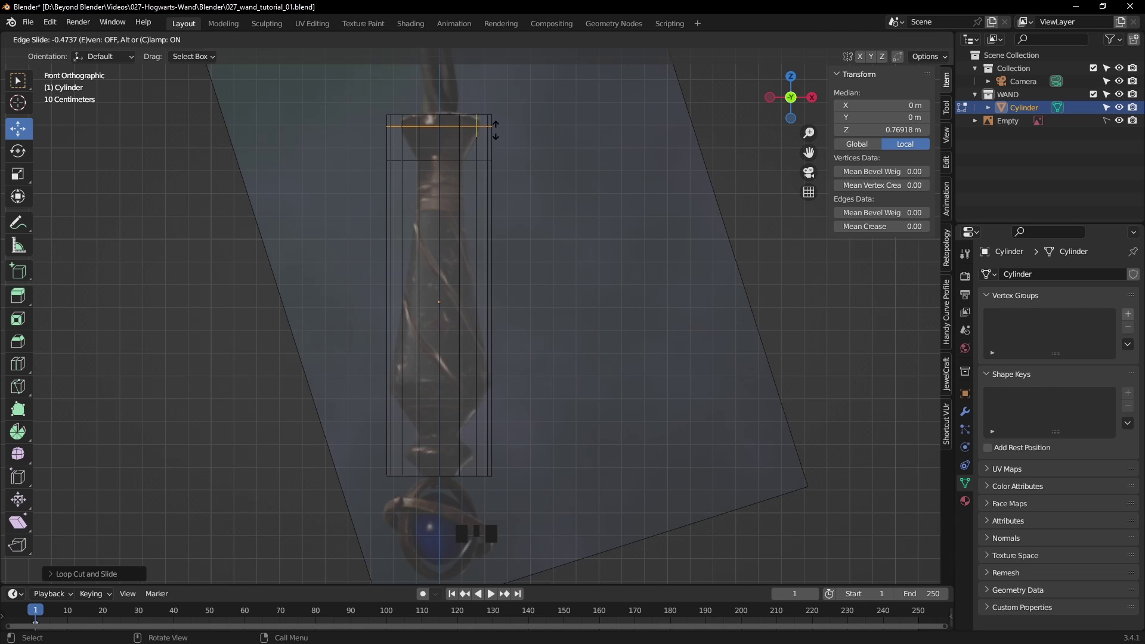
left_click(496, 129)
- Cut edge loops at the handle's widest part, the waist and the lower knob, at about Z -0.35, -0.58 and -0.67 m
key("ctrl+r")
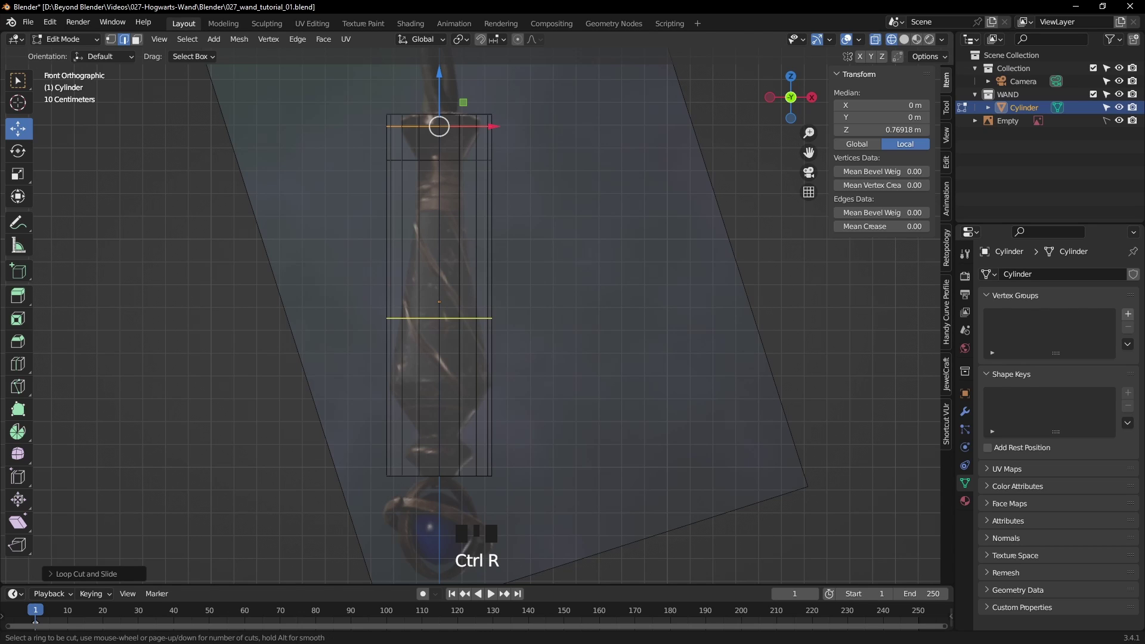
left_click(473, 354)
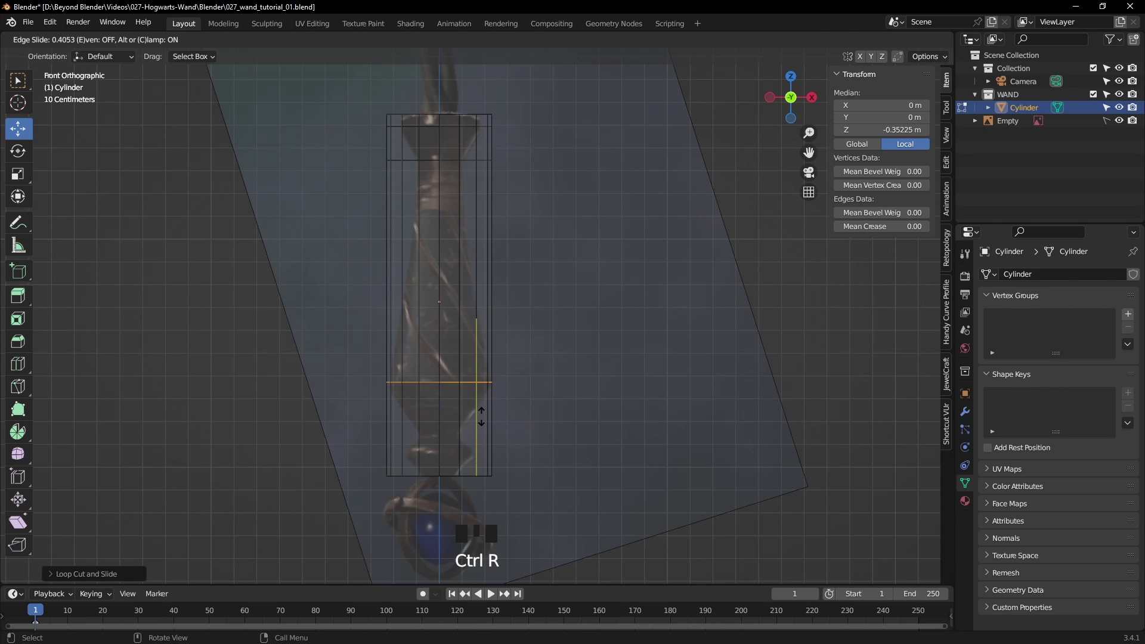
left_click(481, 415)
key("ctrl+r")
left_click(493, 416)
left_click(471, 456)
key("ctrl+r")
left_click(471, 456)
left_click(470, 456)
- Check the new edge loops from an angle and set up vertex selection in the see-through front view
left_click(620, 403)
middle_click_drag(620, 403, 670, 396)
key("alt+z")
key("KP_1")
key("alt+z")
middle_click_drag(678, 312, 718, 310, "shift")
left_click(111, 39)
middle_click_drag(547, 247, 532, 281, "shift")
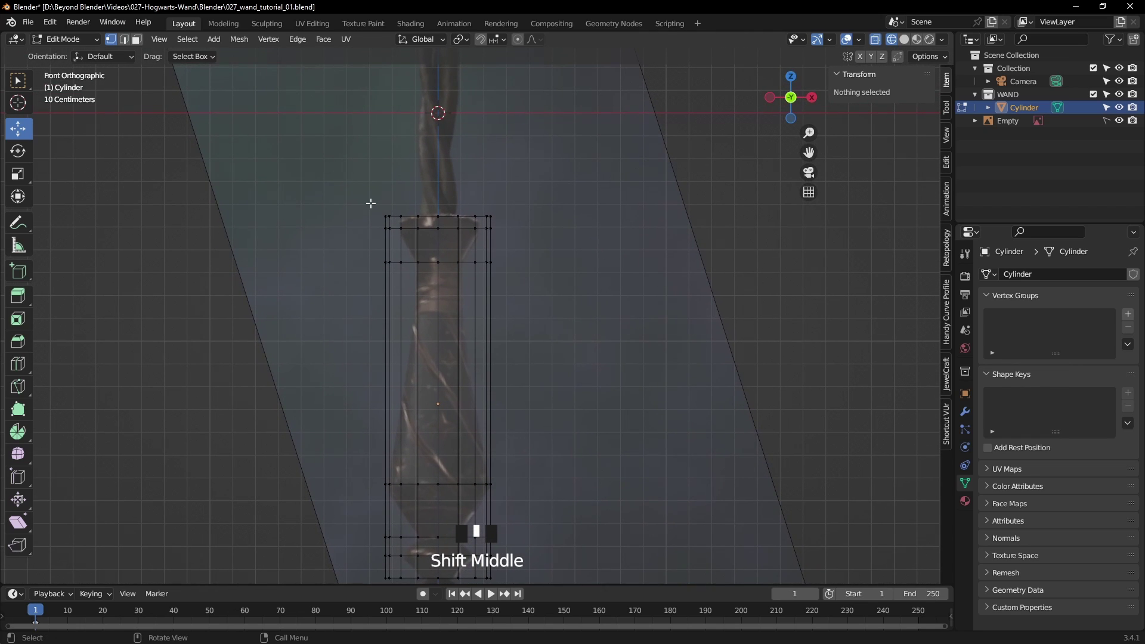
left_click_drag(346, 195, 370, 490)
scroll(473, 248, "up", 3)
key("s")
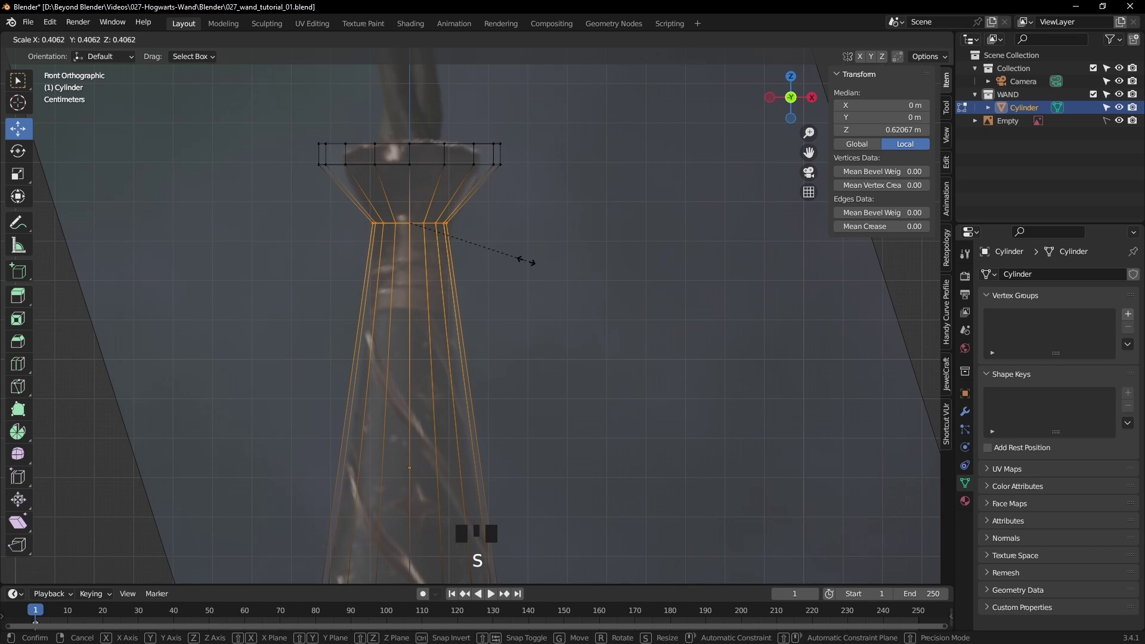
right_click(528, 260)
scroll(553, 281, "down", 2)
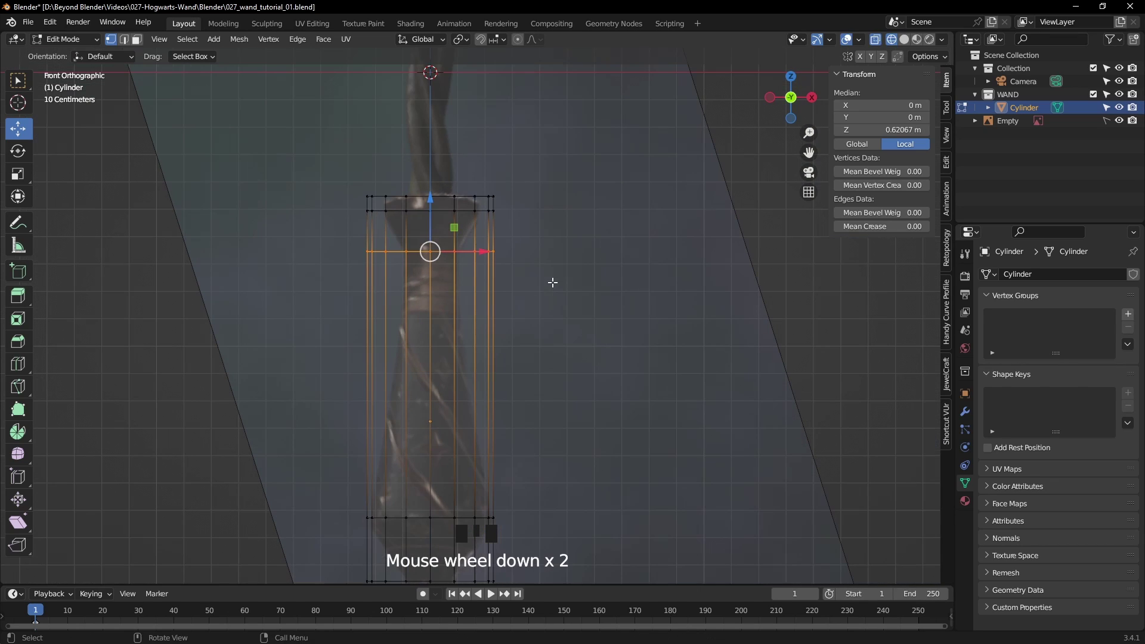
- Cut an edge loop at the lower end of the handle's straight neck, below the collar
key("ctrl+r")
left_click(474, 372)
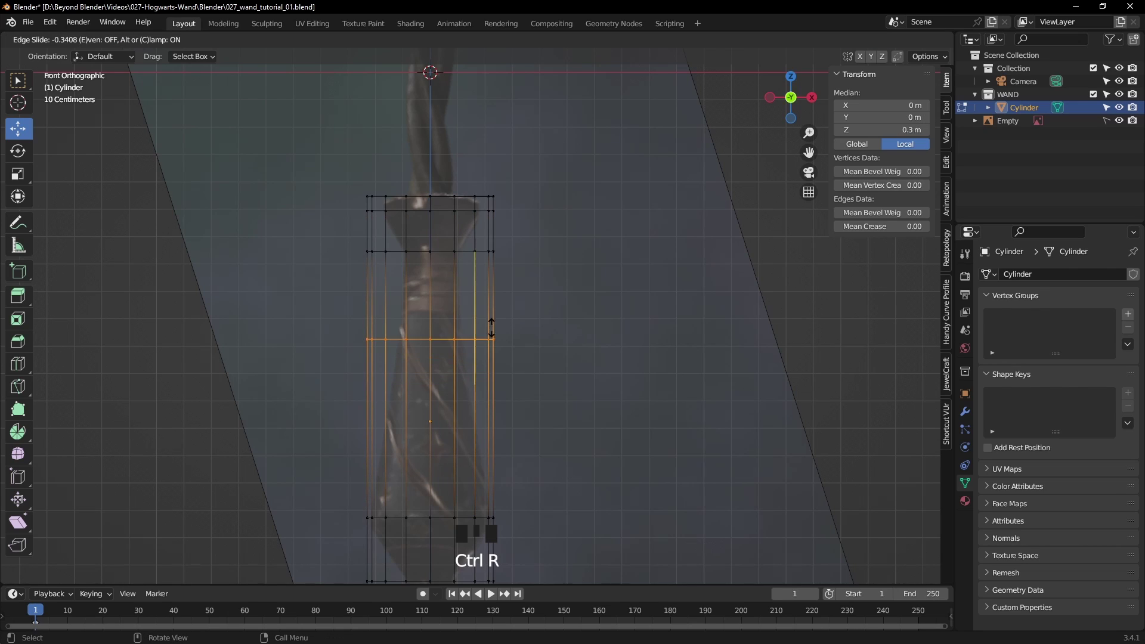
left_click(502, 301)
- Scale the neck's upper and lower rings inward, excluding the Z axis, to match the neck's width in the reference
left_click_drag(324, 238, 568, 347)
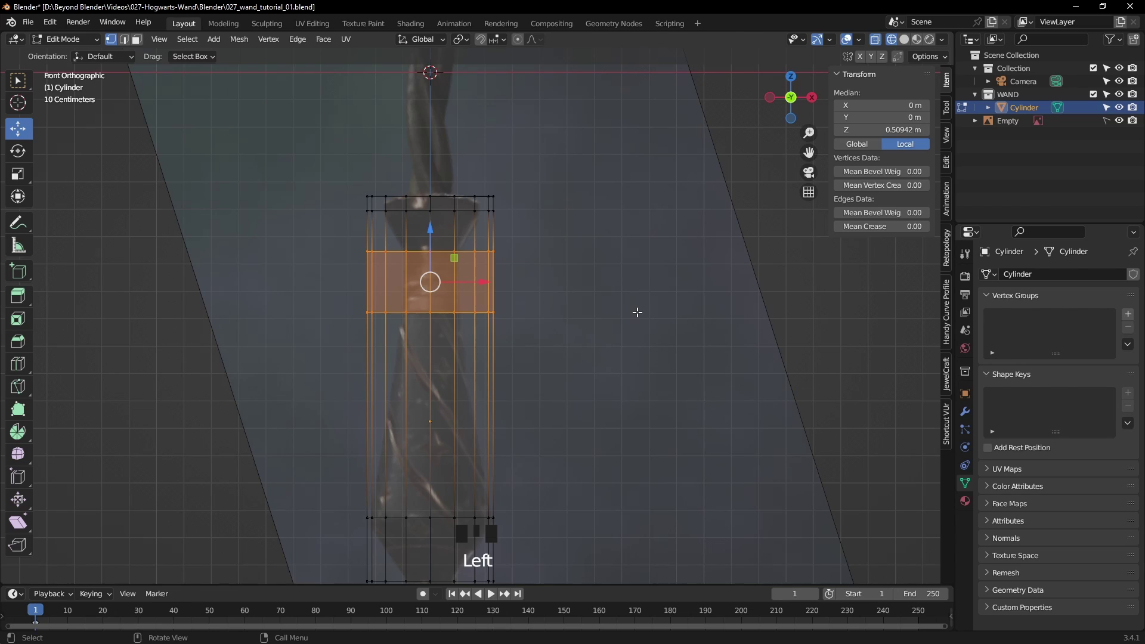
key("s")
key("shift+z")
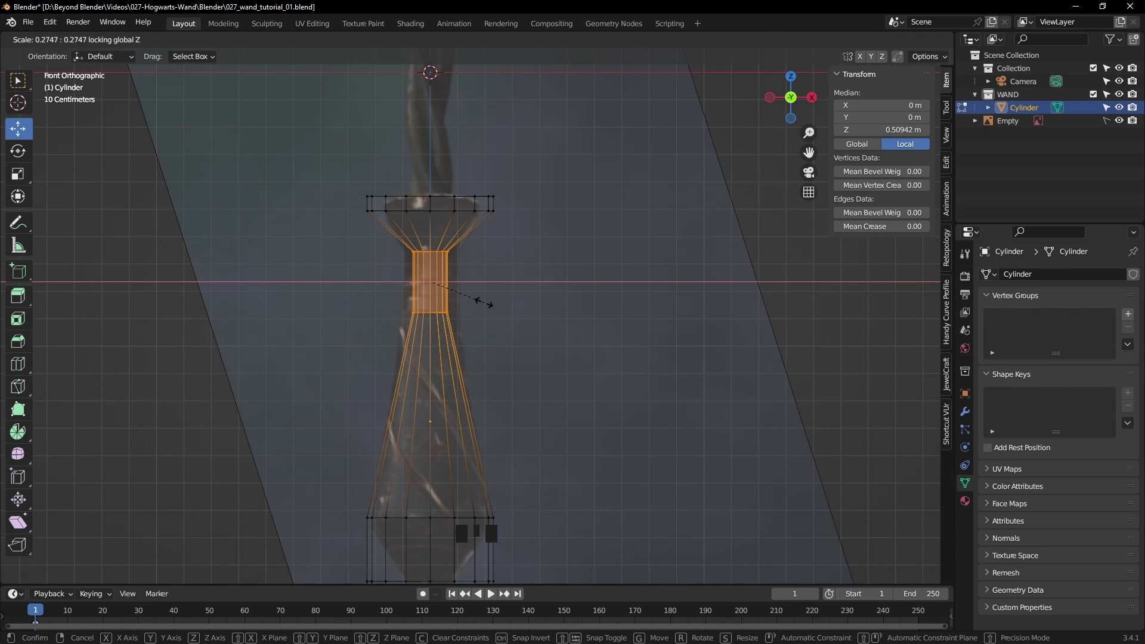
left_click(525, 305)
- Scale the collar's two upper rings inward, excluding the Z axis, to match the collar's width in the reference
left_click_drag(320, 164, 549, 233)
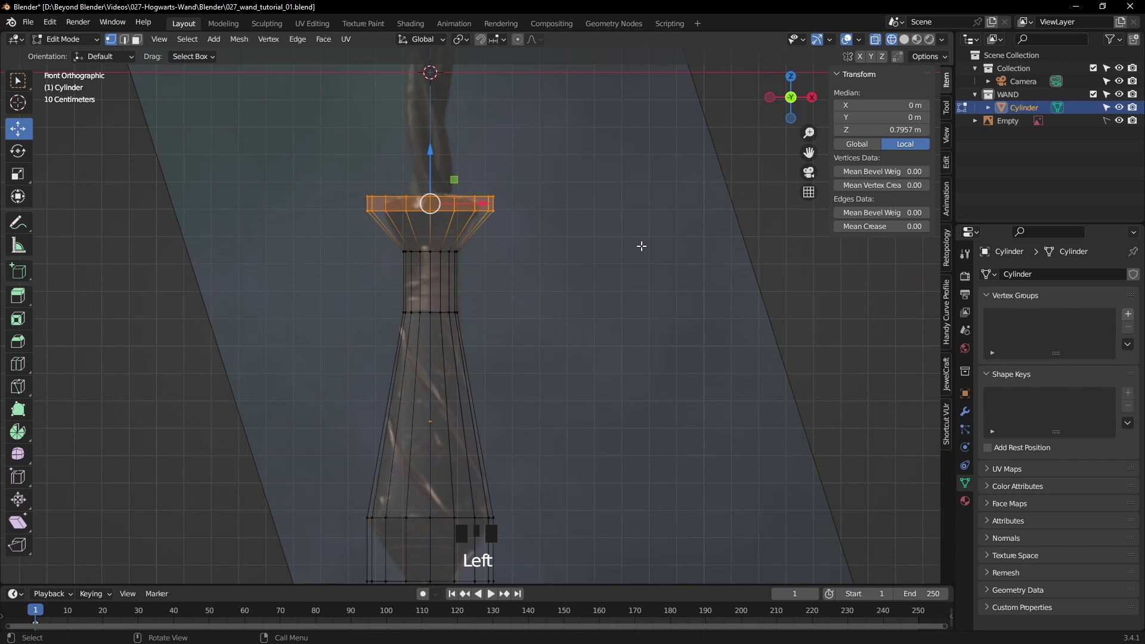
key("s")
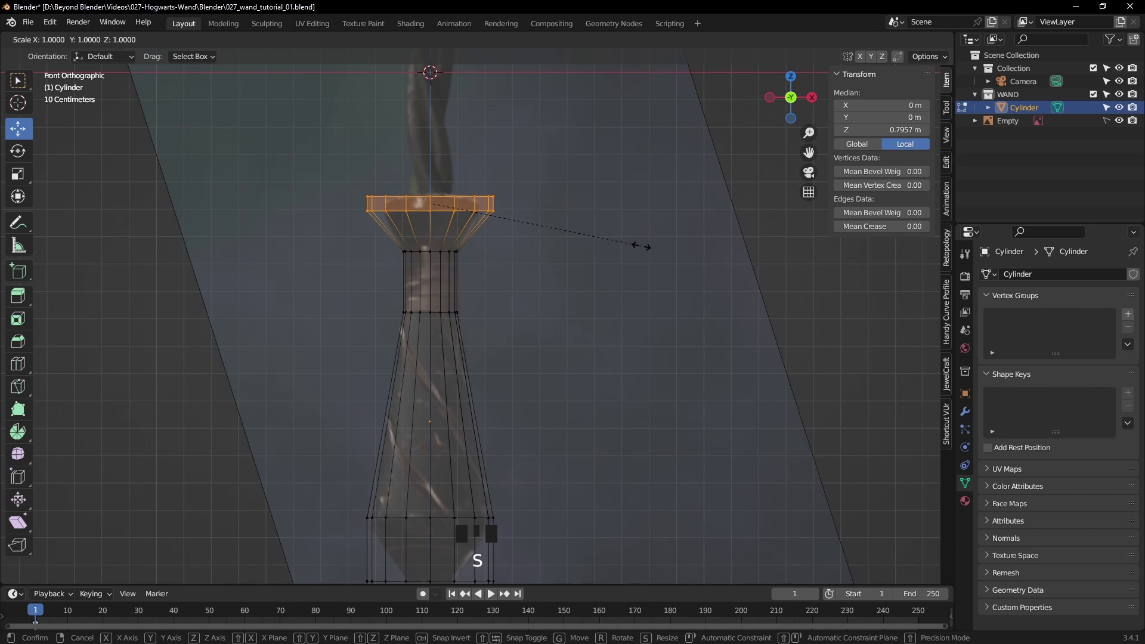
key("shift+z")
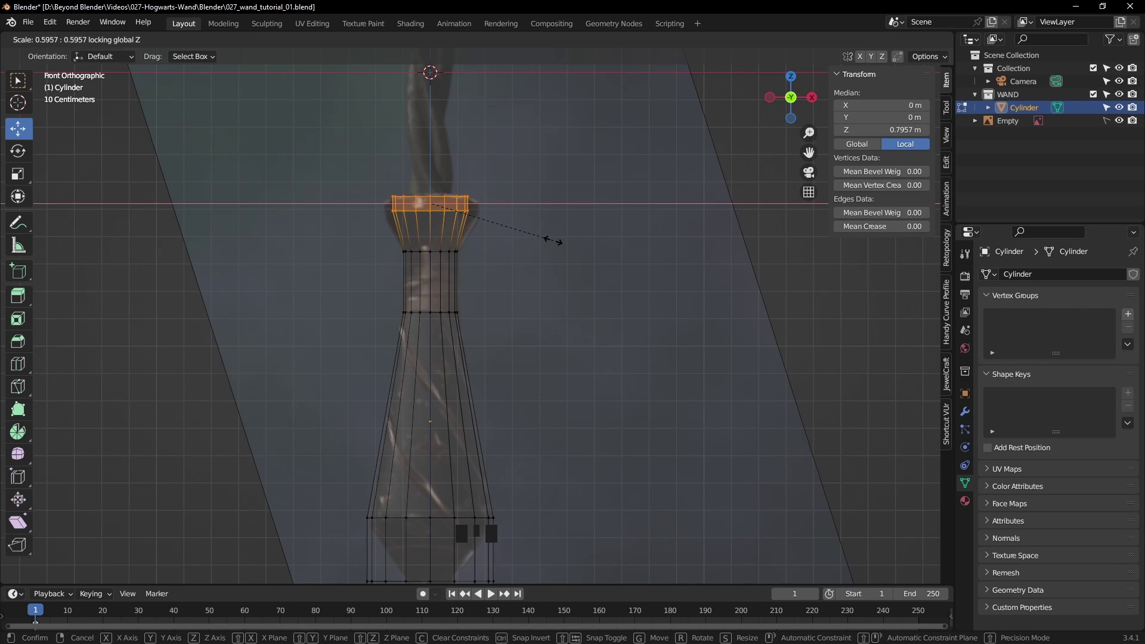
left_click(591, 241)
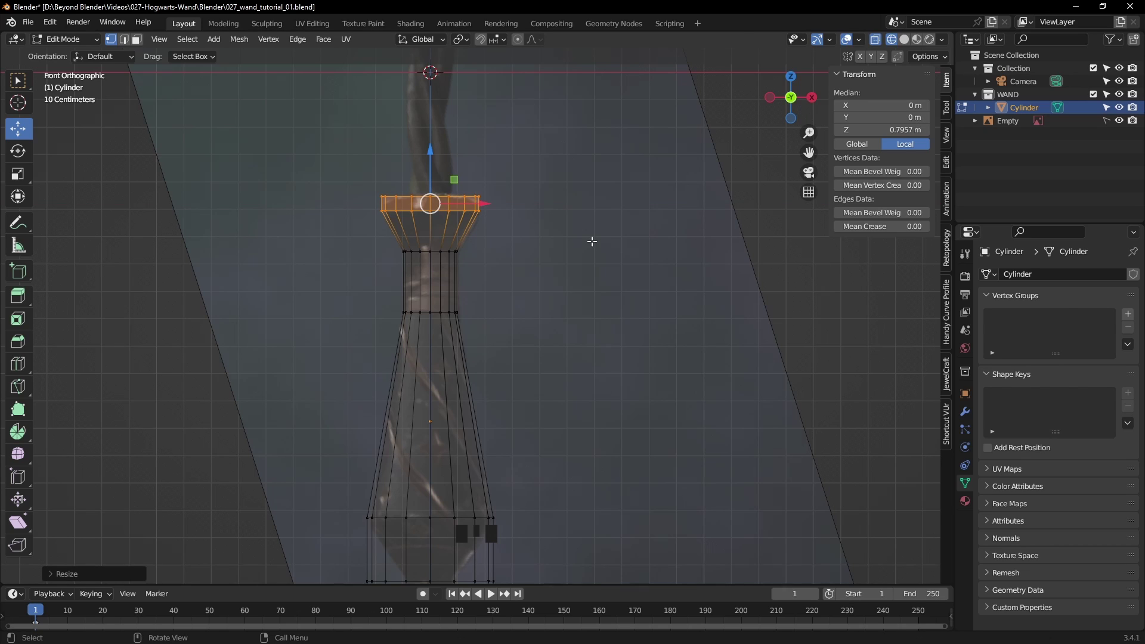
- Scale the waist ring and the bottom ring inward together, excluding the Z axis, to match the narrow parts around the lower knob
middle_click_drag(588, 427, 610, 234, "shift")
middle_click_drag(601, 343, 606, 269, "shift")
scroll(606, 268, "up", 2)
left_click_drag(261, 282, 630, 325)
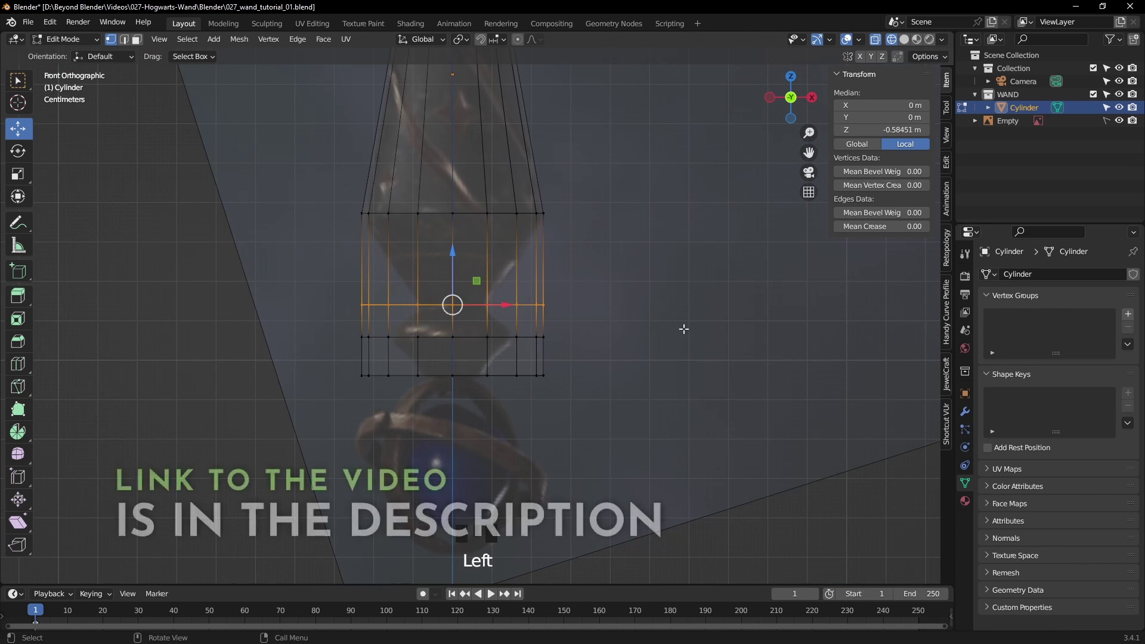
left_click_drag(608, 365, 302, 430)
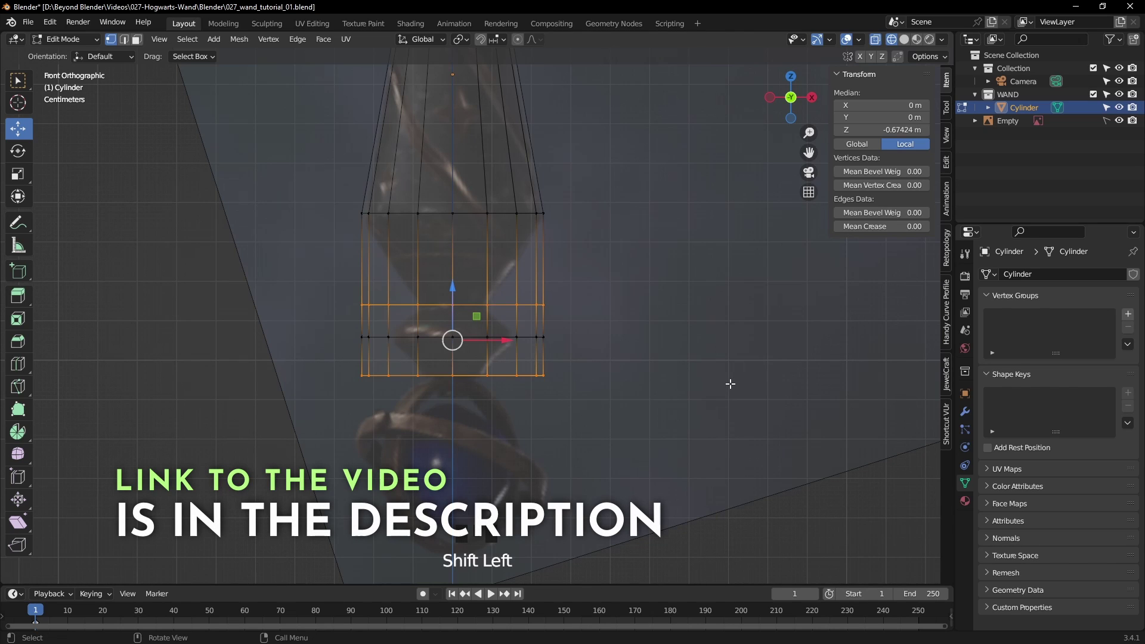
key("s")
key("shift+z")
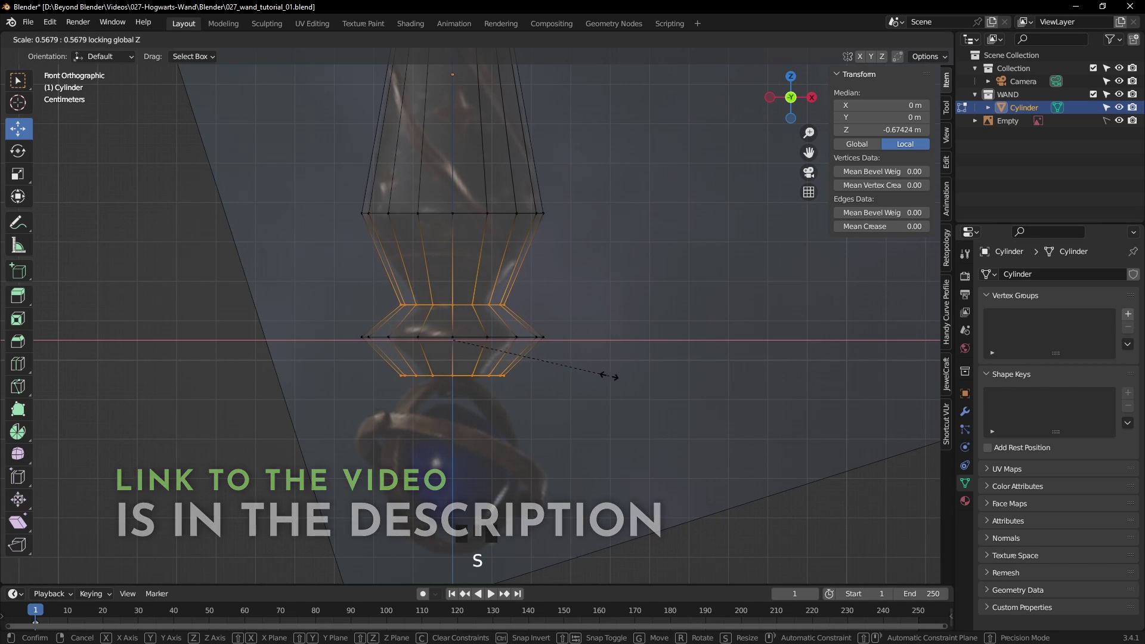
left_click(558, 385)
- Scale the lower knob's middle ring to about 0.71 so that it matches the knob's outline in the reference
left_click_drag(319, 328, 611, 355)
key("s")
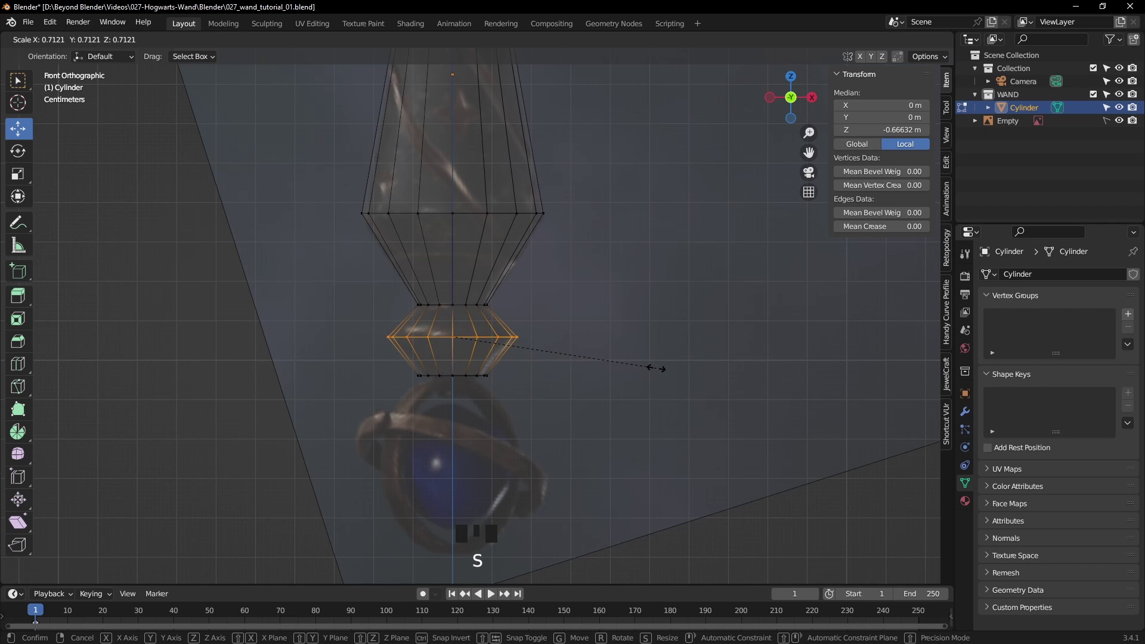
left_click(656, 368)
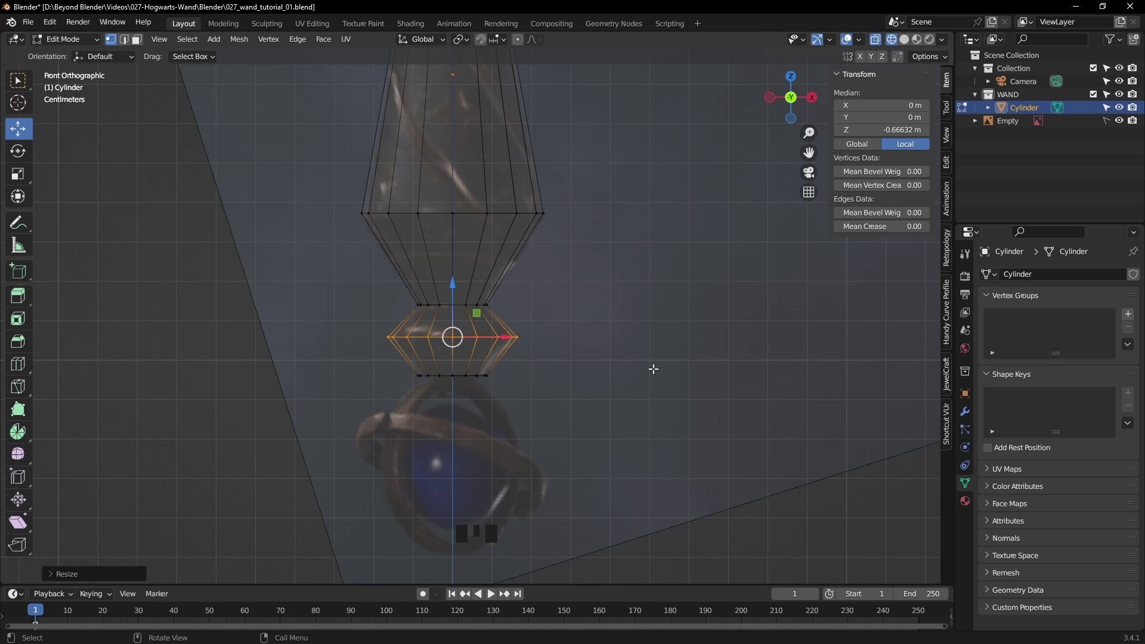
- Inspect the handle's overall shape in solid and wireframe shading, both at an angle and from the front against the reference
key("Tab")
left_click(653, 370)
scroll(652, 370, "down", 4)
mouse_move(652, 370)
middle_mouse_down("shift")
mouse_move(631, 433)
mouse_move(622, 419)
mouse_move(584, 439)
middle_mouse_up("shift")
key("z")
mouse_move(695, 428)
middle_mouse_down()
mouse_move(649, 411)
mouse_move(677, 412)
middle_mouse_up()
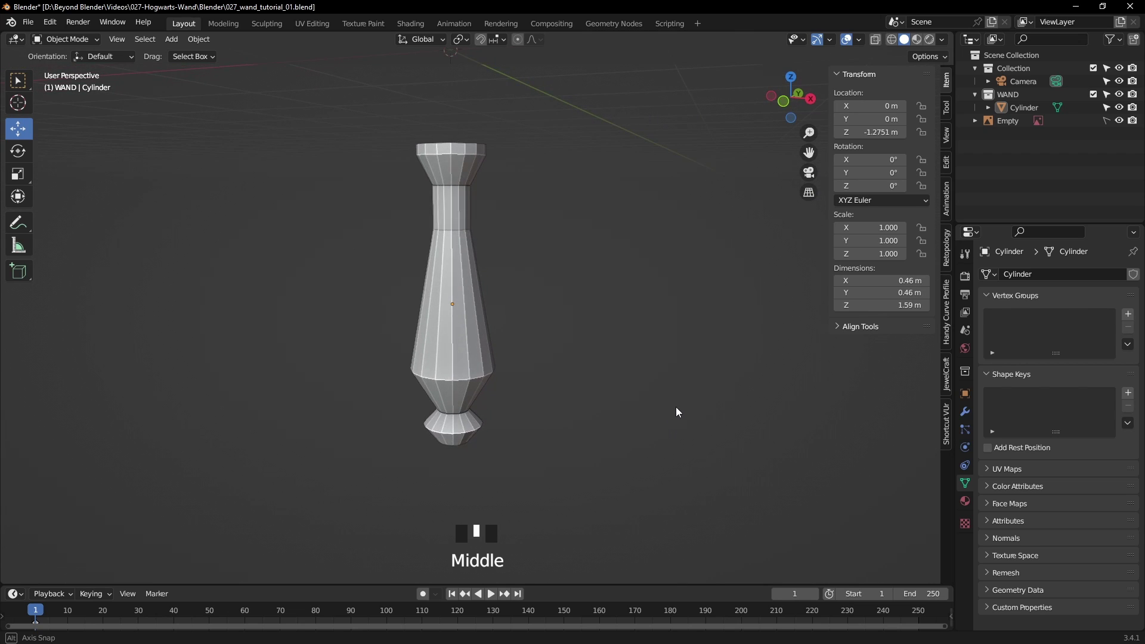
key("KP_1")
key("z")
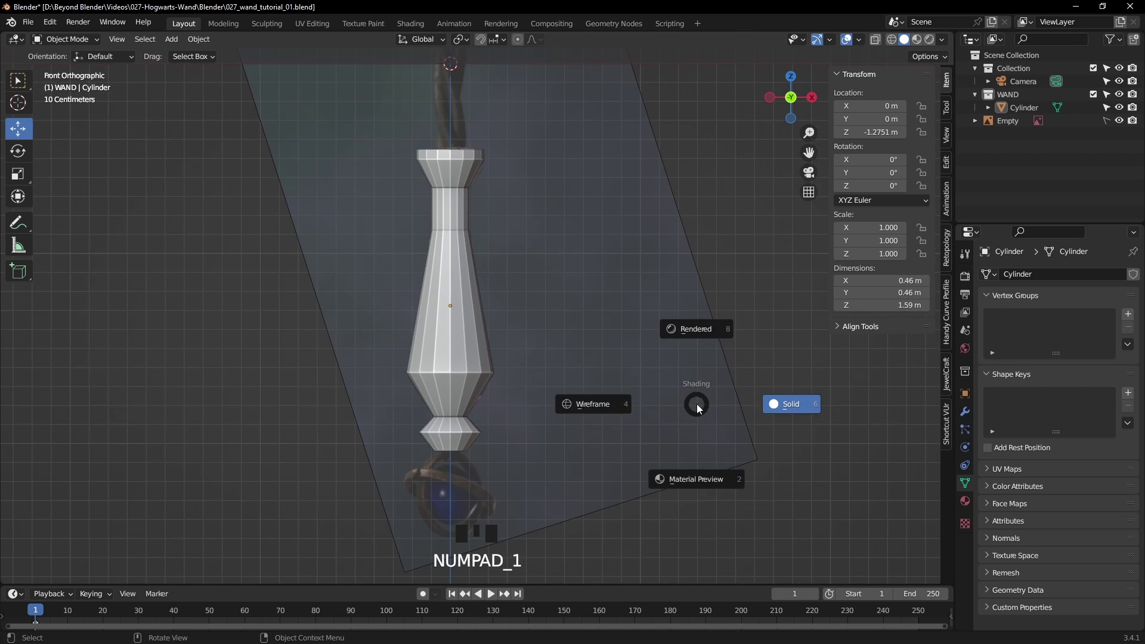
left_click(594, 410)
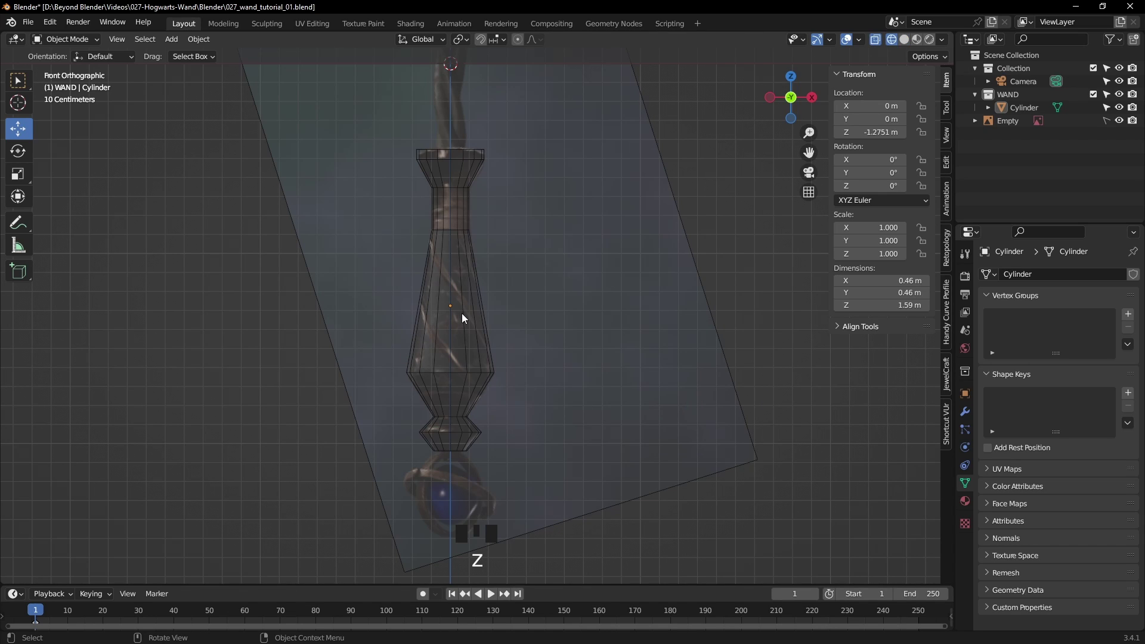
middle_click_drag(511, 303, 506, 324)
key("Tab")
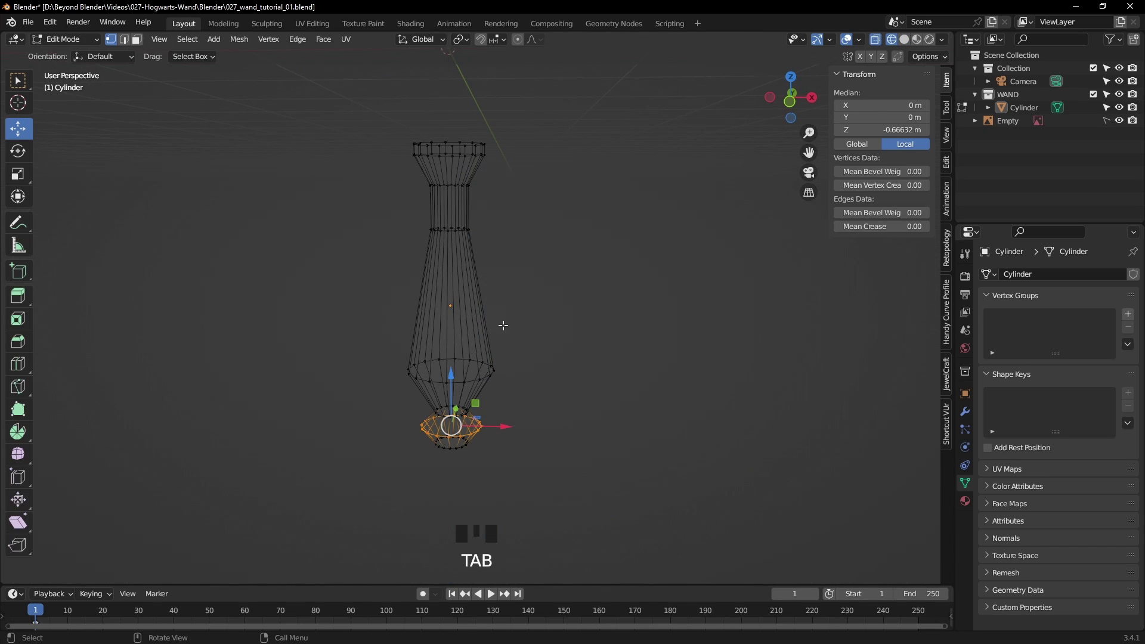
key("z")
left_click(574, 325)
key("Tab")
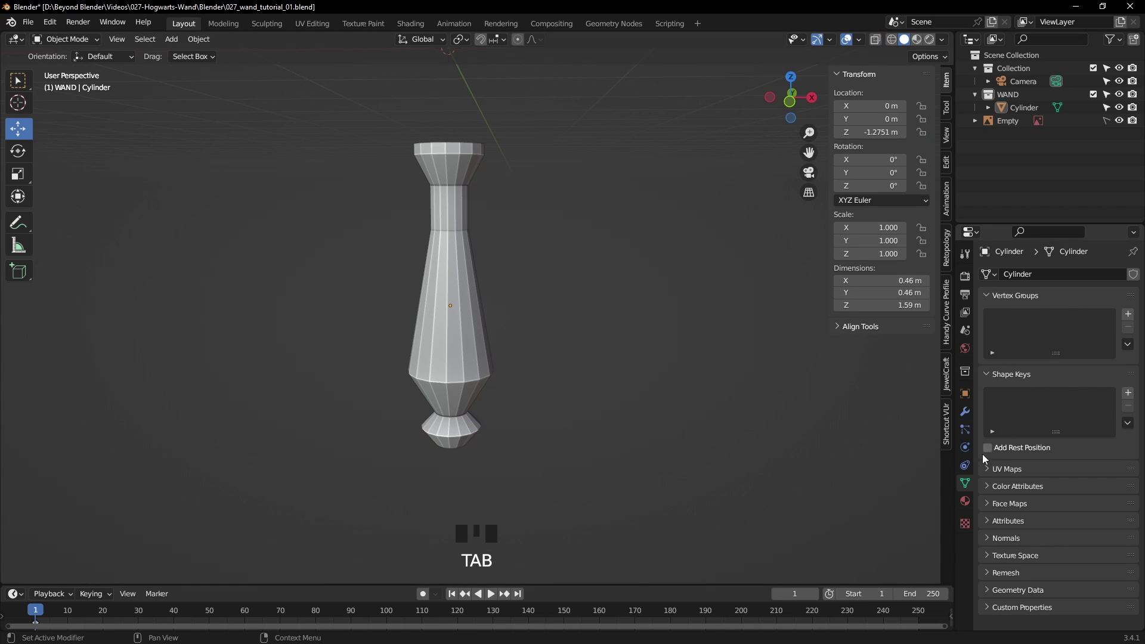
- Add a Subdivision Surface modifier to the handle with the viewport level set to 2
left_click(966, 412)
left_click(1008, 273)
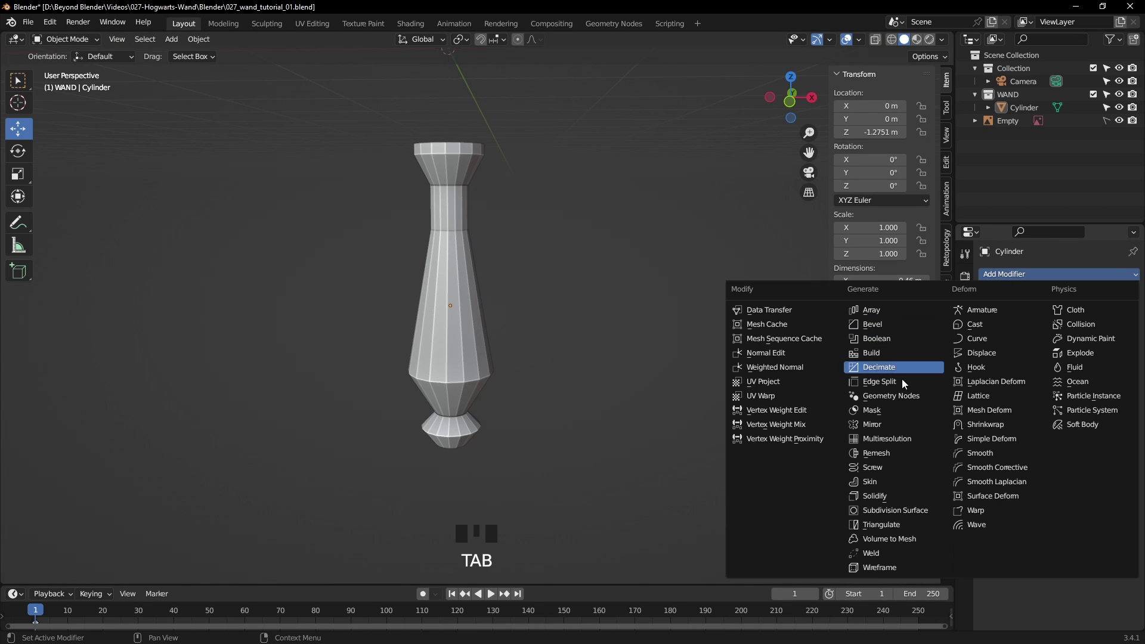
left_click(882, 513)
left_click(1116, 330)
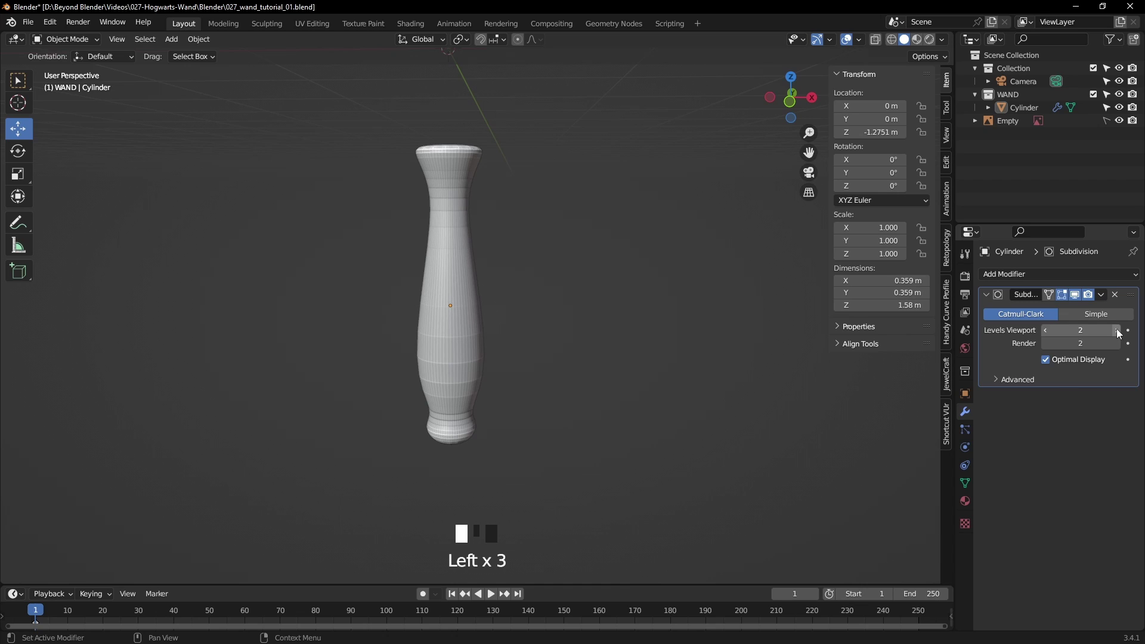
- Shade the handle smooth and compare its outline with the reference in front wireframe view
left_click(454, 319)
right_click_drag(453, 320, 406, 324)
left_click(646, 302)
mouse_move(646, 303)
middle_mouse_down()
mouse_move(501, 340)
mouse_move(634, 370)
mouse_move(601, 314)
mouse_move(582, 360)
mouse_move(557, 340)
middle_mouse_up()
key("KP_1")
key("z")
scroll(450, 340, "up", 2)
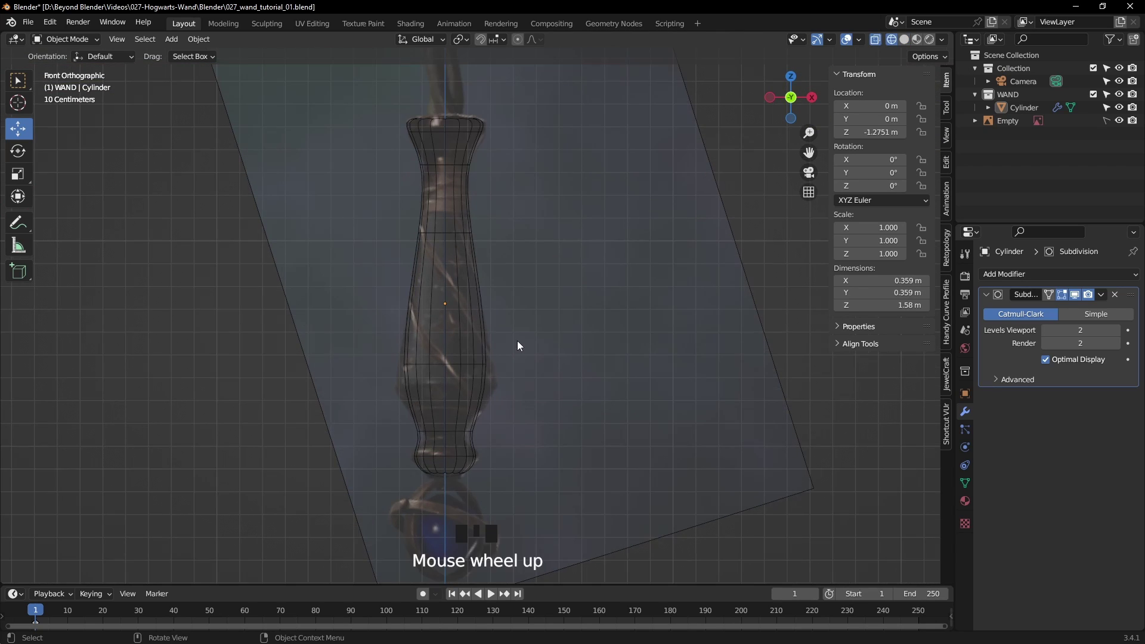
- Bevel the edge loop at the handle's widest part with 2 segments and a shape of 1.000, and check the shaded result
left_click(476, 380)
key("Tab")
scroll(517, 425, "up", 2)
middle_click_drag(519, 427, 621, 340, "shift")
scroll(625, 341, "up", 1)
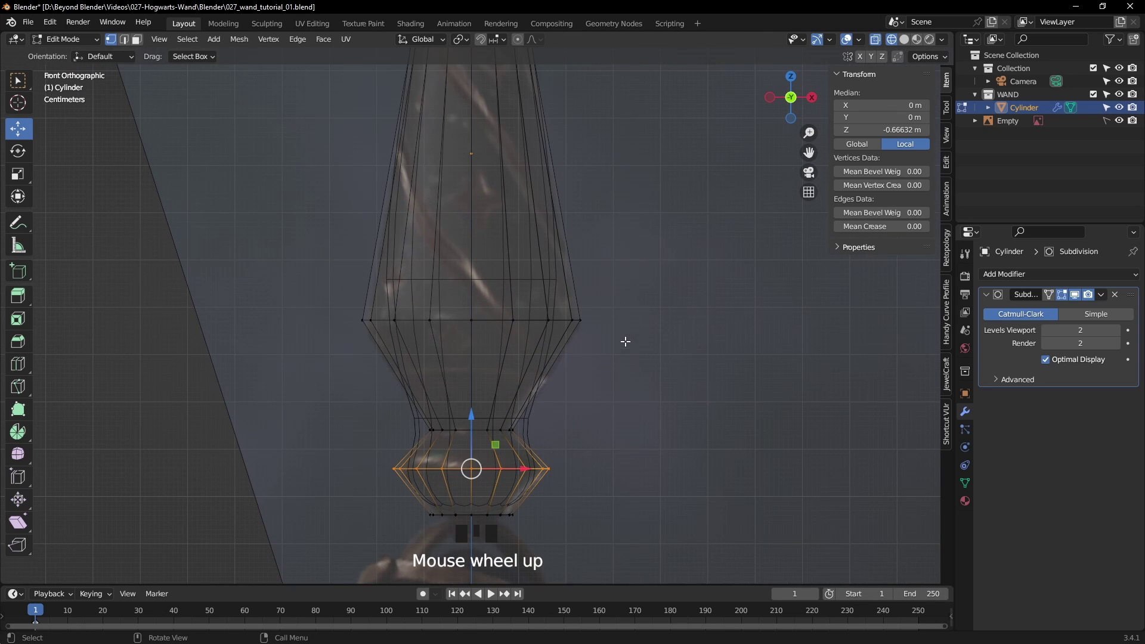
left_click(127, 41)
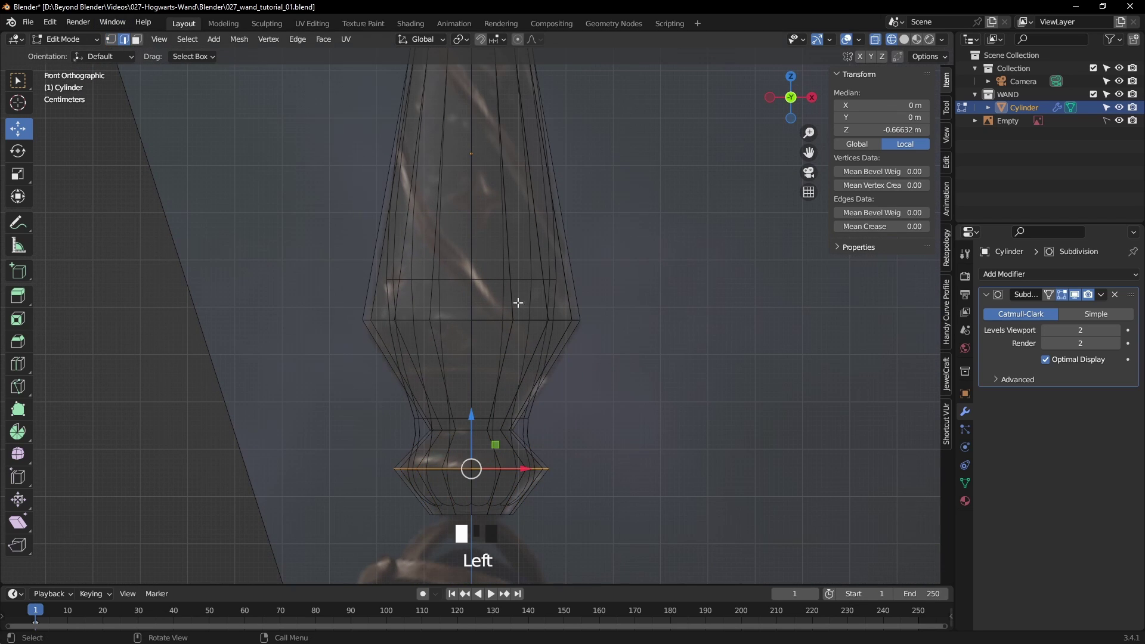
left_click(456, 321, "alt")
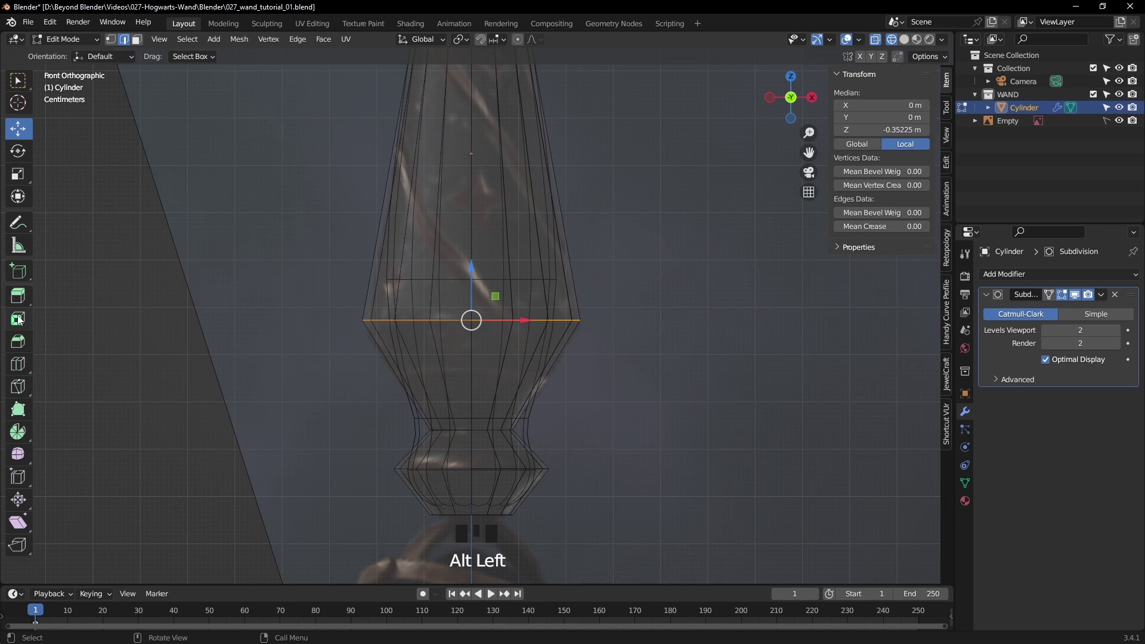
left_click(18, 341)
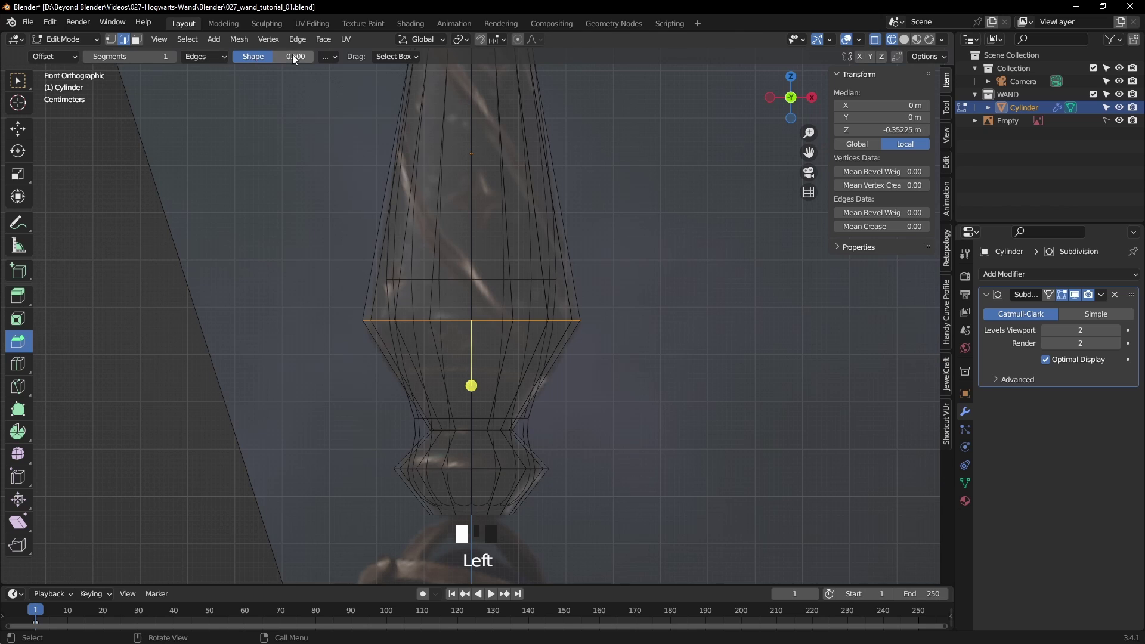
left_click_drag(278, 59, 318, 59)
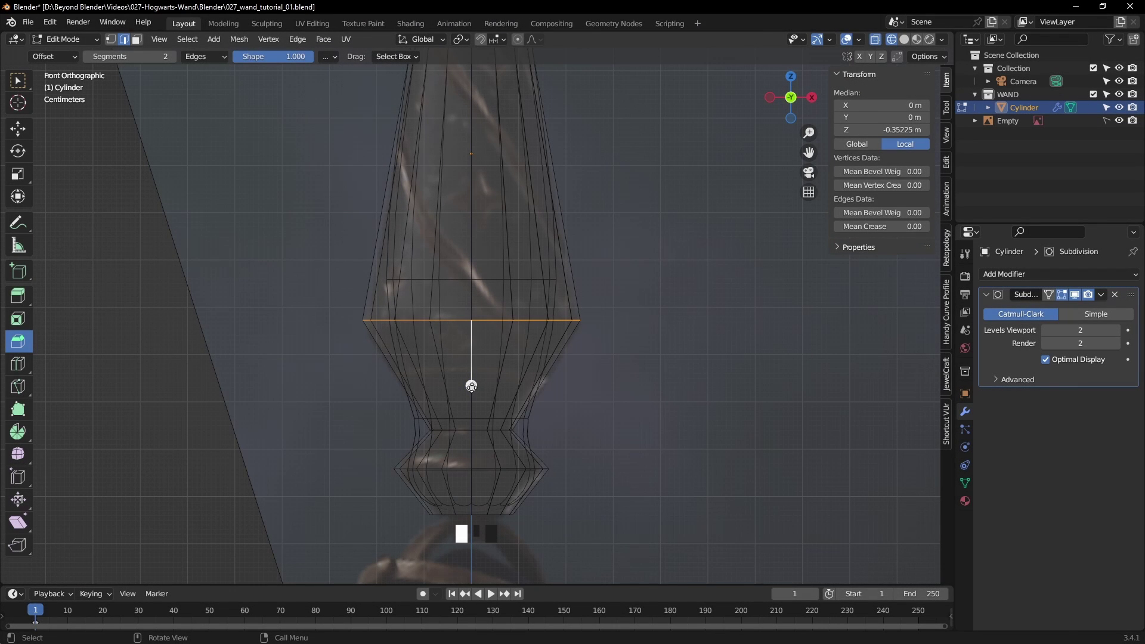
left_click_drag(471, 386, 475, 410)
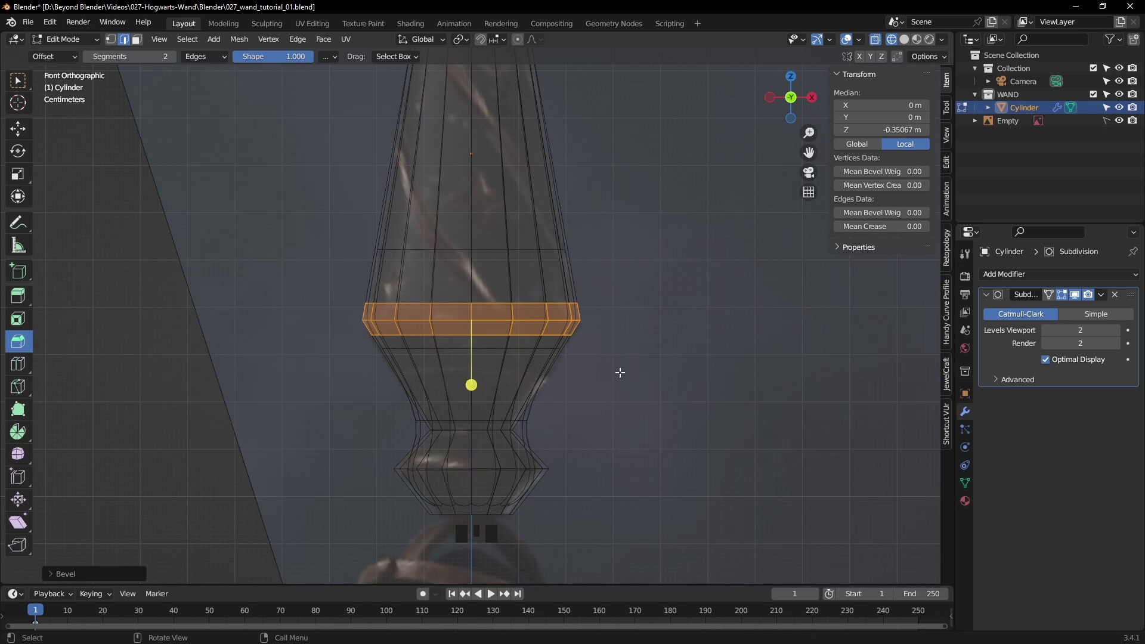
key("Tab")
key("z")
mouse_move(674, 364)
middle_mouse_down()
mouse_move(613, 407)
mouse_move(549, 382)
mouse_move(559, 400)
mouse_move(562, 381)
middle_mouse_up()
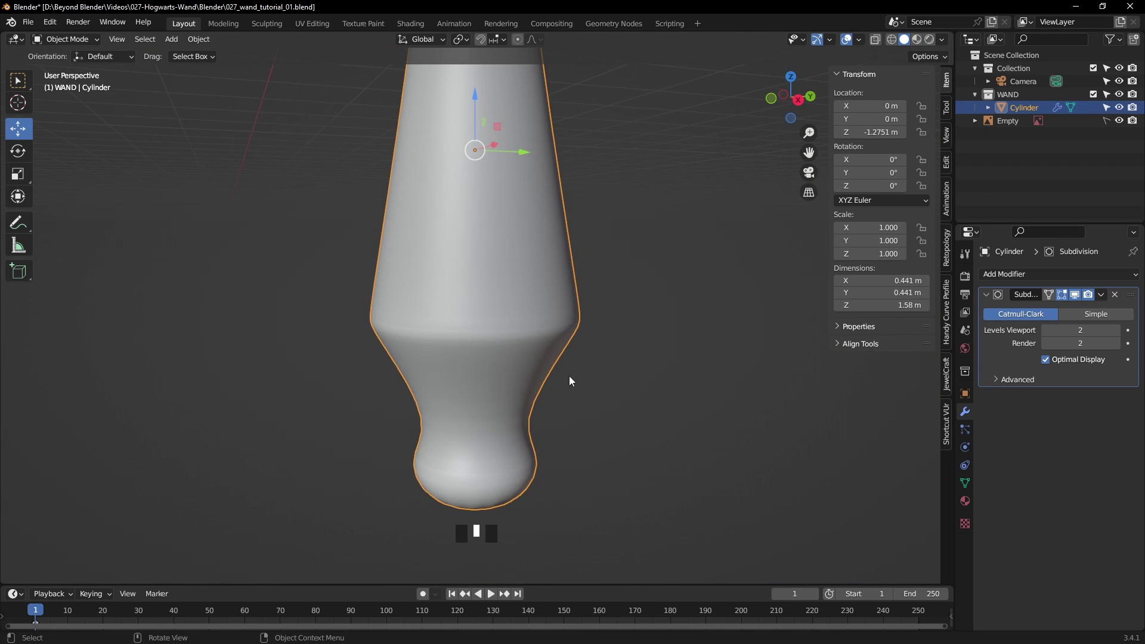
- Bevel the waist edge loop just above the lower knob with 2 segments and a shape of 1.000
key("KP_1")
key("z")
key("Tab")
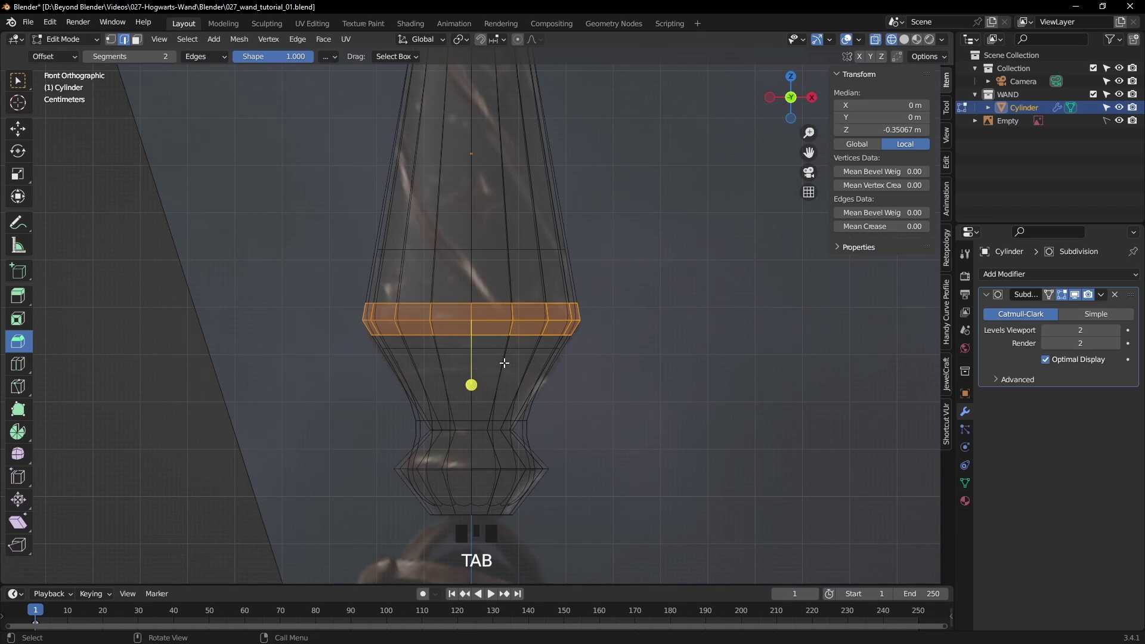
left_click(651, 366)
scroll(533, 454, "up", 1)
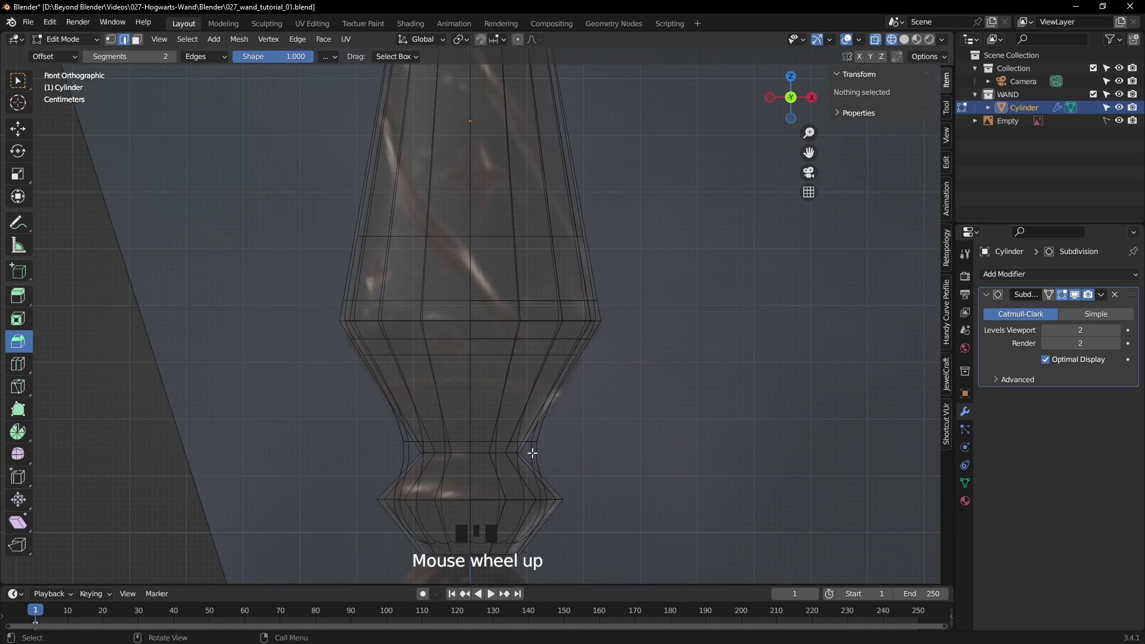
left_click(477, 453, "alt")
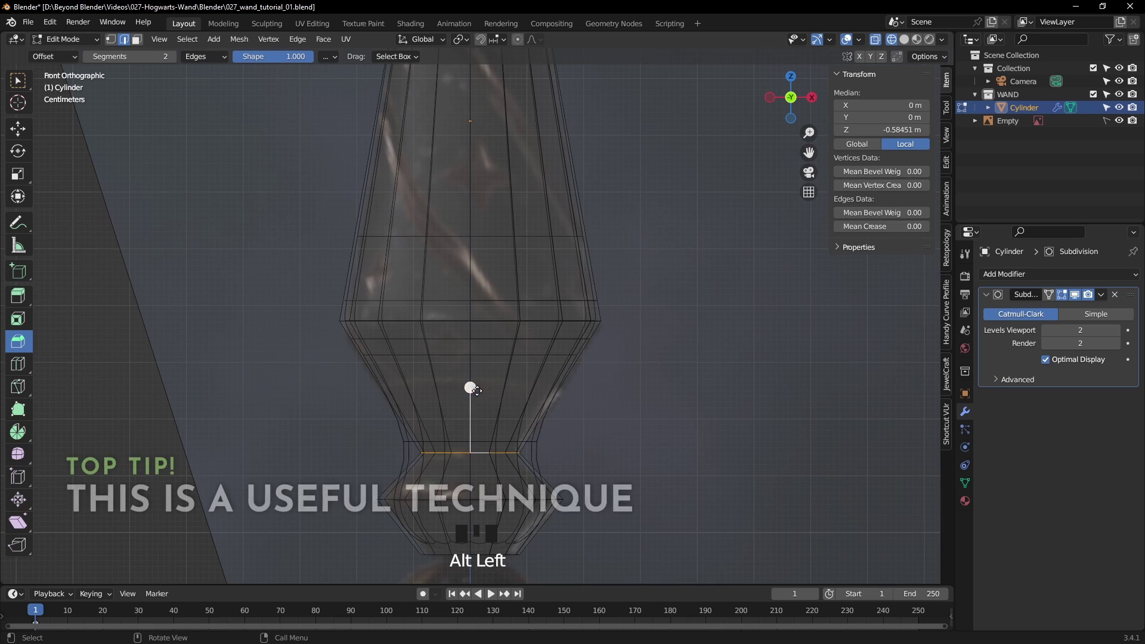
mouse_move(470, 388)
left_mouse_down()
mouse_move(472, 372)
mouse_move(480, 384)
left_mouse_up()
middle_click_drag(480, 384, 583, 391, "shift")
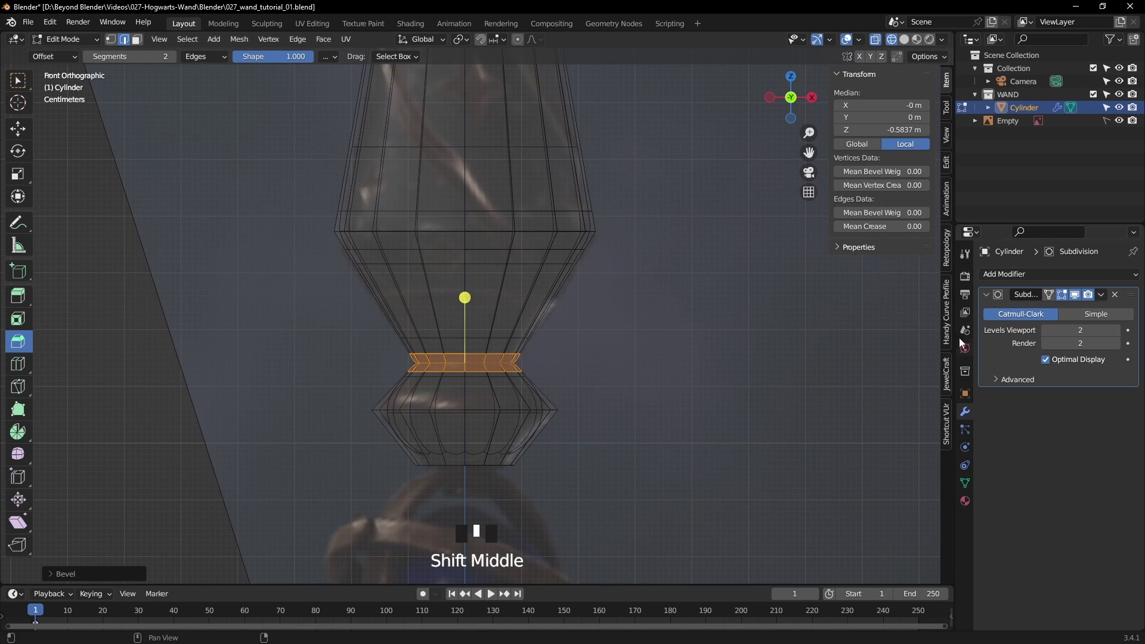
- Adjust the waist bevel's width to 0.018 m while temporarily displaying the subdivision on the edit cage
left_click(1051, 297)
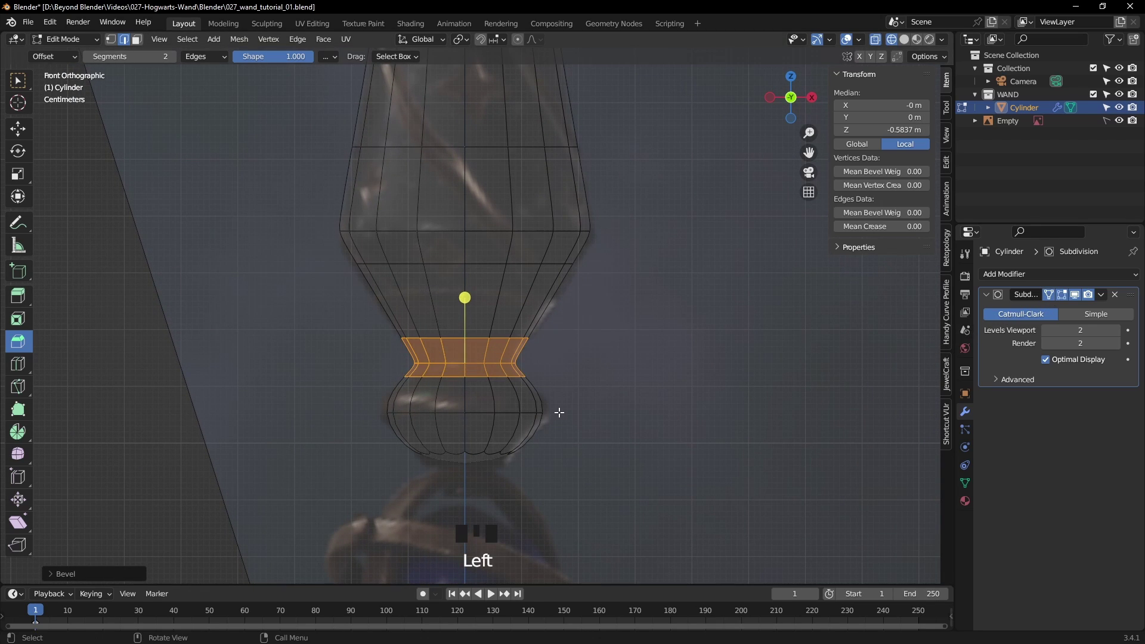
left_click(68, 573)
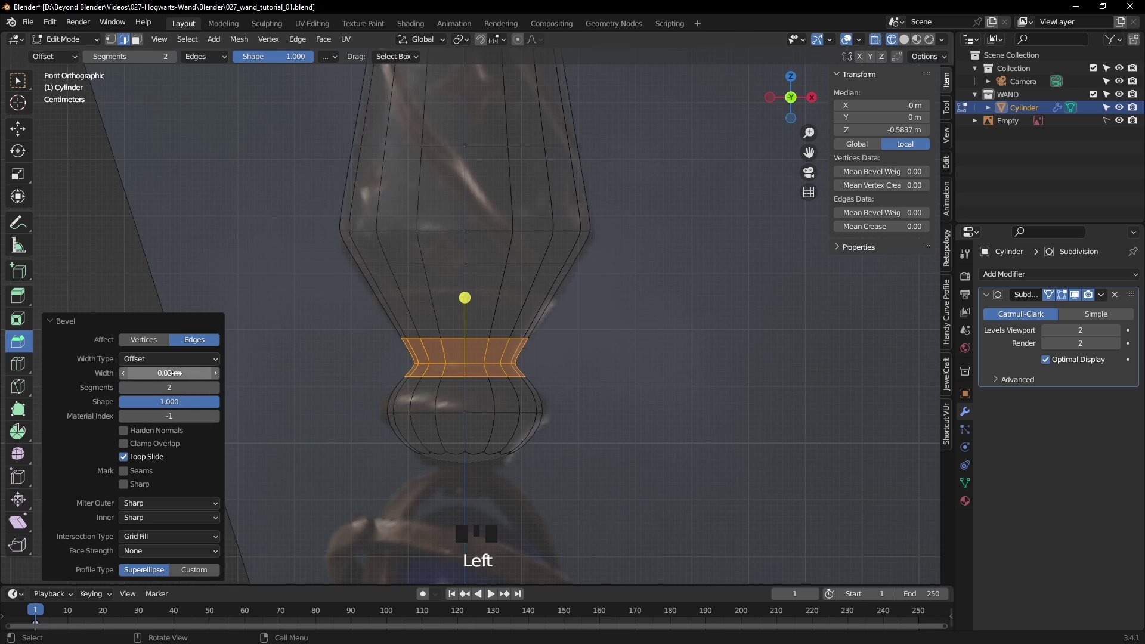
mouse_move(178, 374)
left_mouse_down("shift")
mouse_move(132, 373)
mouse_move(174, 373)
left_mouse_up("shift")
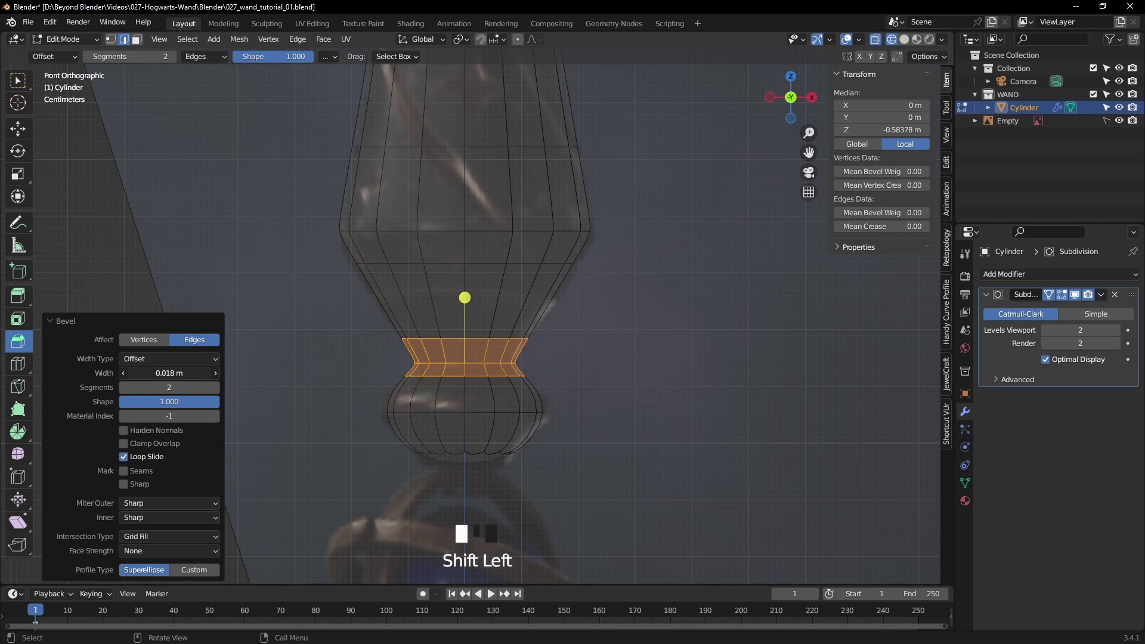
left_click(1049, 295)
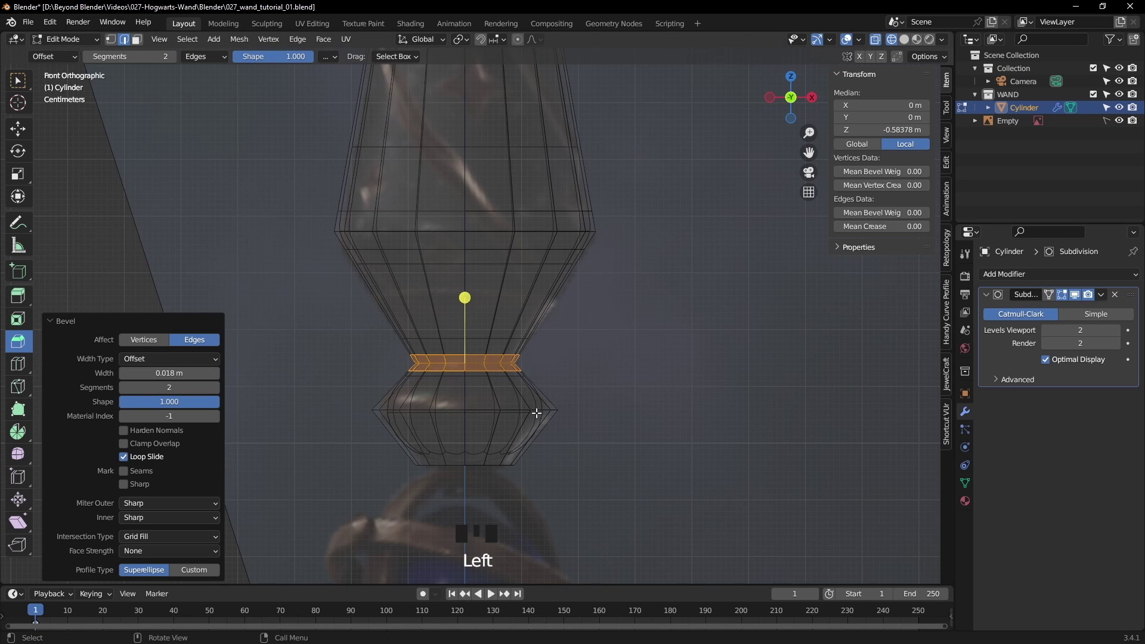
- Bevel the lower knob's middle edge loop about 0.024 m wide with 2 segments, and review the handle in solid shading
left_click(537, 411, "alt")
left_click_drag(466, 344, 469, 328)
left_click(18, 80)
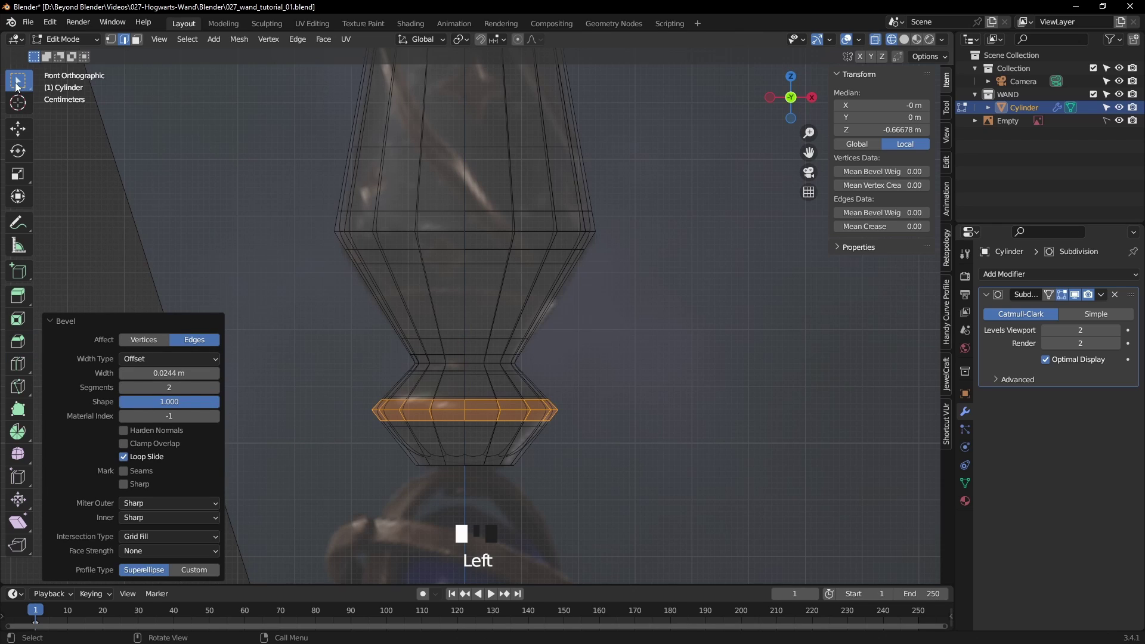
left_click(720, 352)
key("Tab")
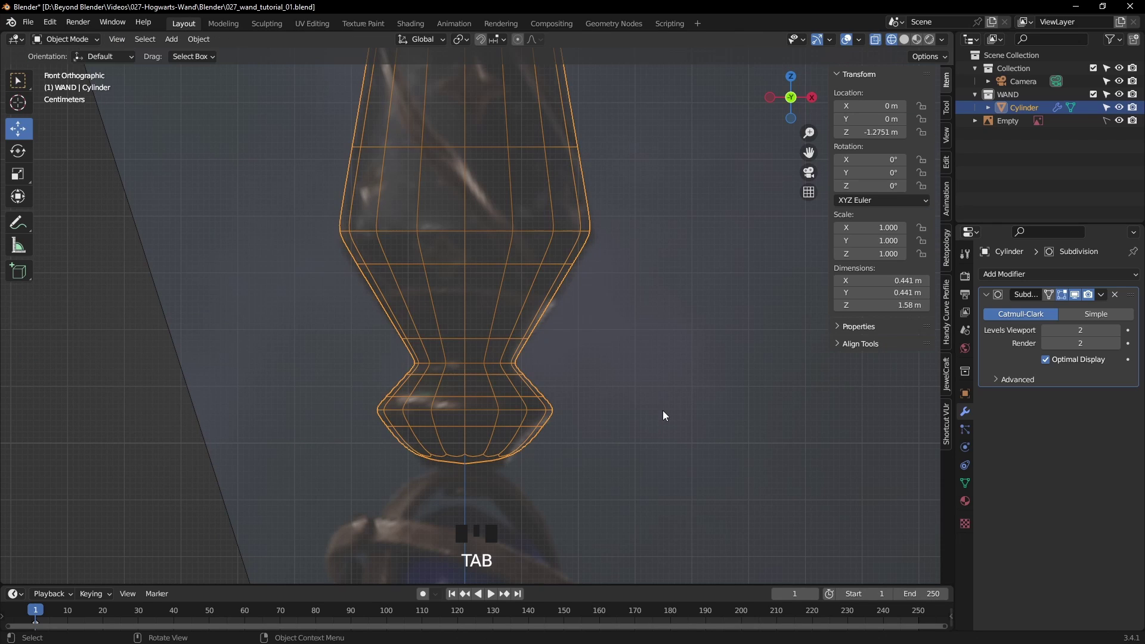
key("z")
scroll(758, 403, "down", 4)
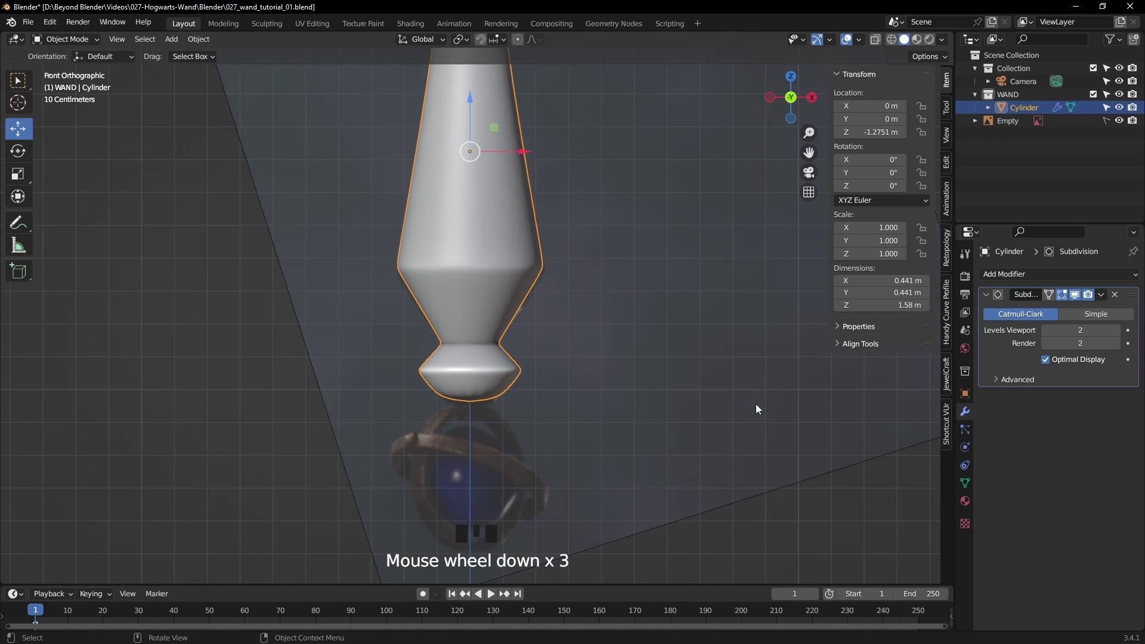
left_click(659, 322)
middle_click_drag(653, 292, 648, 455, "shift")
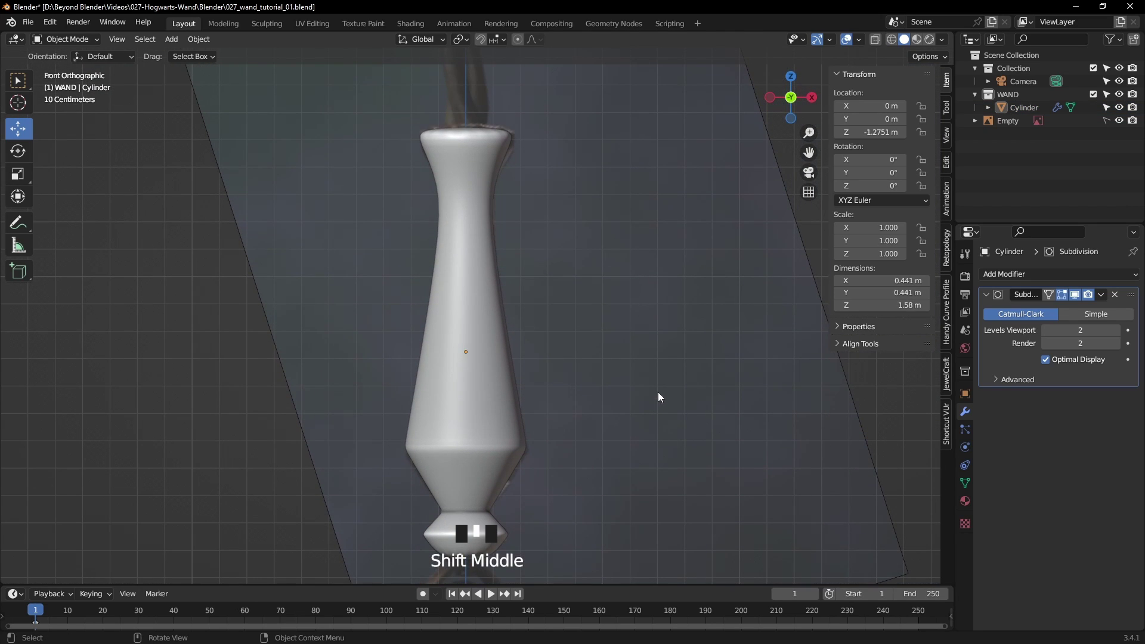
- Enter Edit Mode on the handle and hide the subdivision modifier in the viewport to expose the collar's base mesh
left_click(467, 242)
key("Tab")
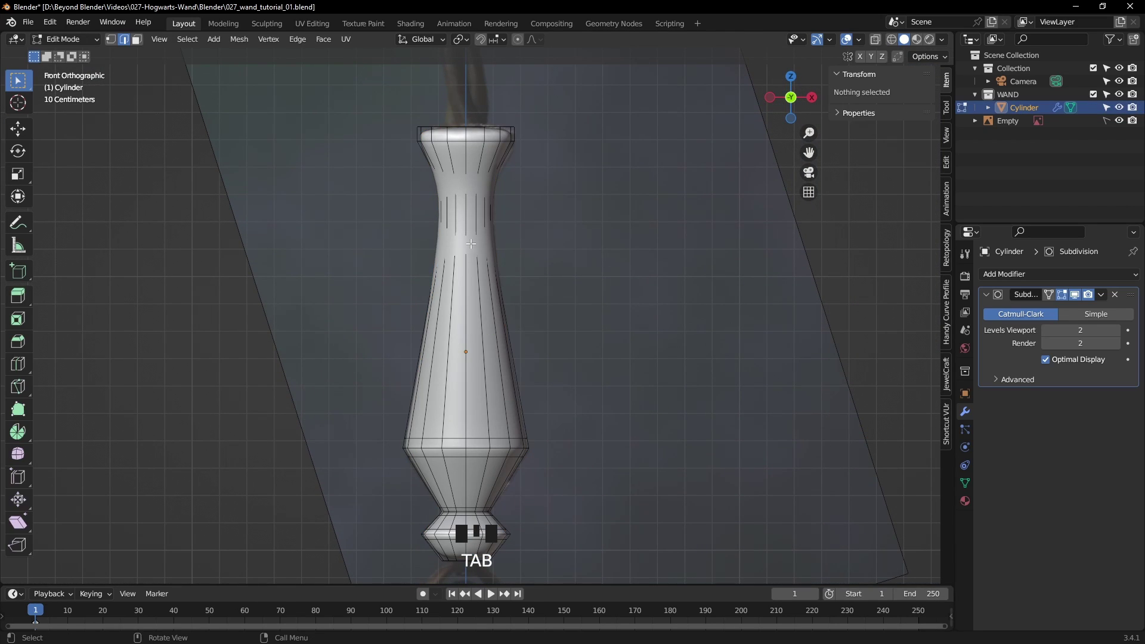
left_click(1075, 296)
middle_click_drag(484, 205, 501, 289, "shift")
scroll(489, 261, "up", 5)
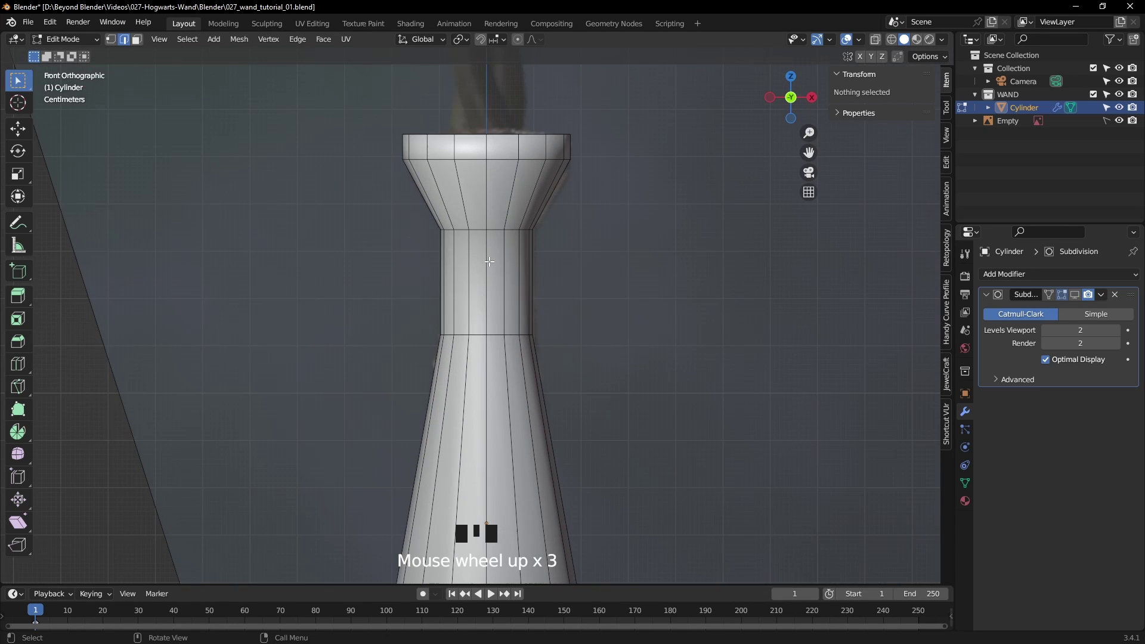
middle_click_drag(516, 241, 526, 379, "shift")
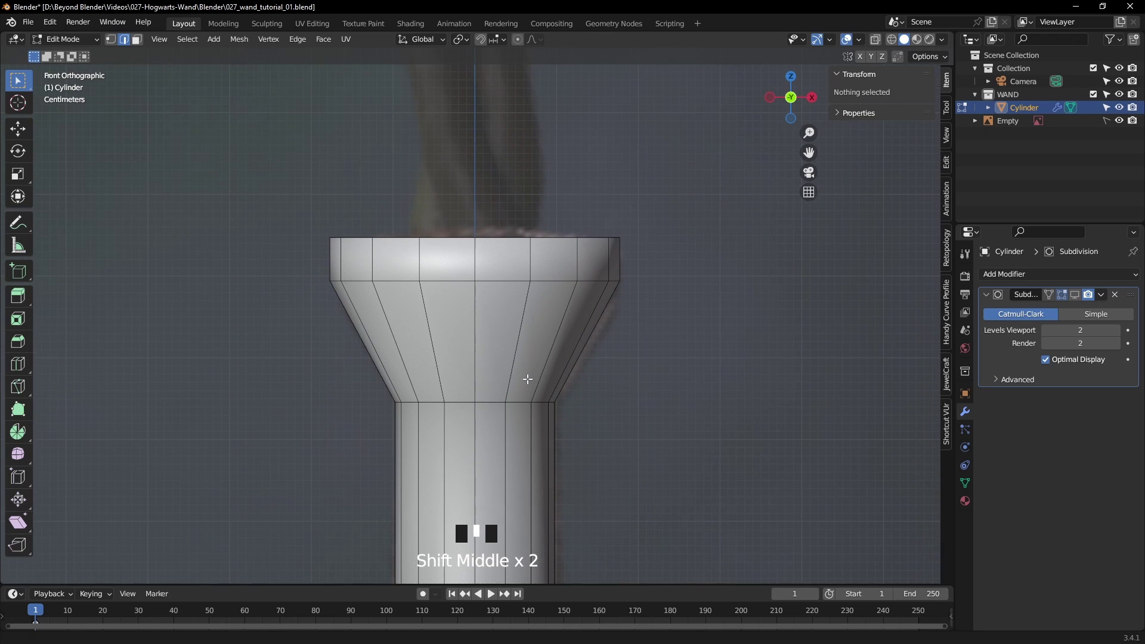
- Bevel the edge loop at the lower edge of the collar's rim about 0.006 m wide with 2 segments
left_click(554, 282, "alt")
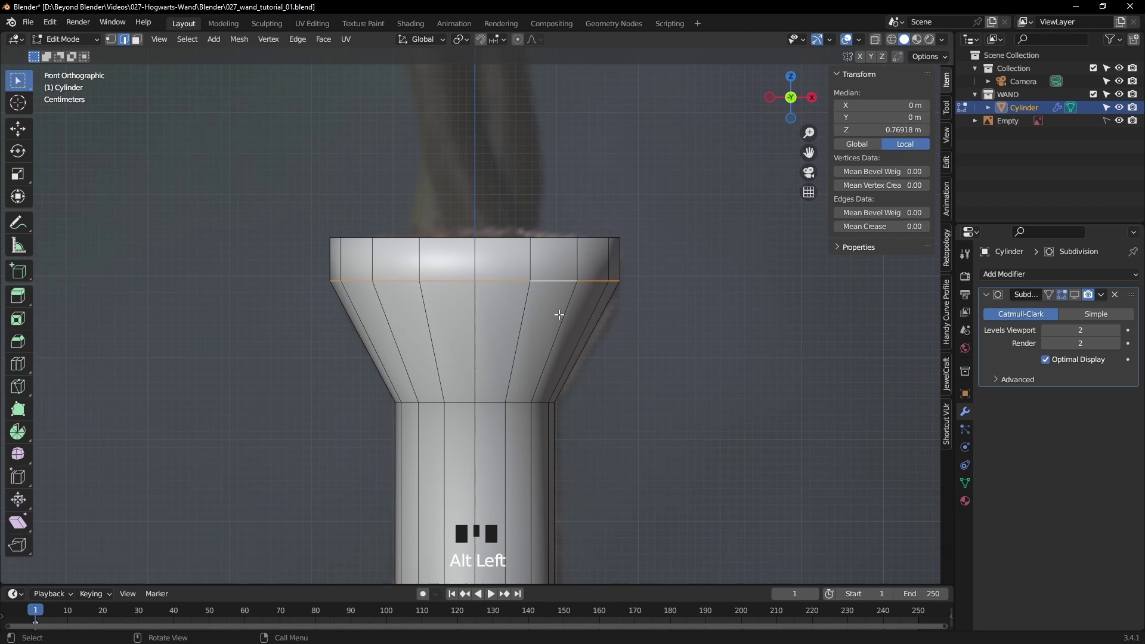
key("ctrl+b")
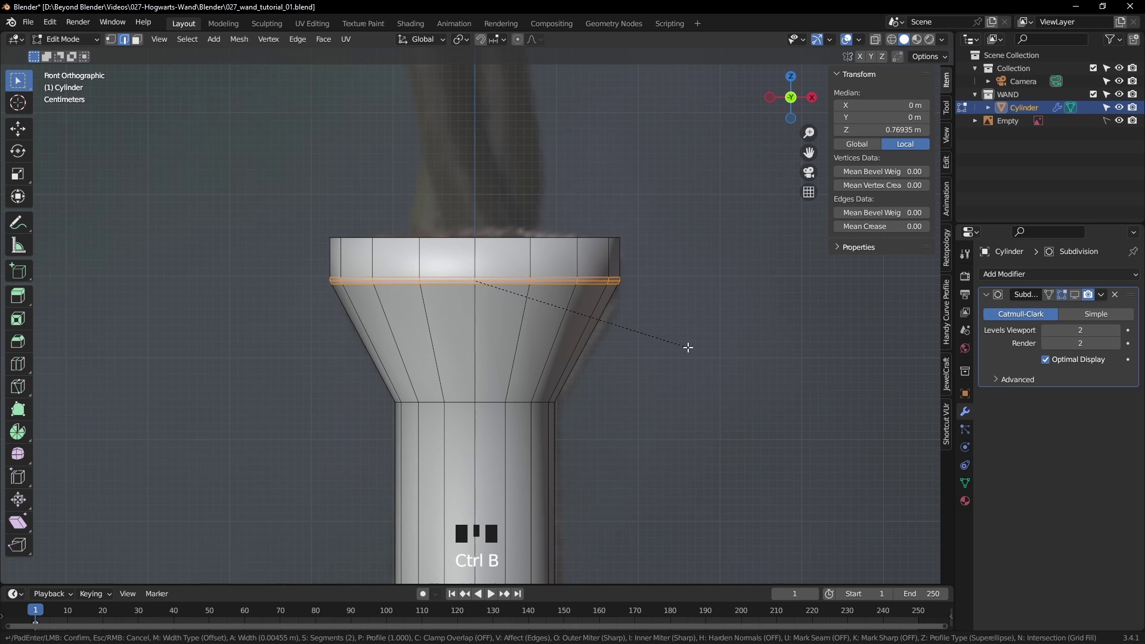
left_click(689, 347)
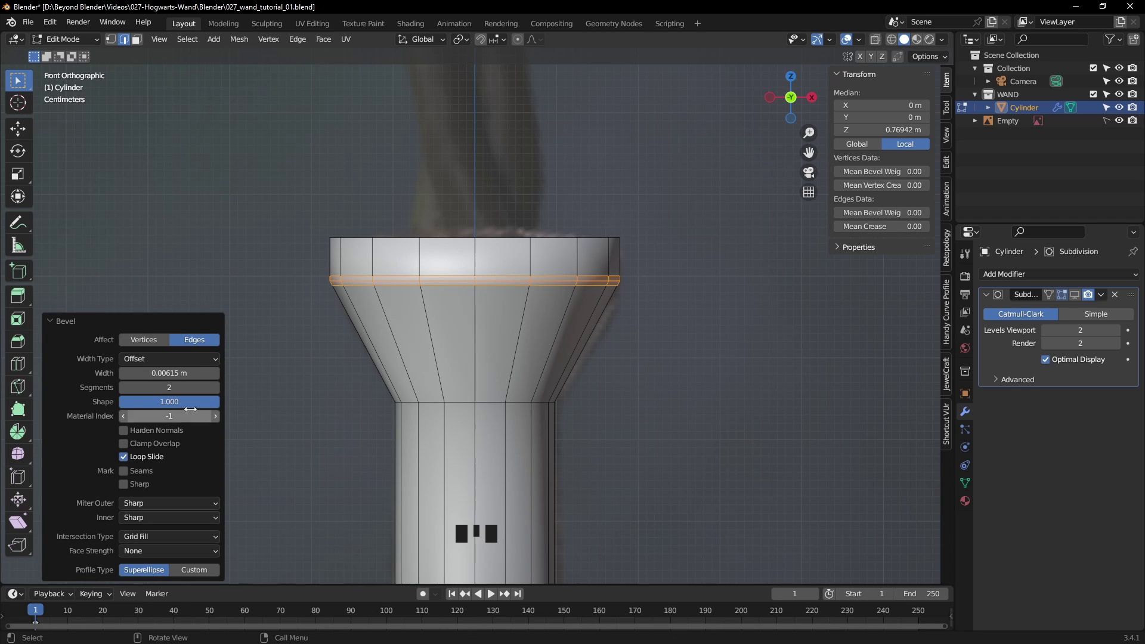
- Bevel the edge loop around the collar's top face about 0.008 m wide with 2 segments
middle_click_drag(498, 239, 664, 281)
key("3")
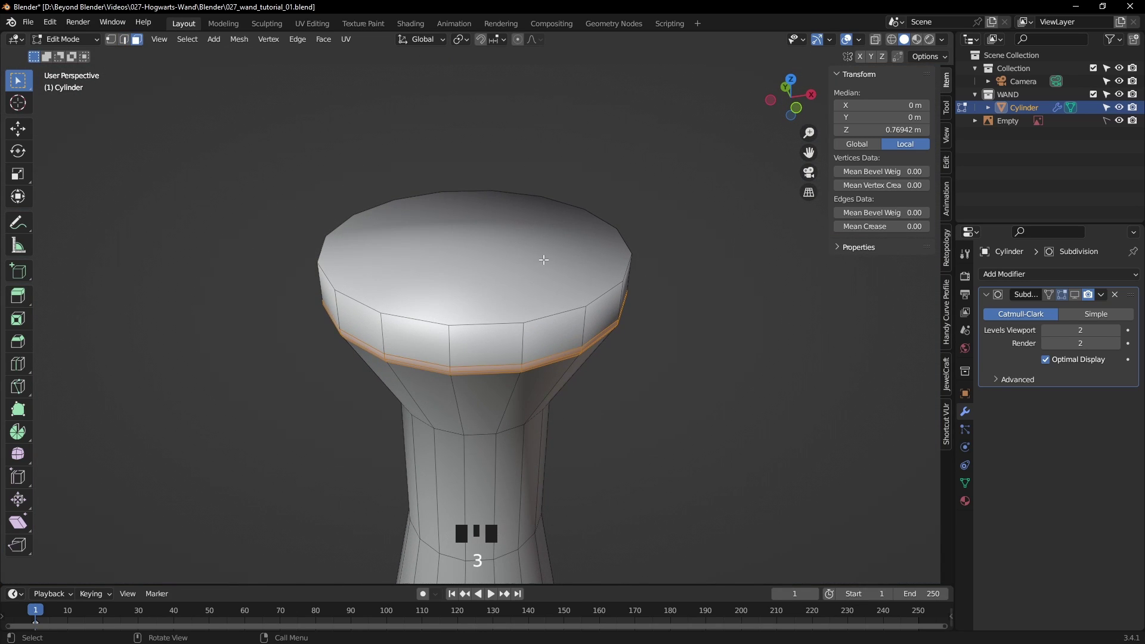
left_click(550, 262)
key("2")
left_click(674, 298, "alt")
key("ctrl+b")
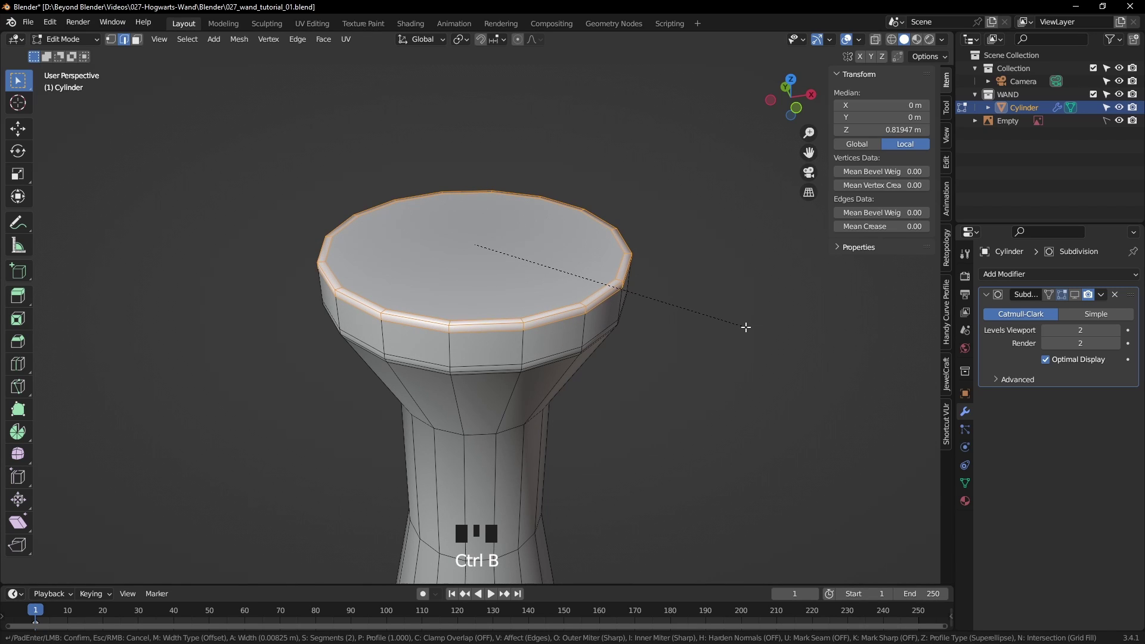
left_click(744, 325)
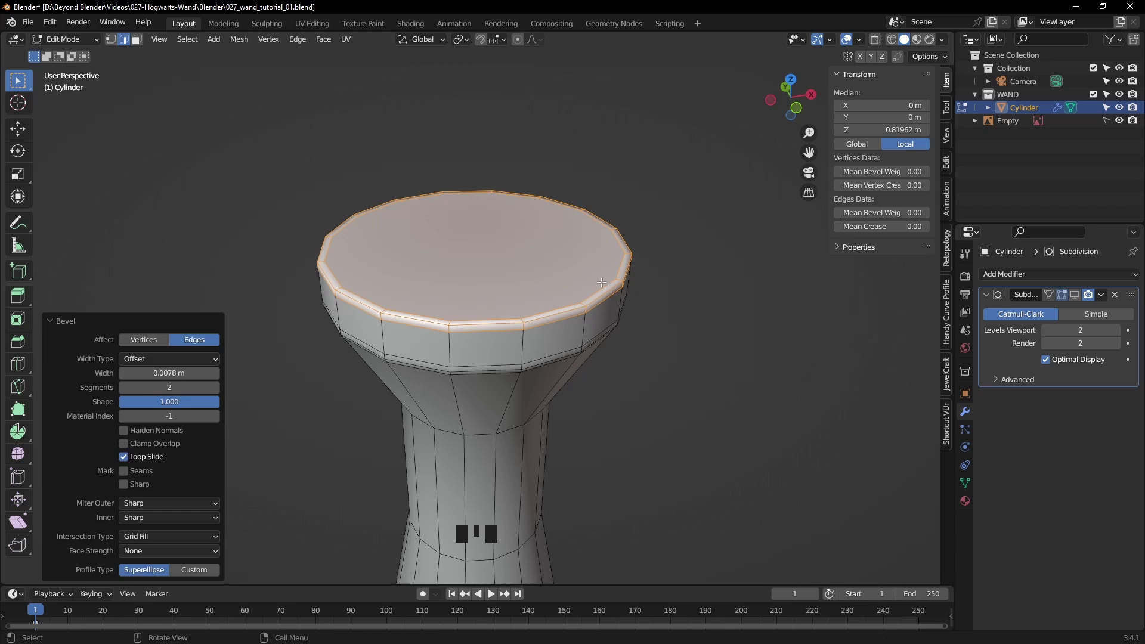
- Inset the collar's top face by about 0.042 m
key("3")
left_click(561, 266)
key("i")
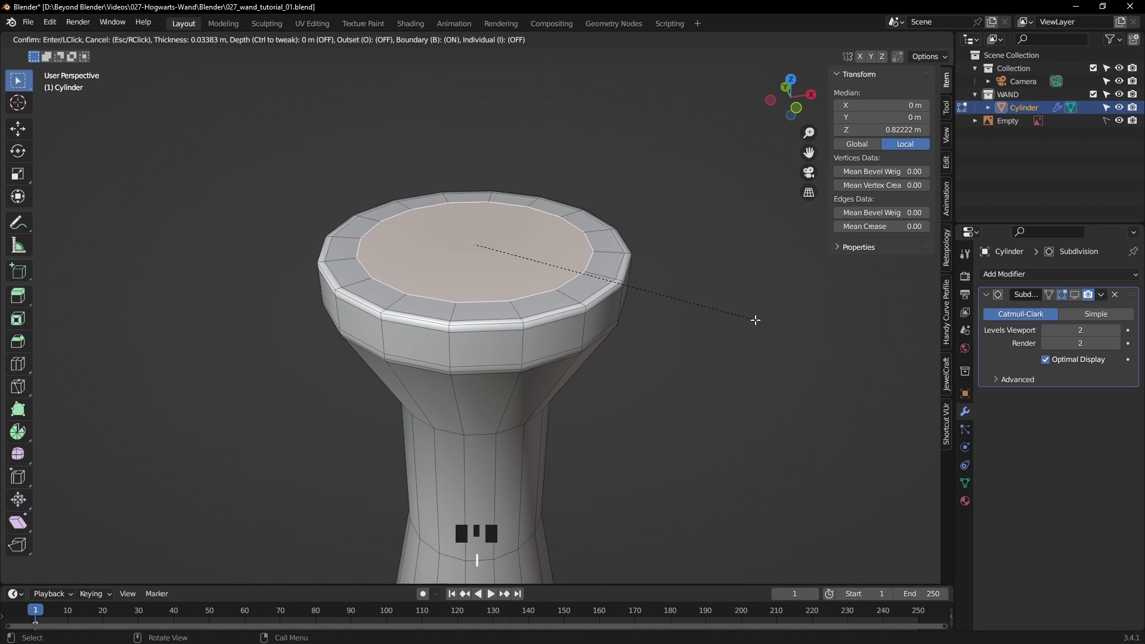
left_click(749, 322)
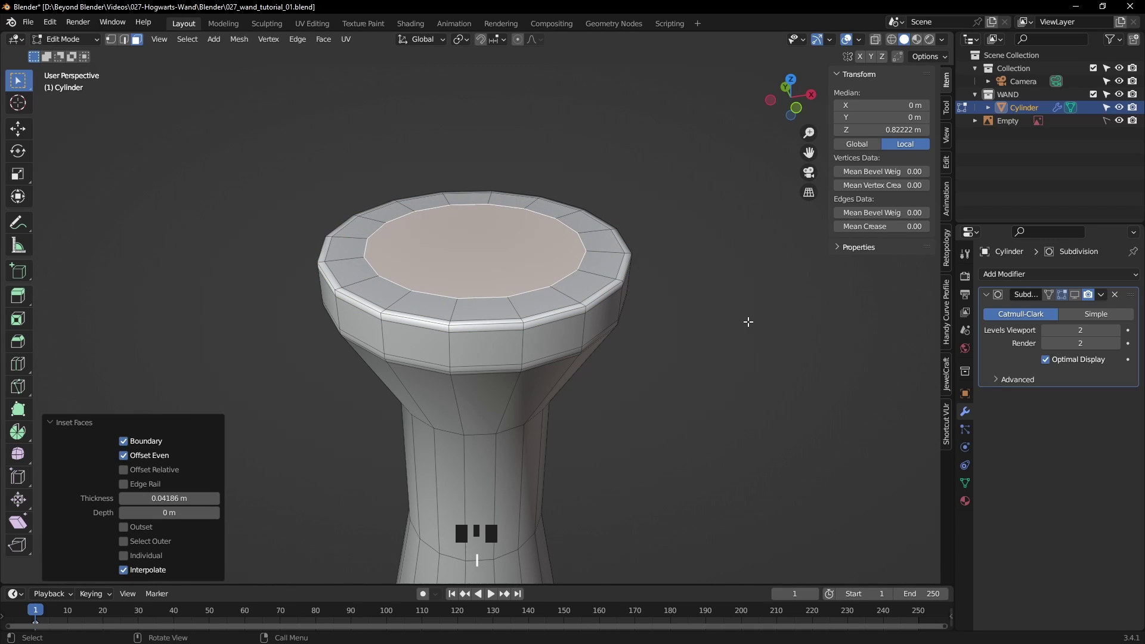
left_click(667, 365)
- Bevel the edge loop around the handle's bottom face about 0.006 m wide with 2 segments
scroll(667, 373, "down", 2)
middle_click_drag(667, 376, 661, 296, "shift")
left_click(489, 389)
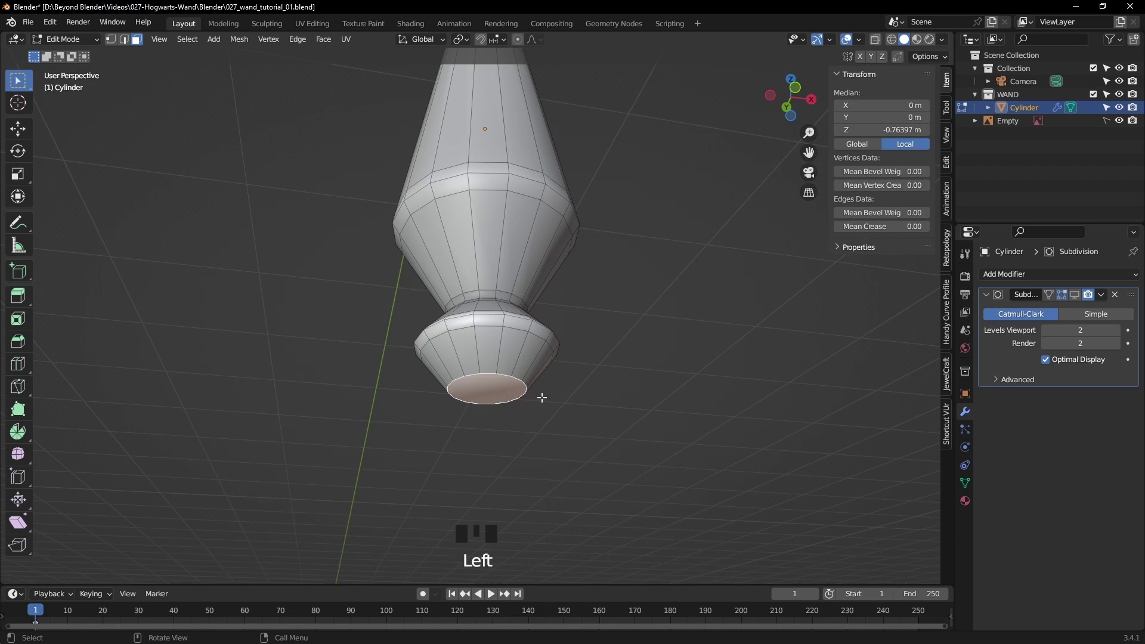
key("ctrl+KP_Add")
key("KP_Decimal")
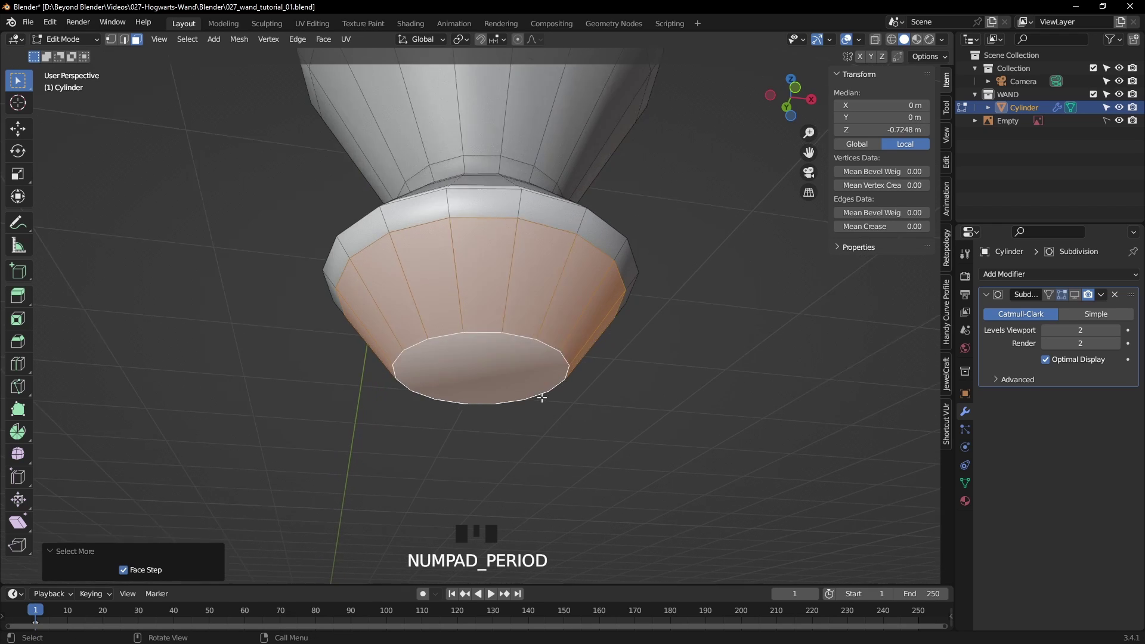
left_click(685, 385)
key("2")
left_click(573, 331, "alt")
middle_click_drag(573, 331, 736, 371)
key("ctrl+b")
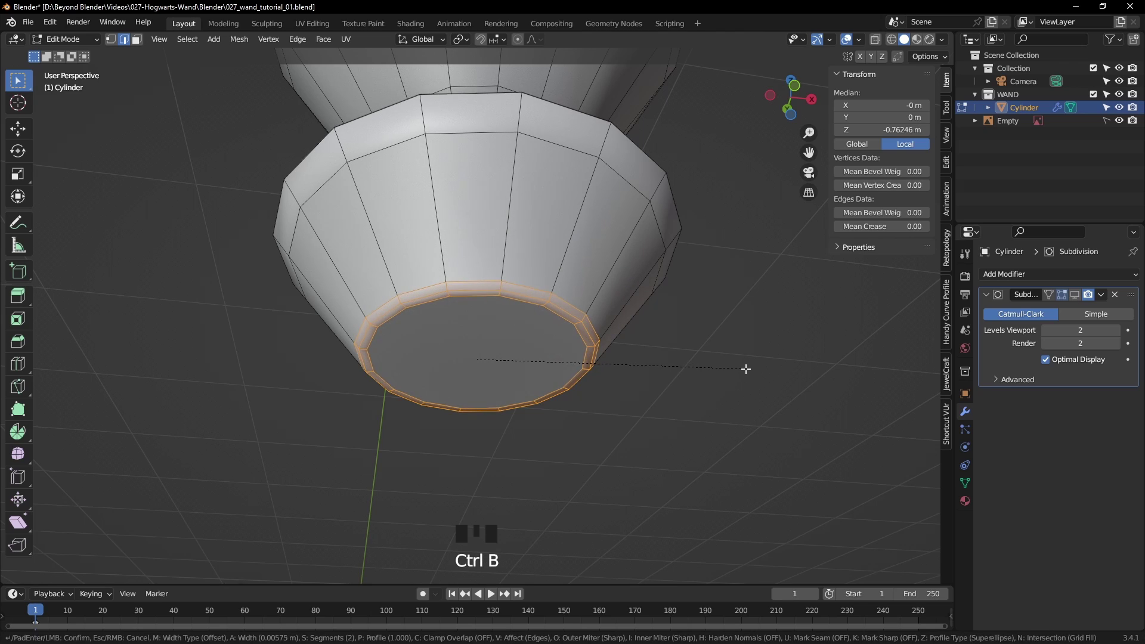
left_click(746, 368)
- Inset the bottom face of the lower knob to leave a narrow ring of faces around it
key("3")
left_click(535, 376)
middle_click_drag(811, 378, 790, 322)
key("i")
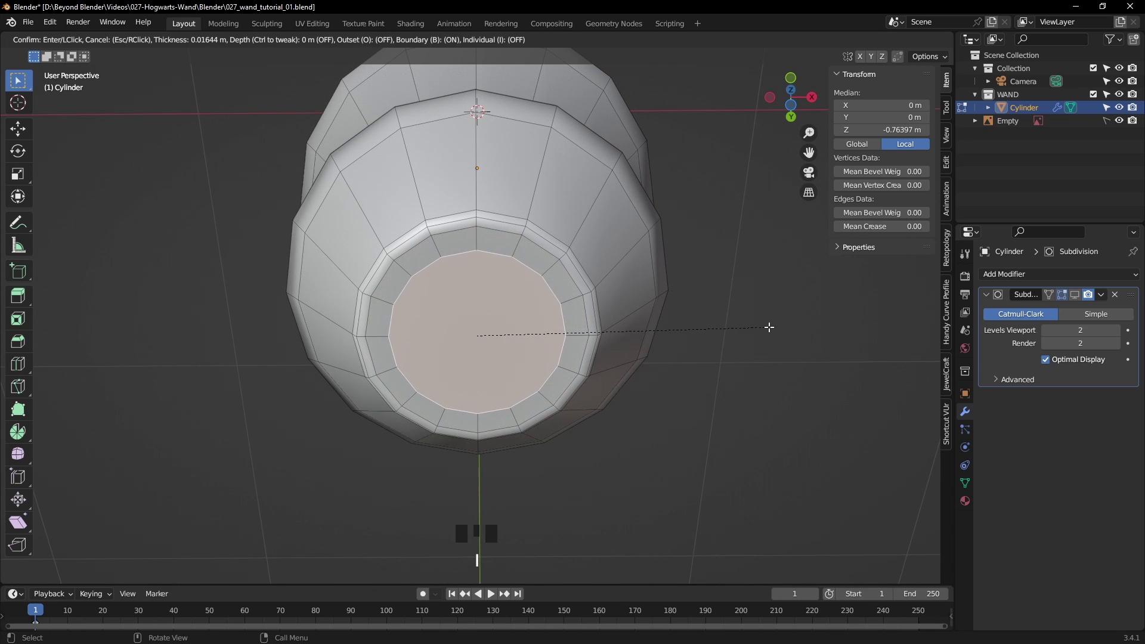
left_click(740, 333)
- Return to Object Mode, show the subdivision modifier in the viewport again, and review the handle from the front
key("Tab")
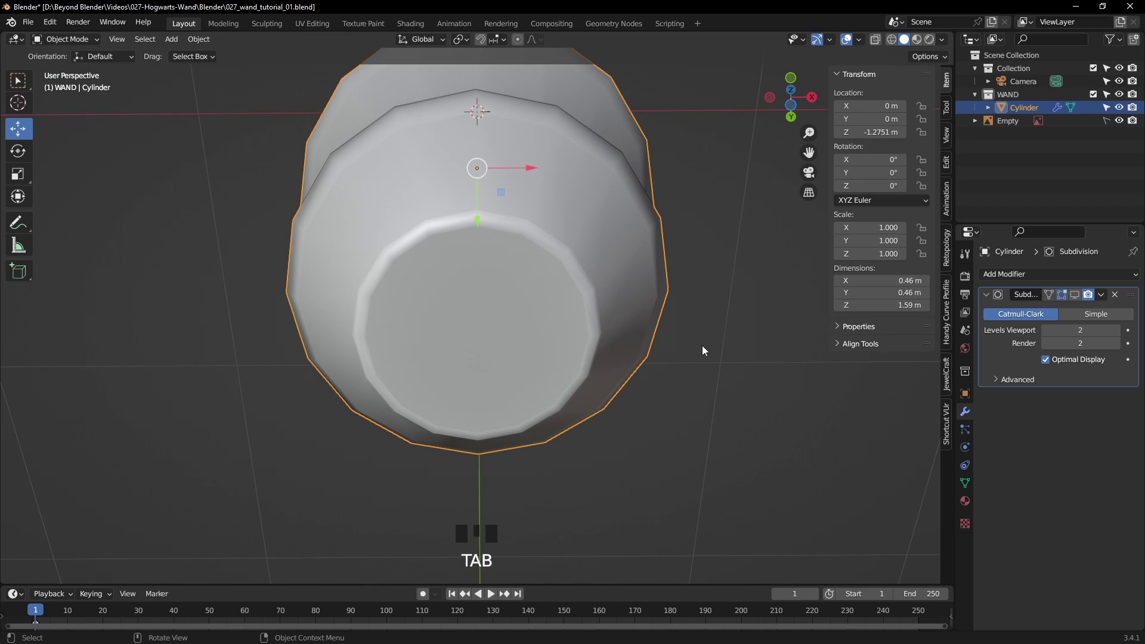
left_click(704, 345)
scroll(705, 347, "down", 5)
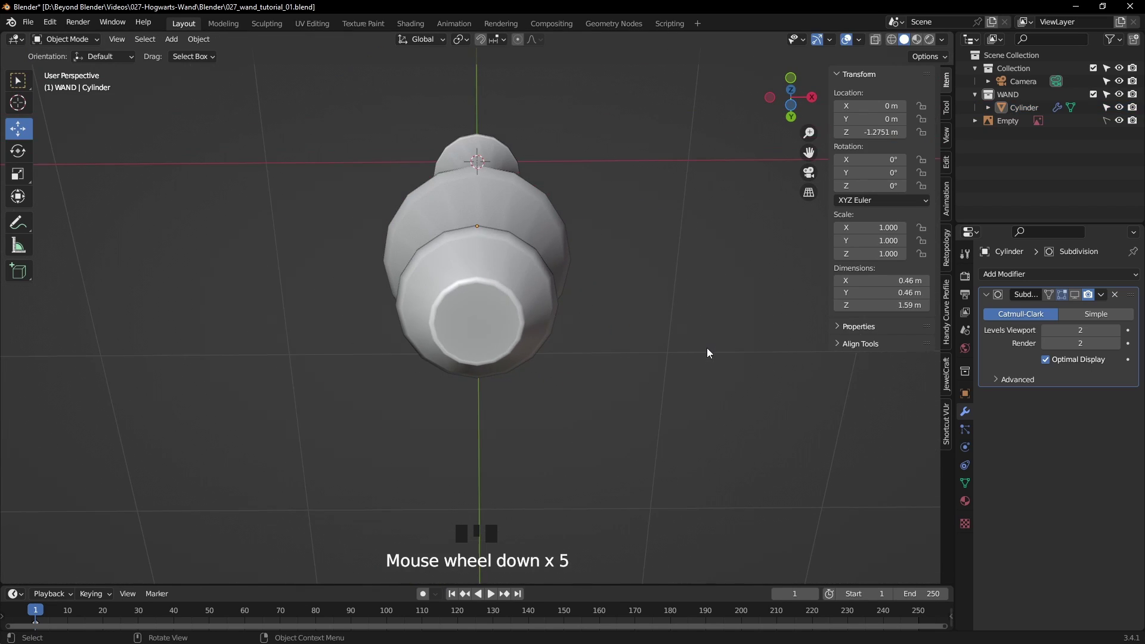
left_click(1077, 294)
mouse_move(616, 317)
middle_mouse_down()
mouse_move(652, 402)
mouse_move(609, 442)
mouse_move(544, 415)
mouse_move(612, 412)
mouse_move(632, 486)
mouse_move(632, 396)
mouse_move(611, 350)
mouse_move(596, 373)
mouse_move(618, 357)
mouse_move(620, 333)
middle_mouse_up()
key("KP_1")
key("KP_1")
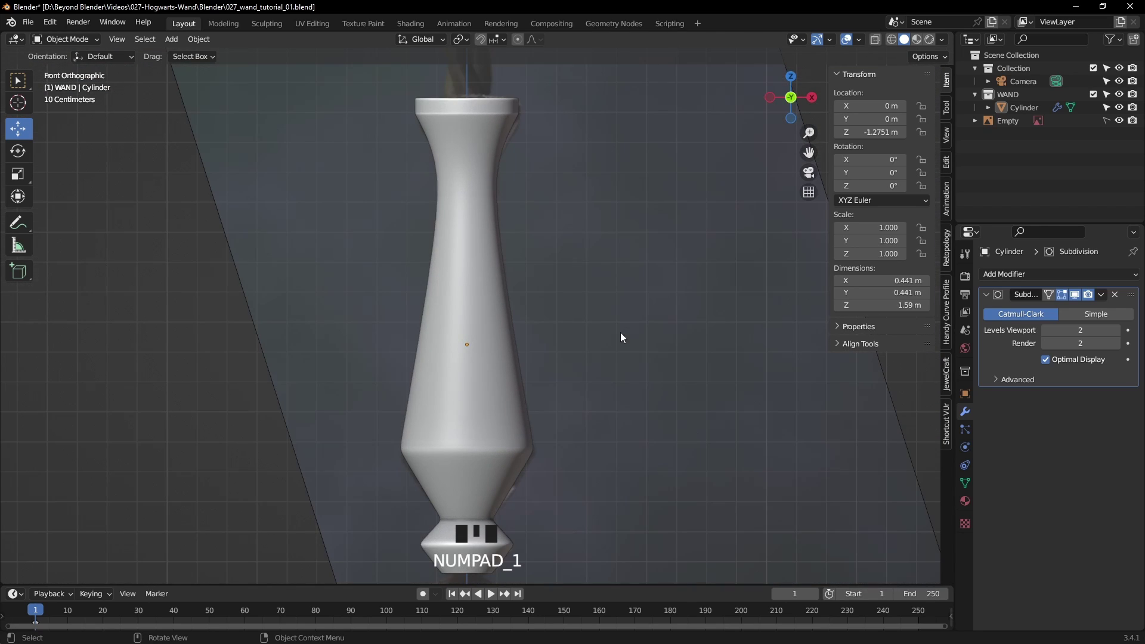
- Move the handle about 0.48 m along negative X to compare it with the reference image, and undo the move
left_click(495, 353)
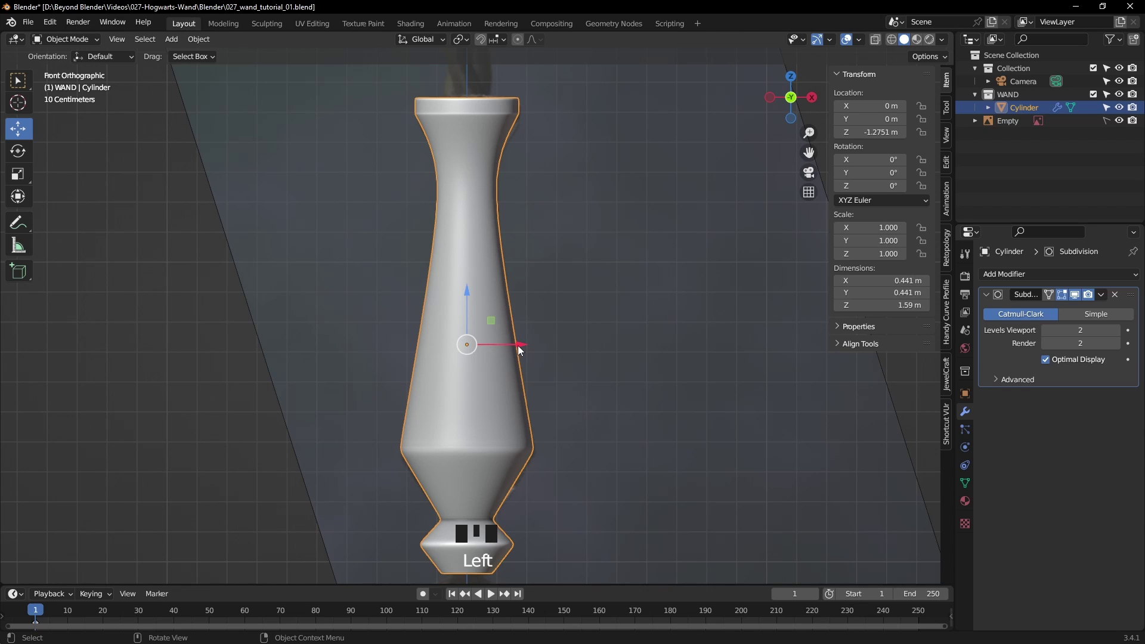
left_click_drag(518, 345, 395, 331)
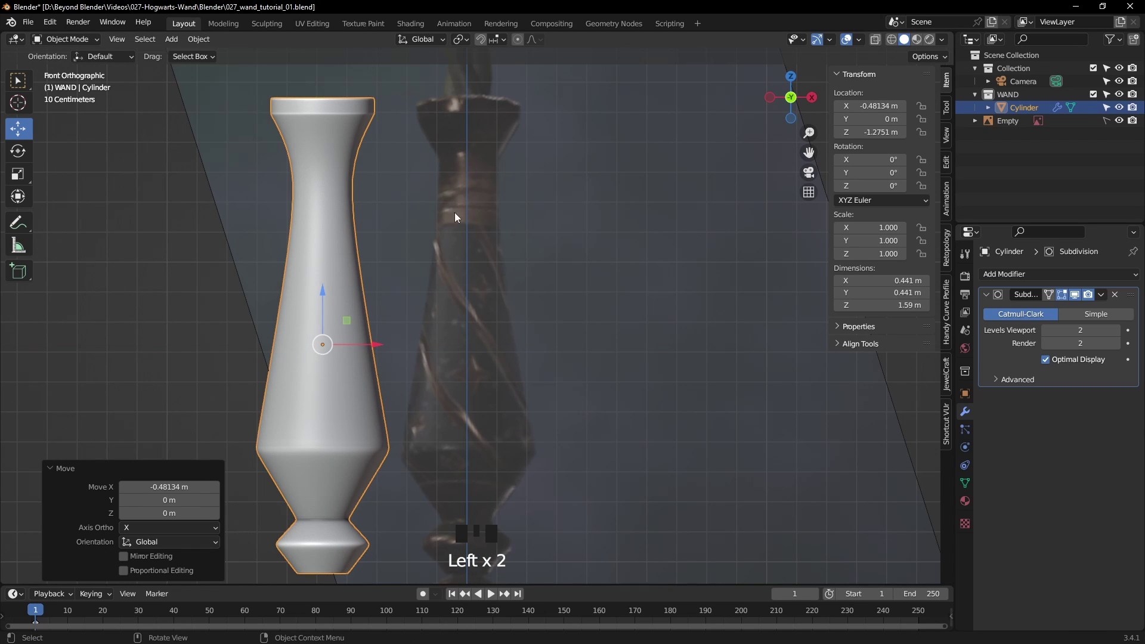
key("ctrl+z")
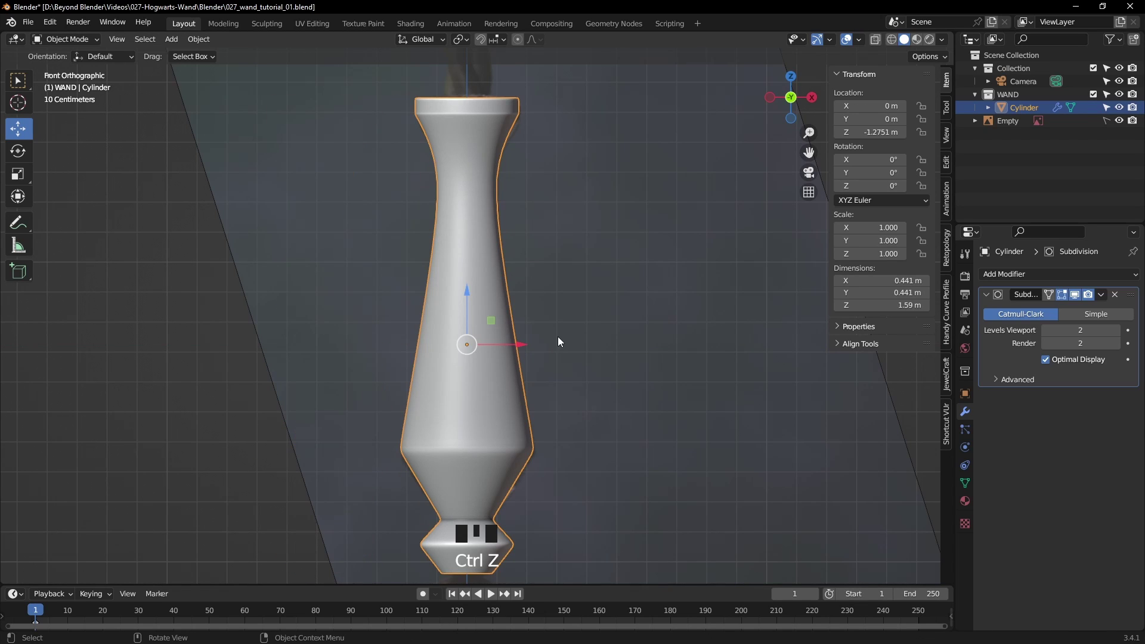
- Switch the viewport to wireframe shading and save the file
key("z")
left_click(602, 331)
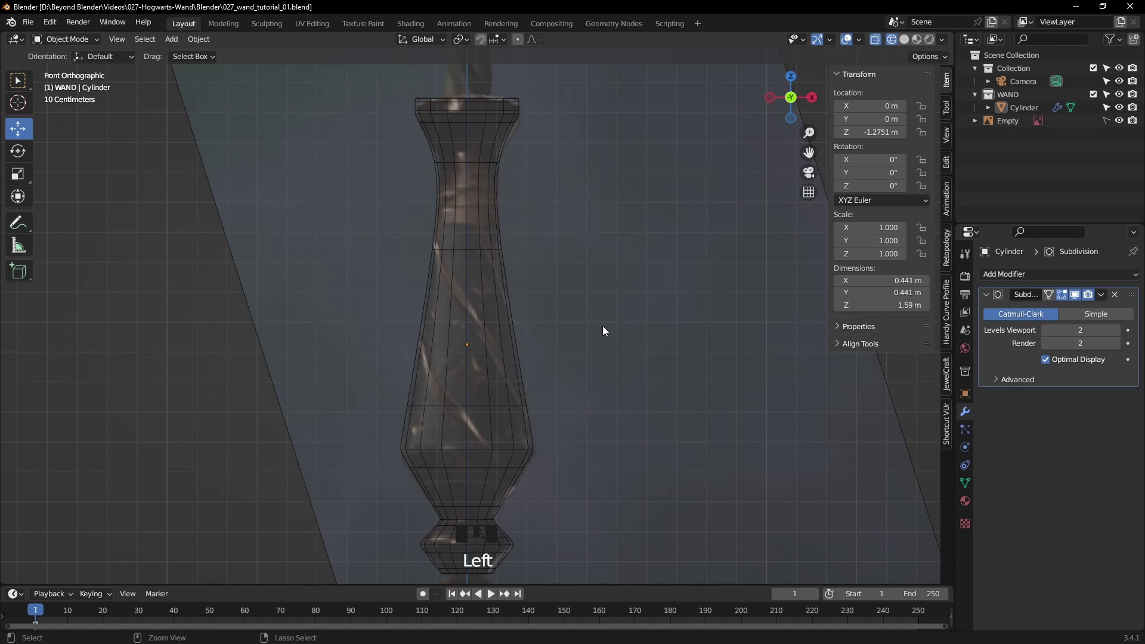
key("ctrl+s")
- Remove the timeline area by joining it into the 3D viewport
middle_click_drag(588, 274, 611, 302, "shift")
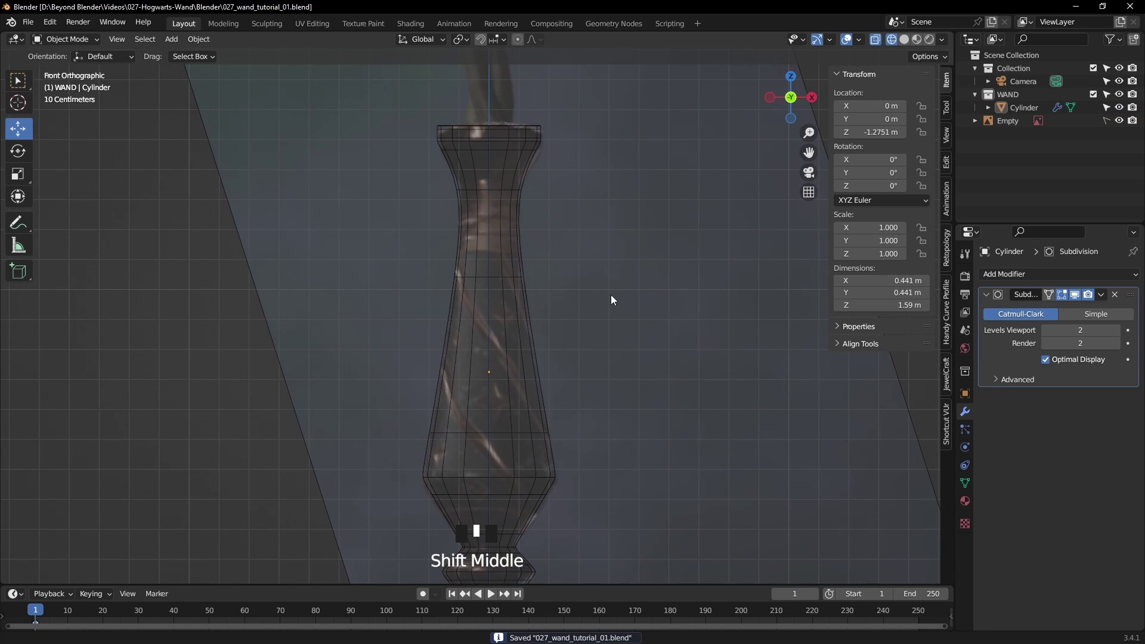
right_click(610, 588)
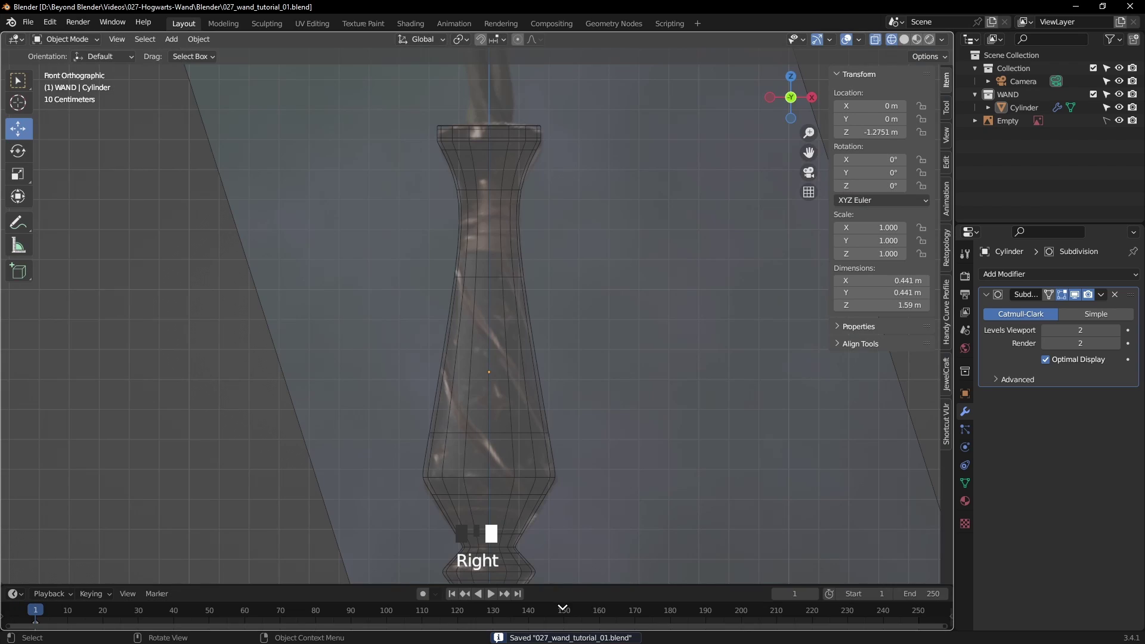
middle_click_drag(587, 477, 585, 475, "shift")
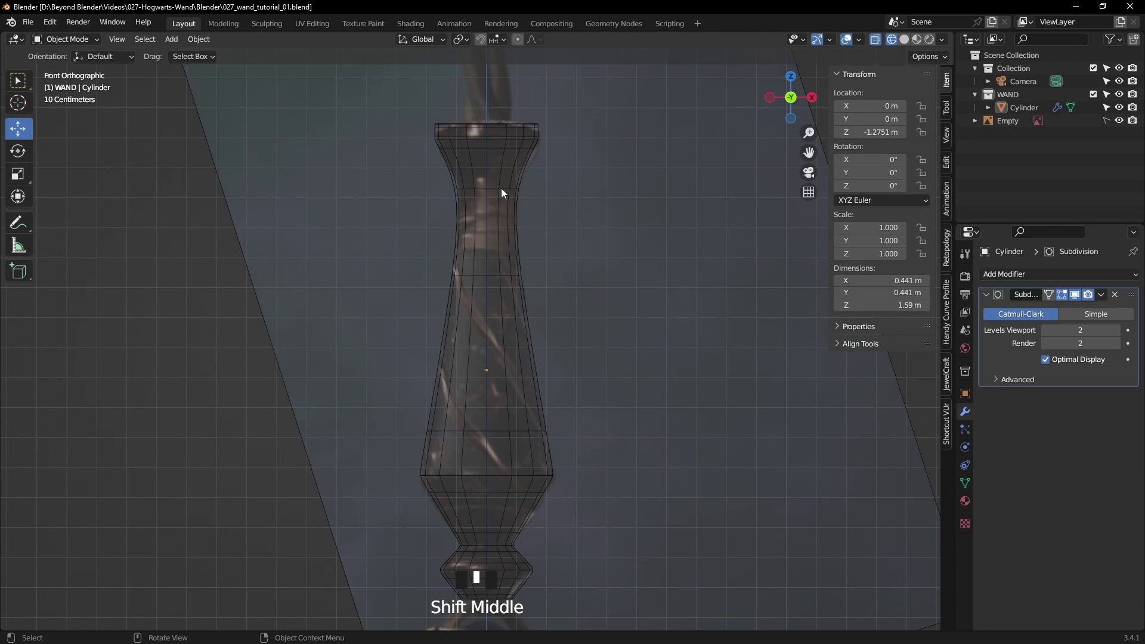
- Enter Edit Mode on the handle and hide the subdivision modifier in the viewport
left_click(468, 244)
key("Tab")
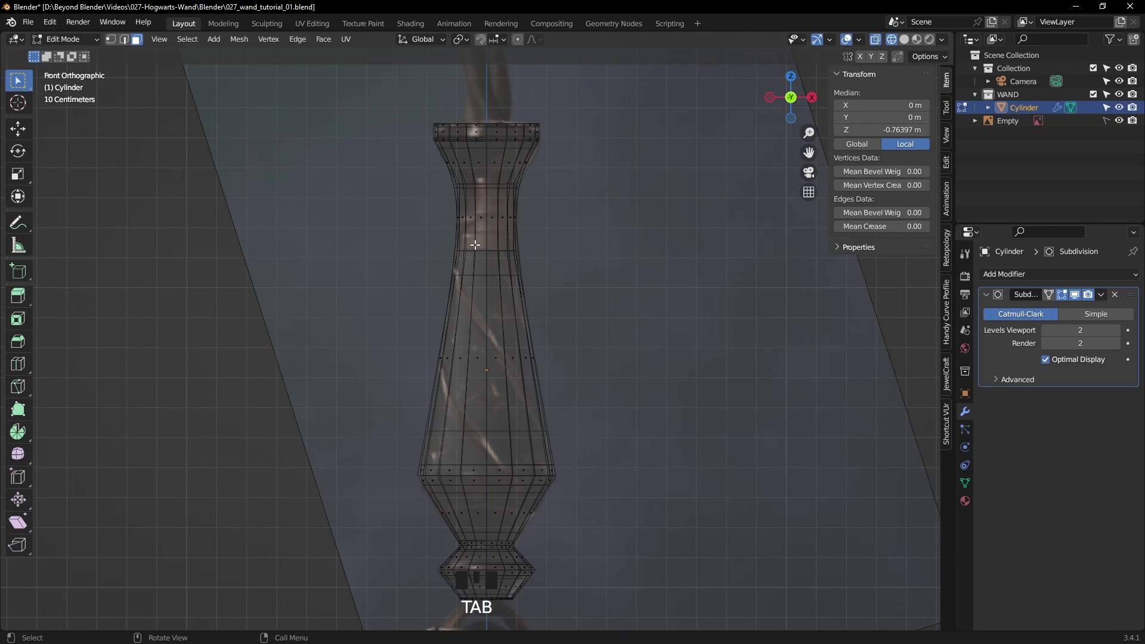
scroll(500, 261, "up", 2)
scroll(500, 262, "up", 2)
left_click(1075, 294)
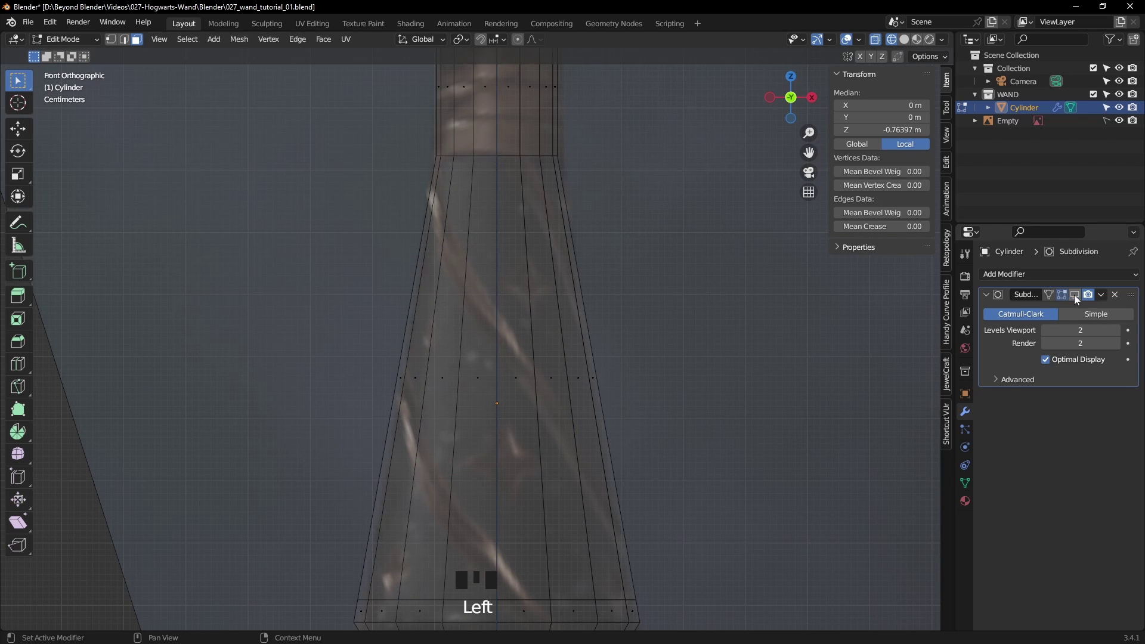
- Bevel the edge loop where the collar's cone meets the neck about 0.007 m wide with 2 segments
middle_click_drag(579, 219, 537, 445, "shift")
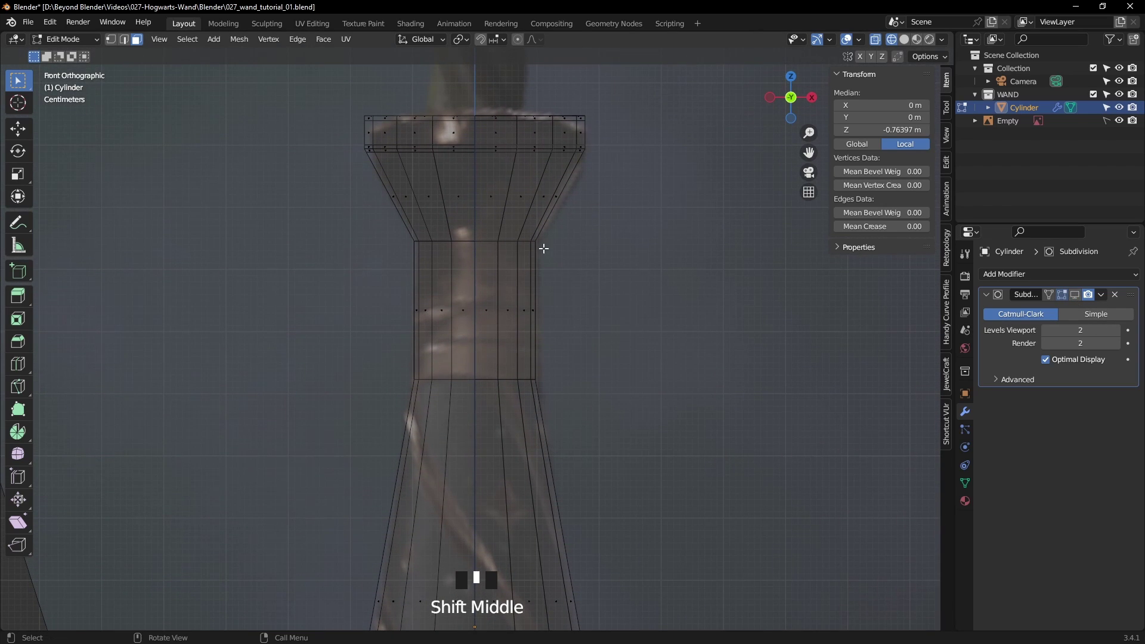
scroll(543, 248, "up", 1)
middle_click_drag(543, 247, 233, 166, "shift")
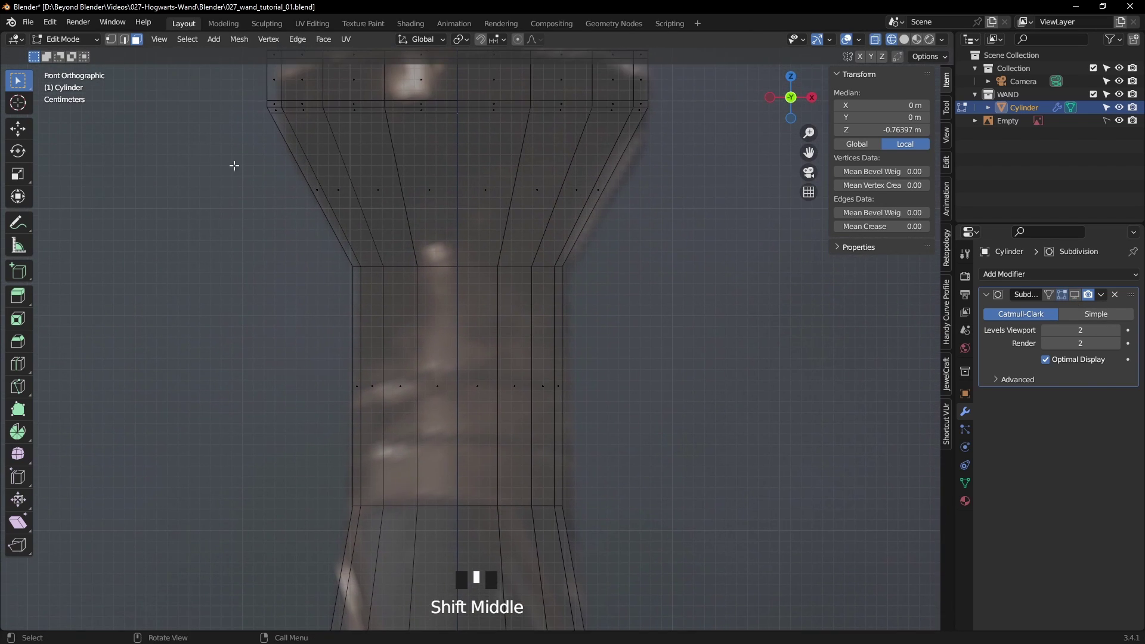
left_click(124, 41)
left_click(477, 267, "alt")
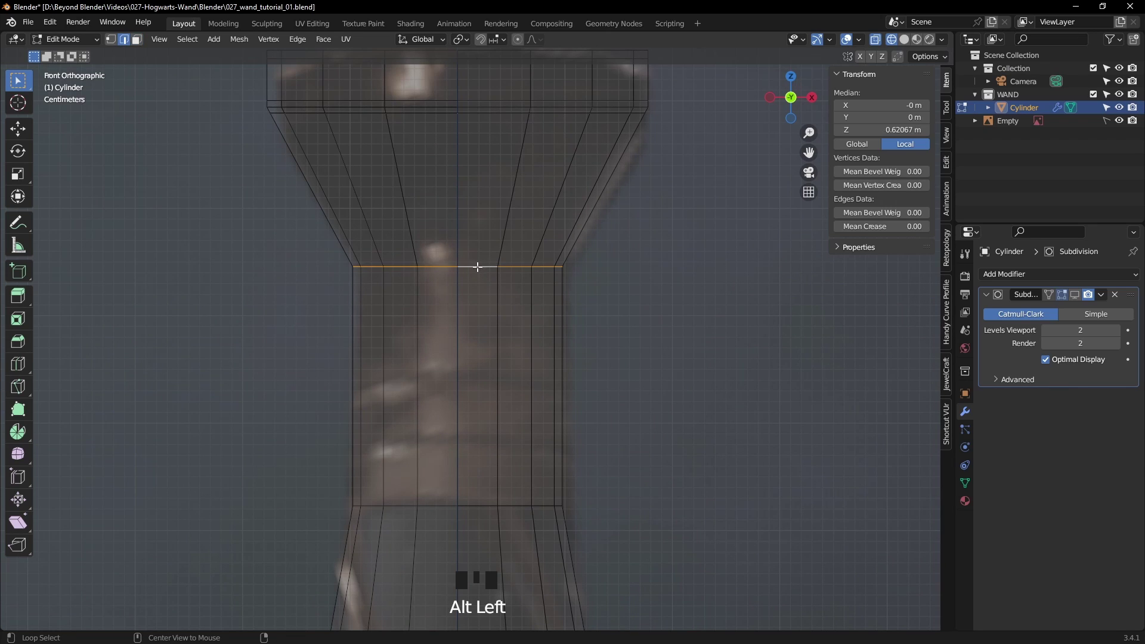
key("Tab")
key("Tab")
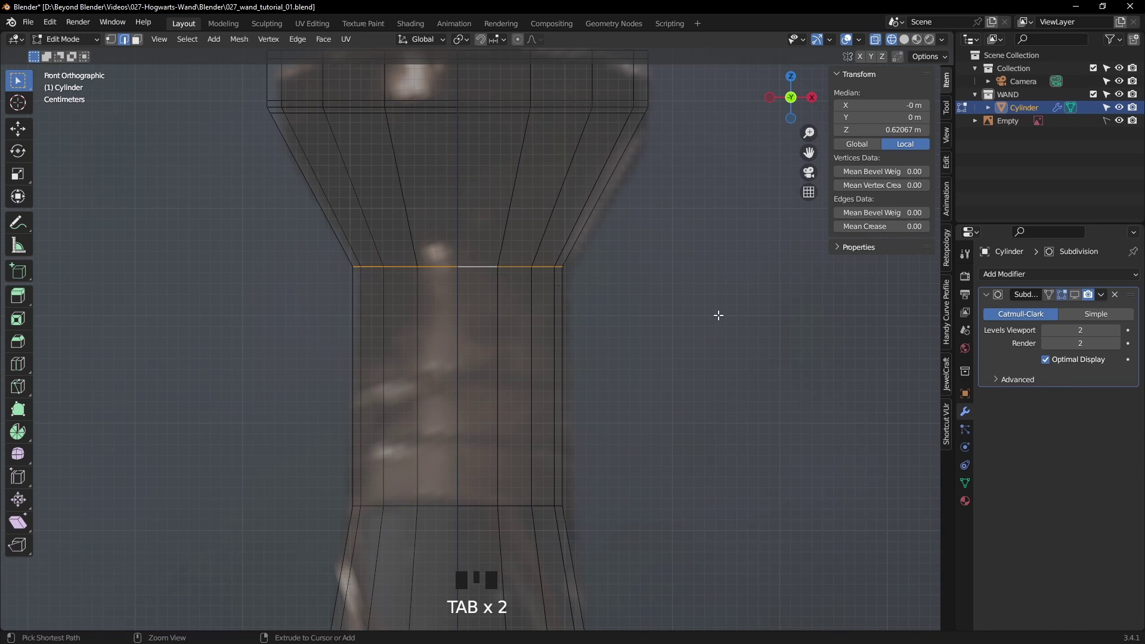
key("ctrl+b")
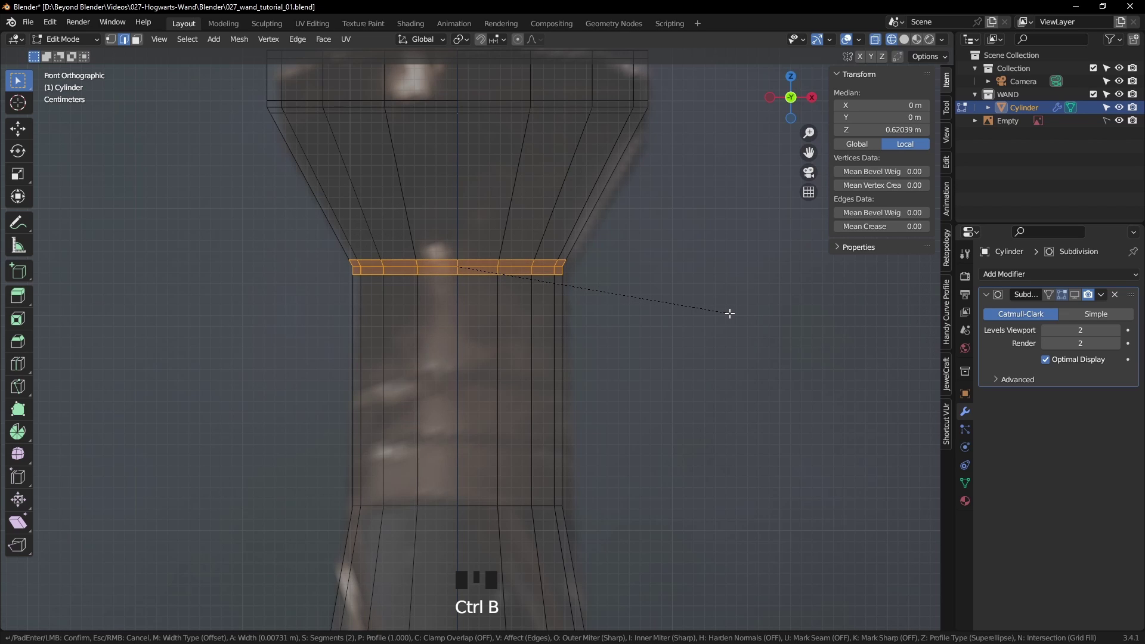
left_click(730, 313)
left_click(719, 395)
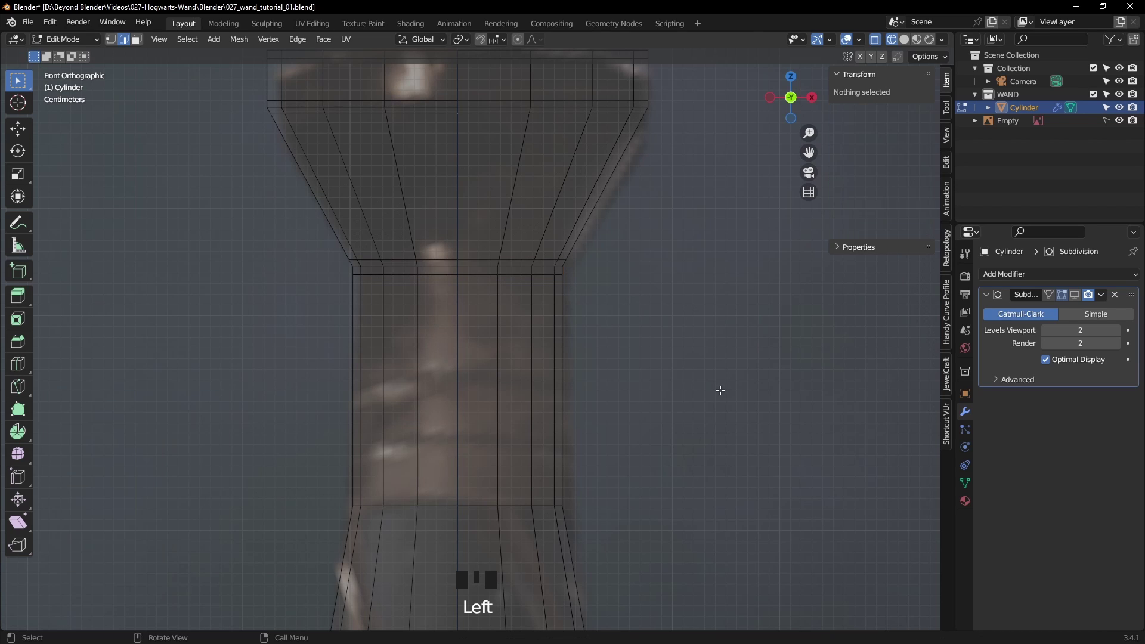
- Add two loop cuts around the neck, one near its middle and one centred between that cut and the neck's lower edge
middle_click_drag(716, 463, 717, 466, "shift")
middle_click_drag(716, 345, 704, 316, "shift")
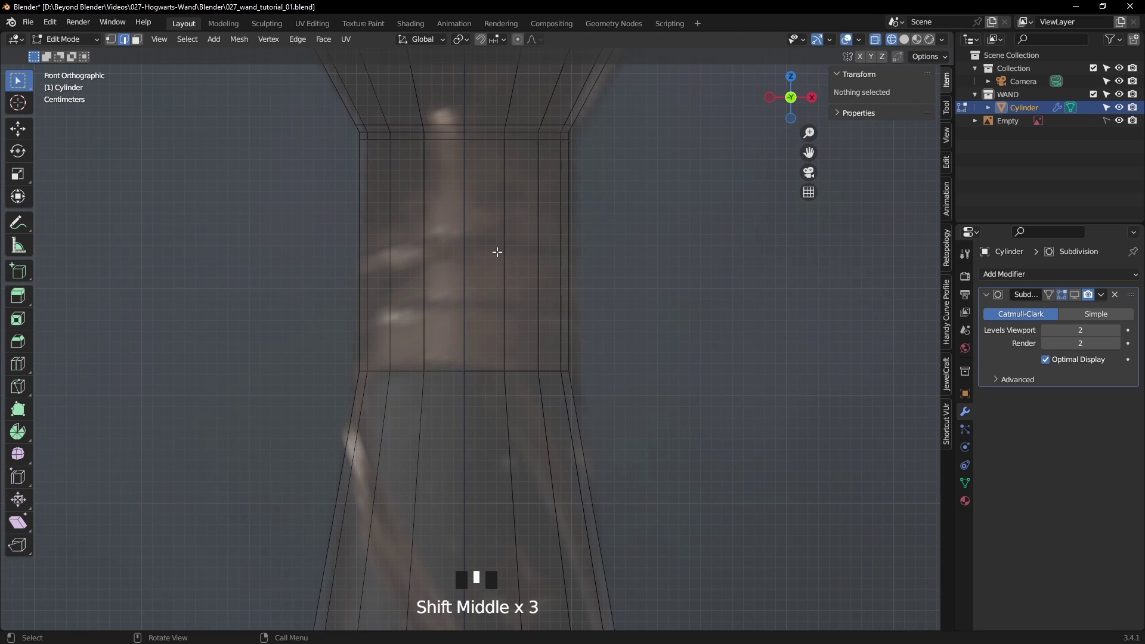
scroll(497, 252, "down", 3)
scroll(492, 290, "up", 1)
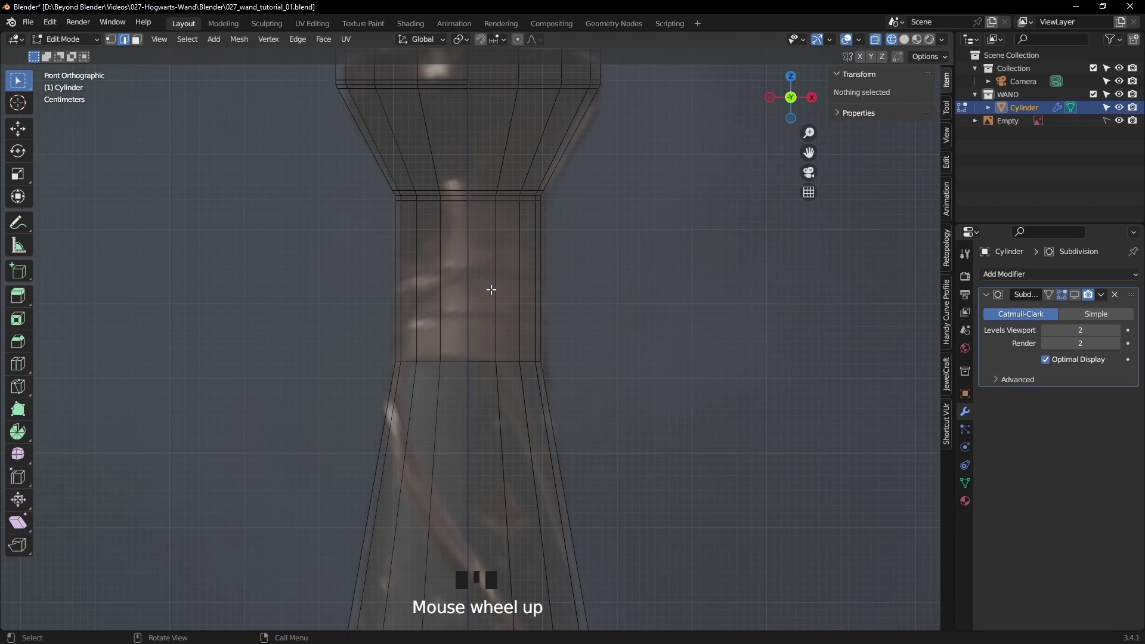
key("ctrl+r")
left_click(491, 290)
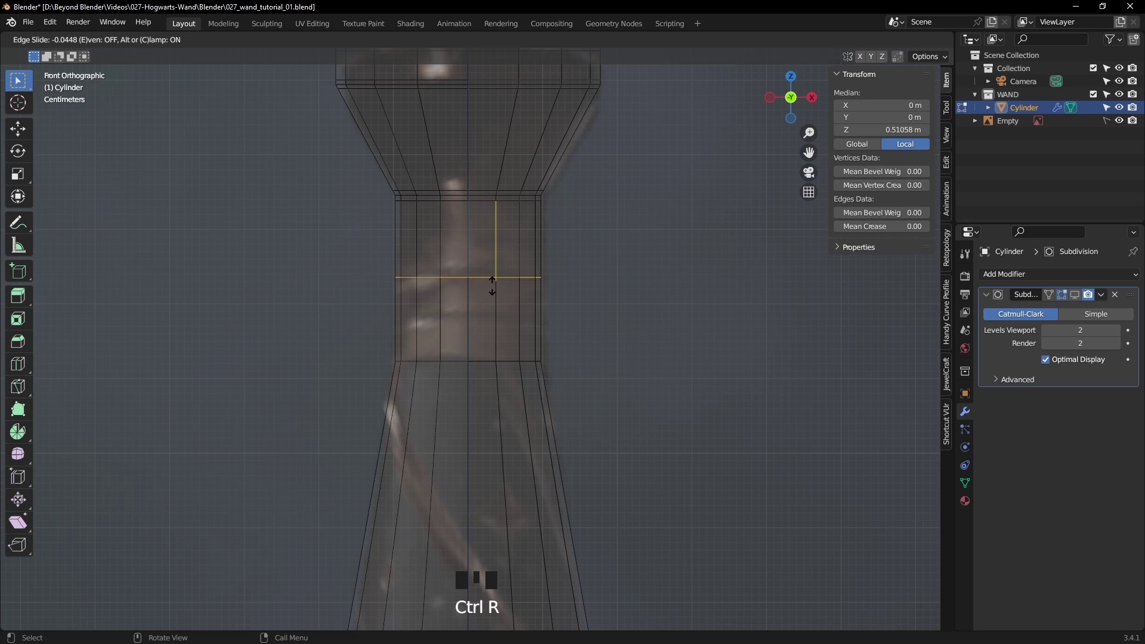
left_click(492, 287)
key("ctrl+r")
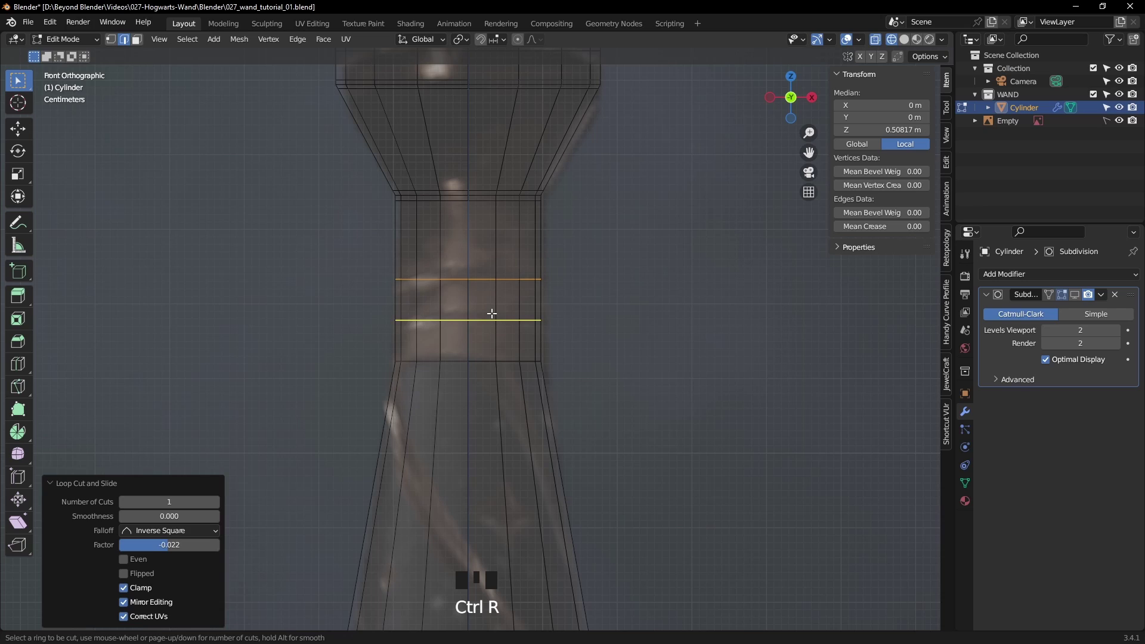
left_click(492, 317)
right_click(493, 314)
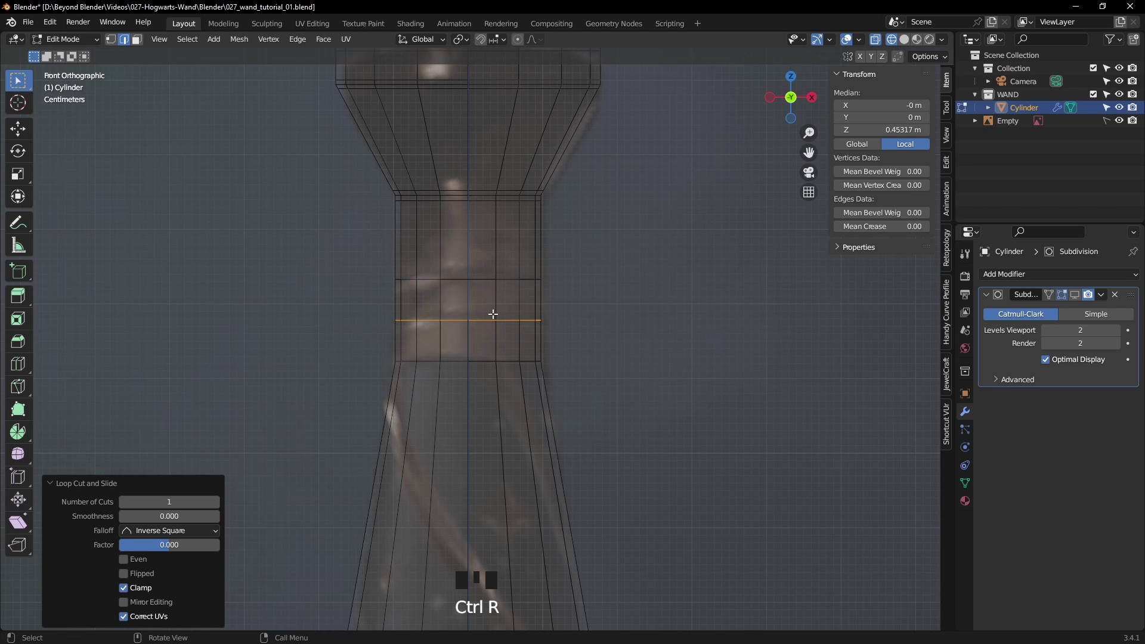
- Bevel the two loop cuts around the neck together, about 0.005 m wide with 1 segment
left_click(505, 281, "alt+shift")
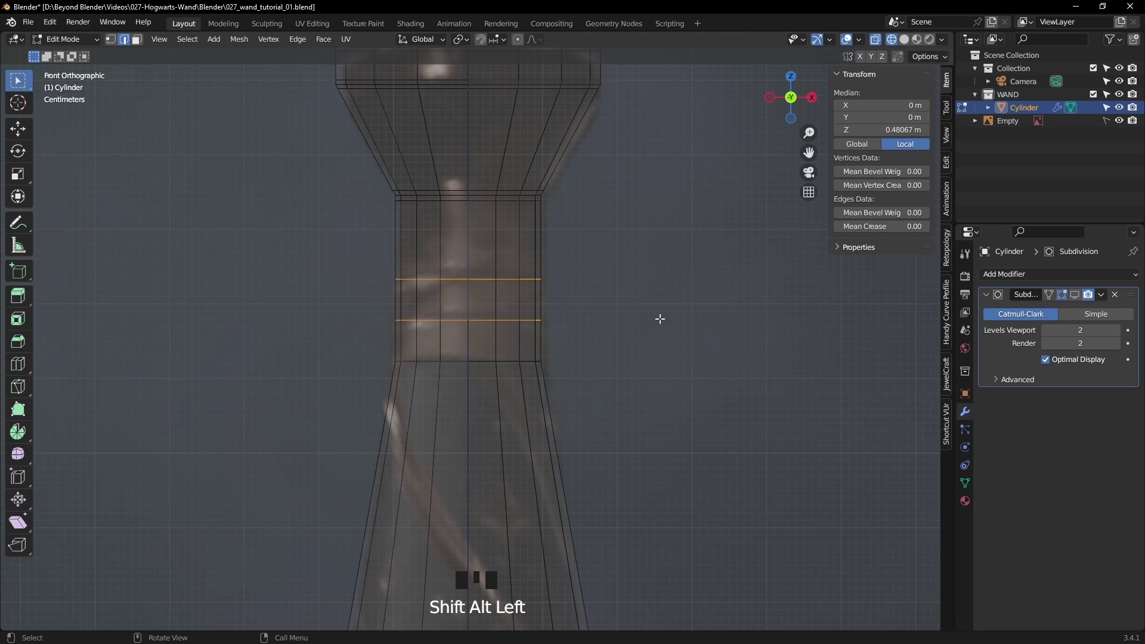
key("ctrl+b")
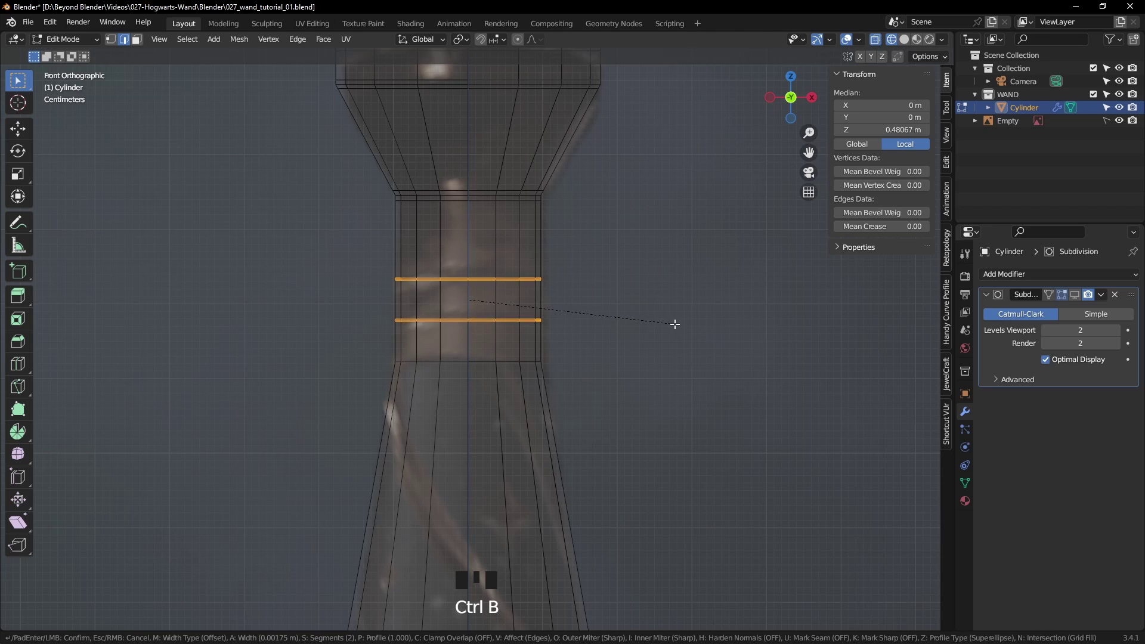
scroll(678, 327, "down", 1)
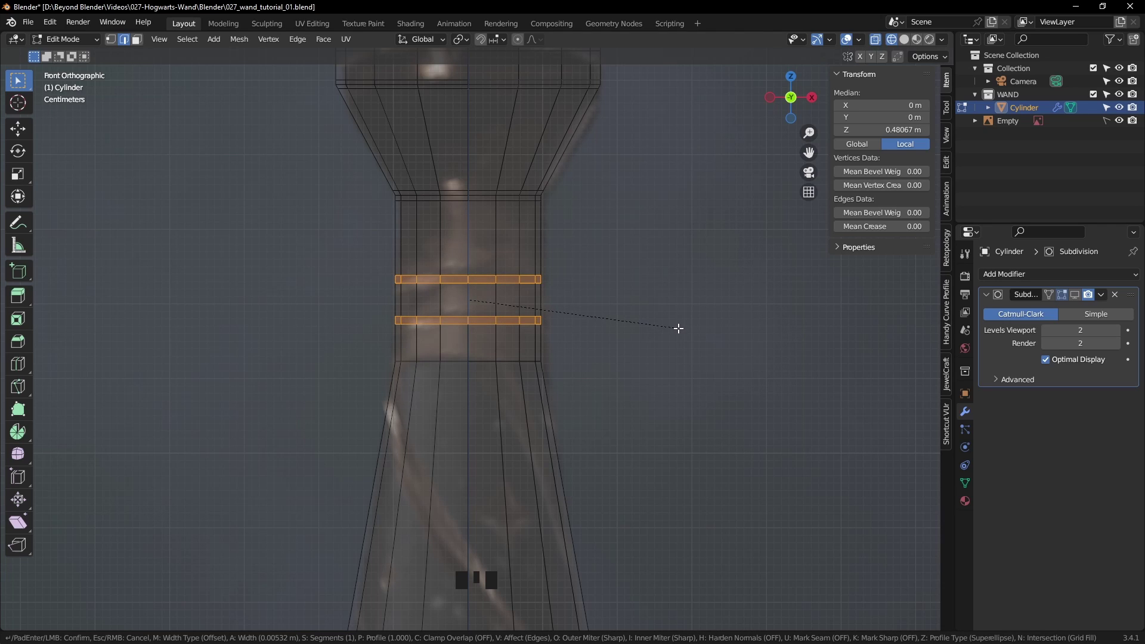
left_click(678, 328)
- In solid shading, extrude the two narrow neck bands inward along their normals by about 0.0098 m with Offset Even enabled
middle_click_drag(670, 327, 644, 360)
key("z")
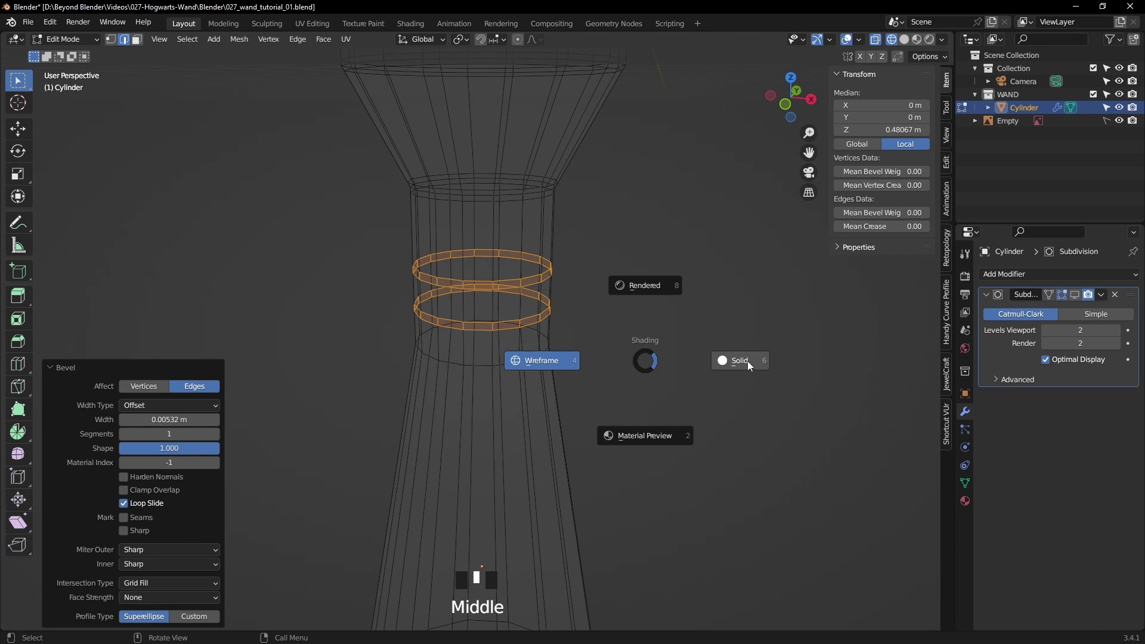
left_click(743, 361)
mouse_move(734, 360)
middle_mouse_down()
mouse_move(605, 370)
mouse_move(680, 337)
mouse_move(676, 348)
middle_mouse_up()
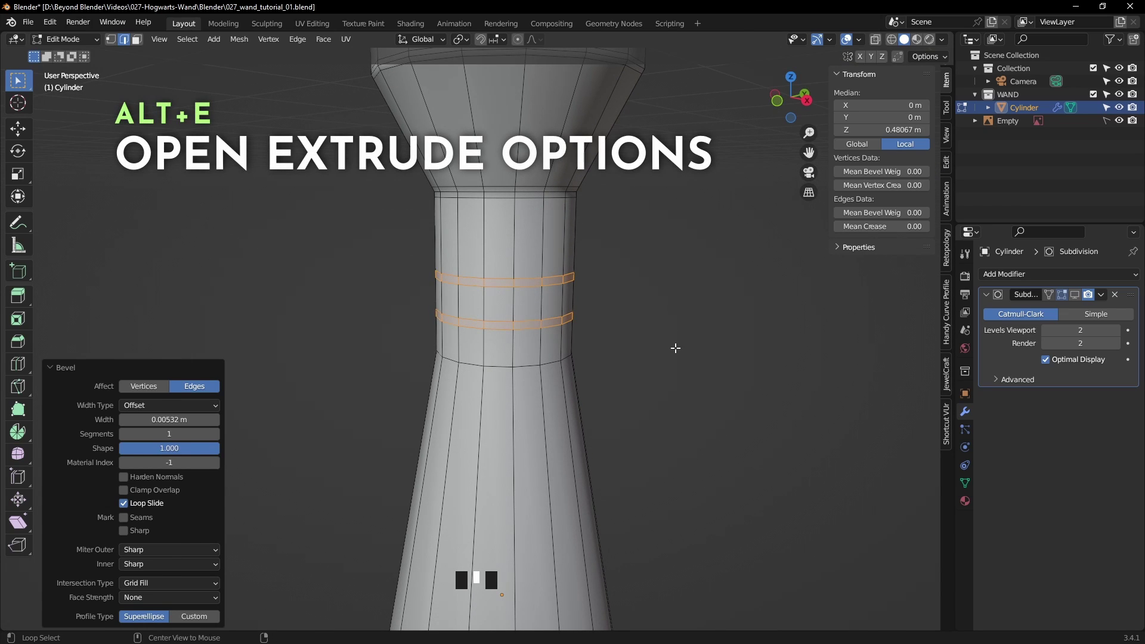
key("alt+e")
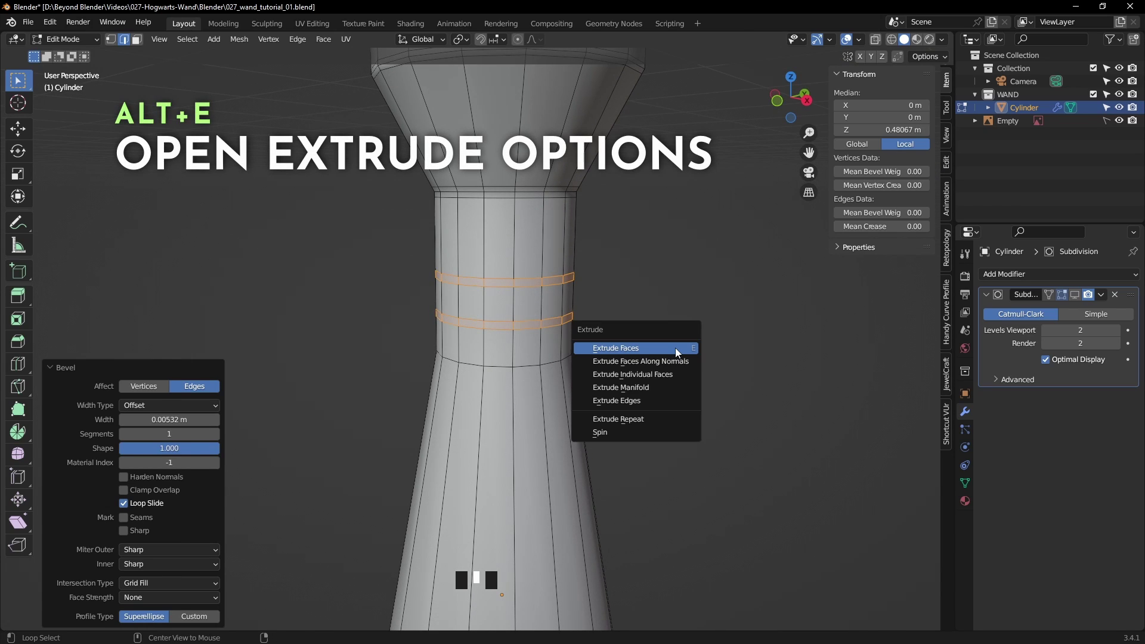
left_click(641, 362)
mouse_move(640, 365)
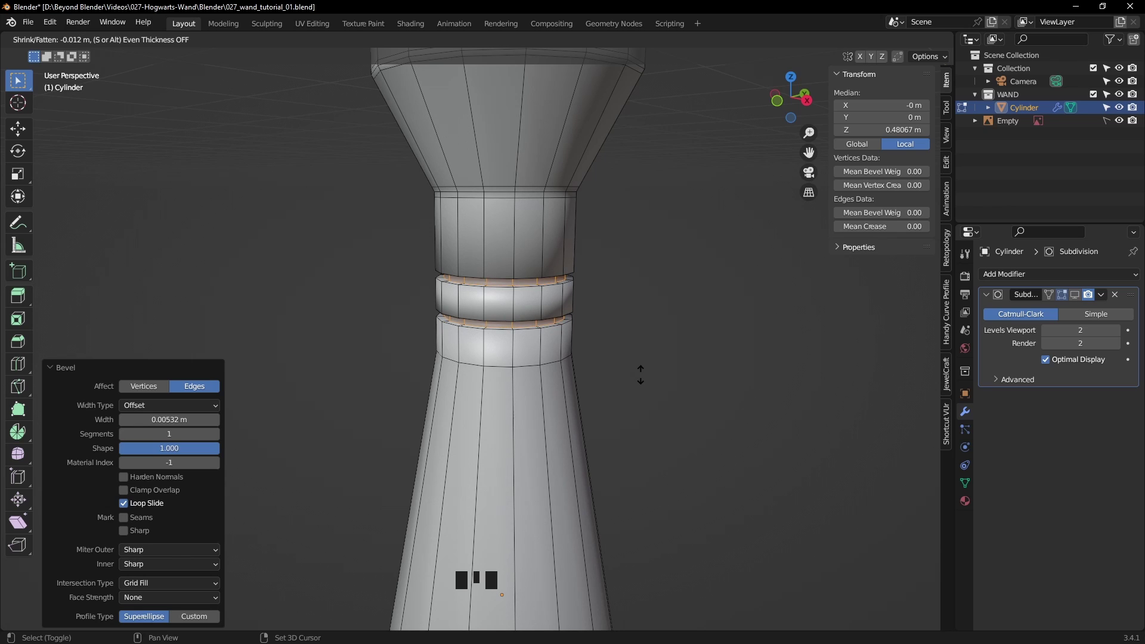
left_click(640, 367)
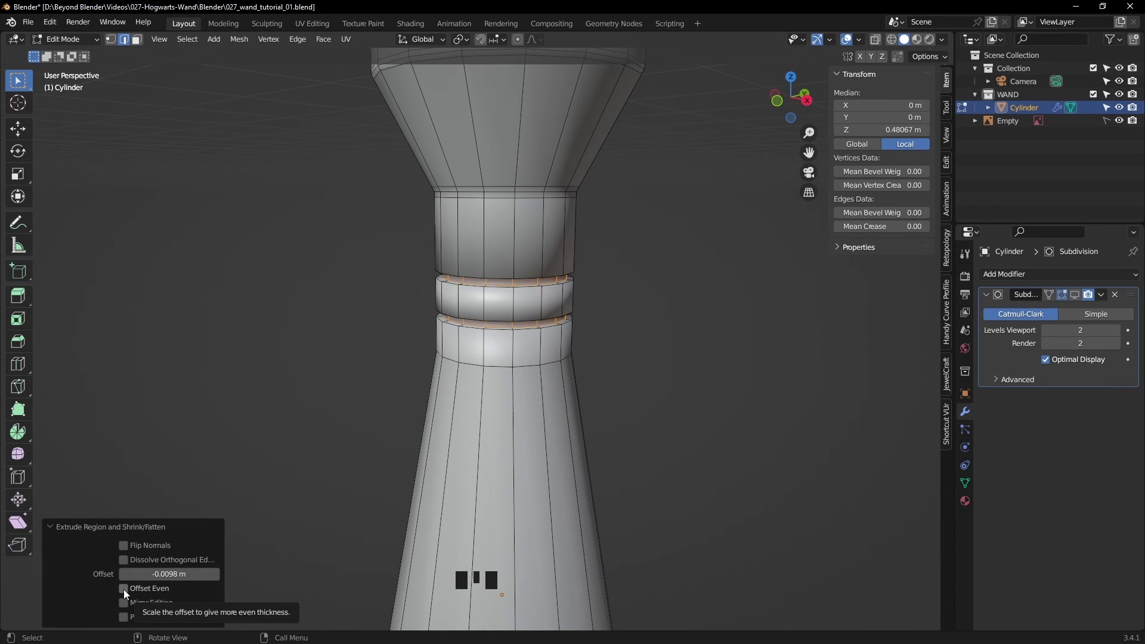
left_click(124, 589)
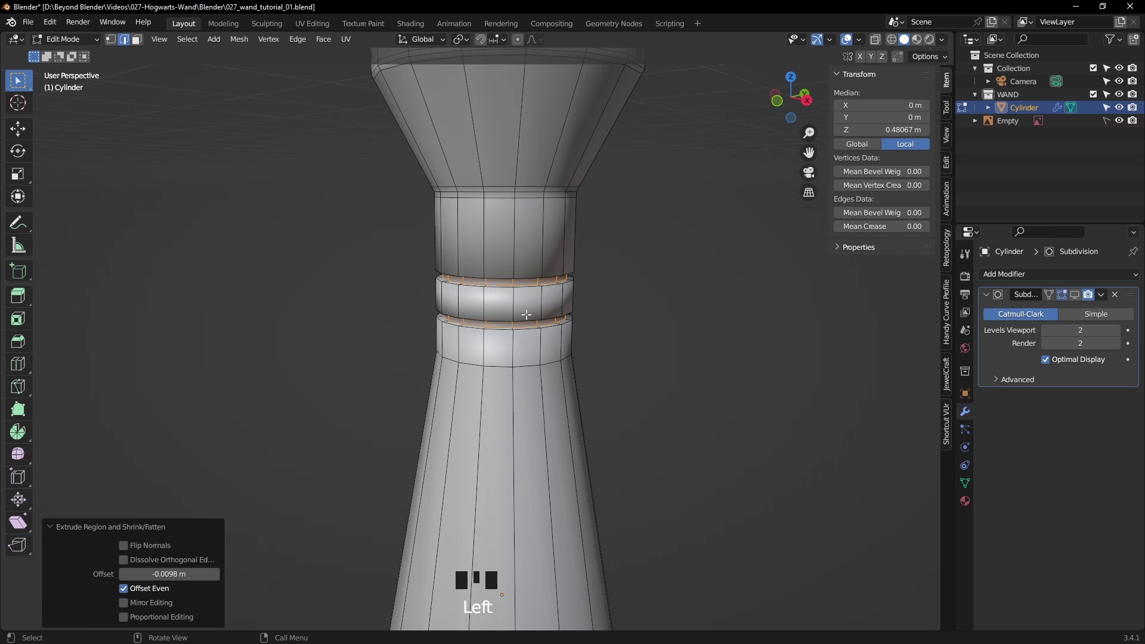
- Return to Object Mode, show the subdivision modifier in the viewport and examine the two neck grooves on the smoothed handle
key("KP_1")
scroll(507, 300, "up", 5)
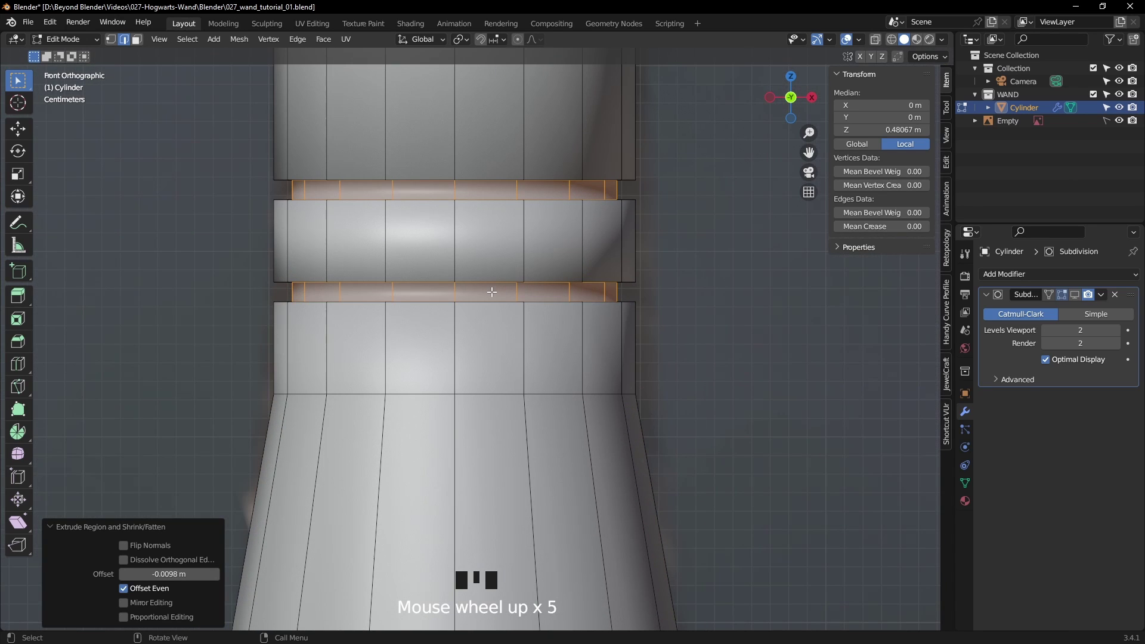
scroll(492, 292, "up", 3)
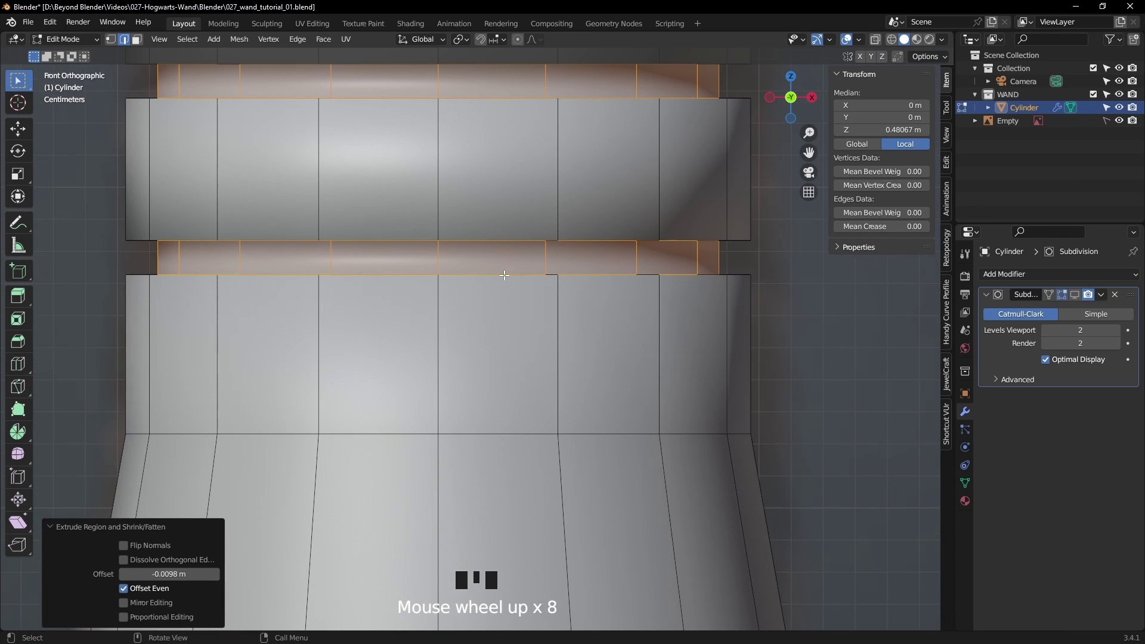
middle_click_drag(502, 276, 550, 402, "shift")
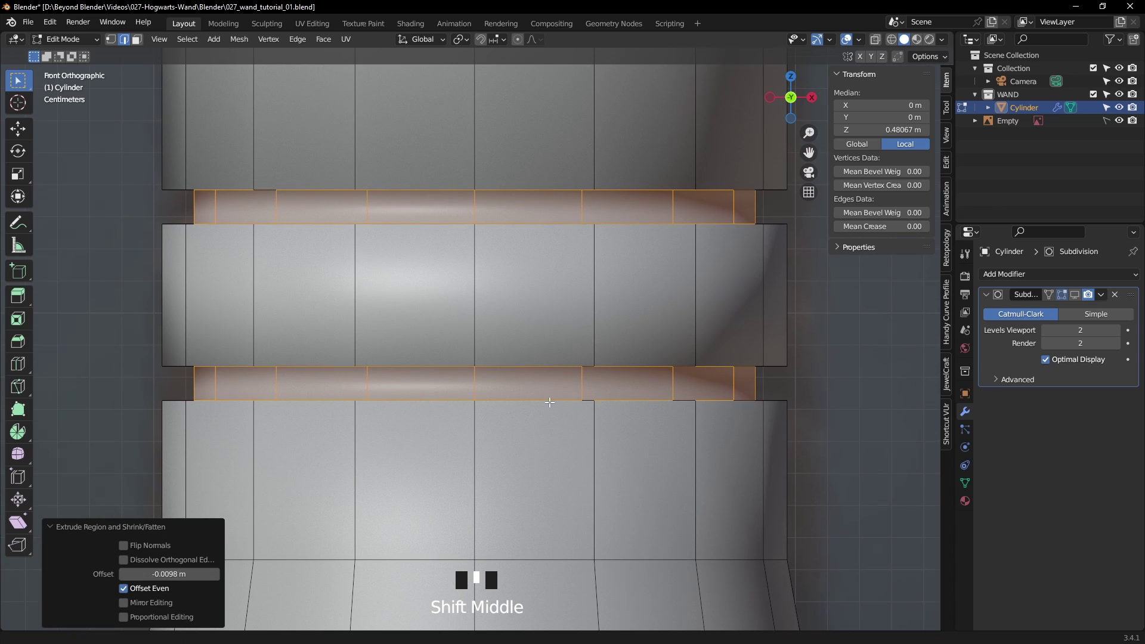
left_click(854, 410)
key("Tab")
scroll(854, 411, "down", 10)
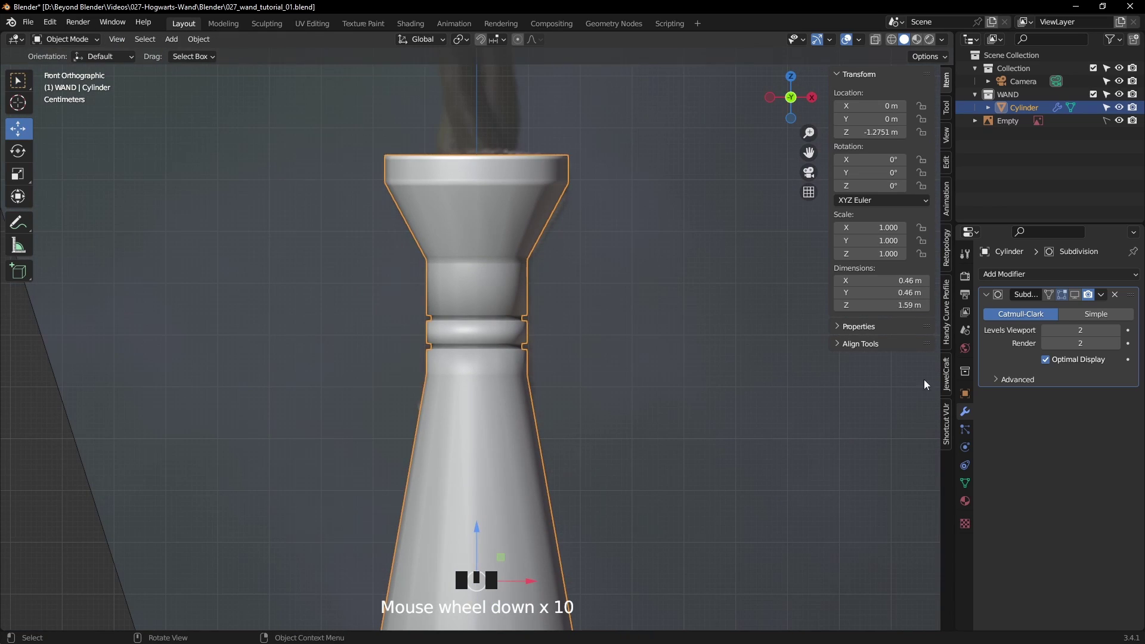
left_click(846, 396)
left_click(674, 438)
middle_click_drag(674, 438, 577, 385)
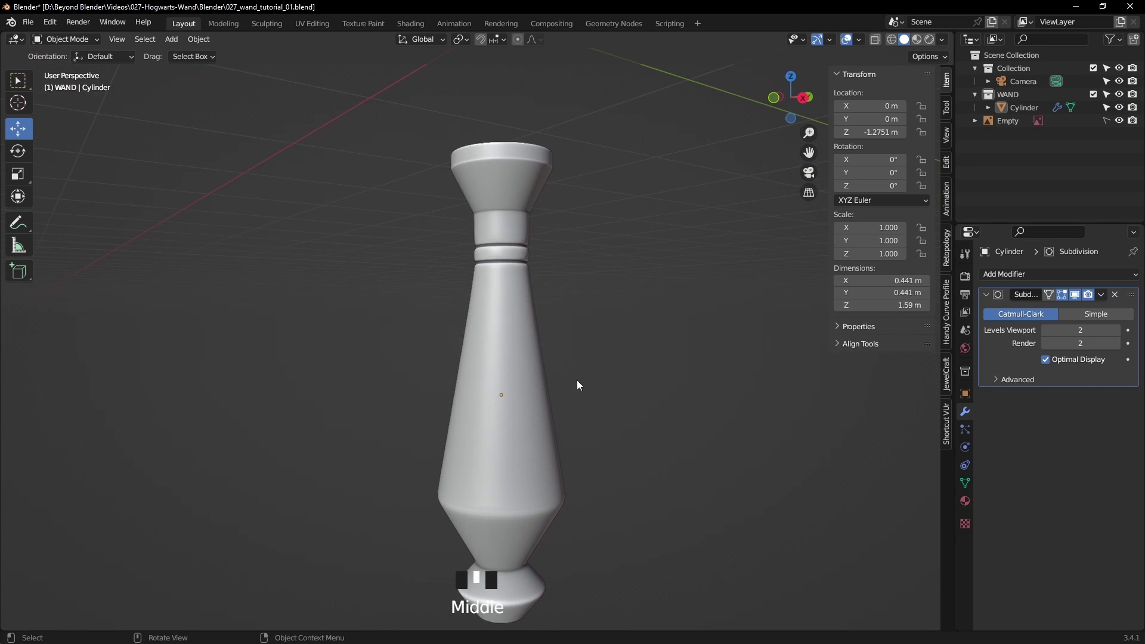
- Compare the smoothed neck and its grooves with the reference image in front-view wireframe
key("KP_1")
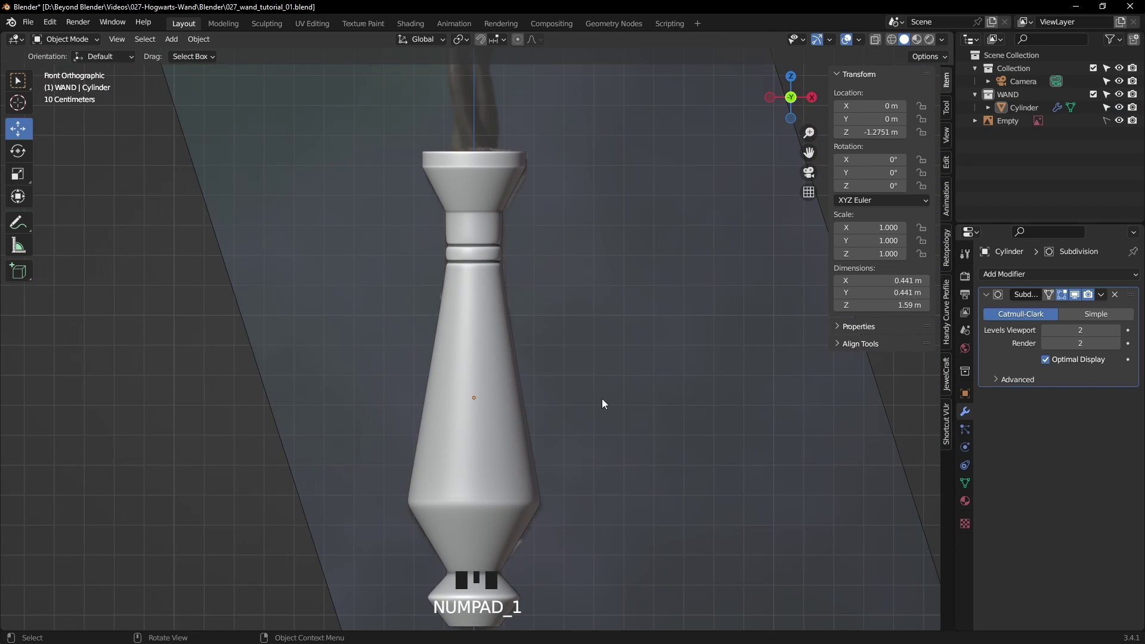
key("z")
scroll(535, 388, "up", 5)
middle_click_drag(540, 368, 502, 321, "shift")
left_click(502, 321)
scroll(602, 334, "up", 2)
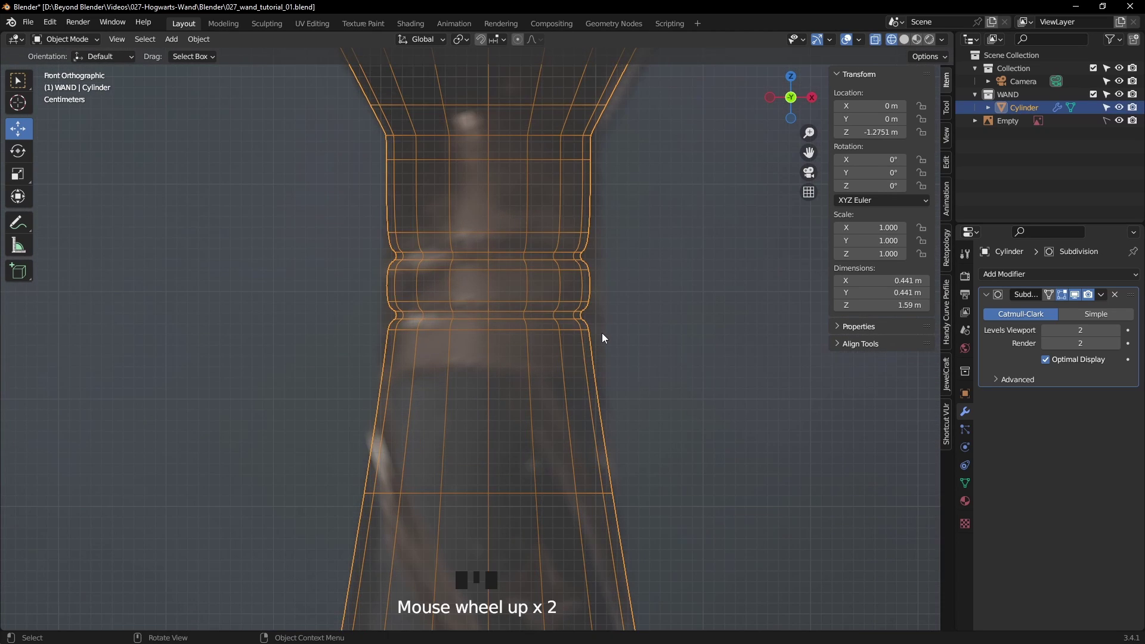
- Switch back to solid shading, enter Edit Mode on the handle in edge selection and hide the subdivision modifier in the viewport
key("z")
middle_click_drag(683, 328, 674, 391)
key("Tab")
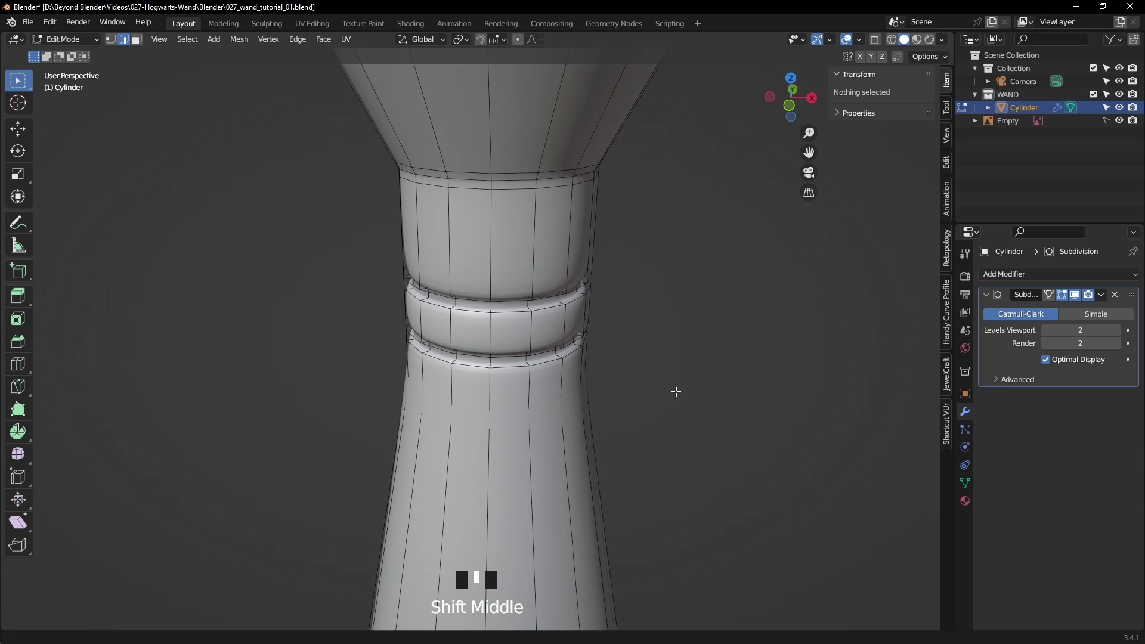
left_click(766, 350)
scroll(681, 353, "up", 2)
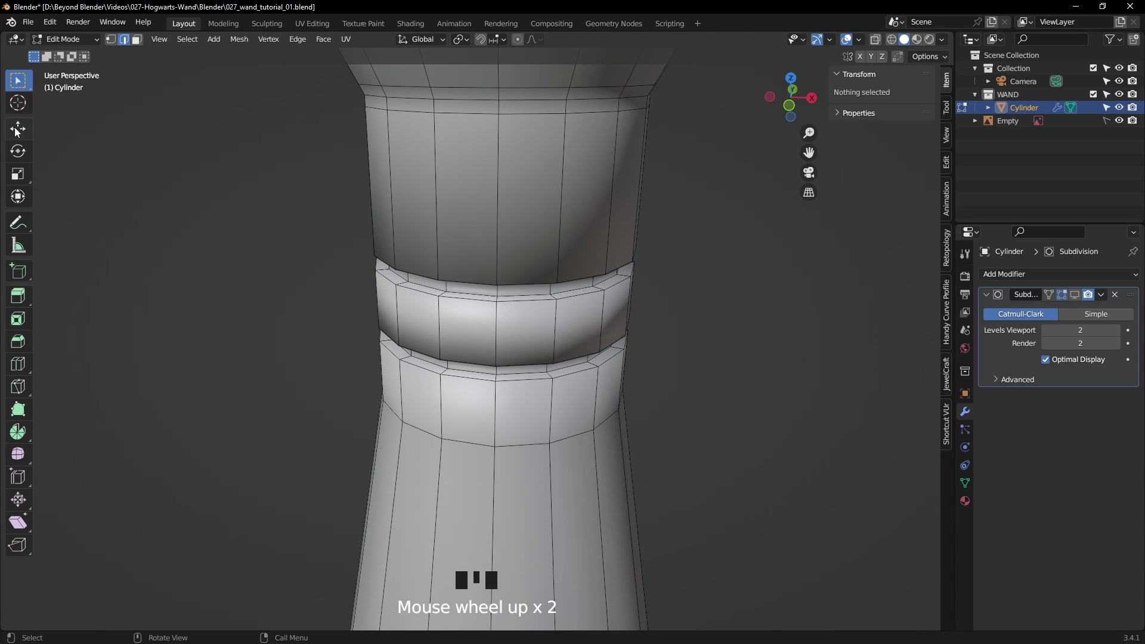
left_click(128, 40)
left_click(128, 40)
left_click(126, 41)
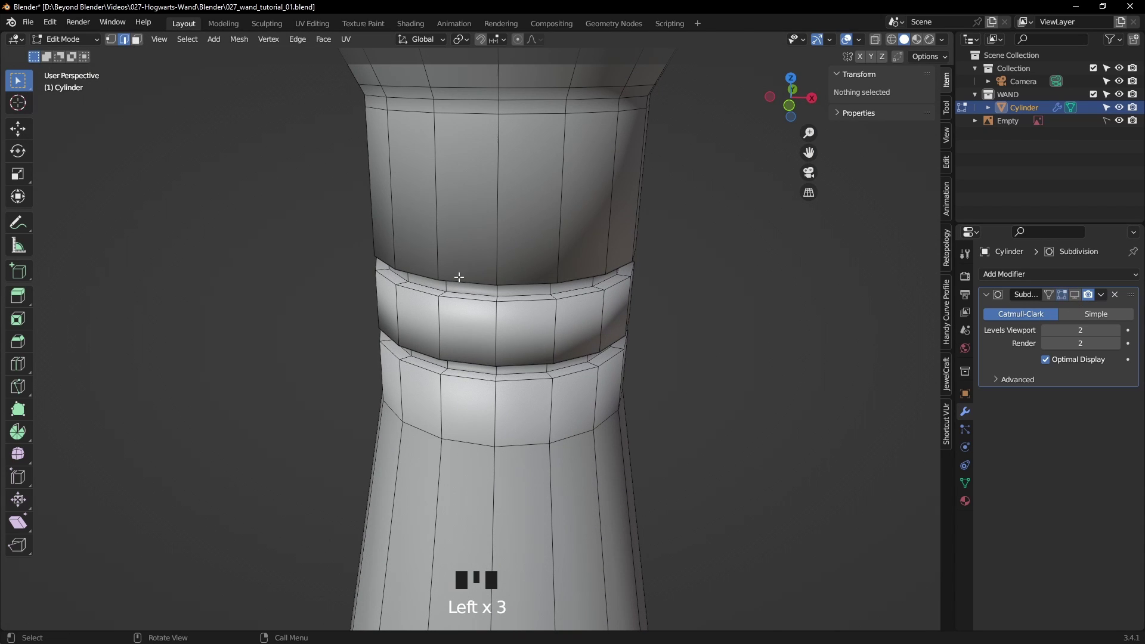
- Bevel the four outer edge loops of the two neck grooves about 0.004 m wide with 2 segments
left_click(583, 295, "alt")
left_click(592, 371, "alt+shift")
left_click(586, 351, "alt+shift")
left_click(573, 279, "alt+shift")
middle_click_drag(660, 320, 686, 314)
scroll(680, 310, "up", 2)
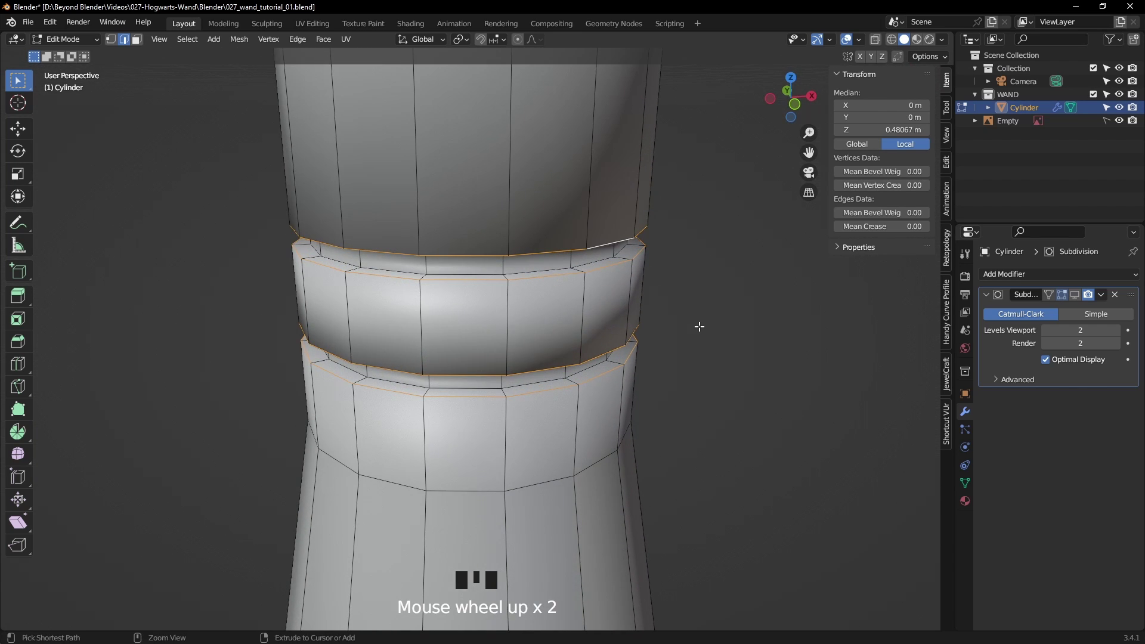
key("ctrl+b")
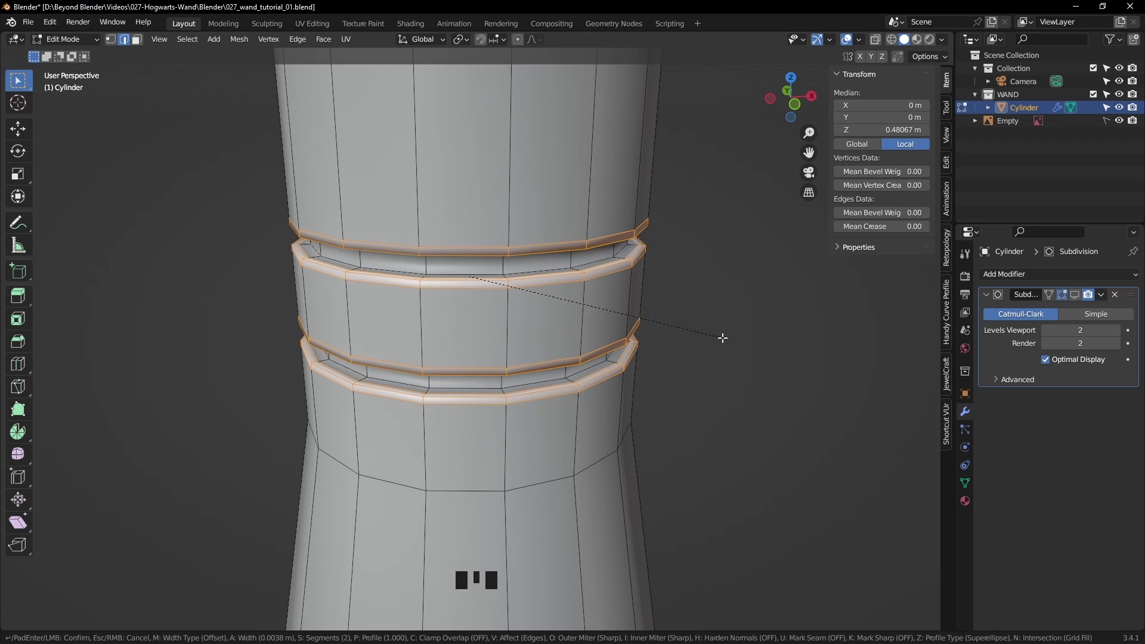
left_click(723, 339)
left_click(725, 347)
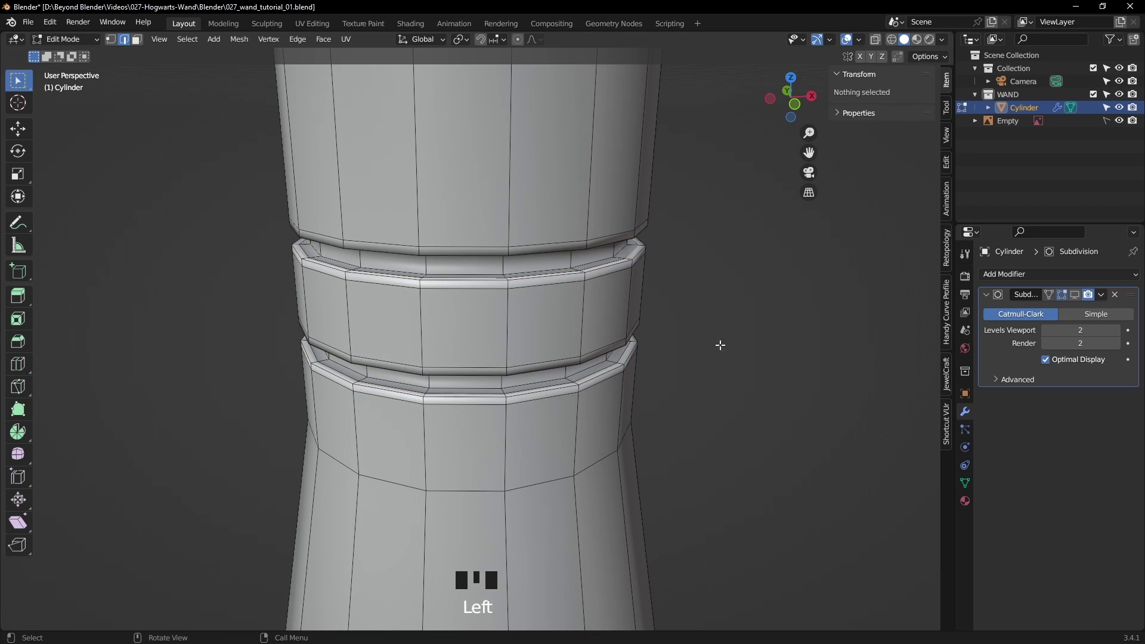
- Select the four inner edge loops at the bottoms of the two neck grooves and set their mean crease to 1
left_click(595, 265, "alt")
left_click(600, 370, "alt+shift")
middle_click_drag(658, 370, 599, 284)
left_click(598, 283, "alt+shift")
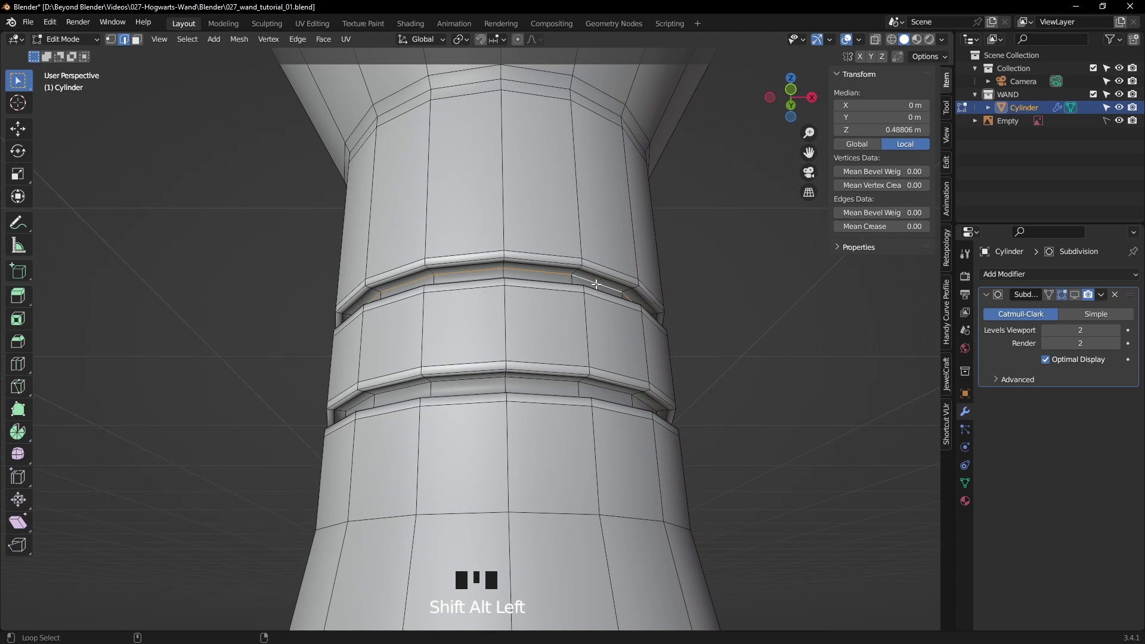
middle_click_drag(525, 380, 532, 381)
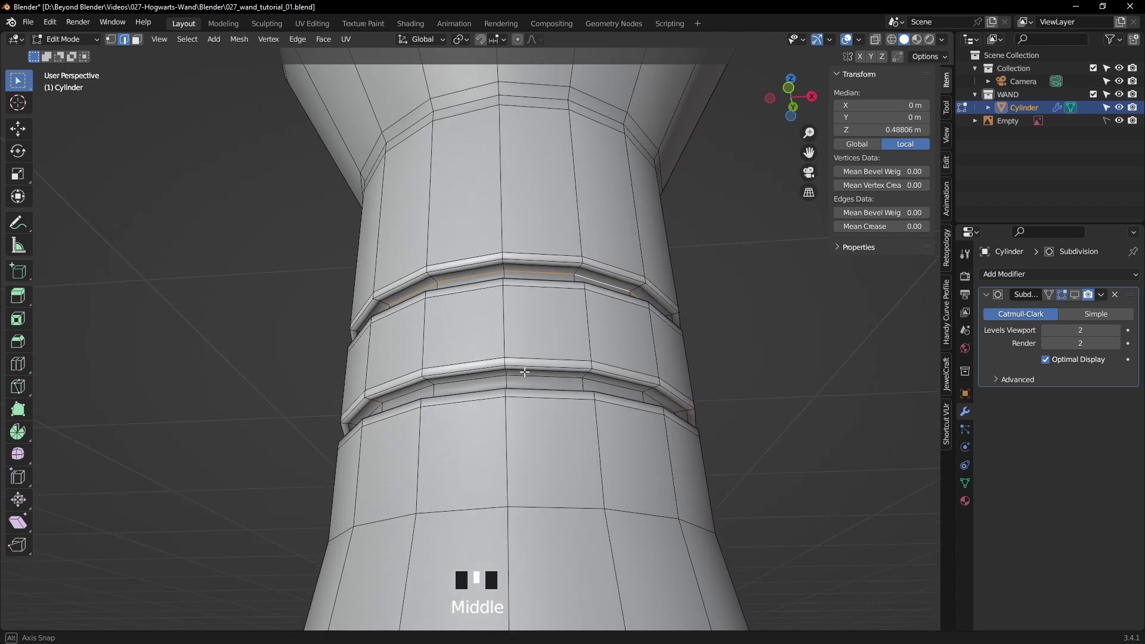
scroll(532, 381, "up", 1)
left_click(537, 385, "alt+shift")
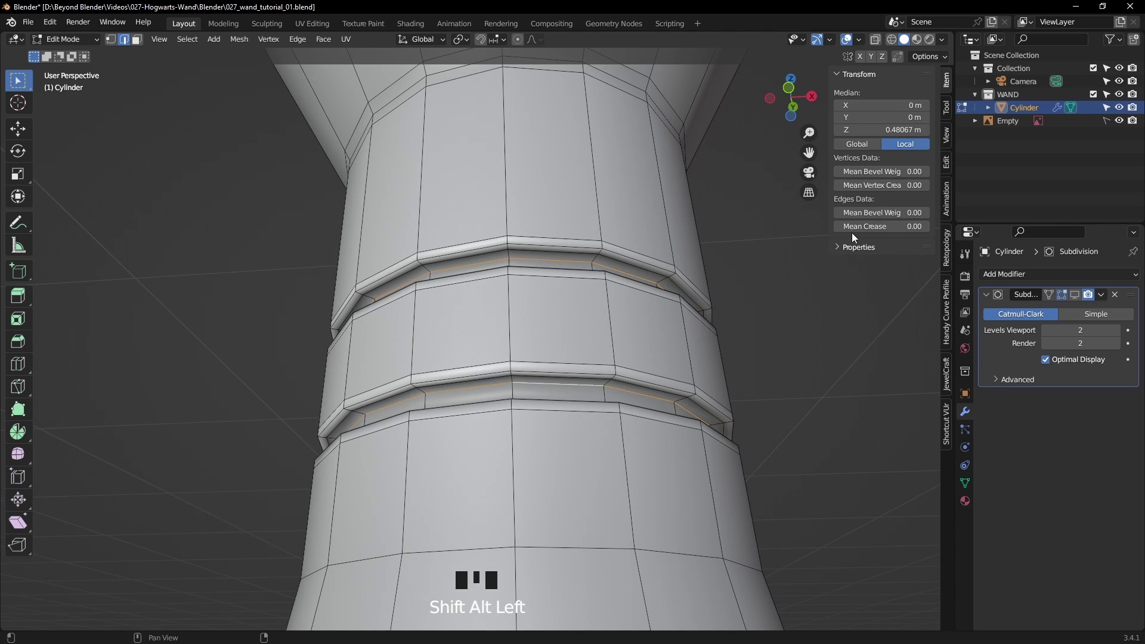
left_click(888, 227)
type("1")
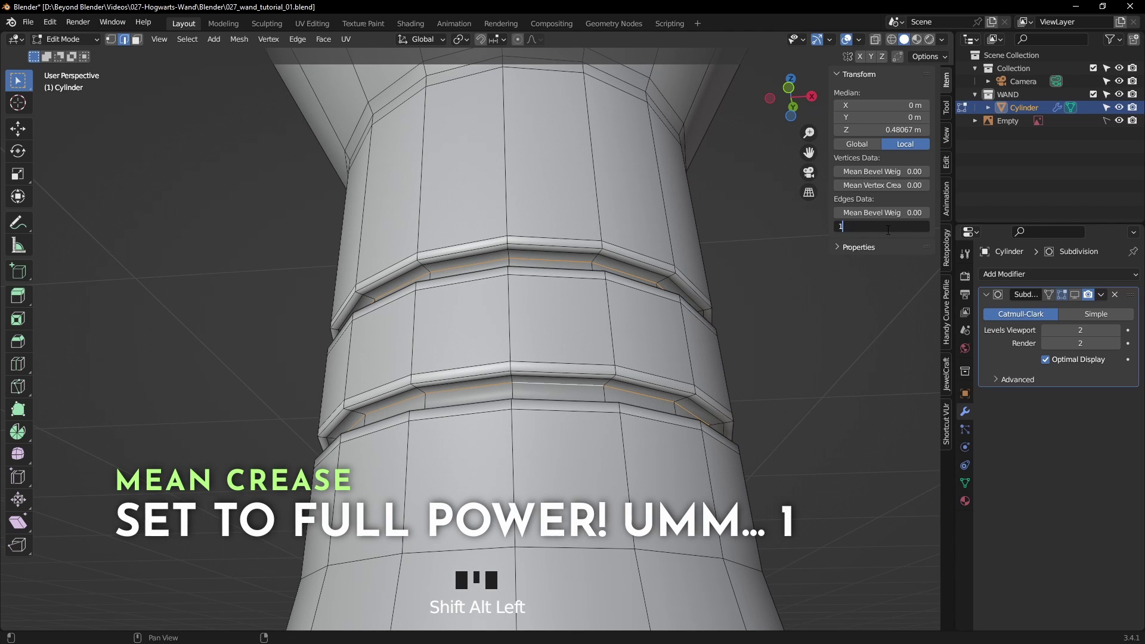
left_click(889, 230)
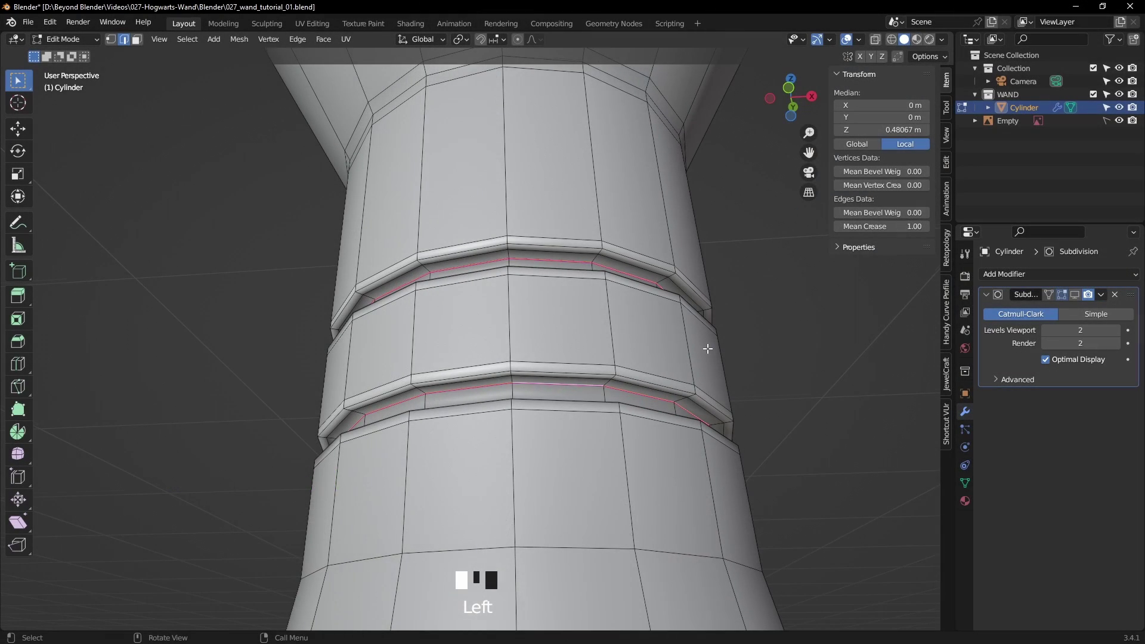
- Show the subdivision modifier in the viewport, return to Object Mode and examine the creased grooves and the whole handle
middle_click_drag(708, 348, 788, 389, "ctrl")
left_click(788, 388)
scroll(784, 389, "down", 4)
left_click(1075, 294)
key("Tab")
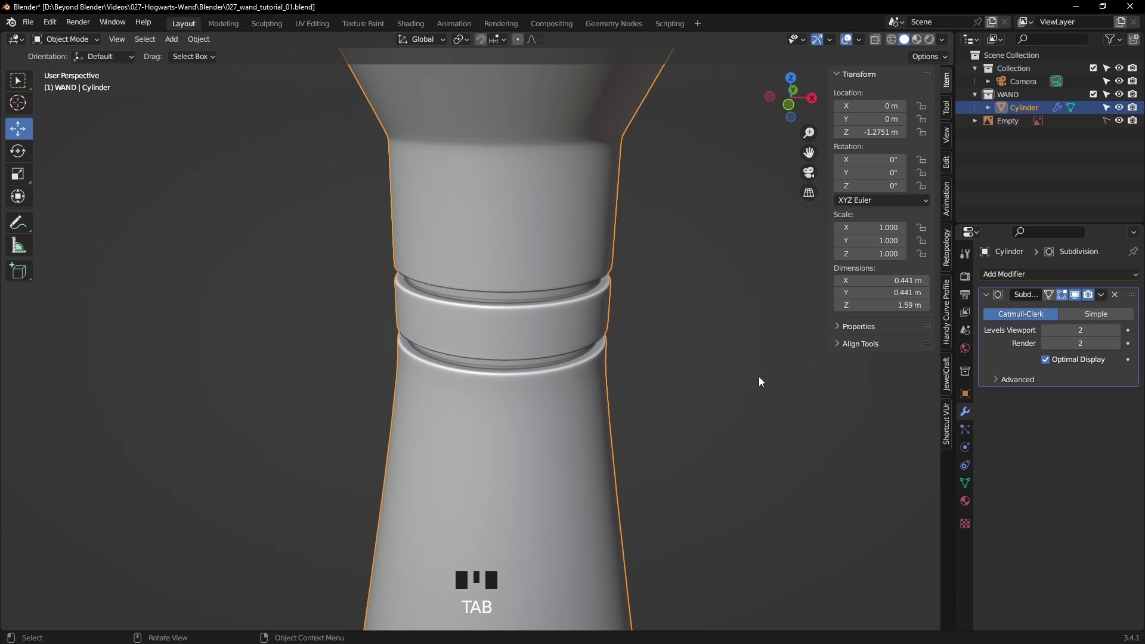
left_click(699, 389)
scroll(696, 389, "down", 2)
middle_click_drag(696, 388, 624, 327)
scroll(613, 359, "down", 4)
scroll(614, 485, "down", 3)
middle_click_drag(614, 484, 616, 345, "shift")
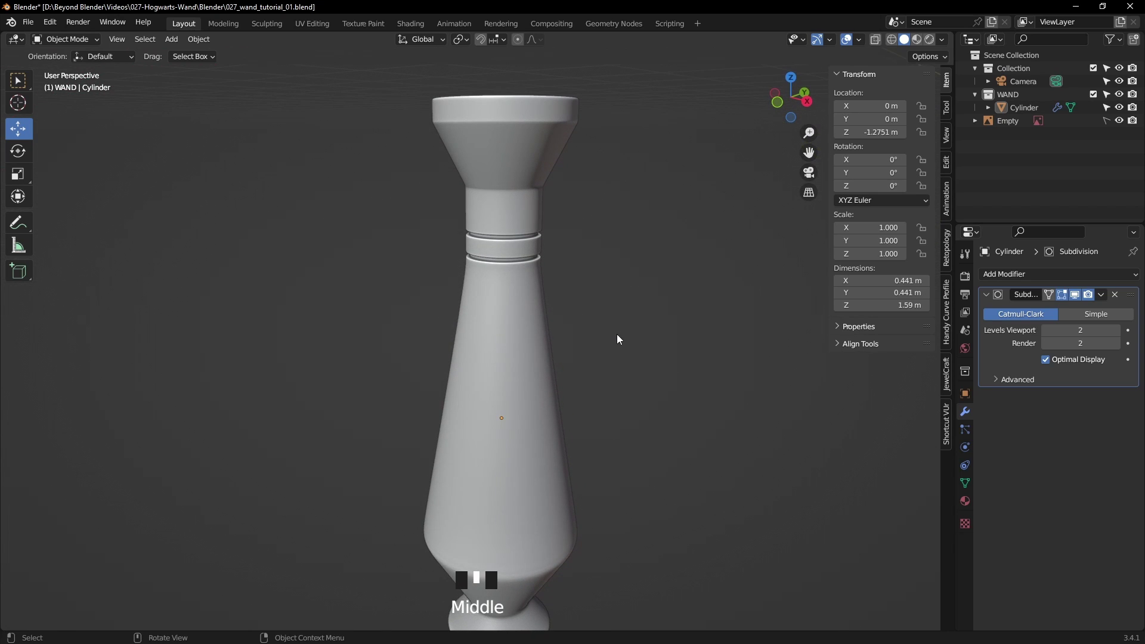
- Move the handle about 0.43 m along negative X to uncover the reference image, and undo the move
key("KP_1")
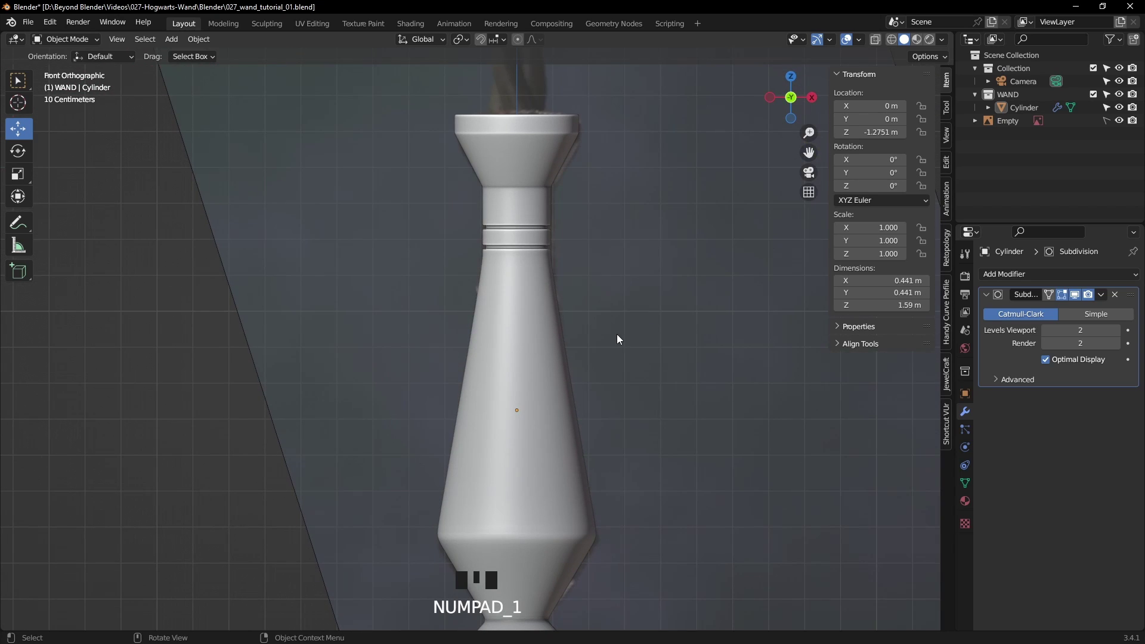
left_click(550, 355)
left_click_drag(580, 420, 417, 423)
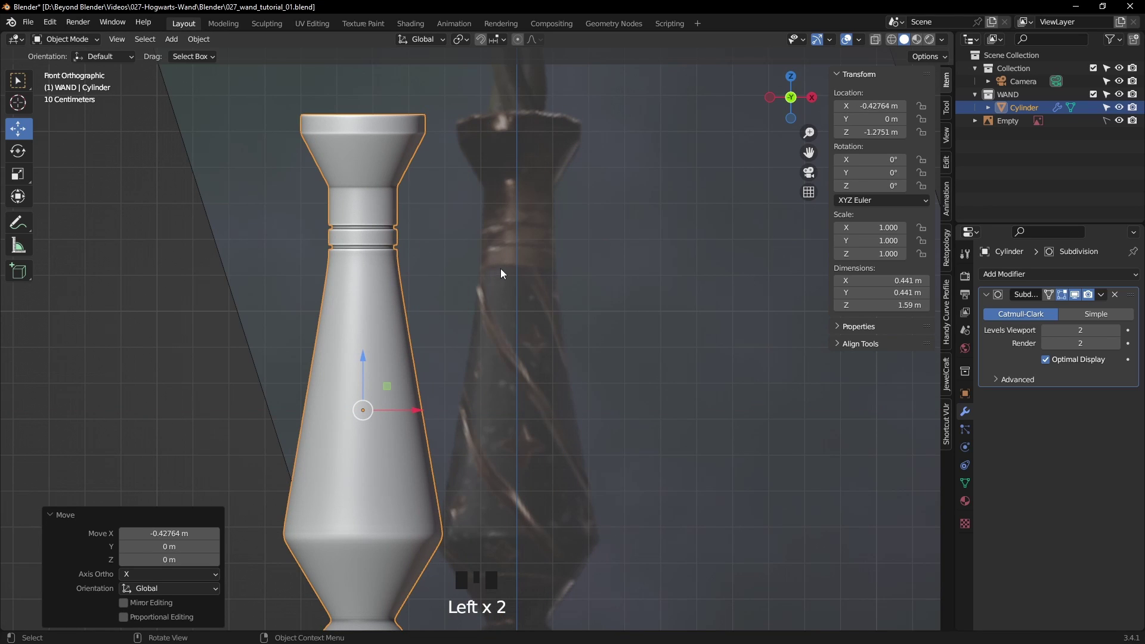
key("ctrl+z")
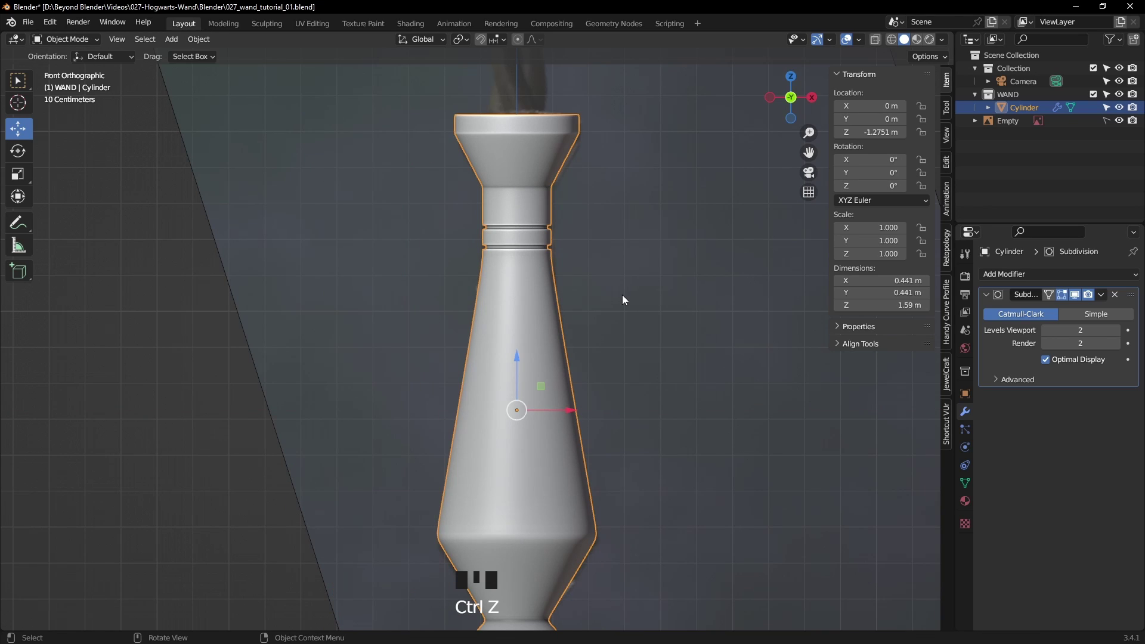
- Hide the subdivision modifier in the viewport and apply Edge Split to the edge loop just below the neck grooves
key("Tab")
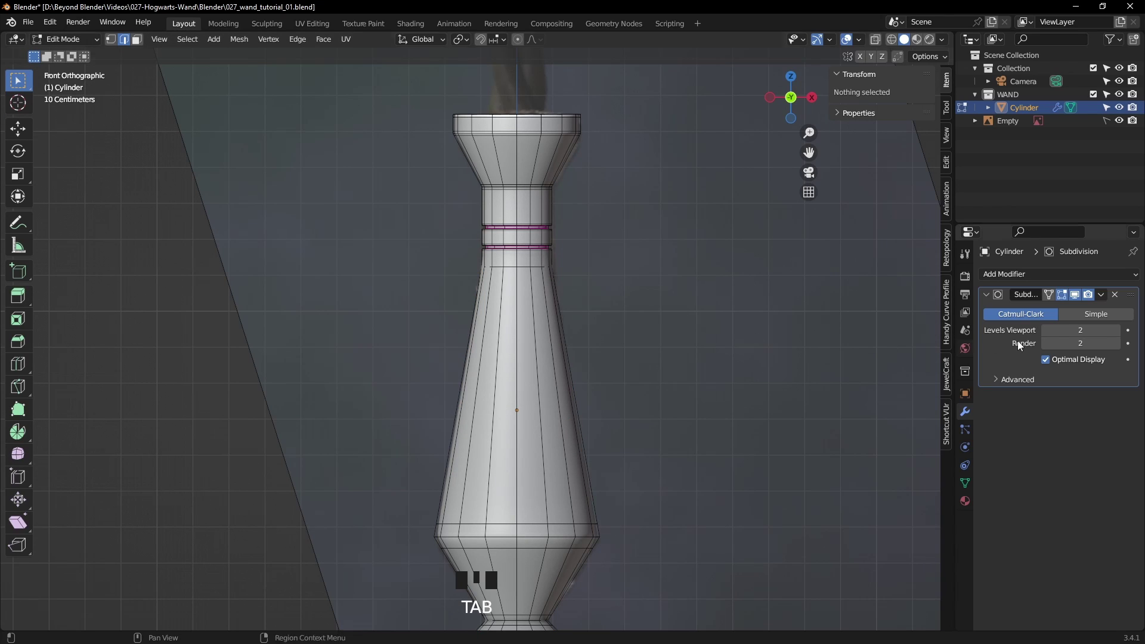
left_click(1075, 294)
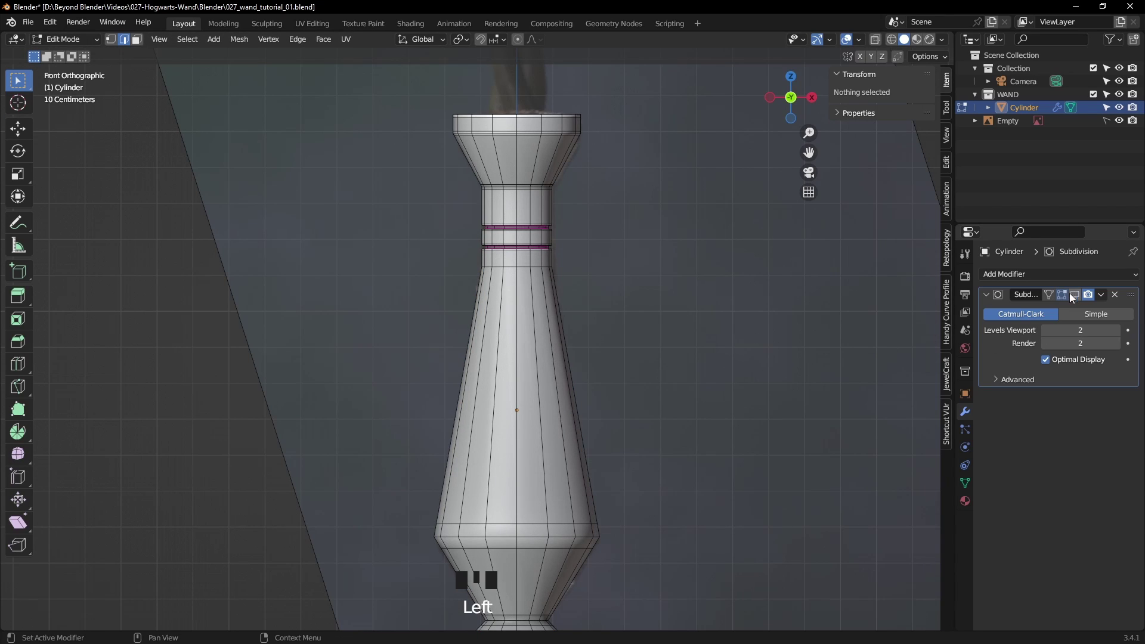
scroll(570, 239, "up", 3)
left_click(557, 221, "alt")
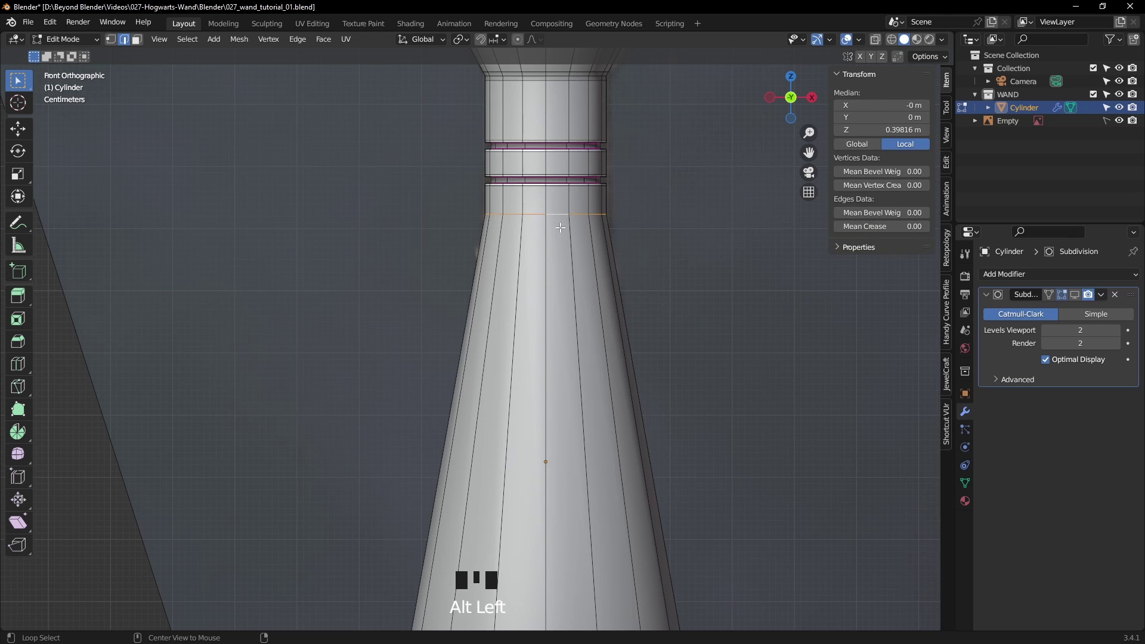
scroll(601, 332, "down", 2)
middle_click_drag(600, 333, 585, 285, "shift")
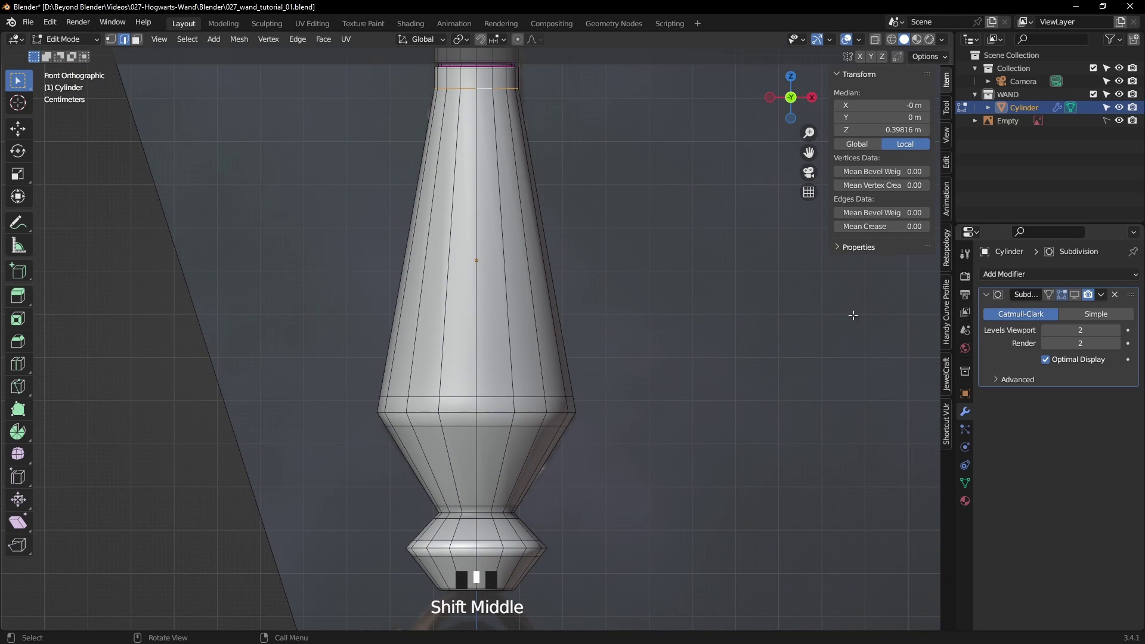
middle_click_drag(660, 267, 660, 394, "shift")
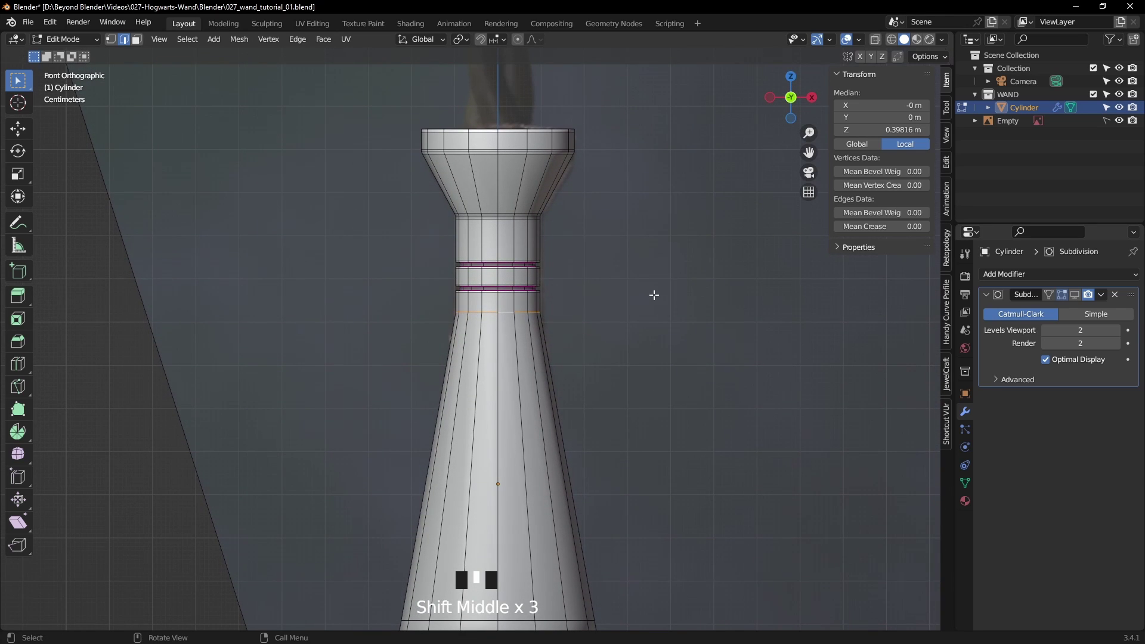
right_click(653, 295)
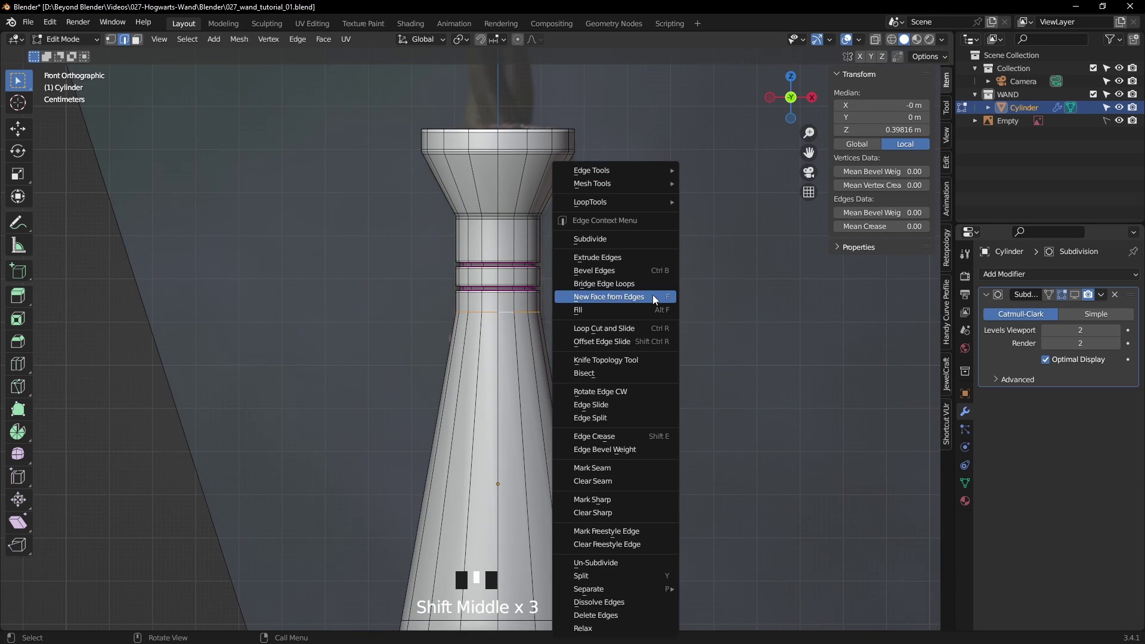
left_click(597, 420)
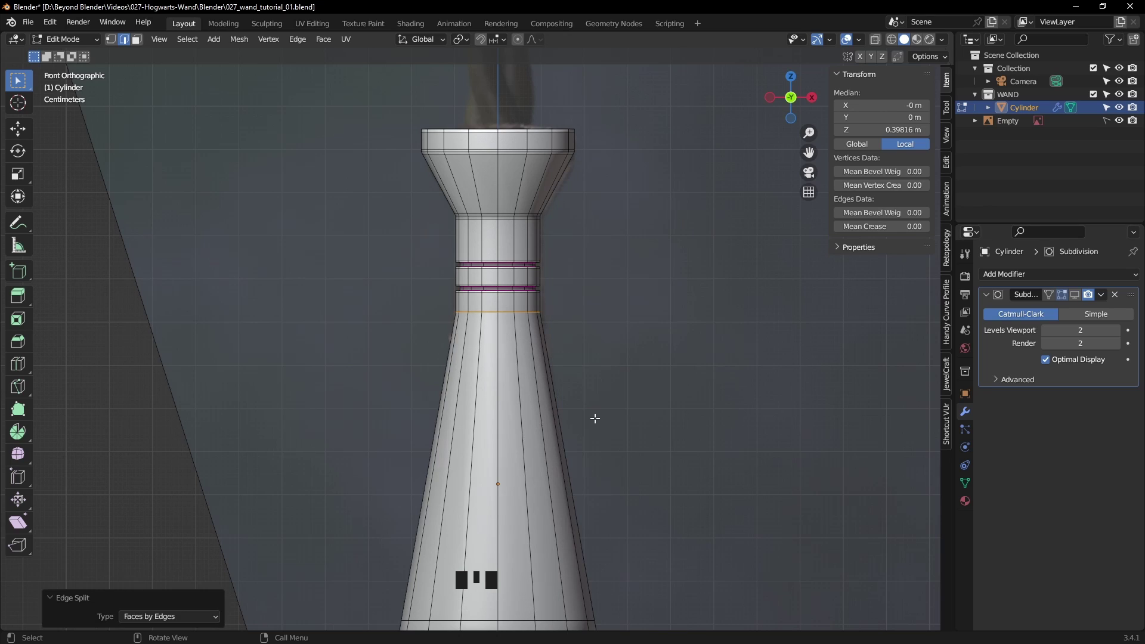
- Try moving the split edge loop below the neck upward to check the separation, and cancel the move
left_click(606, 362)
middle_click_drag(608, 378, 604, 334, "shift")
left_click(505, 262, "alt")
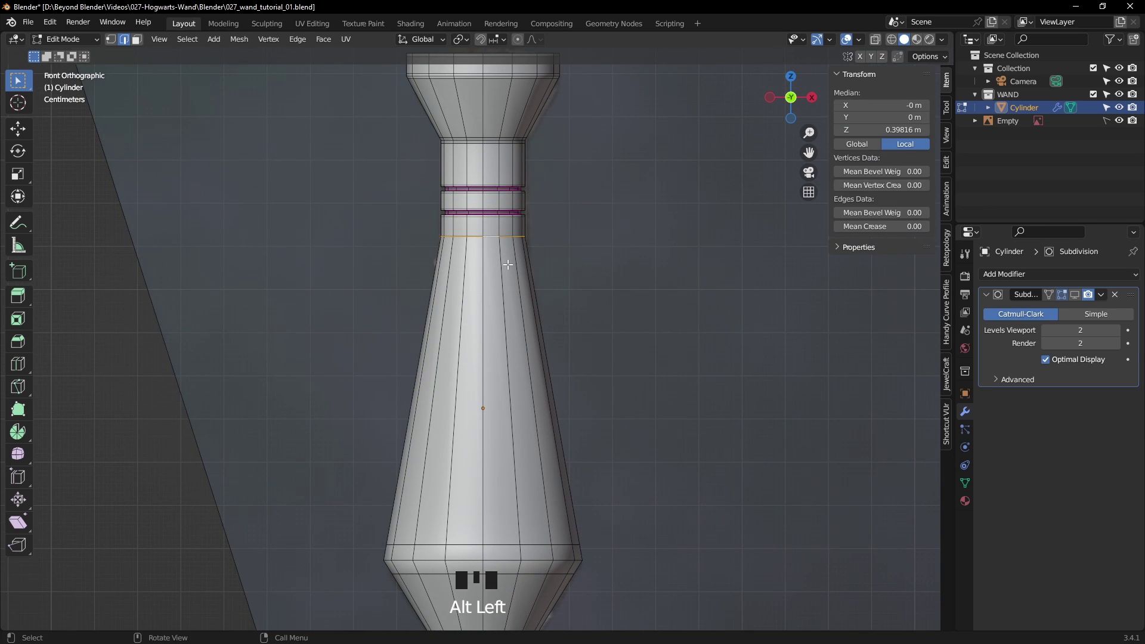
key("g")
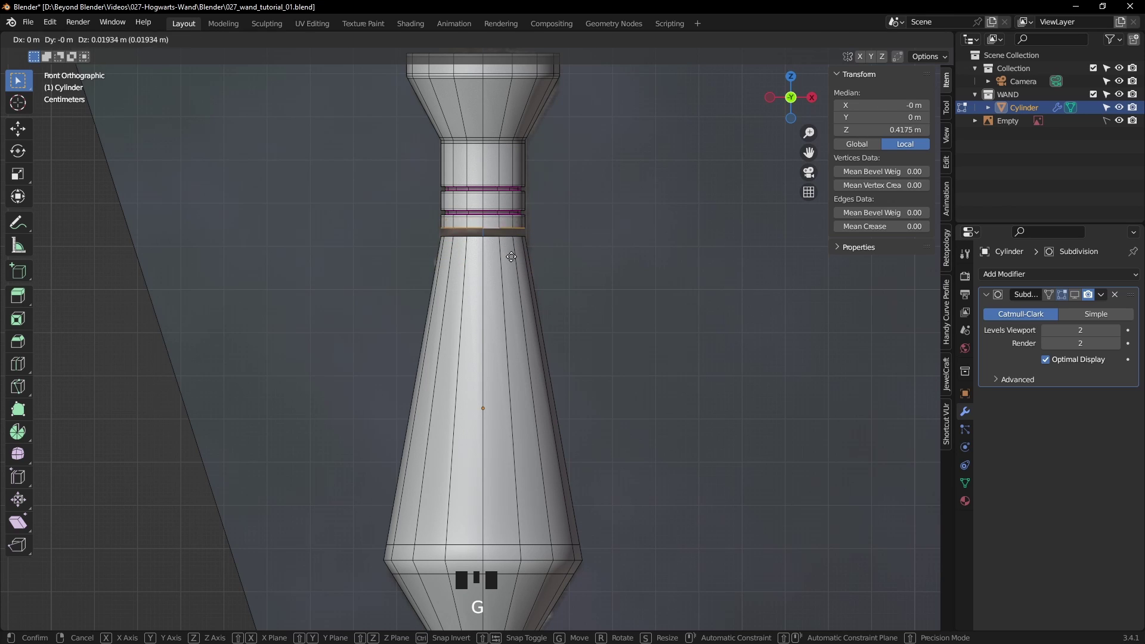
left_click(513, 253)
left_click(646, 319)
- Move the handle about 0.45 m along negative X to compare its lower part with the reference image, and undo the move
middle_click_drag(647, 320, 643, 290, "shift")
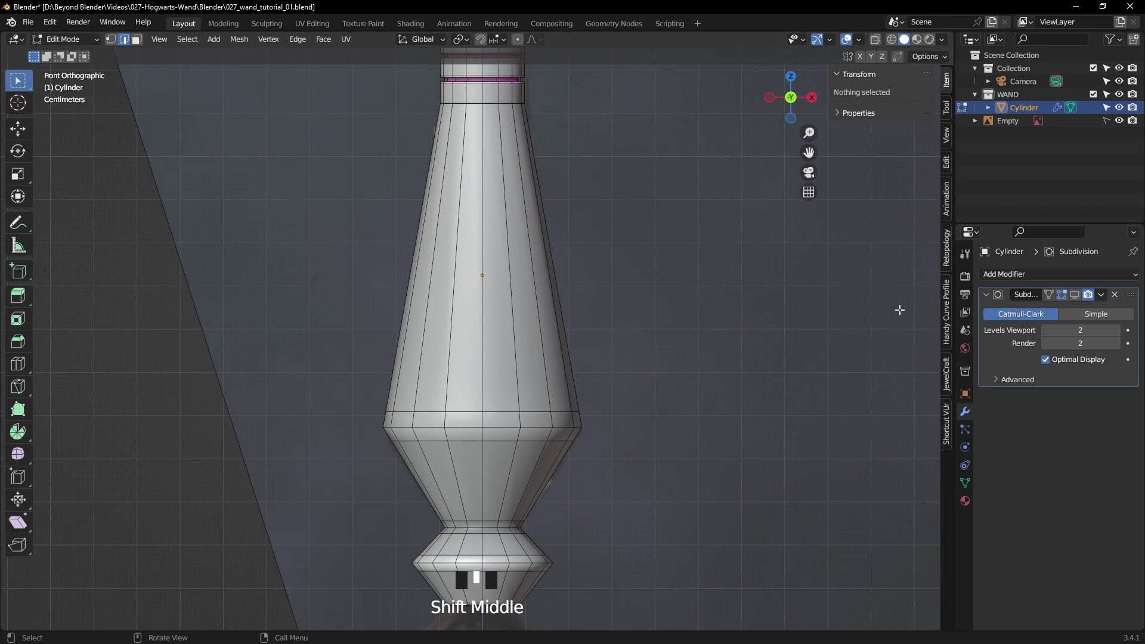
key("Tab")
left_click_drag(538, 279, 341, 279)
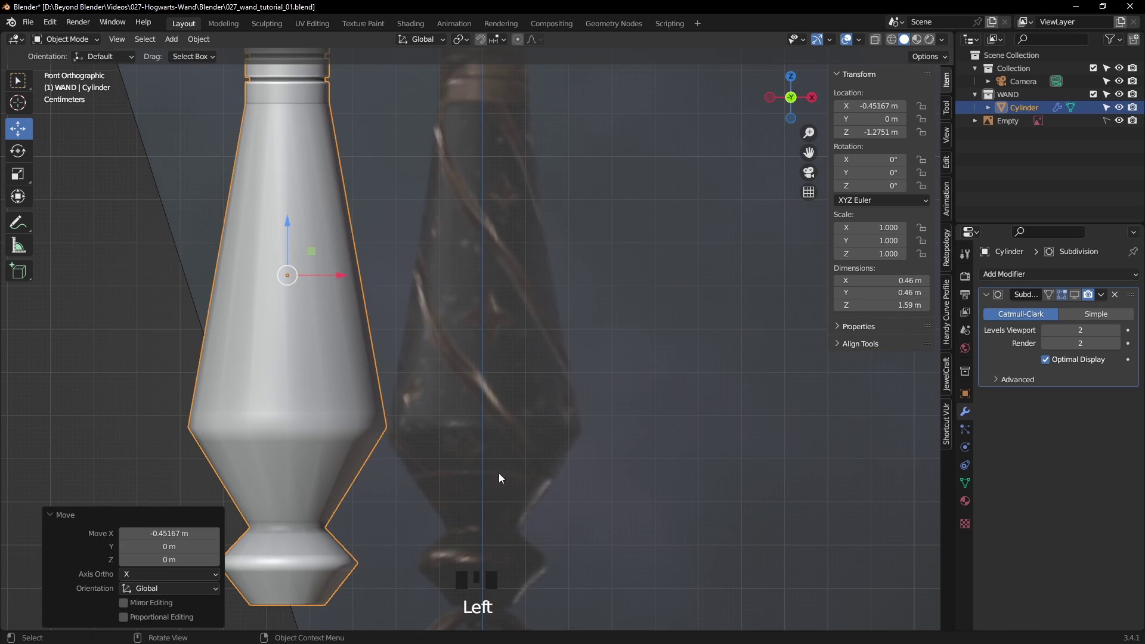
key("ctrl+z")
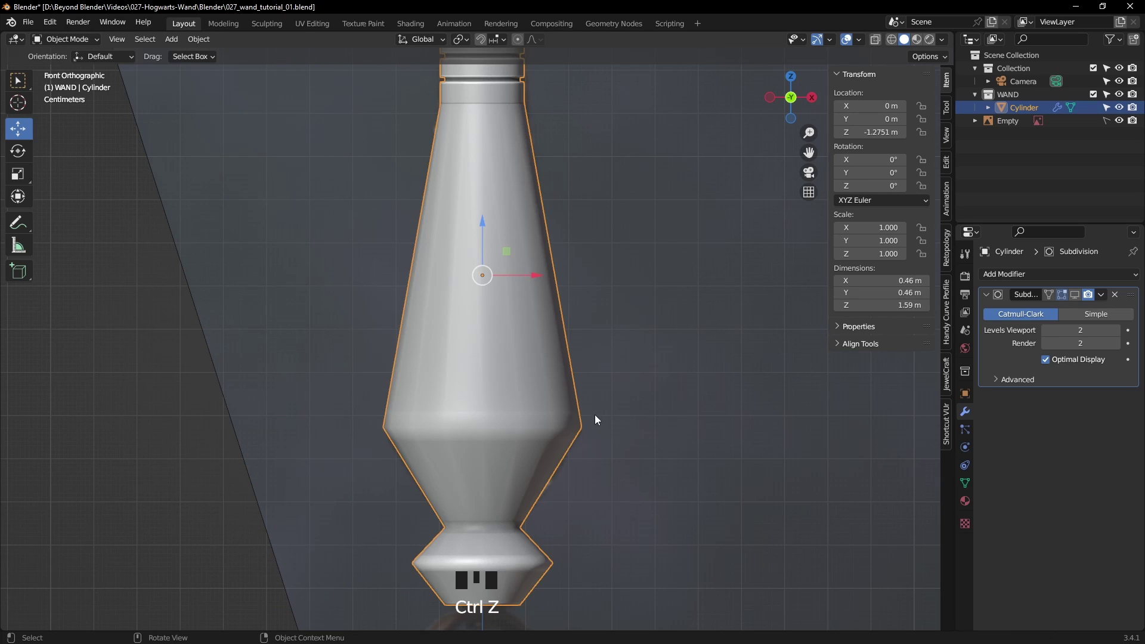
- Using X-ray view, add a loop cut with factor about -0.153 around the taper below the widest part and apply Edge Split to it
key("Tab")
key("alt+z")
middle_click_drag(652, 440, 555, 429, "shift")
key("ctrl+r")
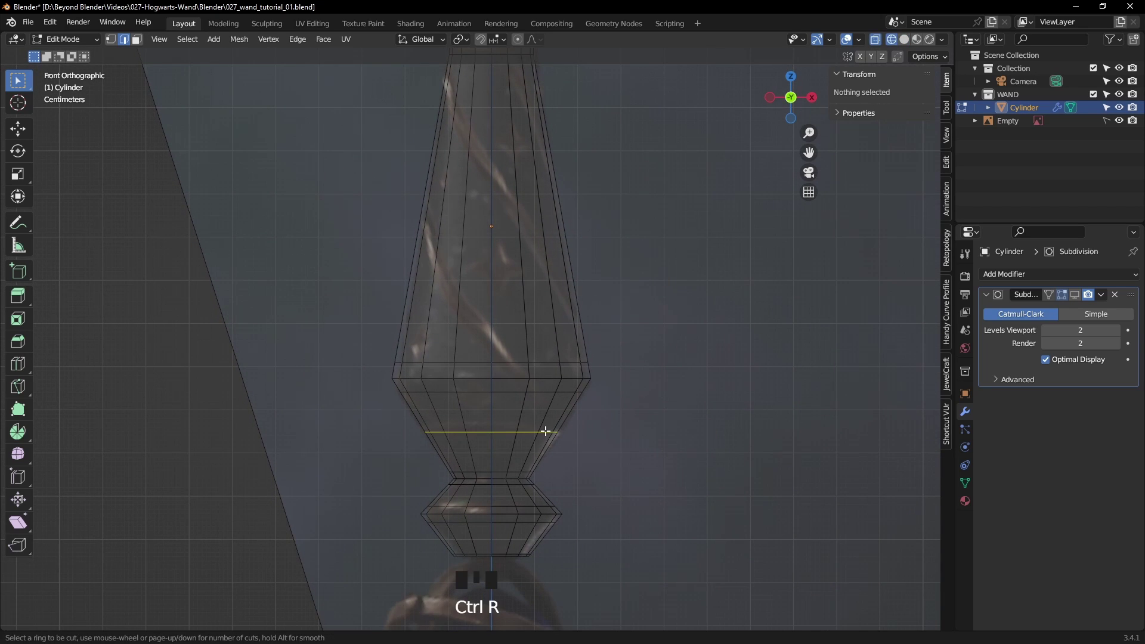
left_click(546, 431)
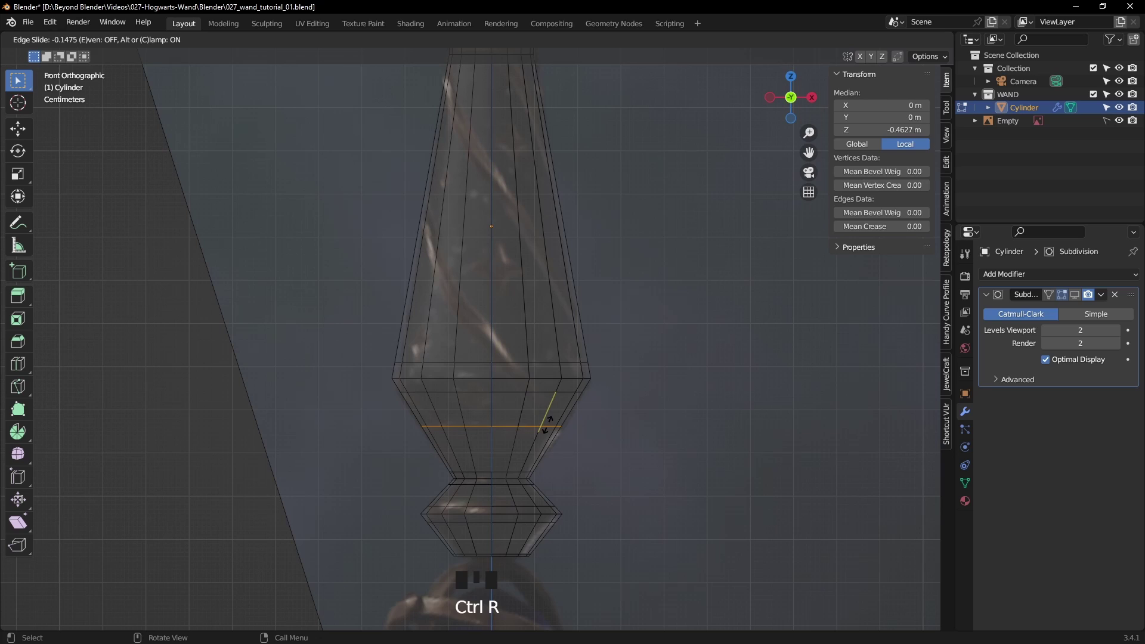
left_click(546, 425)
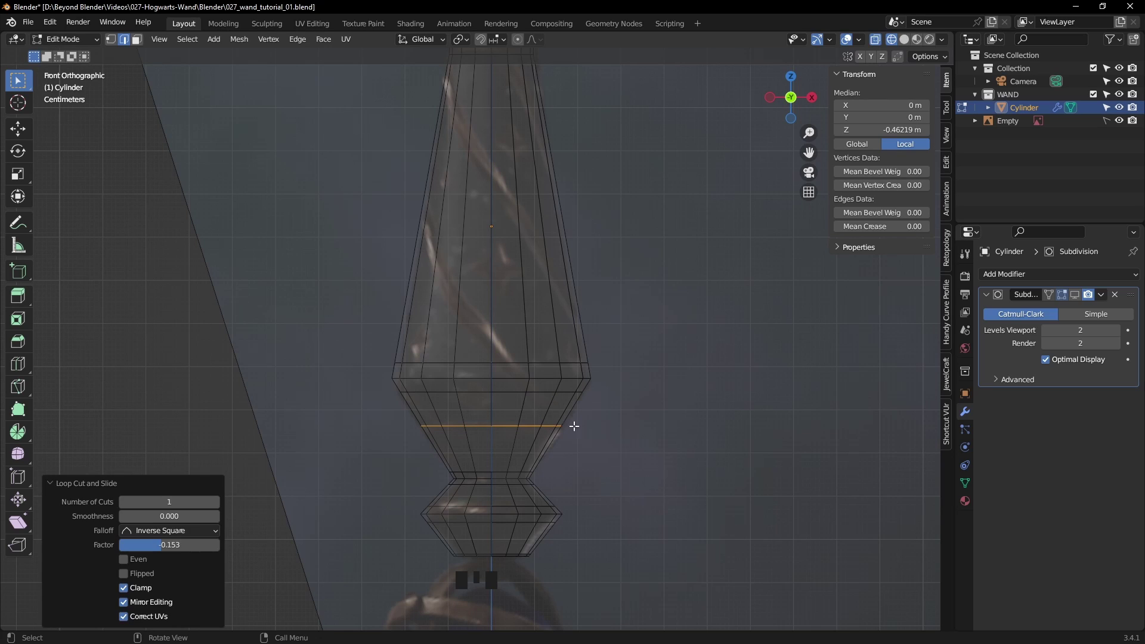
right_click_drag(680, 397, 646, 417)
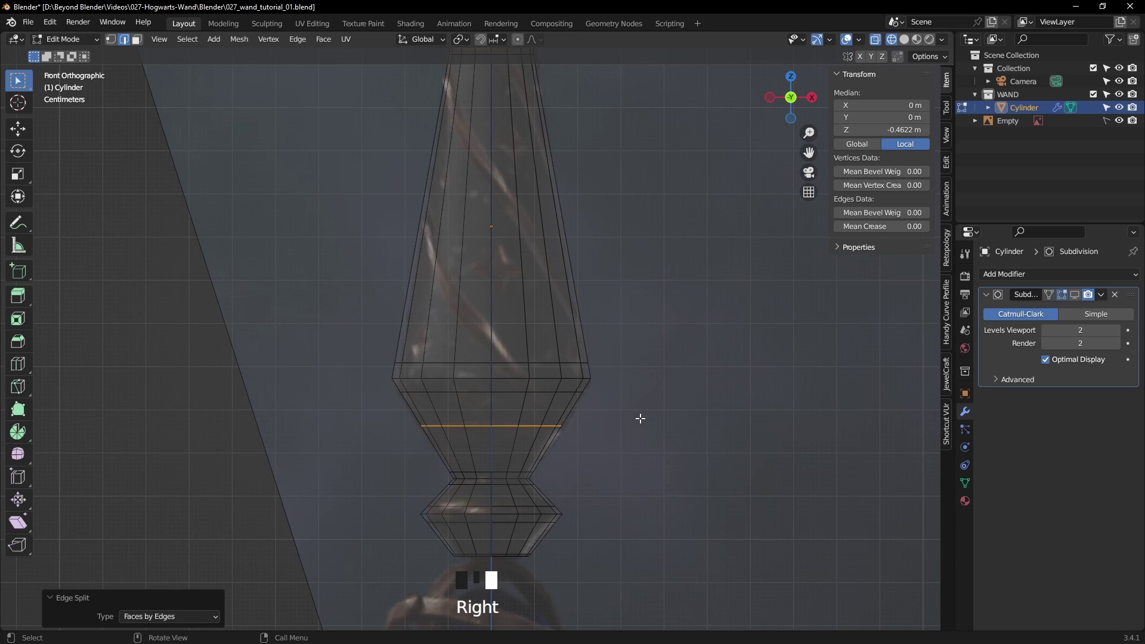
key("z")
- Try moving the split edge loop on the lower taper downward to check the separation, and cancel the move
left_click(674, 426)
left_click(557, 420, "alt")
key("g")
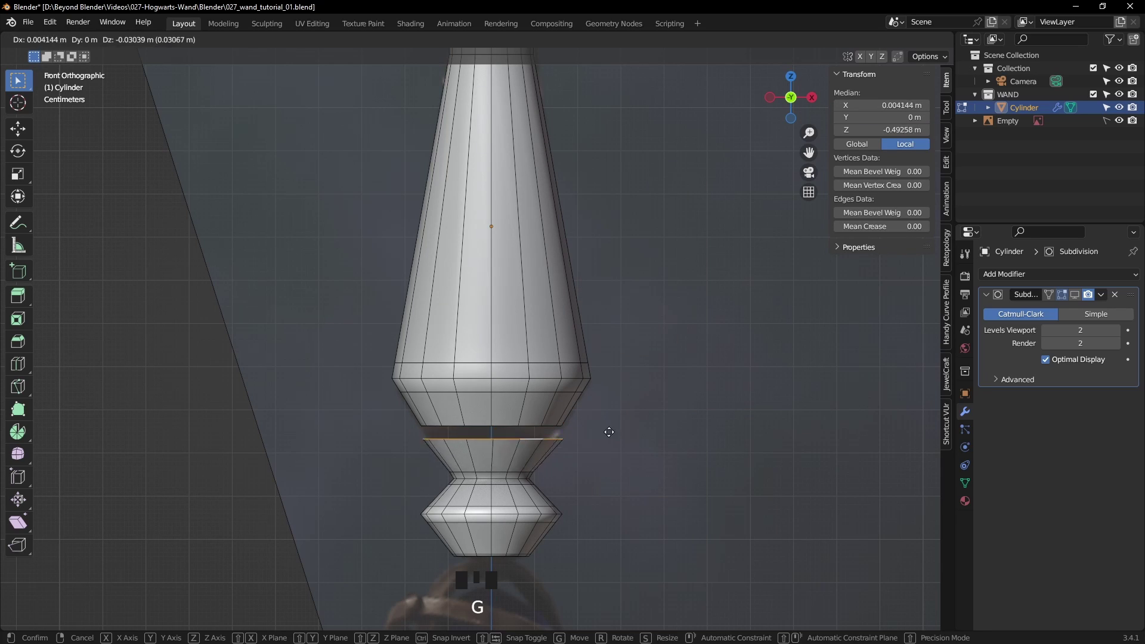
left_click(619, 434)
key("Tab")
key("Tab")
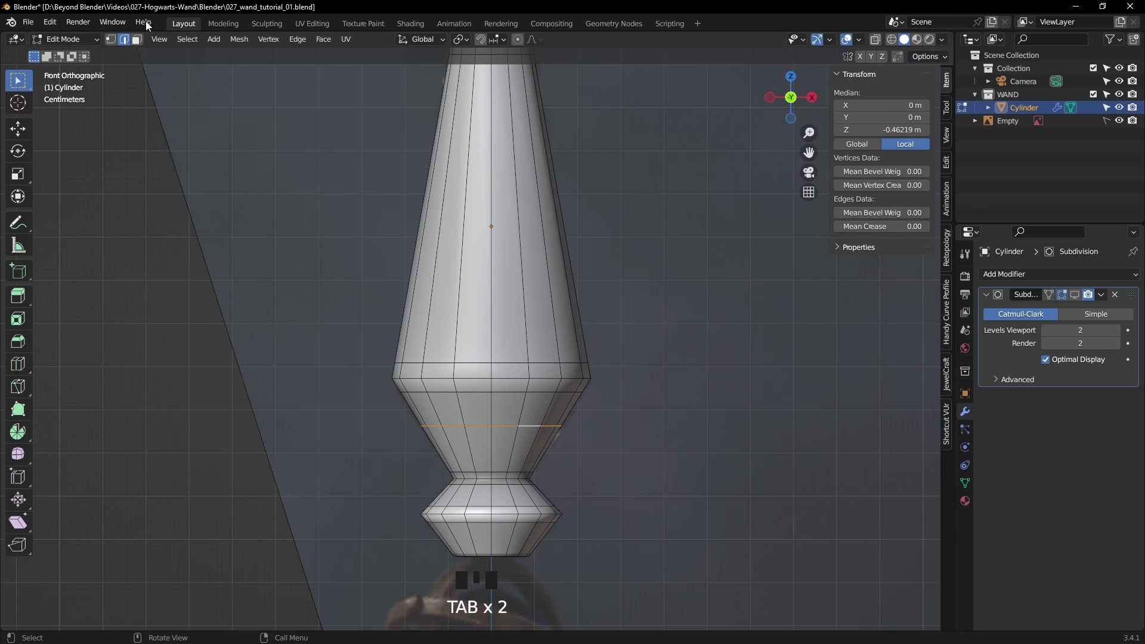
- Switch to face selection, clear the selection and rename the handle object Wand
left_click(137, 39)
scroll(357, 263, "down", 2)
left_click(683, 265)
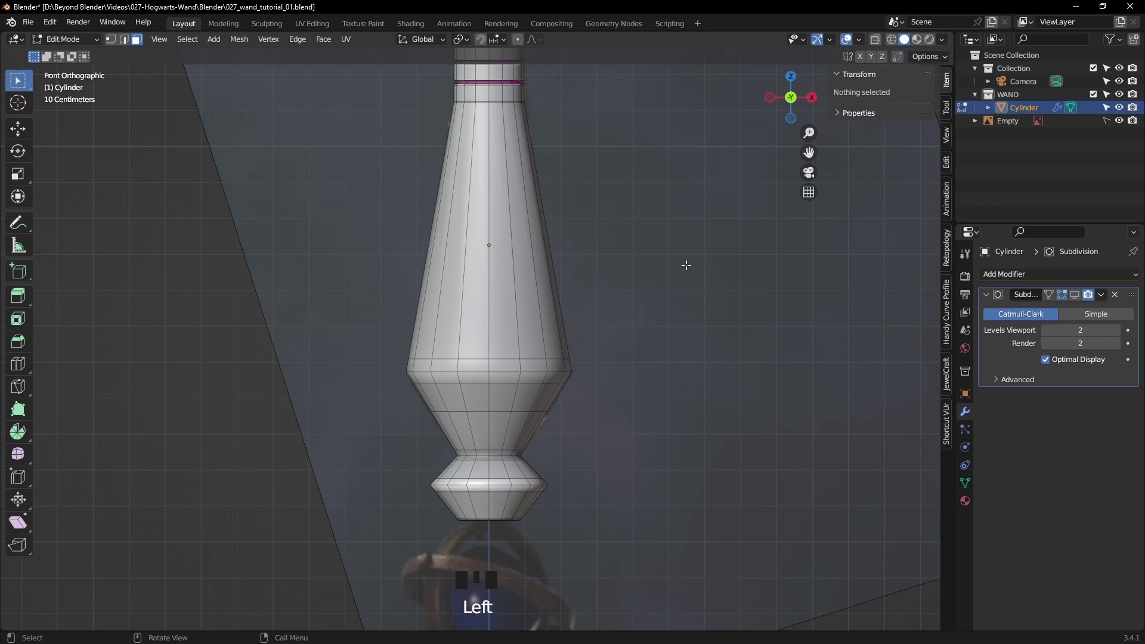
middle_click_drag(684, 267, 664, 306, "shift")
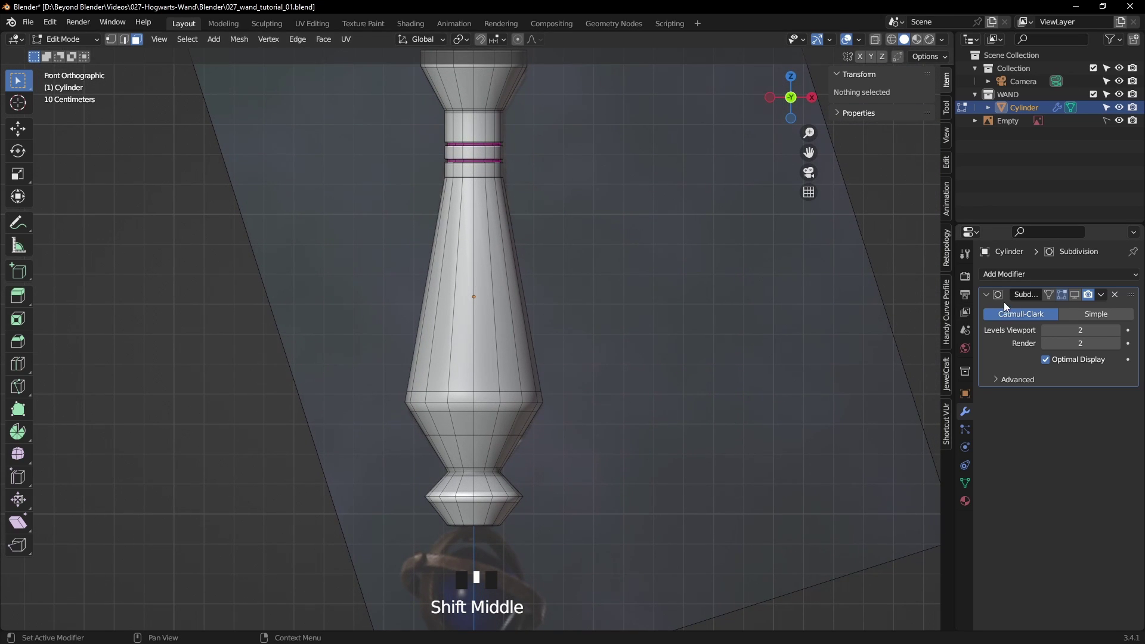
triple_click(1048, 108)
type("Wand")
key("Return")
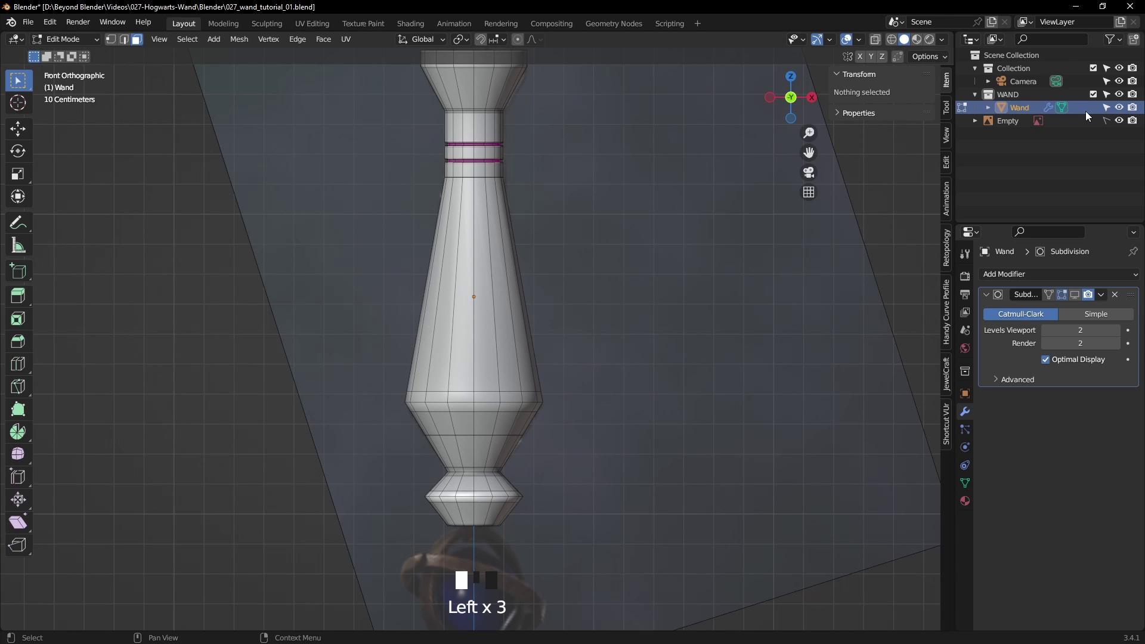
- Select the linked faces of the handle's middle section between the two splits and separate the selection into its own object
scroll(624, 240, "down", 1)
middle_click_drag(624, 241, 630, 260, "shift")
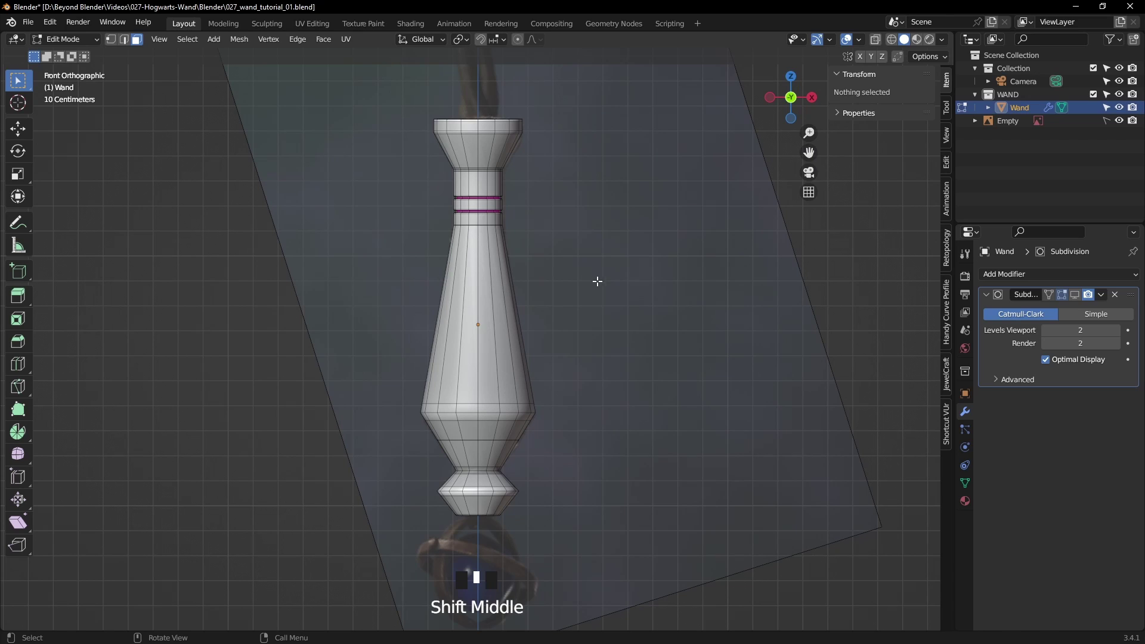
key("a")
key("a")
key("a")
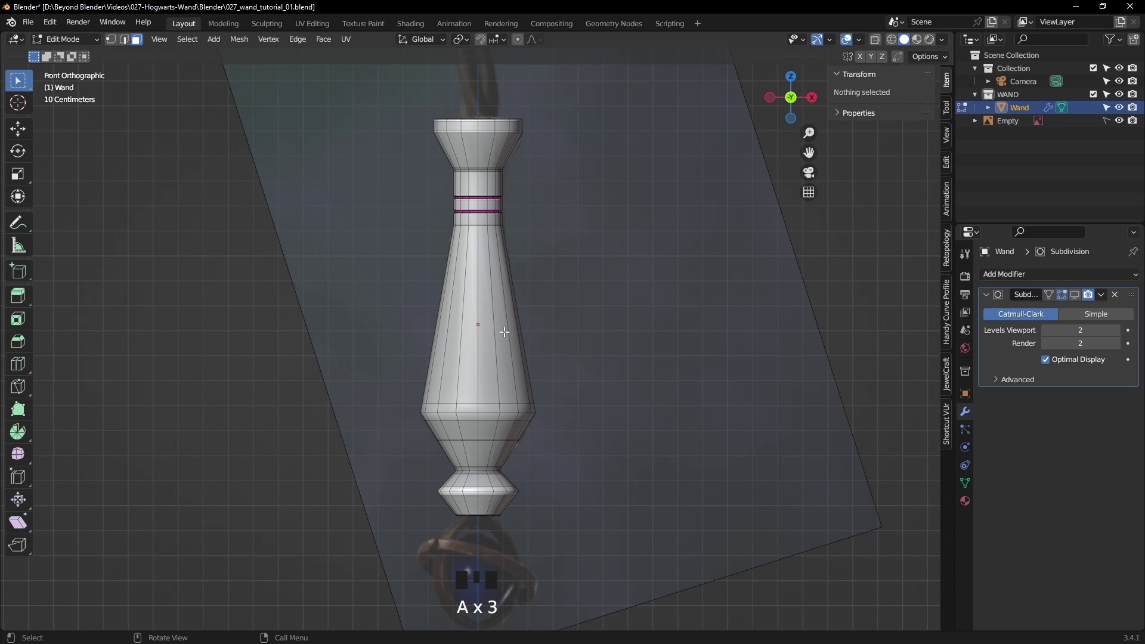
key("l")
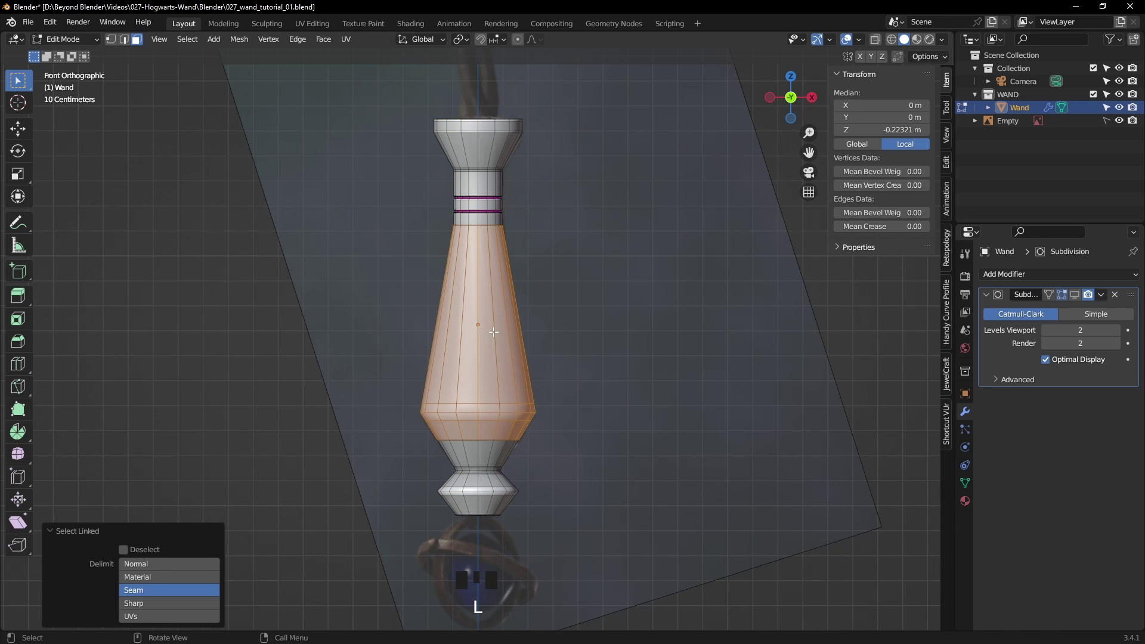
key("p")
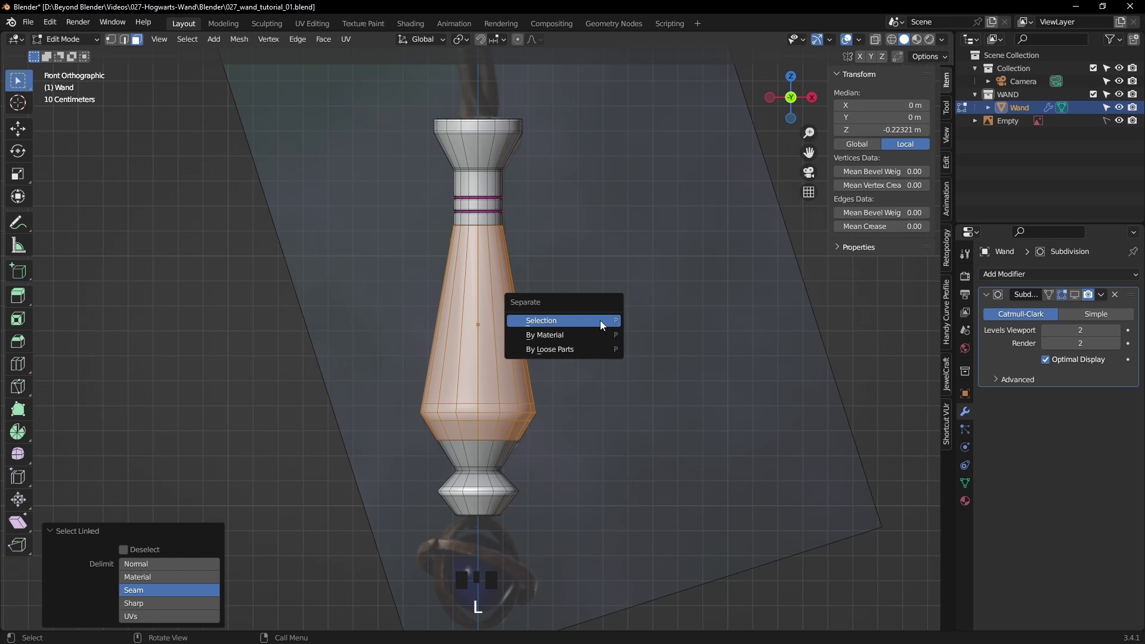
left_click(568, 322)
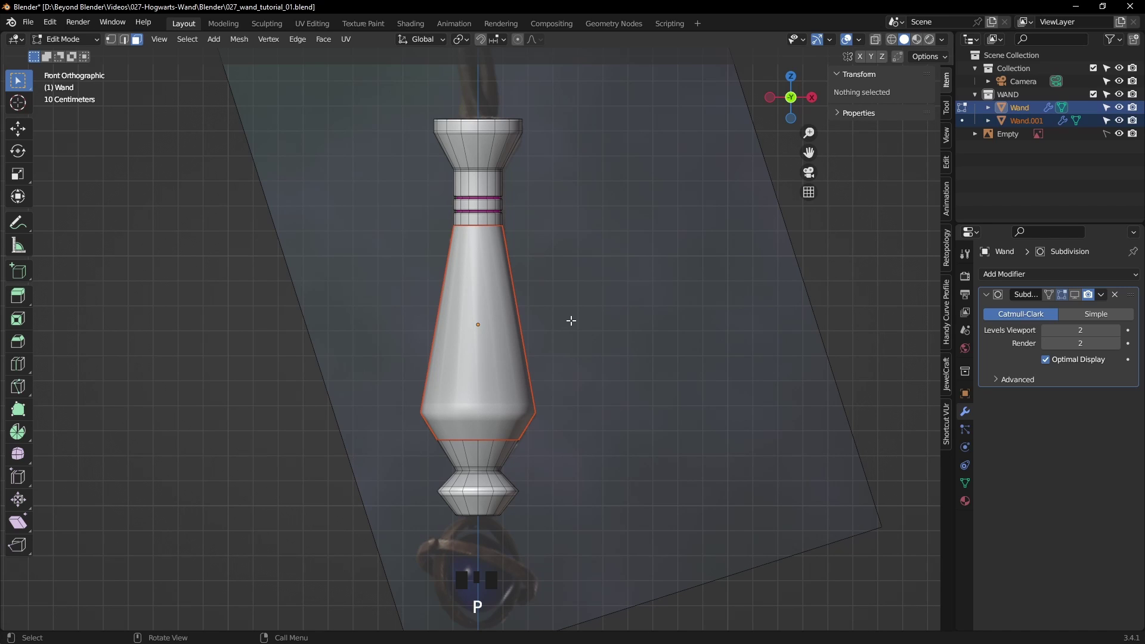
- Return to Object Mode, select the separated middle section and rename it WandMarble
key("Tab")
left_click(515, 341)
left_click(514, 344)
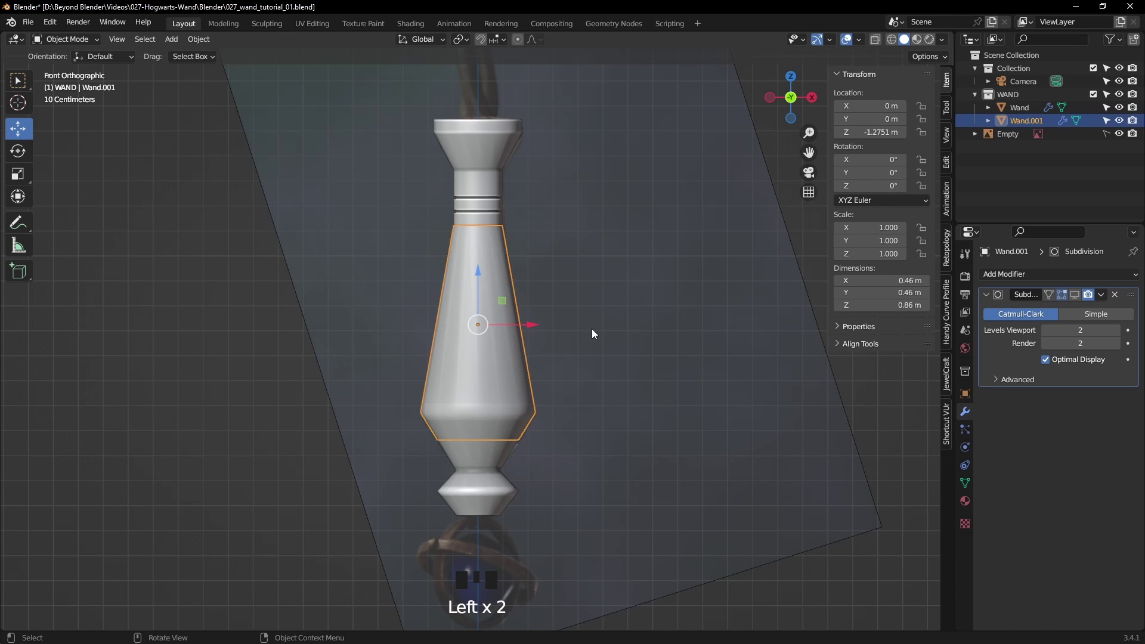
key("g")
right_click(504, 320)
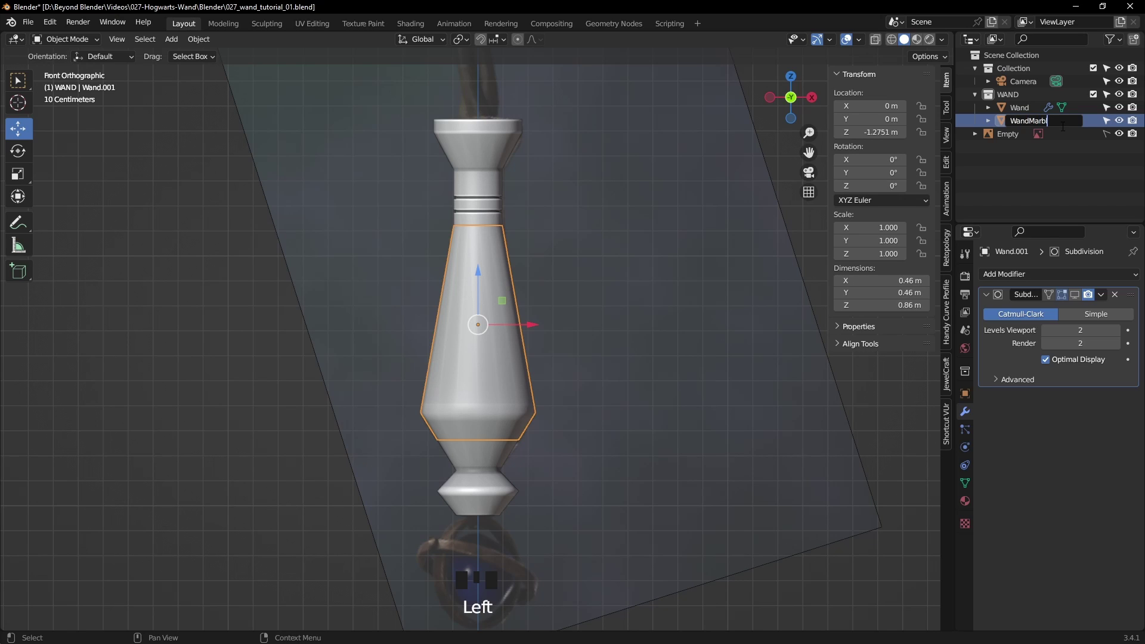
type("e")
key("Return")
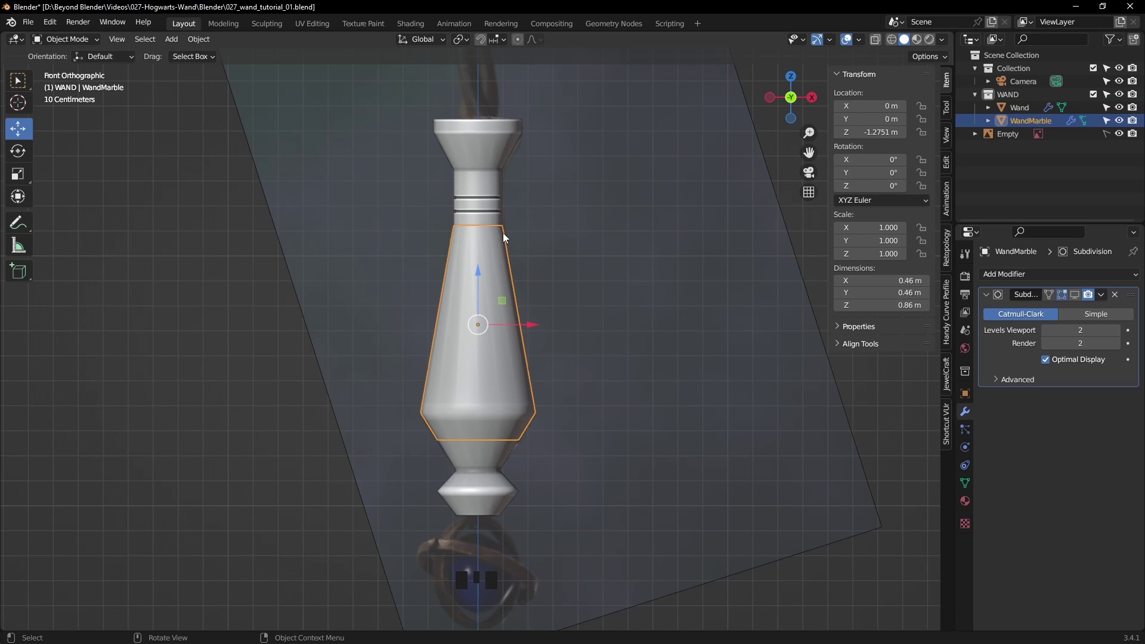
- Isolate the Wand object in local view and enter Edit Mode with the neck's open underside in view
left_click(484, 198)
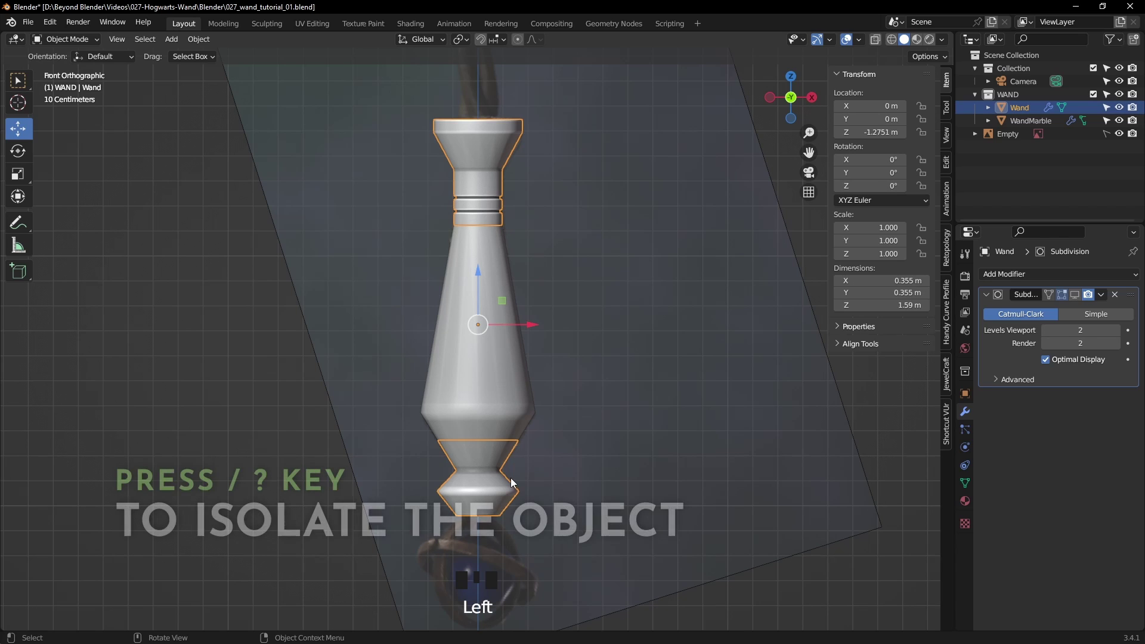
key("slash")
middle_click_drag(609, 498, 570, 459)
scroll(507, 230, "up", 3)
key("Tab")
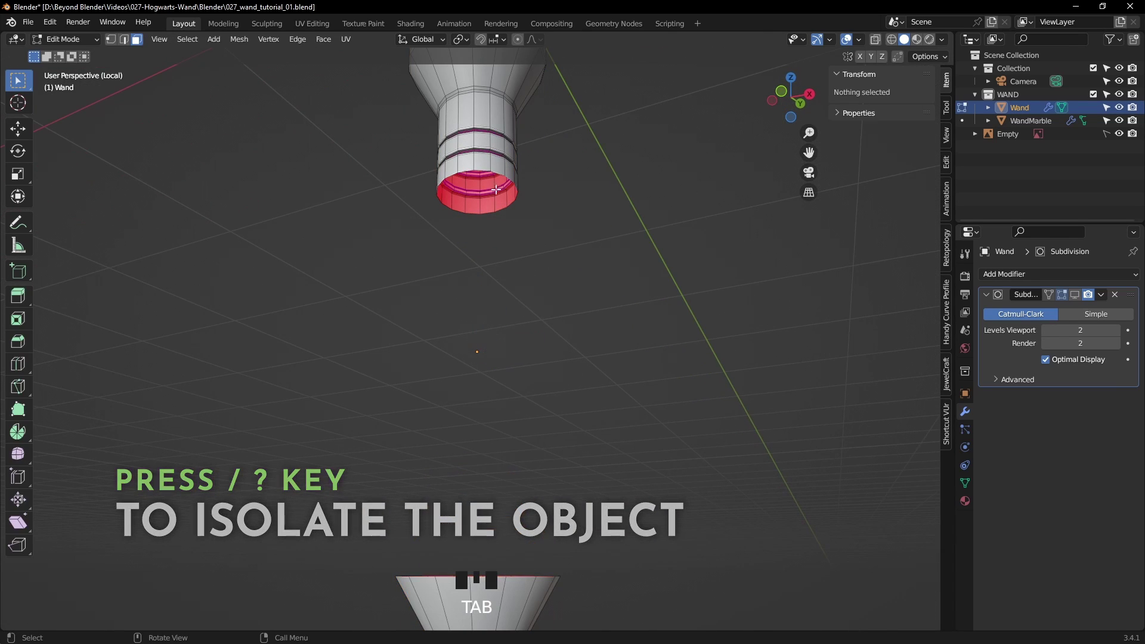
- Select the open edge loop at the neck's lower end in edge mode, fill it with a face and frame the cap
left_click(543, 215, "alt")
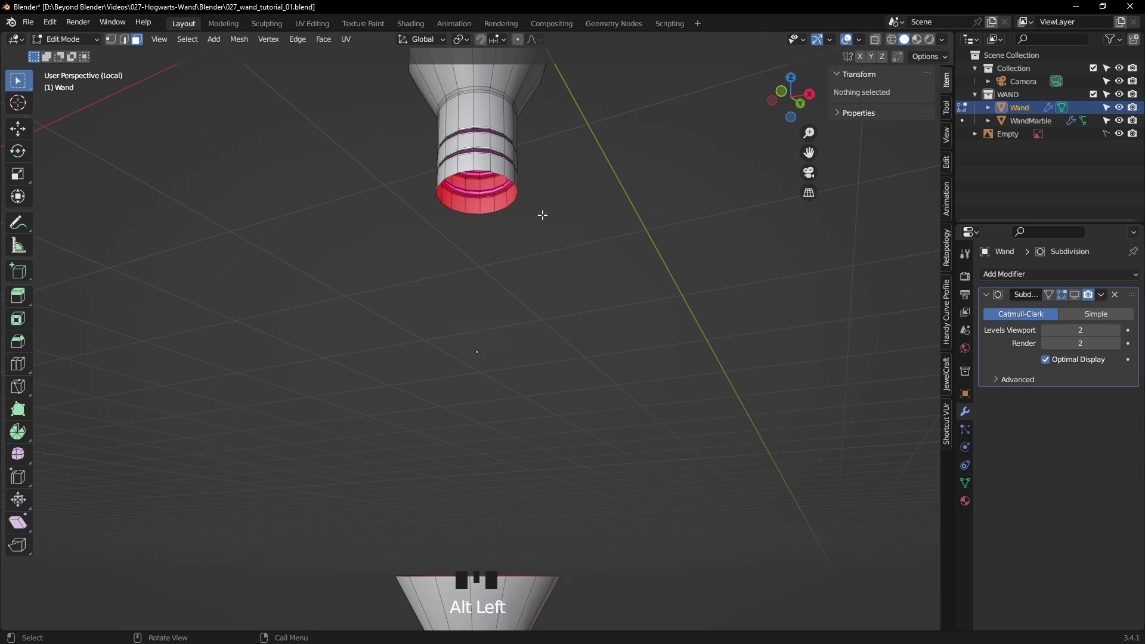
left_click(125, 40)
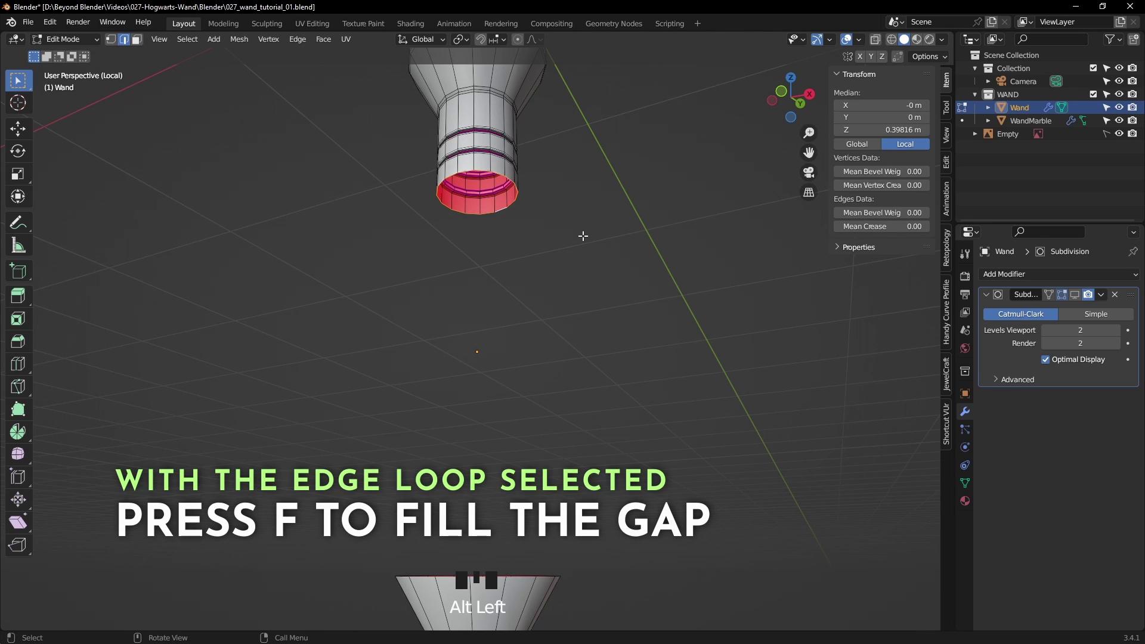
key("f")
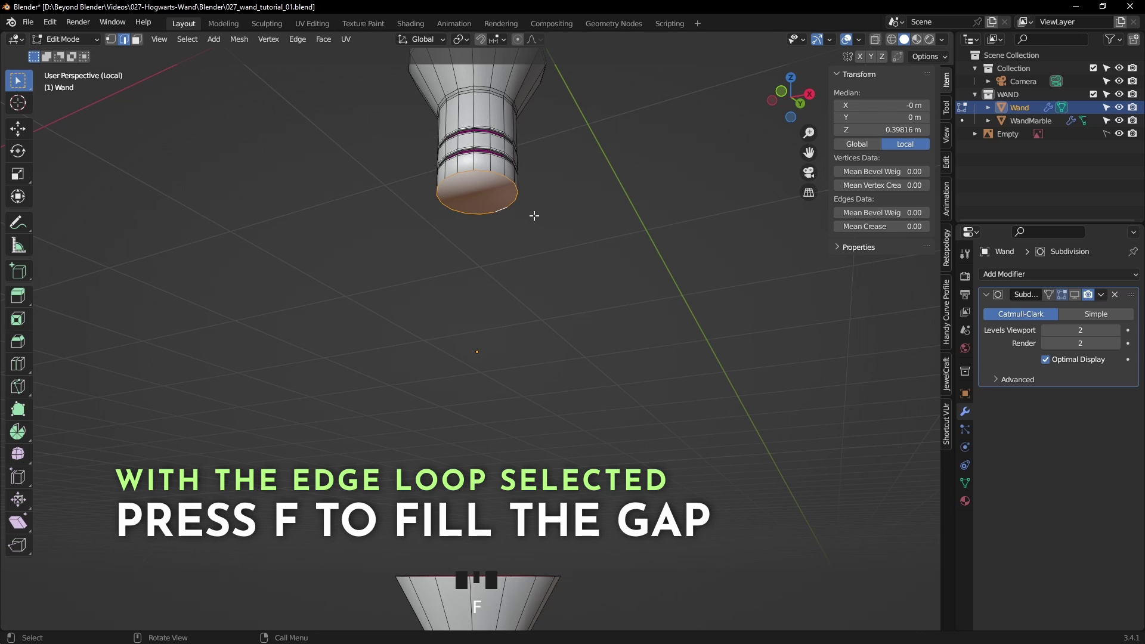
key("KP_Decimal")
middle_click_drag(646, 322, 657, 286)
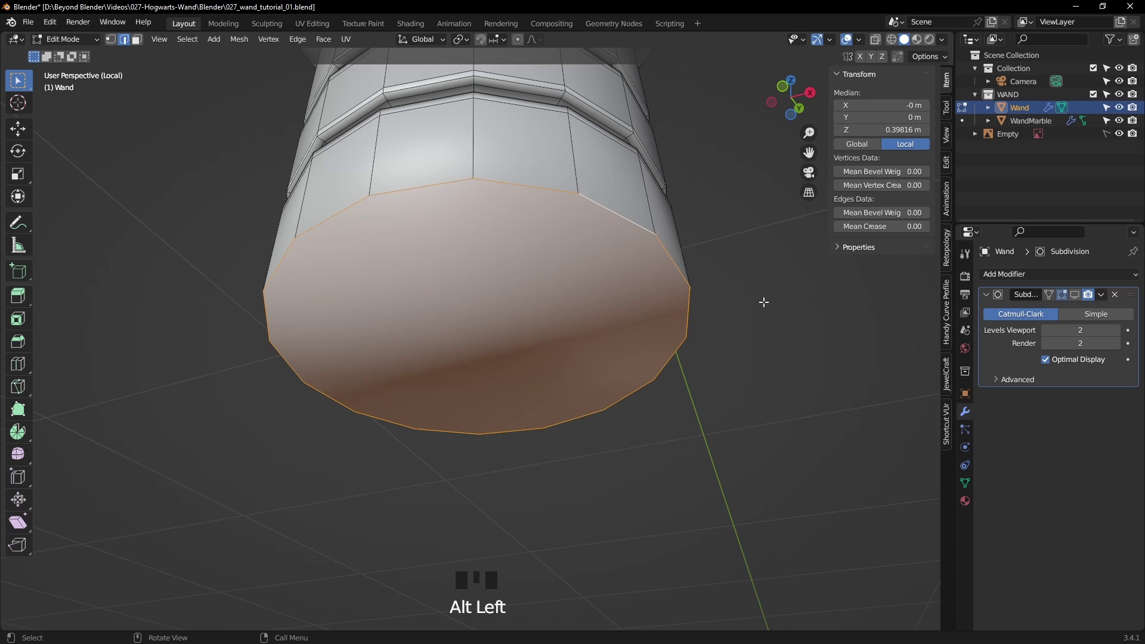
- Bevel the rim of the neck's end cap about 0.004 m with two segments and inset the cap face about 0.025 m
key("ctrl+b")
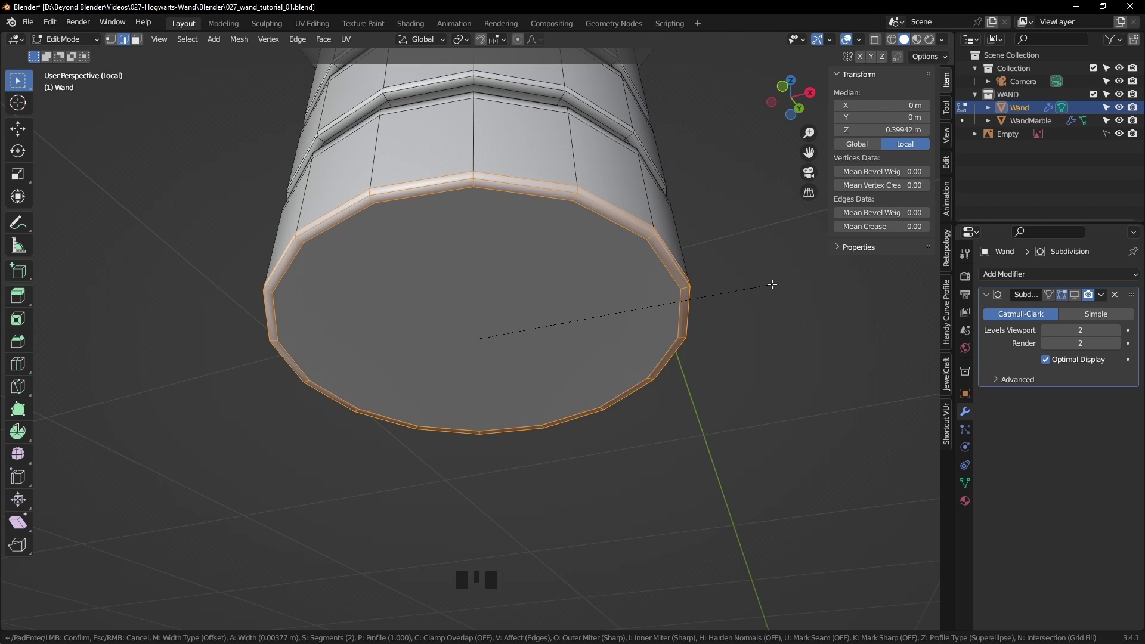
left_click(772, 284)
middle_click_drag(772, 284, 769, 337)
scroll(769, 338, "down", 4)
middle_click_drag(726, 468, 733, 324, "shift")
key("3")
left_click(503, 310)
key("i")
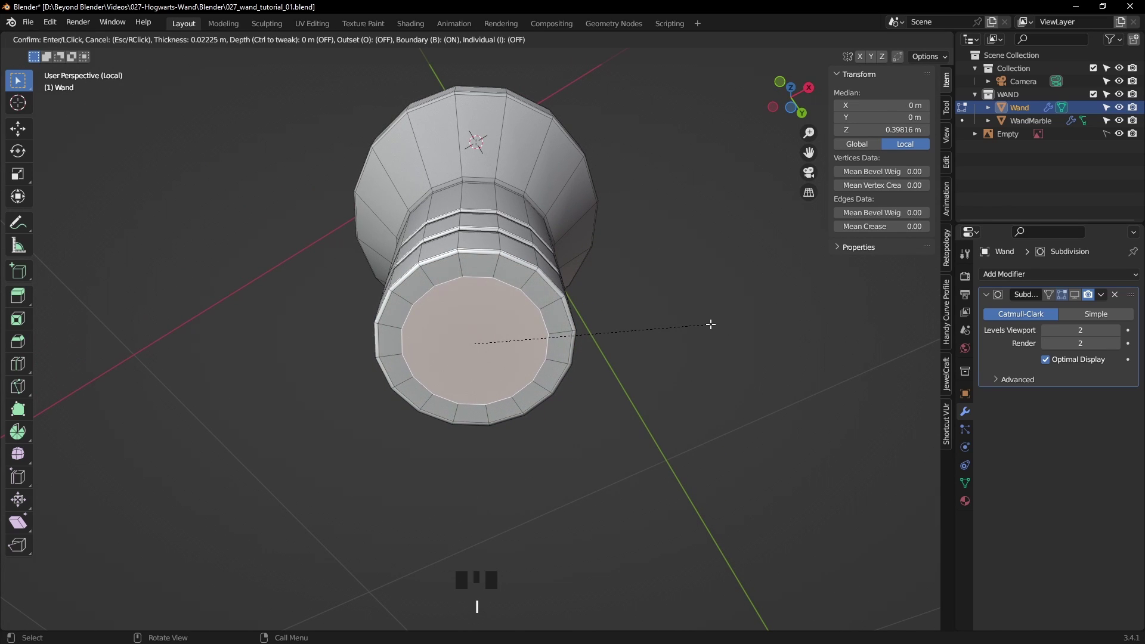
left_click(708, 324)
- Select the open edge loop at the top of the handle's lower section and fill it with a face
scroll(667, 382, "down", 2)
middle_click_drag(667, 381, 545, 357, "shift")
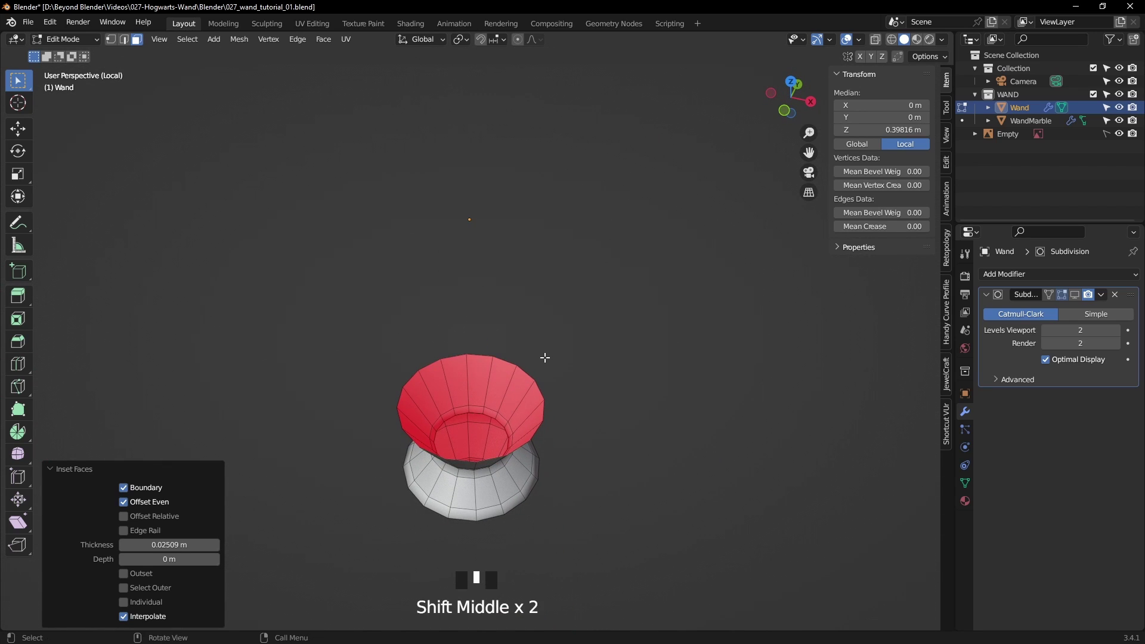
key("2")
left_click(506, 362, "alt")
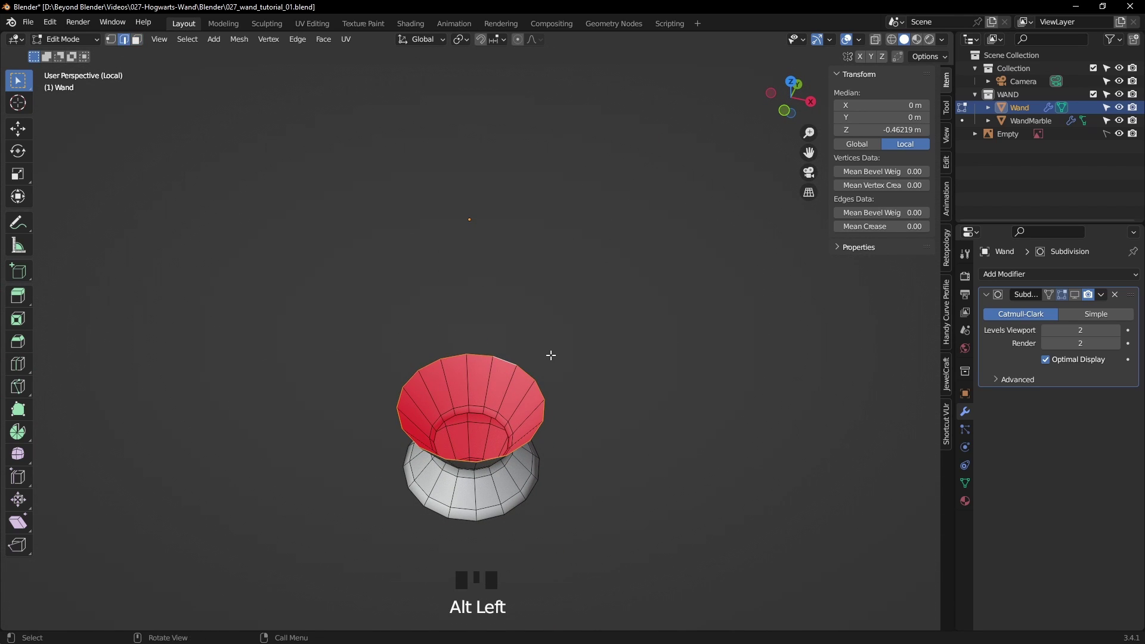
key("KP_Decimal")
middle_click_drag(553, 358, 585, 319)
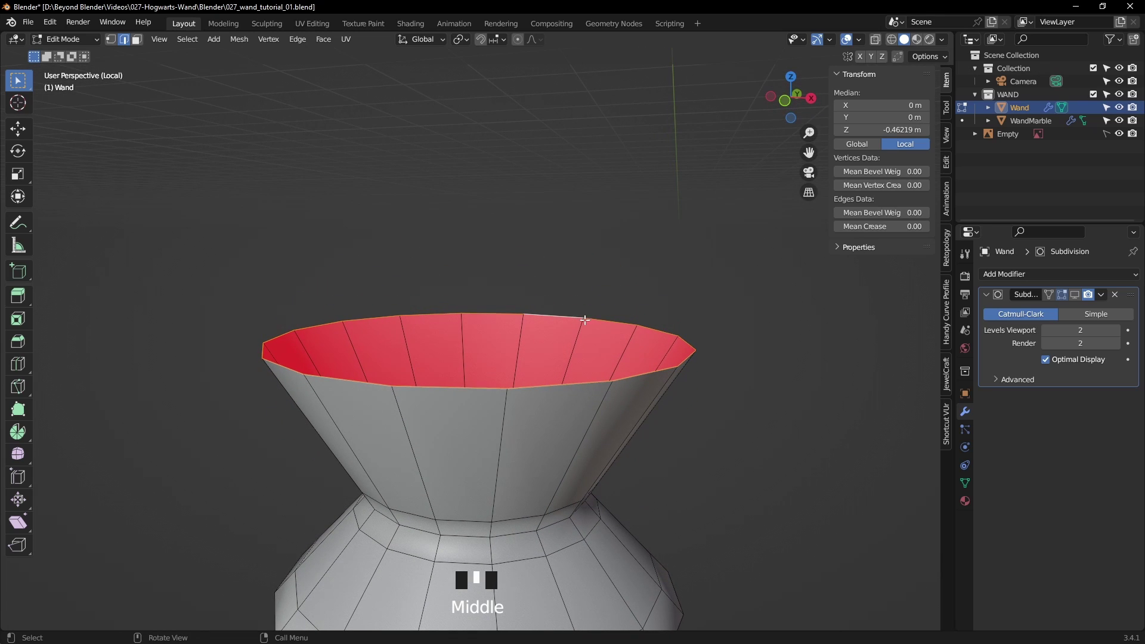
key("f")
middle_click_drag(660, 327, 672, 358)
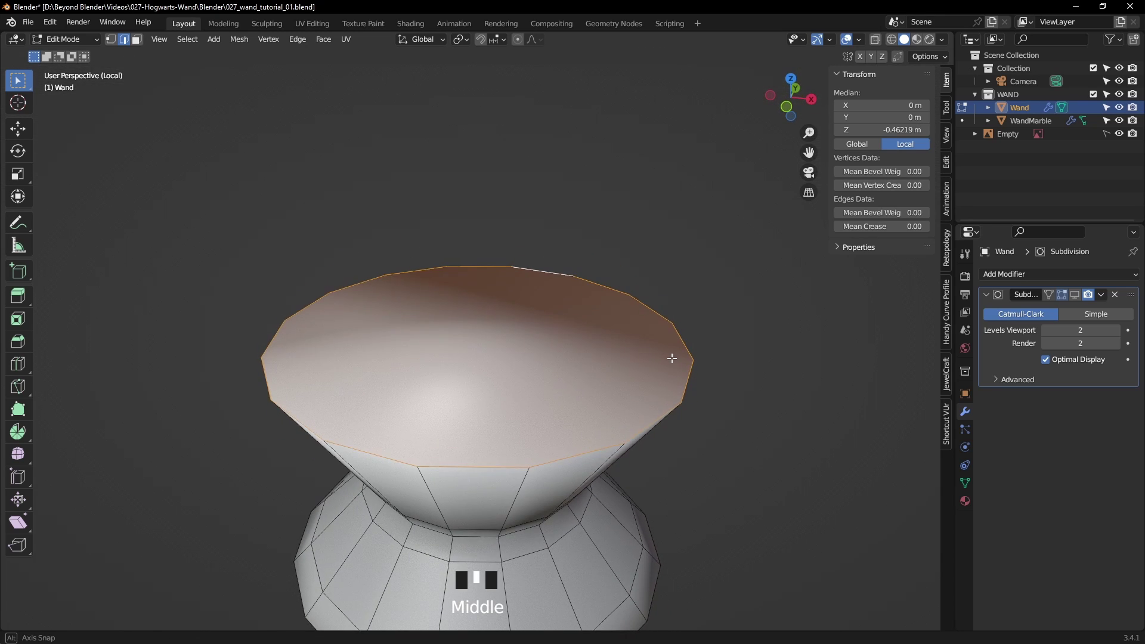
- Bevel the rim of the lower section's cap about 0.006 m with two segments and inset the cap face about 0.04 m
key("ctrl+b")
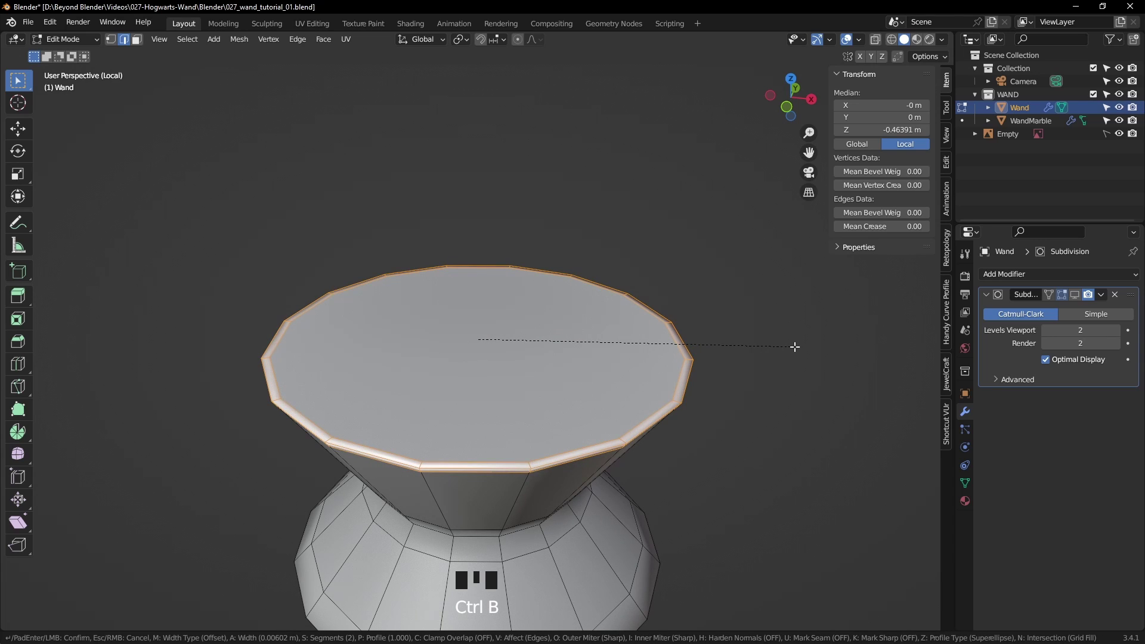
left_click(795, 346)
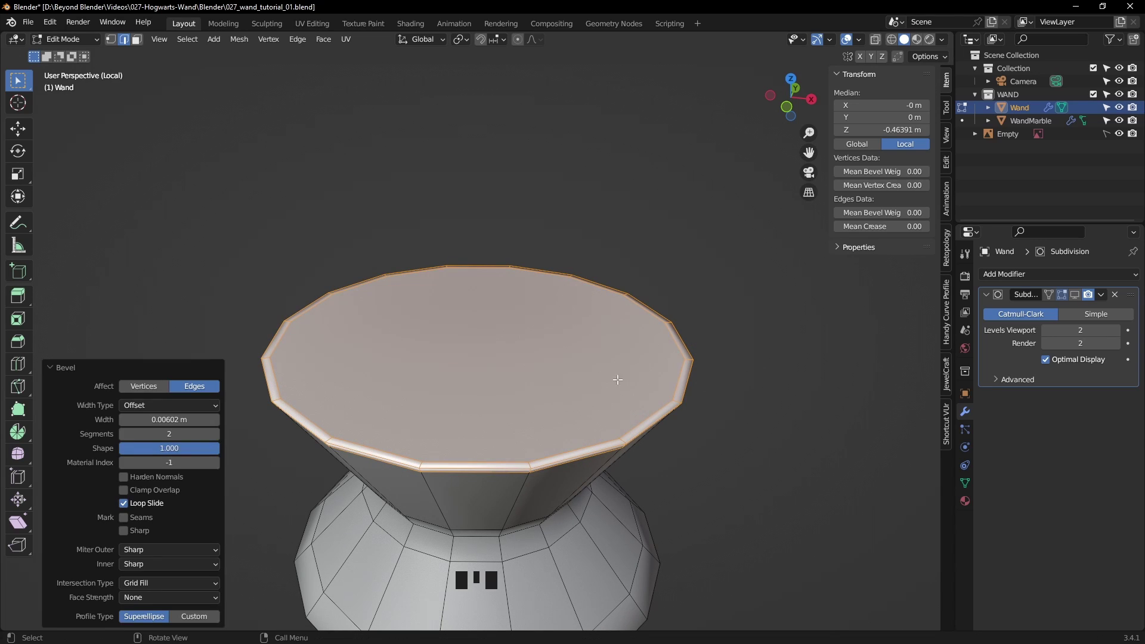
key("3")
left_click(524, 371)
middle_click_drag(802, 352, 812, 416)
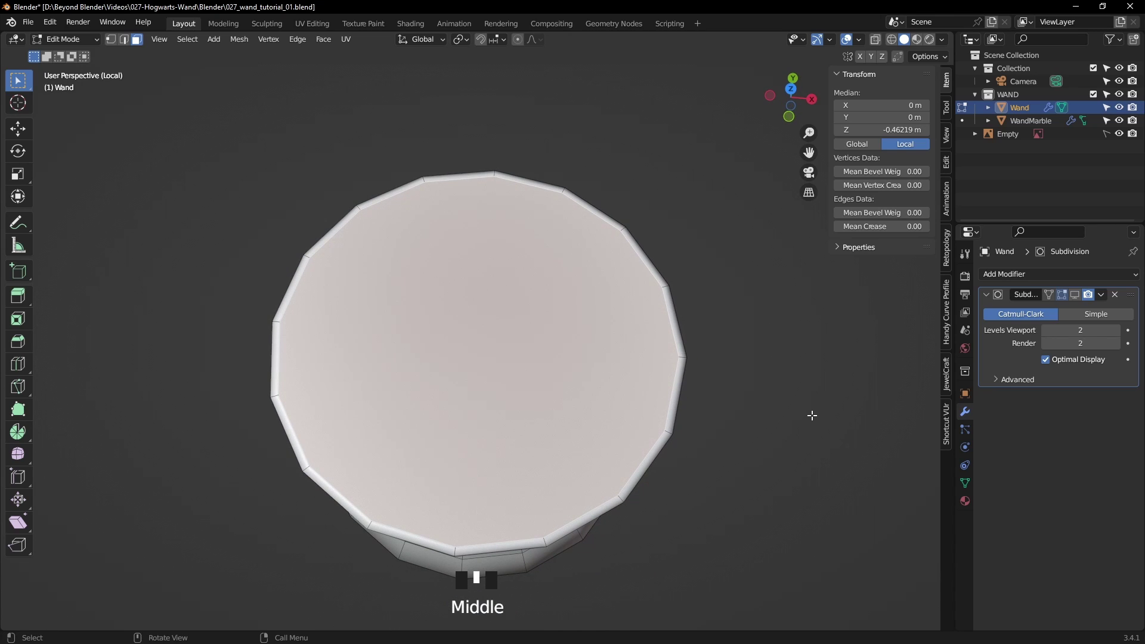
key("i")
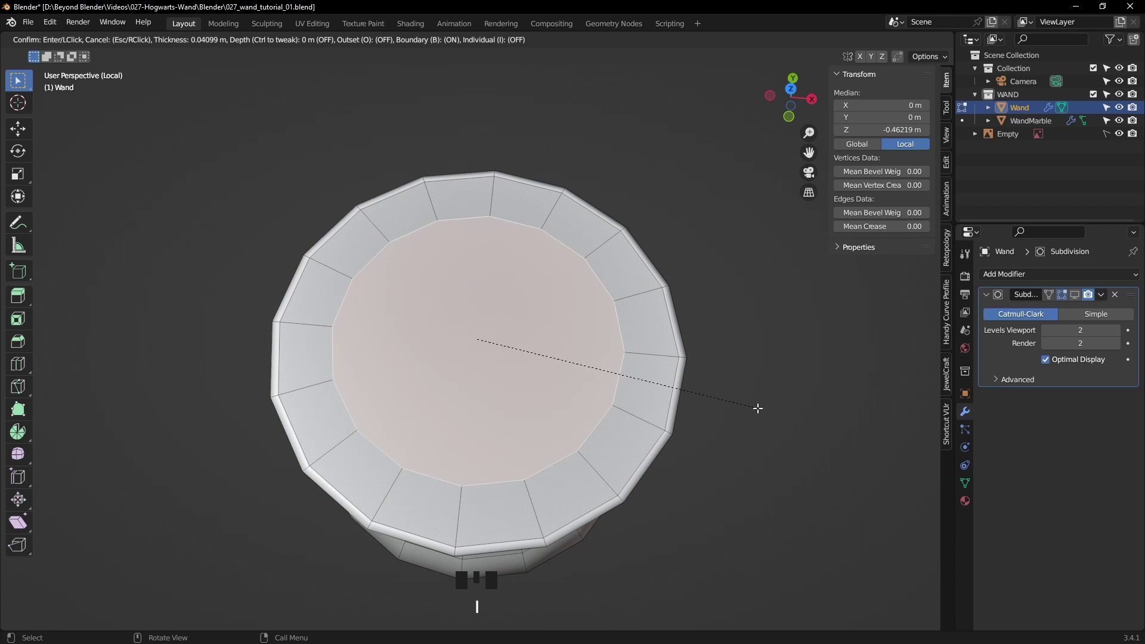
left_click(759, 409)
- Return to Object Mode and turn on the viewport display of the Wand's Subdivision modifier
key("Tab")
scroll(766, 408, "down", 3)
left_click(749, 434)
middle_click_drag(749, 435, 592, 357)
left_click(528, 382)
left_click(1076, 295)
left_click(706, 419)
middle_click_drag(706, 418, 616, 385)
- Leave local view to bring back the whole wand and save the file
scroll(537, 387, "down", 2)
key("slash")
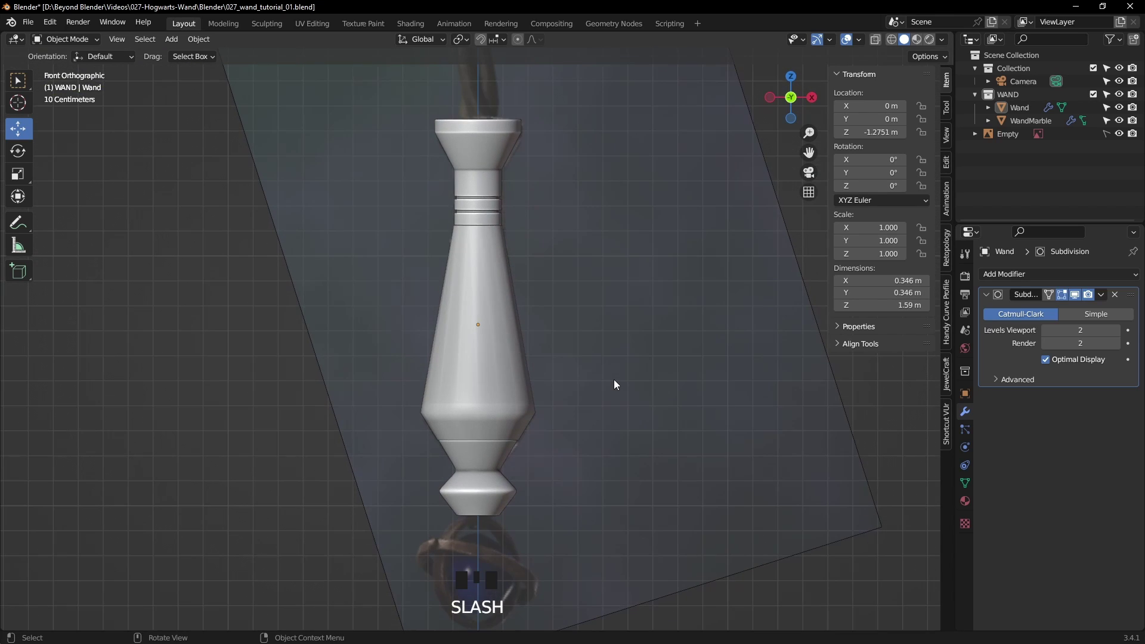
key("ctrl+s")
- Isolate the WandMarble object in local view and enter Edit Mode with its open upper end in view
left_click(1031, 120)
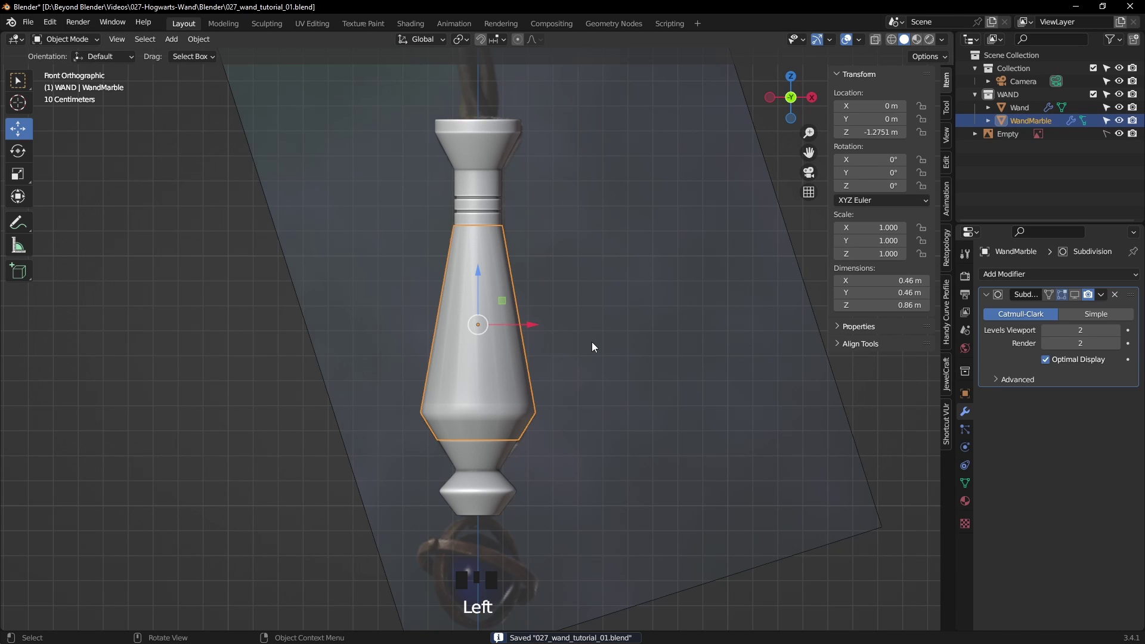
key("slash")
middle_click_drag(591, 341, 620, 364)
middle_click_drag(620, 364, 607, 319, "shift")
key("Tab")
- Fill the open edge loop at WandMarble's upper end with a face and bevel its rim
left_click(627, 299, "alt")
key("f")
middle_click_drag(538, 238, 557, 271)
key("ctrl+b")
left_click(672, 287)
- Select WandMarble's upper cap face in face mode and inset it
left_click(558, 271)
key("3")
scroll(644, 388, "up", 2)
key("i")
left_click(658, 404)
- Fill the open edge loop at WandMarble's lower end and bevel its rim about 0.006 m with two segments
middle_click_drag(658, 403, 656, 346)
key("2")
left_click(613, 391, "alt")
key("f")
key("ctrl+b")
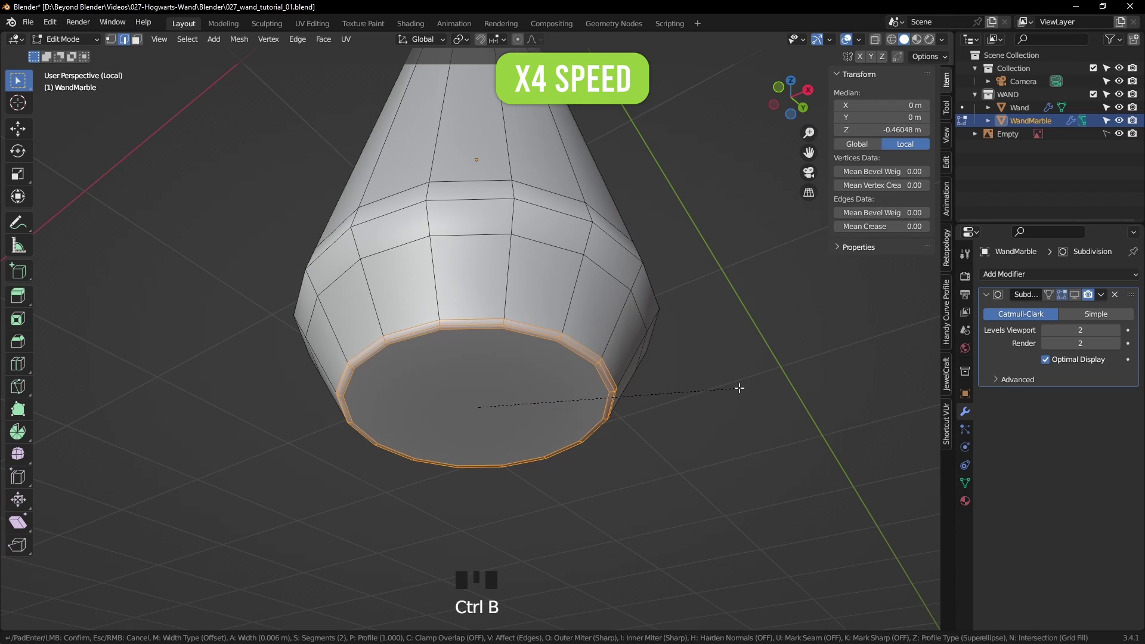
left_click(743, 388)
- Inset the cap face at WandMarble's lower end
middle_click_drag(744, 388, 749, 340)
key("i")
left_click(738, 349)
- Return to Object Mode, turn on the viewport display of WandMarble's Subdivision modifier and leave local view
key("Tab")
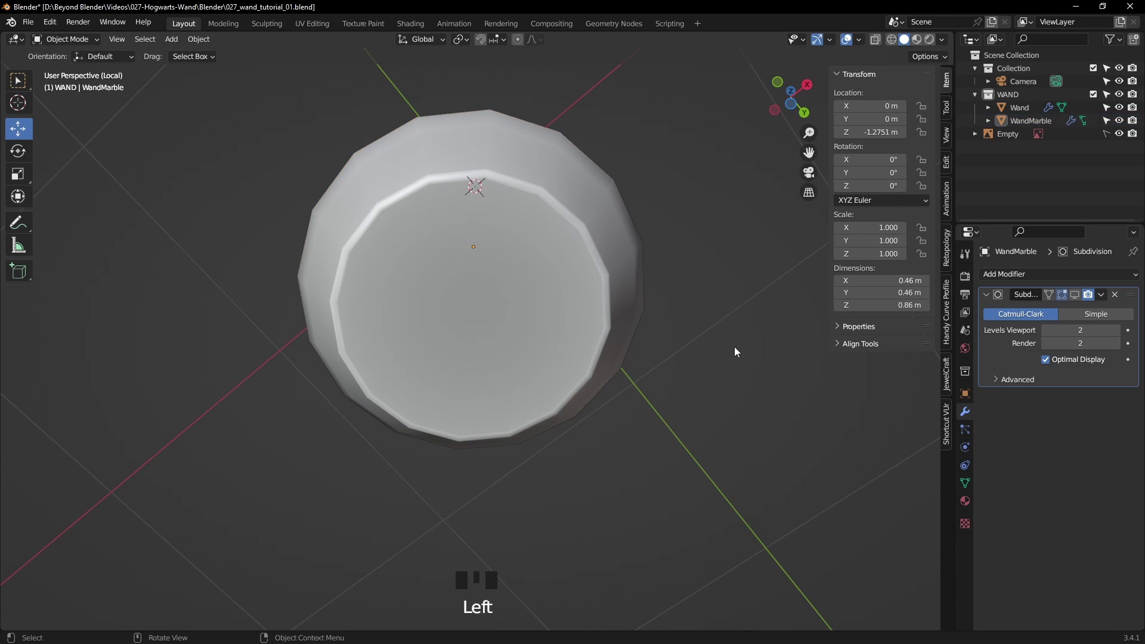
left_click(1075, 294)
scroll(643, 361, "down", 3)
middle_click_drag(643, 360, 571, 404)
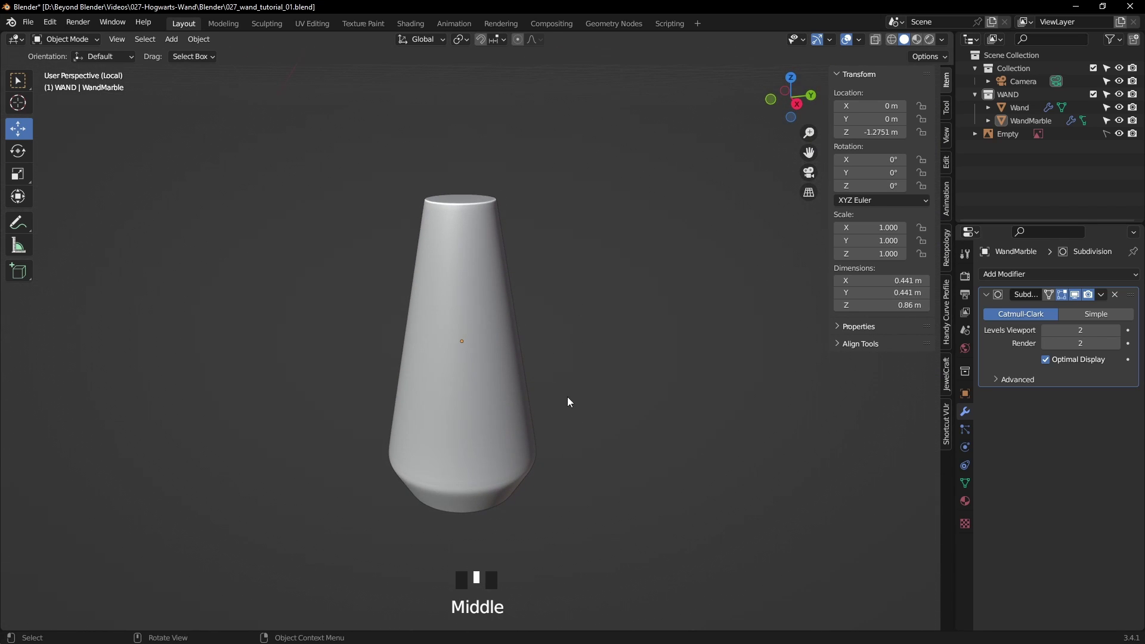
key("KP_Divide")
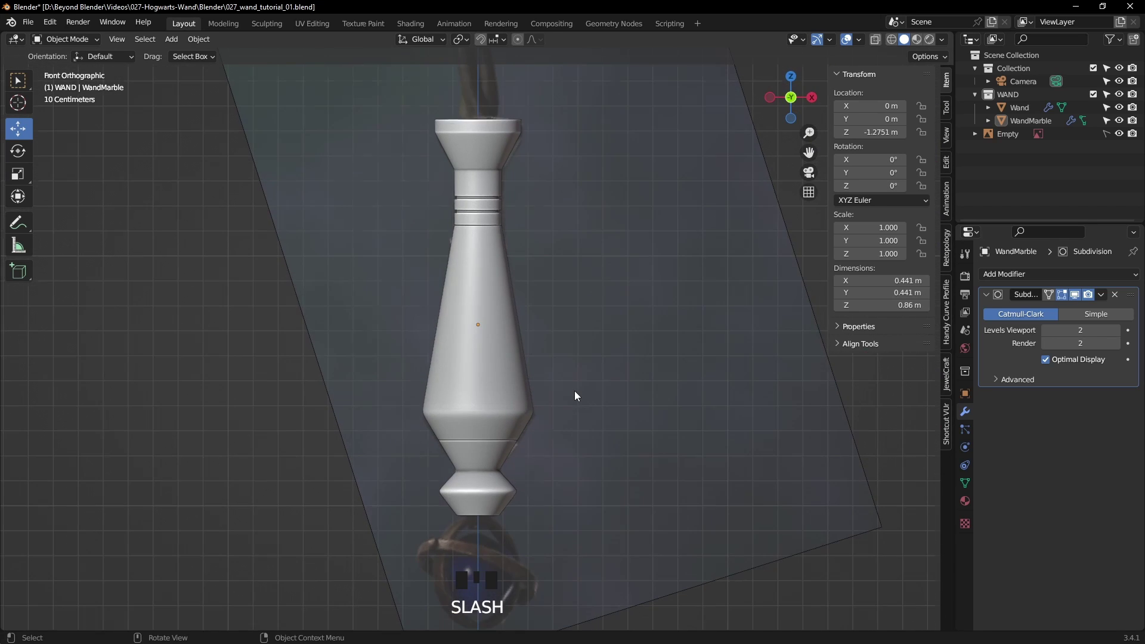
left_click(481, 372)
key("g")
right_click(508, 395)
- Deselect all objects and save the file
mouse_move(670, 339)
middle_mouse_down("shift")
mouse_move(672, 306)
mouse_move(665, 324)
middle_mouse_up("shift")
left_click(653, 338)
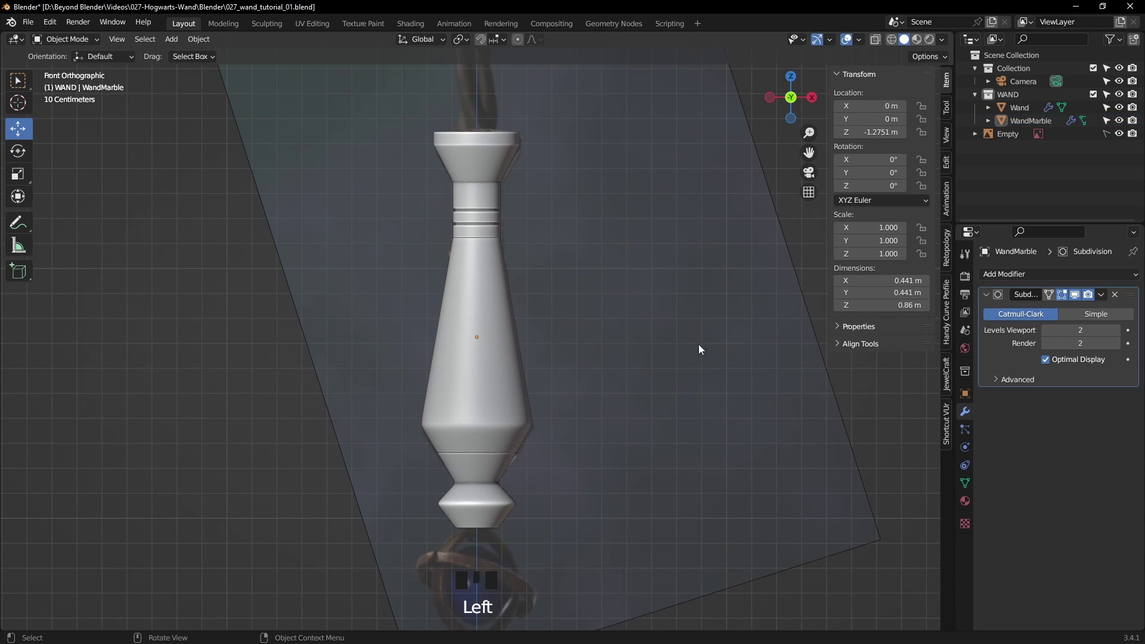
key("ctrl+s")
middle_click_drag(799, 442, 497, 352, "shift")
scroll(496, 351, "up", 7)
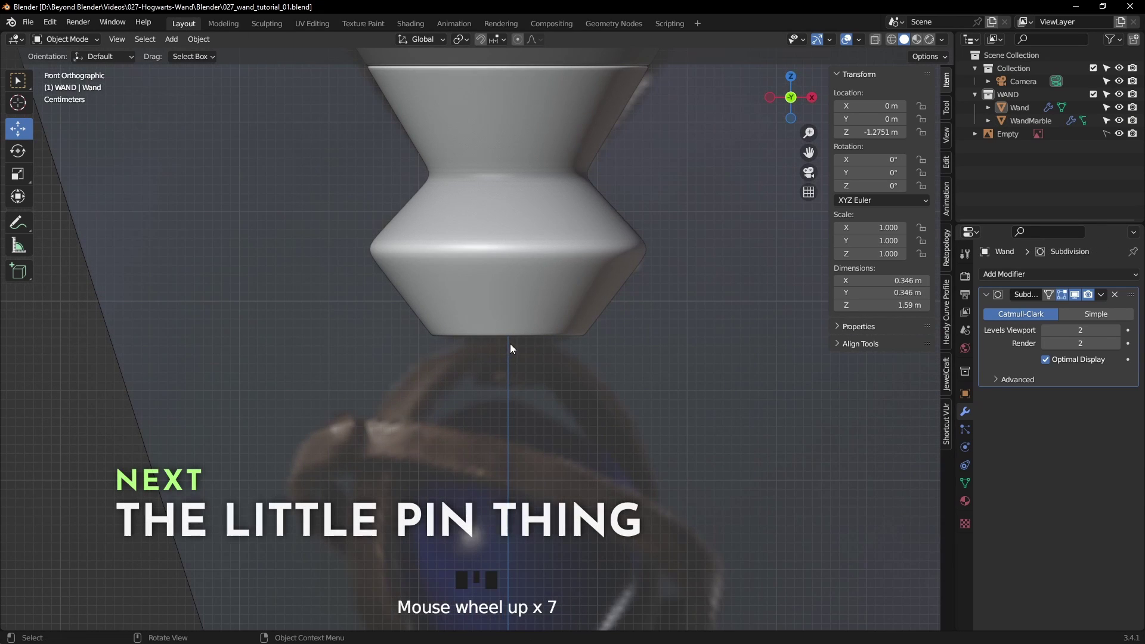
scroll(520, 382, "down", 5)
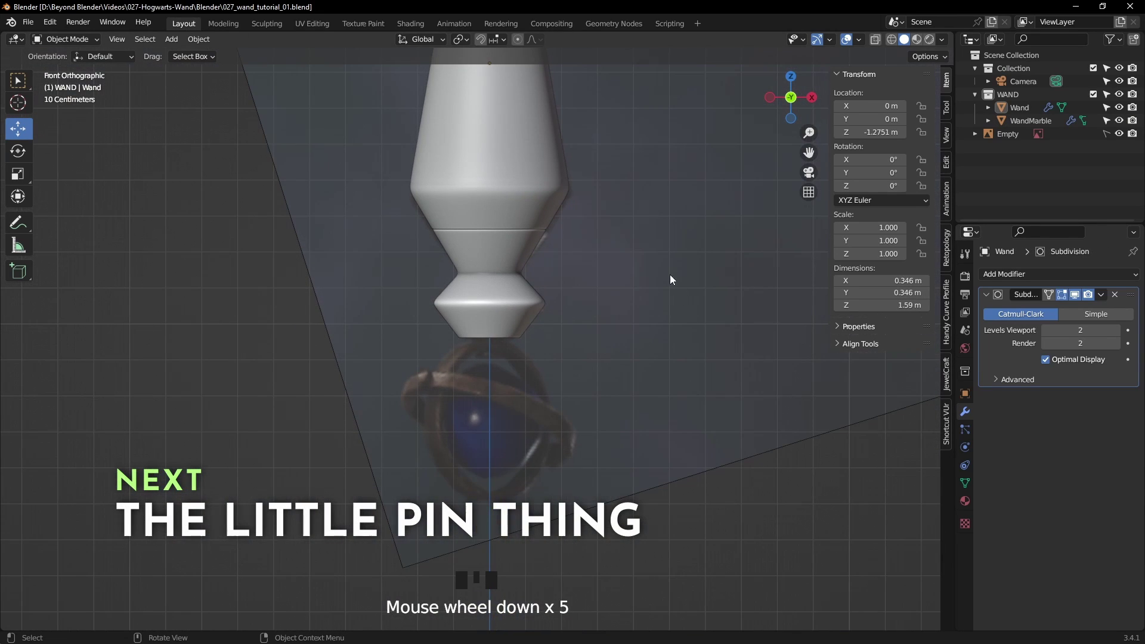
middle_click_drag(763, 279, 734, 379, "shift")
left_click(496, 386)
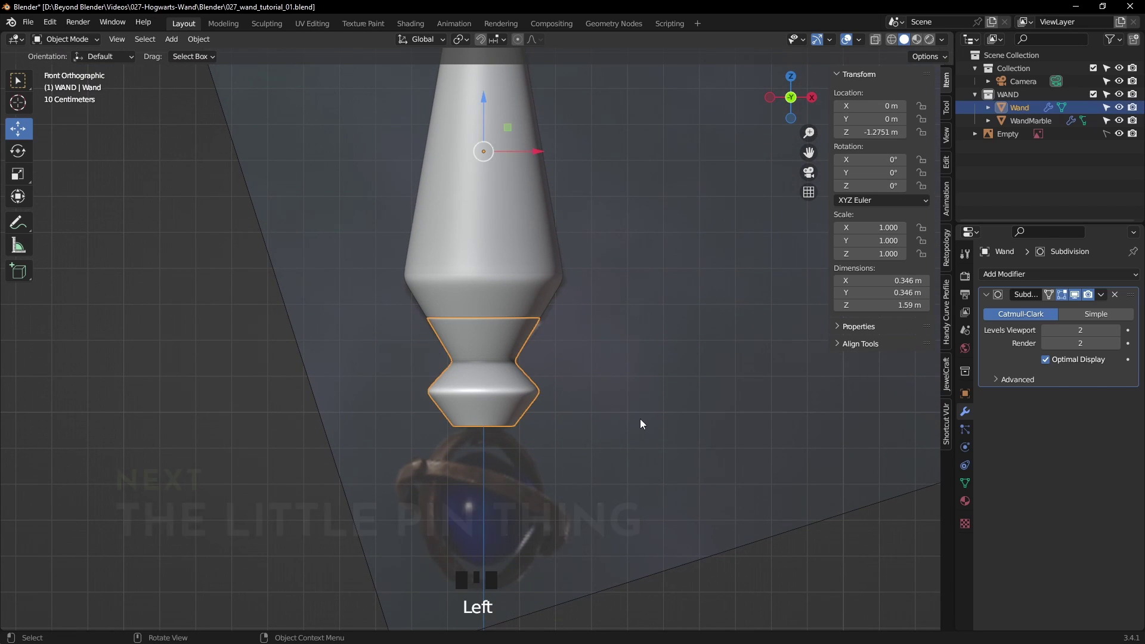
key("g")
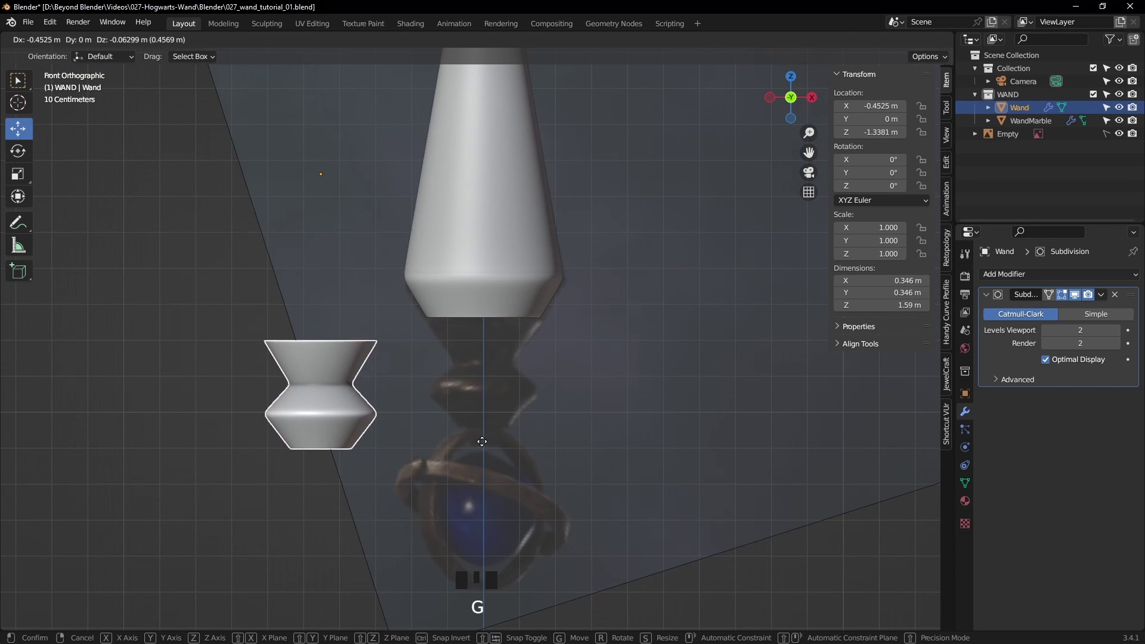
right_click(560, 436)
scroll(564, 439, "up", 3)
middle_click_drag(602, 447, 612, 387, "shift")
left_click(606, 409)
scroll(606, 415, "down", 4)
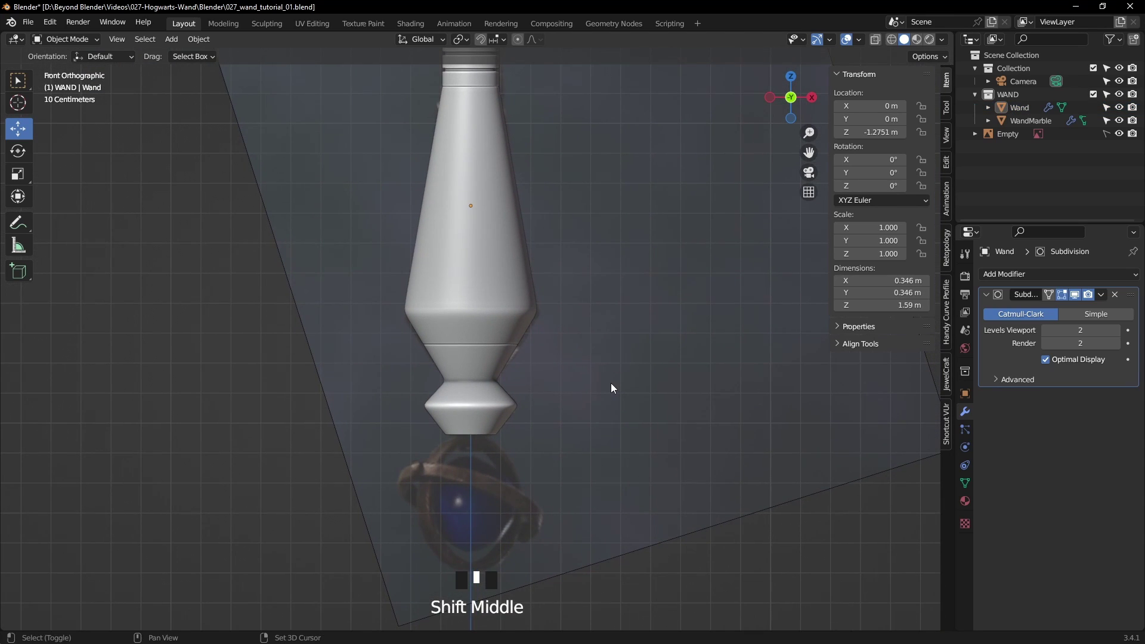
- Add a mesh cylinder with 8 vertices and set its Z location to -2.09 m
key("shift+a")
mouse_move(612, 387)
mouse_move(607, 366)
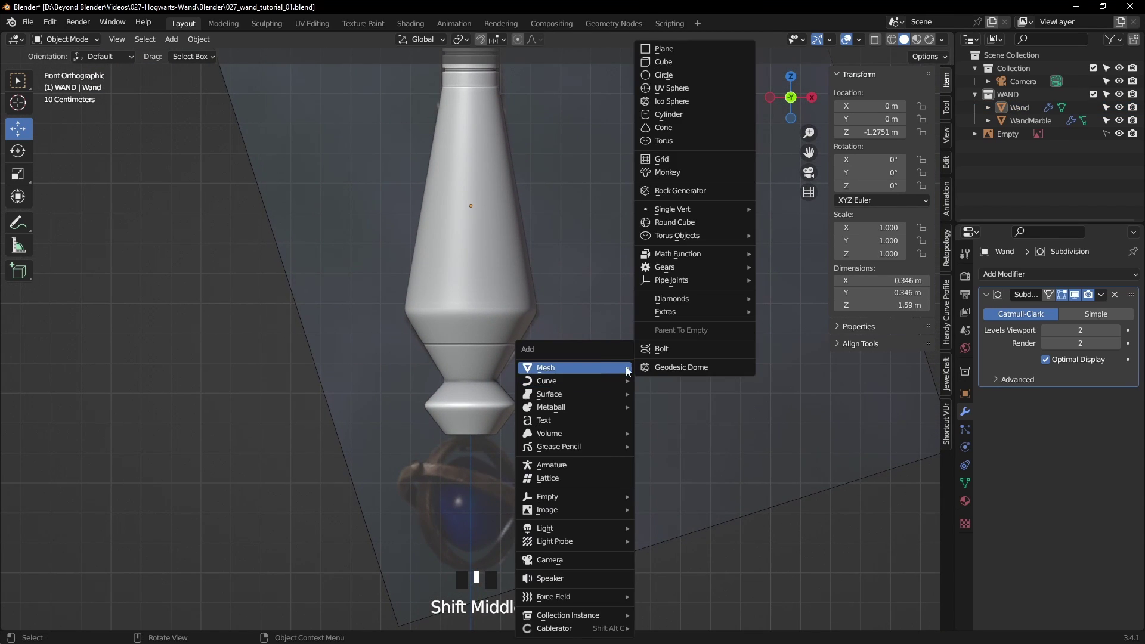
left_click(647, 117)
scroll(376, 382, "down", 7)
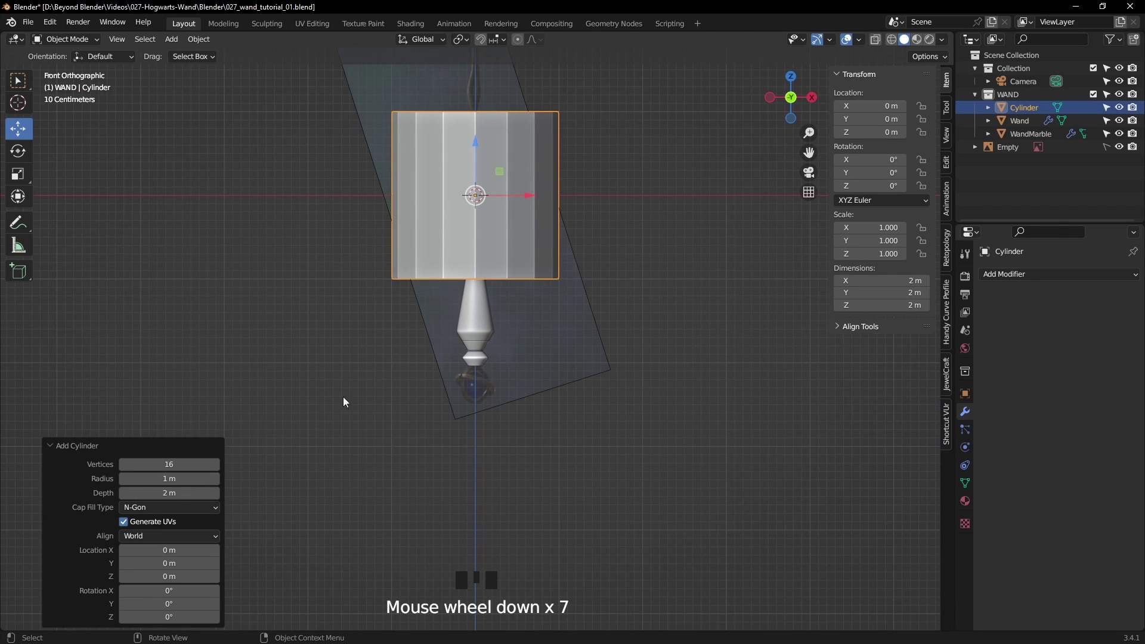
left_click(182, 464)
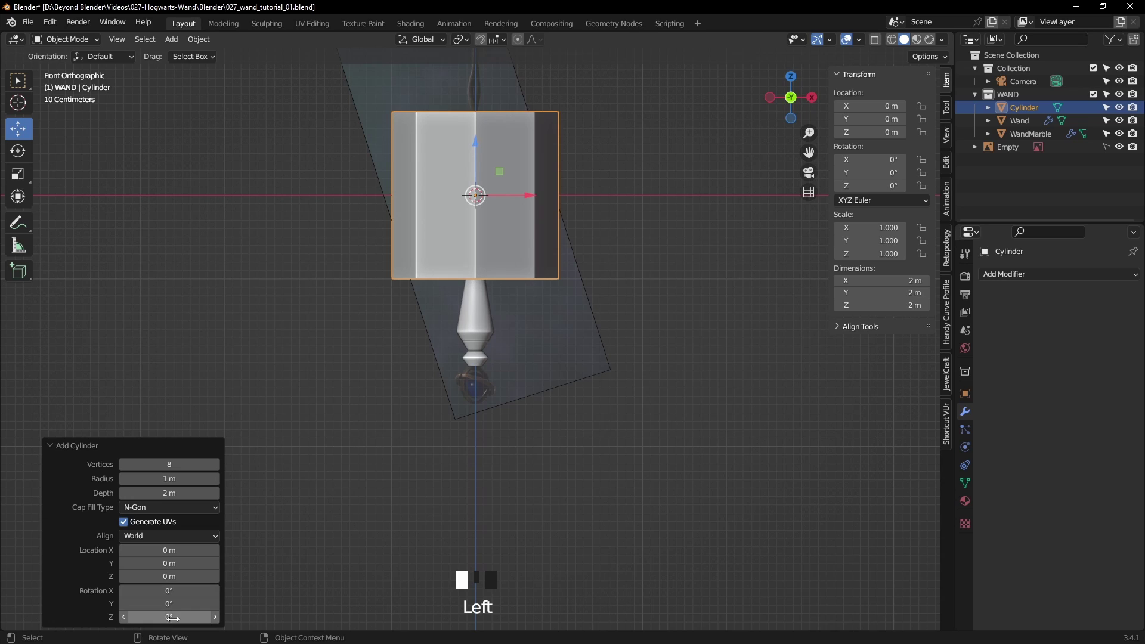
left_click_drag(172, 576, 182, 580)
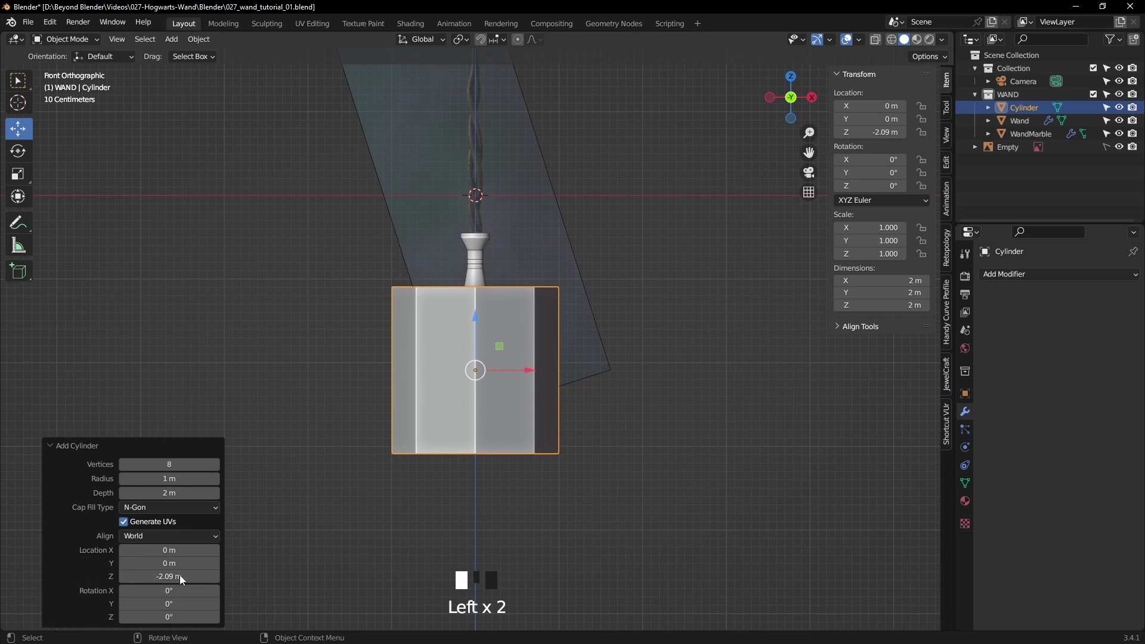
- Switch to wireframe shading and fine-tune the cylinder's Z location to -2.083 m, just below the handle's end
left_click(893, 43)
scroll(480, 386, "up", 10)
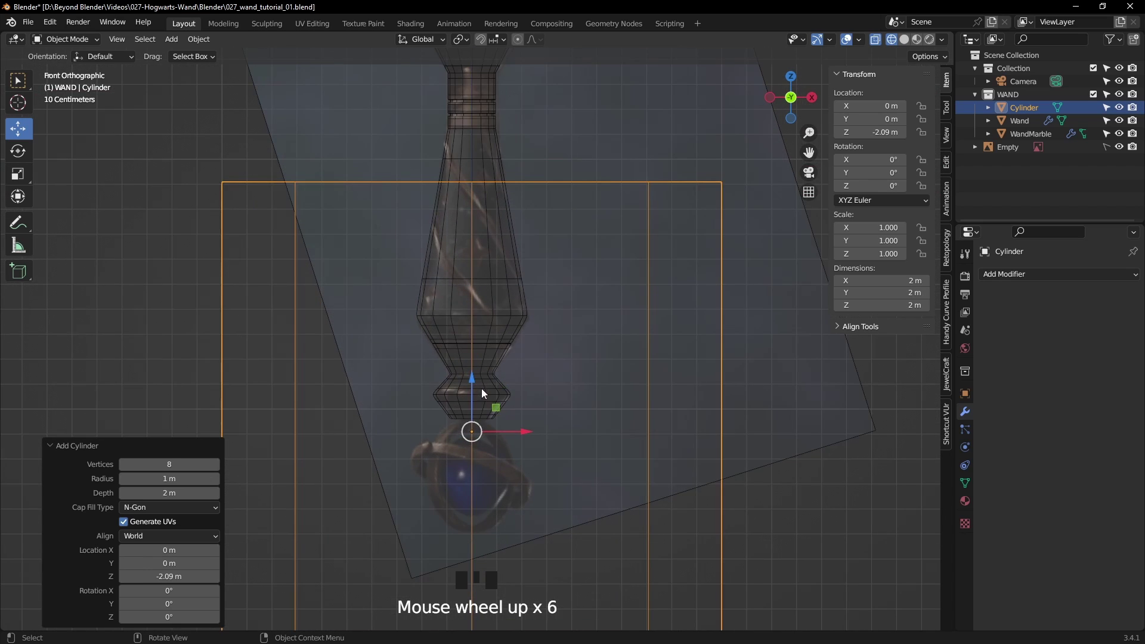
middle_click_drag(477, 429, 549, 333, "shift")
scroll(548, 329, "up", 4)
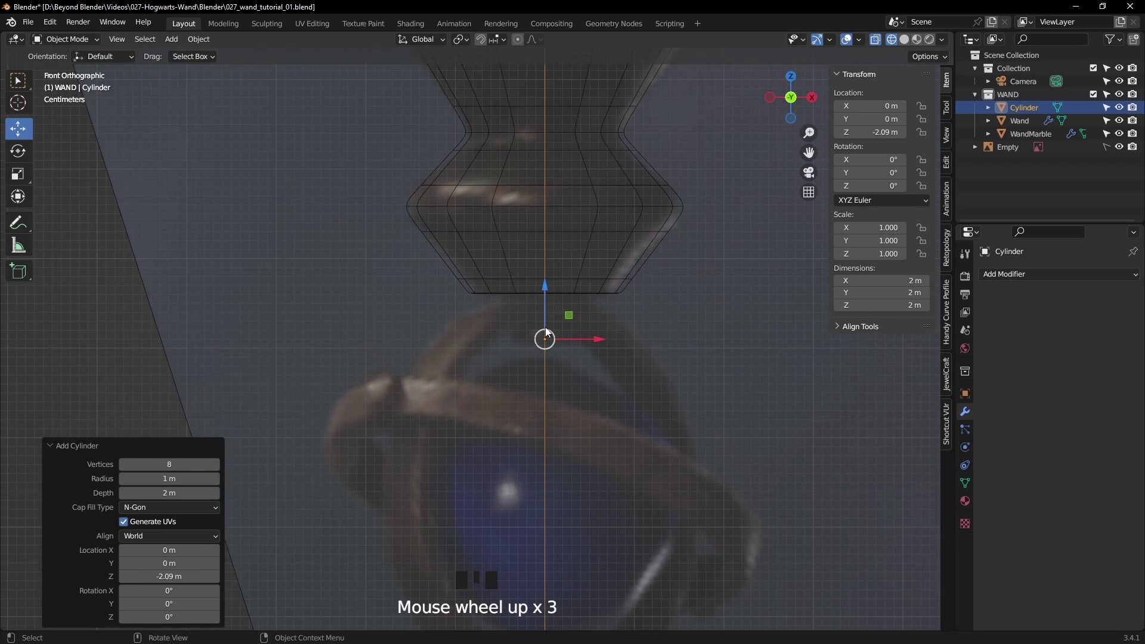
middle_click_drag(607, 368, 502, 371, "shift")
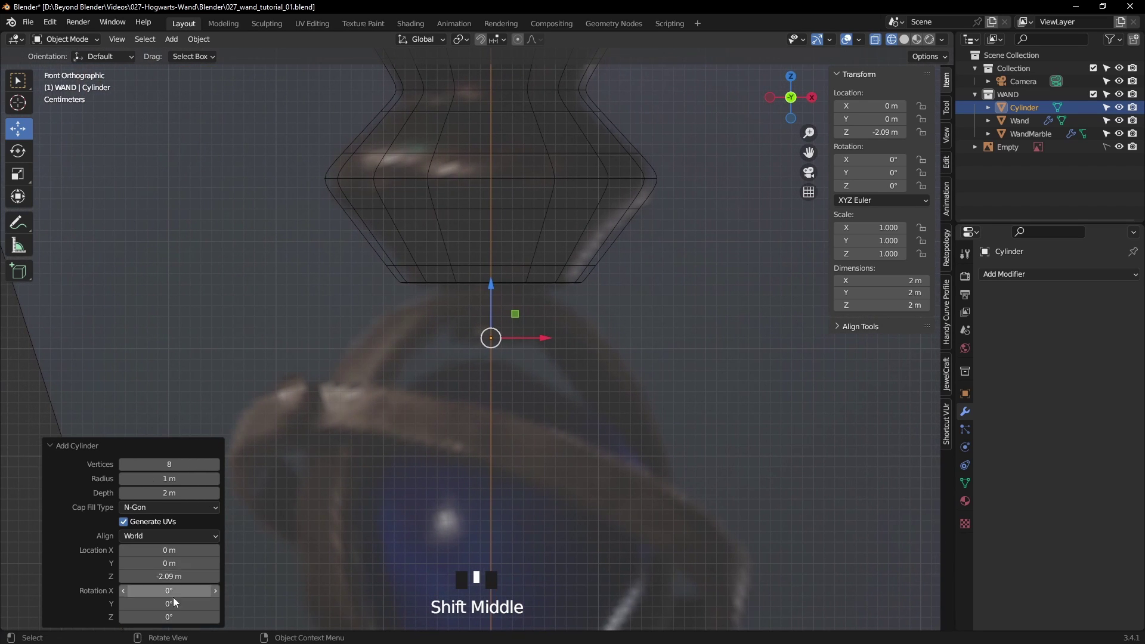
left_click_drag(170, 576, 184, 577)
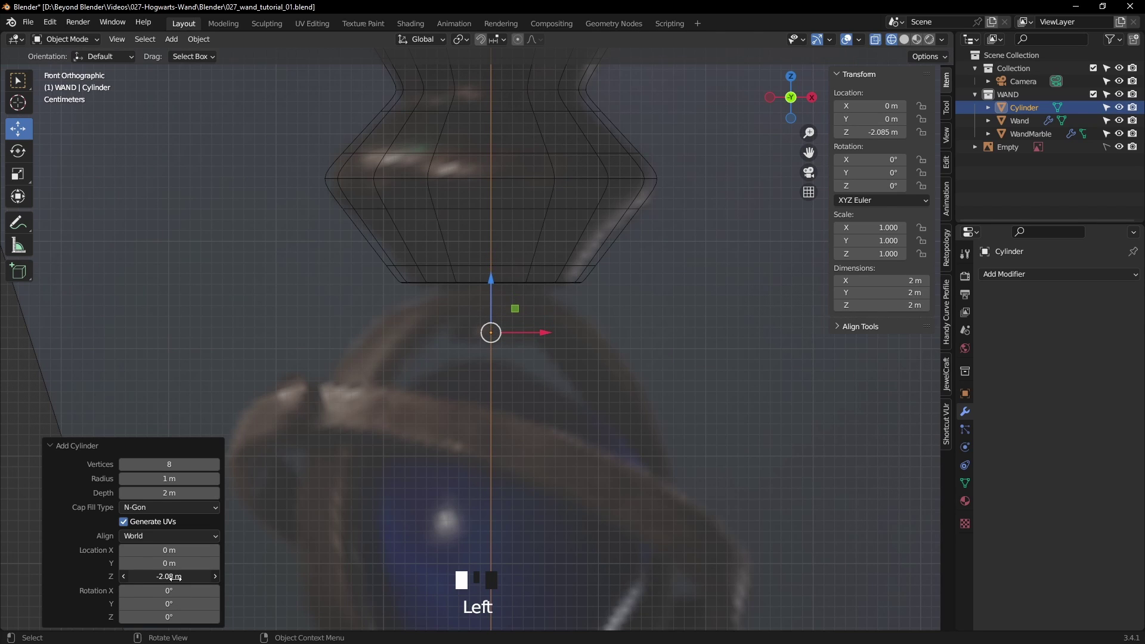
- Reduce the cylinder to 0.07 m in diameter and 0.017 m in depth, and isolate it in local view with solid shading
left_click_drag(169, 479, 63, 506)
left_click_drag(169, 493, 203, 494, "shift")
mouse_move(572, 358)
middle_mouse_down()
mouse_move(586, 414)
mouse_move(541, 427)
middle_mouse_up()
key("z")
middle_click_drag(667, 425, 649, 400)
scroll(622, 389, "up", 2)
key("slash")
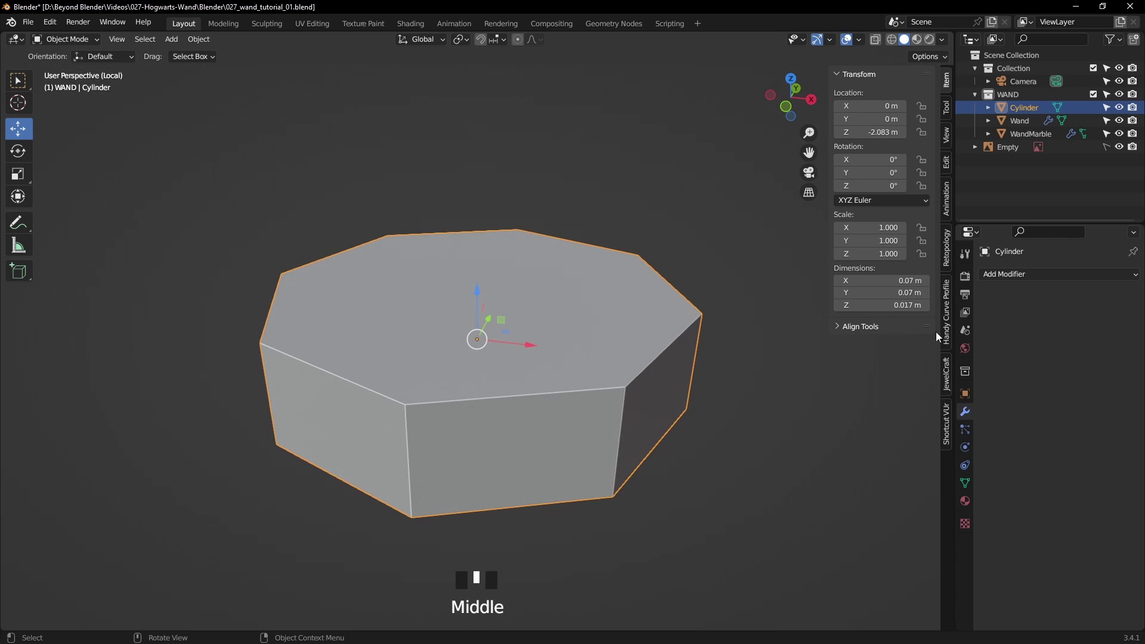
- Add a Subdivision Surface modifier with viewport level 2 to the cylinder and shade it smooth
left_click(1007, 274)
left_click(887, 510)
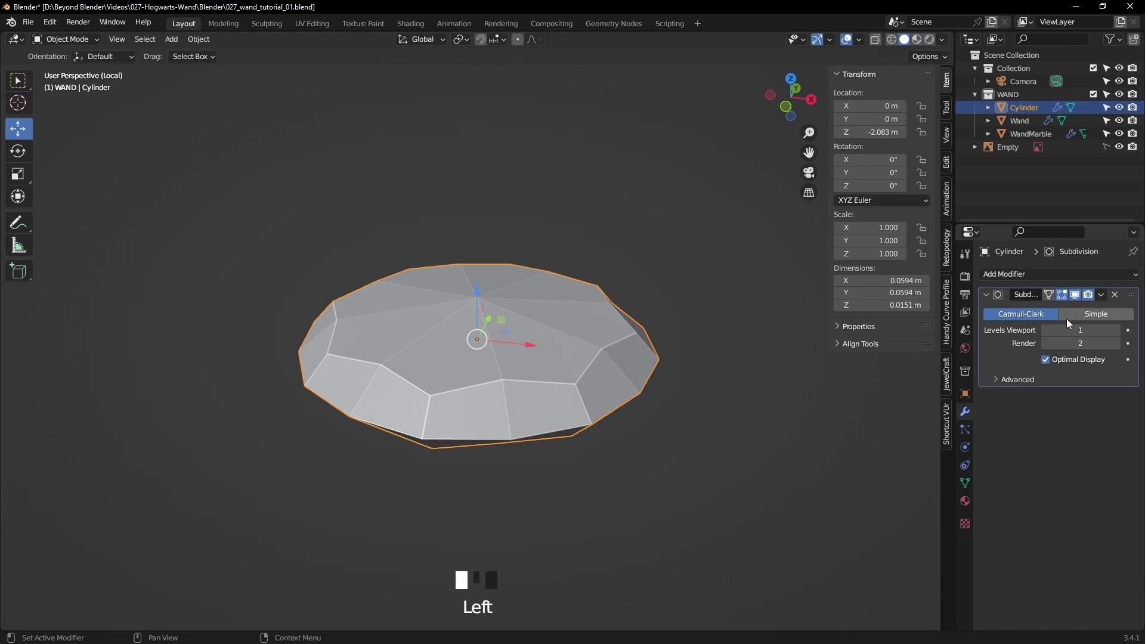
left_click_drag(1067, 330, 1086, 329)
right_click(581, 371)
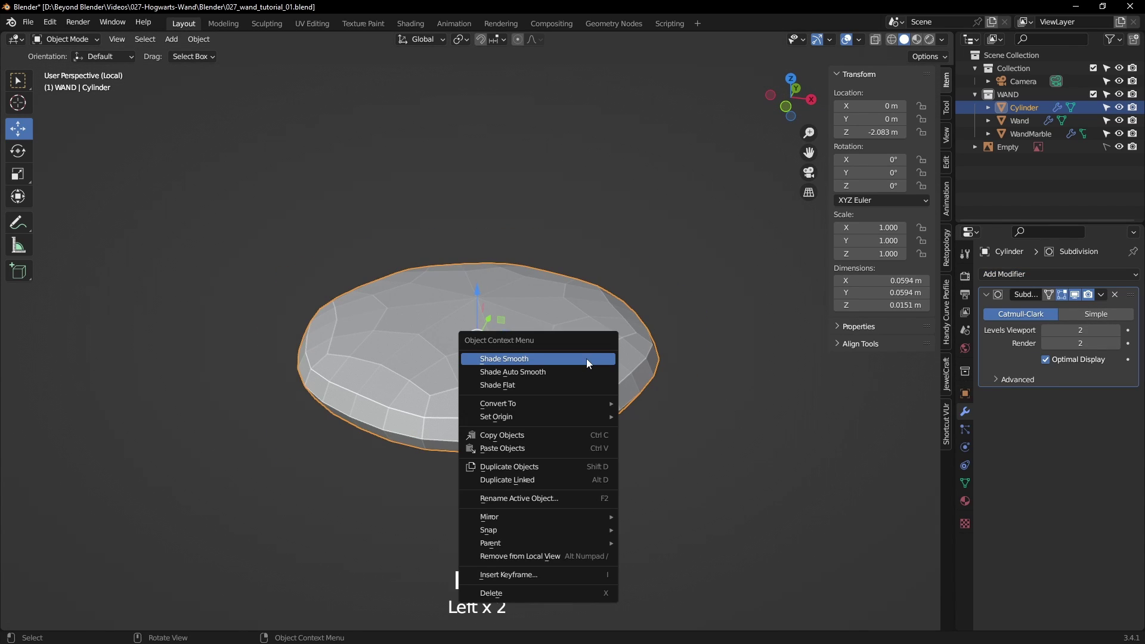
left_click(587, 359)
- Bevel the cylinder's upper and lower rim edge loops with 2 segments and a width of about 0.0035 m
key("Tab")
key("2")
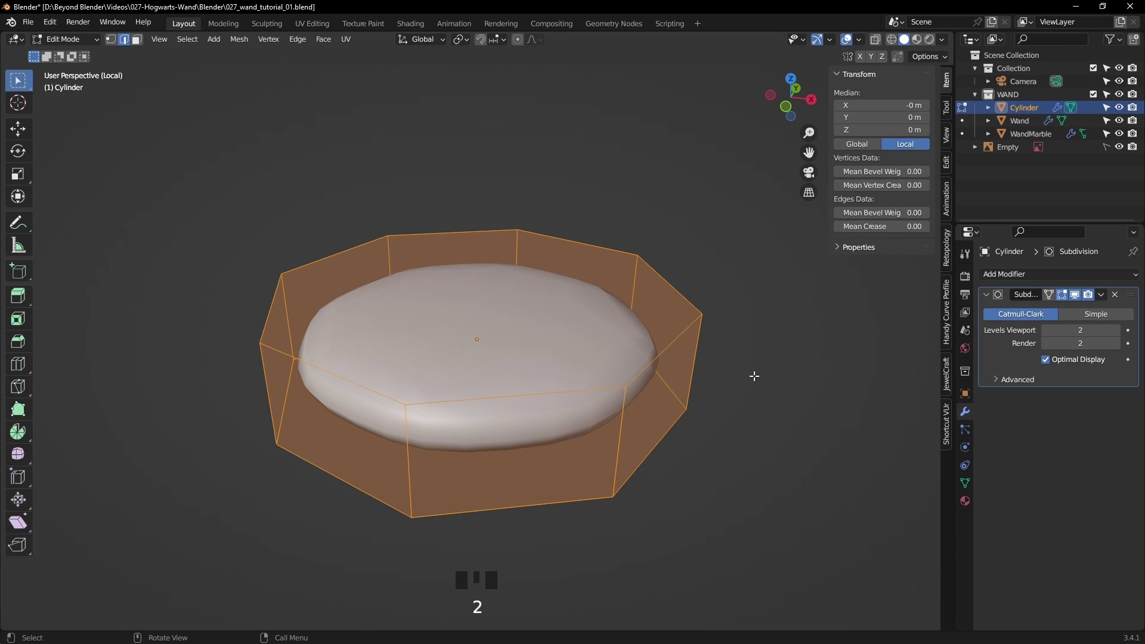
left_click(649, 366, "alt")
left_click(656, 450, "alt+shift")
middle_click_drag(718, 442, 722, 418)
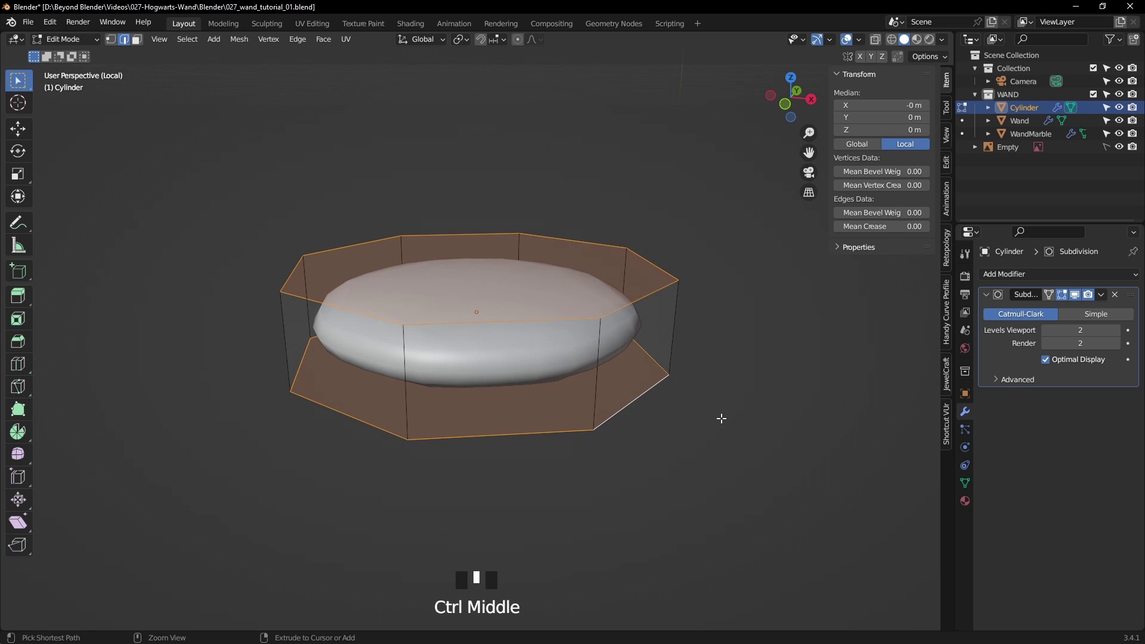
key("ctrl+b")
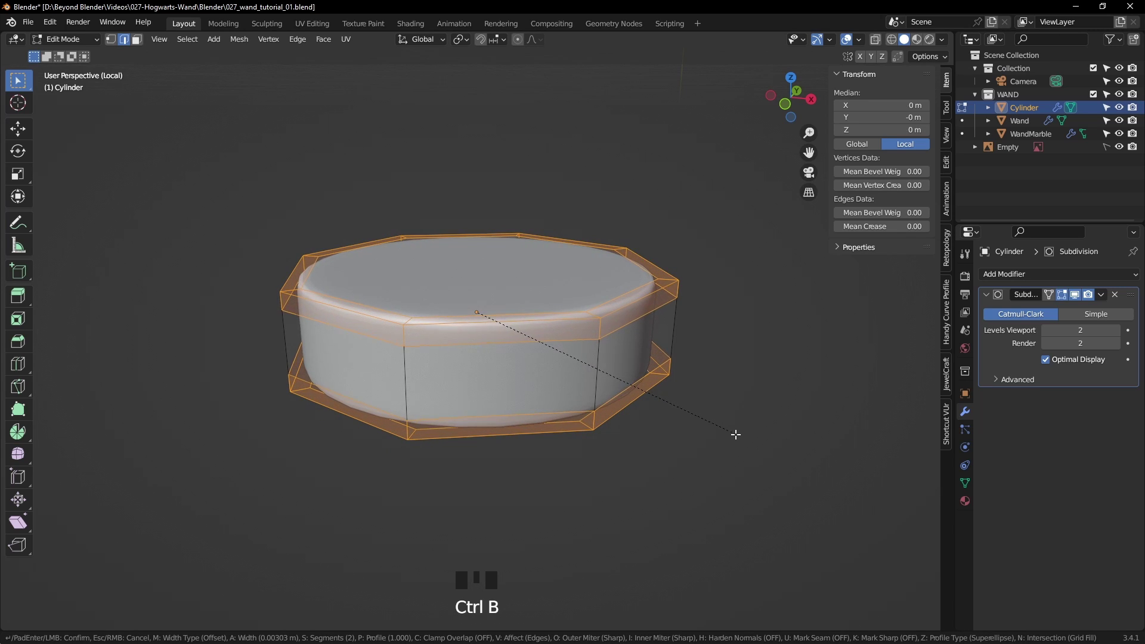
left_click(737, 436)
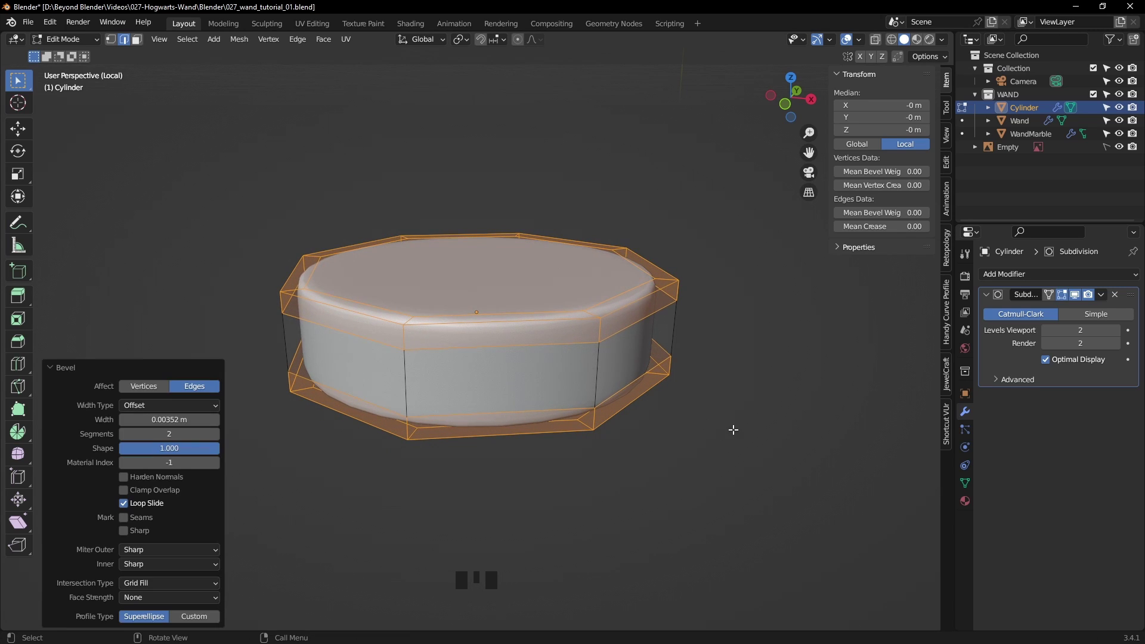
- Inset the cylinder's top and bottom faces by about 0.013 m
key("3")
left_click(680, 409)
middle_click_drag(680, 410, 654, 297)
left_click(626, 310, "shift")
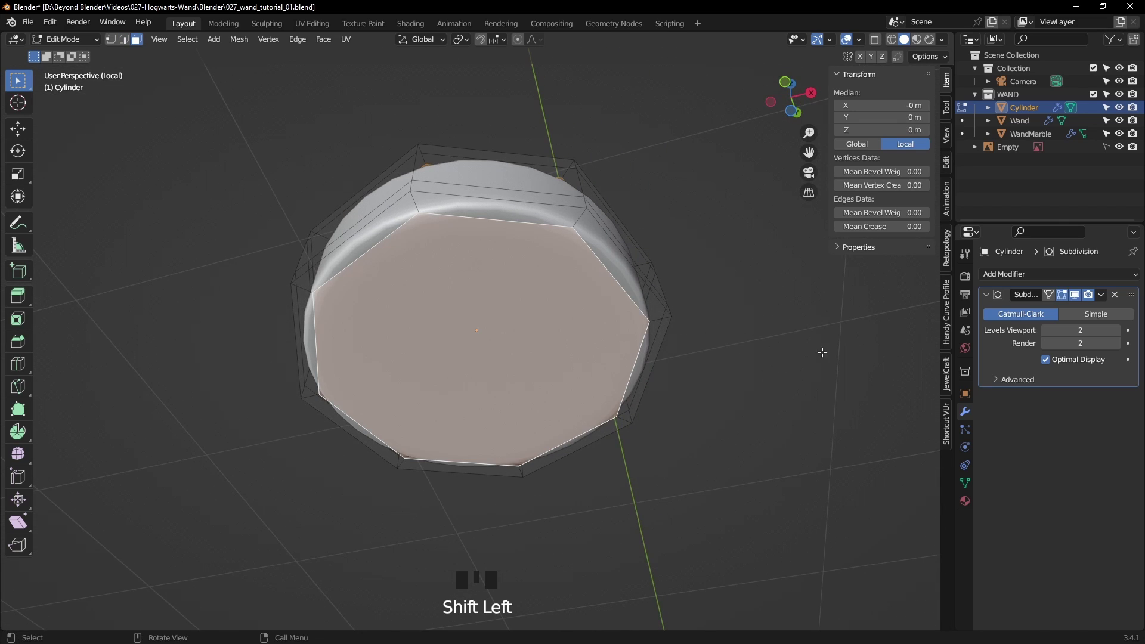
key("i")
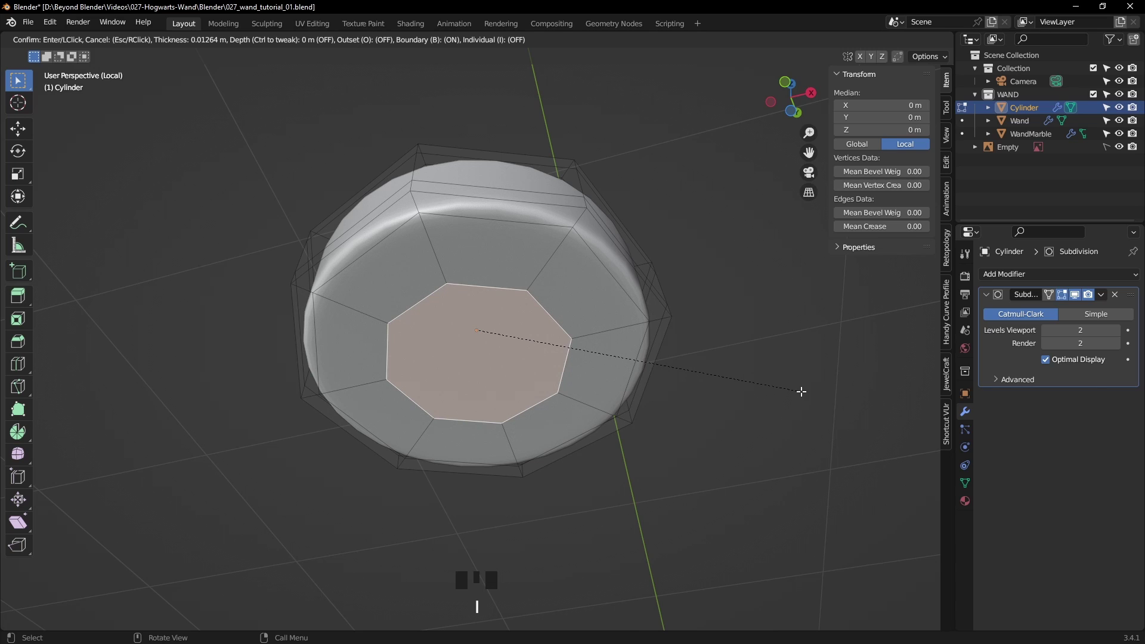
left_click(802, 392)
left_click(685, 325)
- Extrude the inset top face upward about 0.04 m to form the pin's stem
middle_click_drag(684, 324, 690, 473)
left_click(536, 322)
middle_click_drag(537, 322, 592, 318)
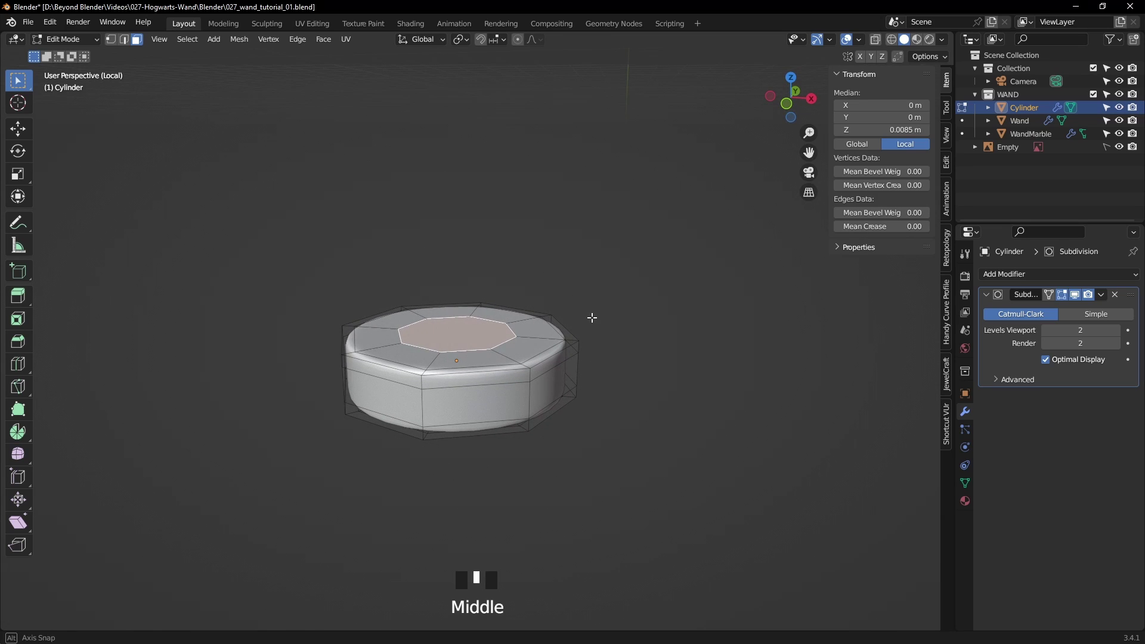
key("e")
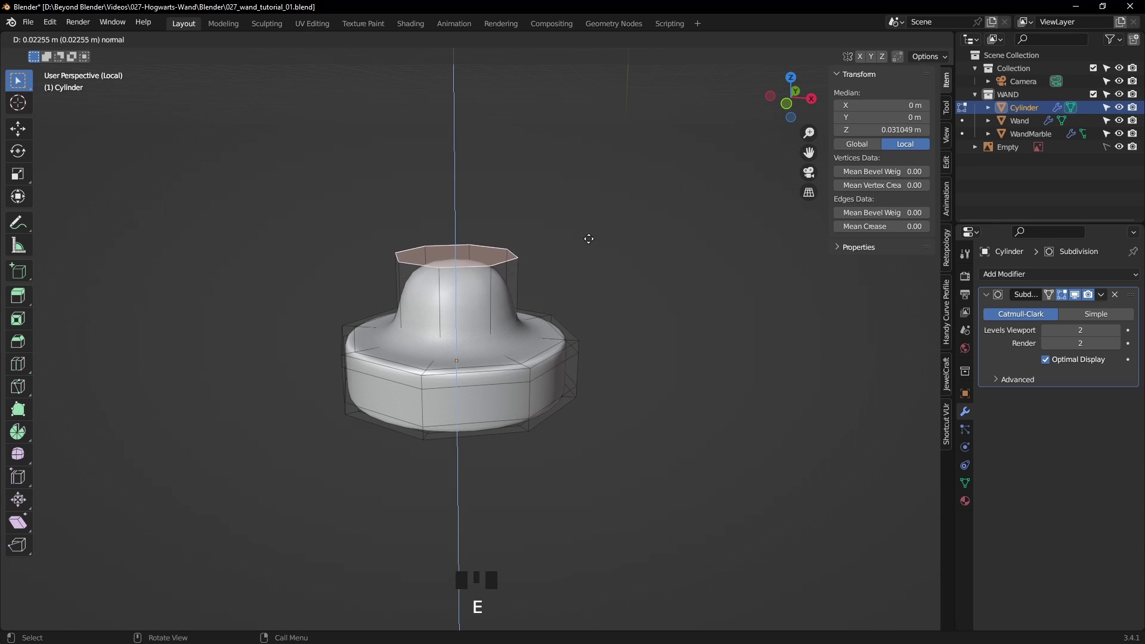
left_click(583, 195)
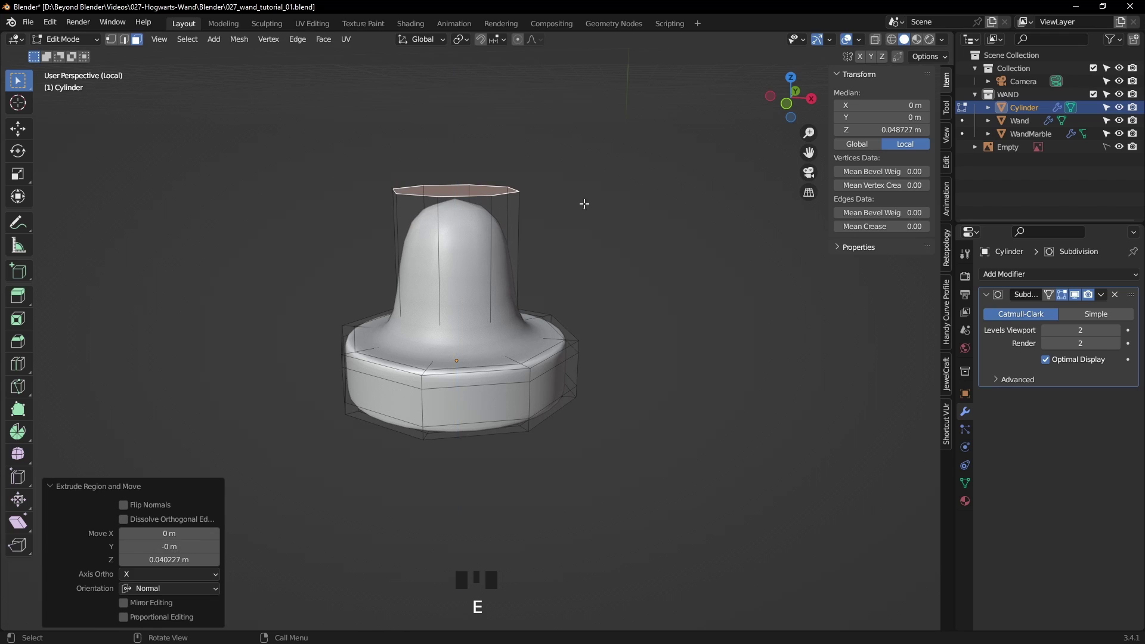
- Hide the Subdivision modifier in the viewport and set the mean crease of the stem's base edge loop to 1
left_click(1076, 295)
left_click(584, 347)
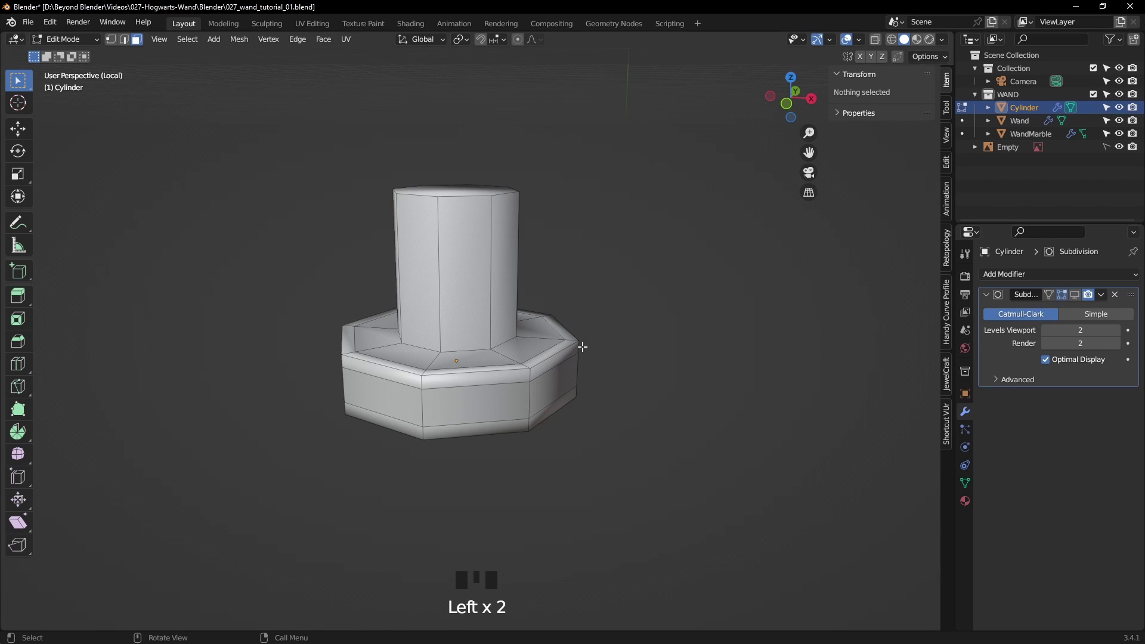
left_click(124, 40)
middle_click_drag(540, 243, 564, 277)
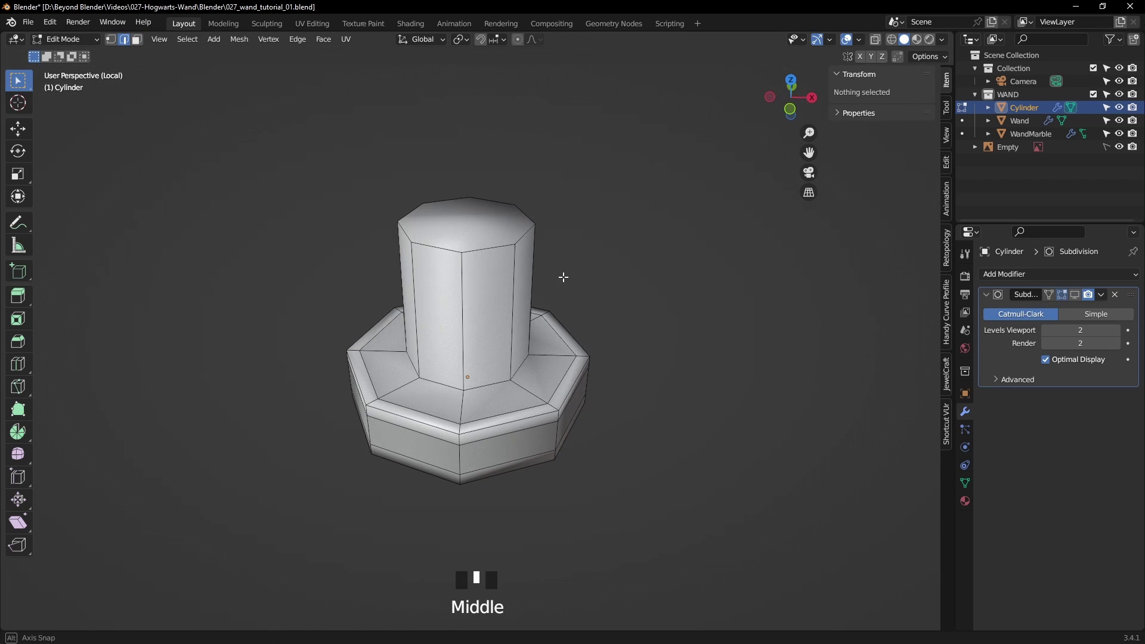
left_click(520, 369, "alt")
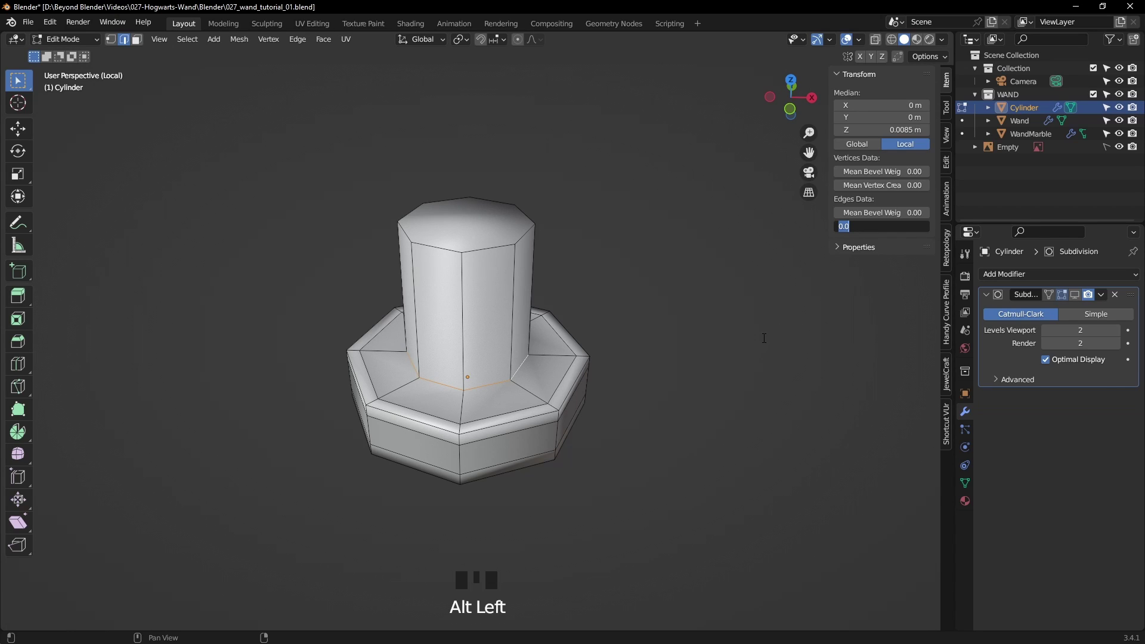
key("Return")
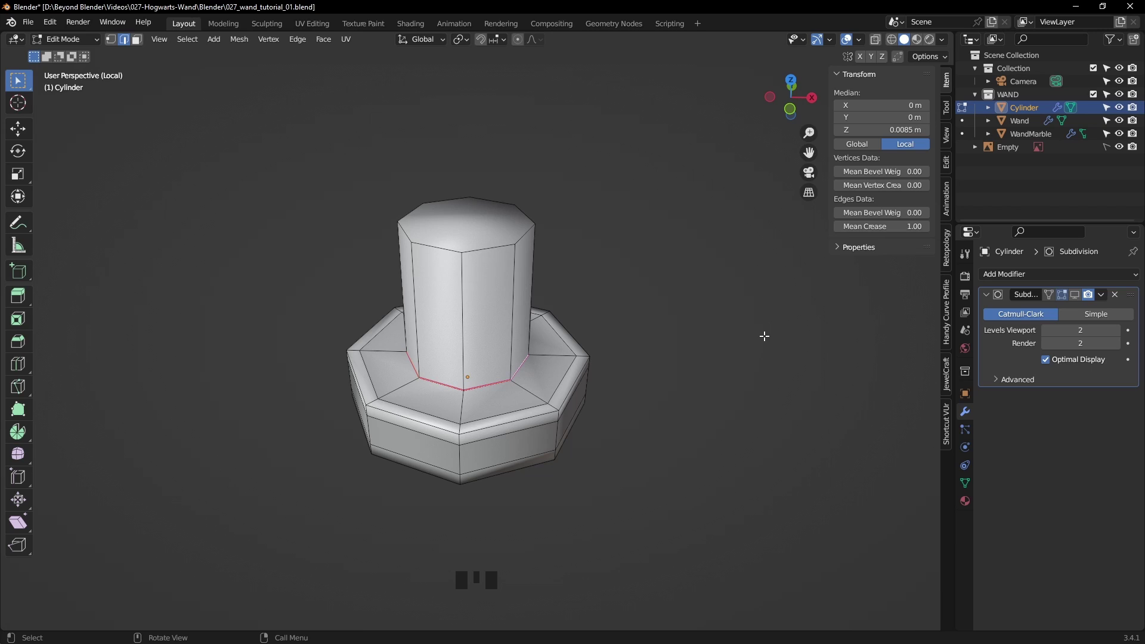
- Add supporting loop cuts close to the stem's base, one on the disc's top and one around the stem
key("ctrl+r")
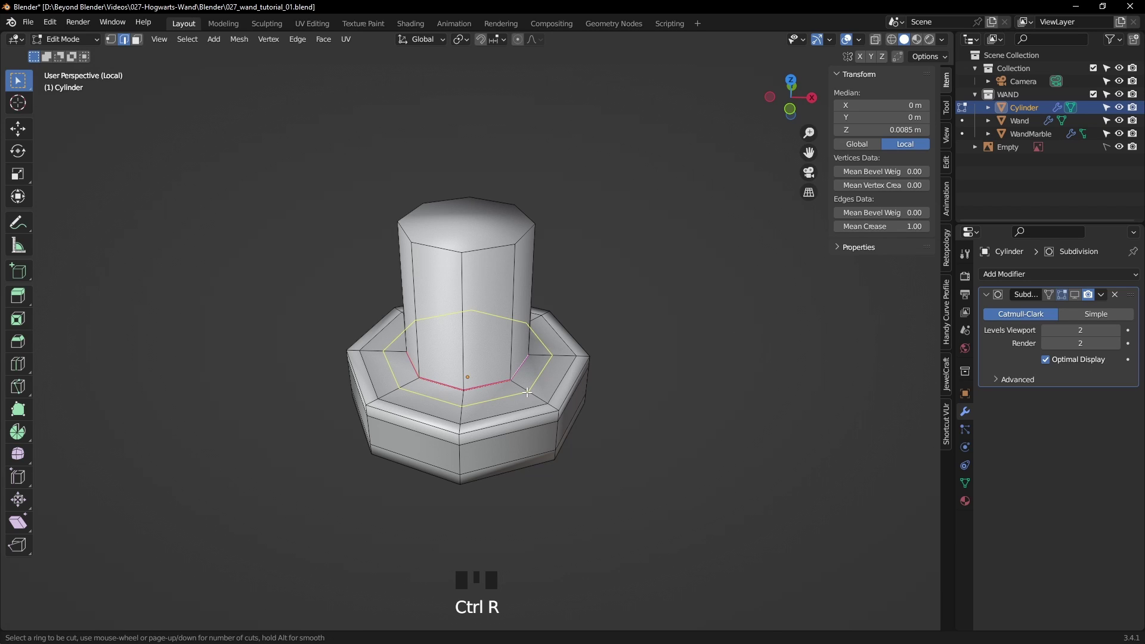
left_click(527, 392)
left_click(512, 392)
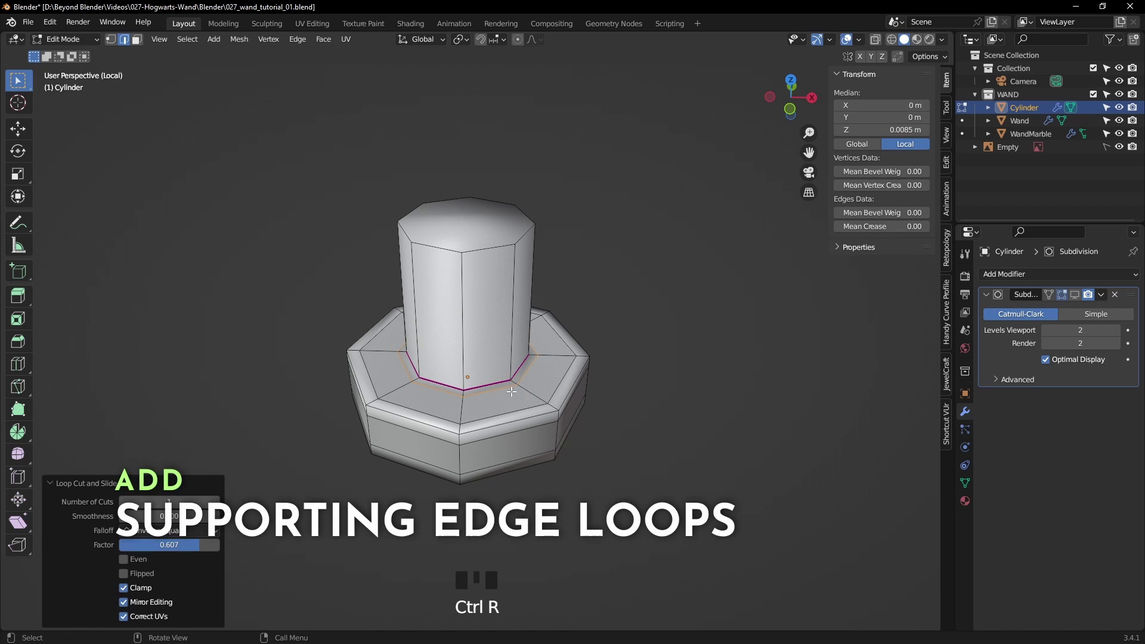
key("ctrl+r")
left_click(495, 322)
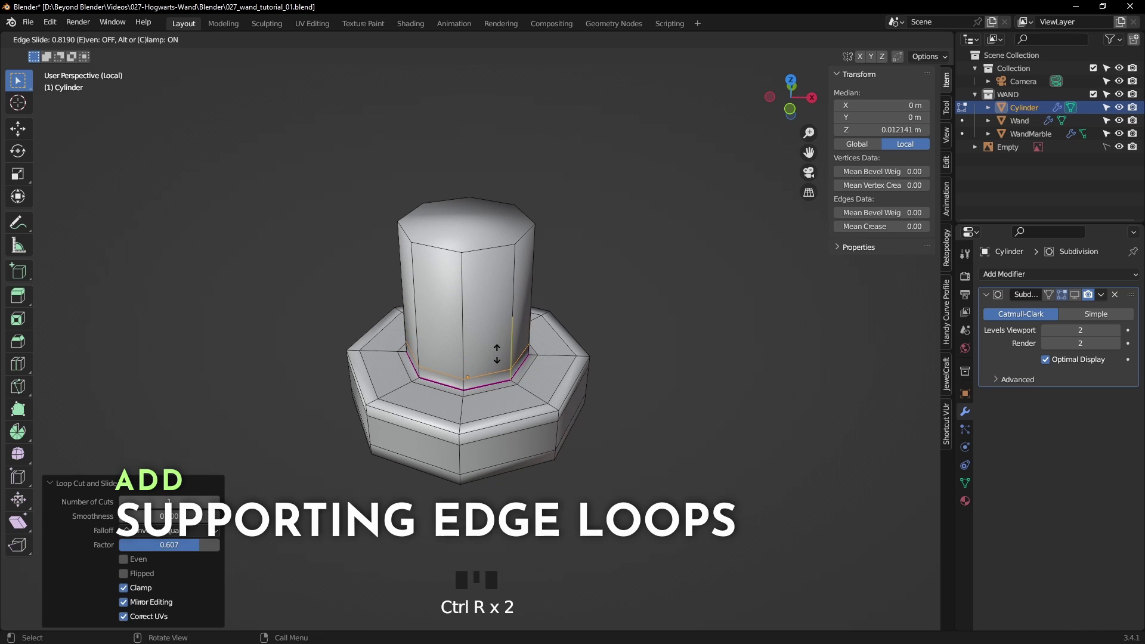
left_click(499, 358)
middle_click_drag(628, 312, 612, 310)
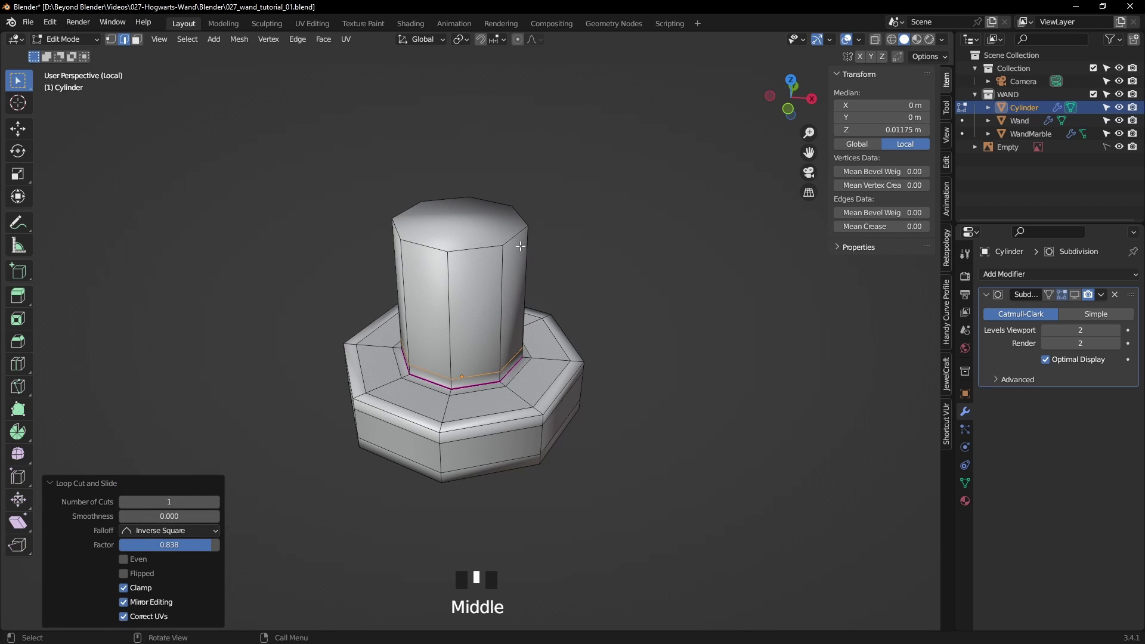
- Delete the face that closes the top of the stem
left_click(568, 251, "alt")
middle_click_drag(568, 251, 680, 289, "shift")
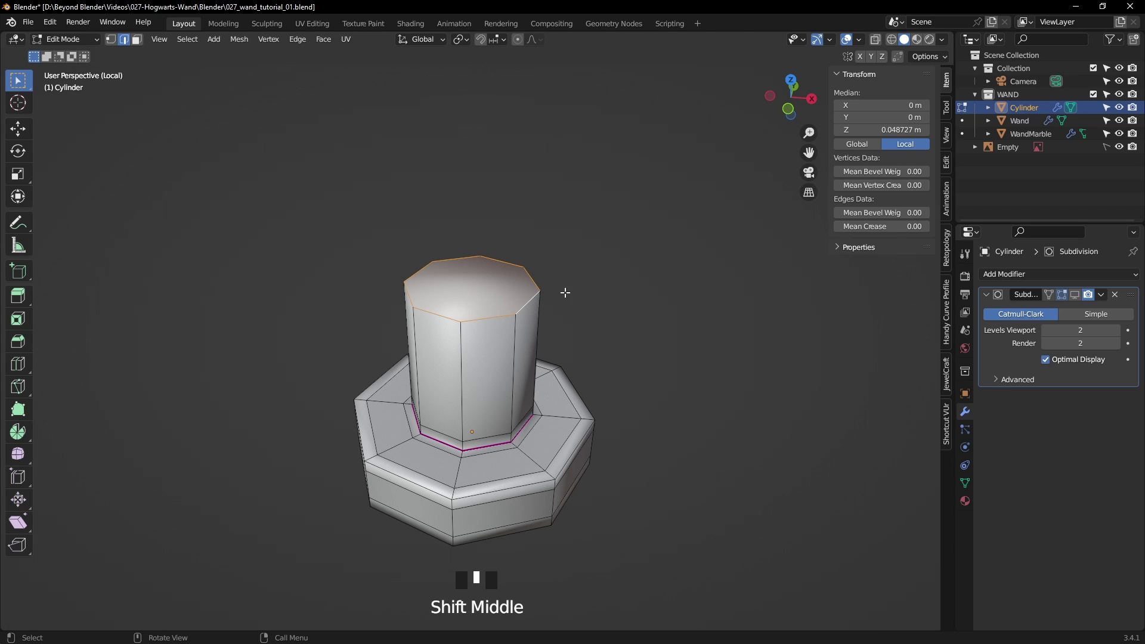
key("3")
left_click(652, 274)
left_click(503, 291)
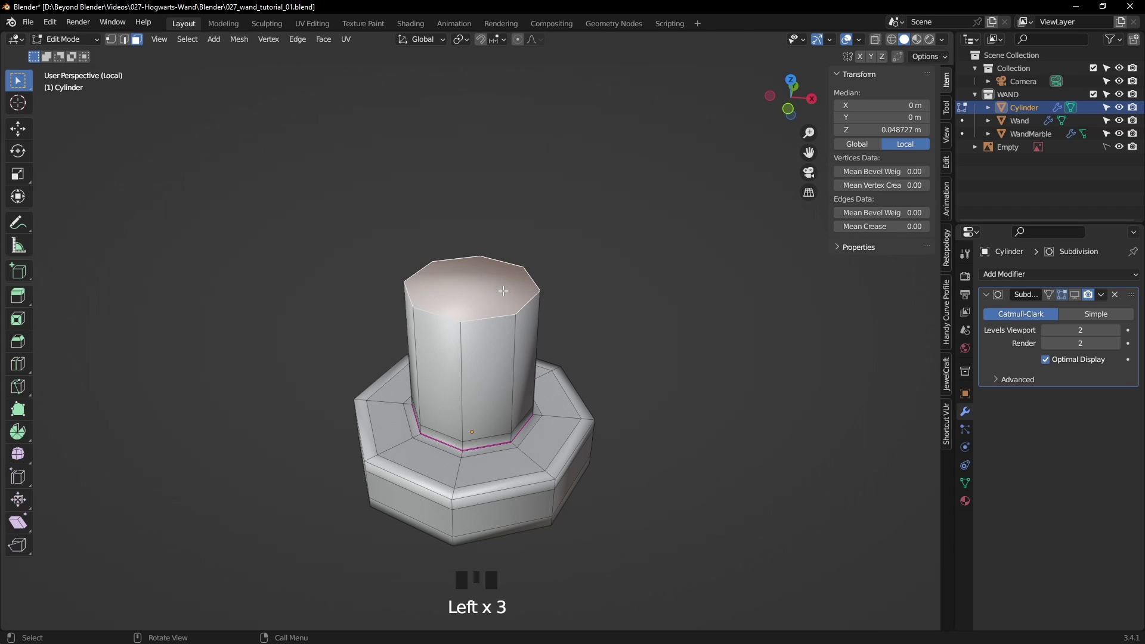
key("Delete")
left_click(467, 320)
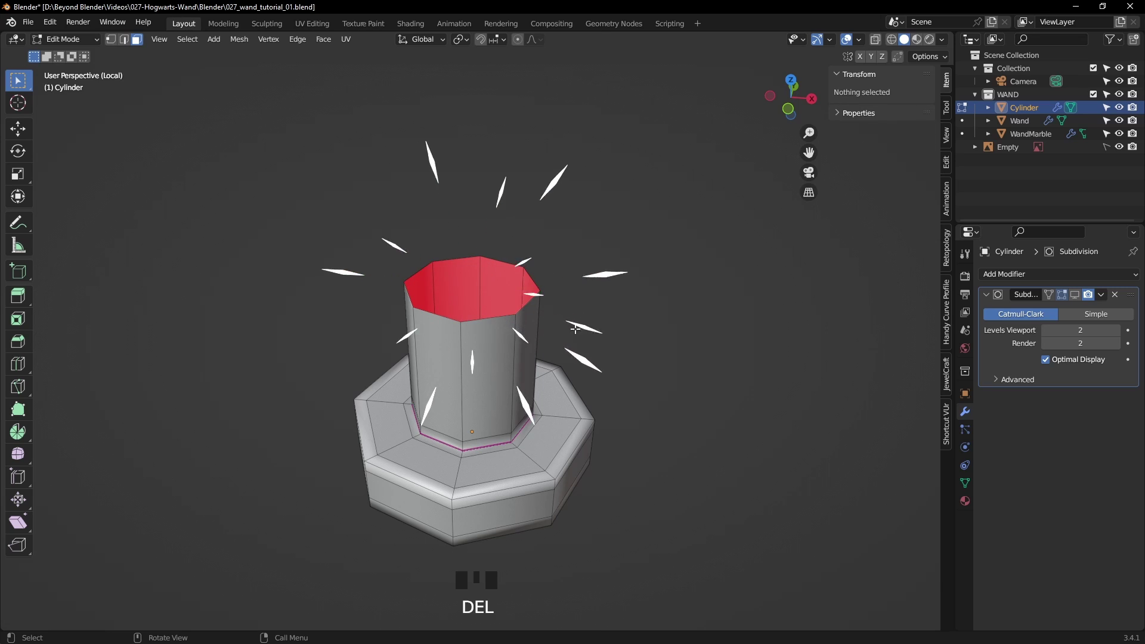
- Return to Object Mode, show the Subdivision modifier in the viewport again and exit local view
key("Tab")
left_click(1076, 294)
left_click(726, 380)
middle_click_drag(727, 380, 640, 327)
key("slash")
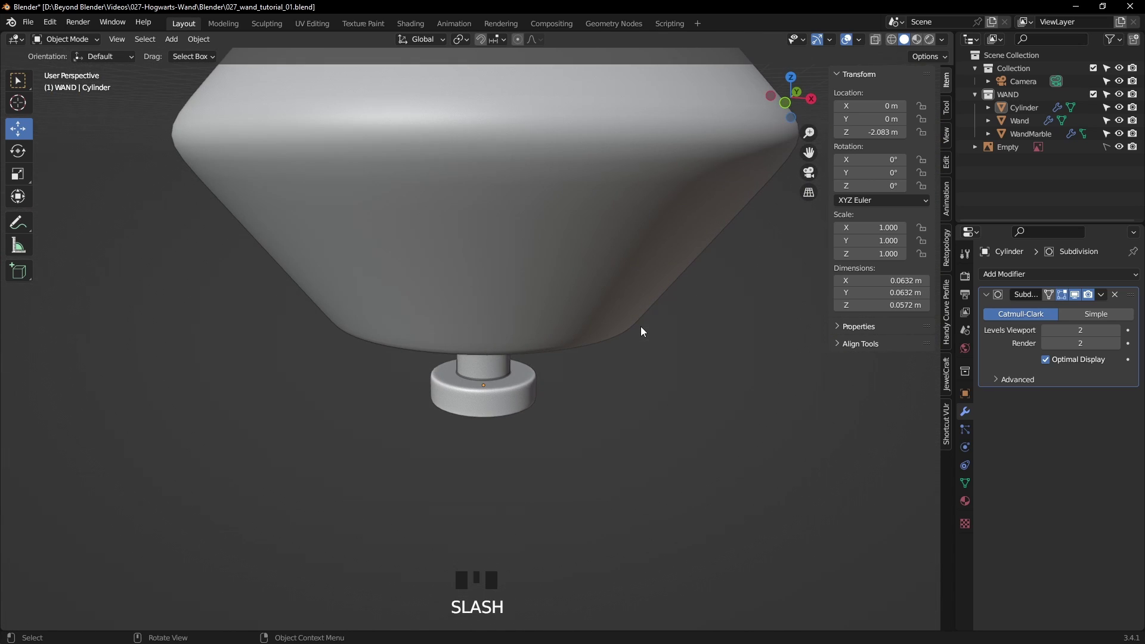
- Rename the cylinder object as WandBolt
left_click(509, 388)
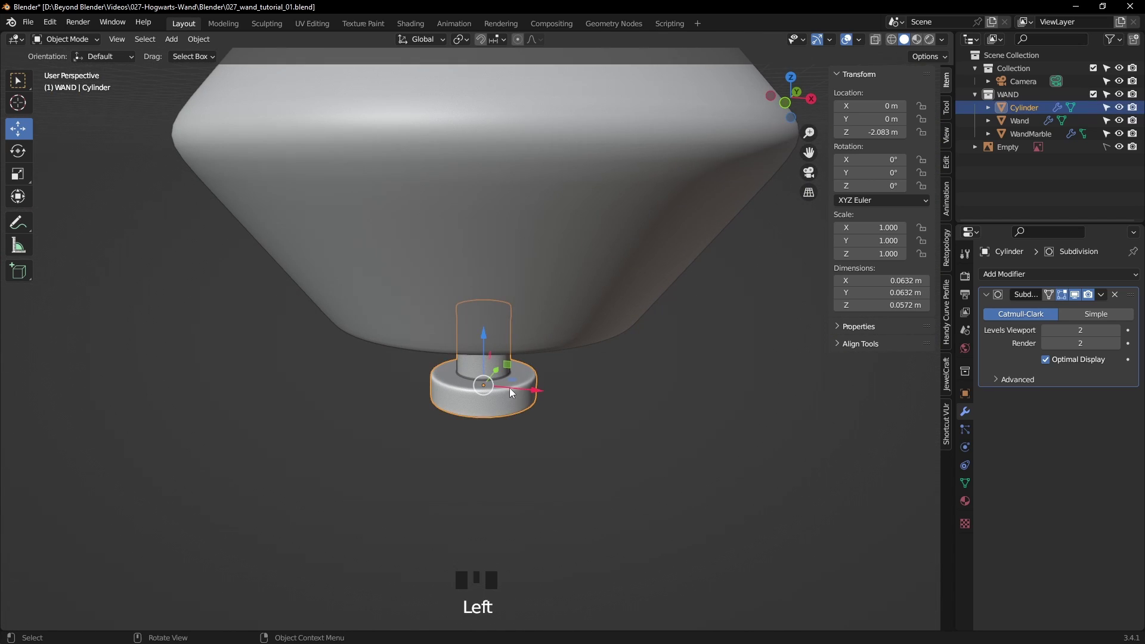
double_click(1025, 108)
type("Wand")
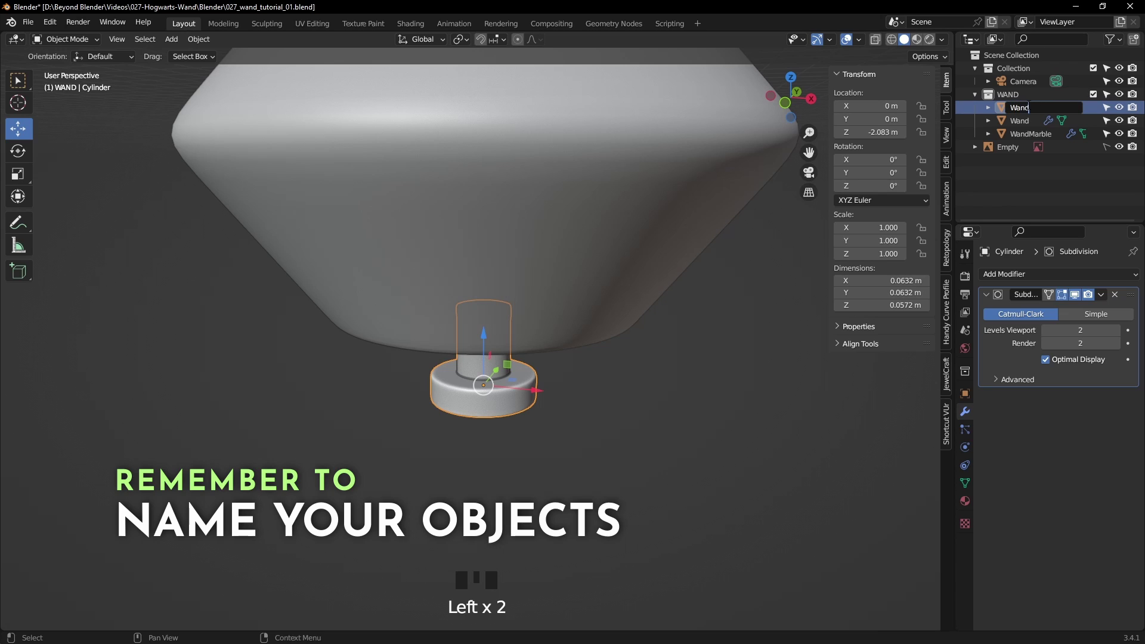
type("Bolt")
key("Return")
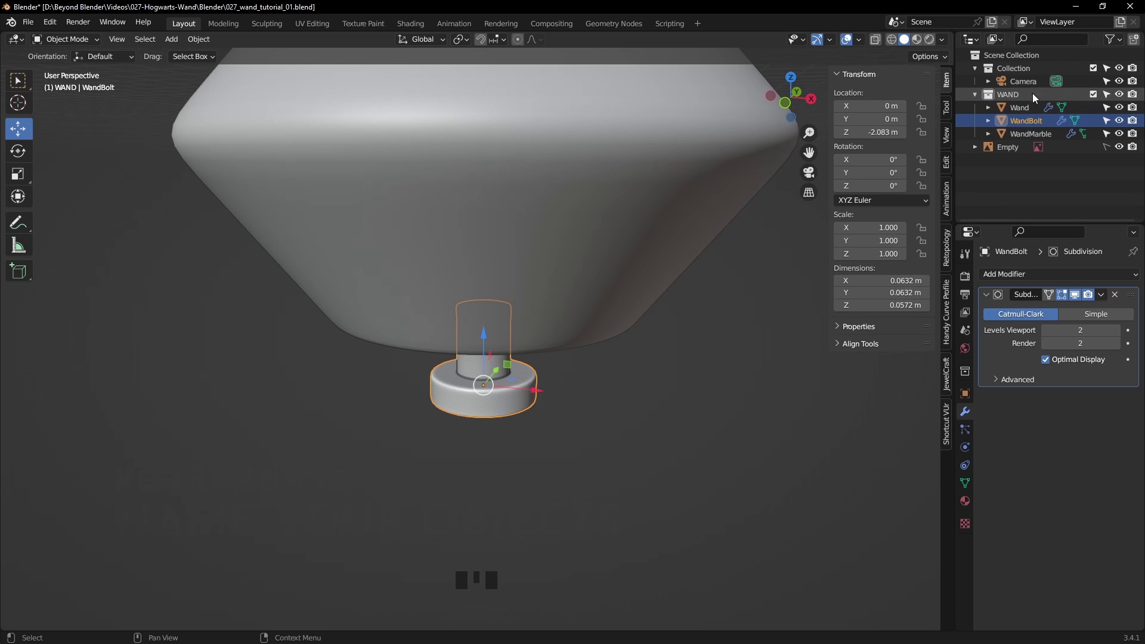
left_click(718, 379)
- Set the snapping target to Vertex
middle_click_drag(718, 380, 691, 359)
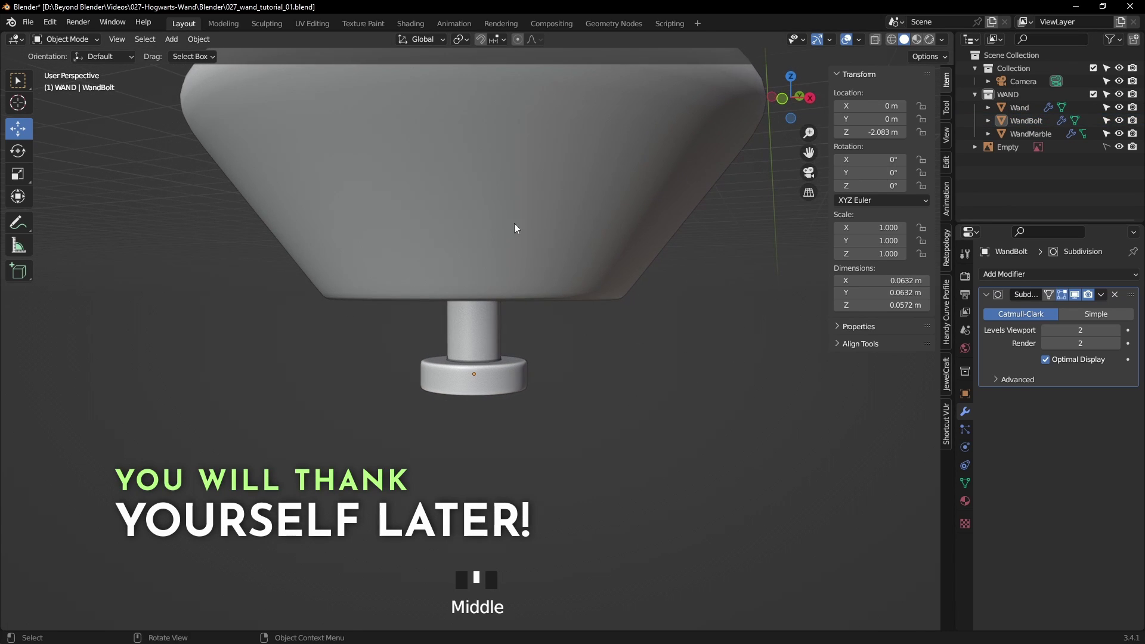
left_click(497, 39)
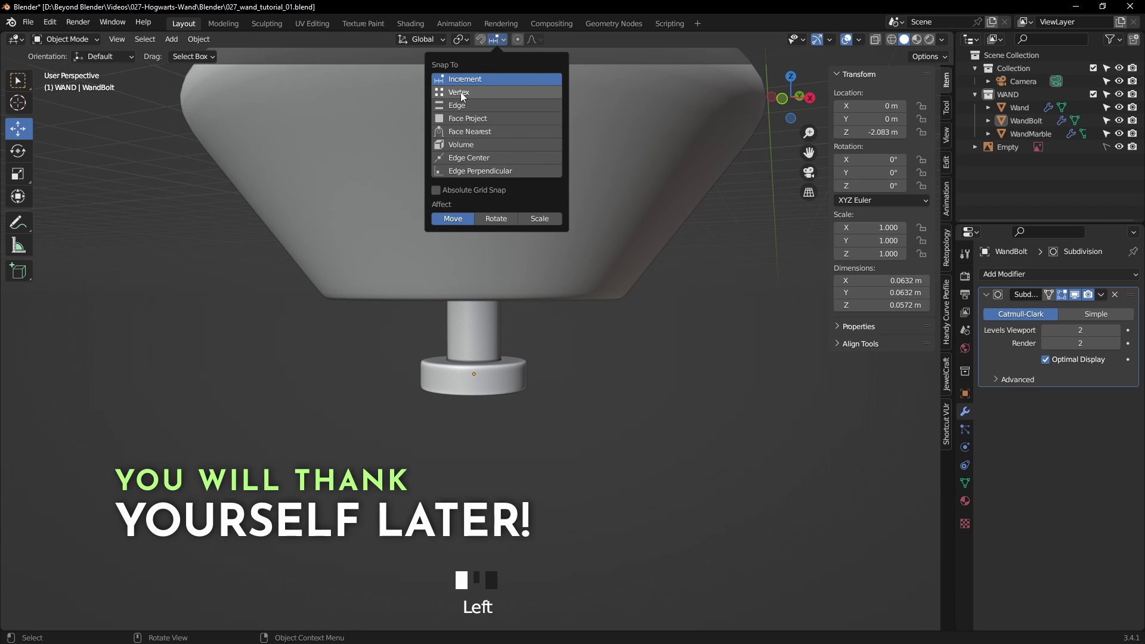
left_click(471, 92)
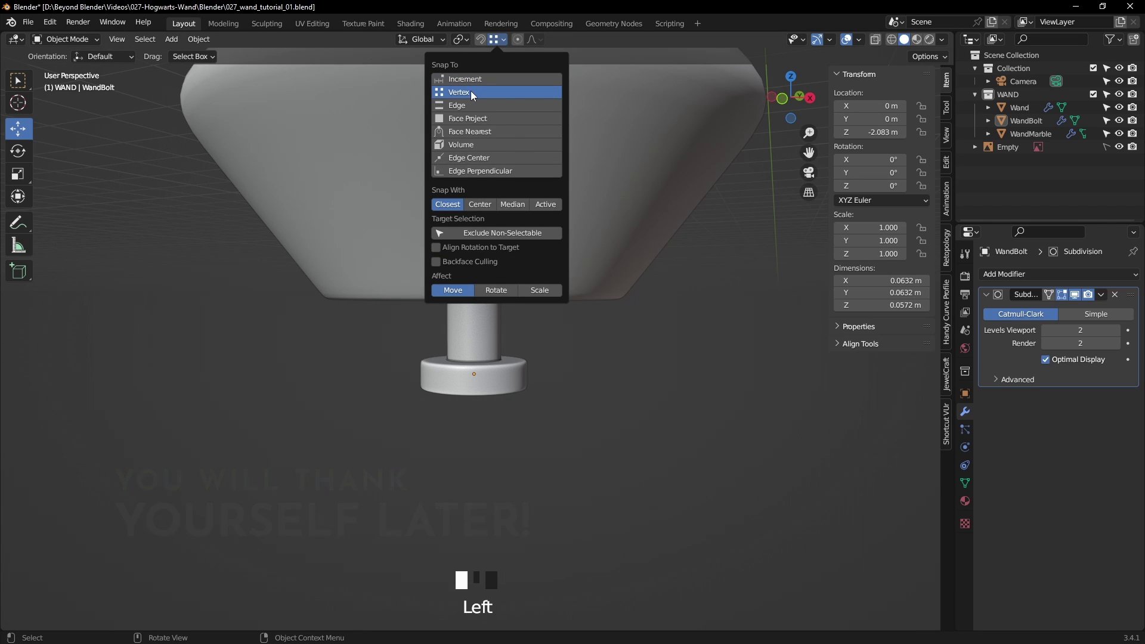
left_click(497, 40)
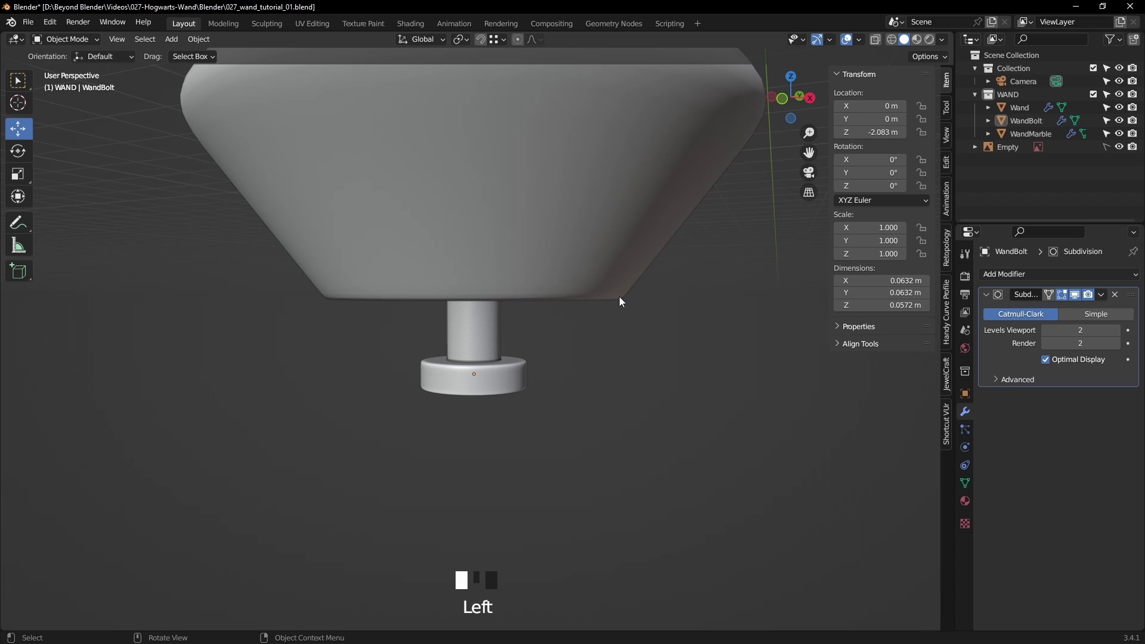
- In front wireframe view, lower WandBolt's top stem vertices about 0.0048 m, snapping them to the bottom of the wand handle
key("KP_1")
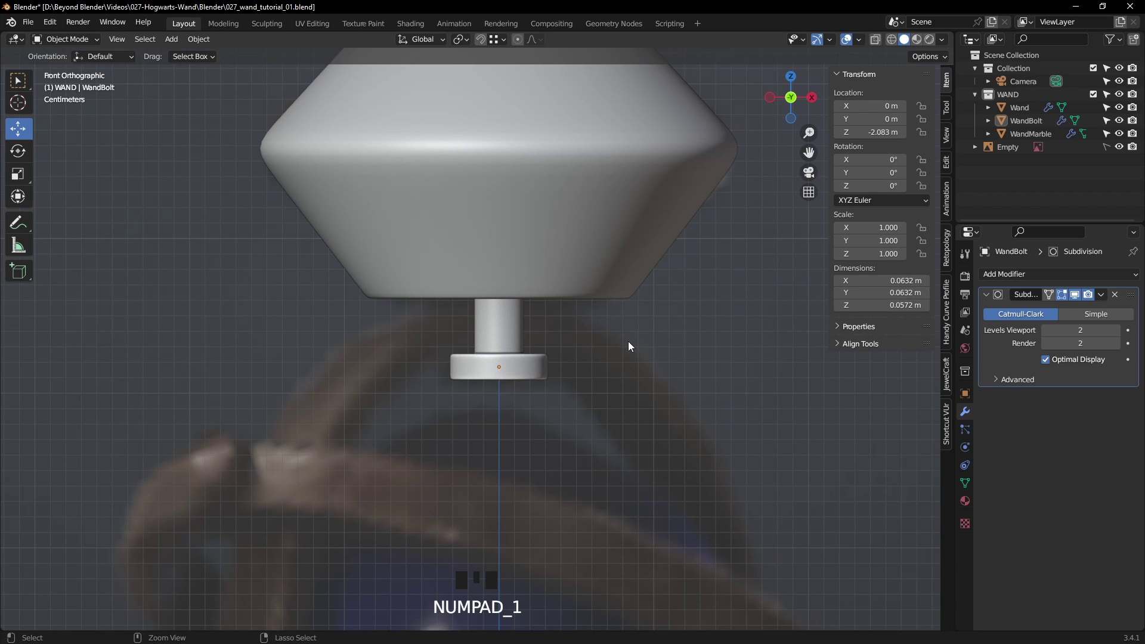
left_click(510, 335)
middle_click_drag(595, 318, 565, 353, "shift")
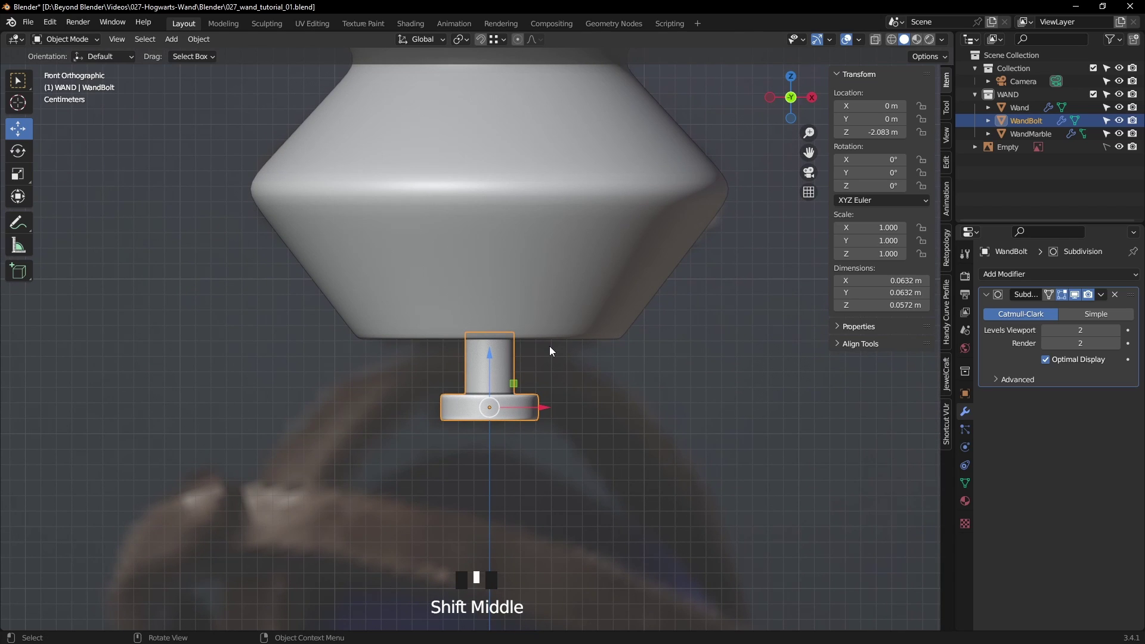
key("Tab")
key("z")
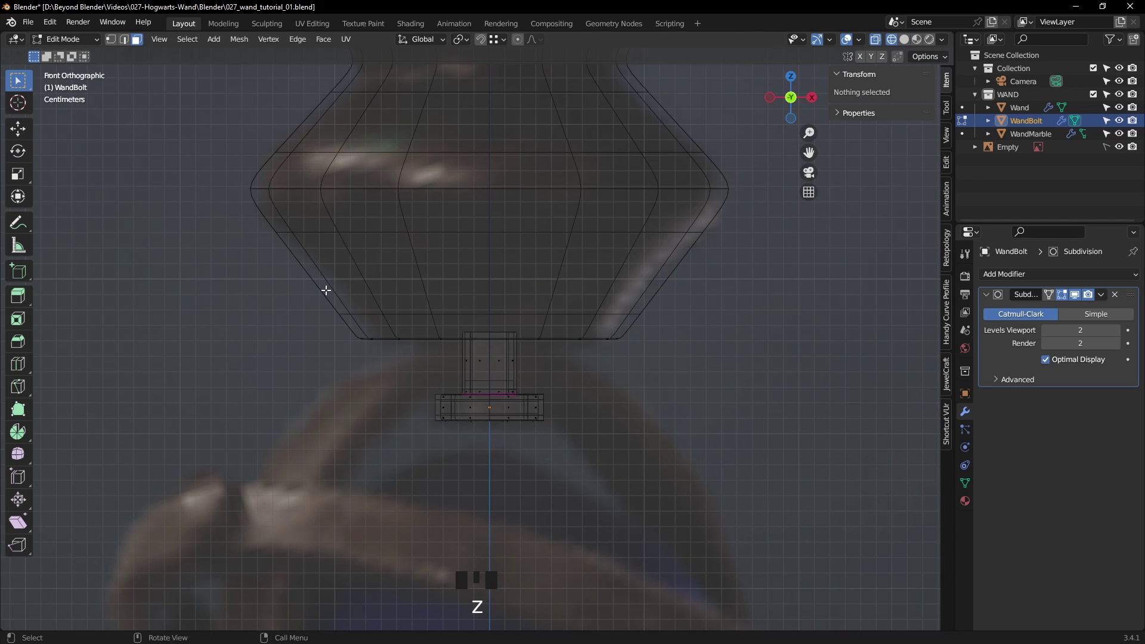
left_click(111, 39)
left_click_drag(370, 299, 564, 338)
left_click(17, 127)
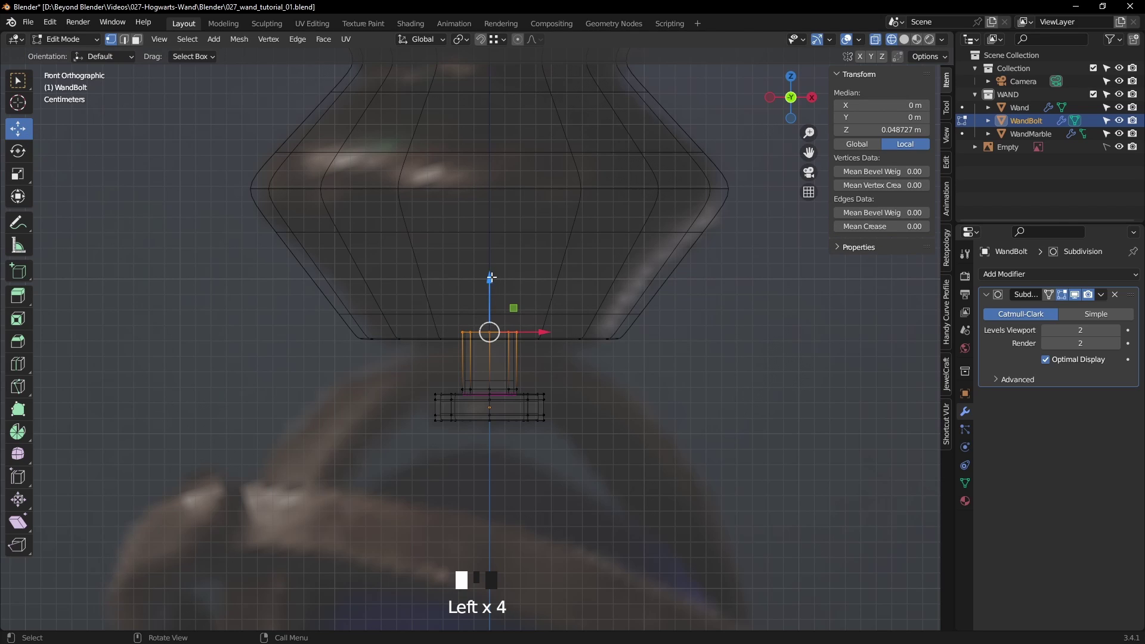
left_click_drag(489, 278, 489, 343)
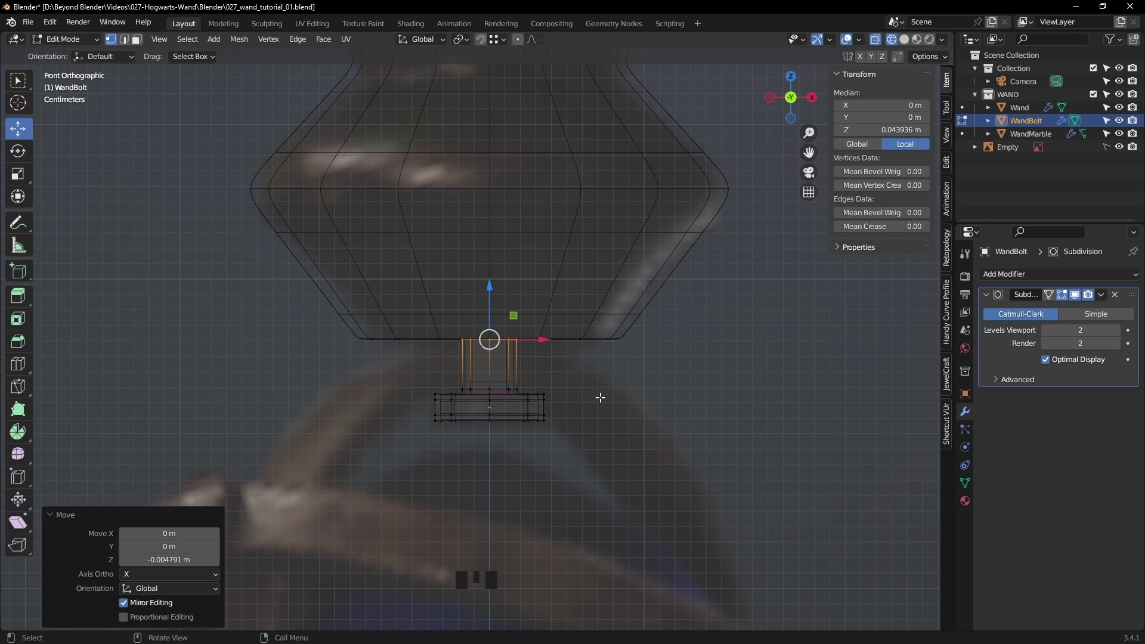
left_click(18, 82)
left_click(619, 379)
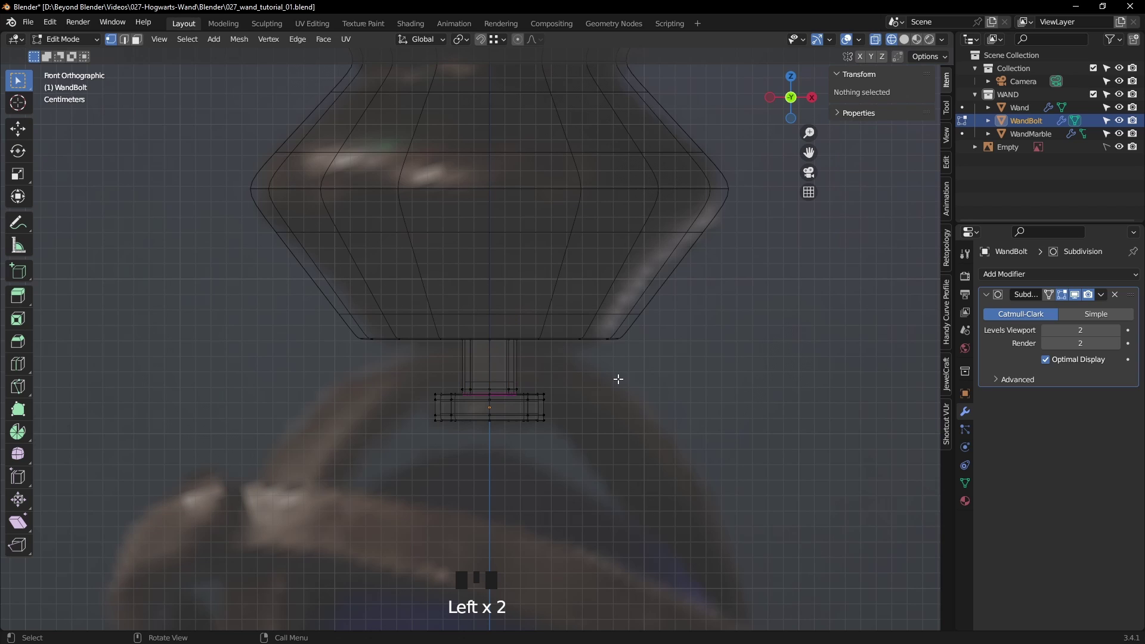
- Switch back to solid shading and Object Mode, frame the handle's end in front view and save the file
key("z")
key("Tab")
middle_click_drag(683, 401, 560, 261)
scroll(614, 391, "down", 5)
scroll(608, 379, "down", 2)
scroll(599, 364, "up", 4)
key("KP_1")
scroll(602, 361, "down", 2)
key("ctrl+s")
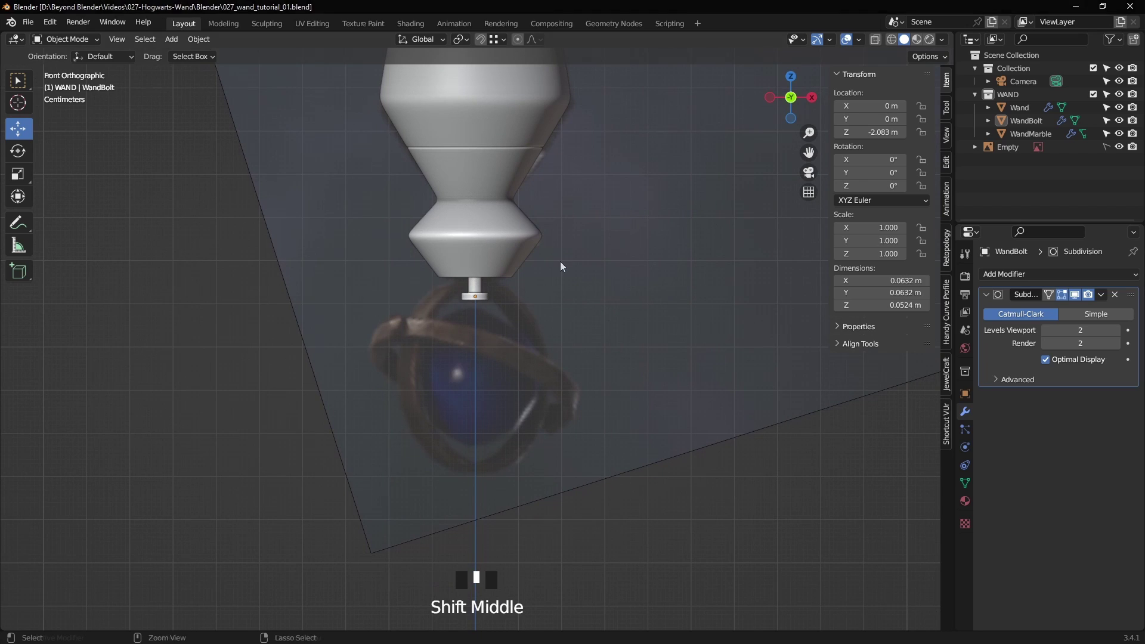
- Add a cylinder mesh with 16 vertices in front view for the planet ring
middle_click_drag(727, 395, 721, 386)
key("KP_1")
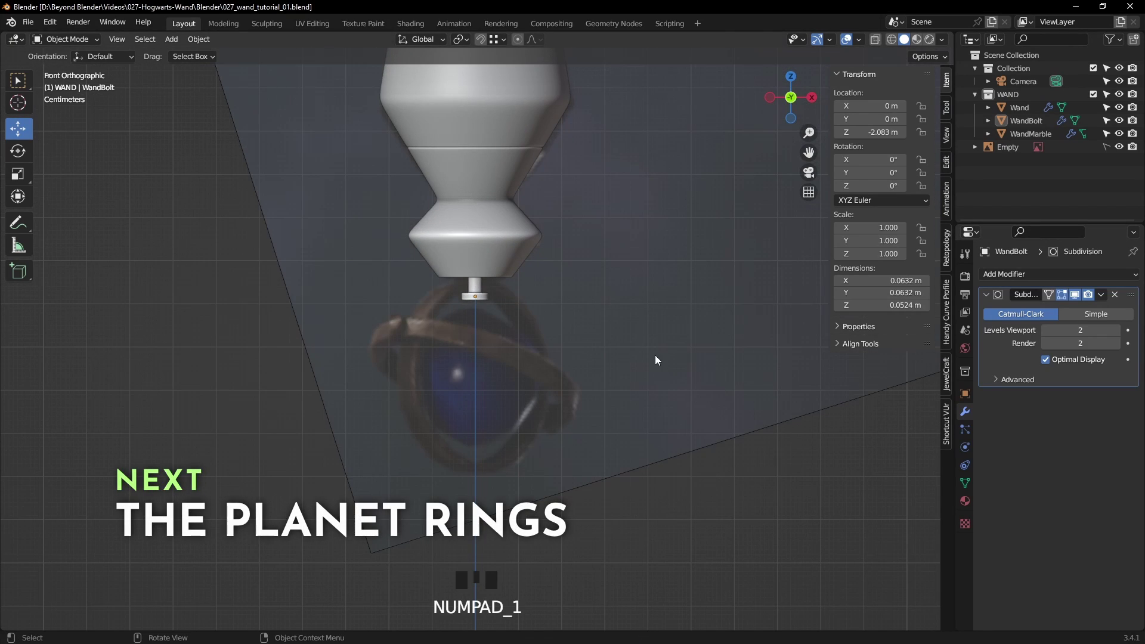
key("shift+a")
mouse_move(655, 356)
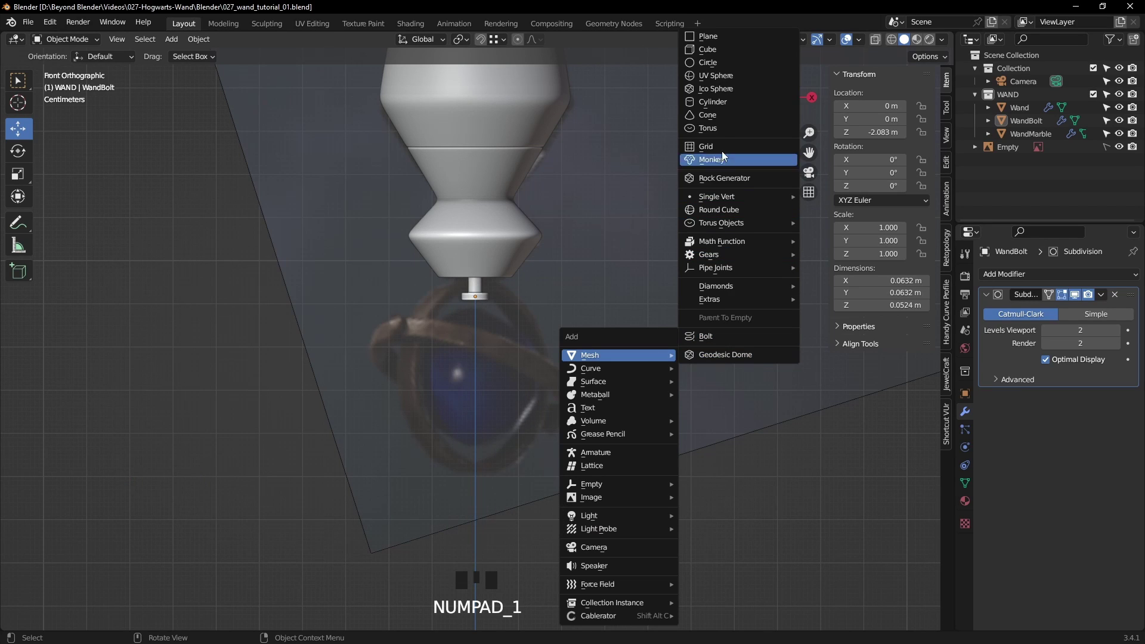
left_click(717, 102)
left_click(197, 465)
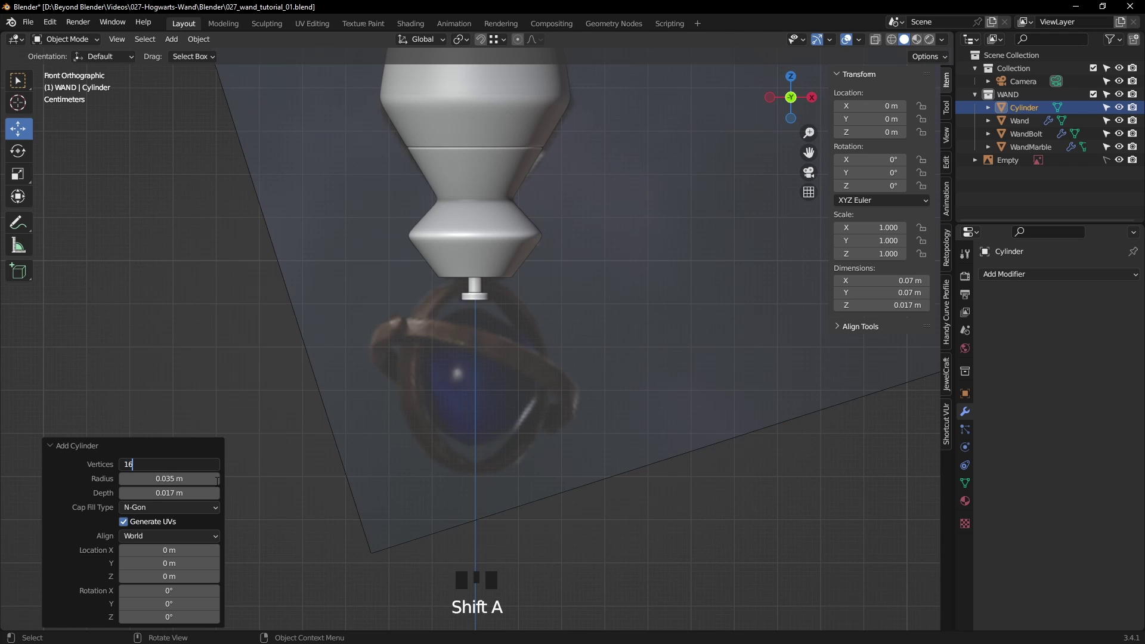
left_click(215, 482)
- Place the new cylinder over the reference marble at Z -2.27 m and rotate it 90° about X
scroll(428, 358, "down", 5)
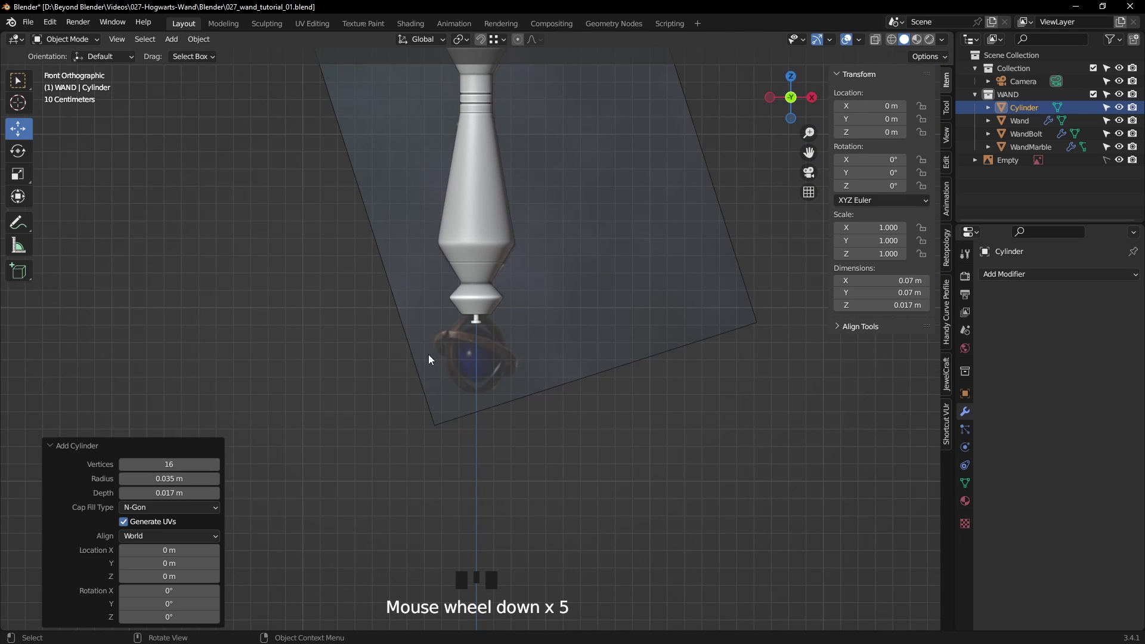
scroll(429, 358, "down", 4)
scroll(482, 144, "up", 5)
middle_click_drag(482, 143, 504, 169, "shift")
scroll(503, 376, "up", 4)
middle_click_drag(503, 376, 509, 324, "shift")
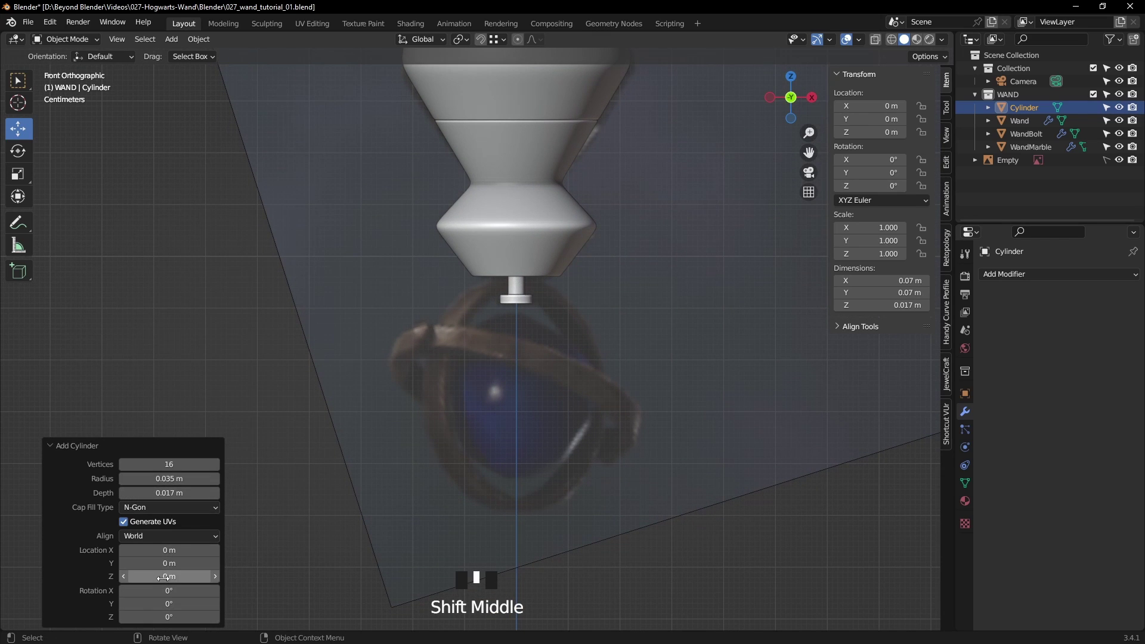
left_click_drag(173, 578, 37, 580)
left_click(184, 591)
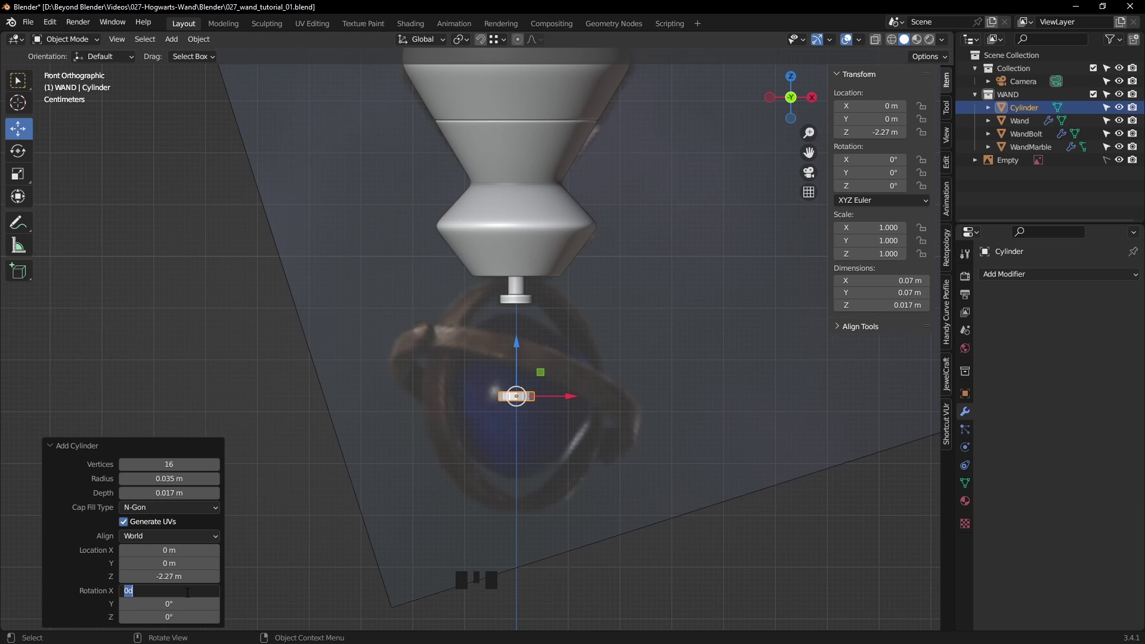
type("90")
key("Return")
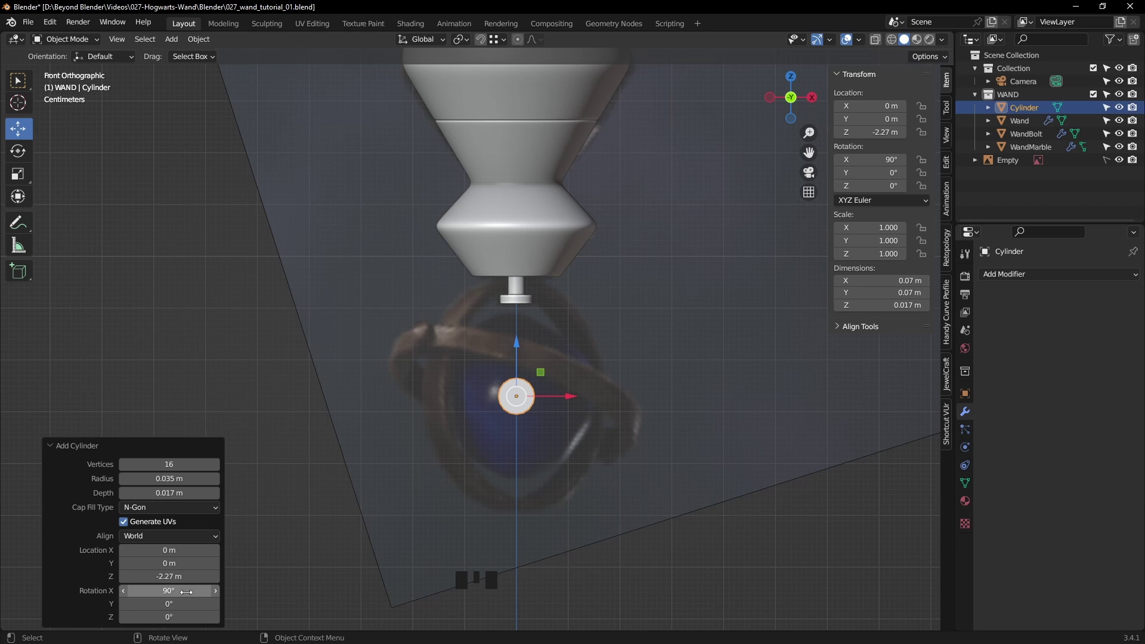
- Set the cylinder's radius to 0.236 m and its depth to 0.066 m
left_click_drag(173, 479, 288, 487)
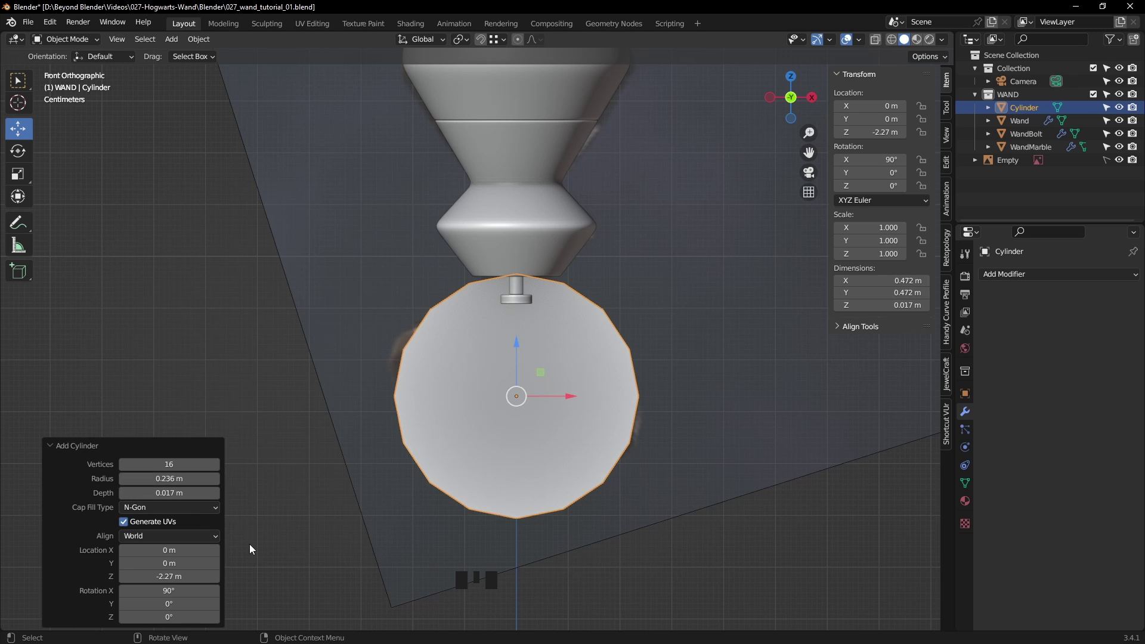
middle_click_drag(460, 463, 667, 430)
left_click_drag(179, 493, 208, 492, "shift")
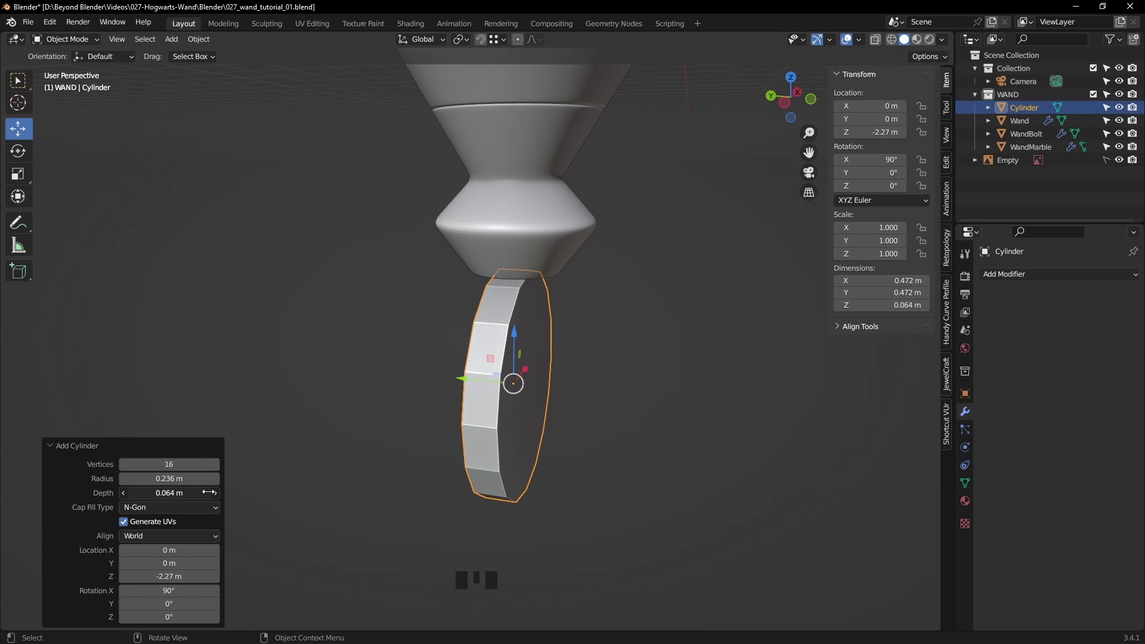
left_click_drag(209, 493, 210, 493, "shift")
middle_click_drag(551, 441, 450, 465)
left_click(790, 402)
- In Edit Mode, select the cylinder's two round cap faces and inset them by about 0.018 m
left_click(602, 390)
middle_click_drag(603, 392, 654, 385)
key("Tab")
left_click(141, 43)
left_click(596, 393)
middle_click_drag(382, 376, 739, 383)
left_click(575, 366, "shift")
key("i")
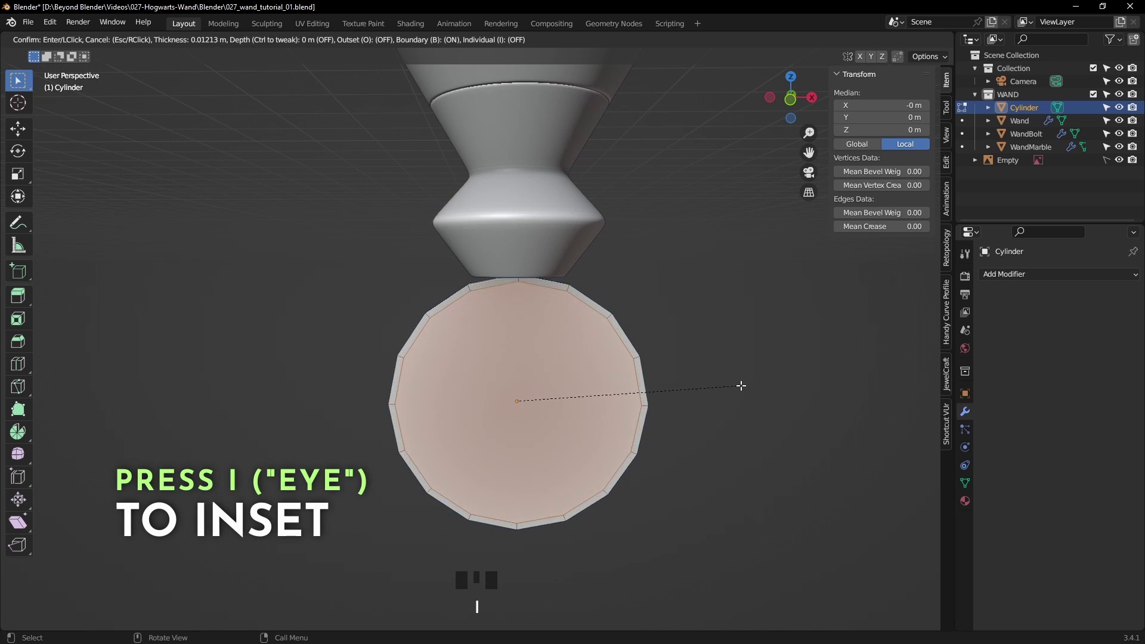
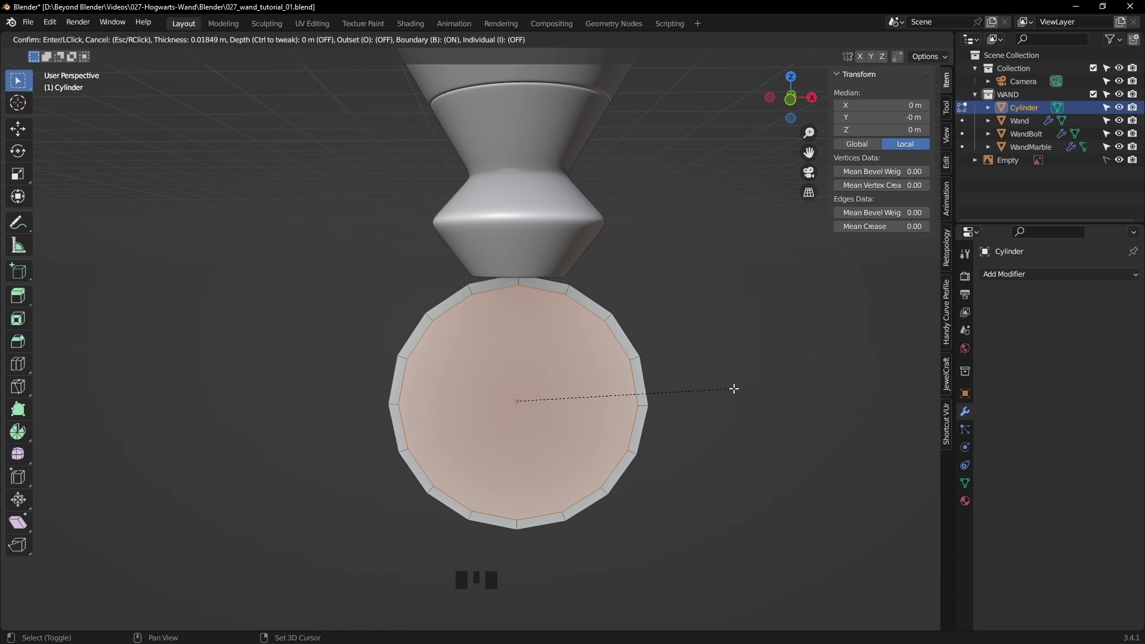
left_click(735, 389)
- Bridge the two inset cap faces to open the cylinder into a hollow ring, and return to Object Mode
middle_click_drag(736, 389, 683, 391)
right_click(683, 391)
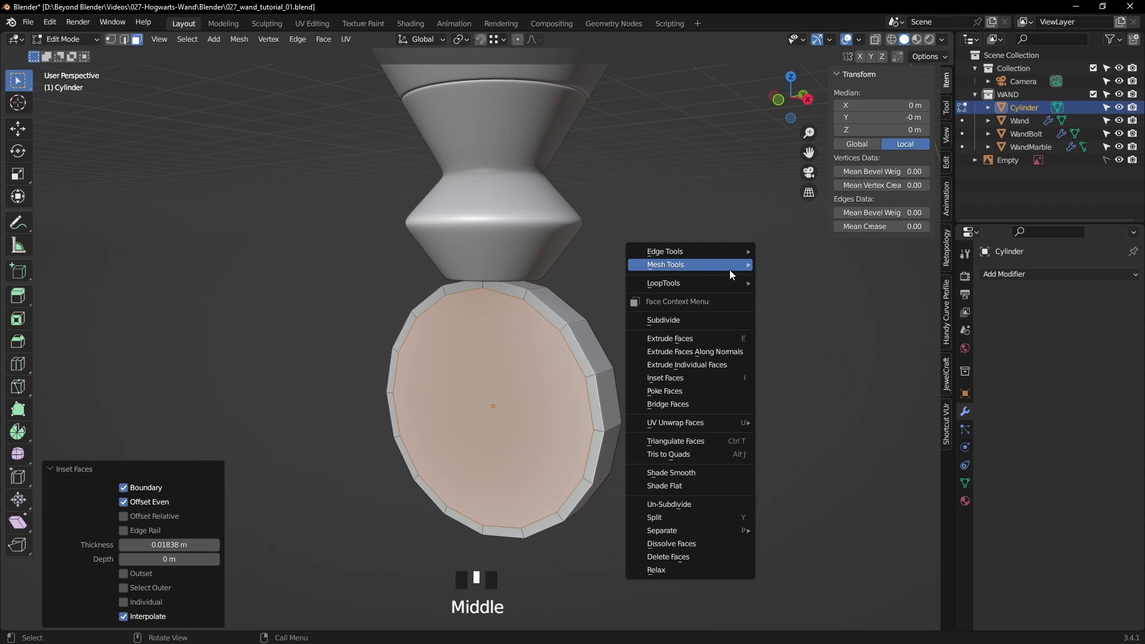
left_click(665, 404)
middle_click_drag(662, 373, 698, 320, "shift")
key("Tab")
- Add a Subdivision Surface modifier with 2 viewport levels to the ring and shade it smooth
left_click(1016, 275)
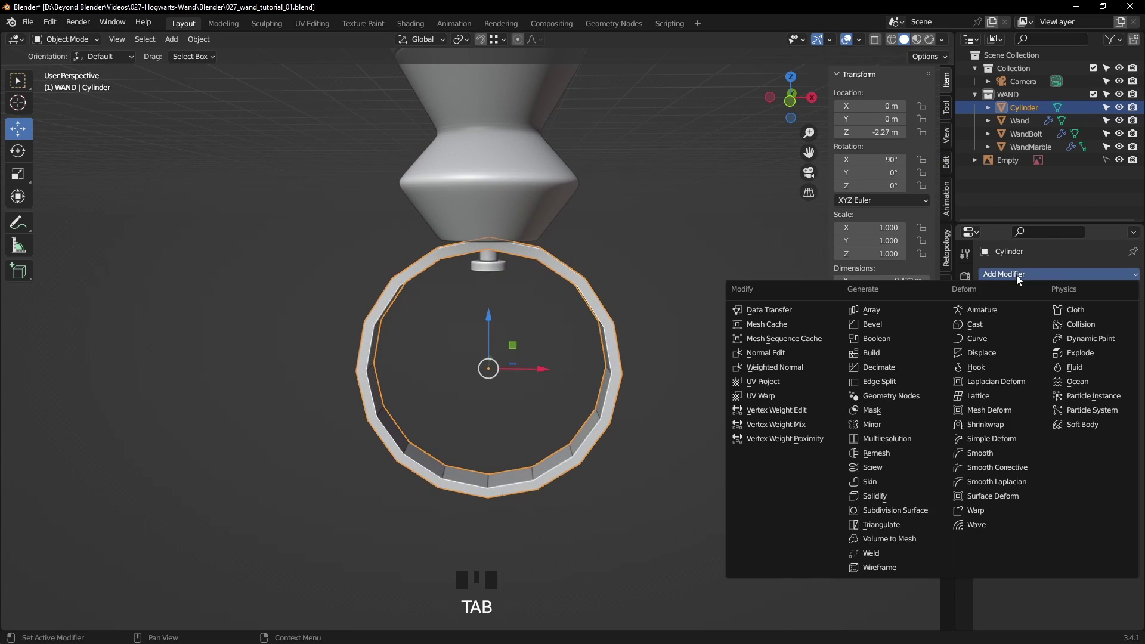
left_click(883, 511)
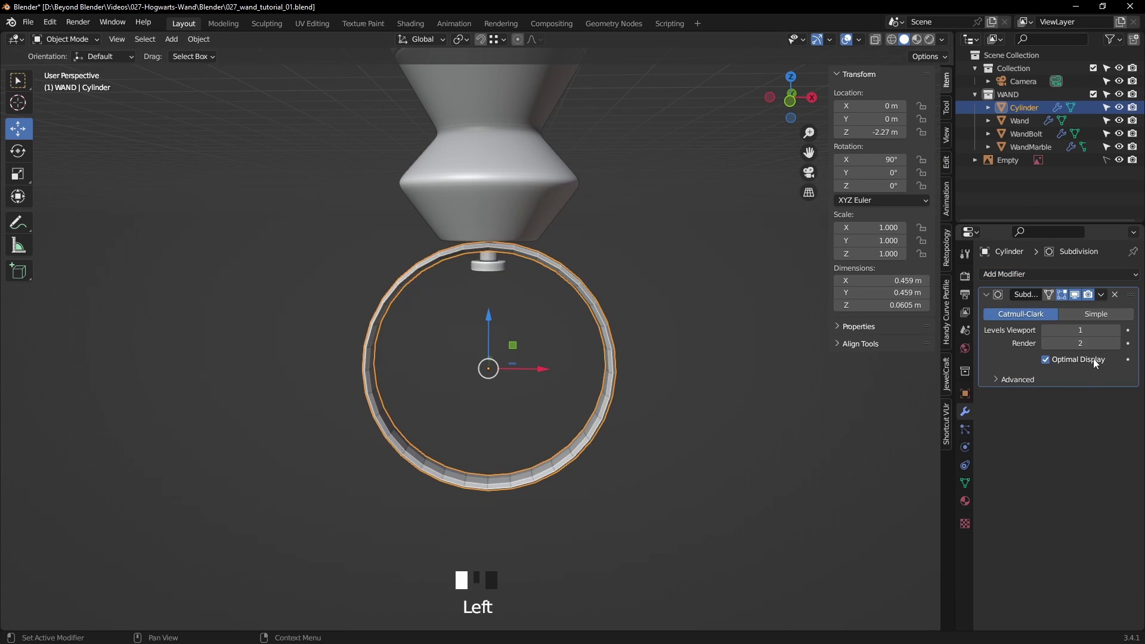
left_click(1118, 331)
middle_click_drag(704, 411, 552, 380)
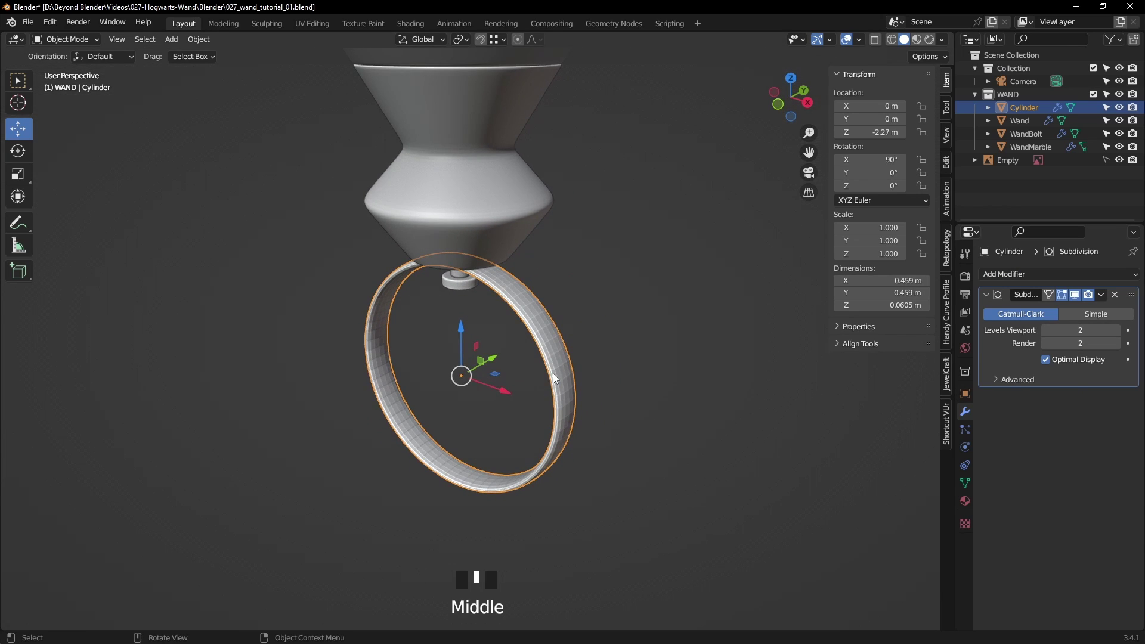
right_click(556, 366)
right_click(553, 363)
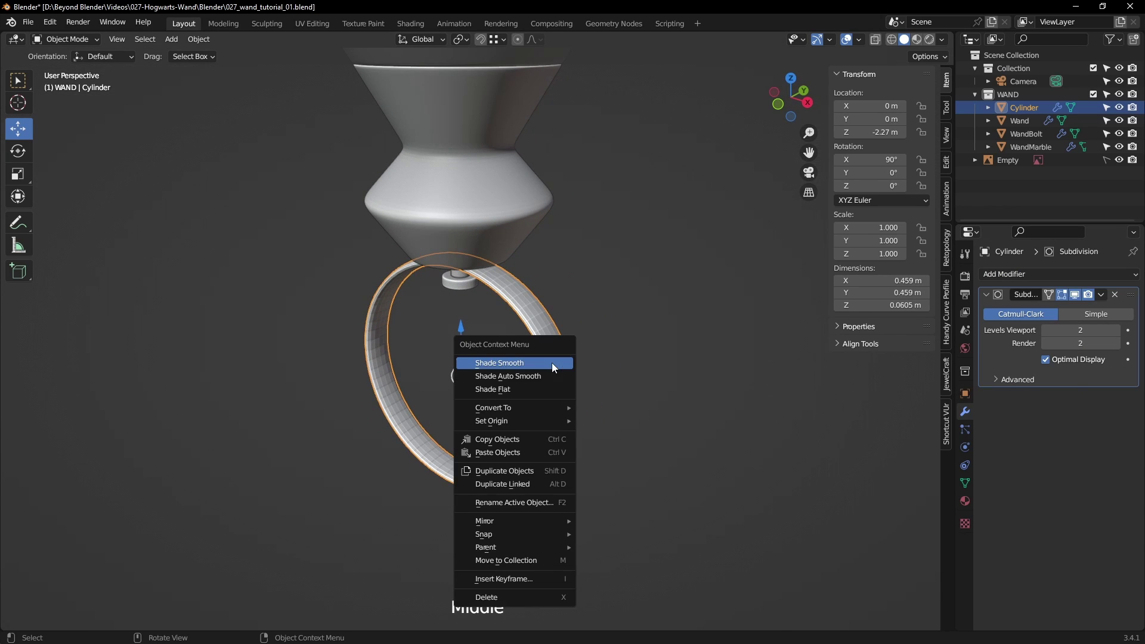
right_click(507, 365)
left_click(638, 345)
middle_click_drag(627, 352, 588, 331)
- Hide the ring's subdivision preview and bevel its four outer and inner rim edge loops by 0.00525 m with 2 segments
key("Tab")
scroll(627, 345, "up", 2)
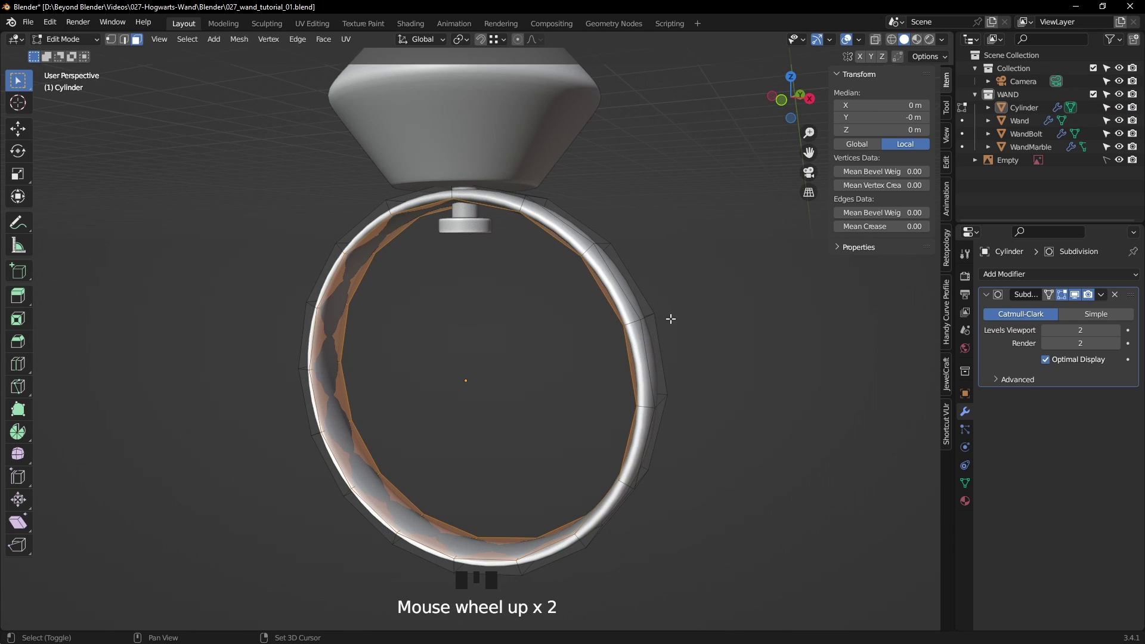
middle_click_drag(671, 319, 642, 330, "shift")
key("2")
left_click(597, 311, "alt")
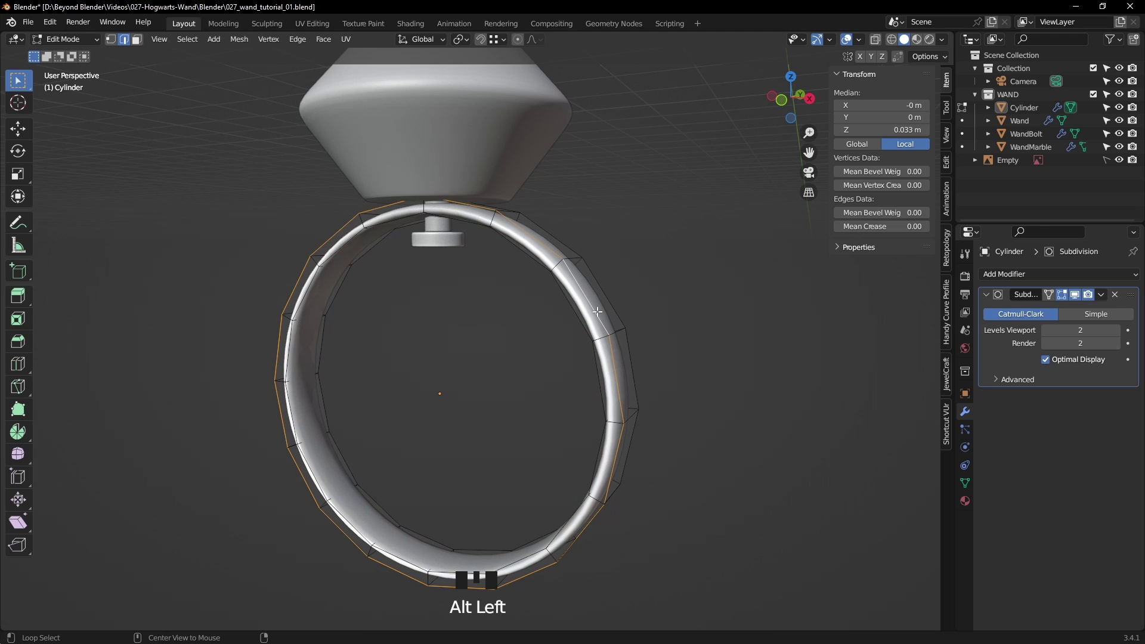
left_click(616, 309, "alt+shift")
left_click(577, 339, "alt+shift")
left_click(350, 463, "alt+shift")
middle_click_drag(506, 446, 537, 472)
left_click(1075, 295)
middle_click_drag(764, 355, 598, 365)
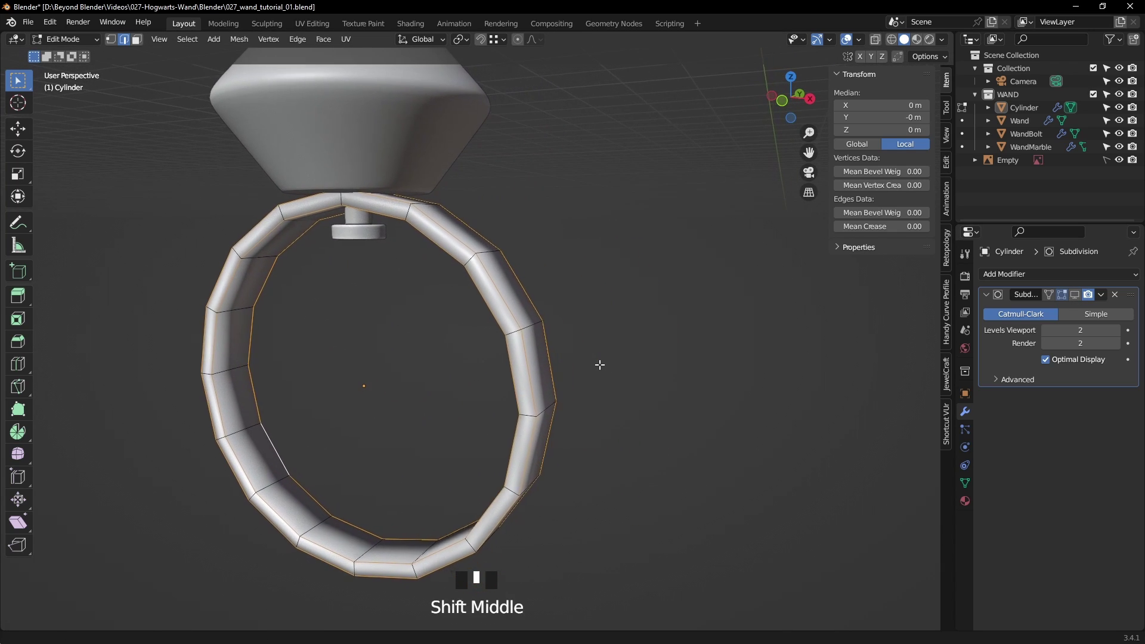
scroll(603, 366, "up", 2)
key("ctrl+b")
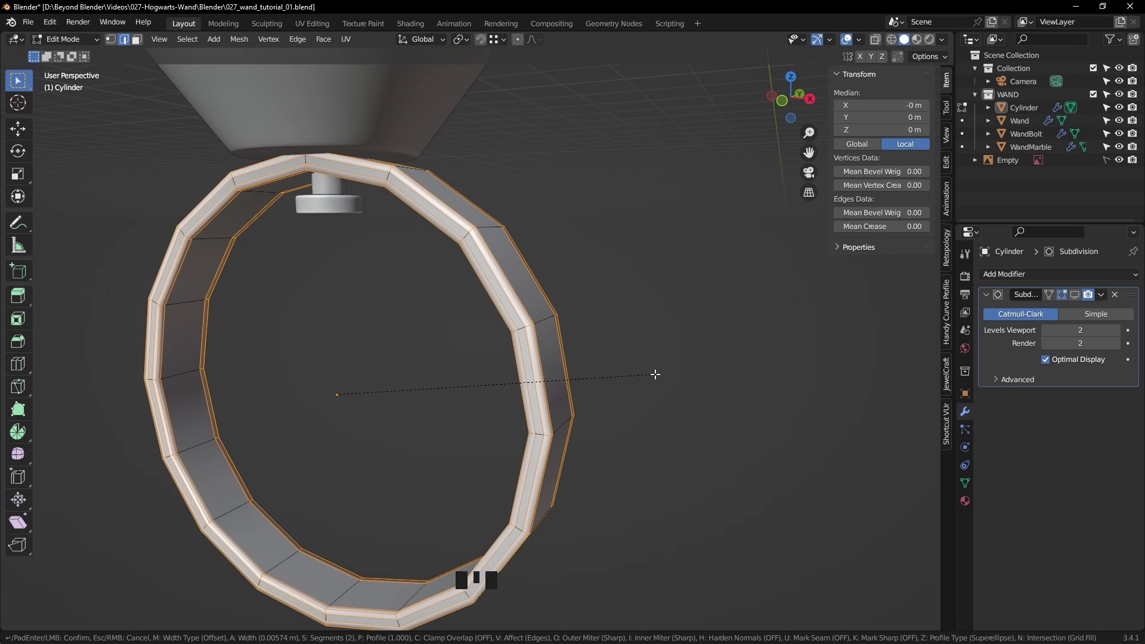
left_click(650, 376)
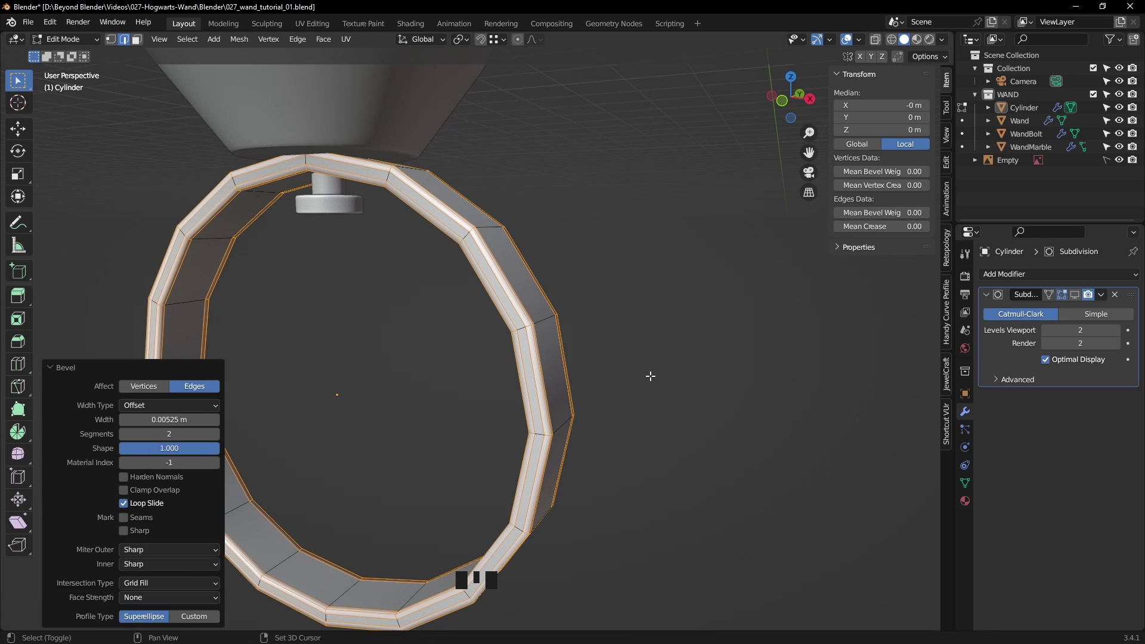
- Return to Object Mode, turn the ring's subdivision preview back on and compare the ring with the reference in front view
key("Tab")
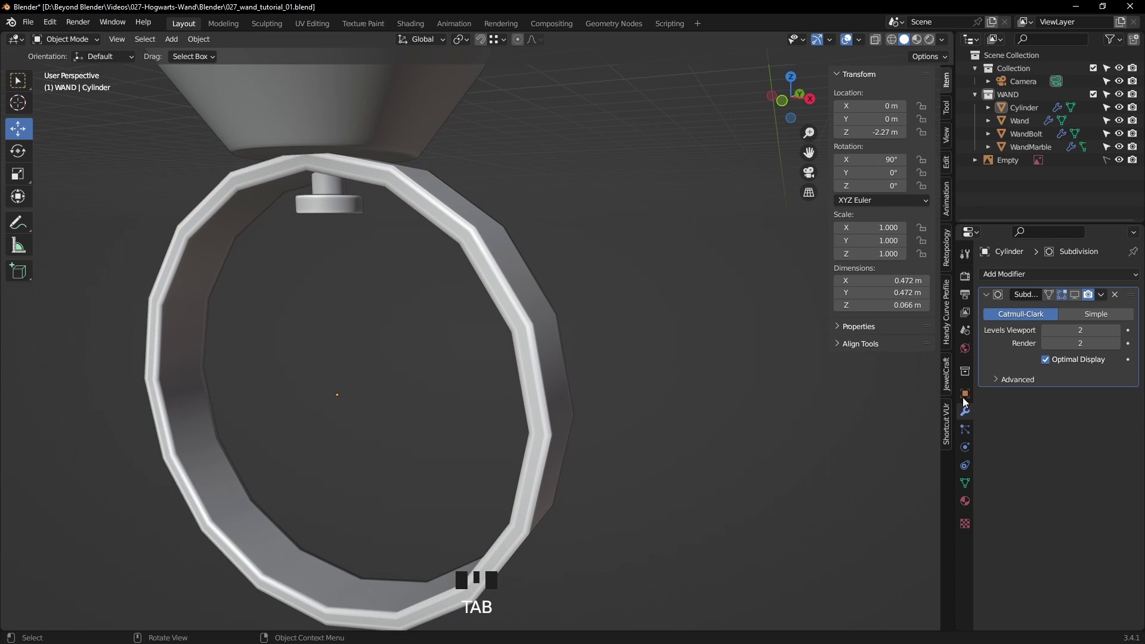
left_click(1077, 293)
scroll(700, 414, "down", 2)
middle_click_drag(700, 414, 660, 409)
key("KP_1")
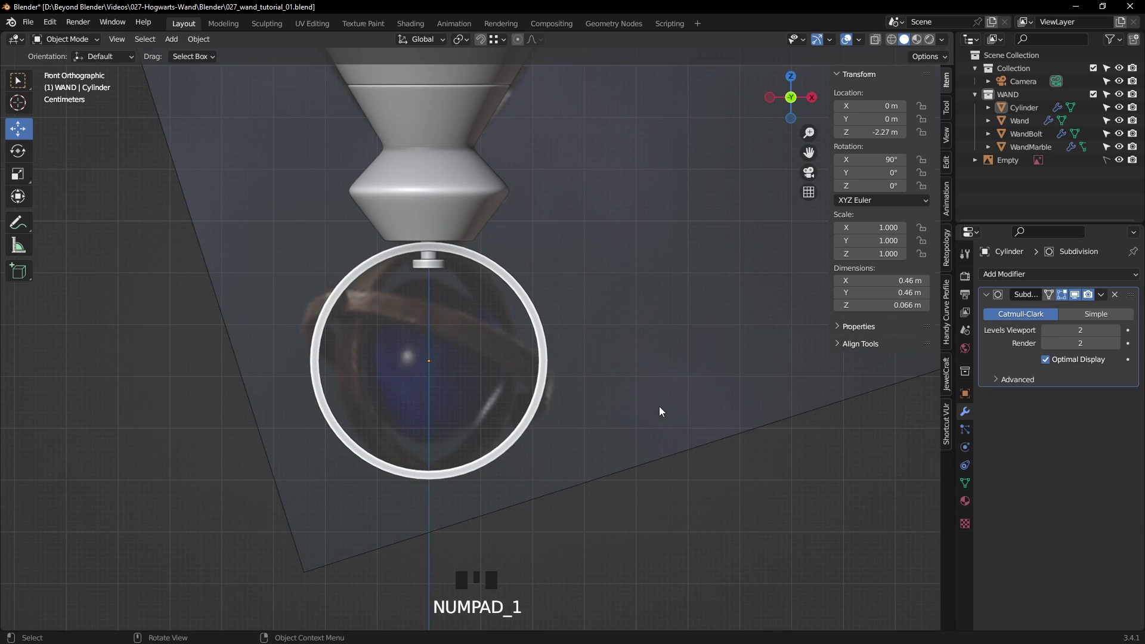
- With WandBolt's subdivision preview off, raise its head vertices in wireframe toward the ring, shortening the bolt to about 0.0411 m
scroll(432, 242, "up", 4)
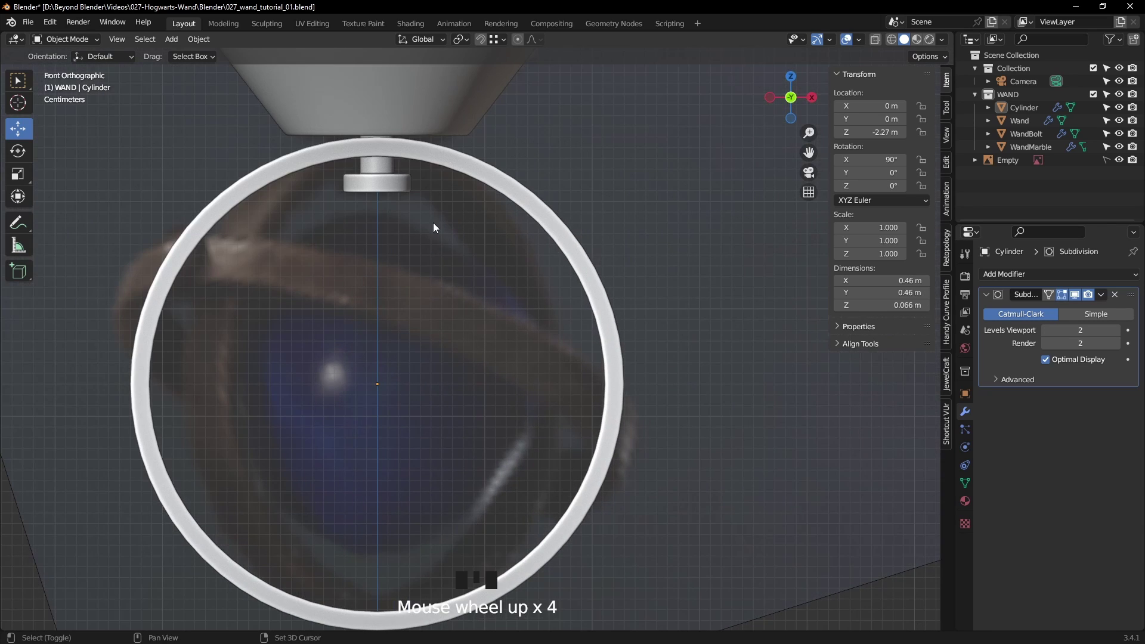
middle_click_drag(432, 224, 552, 349, "shift")
scroll(545, 353, "up", 1)
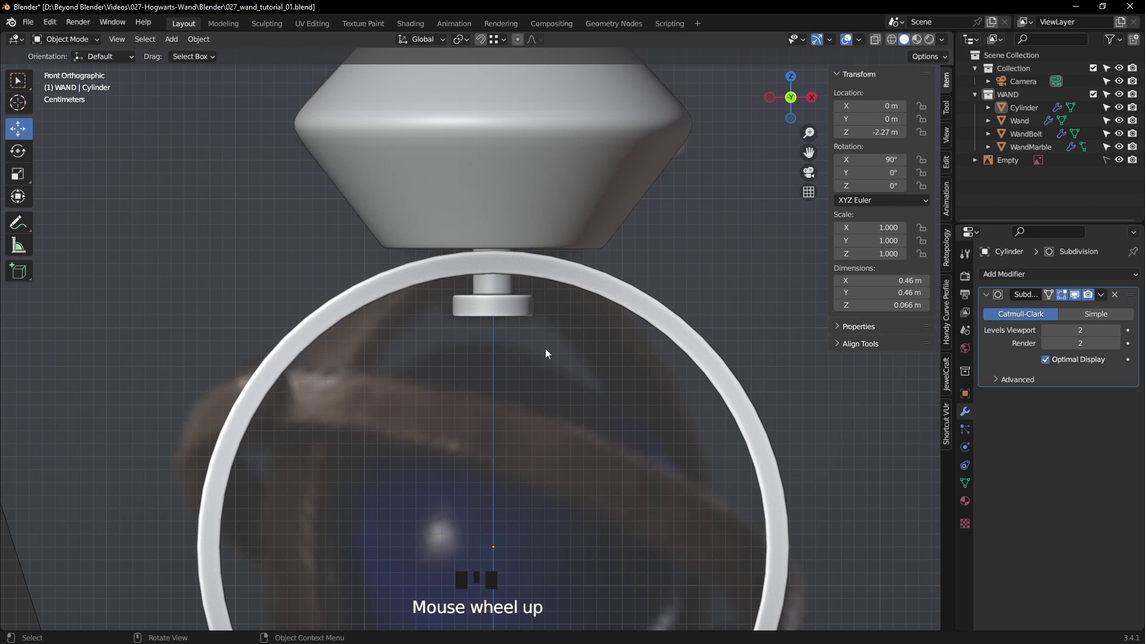
left_click(500, 293)
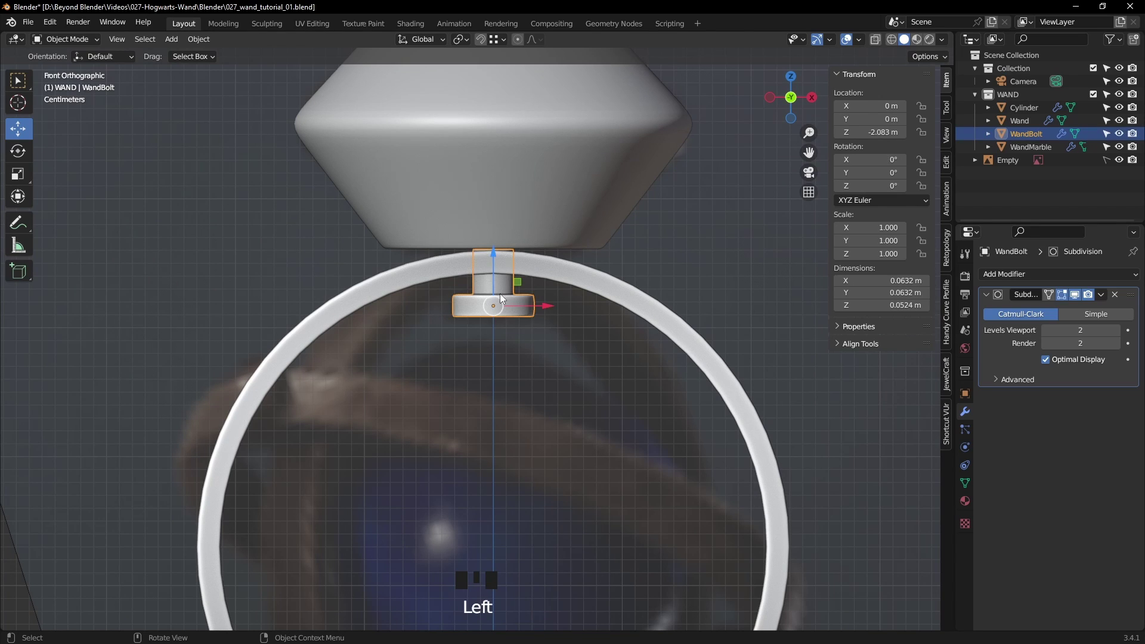
key("Tab")
key("z")
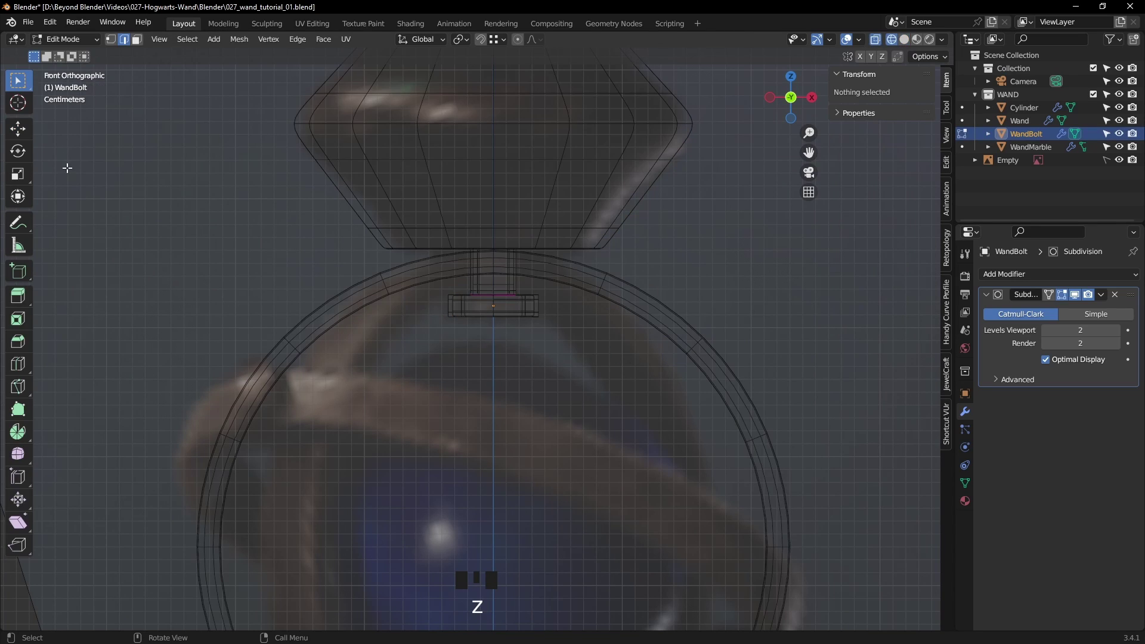
left_click(110, 40)
left_click(359, 324)
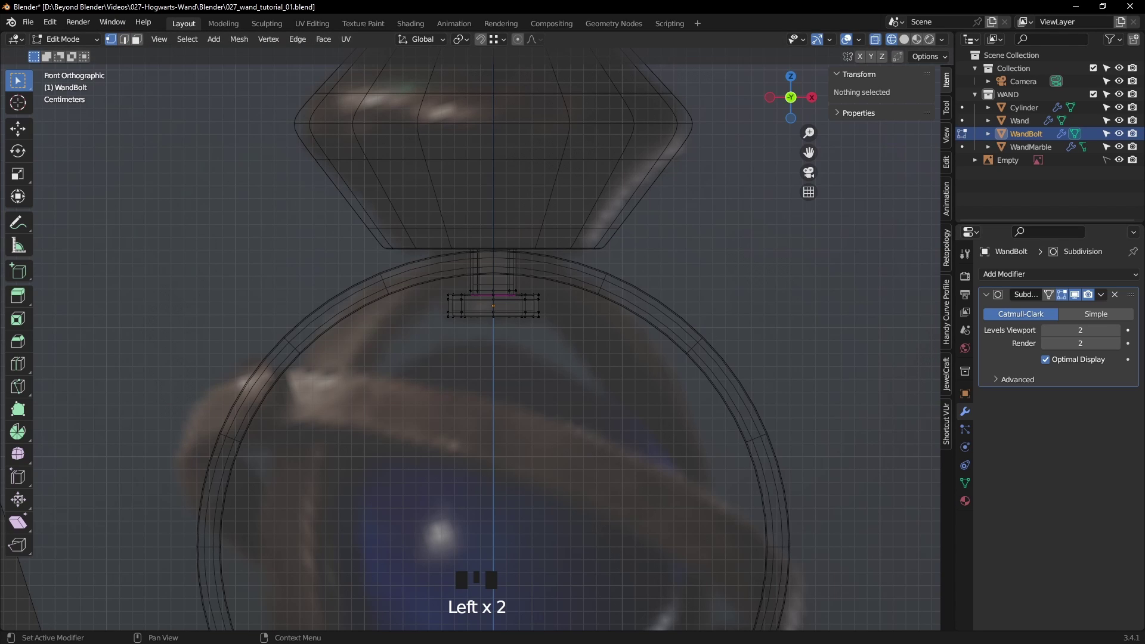
left_click(1074, 294)
left_click_drag(610, 285, 353, 361)
left_click(18, 128)
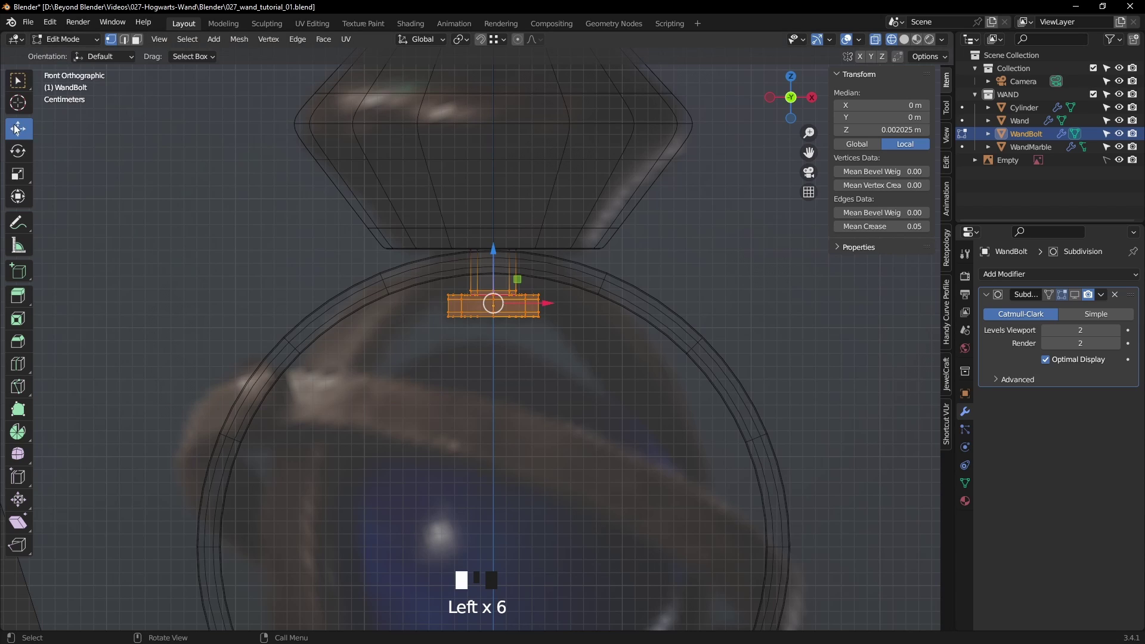
scroll(507, 257, "up", 4)
left_click_drag(511, 222, 514, 180)
key("Tab")
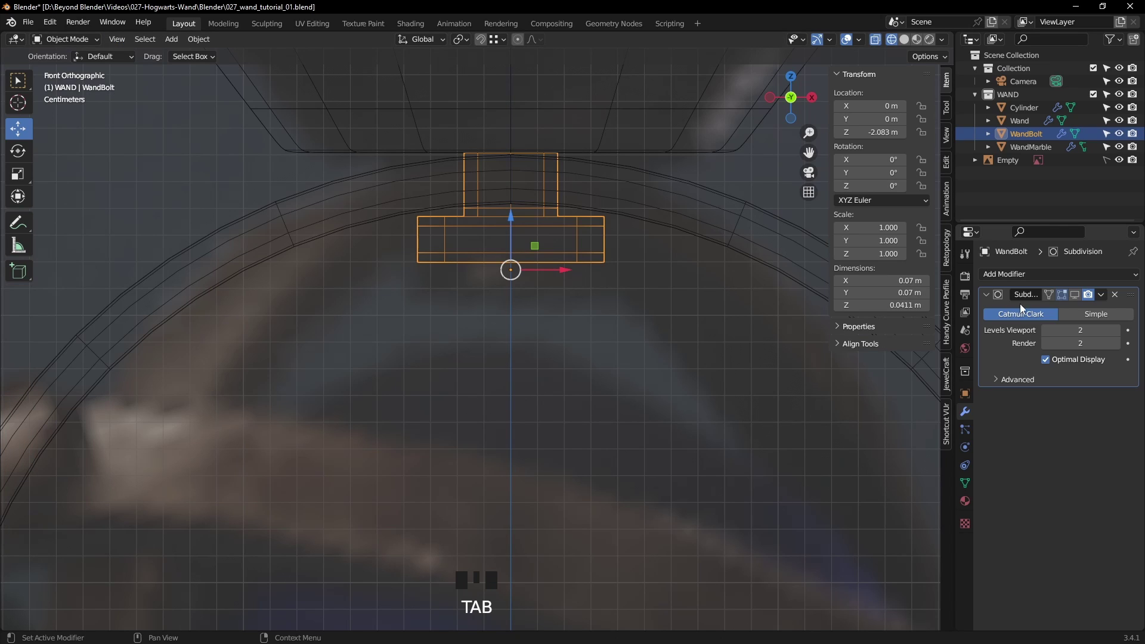
- Turn WandBolt's subdivision preview back on, restore solid shading and save the file
left_click(1076, 295)
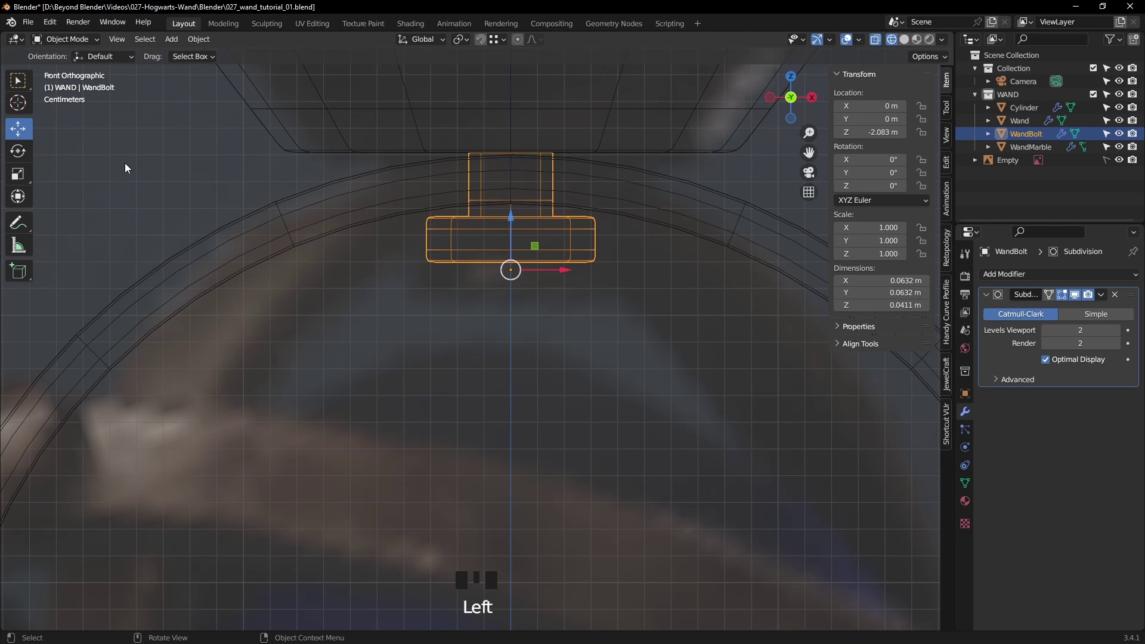
left_click(176, 170)
key("z")
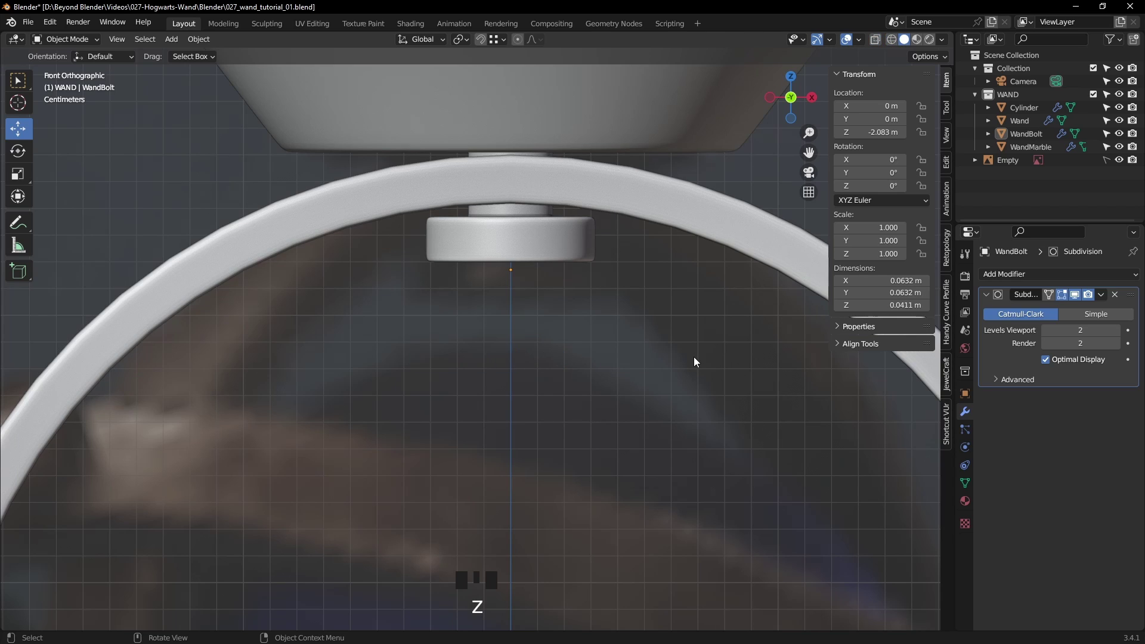
scroll(693, 356, "down", 4)
mouse_move(693, 356)
middle_mouse_down()
mouse_move(670, 421)
mouse_move(604, 391)
mouse_move(685, 362)
mouse_move(678, 342)
mouse_move(693, 375)
middle_mouse_up()
scroll(683, 370, "down", 2)
key("ctrl+s")
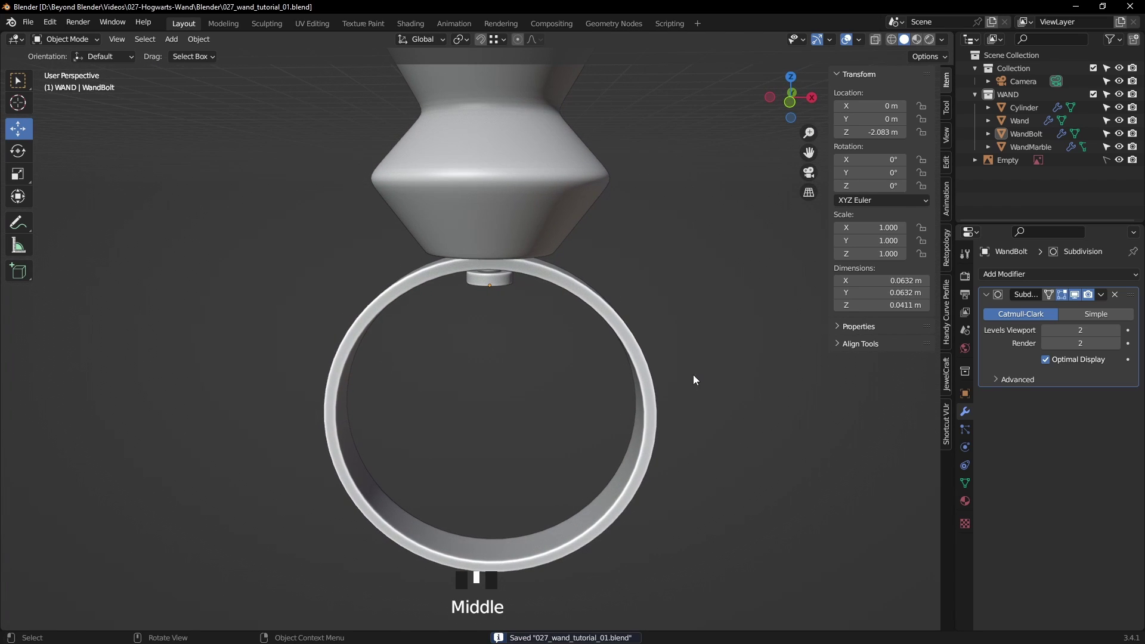
- Rename the ring object "Cylinder" as WandPlanetRingInner
left_click(639, 354)
key("KP_1")
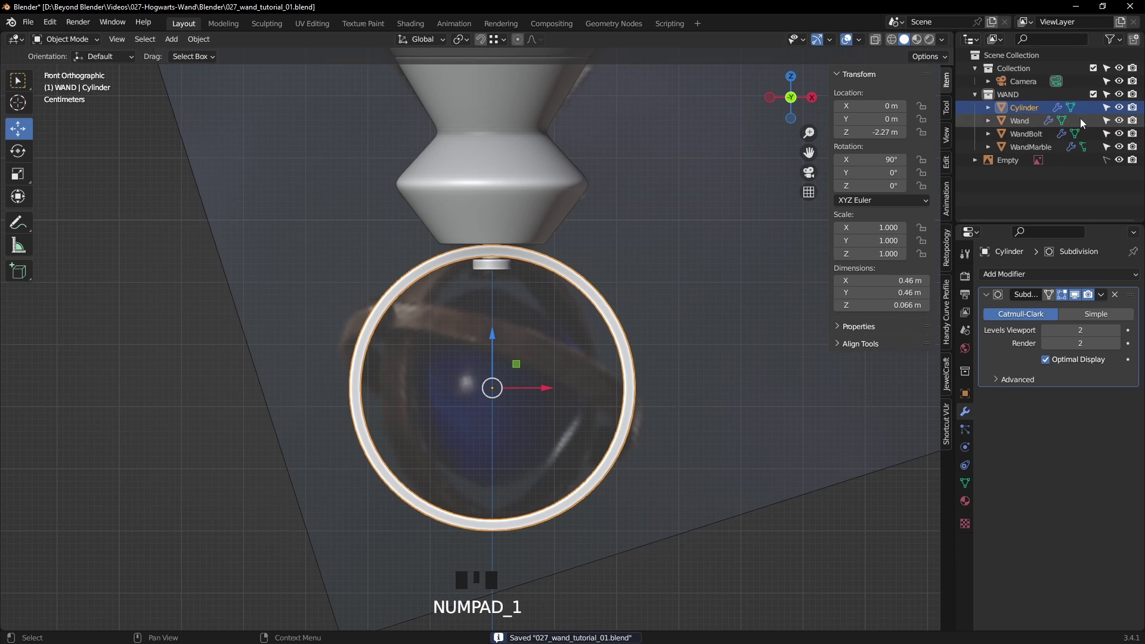
left_click(1028, 107)
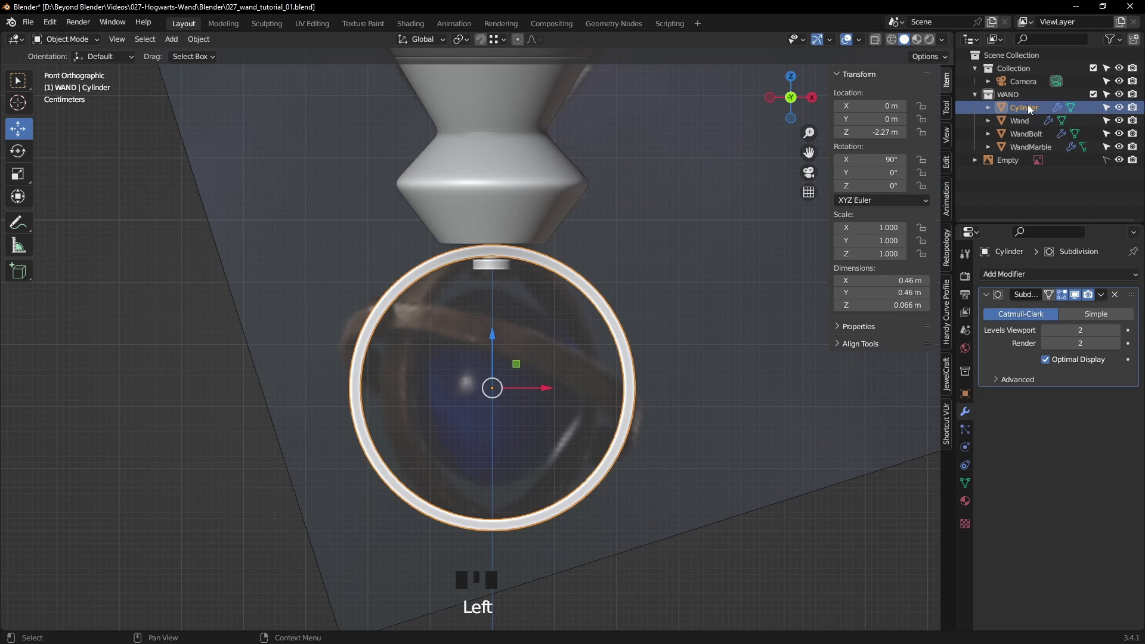
double_click(1028, 108)
type("Wand")
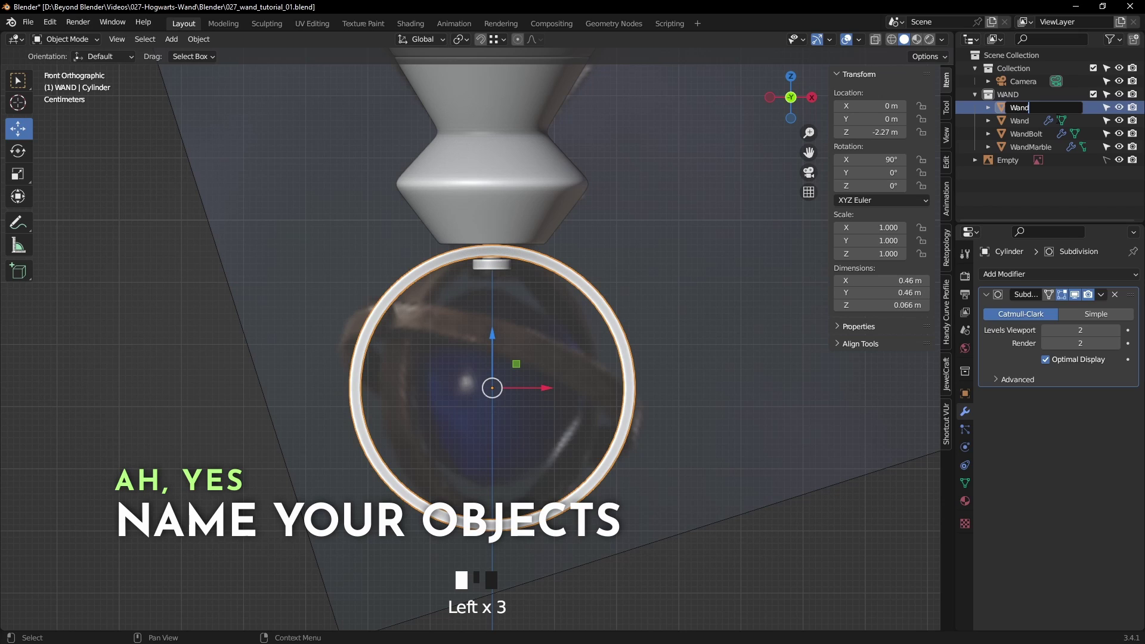
type("PlanetRingInner")
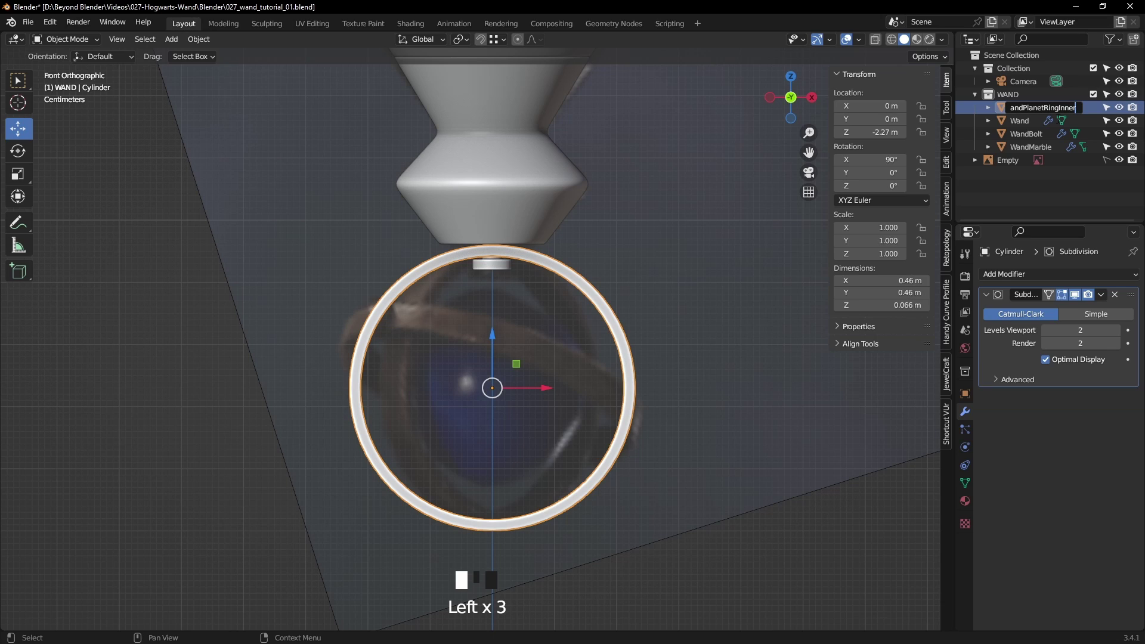
key("Return")
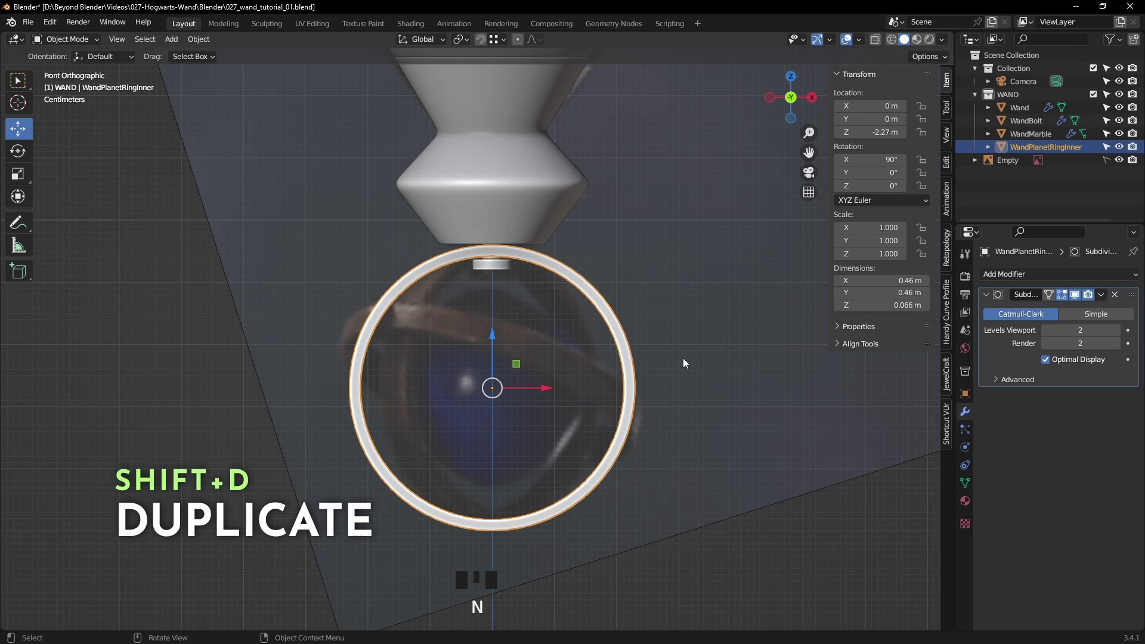
- Duplicate WandPlanetRingInner in place and rename the copy as WandPlanetRingOuter
key("shift+d")
right_click(714, 311)
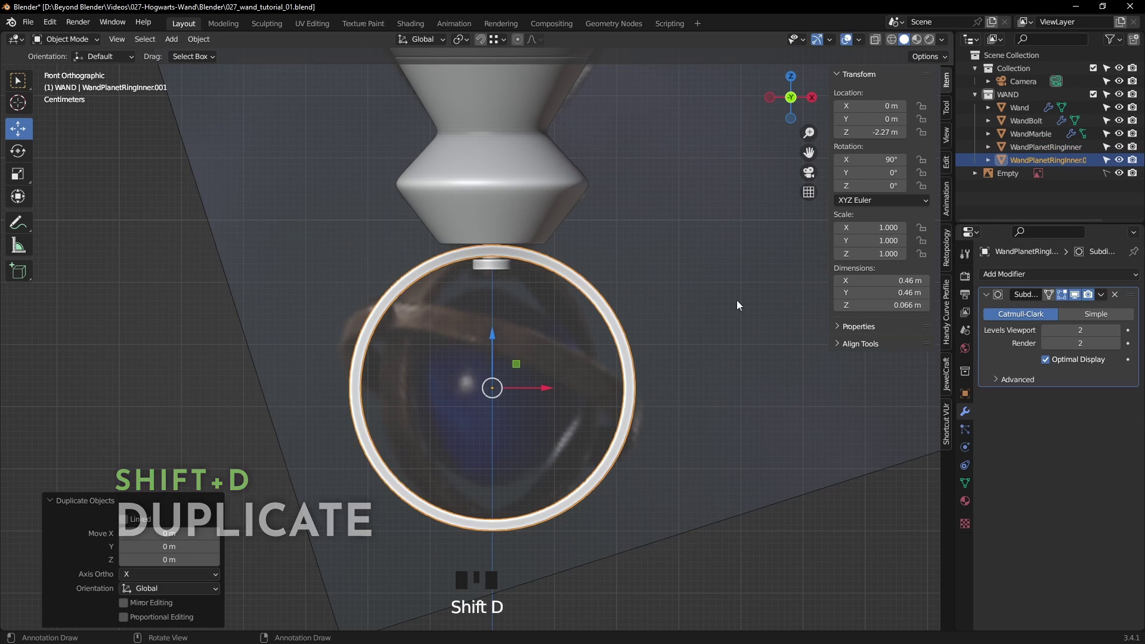
double_click(1069, 158)
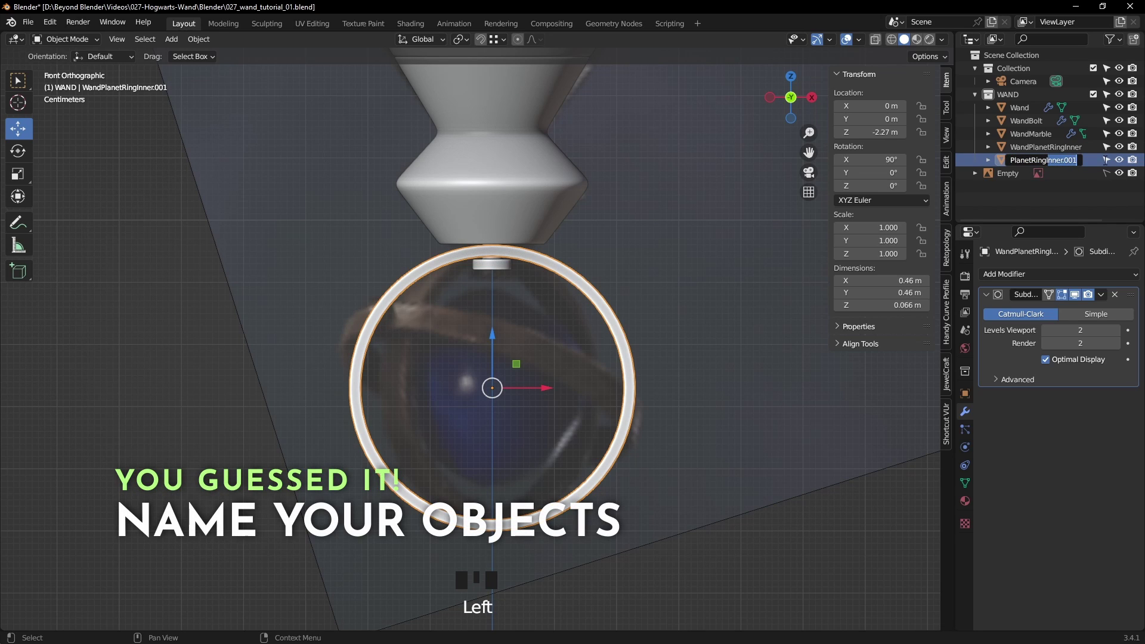
type("uter")
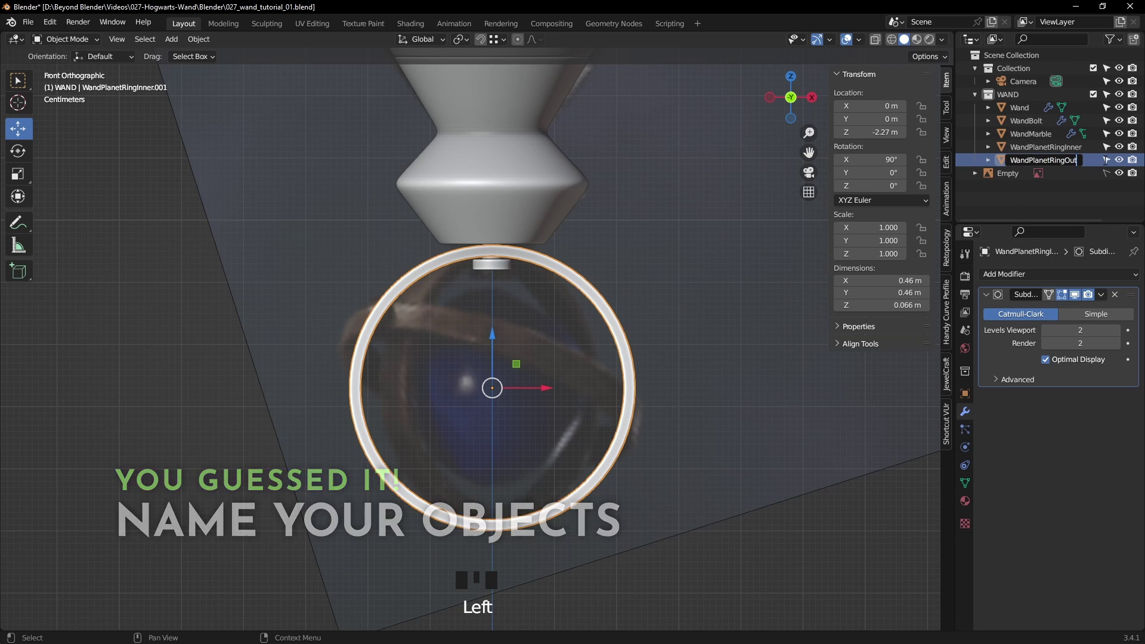
key("BackSpace")
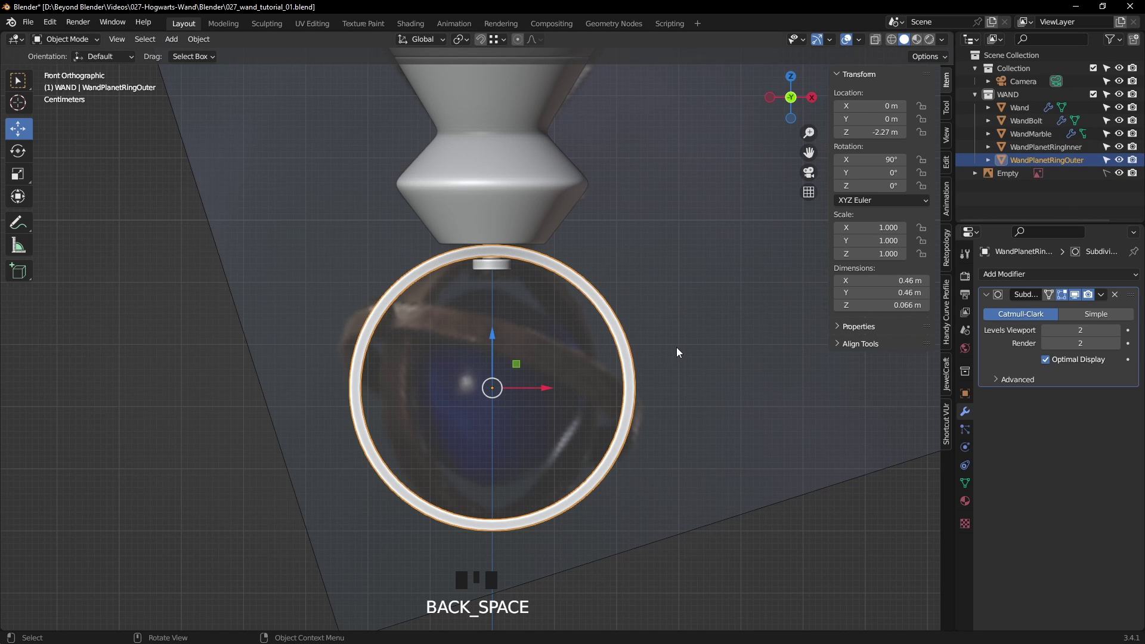
- Rotate WandPlanetRingOuter 90° about the X axis and check it against the reference in front view
key("r")
type("x90")
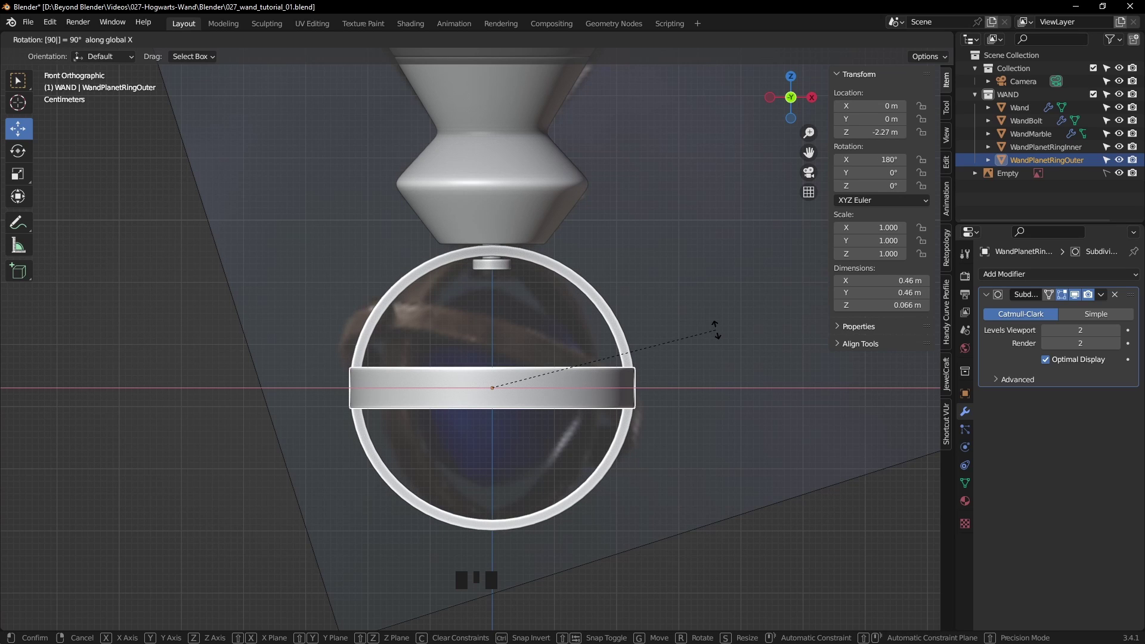
key("Return")
middle_click_drag(709, 318, 678, 341)
left_click(678, 343)
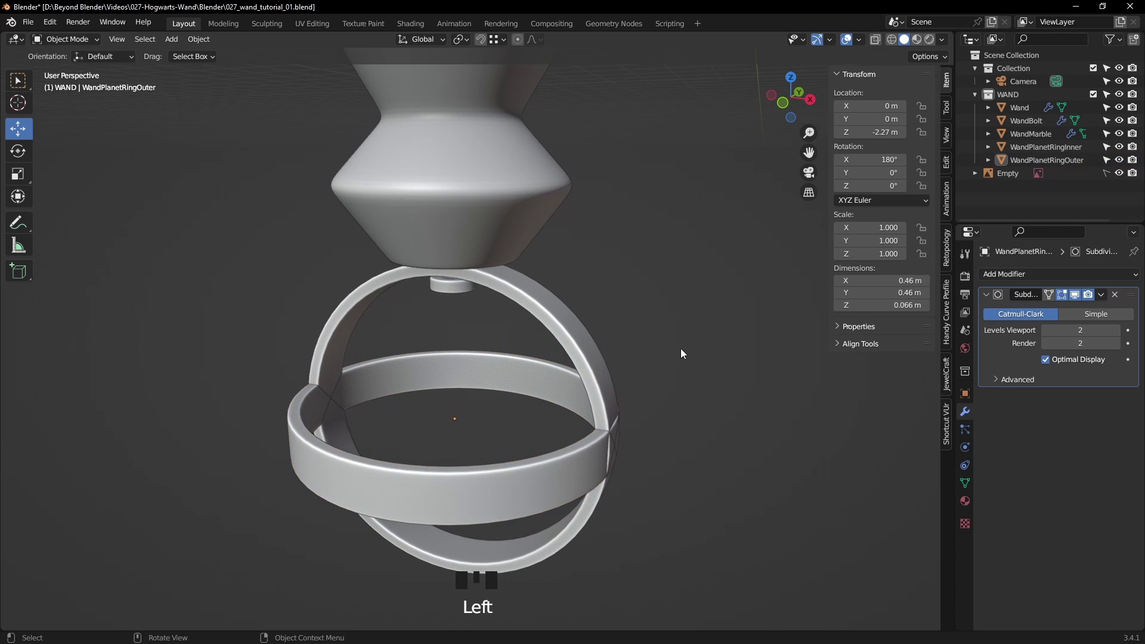
key("KP_1")
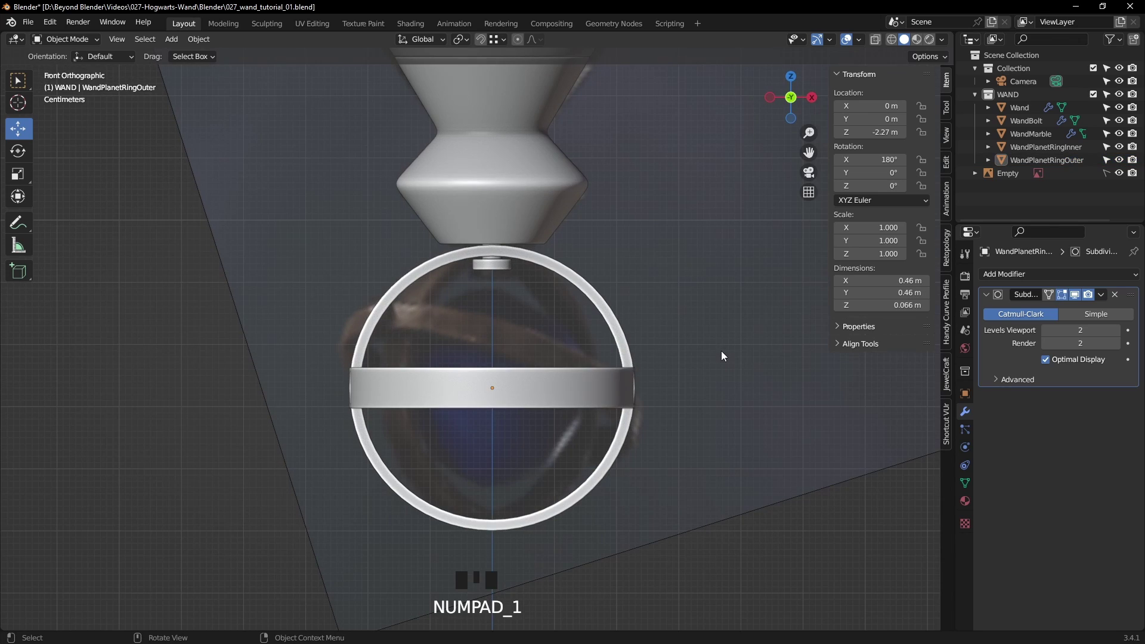
left_click(645, 427)
key("g")
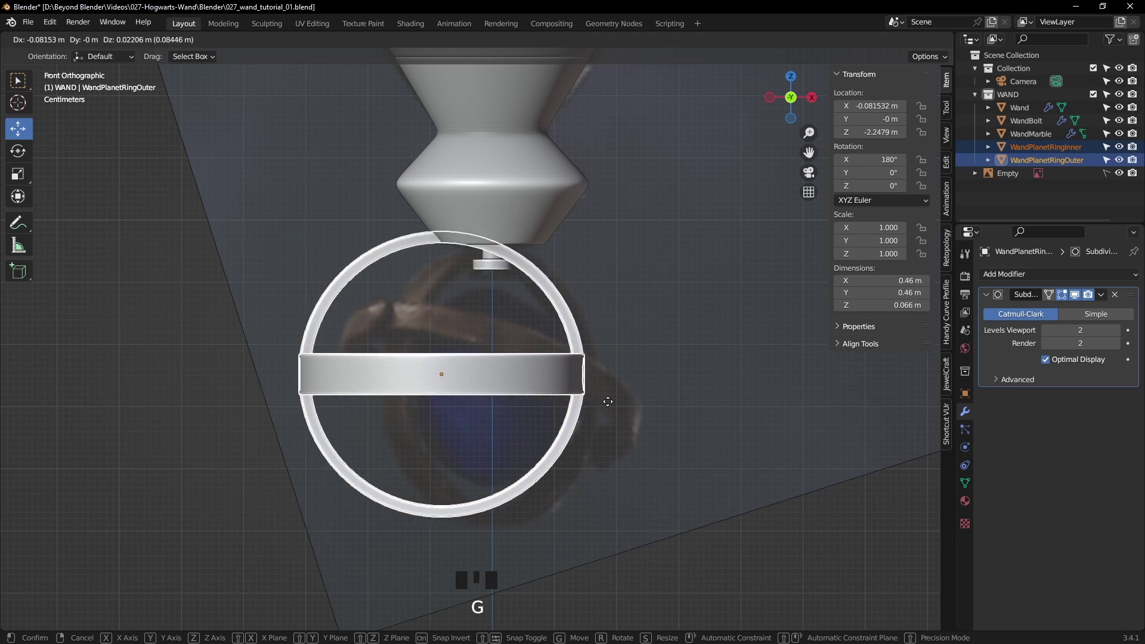
right_click(493, 446)
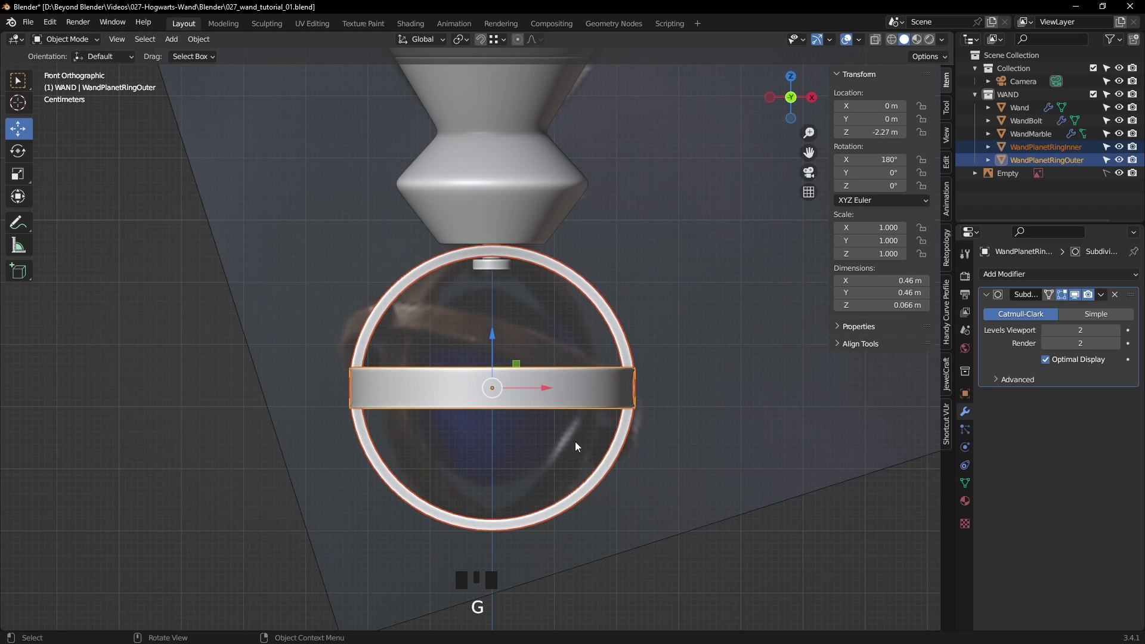
left_click(729, 403)
- Open WandPlanetRingOuter in Edit Mode with its subdivision preview off, nothing selected and edge selection active
middle_click_drag(729, 403, 642, 427)
key("Tab")
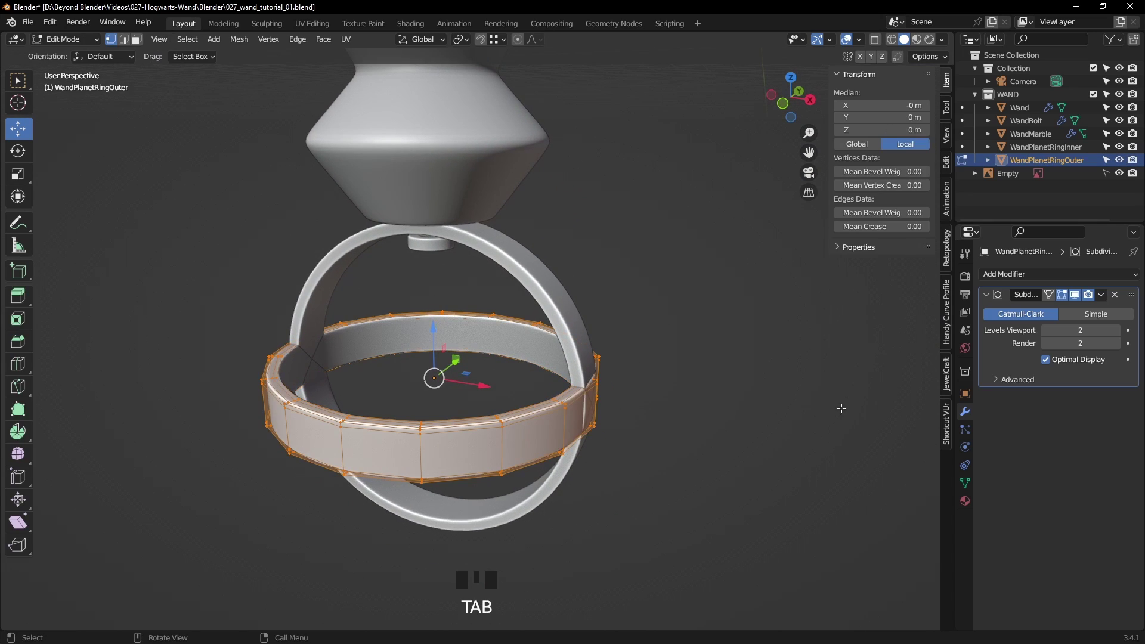
left_click(1078, 295)
left_click(714, 430)
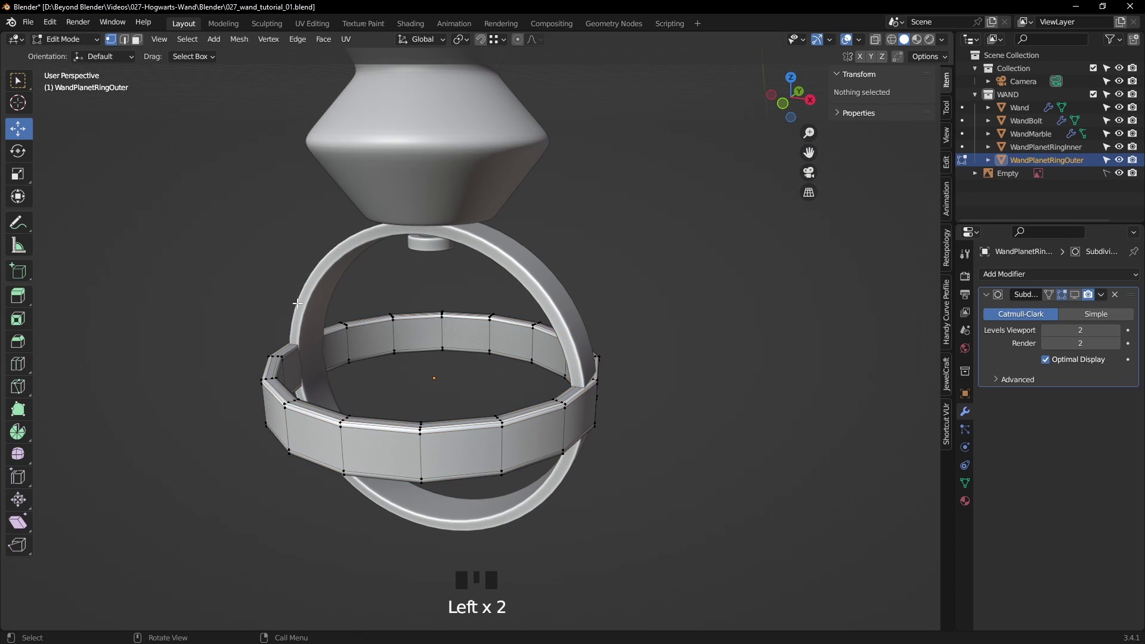
left_click(124, 39)
scroll(662, 417, "up", 2)
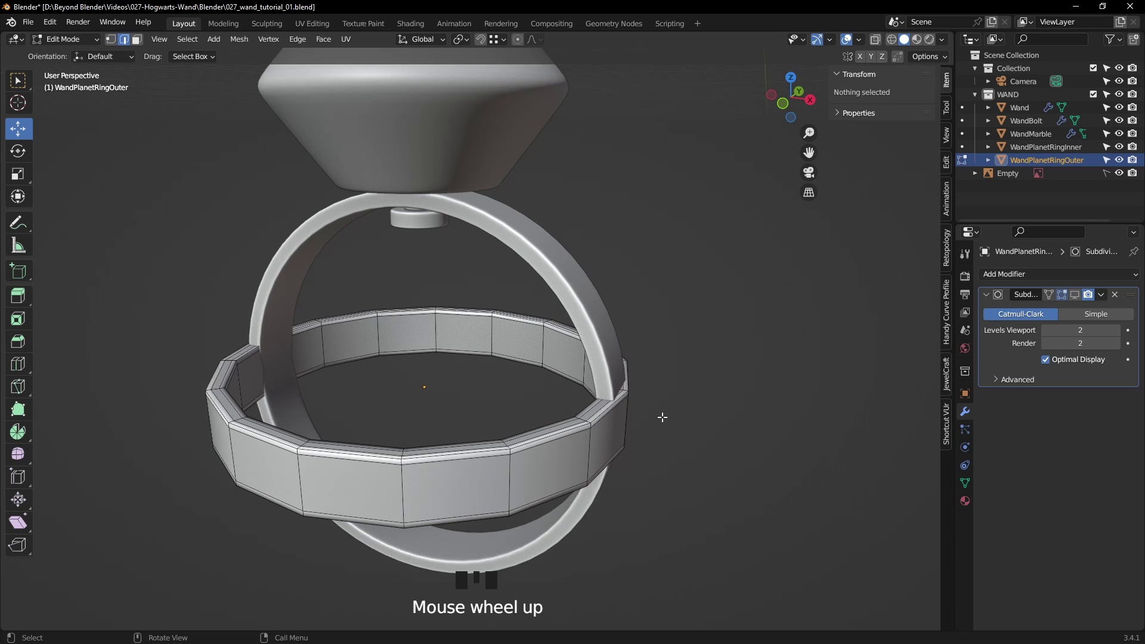
- Dissolve the bevel support loops on the upper rim and along the outer and inner walls of WandPlanetRingOuter
left_click(641, 445, "alt")
left_click(631, 434, "alt+shift")
left_click(624, 431, "alt+shift")
left_click(600, 518, "alt+shift")
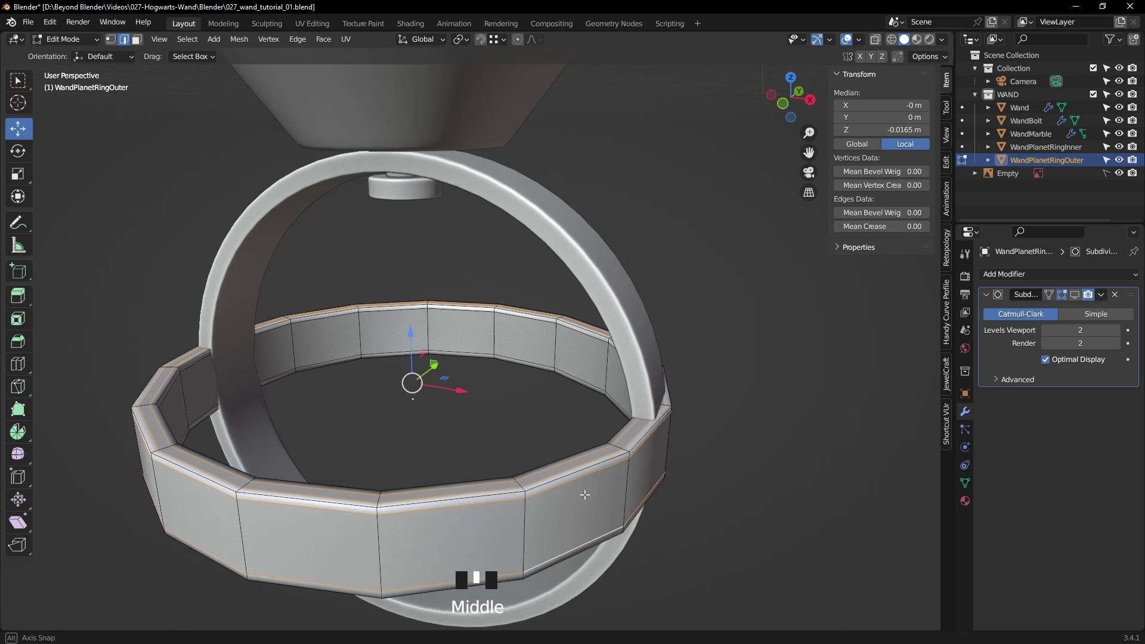
middle_click_drag(581, 493, 632, 358)
left_click(652, 333, "alt+shift")
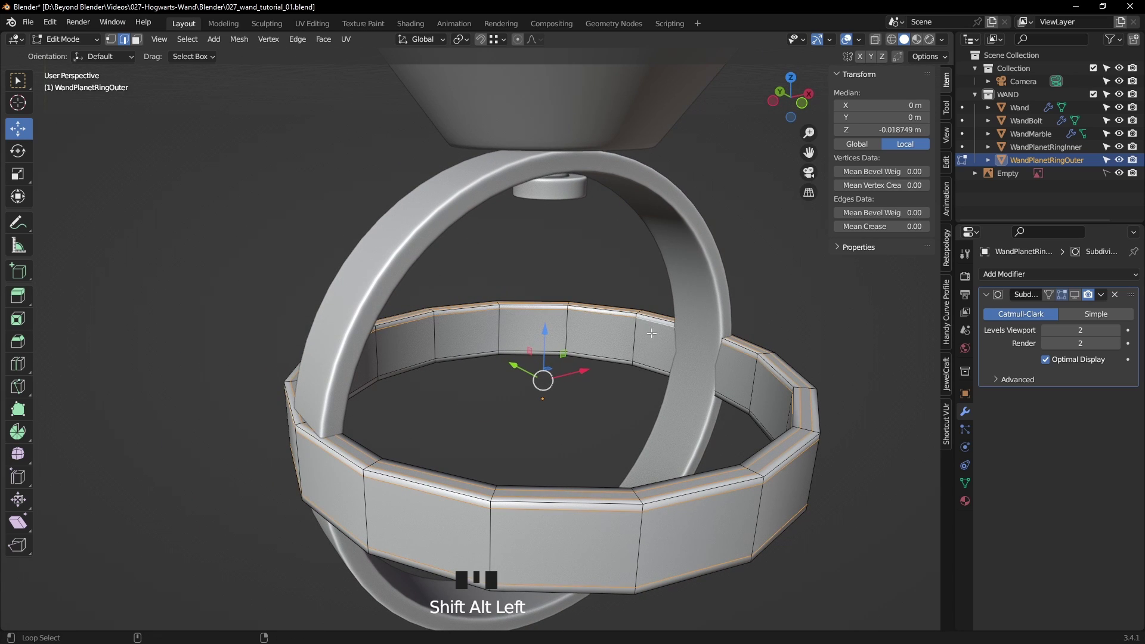
left_click(645, 363, "alt+shift")
middle_click_drag(782, 462, 829, 457)
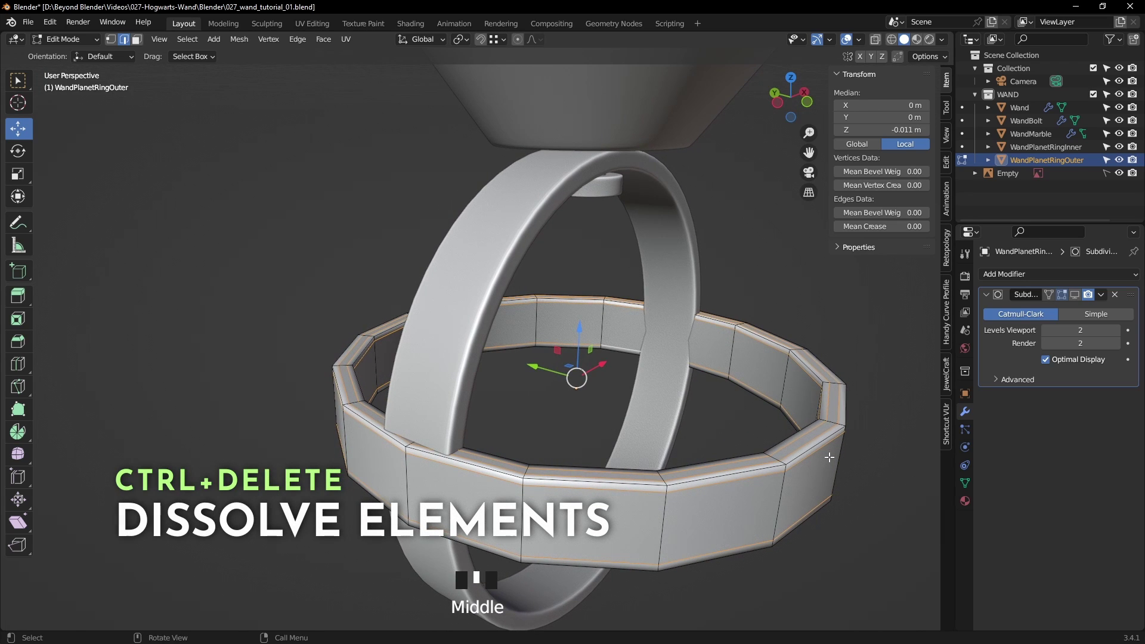
key("ctrl+Delete")
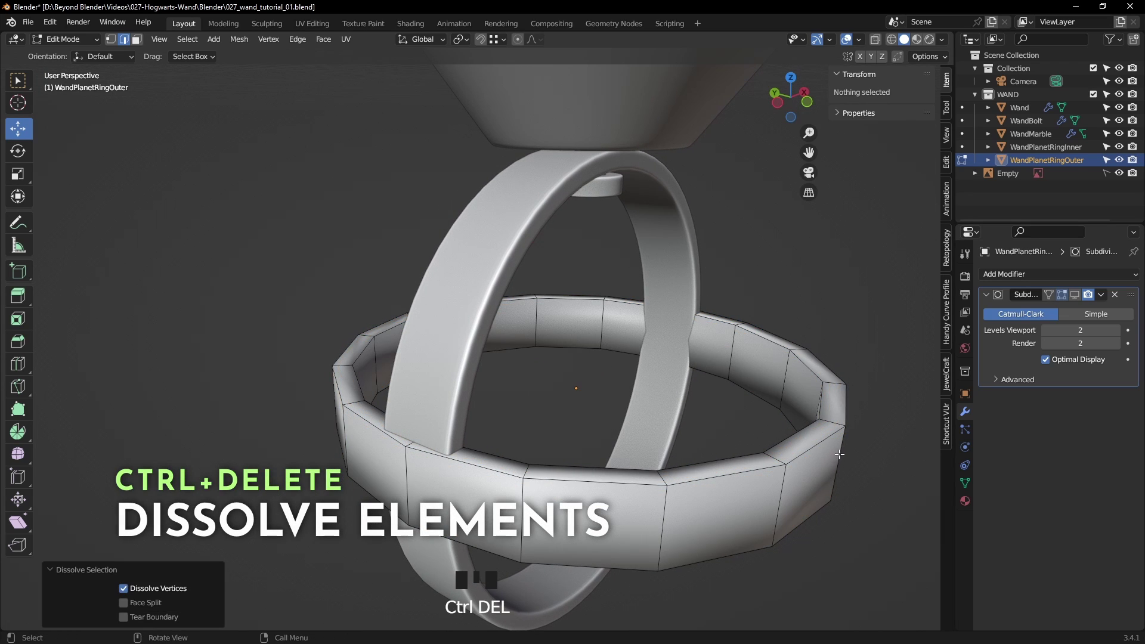
- Try to dissolve the edge loops on the outer ring's lower rim and undo that dissolve
middle_click_drag(840, 454, 651, 369)
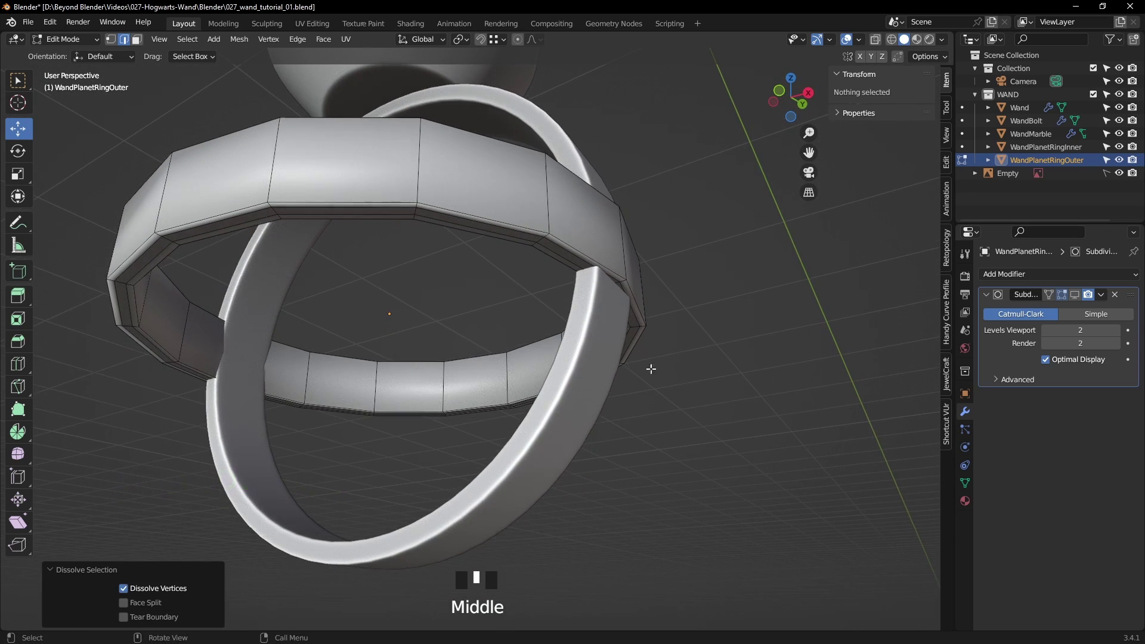
left_click(559, 257, "alt+shift")
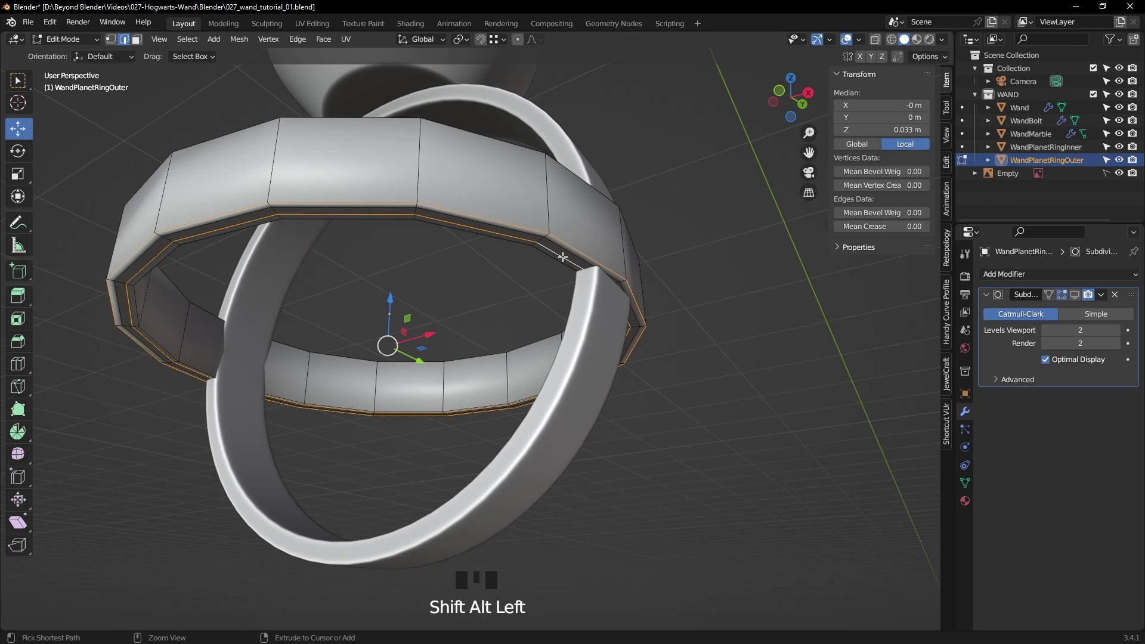
key("ctrl+Delete")
middle_click_drag(564, 251, 566, 278)
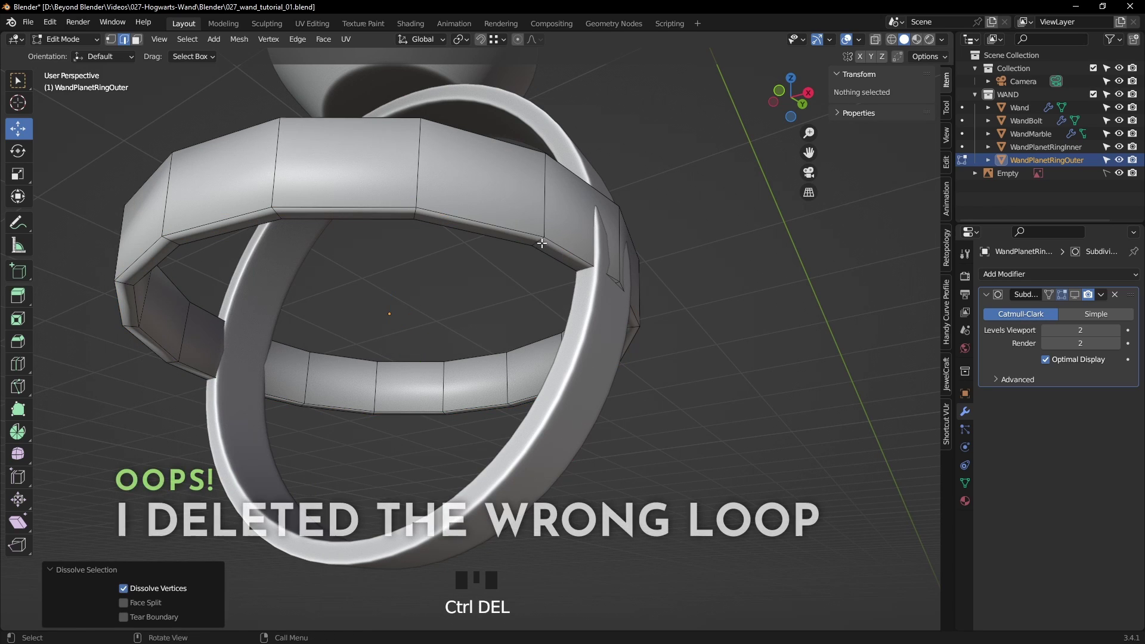
key("KP_1")
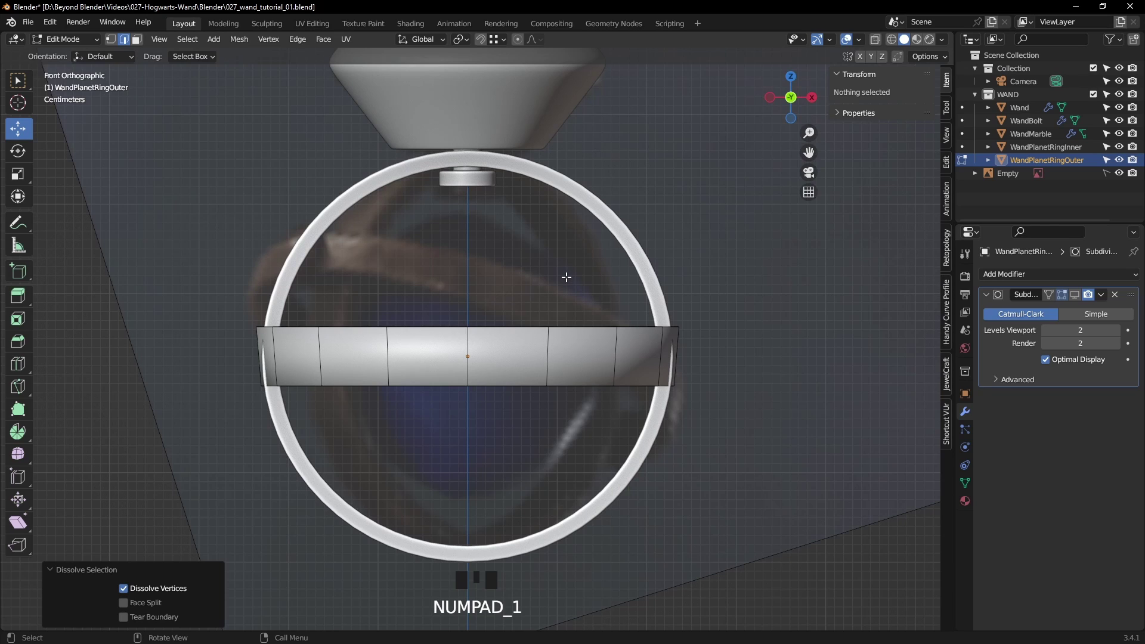
key("ctrl+z")
- Dissolve the two support edge loops on the flat underside of WandPlanetRingOuter's lower rim
middle_click_drag(736, 374, 756, 309)
left_click(758, 308)
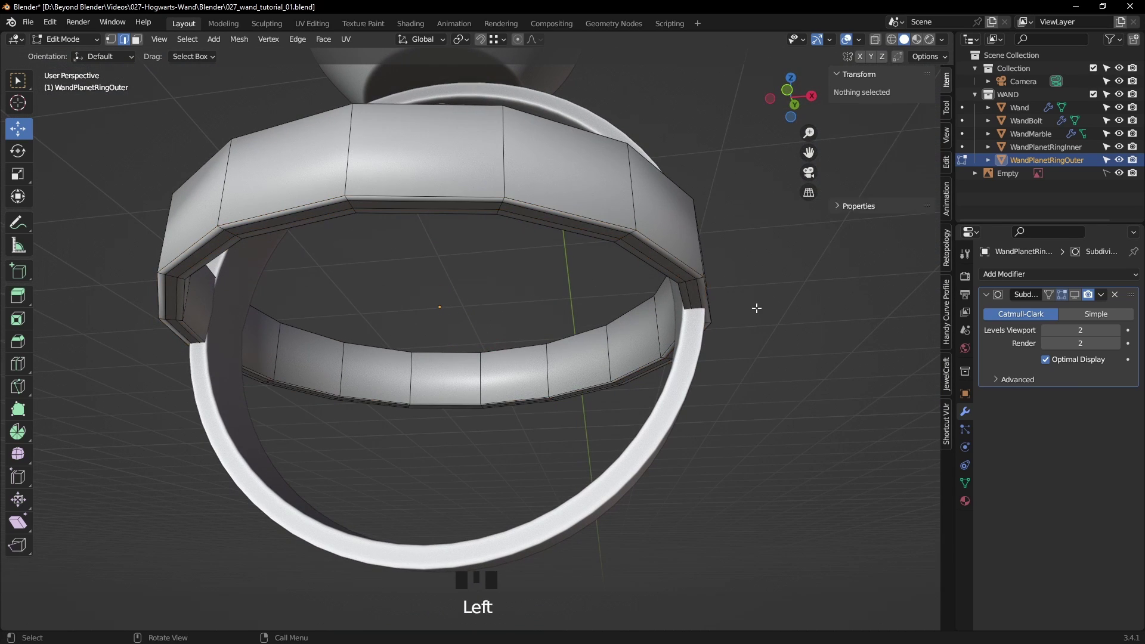
left_click(686, 273, "alt")
left_click(675, 275, "alt+shift")
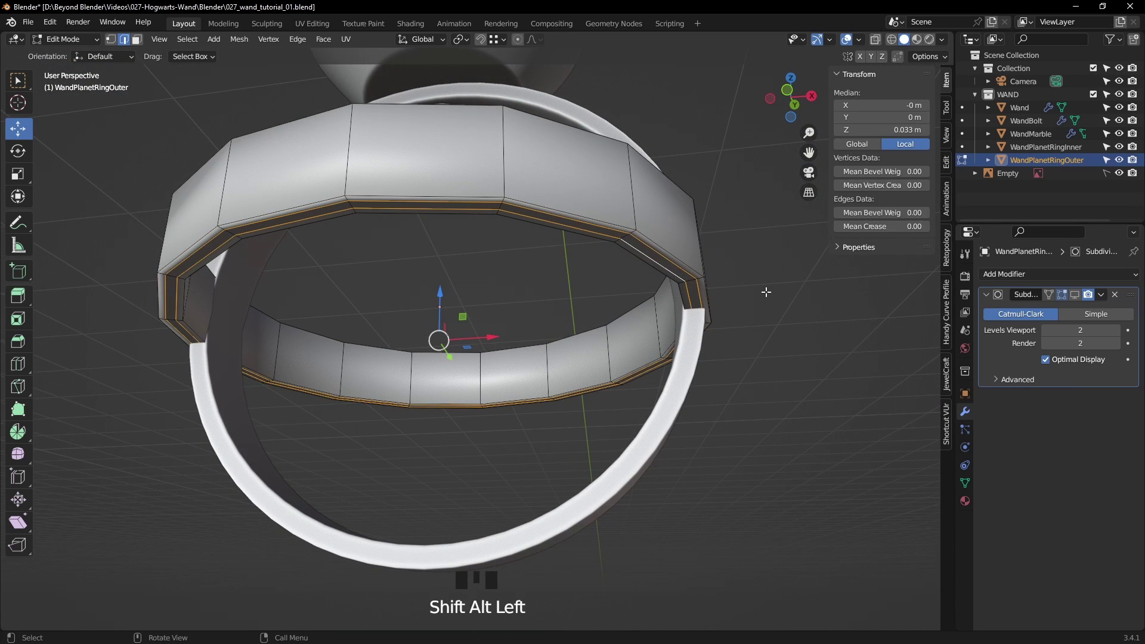
key("ctrl+Delete")
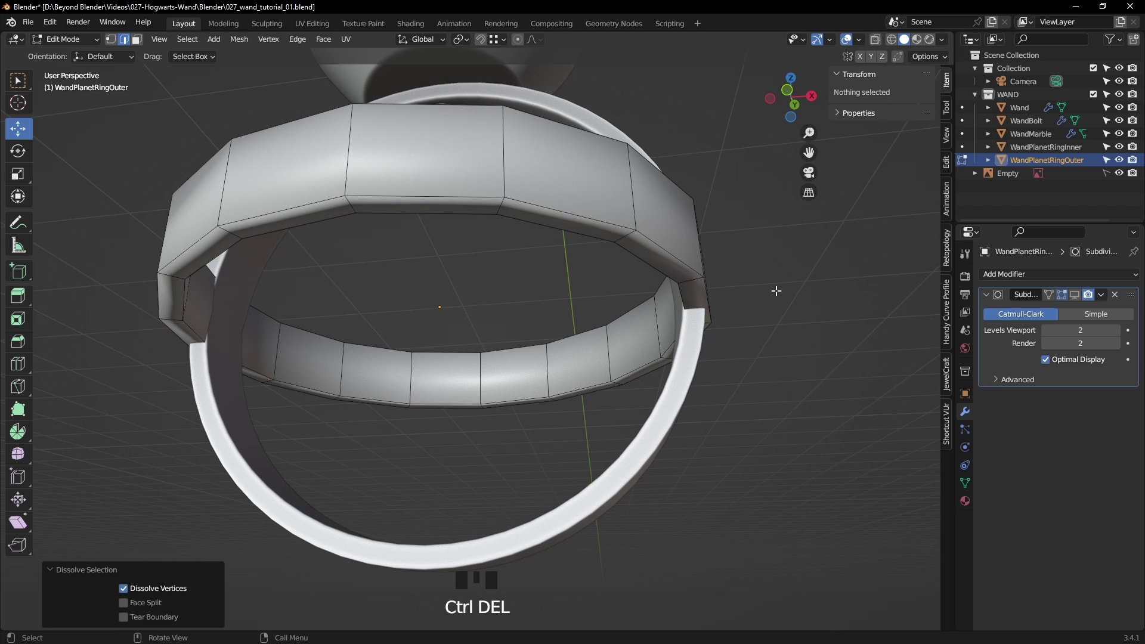
middle_click_drag(776, 290, 751, 354)
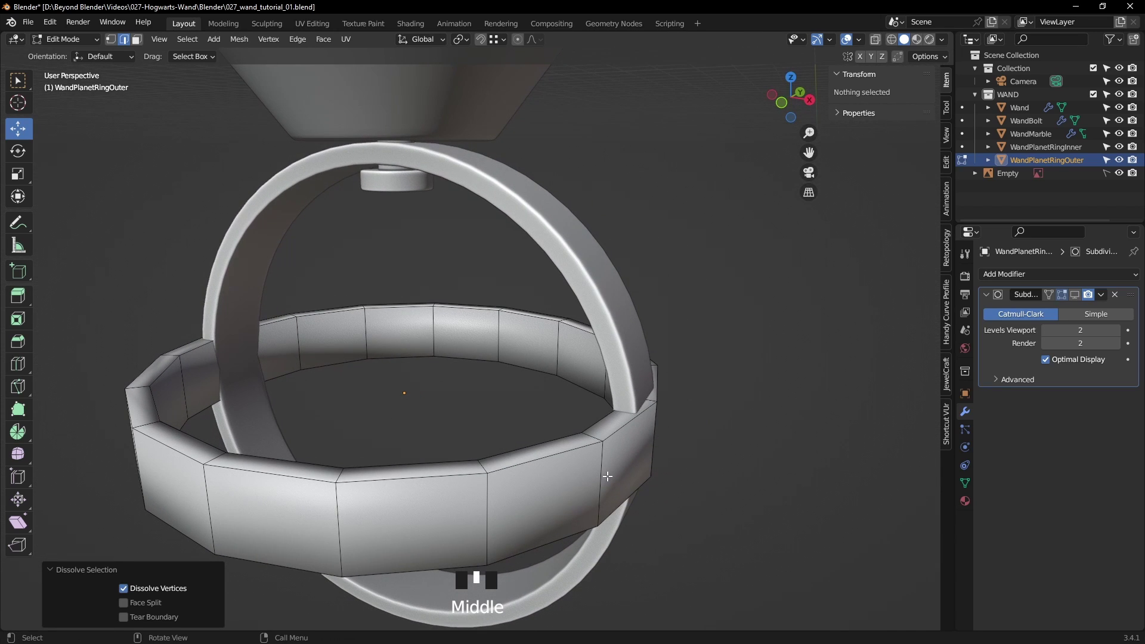
- Scale the outer wall's face loop of WandPlanetRingOuter by 1.091 in X and Y, excluding Z
key("3")
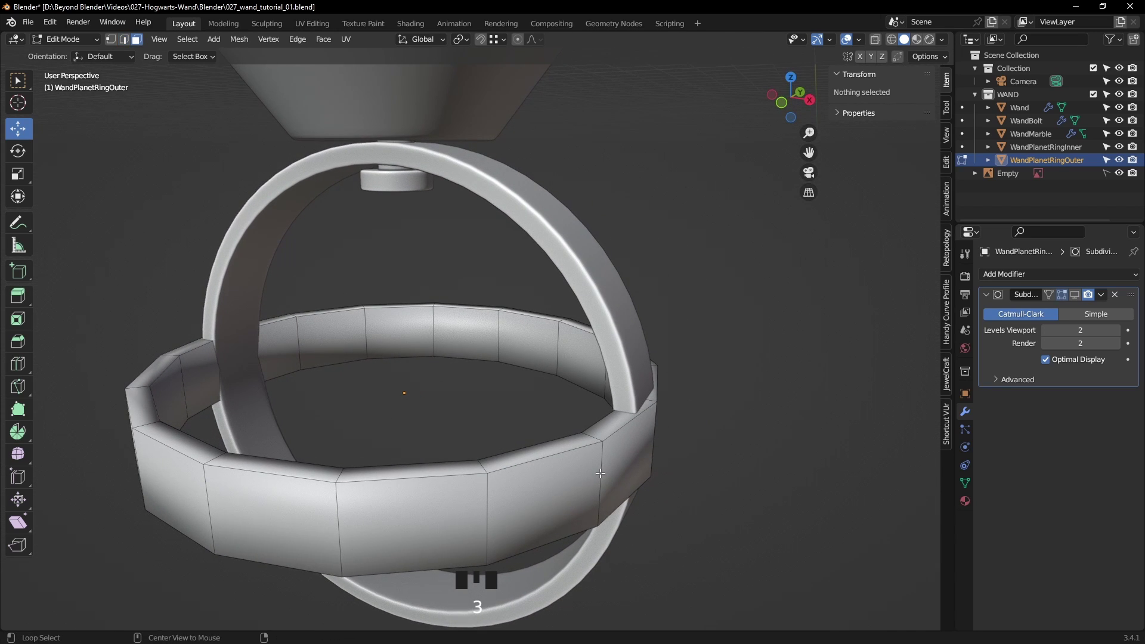
left_click(600, 473, "alt")
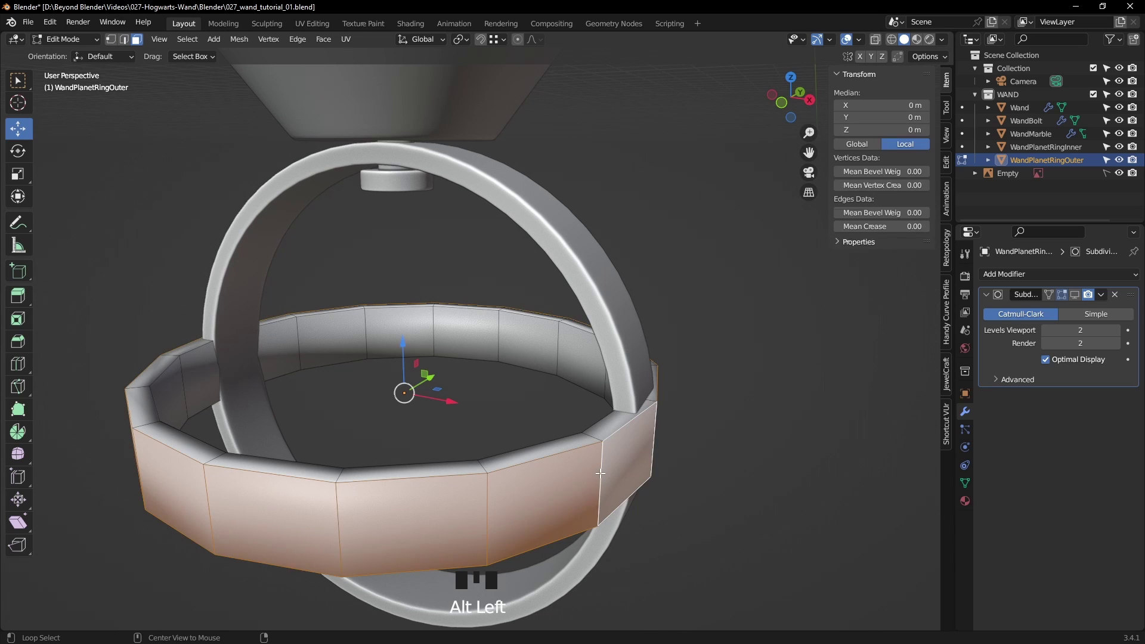
middle_click_drag(698, 462, 770, 394)
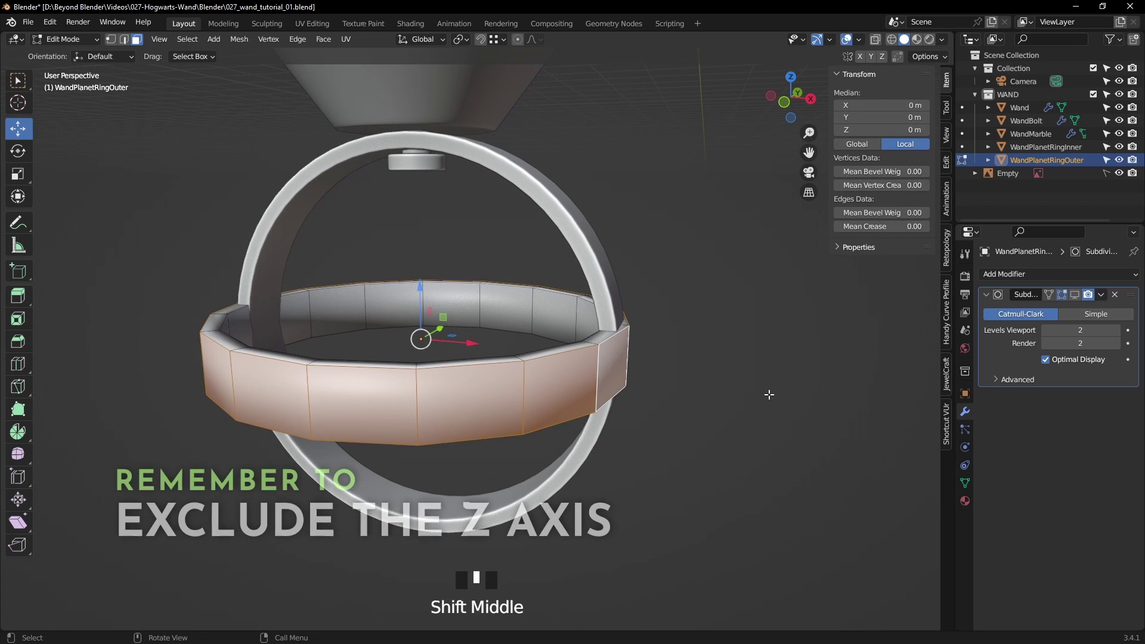
key("s")
key("shift+z")
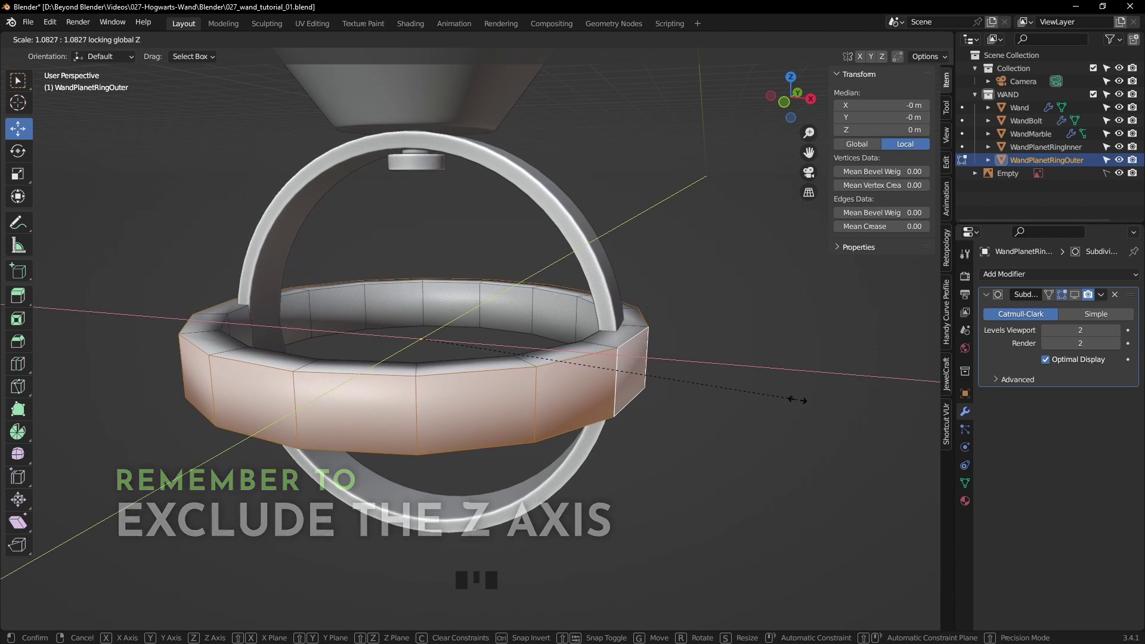
left_click(793, 401)
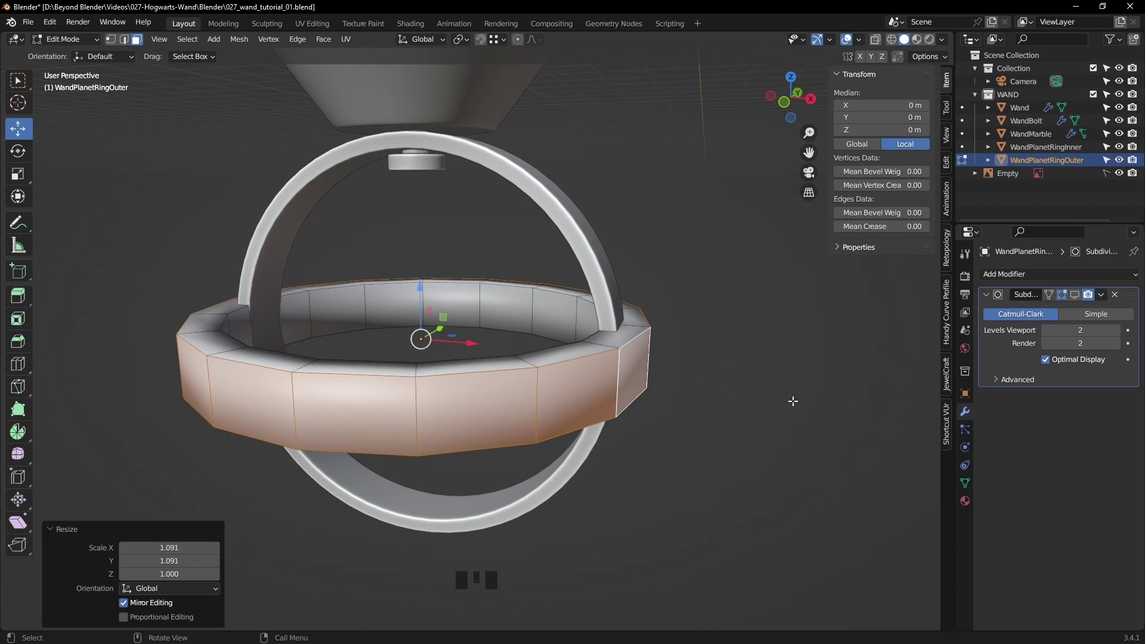
- Scale the inner wall's face loop of WandPlanetRingOuter by 1.094 in X and Y, excluding Z
left_click(577, 317, "alt")
key("s")
key("shift+z")
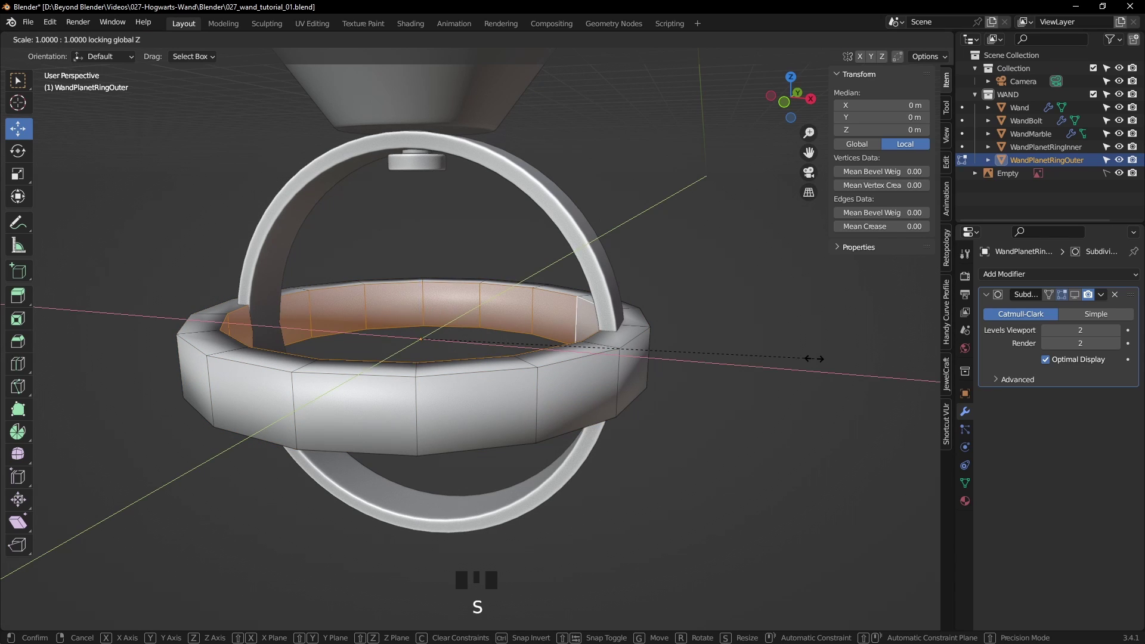
left_click(850, 376)
middle_click_drag(850, 375, 757, 396)
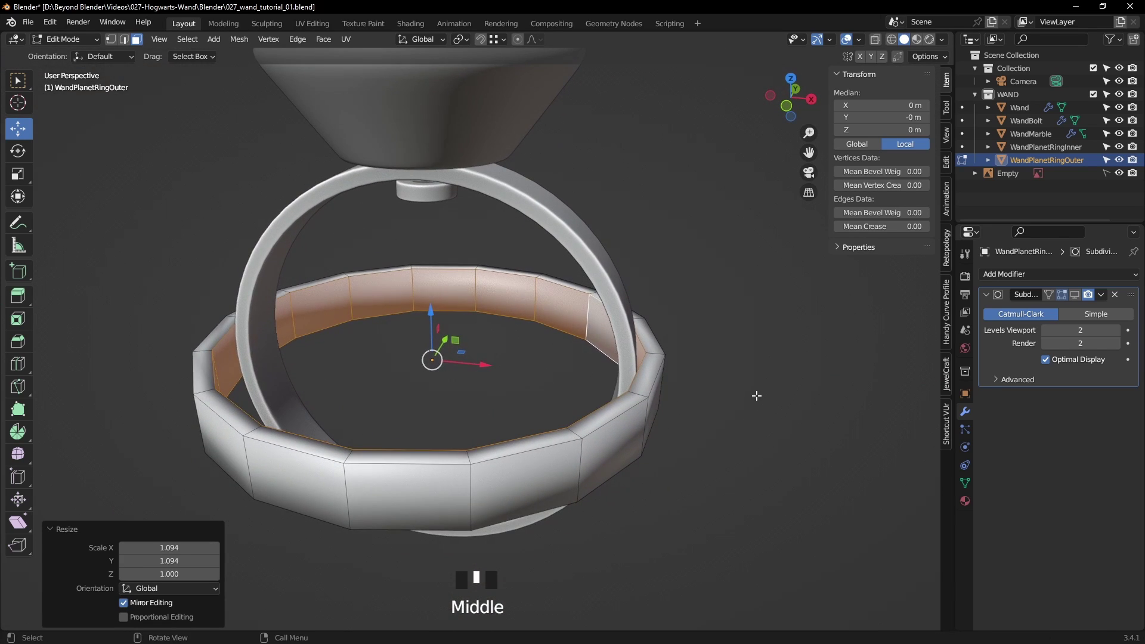
- Hide WandPlanetRingInner's subdivision in the viewport and show the wireframe overlay to compare the widths of both rings
key("Tab")
left_click(621, 323)
left_click(1074, 295)
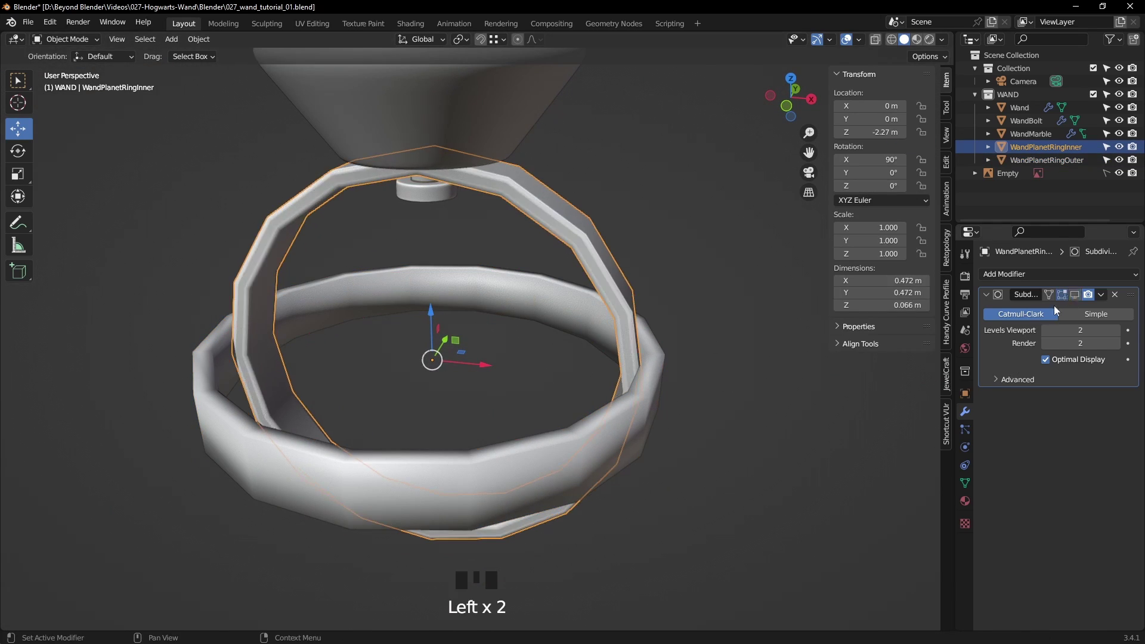
key("Tab")
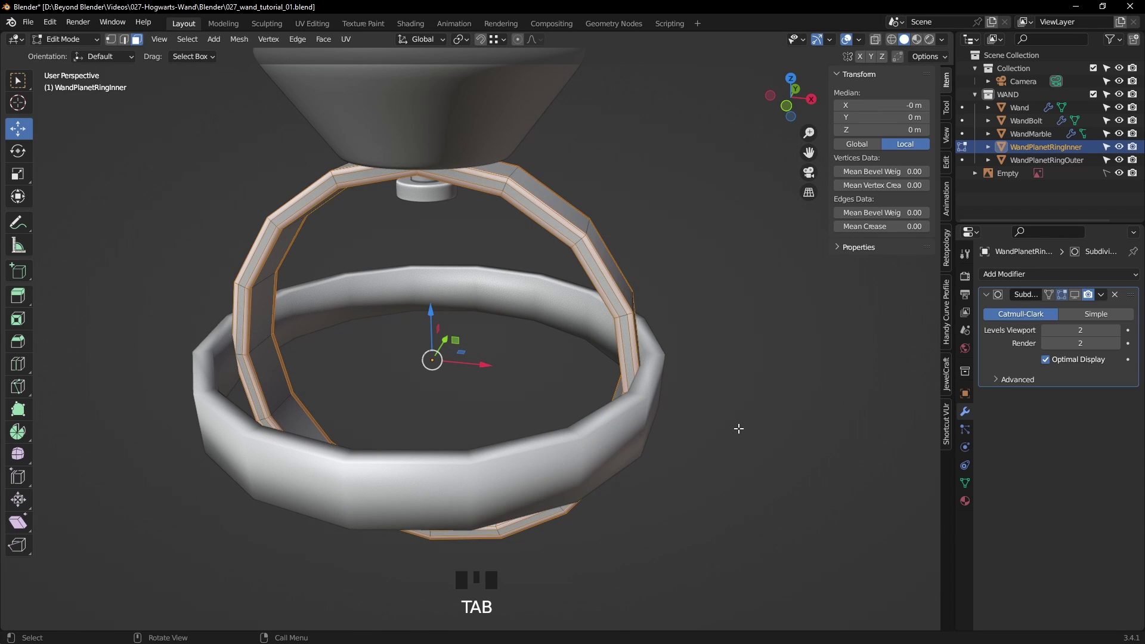
key("Tab")
left_click(739, 431)
left_click(859, 39)
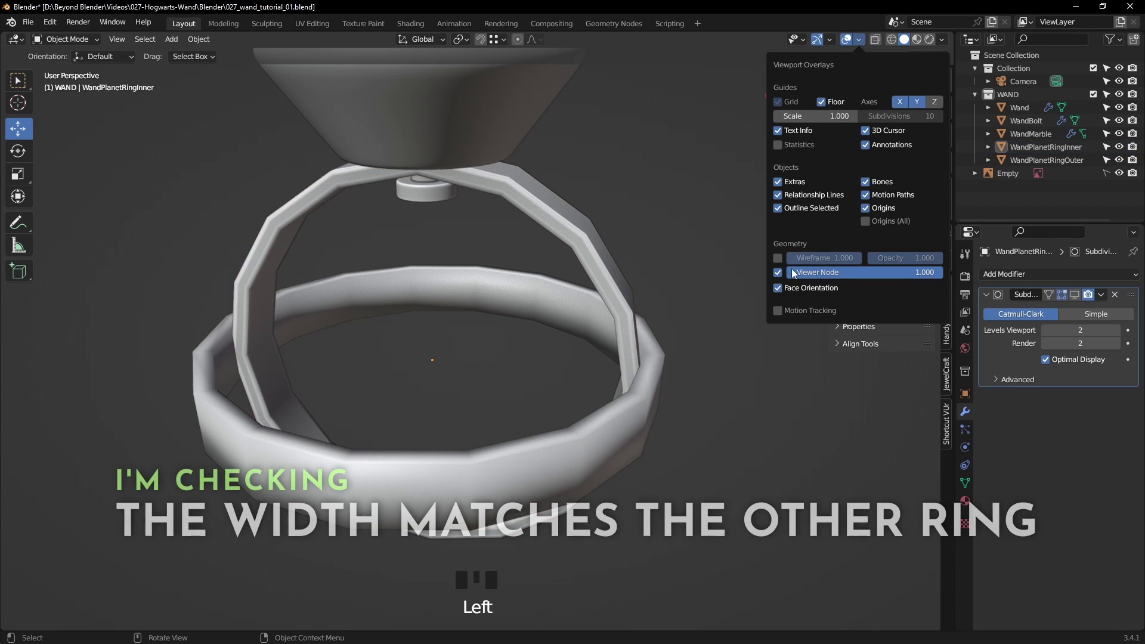
left_click(777, 259)
mouse_move(707, 414)
middle_mouse_down()
mouse_move(727, 461)
mouse_move(704, 451)
mouse_move(707, 419)
mouse_move(756, 420)
mouse_move(681, 407)
mouse_move(703, 413)
middle_mouse_up()
- Scale the inner wall's face loop of WandPlanetRingOuter by 1.004 in X and Y, excluding Z, to match the inner ring's thickness
left_click(671, 411)
key("Tab")
key("s")
key("shift+z")
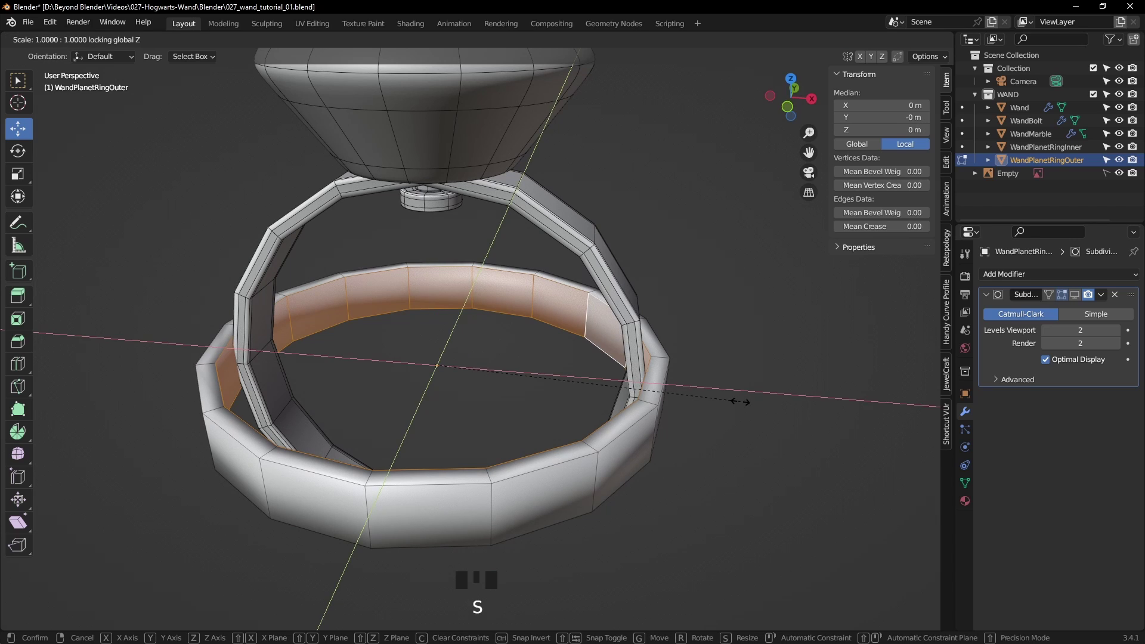
left_click(751, 403)
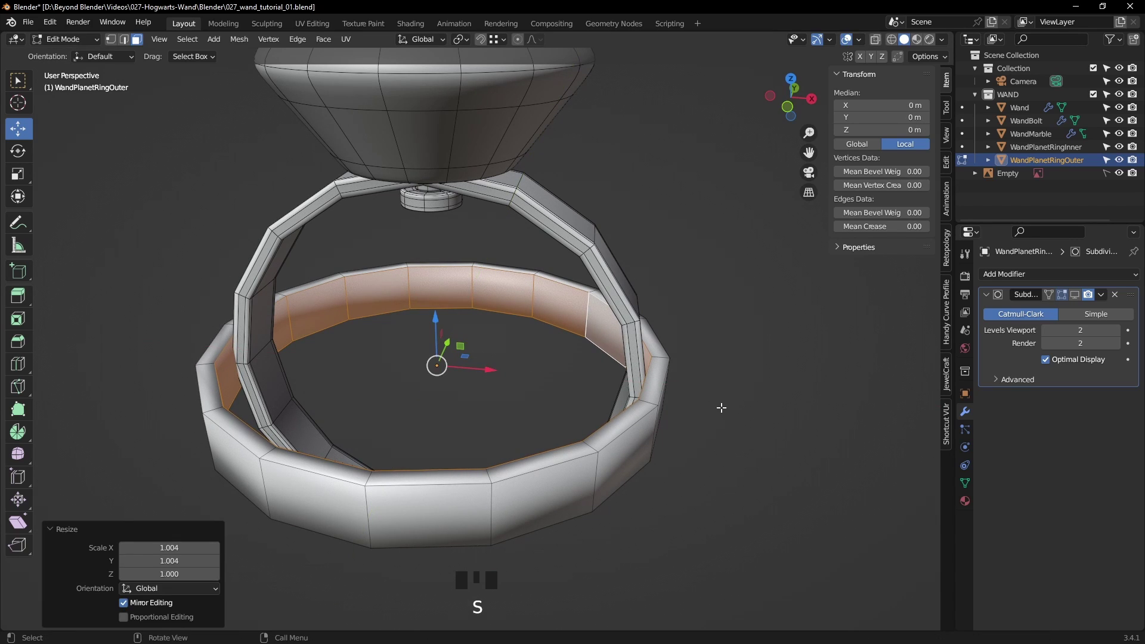
middle_click_drag(722, 409, 702, 403)
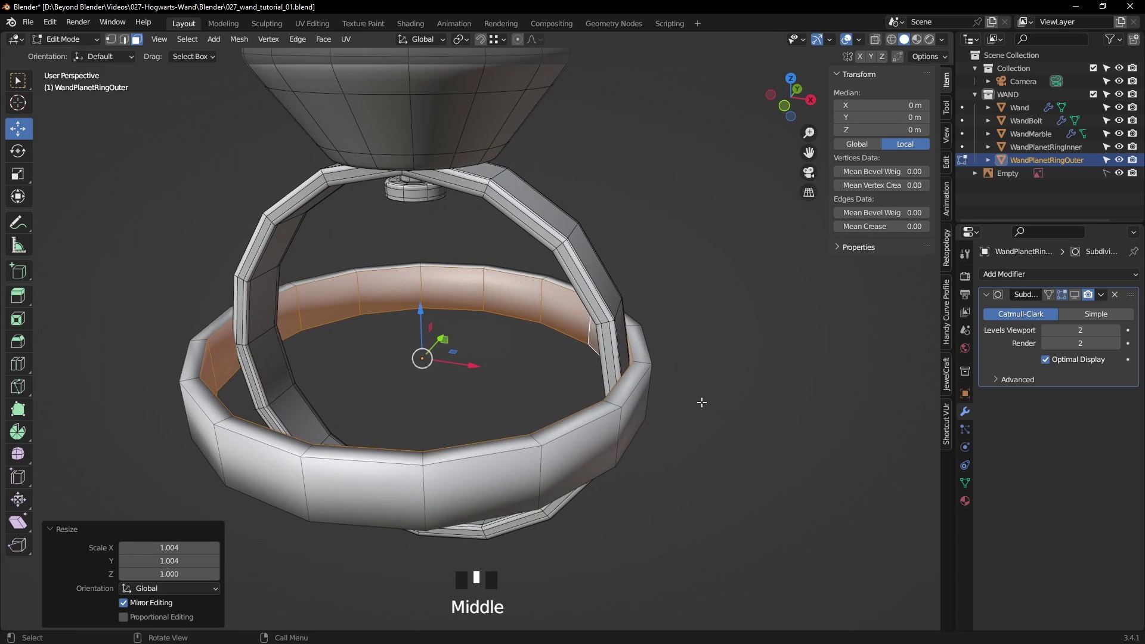
- Bevel the four upper and lower rim edge loops of WandPlanetRingOuter with 2 segments and a width of about 0.00527 m
left_click(830, 434)
key("2")
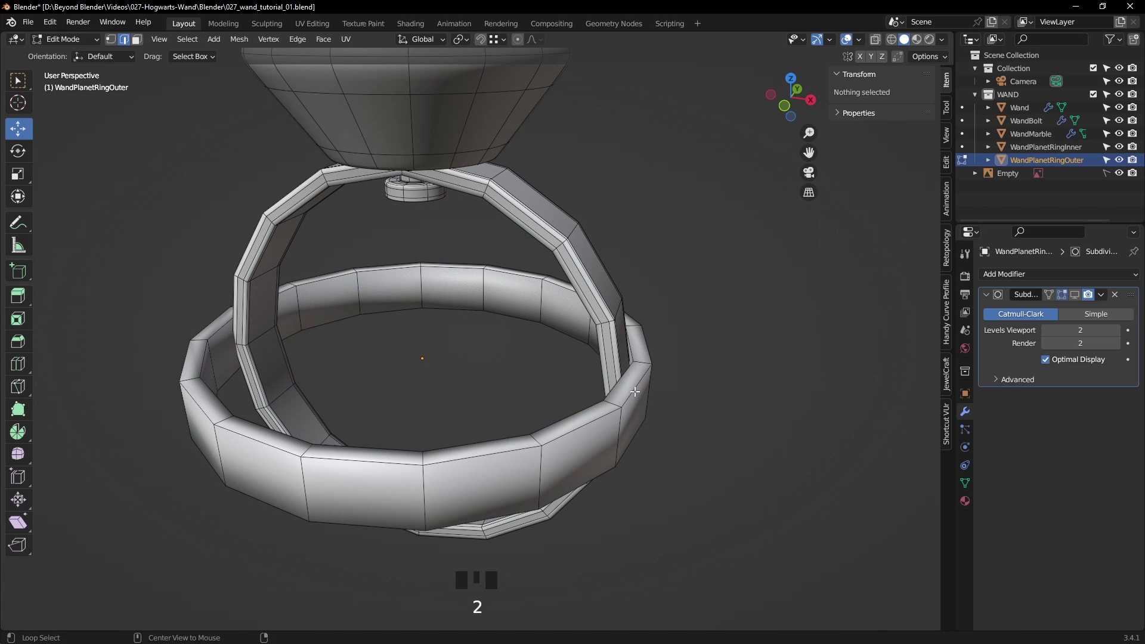
left_click(635, 392, "alt")
left_click(578, 419, "alt+shift")
left_click(609, 470, "alt+shift")
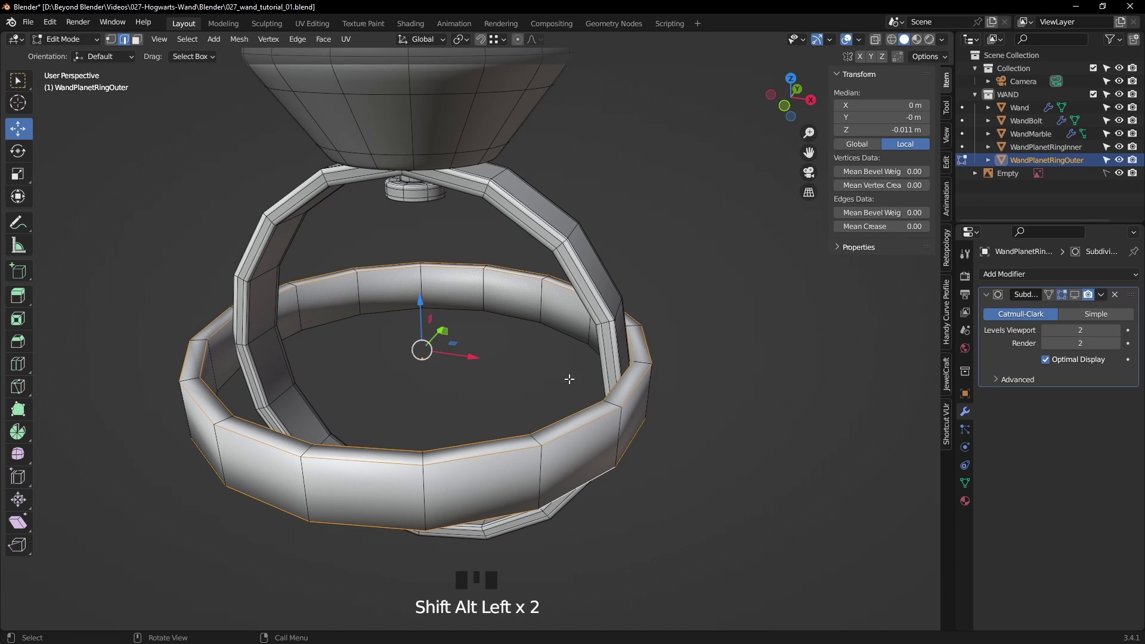
left_click(531, 323, "alt+shift")
key("ctrl+b")
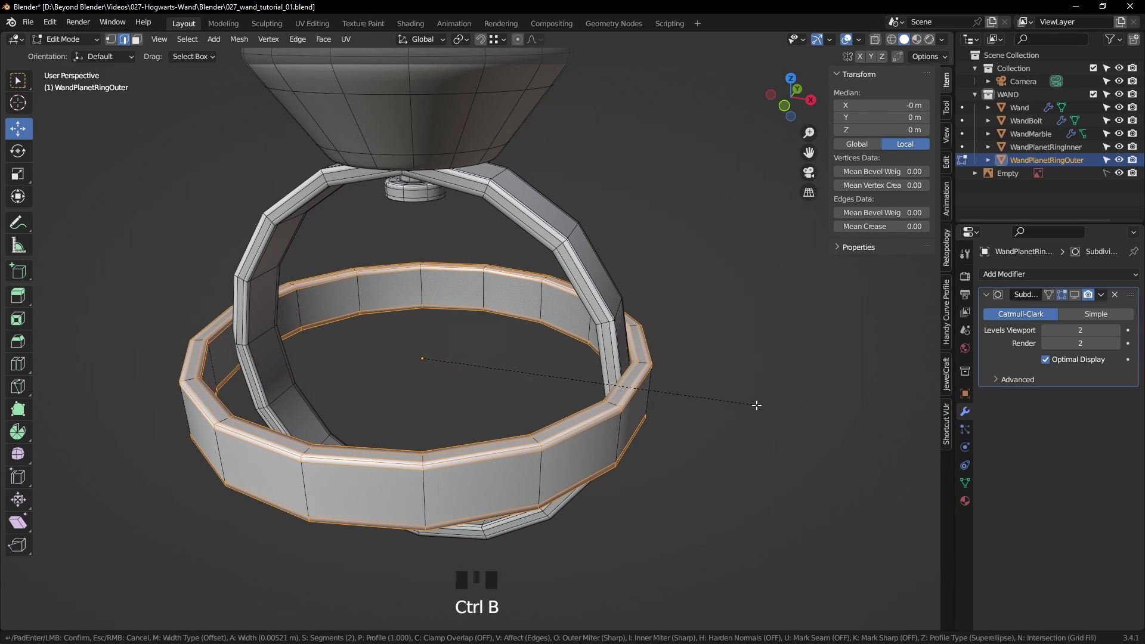
left_click(757, 406)
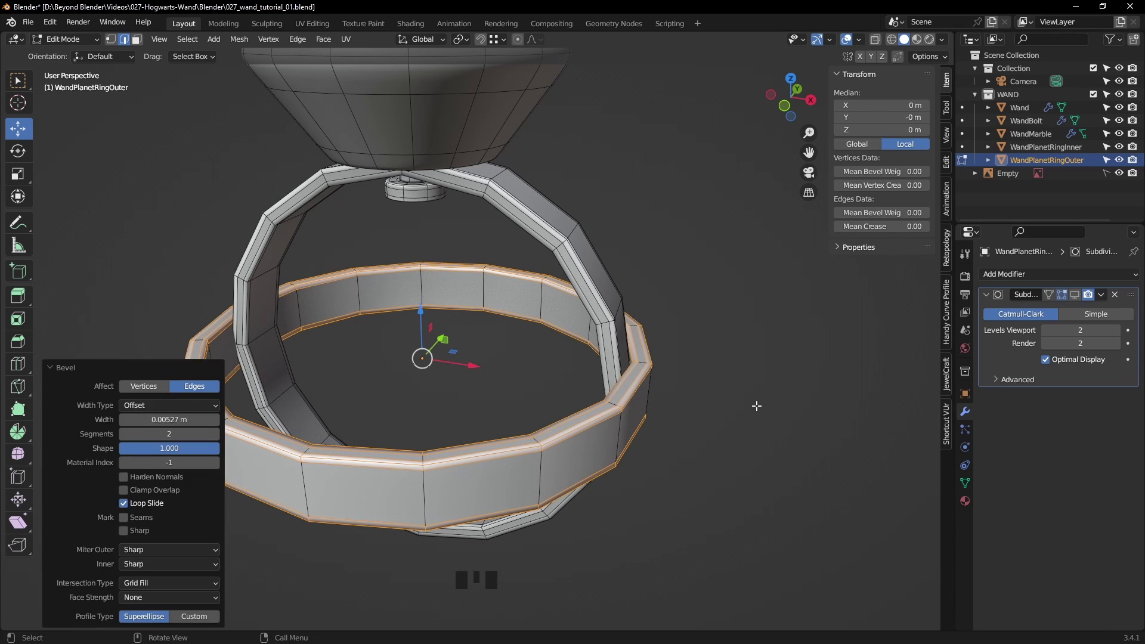
- Show the subdivision of both planet rings in the viewport and turn off the wireframe overlay
key("Tab")
left_click(1075, 294)
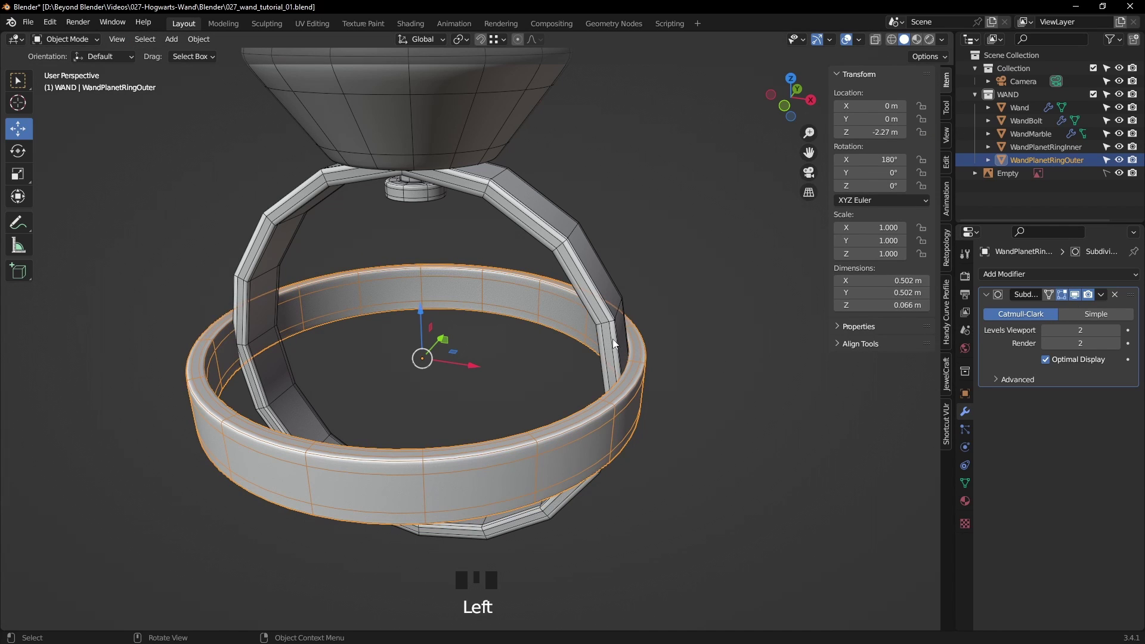
left_click(614, 341)
left_click(1075, 295)
left_click(745, 310)
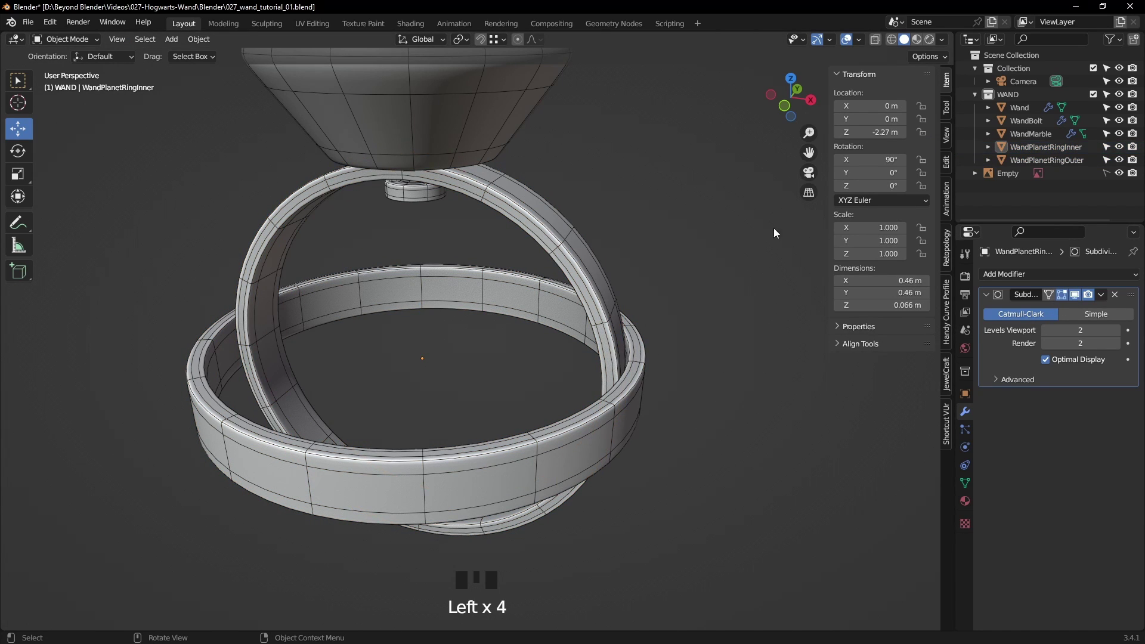
left_click(860, 40)
left_click(778, 260)
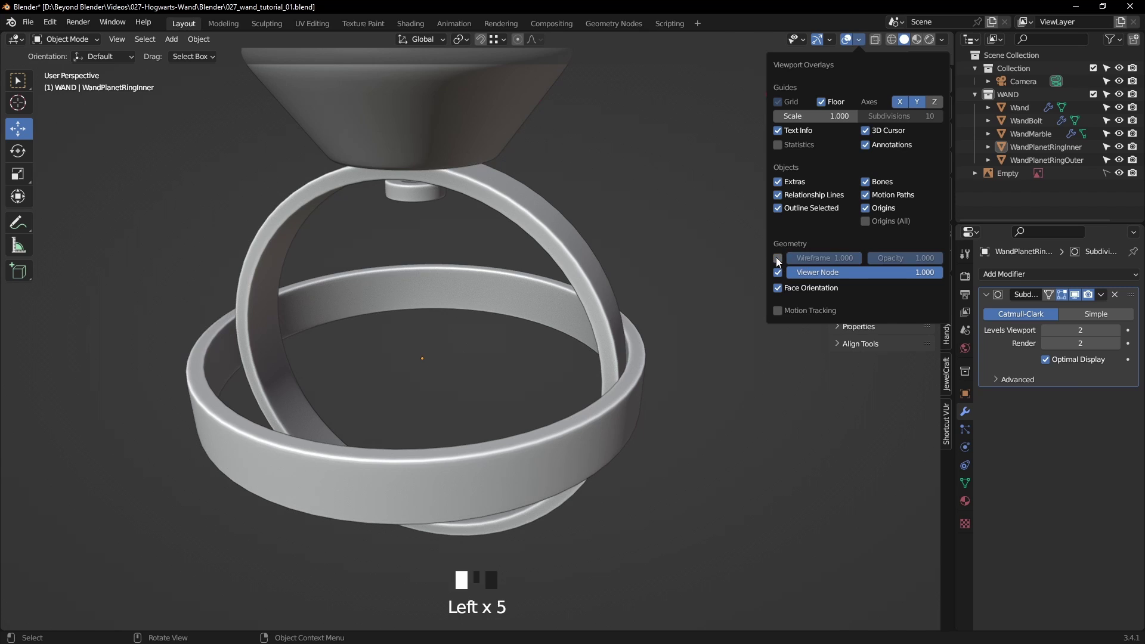
- Examine the gap between the inner and outer planet rings up close and from the top view
middle_click_drag(712, 381, 695, 450)
scroll(615, 504, "up", 3)
middle_click_drag(612, 501, 559, 358, "shift")
scroll(573, 241, "up", 5)
scroll(560, 358, "down", 4)
scroll(560, 361, "down", 1)
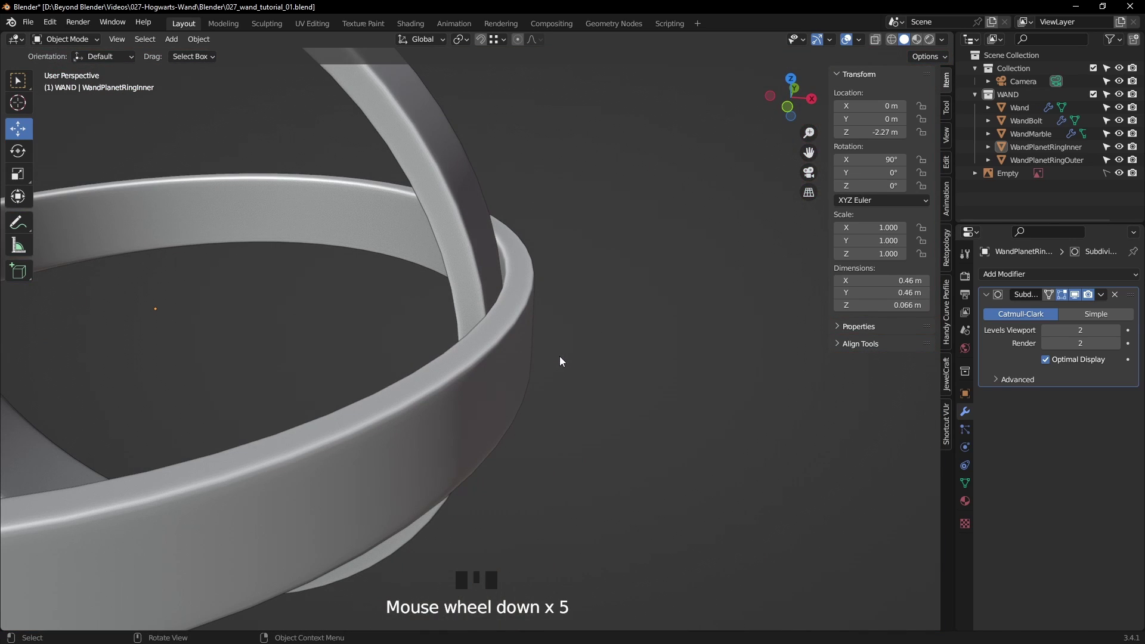
key("KP_7")
middle_click_drag(559, 361, 507, 358, "shift")
scroll(510, 360, "up", 5)
scroll(510, 356, "up", 6)
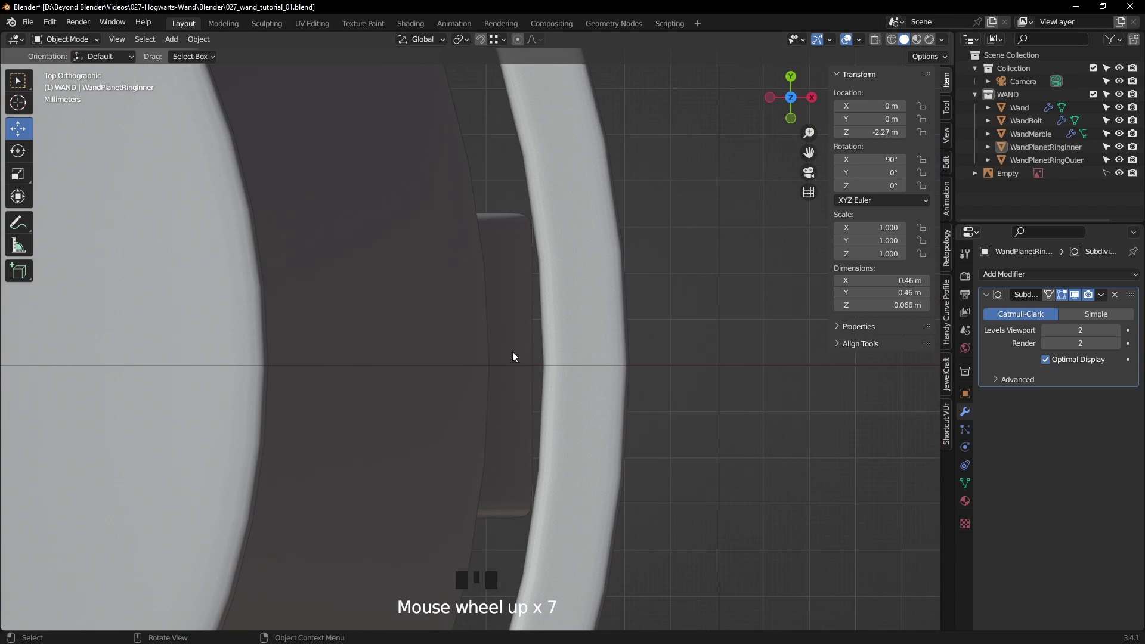
scroll(600, 507, "down", 14)
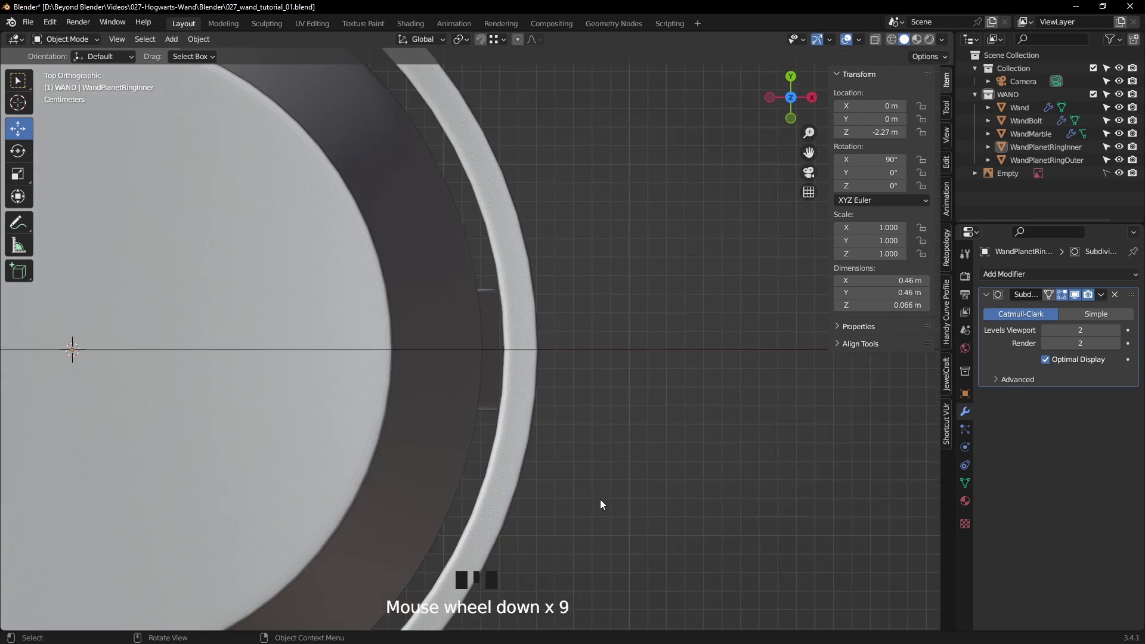
middle_click_drag(600, 503, 717, 434)
- Snap the 3D cursor to the selected WandPlanetRingInner
double_click(717, 434)
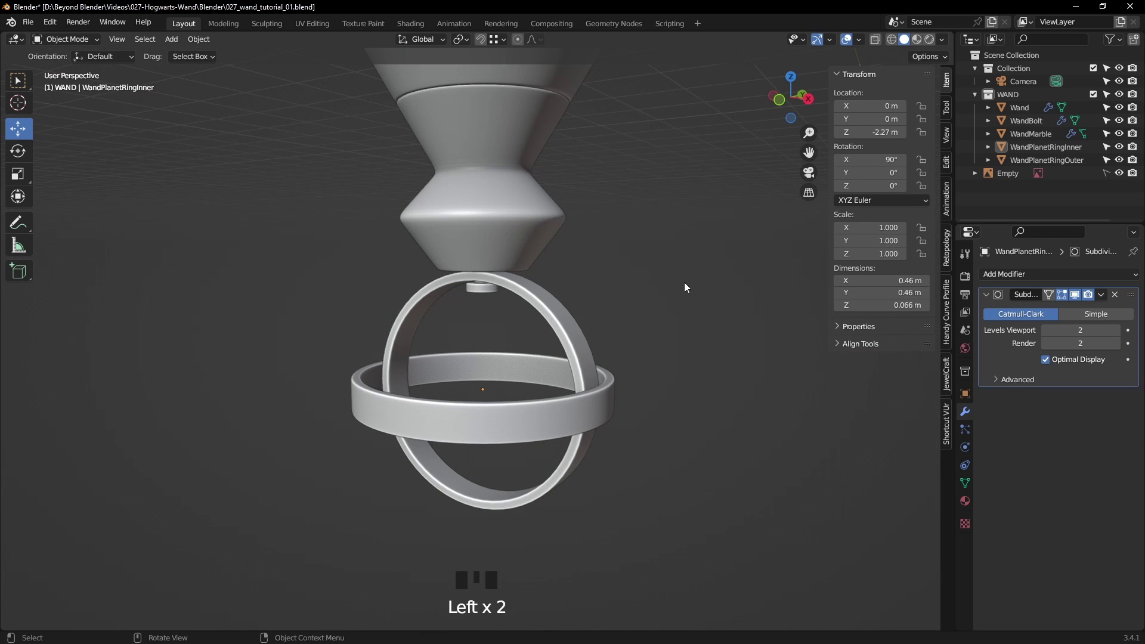
key("shift+s")
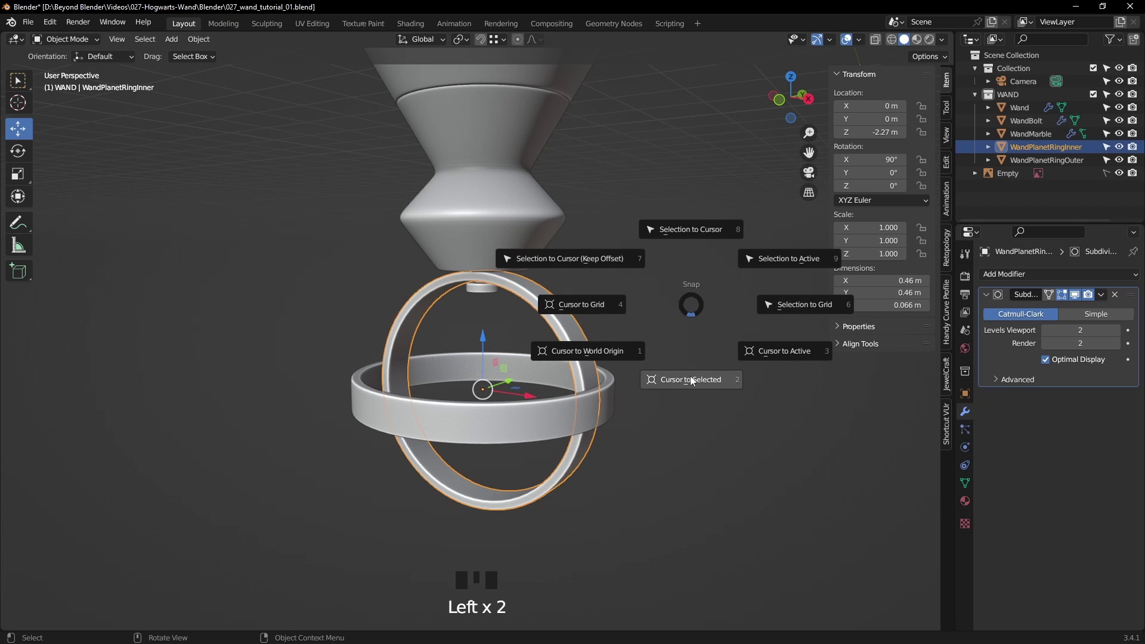
- Snap the 3D cursor to the selected inner planet ring and save the file
left_click(707, 364)
middle_click_drag(706, 363, 686, 392)
key("ctrl+s")
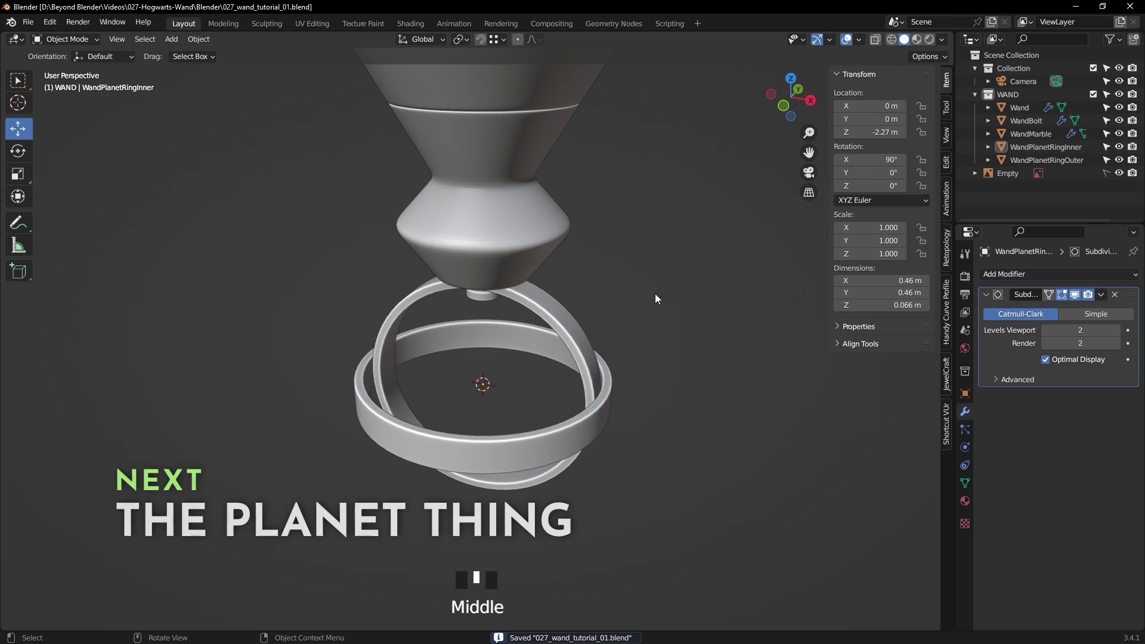
- Add a Round Cube mesh at the 3D cursor, using the Quadsphere preset
key("shift+a")
mouse_move(653, 292)
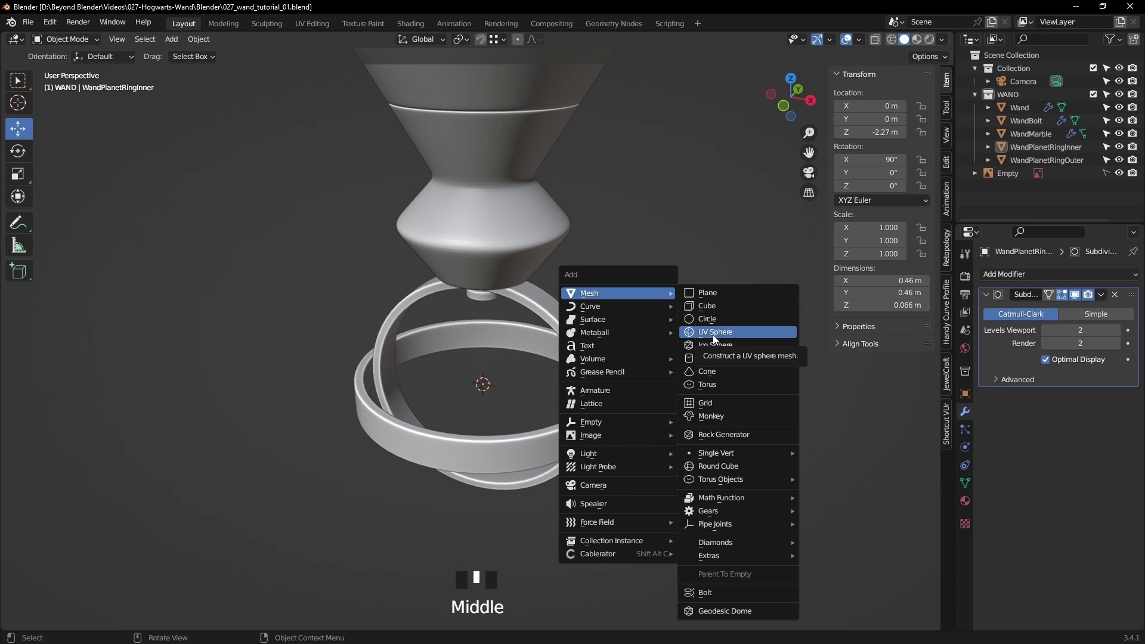
key("shift+a")
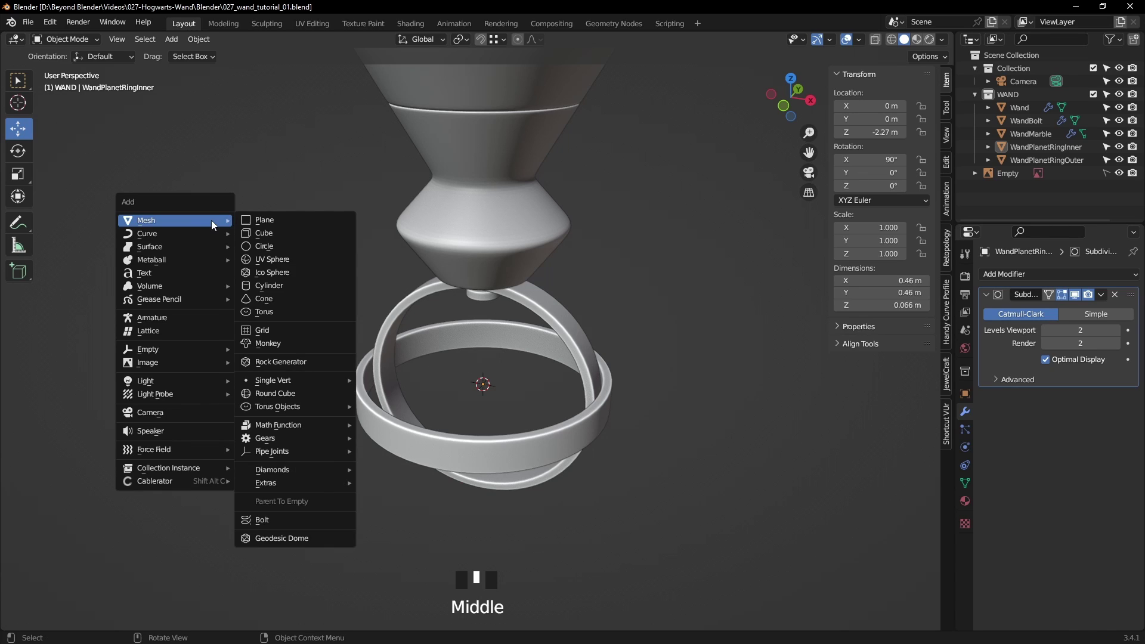
mouse_move(198, 222)
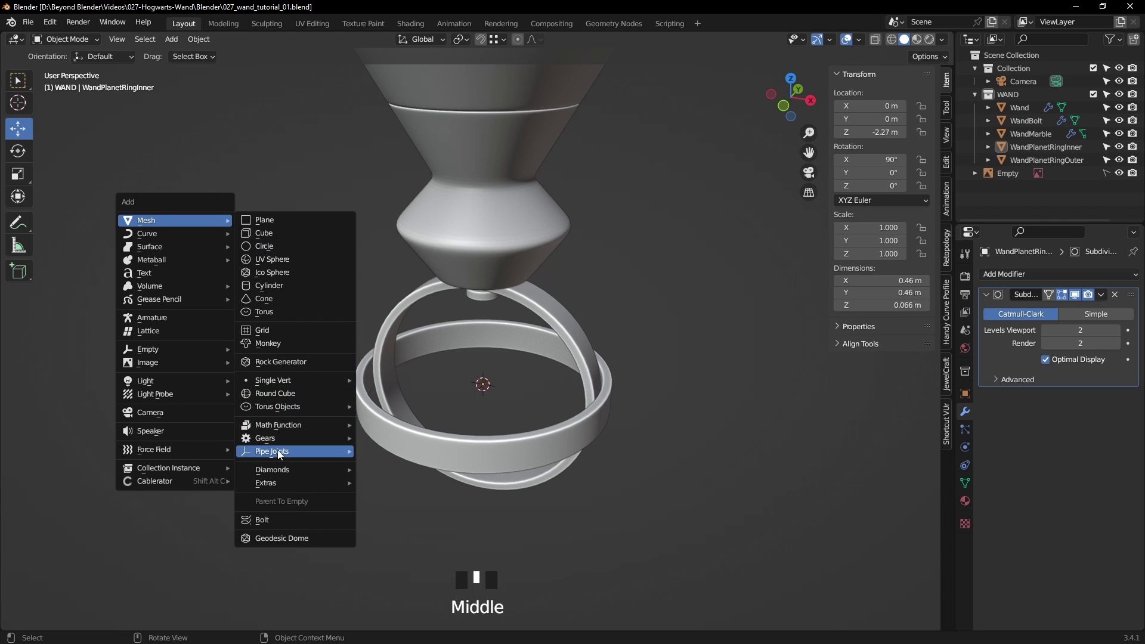
mouse_move(276, 484)
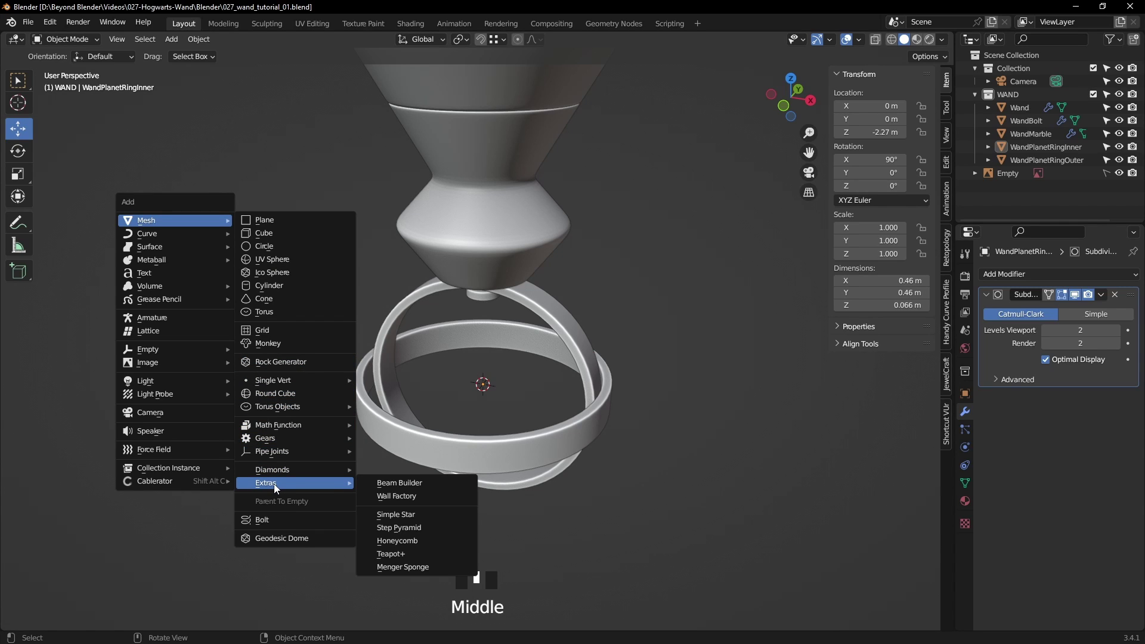
left_click(276, 393)
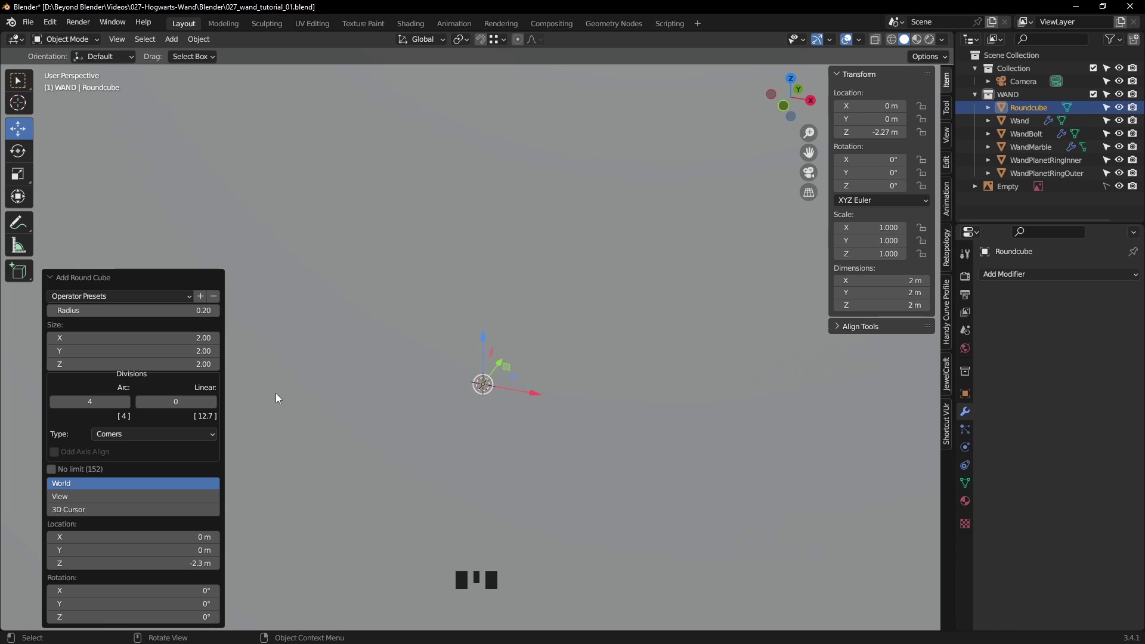
left_click(100, 297)
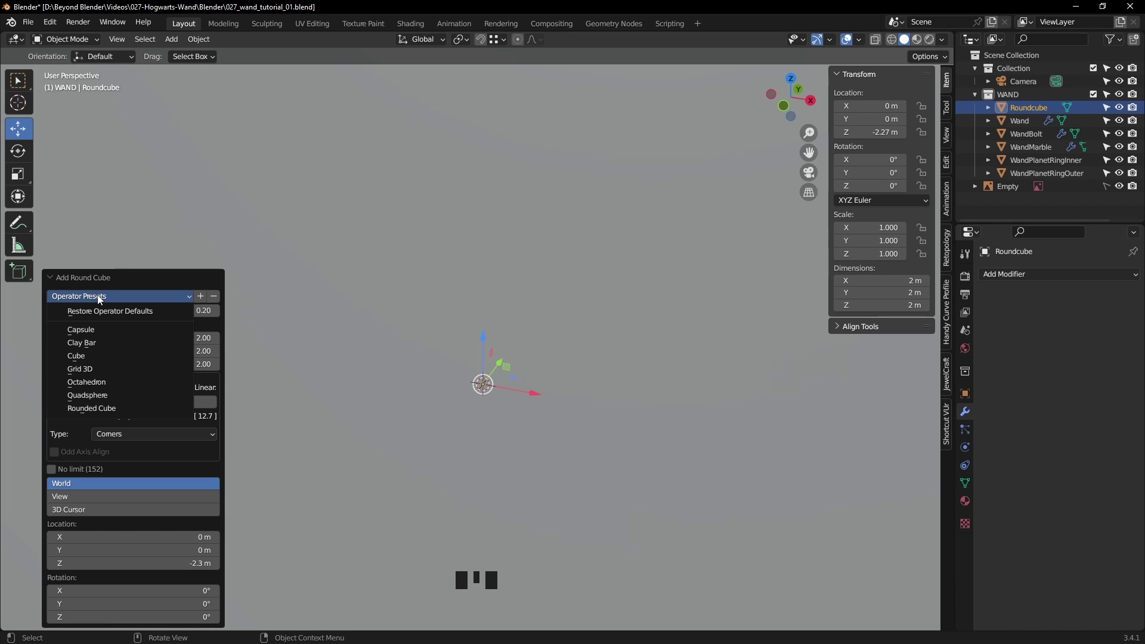
left_click(90, 396)
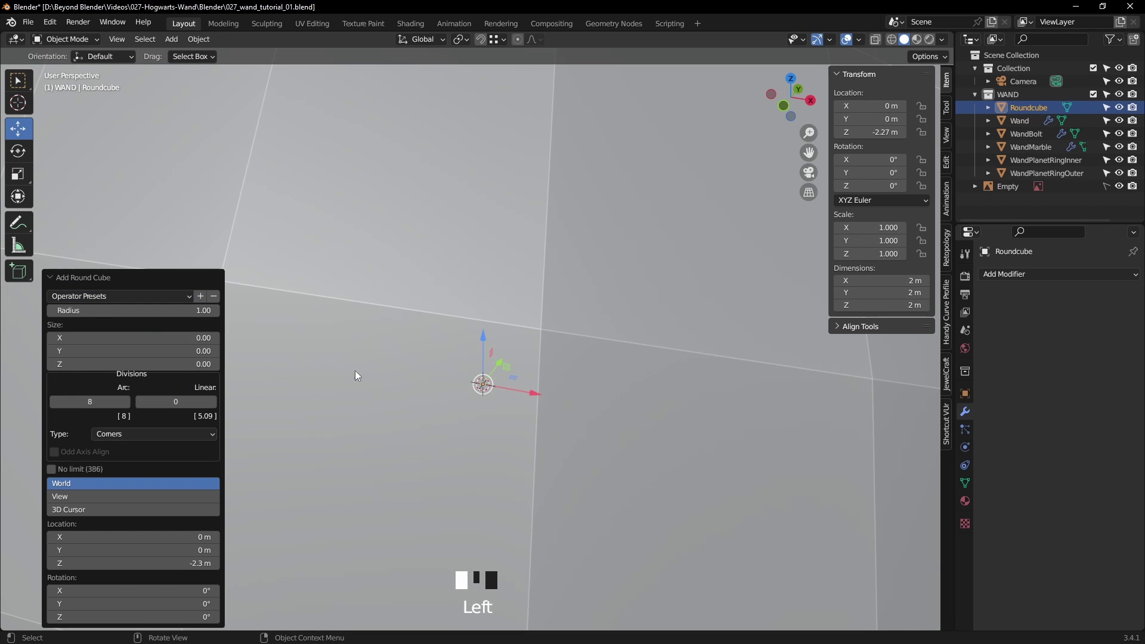
- In Edit Mode, with wireframe shading in front view, scale the whole sphere mesh to about 0.174 so it fits inside the rings
scroll(467, 350, "down", 6)
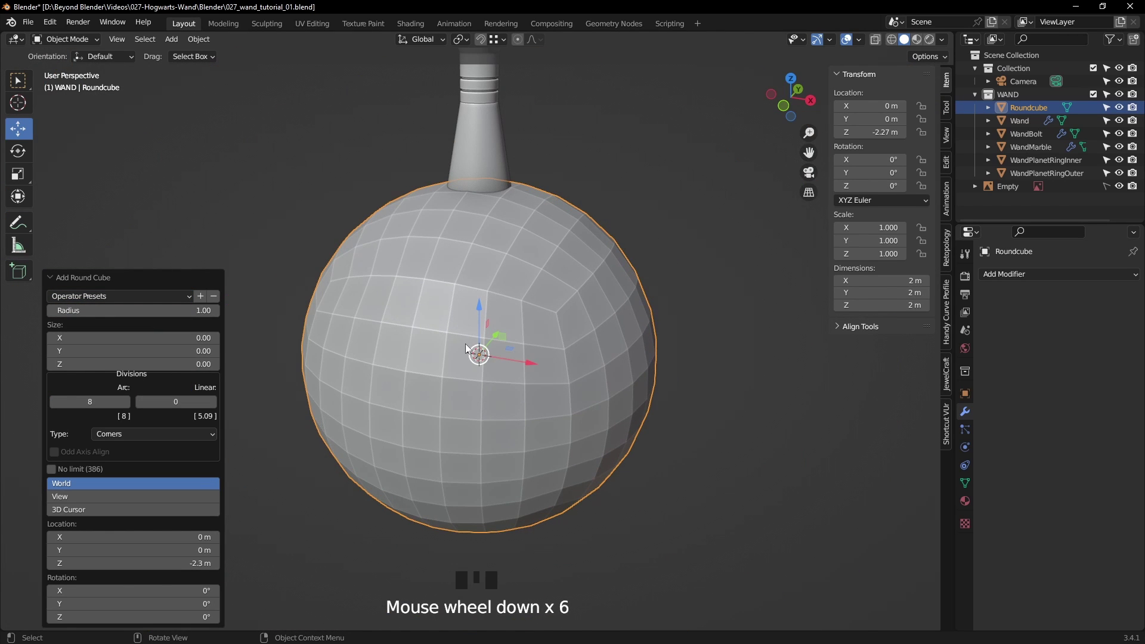
middle_click_drag(453, 358, 518, 332)
key("KP_1")
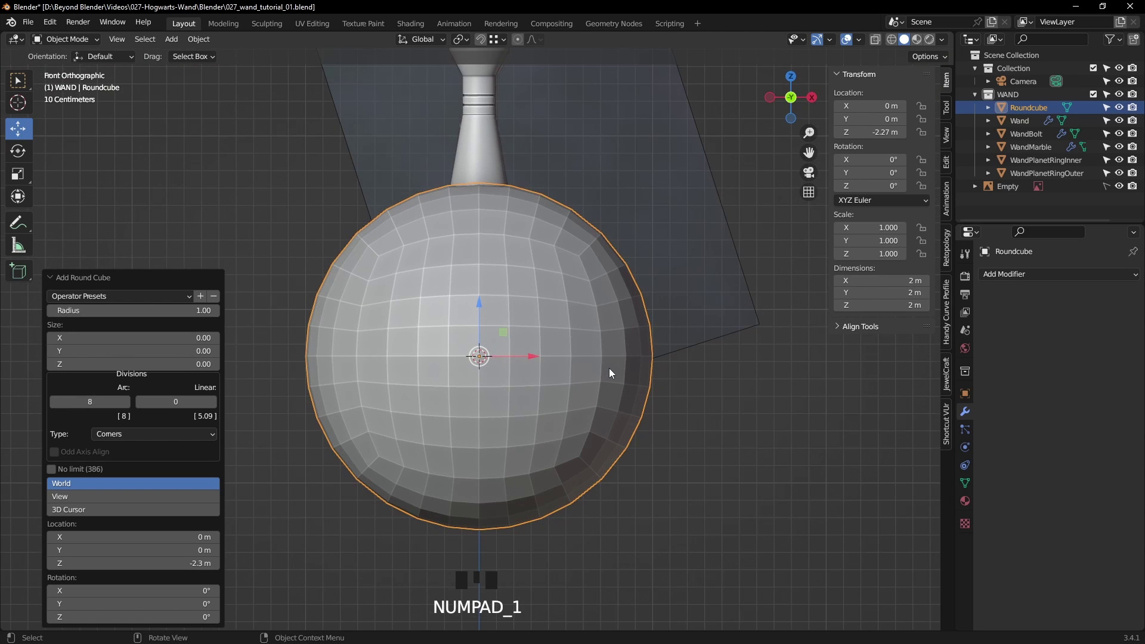
left_click(648, 418)
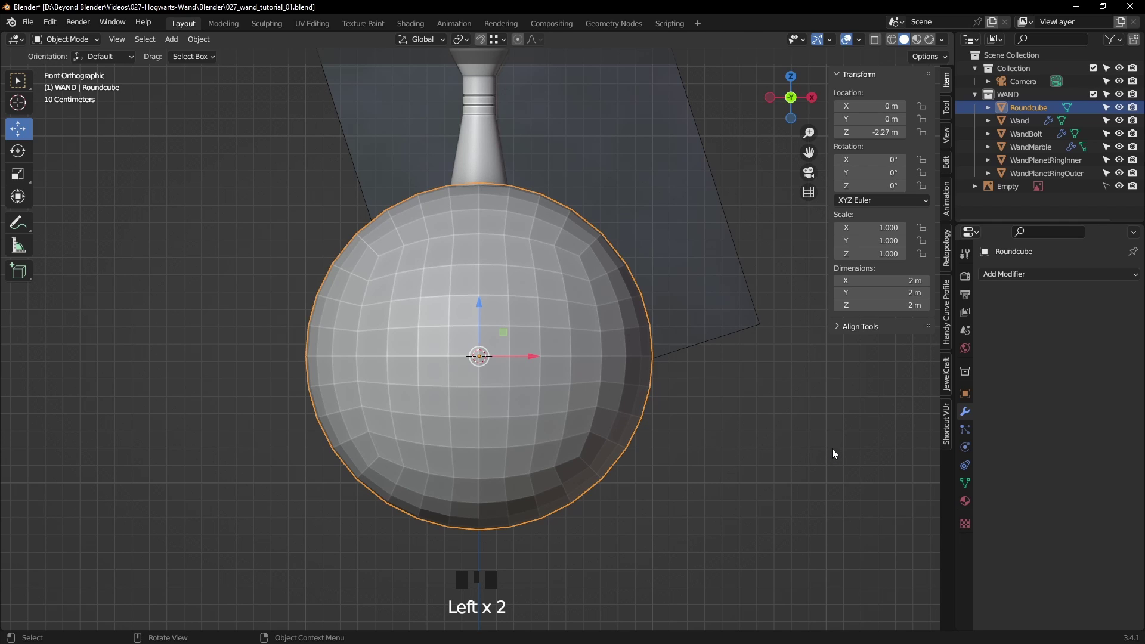
key("Tab")
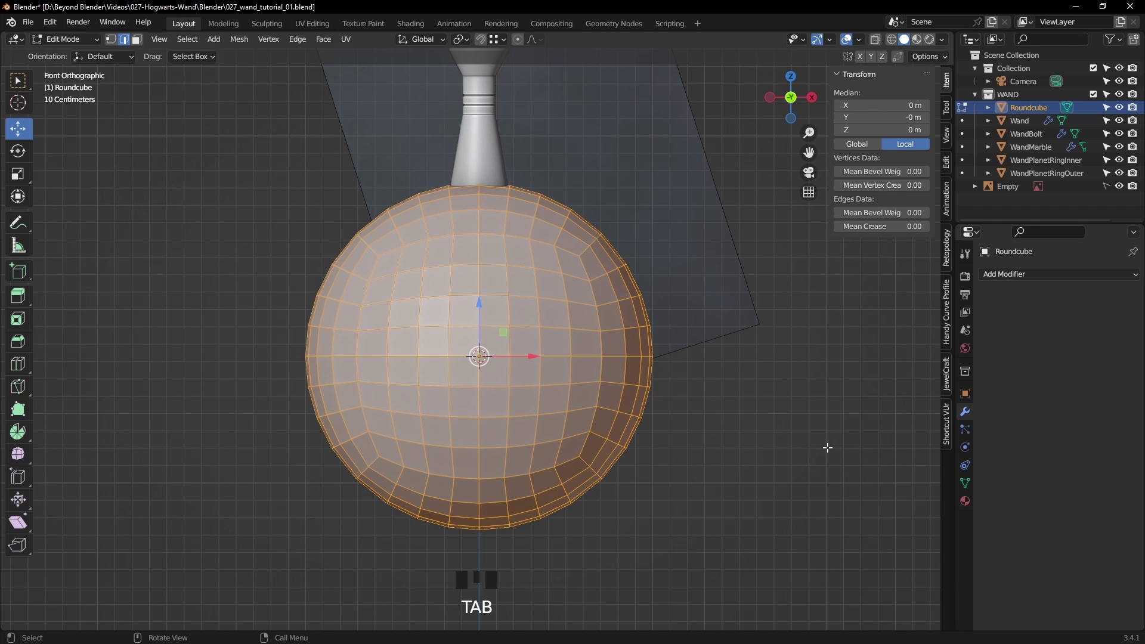
key("z")
left_click(747, 449)
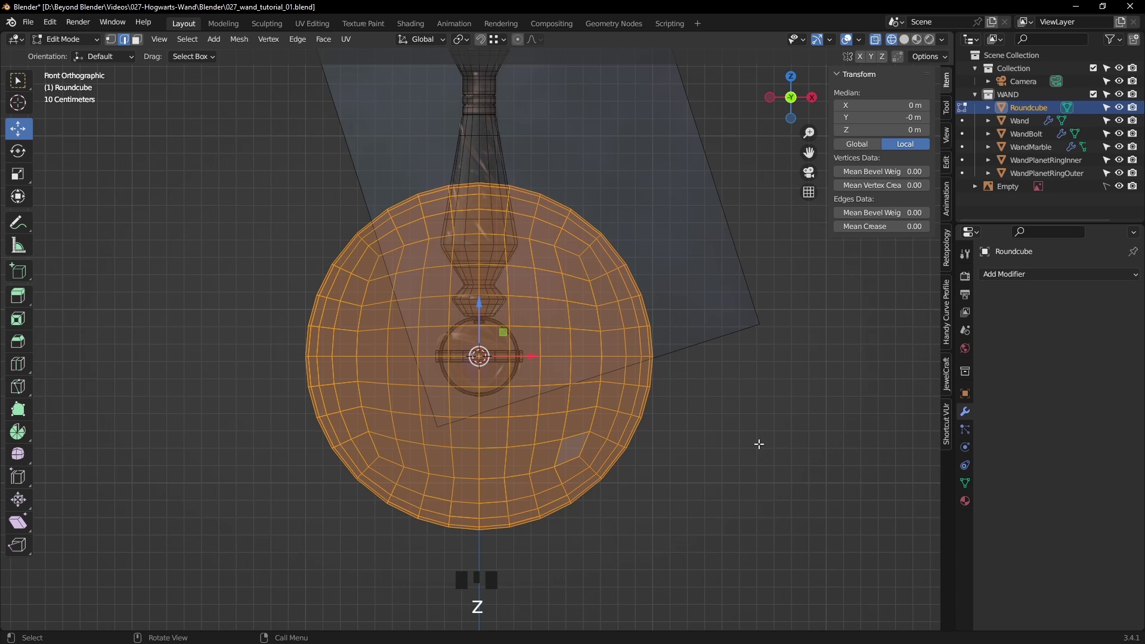
key("1")
left_click(784, 440)
key("a")
key("s")
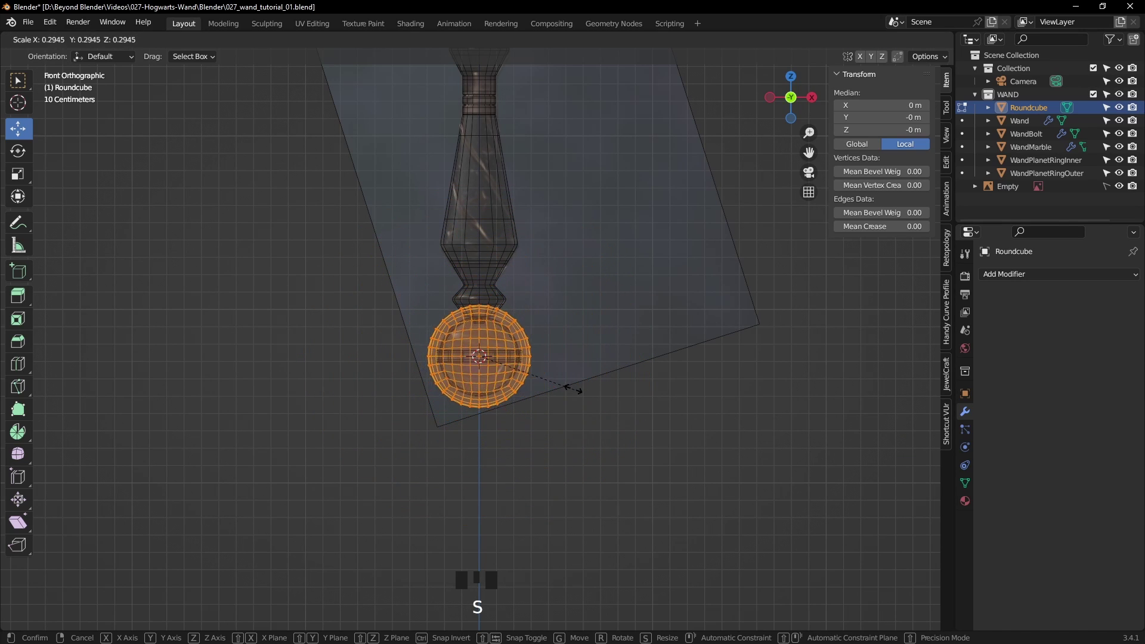
left_click(542, 376)
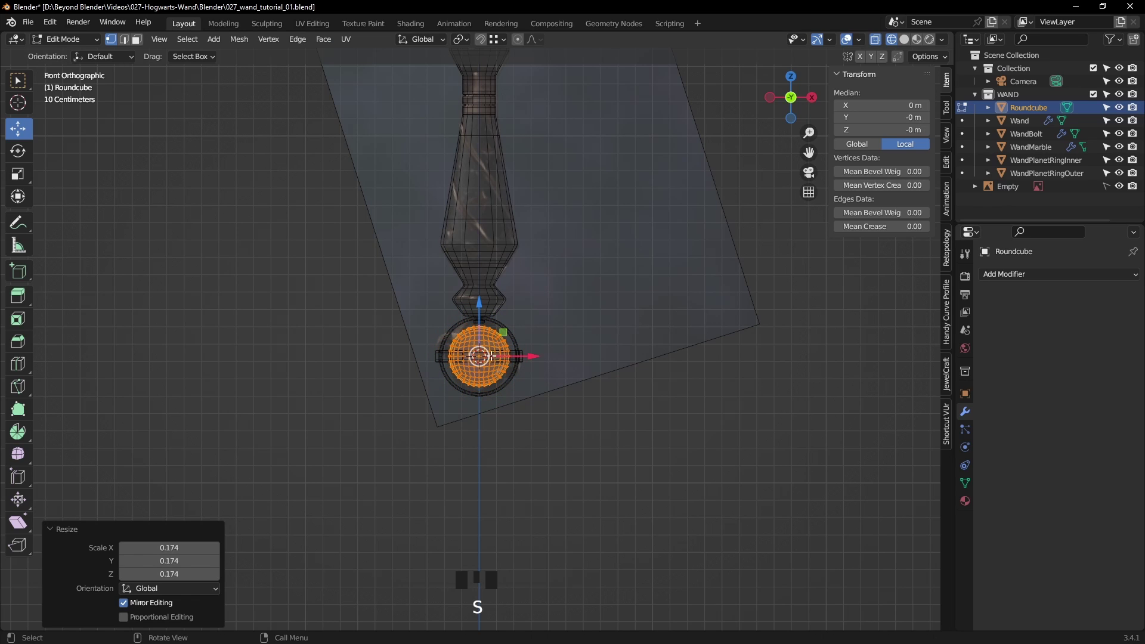
scroll(491, 355, "up", 7)
scroll(556, 357, "up", 1)
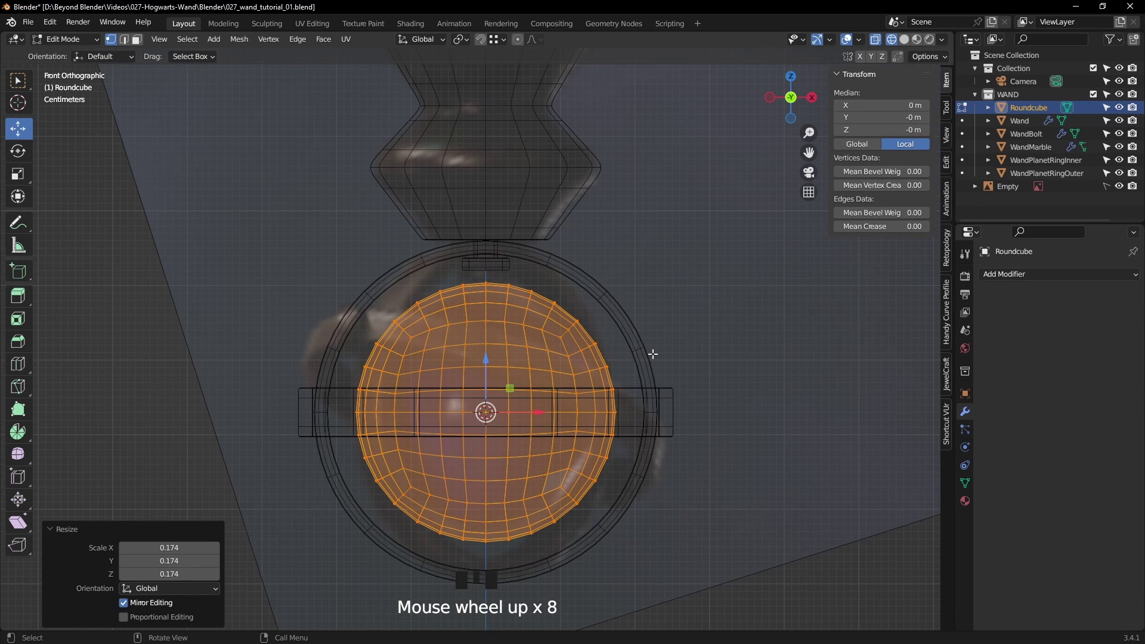
- Examine the blue planet and its rings up close in the reference image spiral_celestial.png
key("alt+Tab")
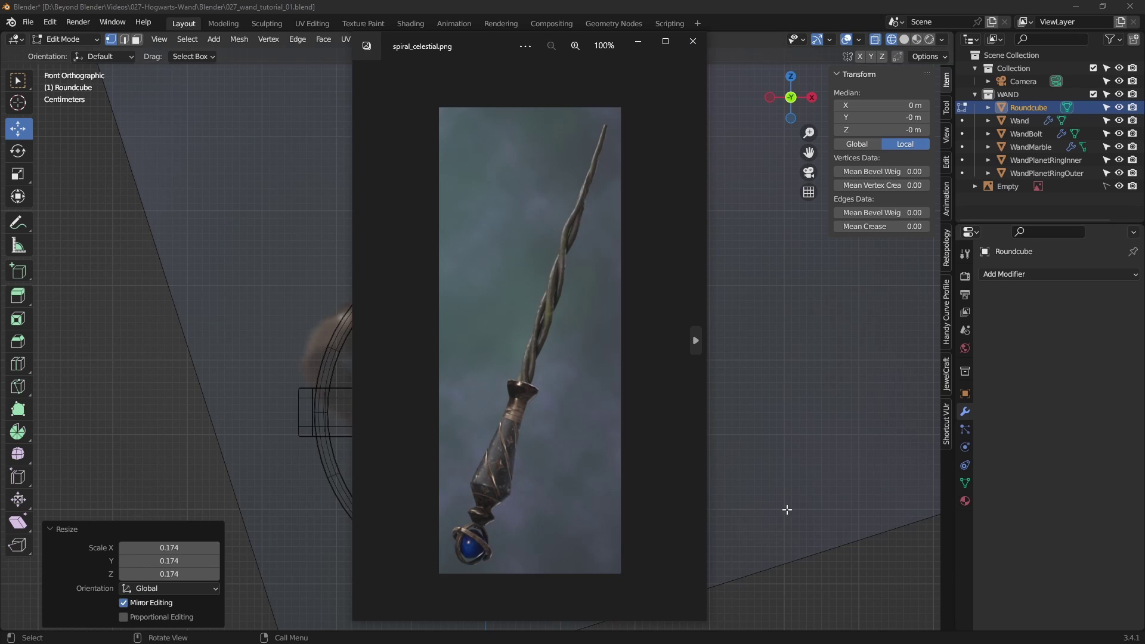
scroll(469, 544, "up", 3)
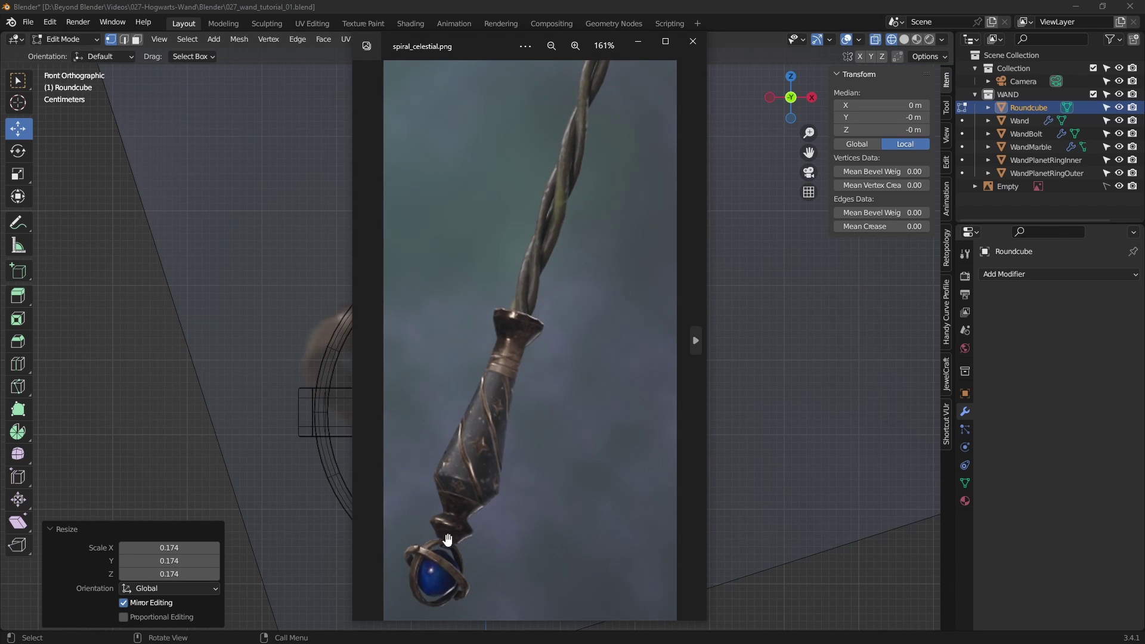
scroll(442, 586, "up", 3)
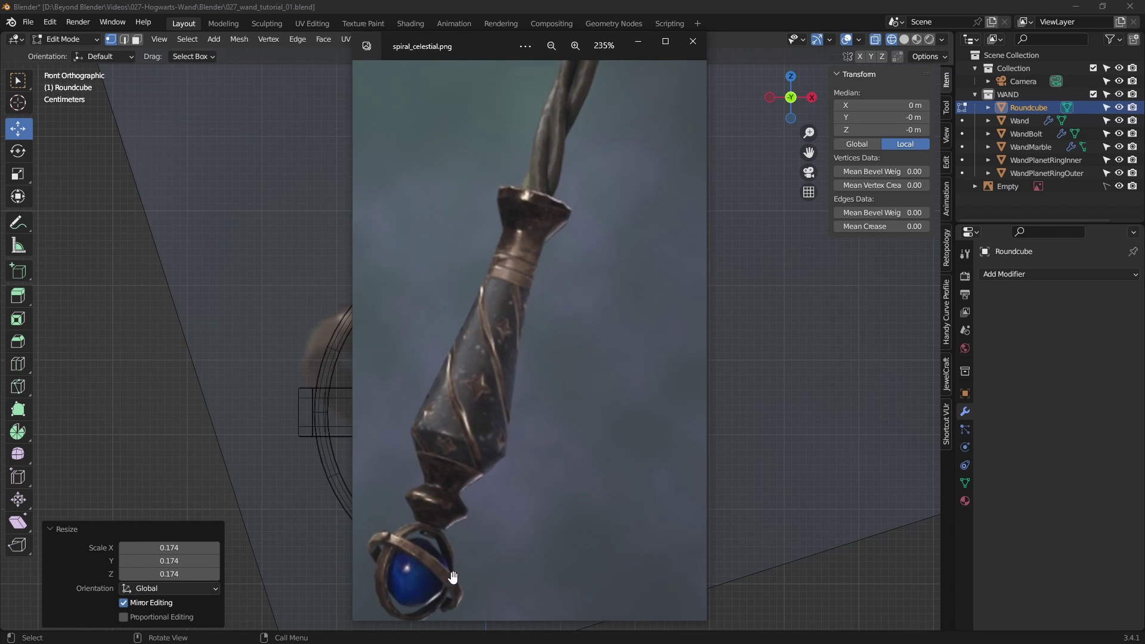
left_click_drag(522, 513, 633, 381)
scroll(632, 381, "up", 1)
left_click(833, 5)
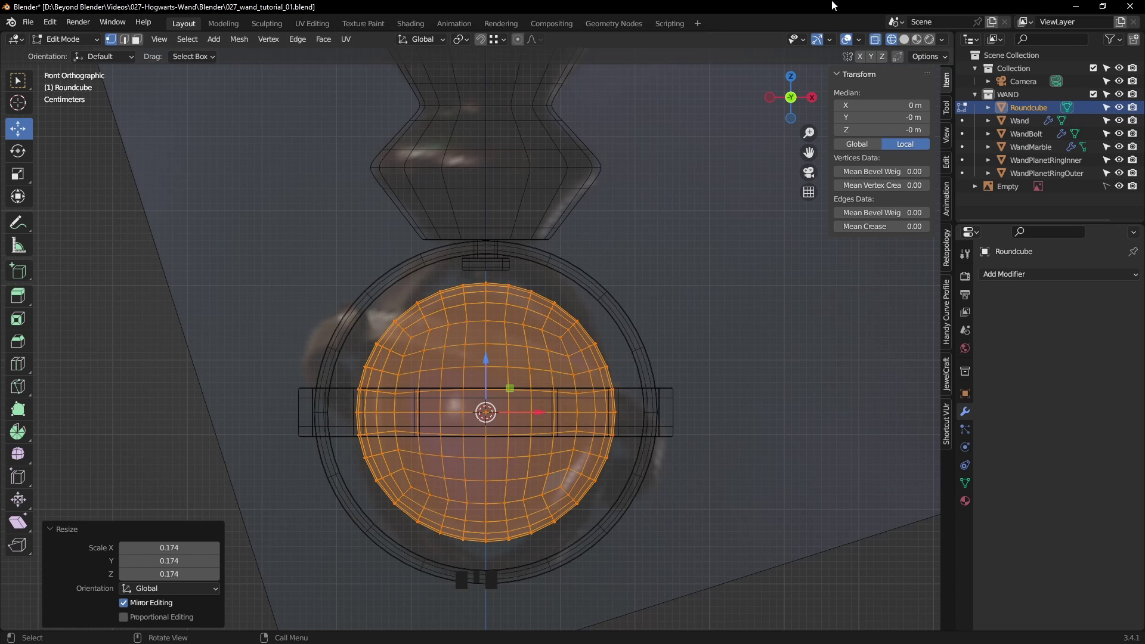
- Return the sphere to Object Mode with solid shading and apply Shade Smooth to it
left_click(758, 368)
key("Tab")
key("z")
left_click(799, 401)
middle_click_drag(794, 405, 750, 431)
scroll(721, 416, "down", 4)
left_click(497, 345)
left_click(498, 345)
right_click(497, 345)
right_click_drag(497, 344, 456, 348)
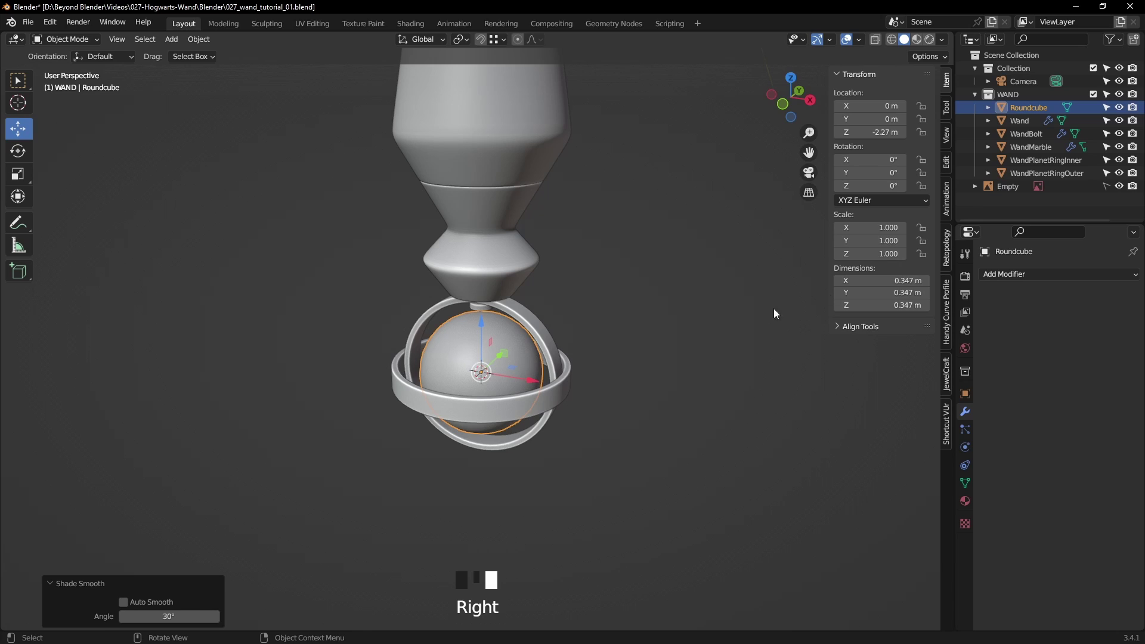
- Rename the Roundcube object as WandPlanet
double_click(1035, 108)
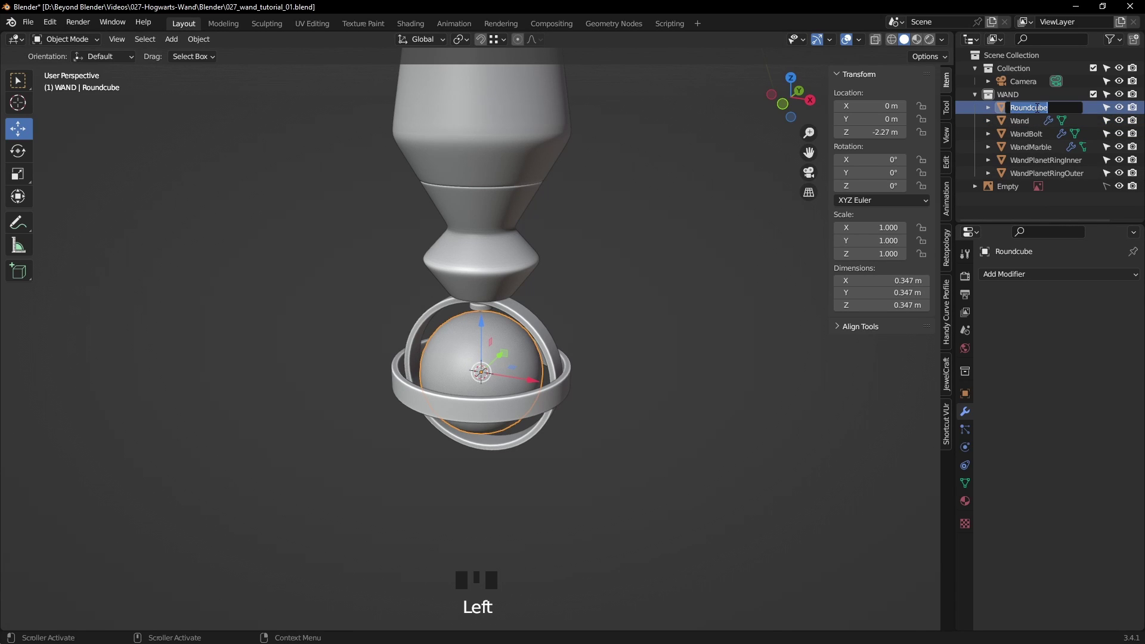
type("WandPlanet")
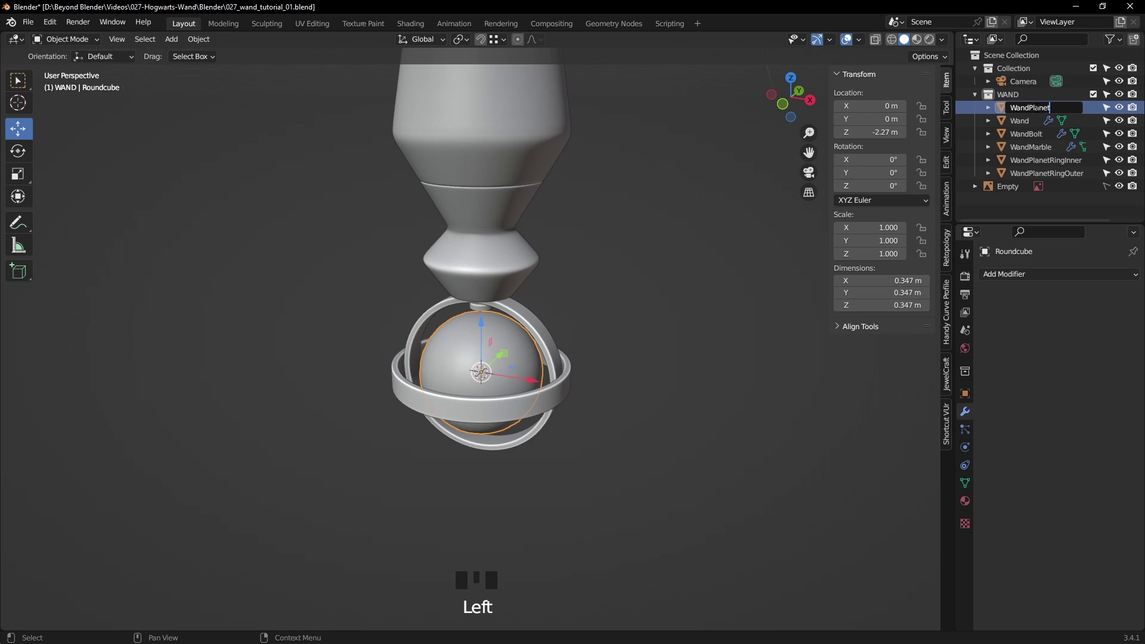
key("Return")
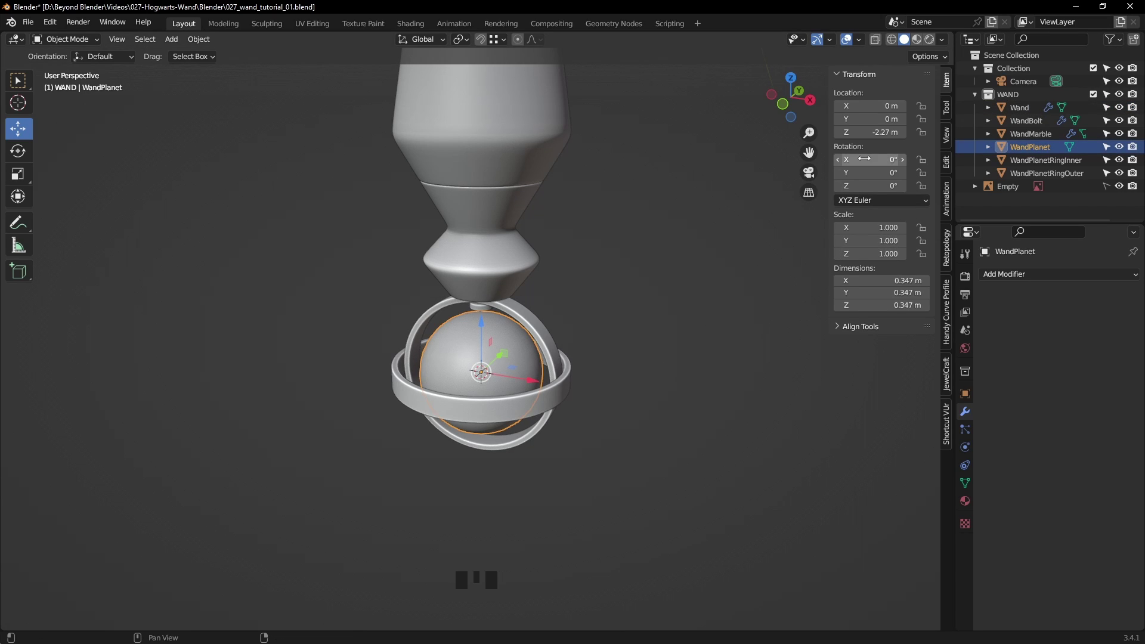
- Check both planet rings' rotation values and apply the rotation of the inner ring
left_click(547, 339)
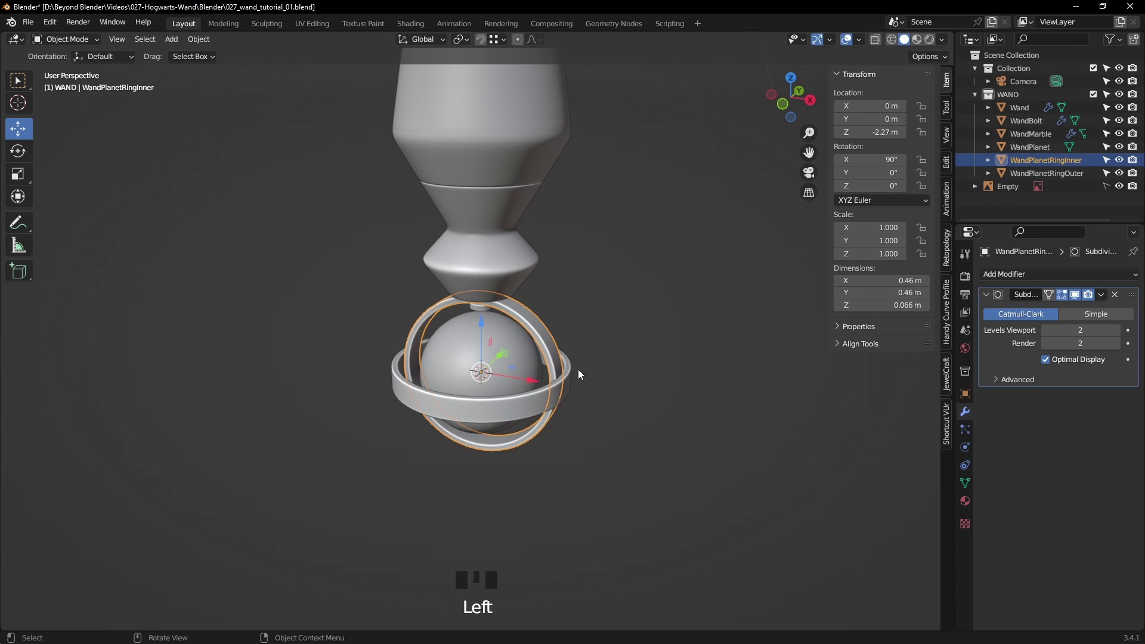
left_click(533, 393)
left_click(661, 395)
mouse_move(616, 408)
middle_mouse_down()
mouse_move(646, 389)
mouse_move(639, 373)
mouse_move(606, 396)
middle_mouse_up()
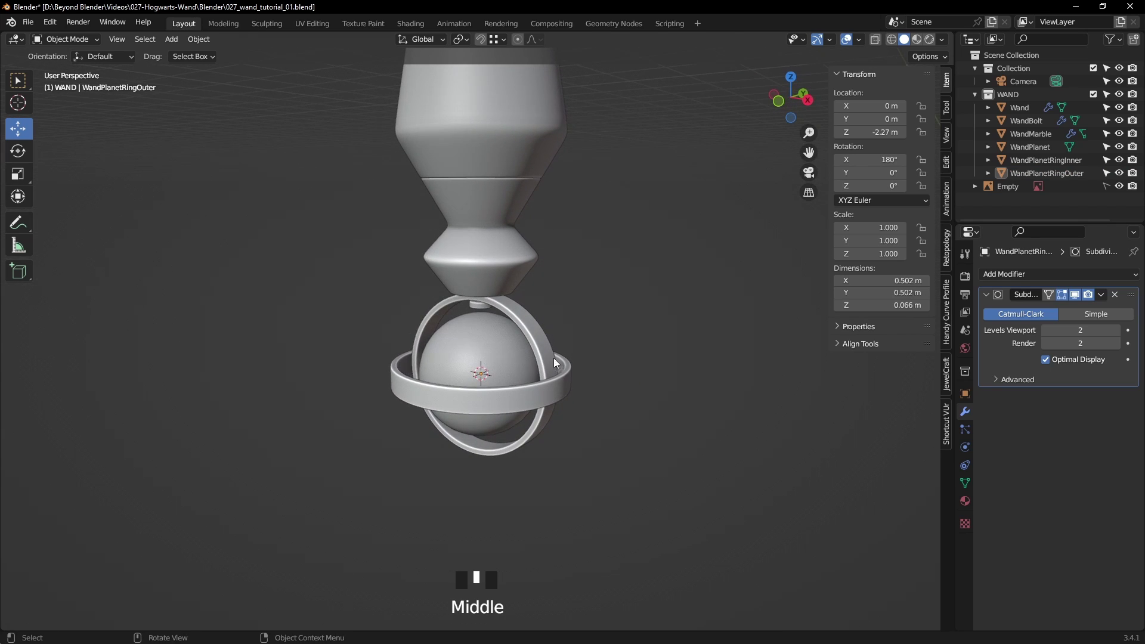
left_click(544, 346)
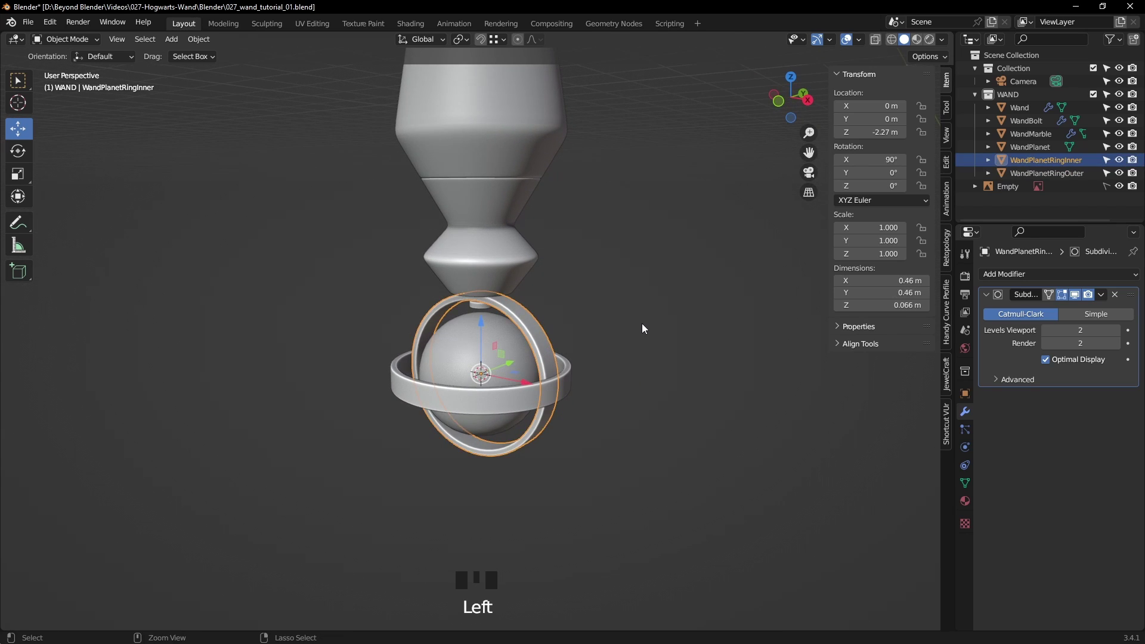
key("ctrl+a")
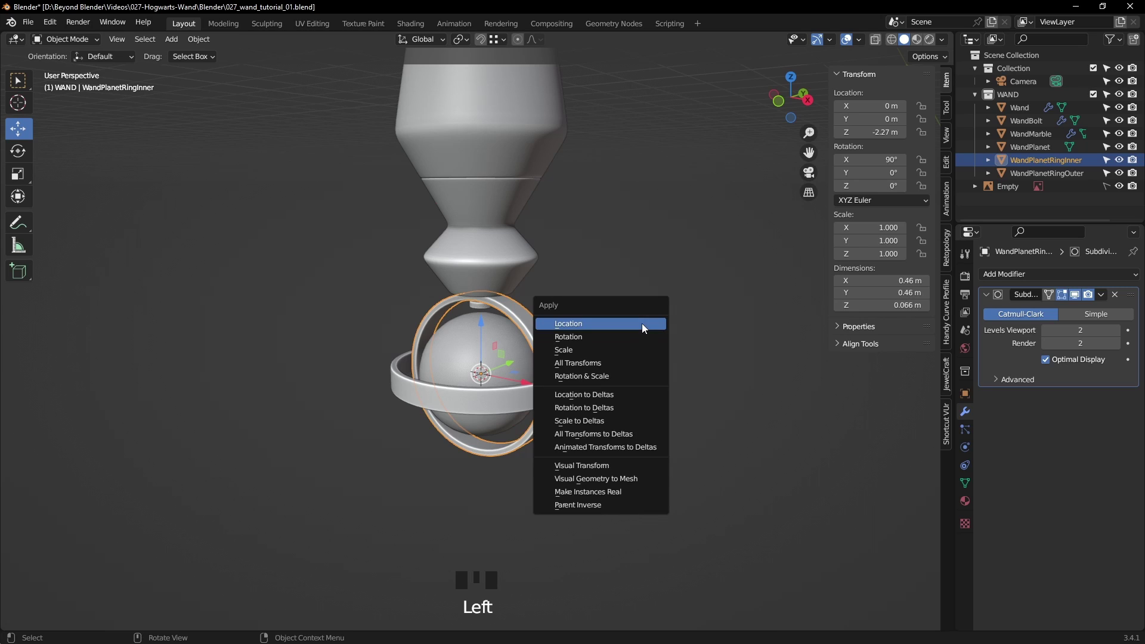
left_click(582, 335)
- Apply the rotation of the outer planet ring
left_click(567, 378)
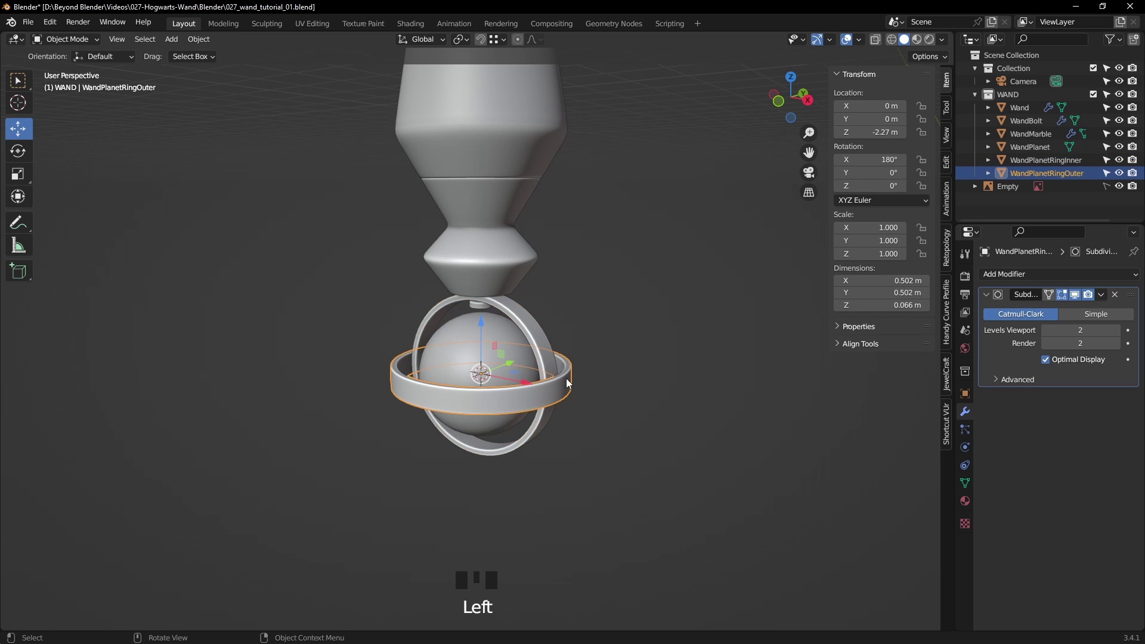
key("ctrl+a")
left_click(636, 350)
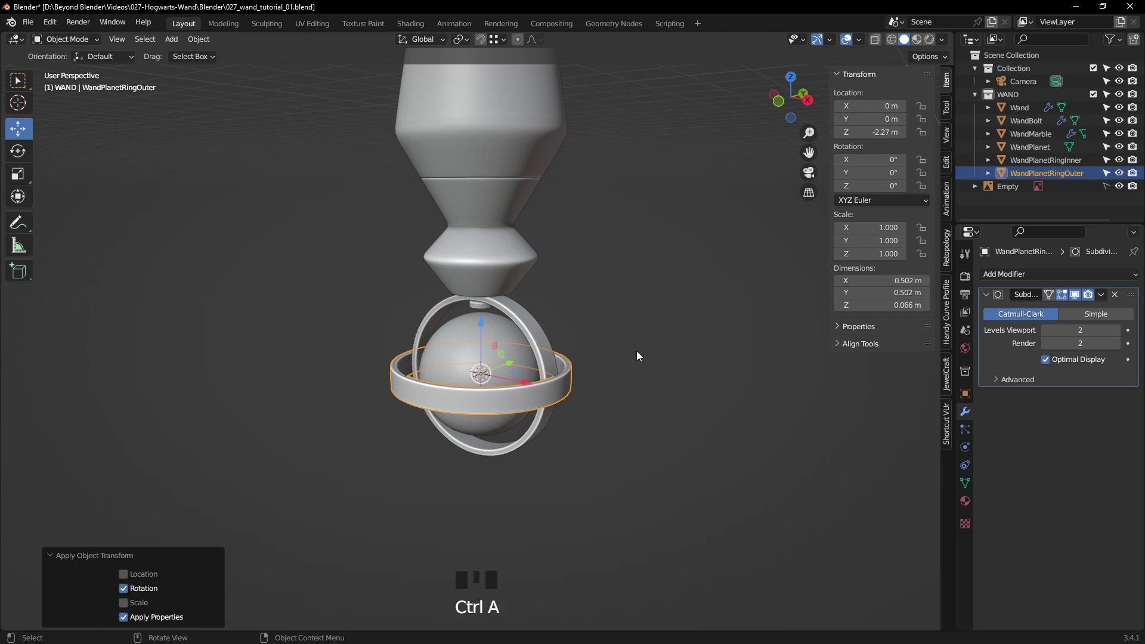
left_click(624, 365)
left_click(507, 272)
- Add a Subdivision Surface modifier to the WandPlanet sphere
middle_click_drag(613, 358, 618, 381)
scroll(617, 382, "up", 3)
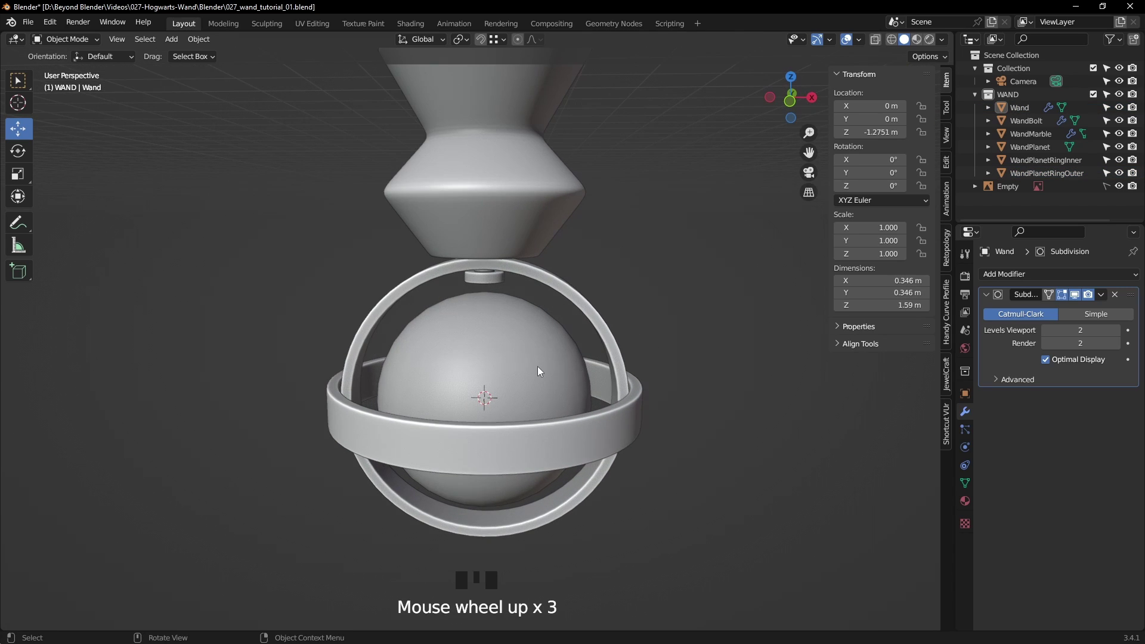
left_click(538, 368)
left_click(1027, 274)
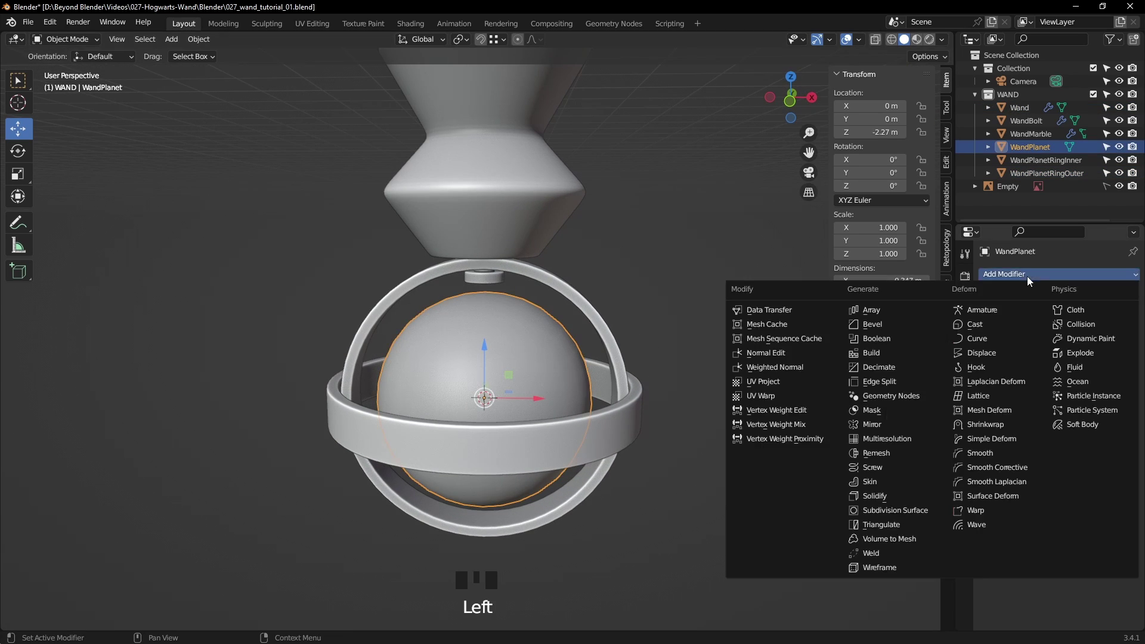
left_click(890, 512)
left_click(709, 416)
middle_click_drag(708, 416, 686, 427)
- Check the planet and rings in the reference image, and save the file in front view
key("alt+Tab")
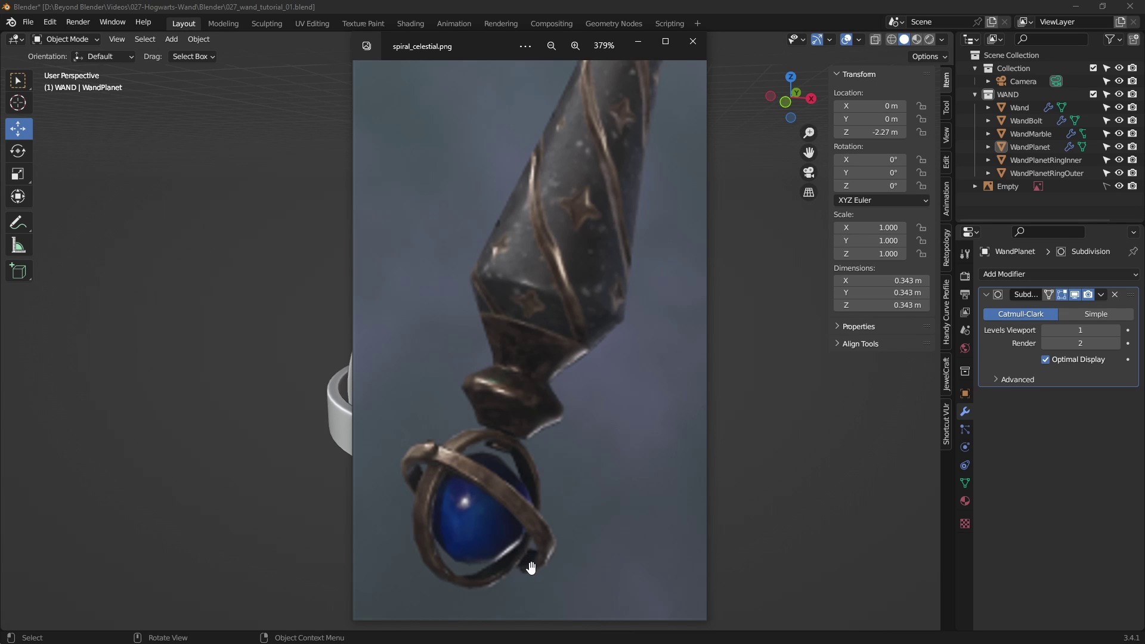
left_click(809, 5)
middle_click_drag(626, 351, 642, 376)
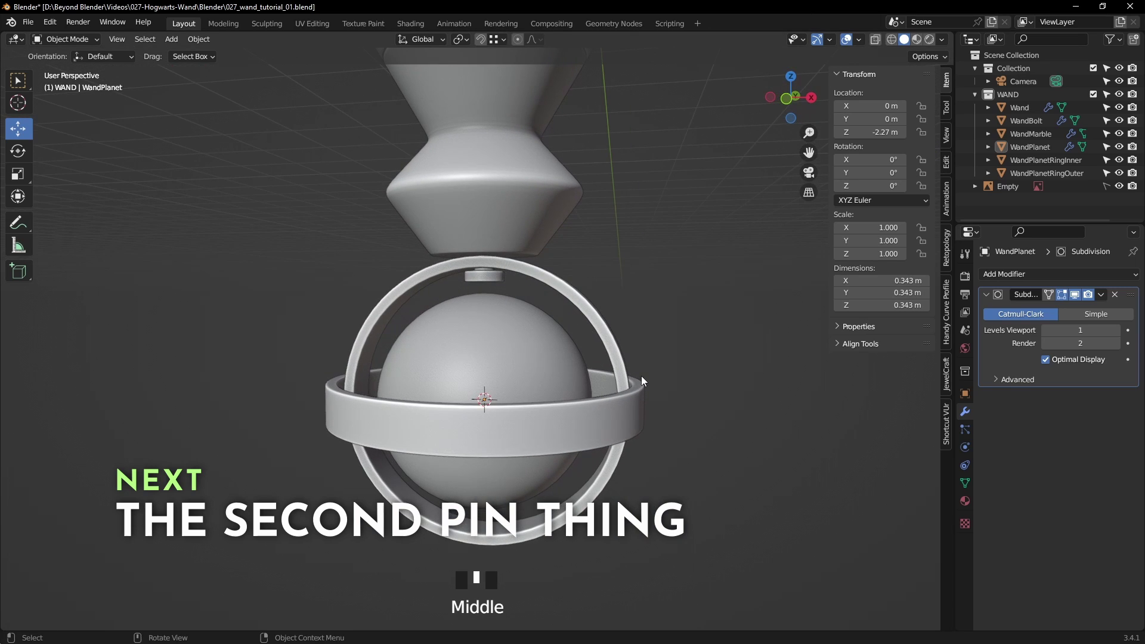
key("KP_1")
key("ctrl+s")
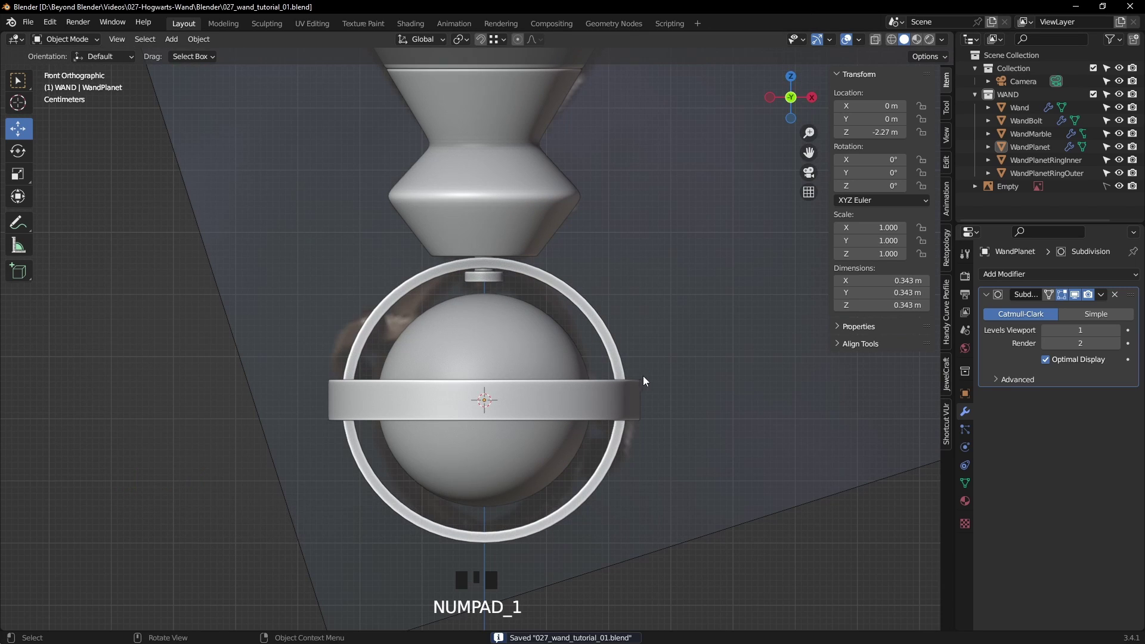
- Add an 8-vertex cylinder mesh at the planet's centre and rotate it 90° about Y
key("shift+a")
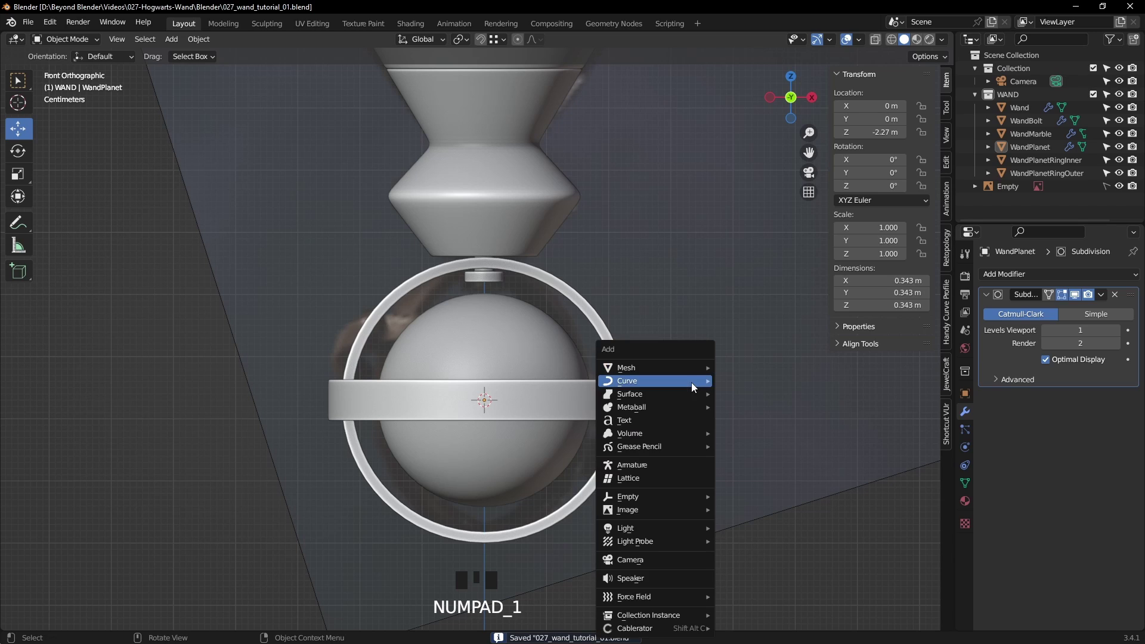
mouse_move(680, 369)
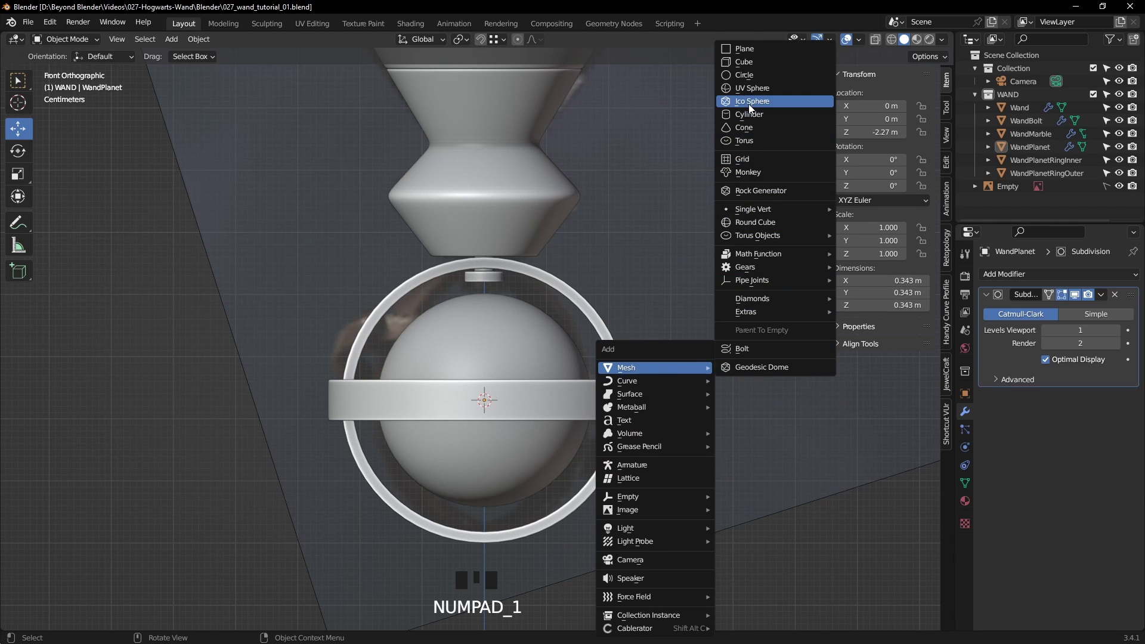
left_click(750, 114)
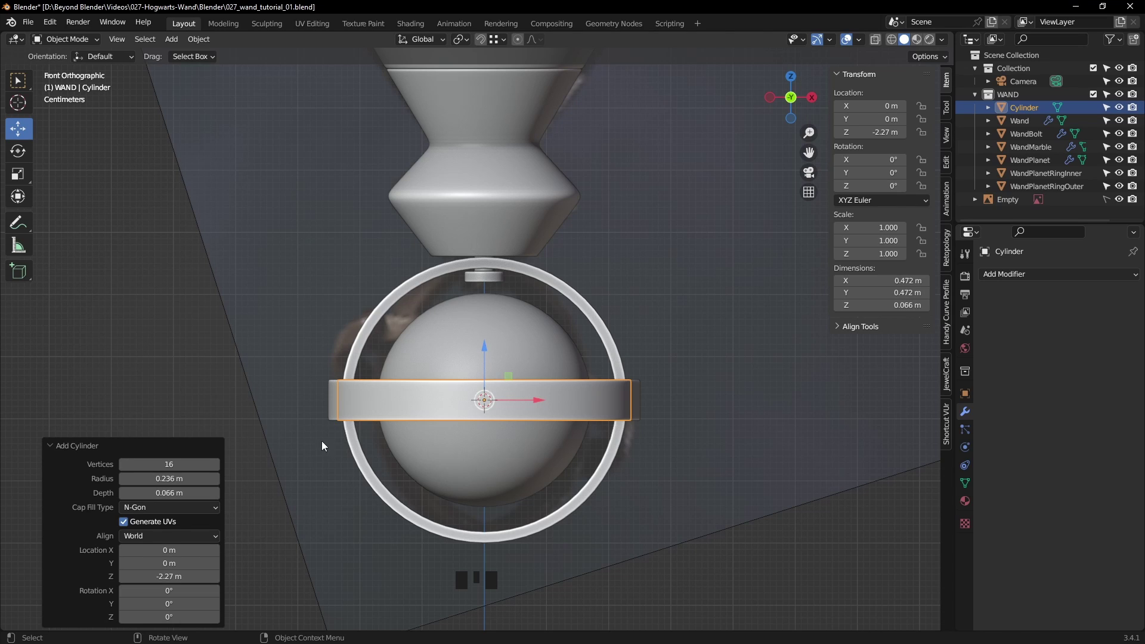
left_click(175, 463)
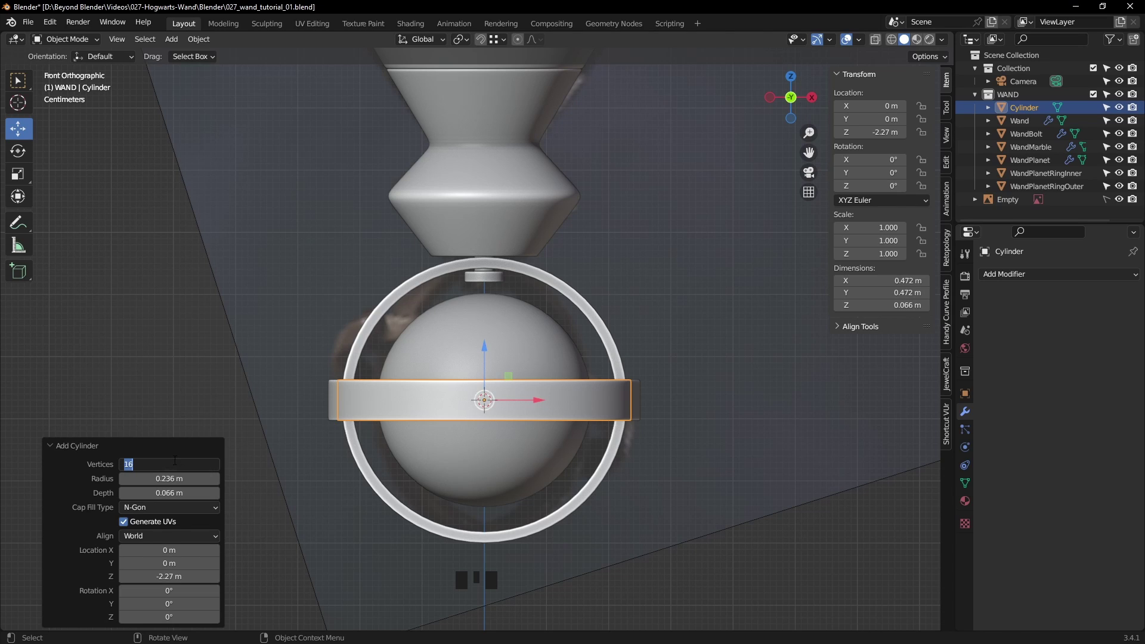
type("8")
left_click(223, 460)
middle_click_drag(534, 364, 585, 385)
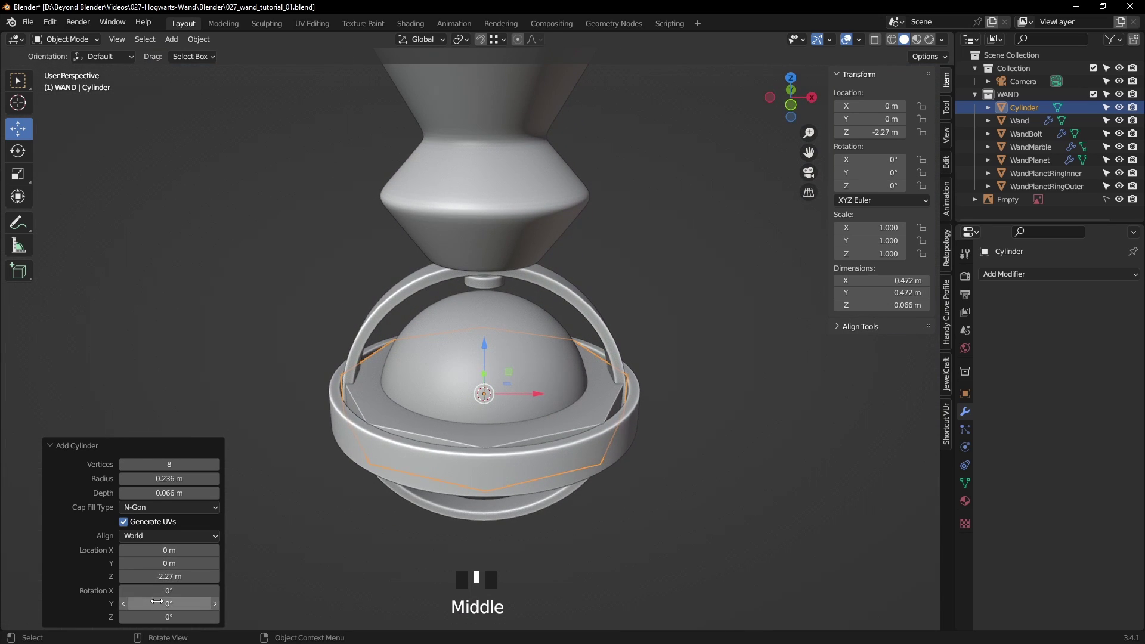
left_click(183, 604)
type("90")
left_click(183, 604)
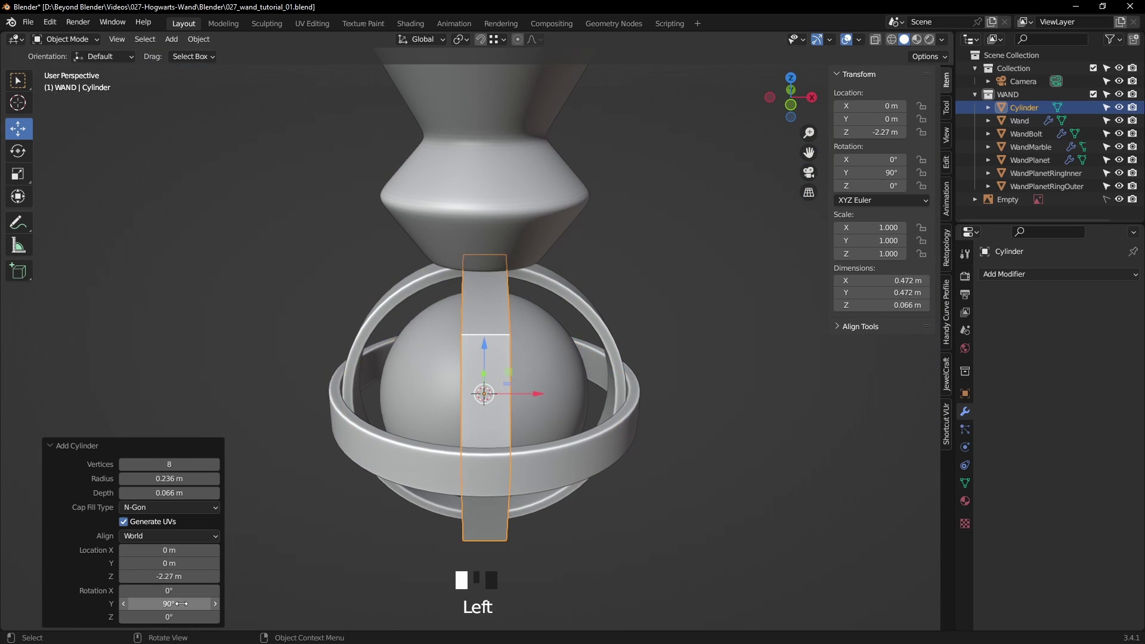
- Reduce the new cylinder's radius to 0.036 m and its depth to 0.027 m
left_click(170, 479)
type("0.096")
key("Return")
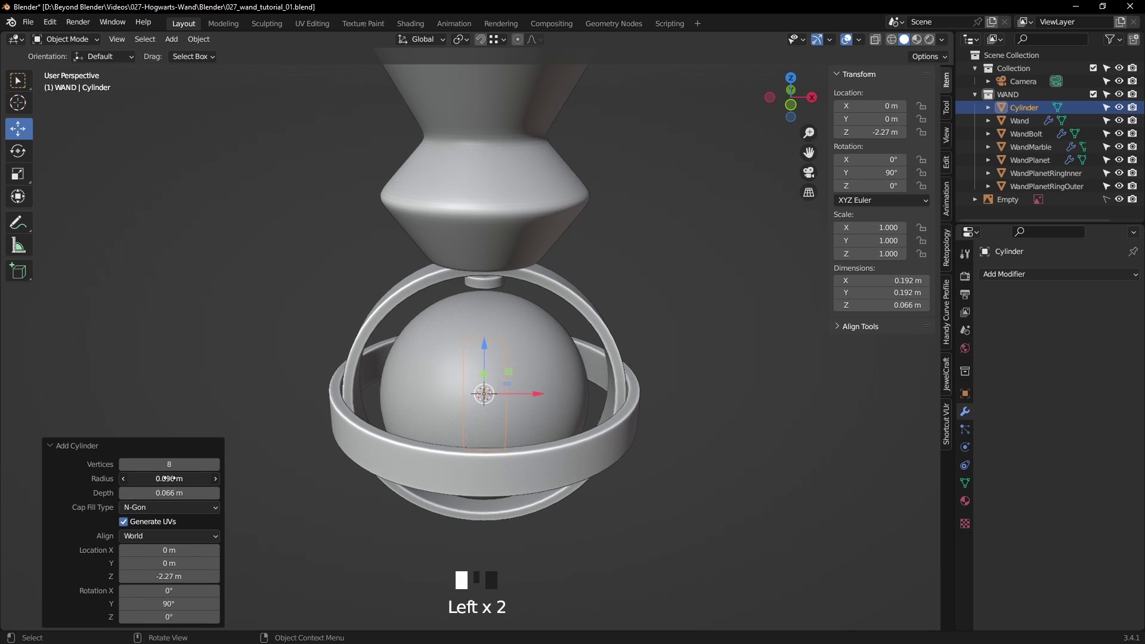
left_click_drag(178, 493, 173, 493, "shift")
- Move the cylinder to X -0.276 m beside the outer ring, with radius 0.022 m and depth 0.02 m
key("KP_1")
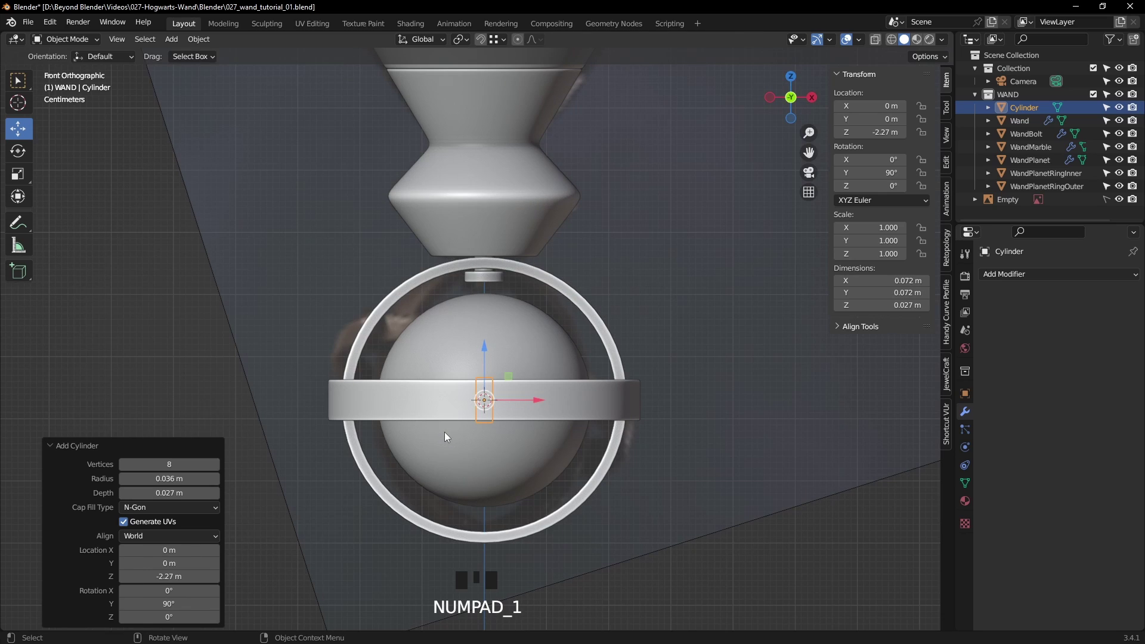
left_click(892, 40)
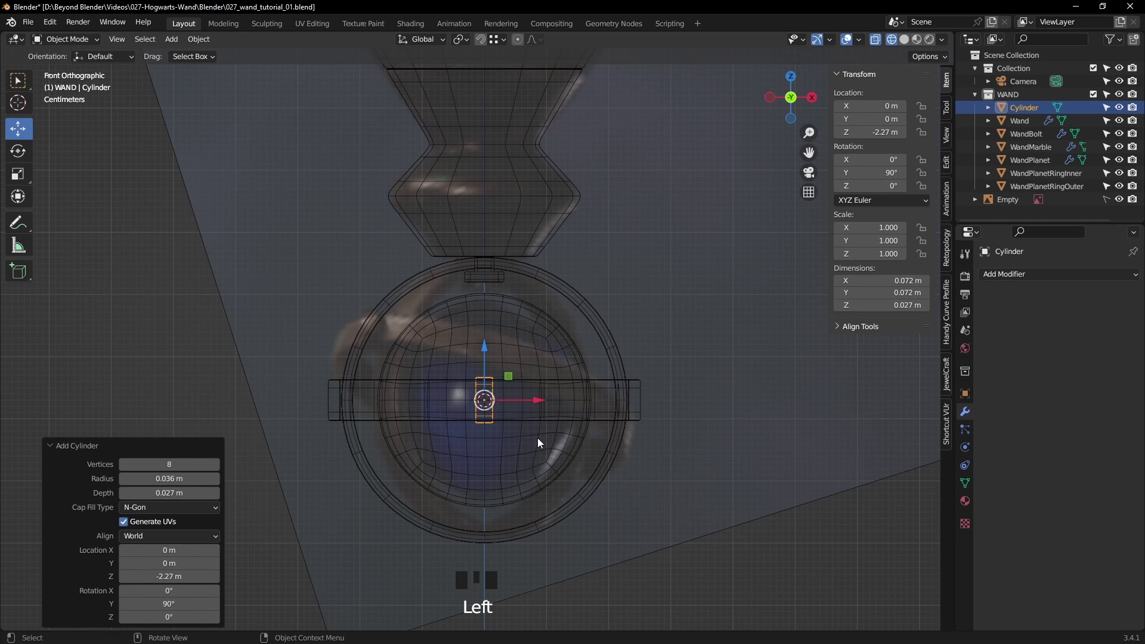
scroll(533, 438, "up", 2)
middle_click_drag(536, 447, 606, 385, "shift")
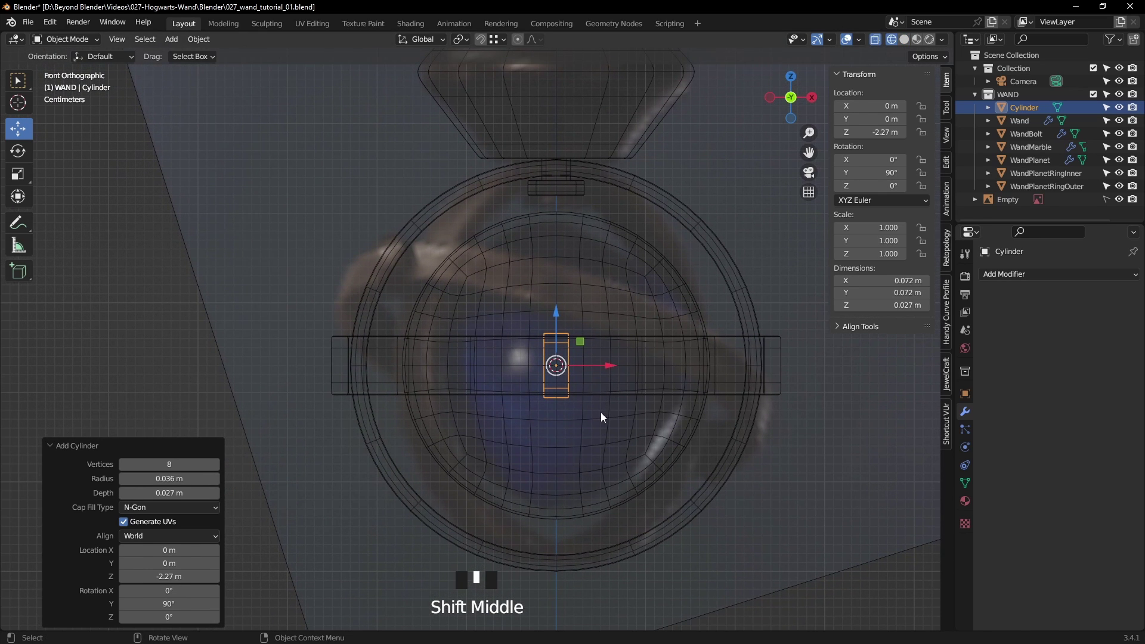
left_click_drag(185, 550, 30, 560)
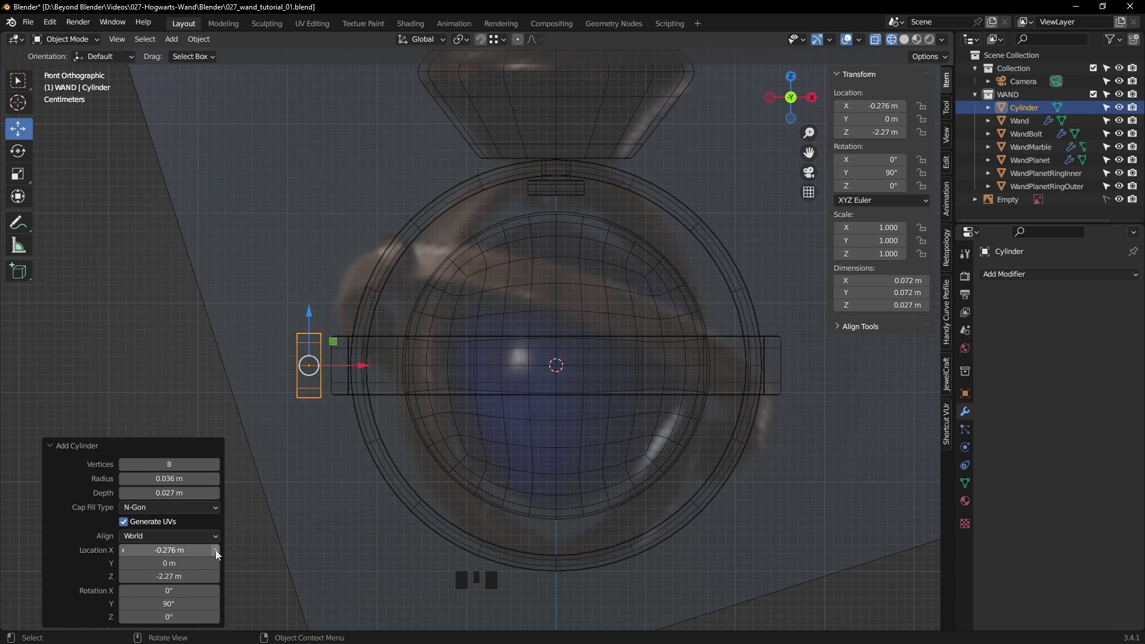
mouse_move(196, 478)
left_mouse_down("shift")
mouse_move(184, 479)
mouse_move(188, 494)
left_mouse_up("shift")
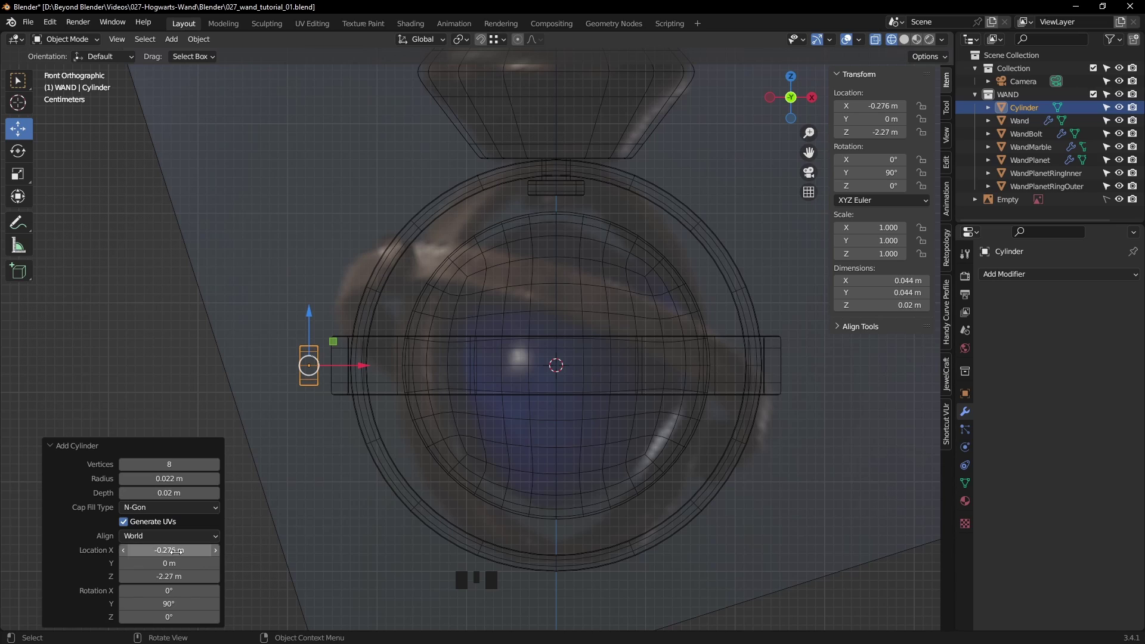
middle_click_drag(459, 373, 505, 410)
key("z")
middle_click_drag(587, 419, 561, 389)
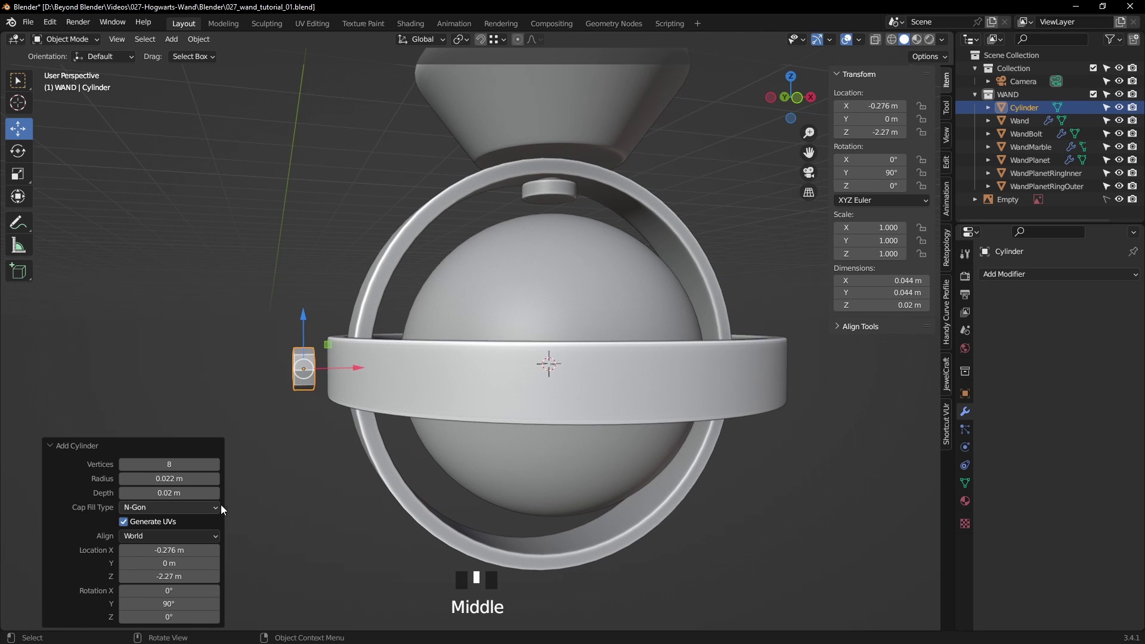
- Scale the cylinder's mesh along X to a thickness of about 0.018 m
key("KP_1")
key("Tab")
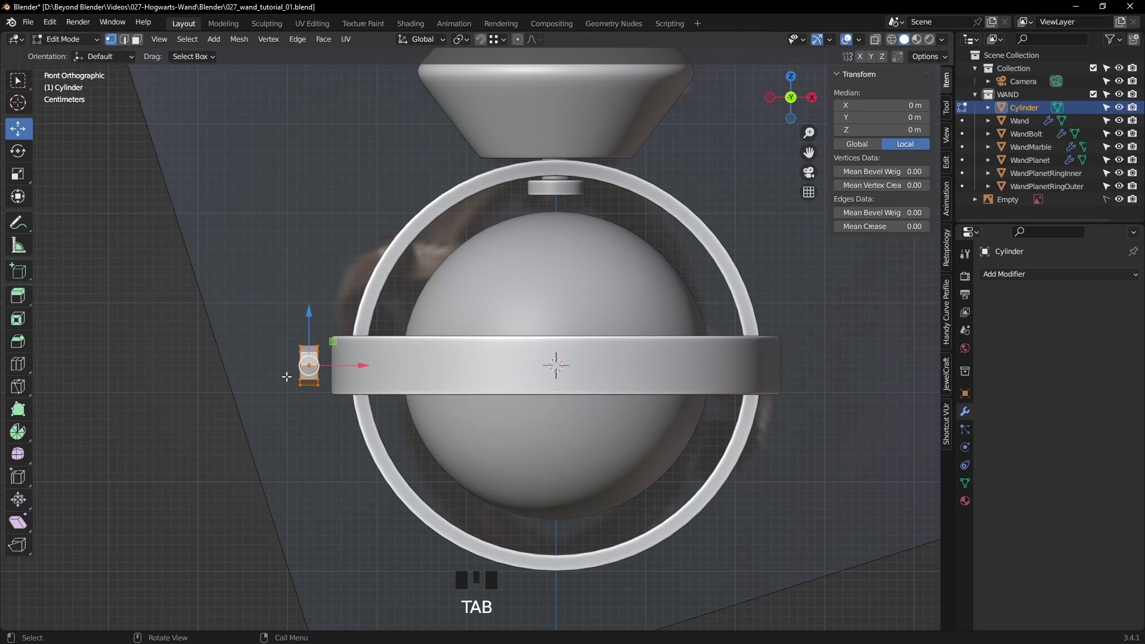
scroll(303, 366, "up", 1)
scroll(710, 414, "up", 5)
middle_click_drag(711, 414, 809, 392, "shift")
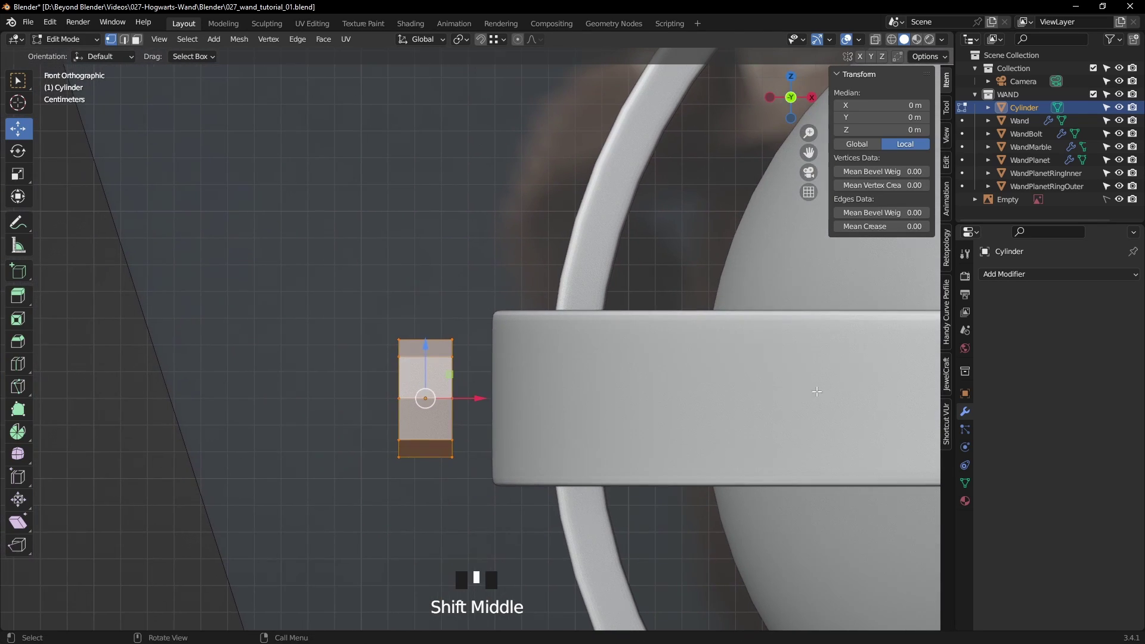
key("s")
key("x")
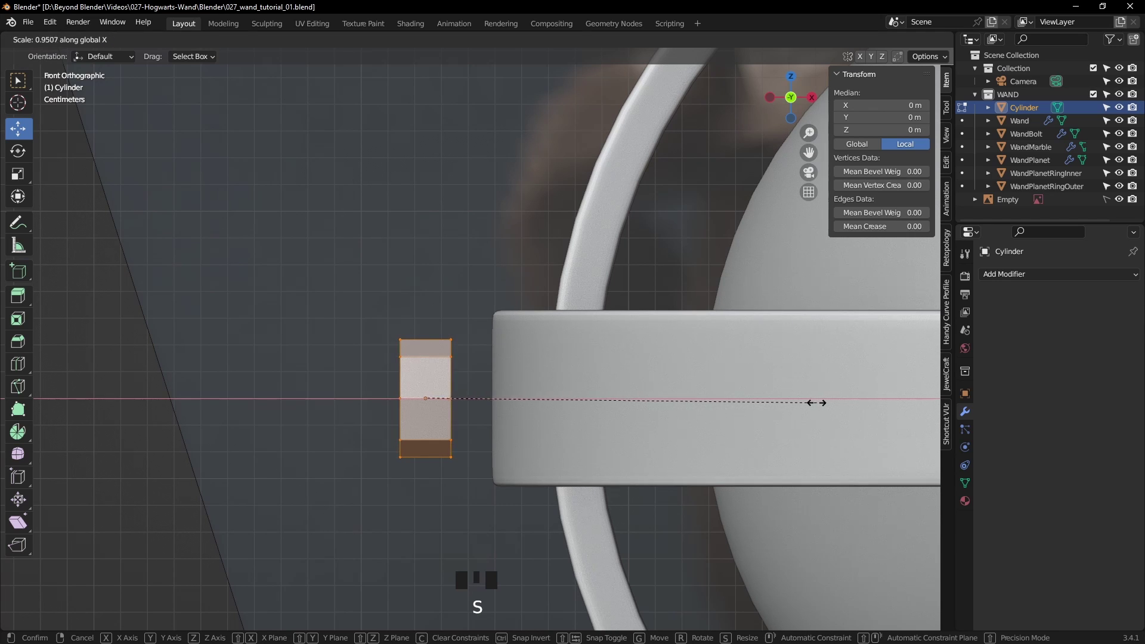
left_click(803, 404)
- Isolate the cylinder in local view and inset its ring-facing end face by about 0.009 m
middle_click_drag(715, 412, 708, 433)
key("3")
left_click(452, 411)
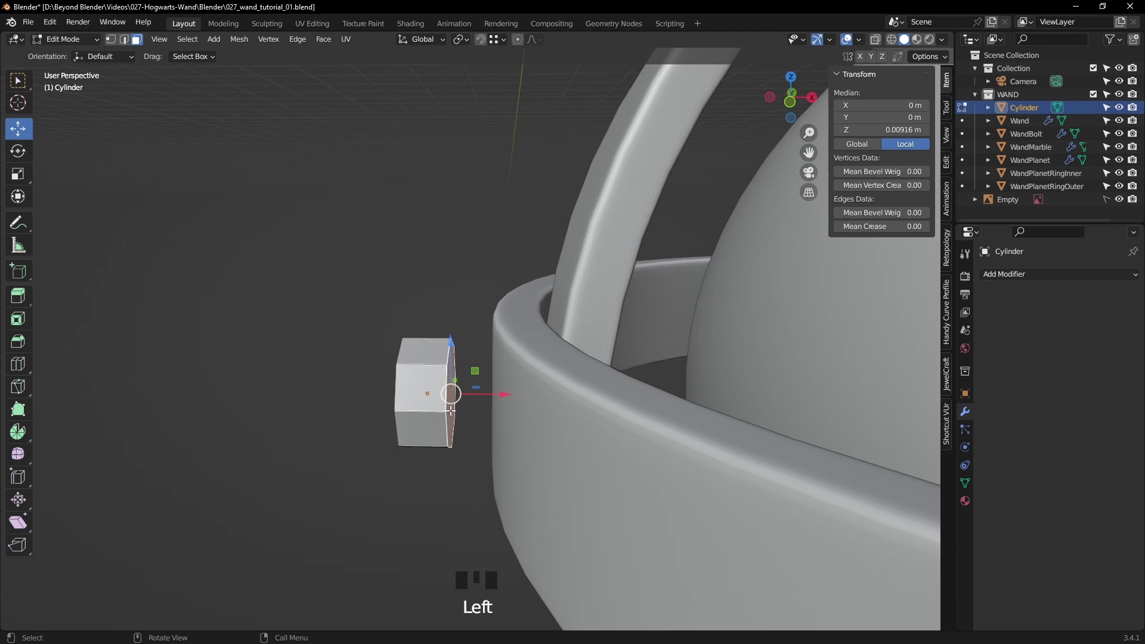
scroll(492, 428, "down", 5)
middle_click_drag(752, 360, 450, 423, "shift")
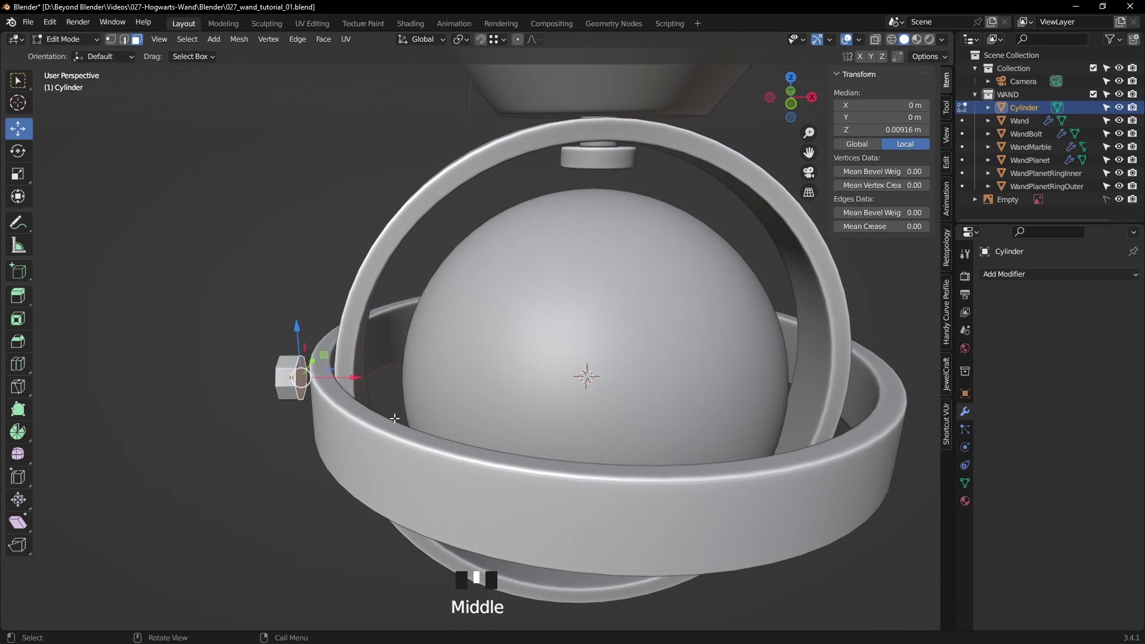
key("Tab")
key("slash")
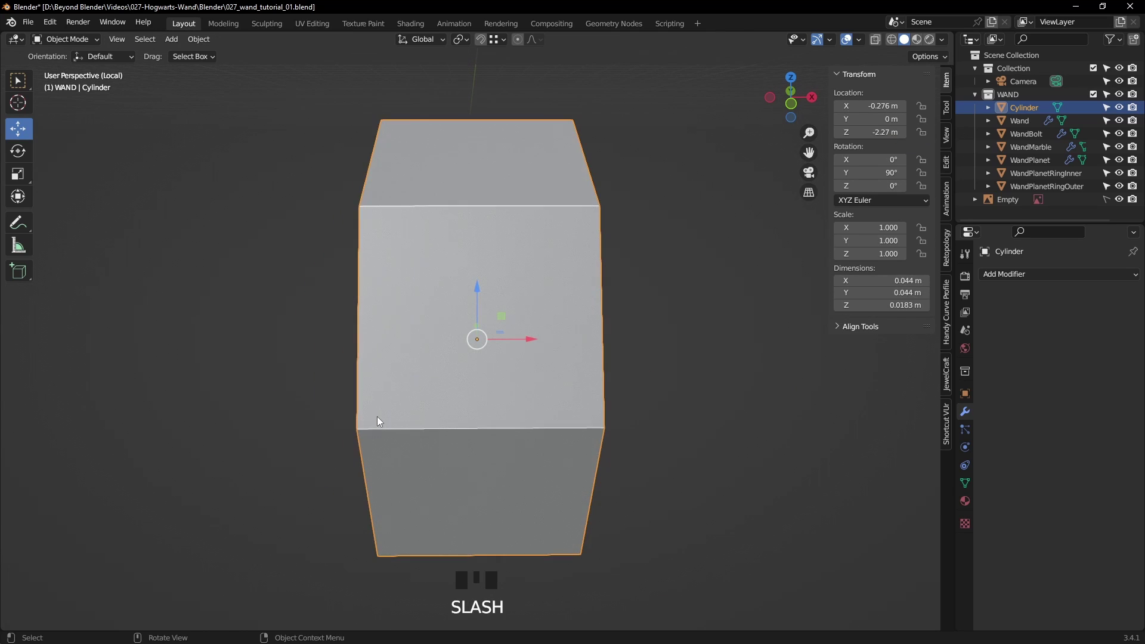
middle_click_drag(366, 417, 469, 364)
key("Tab")
middle_click_drag(768, 370, 790, 356)
key("i")
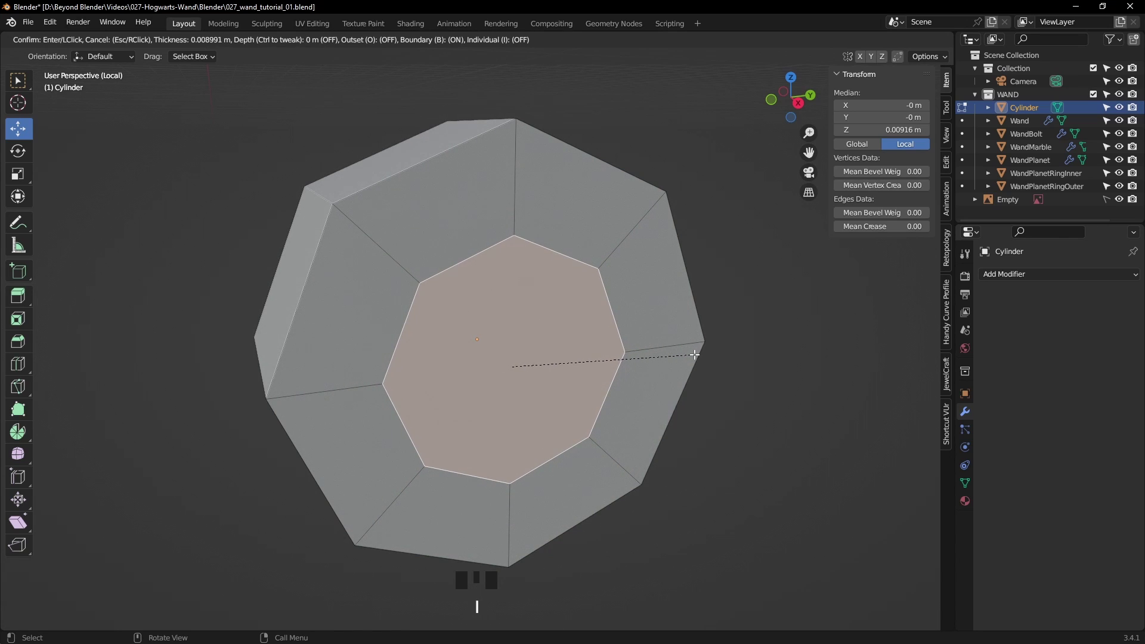
left_click(694, 355)
- Extrude the inset face outward into a pin shaft, making the part about 0.056 m long overall
middle_click_drag(669, 372, 743, 377)
scroll(743, 377, "down", 4)
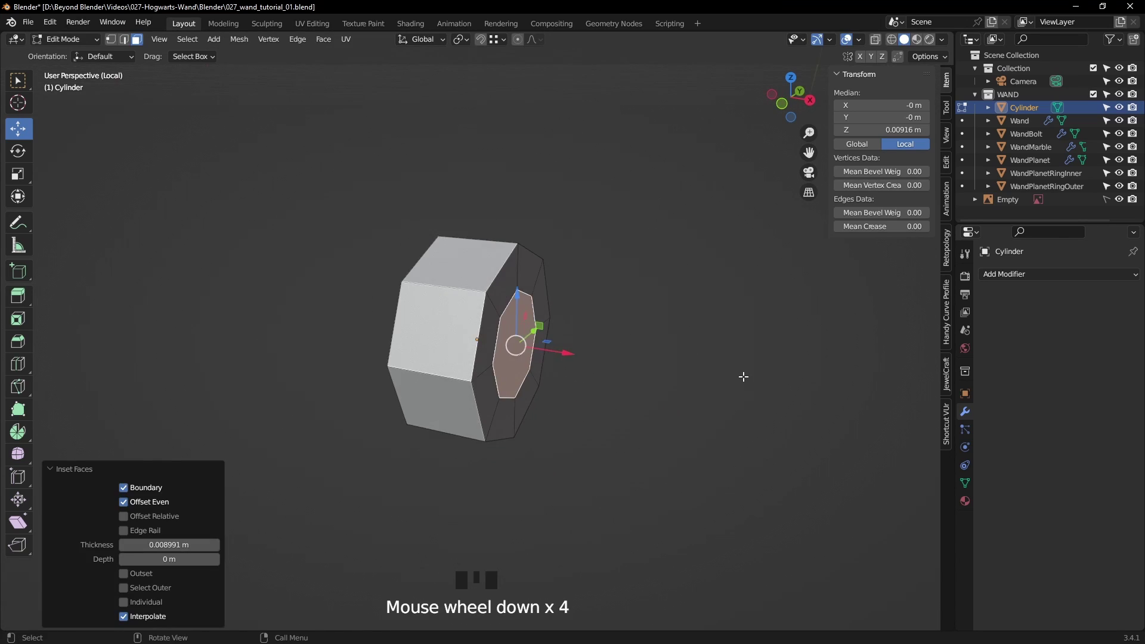
key("e")
left_click(907, 404)
middle_click_drag(775, 417, 742, 412)
key("Tab")
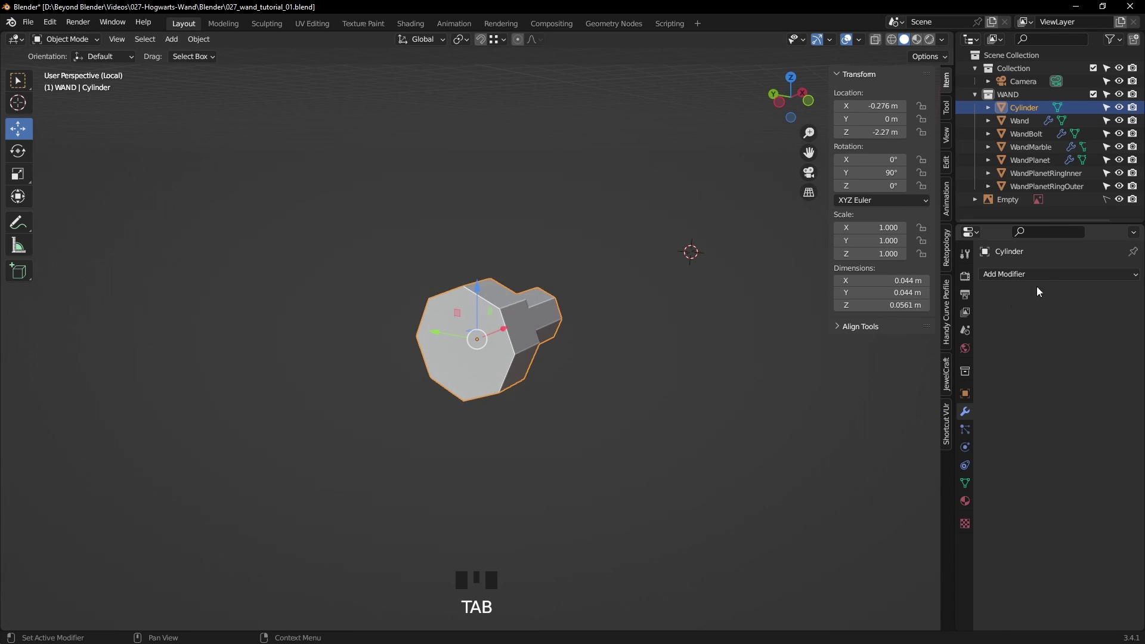
- Add a Subdivision Surface modifier to the pin and shade it smooth
left_click(1026, 279)
left_click(889, 510)
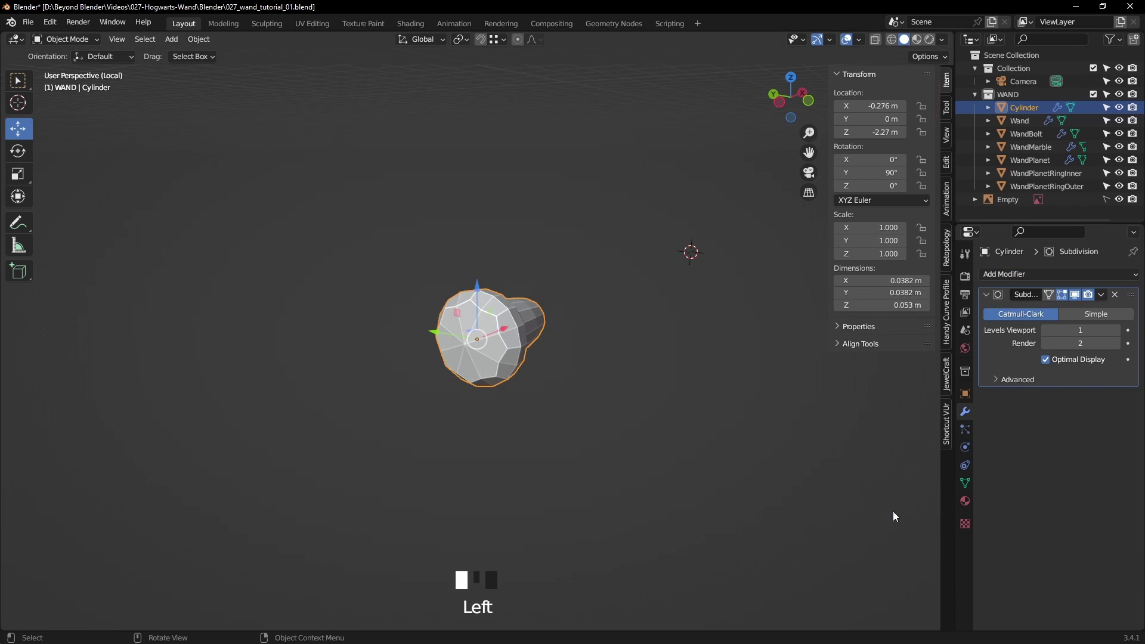
right_click(521, 331)
left_click(475, 331)
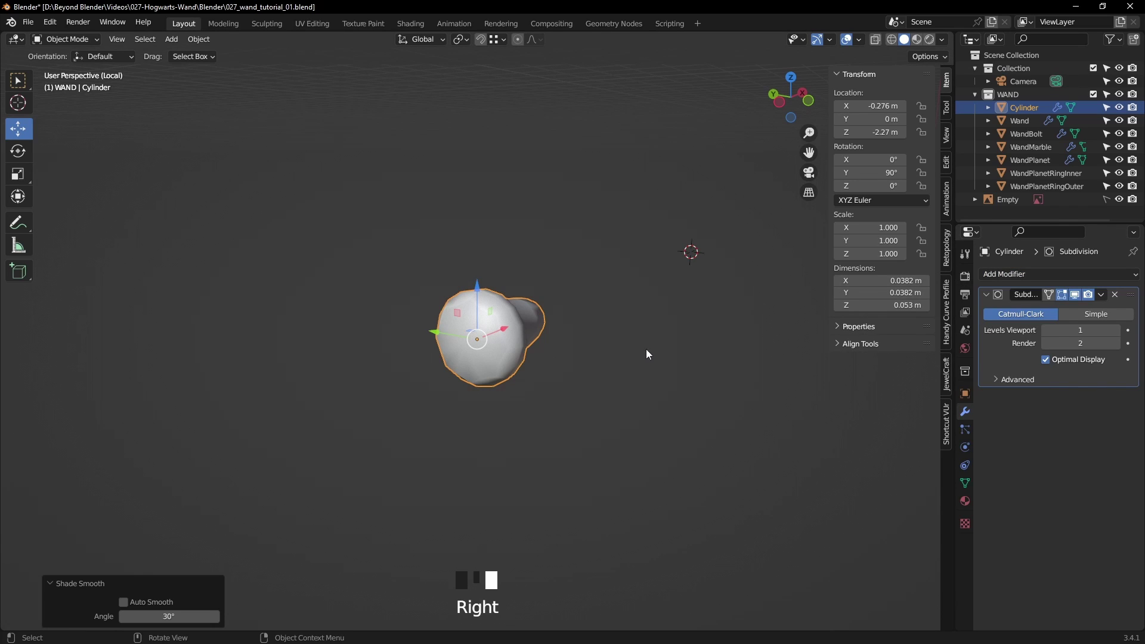
- Hide the subdivision in the viewport and bevel both rim edge loops of the pin's head by 0.00328 m with 2 segments
key("Tab")
middle_click_drag(599, 351, 672, 383)
left_click(113, 289)
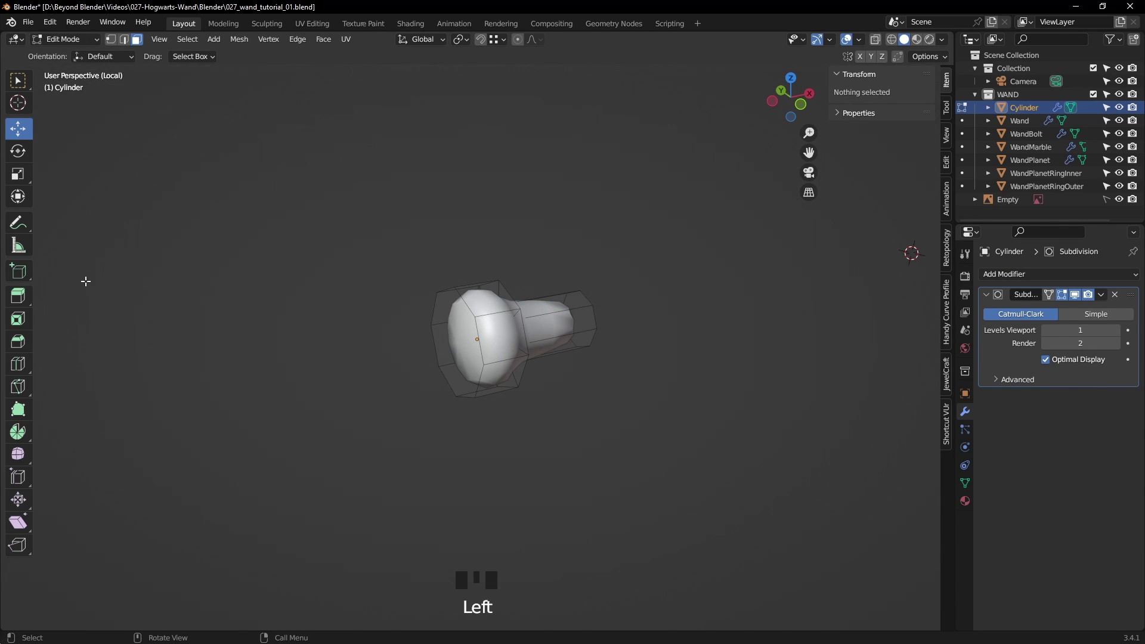
left_click(127, 40)
left_click(505, 322, "alt")
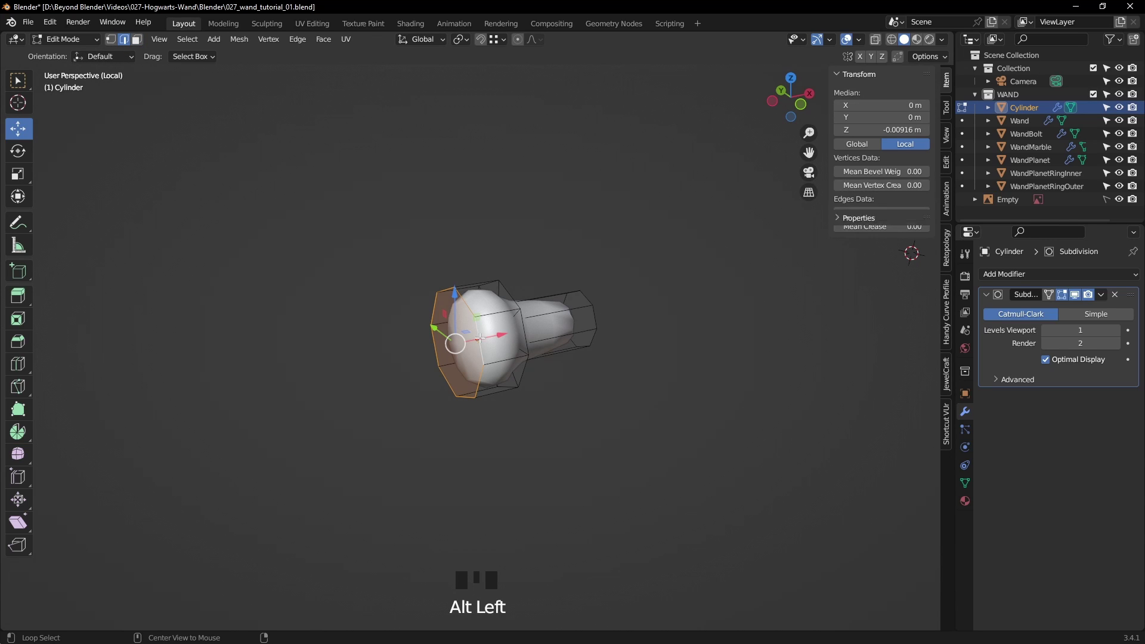
left_click(507, 301, "alt+shift")
middle_click_drag(687, 320, 596, 325)
scroll(596, 324, "up", 3)
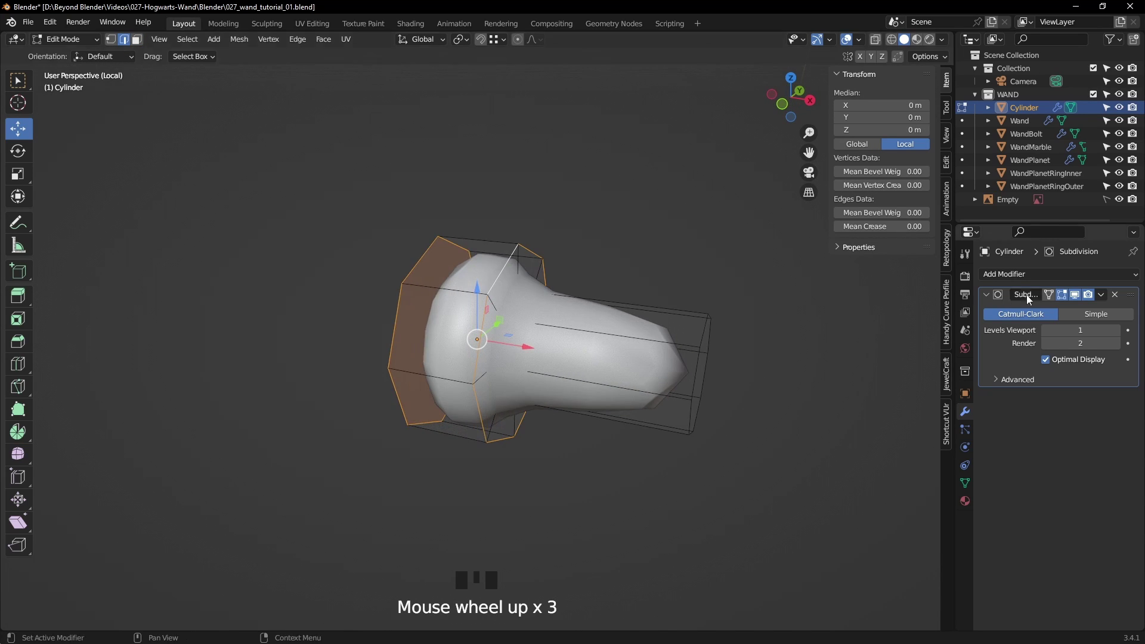
left_click(1075, 295)
middle_click_drag(561, 316, 586, 321)
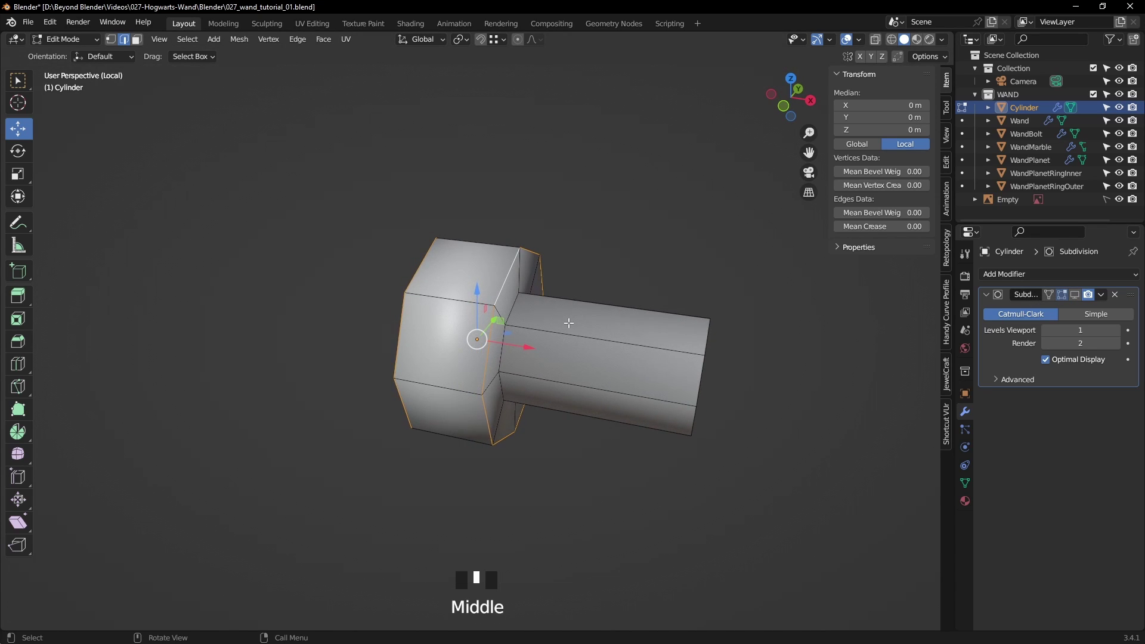
scroll(585, 321, "up", 1)
key("ctrl+b")
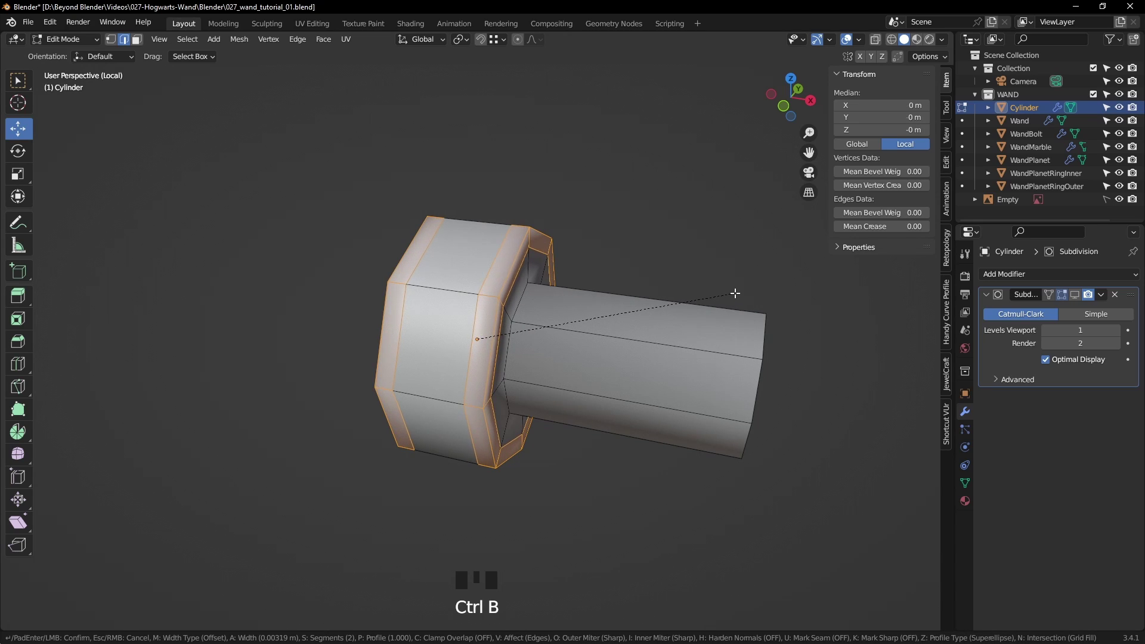
left_click(736, 293)
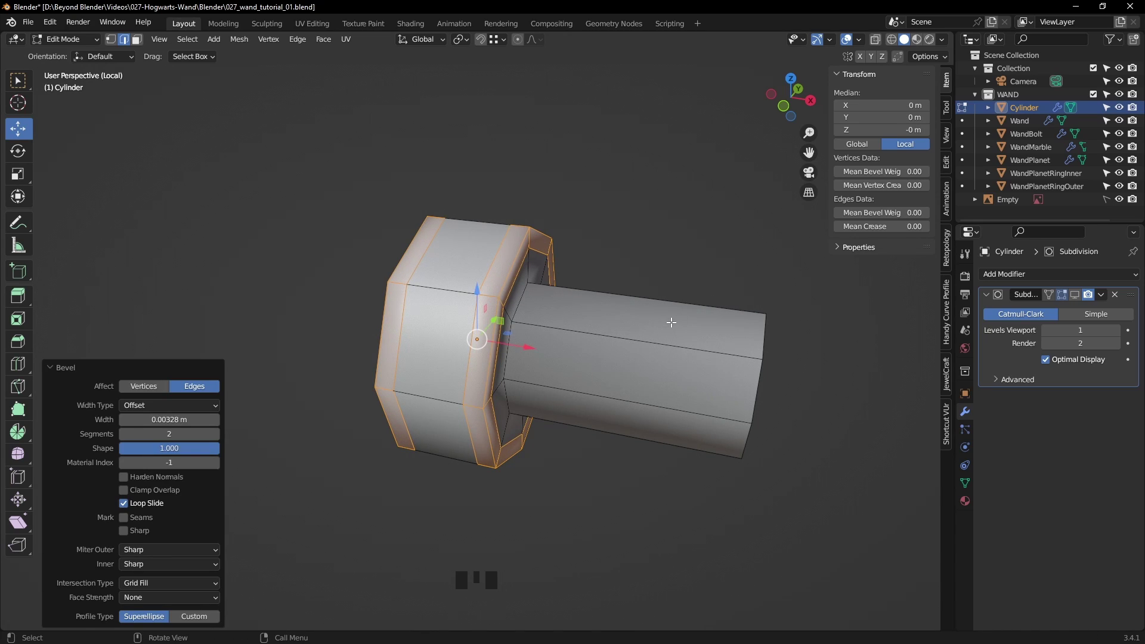
- Preview the subdivided pin, then hide the subdivision and delete the end face of the shaft
key("Tab")
left_click(1077, 294)
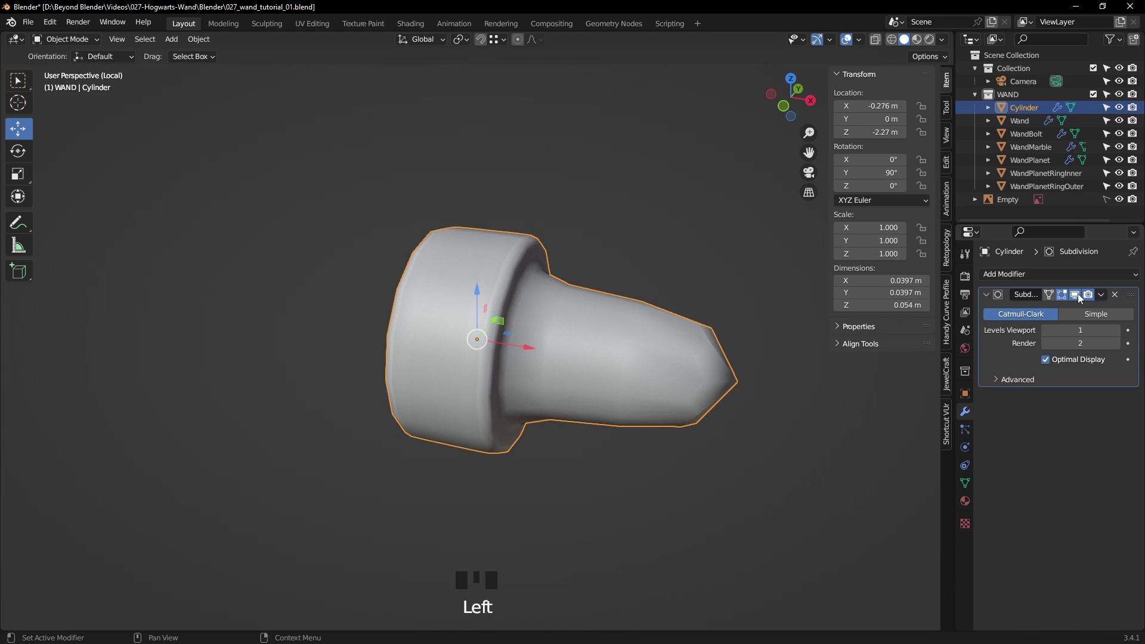
left_click(1079, 293)
key("Tab")
key("3")
middle_click_drag(682, 345, 601, 405)
left_click(634, 411)
key("Delete")
left_click(623, 410)
- Set the mean crease of the edge loop where the shaft meets the head to 1 and show the subdivision again
key("2")
left_click(452, 357, "alt")
left_click(874, 225)
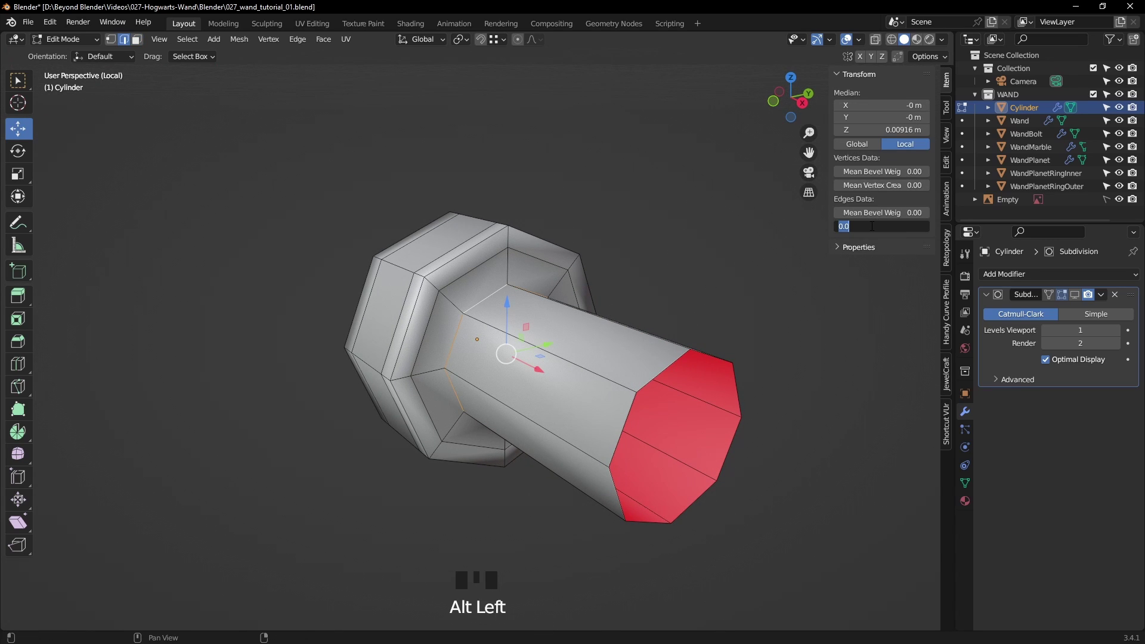
type("1")
left_click(871, 226)
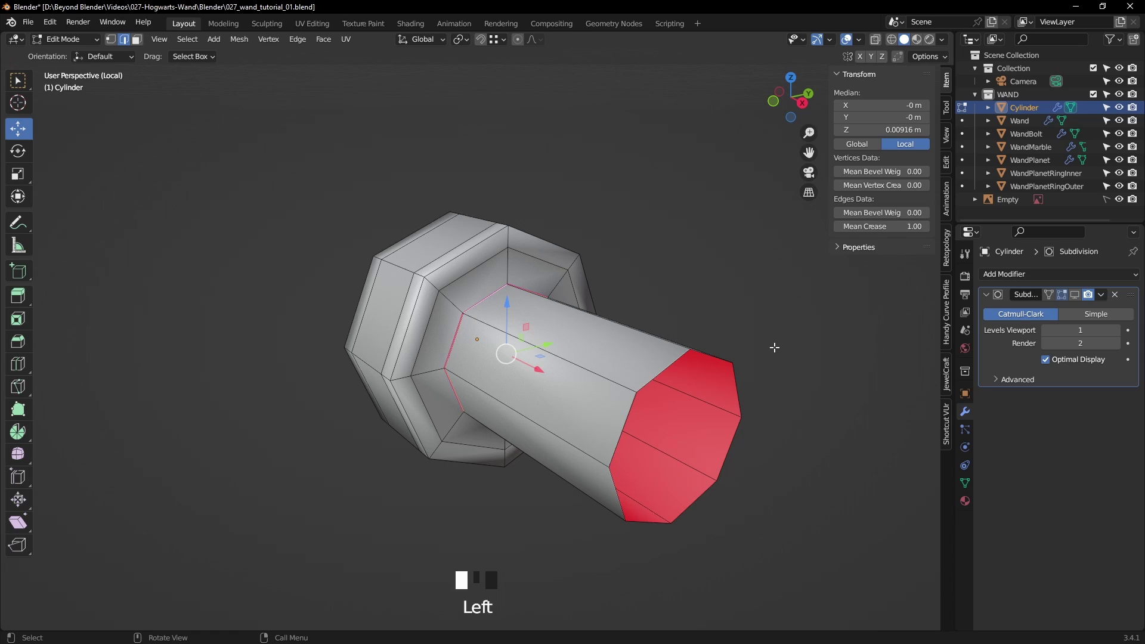
key("Tab")
left_click(1075, 294)
- Raise the pin's viewport subdivision level to 2
scroll(671, 267, "down", 7)
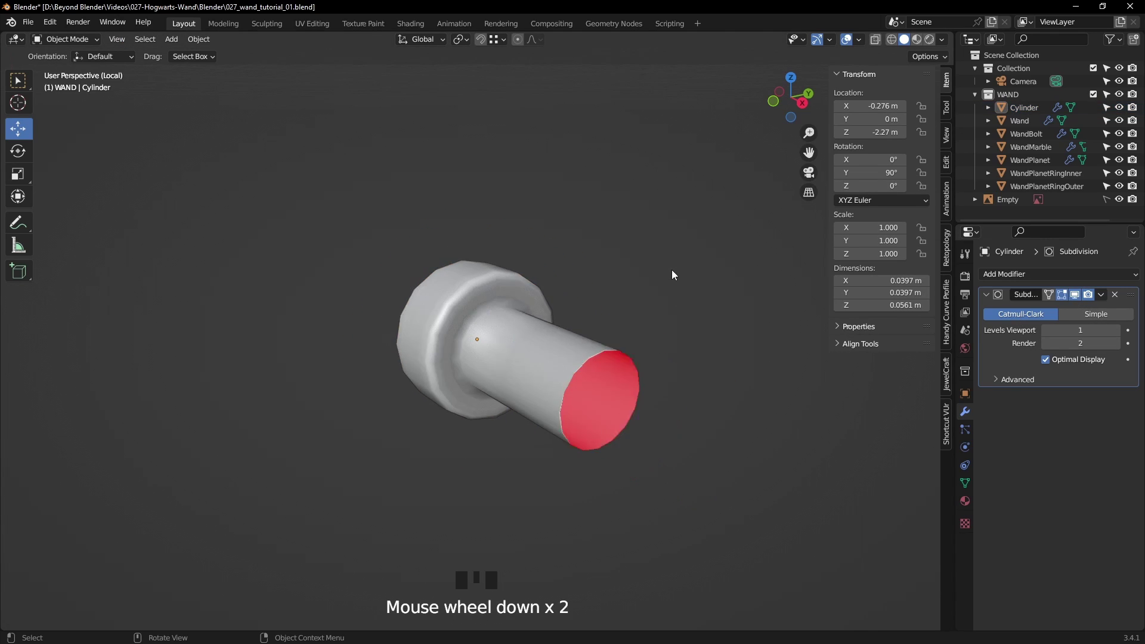
middle_click_drag(563, 345, 627, 355)
left_click(507, 343)
left_click(1113, 330)
left_click(524, 371)
- Add an edge loop around the pin's shaft close to the head and leave the isolated view
middle_click_drag(526, 376, 514, 345)
key("Tab")
scroll(517, 349, "up", 6)
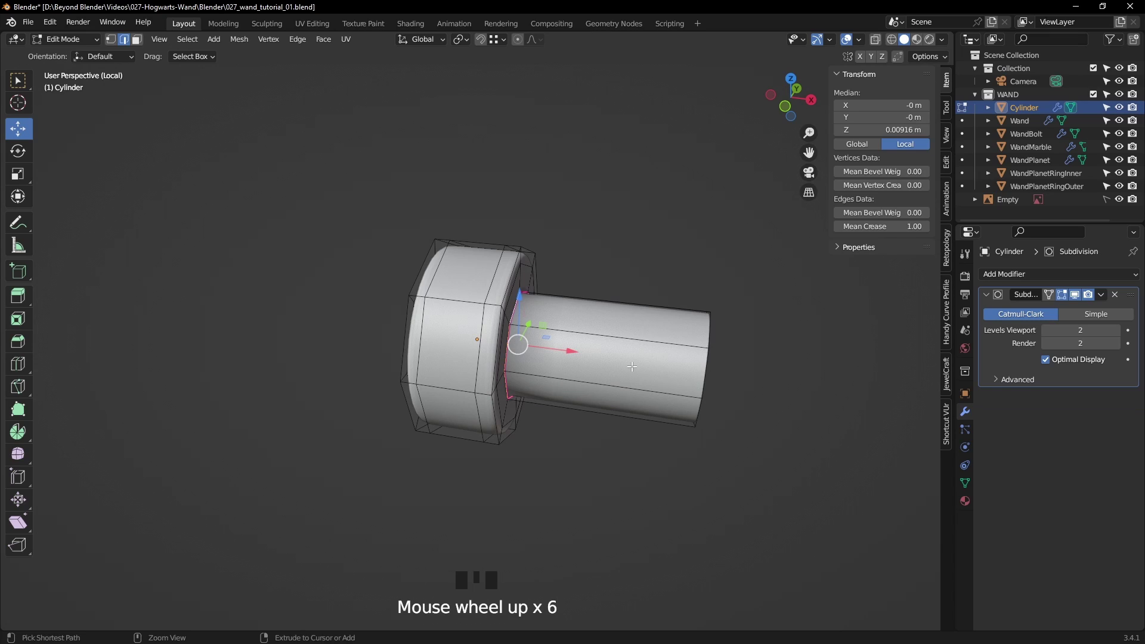
key("ctrl+r")
left_click(605, 352)
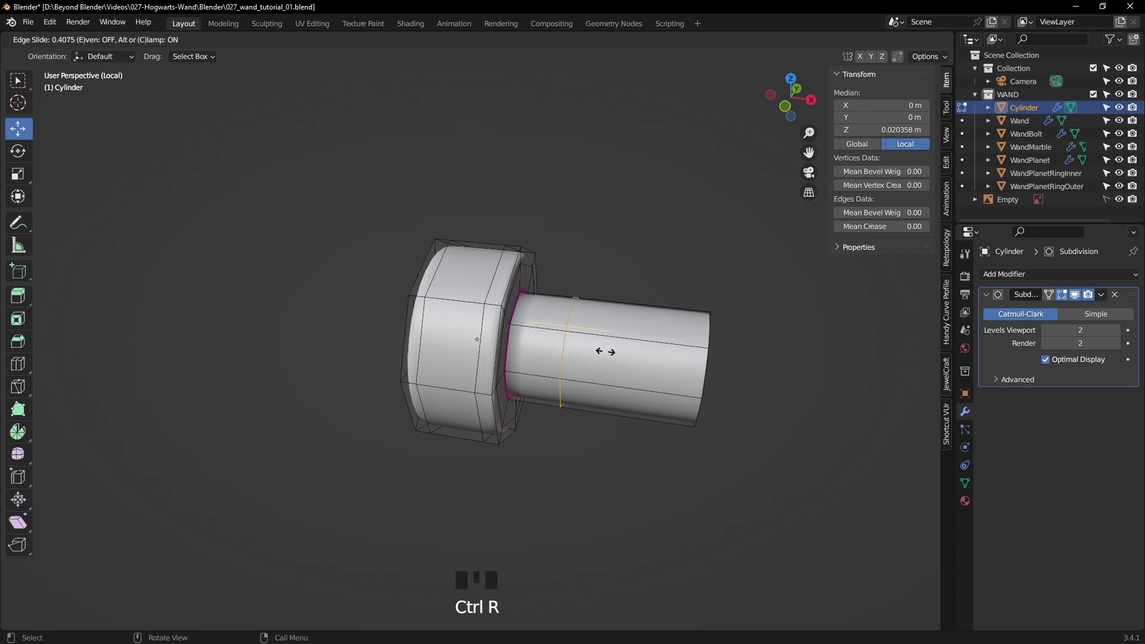
left_click(565, 351)
key("Tab")
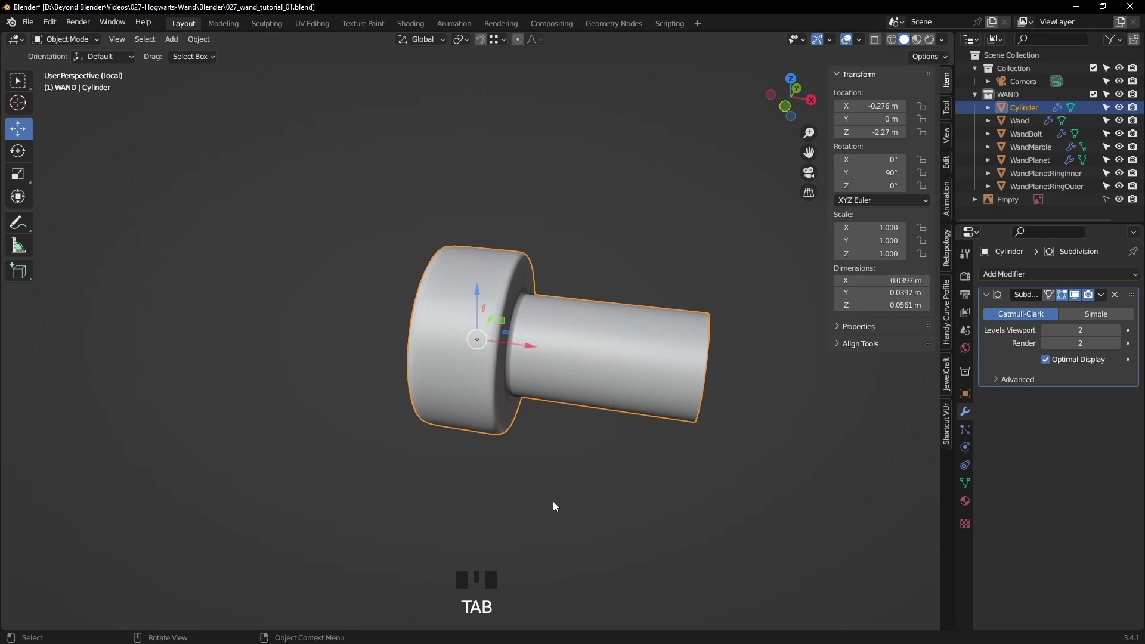
left_click(557, 507)
scroll(556, 507, "down", 3)
key("KP_Divide")
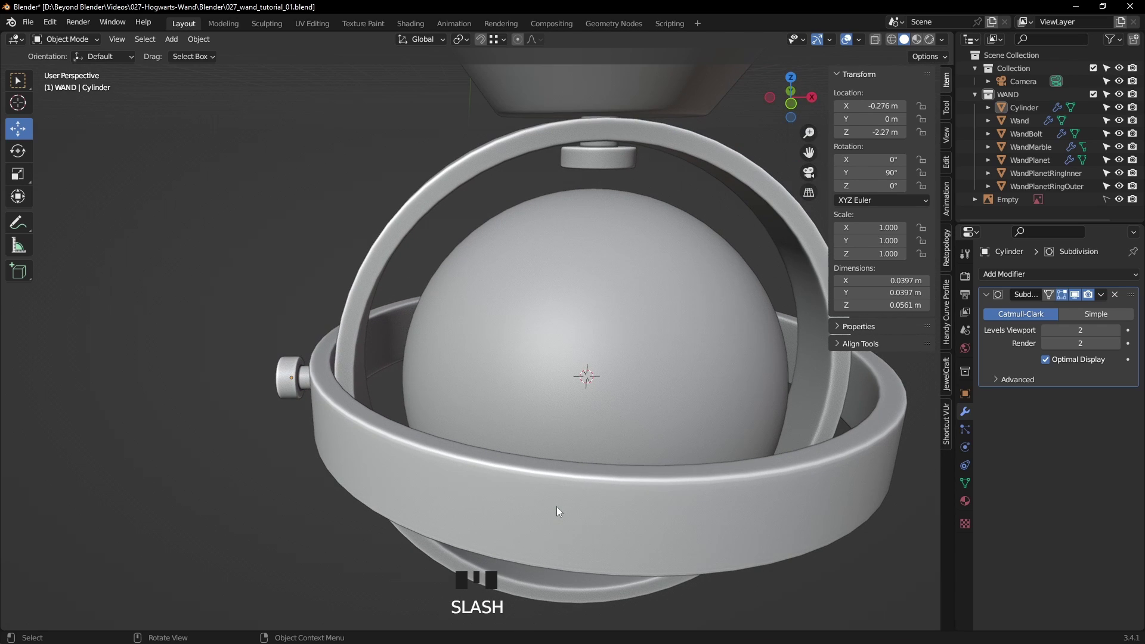
- Rename the pin object to WandPin and save the file
left_click(291, 378)
key("ctrl+s")
key("ctrl+s")
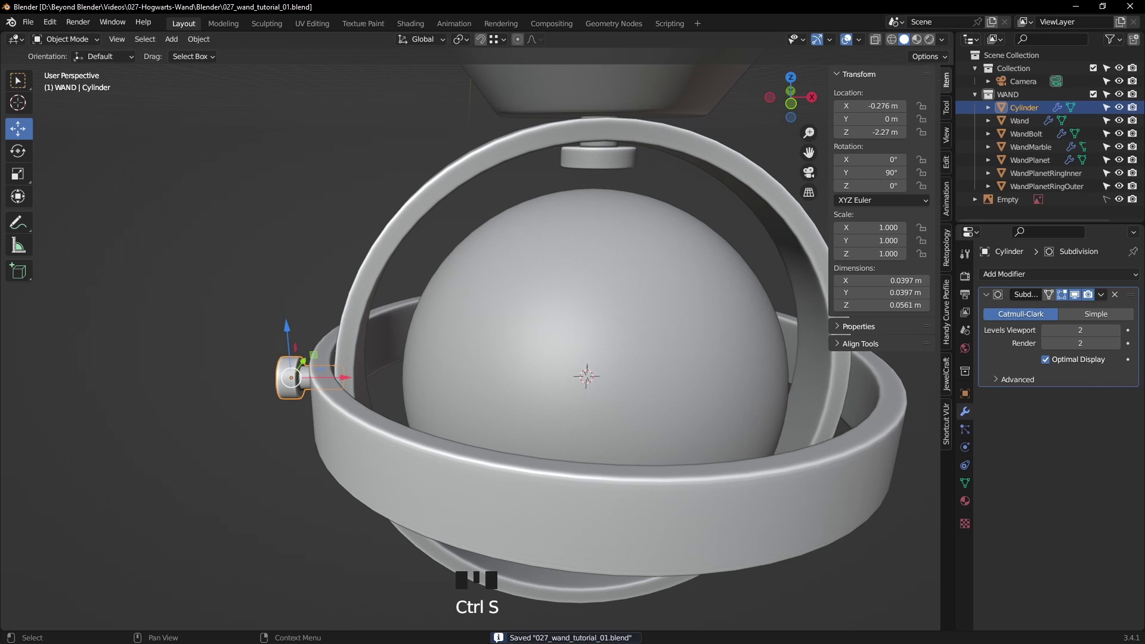
double_click(1025, 108)
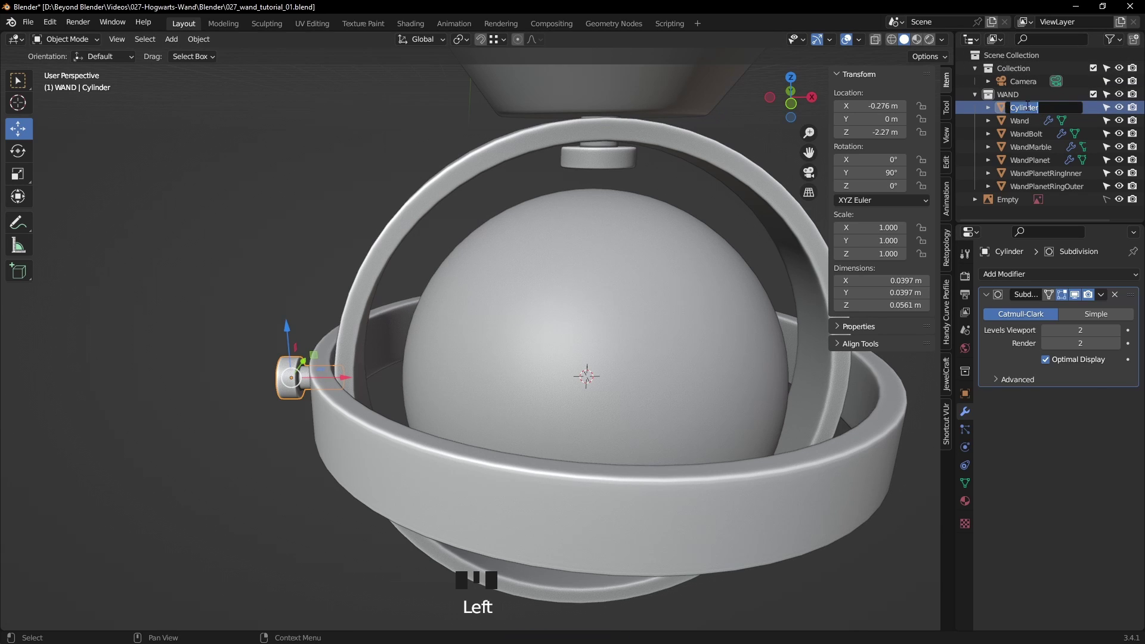
type("WandPin")
key("Return")
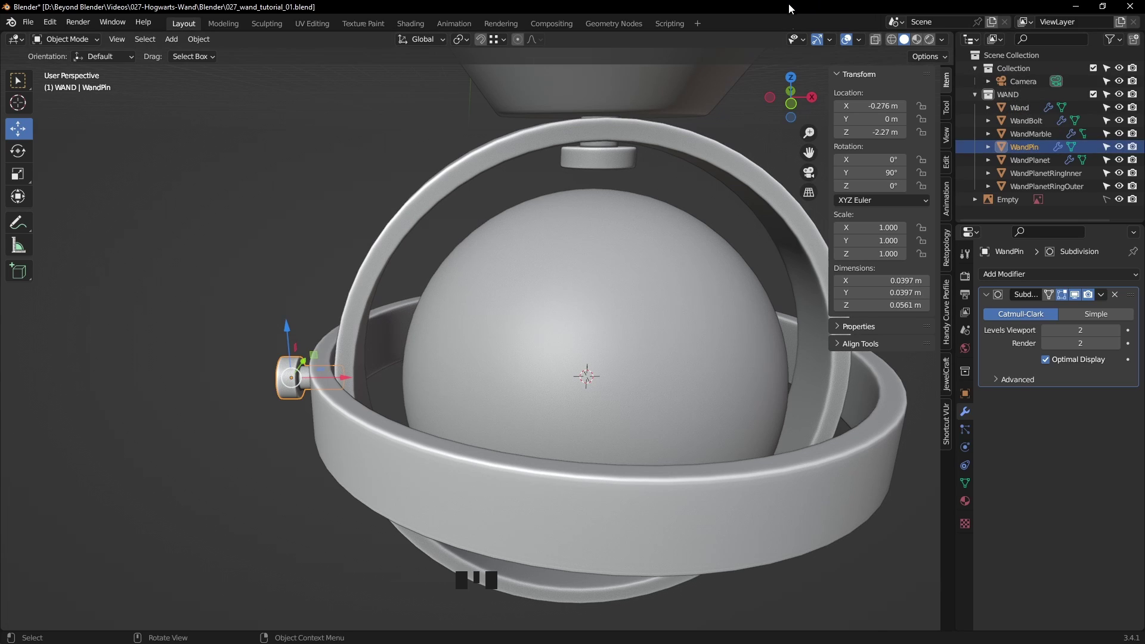
key("ctrl+s")
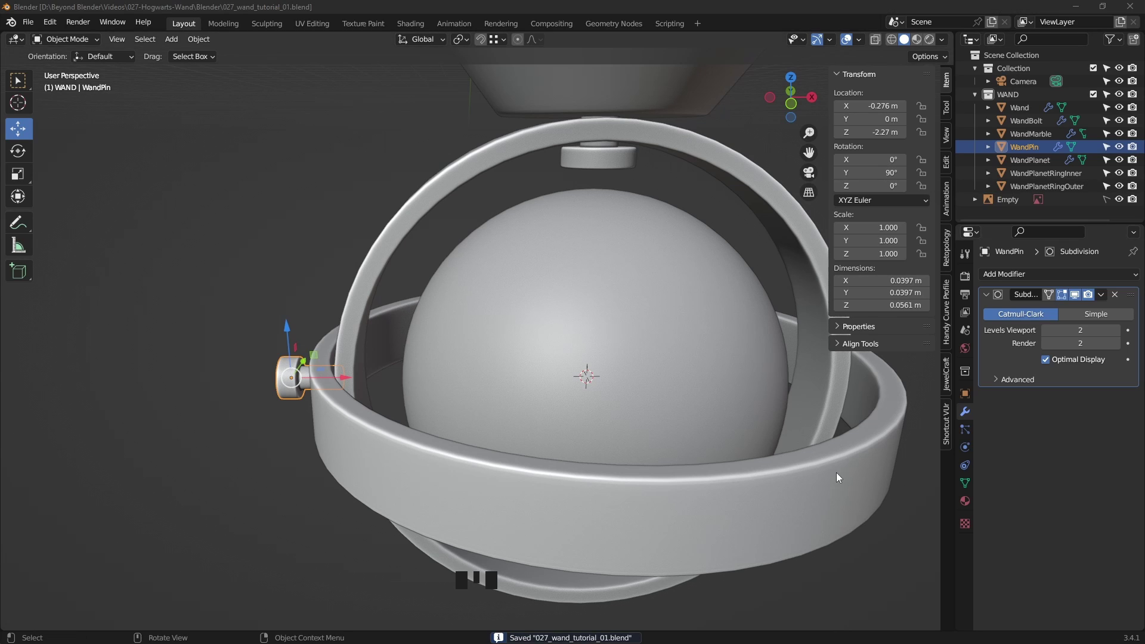
- Add a Mirror modifier to the pin, working in the front wireframe view
middle_click_drag(535, 362, 564, 370)
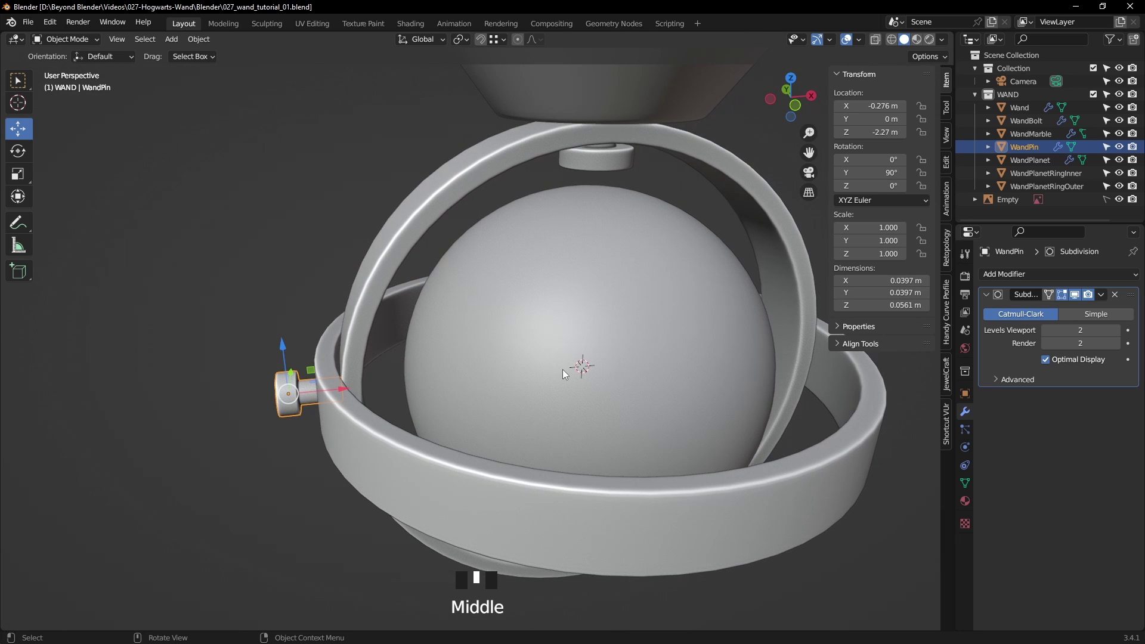
key("KP_1")
key("z")
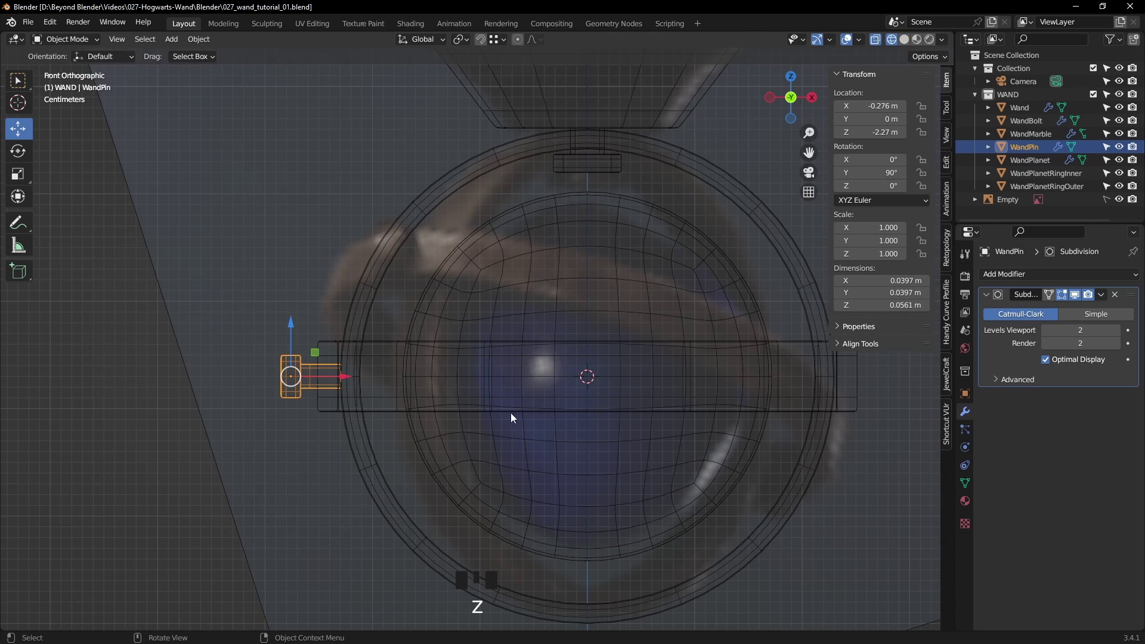
left_click(298, 467)
scroll(851, 380, "up", 1)
scroll(663, 402, "down", 2)
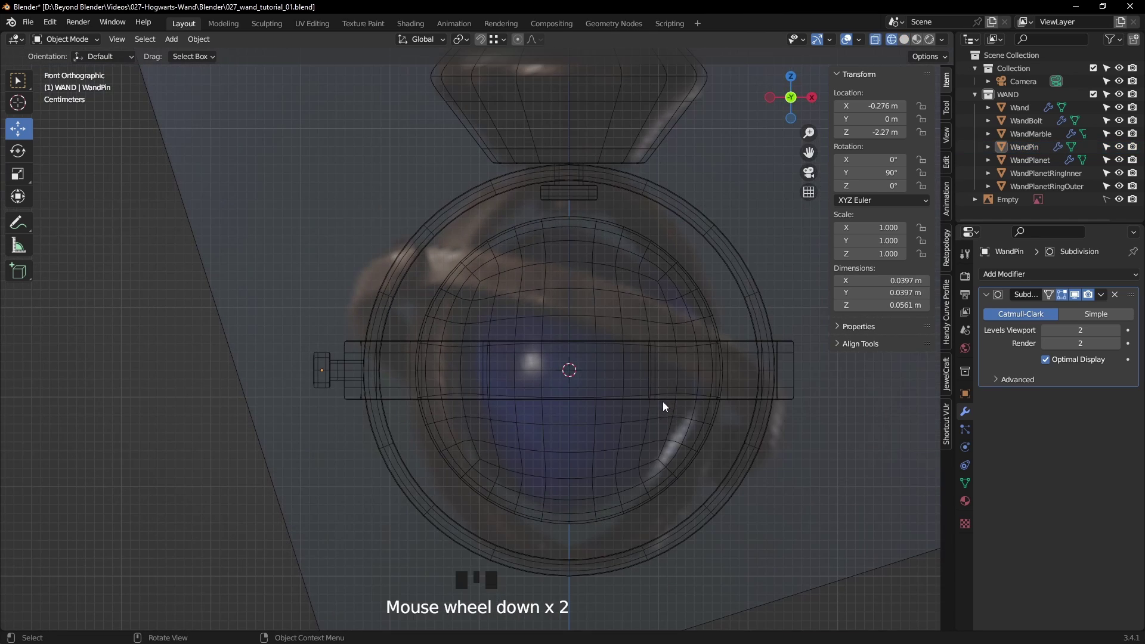
middle_click_drag(664, 402, 564, 409, "shift")
left_click(235, 375)
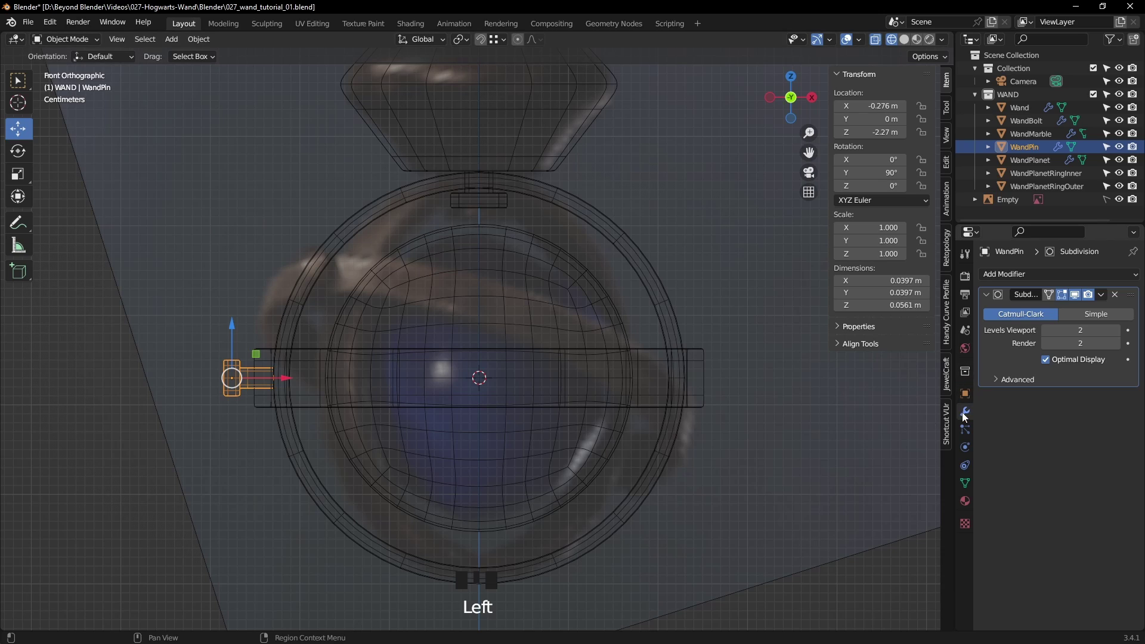
left_click(1014, 274)
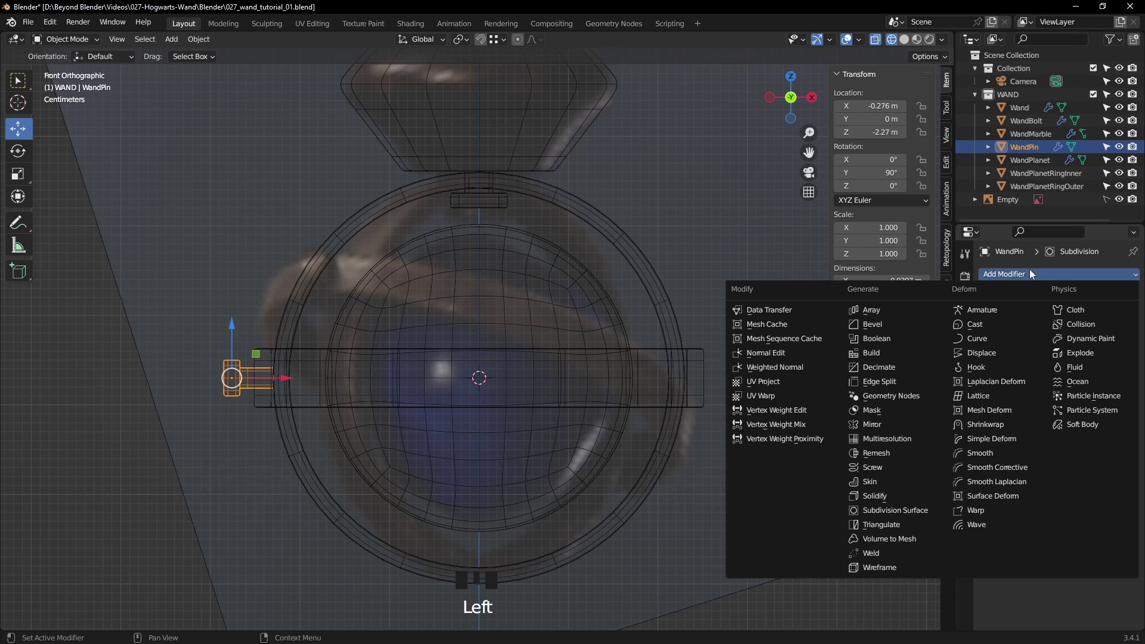
left_click(872, 429)
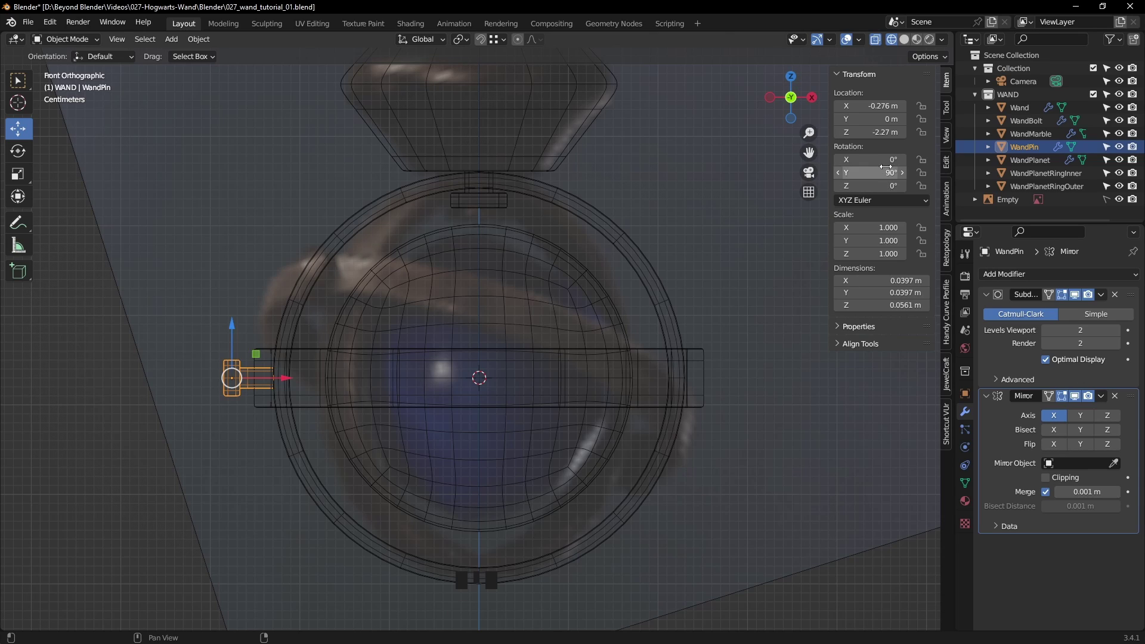
- Apply the pin's rotation, then mirror it across X around WandPlanet with clipping enabled
key("ctrl+a")
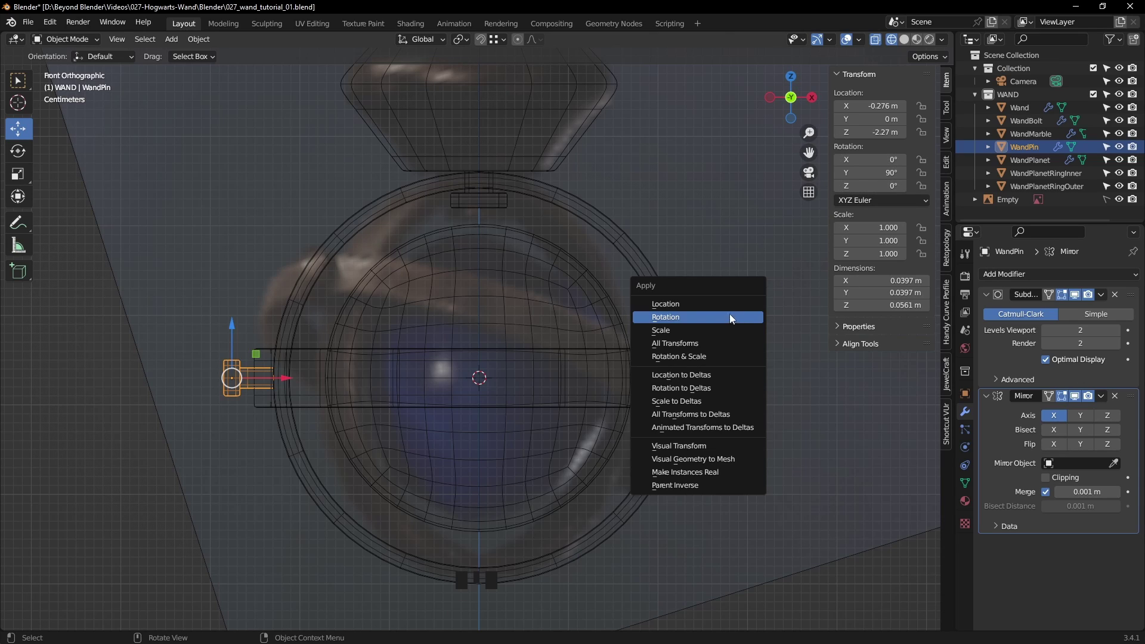
left_click(688, 322)
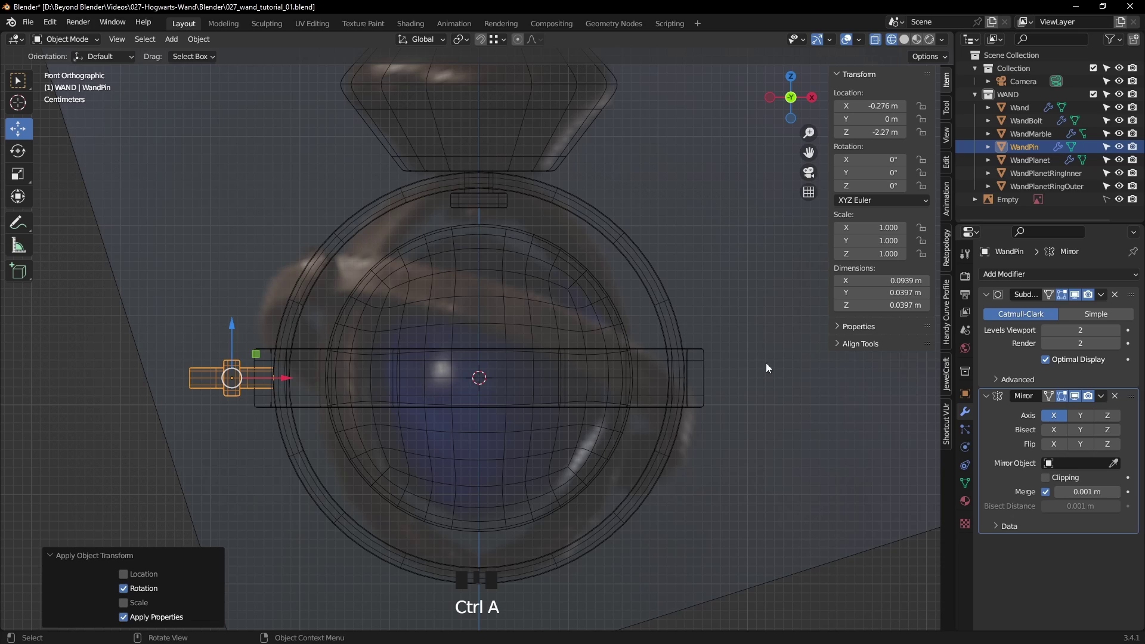
left_click(1114, 464)
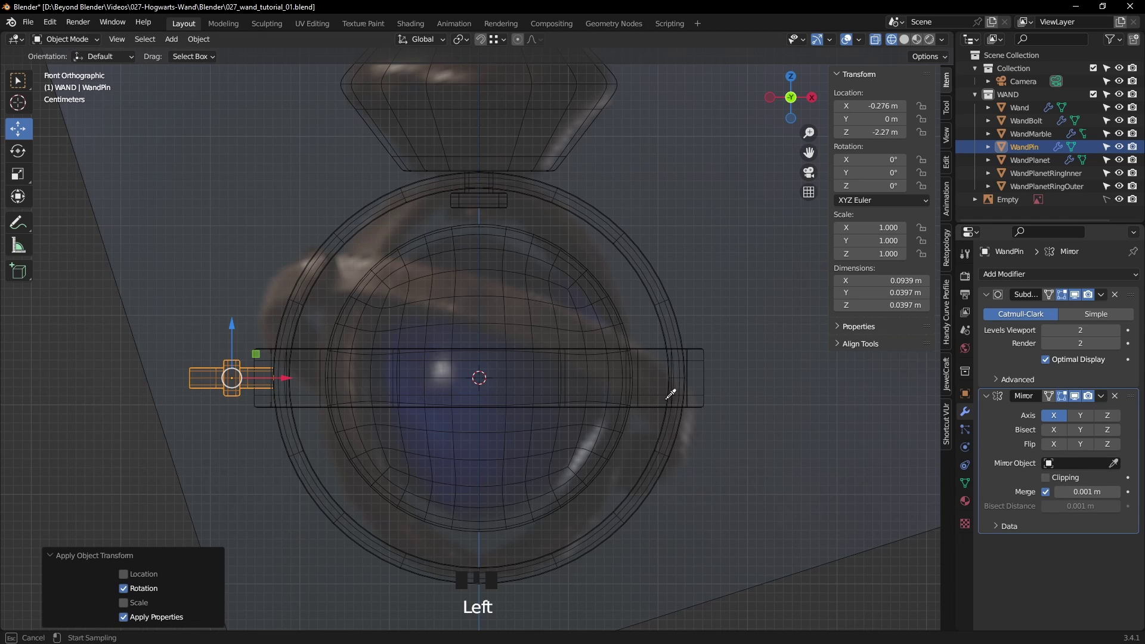
left_click(528, 273)
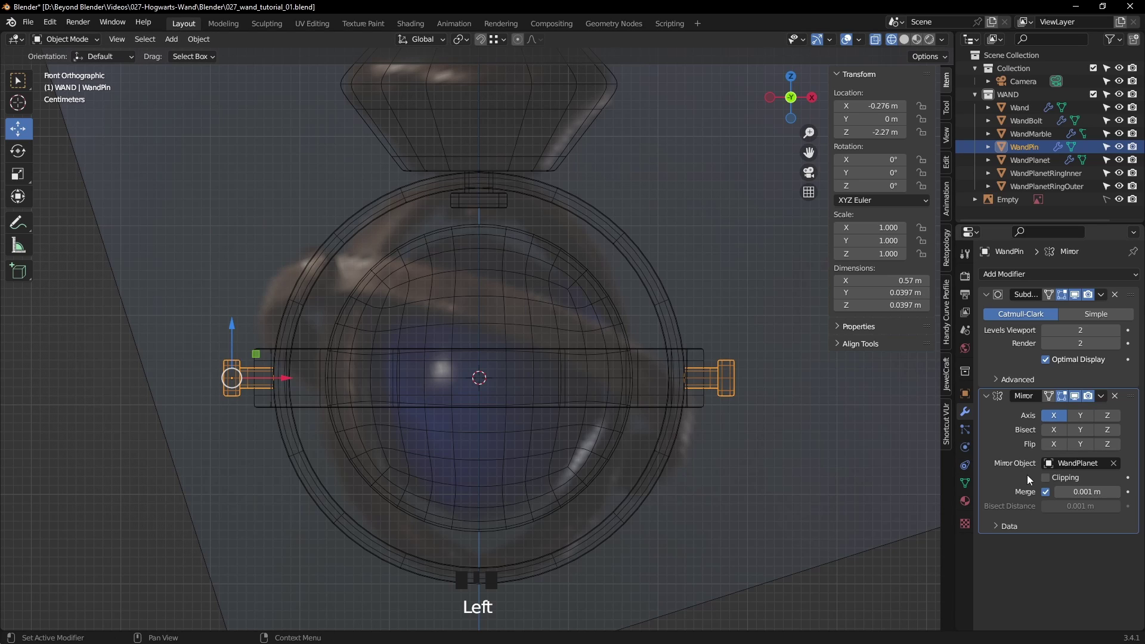
left_click(1046, 478)
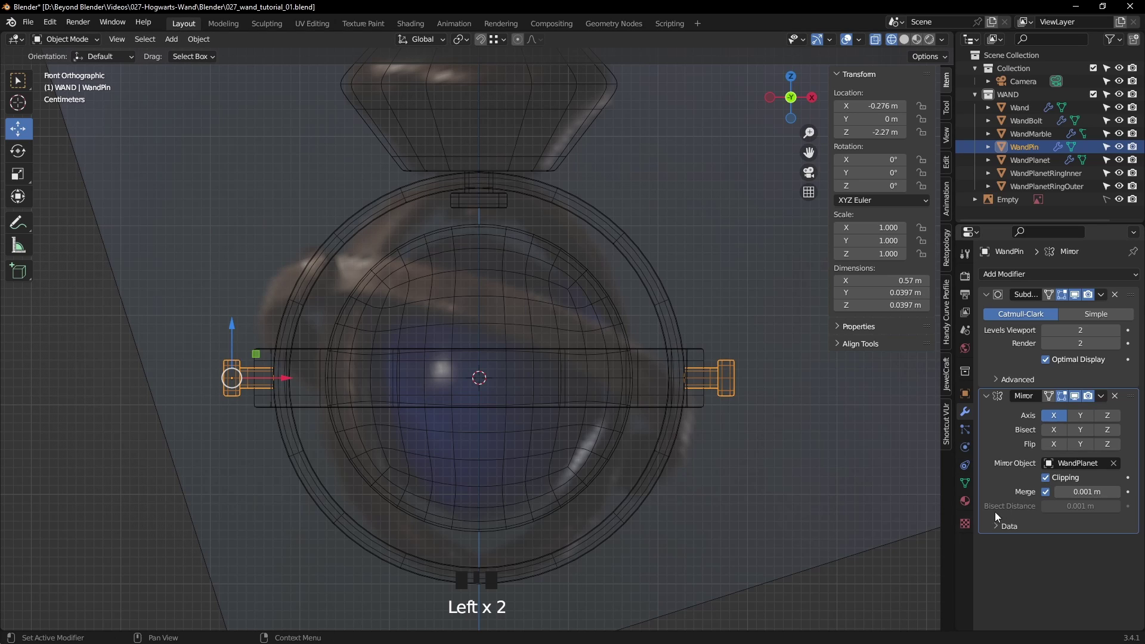
- Extend the shaft's open end vertices along X to the planet's centre so the mirrored halves meet
left_click(760, 474)
key("Tab")
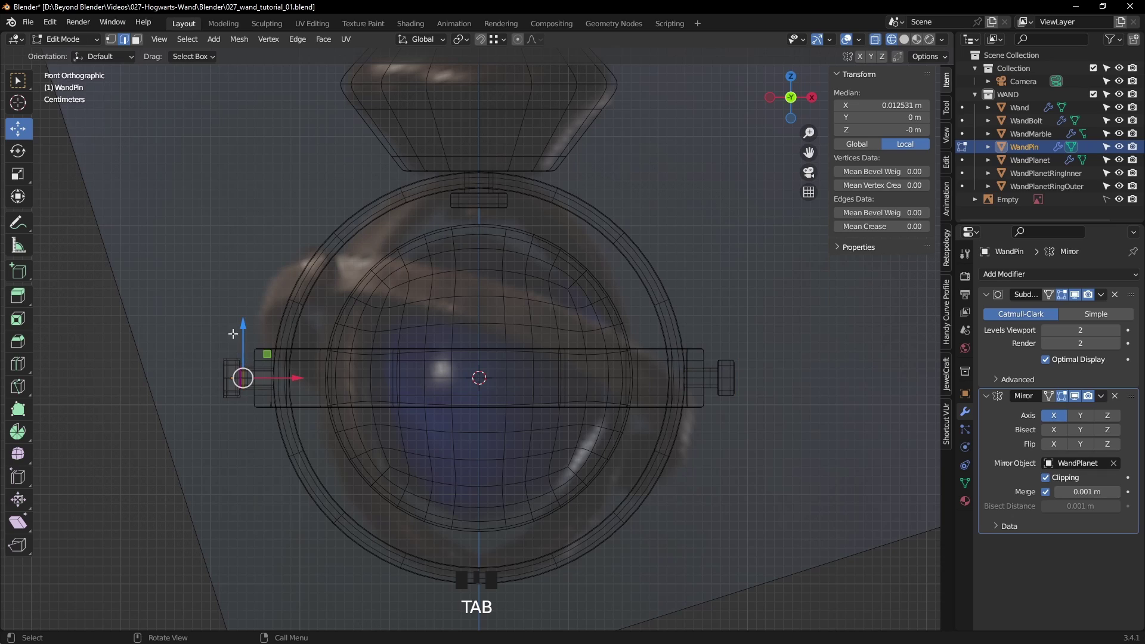
left_click(111, 39)
left_click(304, 326)
left_click_drag(340, 304, 264, 439)
left_click_drag(327, 378, 545, 378)
left_click(742, 306)
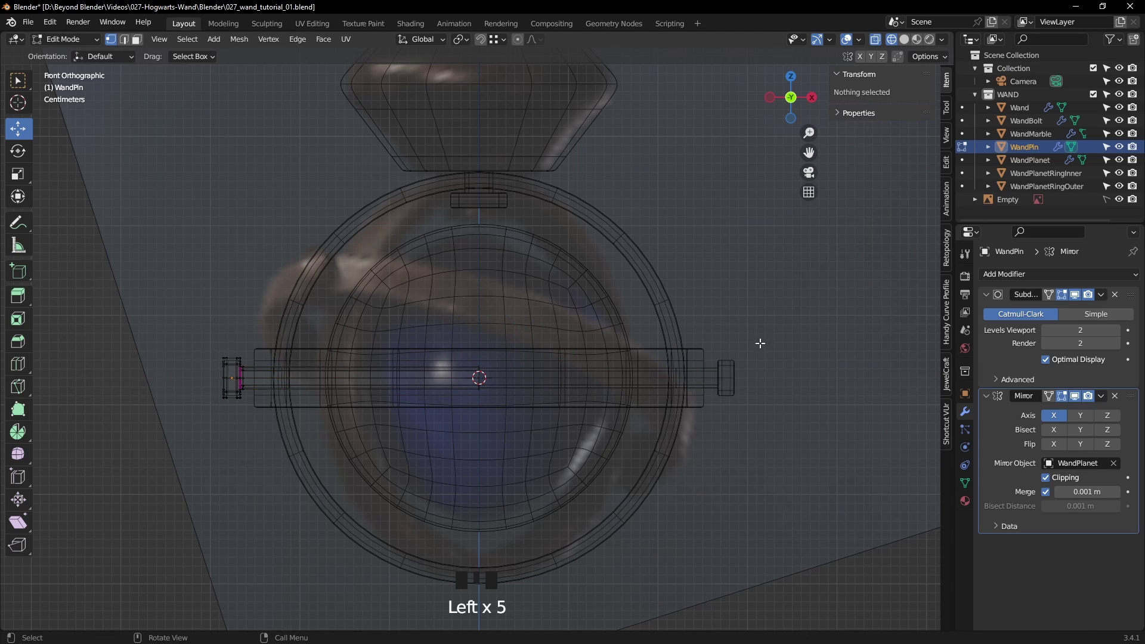
key("z")
left_click(779, 361)
key("Tab")
left_click(769, 406)
mouse_move(769, 407)
middle_mouse_down()
mouse_move(681, 431)
mouse_move(731, 444)
mouse_move(696, 438)
middle_mouse_up()
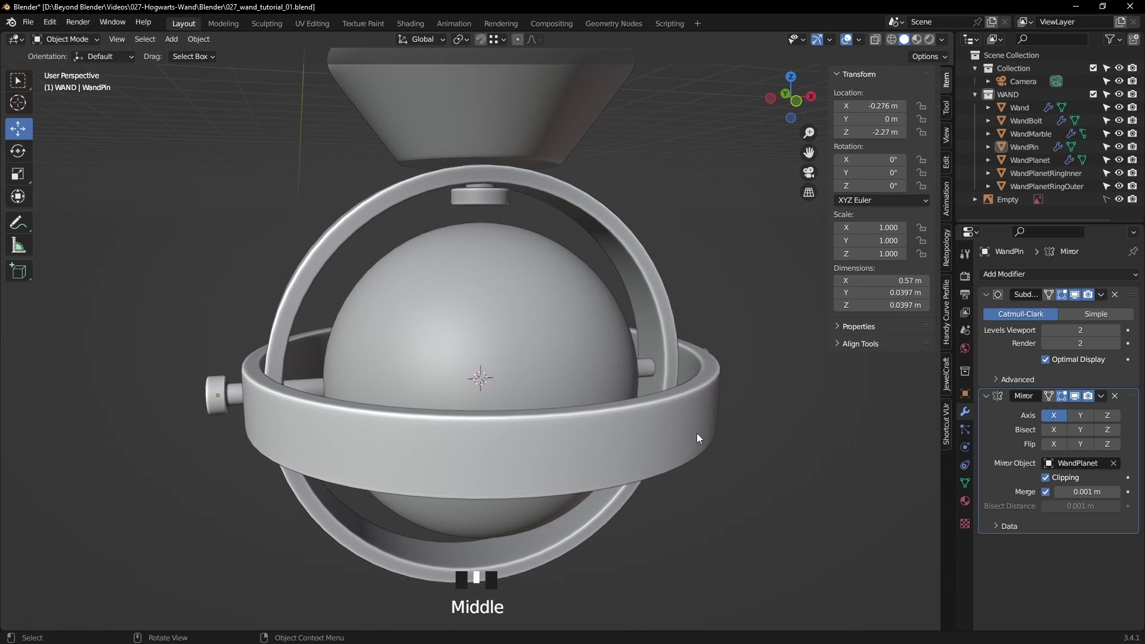
- Move the pin's head vertices along X closer to the outer ring in the front wireframe view
key("KP_1")
key("Tab")
scroll(287, 415, "up", 4)
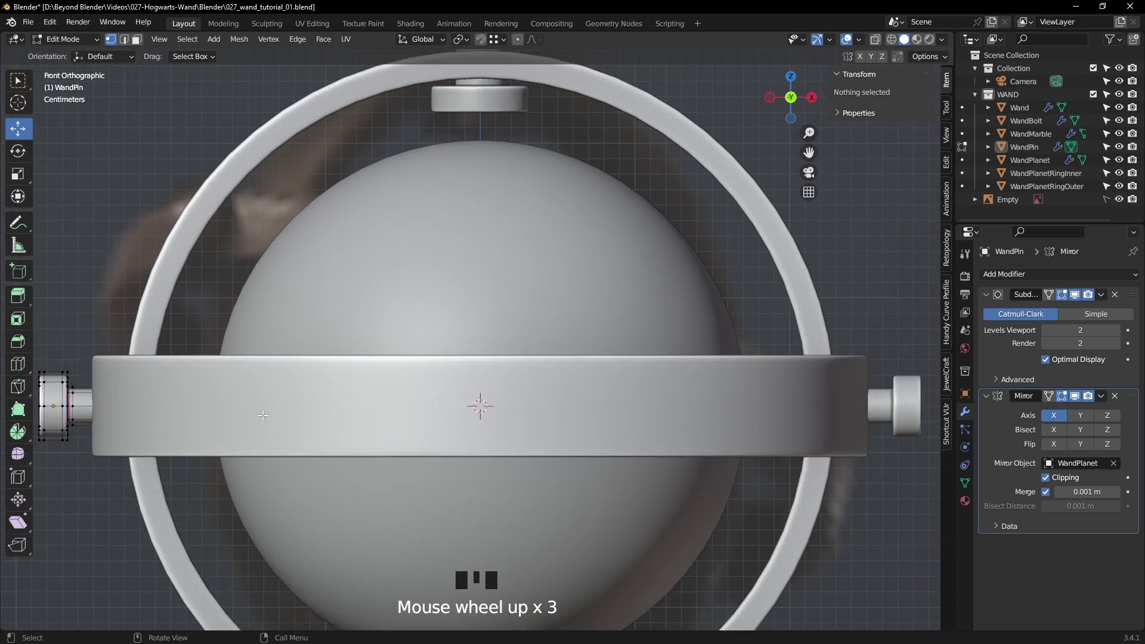
middle_click_drag(295, 422, 743, 345, "shift")
key("z")
left_click_drag(335, 244, 474, 480)
left_click_drag(467, 345, 489, 347)
left_click(331, 406)
key("Tab")
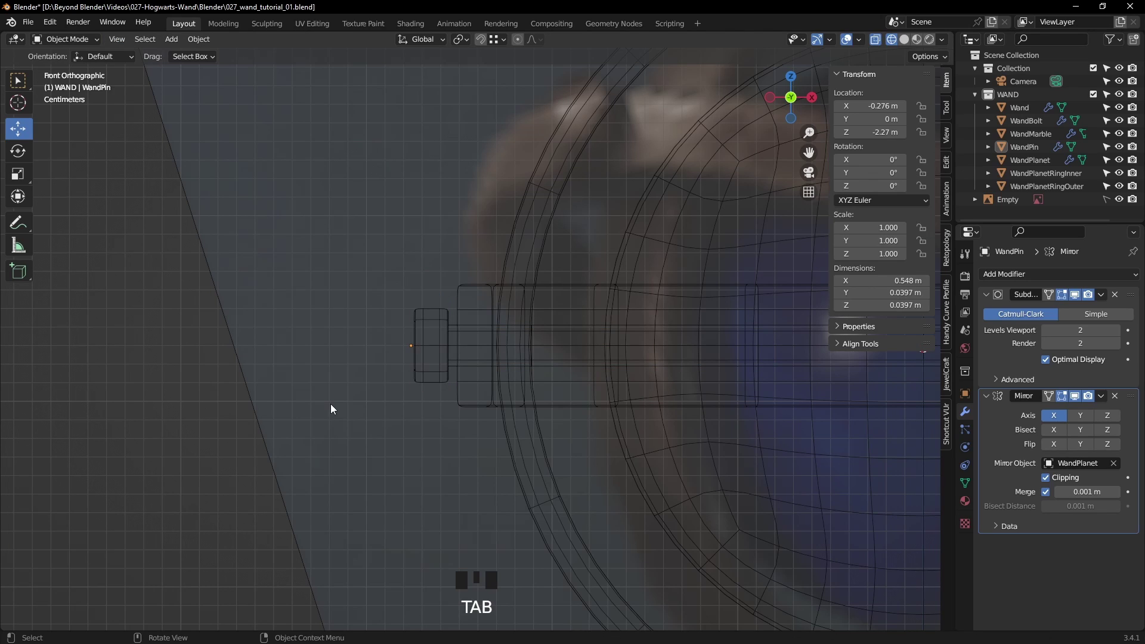
- Compare the shaded pin and rings with the reference image spiral_celestial.png, then return to Blender
key("z")
key("z")
scroll(537, 402, "down", 6)
middle_click_drag(569, 402, 627, 393)
key("alt+Tab")
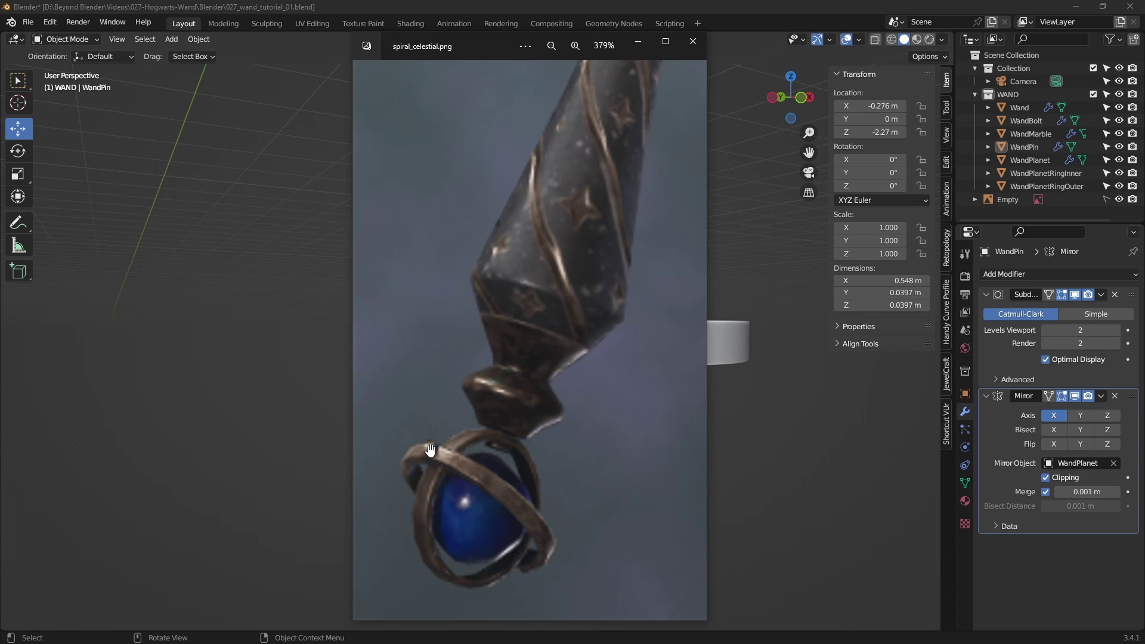
left_click(757, 5)
middle_click_drag(603, 345, 492, 349)
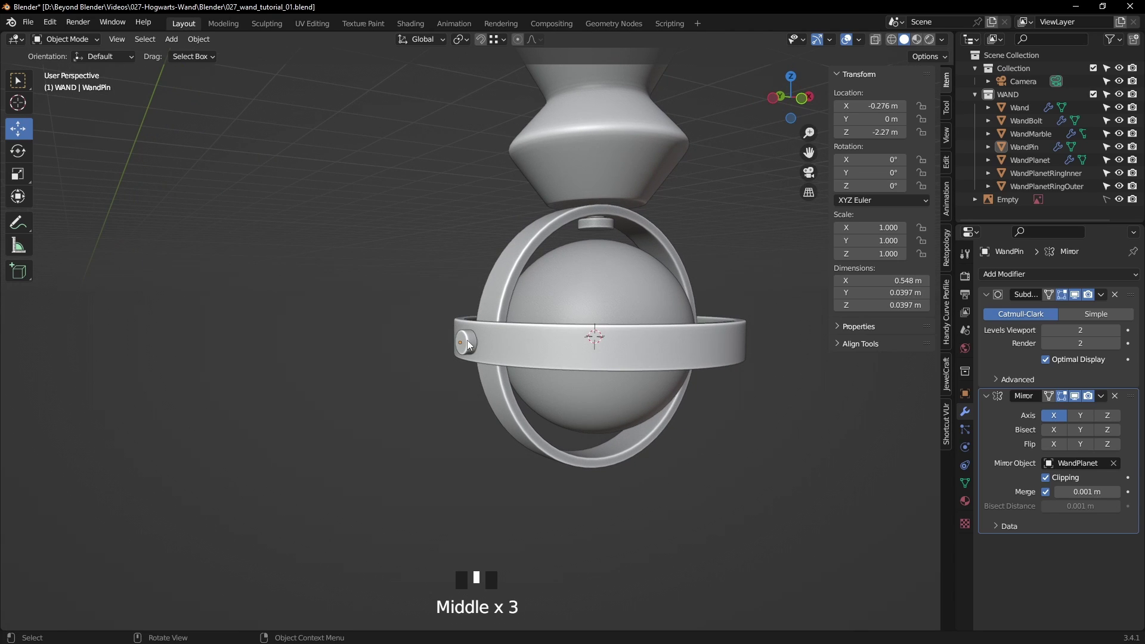
- Select all vertices of the pin's head and isolate the pin in local view
left_click(467, 340)
key("Tab")
scroll(507, 376, "up", 7)
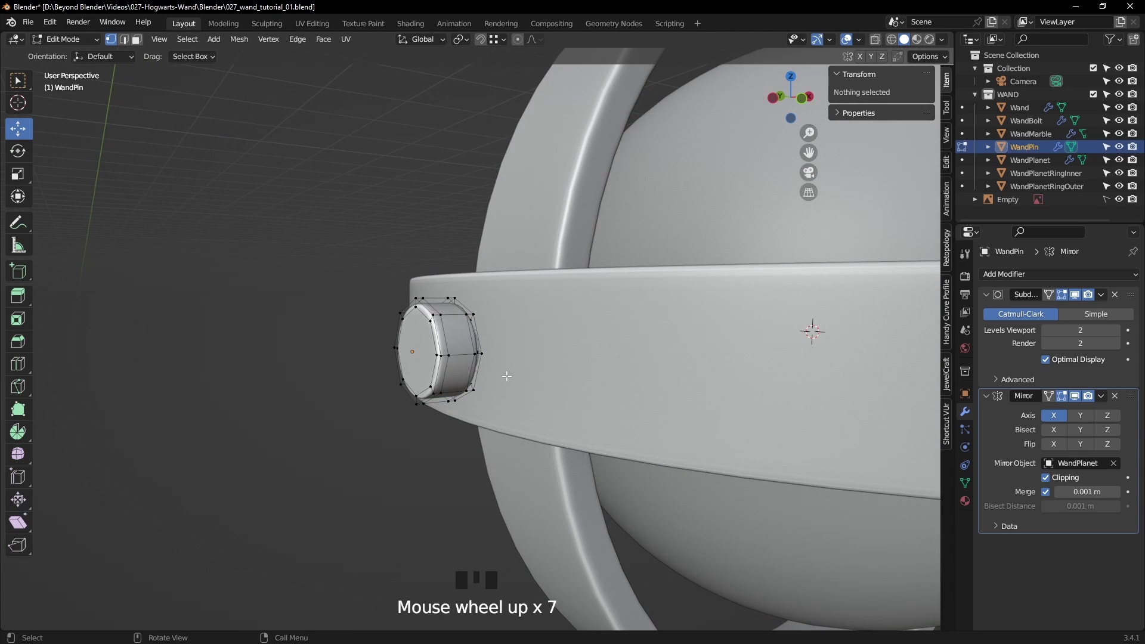
key("KP_1")
key("z")
left_click(356, 249)
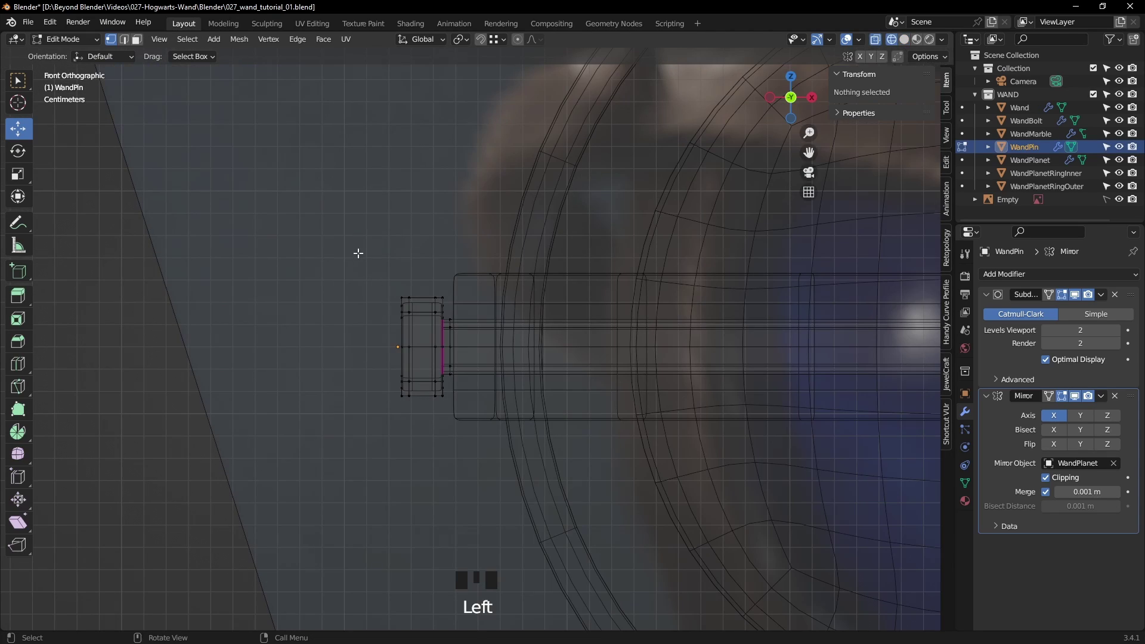
scroll(354, 251, "up", 3)
left_click_drag(307, 199, 421, 524)
middle_click_drag(422, 524, 533, 394)
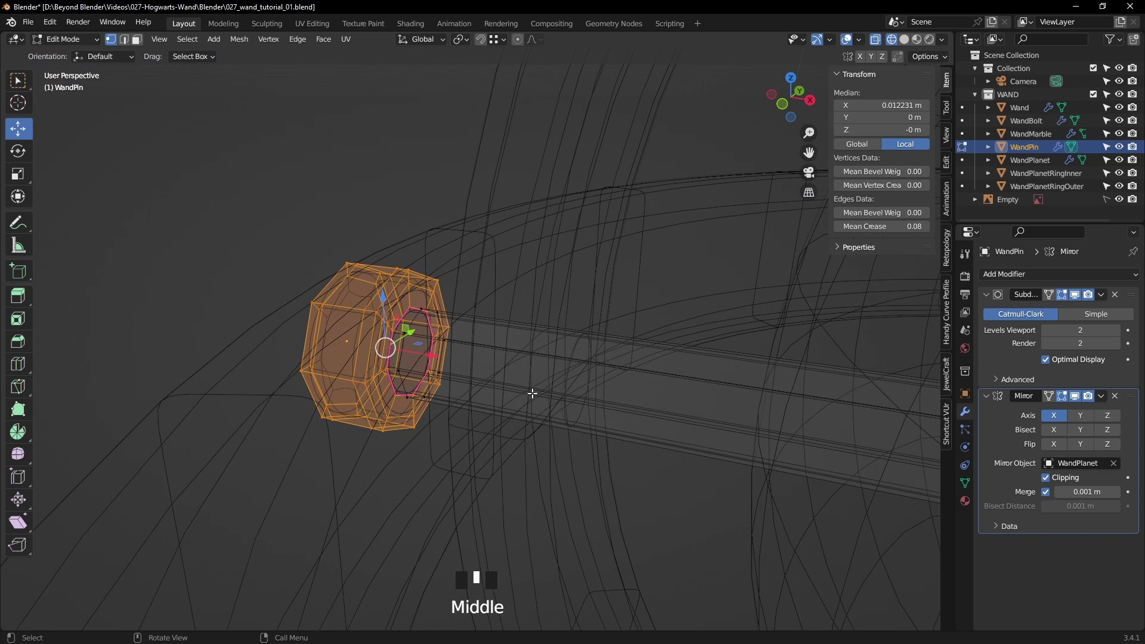
key("Tab")
key("slash")
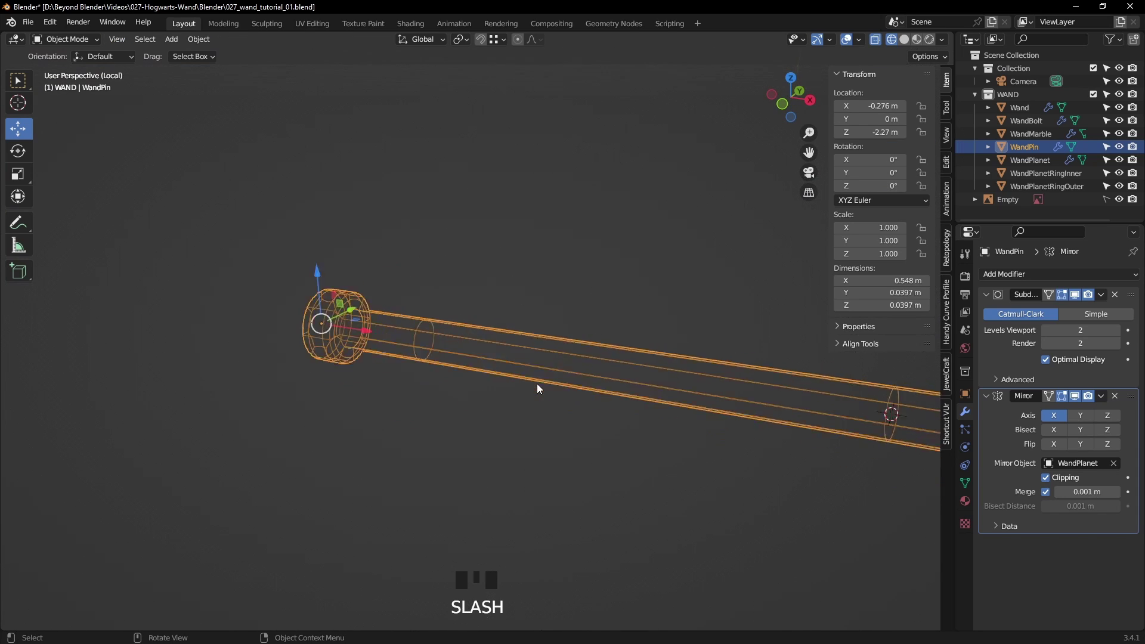
- Exclude the loop where the shaft meets the head from the selection, scale the head up in Y and Z only, and leave local view
key("Tab")
scroll(270, 328, "up", 6)
middle_click_drag(281, 317, 753, 369, "shift")
key("KP_Decimal")
key("shift+z")
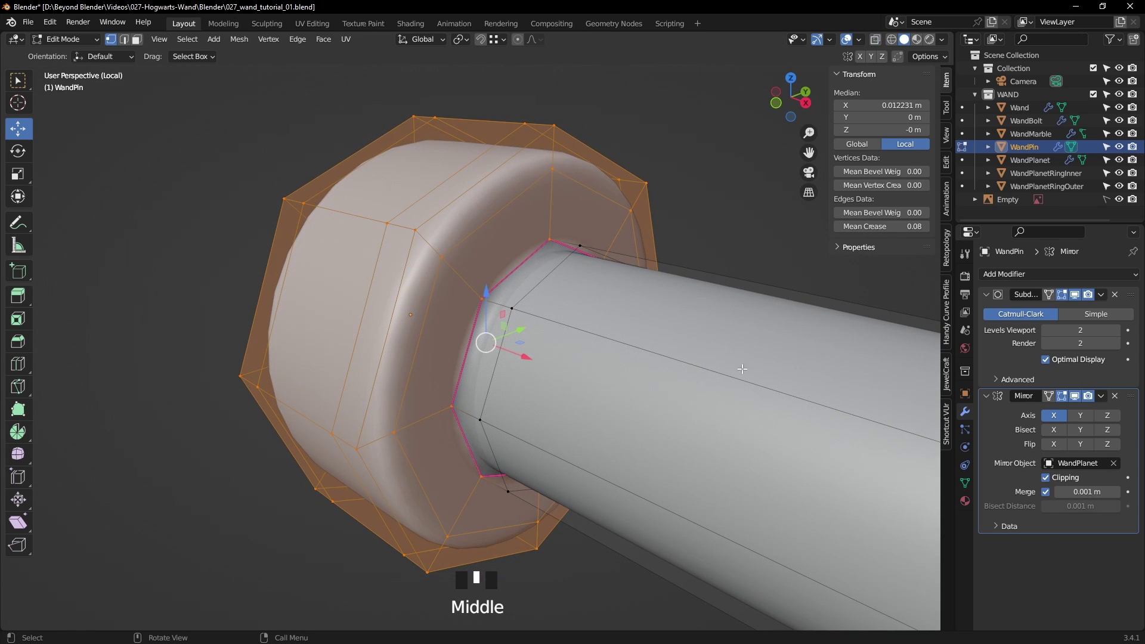
left_click(543, 245, "alt+shift")
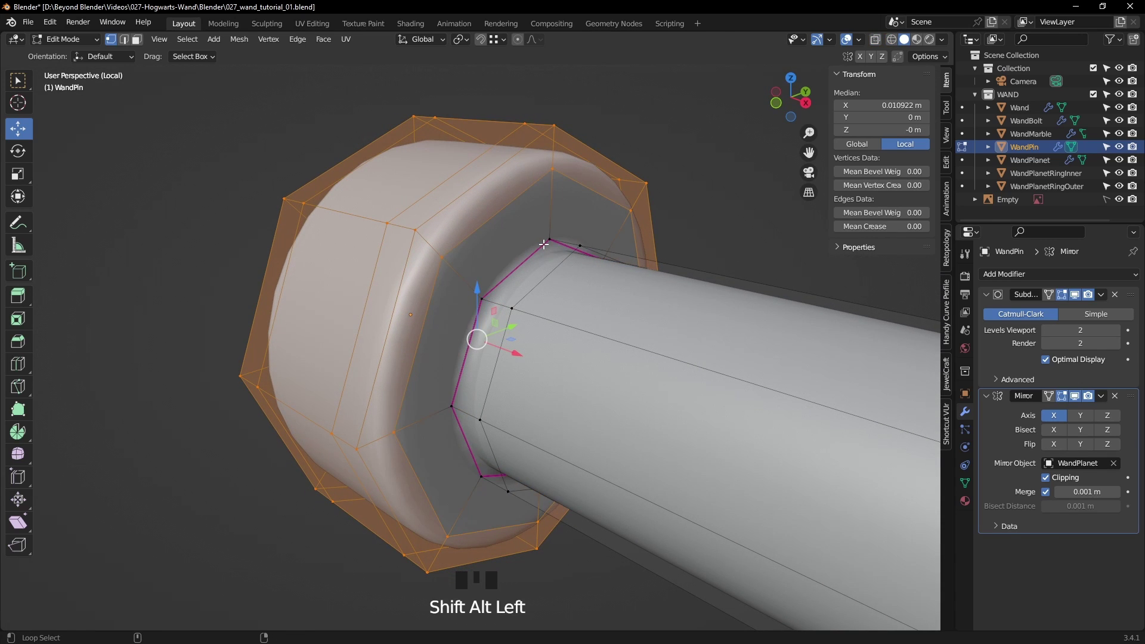
middle_click_drag(517, 201, 615, 238)
scroll(621, 239, "down", 3)
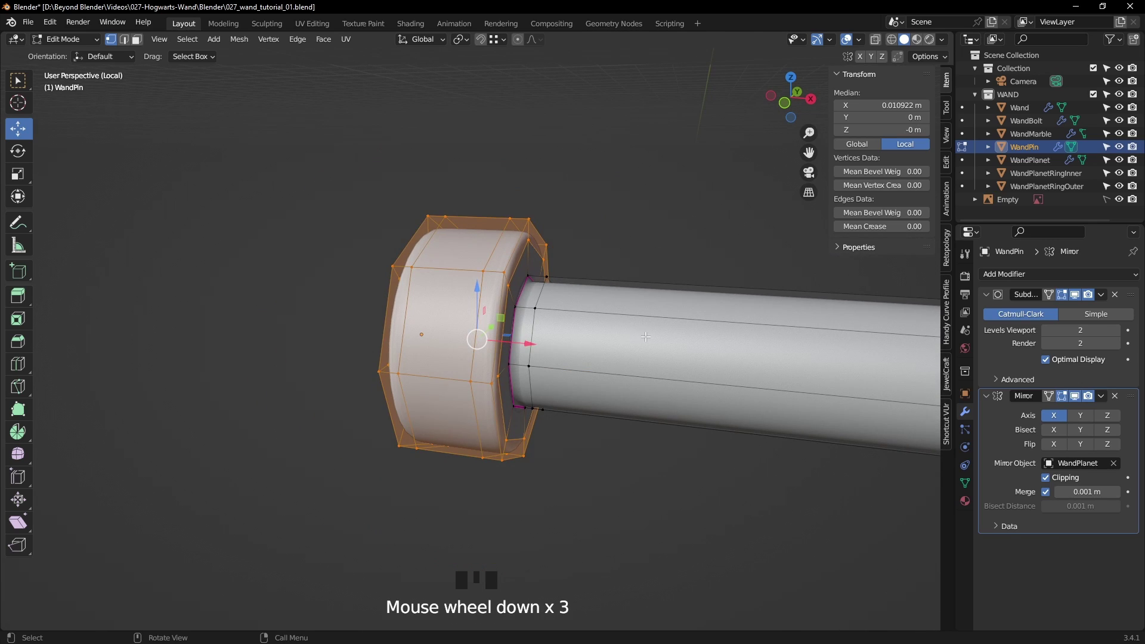
key("s")
key("shift+x")
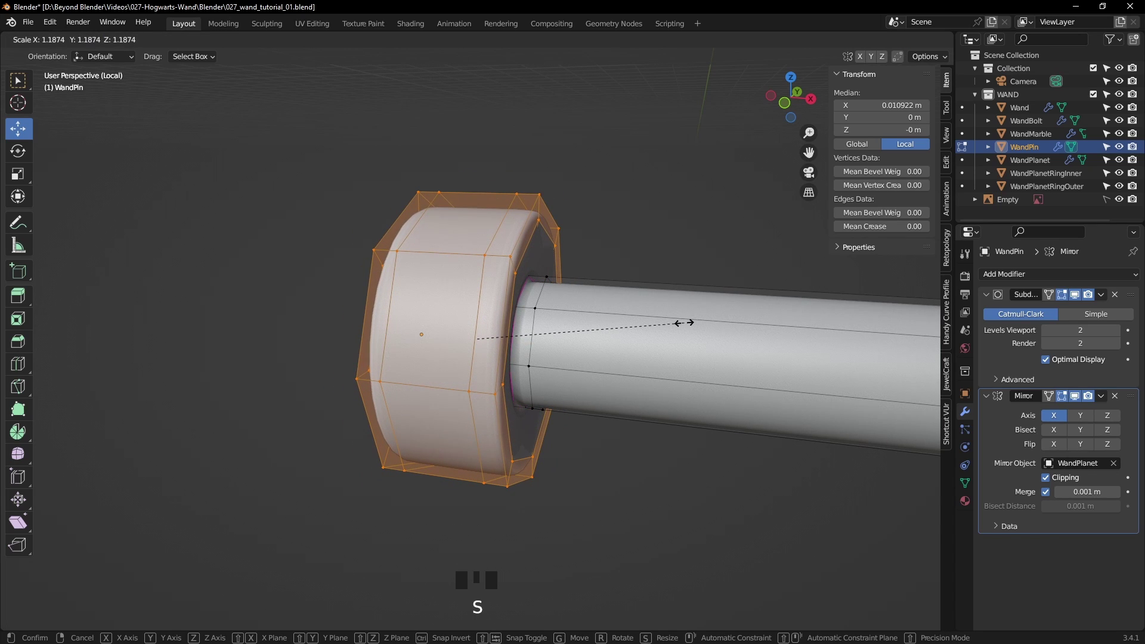
left_click(715, 317)
key("slash")
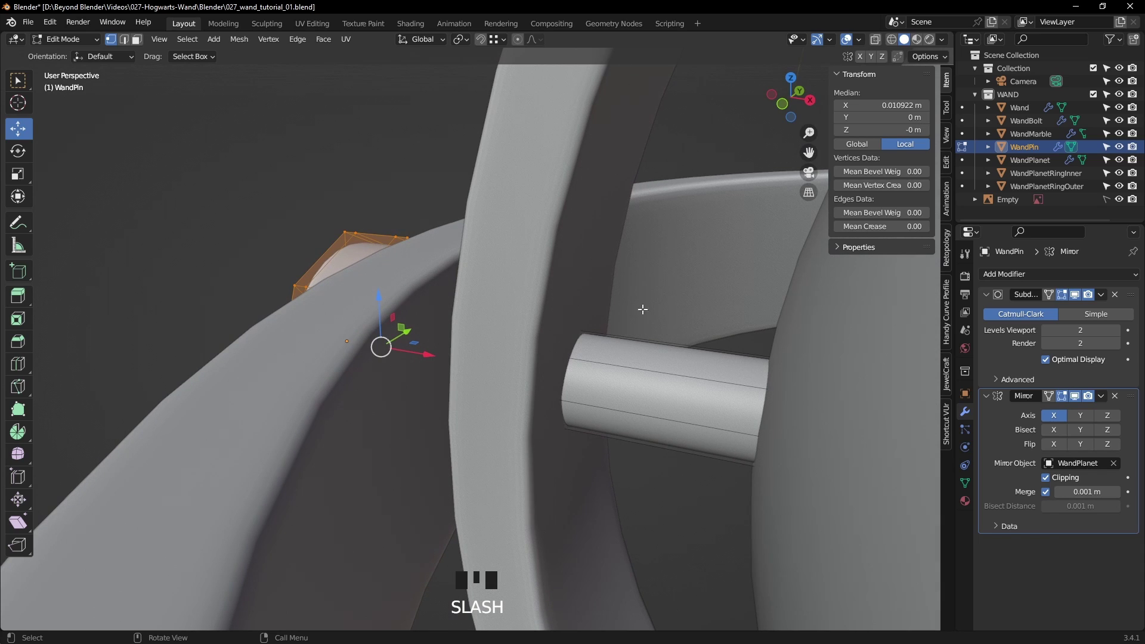
- Scale the pin's selected head slightly in the front view and return to Object Mode
key("KP_1")
key("s")
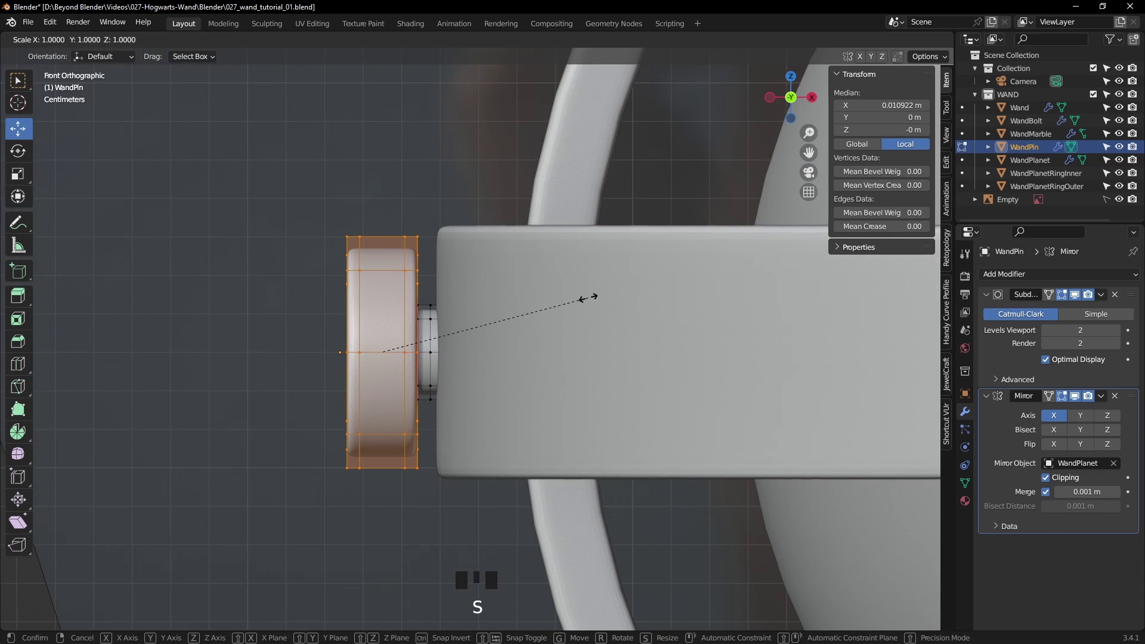
left_click(592, 298)
key("Tab")
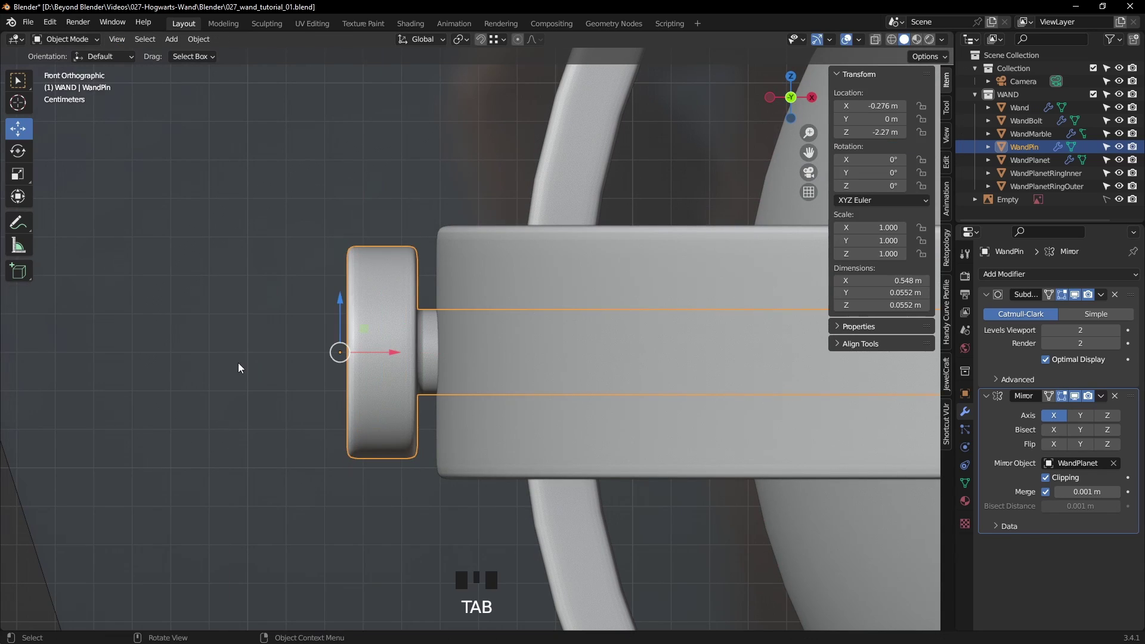
- Apply the Mirror modifier on WandPin so both halves of the pin become real geometry
scroll(238, 363, "down", 12)
middle_click_drag(239, 365, 557, 413)
left_click(576, 385)
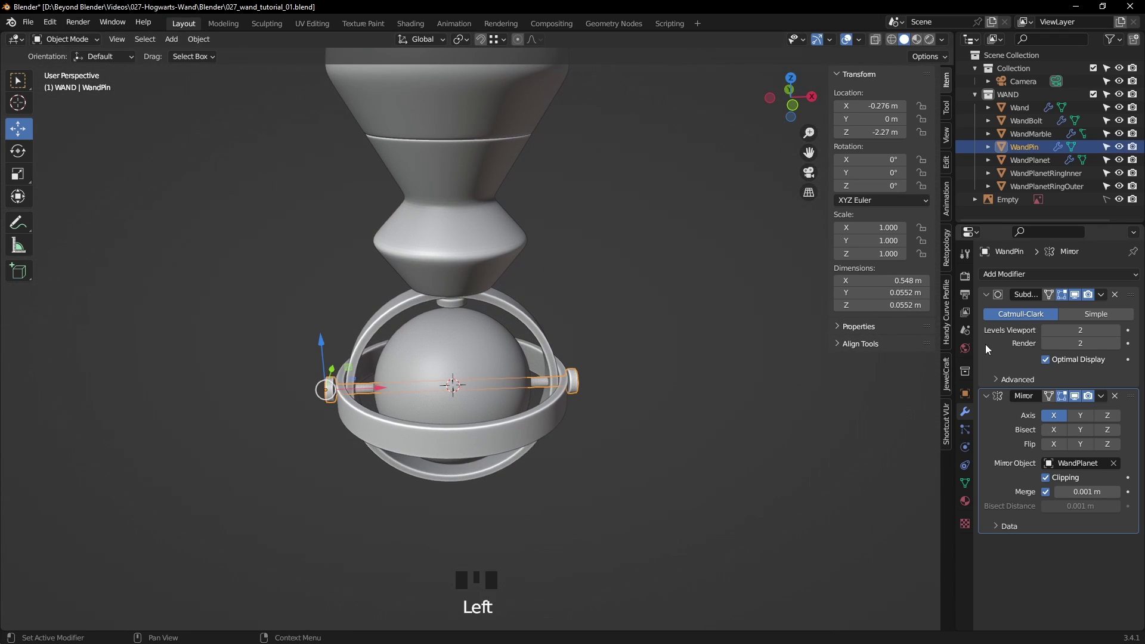
left_click(1101, 396)
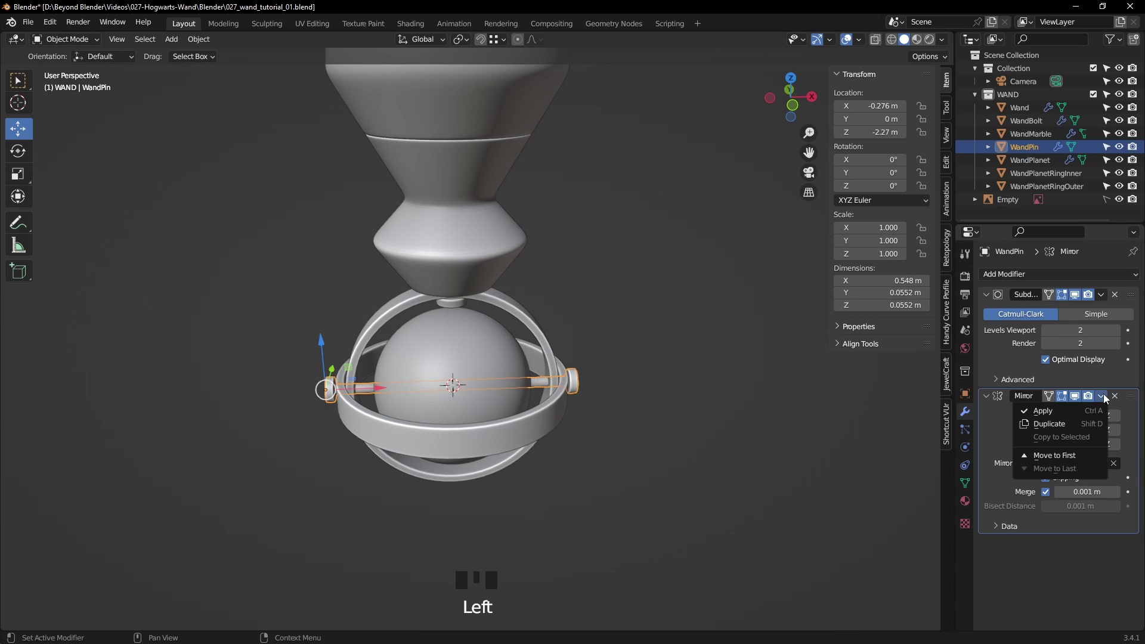
left_click(1043, 412)
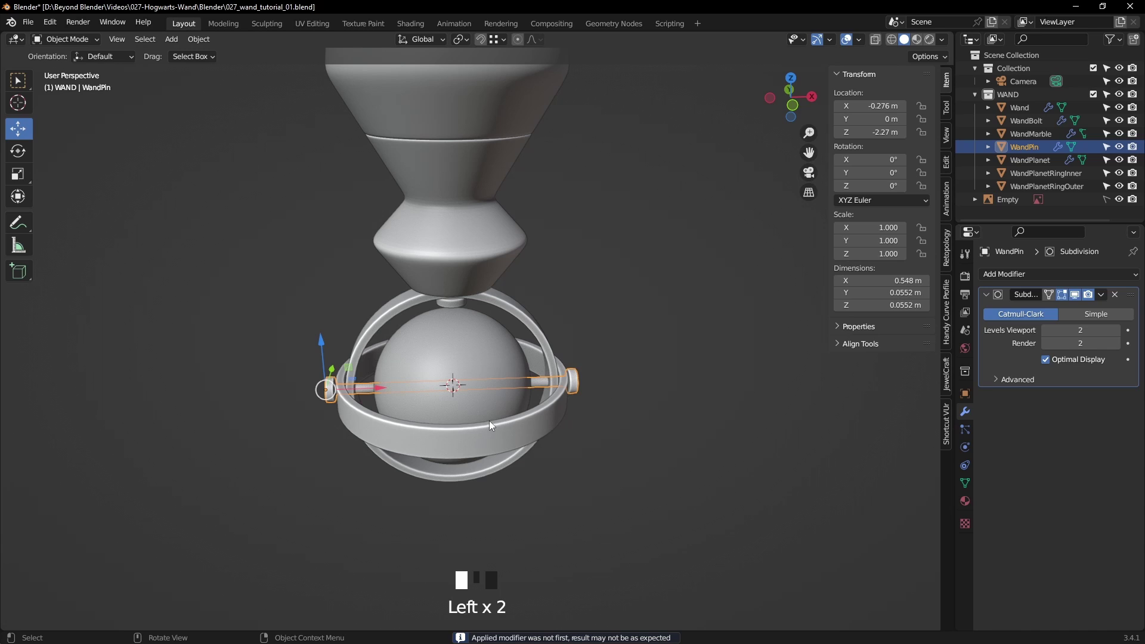
- Isolate the pin in local view and dissolve the edge loop at the middle of its shaft
key("slash")
key("Tab")
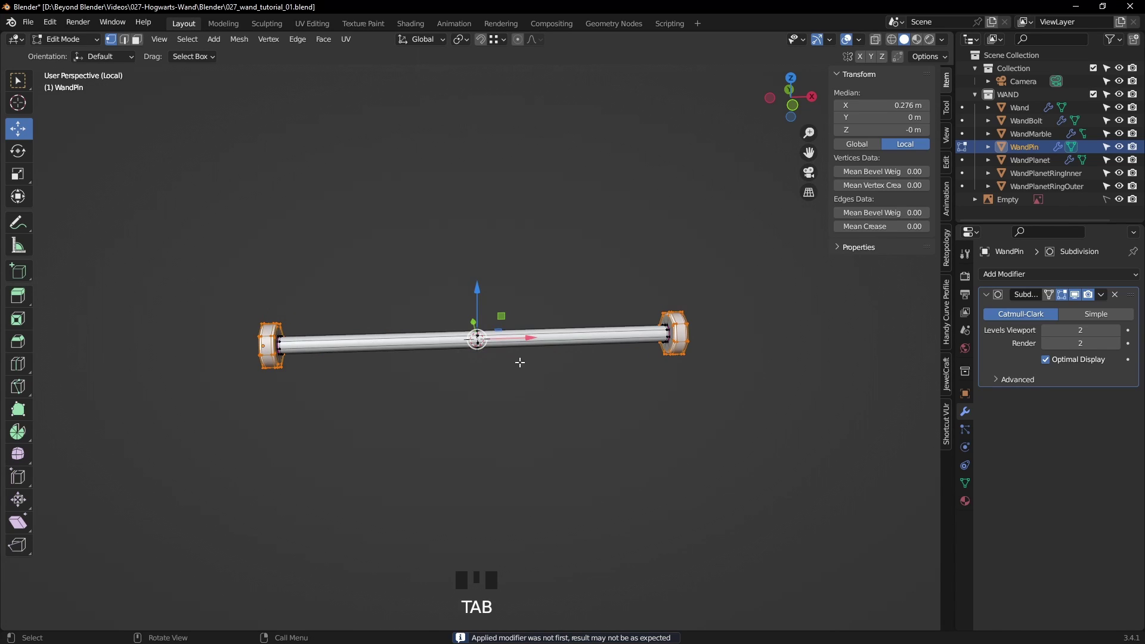
scroll(503, 354, "up", 4)
scroll(503, 355, "up", 3)
key("2")
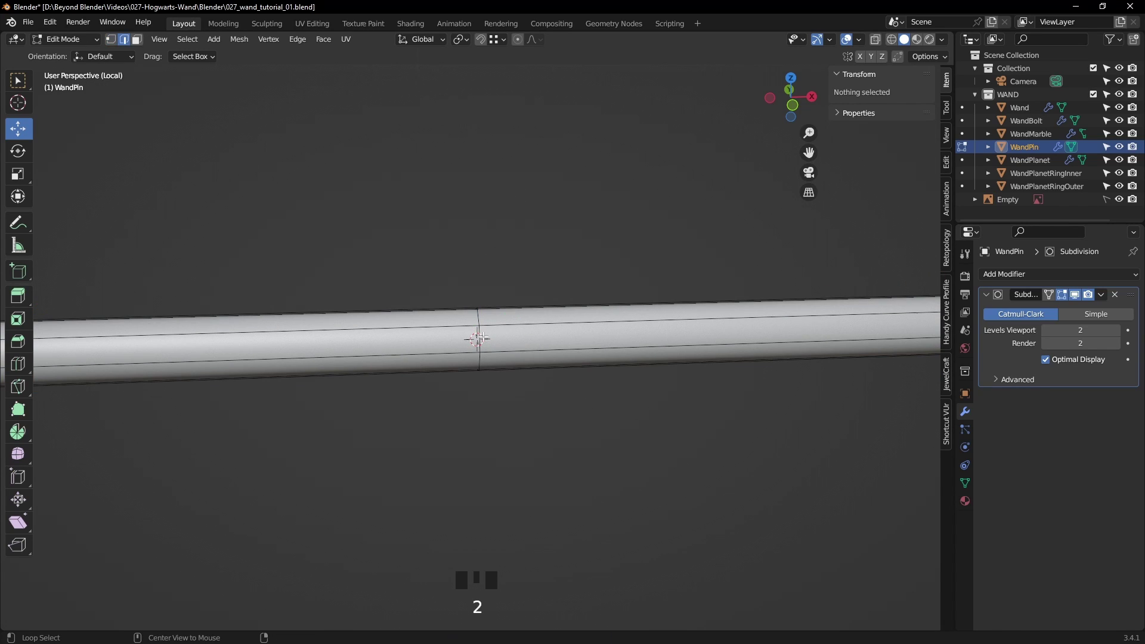
left_click(537, 336, "alt")
key("x")
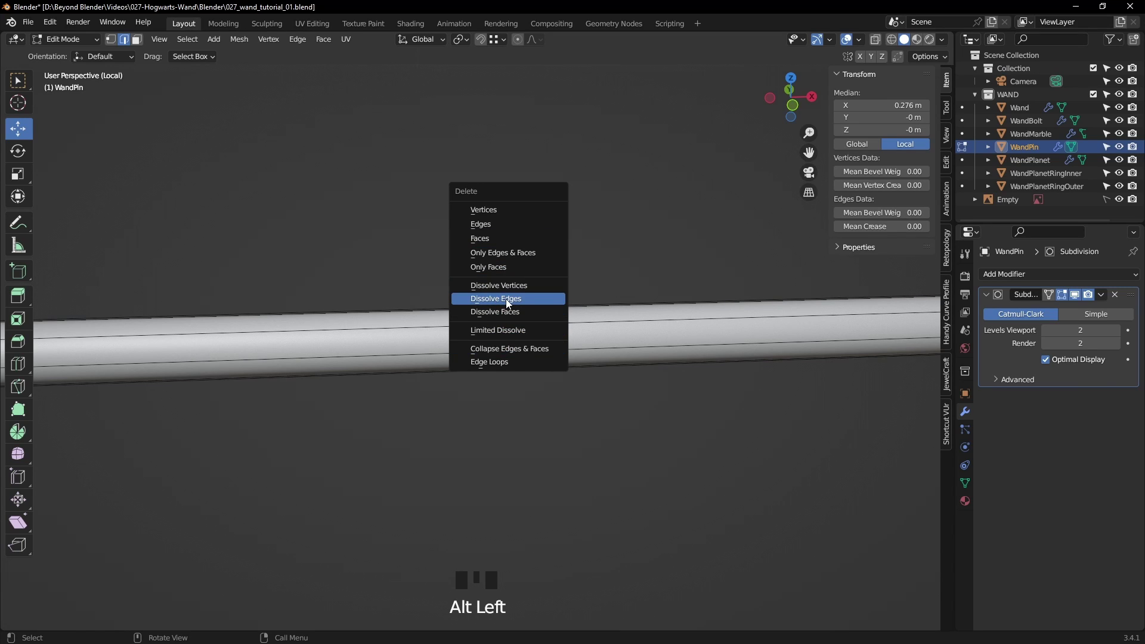
left_click(508, 299)
left_click(476, 335)
scroll(545, 281, "down", 5)
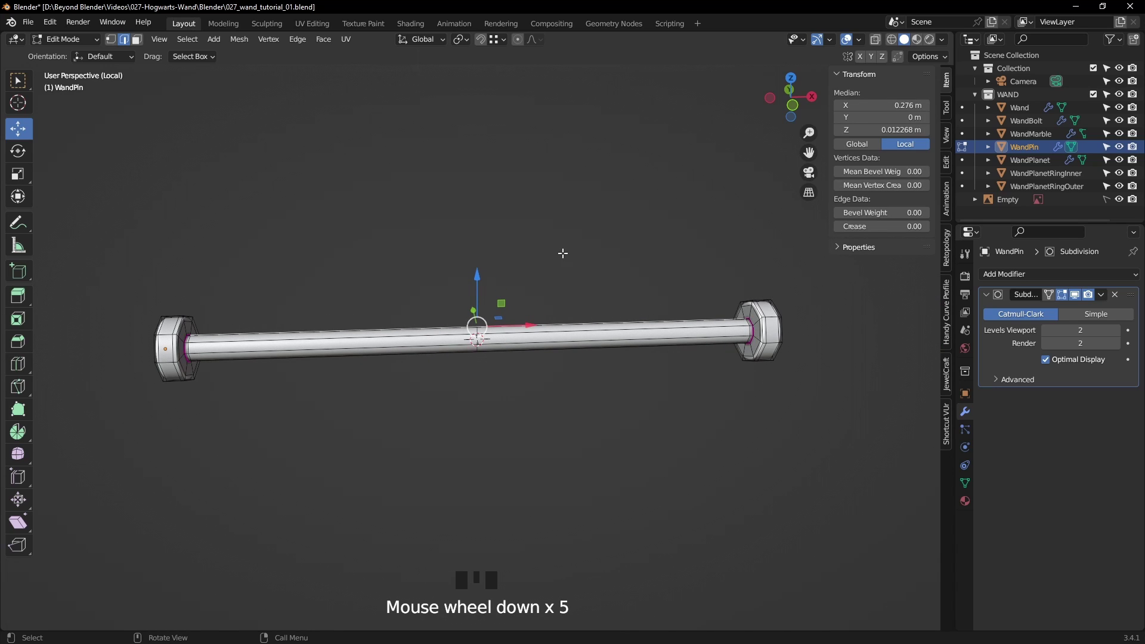
left_click(519, 155)
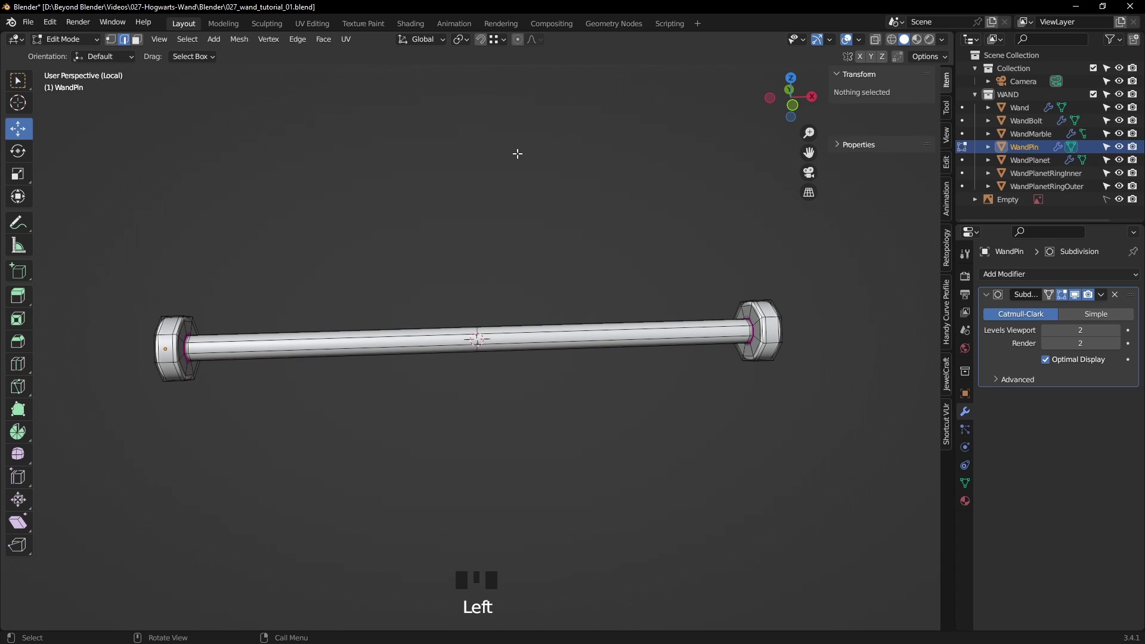
- Return the pin to Object Mode, leave local view and save the file
key("Tab")
left_click(521, 156)
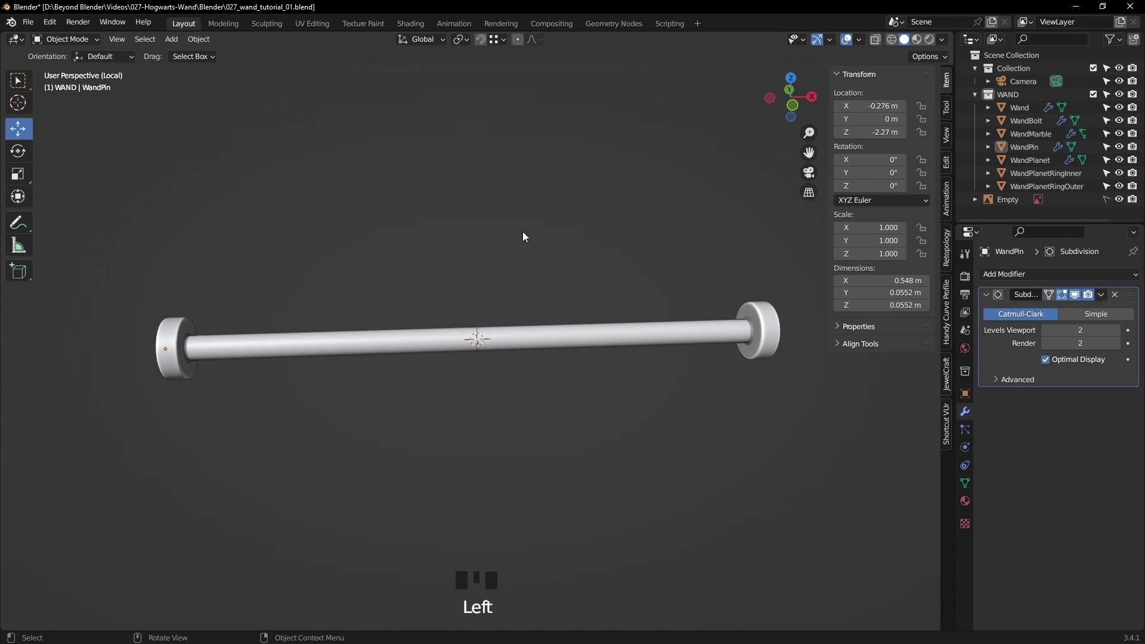
key("slash")
key("ctrl+s")
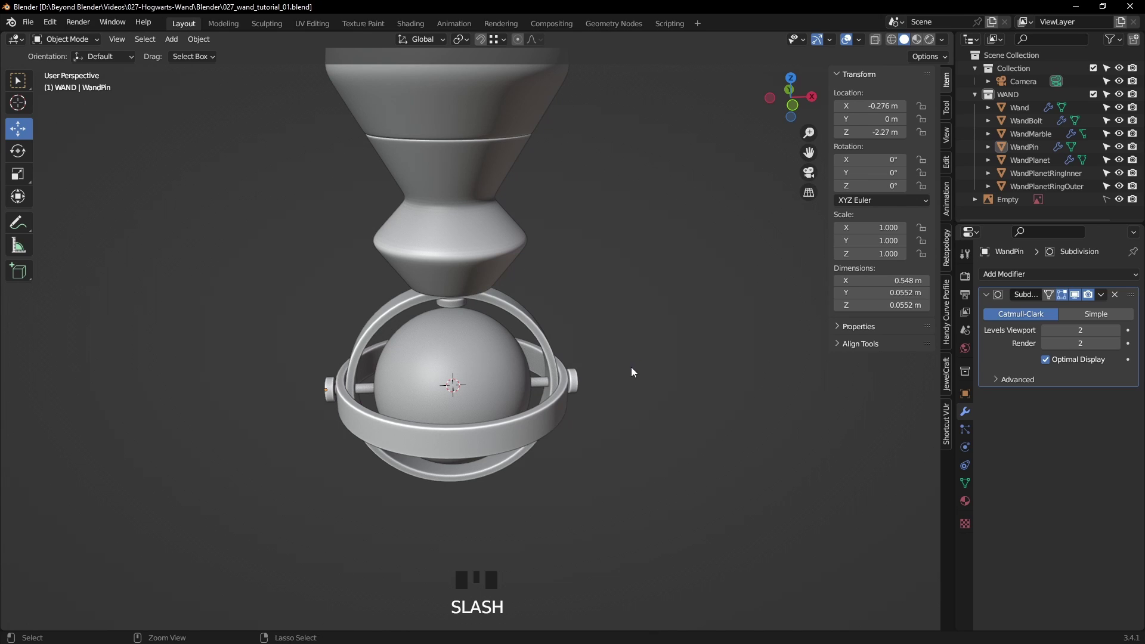
- Select the outer planet ring together with the pin, keeping the pin as the active object
middle_click_drag(628, 389, 521, 406)
left_click(522, 405)
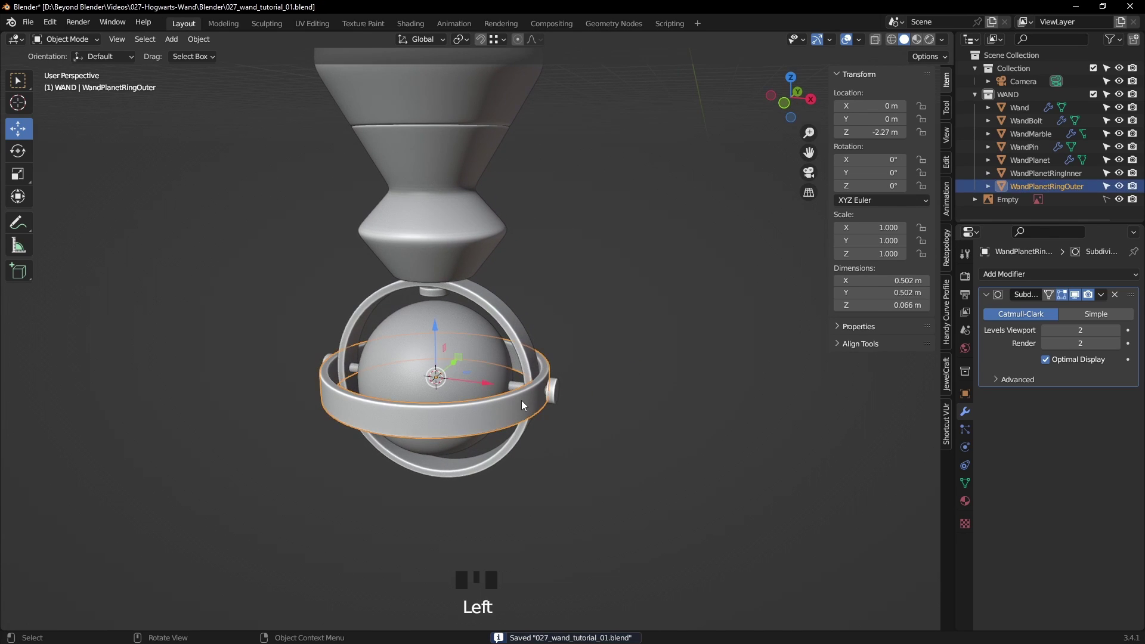
left_click(555, 394, "shift")
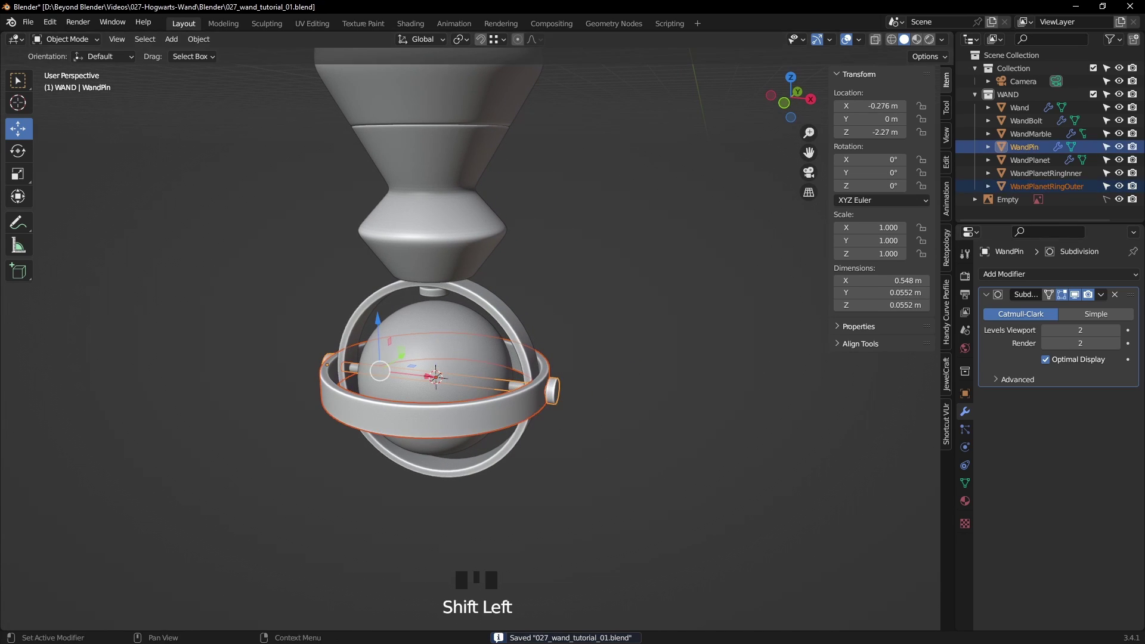
- Examine the rings' tilt in spiral_celestial.png and the YouTube wand handles showcase video, then return to Blender
key("alt+Tab")
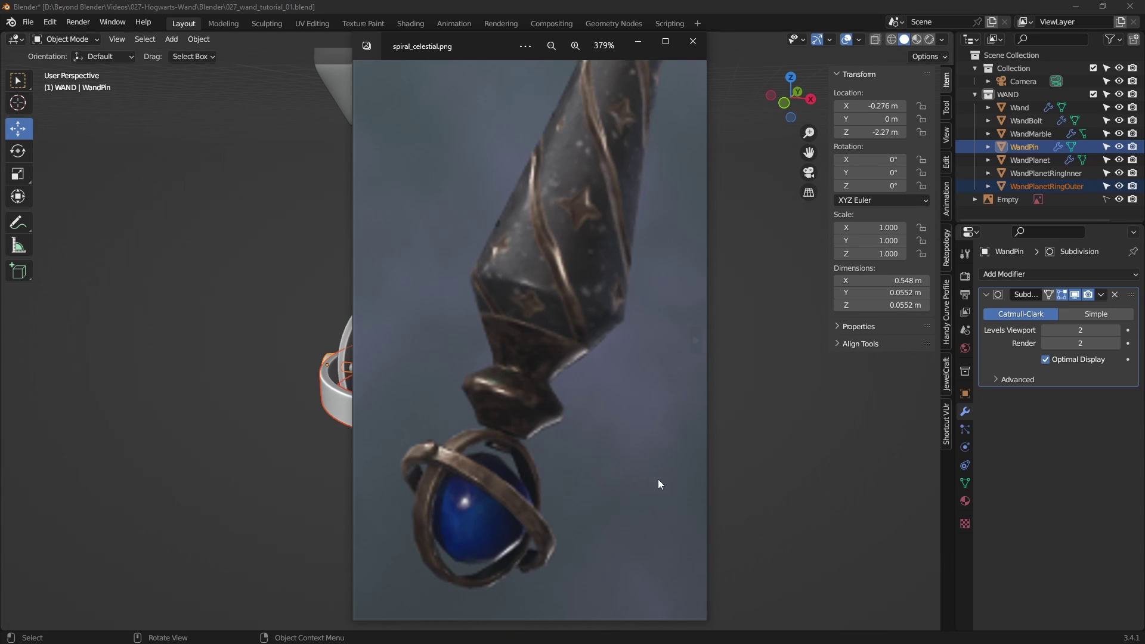
key("alt+Tab")
left_click_drag(689, 89, 639, 42)
left_click(909, 35)
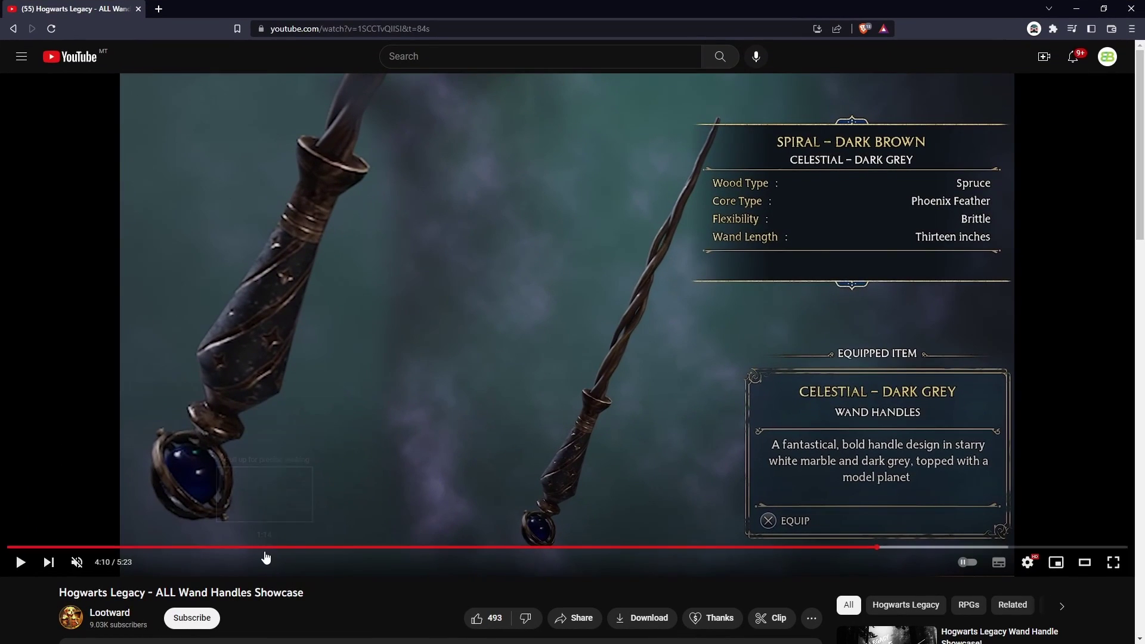
left_click(21, 563)
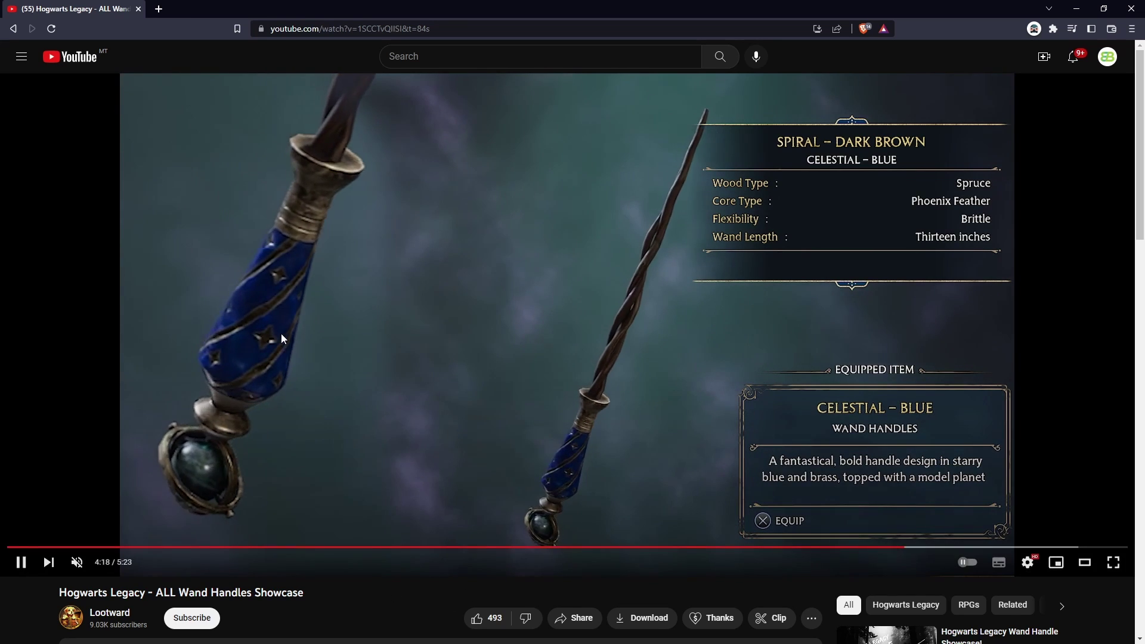
left_click(278, 334)
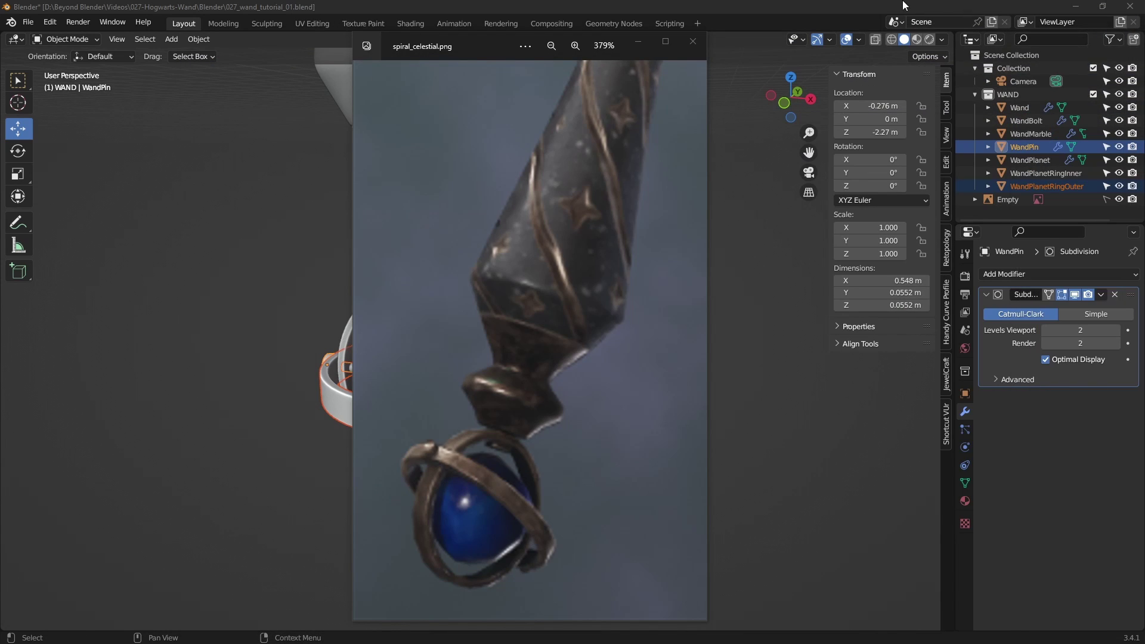
- Set the transform pivot point to 3D Cursor for the selected outer ring and pin
left_click(465, 281, "shift")
middle_click_drag(465, 281, 671, 335)
key("KP_1")
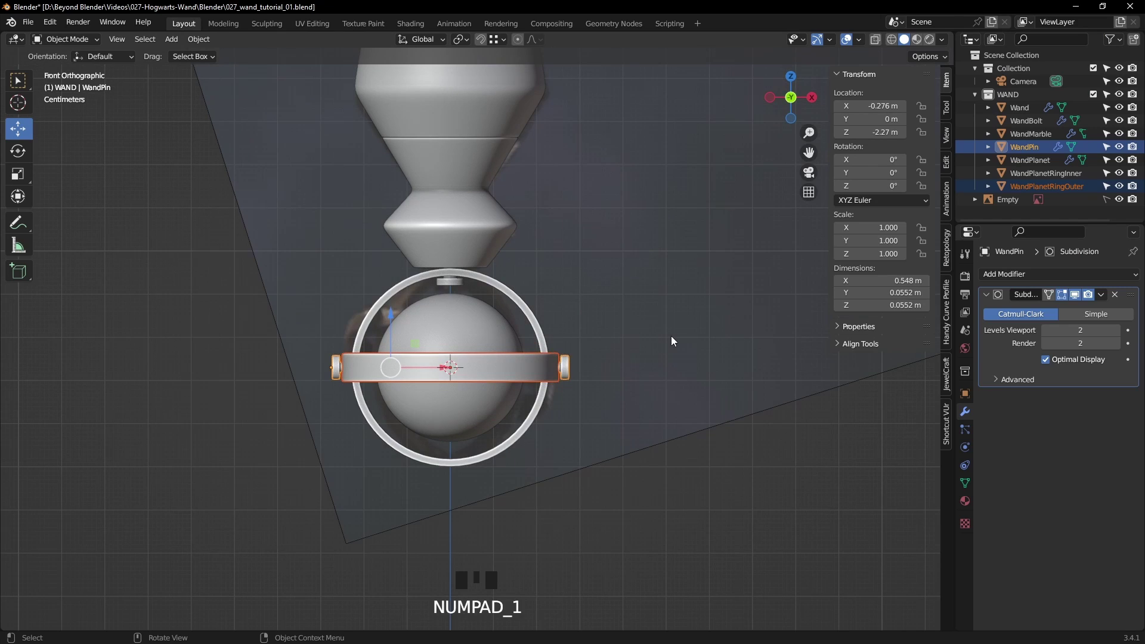
scroll(661, 370, "up", 1)
scroll(661, 371, "up", 1)
middle_click_drag(672, 384, 644, 375, "shift")
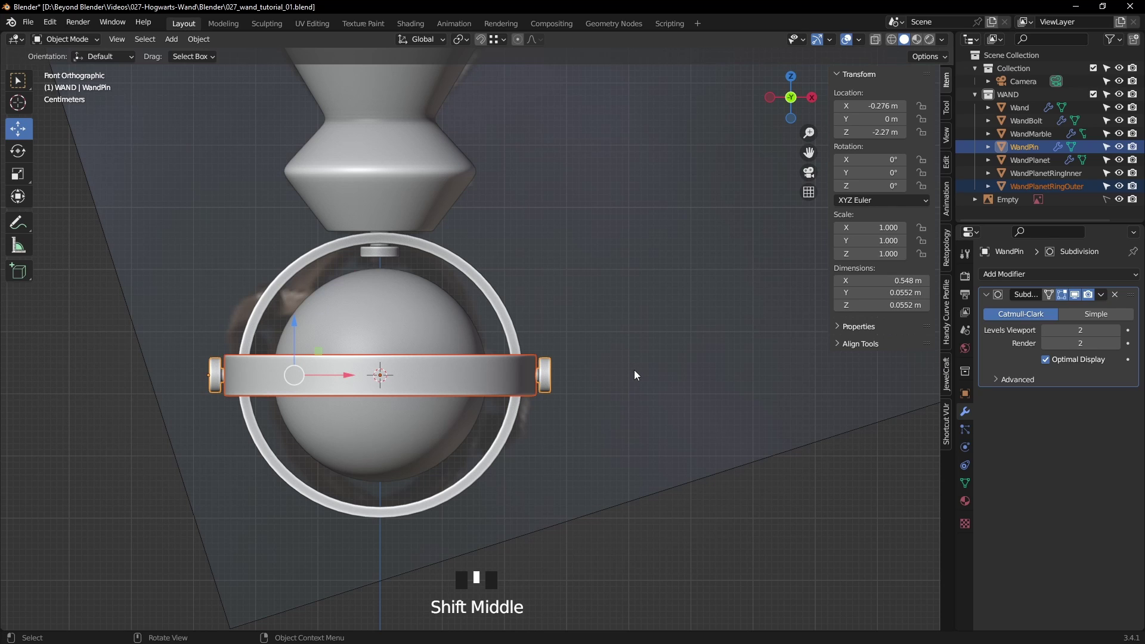
middle_click_drag(533, 229, 491, 82)
left_click(462, 38)
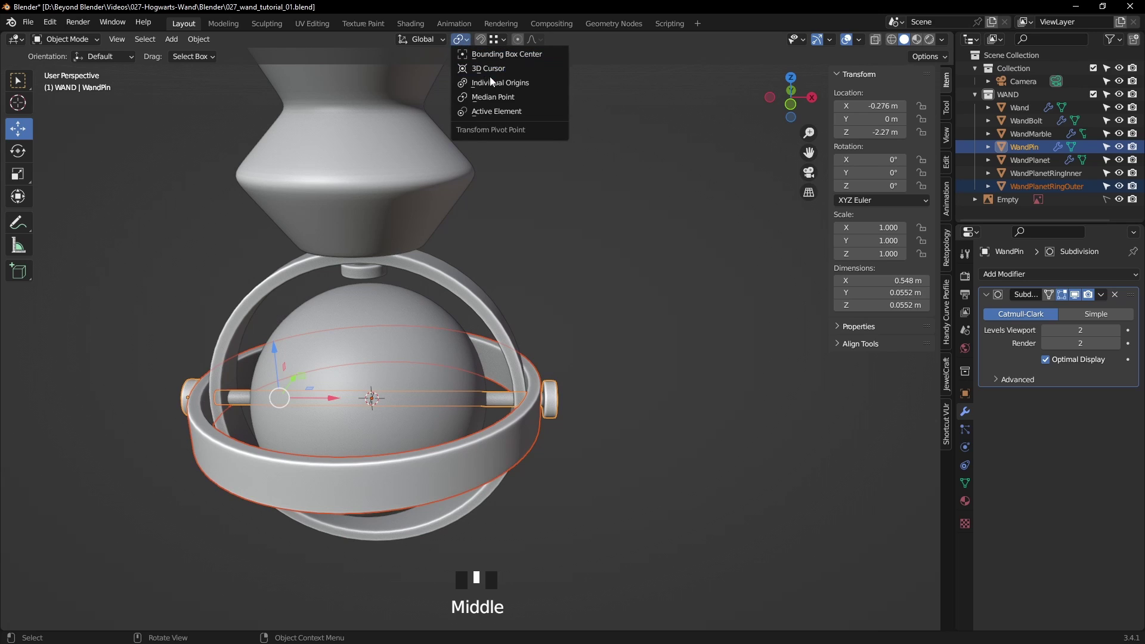
left_click(492, 69)
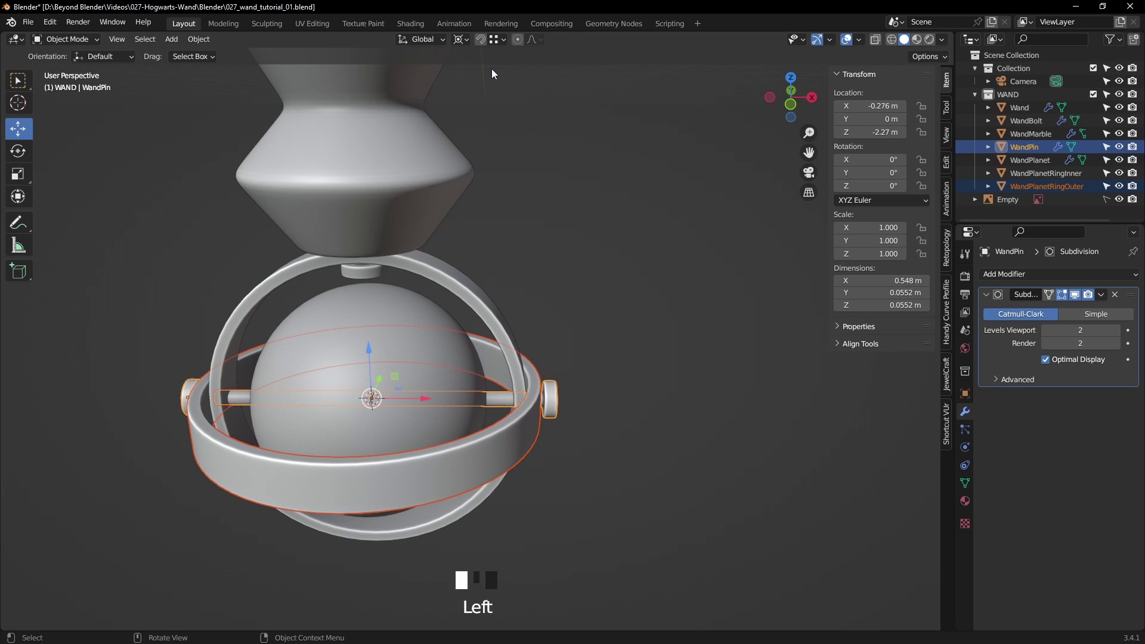
- Rotate the outer ring and pin together by -15° around the 3D cursor in the front view, then deselect them
middle_click_drag(608, 381, 618, 341)
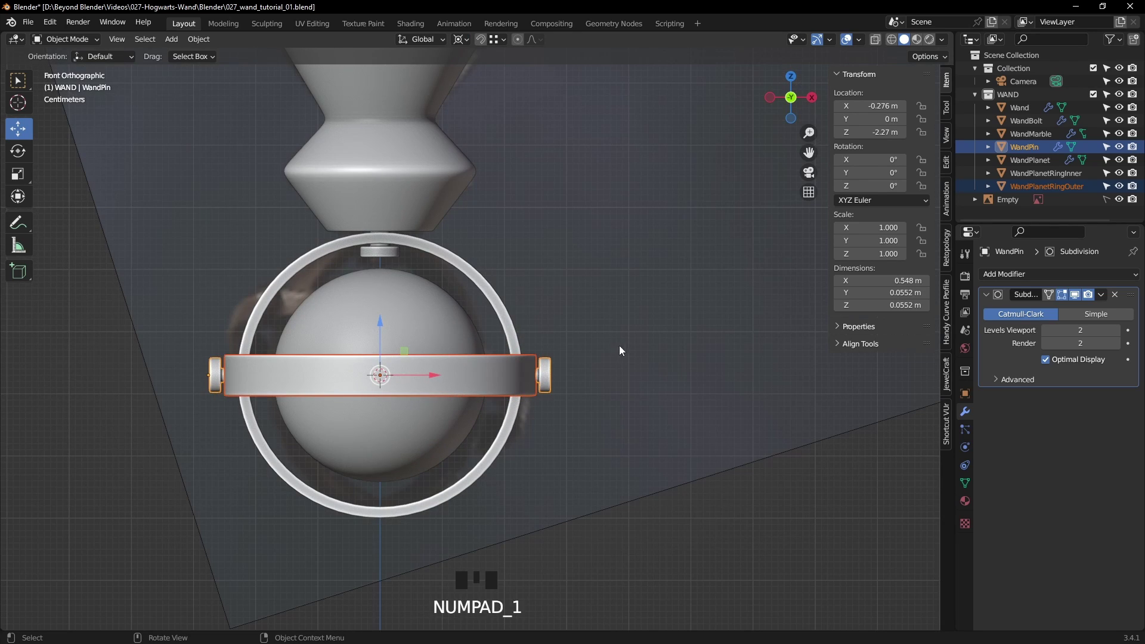
key("r")
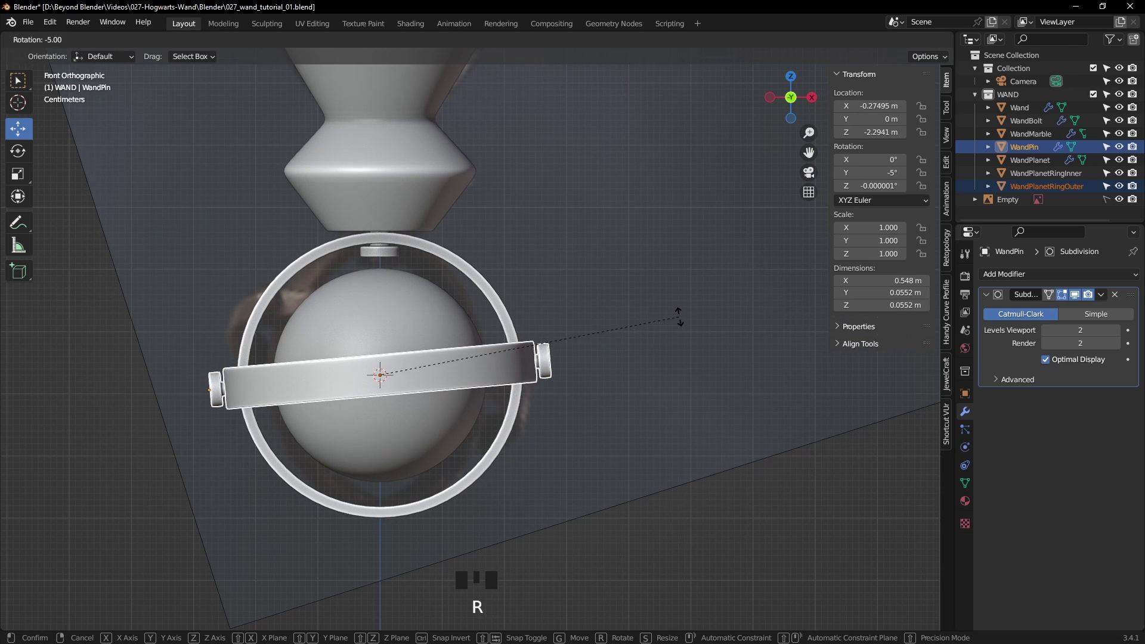
left_click(653, 271)
left_click(722, 439)
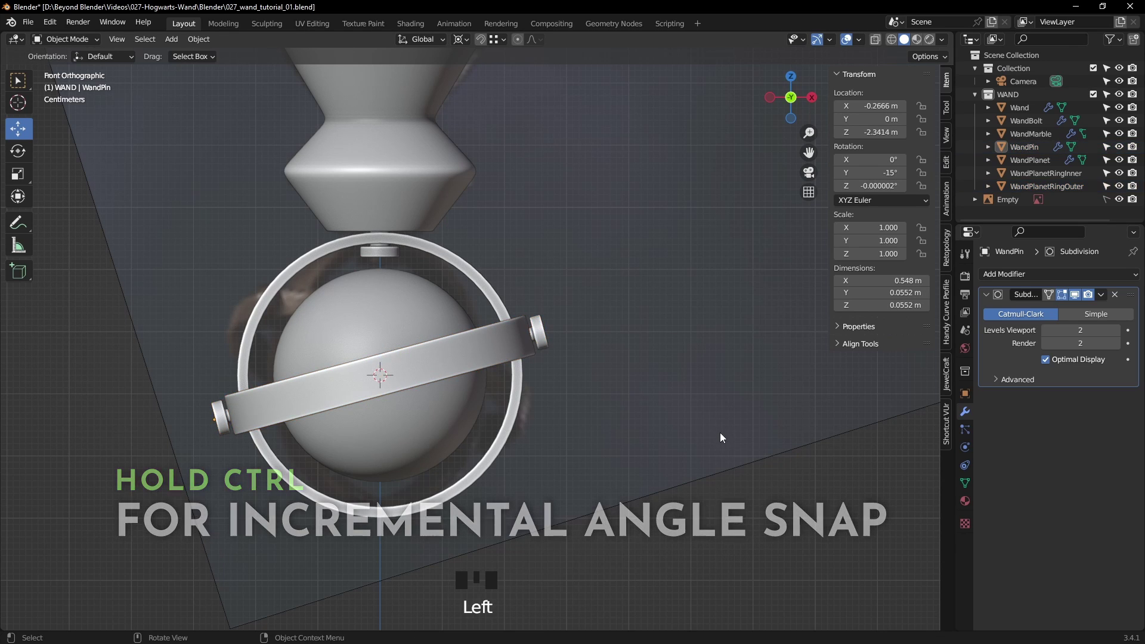
- Set the opacity of the reference image Empty to 0.5
scroll(710, 335, "down", 5)
middle_click_drag(710, 335, 707, 401)
key("KP_1")
middle_click_drag(579, 369, 584, 411, "shift")
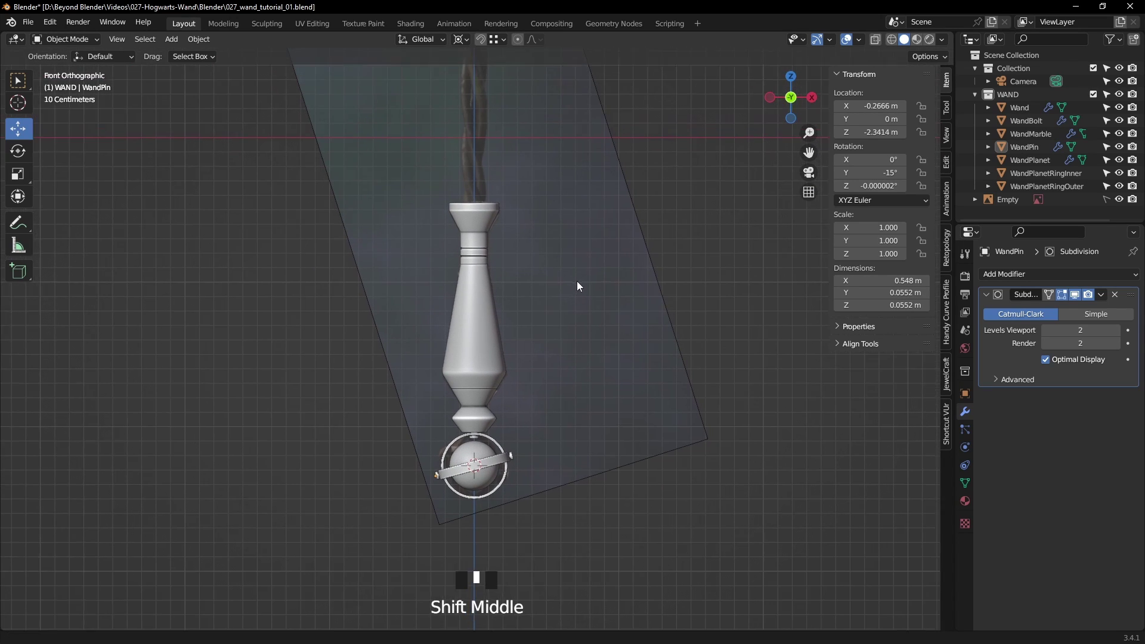
middle_click_drag(585, 286, 596, 539, "shift")
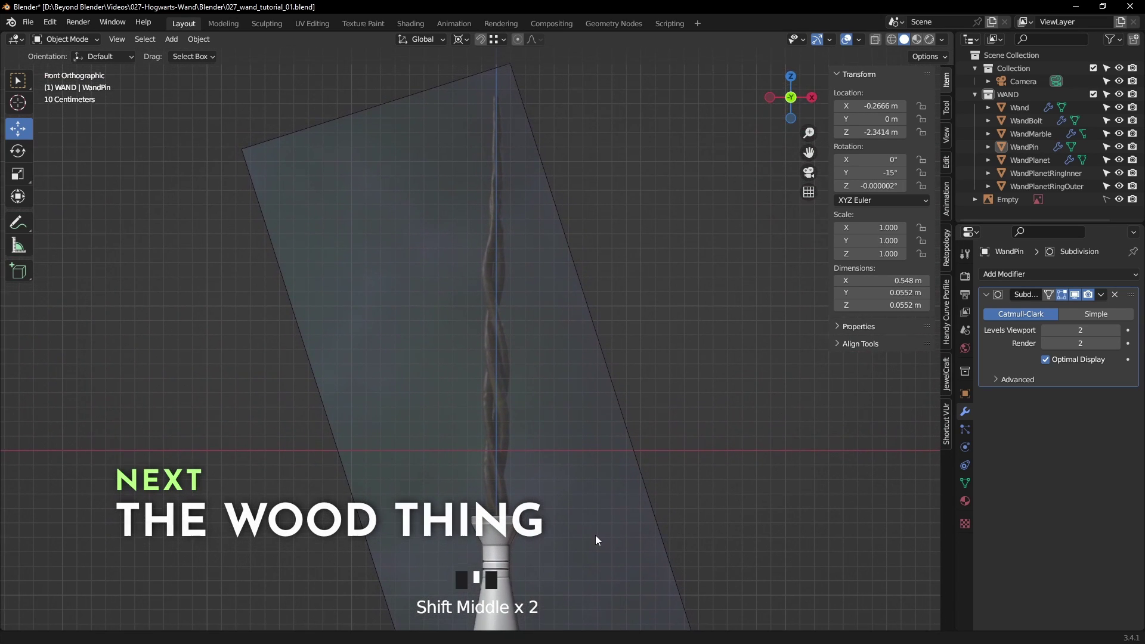
scroll(500, 488, "up", 1)
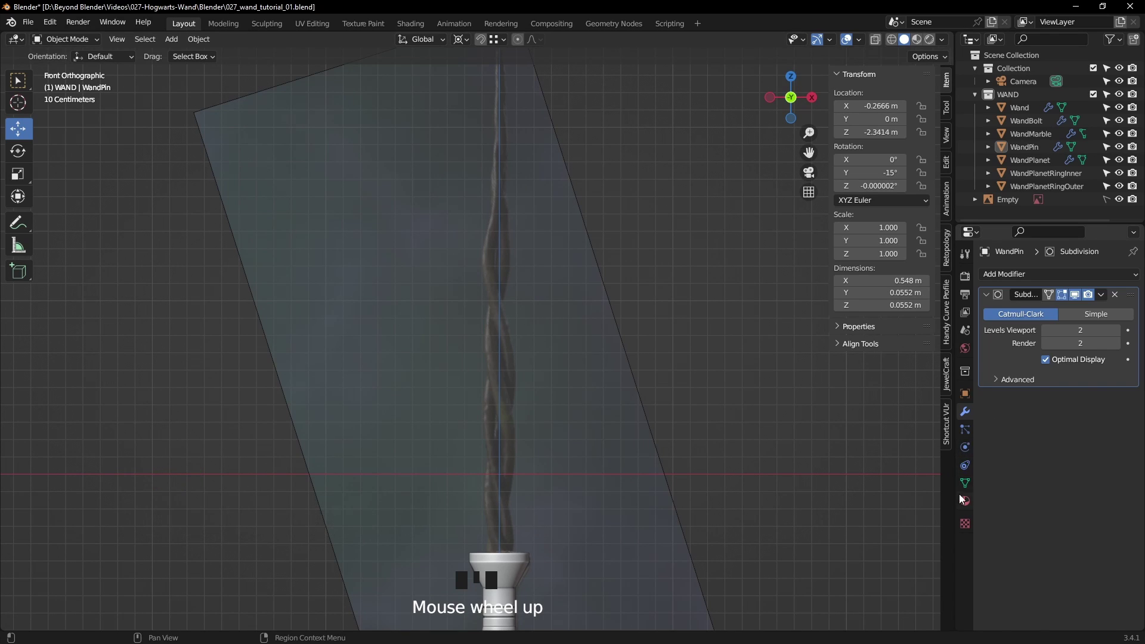
left_click(1008, 200)
left_click(966, 447)
mouse_move(1081, 424)
left_mouse_down()
mouse_move(1104, 426)
mouse_move(1071, 425)
left_mouse_up()
type("0.5")
key("Return")
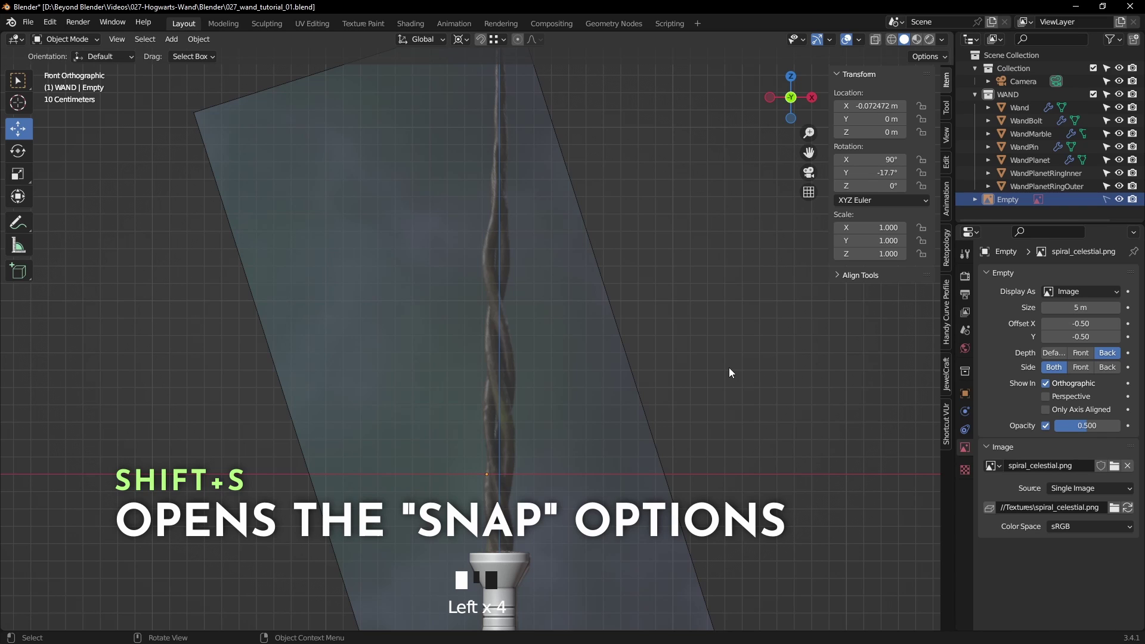
- Snap the 3D cursor to the world origin and save the file
scroll(708, 371, "down", 1)
middle_click_drag(694, 427, 635, 237, "shift")
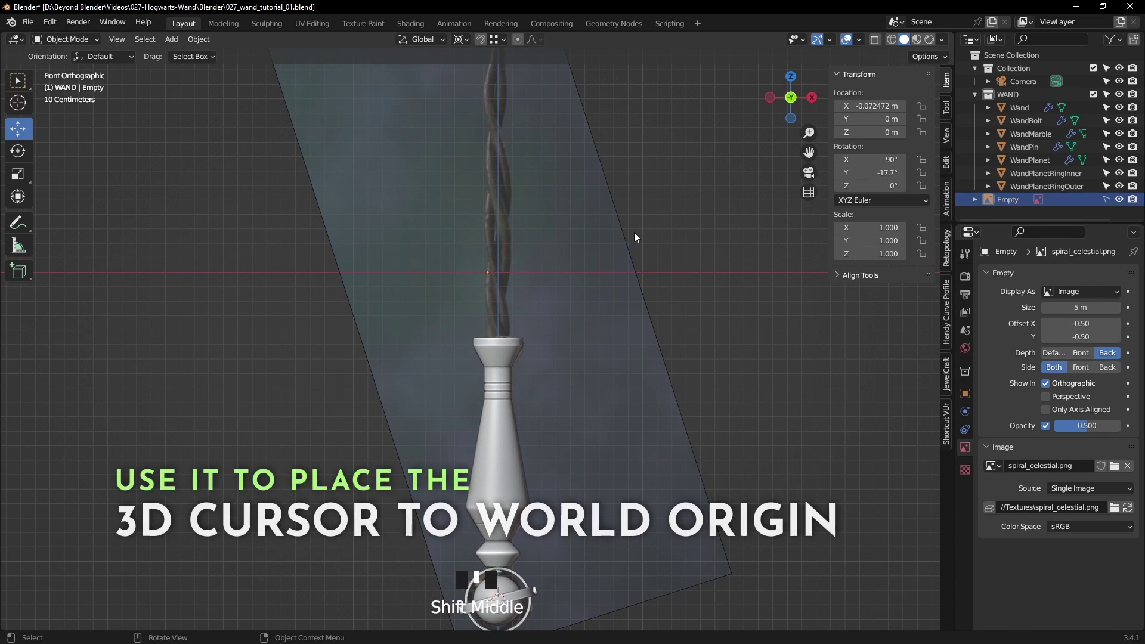
key("shift+s")
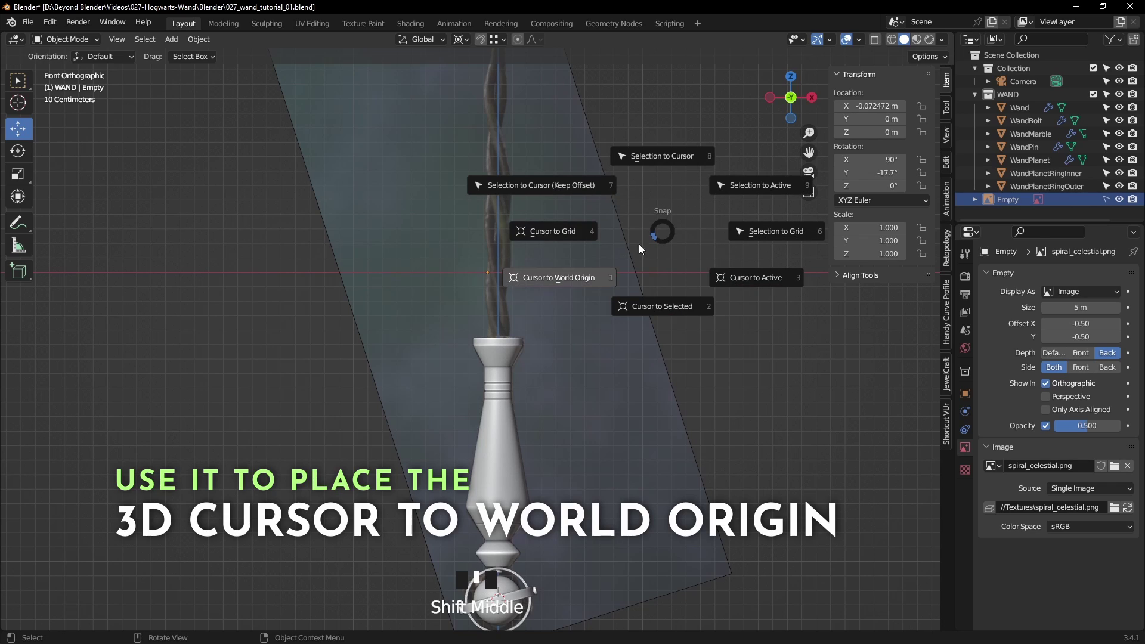
left_click(567, 278)
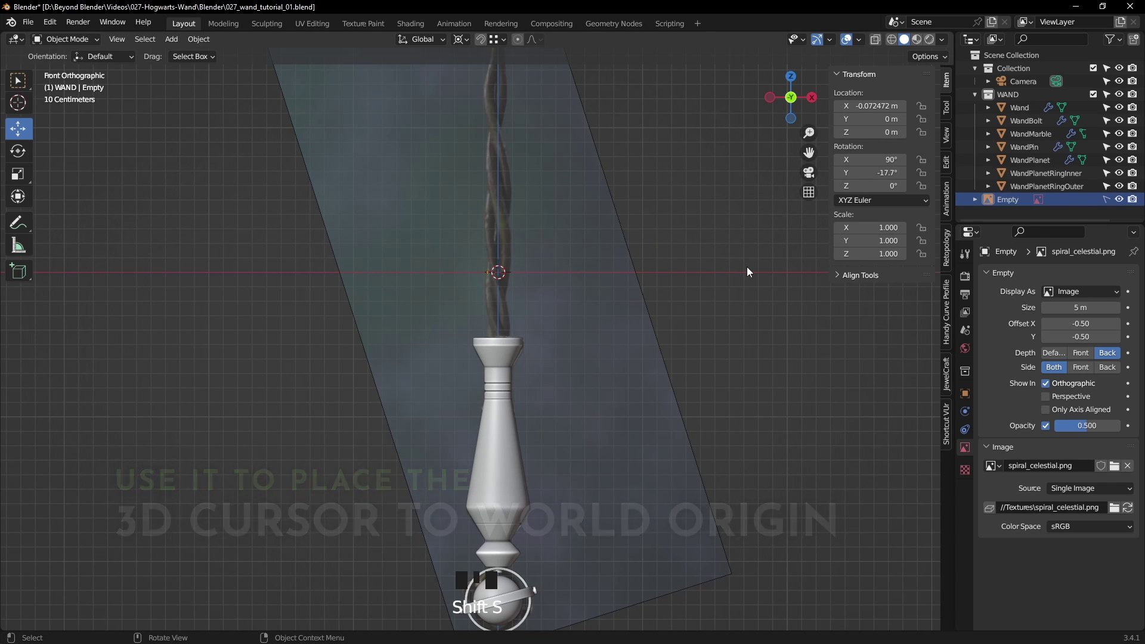
key("ctrl+s")
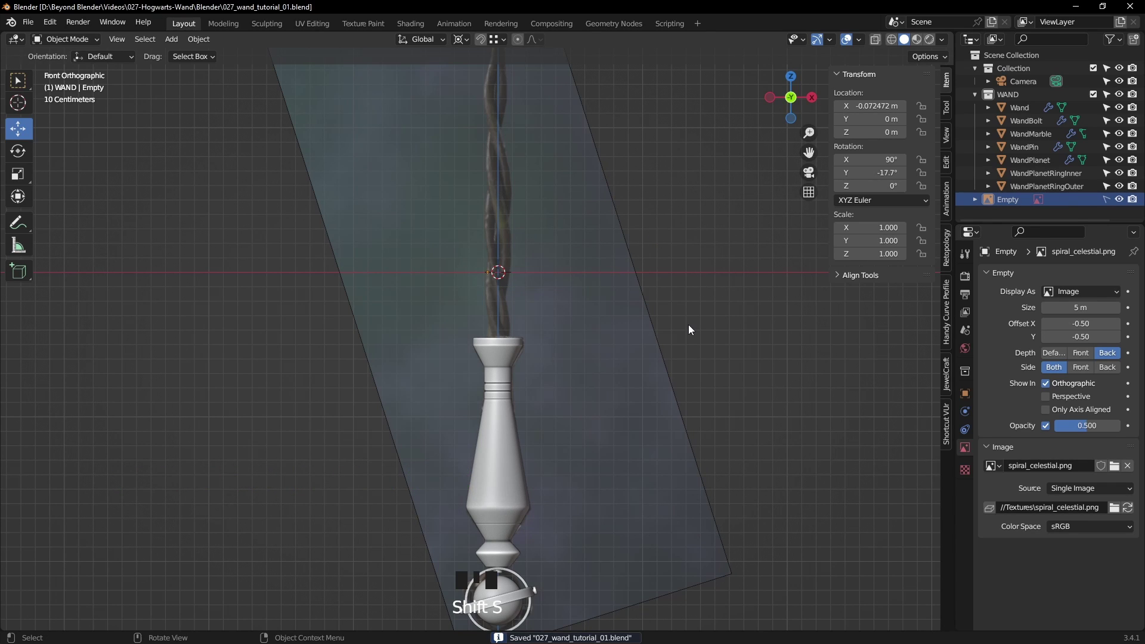
- Add a cylinder mesh with 8 vertices, radius 0.022 m and depth 0.02 m at the world origin
key("shift+a")
mouse_move(688, 325)
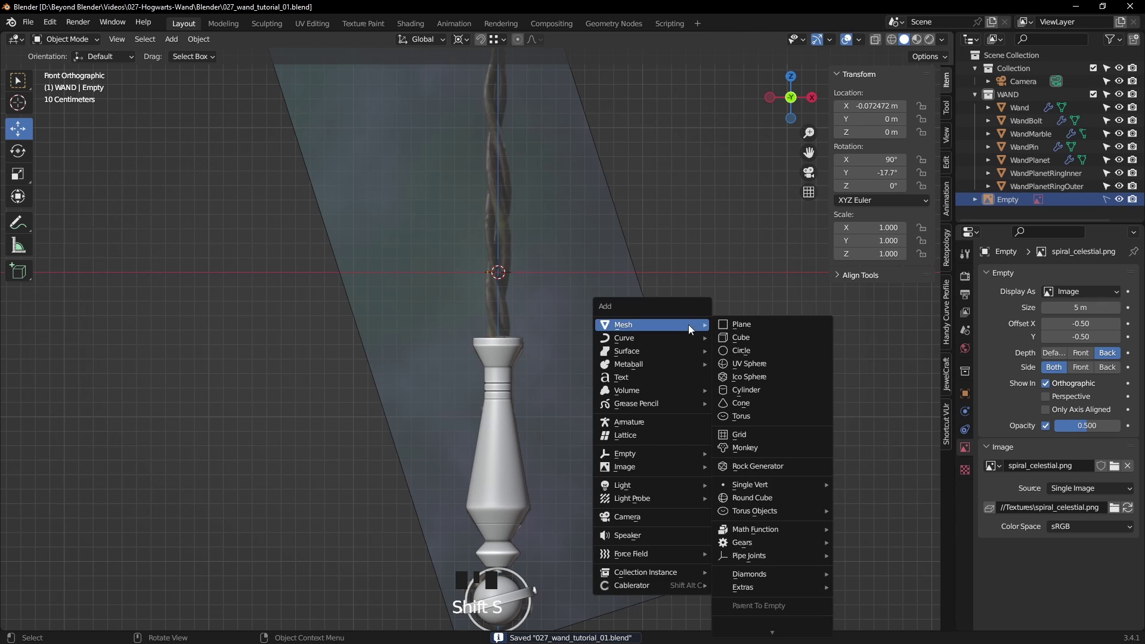
left_click(745, 390)
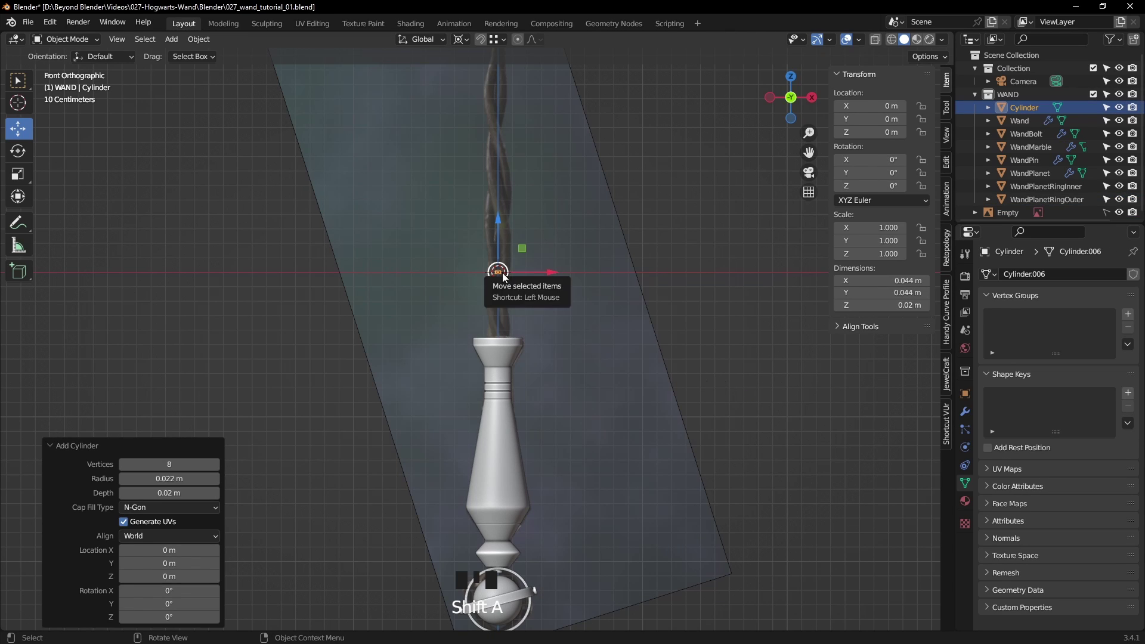
- Set the new cylinder's radius to 0.042 m, Z location to -0.434 m and vertices to 16
scroll(504, 277, "up", 5)
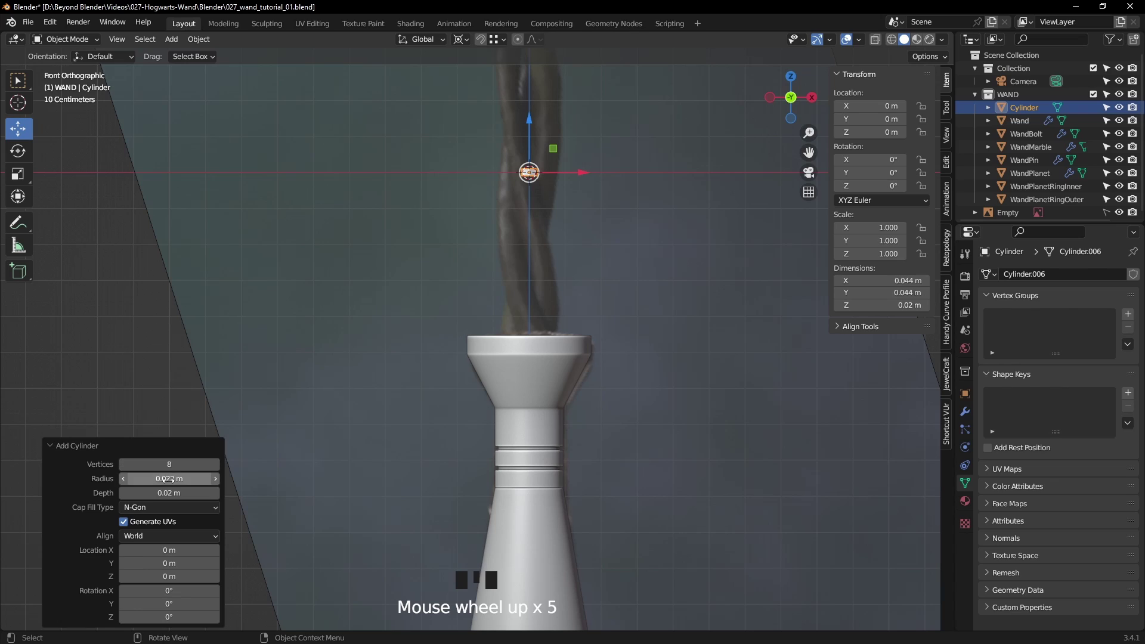
left_click_drag(173, 479, 177, 479, "shift")
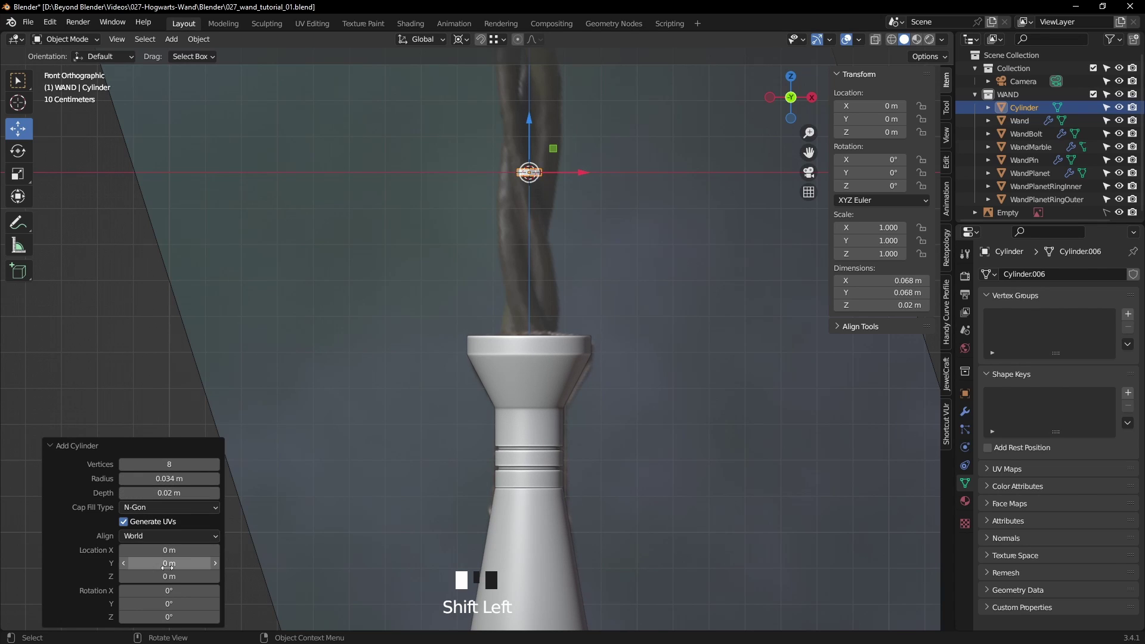
left_click_drag(168, 577, 1059, 603, "shift")
left_click_drag(178, 476, 186, 474, "shift")
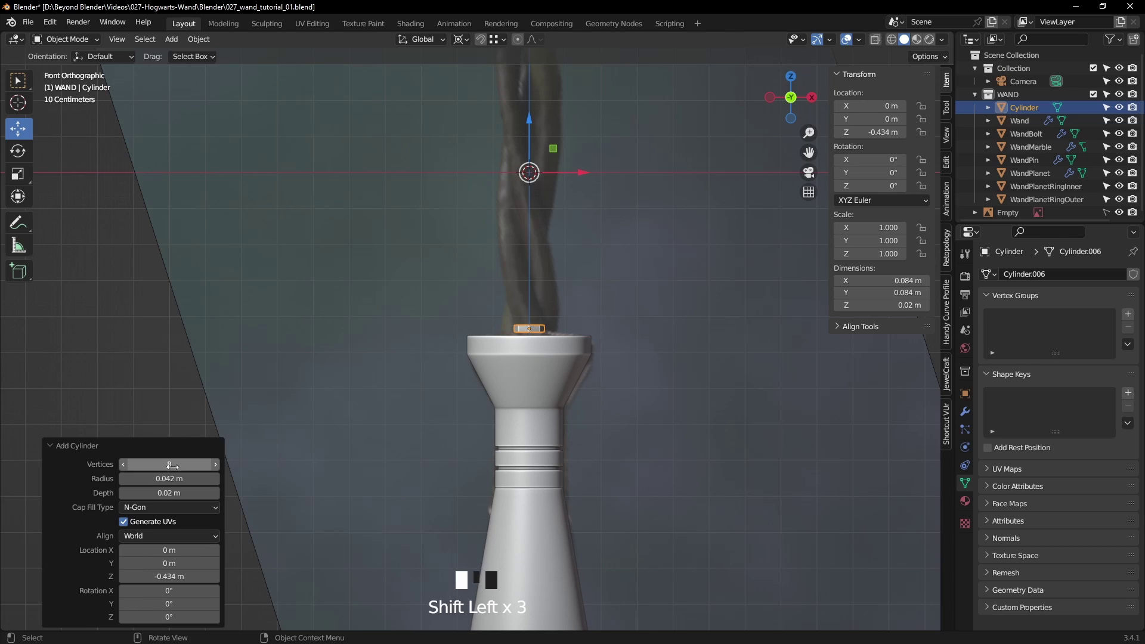
left_click(171, 464)
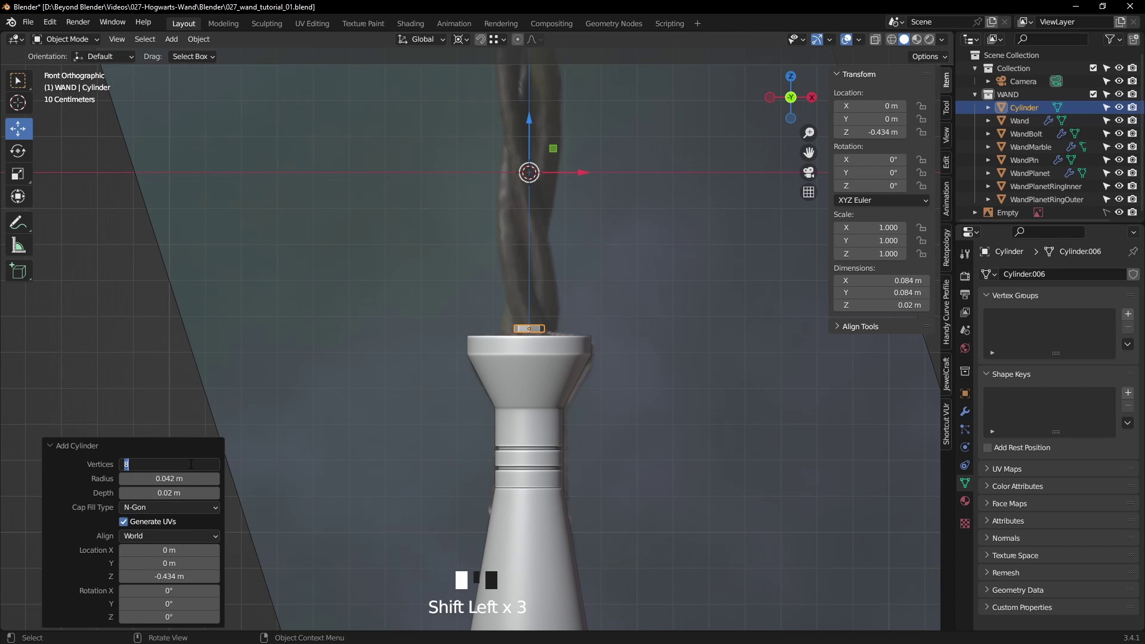
left_click(210, 454)
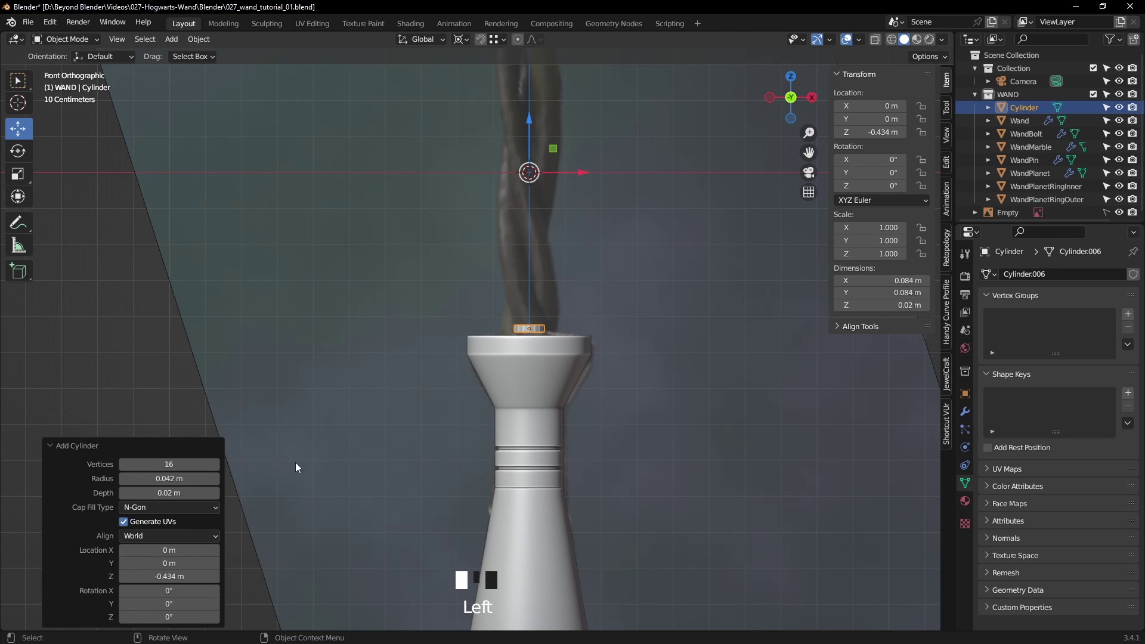
- Set the cylinder's depth to 0.25 m
left_click_drag(164, 493, 336, 481)
left_click(179, 494)
left_click(189, 494)
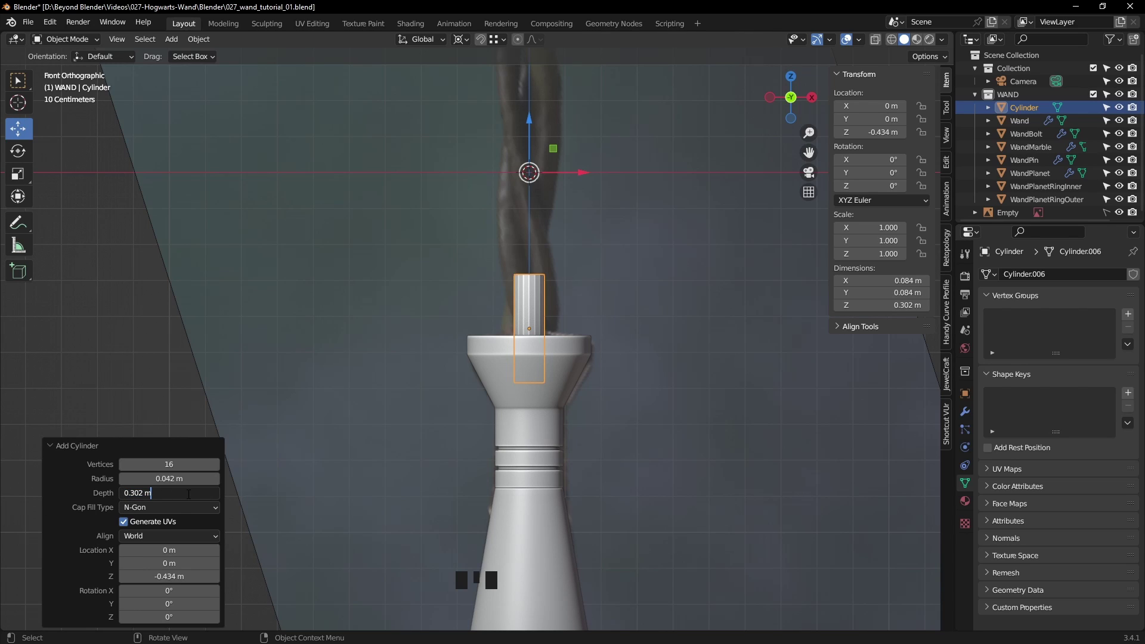
key("BackSpace")
key("BackSpace")
key("BackSpace")
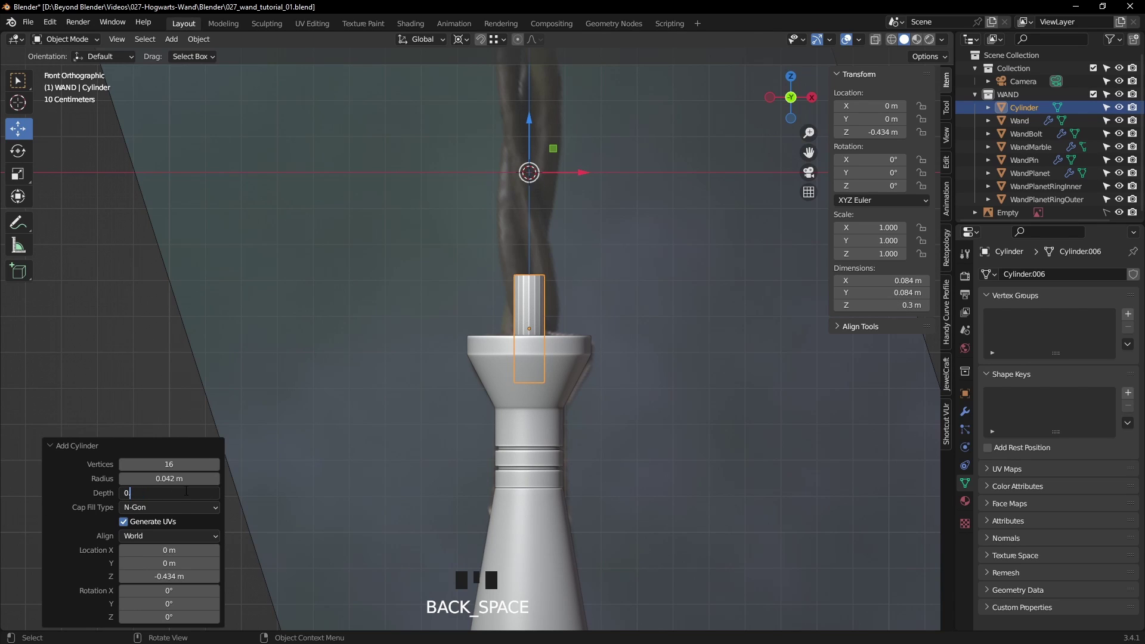
type(".25")
key("Return")
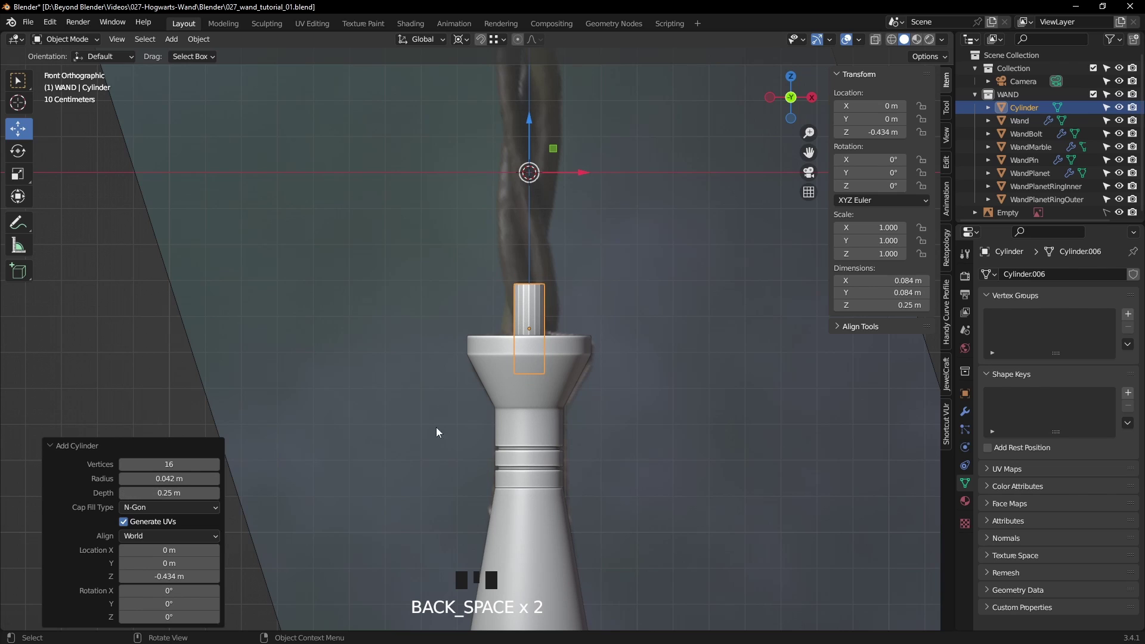
- Delete the cylinder's top and bottom cap faces, then return to solid shading in Object Mode
middle_click_drag(659, 310, 610, 346)
key("Tab")
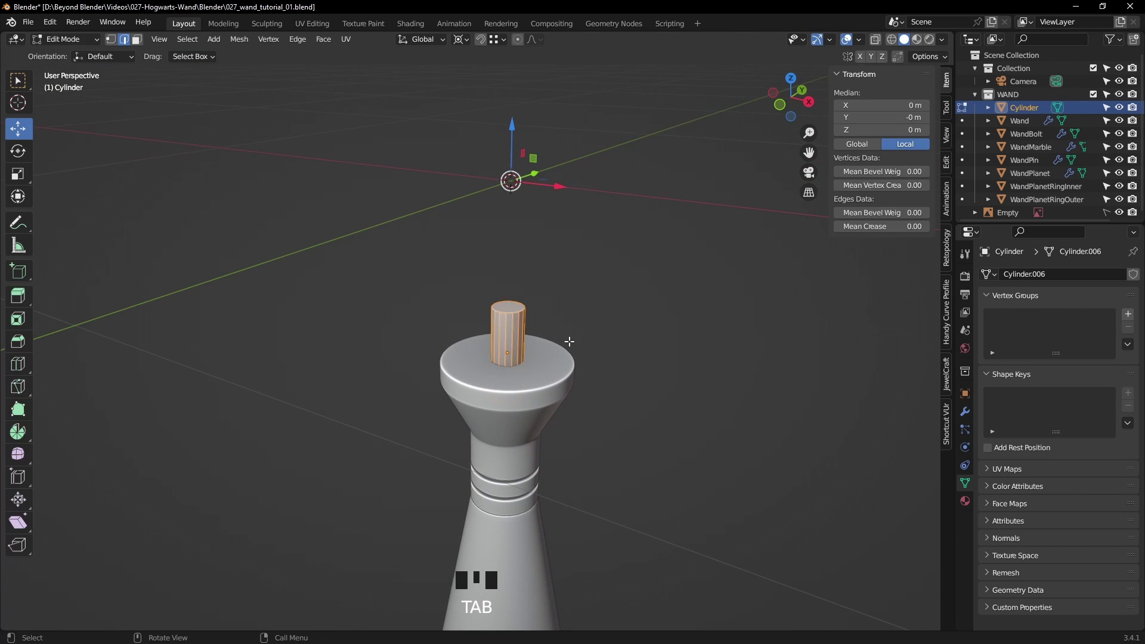
key("3")
left_click(530, 319)
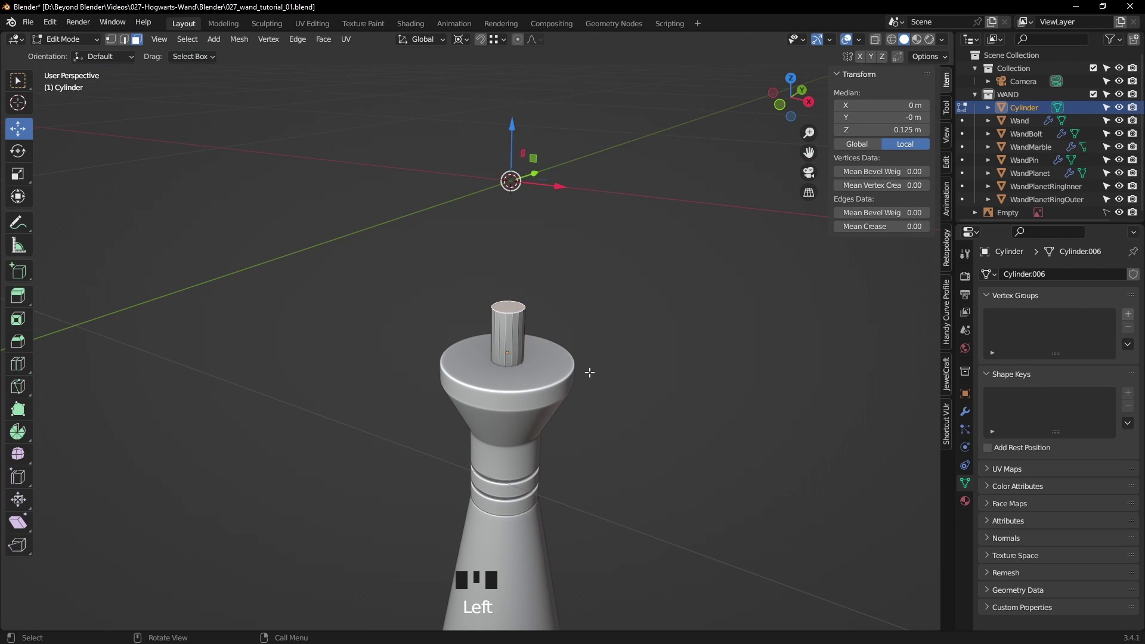
key("z")
left_click(530, 412)
mouse_move(531, 411)
middle_mouse_down()
mouse_move(550, 399)
mouse_move(563, 353)
middle_mouse_up()
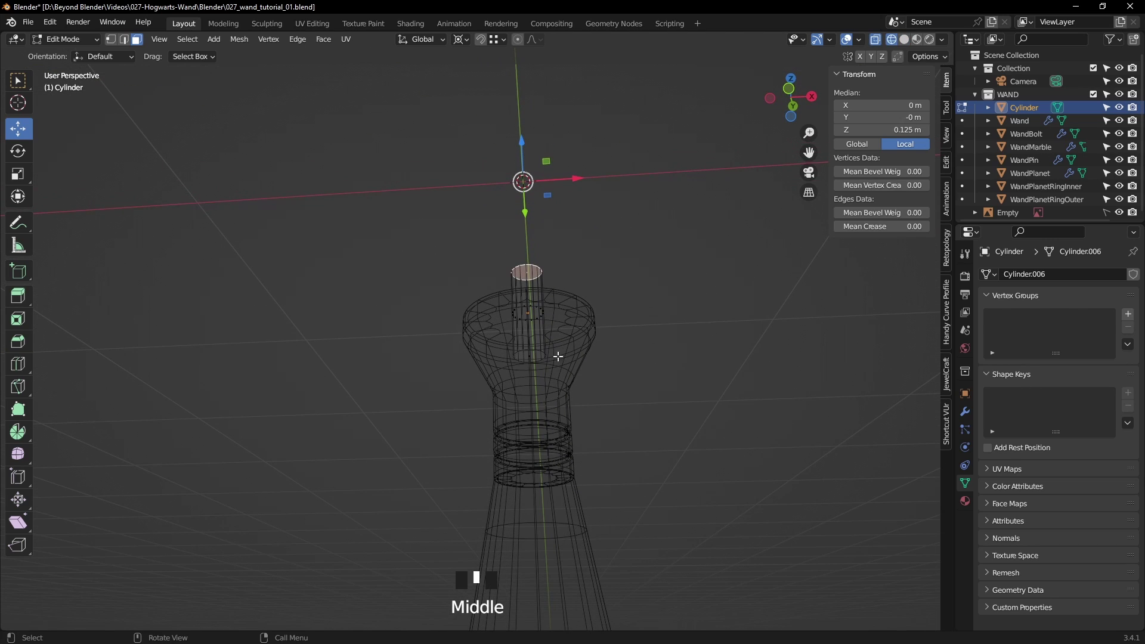
left_click(529, 356, "shift")
middle_click_drag(706, 348, 660, 402)
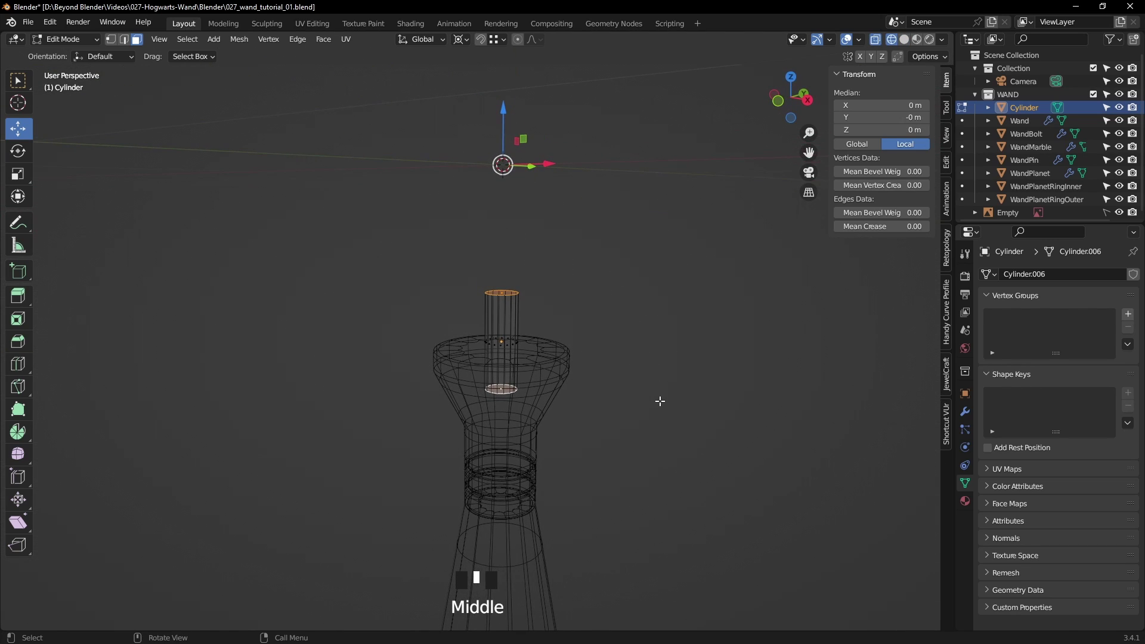
key("Delete")
left_click(616, 341)
key("z")
left_click(728, 343)
key("Tab")
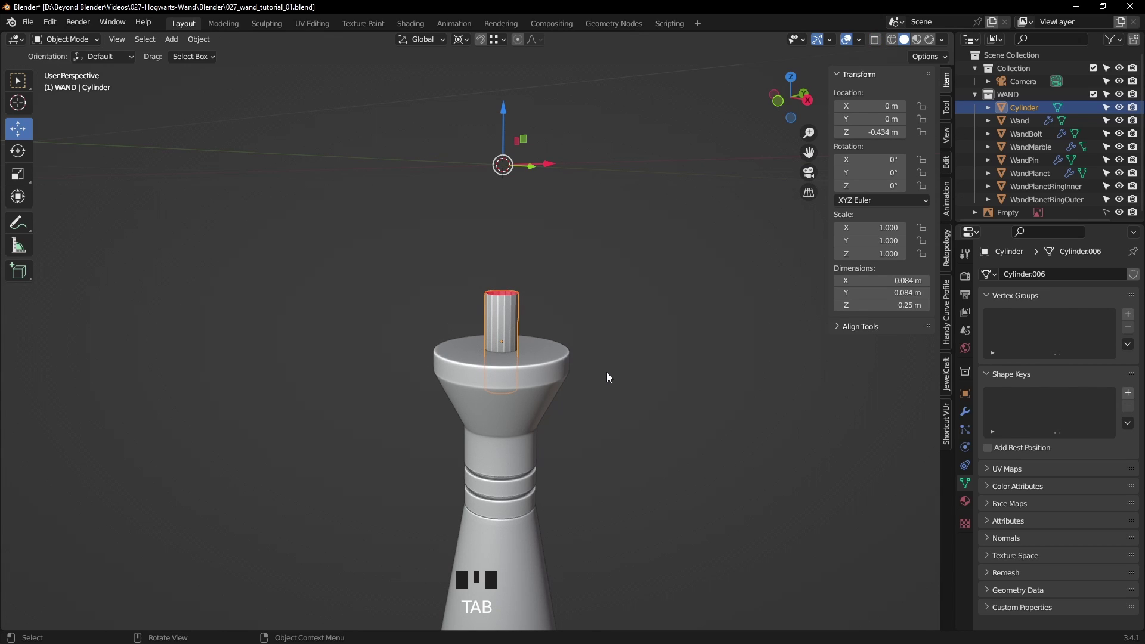
- Set the transform pivot point to Median Point
middle_click_drag(637, 344, 671, 344)
left_click(464, 41)
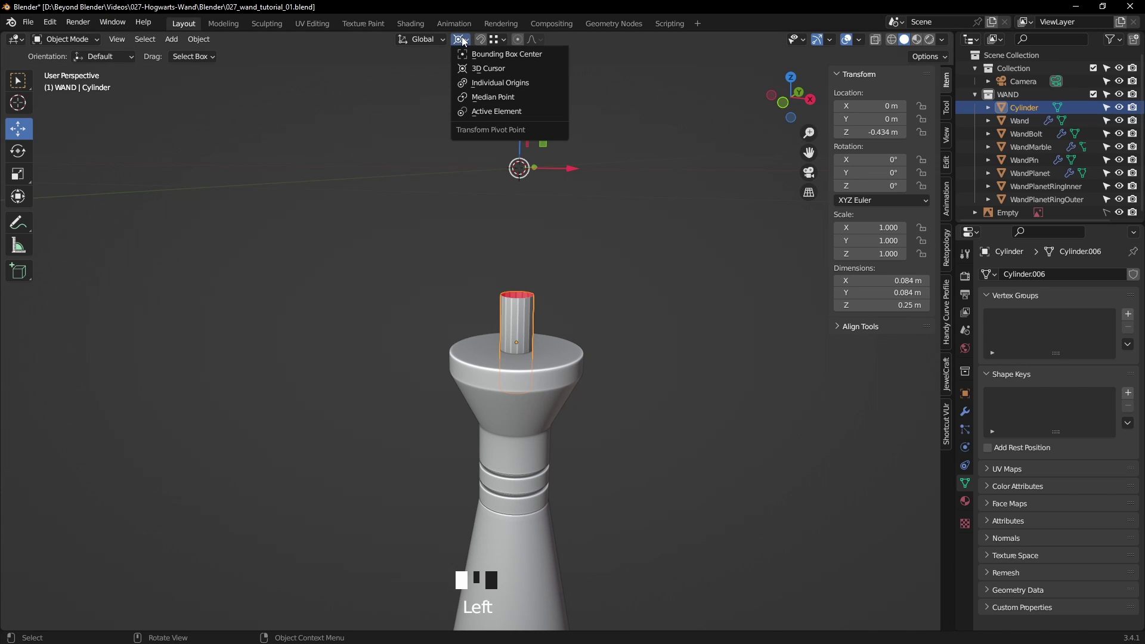
left_click(479, 98)
middle_click_drag(657, 311, 617, 270, "shift")
middle_click(617, 270)
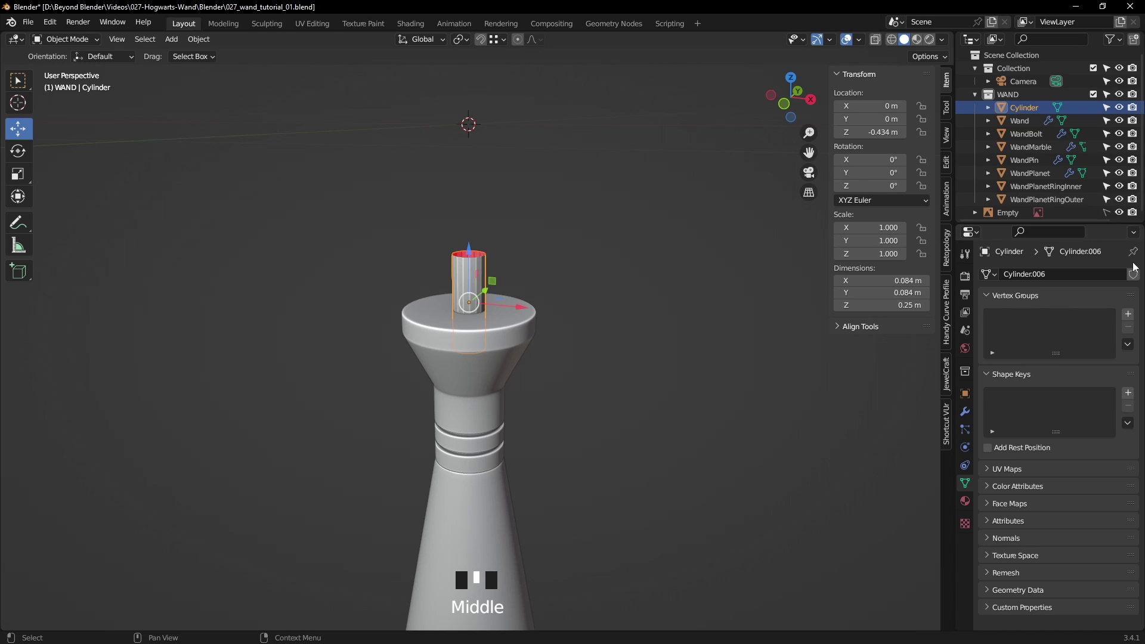
- Rename the cylinder object WandWood and enlarge the outliner area
double_click(1077, 108)
type("WandWood")
key("Return")
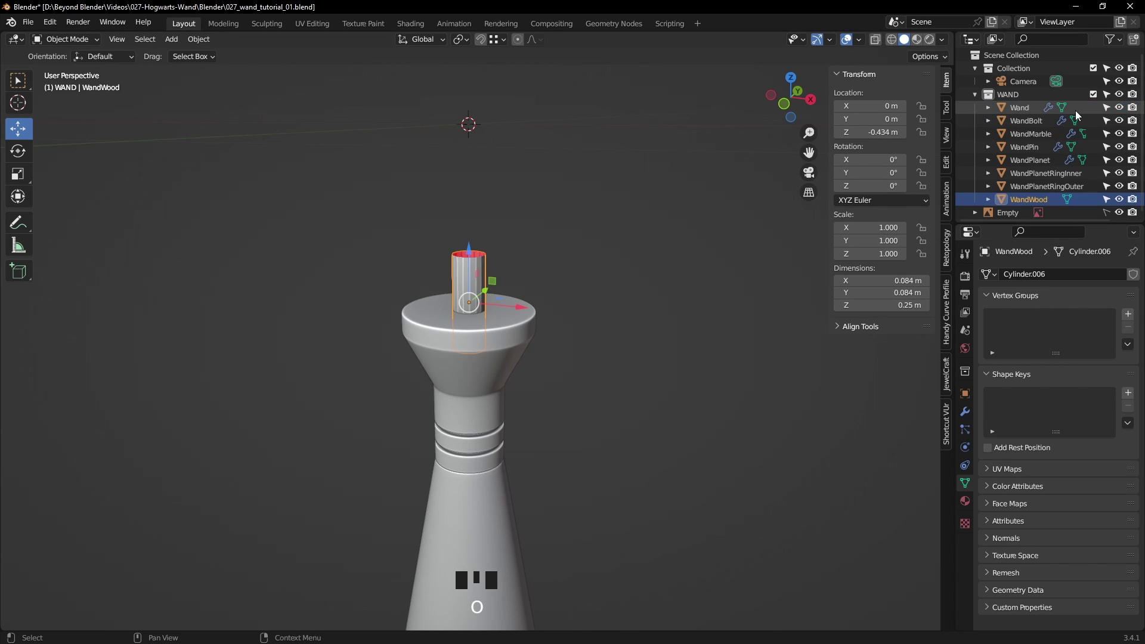
left_click_drag(1082, 223, 1082, 274)
- Apply Shade Smooth to the WandWood cylinder
middle_click_drag(651, 321, 583, 350, "shift")
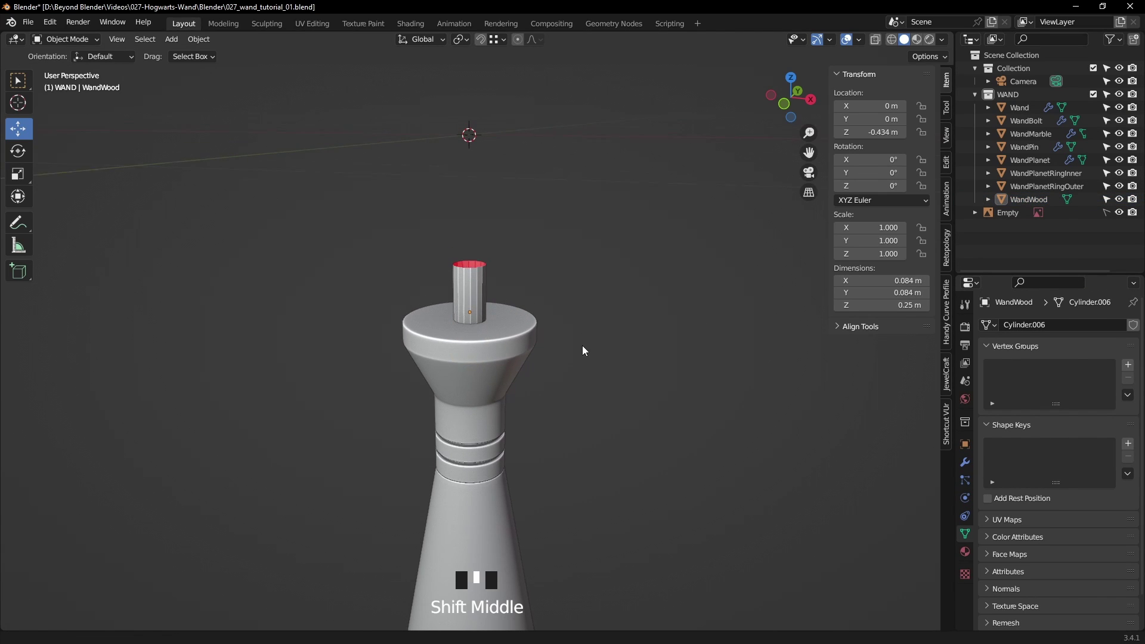
right_click(478, 291)
left_click(435, 292)
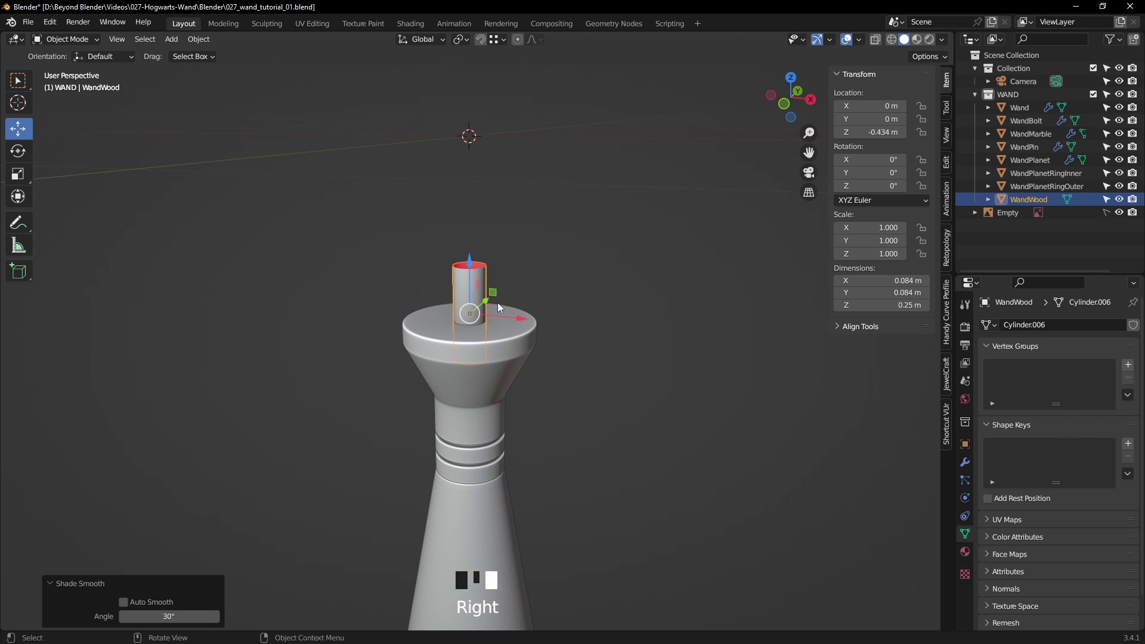
key("Tab")
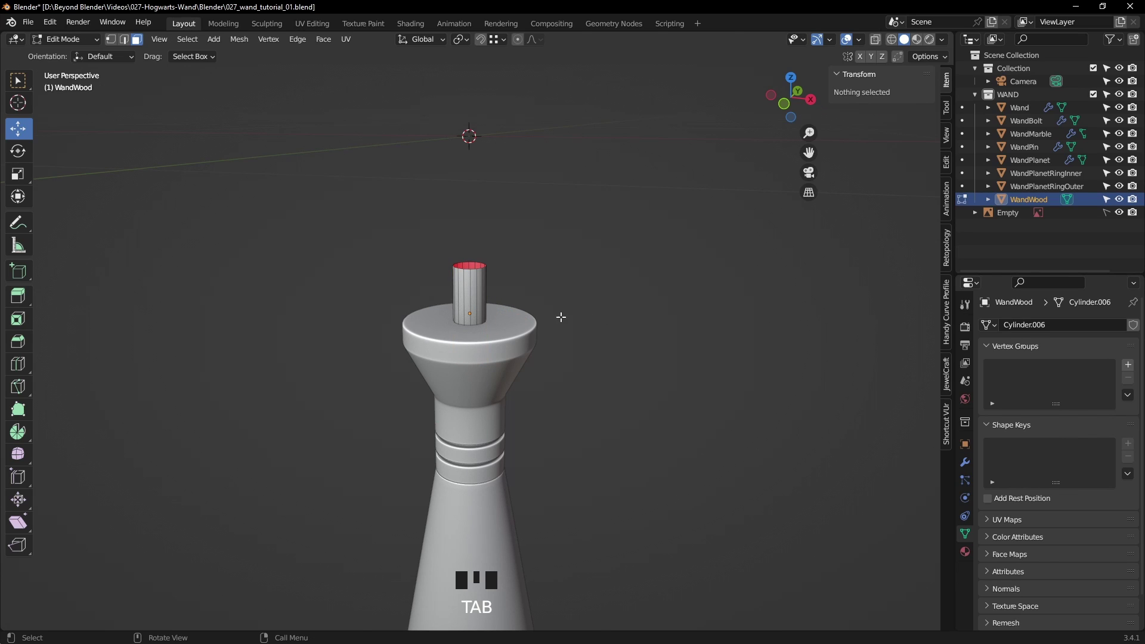
key("Tab")
- Isolate WandWood in local view and add 6 evenly spaced horizontal loop cuts along its length, without sliding them
key("KP_Divide")
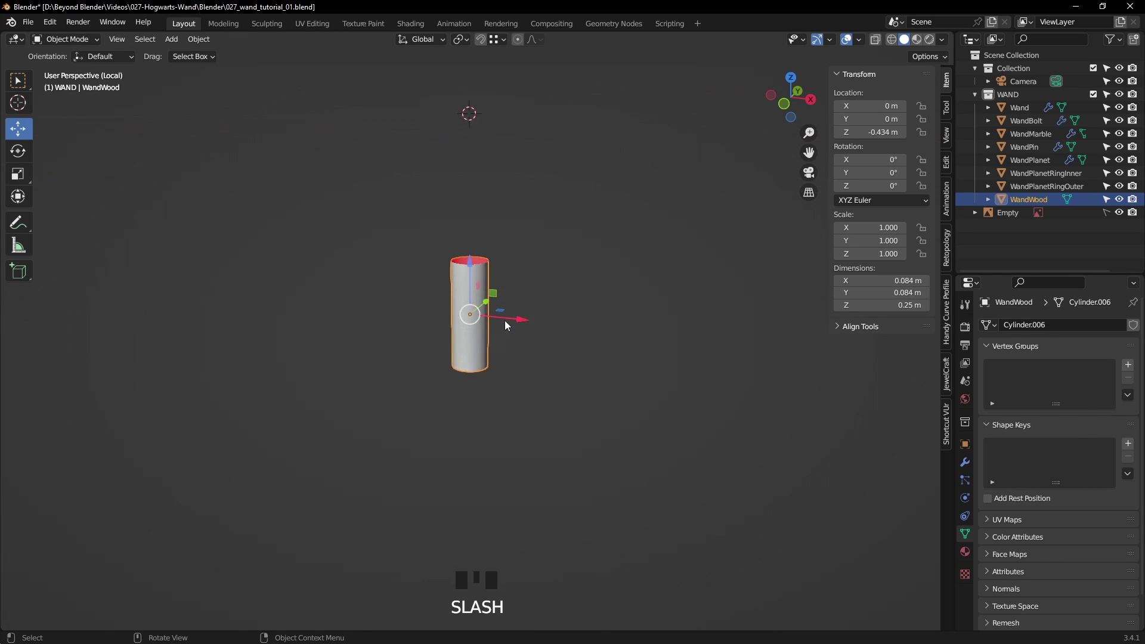
key("Tab")
key("ctrl+r")
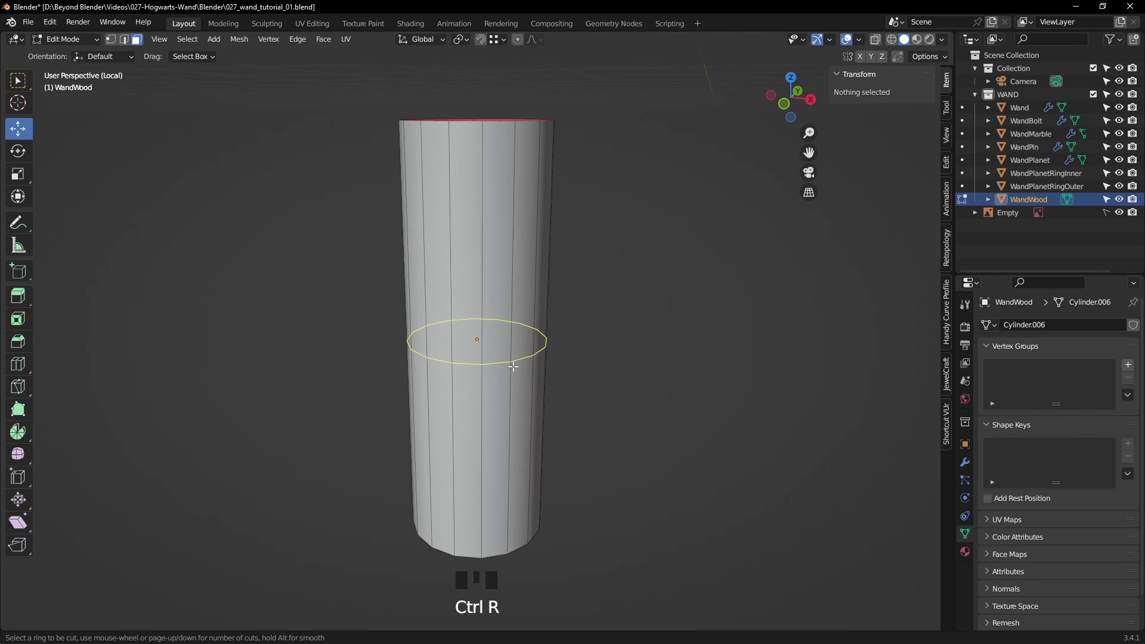
scroll(513, 364, "up", 5)
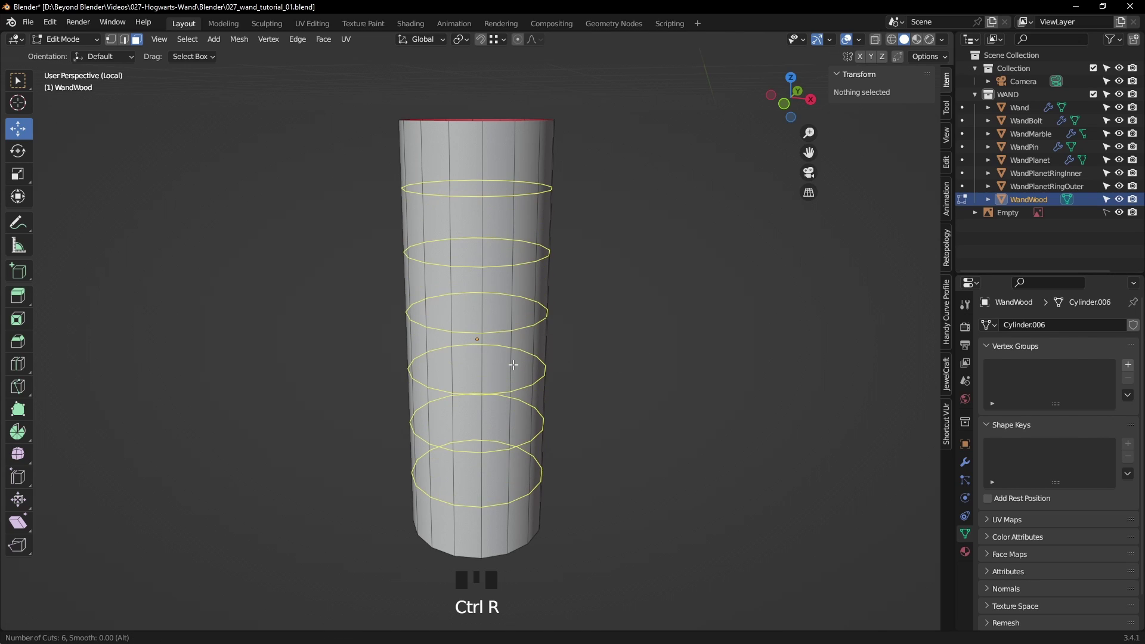
scroll(513, 365, "up", 1)
scroll(514, 364, "up", 1)
scroll(514, 364, "down", 1)
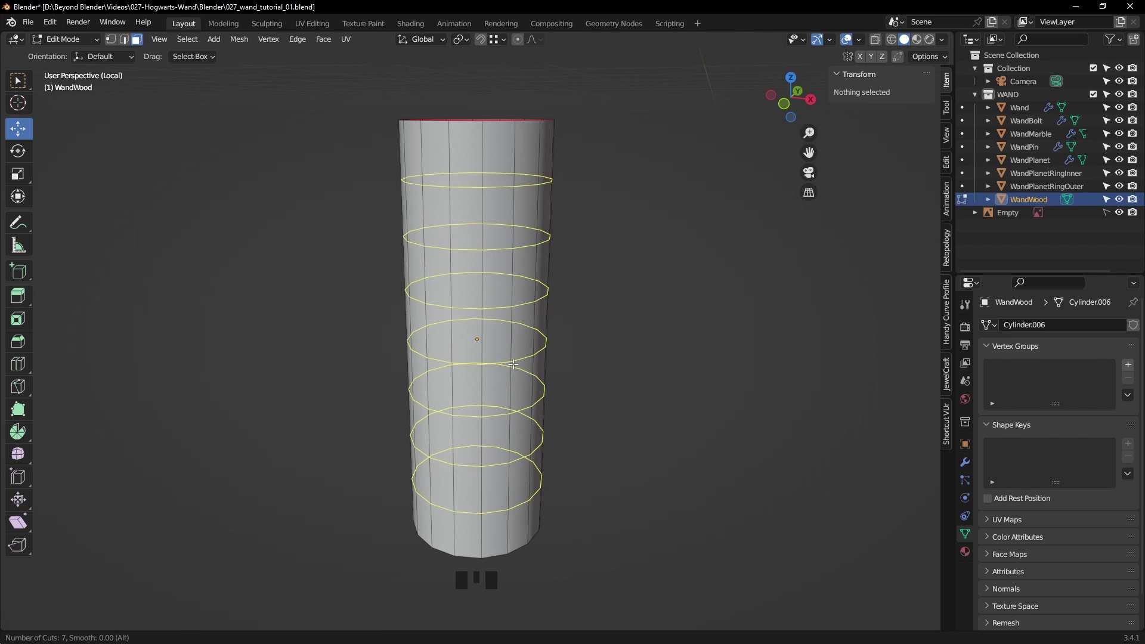
scroll(514, 364, "down", 1)
left_click(533, 356)
right_click(537, 353)
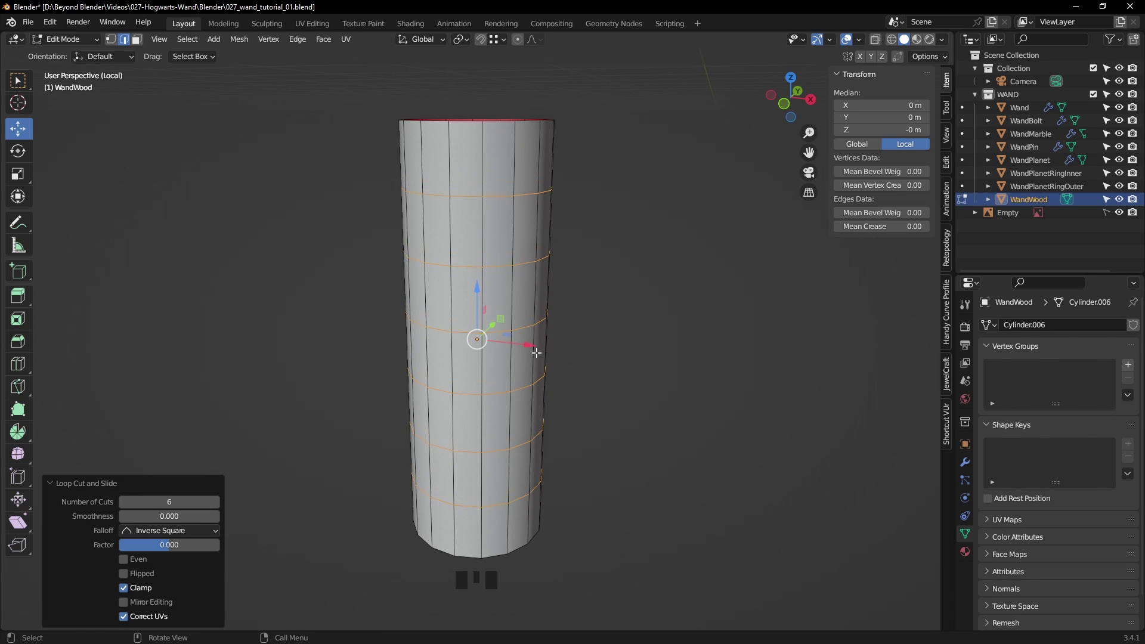
- Return to Object Mode, leave local view, deselect WandWood and save the file
middle_click_drag(464, 447, 591, 394)
scroll(591, 394, "down", 4)
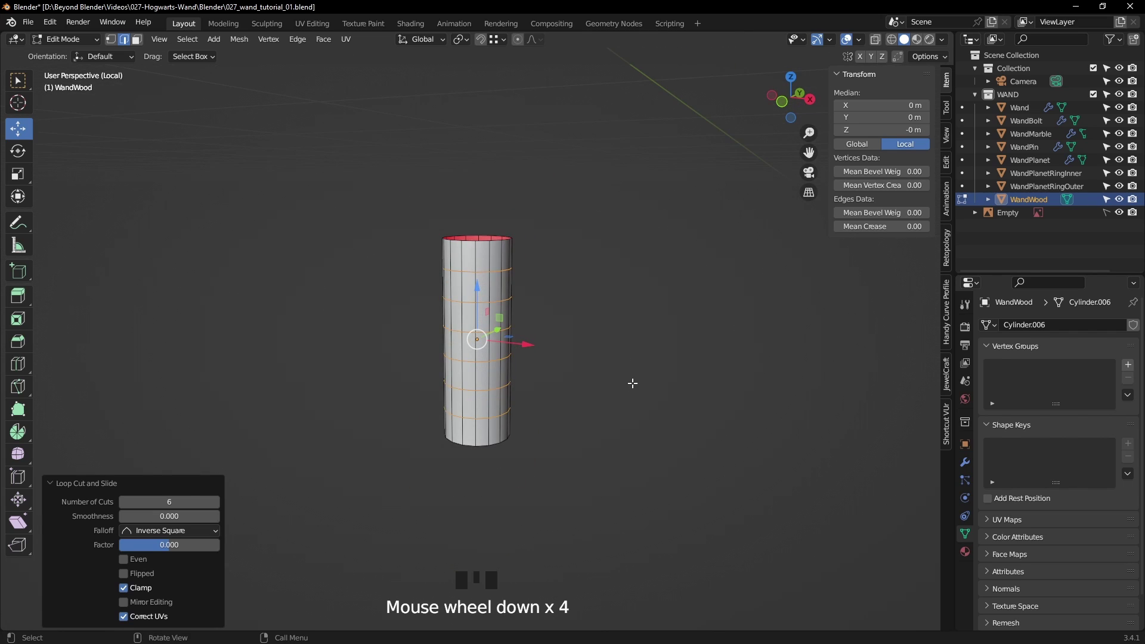
key("Tab")
scroll(633, 386, "down", 3)
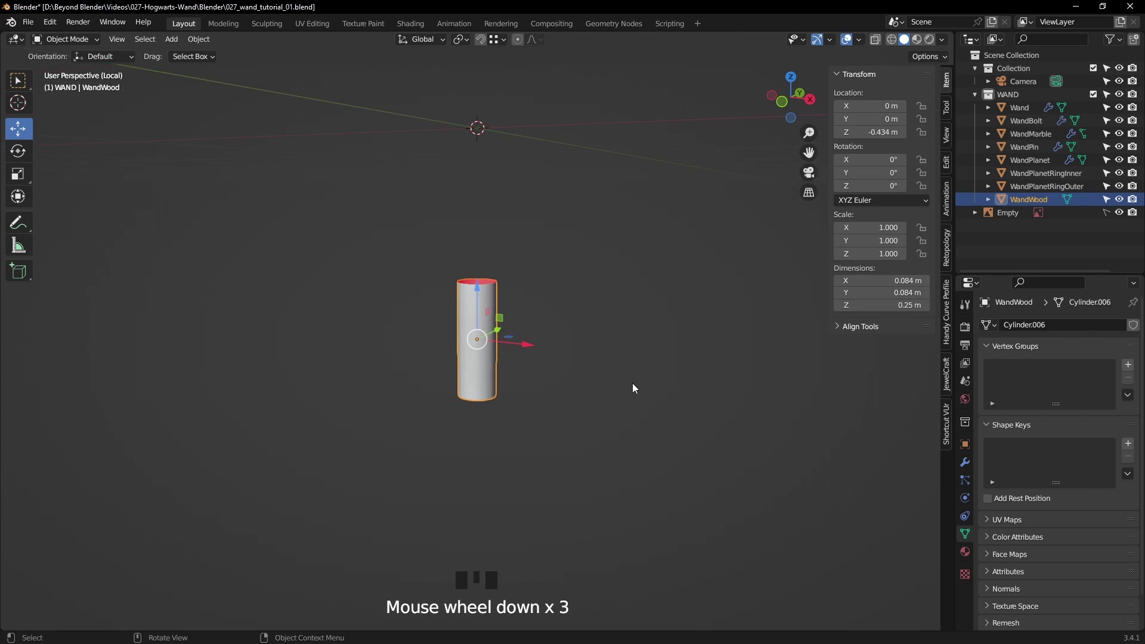
scroll(634, 377, "down", 3)
middle_click_drag(633, 369, 647, 417, "shift")
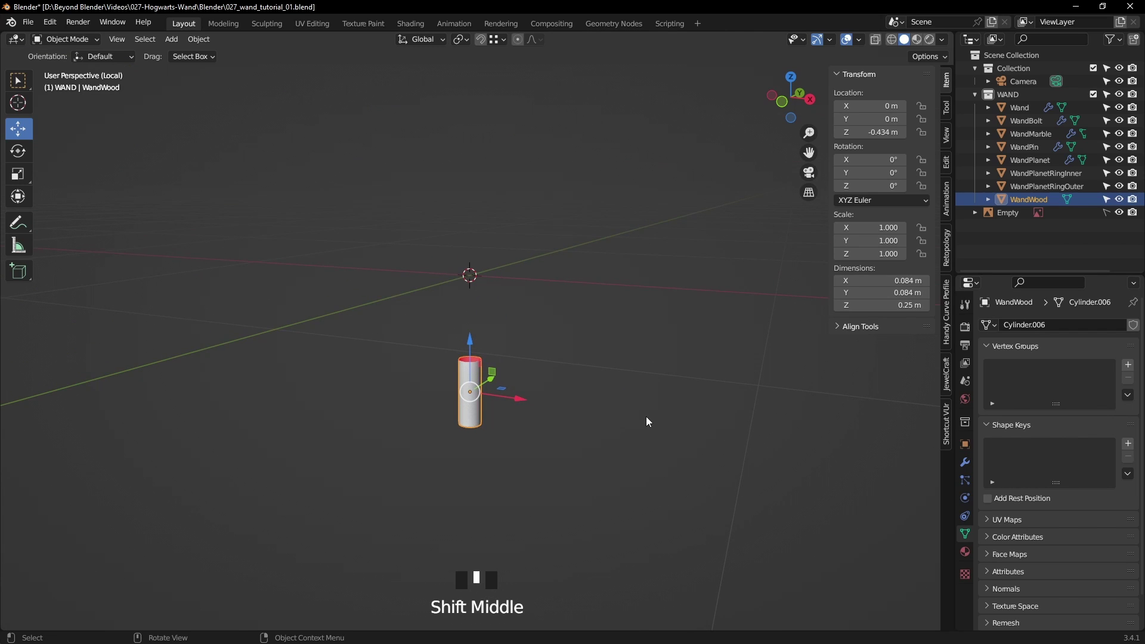
key("slash")
scroll(646, 418, "down", 2)
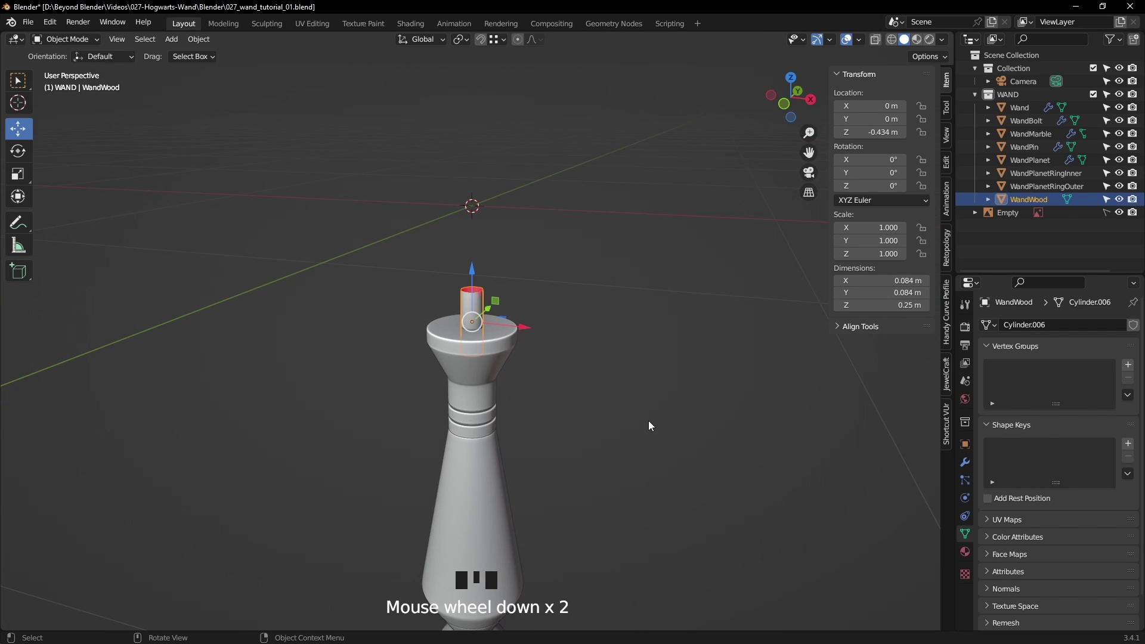
left_click(686, 414)
middle_click_drag(686, 419, 660, 433, "shift")
key("ctrl+s")
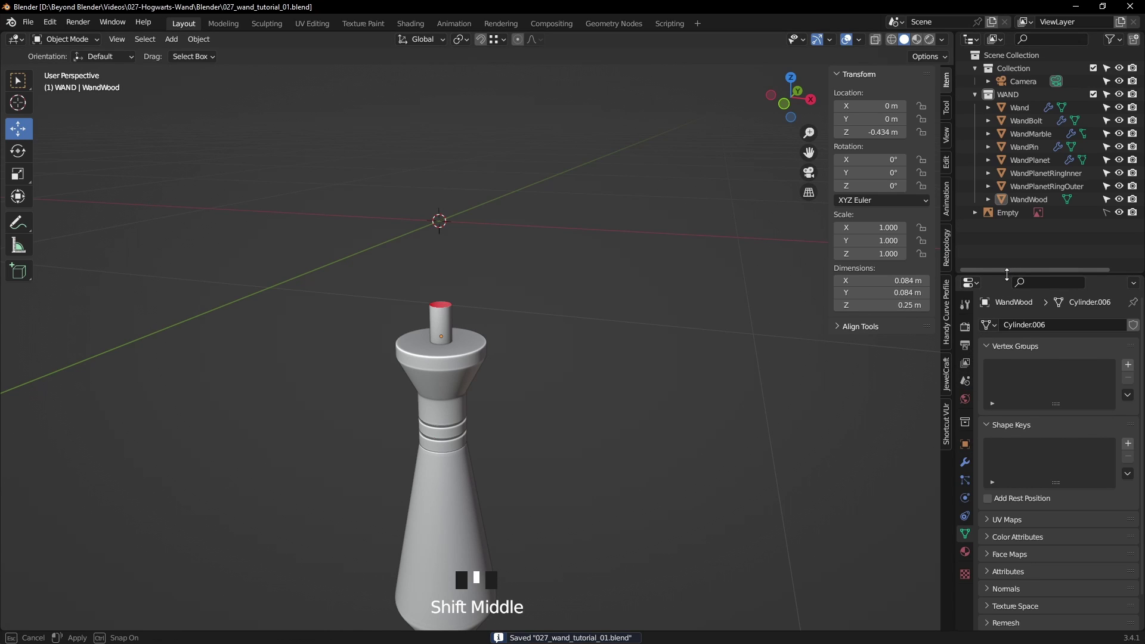
- Show the modifier properties and isolate WandWood in local view as a wireframe seen from the top
left_click_drag(1014, 274, 1014, 234)
left_click(965, 422)
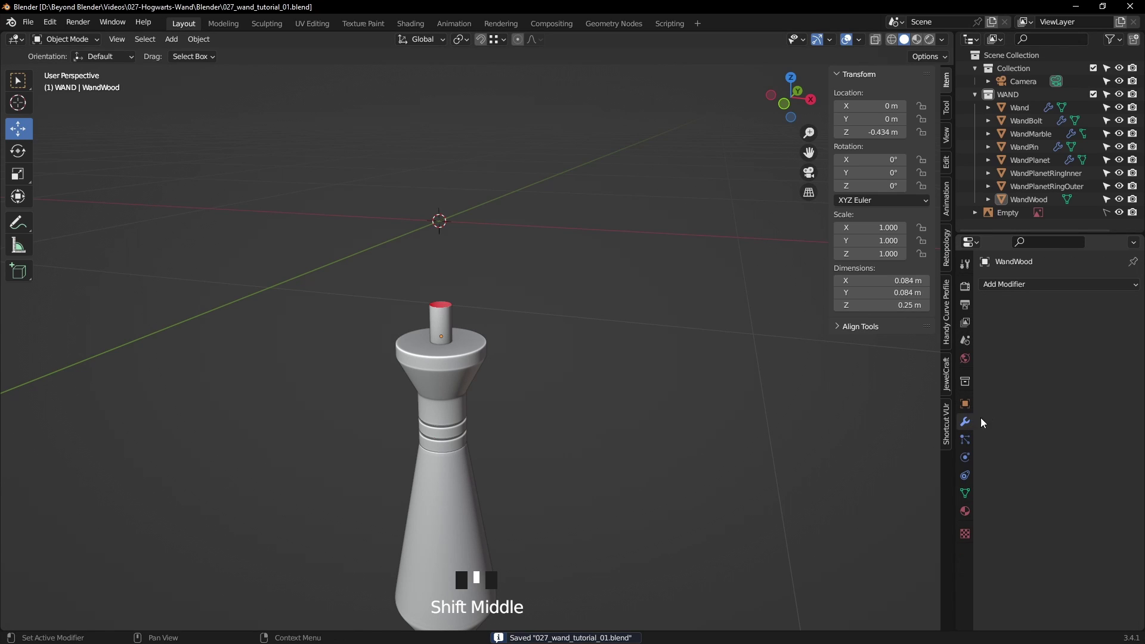
middle_click_drag(537, 303, 593, 326)
left_click(453, 339)
key("KP_7")
scroll(542, 380, "up", 6)
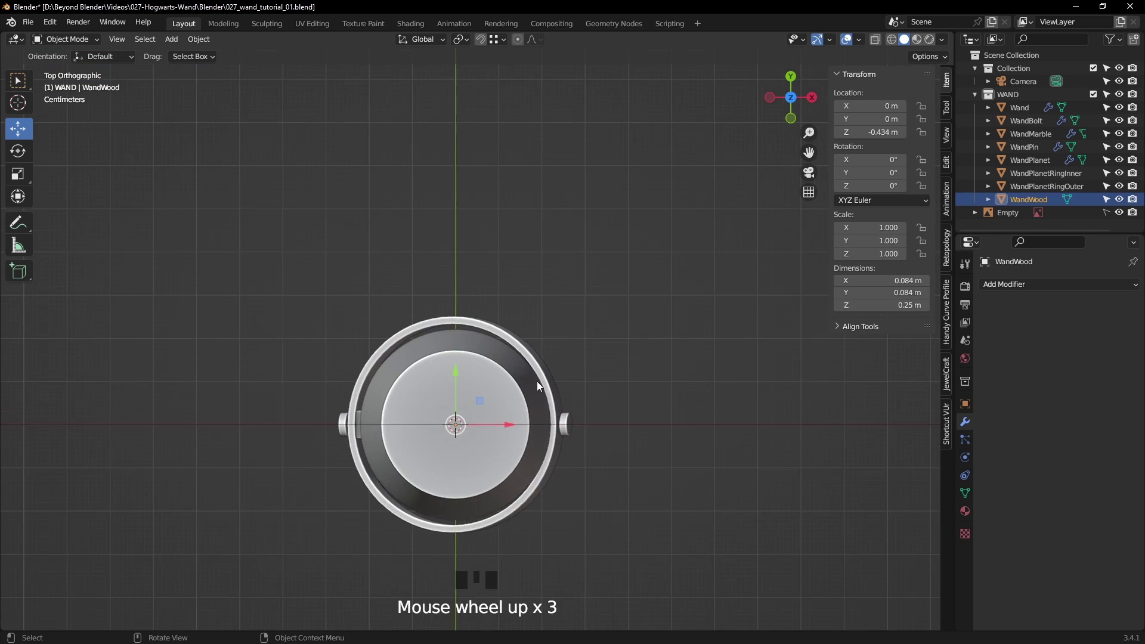
key("KP_Divide")
scroll(492, 350, "up", 5)
scroll(499, 348, "down", 4)
key("z")
left_click(418, 352)
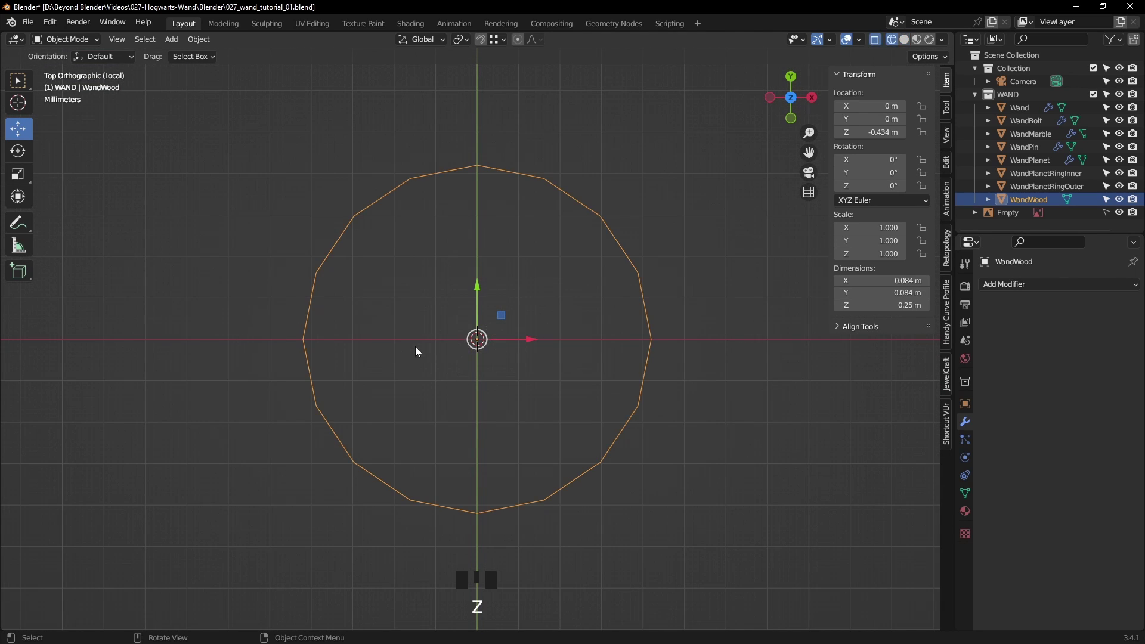
- Select all of WandWood's vertices in Edit Mode with vertex selection, seen from the top
key("Tab")
left_click(111, 40)
scroll(555, 278, "down", 4)
middle_click_drag(566, 322, 708, 243)
key("a")
key("a")
key("a")
key("a")
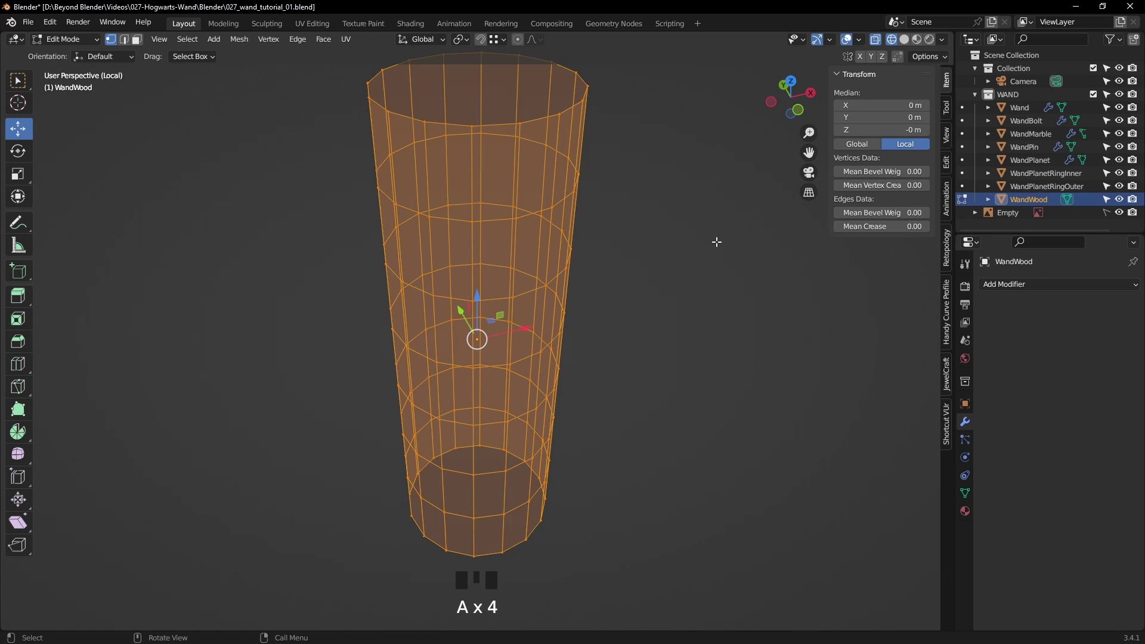
key("KP_7")
scroll(717, 242, "down", 1)
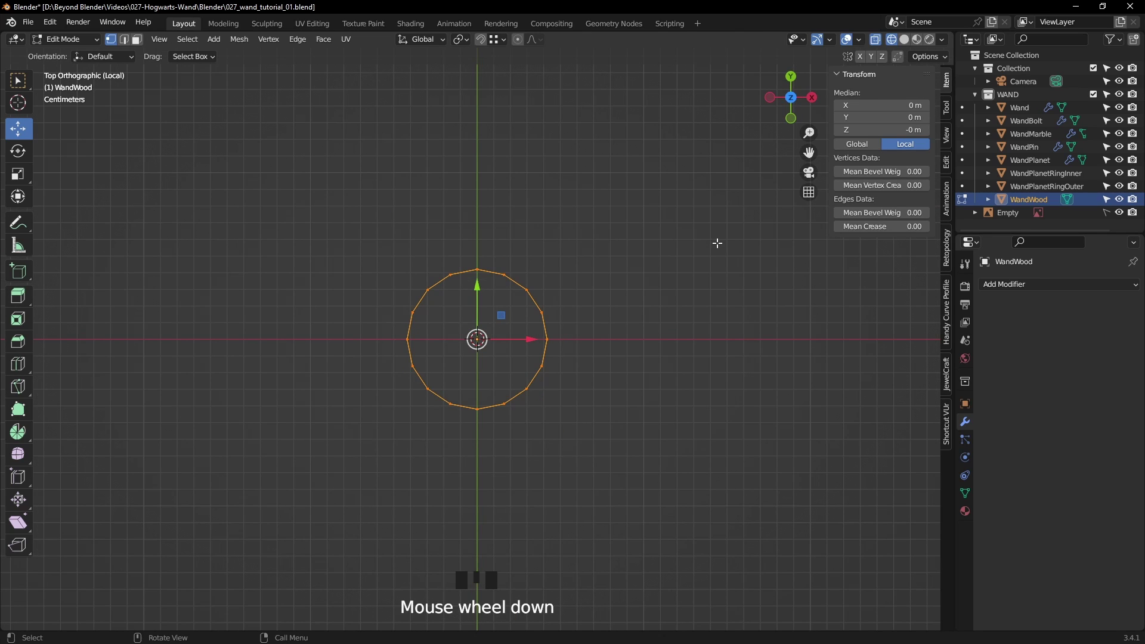
key("g")
right_click(595, 281)
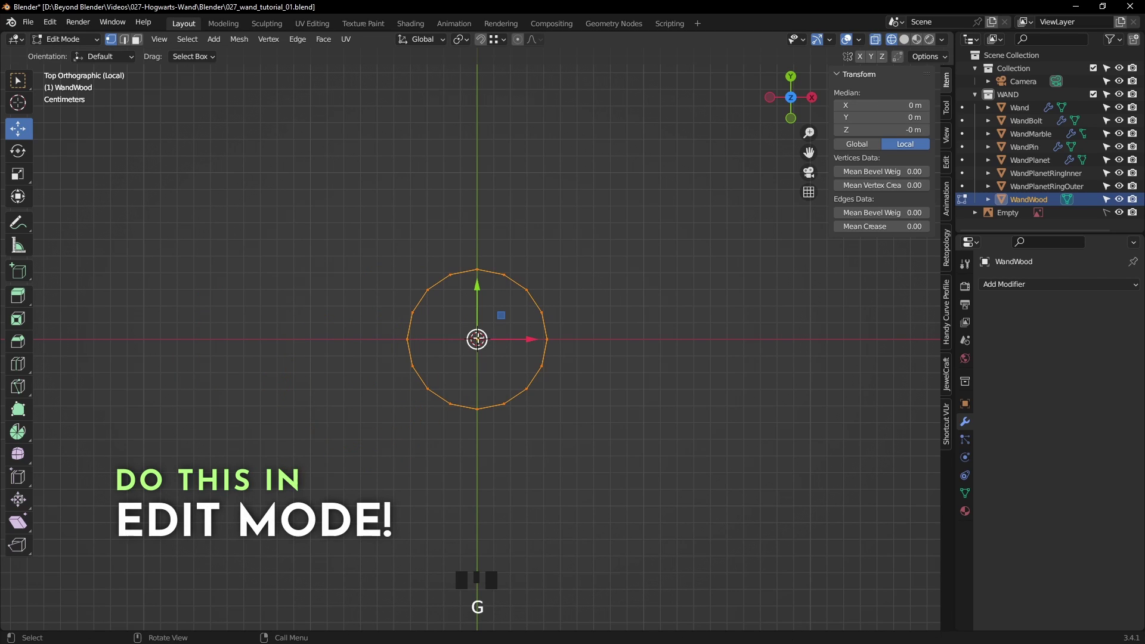
- Place the 3D cursor away from the origin and shift all of WandWood's vertices about 0.046 m along Y
right_click(837, 302, "shift")
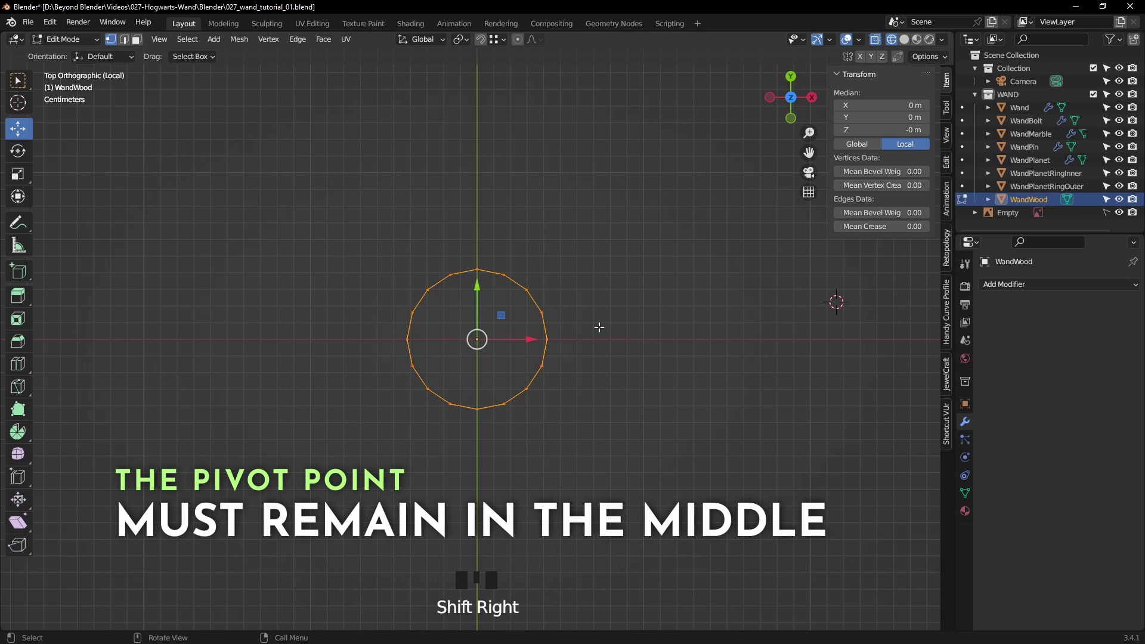
left_click_drag(477, 287, 479, 209)
- Duplicate the cylinder and move the copy about 0.044 m in X and -0.072 m in Y, against the first one
key("shift+d")
right_click(599, 260)
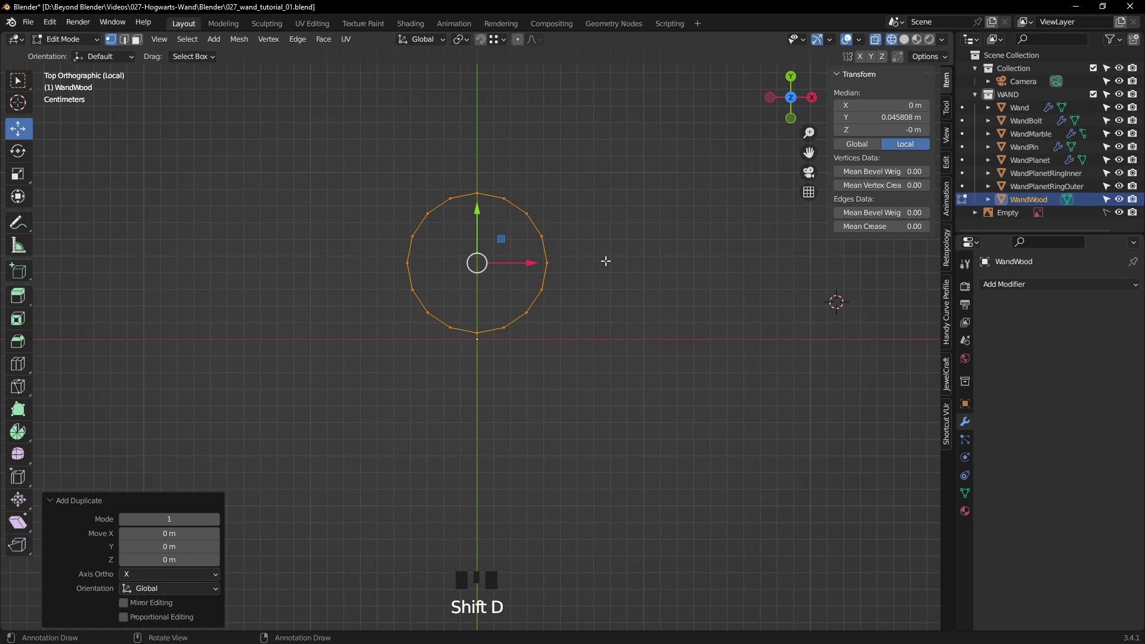
left_click_drag(502, 240, 576, 360)
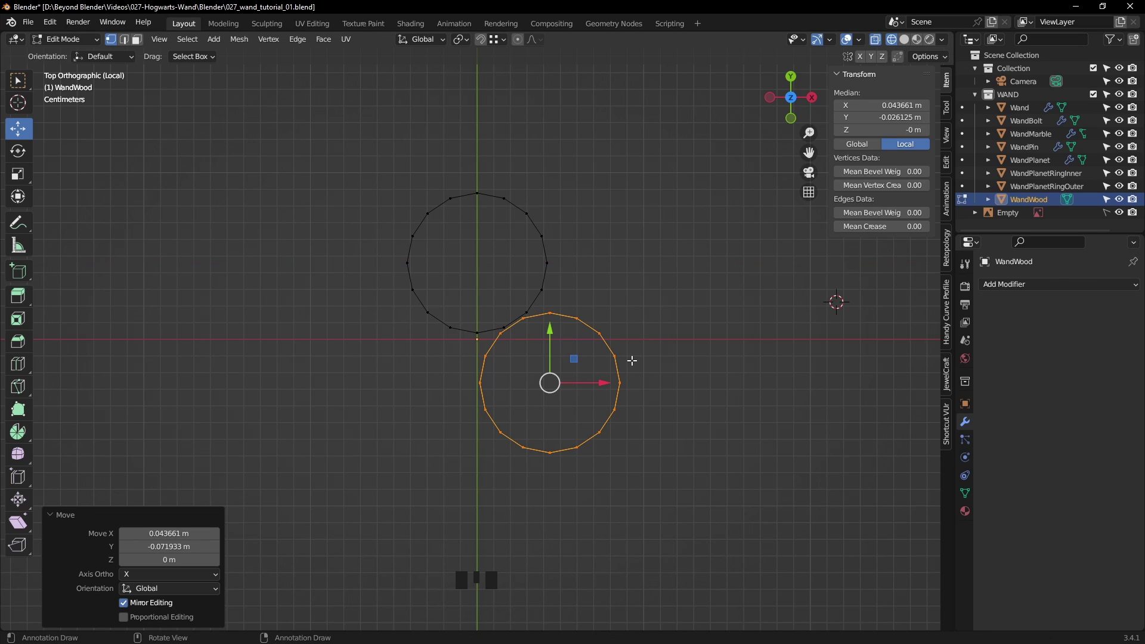
- Duplicate the second cylinder about -0.086 m along X, nudge the copy against the other two at about X -0.041, Y -0.027 m, and deselect it
key("shift+d")
key("x")
left_click_drag(467, 384, 456, 386)
left_click(458, 385)
scroll(476, 406, "up", 4)
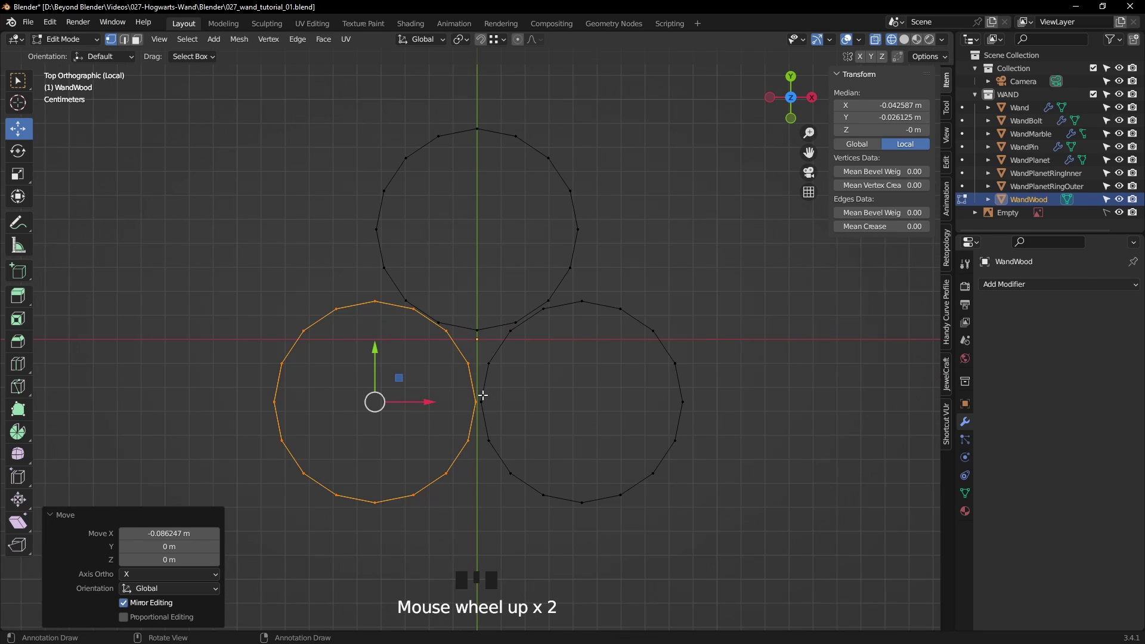
left_click_drag(354, 407, 363, 413)
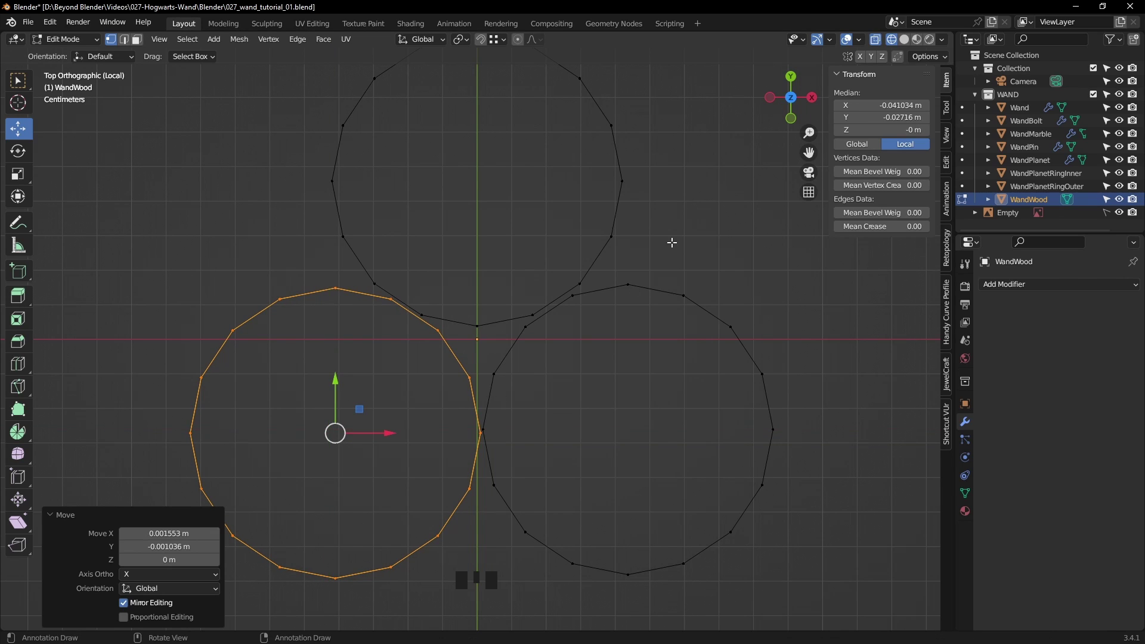
scroll(672, 243, "down", 6)
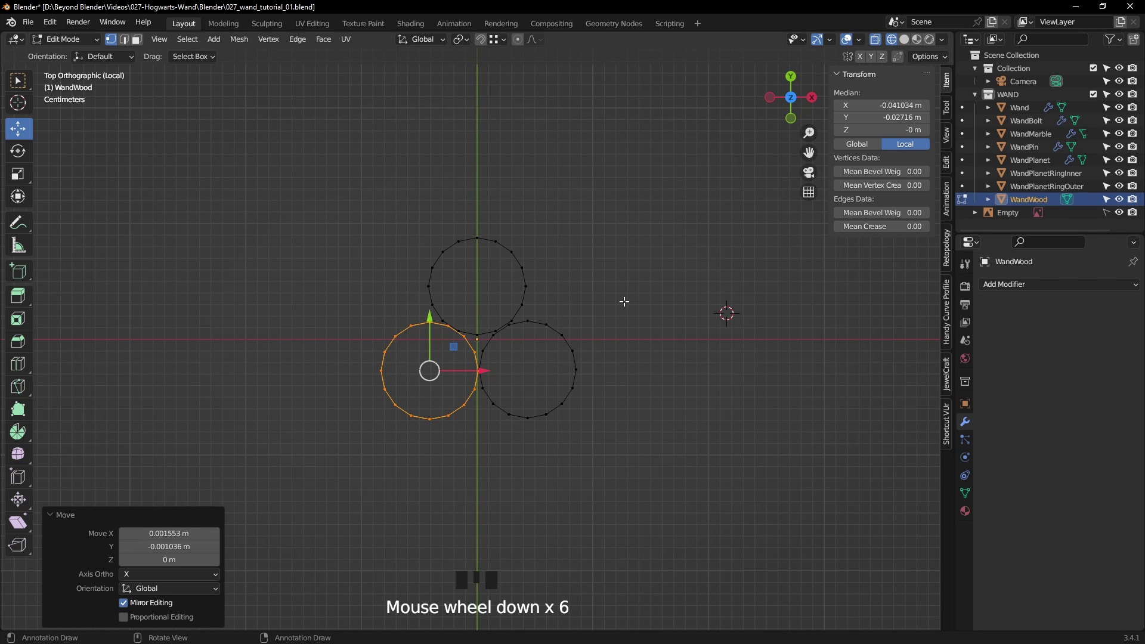
scroll(625, 302, "down", 1)
left_click(611, 316)
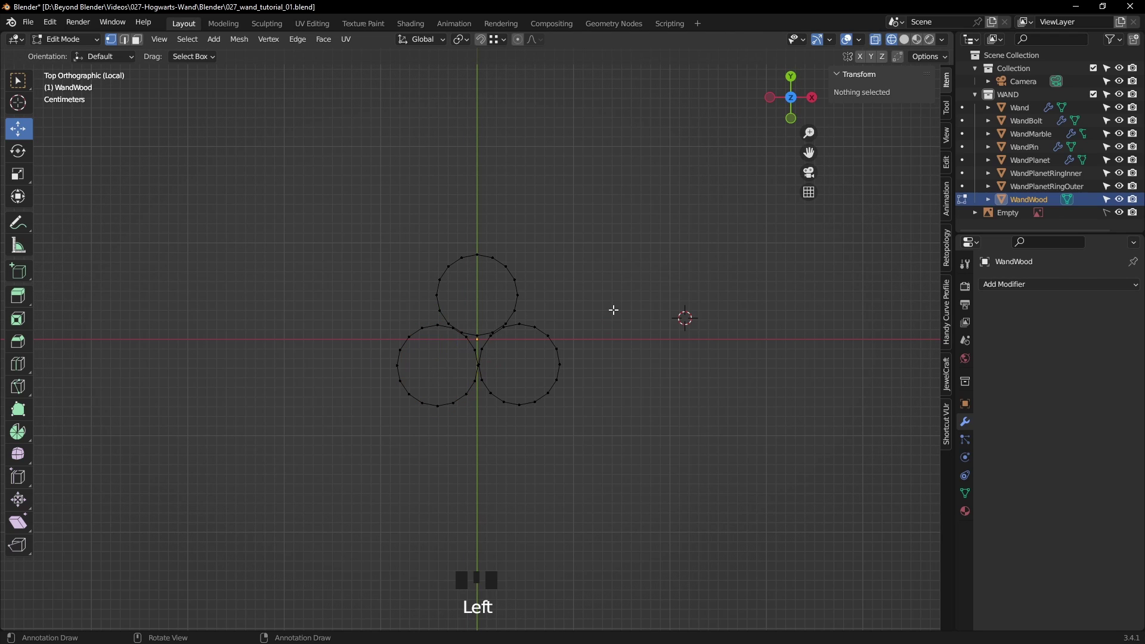
- Return to Object Mode, switch to solid shading and deselect the three-cylinder WandWood
key("Tab")
middle_click_drag(613, 309, 613, 268)
key("z")
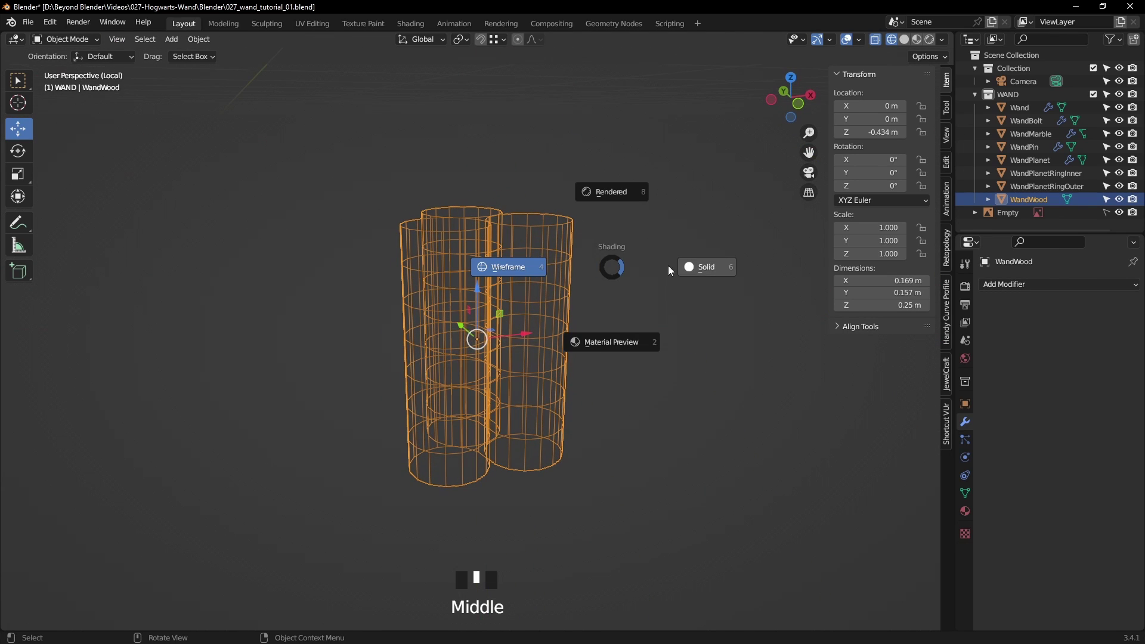
left_click(686, 266)
mouse_move(689, 267)
middle_mouse_down()
mouse_move(672, 327)
mouse_move(523, 330)
mouse_move(624, 318)
mouse_move(636, 407)
mouse_move(634, 256)
middle_mouse_up()
left_click(649, 320)
- Leave local view to show the whole wand, save the file and select WandWood
key("slash")
scroll(596, 366, "down", 4)
scroll(626, 263, "down", 1)
left_click(501, 252)
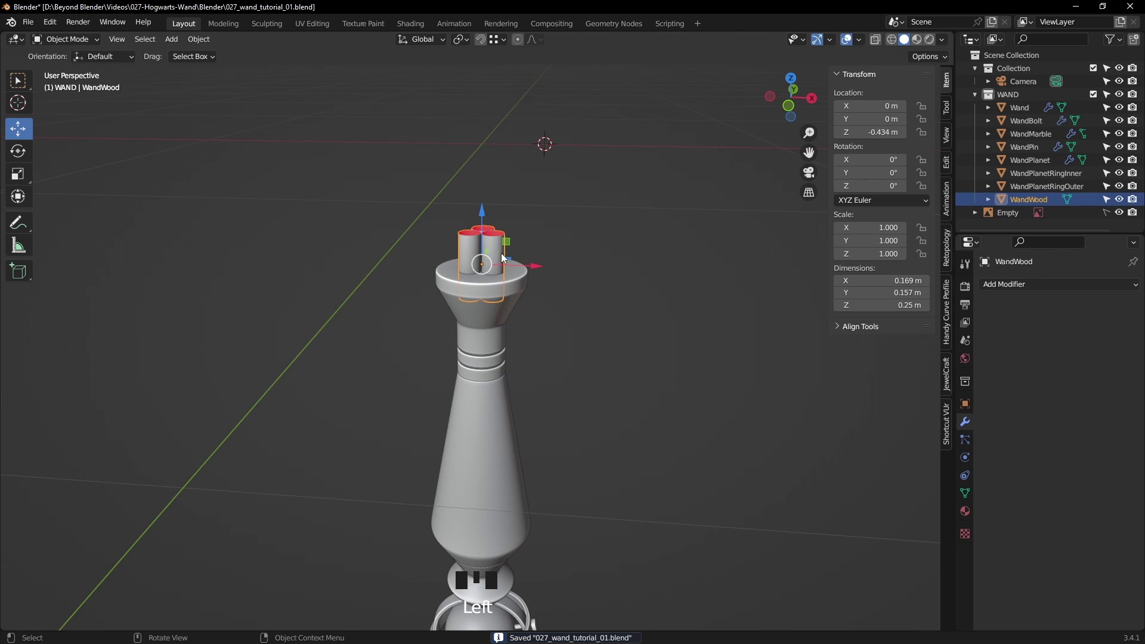
- Widen the modifier properties area and add an Array modifier to WandWood
left_click_drag(954, 357, 916, 357)
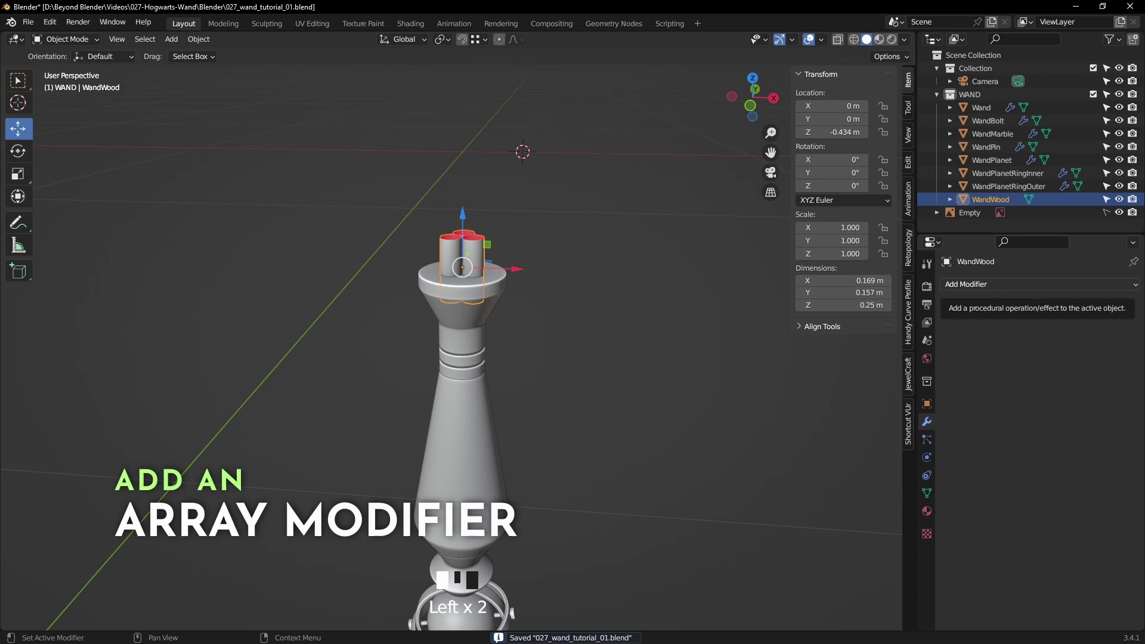
left_click(993, 286)
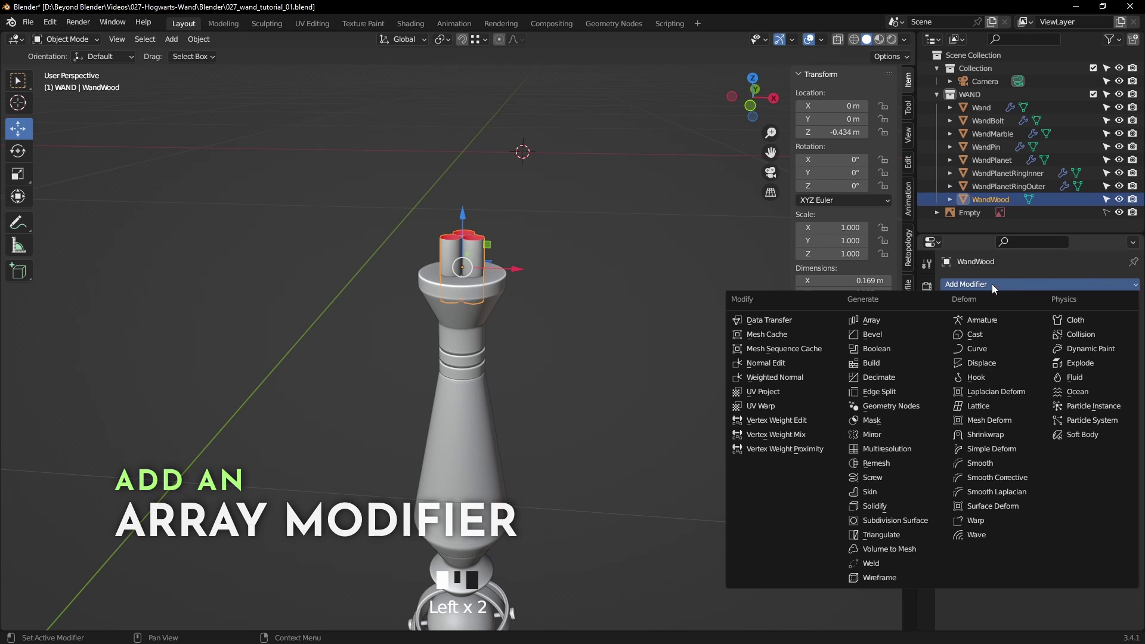
left_click(872, 323)
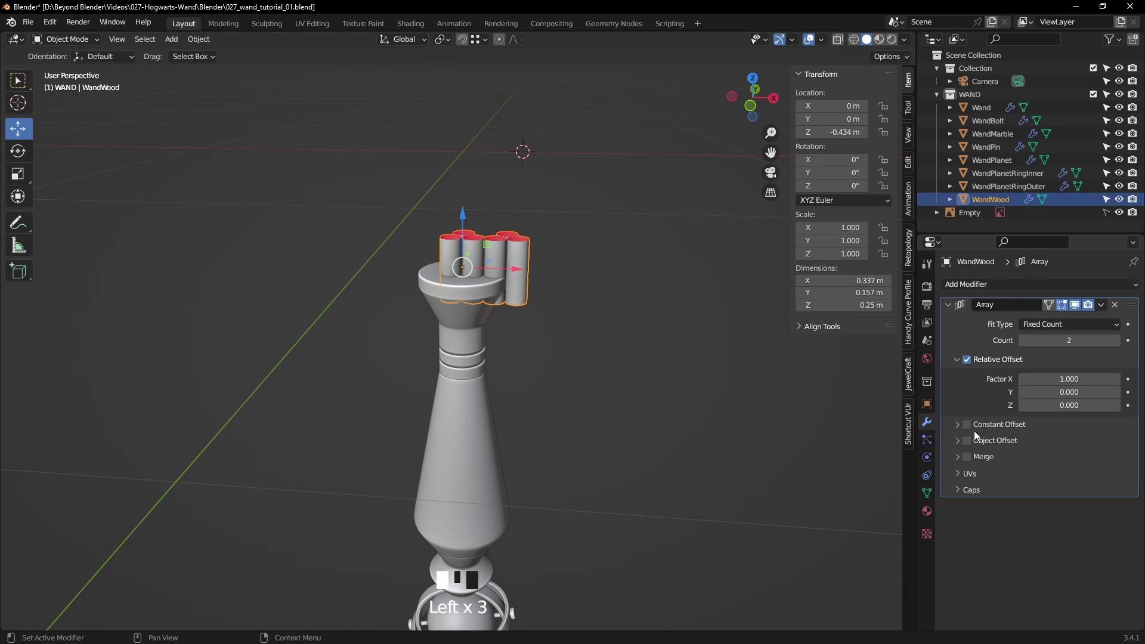
- Set the array's relative offset factors to 0 on X and 1 on Z so the segments stack upward
left_click(1067, 379)
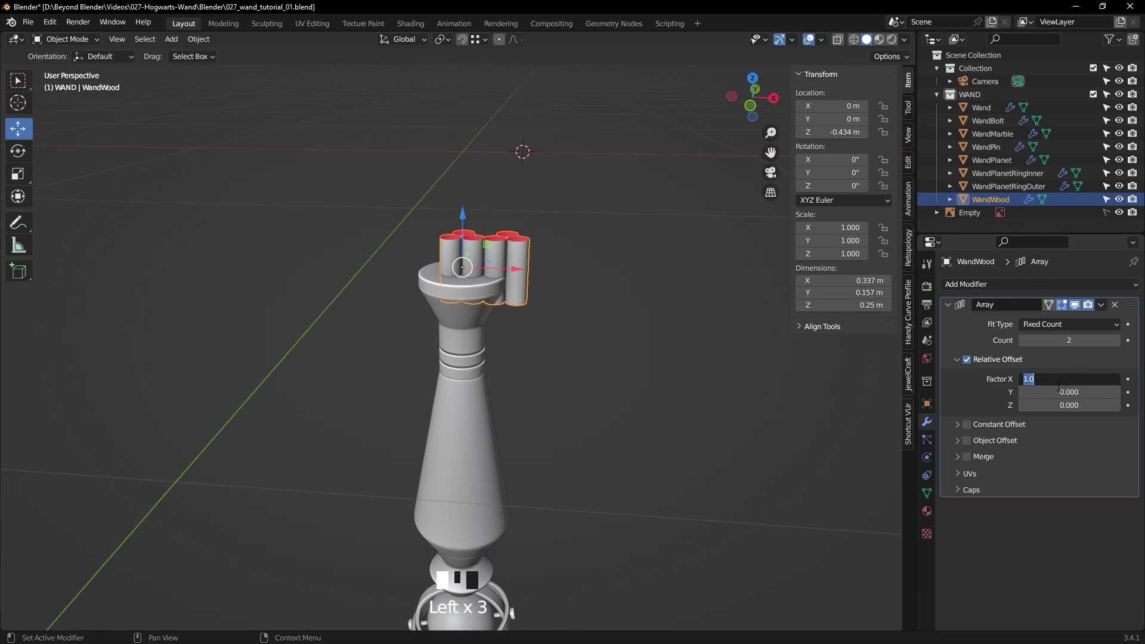
left_click(1054, 390)
scroll(589, 288, "down", 2)
middle_click_drag(589, 289, 526, 348, "shift")
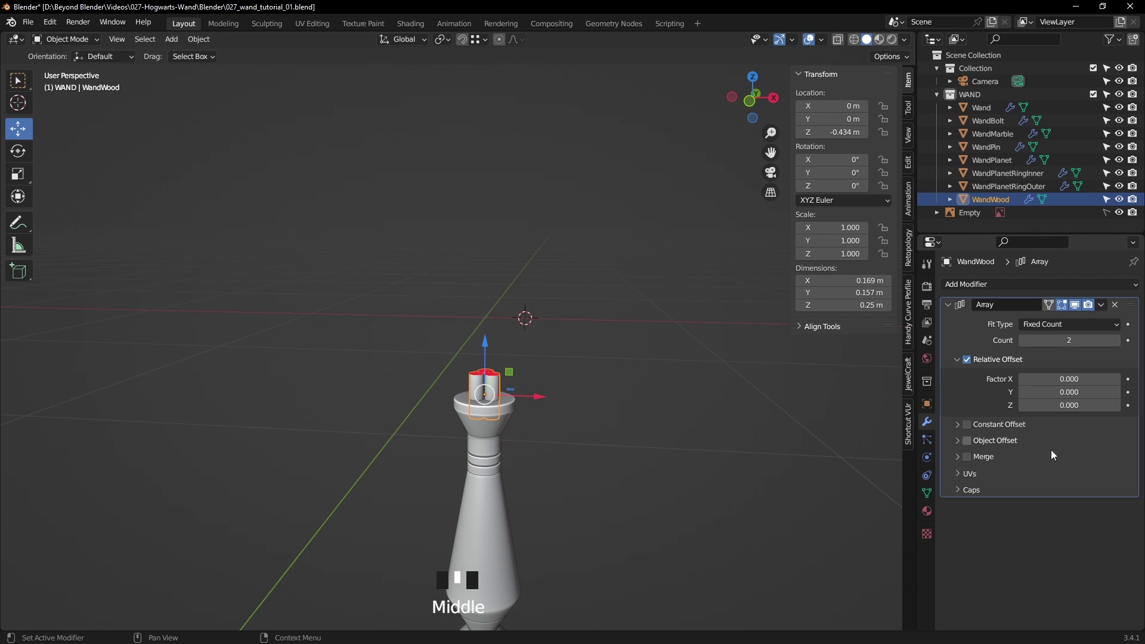
left_click(1093, 405)
type("1")
key("Return")
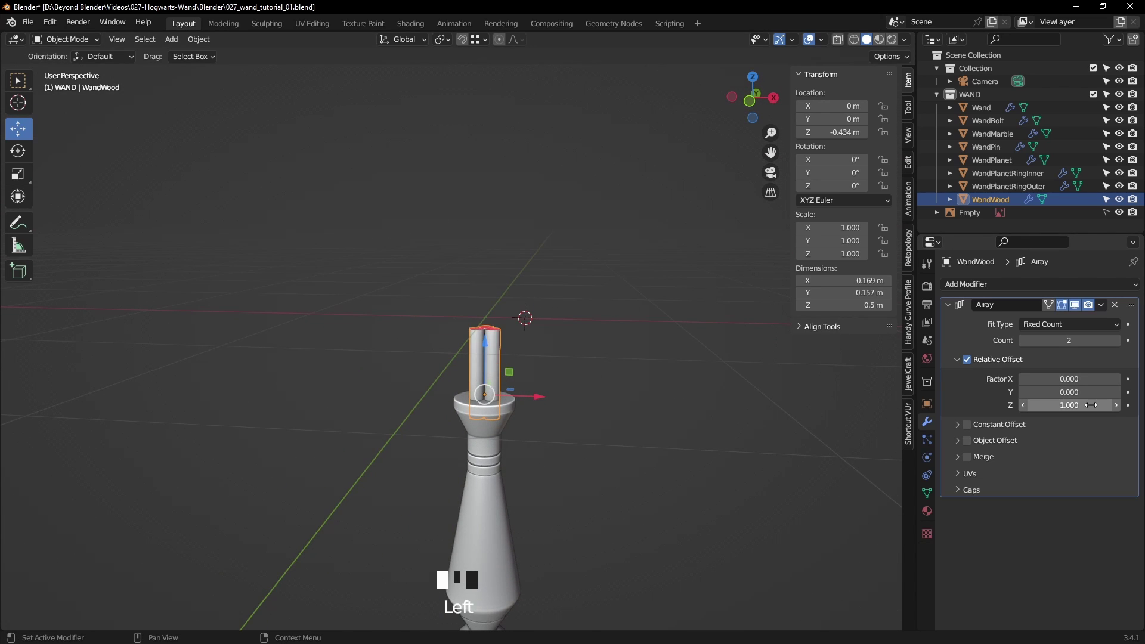
- Raise the array count to 5 and frame the shaft from the front against the reference image
left_click(1116, 340)
left_click(1116, 340)
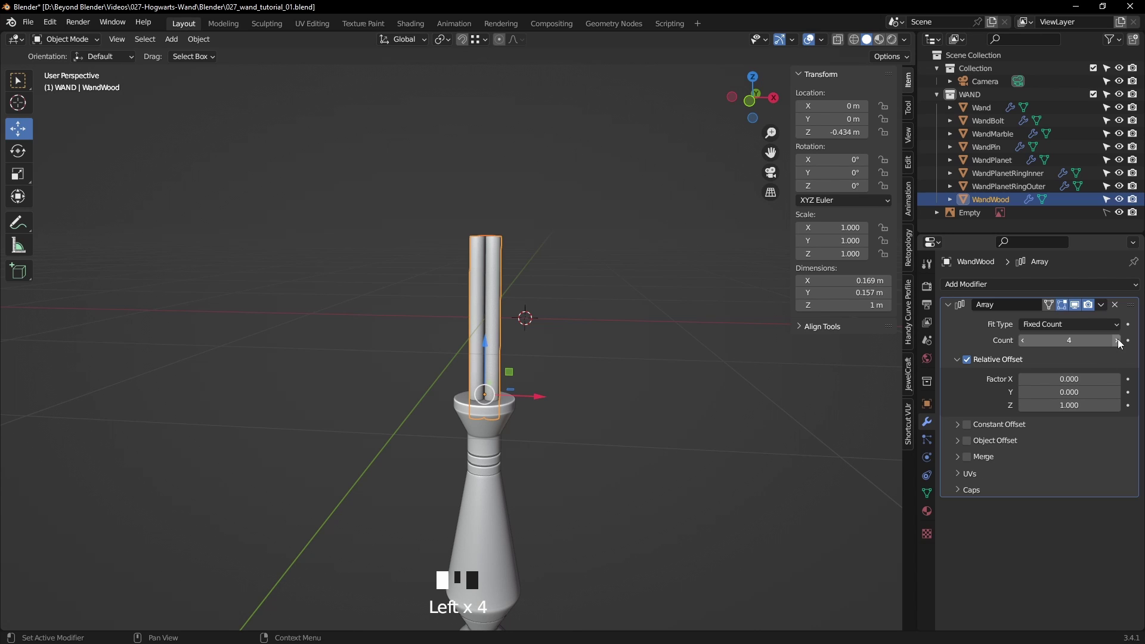
left_click(1116, 340)
key("KP_1")
scroll(719, 354, "down", 2)
middle_click_drag(719, 355, 708, 512, "shift")
scroll(672, 429, "up", 2)
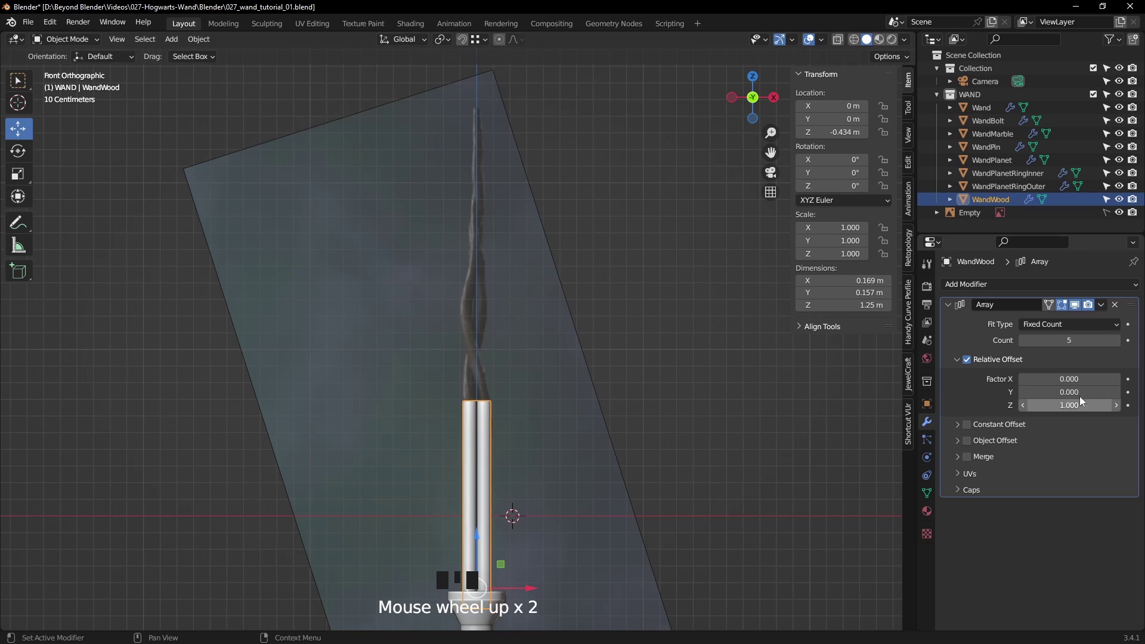
- Try a relative Z offset of 1.2 on the array and restore it to 1
left_click(1117, 406)
left_click(1117, 405)
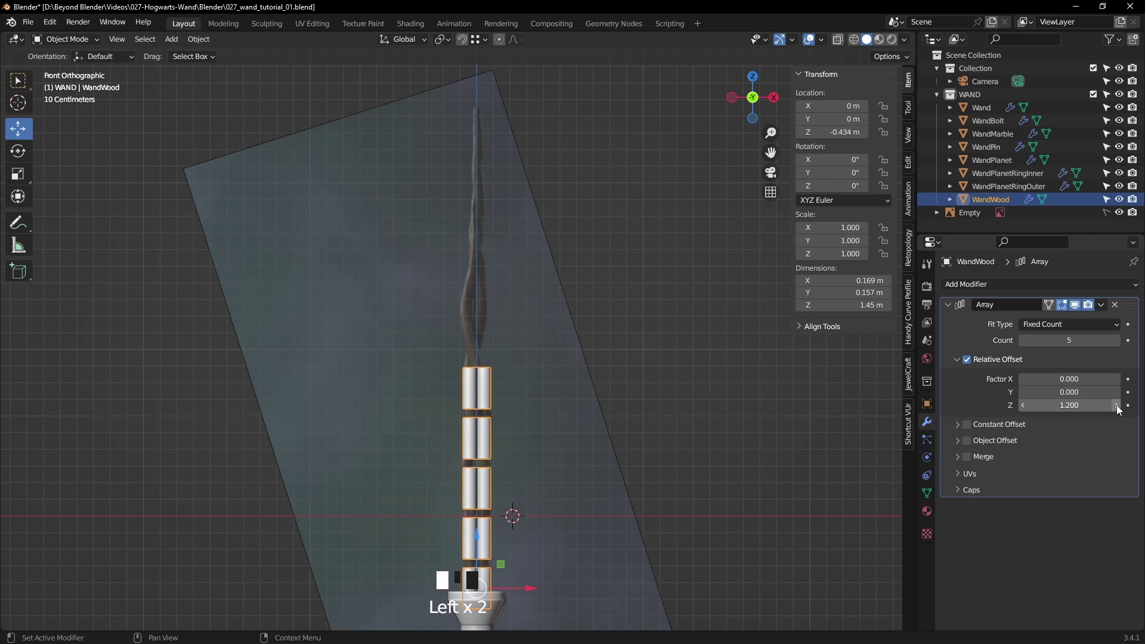
left_click(1024, 406)
left_click(1024, 406)
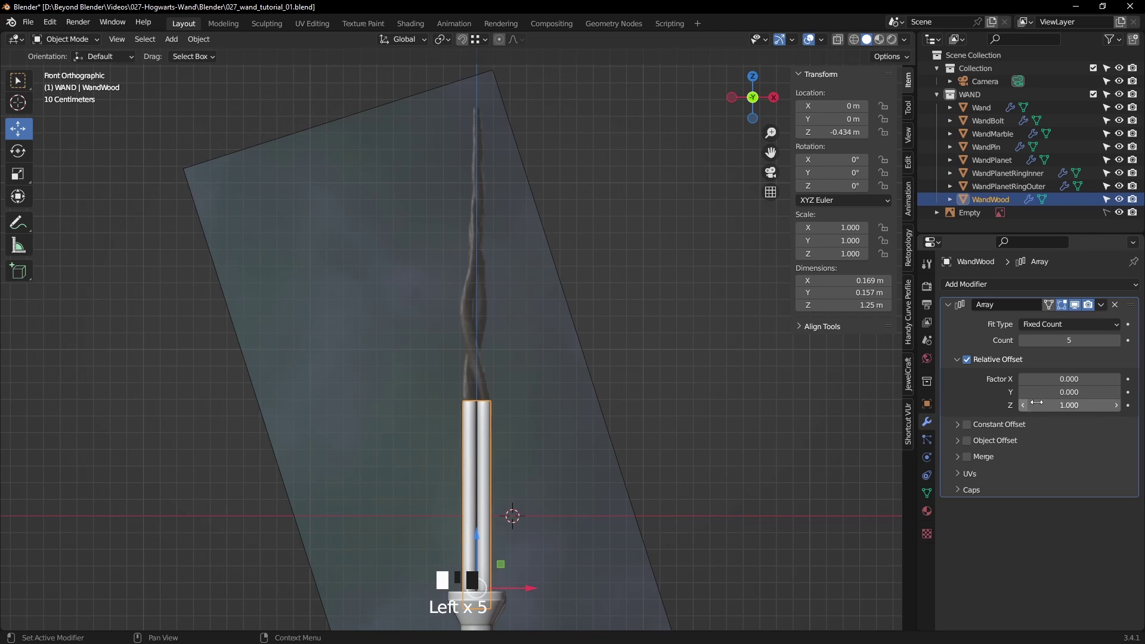
- Increase the array count to 12 so the shaft reaches the wand tip in the reference image
left_click(1116, 340)
left_click(1117, 340)
left_click(1117, 340)
left_click(1117, 340)
left_click(1116, 340)
left_click(1117, 340)
left_click(1117, 340)
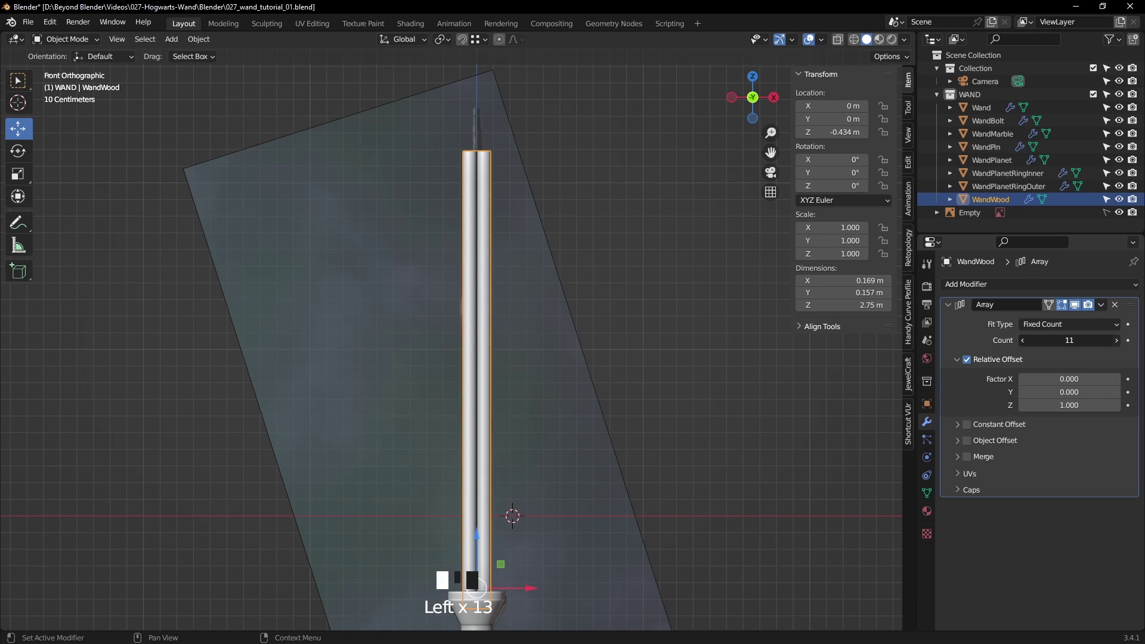
left_click(1116, 340)
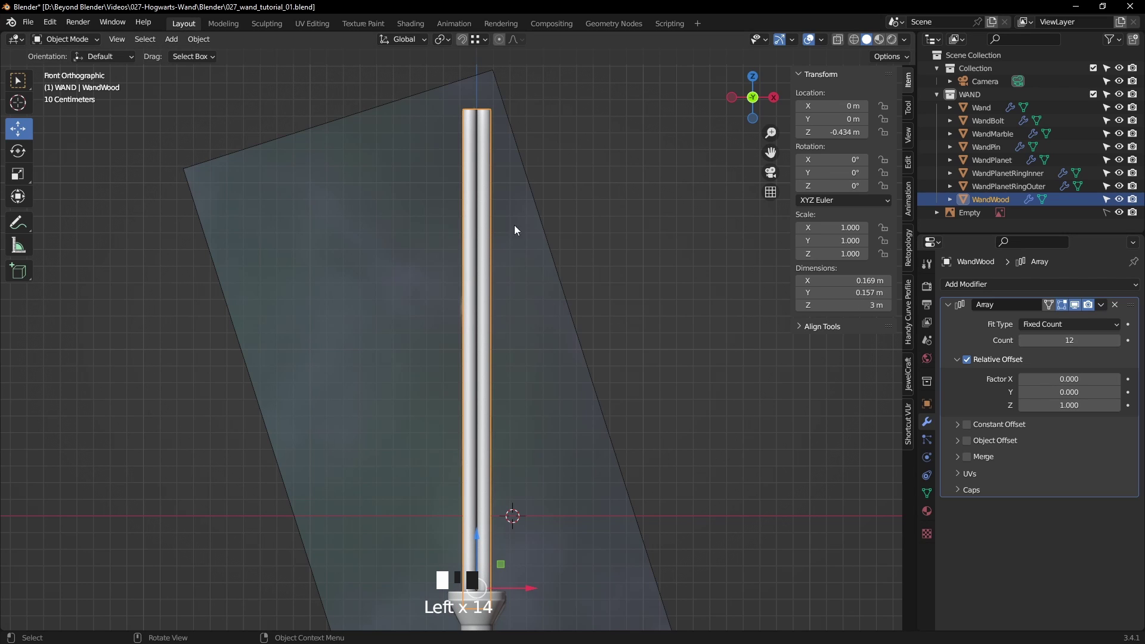
- Check the shaft's tip and base from the front and raise WandWood about 0.0076 m along Z
scroll(520, 242, "up", 3)
middle_click_drag(468, 96, 512, 360, "shift")
scroll(506, 178, "up", 5)
middle_click_drag(541, 149, 600, 324, "shift")
scroll(505, 230, "down", 9)
middle_click_drag(471, 573, 466, 426, "shift")
scroll(516, 418, "up", 4)
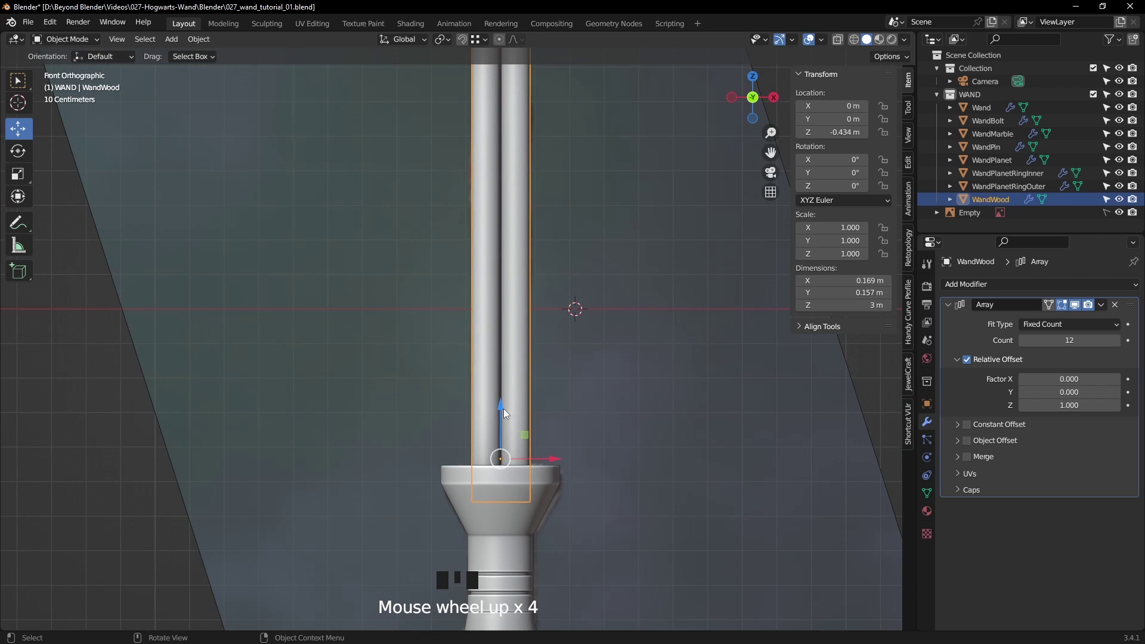
left_click_drag(503, 406, 507, 380)
scroll(537, 311, "down", 5)
middle_click_drag(572, 246, 579, 412, "shift")
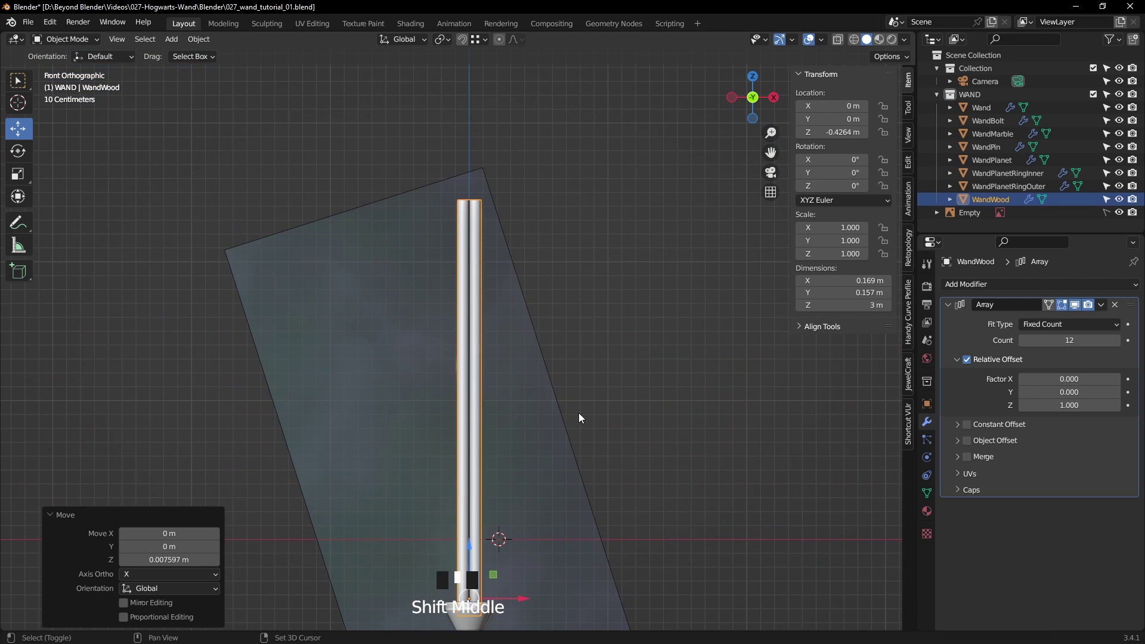
- Deselect WandWood, view the wand in perspective and save the file
left_click(635, 354)
mouse_move(634, 354)
middle_mouse_down()
mouse_move(683, 374)
mouse_move(611, 416)
mouse_move(635, 392)
mouse_move(619, 396)
mouse_move(617, 346)
mouse_move(615, 357)
middle_mouse_up()
key("ctrl+s")
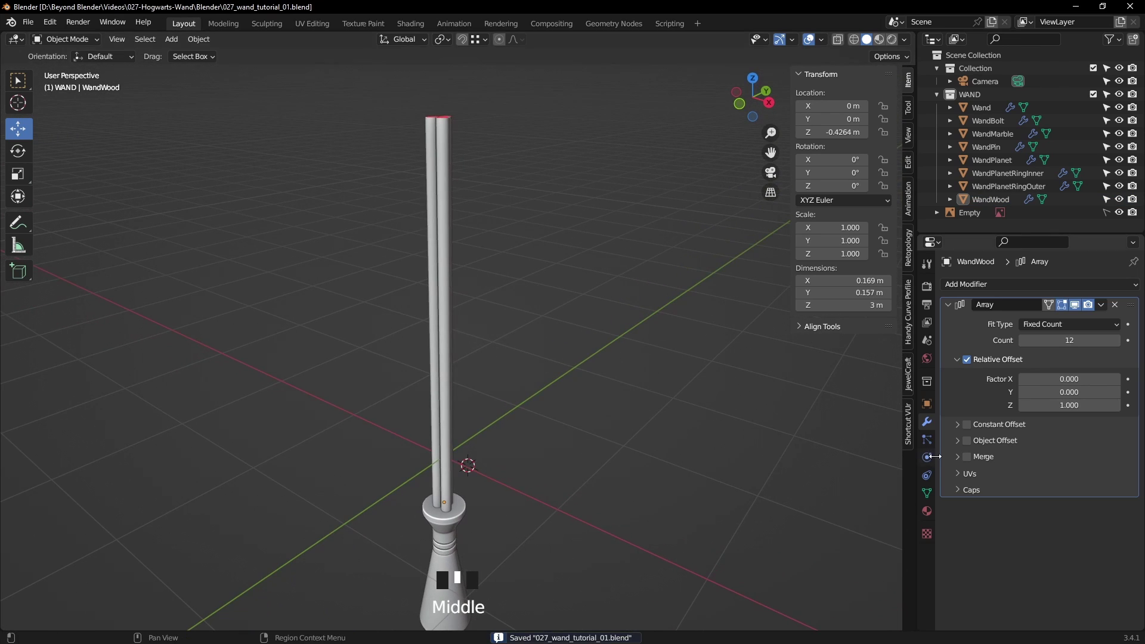
- Enable Merge on WandWood's array and add a Simple Deform modifier that twists around the Z axis
left_click(967, 457)
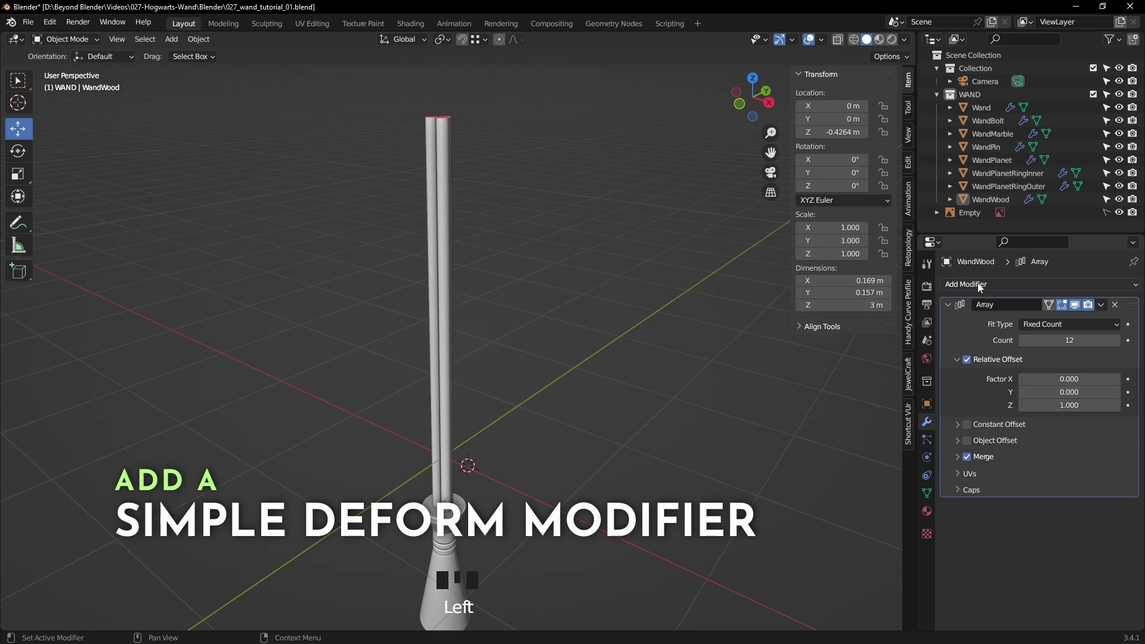
left_click(971, 285)
left_click(991, 449)
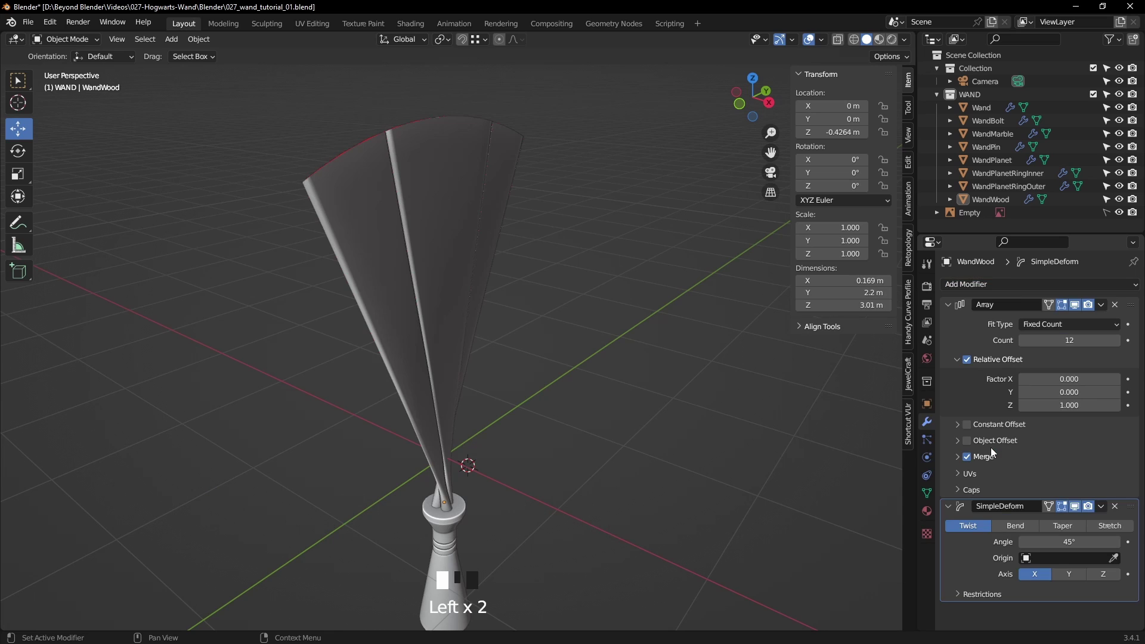
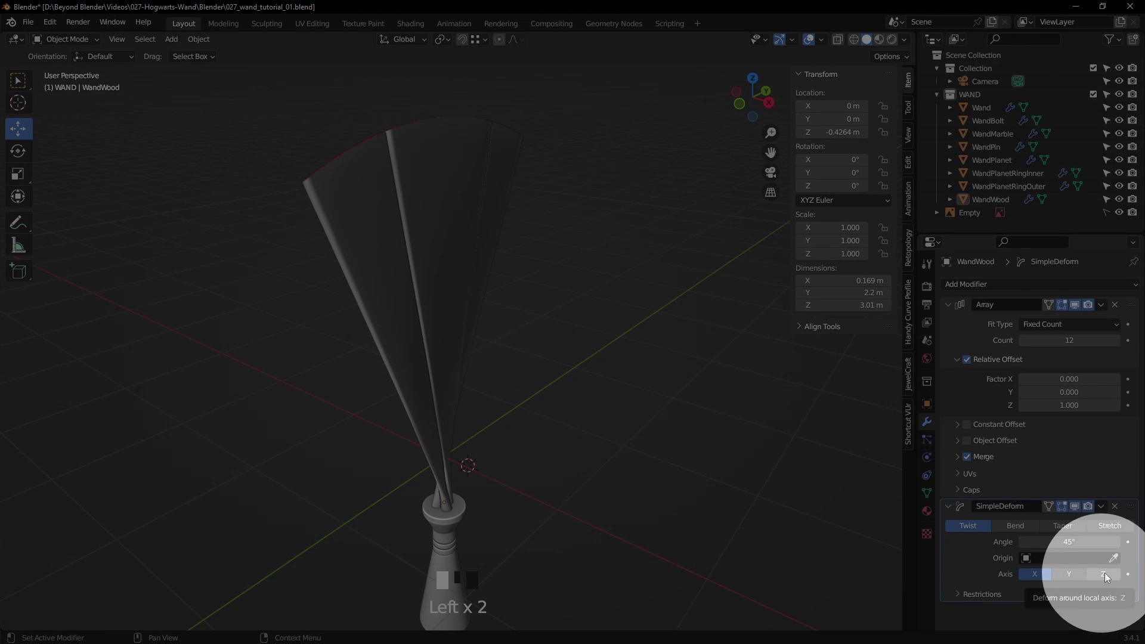
left_click(1103, 574)
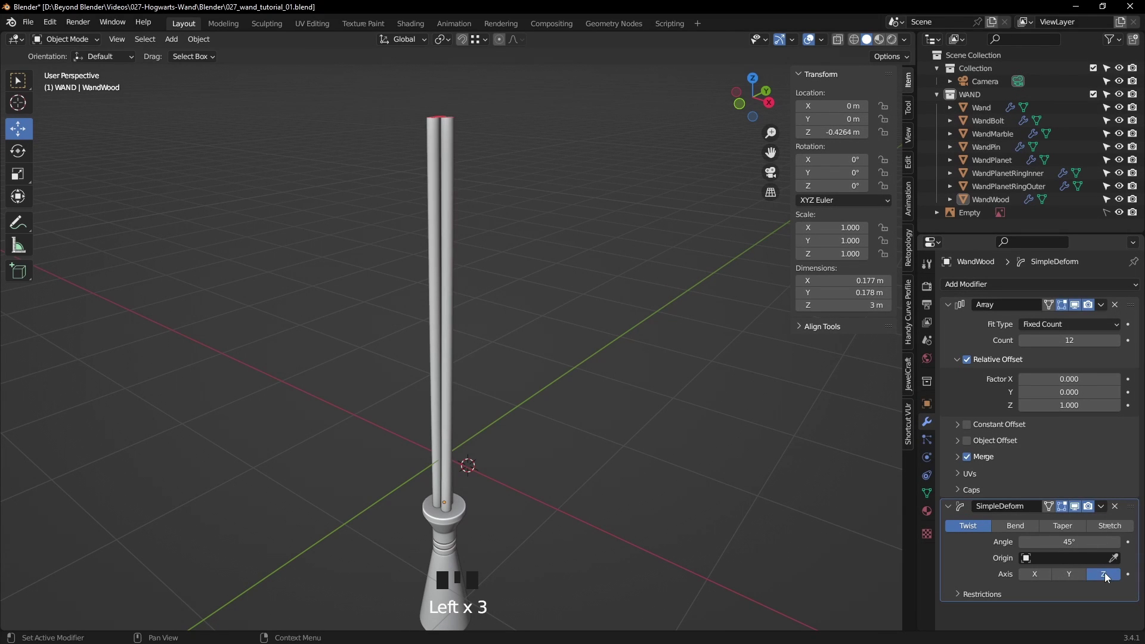
- Set the Simple Deform twist angle to 720° and save the file
mouse_move(575, 294)
middle_mouse_down()
mouse_move(564, 378)
mouse_move(578, 327)
mouse_move(562, 285)
middle_mouse_up()
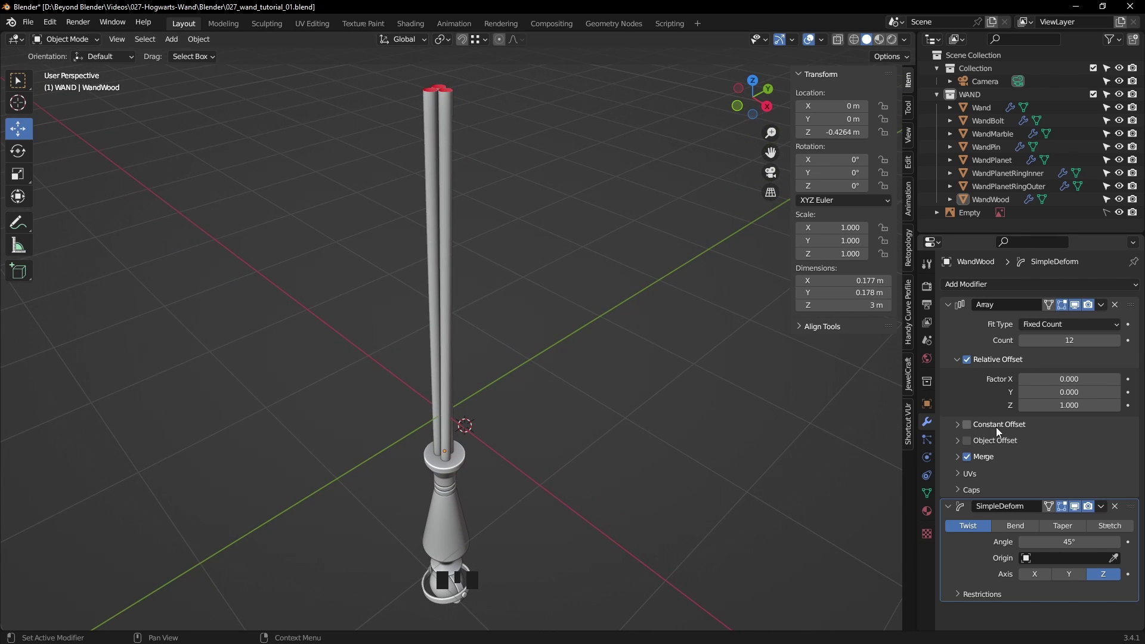
left_click(1077, 541)
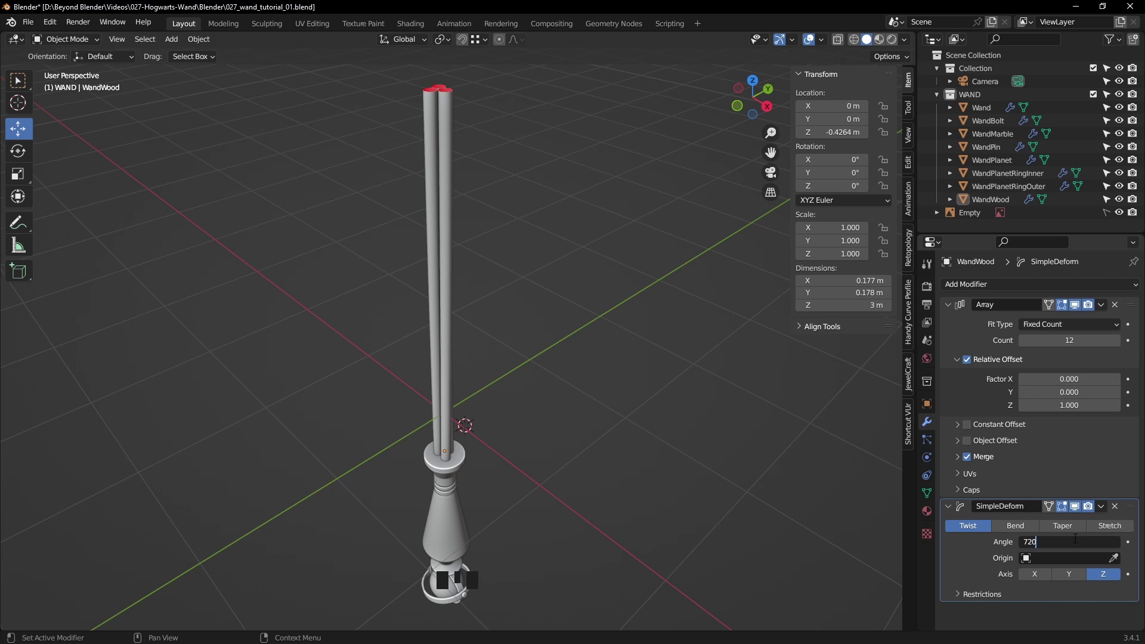
left_click(1068, 525)
middle_click_drag(771, 386, 638, 362)
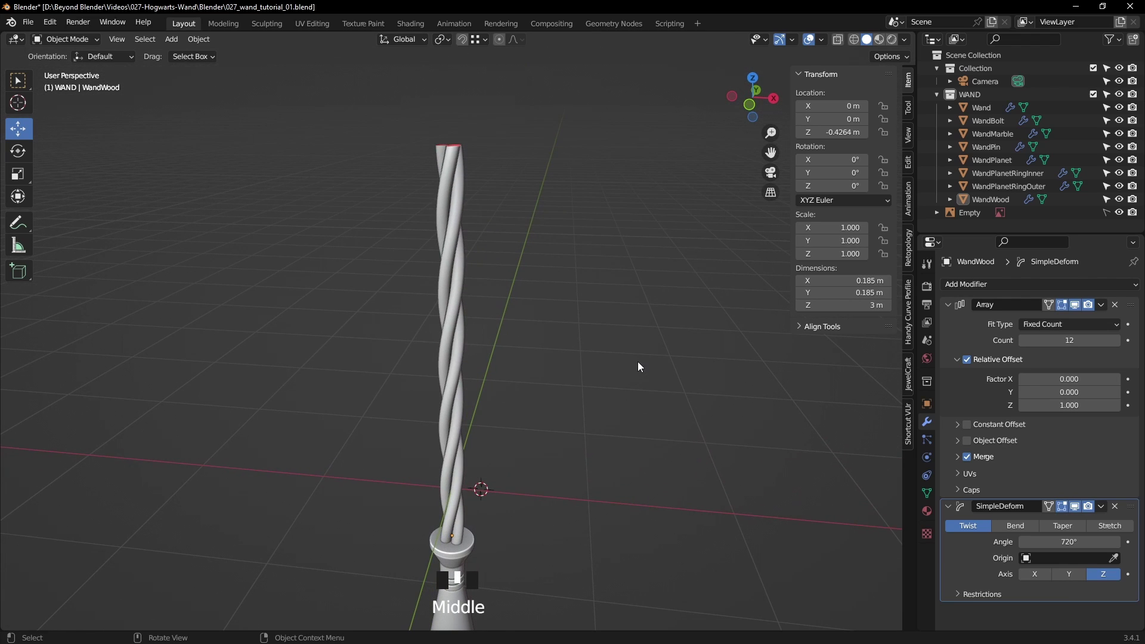
key("ctrl+s")
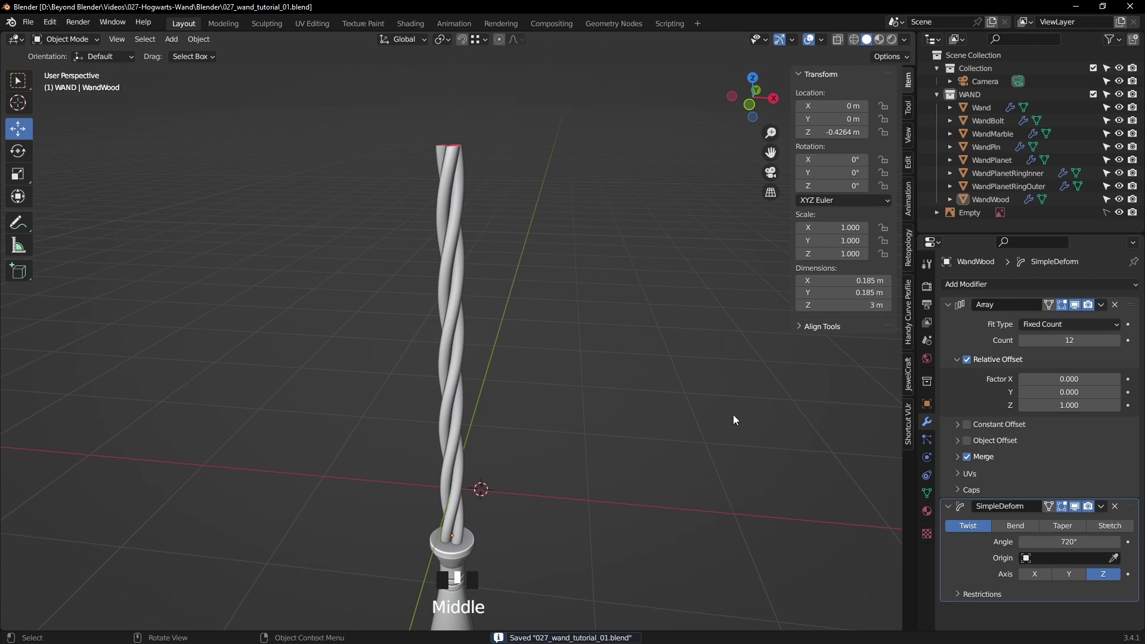
- Show the twisted shaft from the front against the reference image and select WandWood
middle_click_drag(587, 302, 596, 330, "shift")
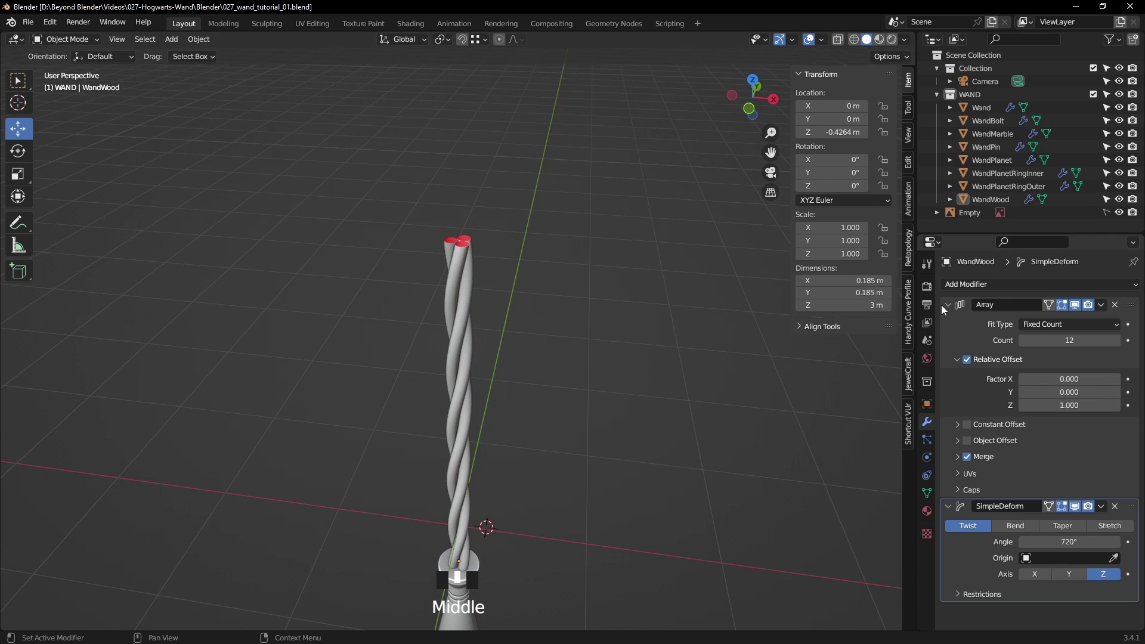
middle_click_drag(565, 268, 562, 255)
key("KP_1")
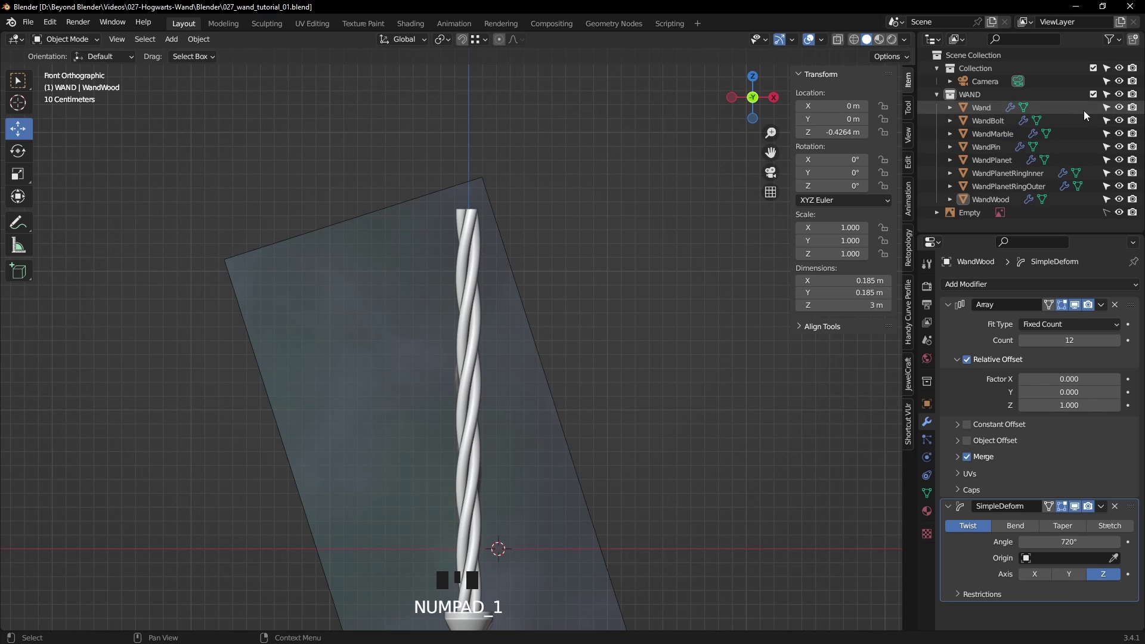
left_click(1080, 199)
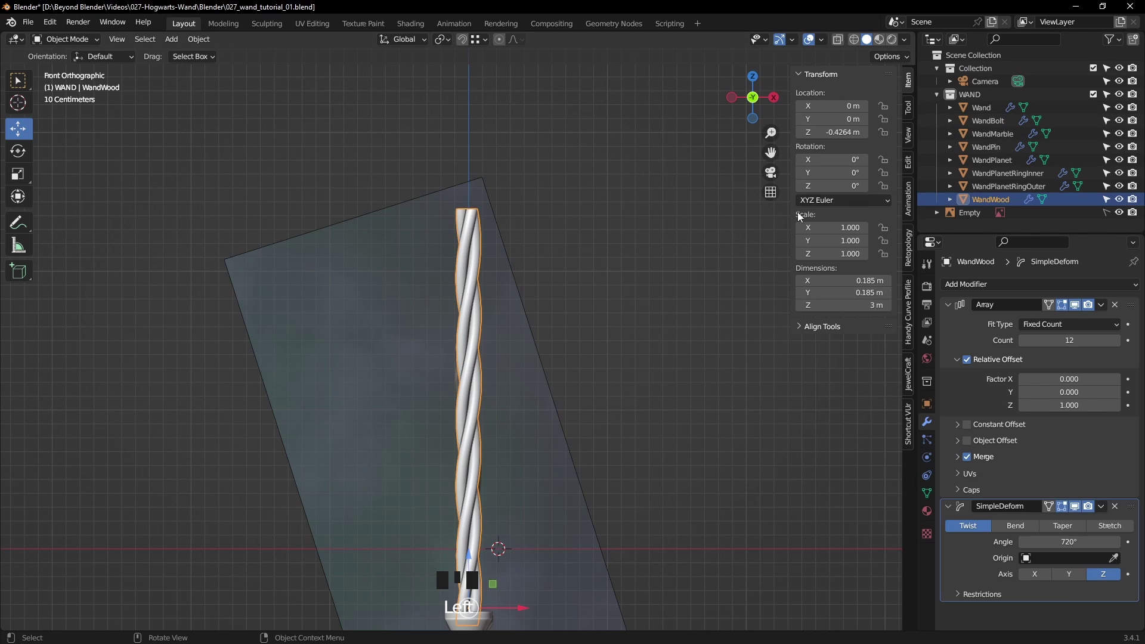
- Hide WandWood temporarily to examine the shaft in the reference image, and show the object again
left_click(1118, 199)
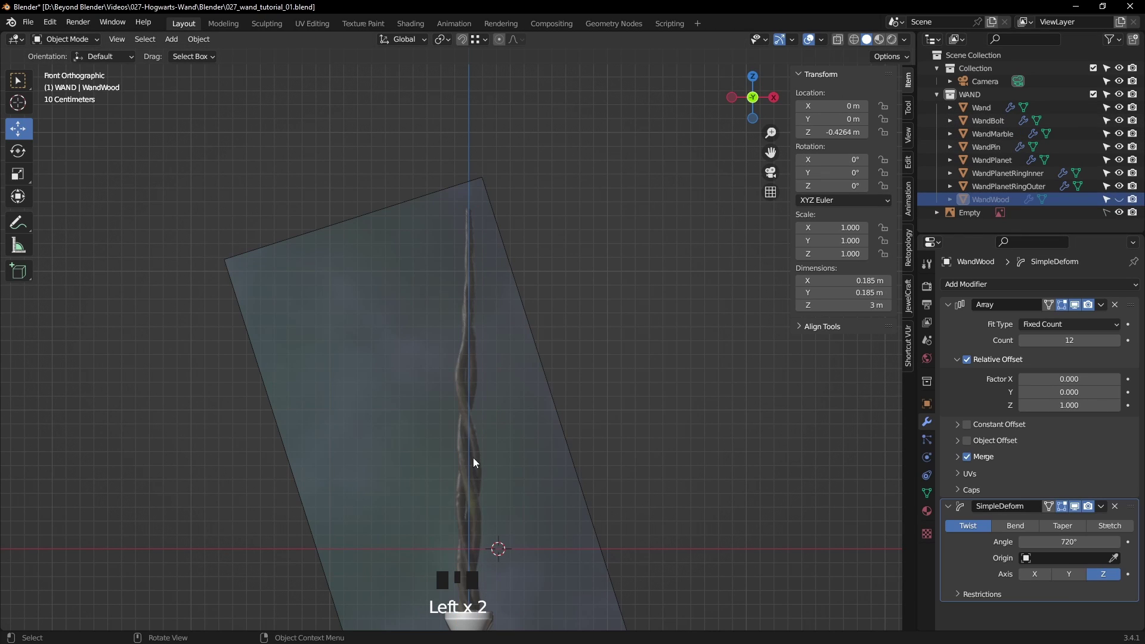
scroll(470, 210, "up", 5)
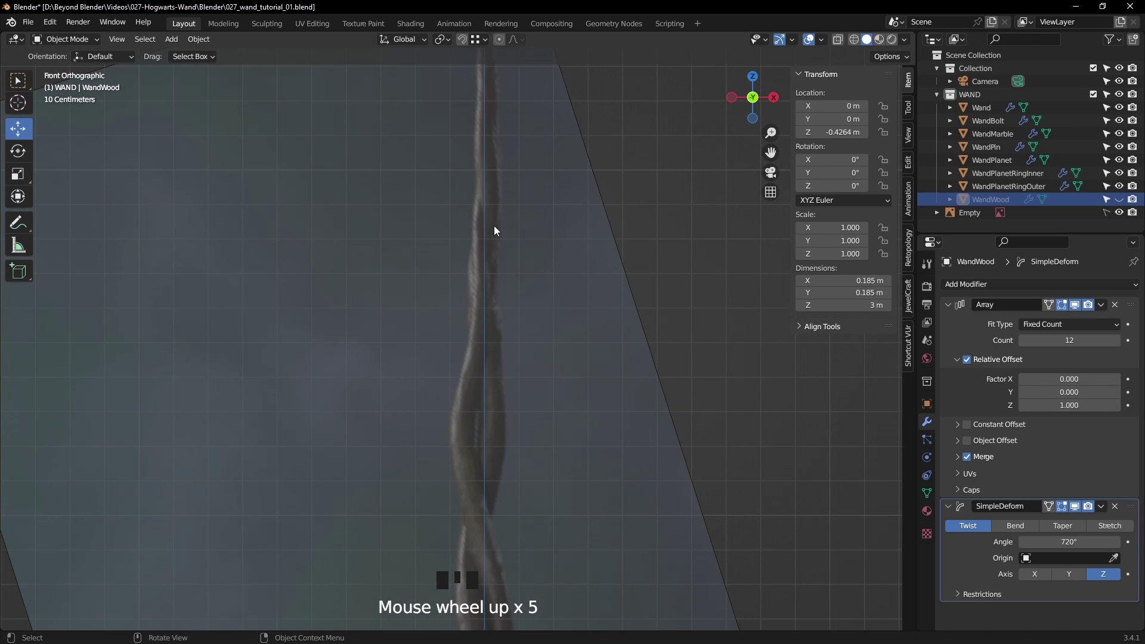
scroll(499, 238, "down", 4)
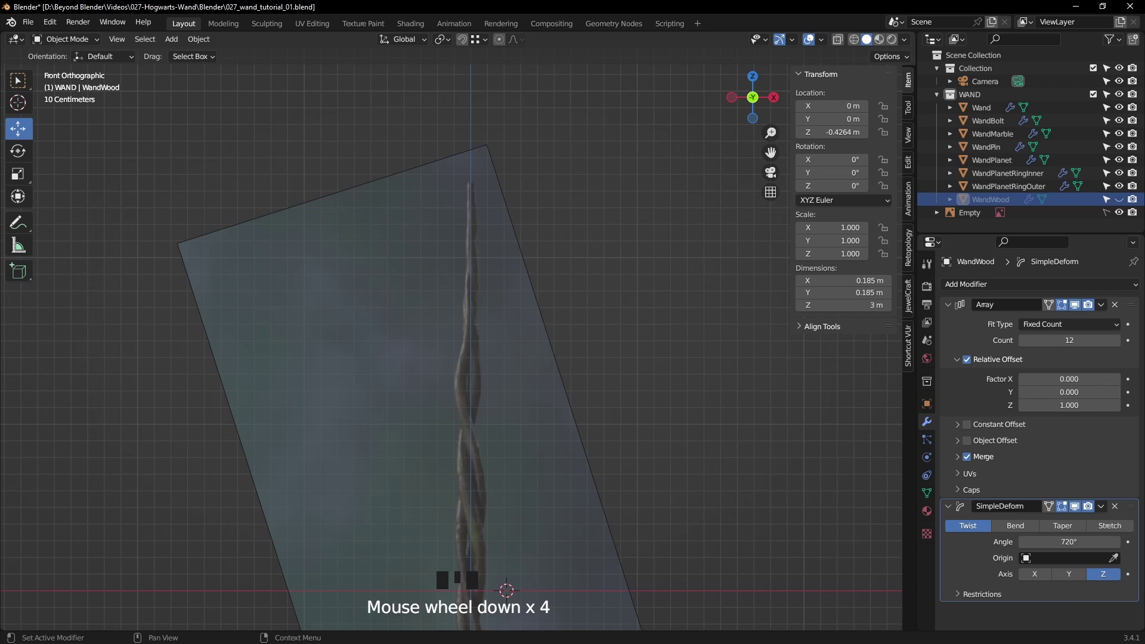
middle_click_drag(645, 341, 646, 206)
scroll(637, 376, "down", 2)
left_click(1119, 200)
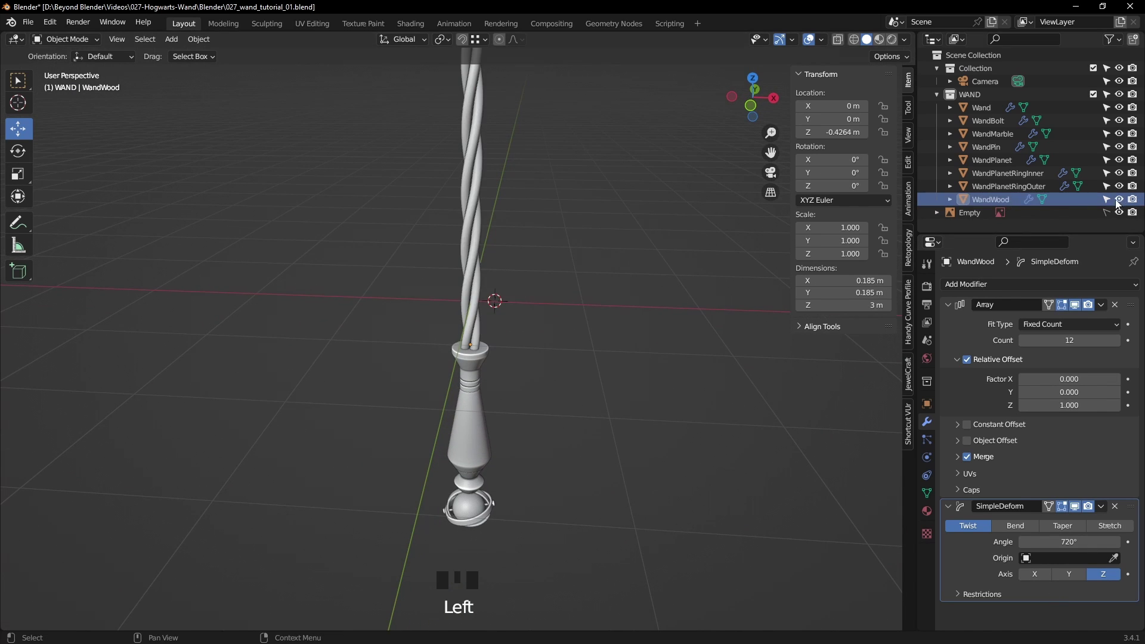
- Duplicate WandWood in place as a backup and disable the copy's selection, viewport visibility and rendering
mouse_move(462, 332)
middle_mouse_down("shift")
mouse_move(465, 539)
mouse_move(575, 402)
mouse_move(474, 329)
middle_mouse_up("shift")
left_click(468, 332)
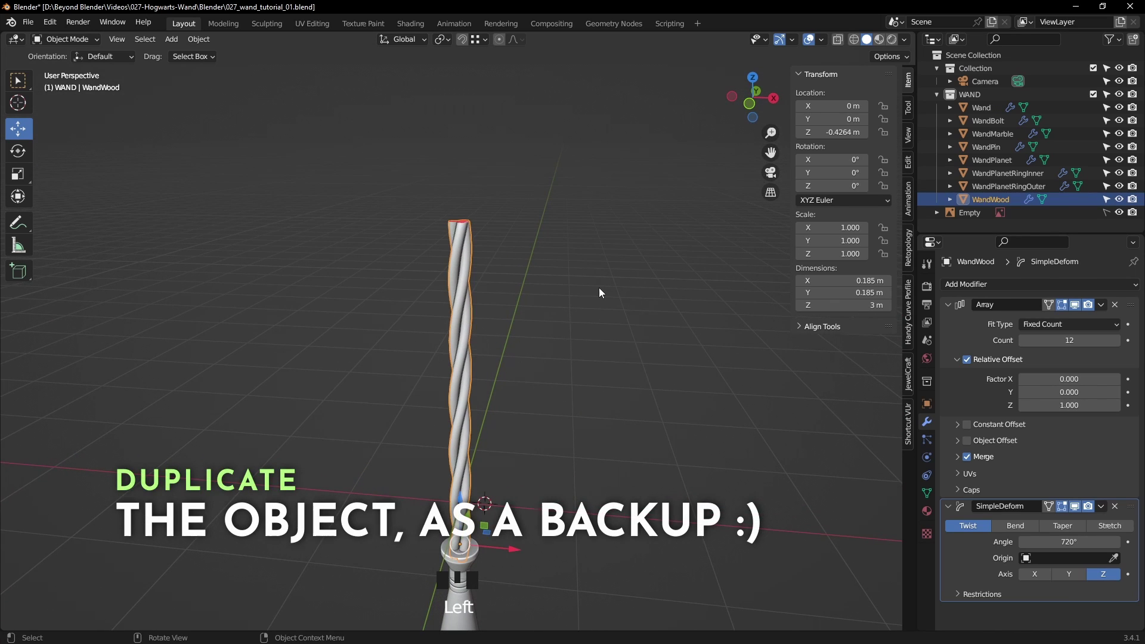
key("shift+d")
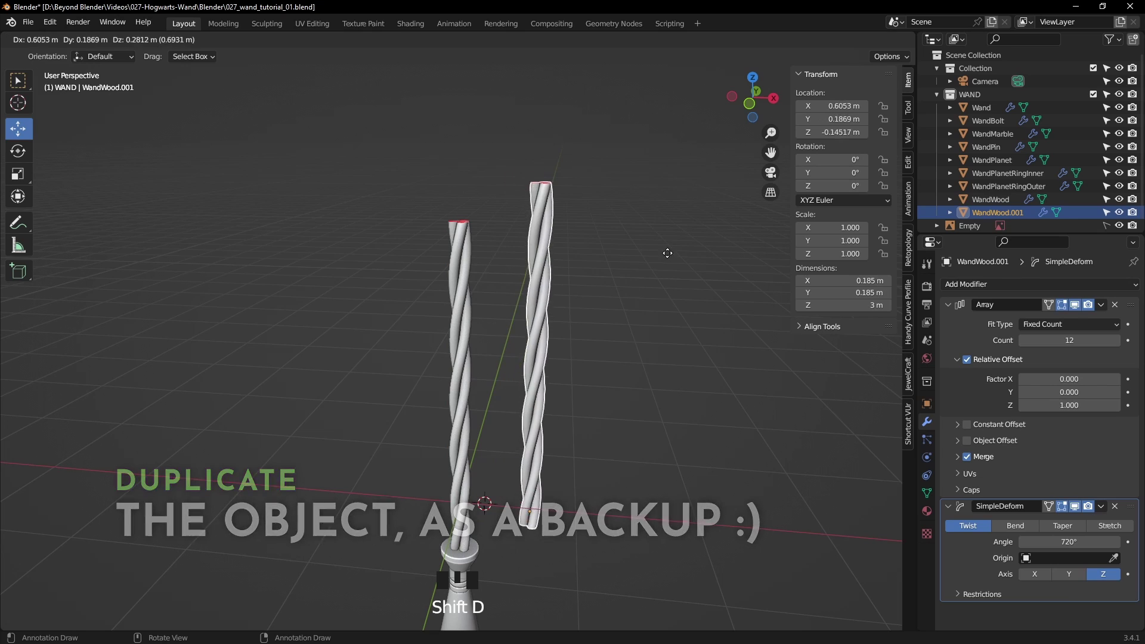
right_click(704, 269)
left_click(1121, 213)
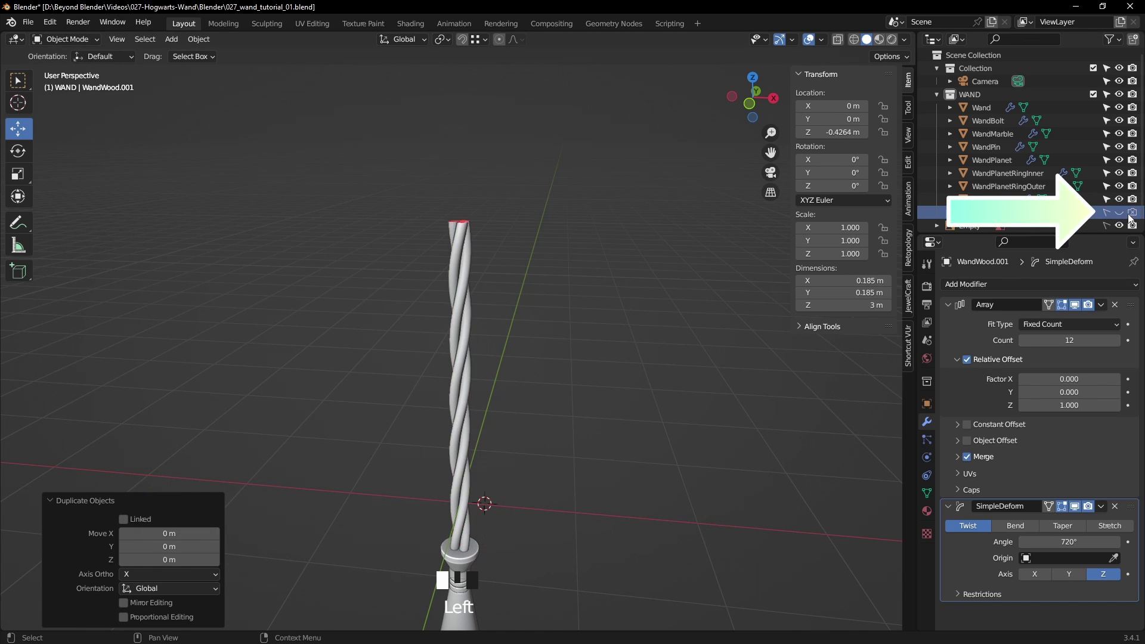
- Select the original WandWood and apply its Array modifier
double_click(457, 260)
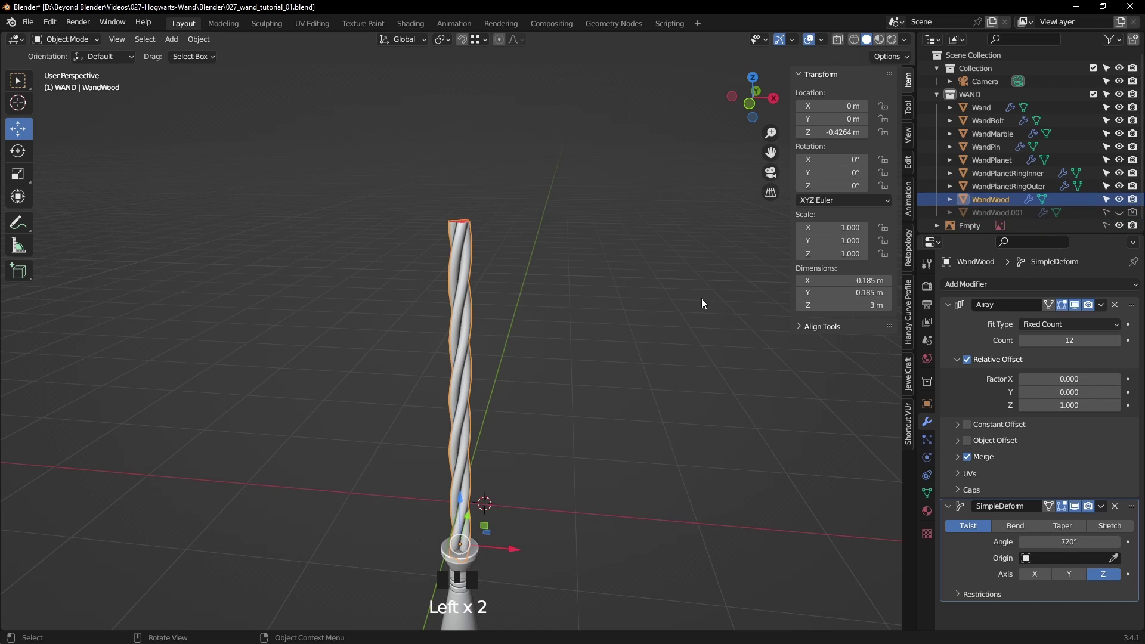
middle_click_drag(702, 297, 933, 300)
left_click(1101, 306)
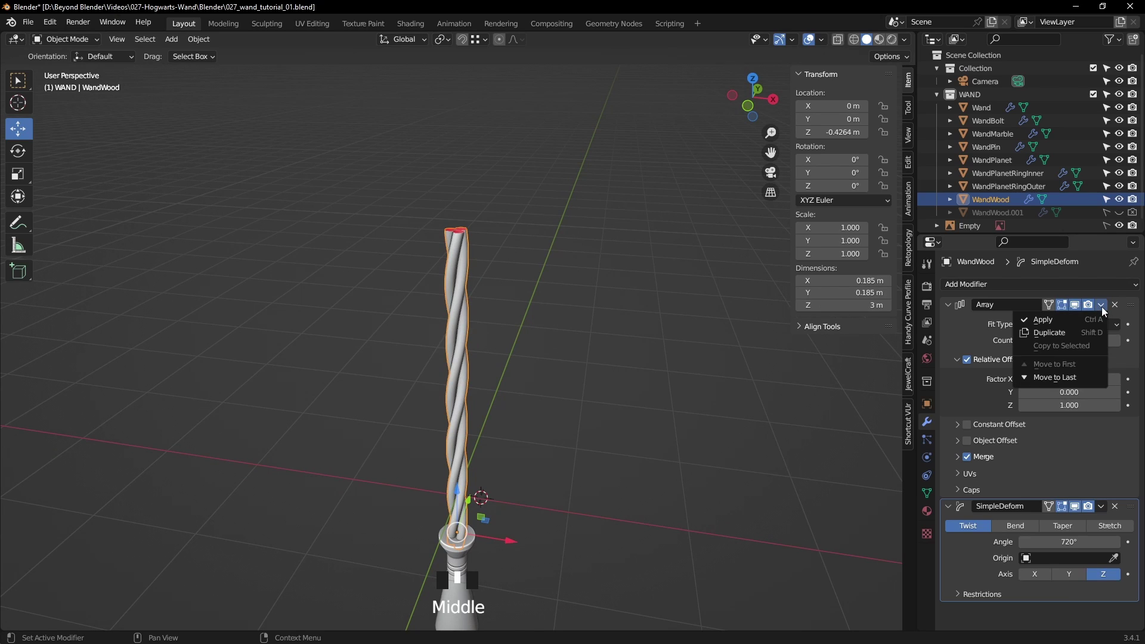
left_click(1052, 318)
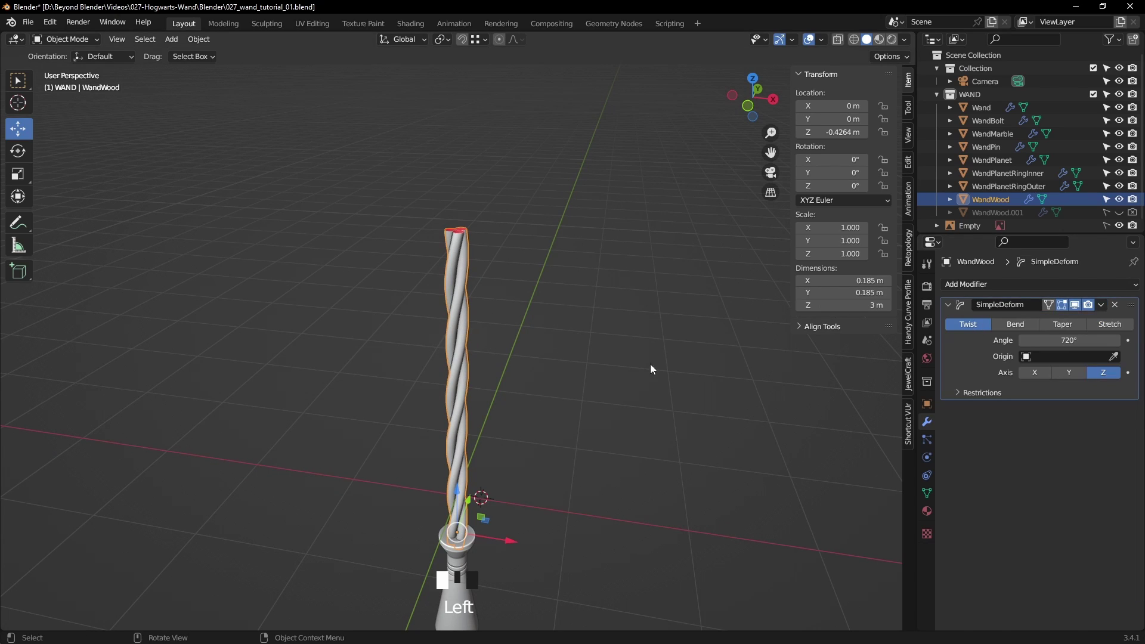
- Turn off the viewport display of WandWood's Simple Deform modifier and select the straight strands
left_click(1076, 304)
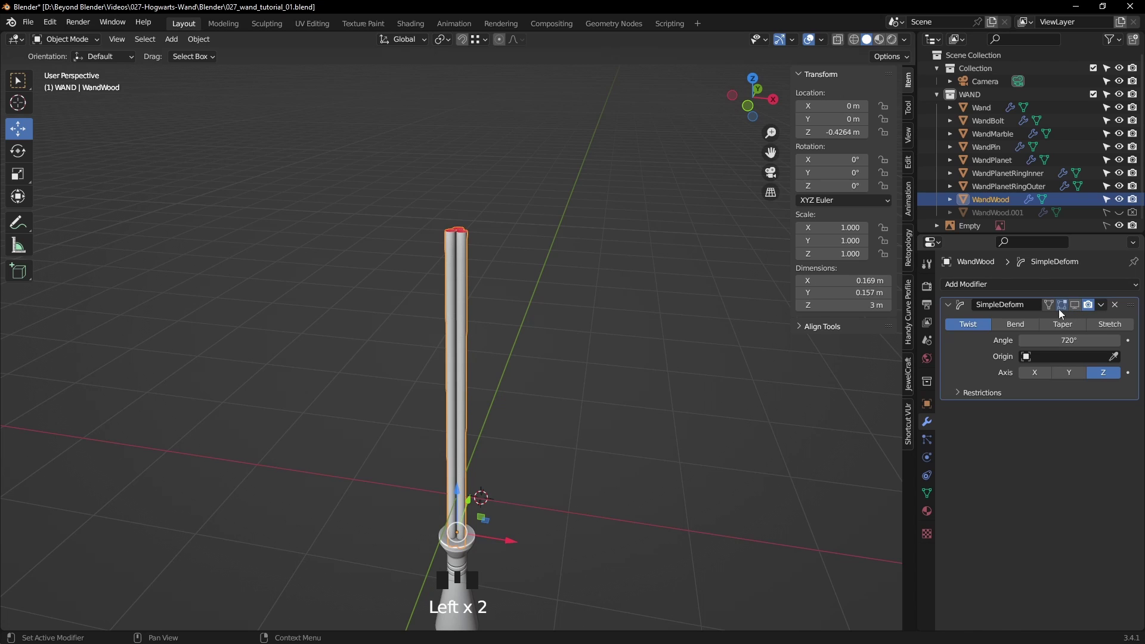
left_click(658, 331)
middle_click_drag(659, 331, 474, 285)
left_click(475, 289)
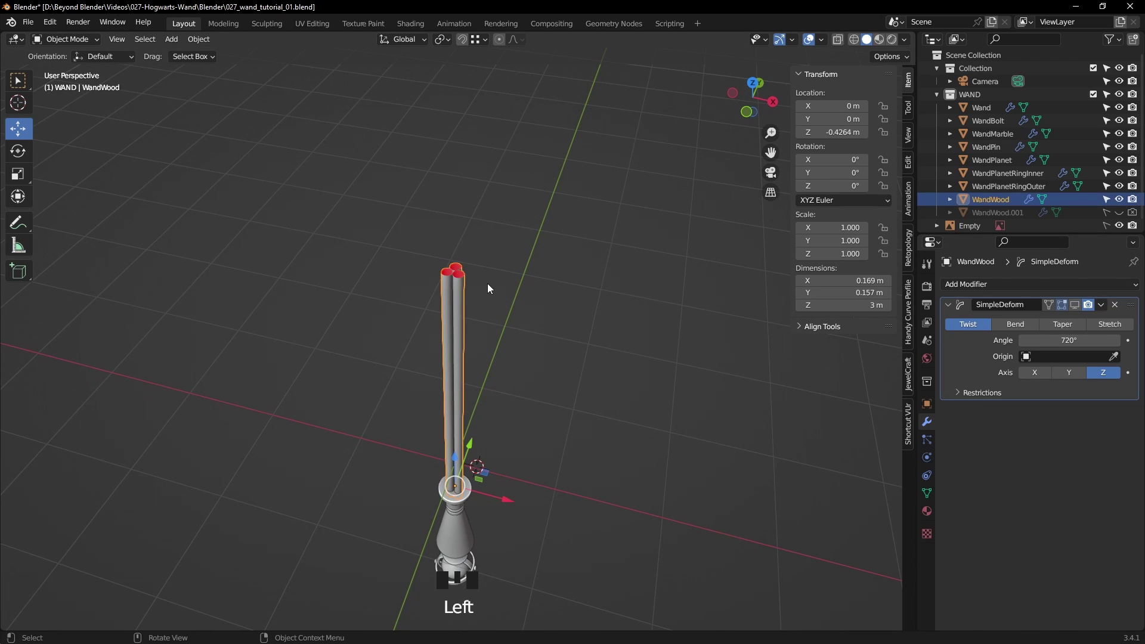
- In Edit Mode, fill the open edge loop at the top of each of the three WandWood strands with a face
key("Tab")
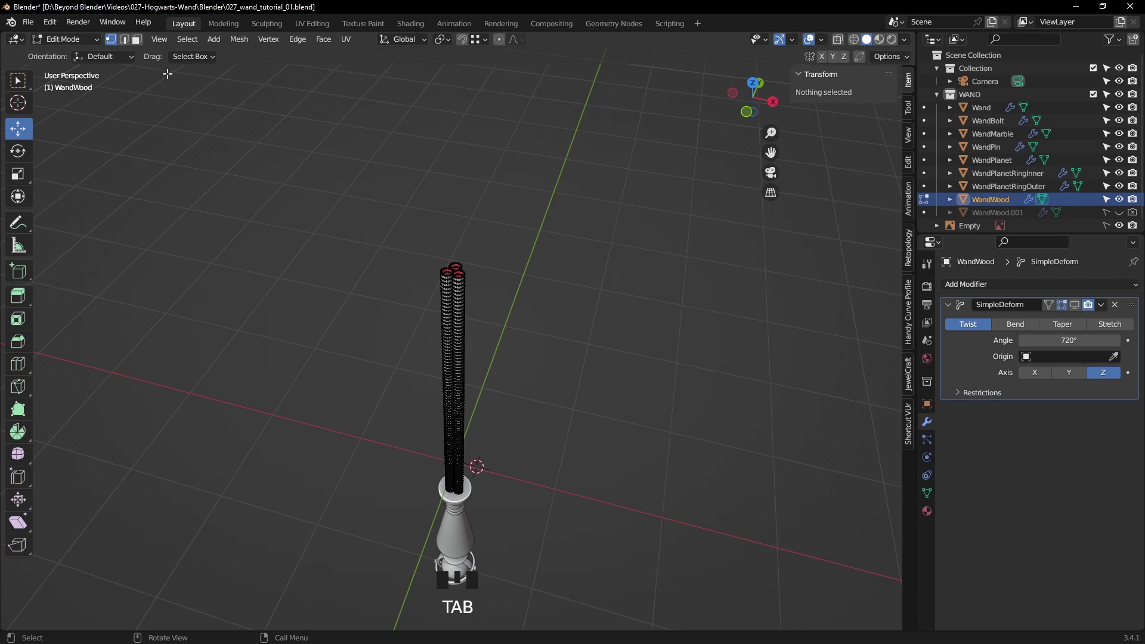
left_click(124, 39)
left_click_drag(430, 248, 489, 280)
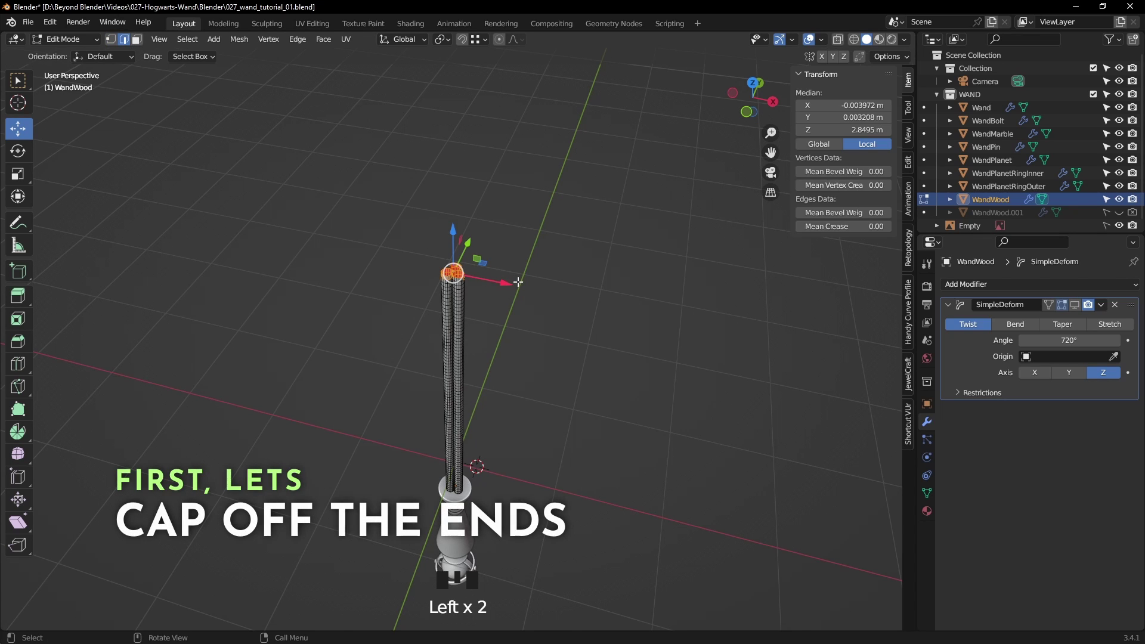
key("KP_Decimal")
scroll(708, 310, "down", 2)
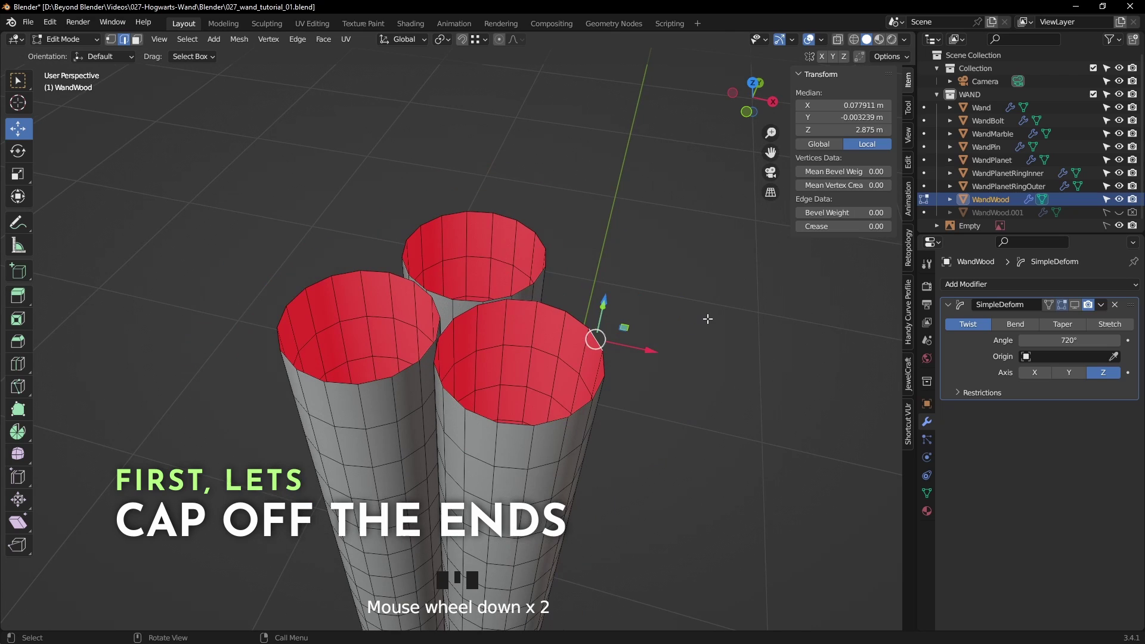
left_click(607, 317, "alt")
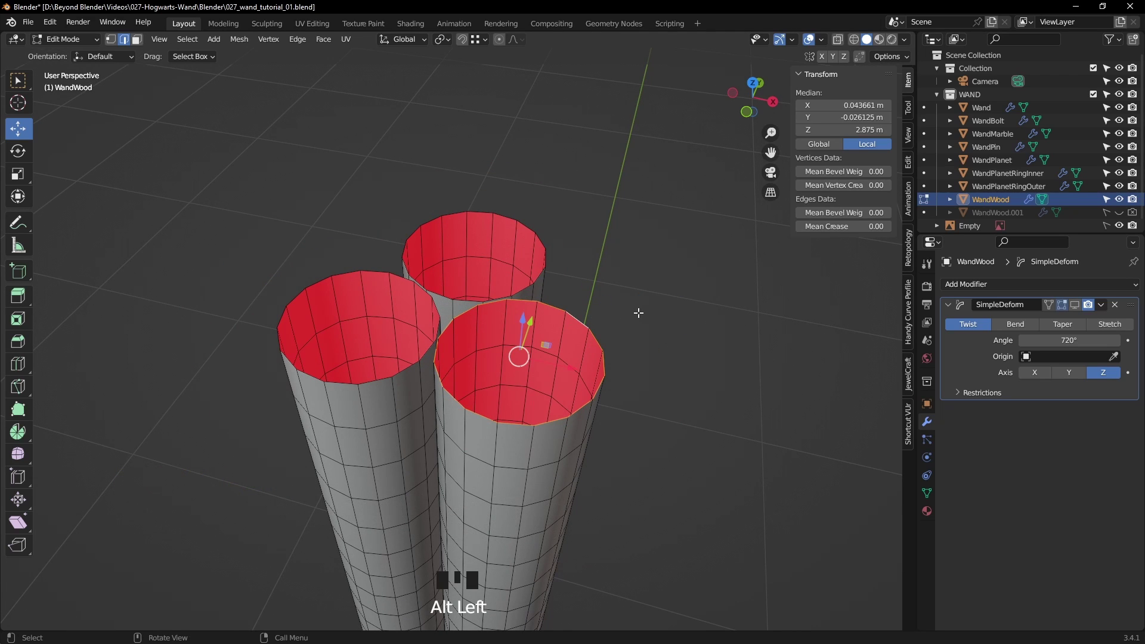
key("f")
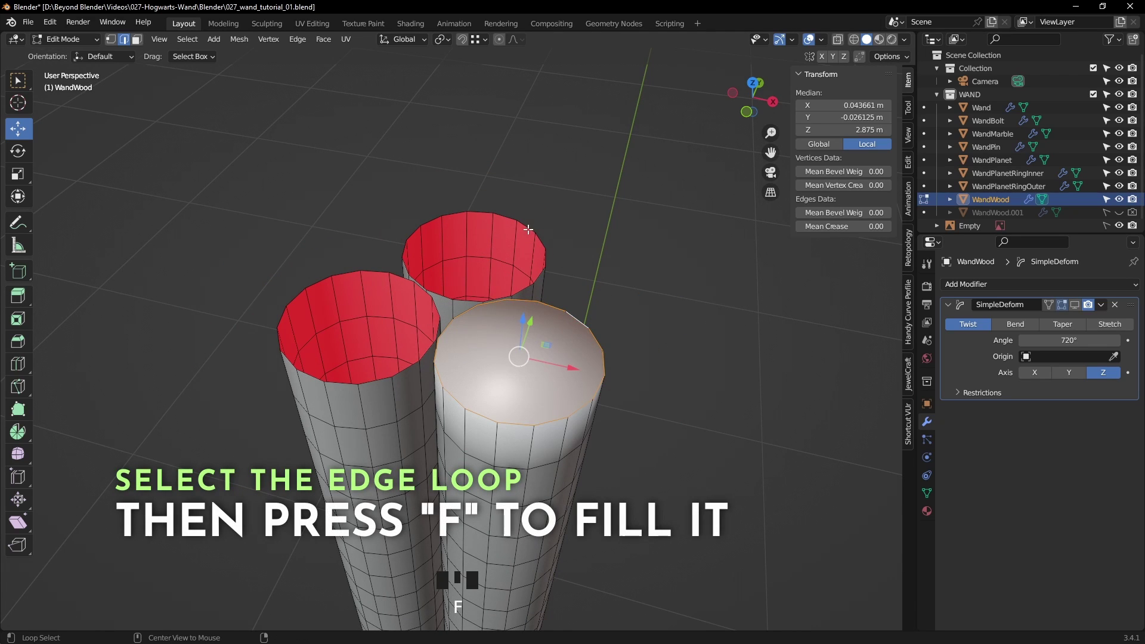
left_click(570, 227, "alt")
key("f")
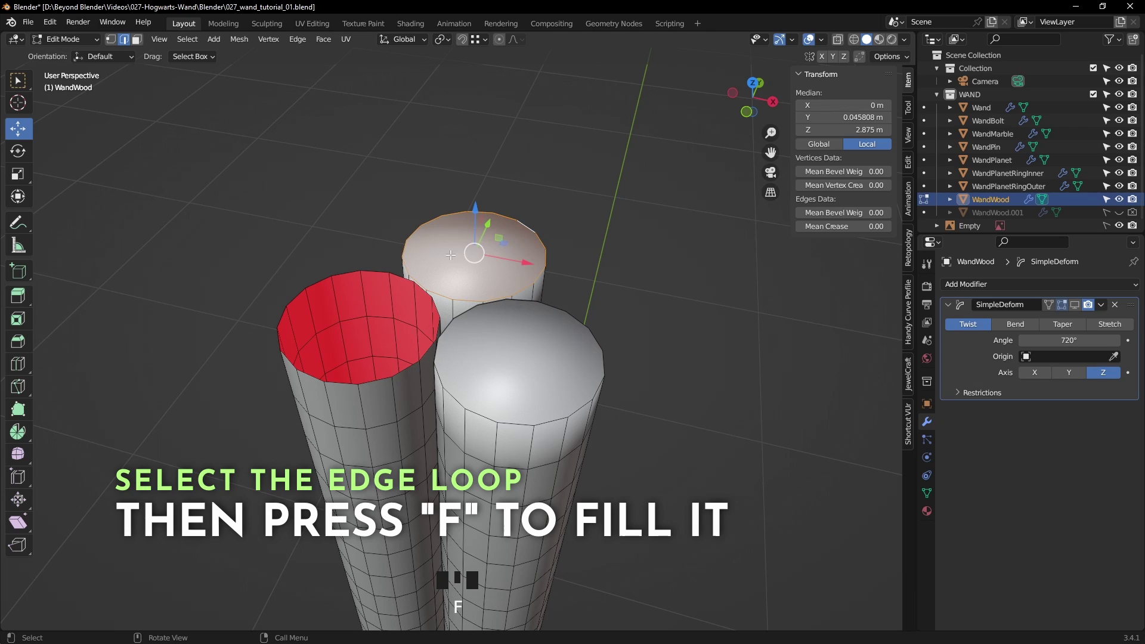
left_click(376, 271, "alt")
key("f")
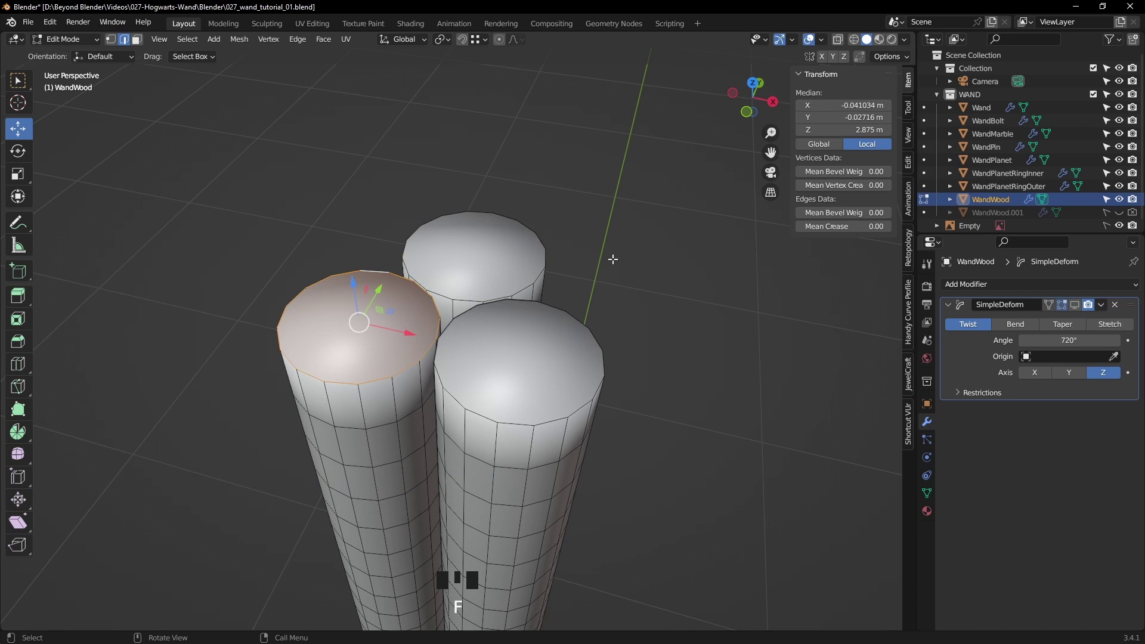
- Select all three top caps and inset them twice, by about 0.011 m and about 0.019 m
scroll(628, 345, "down", 2)
middle_click_drag(632, 343, 586, 271)
left_click(522, 322, "alt+shift")
left_click(507, 267, "alt+shift")
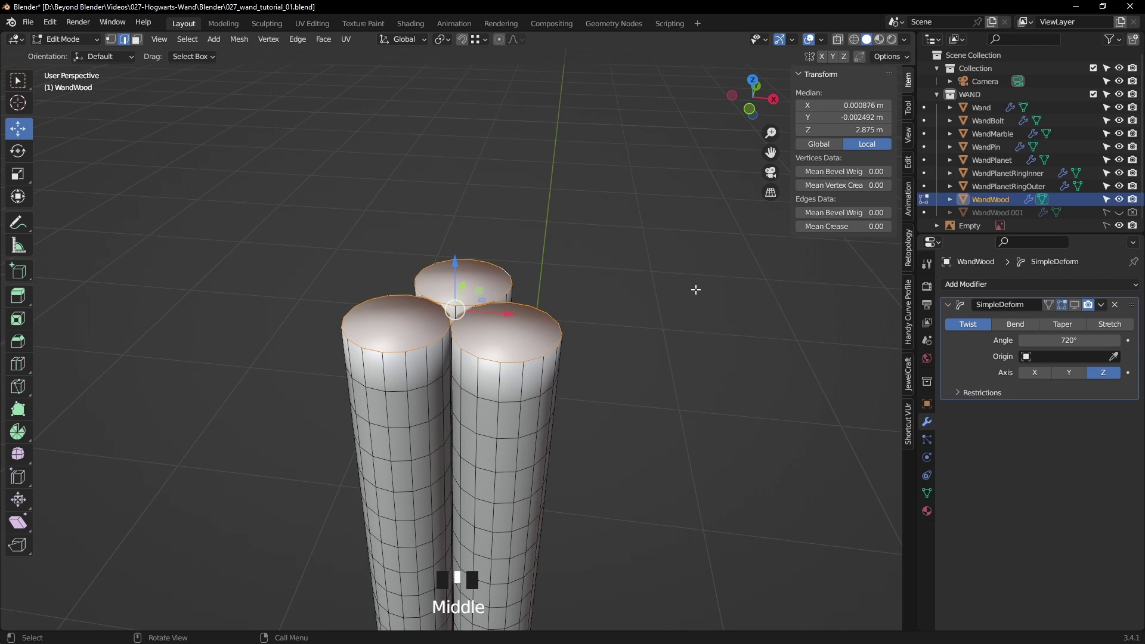
key("i")
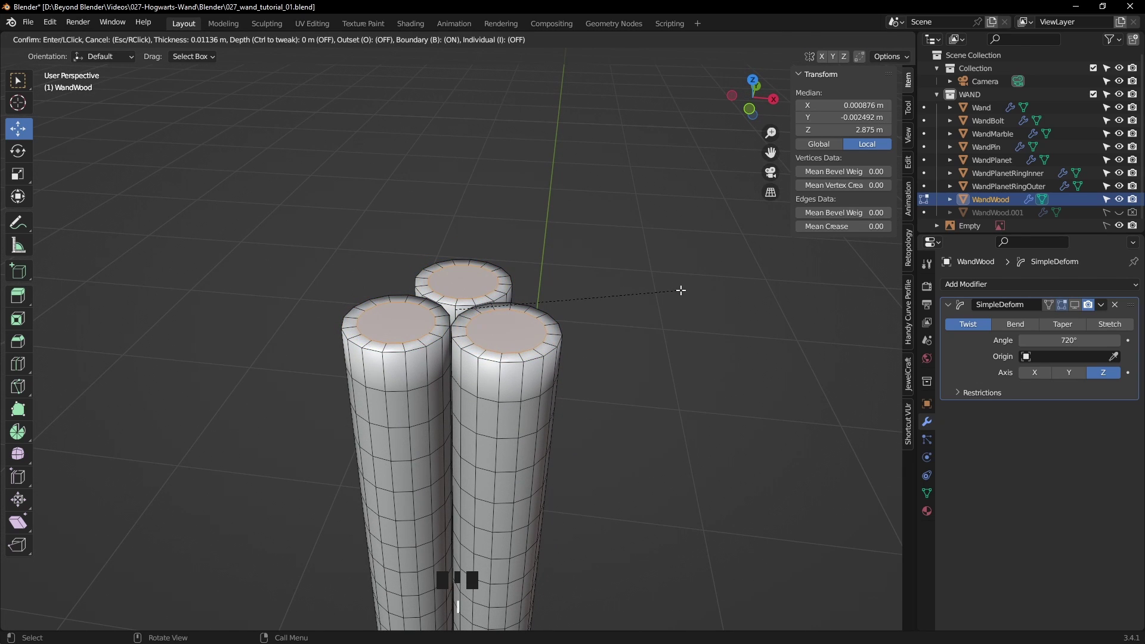
left_click(681, 291)
key("i")
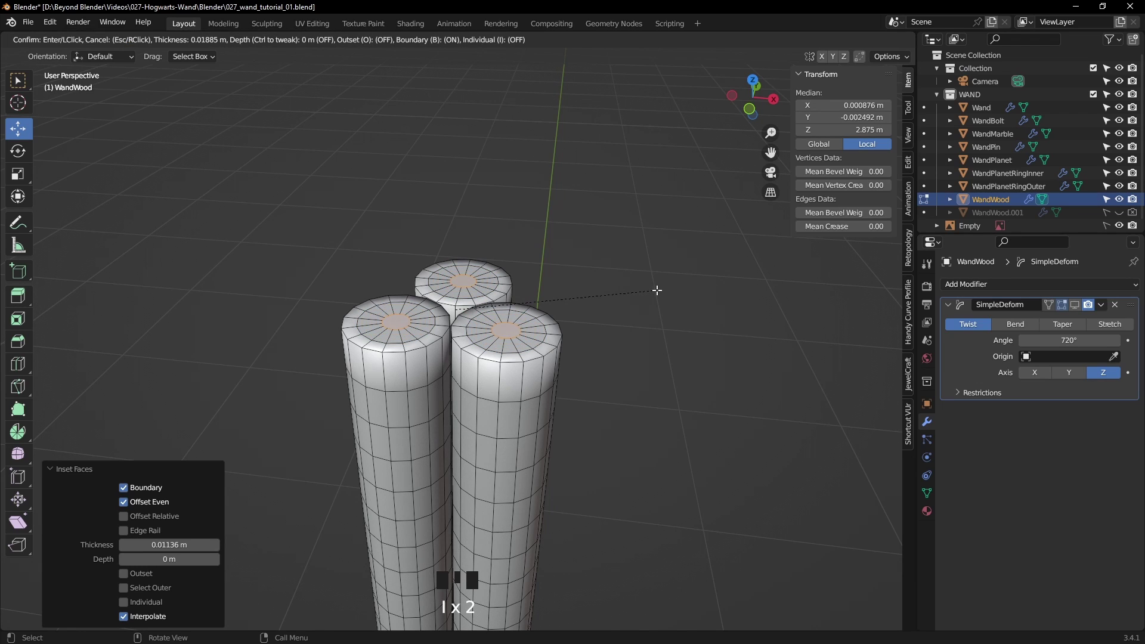
left_click(657, 291)
- Raise the innermost cap faces of the three strands along Z, working from the front view
left_click_drag(455, 262, 456, 225)
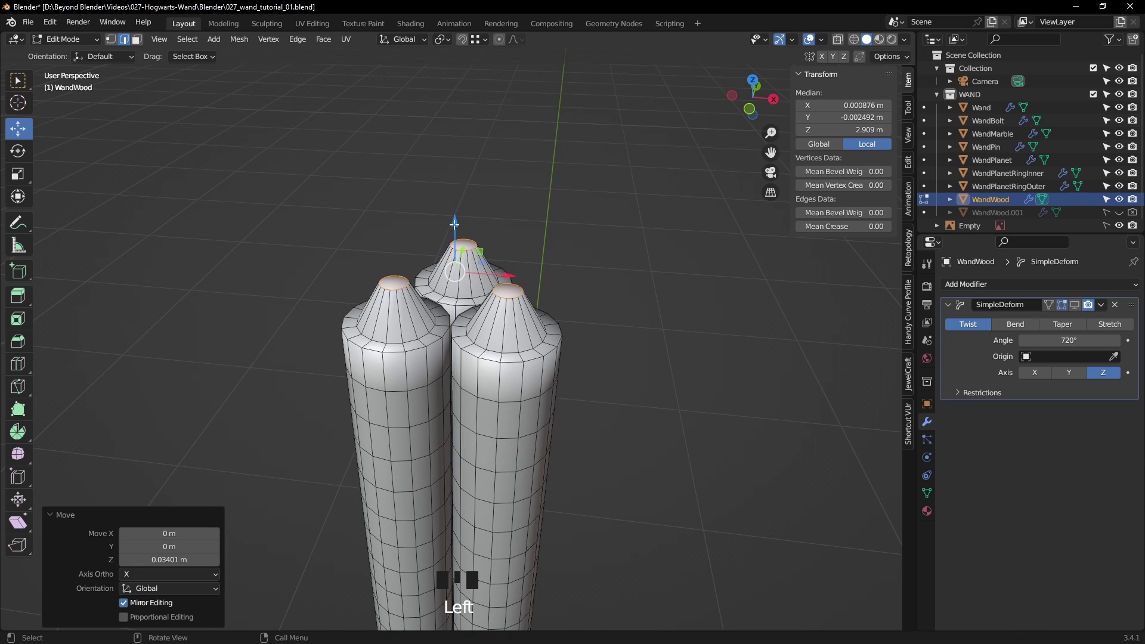
key("ctrl+z")
middle_click_drag(632, 245, 633, 222)
key("KP_1")
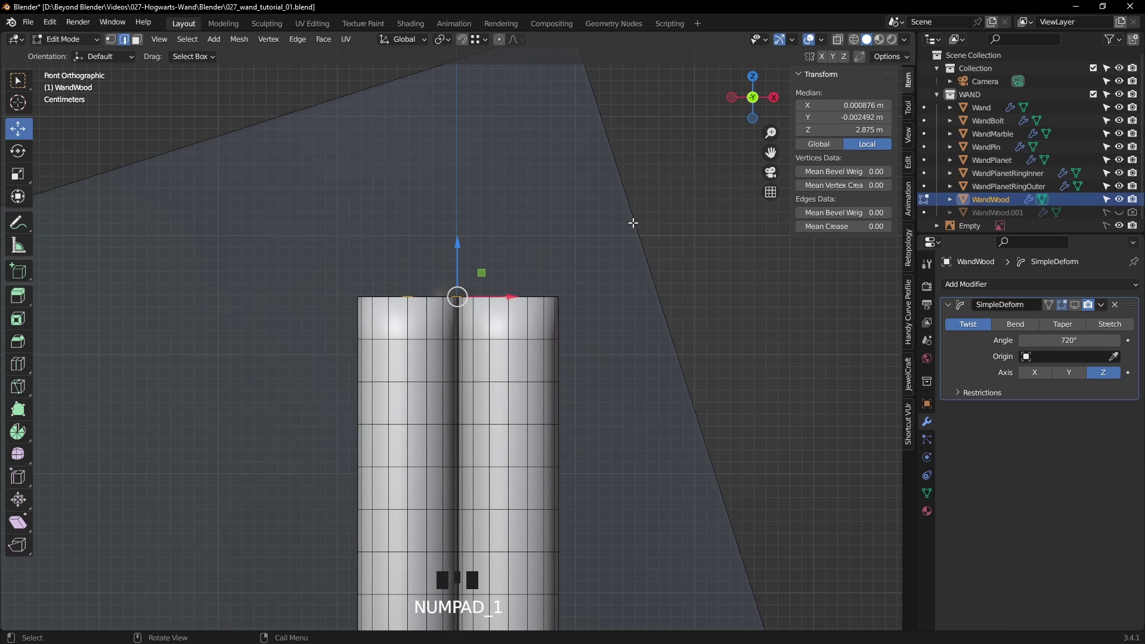
left_click_drag(458, 243, 458, 212)
- Select the outer inset edge loop on each strand end and raise the loops about 0.015 m along Z to round the tips
middle_click_drag(565, 215, 632, 263)
left_click(528, 351, "alt")
left_click(411, 335, "alt+shift")
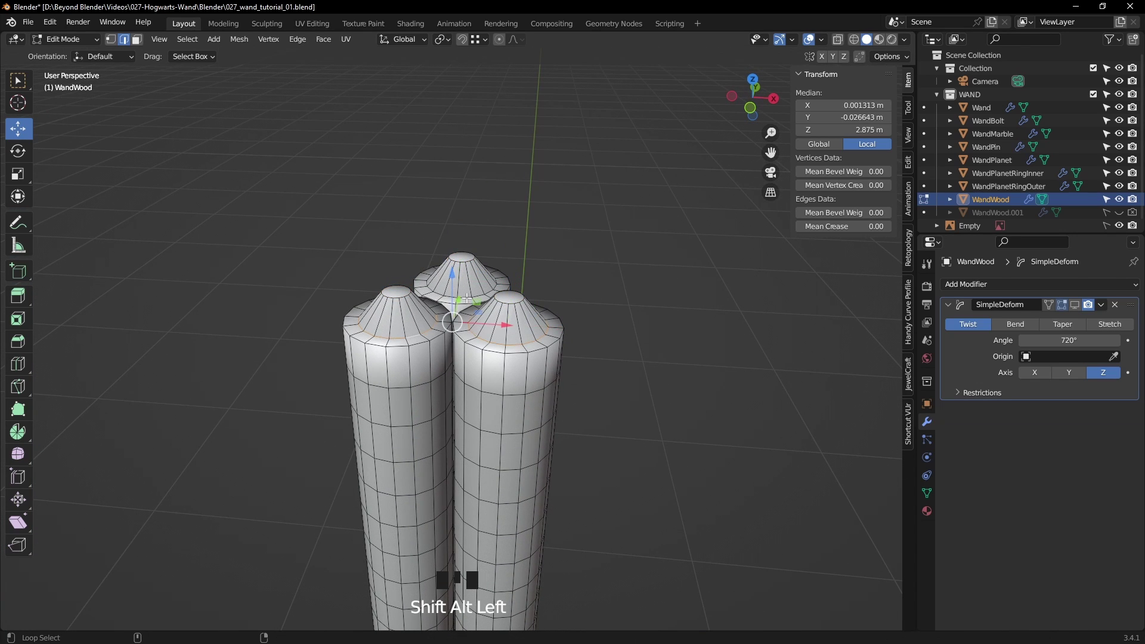
left_click(437, 292, "alt+shift")
key("KP_1")
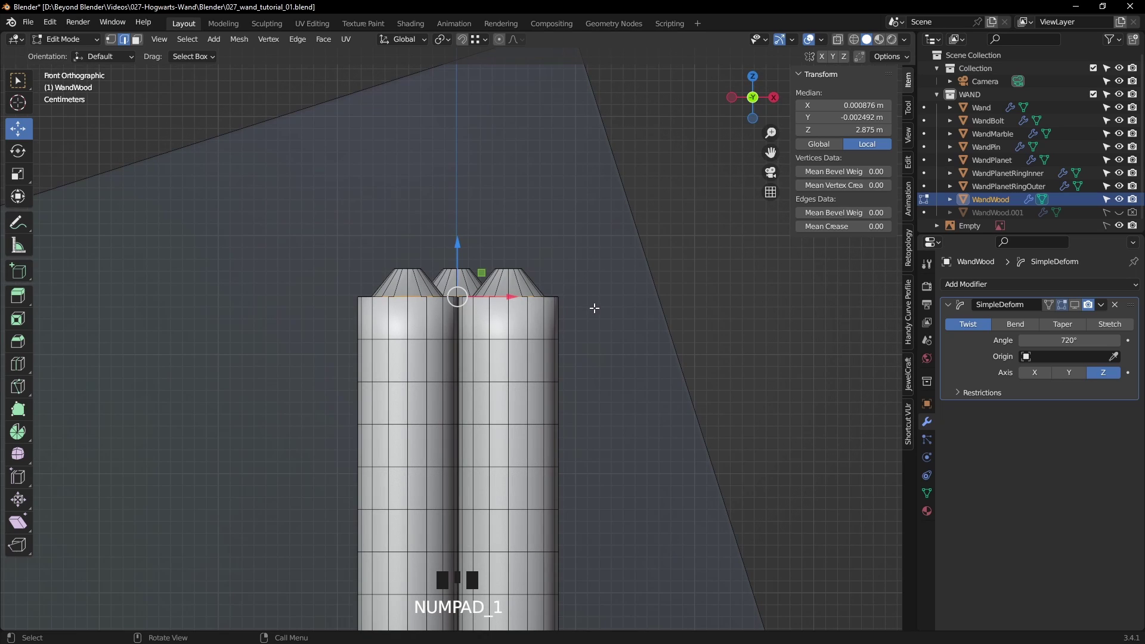
left_click_drag(463, 253, 456, 226)
scroll(555, 232, "down", 4)
middle_click_drag(557, 234, 618, 312)
scroll(615, 316, "up", 5)
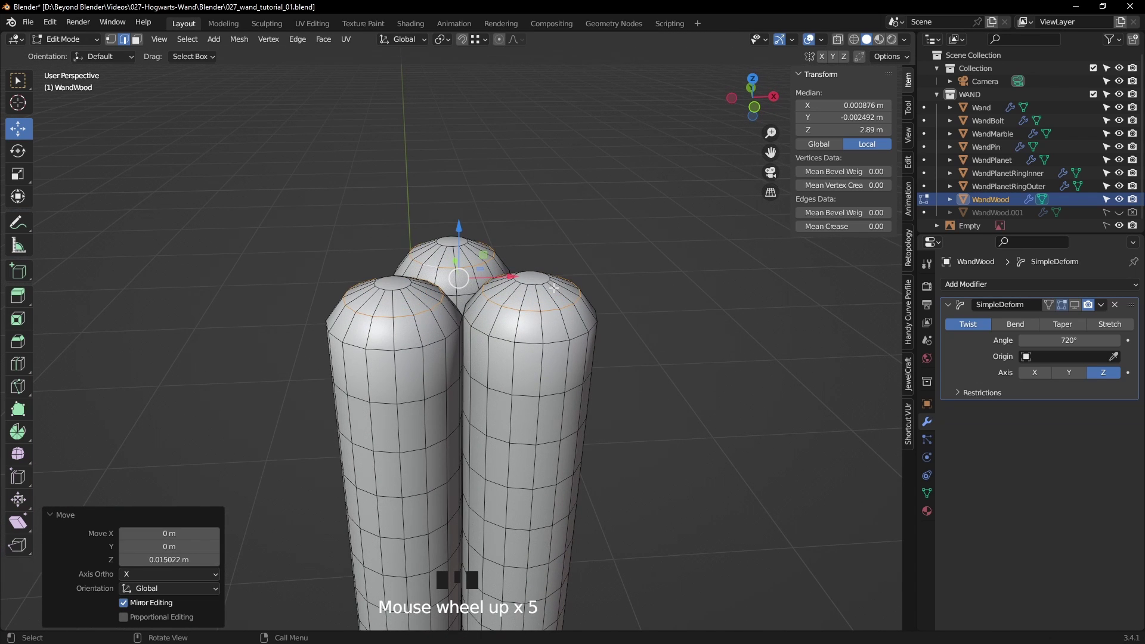
- Select the rim edge loop of each strand, set the pivot point to Individual Origins and scale the loops to about 0.88
left_click(554, 344, "alt")
left_click(434, 346, "alt+shift")
middle_click_drag(434, 346, 665, 291)
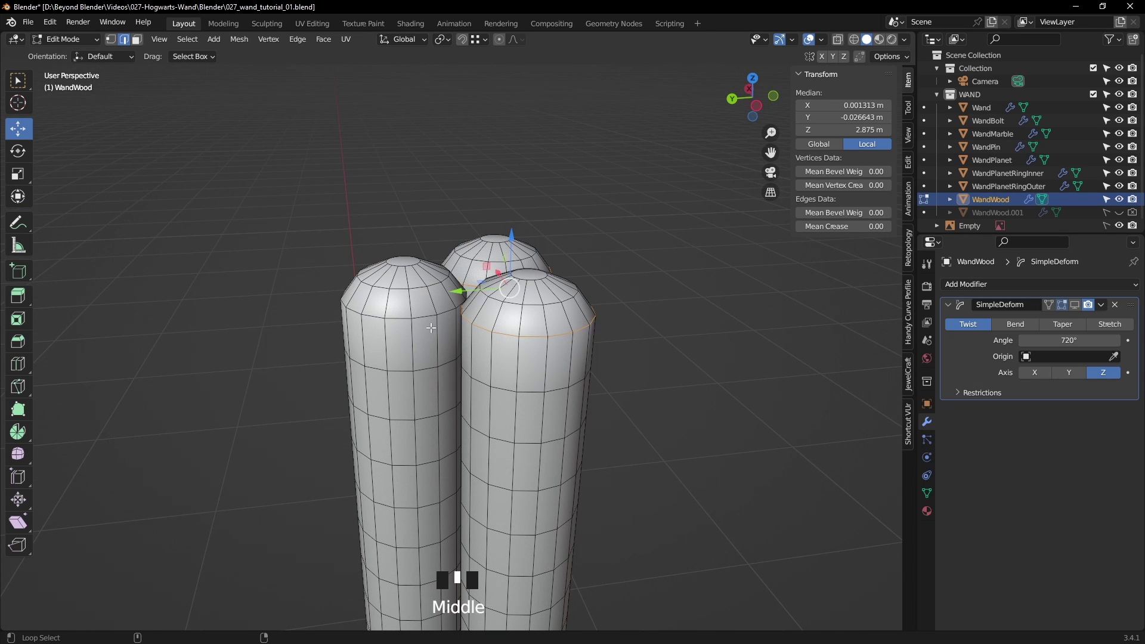
left_click(398, 320, "alt+shift")
middle_click_drag(398, 320, 448, 47)
left_click(449, 41)
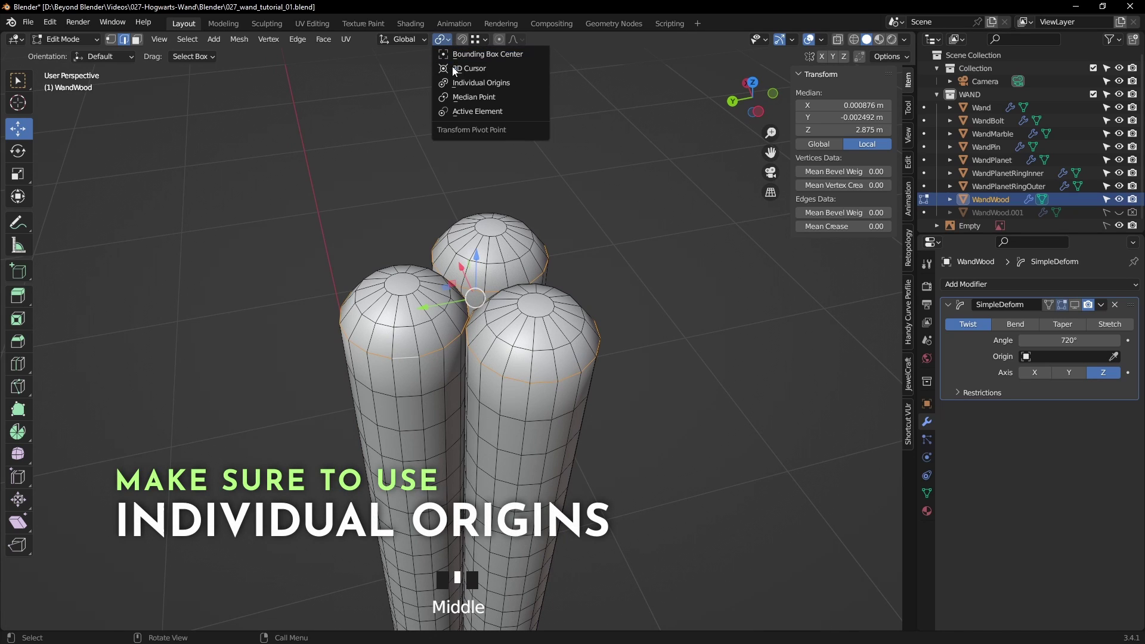
left_click(480, 84)
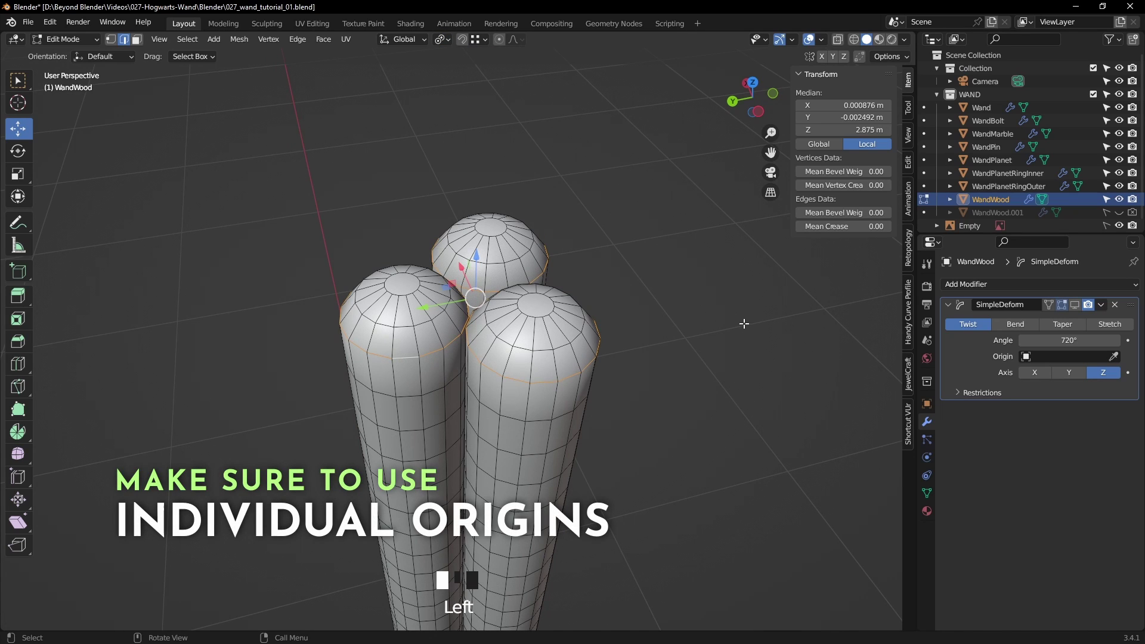
key("s")
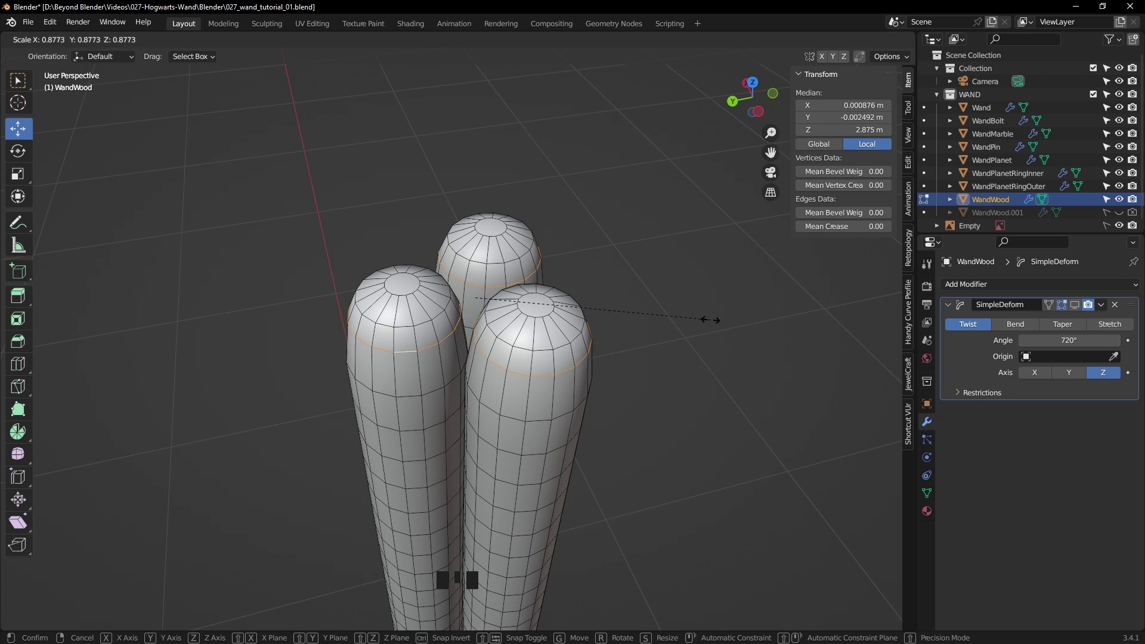
left_click(704, 320)
- Select the edge loop just above the rim on all three strands and scale the loops to about 0.875
left_click(422, 323, "alt")
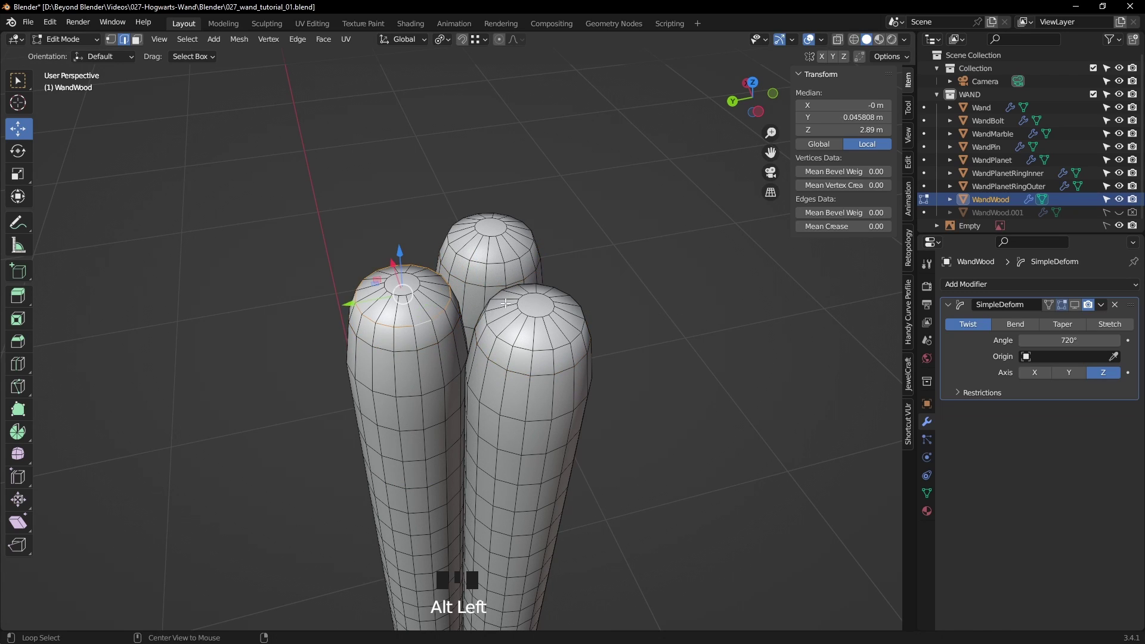
left_click(512, 260, "alt+shift")
left_click(541, 352, "alt+shift")
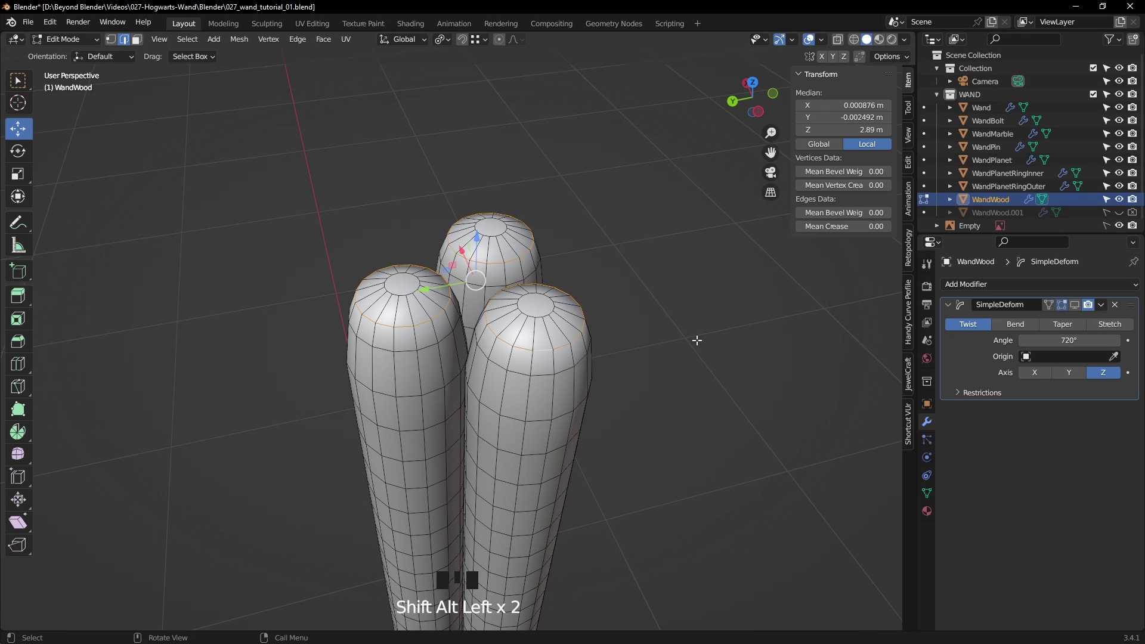
key("s")
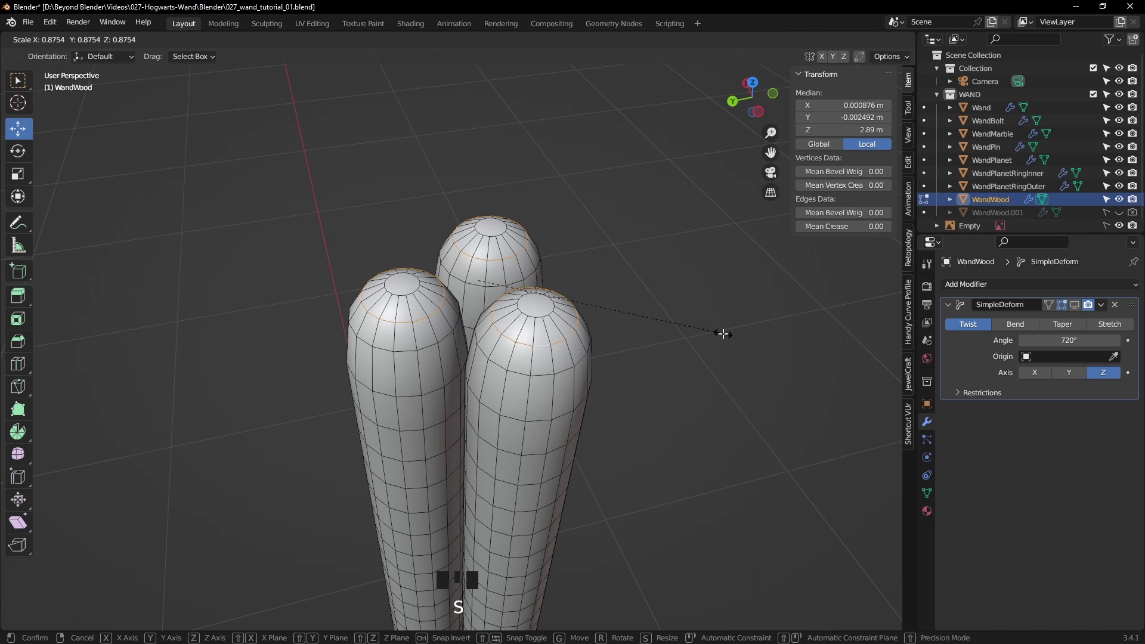
left_click(724, 333)
middle_click_drag(563, 394, 539, 343)
scroll(540, 343, "down", 2)
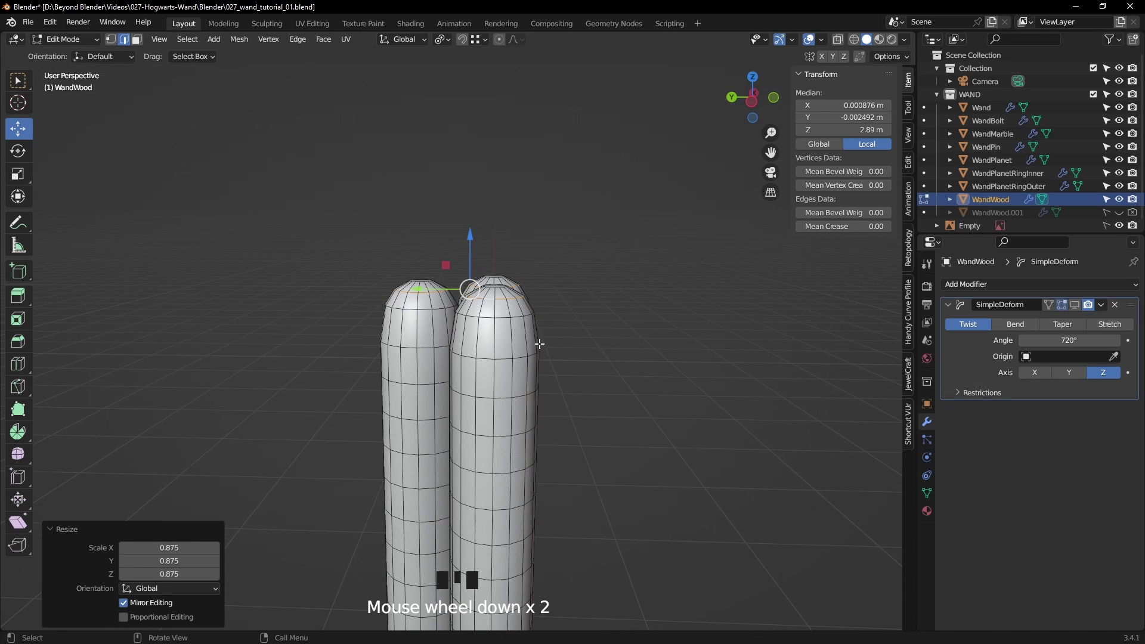
- Select the edge loop just below the rim on all three strands and scale the loops to about 0.98
left_click(495, 359, "alt")
left_click(427, 349, "alt+shift")
middle_click_drag(427, 349, 395, 353)
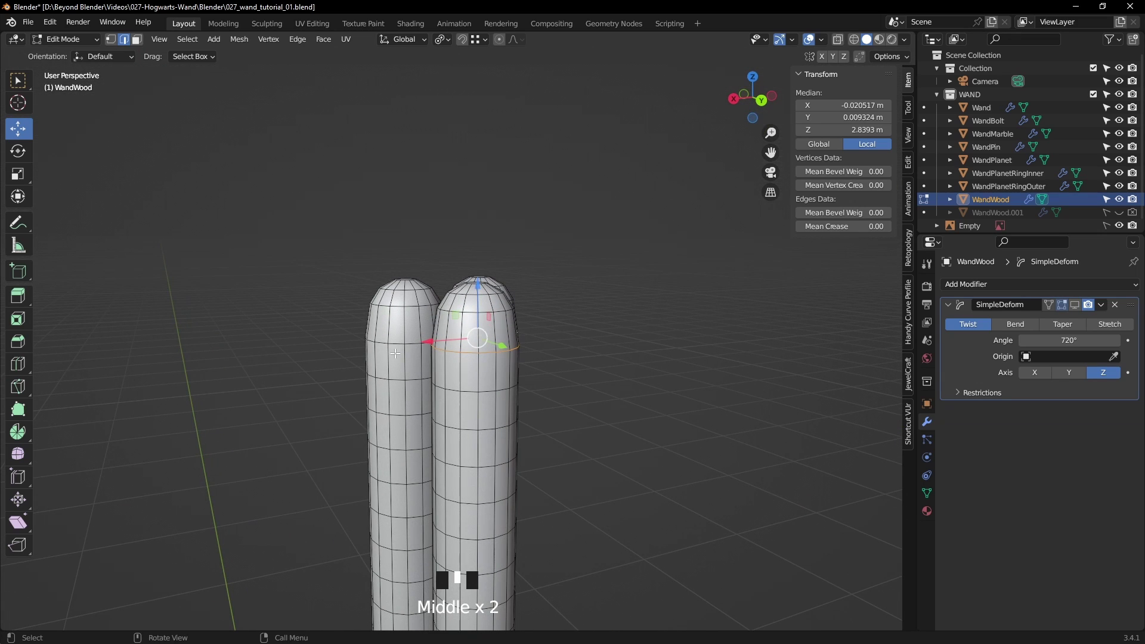
left_click(395, 343, "alt+shift")
key("s")
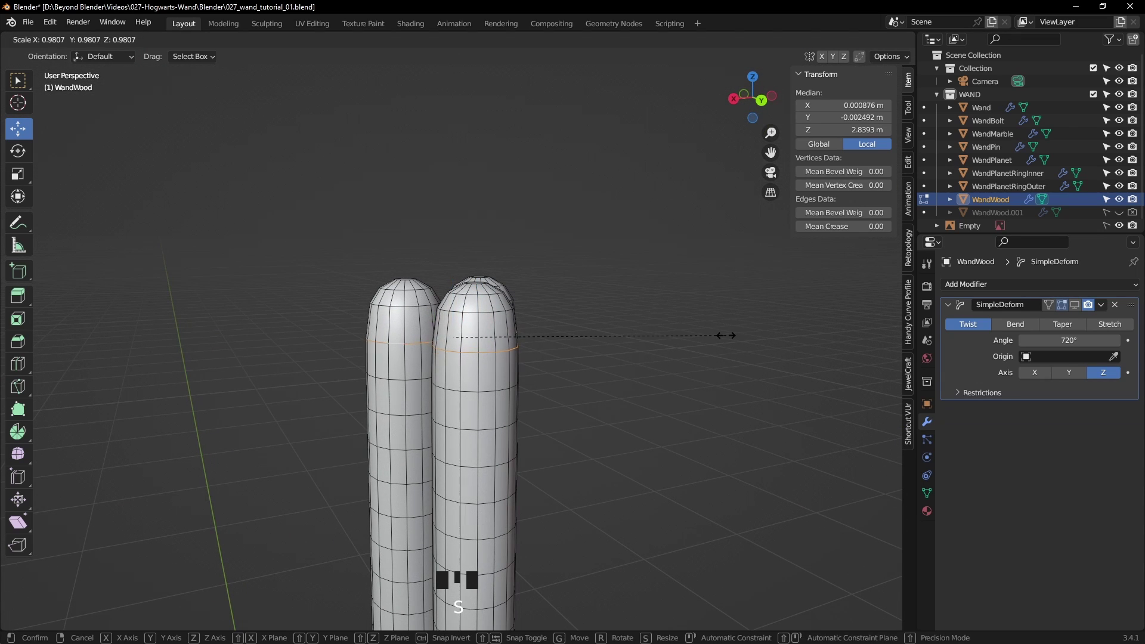
left_click(716, 336)
key("Tab")
scroll(658, 364, "down", 2)
middle_click_drag(658, 364, 499, 409)
key("Tab")
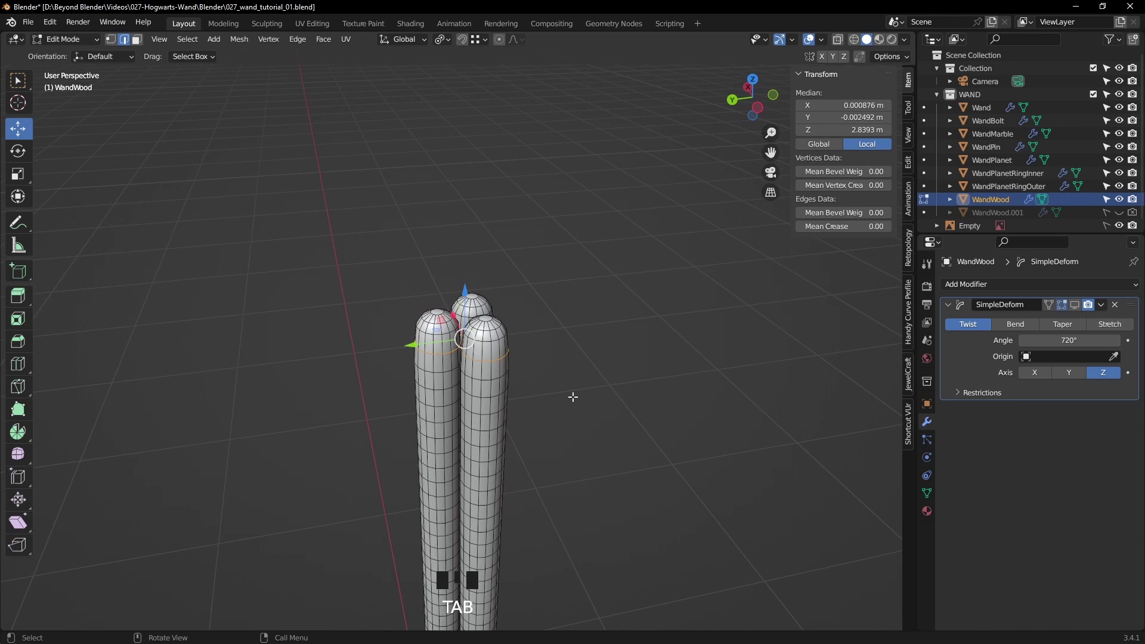
- Select the tip cap face of each of the three strands in face select mode and turn on proportional editing
scroll(572, 396, "up", 4)
left_click(140, 40)
middle_click_drag(511, 200, 503, 243)
scroll(505, 244, "up", 1)
left_click(509, 238)
left_click(394, 306, "shift")
left_click(531, 350, "shift")
scroll(624, 388, "down", 6)
middle_click_drag(621, 389, 587, 299, "shift")
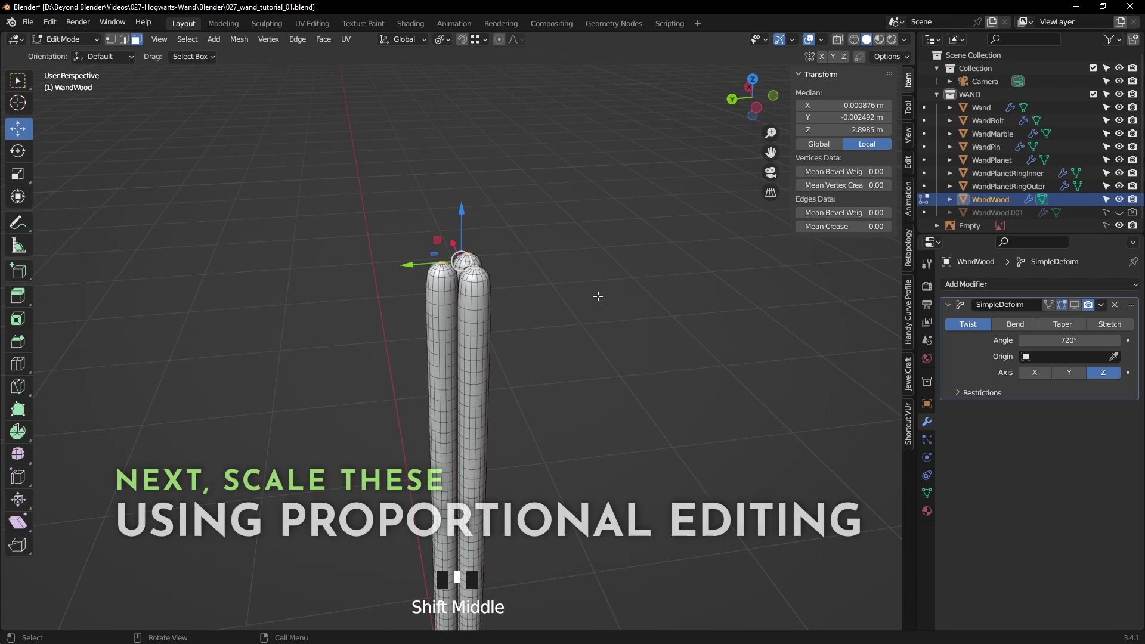
left_click(514, 39)
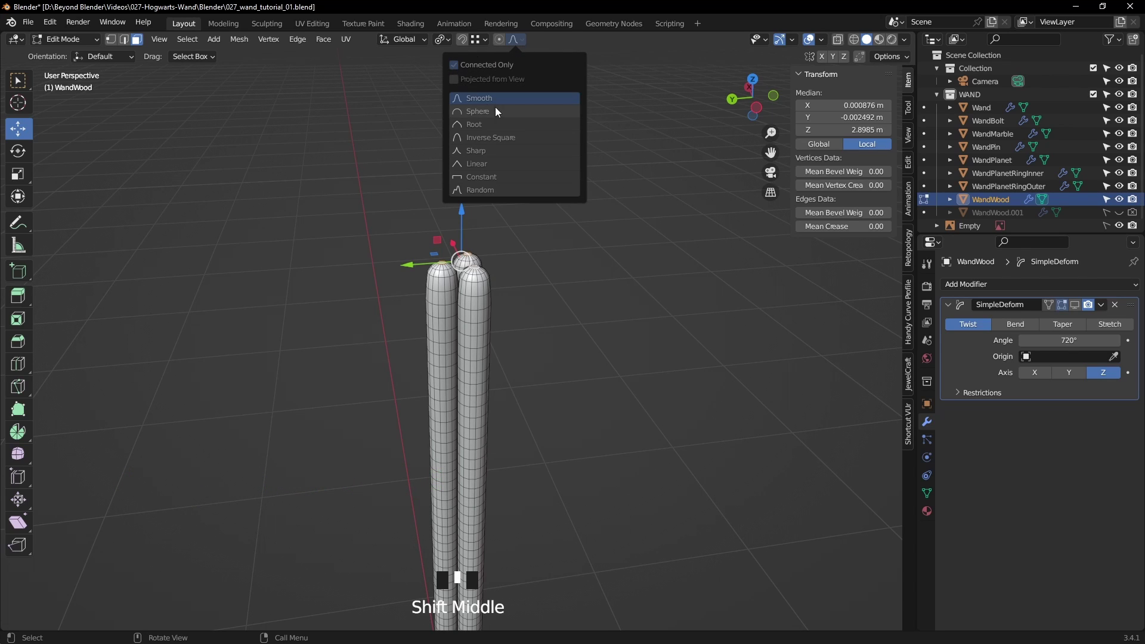
left_click(499, 40)
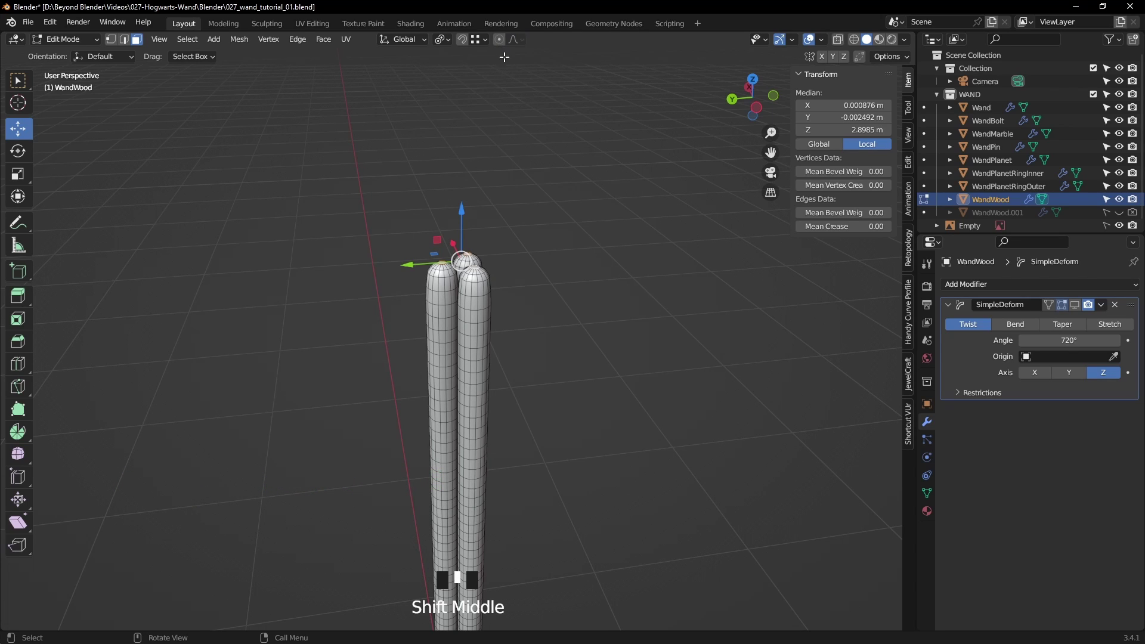
left_click(500, 40)
left_click(514, 39)
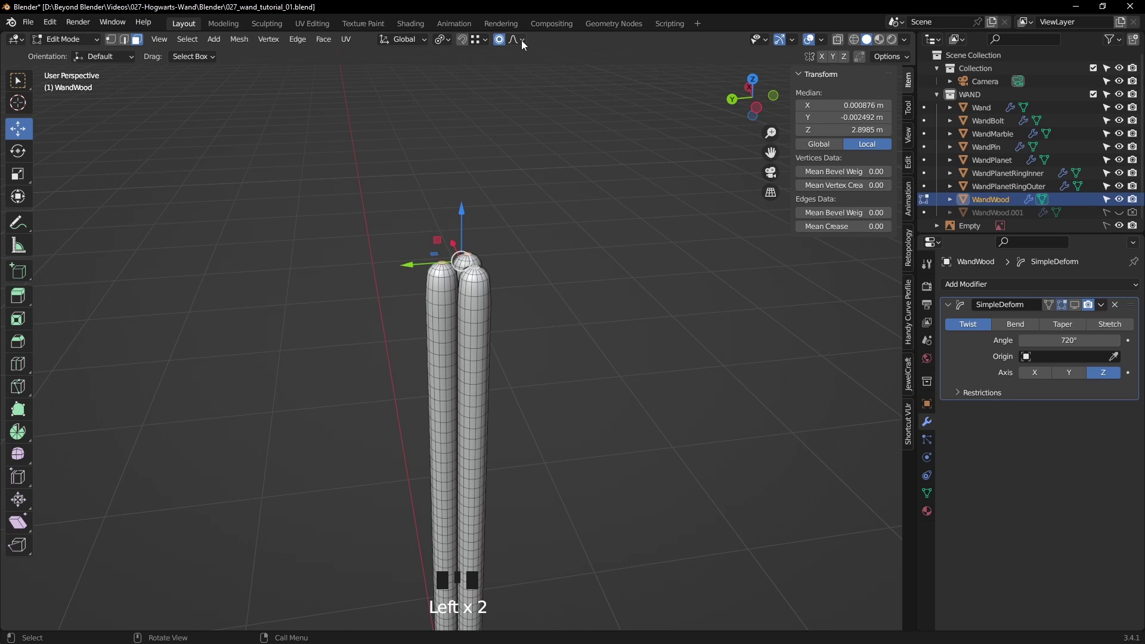
- Switch to the front view, hide the reference image and frame the full length of the shaft
middle_click_drag(536, 292, 524, 304)
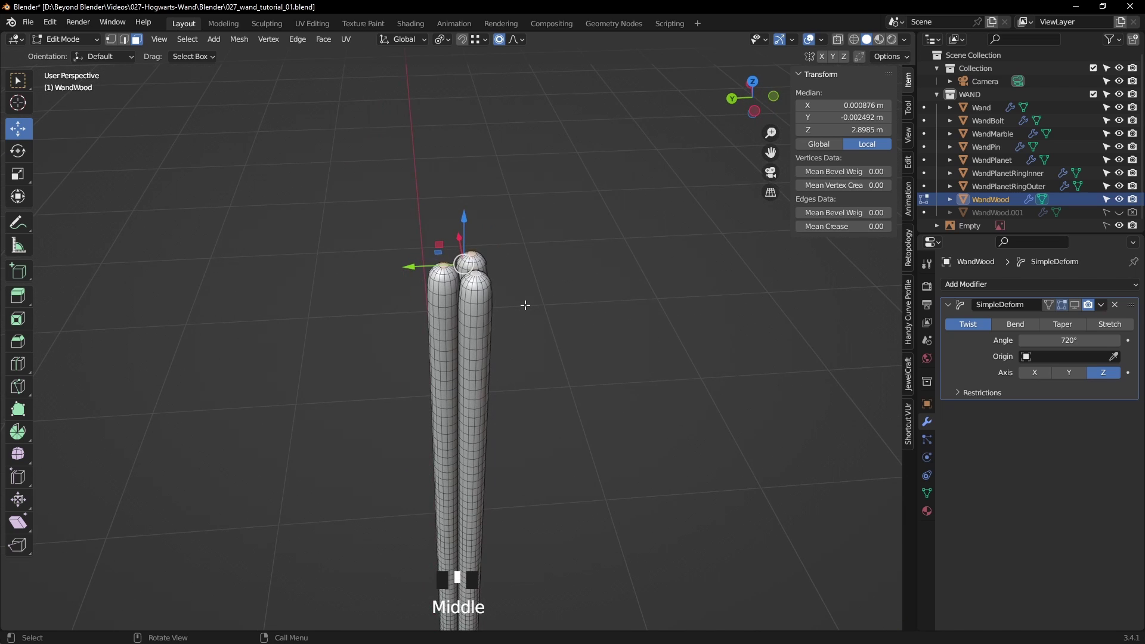
scroll(529, 324, "down", 2)
middle_click_drag(549, 359, 584, 233, "shift")
key("KP_1")
scroll(549, 297, "down", 2)
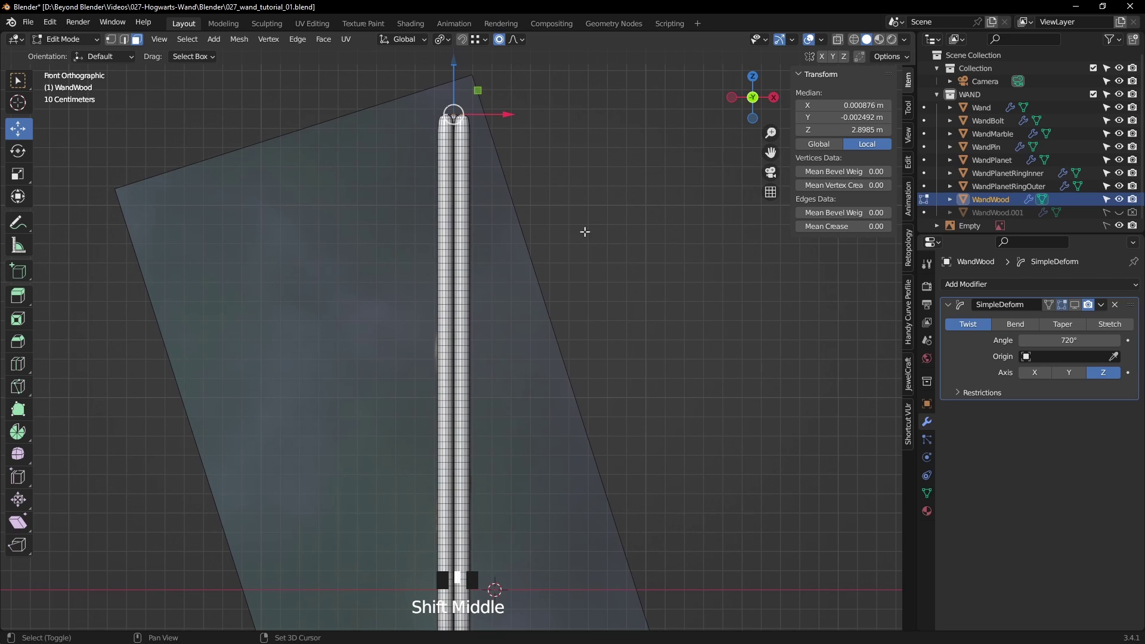
left_click(1119, 226)
scroll(629, 324, "down", 2)
middle_click_drag(629, 324, 531, 327, "shift")
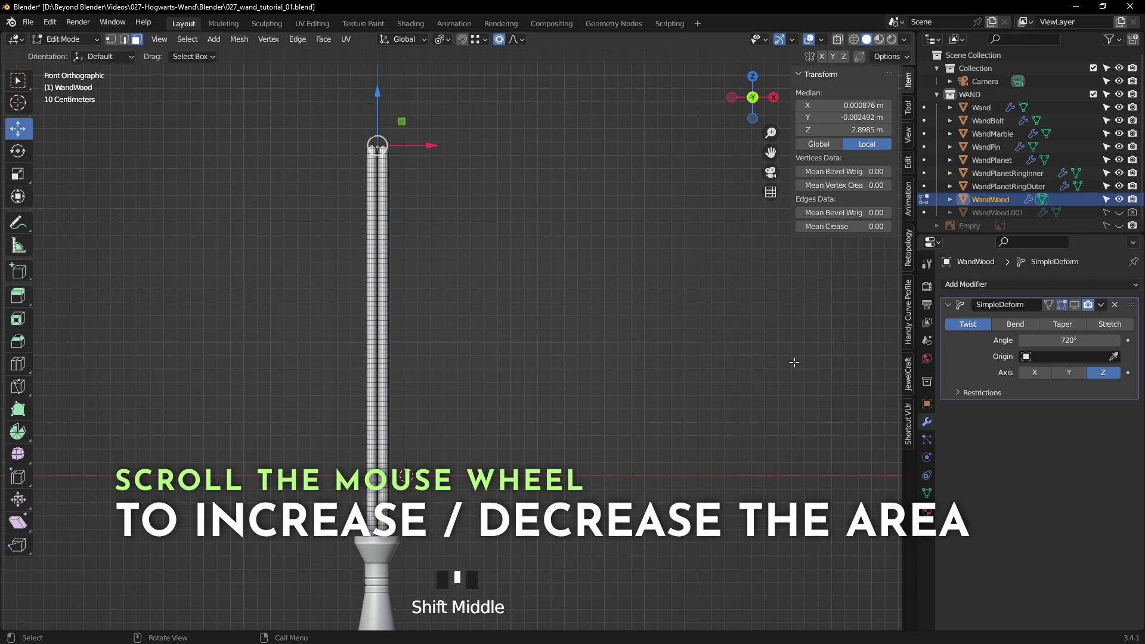
- Taper the strands by scaling the tip faces to about 0.38, excluding Z, with a proportional size of about 2.59
key("s")
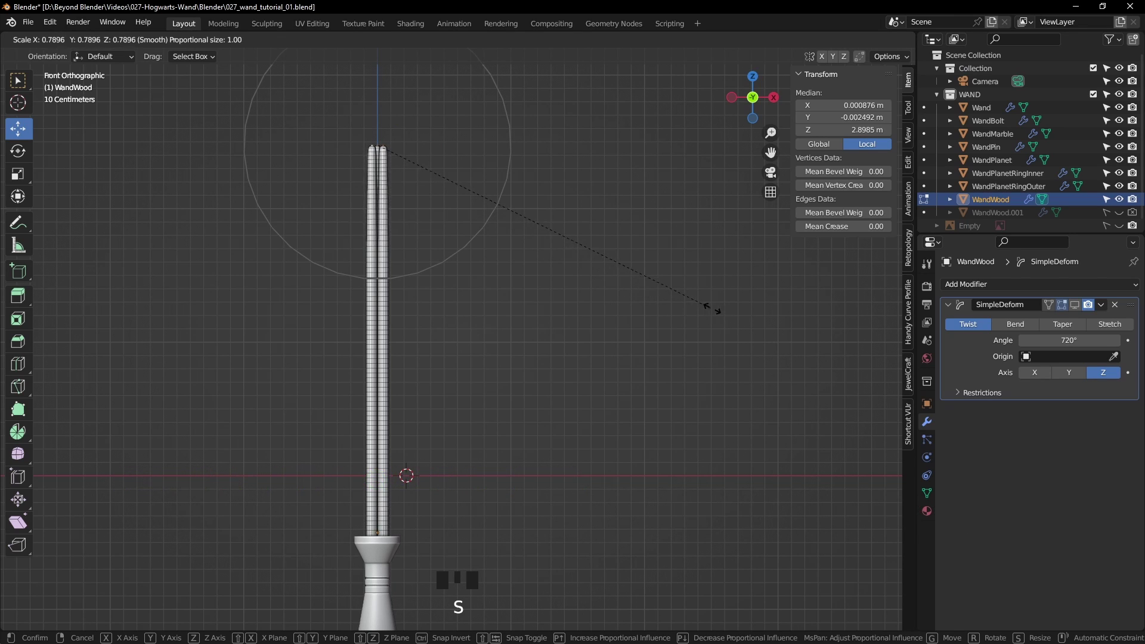
key("shift+z")
scroll(650, 310, "down", 10)
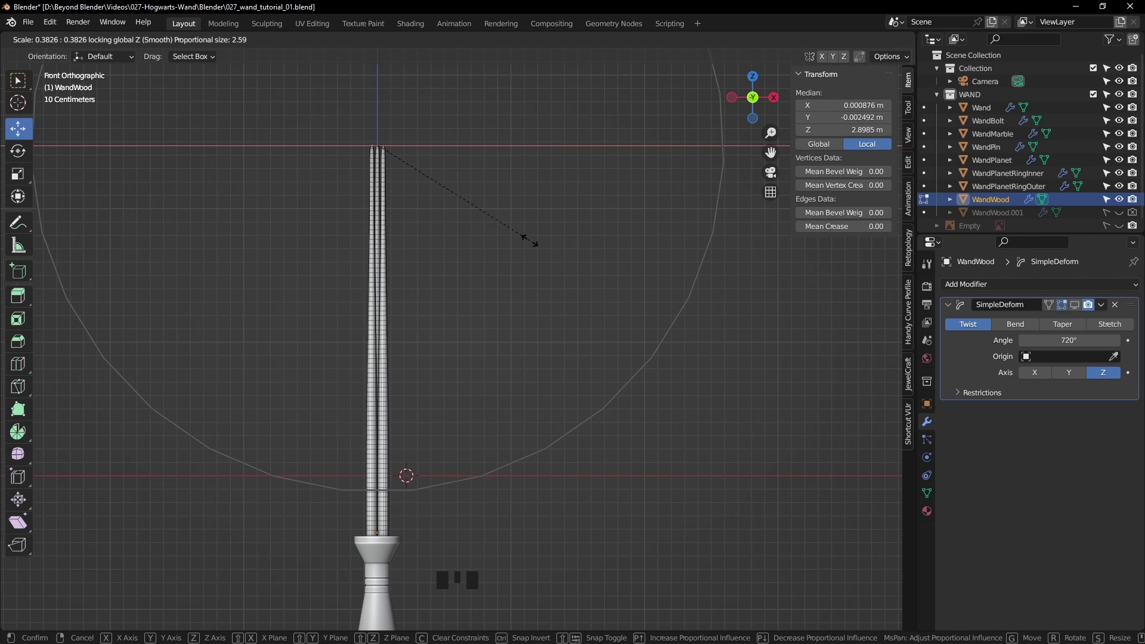
left_click(529, 242)
middle_click_drag(519, 213, 453, 247)
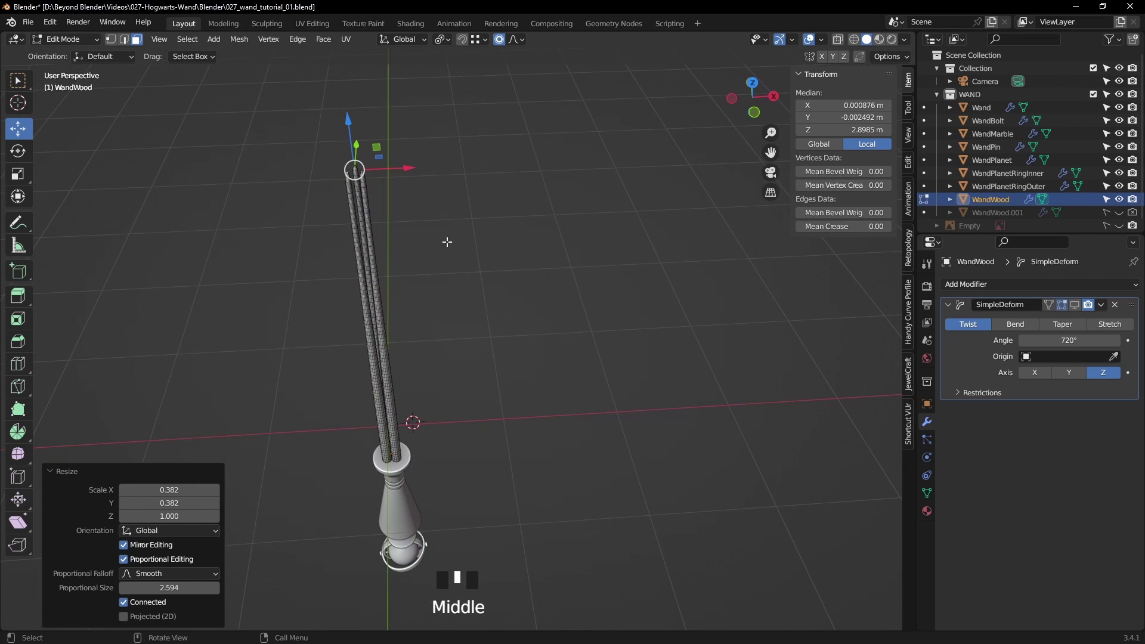
key("KP_Decimal")
scroll(491, 298, "down", 5)
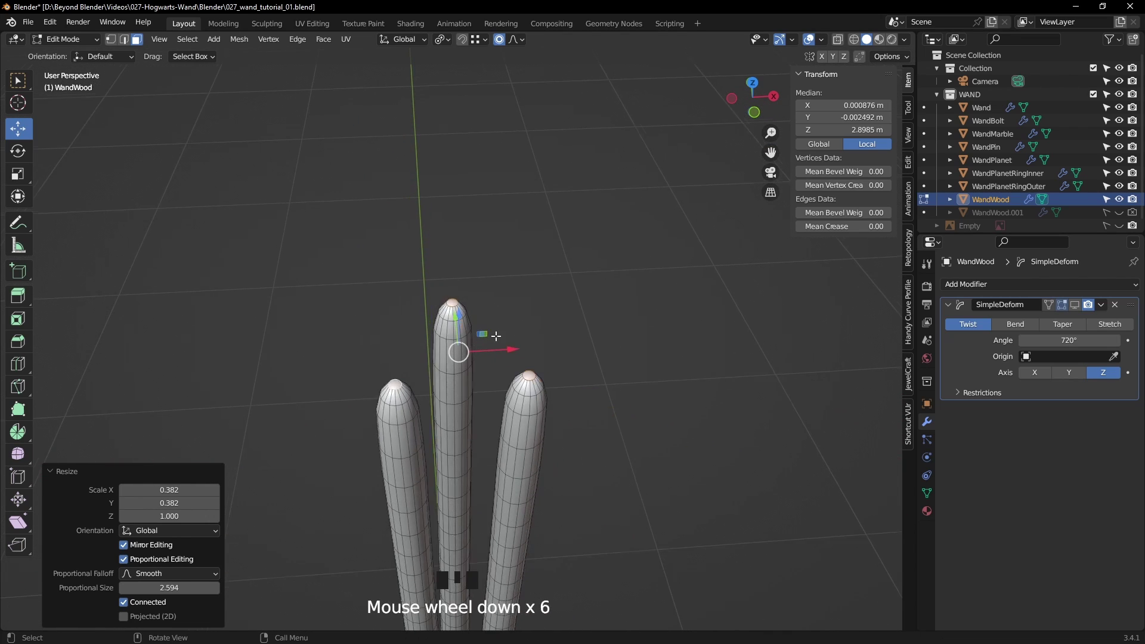
- Reselect the tip faces of the three strands and snap the 3D cursor to the selection, working from the top view
left_click(611, 315)
middle_click_drag(610, 314, 570, 192)
scroll(596, 393, "down", 4)
mouse_move(595, 394)
middle_mouse_down("shift")
mouse_move(611, 154)
mouse_move(614, 363)
mouse_move(668, 324)
mouse_move(696, 401)
mouse_move(642, 245)
mouse_move(590, 403)
middle_mouse_up("shift")
scroll(534, 437, "up", 2)
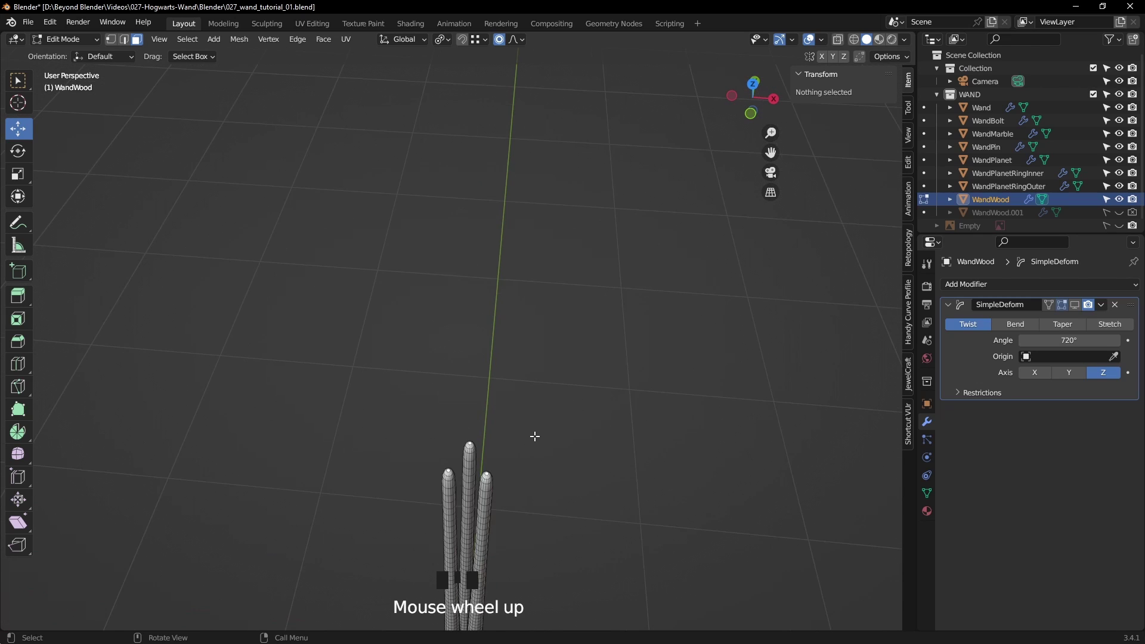
middle_click_drag(531, 439, 519, 340, "shift")
scroll(507, 331, "up", 1)
scroll(507, 331, "up", 1)
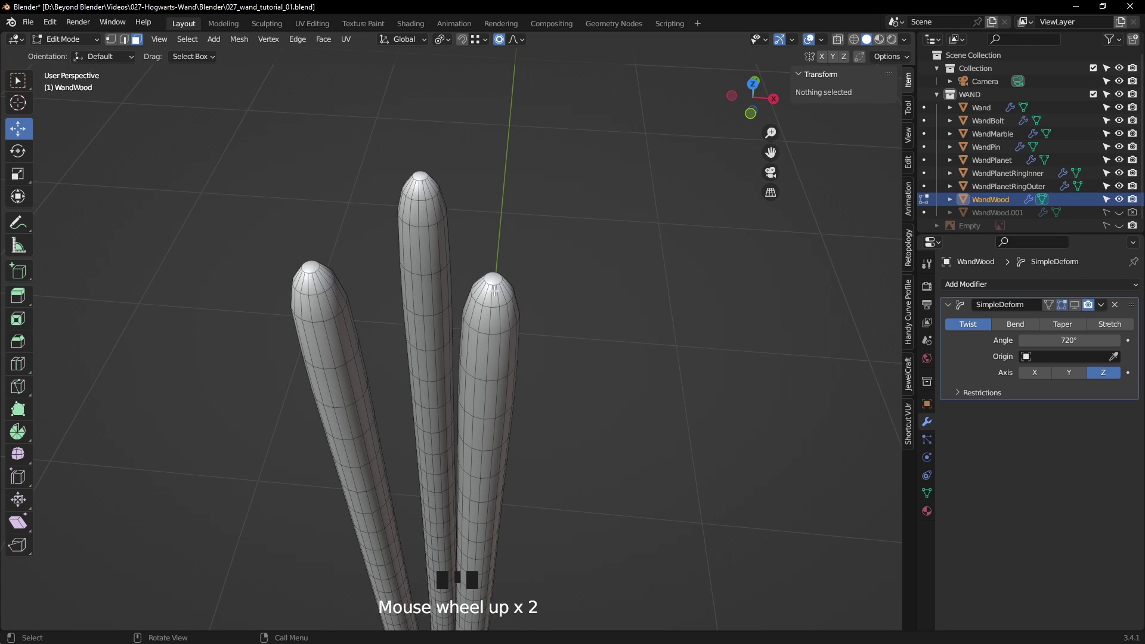
left_click(495, 280)
left_click(420, 176, "shift")
left_click(318, 271, "shift")
key("KP_7")
middle_click_drag(588, 299, 606, 169, "shift")
scroll(564, 260, "up", 2)
scroll(563, 261, "up", 3)
middle_click_drag(564, 261, 538, 270, "shift")
scroll(535, 251, "up", 3)
scroll(535, 251, "up", 1)
middle_click_drag(585, 240, 533, 335, "shift")
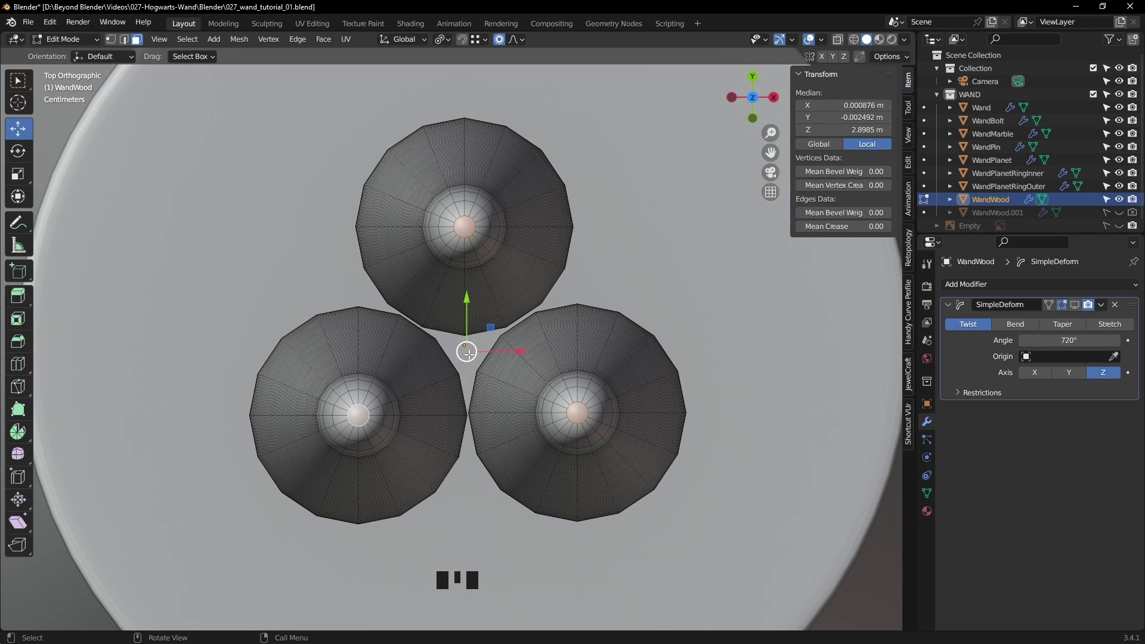
key("shift+s")
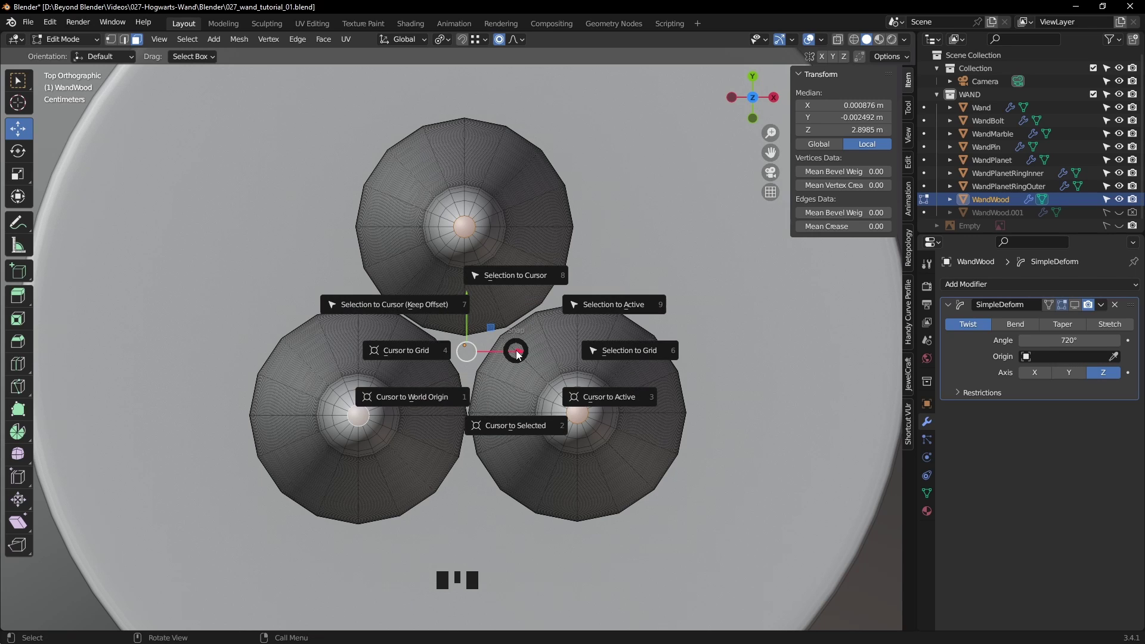
left_click(516, 423)
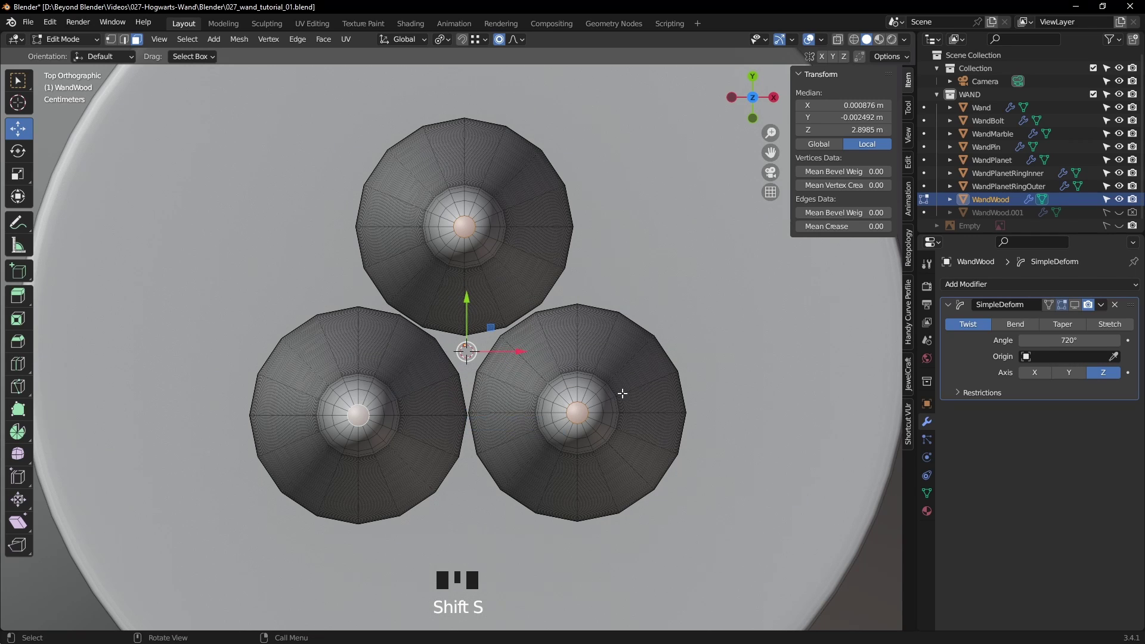
- Move each strand's tip face in the XY plane toward the 3D cursor so the three tips meet at the centre
left_click(628, 268)
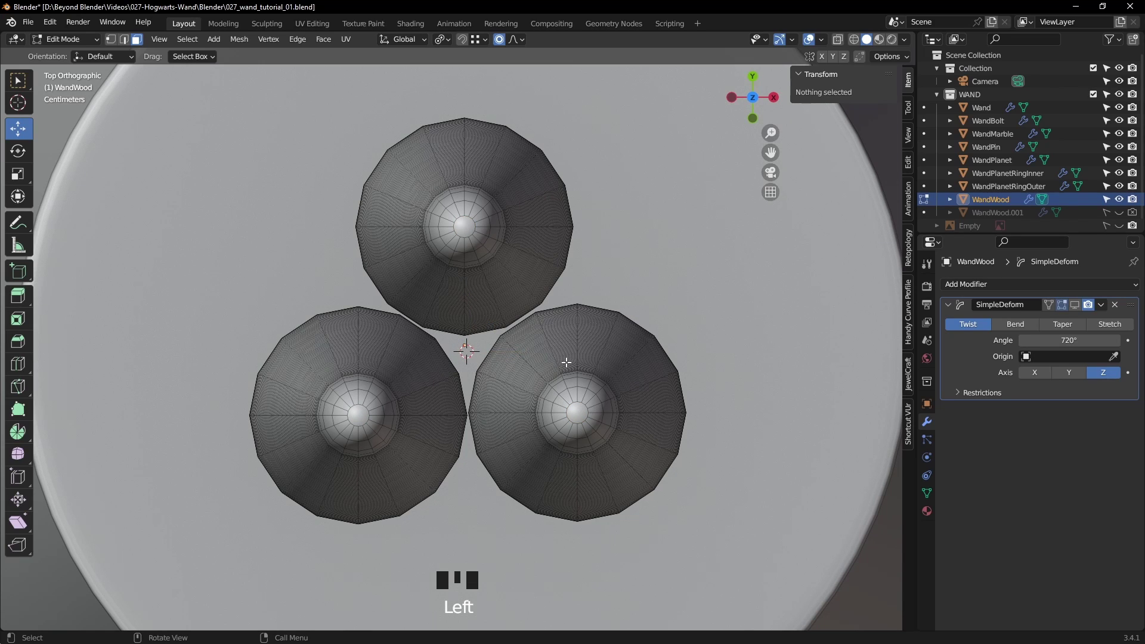
left_click(478, 237)
scroll(517, 305, "down", 3)
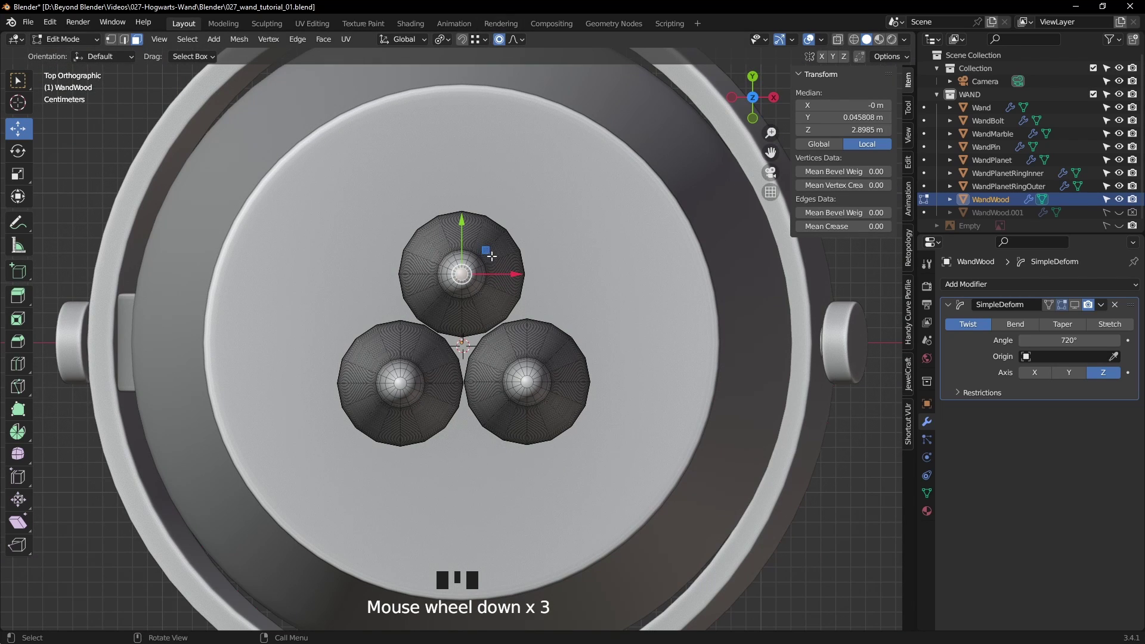
left_click_drag(486, 251, 486, 314)
left_click(531, 390)
scroll(580, 390, "up", 3)
left_click_drag(605, 387, 496, 335)
left_click(464, 330)
left_click_drag(464, 278, 465, 286)
left_click(361, 413)
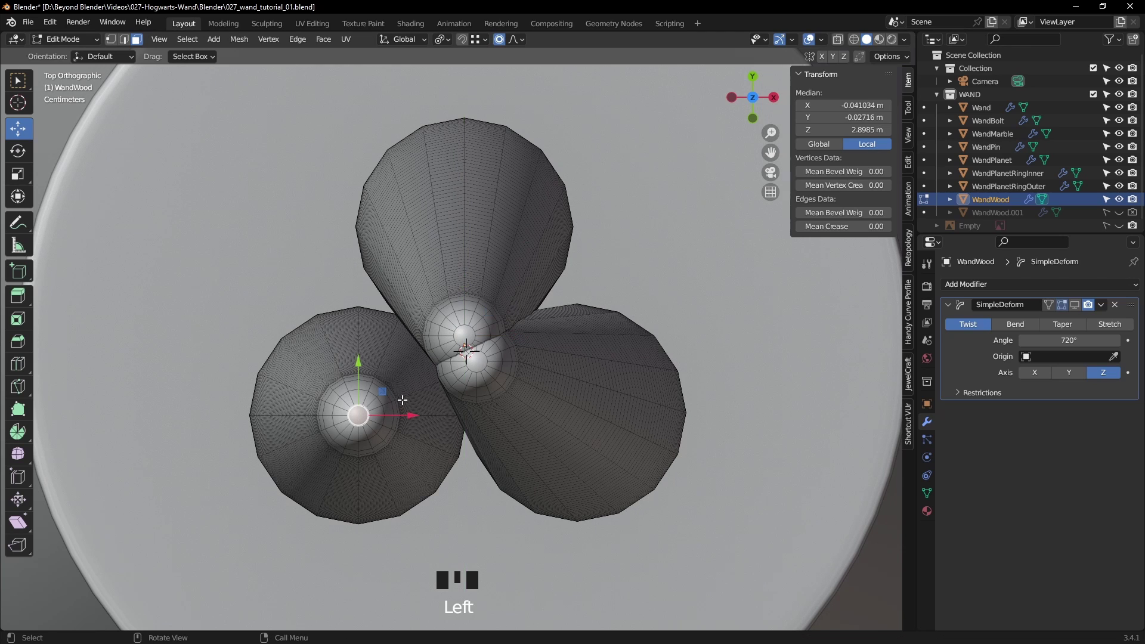
left_click_drag(382, 392, 478, 335)
scroll(590, 430, "down", 9)
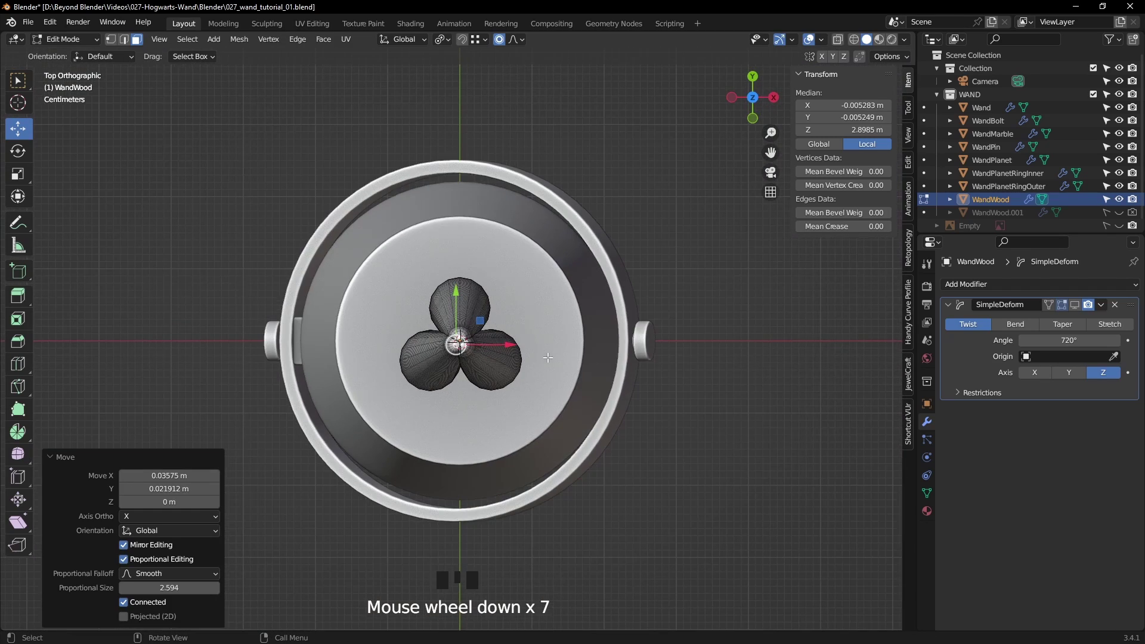
- Return to Object Mode and enable the viewport display of WandWood's SimpleDeform twist
middle_click_drag(590, 429, 549, 301)
scroll(585, 334, "down", 6)
scroll(561, 393, "up", 4)
left_click(564, 347)
key("Tab")
left_click(542, 396)
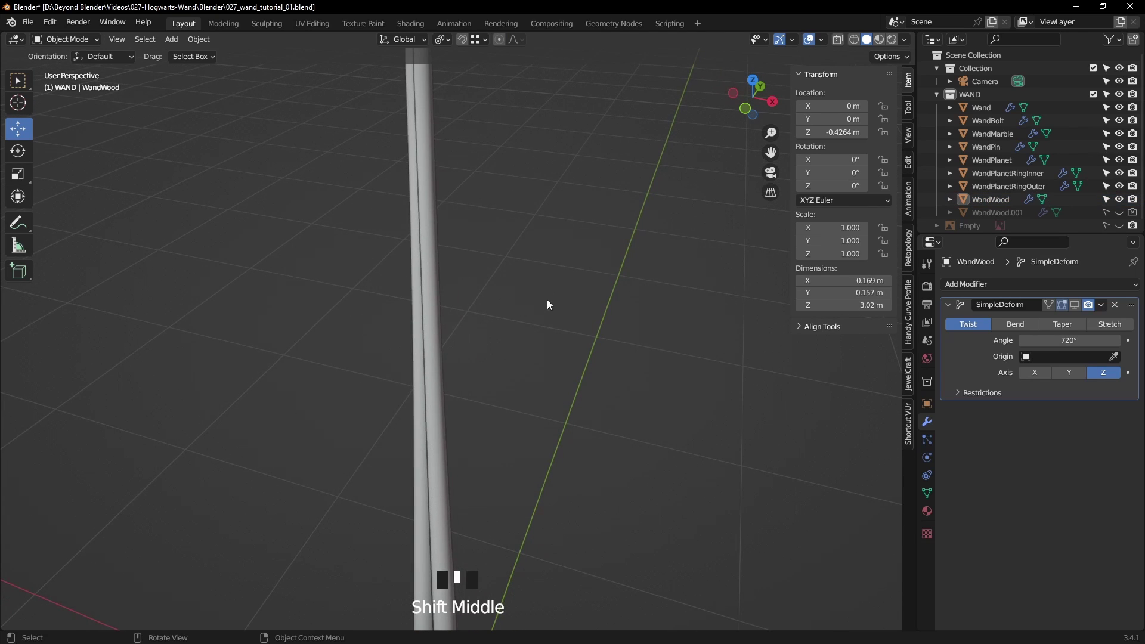
scroll(550, 301, "down", 3)
middle_click_drag(553, 366, 567, 252, "shift")
left_click(465, 307)
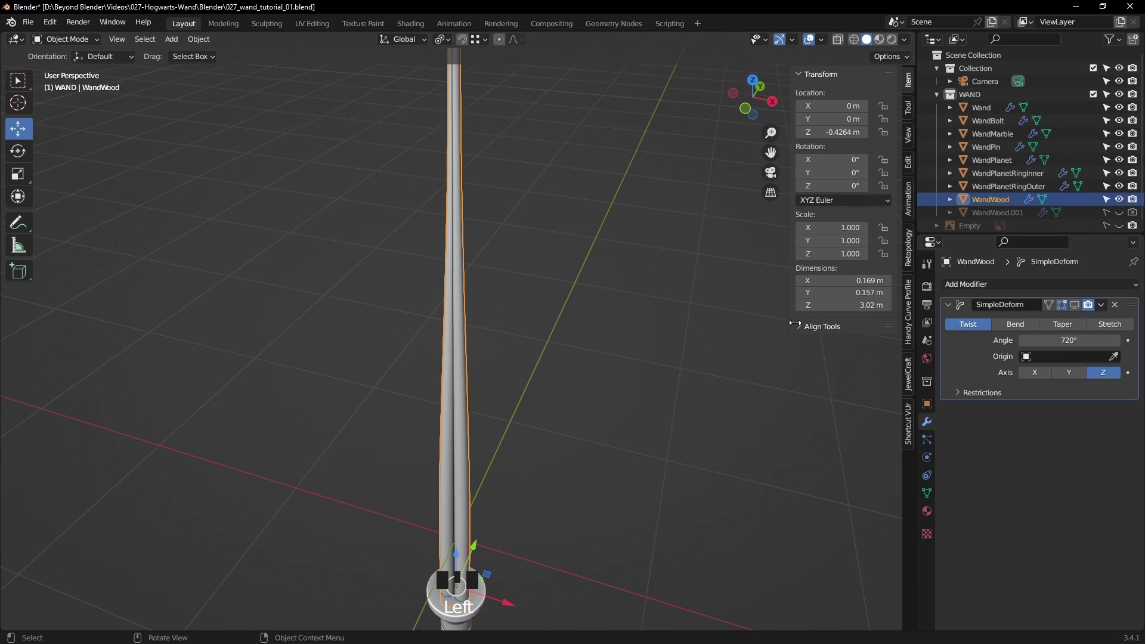
left_click(1075, 305)
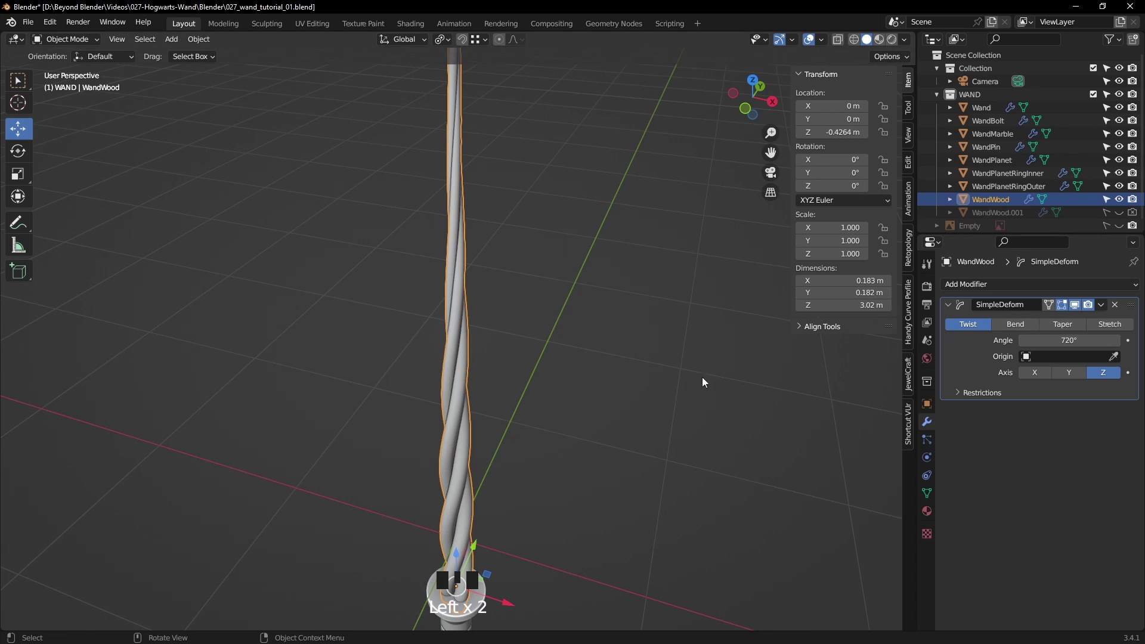
- Hide the viewport overlays and inspect the twisted shaft up to its tip
left_click(632, 389)
scroll(630, 390, "down", 2)
mouse_move(600, 378)
middle_mouse_down()
mouse_move(630, 394)
mouse_move(751, 350)
mouse_move(665, 383)
mouse_move(619, 299)
mouse_move(593, 389)
mouse_move(537, 386)
mouse_move(477, 355)
mouse_move(481, 308)
mouse_move(617, 286)
mouse_move(719, 288)
mouse_move(722, 320)
mouse_move(593, 289)
mouse_move(564, 378)
mouse_move(452, 279)
middle_mouse_up()
left_click(809, 40)
scroll(476, 223, "up", 3)
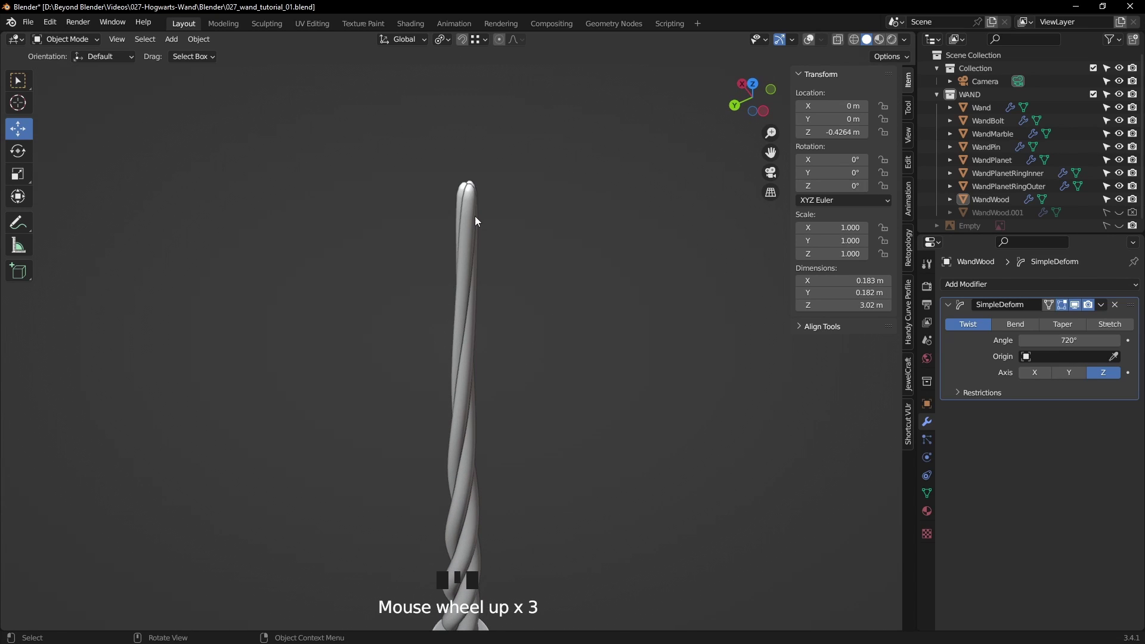
- Enter Edit Mode on WandWood and show the viewport overlays again
left_click(476, 222)
middle_click_drag(485, 205, 486, 239)
key("Tab")
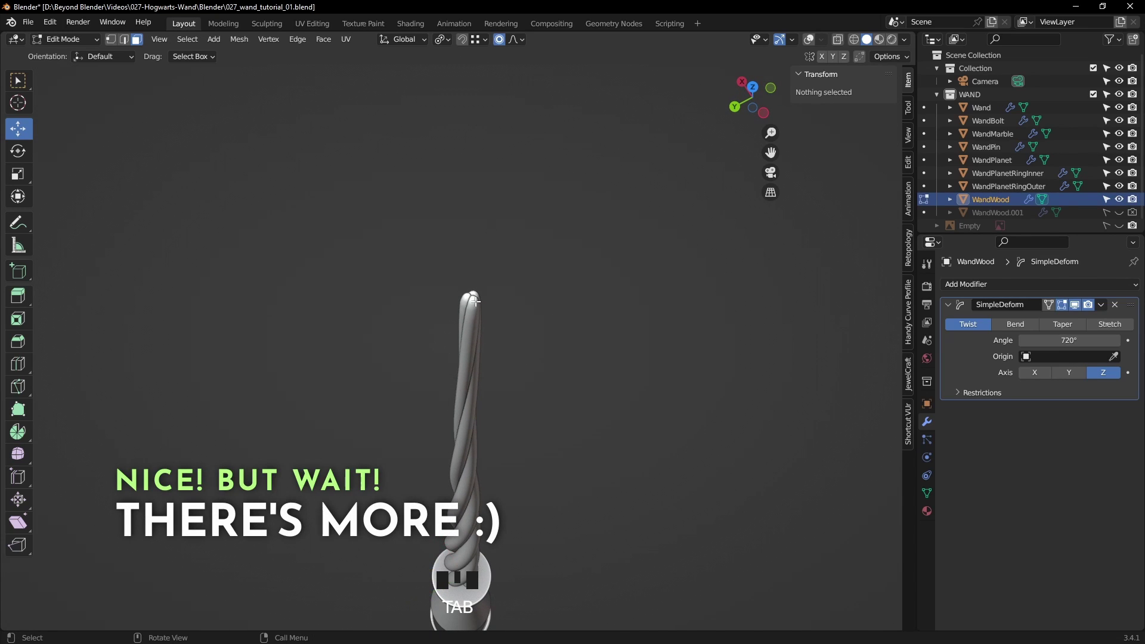
left_click(810, 42)
scroll(493, 274, "up", 3)
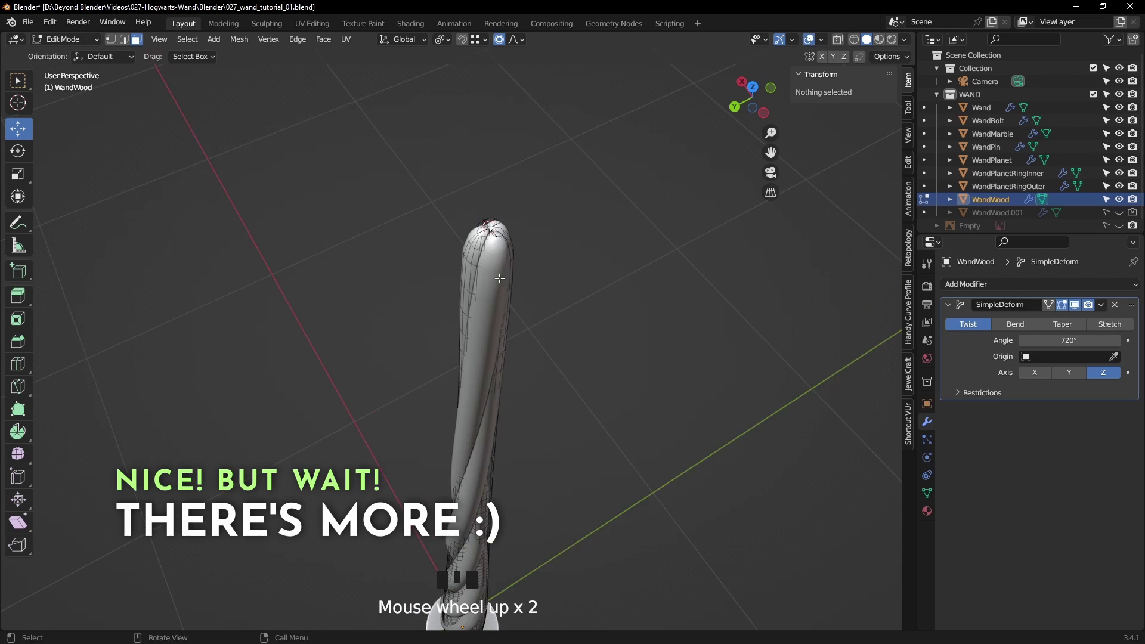
scroll(201, 153, "down", 1)
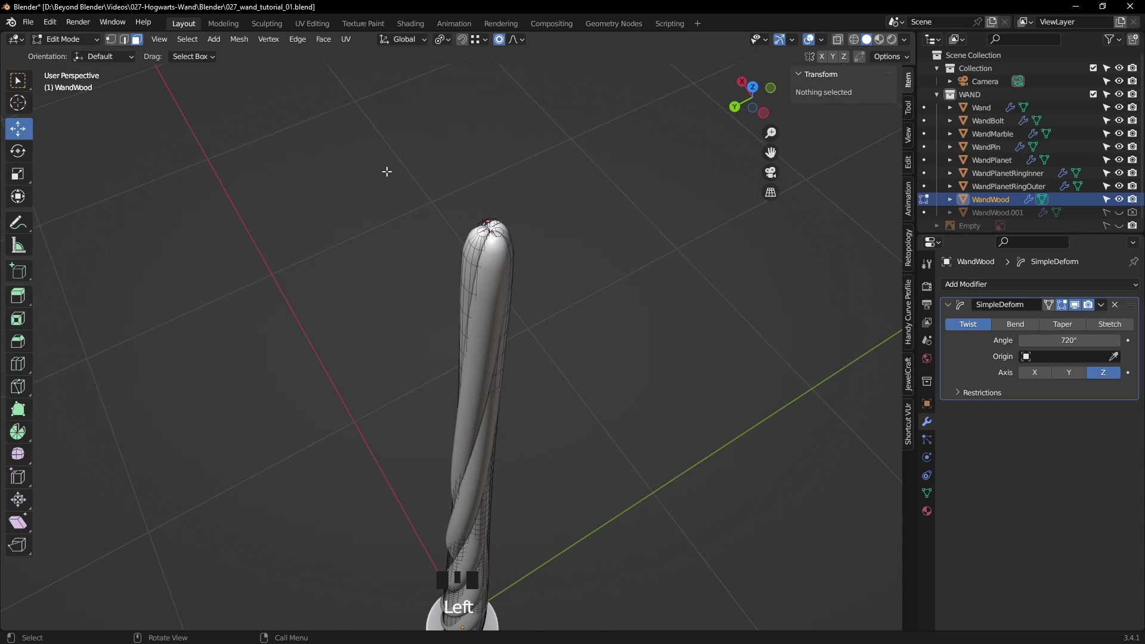
- Frame the shaft's tip and examine from several angles how the three twisted strand ends meet
left_click_drag(384, 169, 574, 273)
key("KP_Decimal")
key("alt+a")
middle_click_drag(698, 263, 716, 232)
scroll(664, 255, "down", 4)
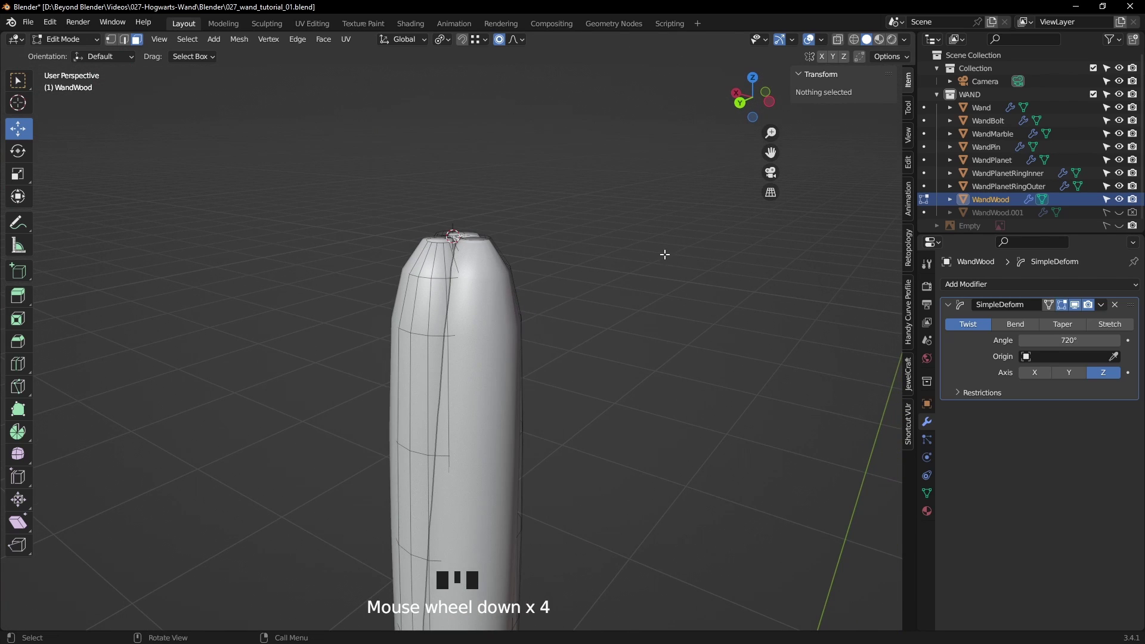
key("KP_1")
middle_click_drag(458, 238, 646, 286)
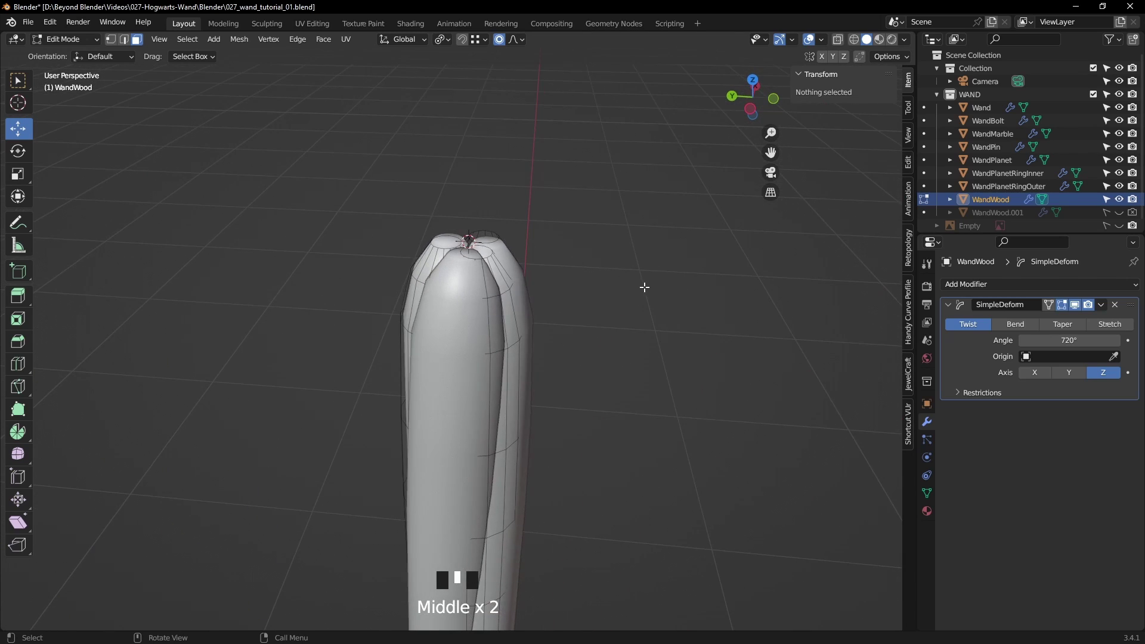
scroll(583, 442, "down", 5)
middle_click_drag(582, 442, 514, 223, "shift")
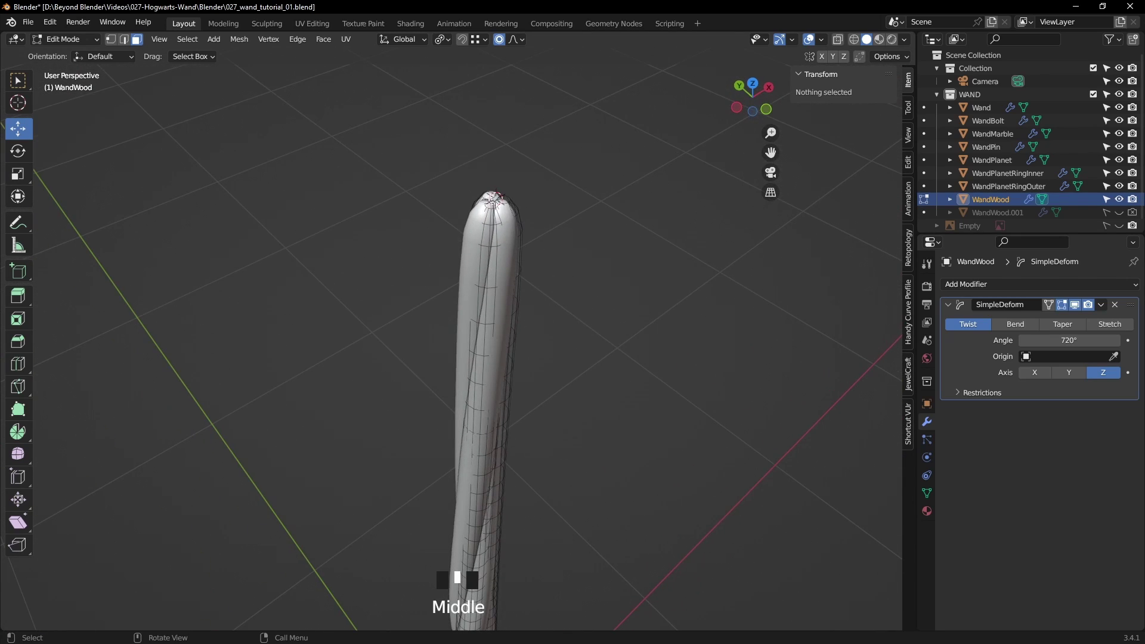
- Select the tip face of one strand and lower it about 0.064 m along Z with proportional editing
left_click(528, 238)
left_click(1076, 306)
middle_click_drag(677, 358, 490, 322)
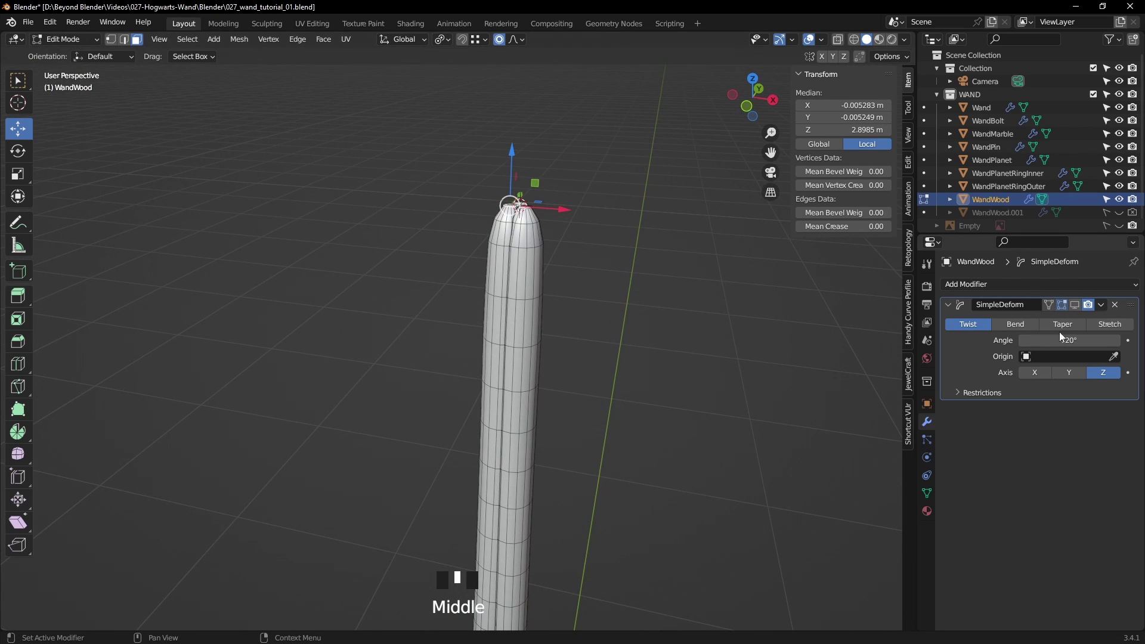
left_click(1075, 307)
left_click_drag(512, 151, 505, 246)
mouse_move(505, 246)
middle_mouse_down()
mouse_move(680, 273)
mouse_move(556, 296)
mouse_move(499, 253)
middle_mouse_up()
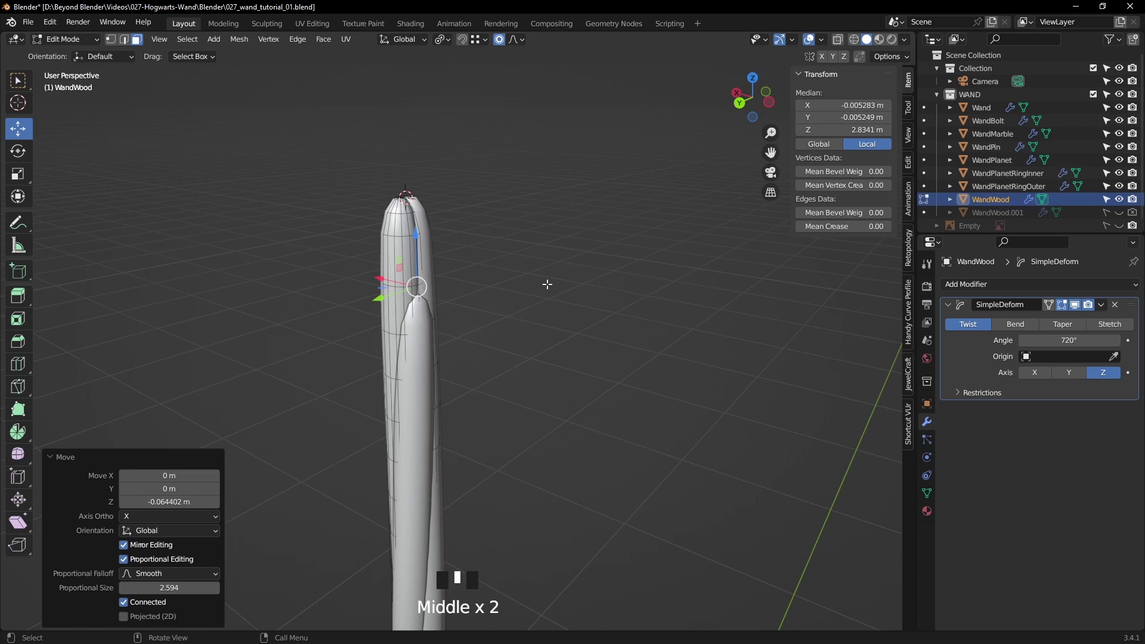
- Undo the last lowering and move the strand's tip face down about 0.1 m along Z with proportional editing instead
scroll(548, 284, "down", 4)
key("ctrl+z")
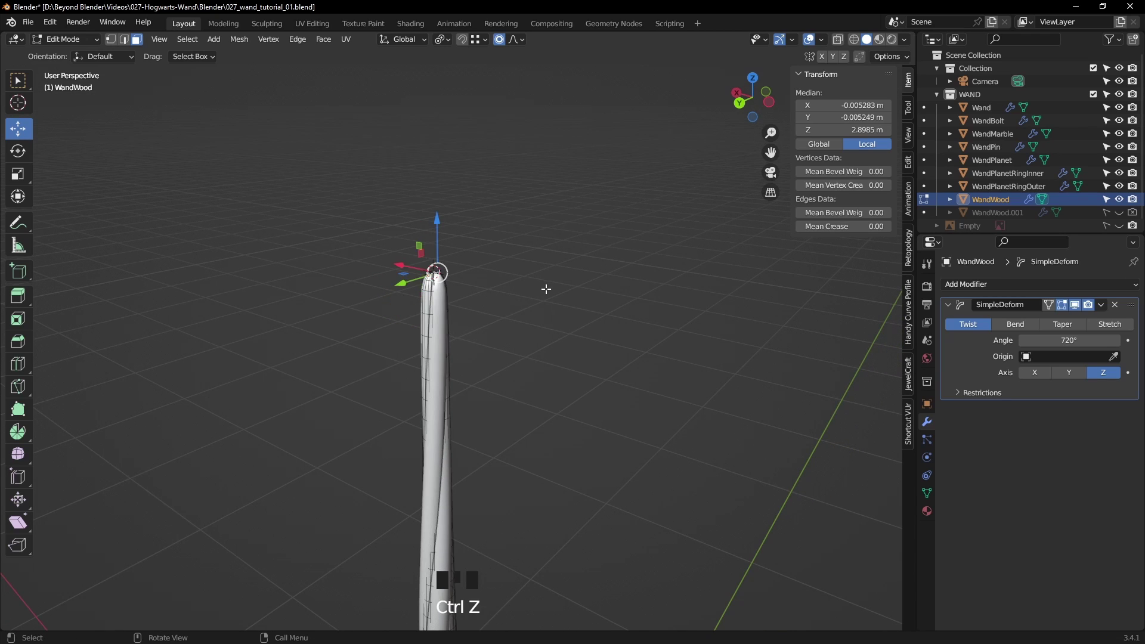
scroll(557, 371, "down", 2)
middle_click_drag(557, 371, 568, 197, "shift")
scroll(568, 220, "down", 2)
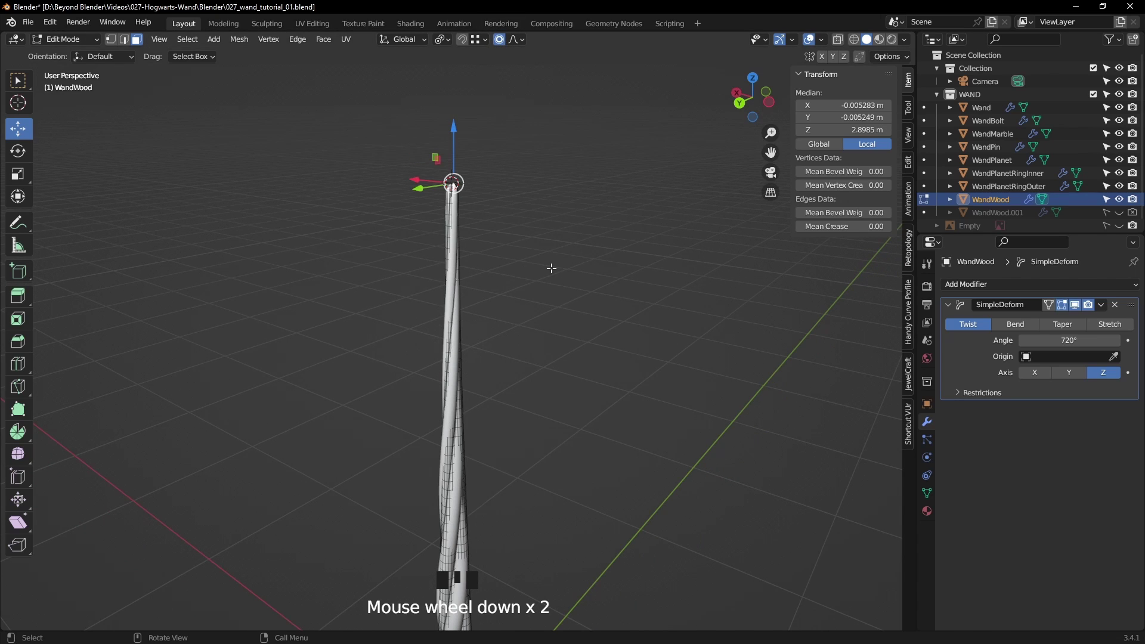
key("KP_1")
scroll(553, 284, "down", 1)
middle_click_drag(552, 284, 578, 270, "shift")
mouse_move(523, 195)
middle_mouse_down("shift")
mouse_move(516, 159)
mouse_move(521, 189)
mouse_move(518, 180)
middle_mouse_up("shift")
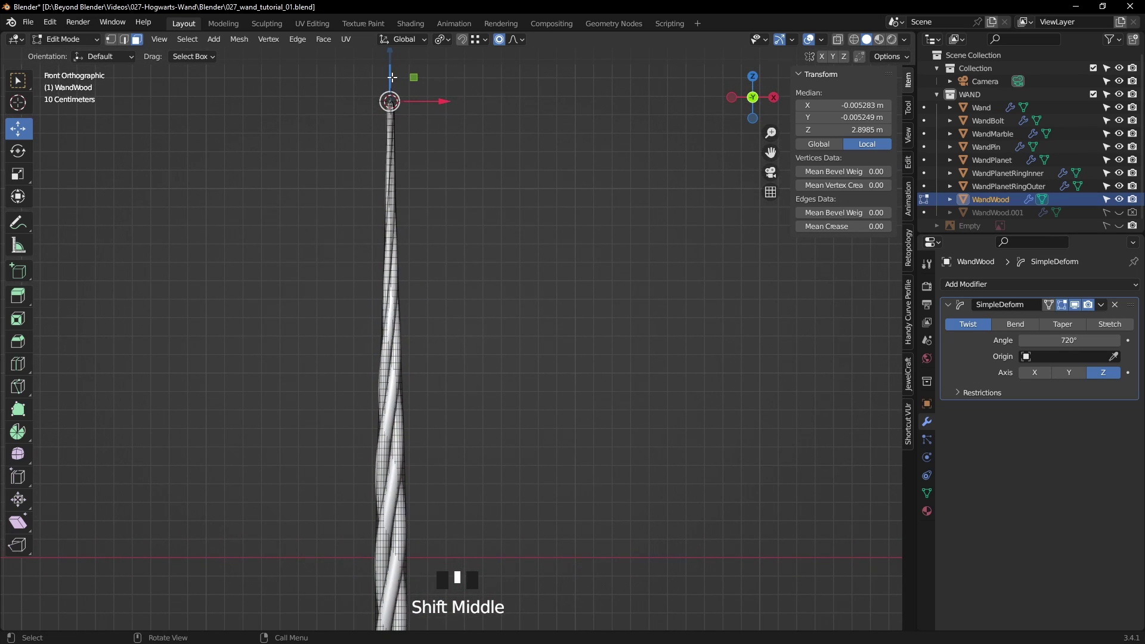
left_click_drag(392, 77, 398, 100)
middle_click_drag(528, 135, 550, 332)
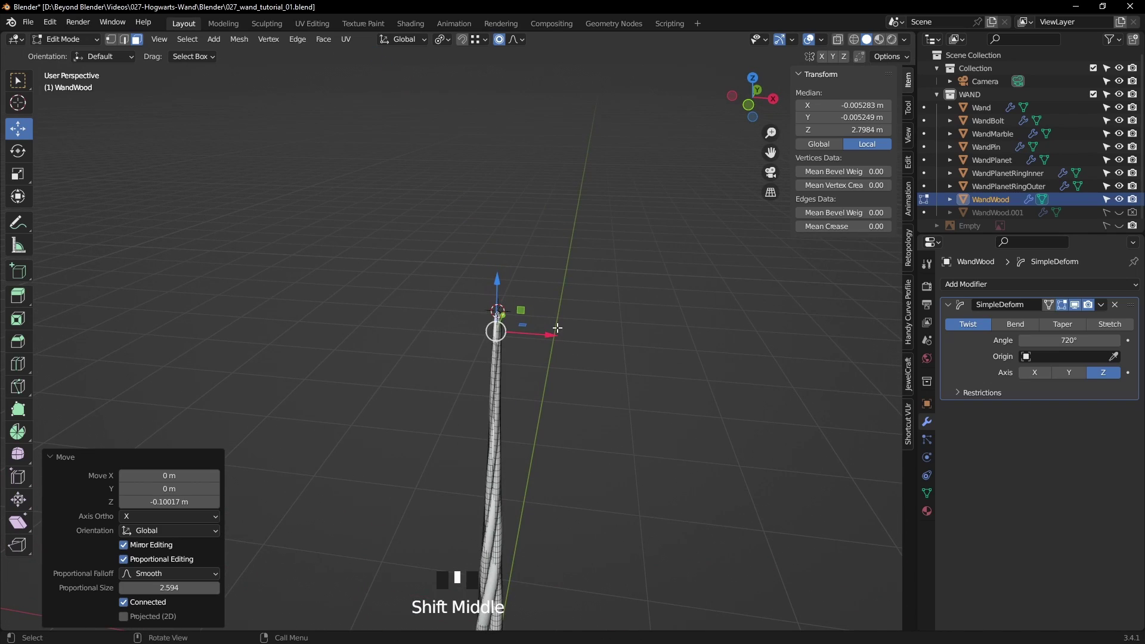
- Frame the shaft's end and select the tip face of a second strand beside the lowered one
key("KP_Decimal")
scroll(561, 346, "down", 18)
middle_click_drag(596, 253, 201, 288)
left_click(454, 187)
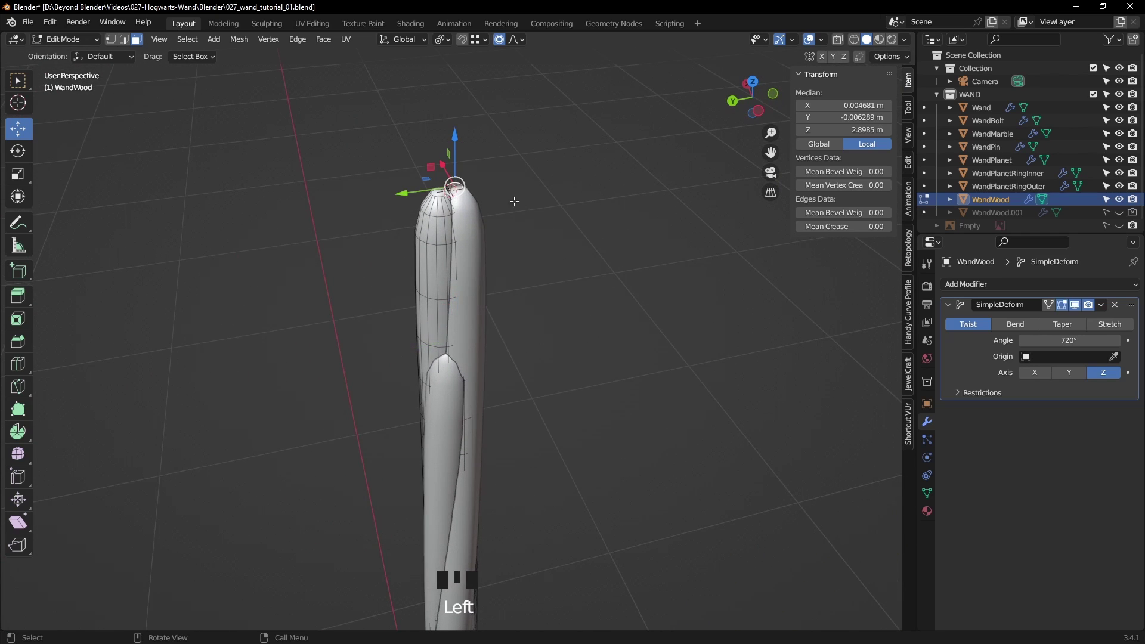
left_click_drag(455, 136, 455, 230)
middle_click_drag(622, 253, 478, 197)
key("ctrl+z")
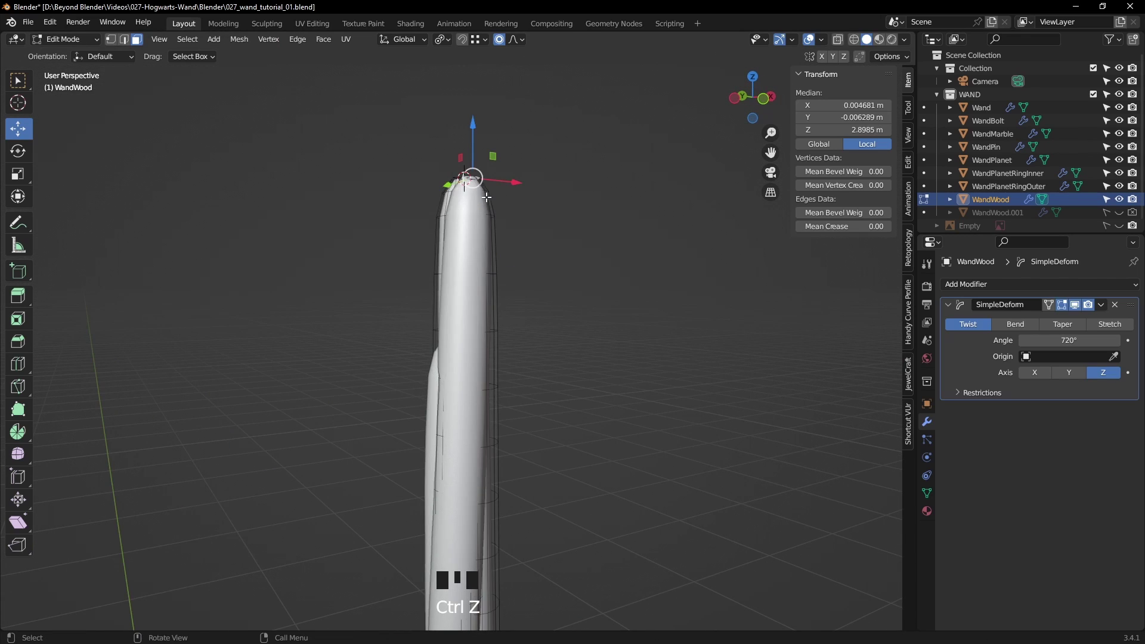
- Lower the second strand's tip face about 0.053 m along Z with proportional editing
middle_click_drag(473, 136, 542, 151)
left_click_drag(468, 119, 470, 208)
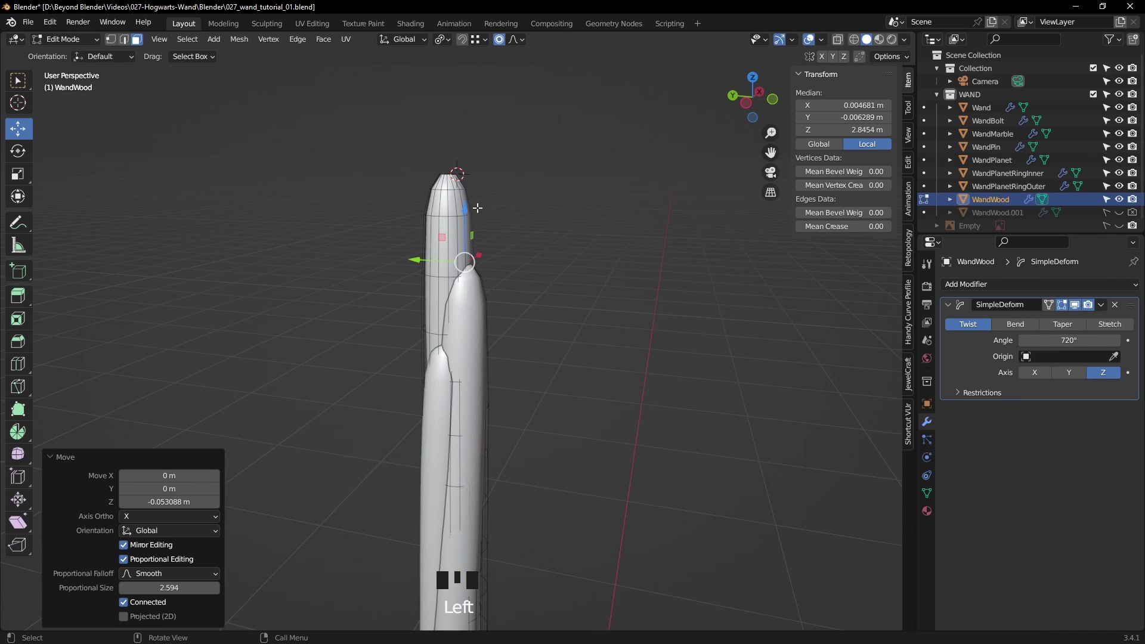
middle_click_drag(551, 294, 575, 334)
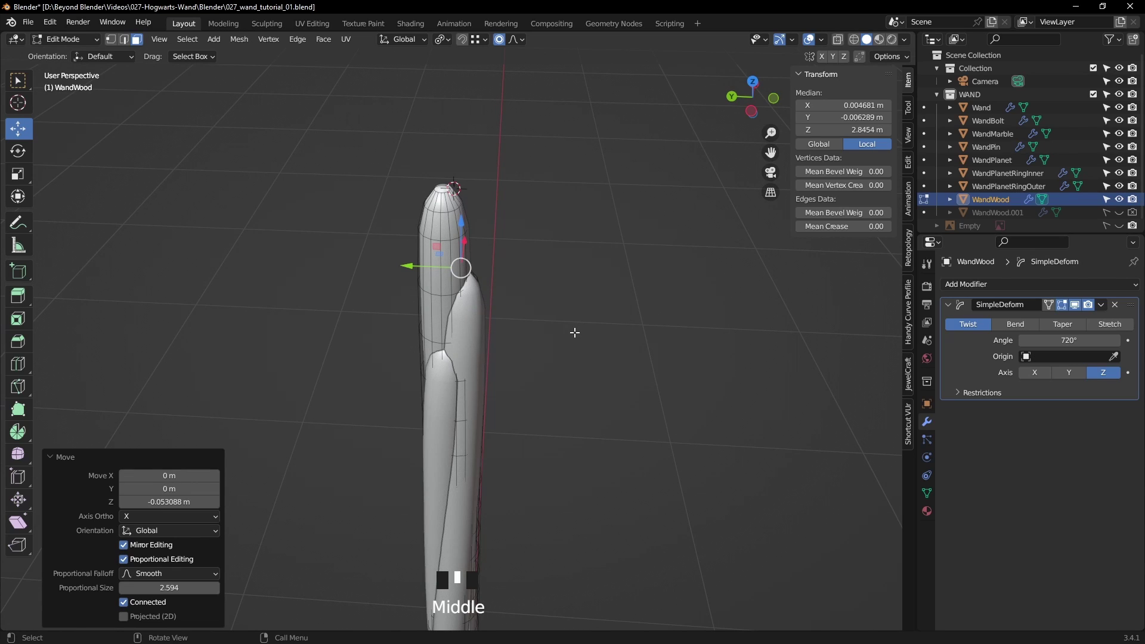
- Shift the second strand's tip face about 0.0025 m along Y and return to Object Mode
key("Tab")
key("Tab")
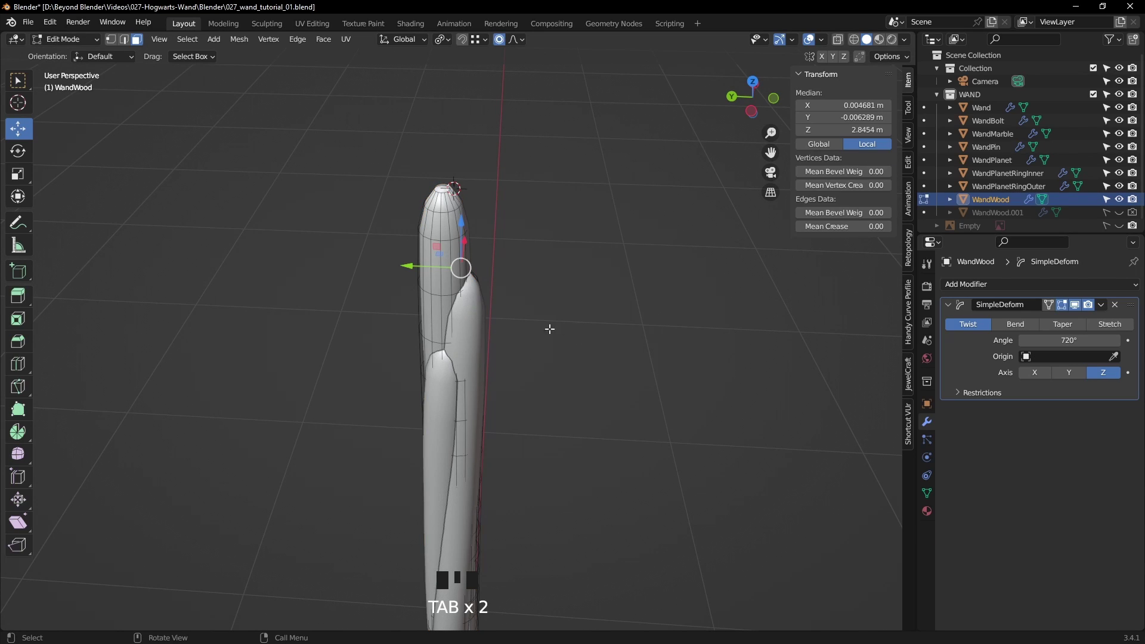
left_click_drag(405, 264, 401, 265)
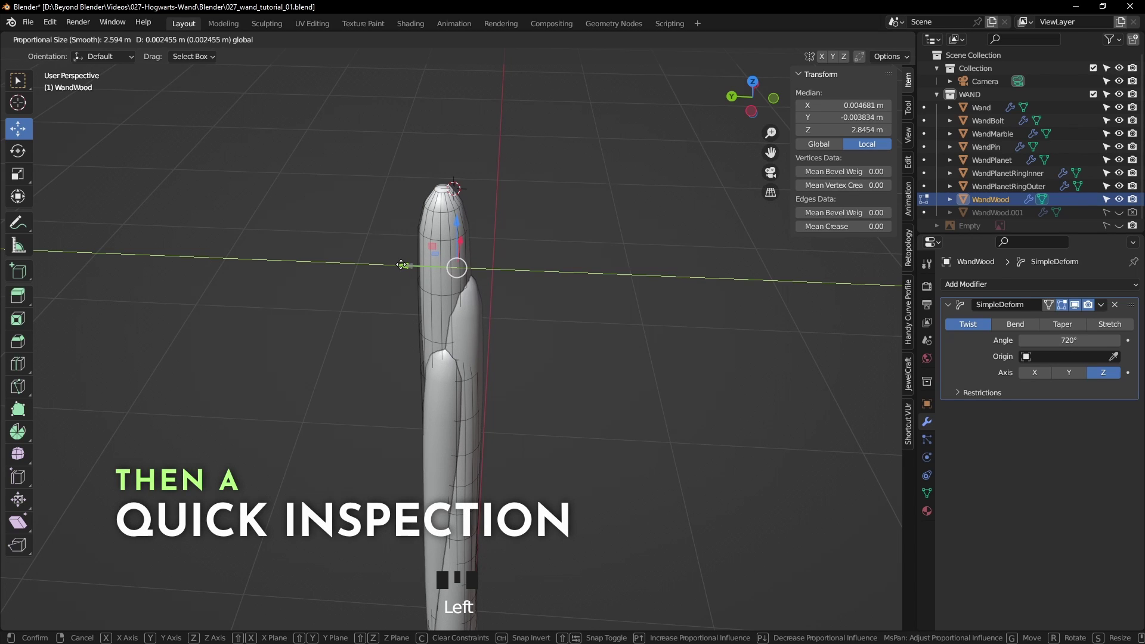
left_click_drag(401, 265, 401, 265)
key("Tab")
- Inspect the staggered strand ends and the whole wand in front view
scroll(594, 301, "down", 10)
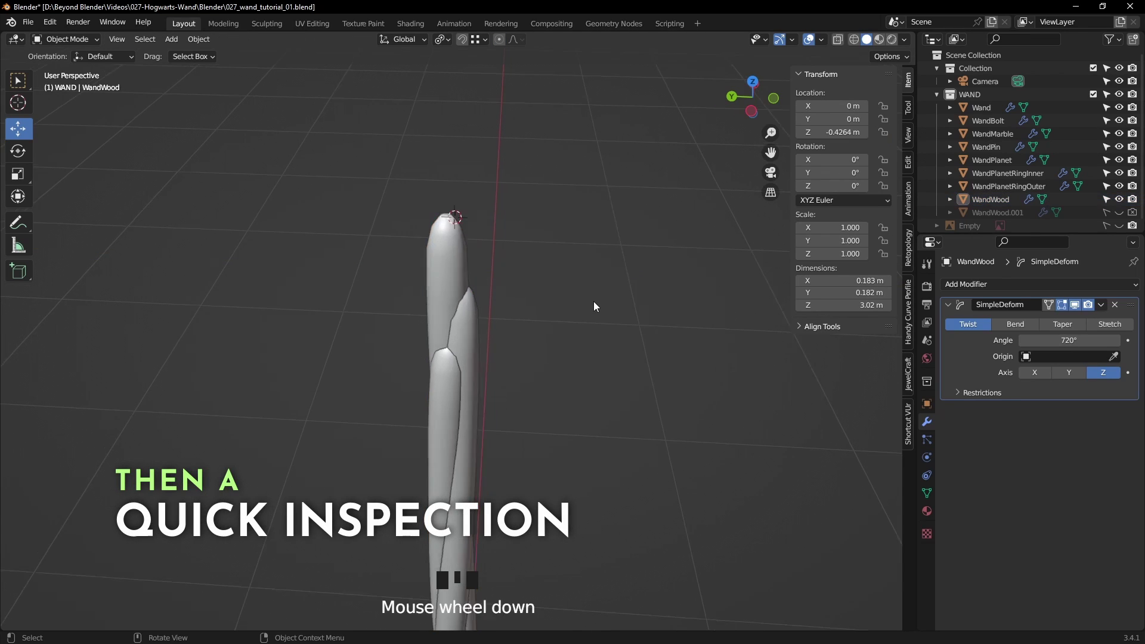
mouse_move(595, 322)
middle_mouse_down("shift")
mouse_move(598, 296)
mouse_move(621, 276)
mouse_move(585, 334)
middle_mouse_up("shift")
left_click(420, 450)
key("KP_Decimal")
double_click(603, 295)
middle_click_drag(603, 295, 545, 296)
key("KP_1")
- Show the viewport overlays and briefly hide the Wand object to compare its lower collar with the reference image
left_click(513, 431)
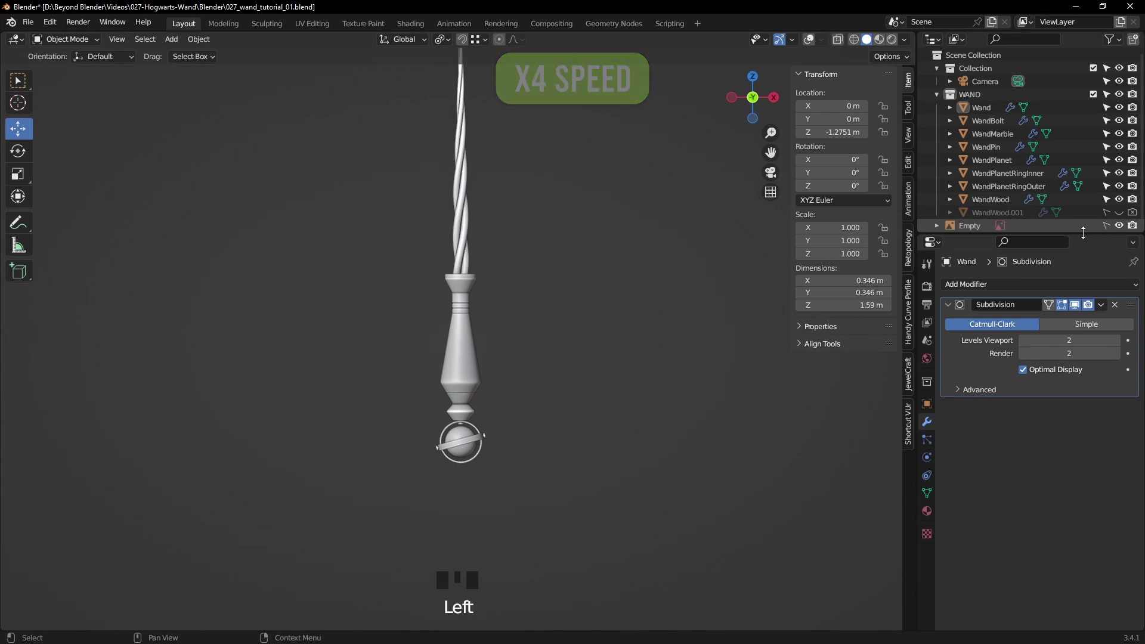
key("KP_1")
left_click(809, 39)
scroll(452, 450, "up", 5)
middle_click_drag(480, 496, 511, 351, "shift")
scroll(510, 342, "up", 5)
left_click(491, 325)
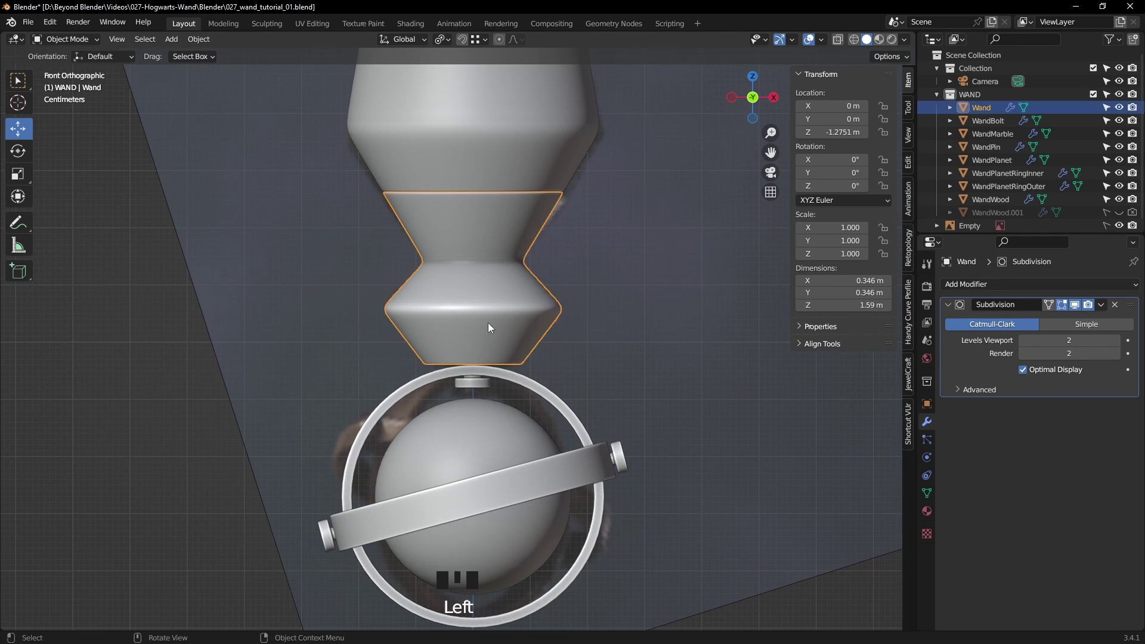
left_click(1117, 108)
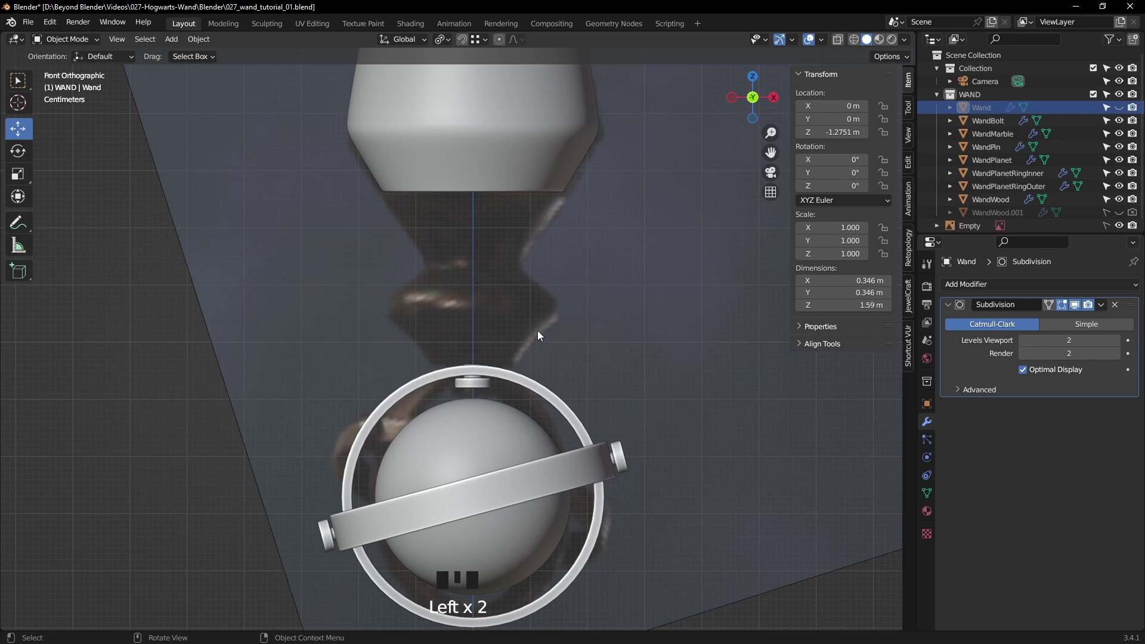
left_click(1119, 108)
- In wireframe Edit Mode with Subdivision hidden in the viewport, add one centred loop cut to the Wand's lowest collar section
key("z")
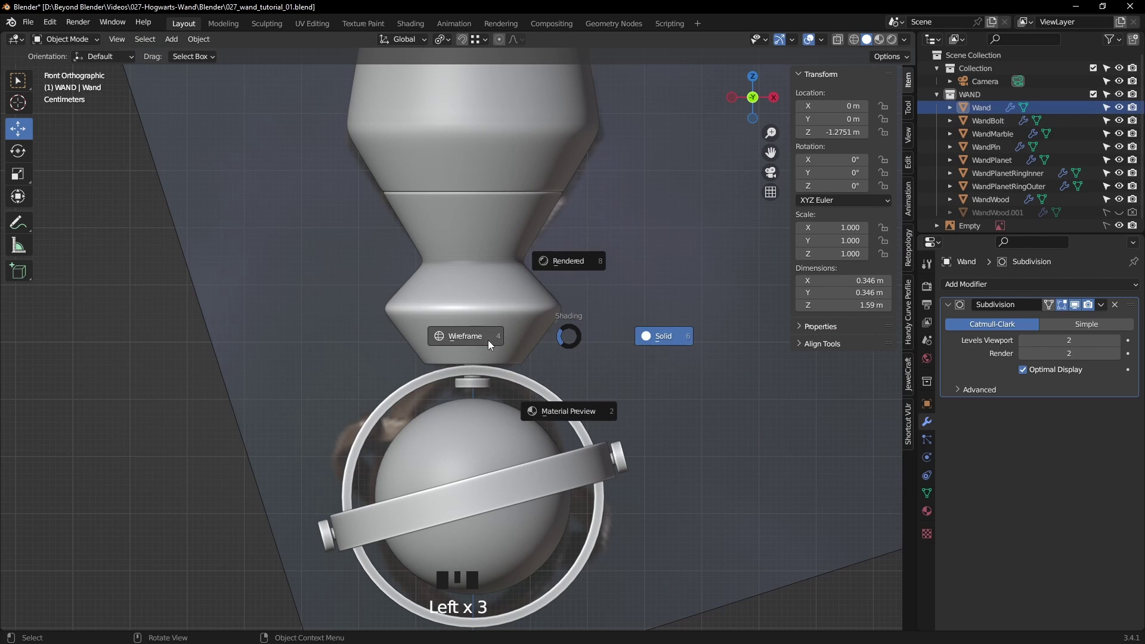
left_click(523, 321)
key("Tab")
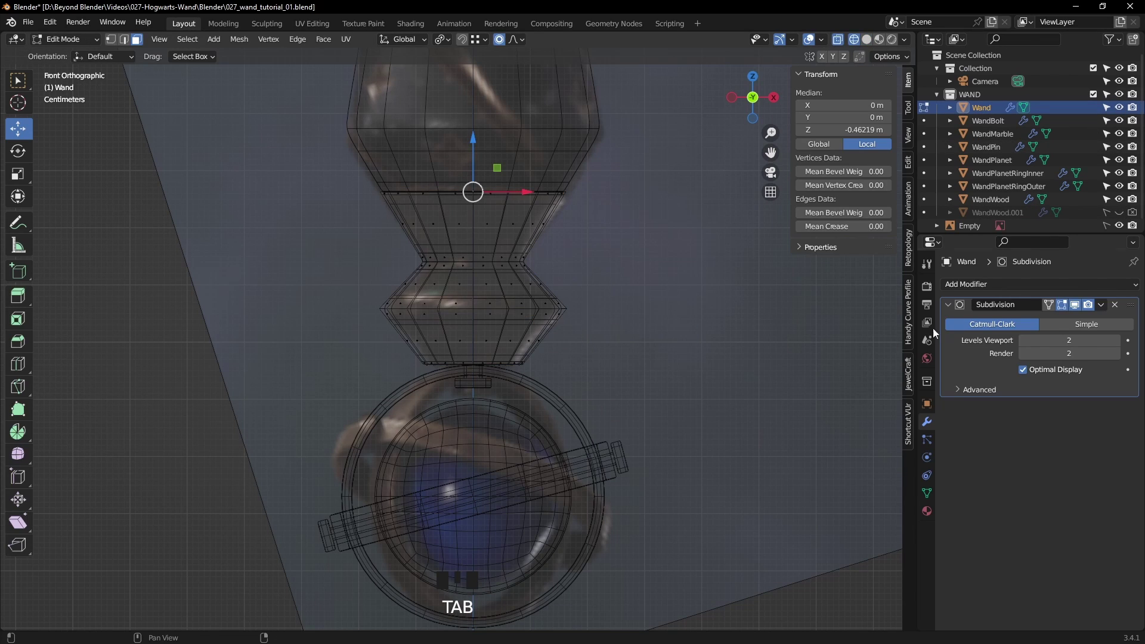
left_click(1075, 305)
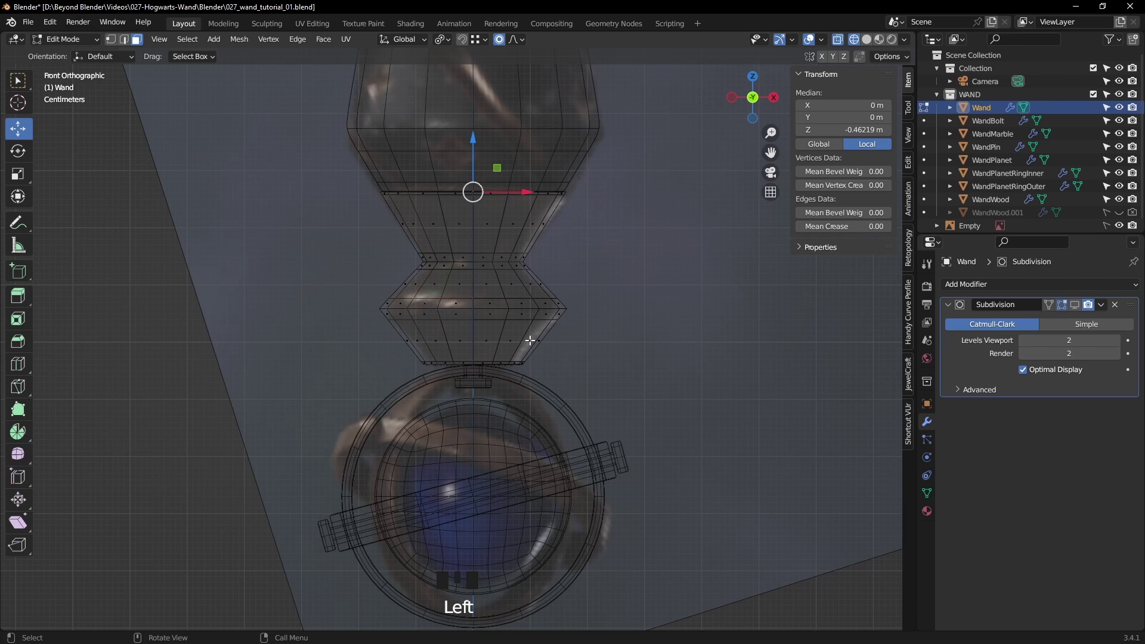
key("ctrl+r")
left_click(577, 331)
right_click(577, 331)
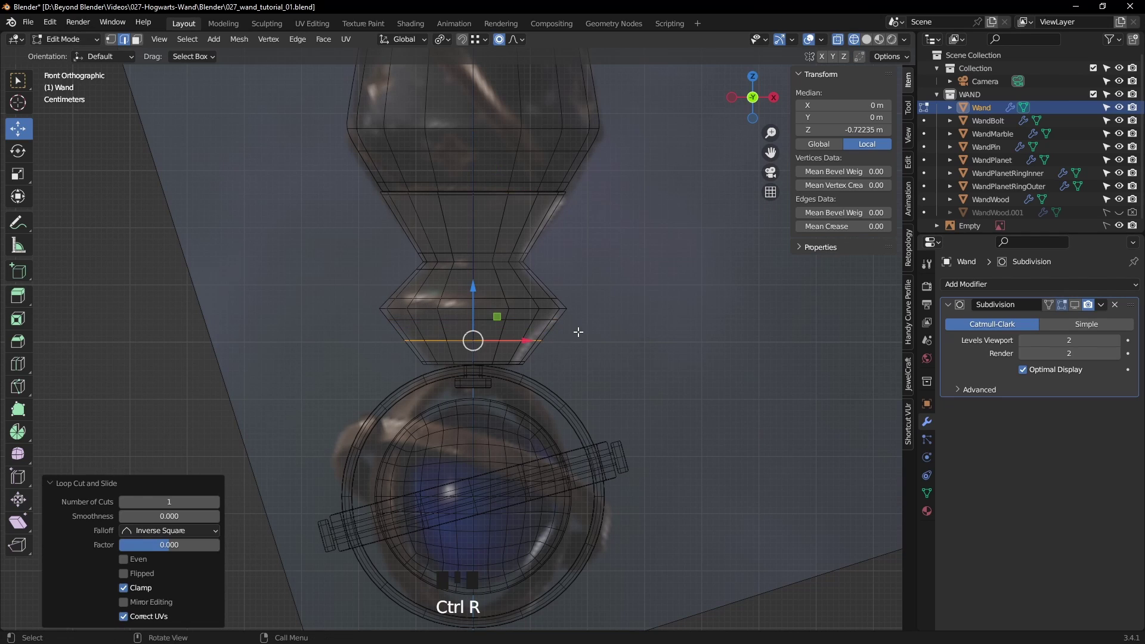
- Turn off proportional editing and scale the new collar loop to about 0.908
left_click(448, 41)
left_click(461, 98)
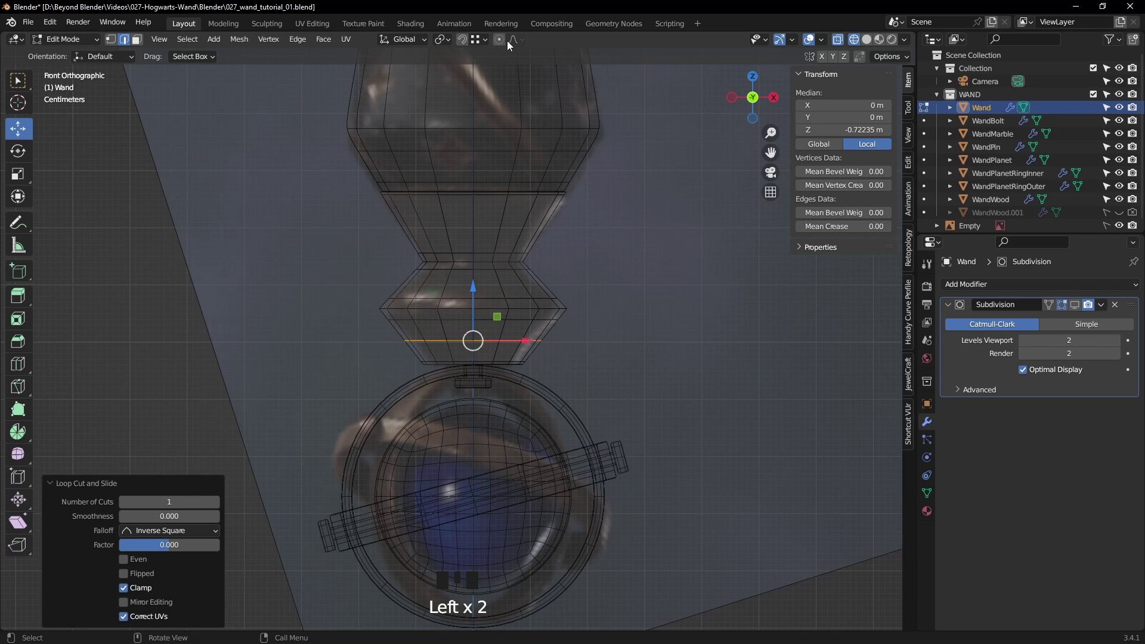
key("s")
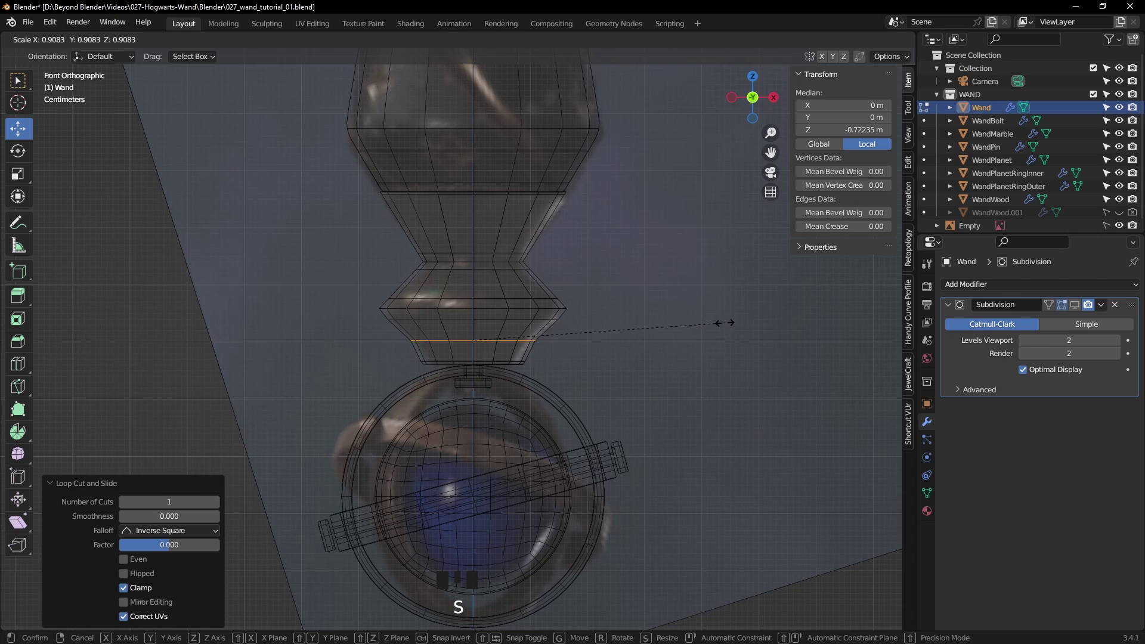
left_click(725, 323)
- Show the Wand's Subdivision in the viewport again and return to solid shading in Object Mode with nothing selected
left_click(1074, 305)
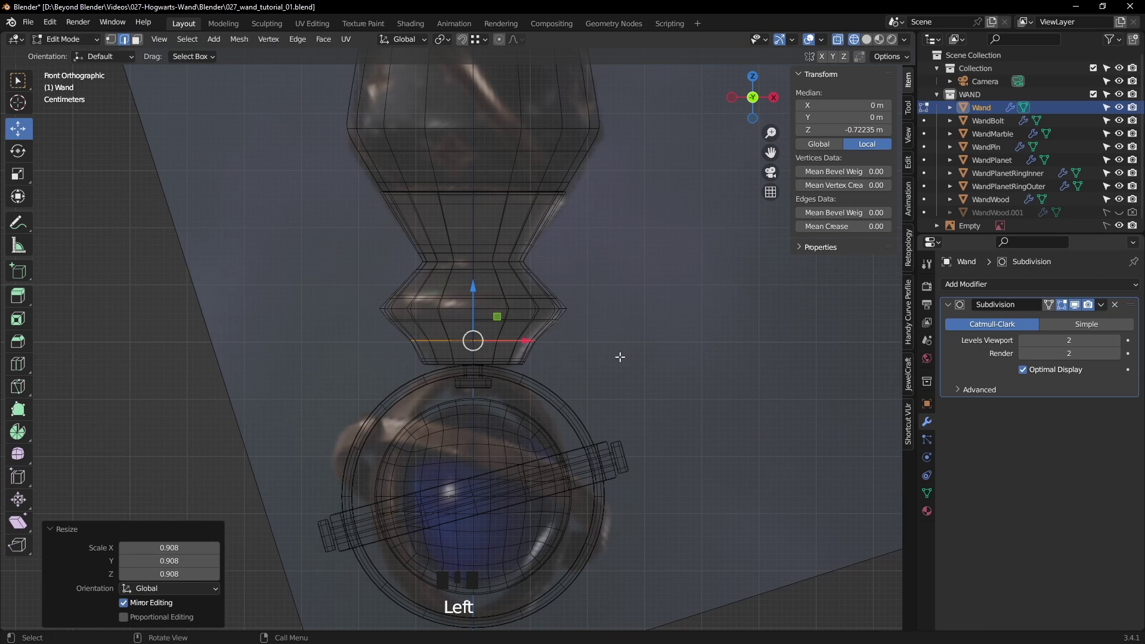
key("z")
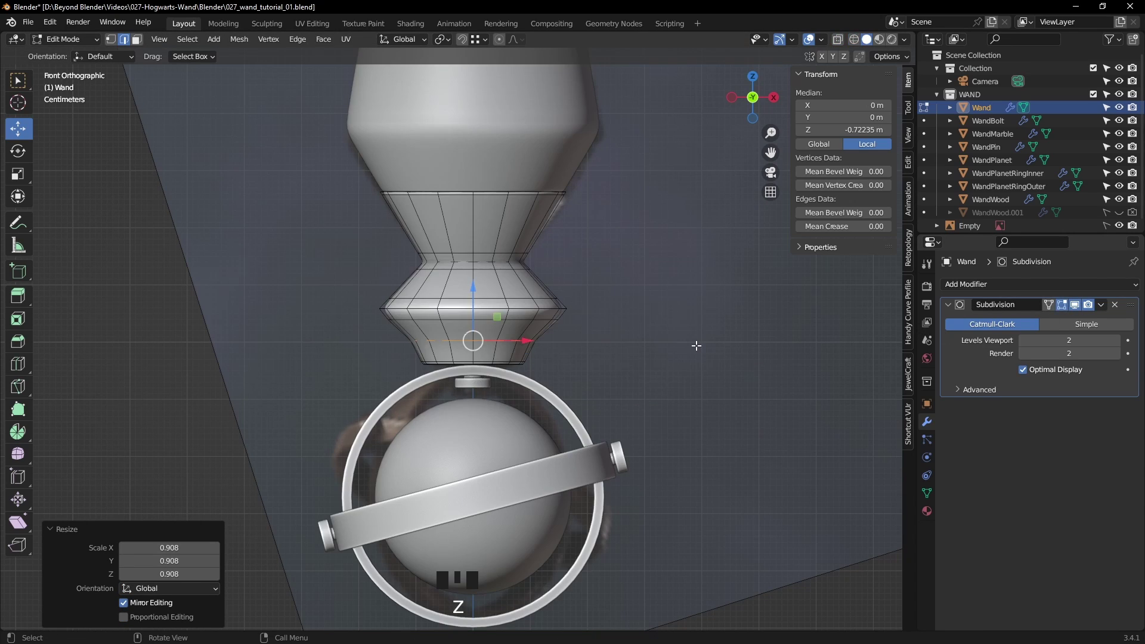
key("Tab")
left_click(697, 349)
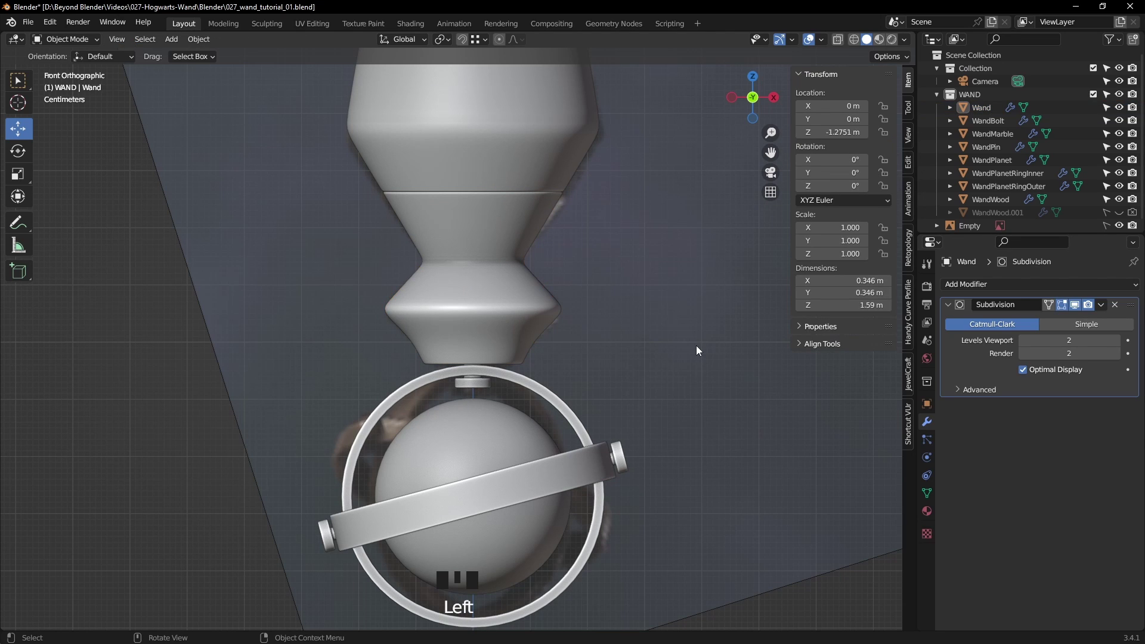
- Switch to the browser, examine the Celestial – Blue wand handle in the Hogwarts Legacy video, and return to Blender
scroll(696, 346, "down", 5)
middle_click_drag(685, 339, 620, 415, "shift")
key("alt+Tab")
left_click_drag(562, 73, 495, 30)
left_click(153, 540)
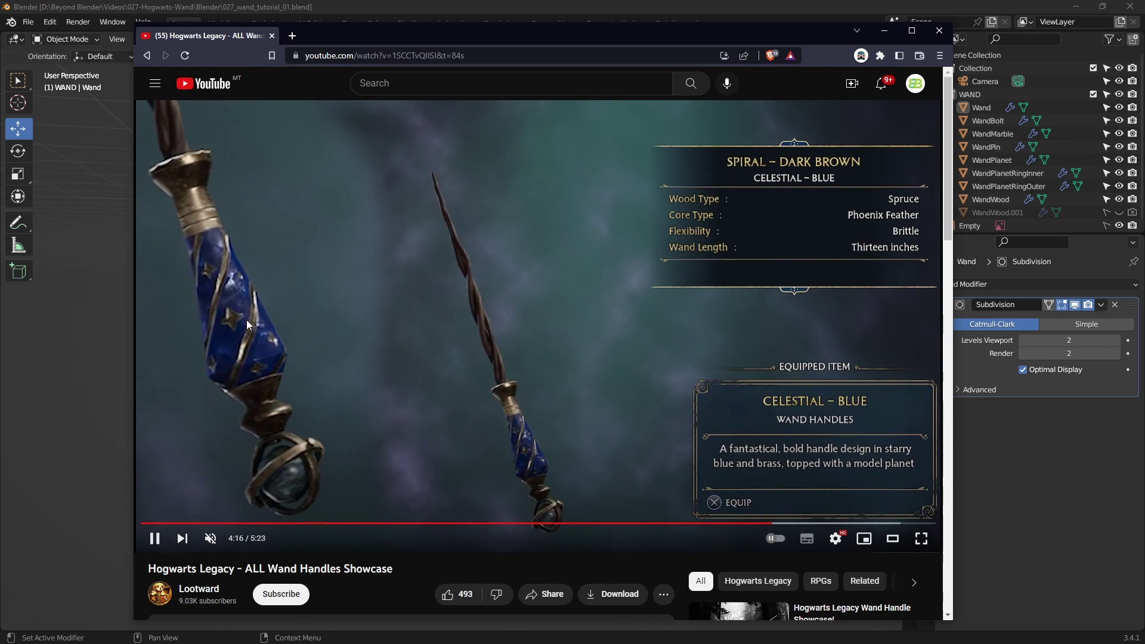
left_click(256, 335)
left_click(835, 539)
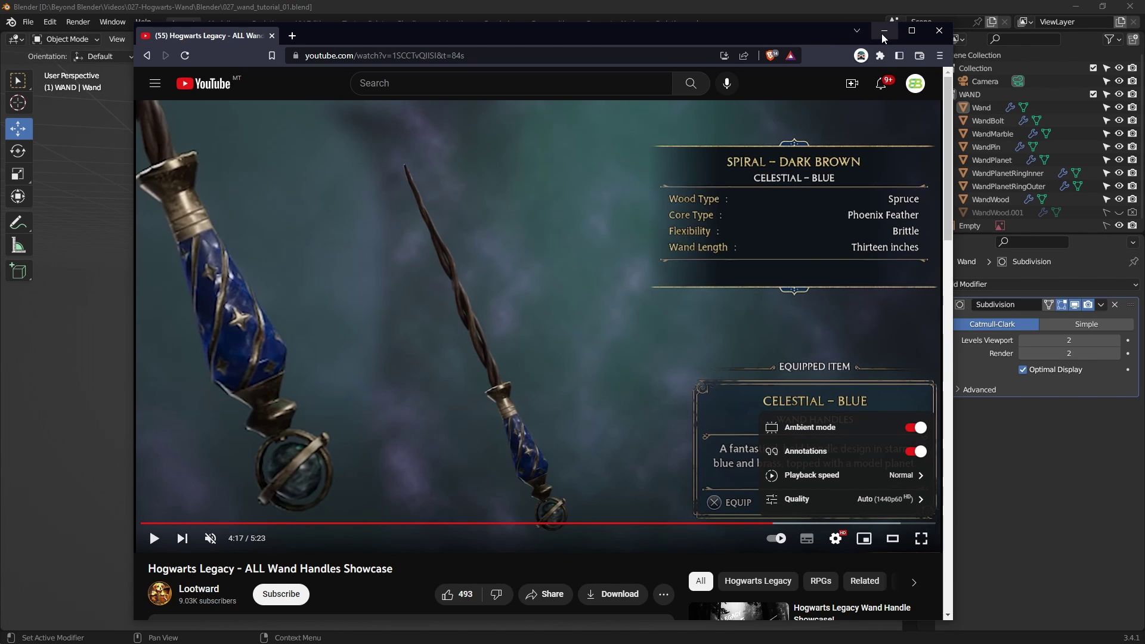
left_click_drag(681, 38, 1144, 106)
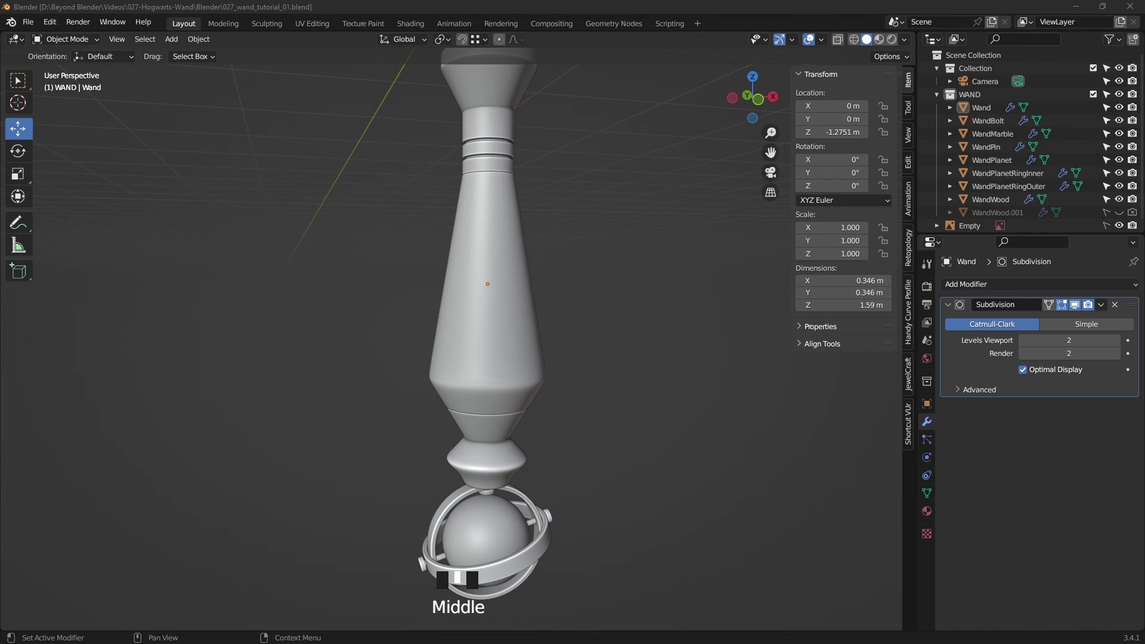
left_click(916, 6)
- Select the WandMarble handle body and isolate it in Local View
left_click(500, 331)
middle_click_drag(707, 277, 685, 324)
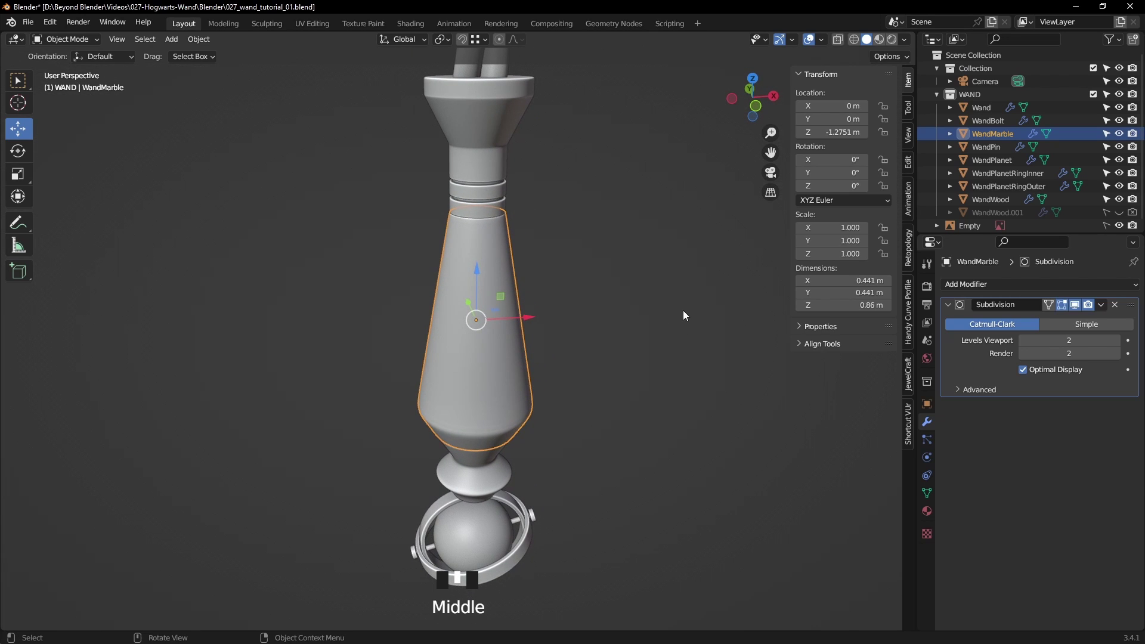
key("slash")
middle_click_drag(652, 270, 650, 288)
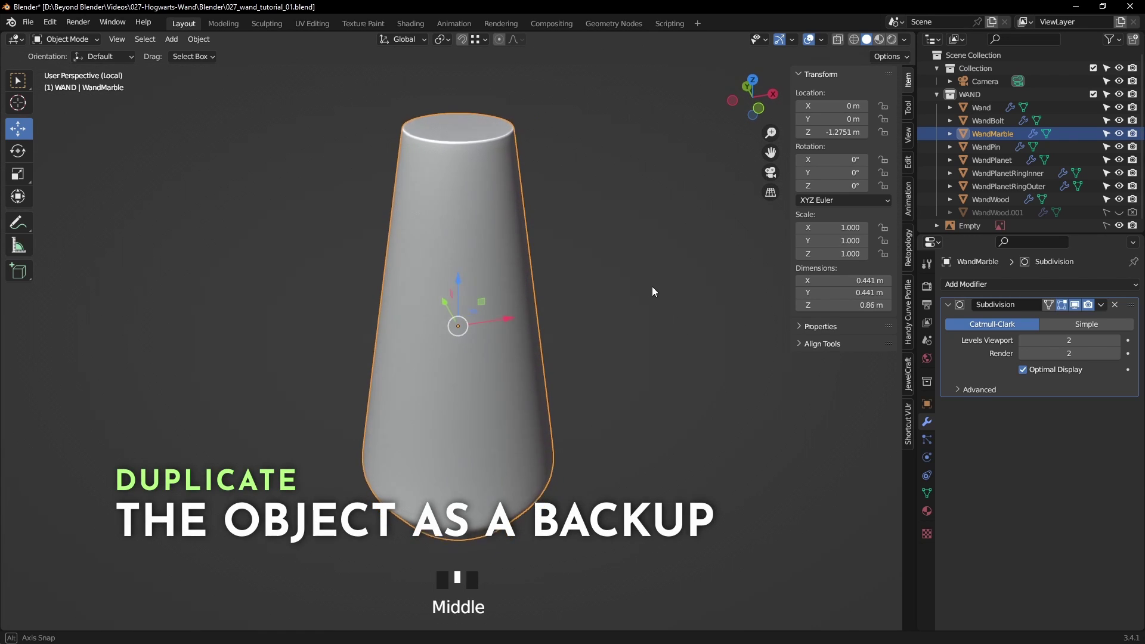
- Duplicate WandMarble in place as a backup and hide the copy
key("shift+d")
right_click(968, 209)
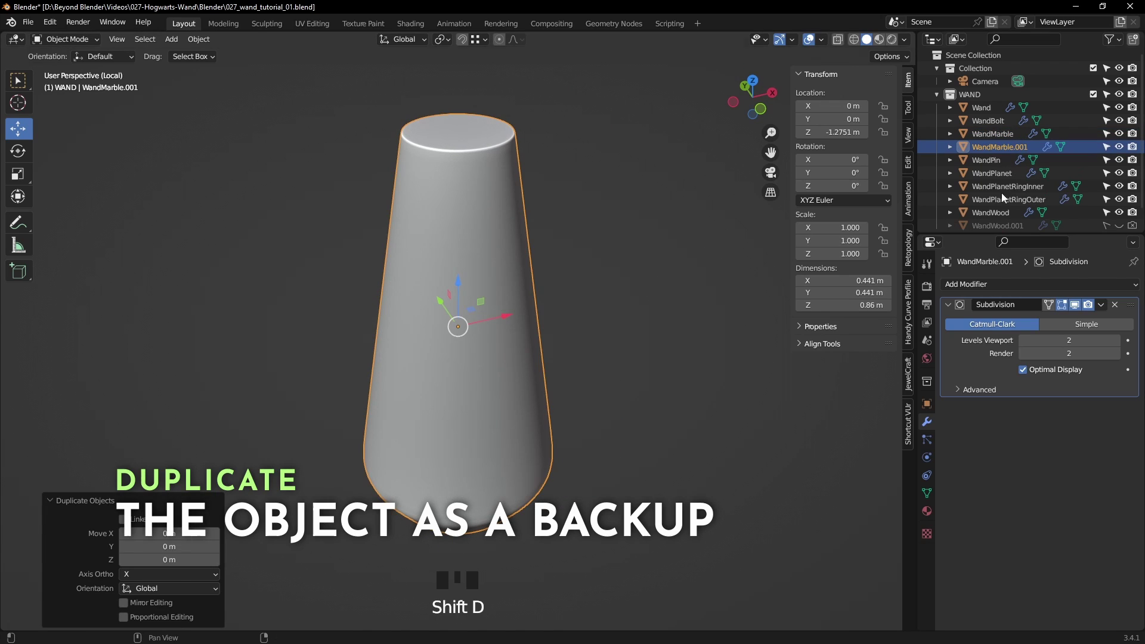
left_click(1120, 147)
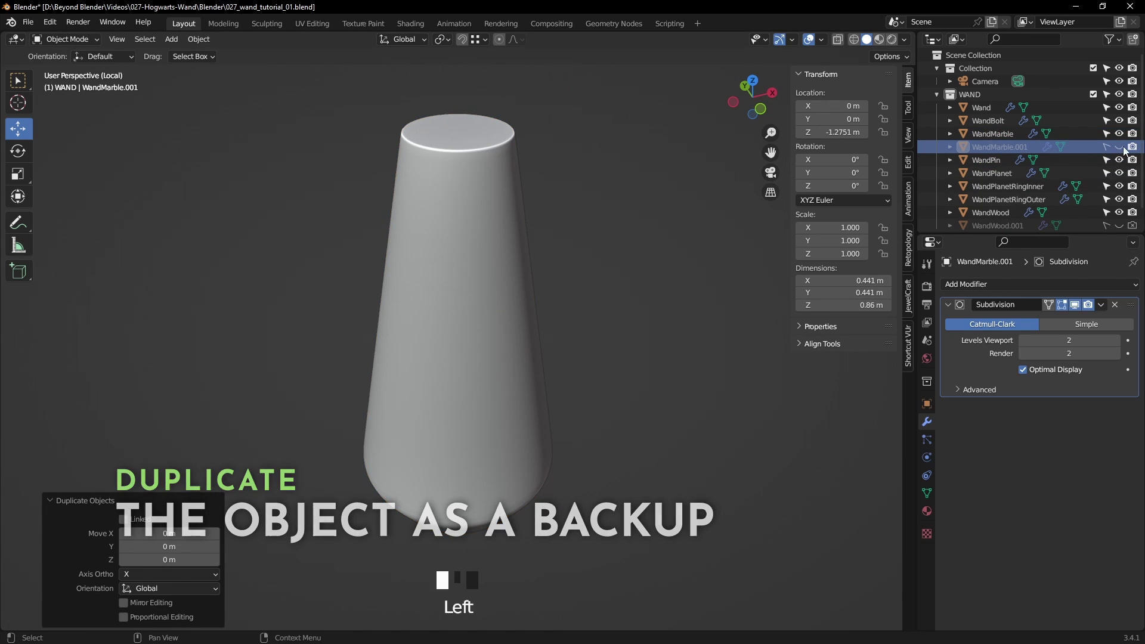
- Enter Edit Mode on WandMarble, hide its Subdivision in the viewport, and add 14 evenly spaced loop cuts along the tapered body
left_click(992, 139)
key("Tab")
middle_click_drag(590, 305, 588, 278)
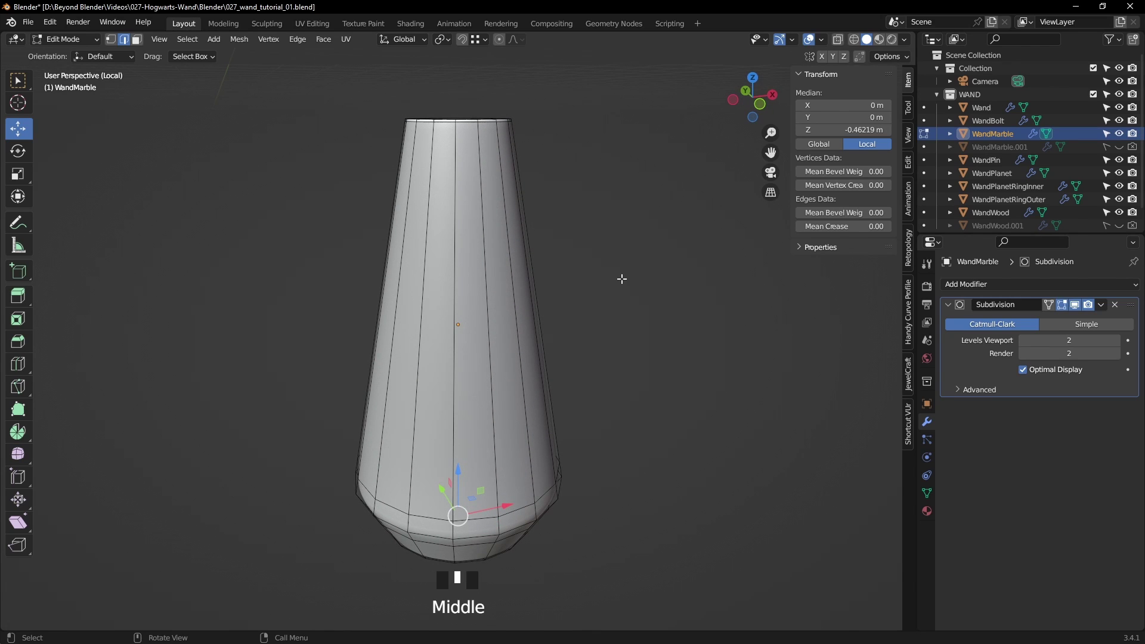
key("KP_1")
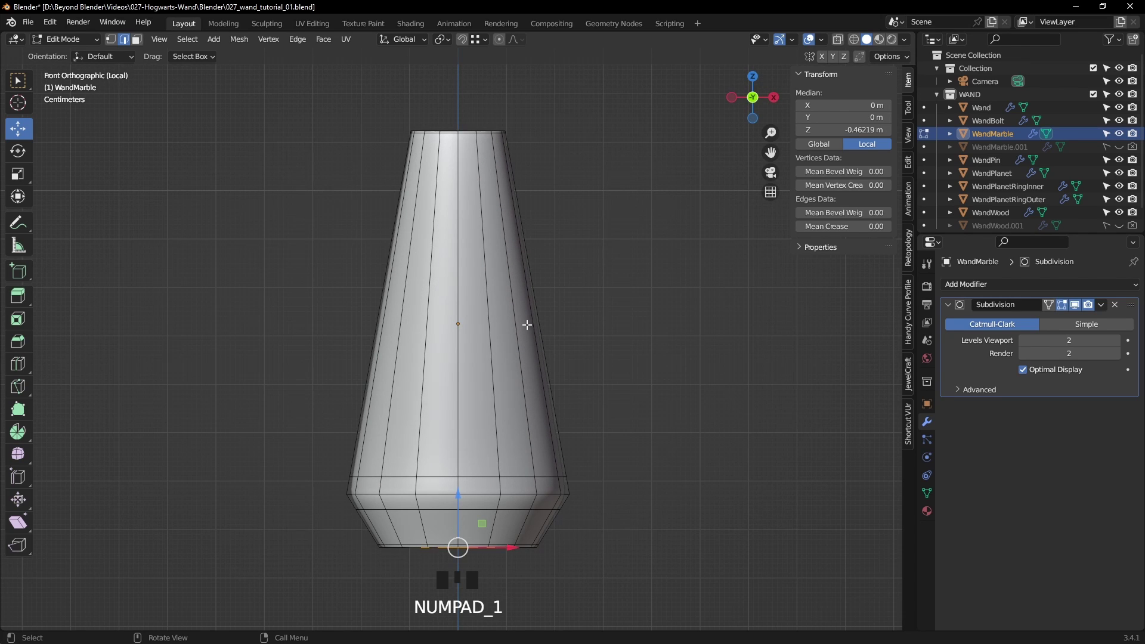
left_click(1074, 304)
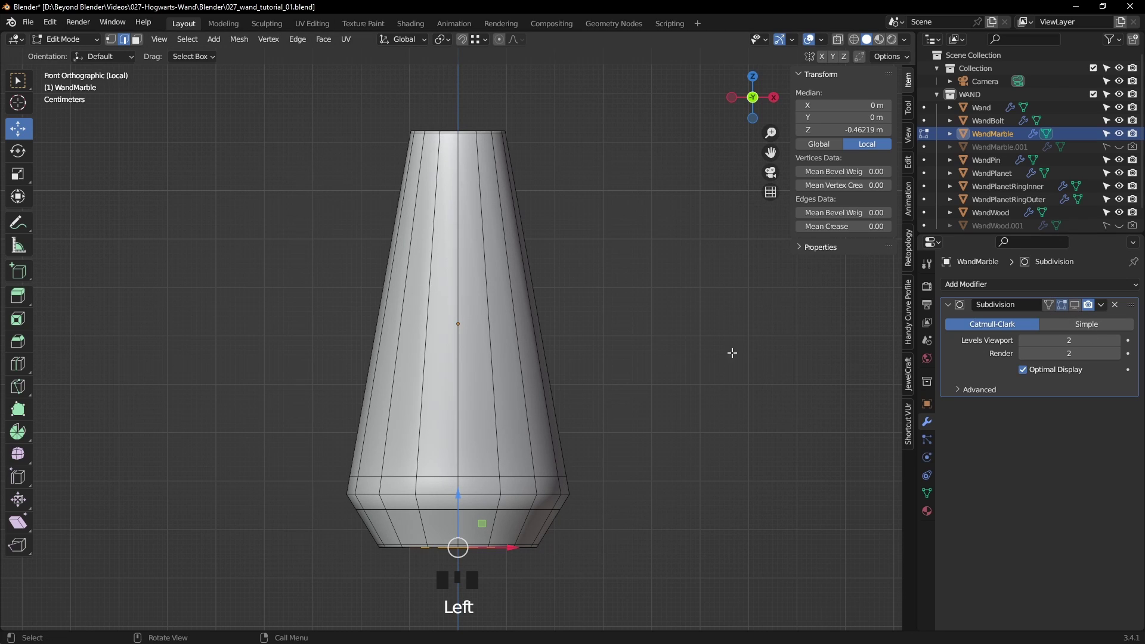
key("ctrl+r")
scroll(488, 365, "up", 11)
scroll(492, 364, "up", 1)
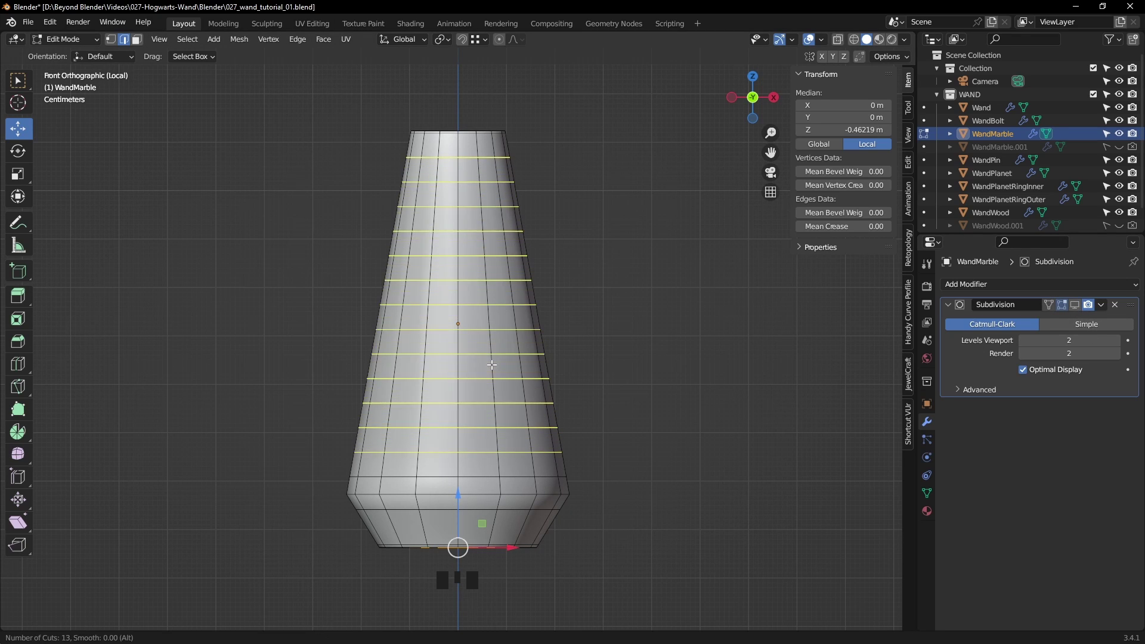
left_click(492, 364)
right_click(492, 365)
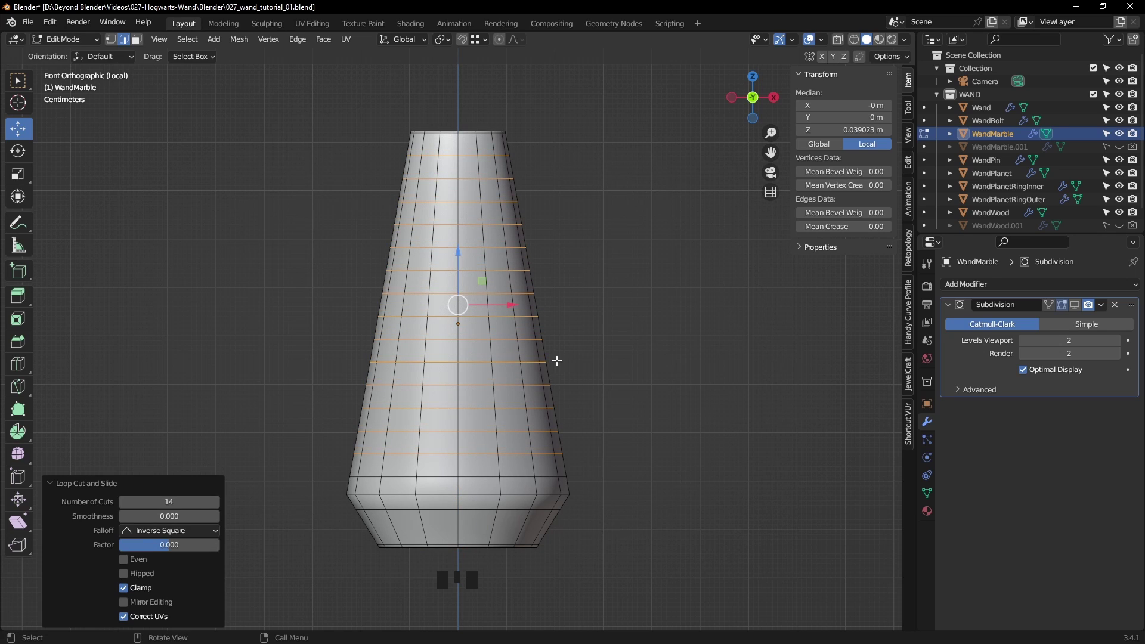
- Select all side faces of the WandMarble body in face mode, leaving both end caps unselected
left_click(216, 502)
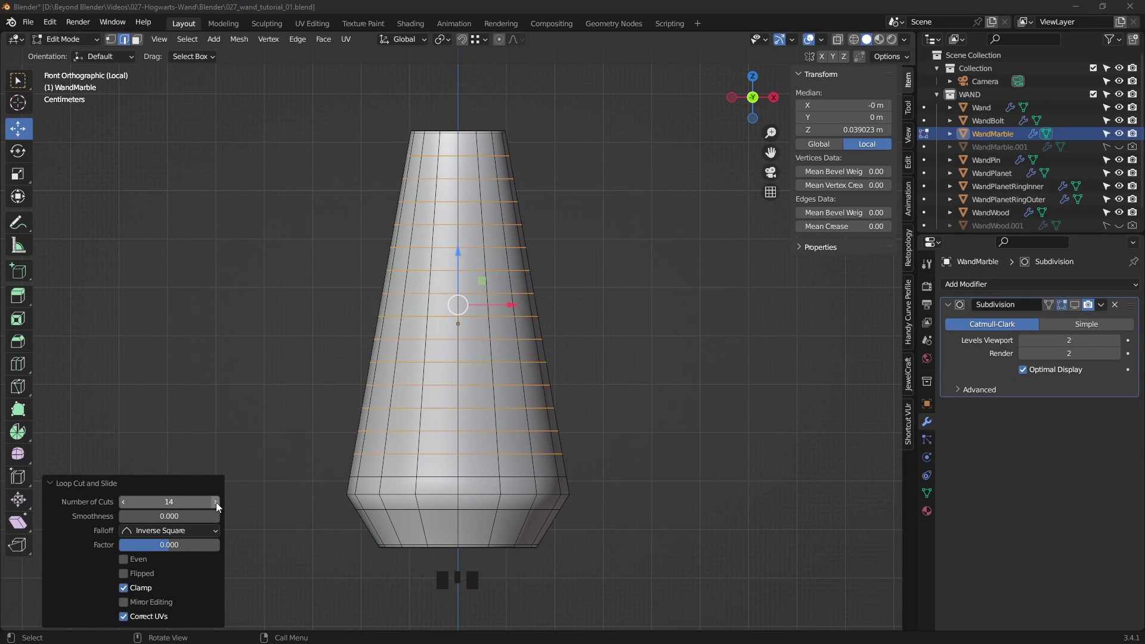
middle_click_drag(620, 352, 598, 367)
left_click(621, 363)
middle_click_drag(686, 370, 771, 338)
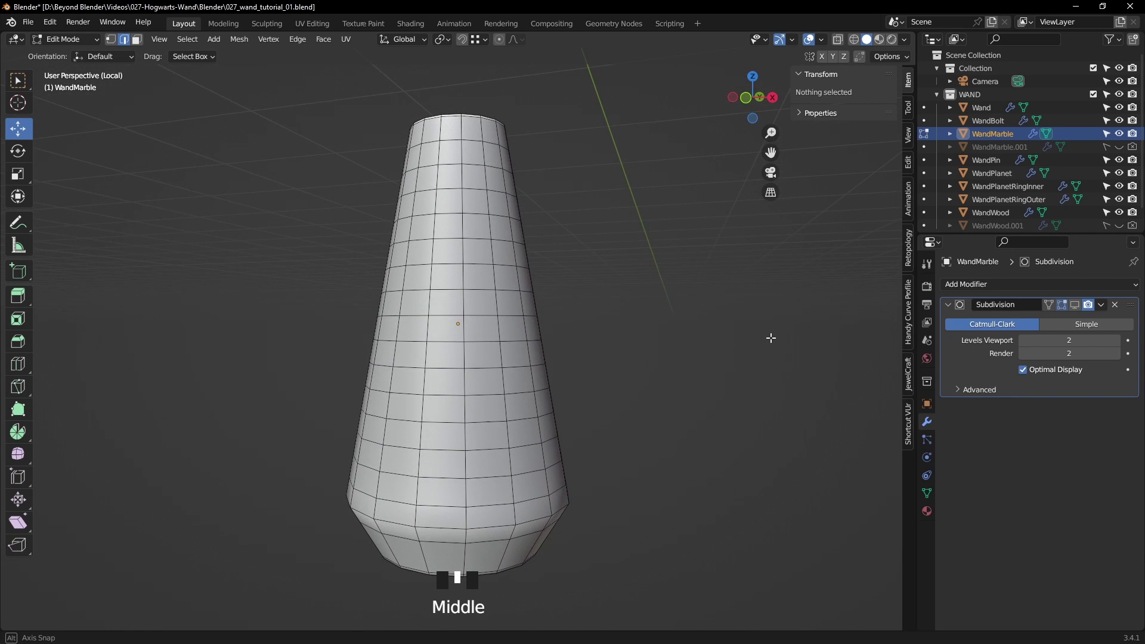
key("KP_1")
key("z")
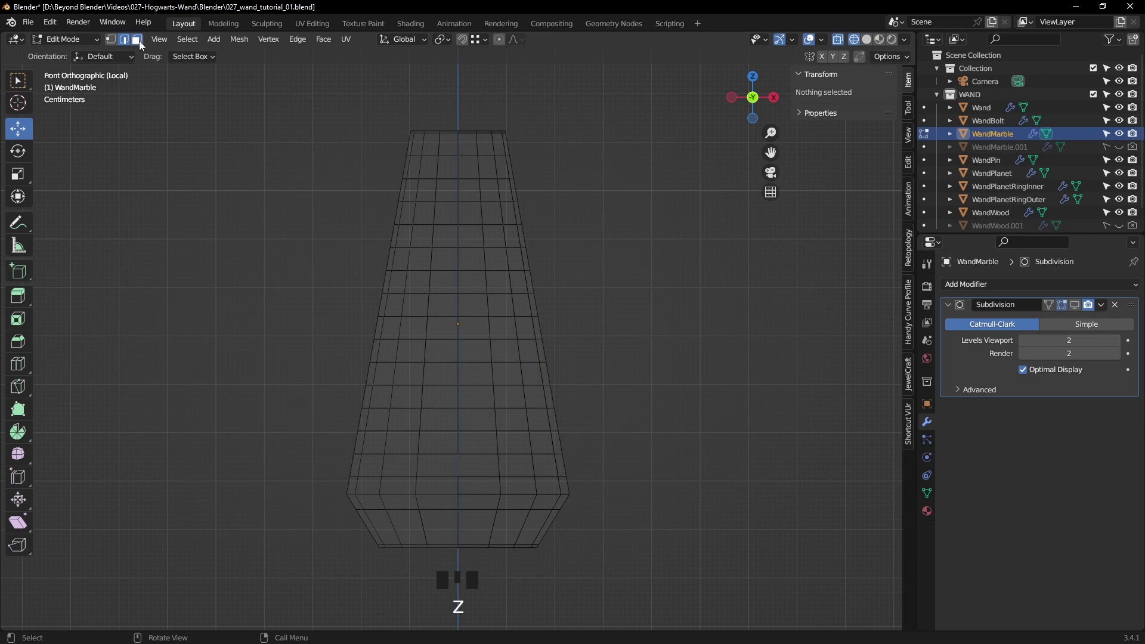
left_click_drag(345, 134, 616, 536)
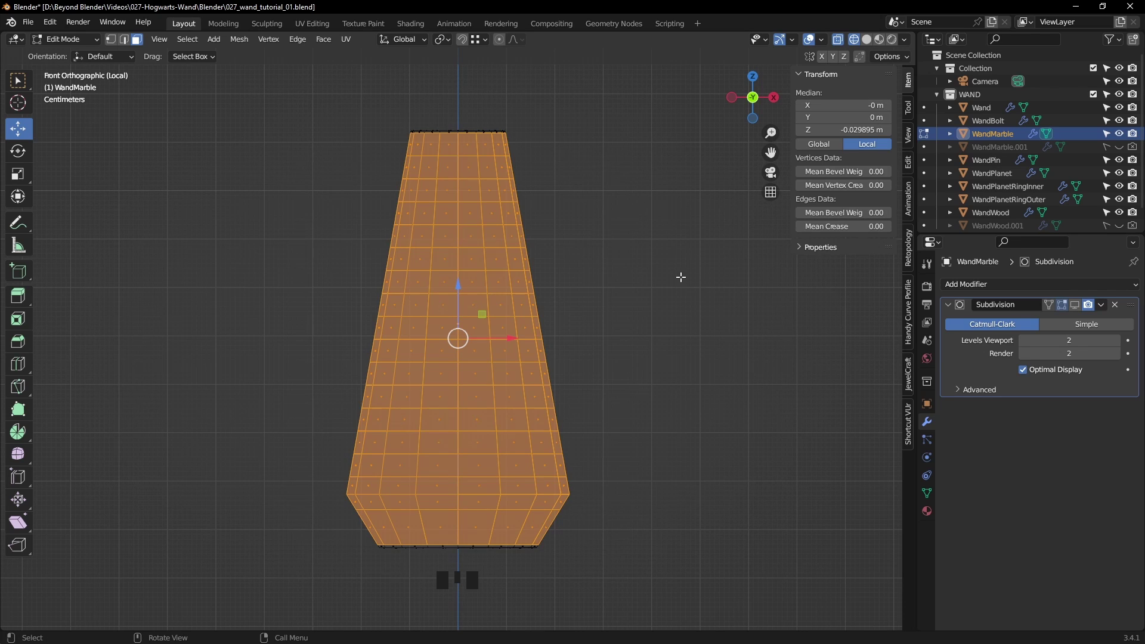
- Return to solid shading and apply Poke Faces to the selected side faces
middle_click_drag(695, 257, 654, 210)
key("alt+z")
right_click(654, 210)
mouse_move(653, 209)
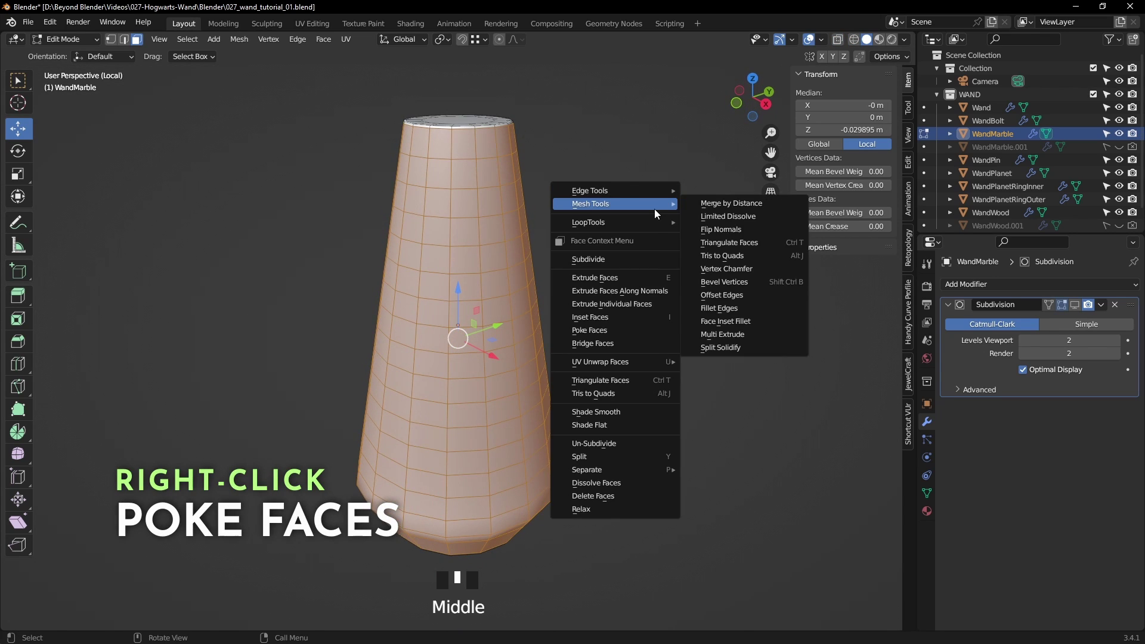
left_click(606, 329)
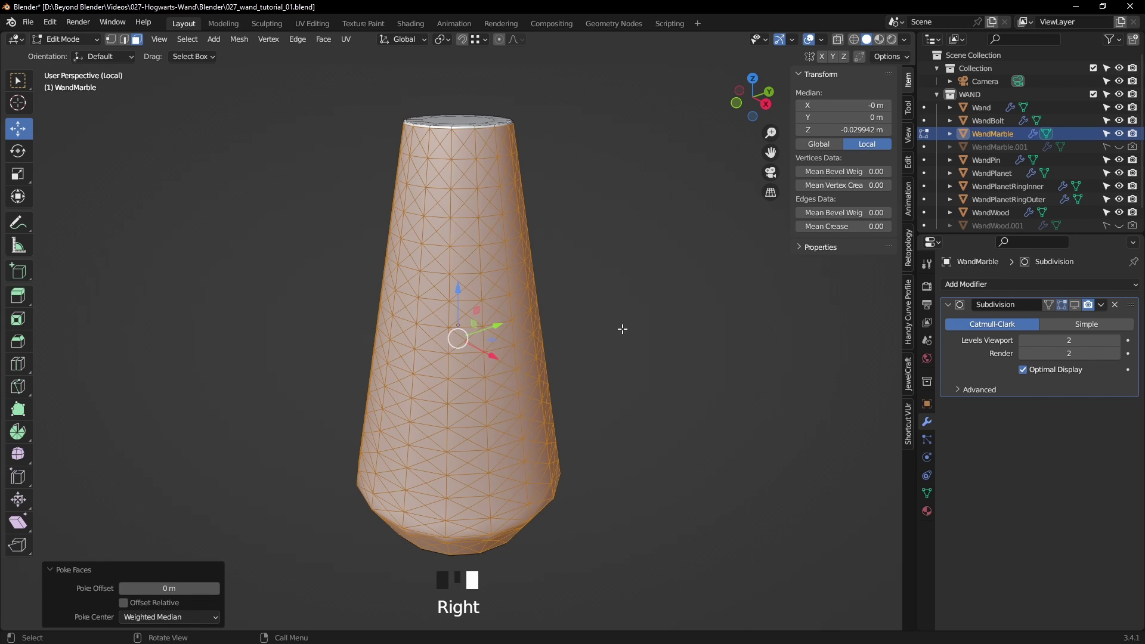
- Convert the poked triangles into a diagonal diamond grid with Tris to Quads, and clear the selection
middle_click_drag(641, 323, 701, 324)
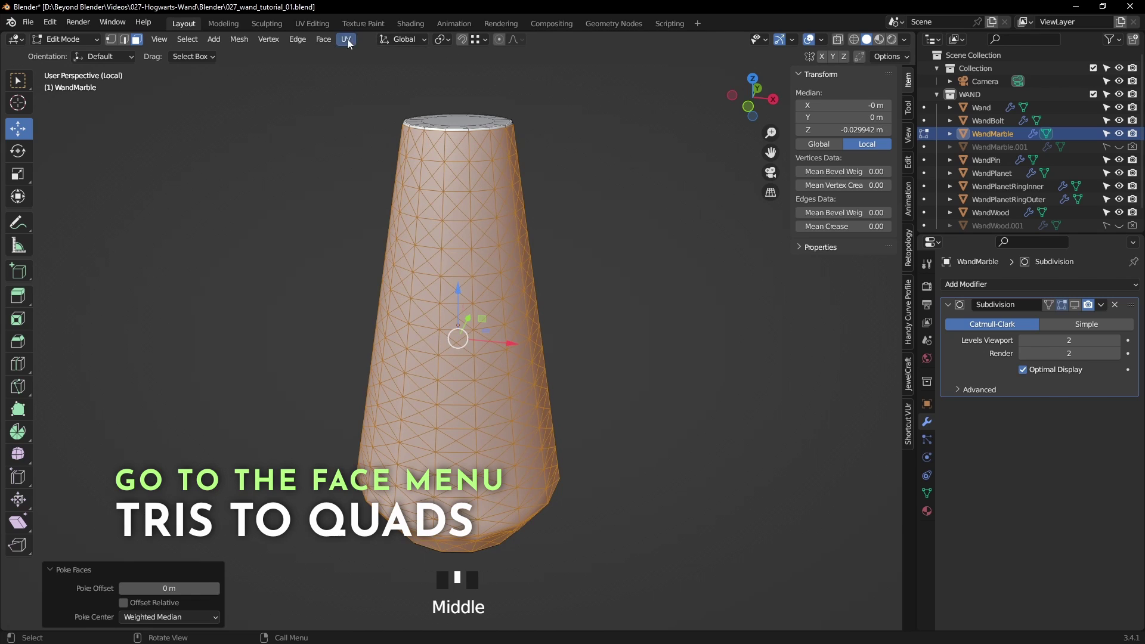
left_click(324, 41)
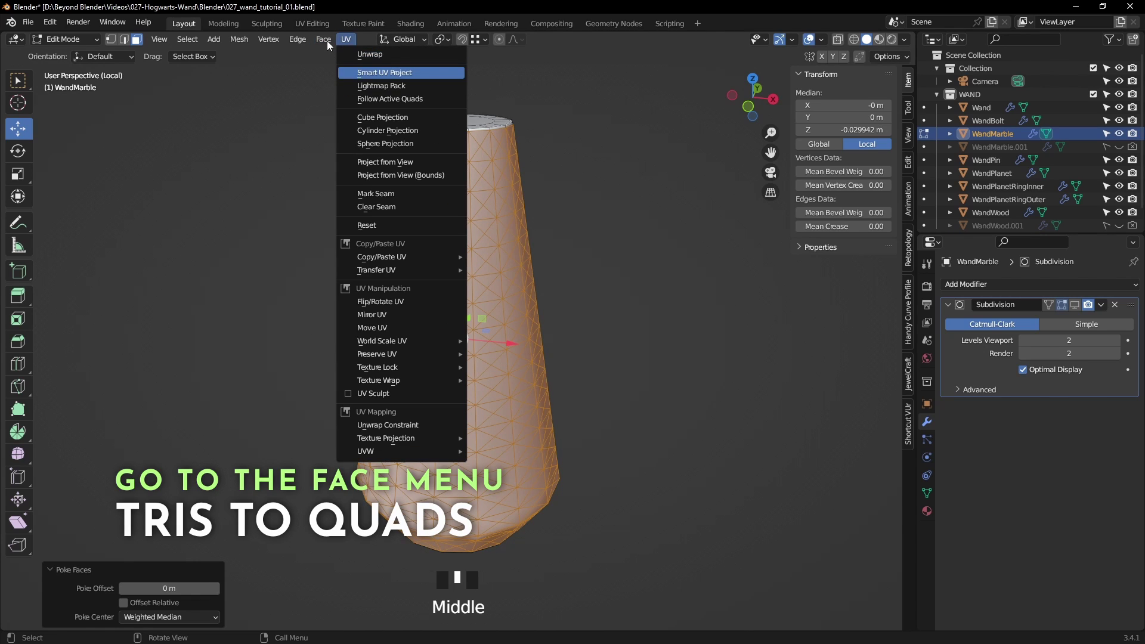
left_click(327, 40)
left_click(326, 40)
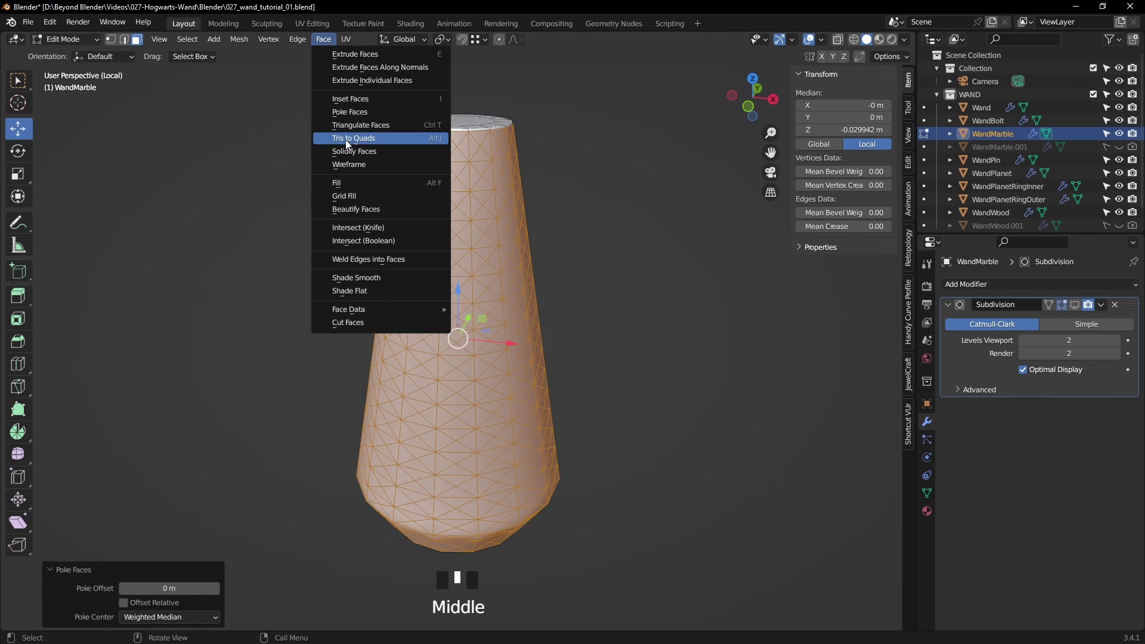
left_click(381, 138)
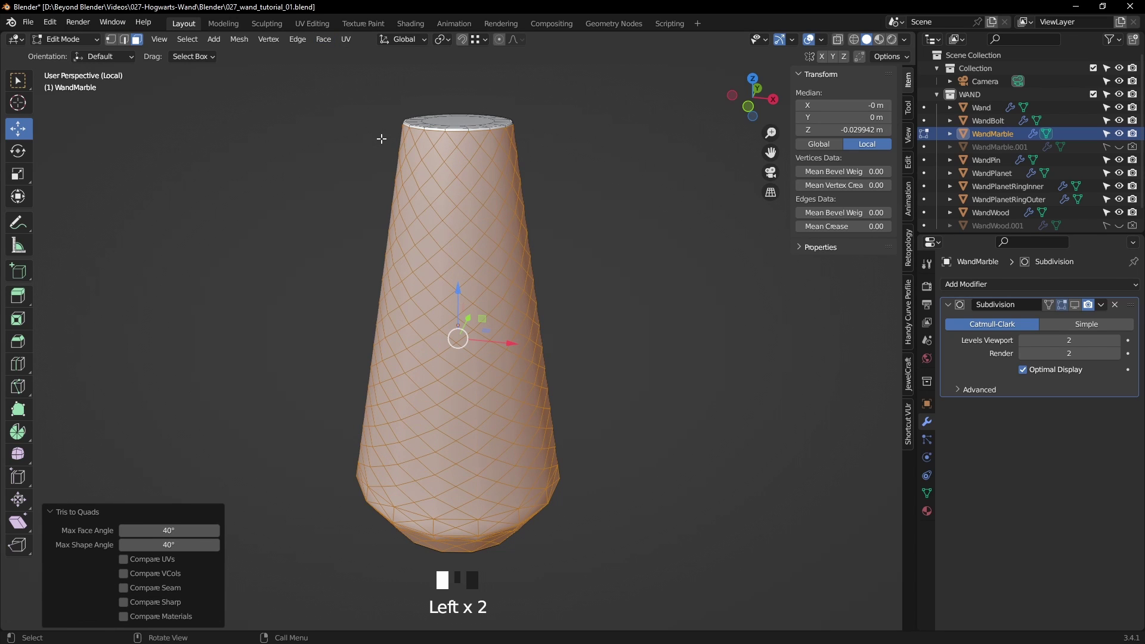
left_click(653, 291)
- Examine the bands around the flared base and check how far the diagonal edge and face loops run
middle_click_drag(603, 348, 648, 240)
scroll(561, 302, "up", 3)
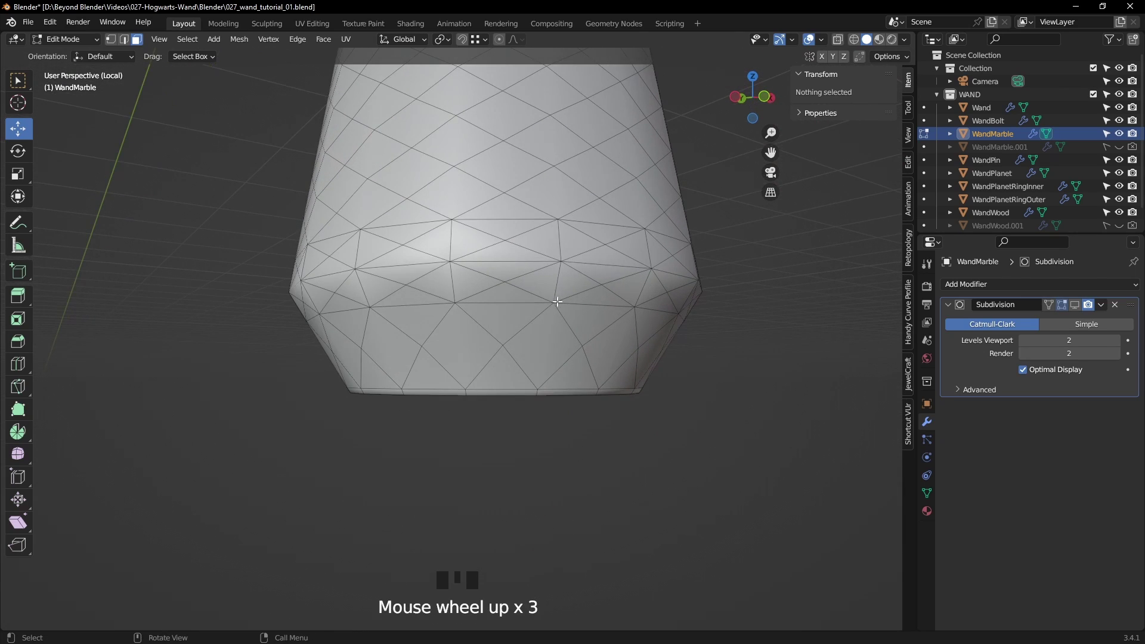
middle_click_drag(559, 289, 532, 428)
left_click(124, 44)
middle_click_drag(520, 364, 535, 366)
scroll(535, 367, "up", 1)
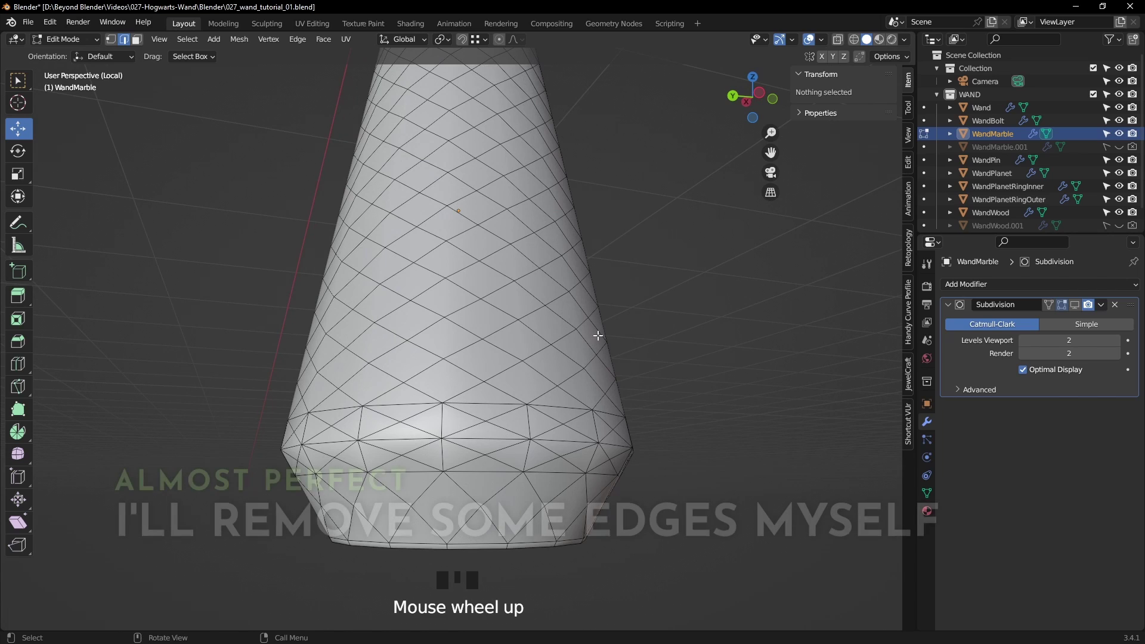
left_click(561, 364, "alt")
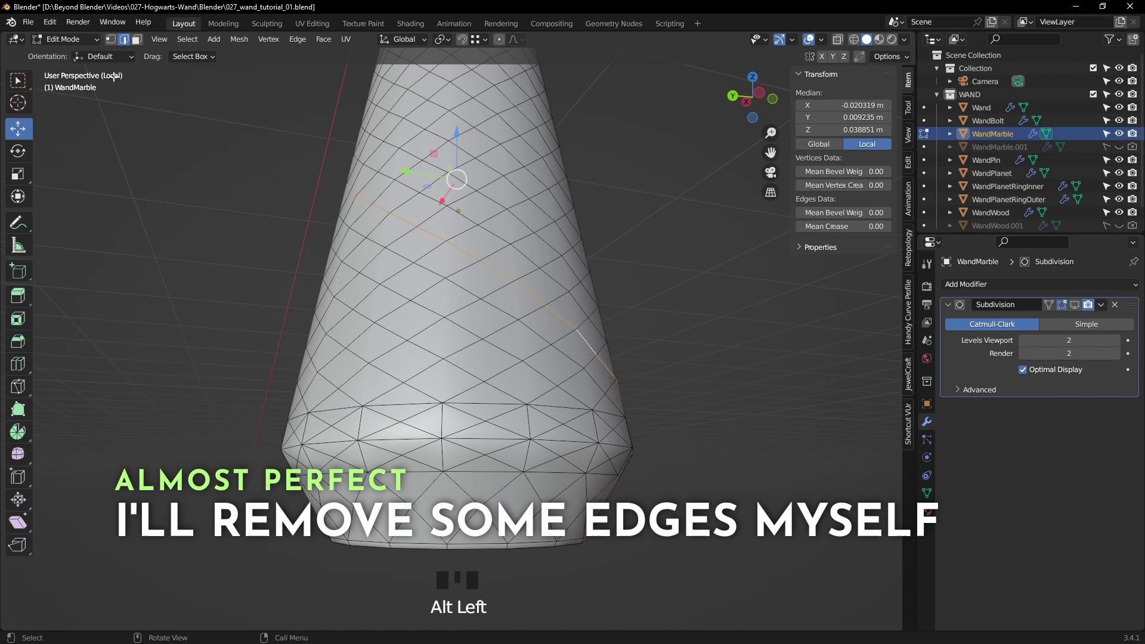
left_click(137, 39)
left_click(586, 344, "alt")
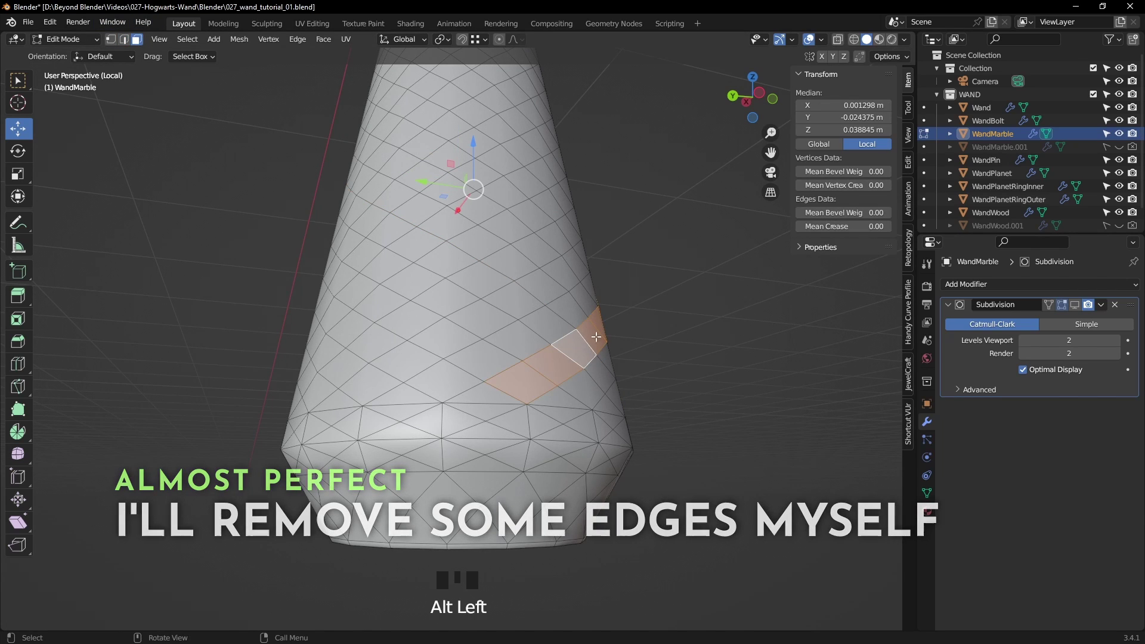
- Dissolve a stair-step run of horizontal and vertical edges across the base bands on the -X side, and check the diagonal face loop there
key("2")
left_click(484, 405)
left_click(444, 424, "shift")
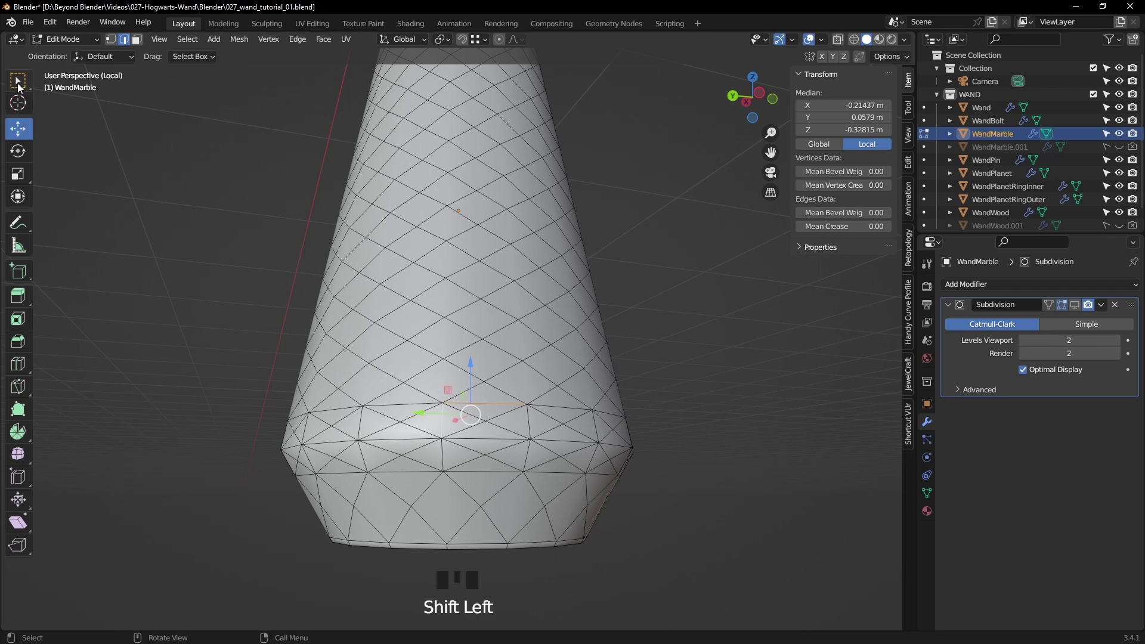
left_click(18, 82)
middle_click_drag(492, 404, 512, 360, "shift")
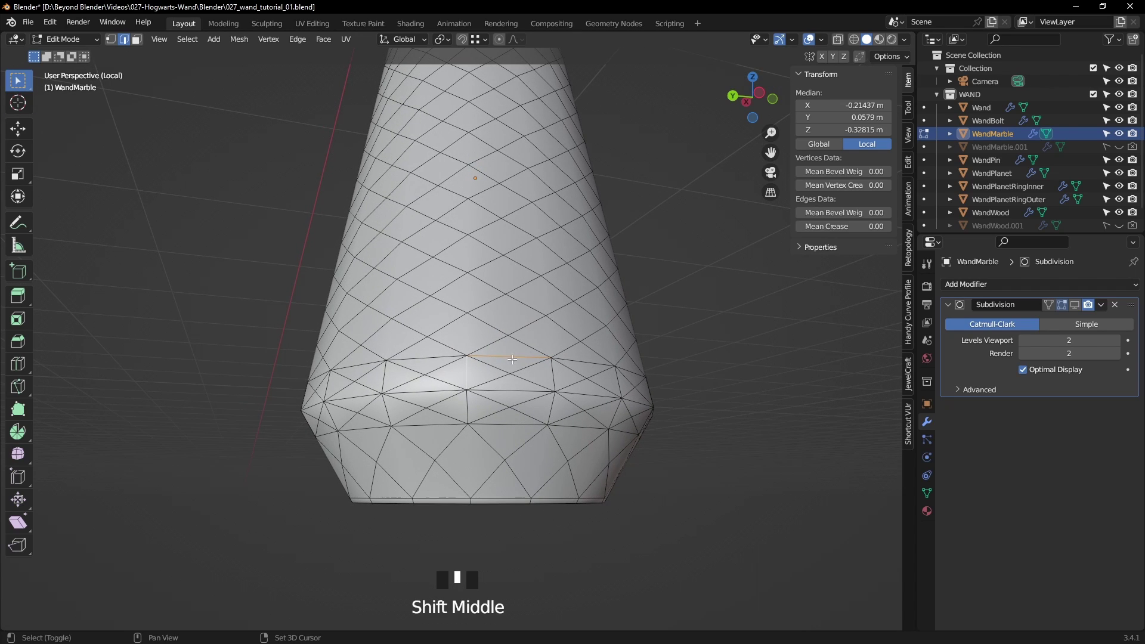
left_click(432, 391, "shift")
left_click(387, 412, "shift")
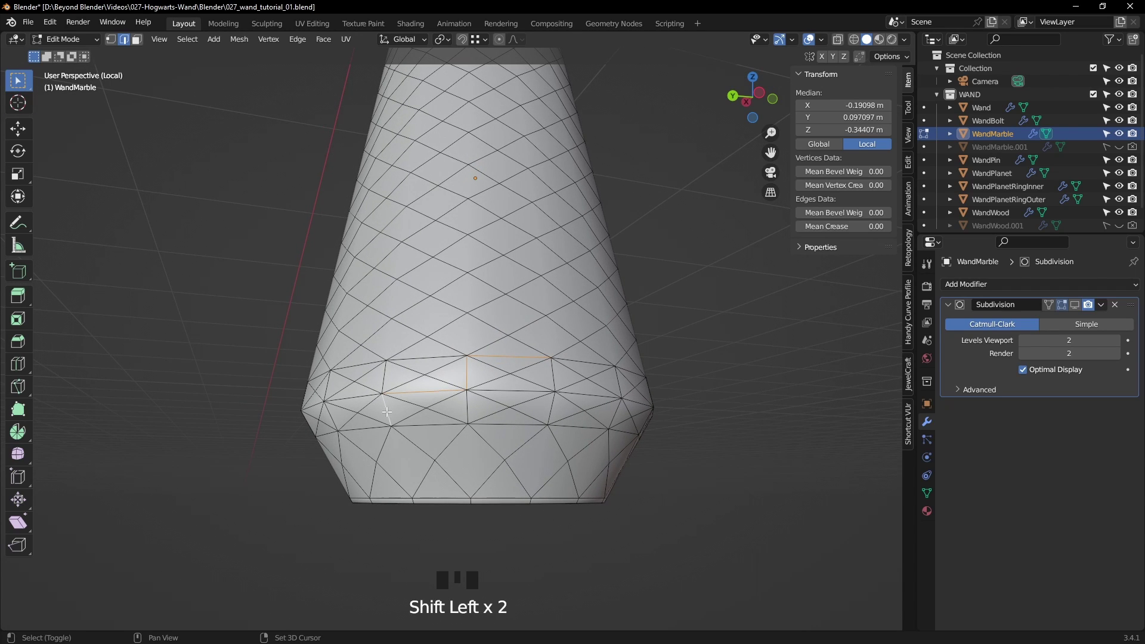
middle_click_drag(374, 428, 669, 398)
left_click(447, 436, "shift")
key("ctrl+Delete")
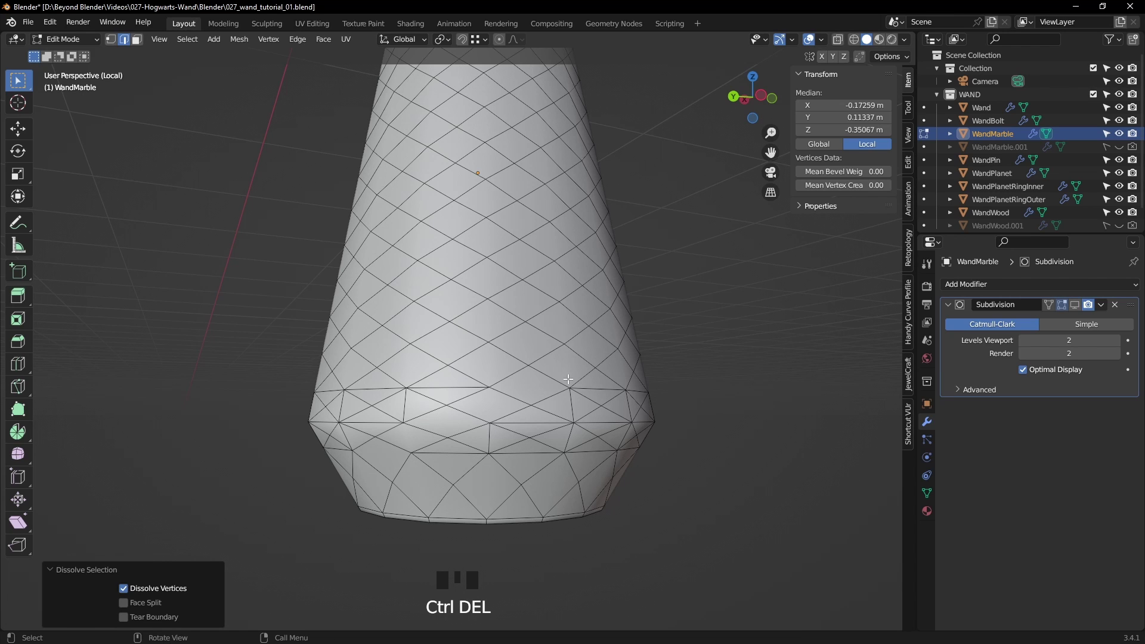
key("3")
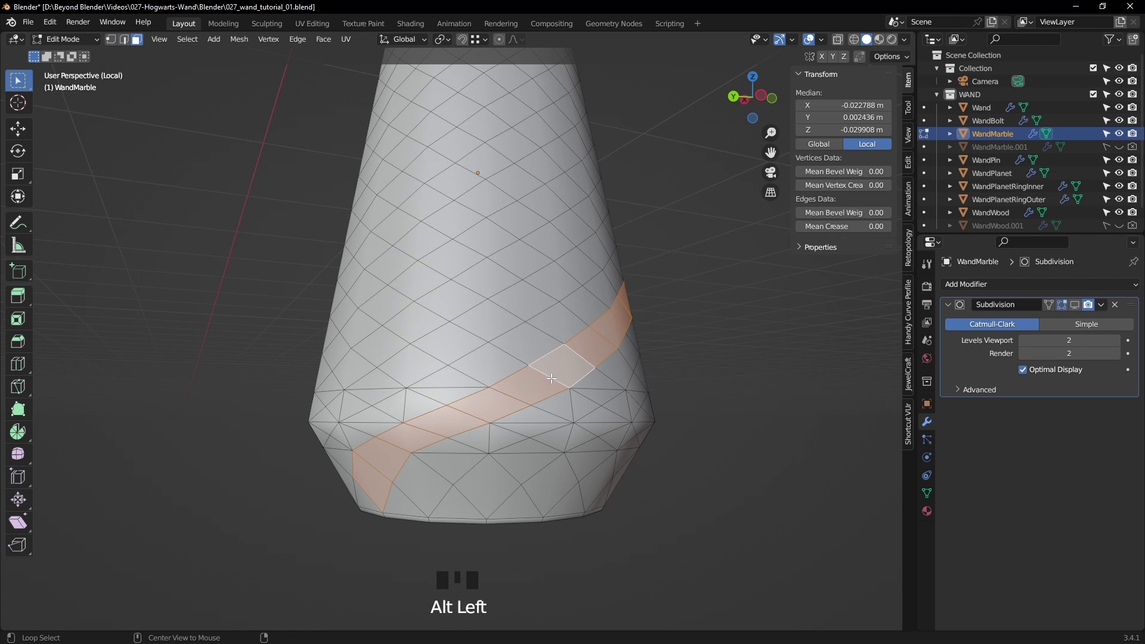
middle_click_drag(552, 378, 619, 315)
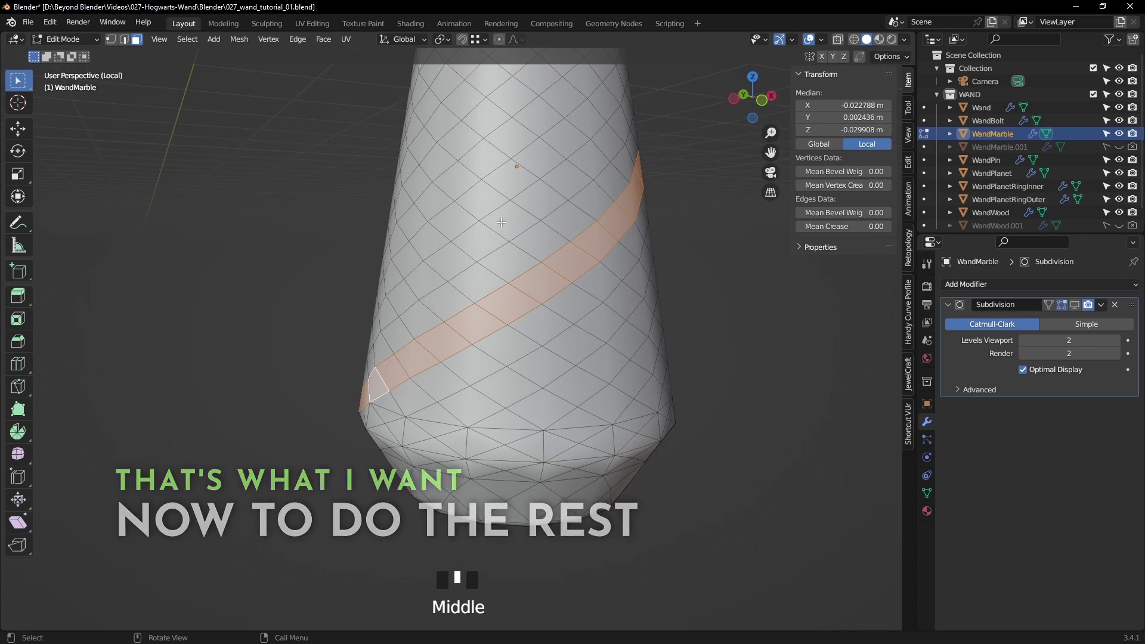
- Dissolve the adjacent stair-step run of leftover horizontal and vertical edges on the -X side of the base
left_click(124, 39)
left_click(218, 256)
middle_click_drag(217, 256, 533, 381)
left_click(494, 408)
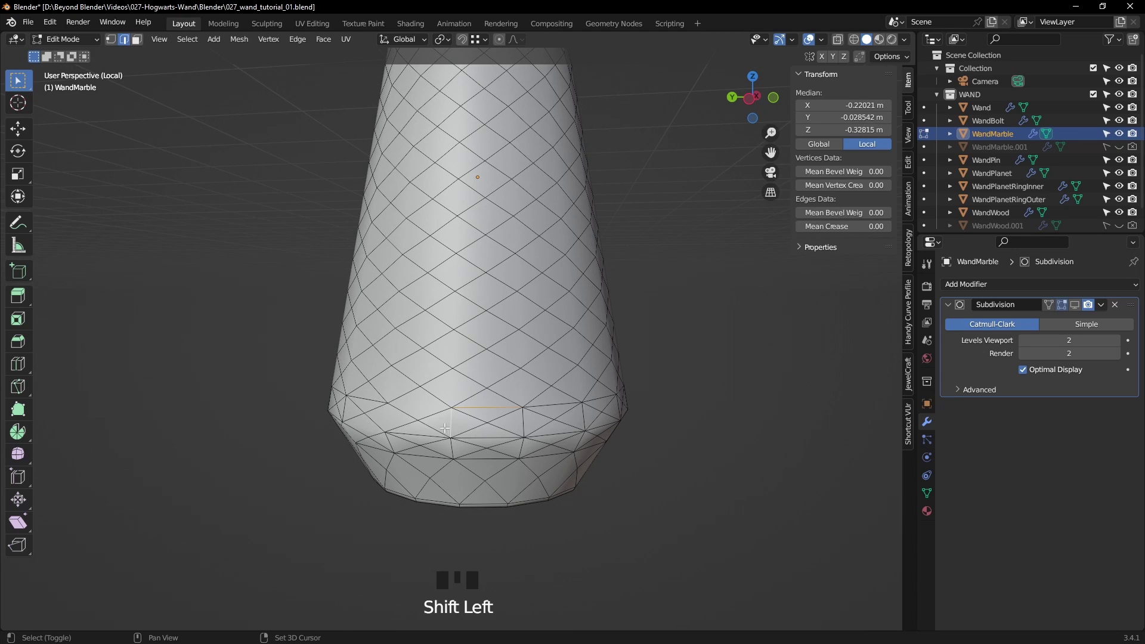
middle_click_drag(422, 437, 459, 434)
scroll(470, 432, "up", 1)
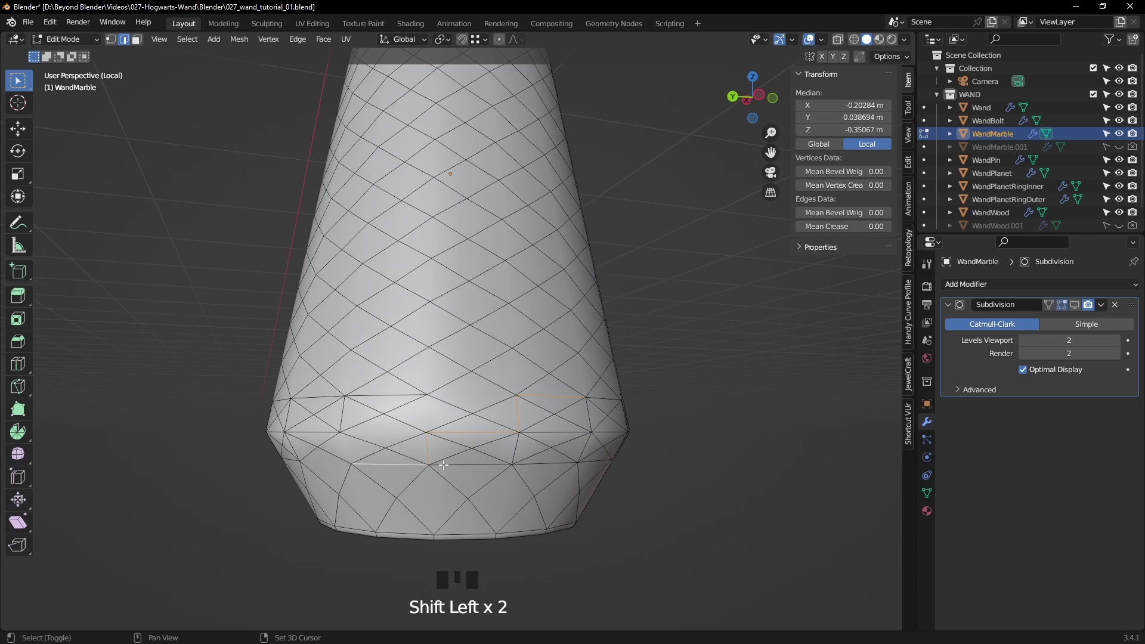
key("ctrl+Delete")
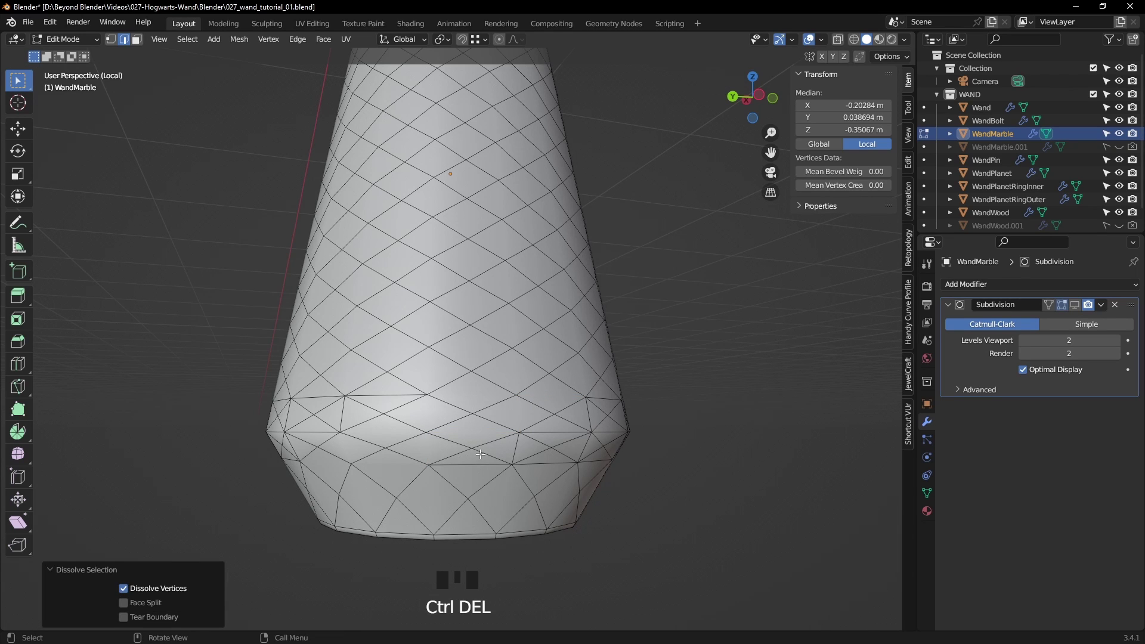
- Dissolve the next two stair-step edge runs around the base, moving from the -X side towards the -Y side
middle_click_drag(481, 454, 444, 416)
left_click(494, 425)
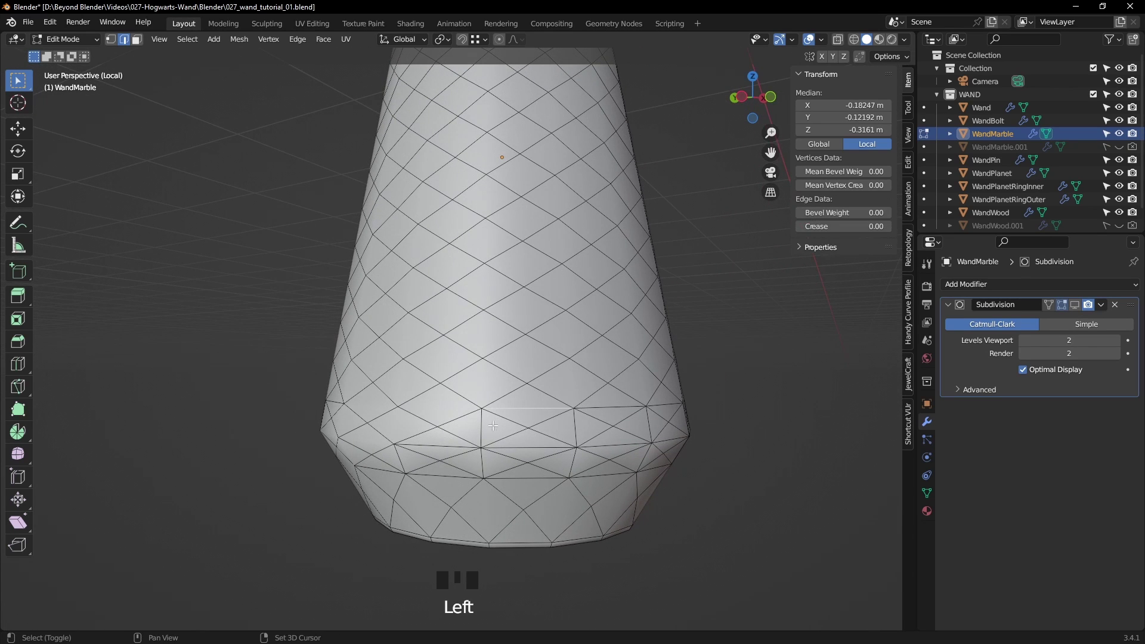
middle_click_drag(415, 458, 475, 446)
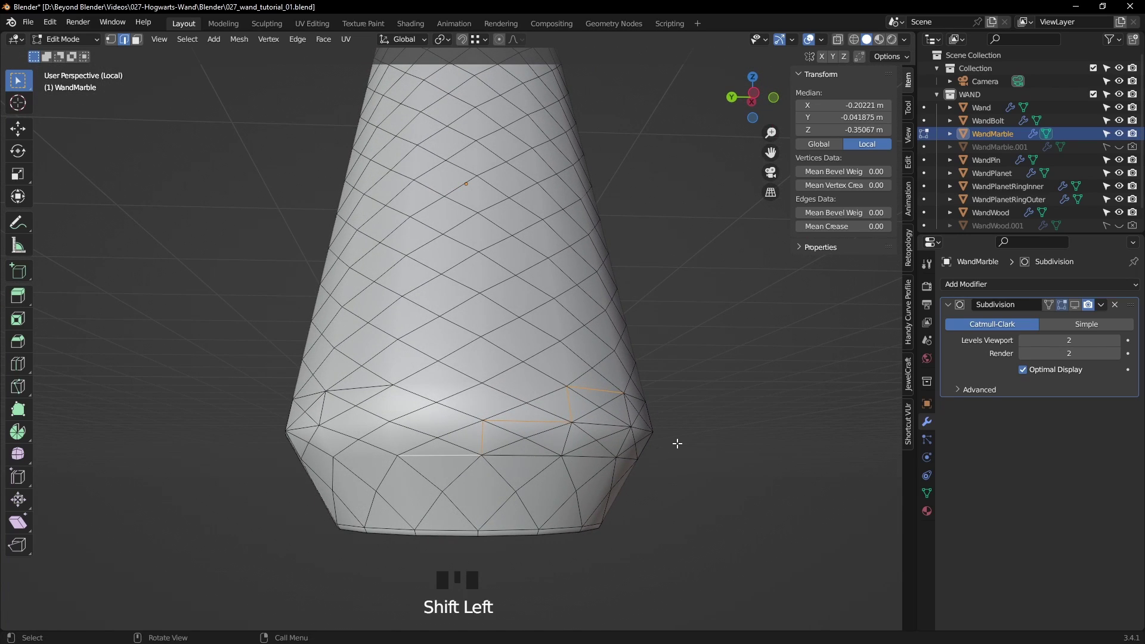
key("ctrl+Delete")
middle_click_drag(678, 445, 573, 441)
left_click(575, 412, "shift")
left_click(531, 432, "shift")
left_click(484, 452, "shift")
left_click(407, 476, "shift")
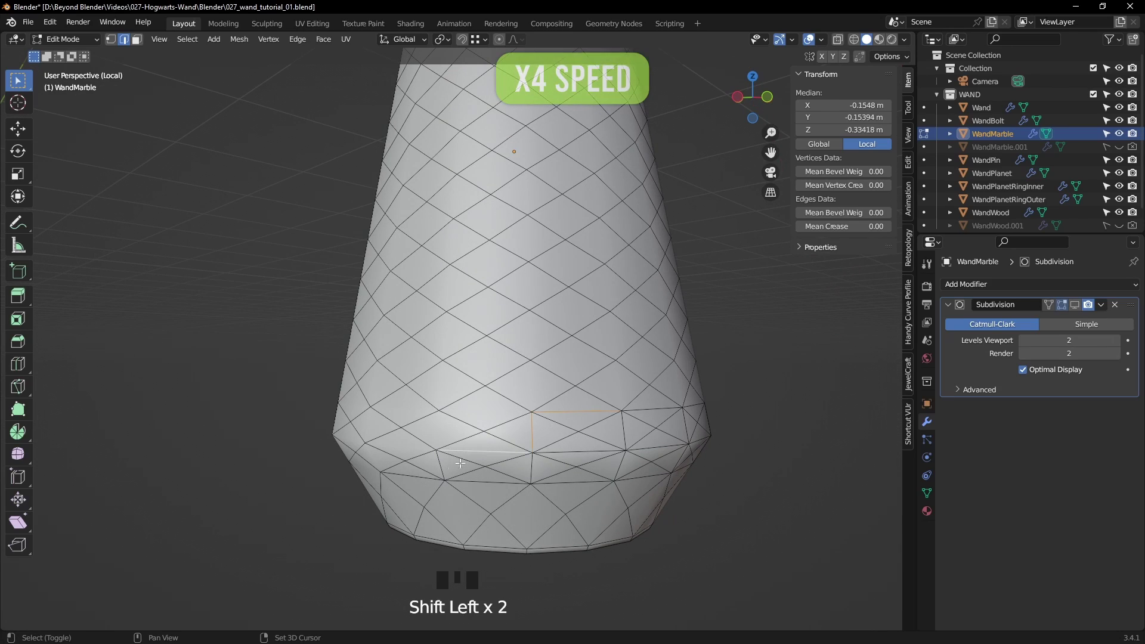
key("ctrl+Delete")
- Dissolve the stair-step edge runs across the base bands on the -Y side of the body
left_click(406, 476)
left_click(572, 429, "shift")
left_click(620, 445, "shift")
key("ctrl+Delete")
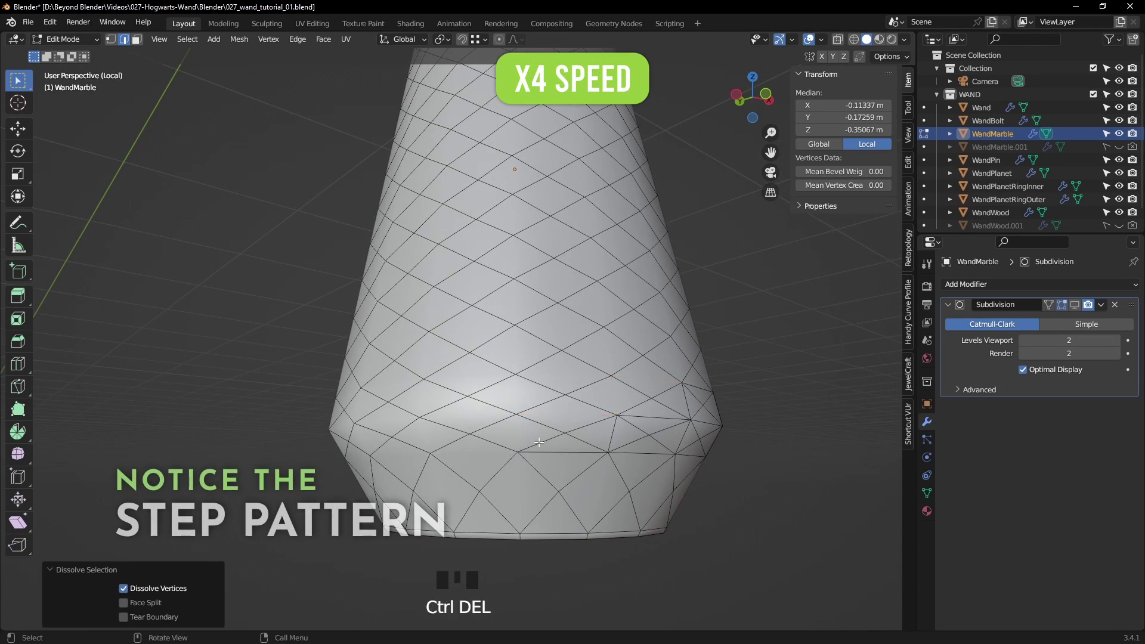
left_click(515, 436)
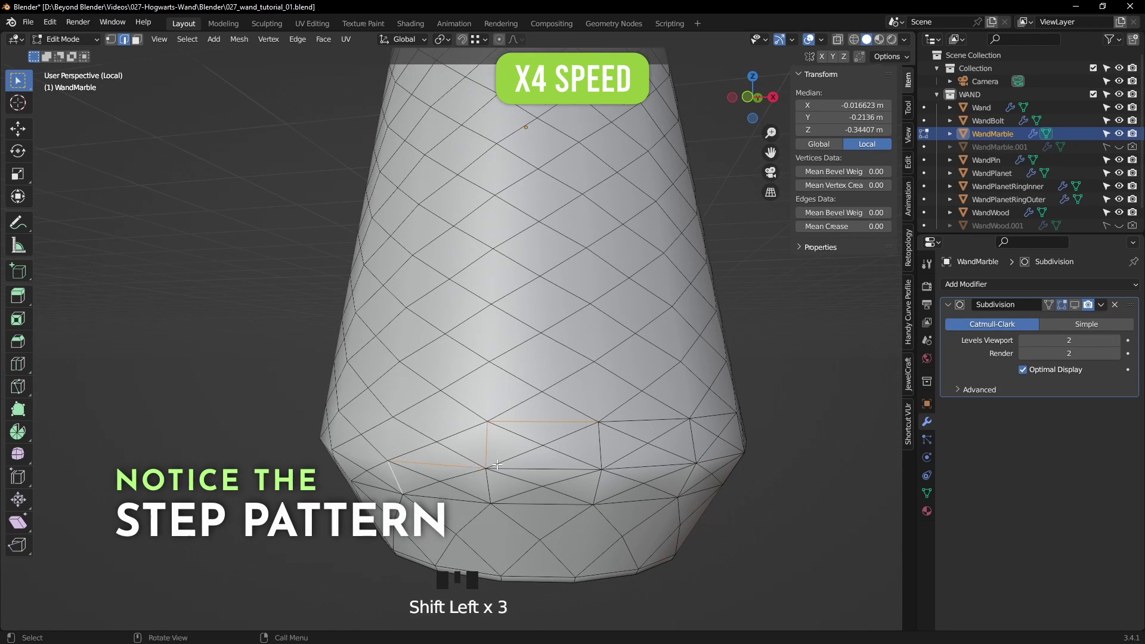
key("ctrl+Delete")
- Dissolve the following stair-step edge runs on the base between the -Y and +X sides
middle_click_drag(496, 464, 506, 438)
left_click(506, 439)
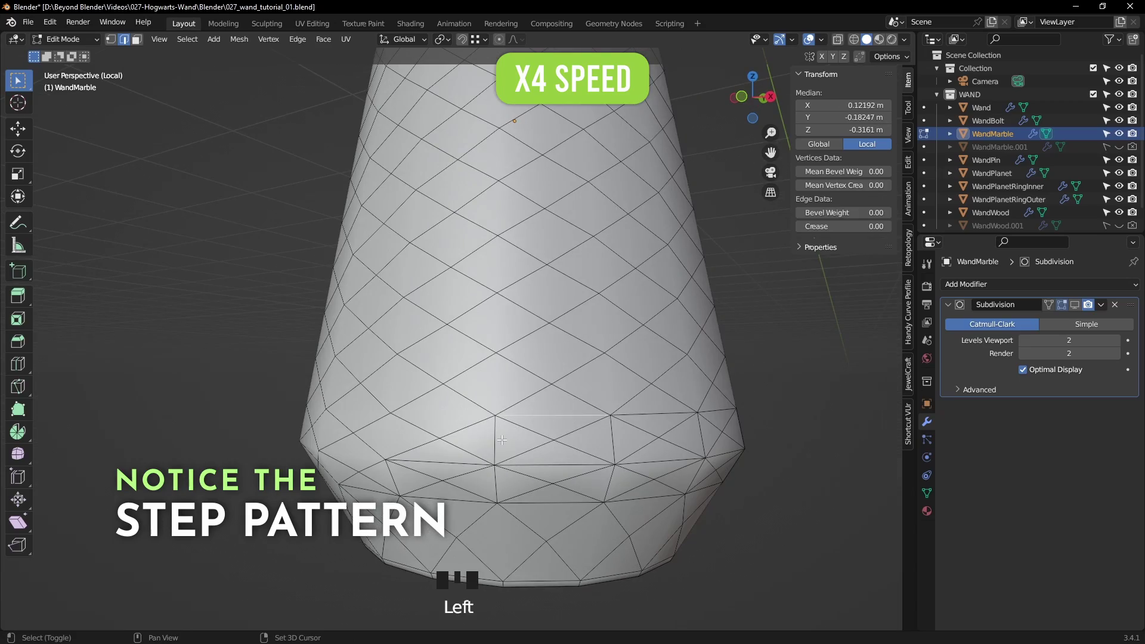
middle_click_drag(374, 491, 385, 341)
left_click(395, 489, "shift")
key("ctrl+Delete")
left_click(322, 397, "shift")
left_click(302, 389, "shift")
key("ctrl+Delete")
- Dissolve the stair-step runs of horizontal and vertical edges on the +X side of the base
left_click(388, 339)
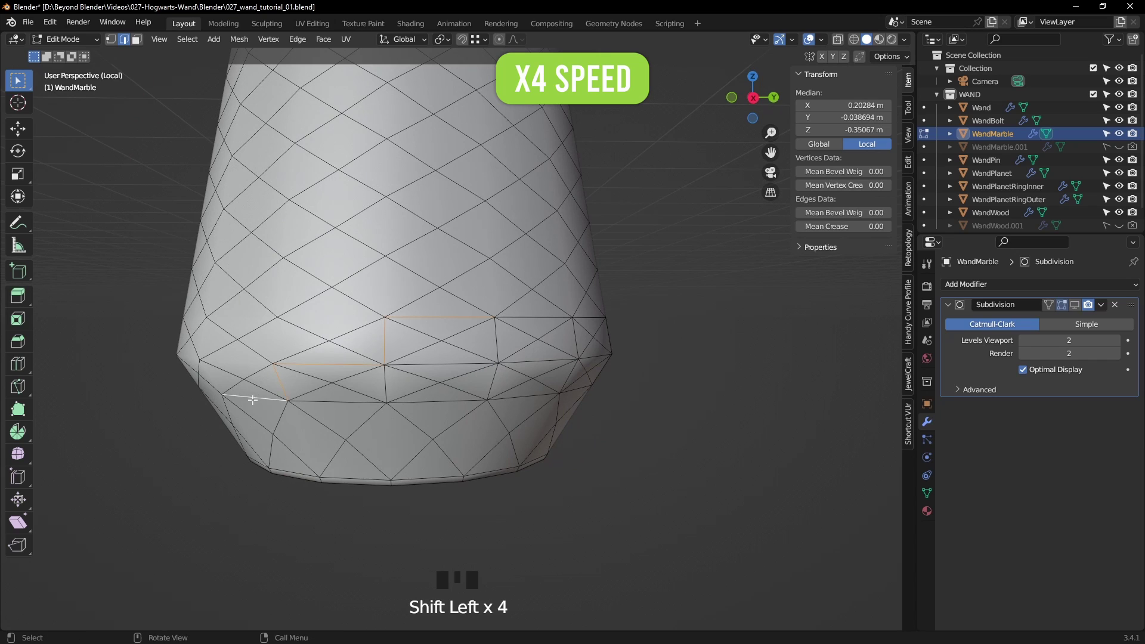
key("ctrl+Delete")
middle_click_drag(253, 399, 334, 370)
left_click(334, 373, "shift")
left_click(310, 382, "shift")
left_click(268, 385, "shift")
key("ctrl+Delete")
- Dissolve two further stair-step edge runs around the base, from the +X side to the +Y side
middle_click_drag(269, 384, 381, 352)
left_click(407, 346, "shift")
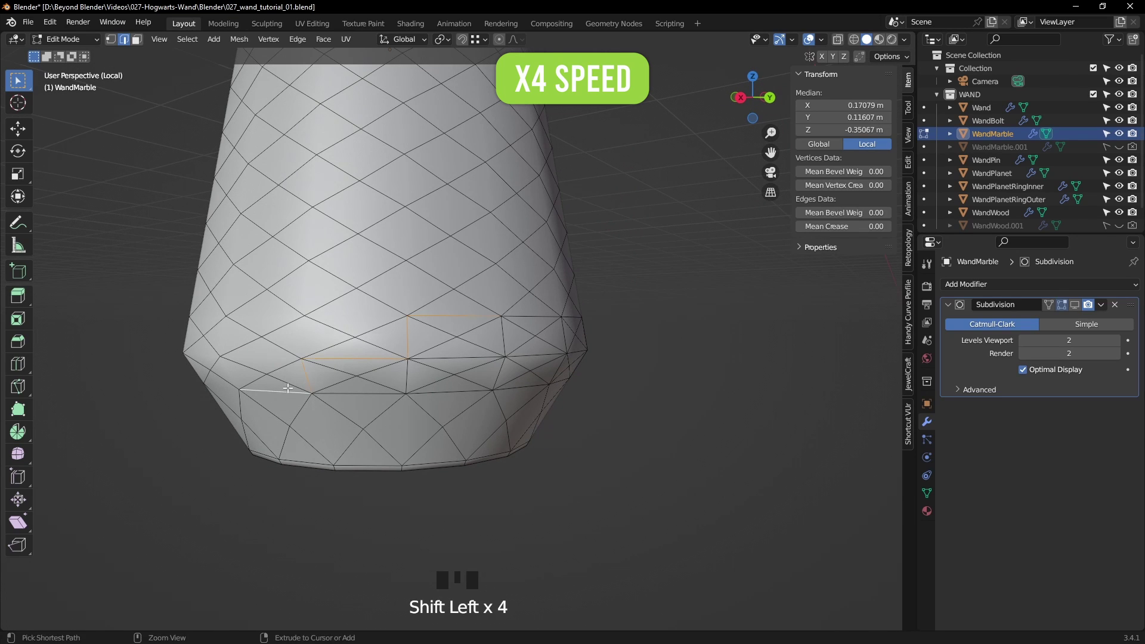
middle_click_drag(288, 388, 399, 331)
left_click(411, 322)
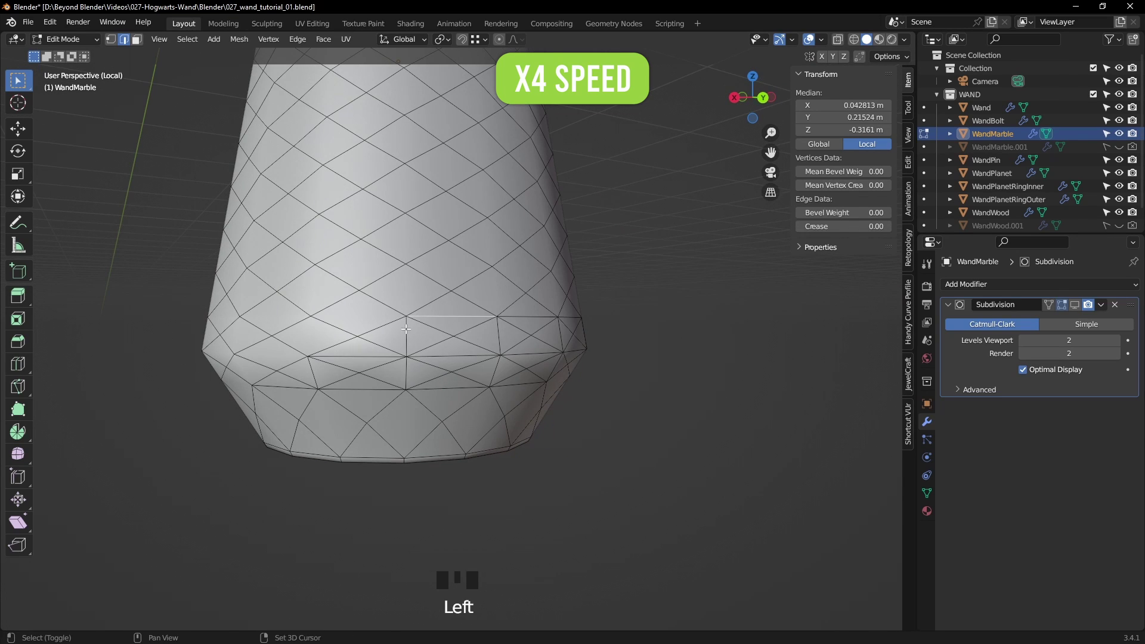
key("ctrl+Delete")
middle_click_drag(313, 381, 325, 382)
left_click(331, 381, "shift")
left_click(310, 385, "shift")
left_click(286, 387, "shift")
key("ctrl+Delete")
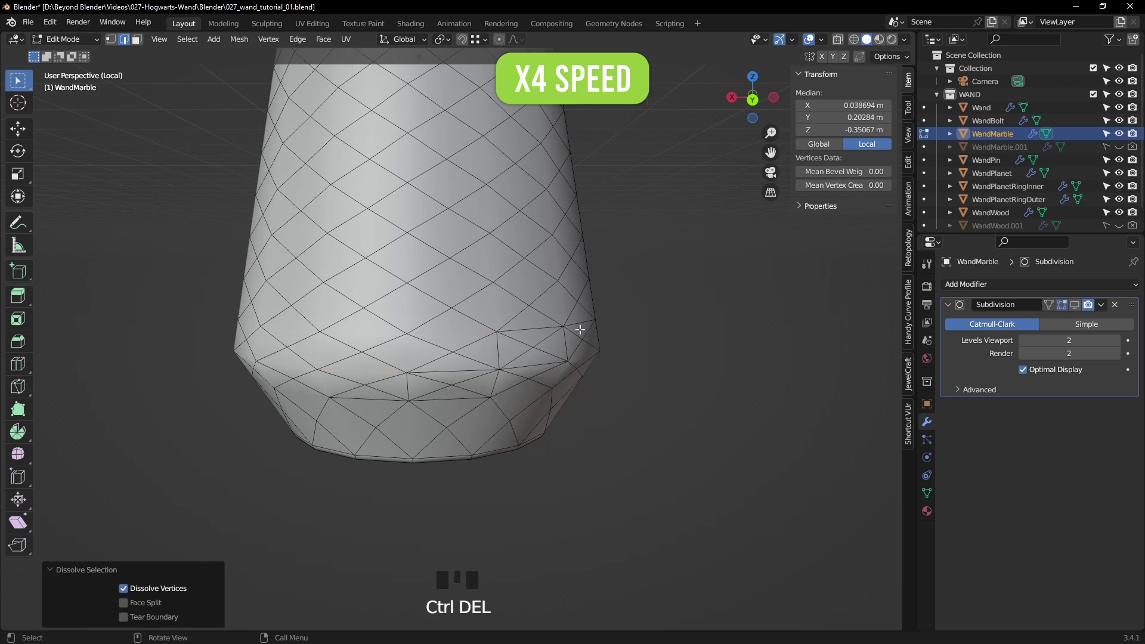
- Dissolve the next stair-step edge run on the base, just past the +Y side towards -X
middle_click_drag(583, 333, 400, 359)
left_click(400, 359, "shift")
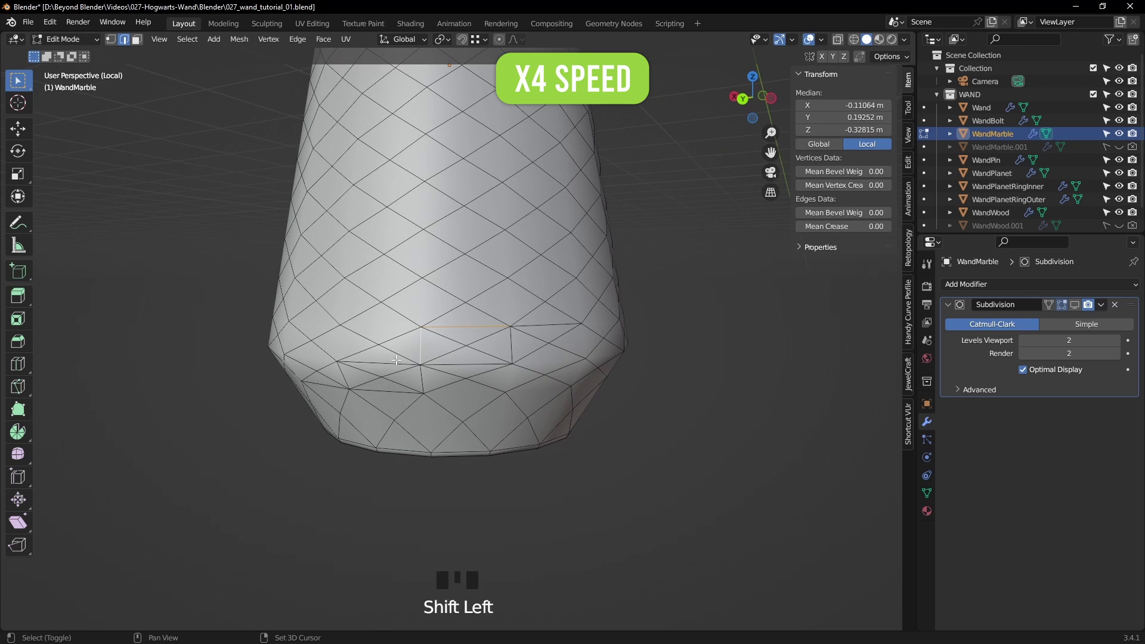
left_click(395, 362, "shift")
left_click(344, 376, "shift")
left_click(326, 386, "shift")
key("ctrl+Delete")
- Dissolve the last remaining stair-step edge runs on the base, between the +Y and -X sides, and clear the selection
left_click(545, 326)
left_click(512, 346, "shift")
left_click(466, 364, "shift")
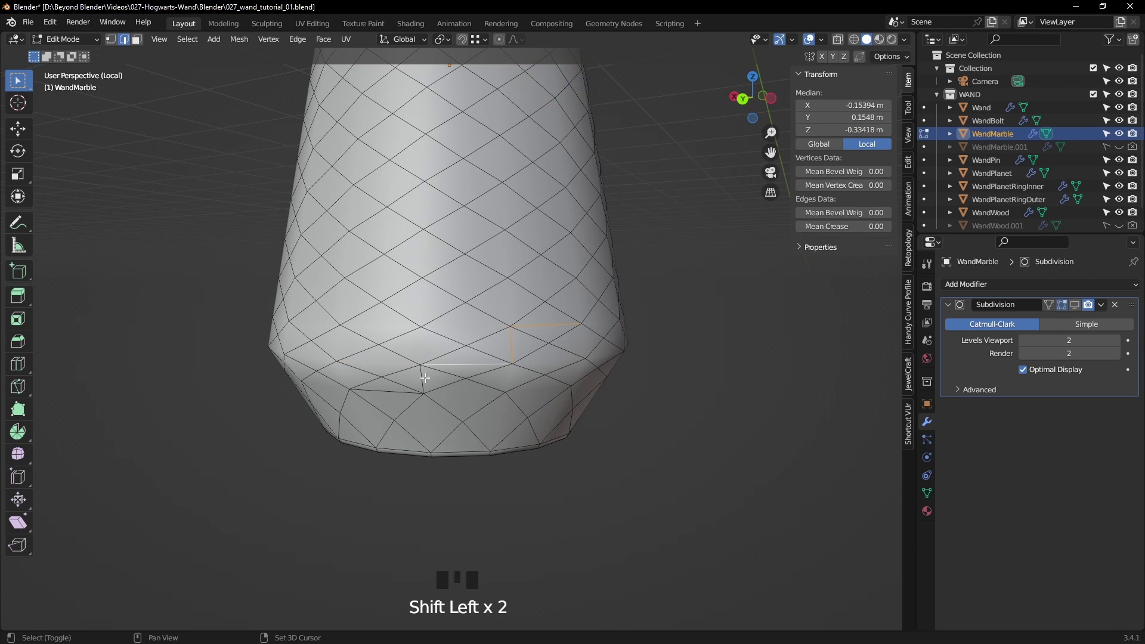
key("ctrl+Delete")
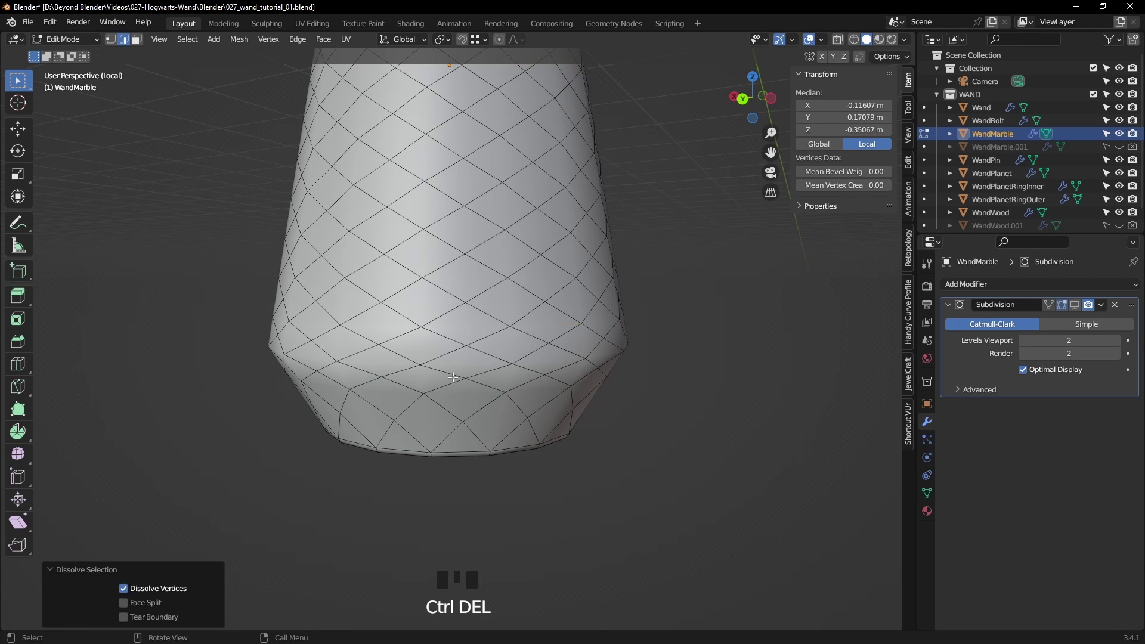
scroll(494, 303, "down", 4)
middle_click_drag(495, 303, 497, 407, "shift")
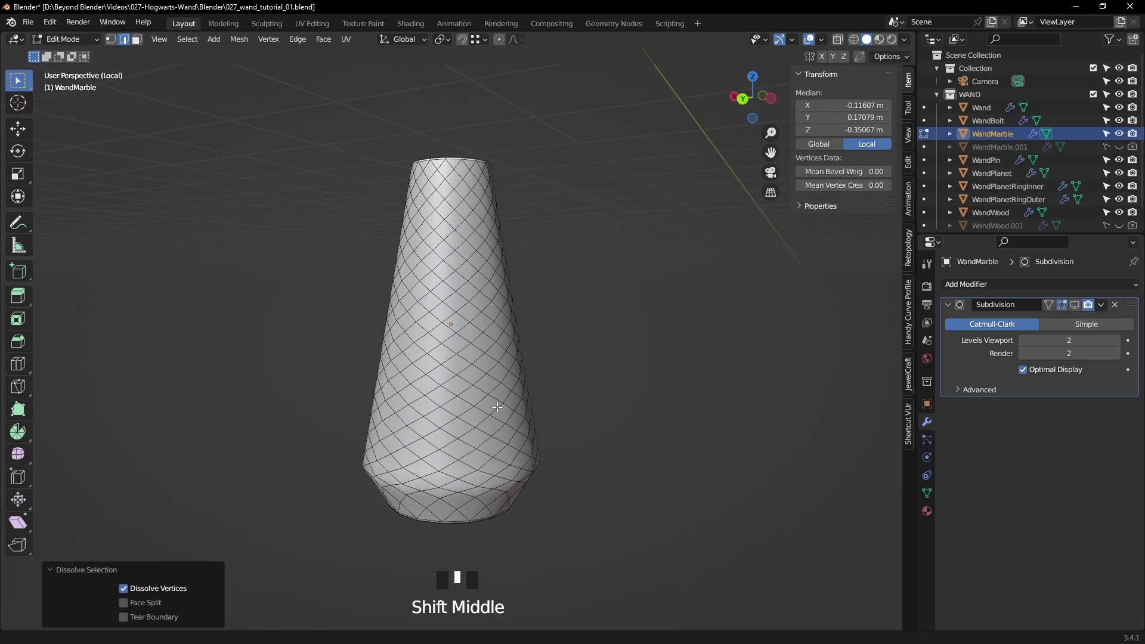
left_click(579, 367)
- Switch the mesh to face selection mode and show the whole marble handle in front orthographic view
middle_click_drag(578, 368, 682, 386)
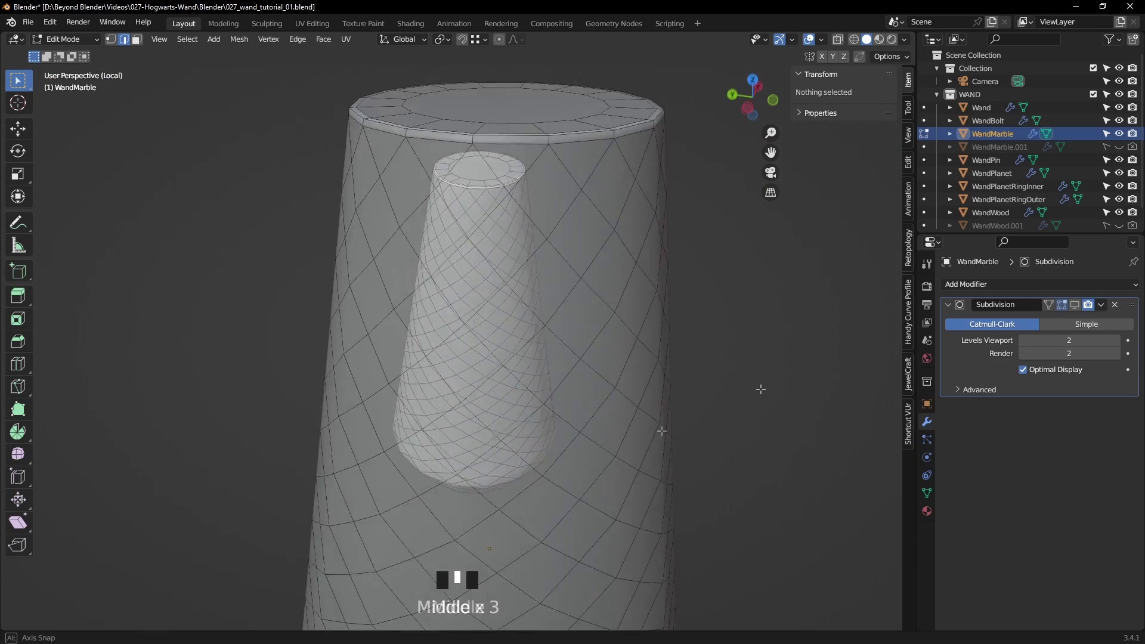
scroll(755, 390, "down", 1)
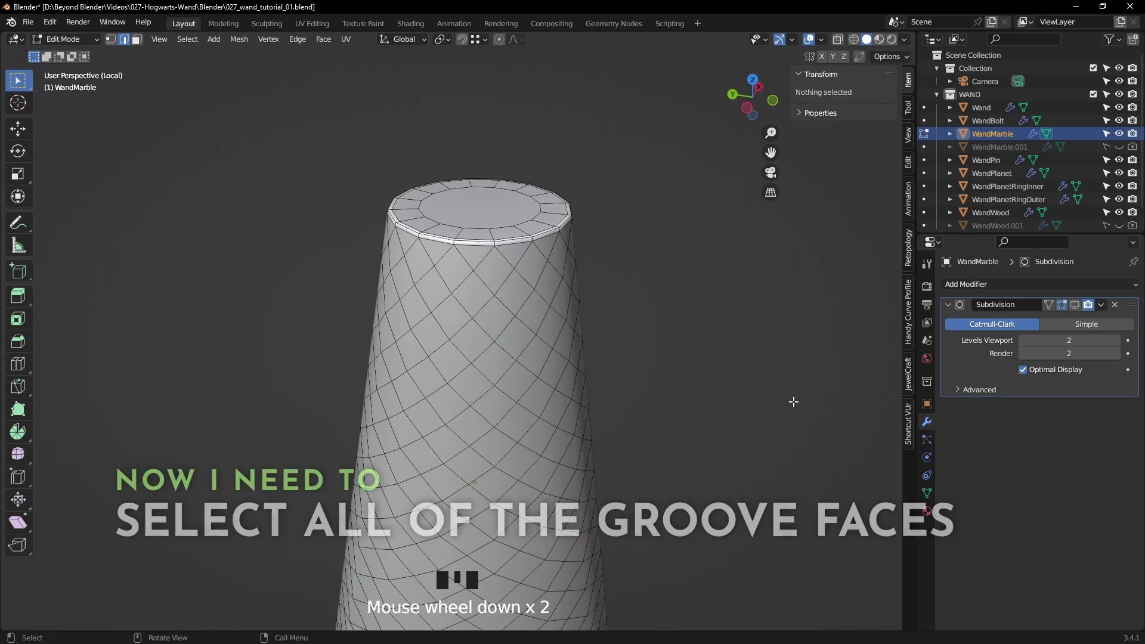
left_click(137, 41)
middle_click_drag(653, 299, 662, 317)
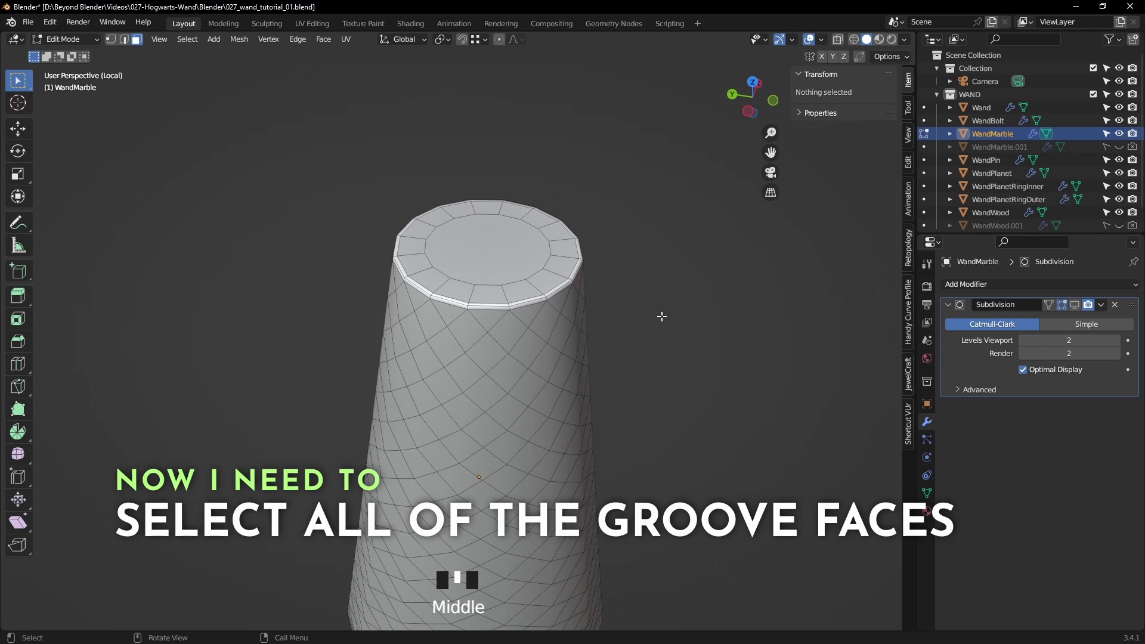
scroll(668, 317, "down", 2)
key("KP_1")
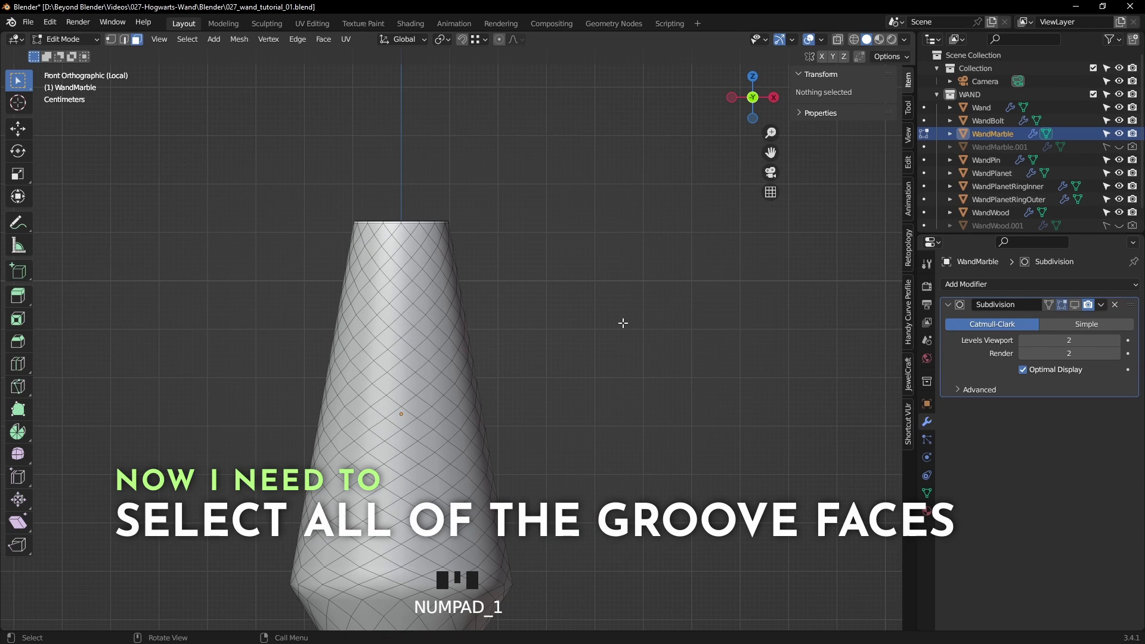
middle_click_drag(560, 330, 661, 345)
key("KP_1")
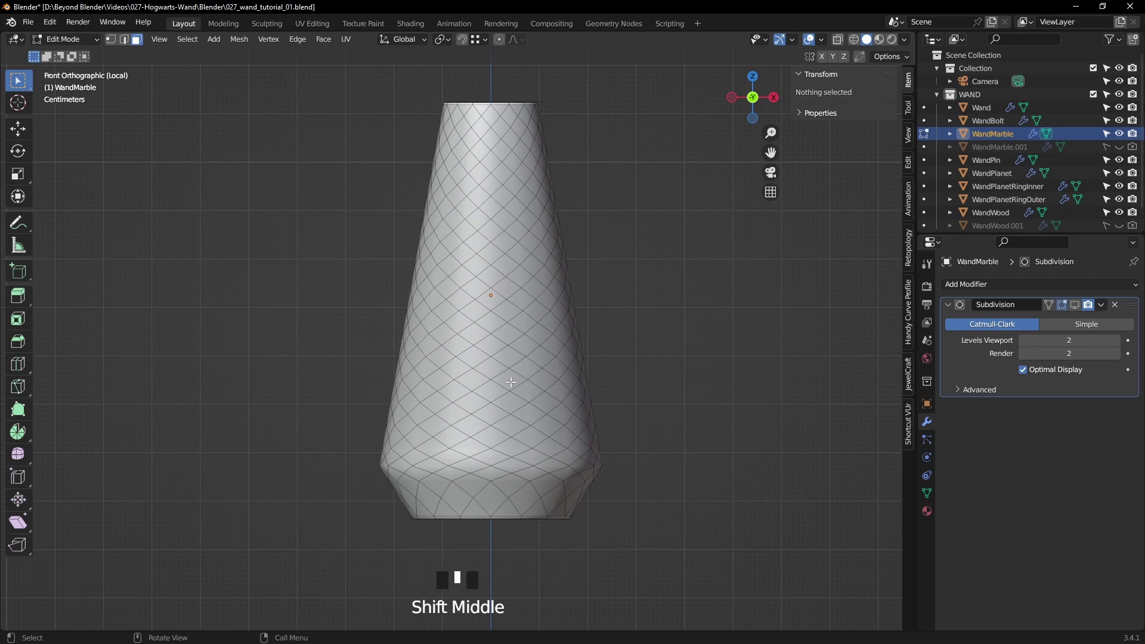
- Select the spiral face bands around the marble body and add the matching ring faces on the narrow end cap
left_click(483, 398, "alt")
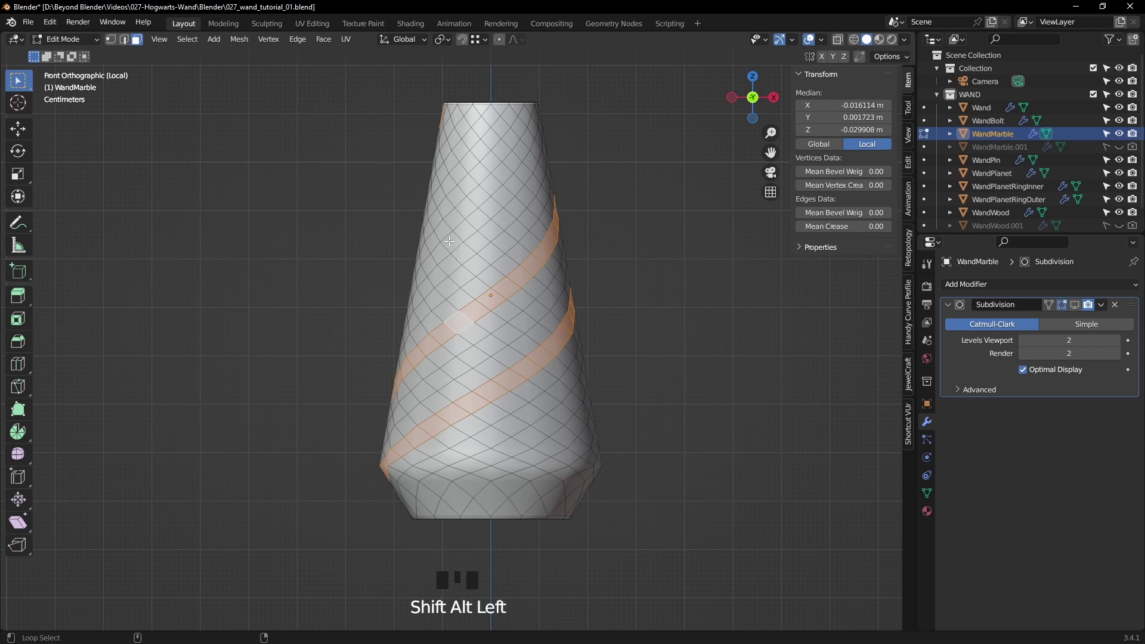
middle_click_drag(541, 219, 534, 263)
scroll(521, 310, "up", 4)
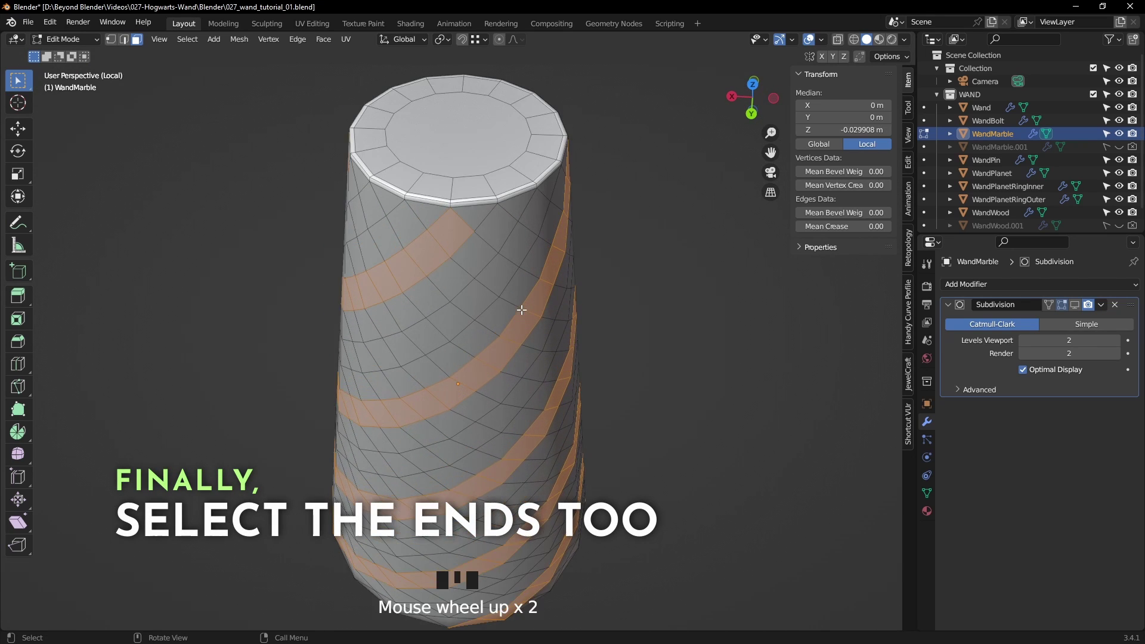
middle_click_drag(550, 197, 576, 307, "shift")
left_click(525, 287, "shift")
left_click(524, 305, "shift")
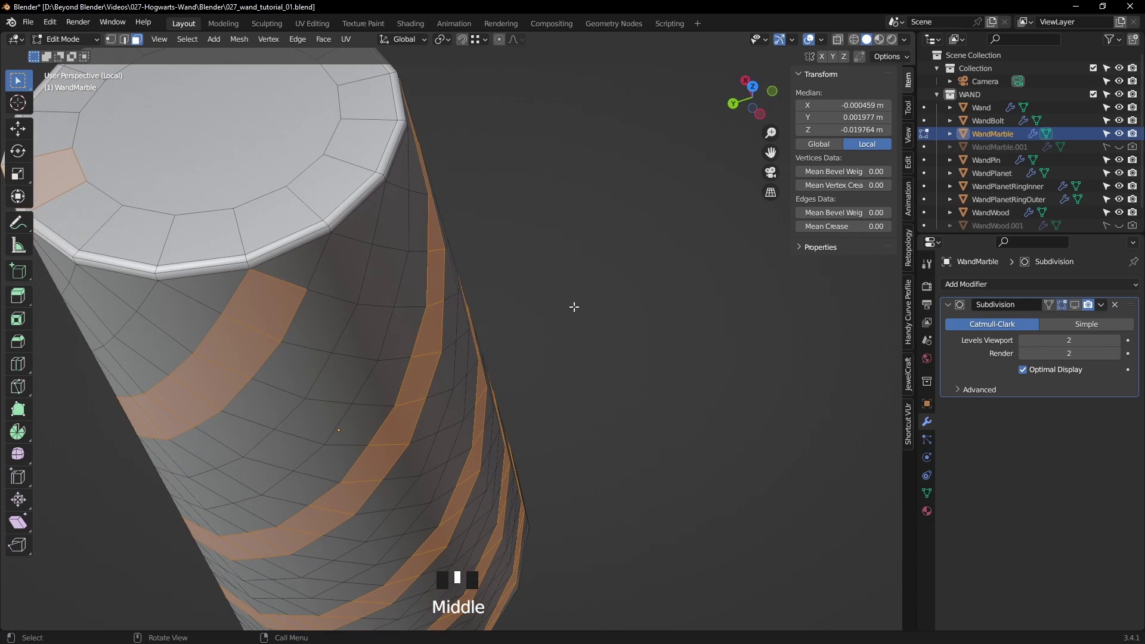
middle_click_drag(525, 233, 471, 321)
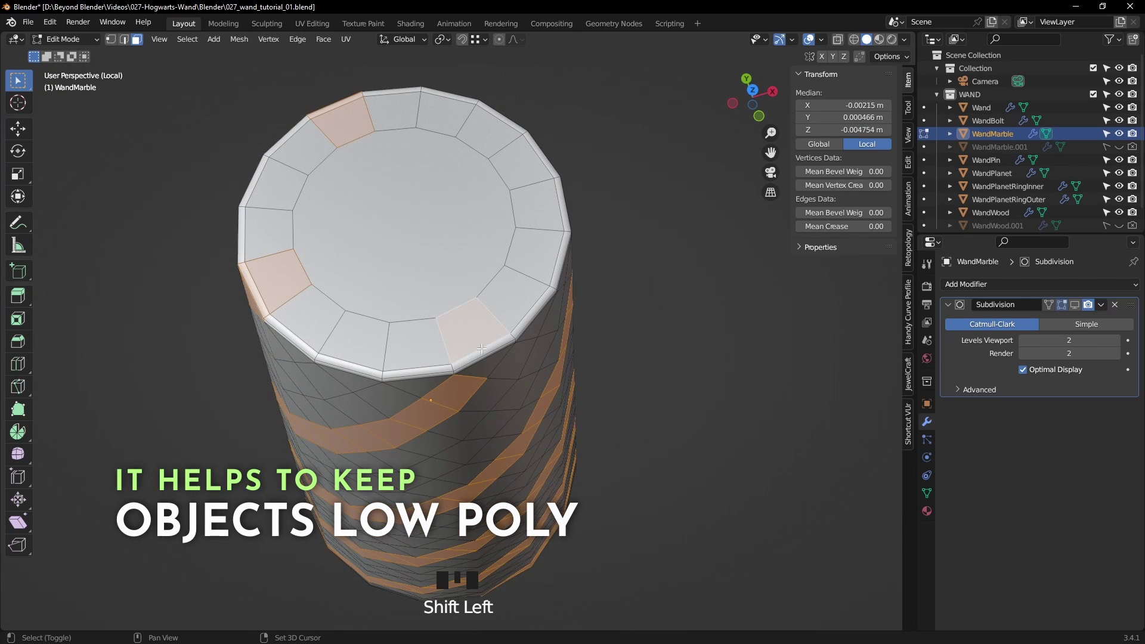
middle_click_drag(525, 347, 460, 208)
left_click(450, 234, "shift")
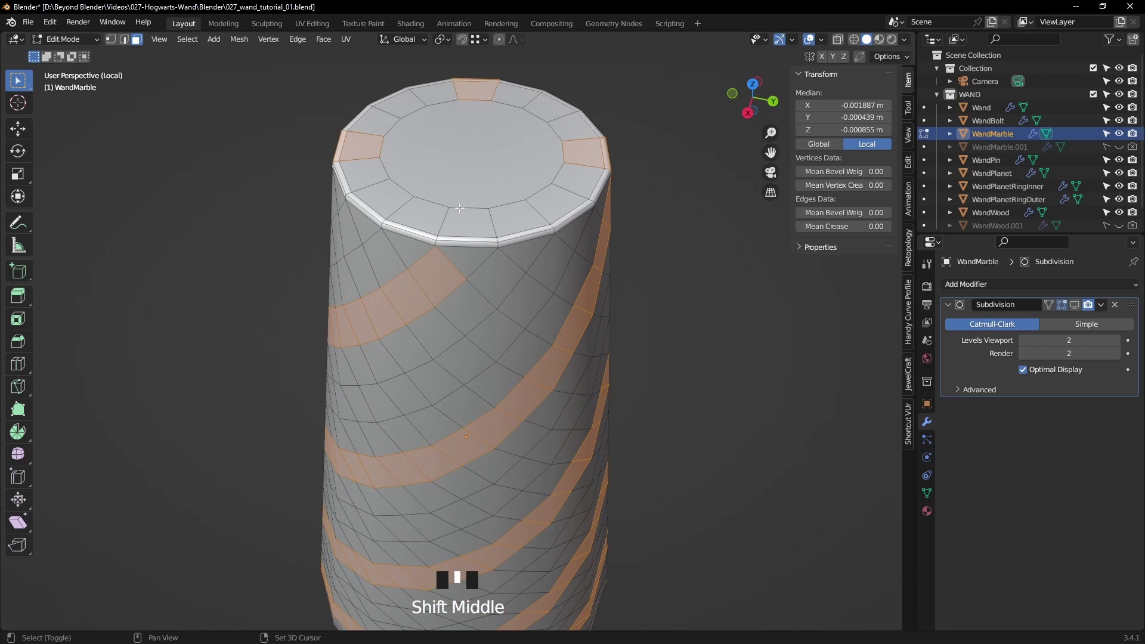
- Add the remaining rim and end-cap faces that continue the spiral bands, using shortest-path selection
middle_click_drag(471, 257, 526, 270)
scroll(565, 251, "down", 3)
left_click(323, 369, "ctrl")
scroll(526, 270, "up", 2)
left_click(361, 371, "shift")
left_click(361, 371, "ctrl")
middle_click_drag(361, 371, 636, 433)
left_click(490, 325, "shift")
scroll(570, 302, "down", 2)
scroll(647, 388, "down", 2)
middle_click_drag(653, 374, 537, 312)
scroll(501, 276, "up", 3)
middle_click_drag(534, 238, 542, 302, "shift")
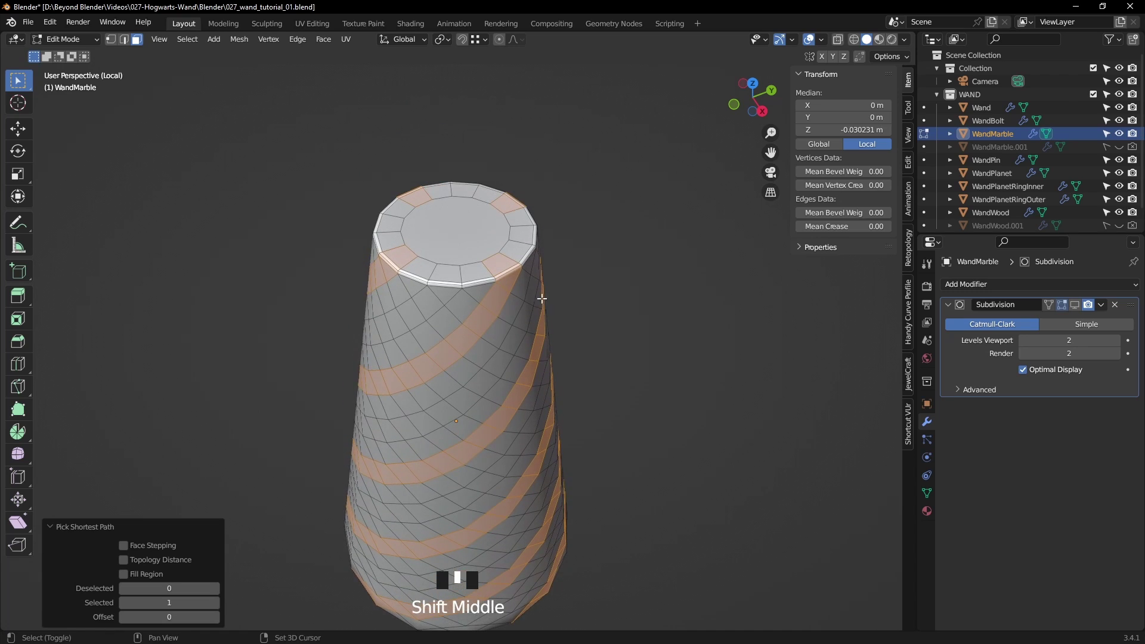
- Inset the selected spiral band and end faces with a thickness of about 0.004 m
scroll(543, 302, "up", 1)
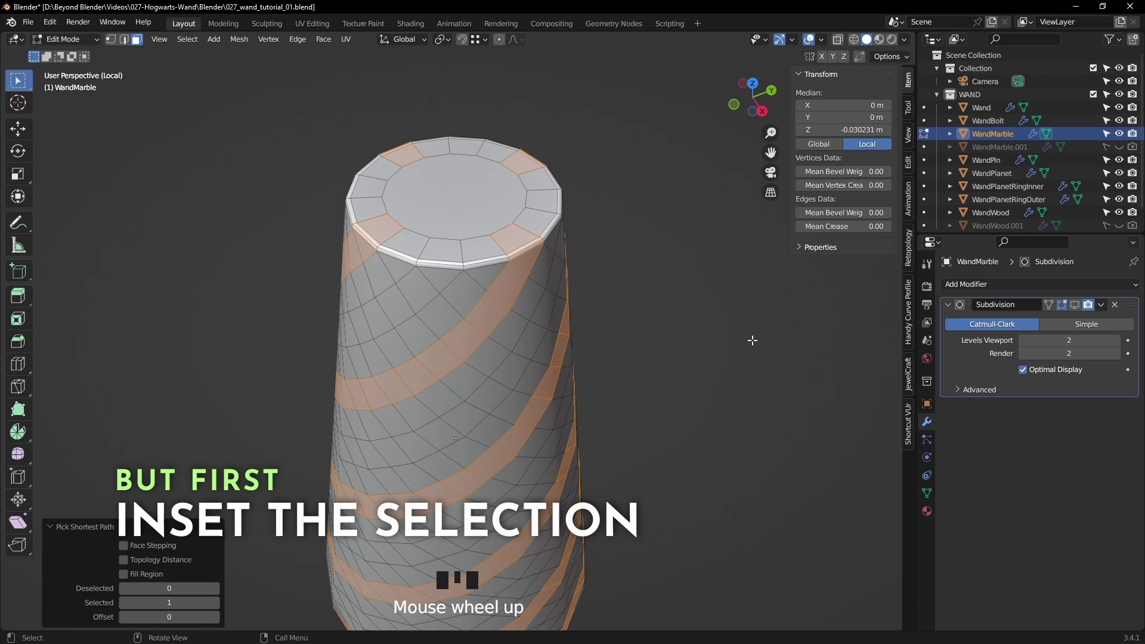
middle_click_drag(758, 343, 746, 355)
scroll(746, 356, "up", 1)
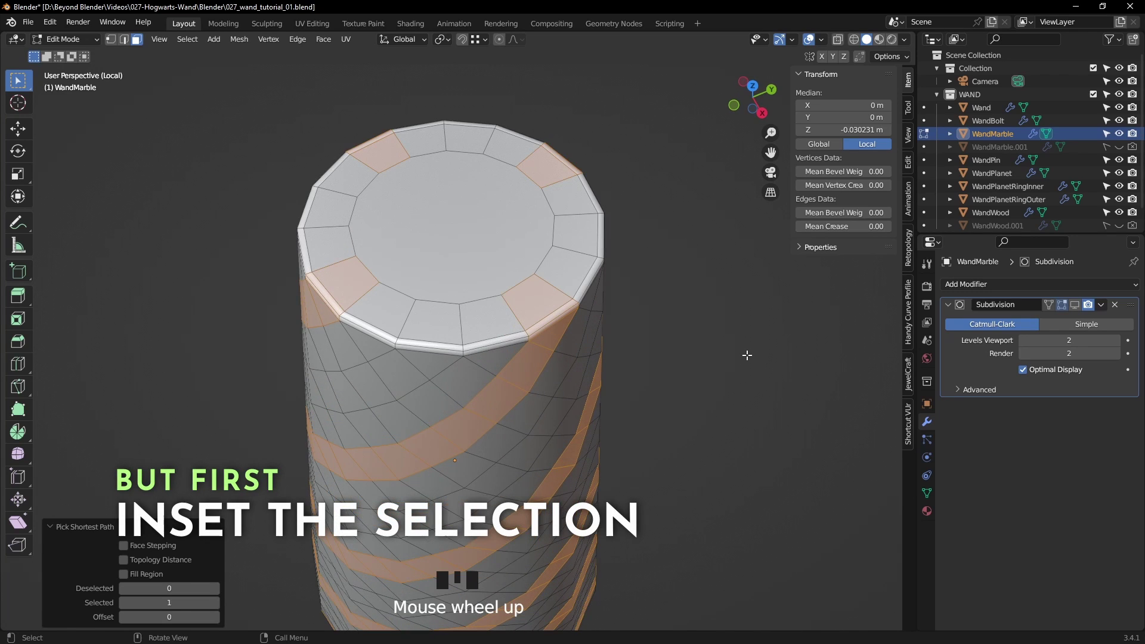
key("i")
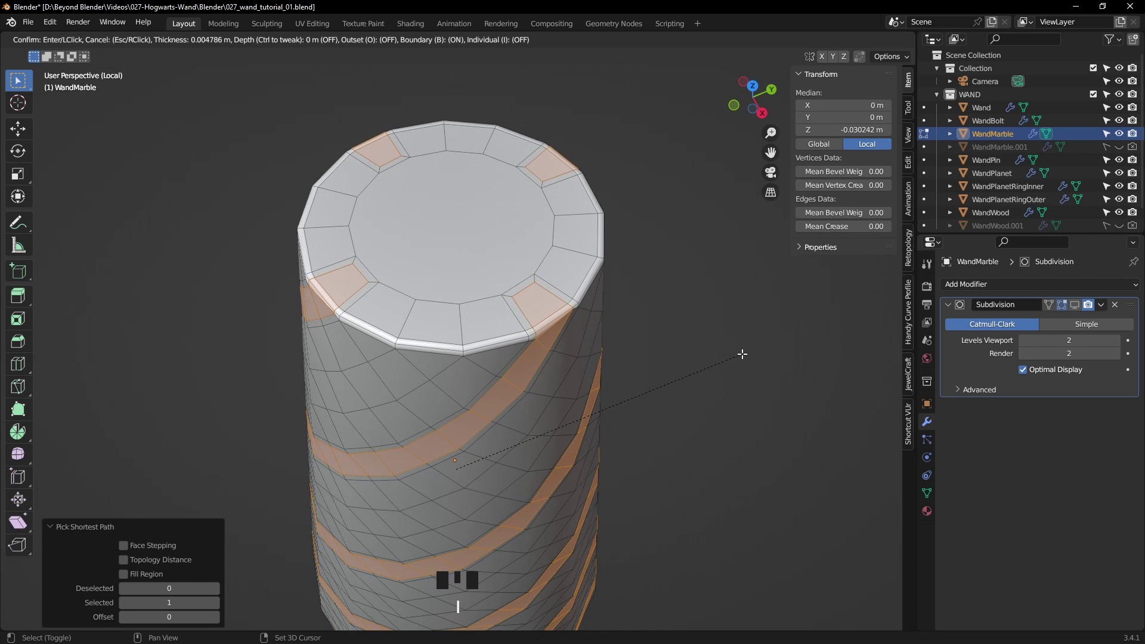
left_click(756, 351)
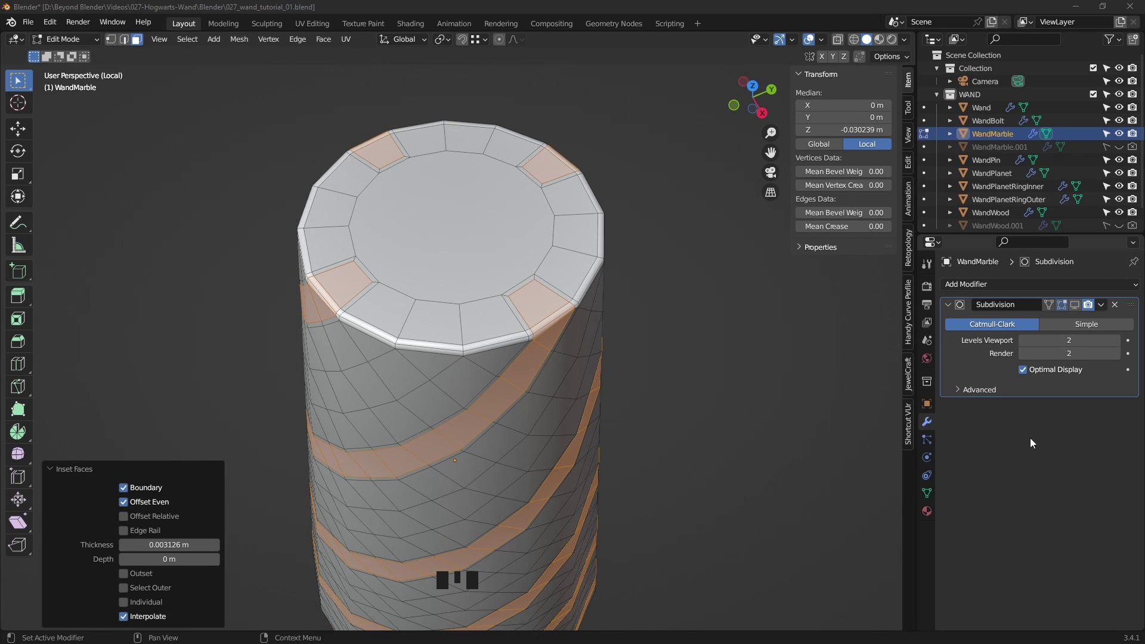
middle_click_drag(732, 418, 719, 405)
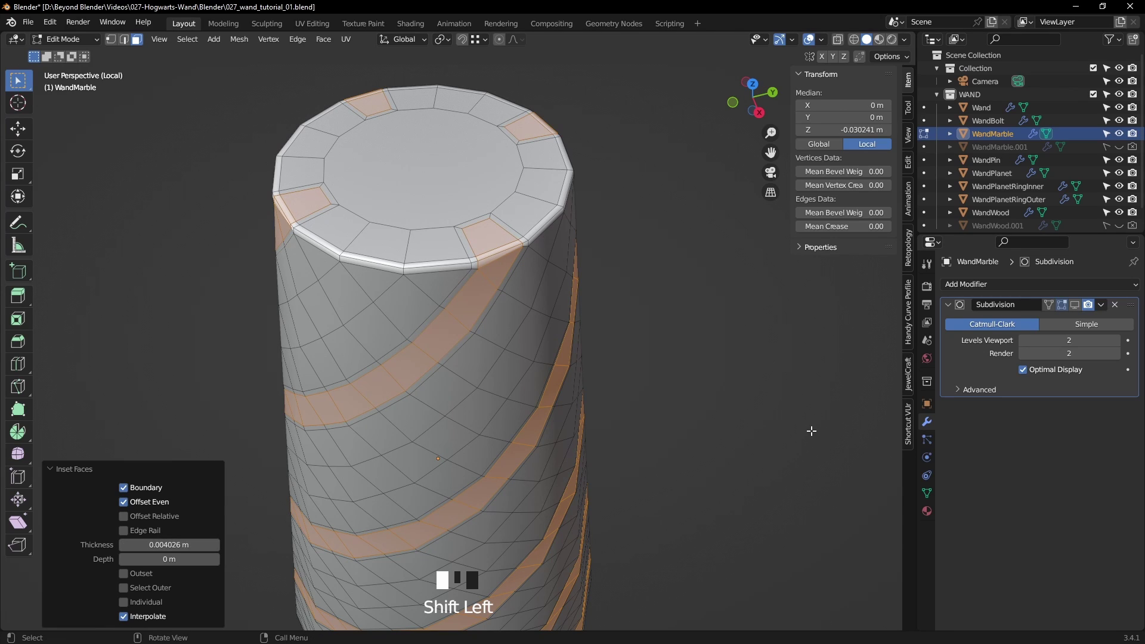
- Inset the same faces a second time with a thickness of about 0.0036 m and clear the selection
key("i")
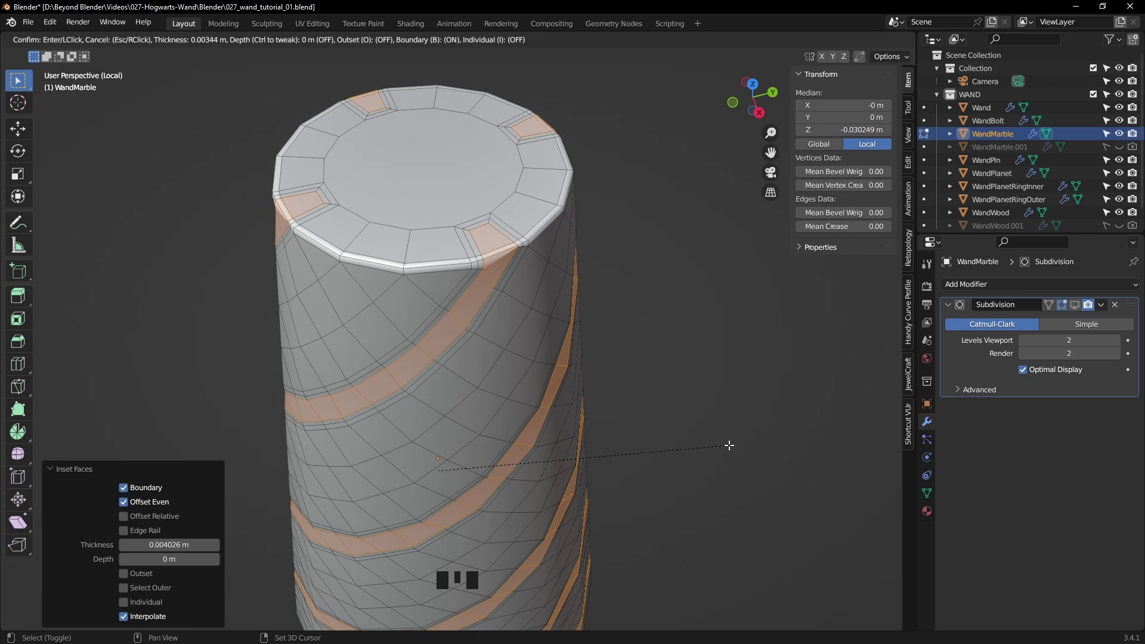
left_click(727, 445)
middle_click_drag(701, 468, 672, 438)
scroll(634, 491, "down", 2)
middle_click_drag(634, 491, 484, 500, "shift")
middle_click_drag(528, 389, 551, 375)
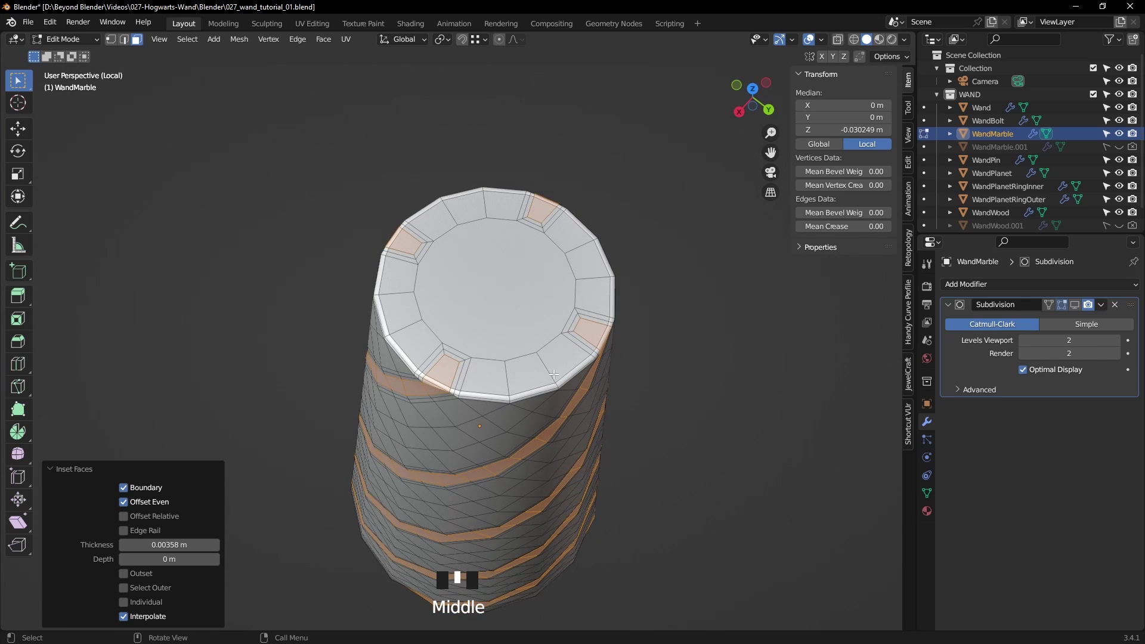
key("alt+a")
middle_click_drag(780, 380, 643, 390)
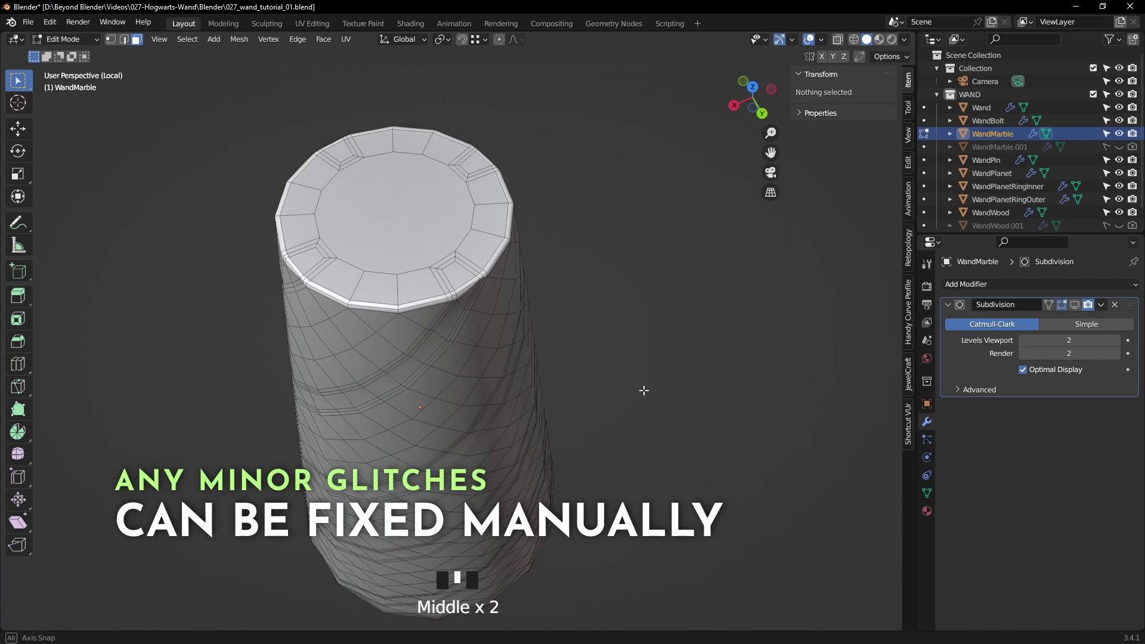
- Slide the misplaced inset vertex on the narrow end's rim down its edge by a factor of about 0.2
left_click(459, 275)
left_click(425, 296, "shift")
left_click(489, 295, "shift")
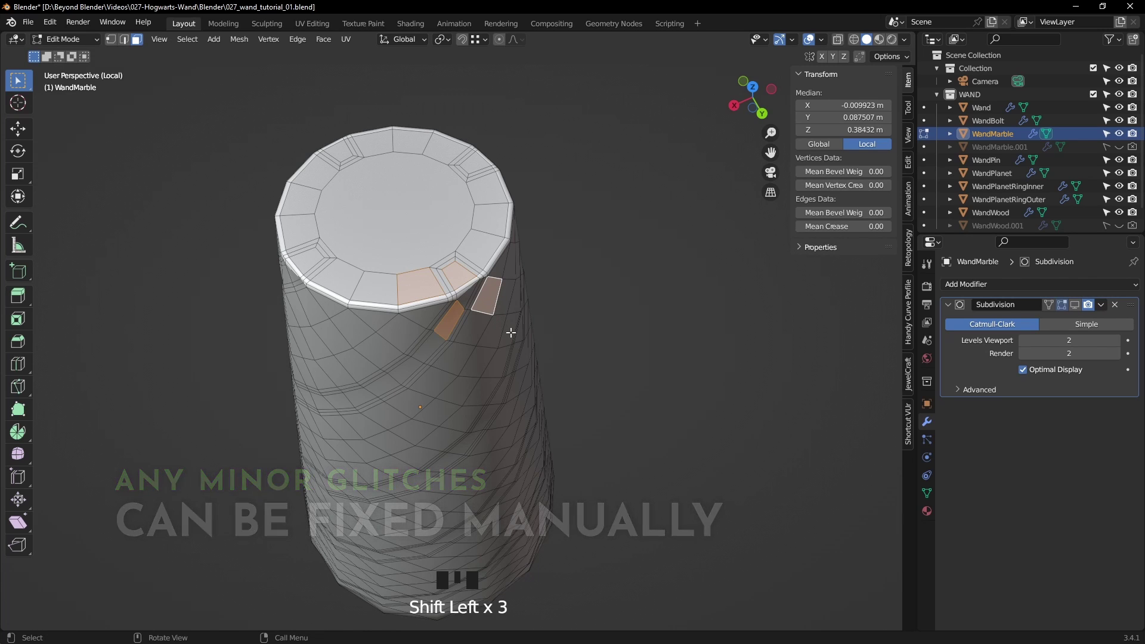
key("KP_Decimal")
left_click(723, 392)
middle_click_drag(723, 392, 601, 303)
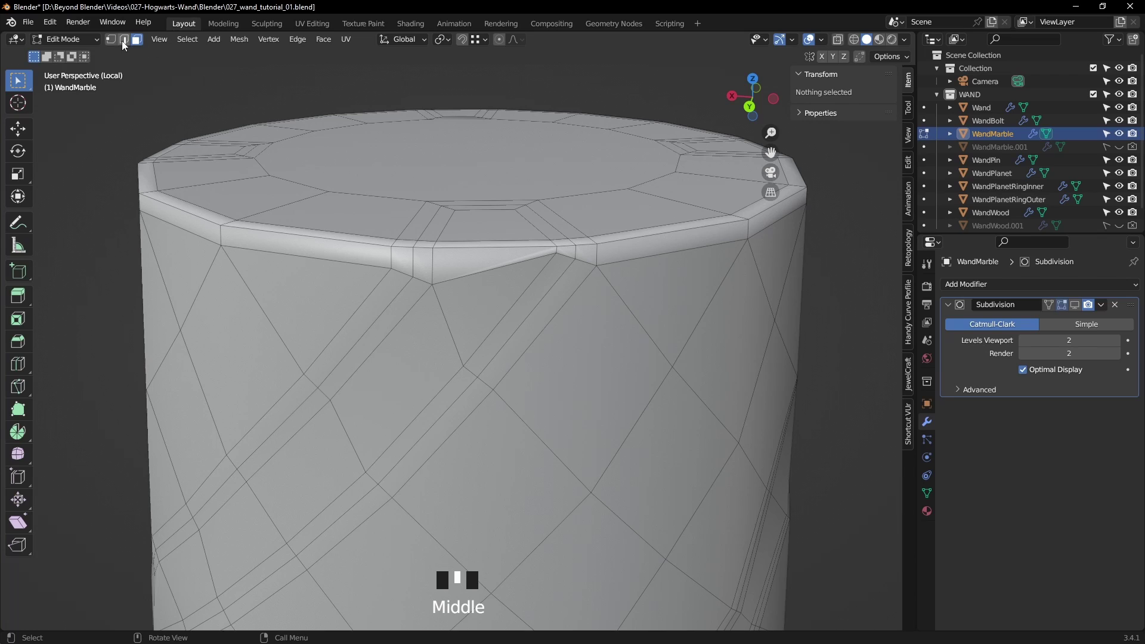
middle_click_drag(559, 256, 560, 229)
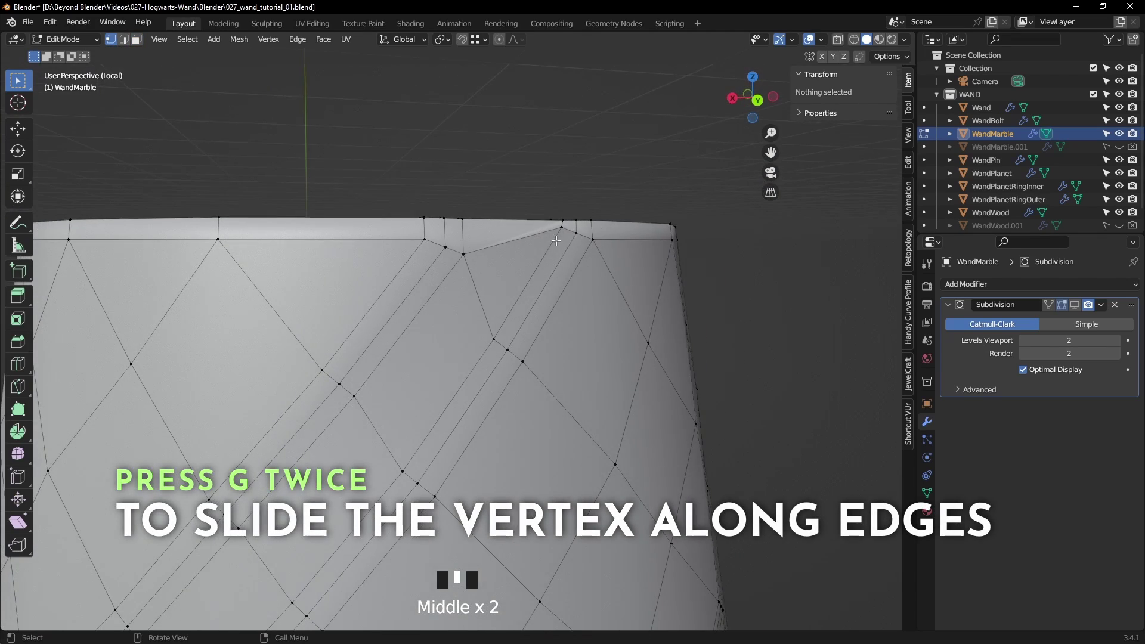
left_click(562, 227)
mouse_move(685, 263)
middle_mouse_down()
mouse_move(715, 276)
mouse_move(685, 274)
middle_mouse_up()
key("g")
key("g")
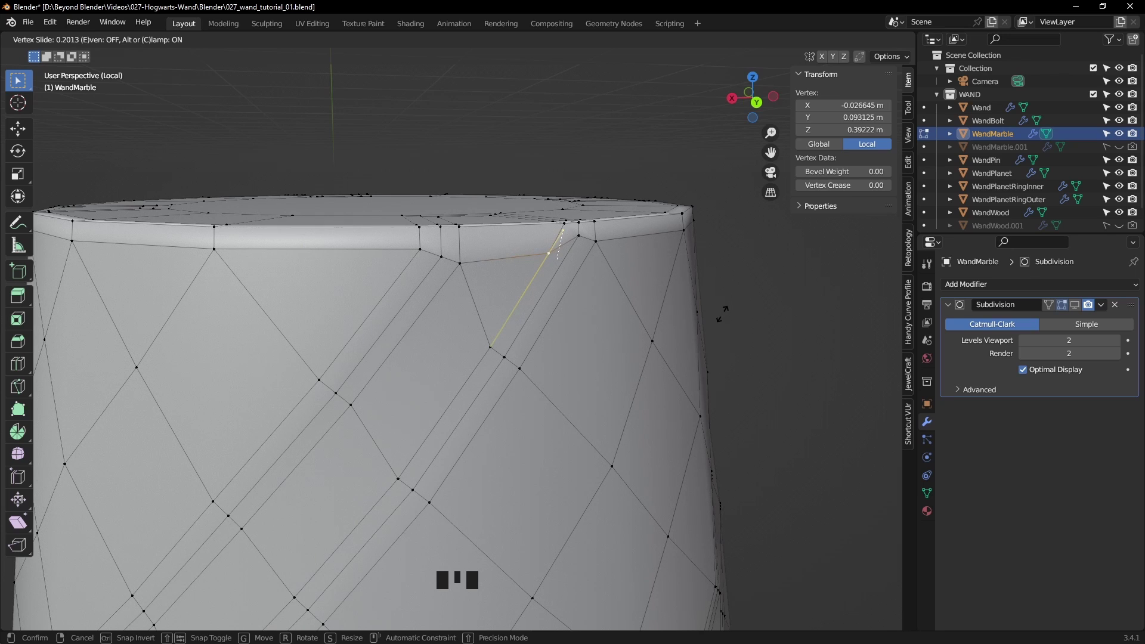
left_click(721, 313)
- Slide two neighbouring rim vertices of the same band into line, by factors of about 0.1 and 0.14
left_click(578, 238)
key("g")
key("g")
left_click(715, 289)
middle_click_drag(715, 289, 664, 335)
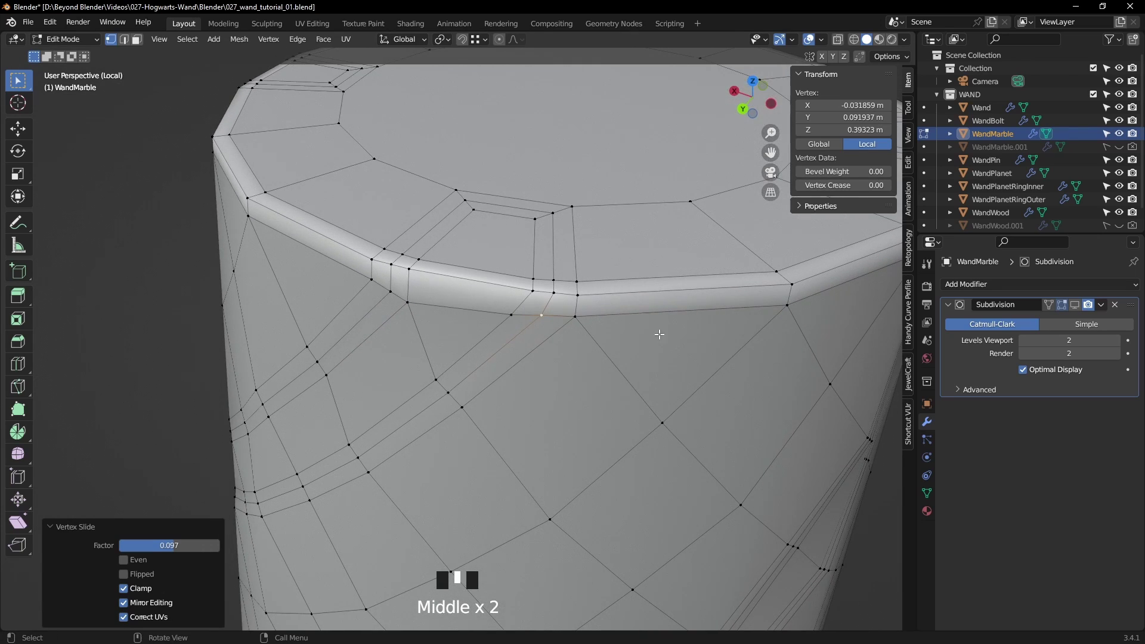
left_click(407, 310)
key("g")
key("g")
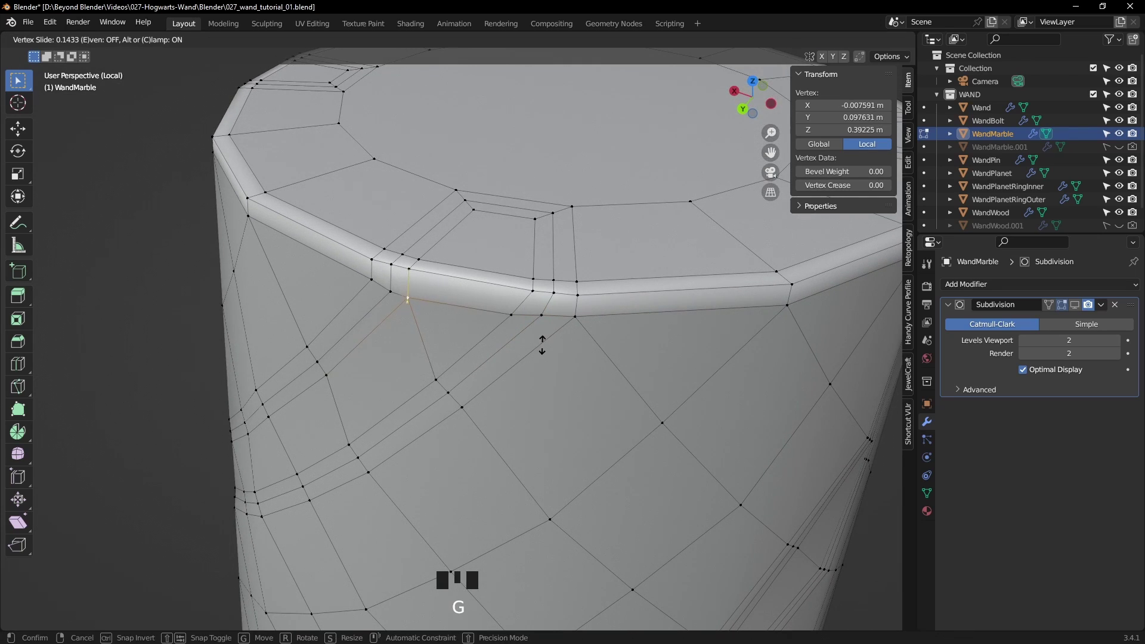
left_click(542, 345)
- Slide the two raised vertices at the next spiral band down into line with the narrow end's rim
middle_click_drag(655, 344, 477, 261)
scroll(605, 360, "down", 3)
scroll(477, 261, "up", 2)
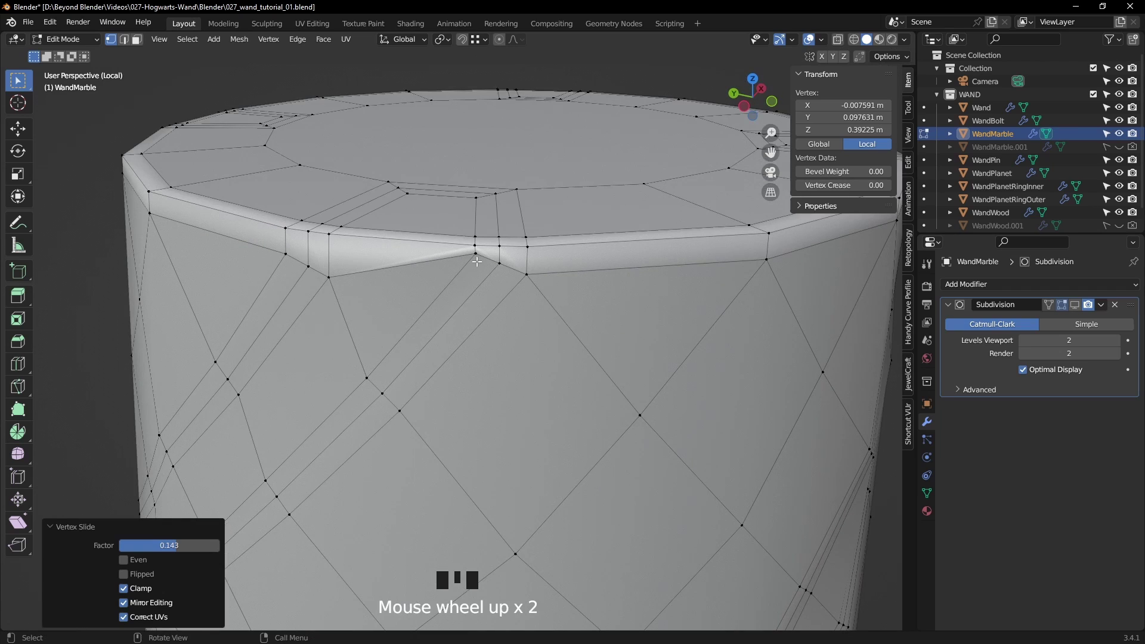
left_click(477, 262)
key("g")
key("g")
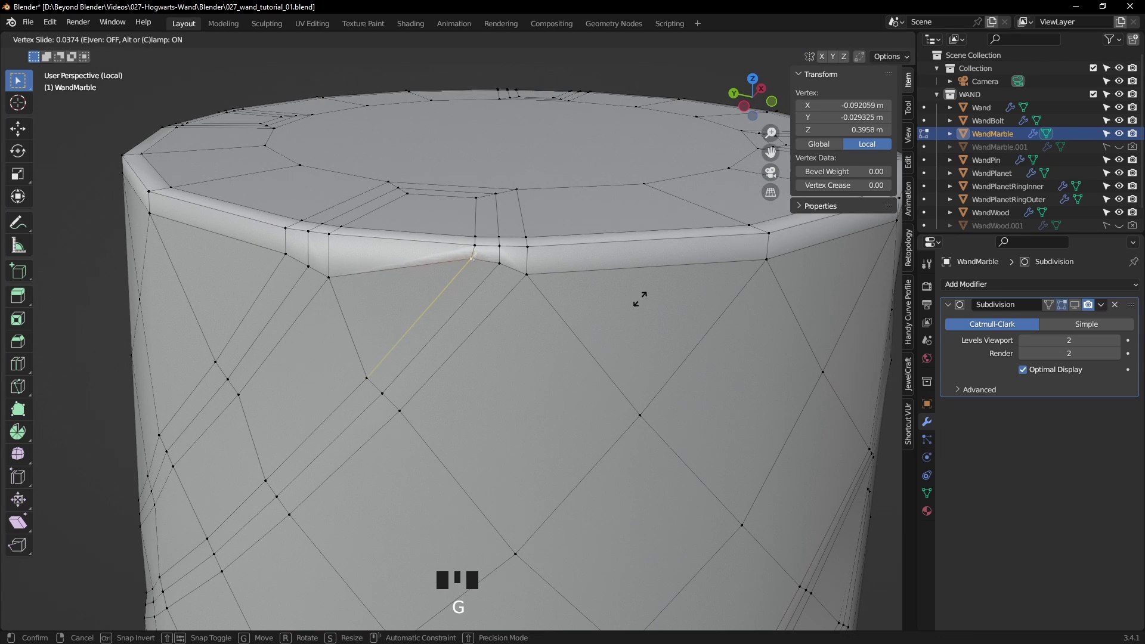
left_click(629, 325)
left_click(499, 263)
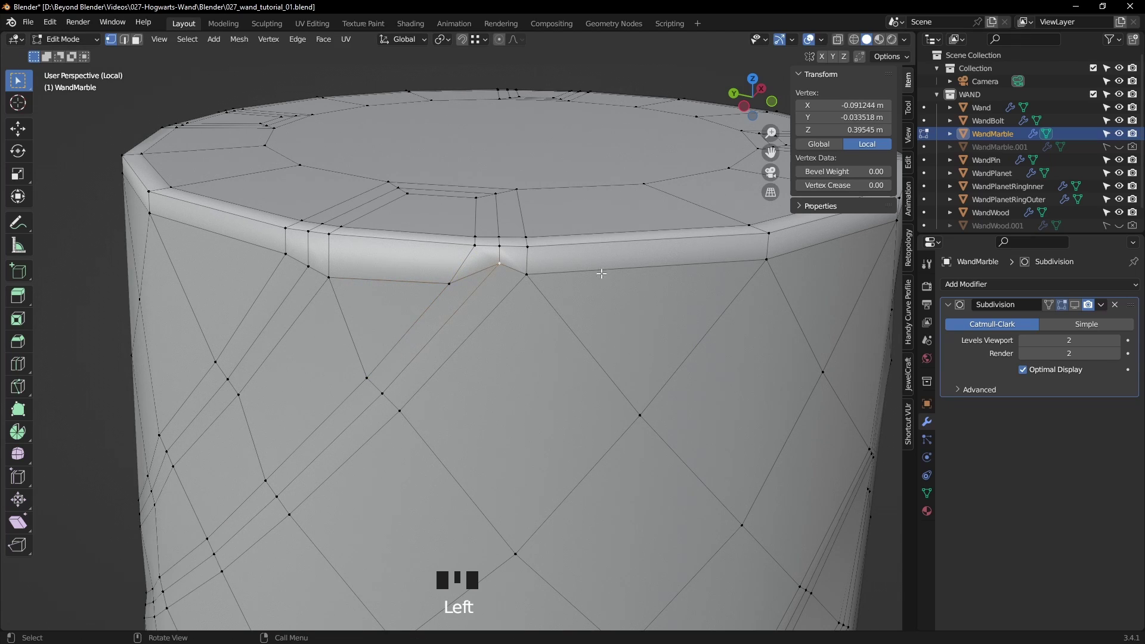
key("g")
key("g")
left_click(648, 289)
- Even out the rim vertices of the third spiral band at the narrow end by sliding them along their edges
middle_click_drag(647, 289, 733, 388)
key("g")
key("g")
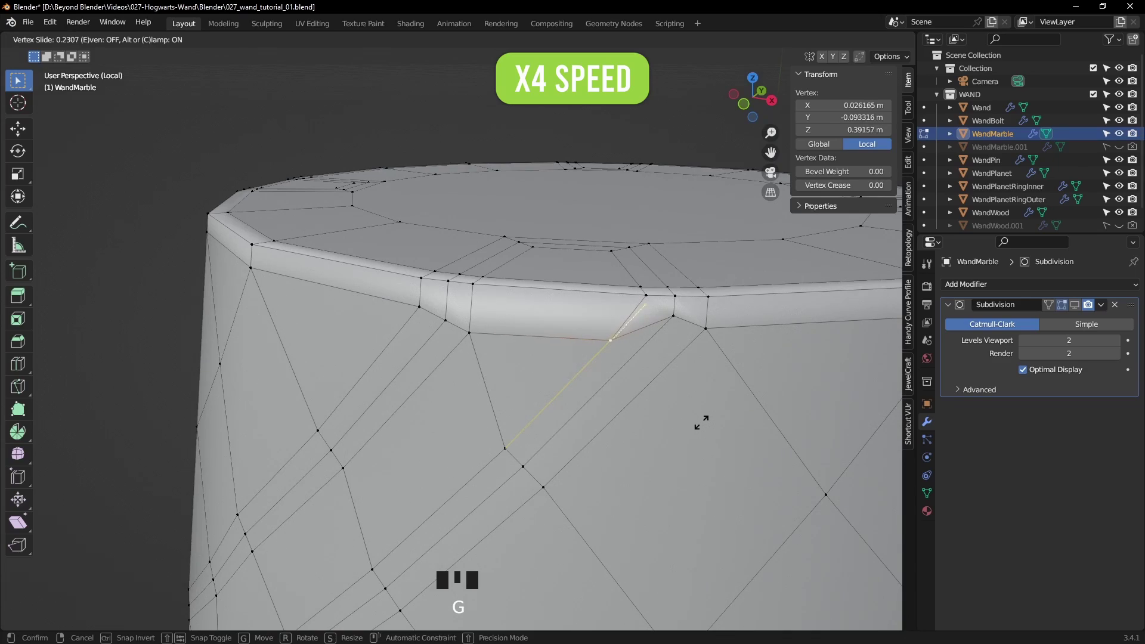
left_click(519, 369)
middle_click_drag(519, 370, 621, 355)
key("g")
key("g")
left_click(520, 312)
left_click(620, 355)
key("g")
key("g")
left_click(723, 375)
- Slide the uneven vertices of the fourth spiral band along their edges to straighten the narrow end's rim
middle_click_drag(723, 376, 597, 364)
left_click(537, 358)
key("g")
key("g")
left_click(674, 362)
left_click(396, 399)
key("g")
key("g")
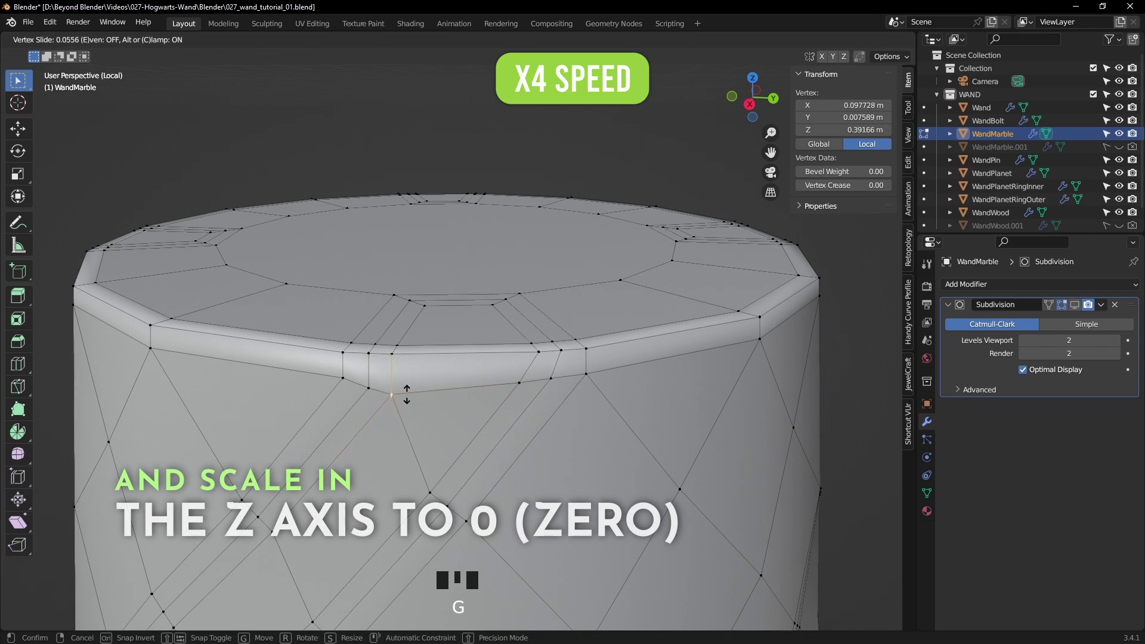
left_click(418, 392)
key("g")
key("g")
left_click(430, 394)
middle_click_drag(430, 394, 392, 361)
scroll(392, 362, "up", 2)
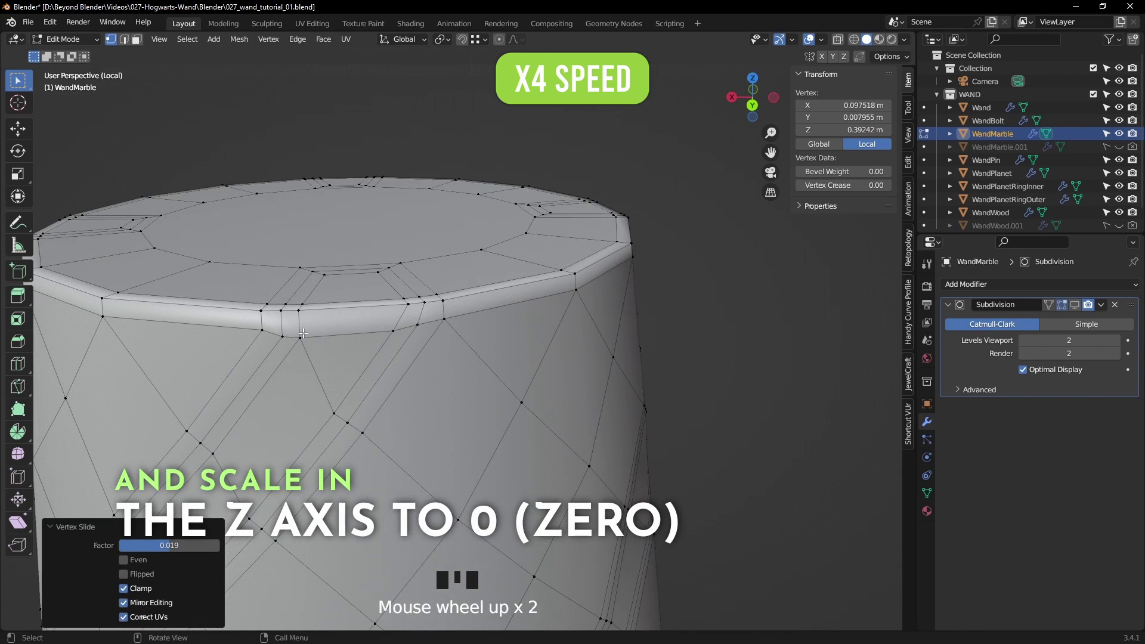
- Slide the uneven edge below the narrow rim by a factor of about -0.16, plus the vertex beside it
left_click(698, 375)
scroll(697, 376, "down", 3)
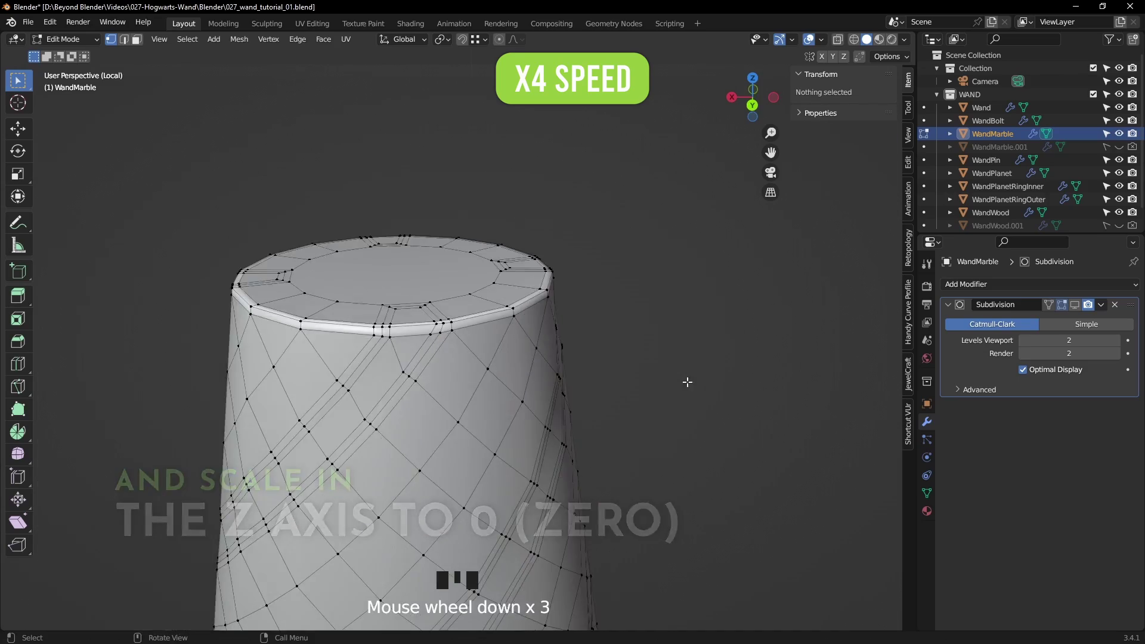
middle_click_drag(698, 376, 495, 282)
key("2")
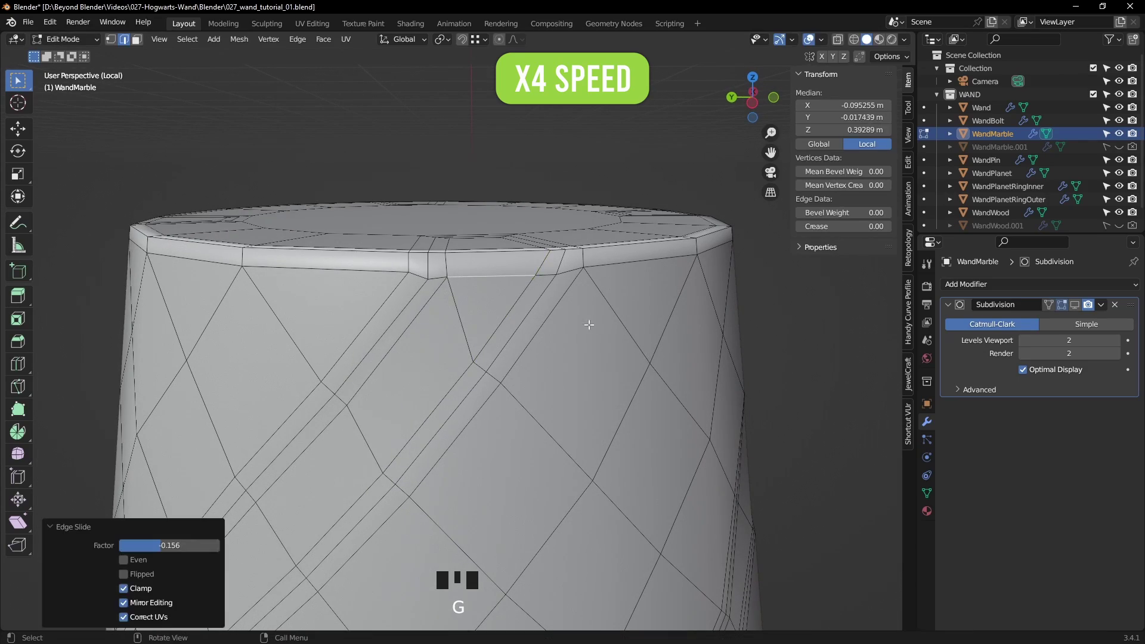
key("1")
left_click(557, 274)
key("g")
key("g")
left_click(851, 347)
- Slide the first misaligned band vertex on the wide end's rim along its edge by a factor of about 0.06
middle_click_drag(851, 347, 688, 487)
left_click(517, 444, "alt")
key("KP_Decimal")
key("alt+a")
middle_click_drag(231, 376, 585, 313)
left_click(582, 311)
key("g")
key("g")
left_click(635, 313)
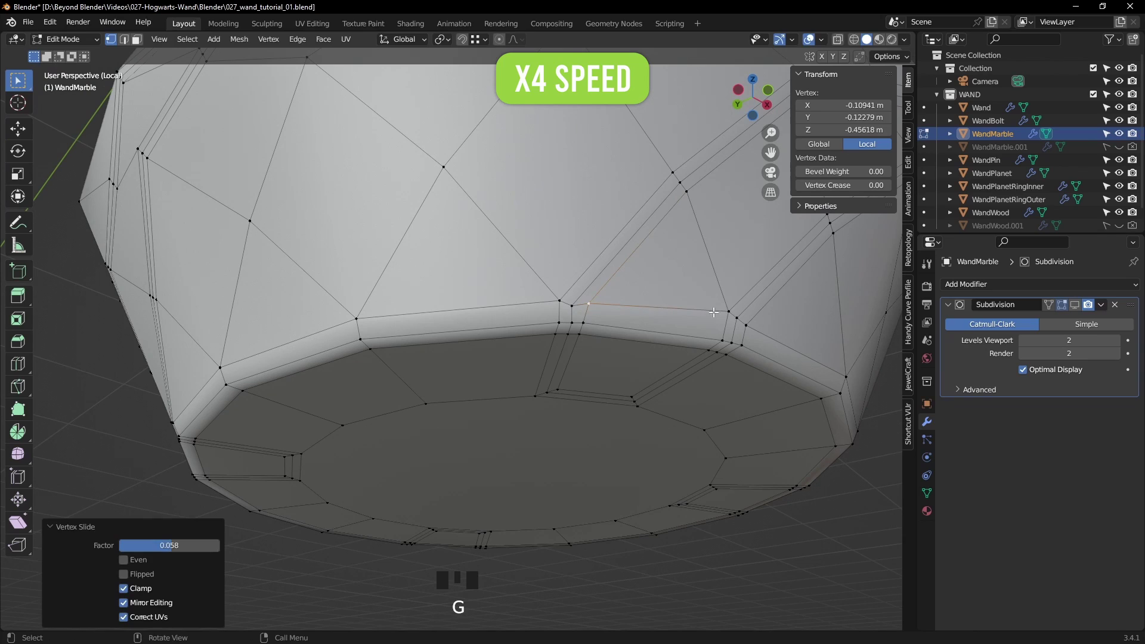
- Slide the adjacent inset vertices on the wide end's rim into line with their neighbours
key("g")
key("g")
left_click(572, 306)
middle_click_drag(571, 306, 460, 299)
left_click(338, 294)
key("g")
left_click(562, 239)
- Slide the outer and middle vertices of the next spiral band up into line with the wide end's rim
key("g")
key("g")
key("g")
left_click(424, 310)
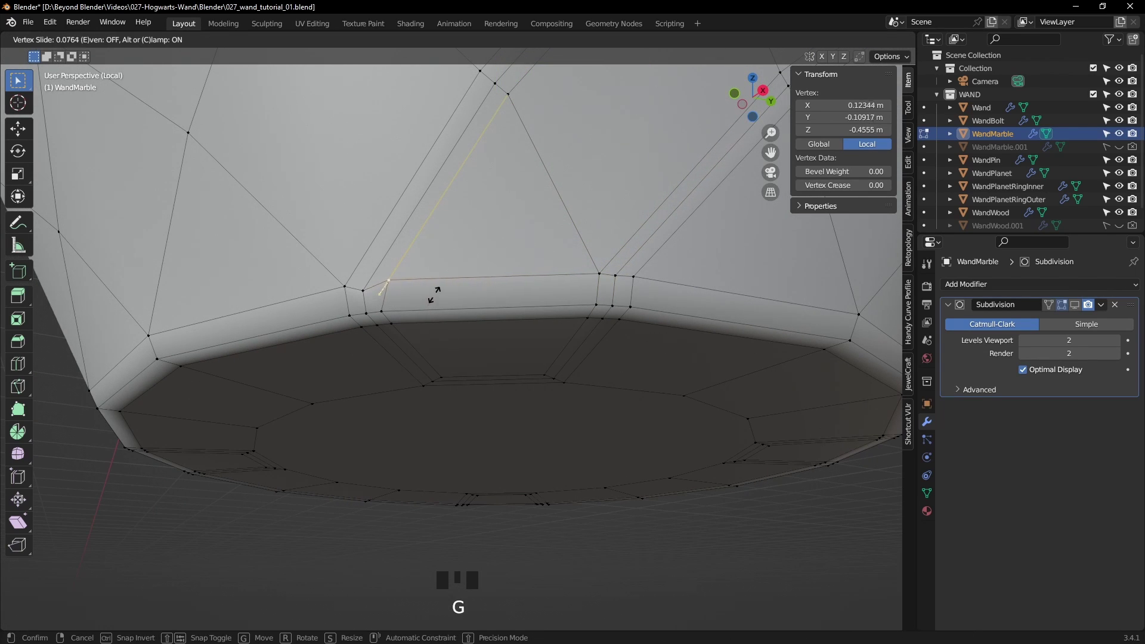
left_click(435, 295)
key("g")
key("g")
left_click(417, 322)
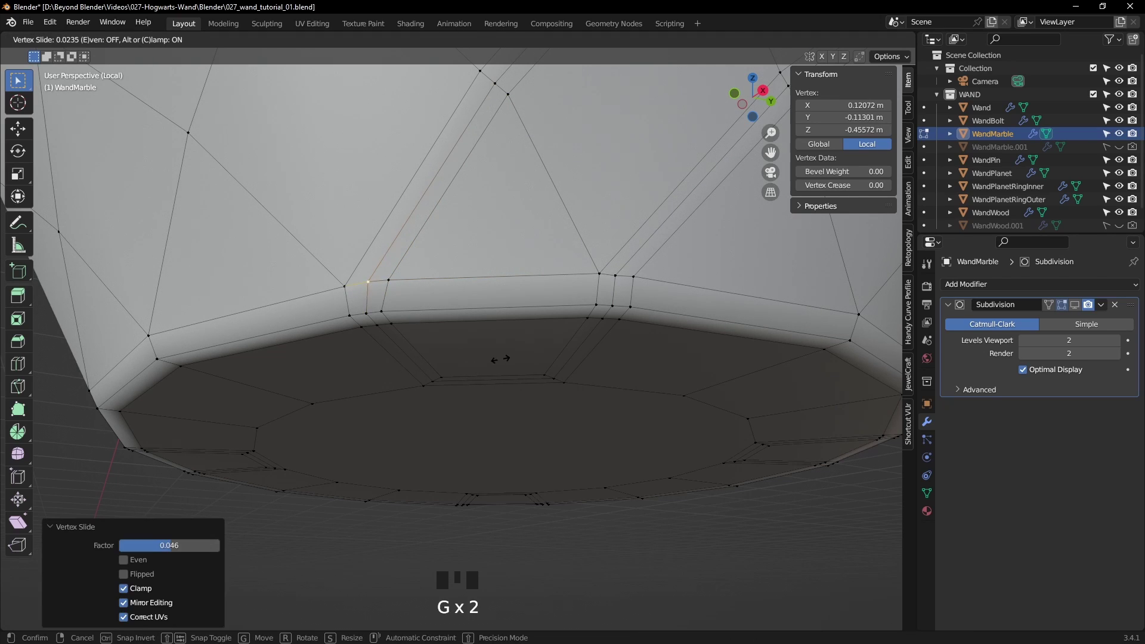
- Slide the middle inset vertices of the remaining uneven bands on the wide end's rim into line and clear the selection
left_click(615, 277)
key("g")
key("g")
left_click(662, 297)
middle_click_drag(618, 306, 701, 346)
left_click(598, 299)
key("g")
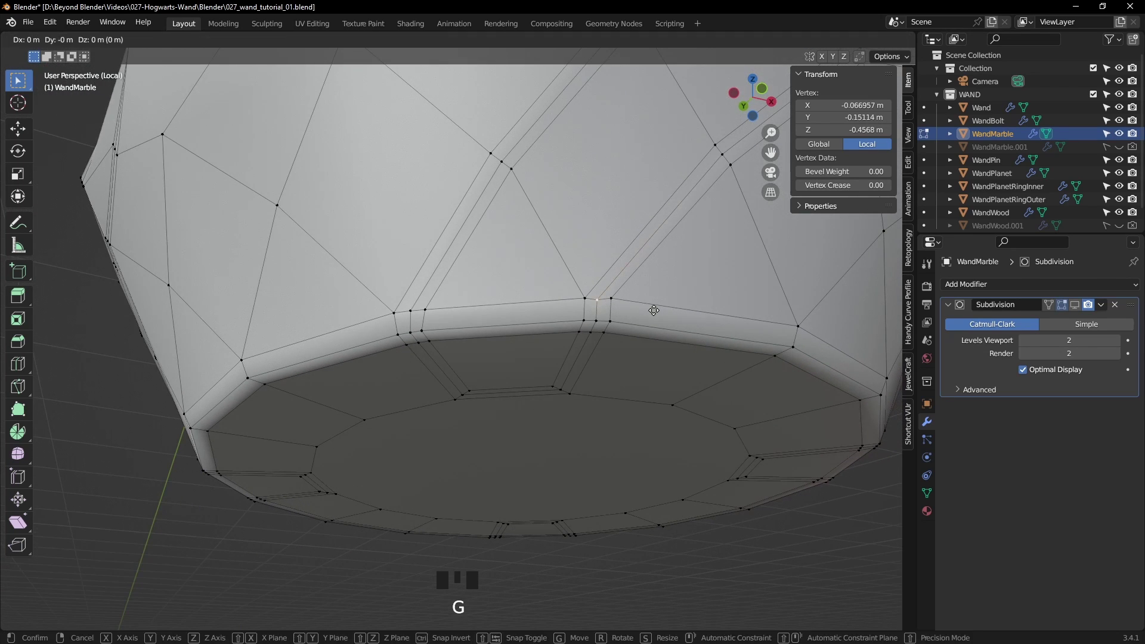
left_click(655, 308)
middle_click_drag(524, 328, 524, 312)
scroll(525, 311, "down", 2)
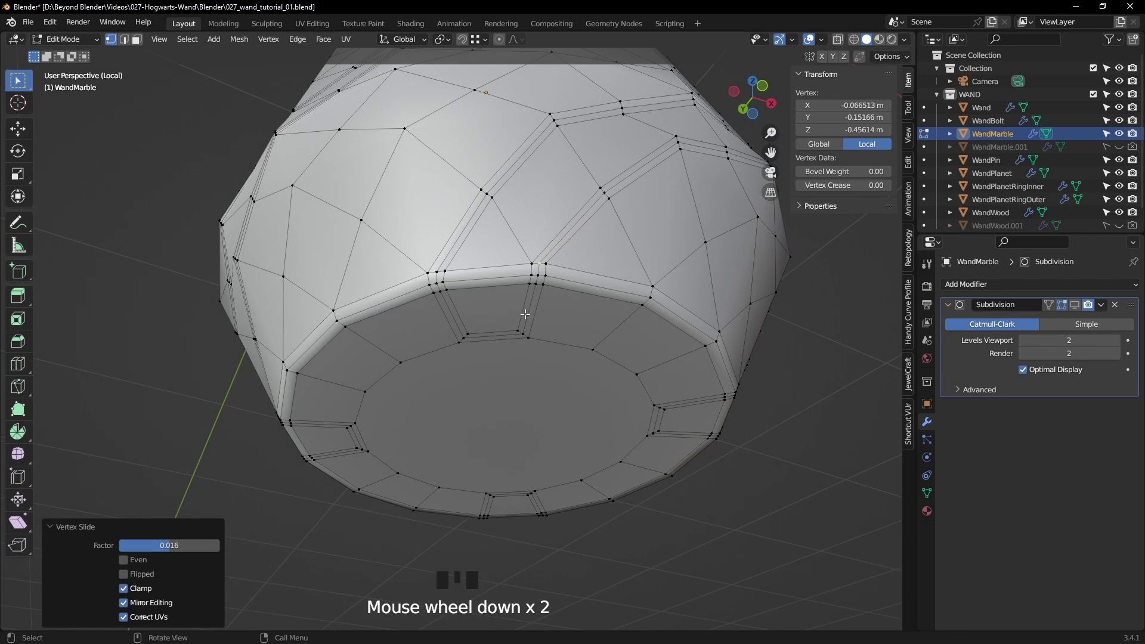
left_click(801, 430)
- Check the corrected mesh along the body up to the narrow end and switch to face selection
middle_click_drag(801, 430, 568, 396)
scroll(509, 358, "down", 2)
middle_click_drag(508, 358, 519, 460, "shift")
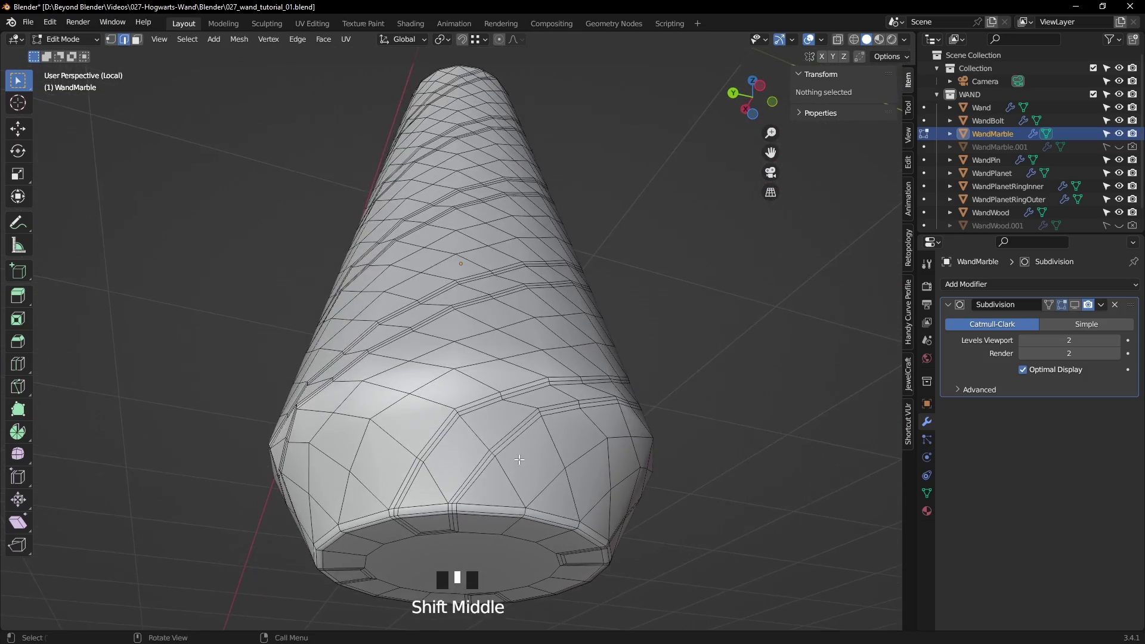
mouse_move(511, 394)
middle_mouse_down()
mouse_move(519, 363)
mouse_move(507, 334)
mouse_move(506, 394)
middle_mouse_up()
middle_click_drag(503, 223, 519, 334, "shift")
scroll(529, 303, "up", 2)
left_click(136, 39)
middle_click_drag(504, 154, 430, 269, "shift")
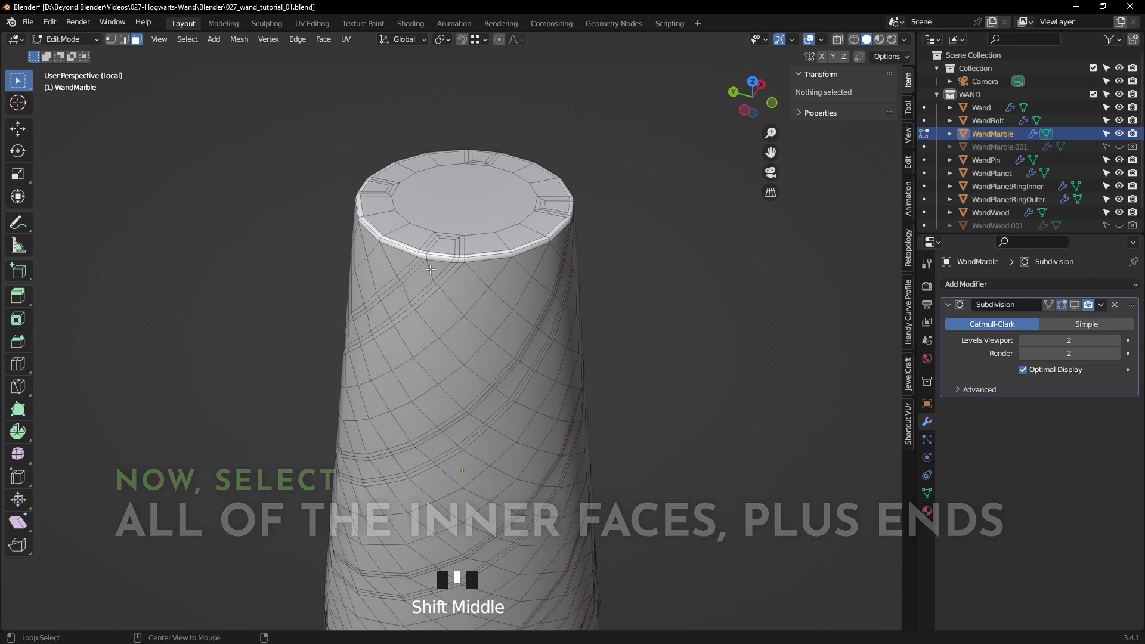
- Select the inner face loops of the spiral bands and extend the selection over the rim to one end face on the narrow end
left_click(430, 270, "alt")
middle_click_drag(596, 404, 495, 393)
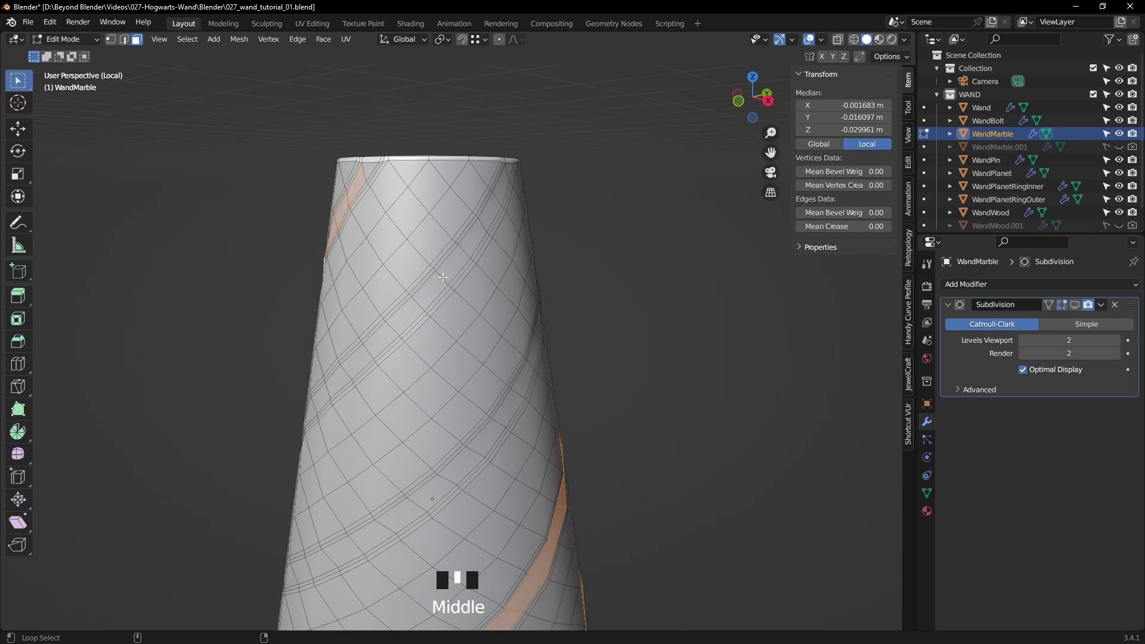
middle_click_drag(441, 278, 485, 308)
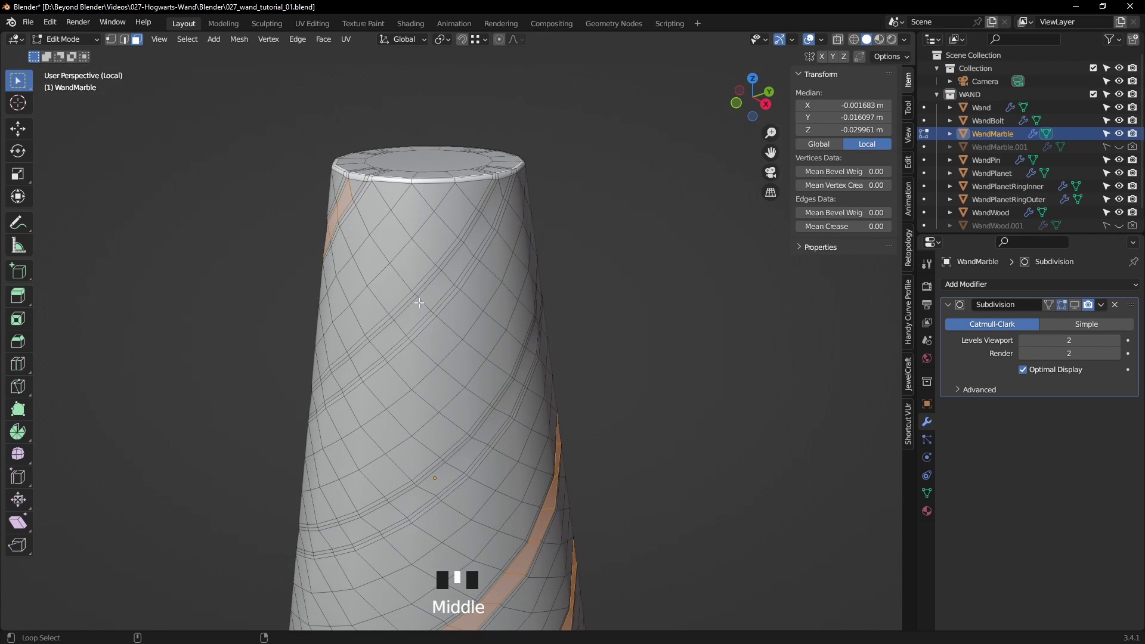
middle_click_drag(470, 348, 491, 327)
scroll(461, 427, "up", 1)
scroll(539, 250, "up", 1)
left_click(540, 276, "ctrl")
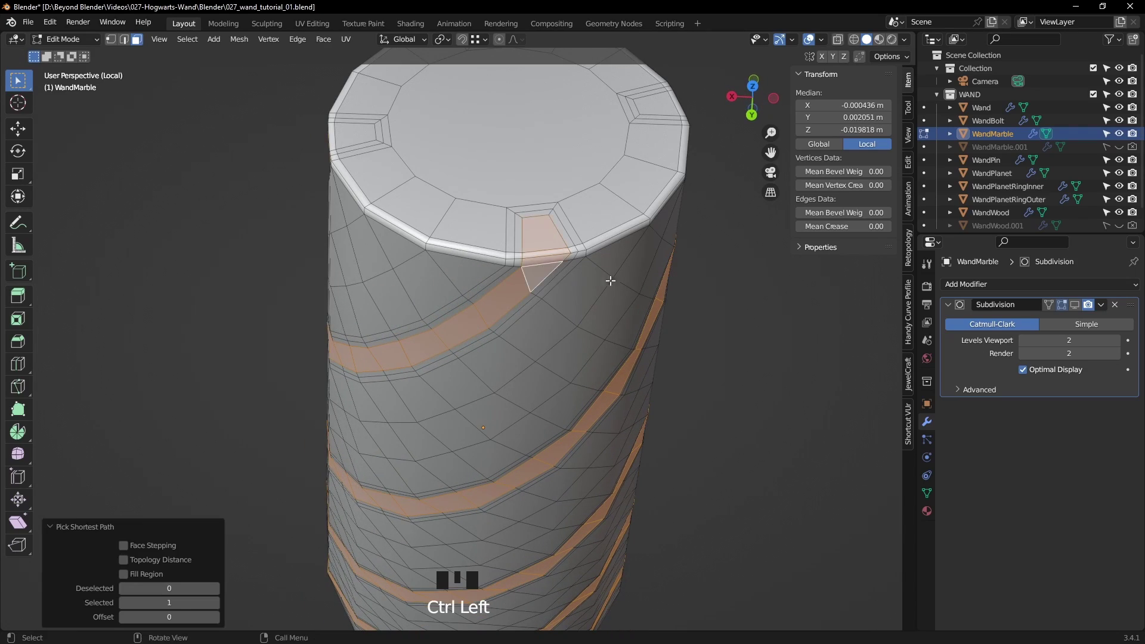
- Add the remaining bands' inner end faces around the narrow end's rim to the selection
middle_click_drag(540, 275, 590, 291)
middle_click_drag(691, 312, 542, 284)
left_click(581, 281, "ctrl")
middle_click_drag(599, 238, 502, 251)
left_click(463, 262, "shift")
left_click(450, 322, "ctrl")
middle_click_drag(450, 322, 310, 392)
left_click(483, 221, "shift")
- Add the inner end faces of all four bands around the wide end's rim to the selection
scroll(542, 394, "down", 3)
left_click(402, 383, "ctrl")
left_click(324, 388, "shift")
left_click(322, 389, "ctrl")
middle_click_drag(563, 378, 328, 531)
left_click(328, 532, "shift")
left_click(327, 532, "ctrl")
middle_click_drag(563, 475, 576, 295)
scroll(576, 295, "up", 2)
left_click(527, 278, "shift")
left_click(518, 296, "ctrl")
middle_click_drag(680, 312, 607, 311)
scroll(606, 311, "down", 3)
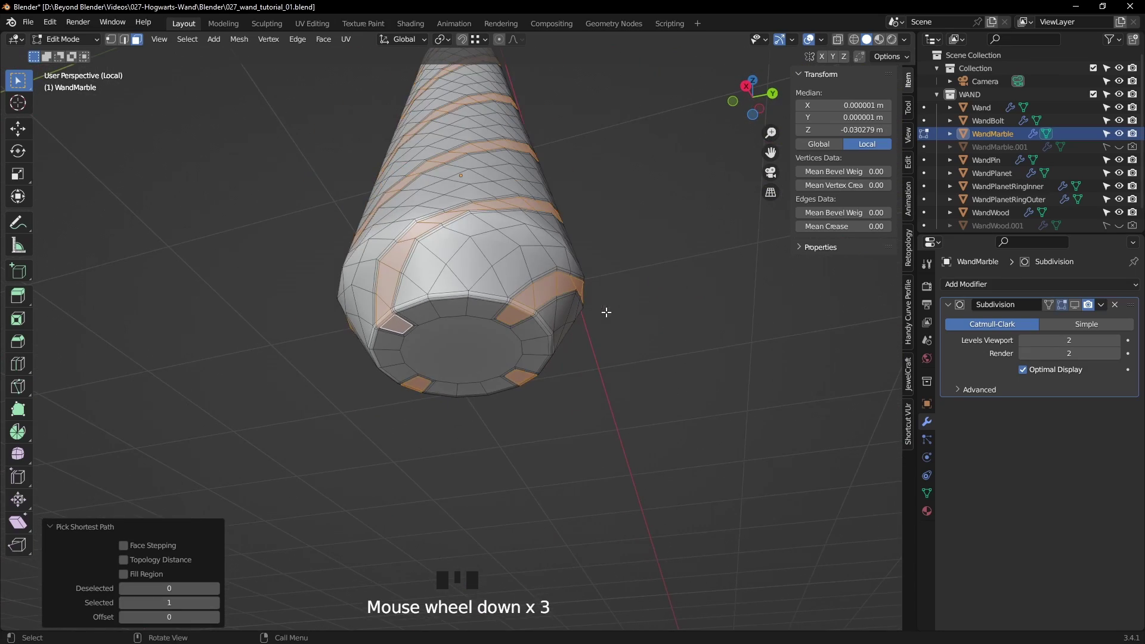
- Extrude the selected band faces inward along their normals by about 0.0031 m with Offset Even enabled
middle_click_drag(582, 431, 604, 440, "shift")
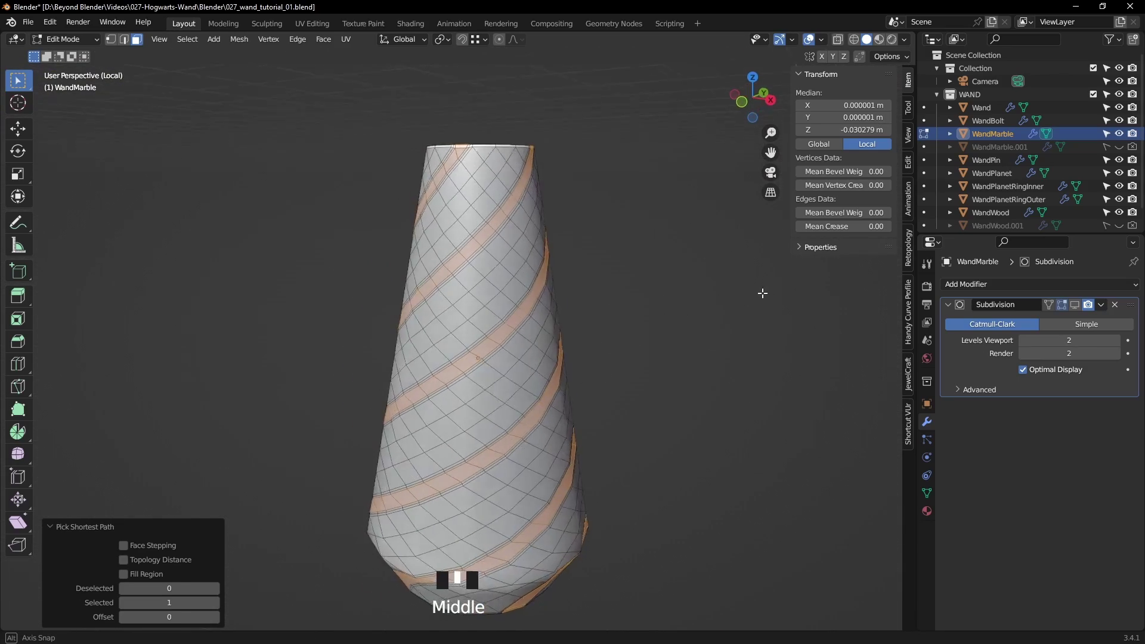
mouse_move(556, 354)
middle_mouse_down()
mouse_move(667, 396)
mouse_move(641, 397)
mouse_move(596, 345)
mouse_move(668, 264)
mouse_move(562, 384)
mouse_move(567, 353)
mouse_move(583, 427)
mouse_move(557, 542)
mouse_move(501, 296)
mouse_move(523, 363)
mouse_move(534, 266)
mouse_move(540, 358)
mouse_move(565, 352)
middle_mouse_up()
scroll(558, 542, "up", 5)
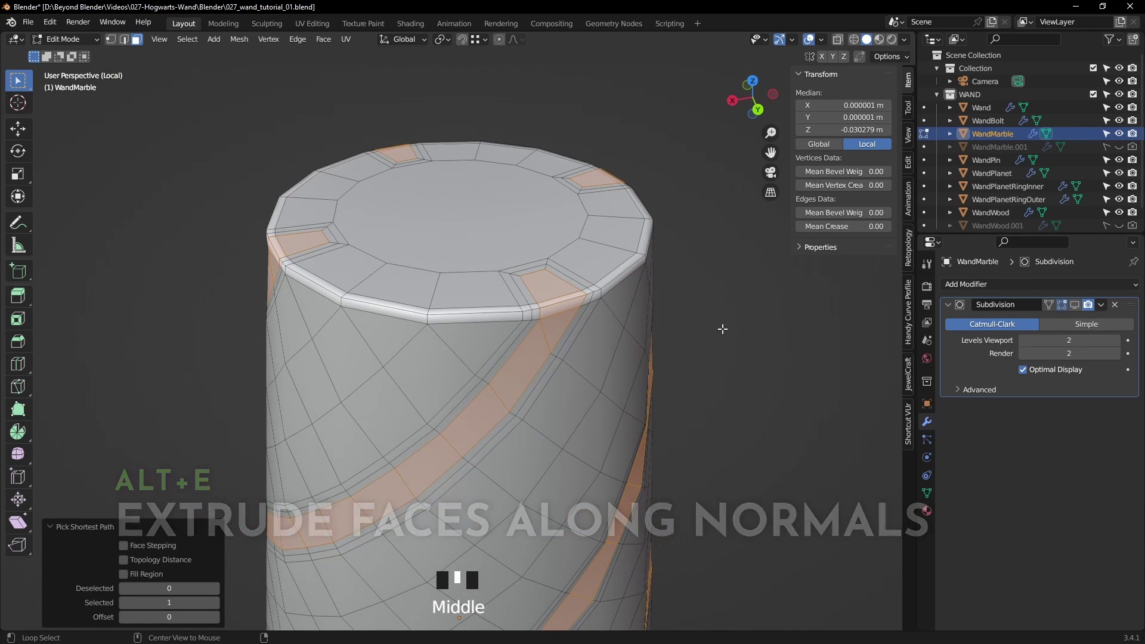
key("alt+e")
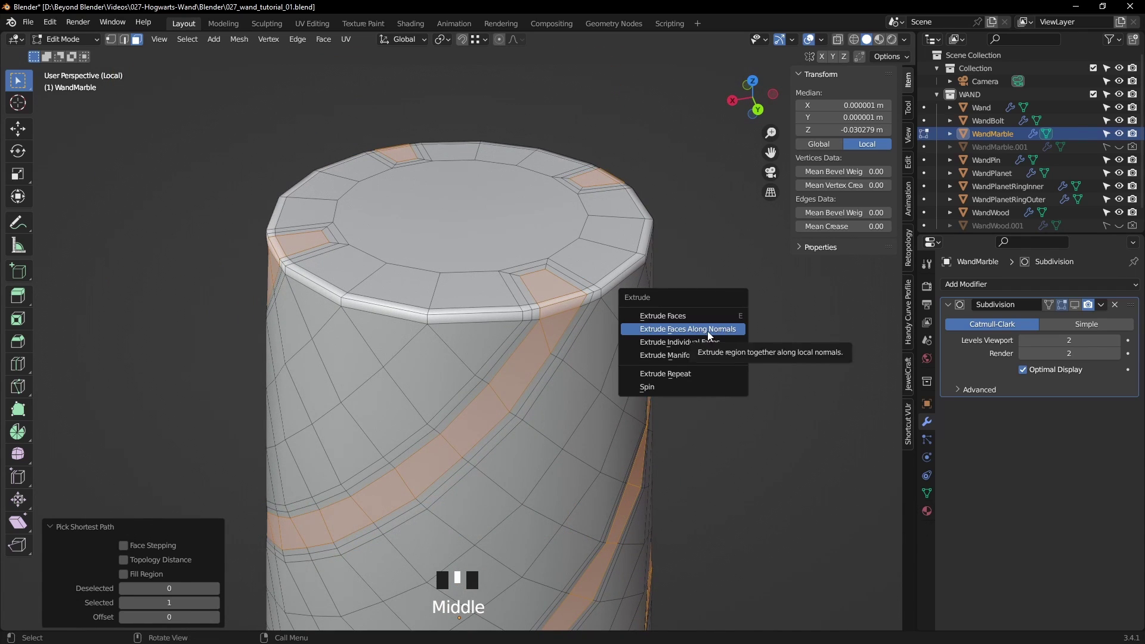
left_click(709, 334)
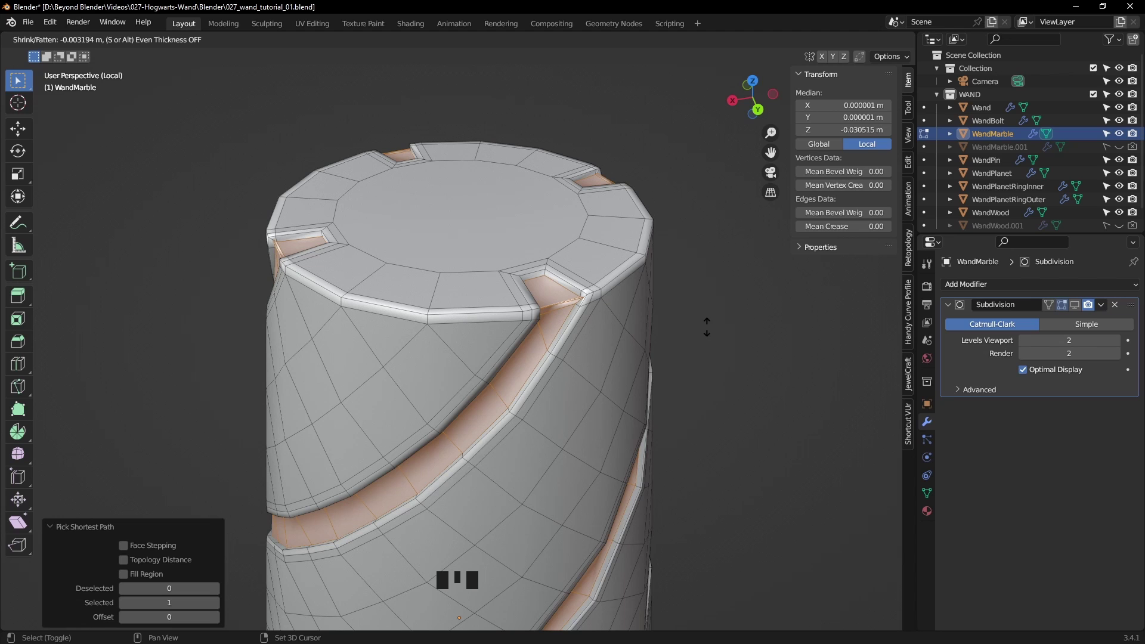
left_click(707, 327)
middle_click_drag(709, 341, 214, 495)
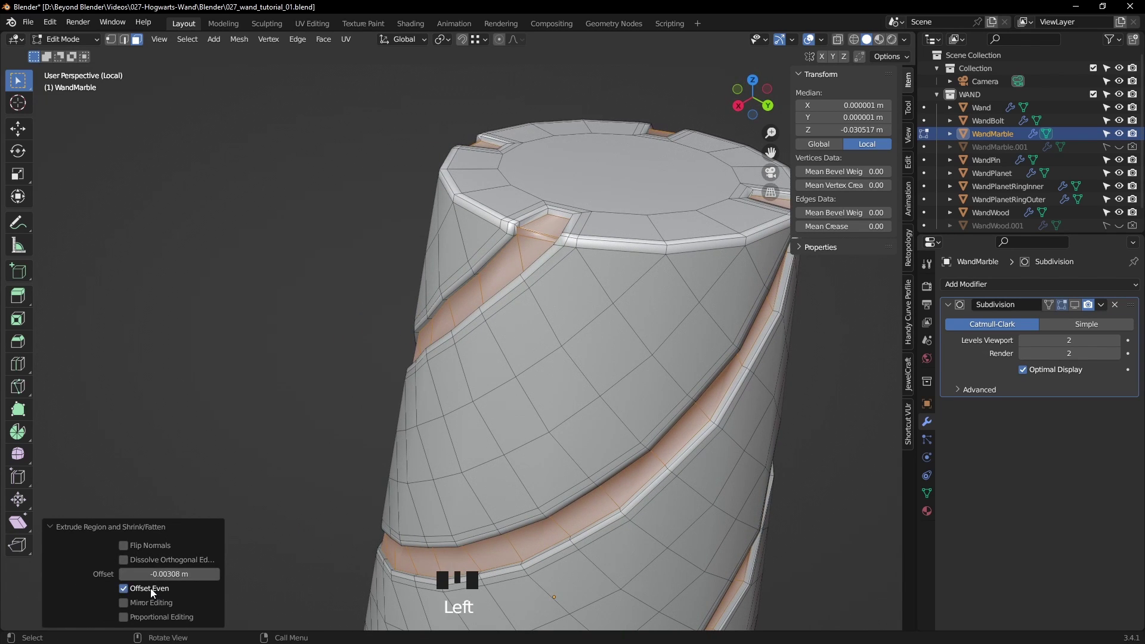
middle_click_drag(393, 449, 833, 369)
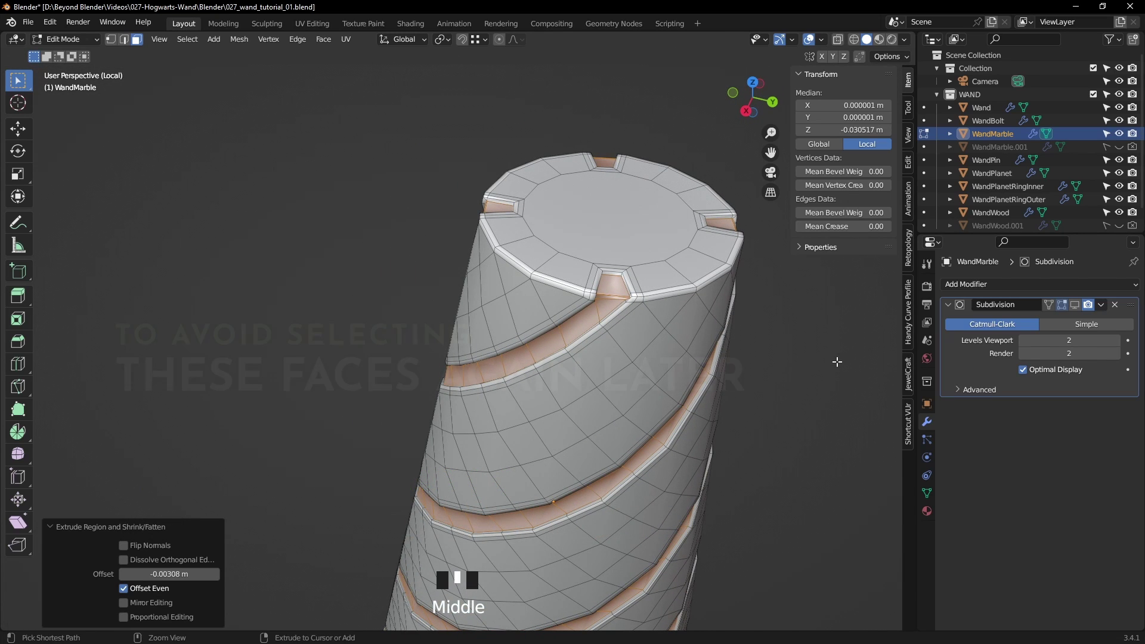
- Grow the groove selection by two steps and assign it to a new vertex group named MetalArea
key("ctrl+KP_Add")
key("ctrl+KP_Add")
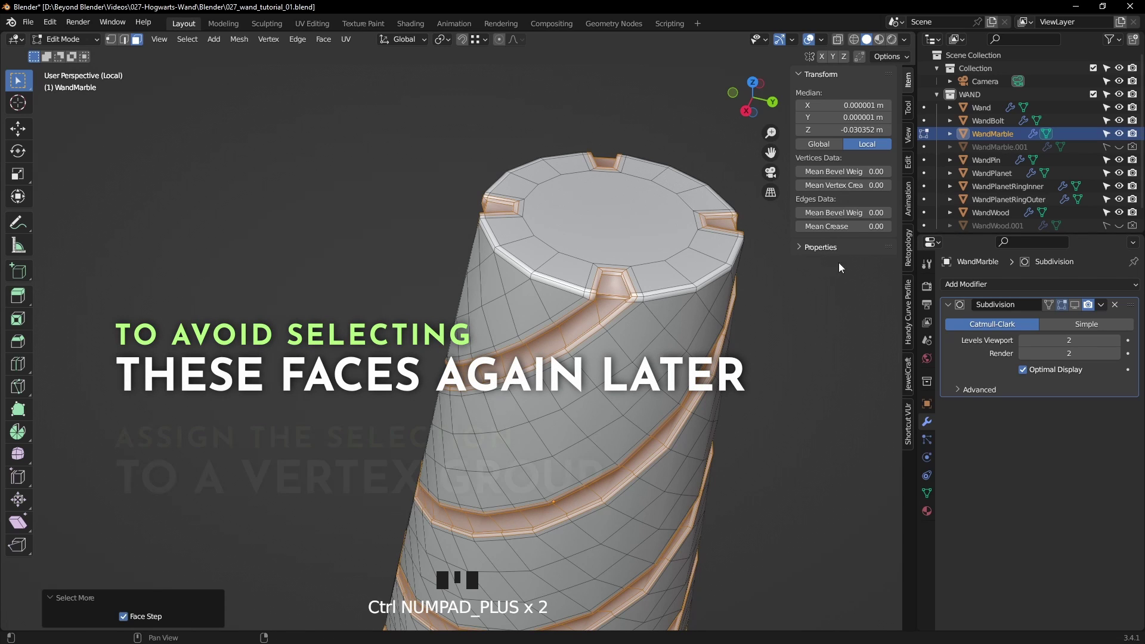
left_click(927, 493)
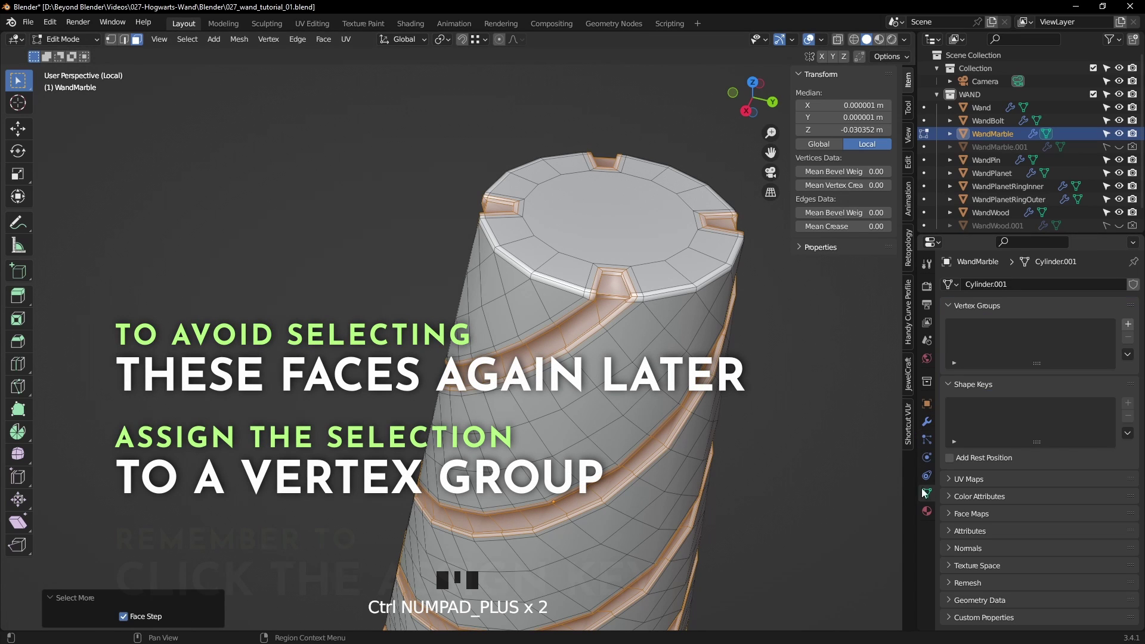
left_click(1127, 325)
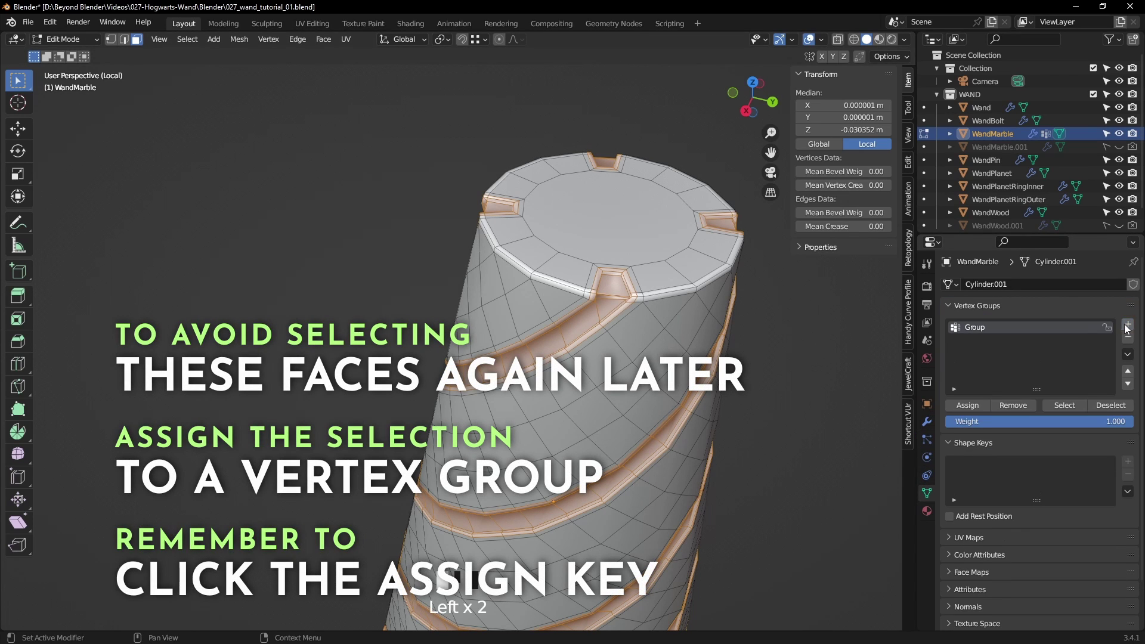
left_click(968, 405)
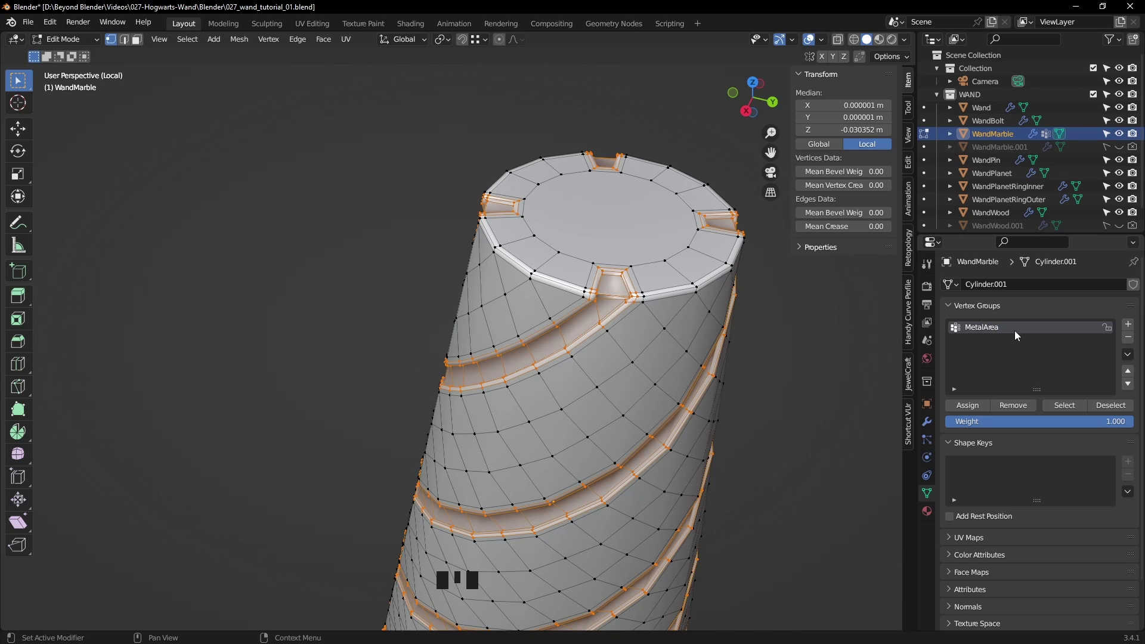
left_click(961, 407)
- Test the MetalArea vertex group by selecting its faces, then clear the selection
left_click(797, 401)
left_click(1073, 404)
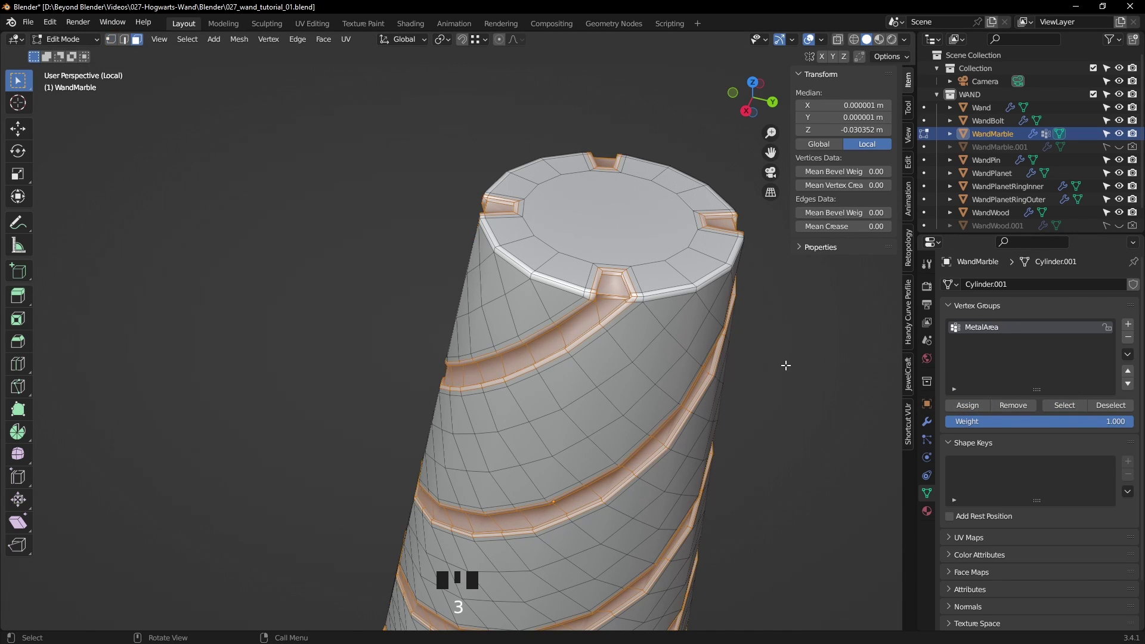
mouse_move(767, 370)
middle_mouse_down("shift")
mouse_move(708, 386)
mouse_move(746, 376)
middle_mouse_up("shift")
left_click(738, 367)
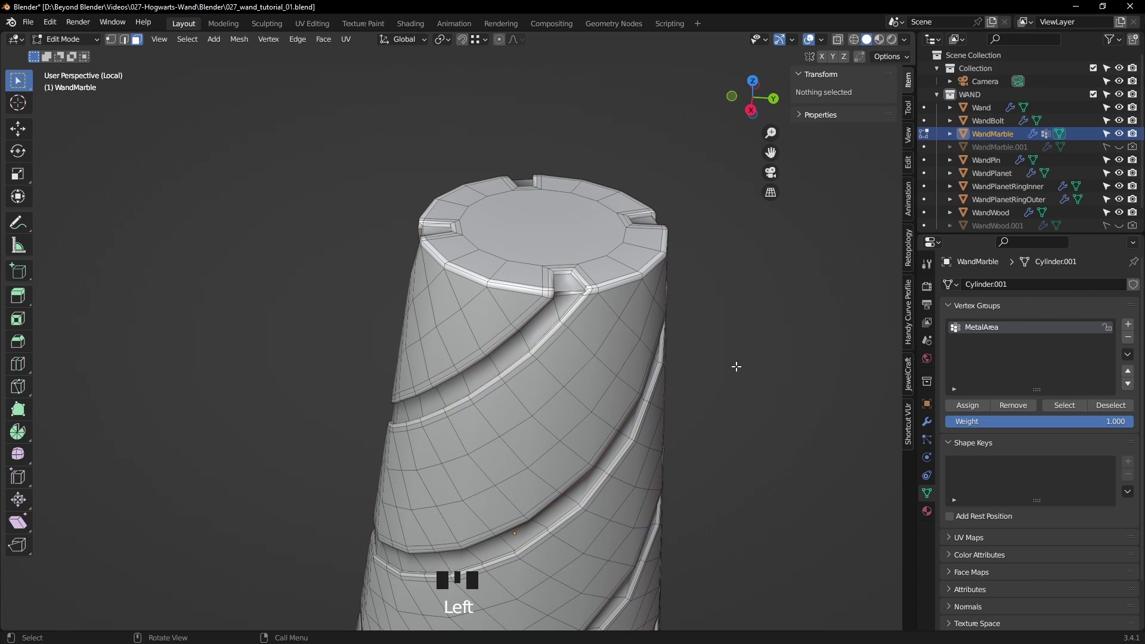
- Show the Subdivision modifier in the viewport and inspect the smoothed grooves at both ends for bad topology in Object Mode
left_click(926, 422)
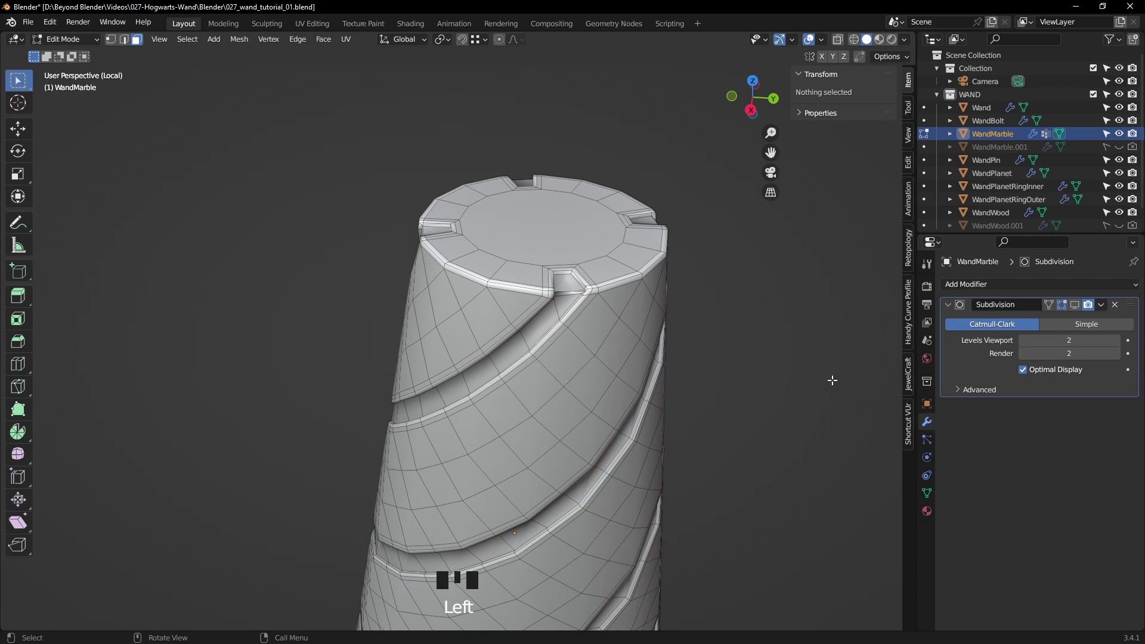
left_click(1075, 305)
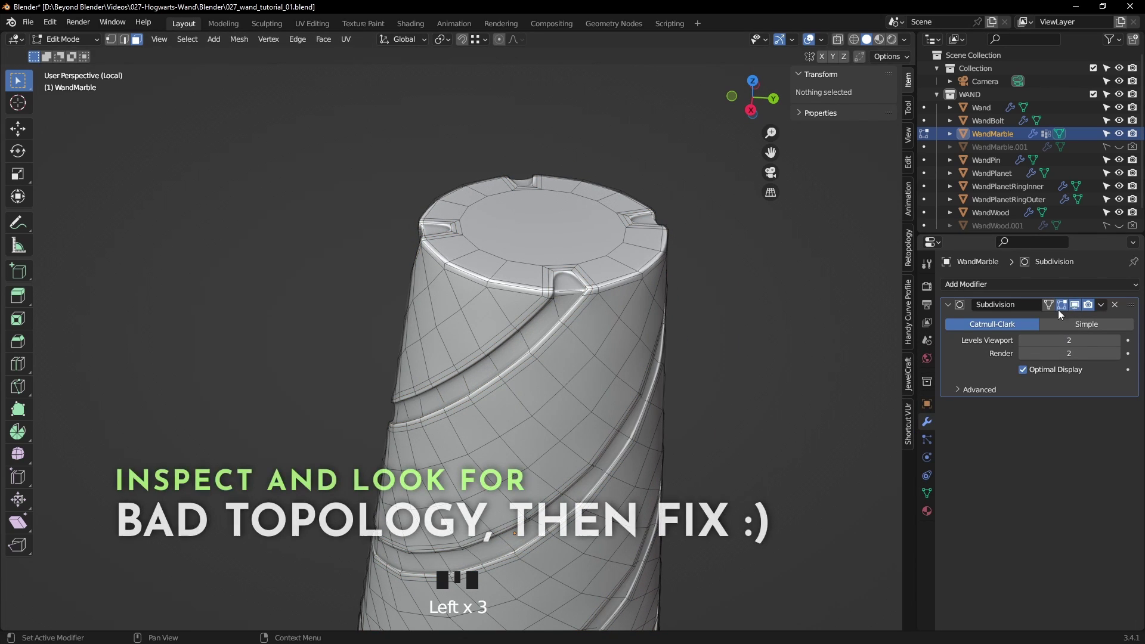
key("Tab")
left_click(738, 358)
middle_click_drag(738, 358, 739, 314)
scroll(628, 471, "down", 3)
middle_click_drag(628, 470, 555, 394, "shift")
scroll(638, 254, "down", 2)
middle_click_drag(555, 394, 500, 279, "shift")
scroll(500, 279, "up", 5)
middle_click_drag(496, 213, 529, 384, "shift")
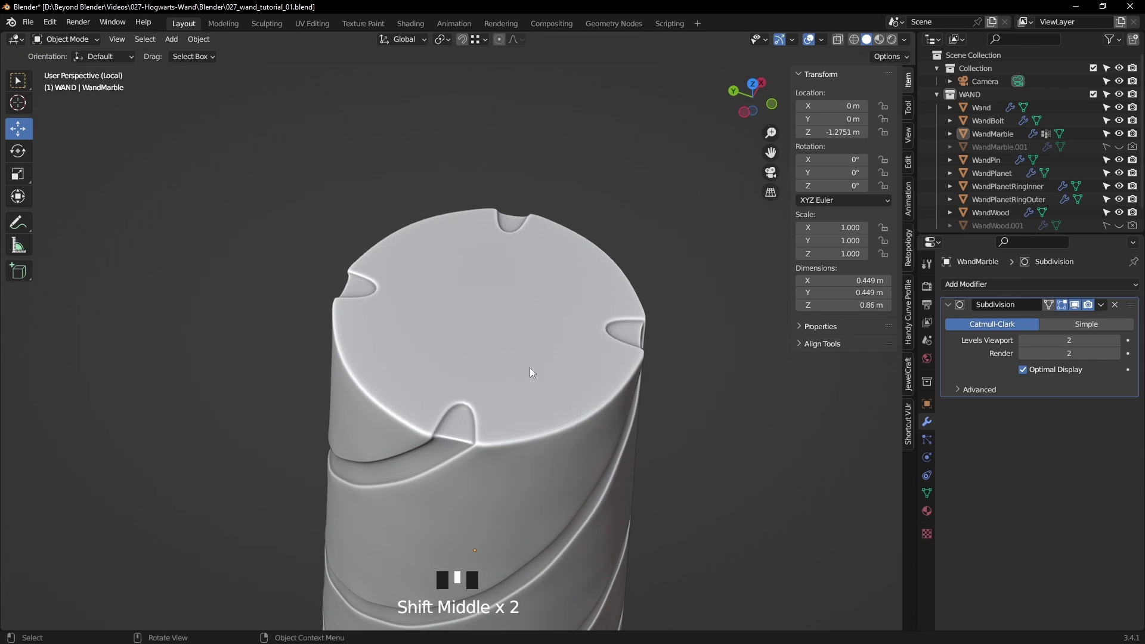
middle_click_drag(627, 366, 541, 338)
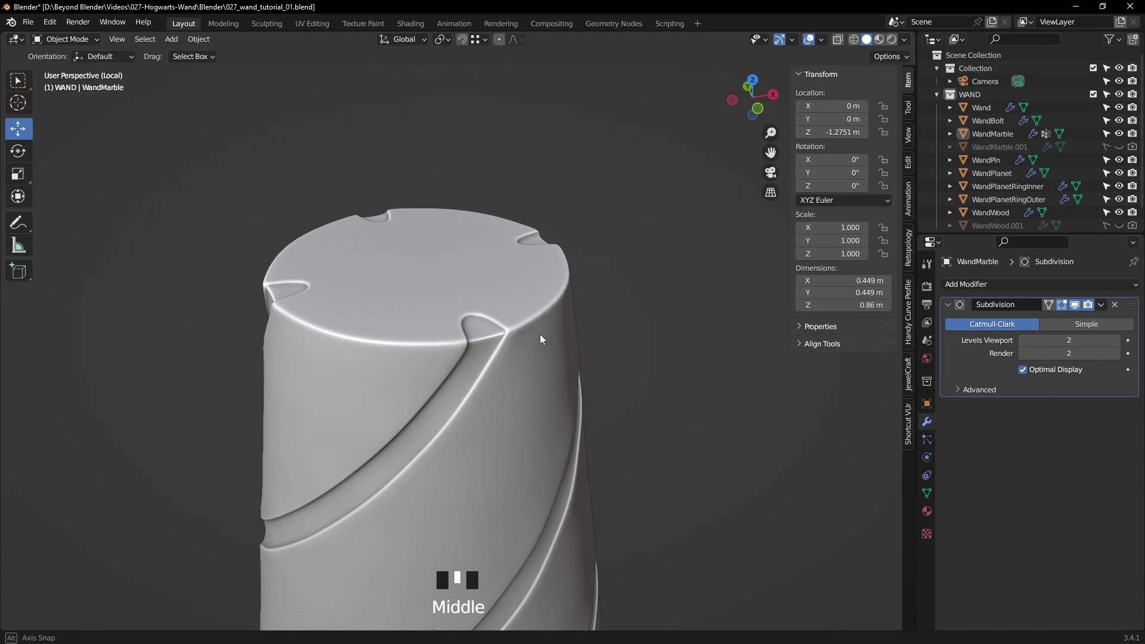
- Hide the Subdivision effect in Edit Mode and examine the floor faces of one groove's notch on the narrow end
left_click(494, 335)
key("Tab")
scroll(506, 357, "up", 2)
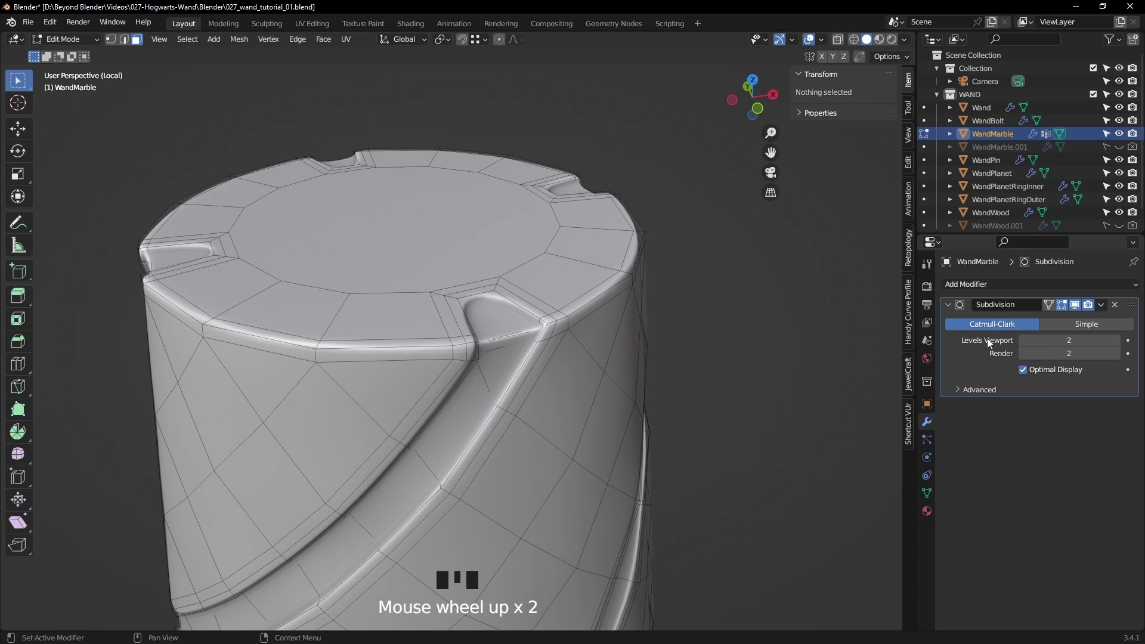
left_click(1079, 305)
scroll(674, 376, "up", 2)
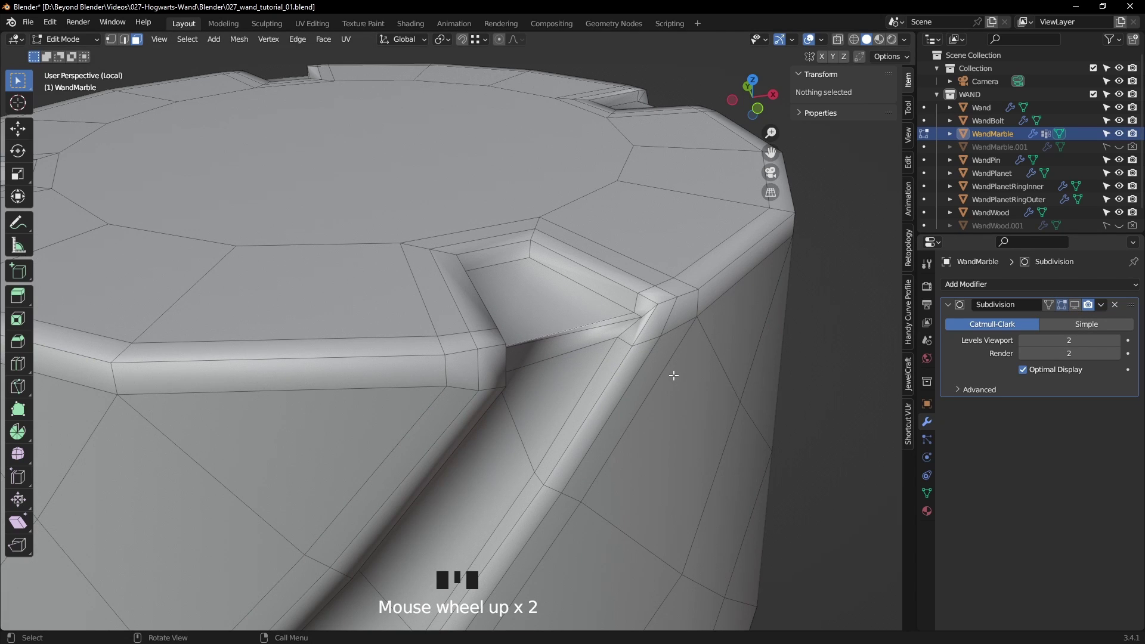
left_click(567, 301)
left_click(552, 385, "shift")
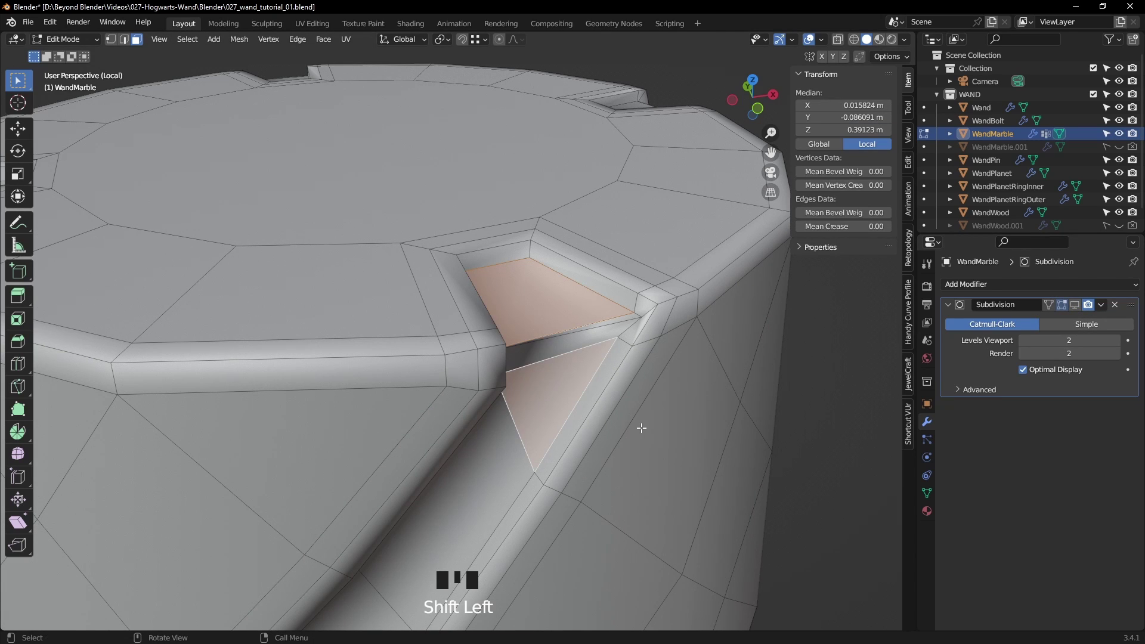
key("KP_Decimal")
key("alt+a")
middle_click_drag(670, 396, 587, 345)
scroll(630, 356, "down", 2)
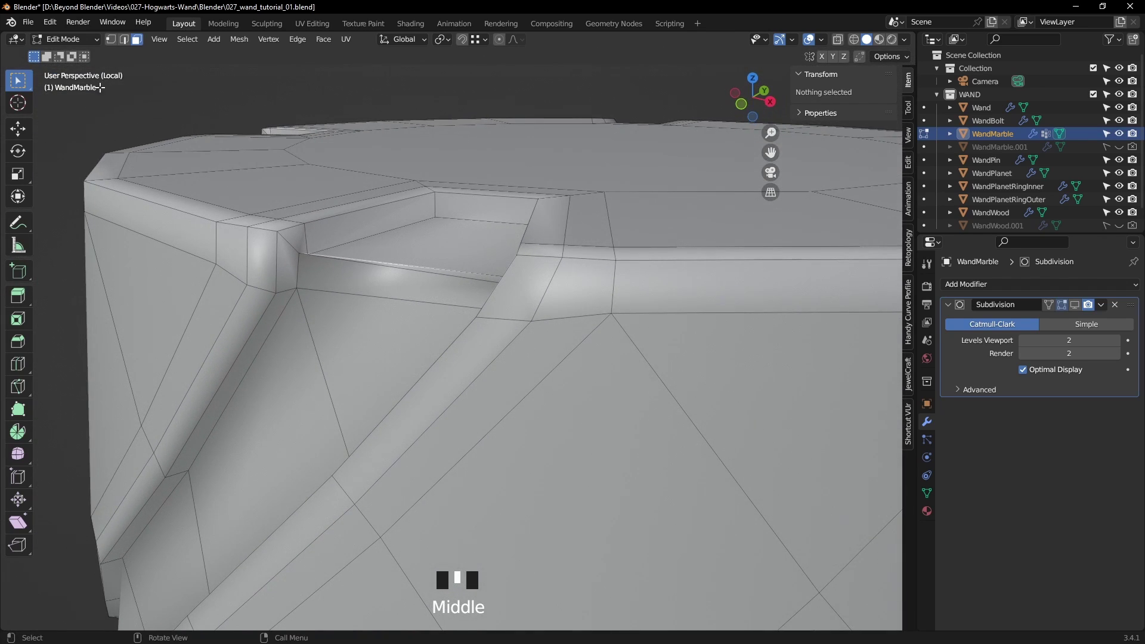
middle_click_drag(246, 108, 422, 288, "shift")
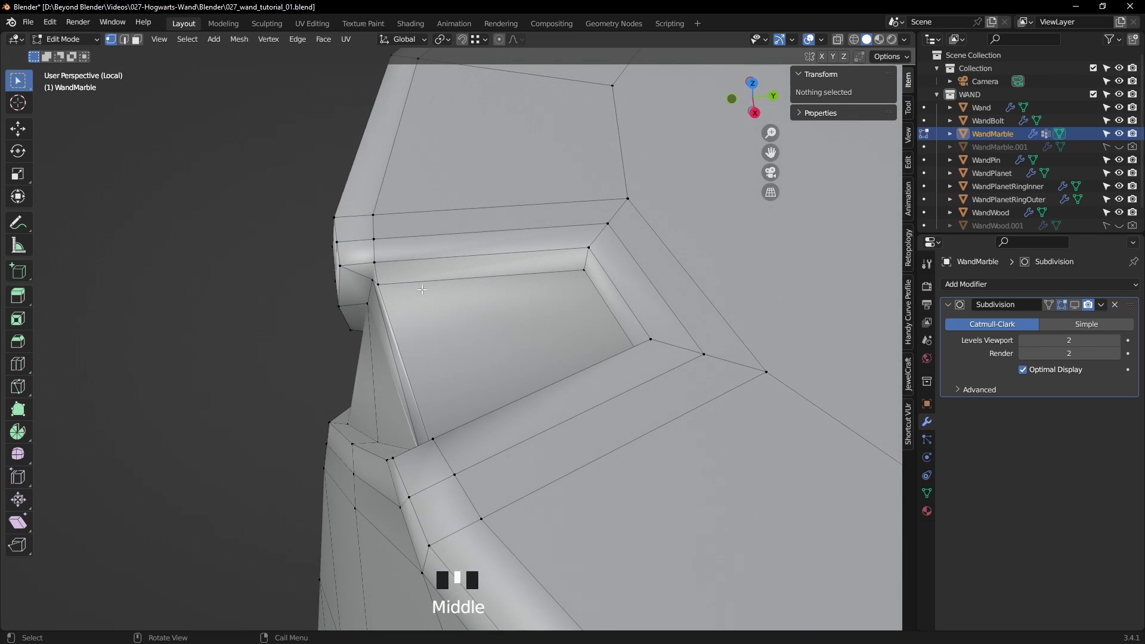
- Slide the inner edge across the notch's opening toward the narrow end's centre by a factor of about 0.126
middle_click_drag(434, 345, 511, 361)
left_click(492, 438)
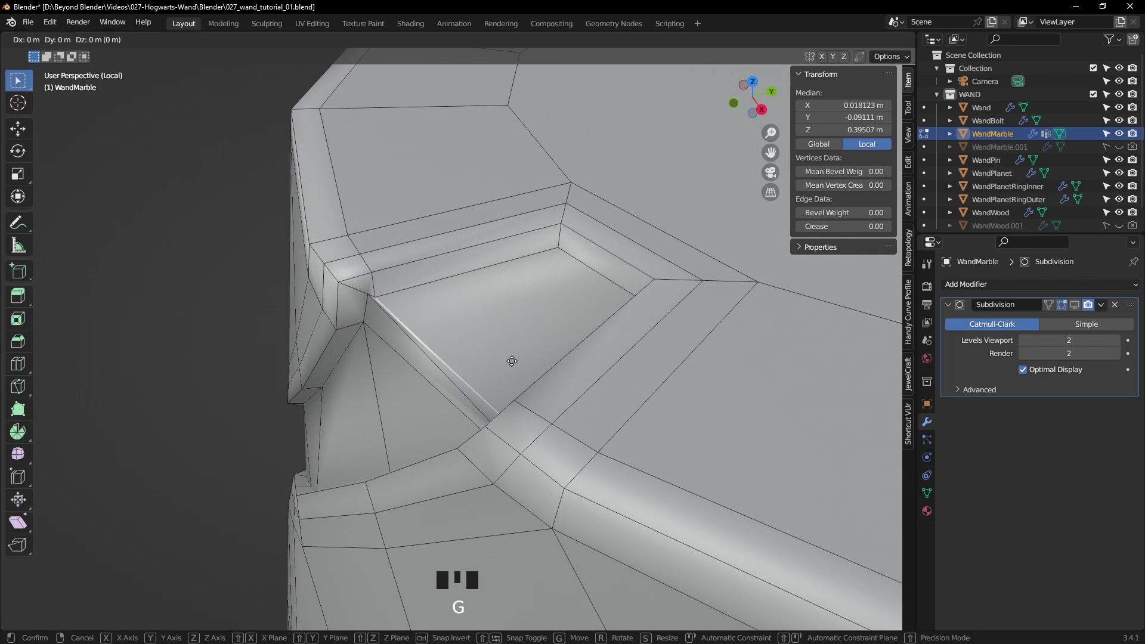
left_click(525, 358)
middle_click_drag(525, 358, 623, 408)
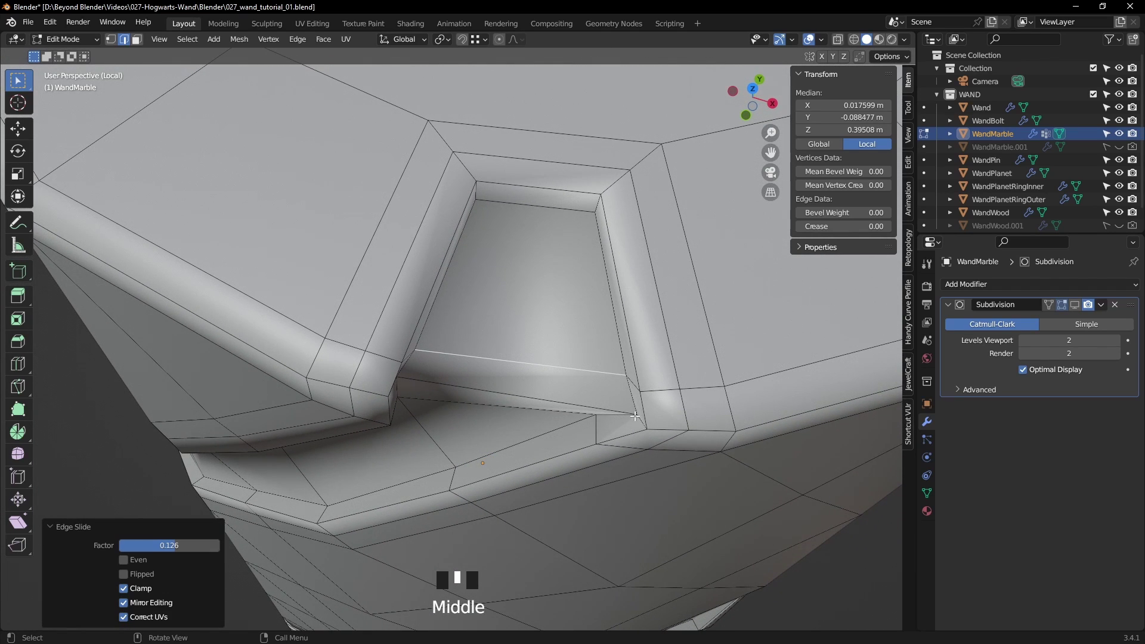
- Slide both end vertices of the notch's outer corner edge inward along that edge by a factor of about 0.046
key("1")
left_click(635, 415)
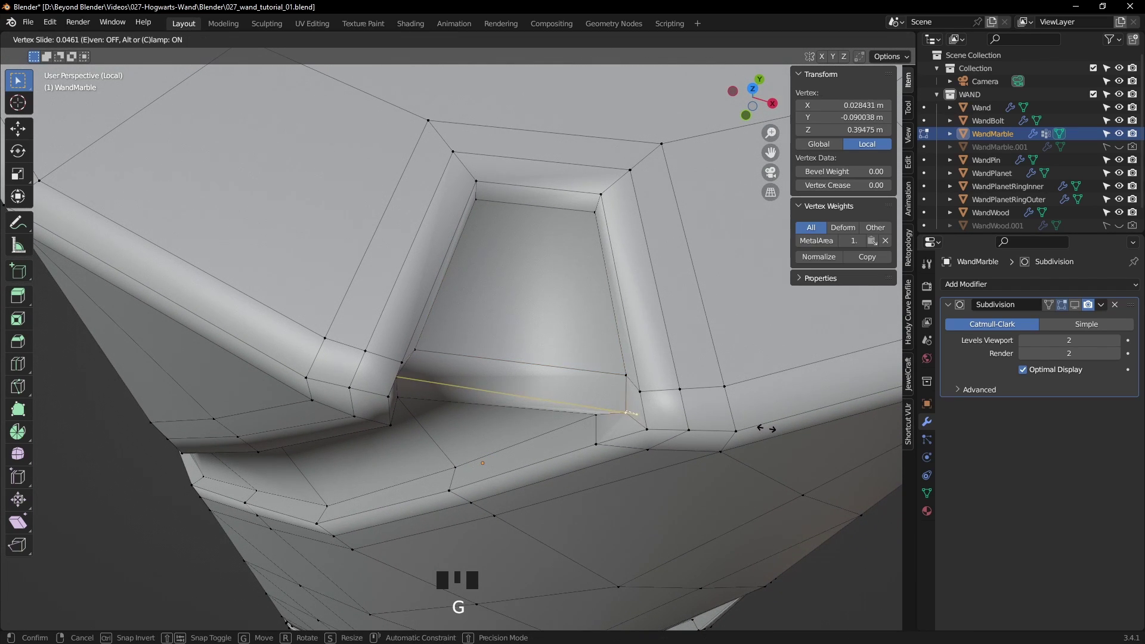
left_click(766, 428)
middle_click_drag(507, 403, 496, 405)
left_click(397, 369)
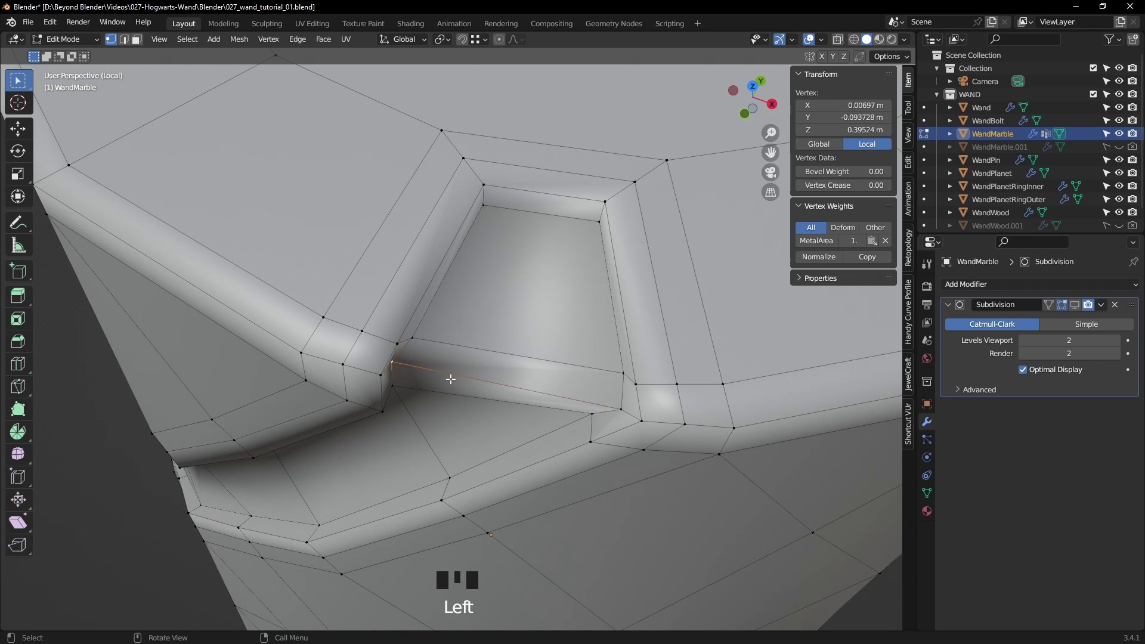
left_click(461, 380)
middle_click_drag(461, 380, 651, 358)
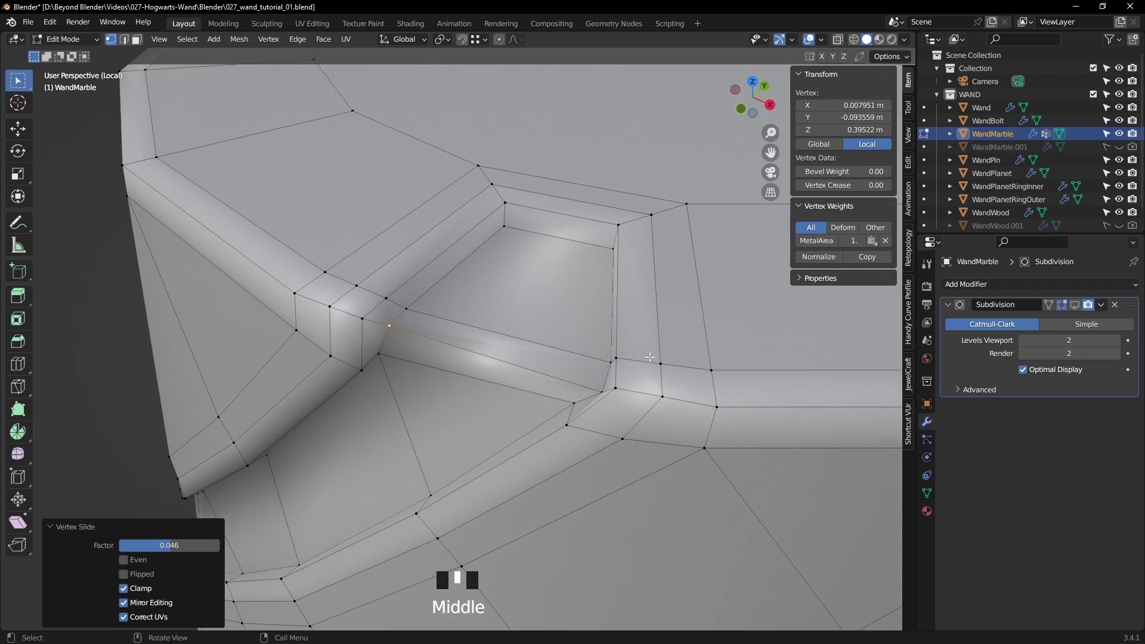
- Show the Subdivision effect again and check how the corrected notch smooths on the narrow end
key("Tab")
left_click(1076, 305)
scroll(577, 422, "down", 3)
middle_click_drag(577, 421, 444, 408)
scroll(521, 412, "down", 3)
key("Tab")
scroll(508, 401, "up", 2)
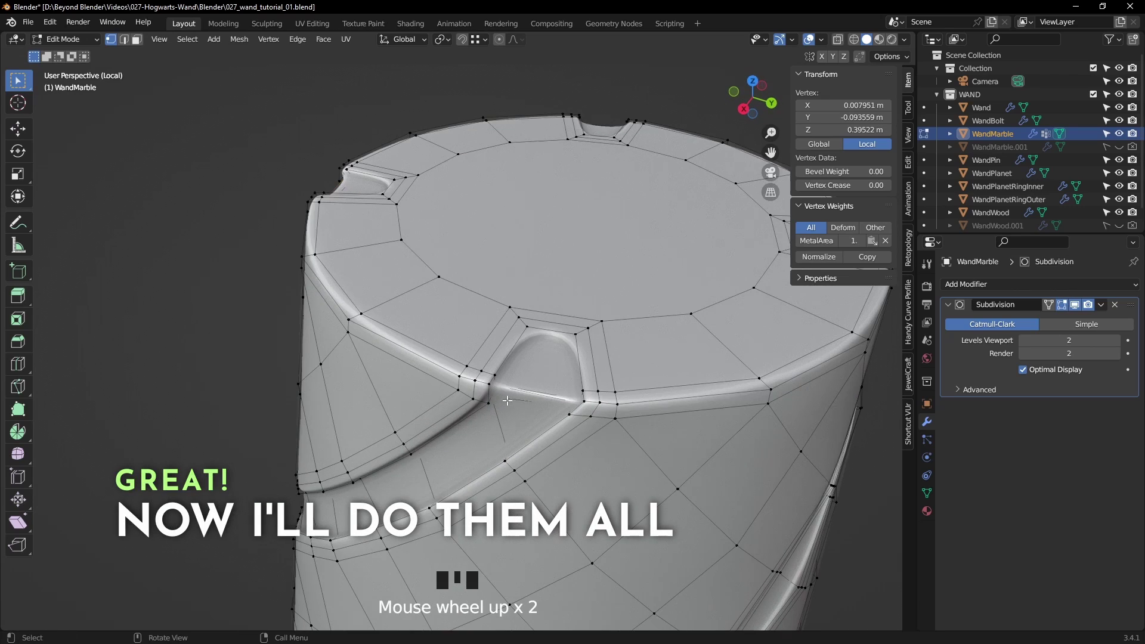
- Hide the Subdivision effect and slide the inner edge across the next narrow-end notch inward by a factor of about 0.103
left_click(1076, 306)
middle_click_drag(585, 364, 576, 417)
scroll(537, 382, "up", 2)
left_click(536, 382)
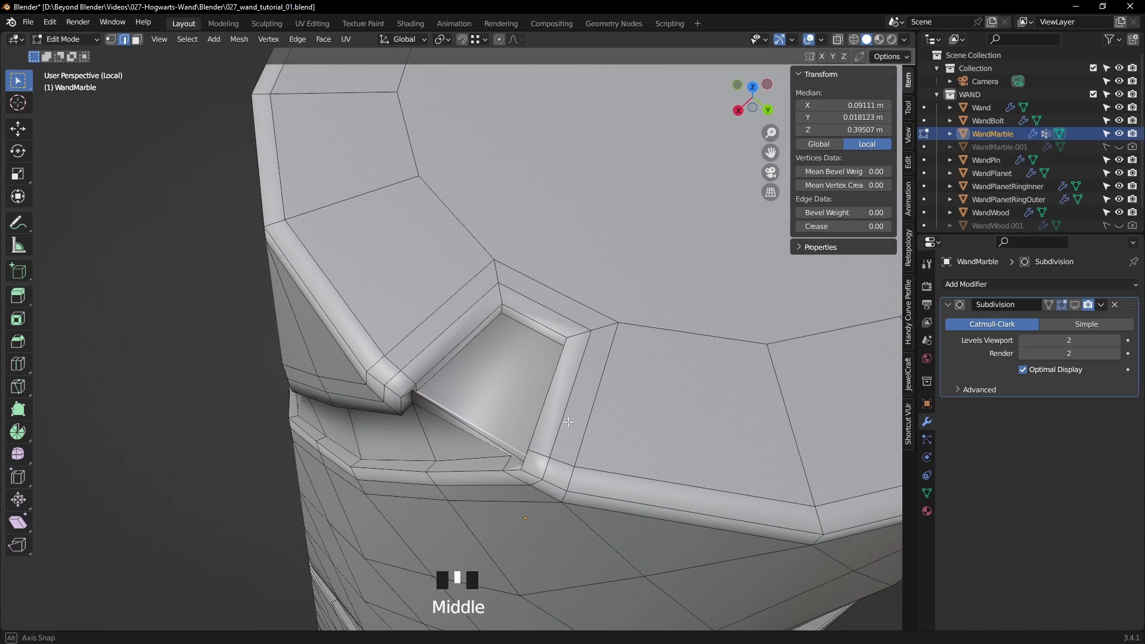
key("g")
key("g")
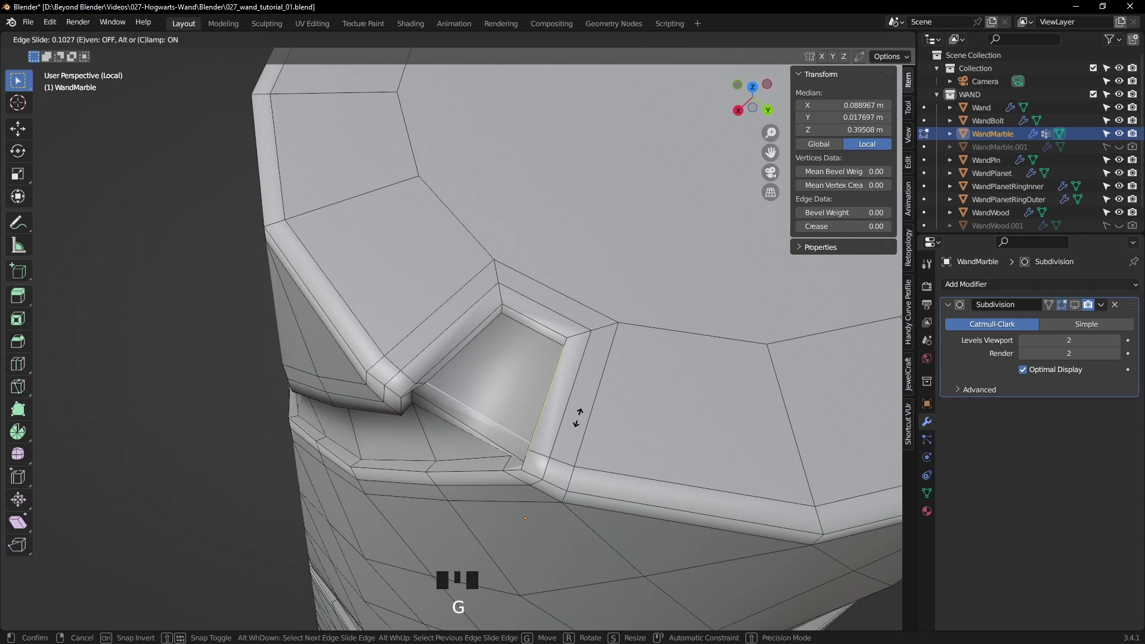
left_click(577, 417)
- Slide an end vertex of the same notch's outer corner edge slightly inward along that edge
middle_click_drag(577, 417, 671, 395)
scroll(626, 399, "up", 2)
left_click(669, 408)
key("g")
key("g")
left_click(682, 428)
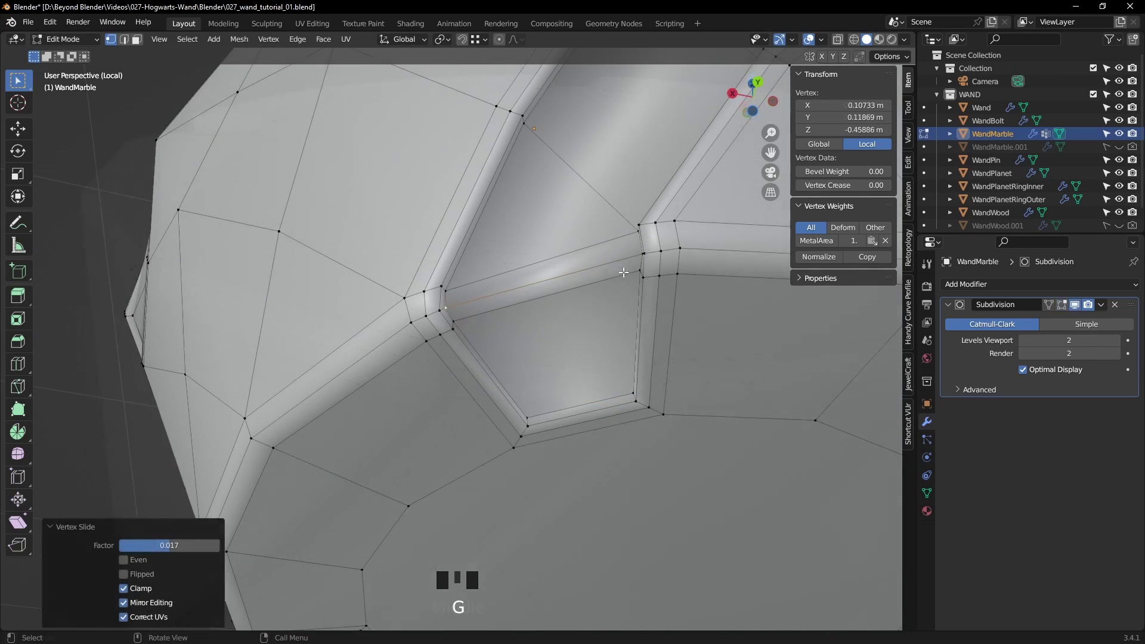
- Slide the opposite end vertex of the notch's outer corner edge inward by a factor of about 0.014 and return to Object Mode
left_click(641, 255)
key("g")
key("g")
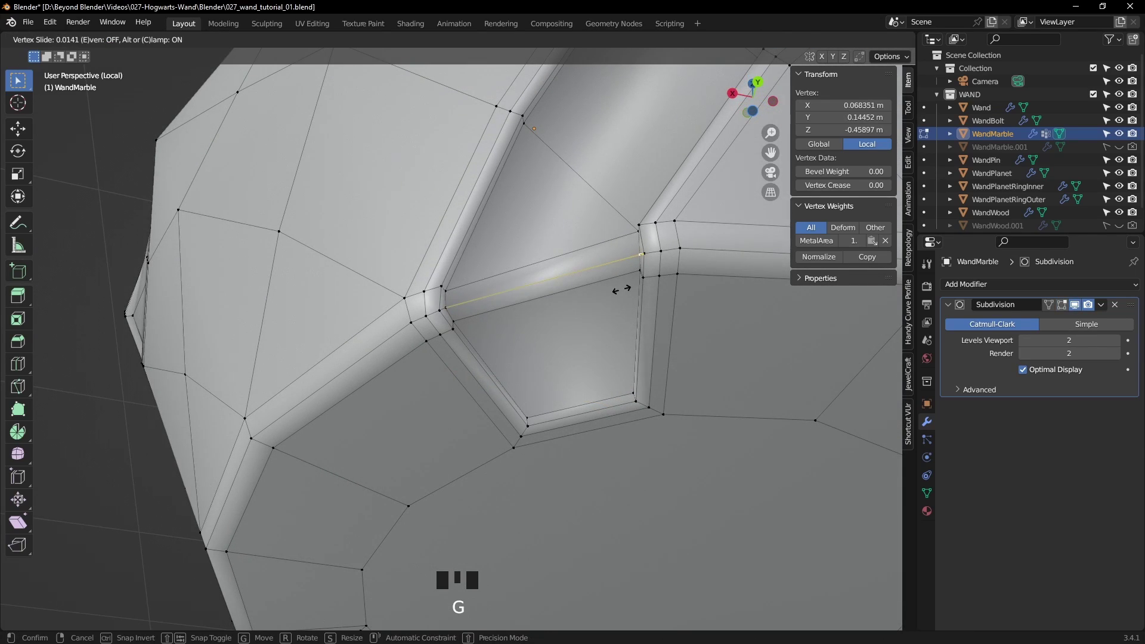
left_click(622, 289)
scroll(622, 289, "down", 3)
key("Tab")
scroll(680, 332, "down", 2)
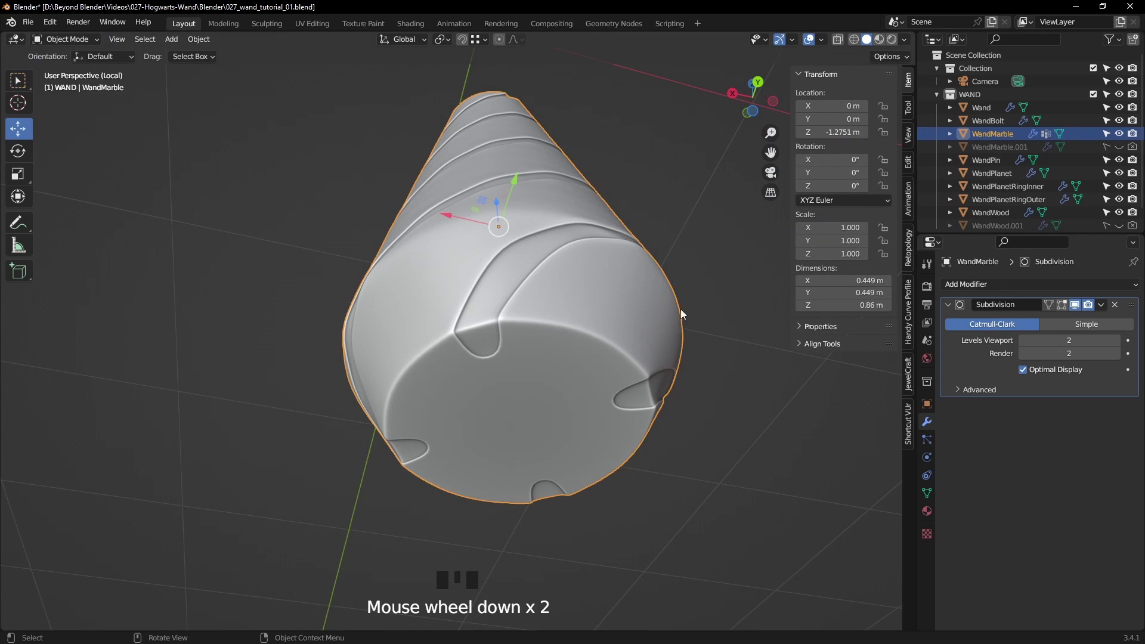
- Leave local view to bring back the whole wand and save the file
left_click(671, 202)
scroll(643, 280, "down", 1)
middle_click_drag(670, 203, 559, 379)
left_click(495, 328)
key("slash")
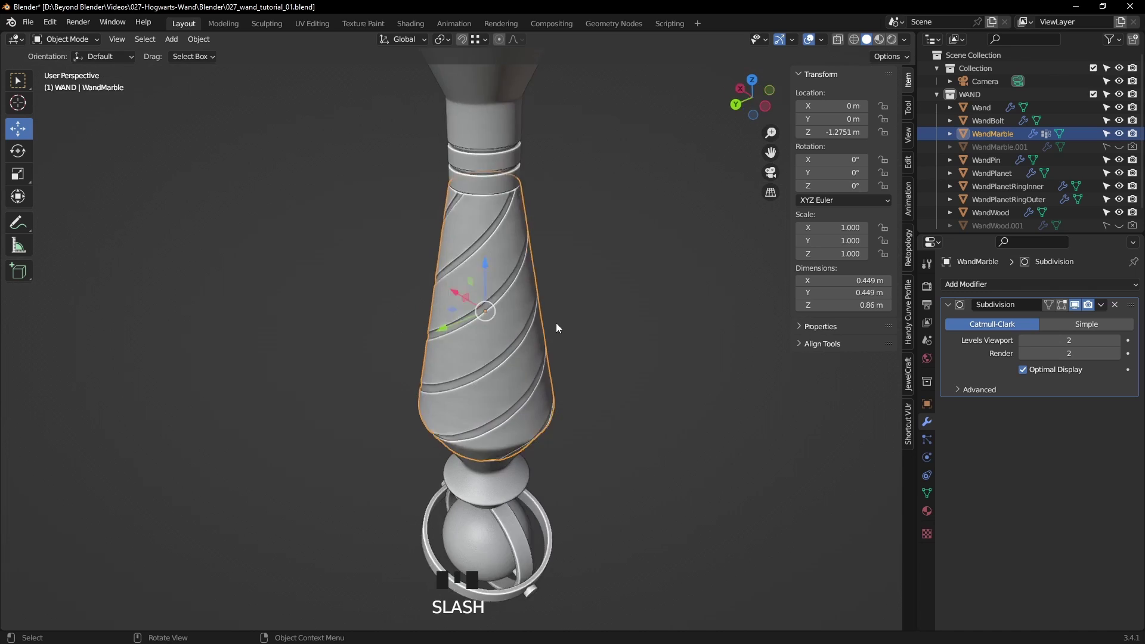
left_click(596, 326)
mouse_move(617, 327)
middle_mouse_down()
mouse_move(636, 313)
mouse_move(579, 280)
mouse_move(609, 320)
middle_mouse_up()
key("ctrl+s")
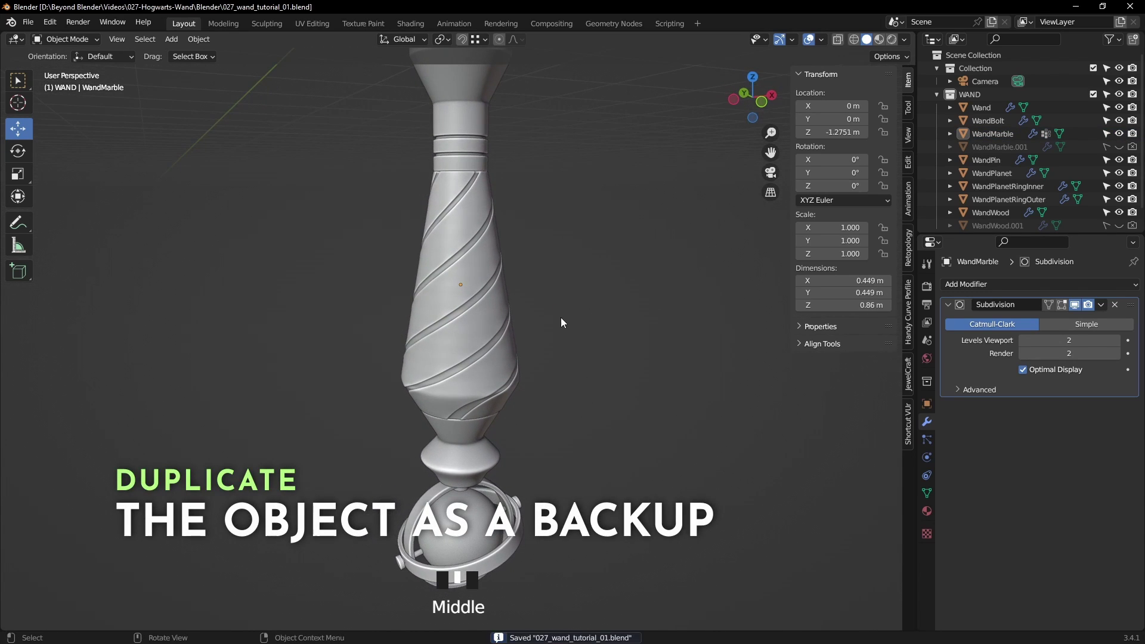
- Duplicate the marble handle in place as a backup and hide the copy in the viewport and in renders
left_click(458, 287)
key("shift+d")
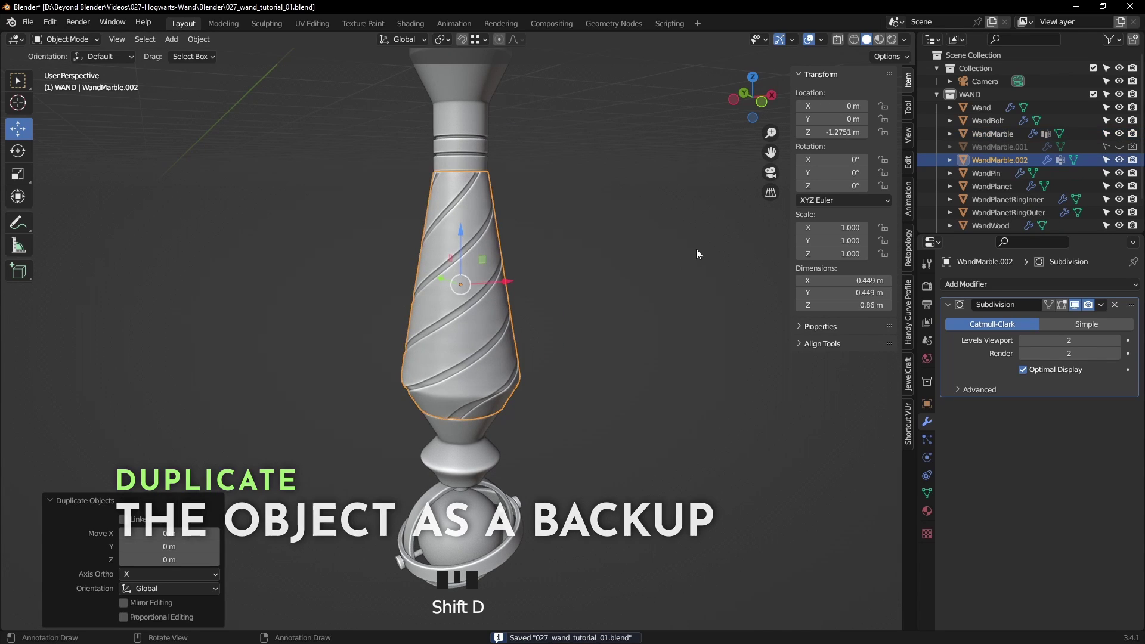
left_click(1119, 160)
left_click(1133, 160)
middle_click_drag(676, 282, 603, 342)
scroll(646, 313, "down", 2)
- Scale the inner top face of the Wand object's collar, where the twisted wood enters, to 0.945
left_click(495, 319)
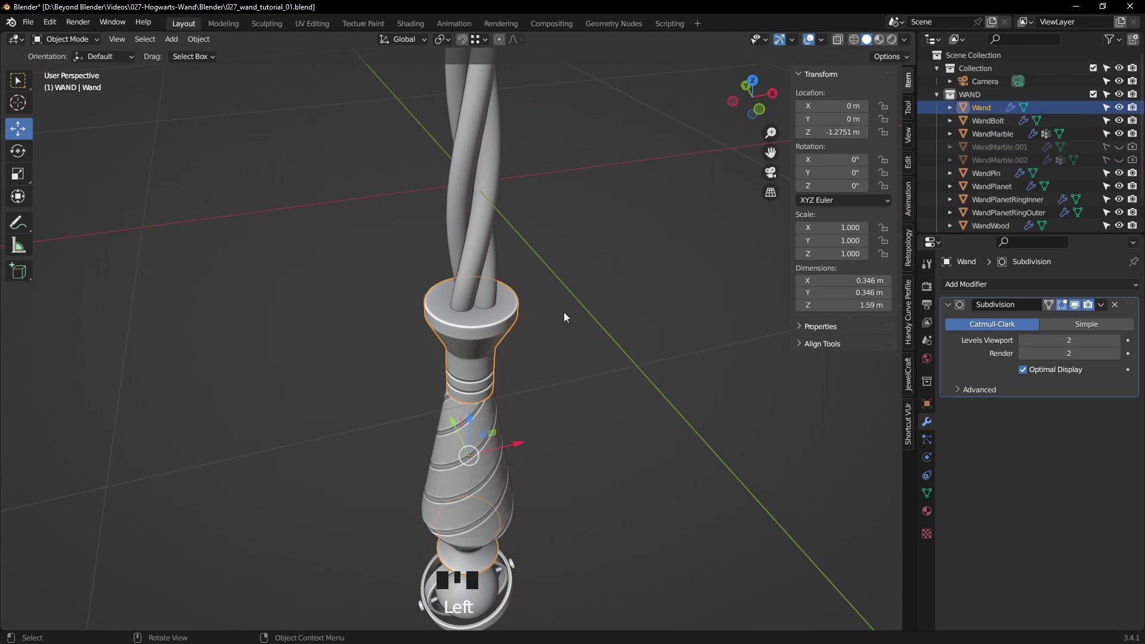
key("Tab")
scroll(579, 324, "up", 2)
middle_click_drag(583, 322, 640, 353, "shift")
key("3")
left_click(539, 322)
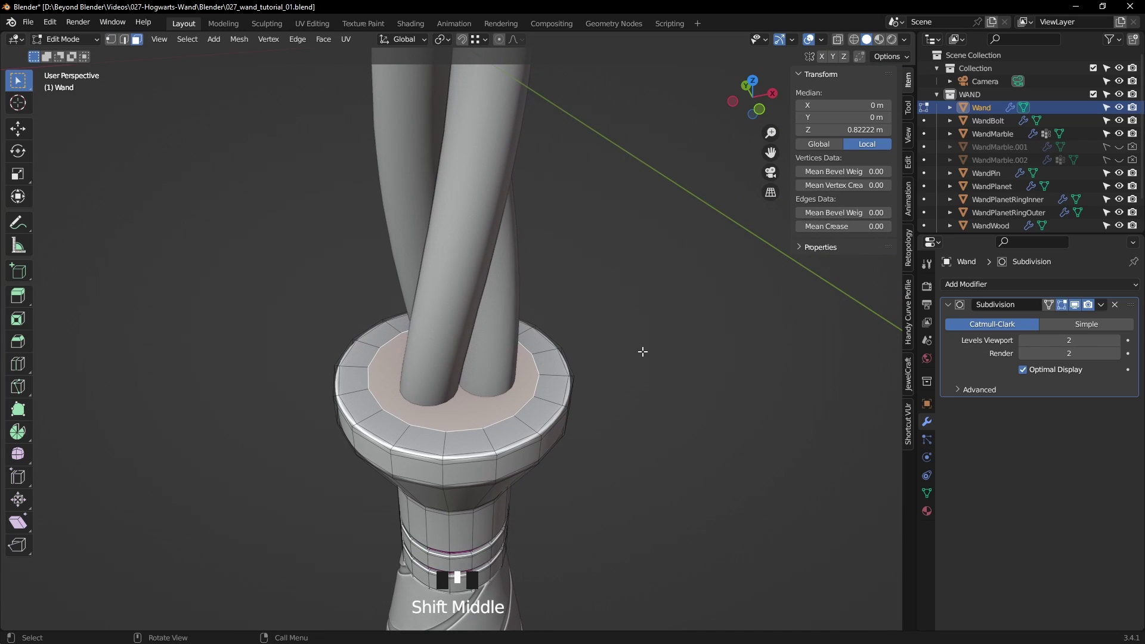
scroll(646, 348, "up", 1)
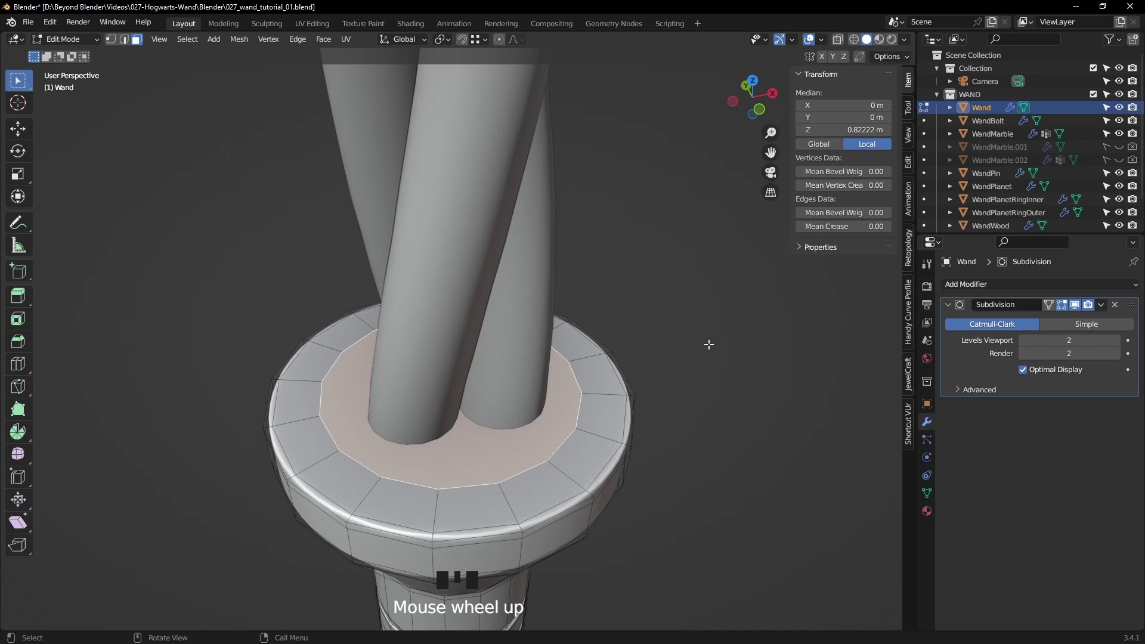
key("s")
left_click(688, 341)
middle_click_drag(689, 342, 598, 378)
key("KP_Decimal")
middle_click_drag(685, 353, 660, 317)
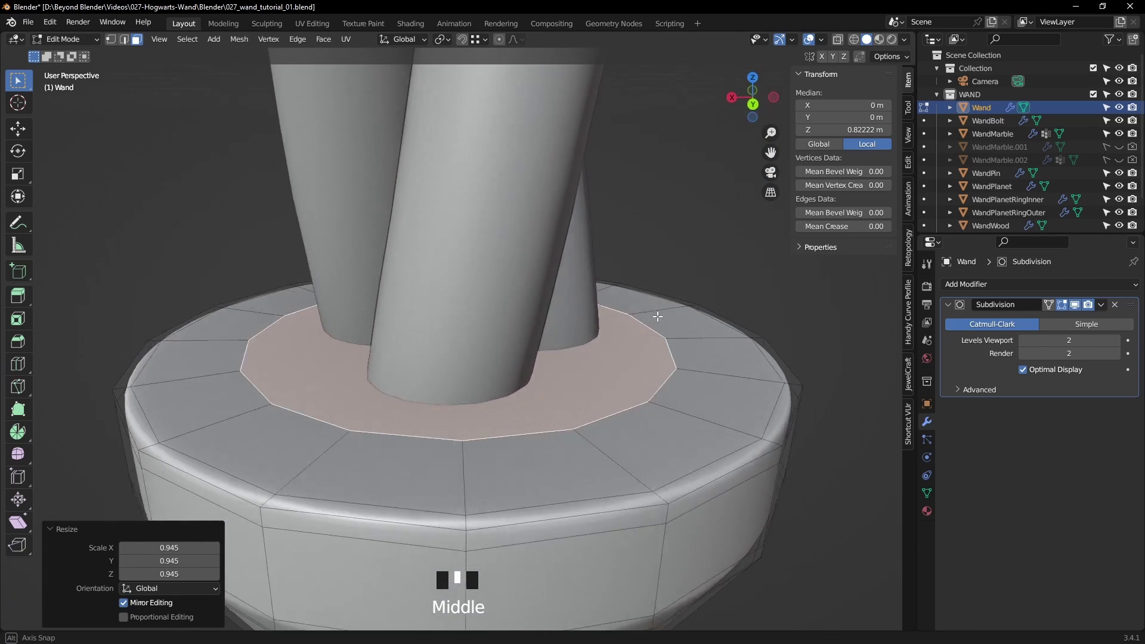
- Extrude the collar's inner top face upward by about 0.025 m
scroll(646, 316, "down", 3)
key("e")
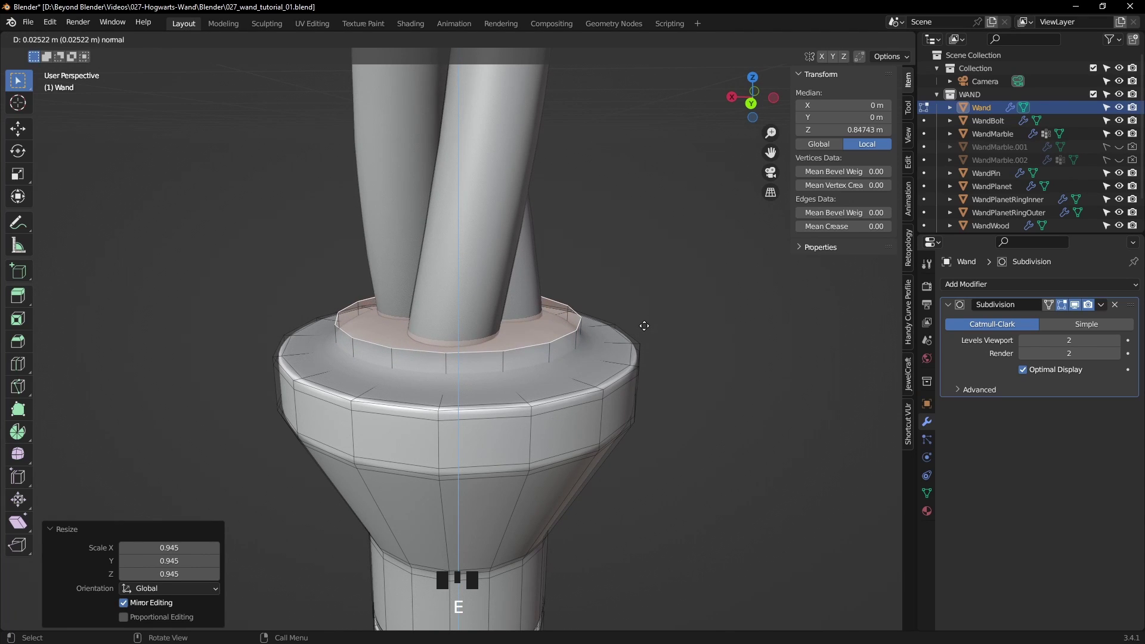
left_click(644, 326)
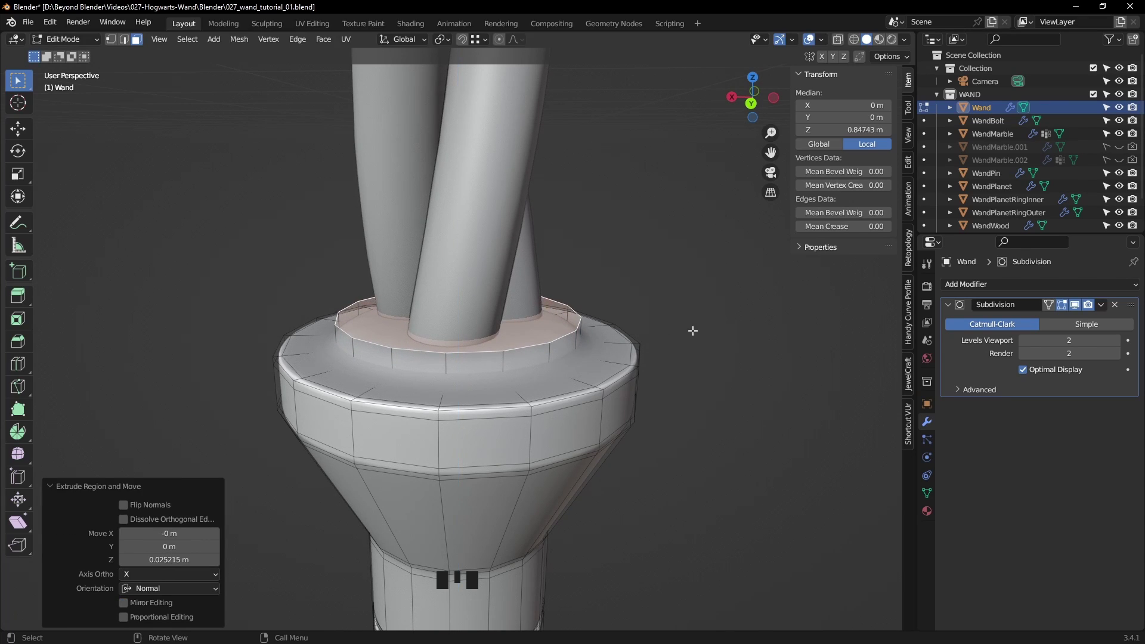
- Hide the Subdivision effect and bevel the raised disc's upper and lower edge loops about 0.0065 m wide with 2 segments
left_click(1075, 305)
middle_click_drag(680, 351, 675, 355)
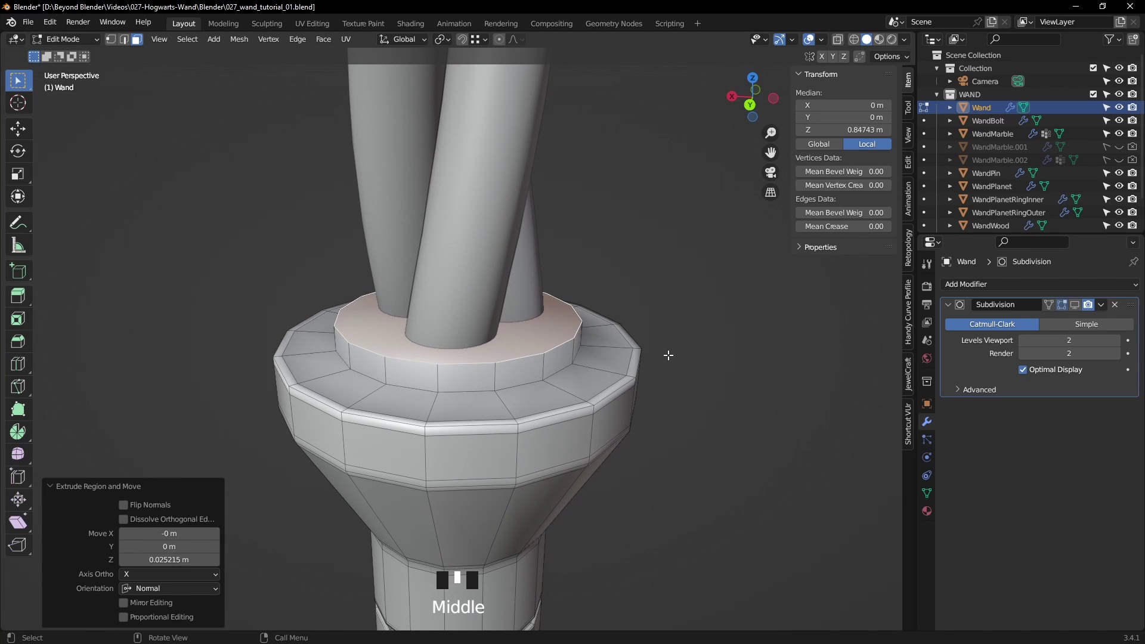
key("2")
left_click(564, 310, "alt")
left_click(545, 380, "alt+shift")
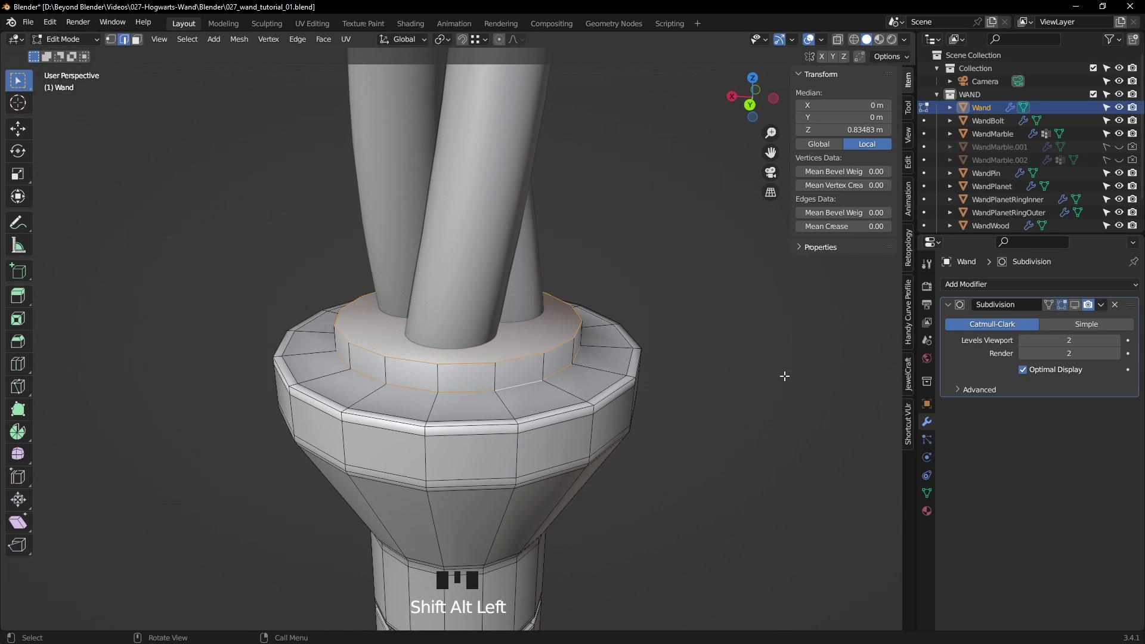
key("ctrl+b")
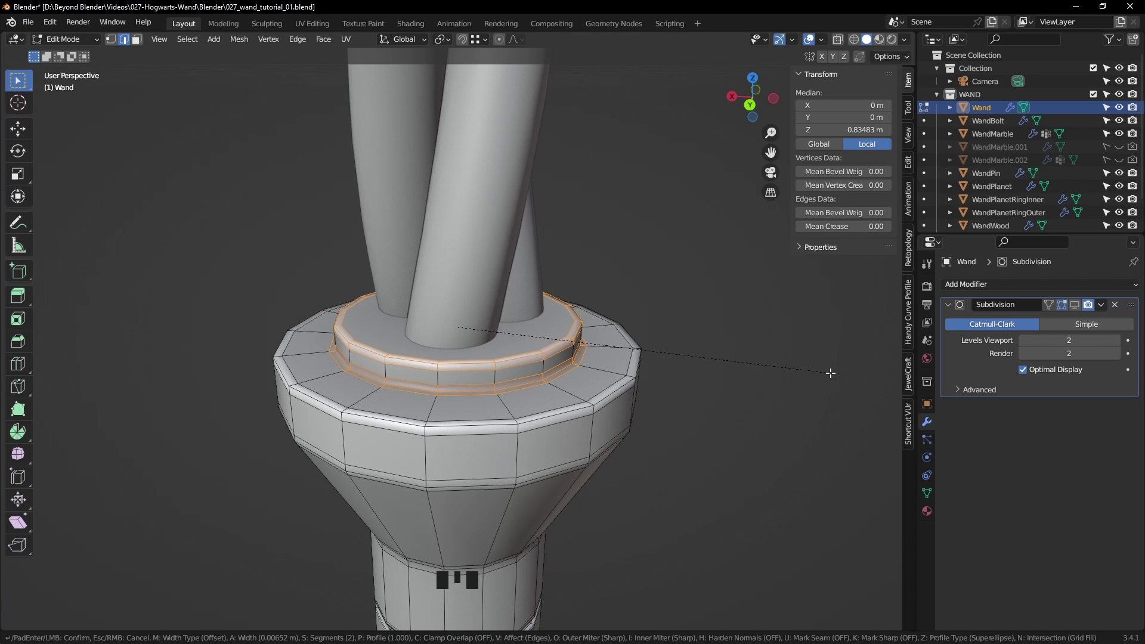
left_click(829, 374)
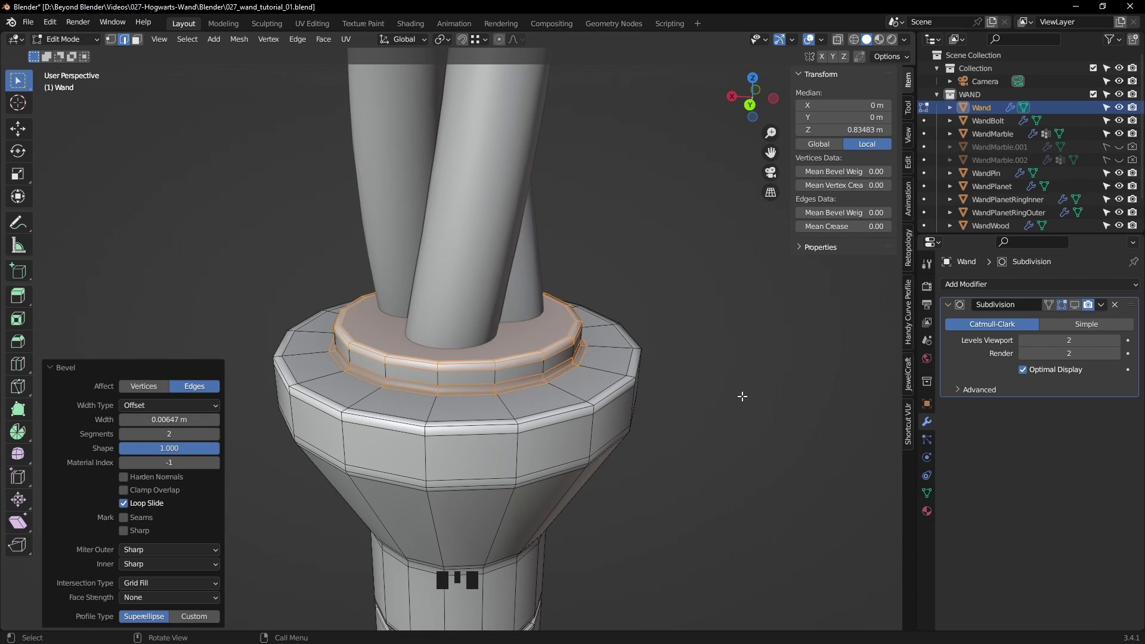
- Inset the raised disc's top face by about 0.026 m and return to Object Mode
key("3")
left_click(541, 331)
middle_click_drag(716, 346, 726, 383)
key("i")
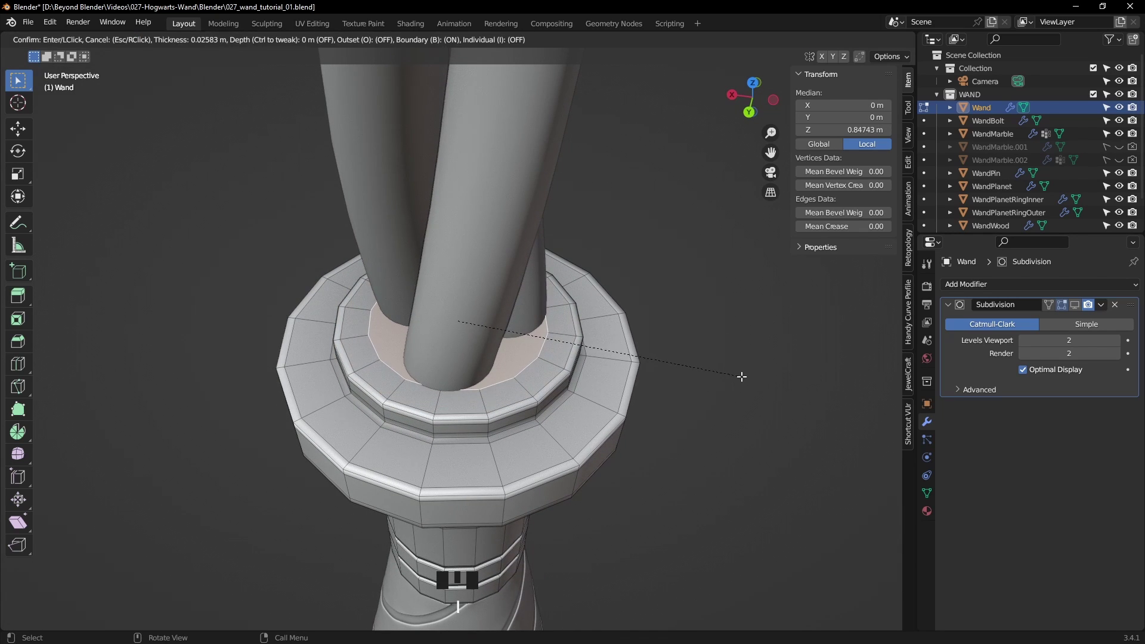
left_click(738, 385)
key("Tab")
scroll(732, 412, "down", 4)
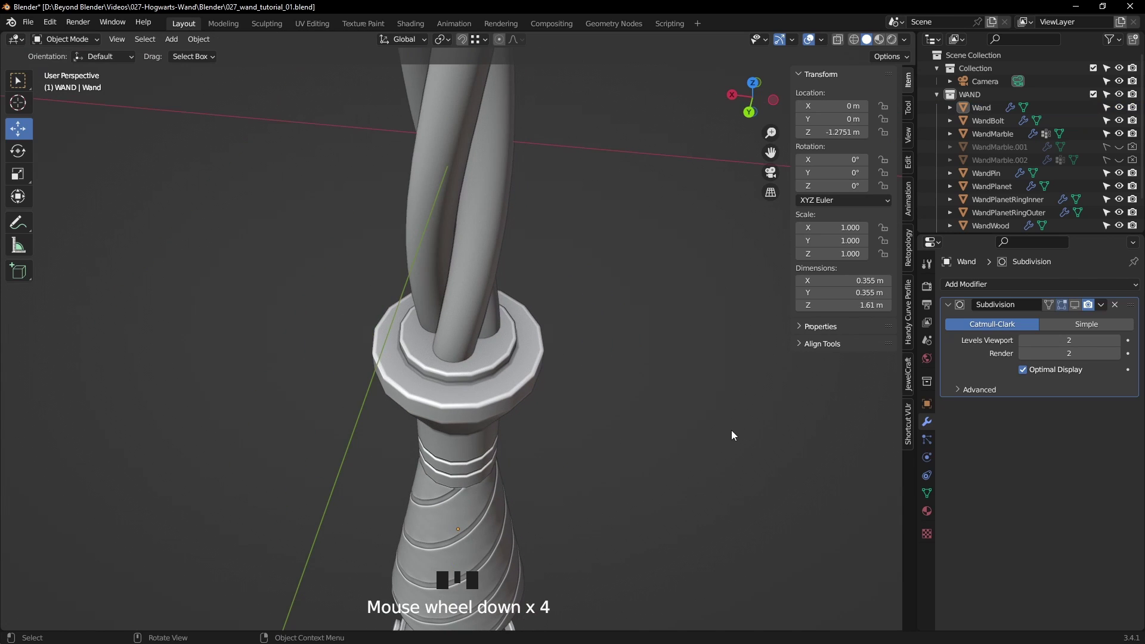
- Compare the whole handle with the YouTube reference video and examine the star ornaments on the Celestial Blue handle
left_click(718, 410)
scroll(718, 418, "down", 4)
middle_click_drag(718, 421, 632, 346)
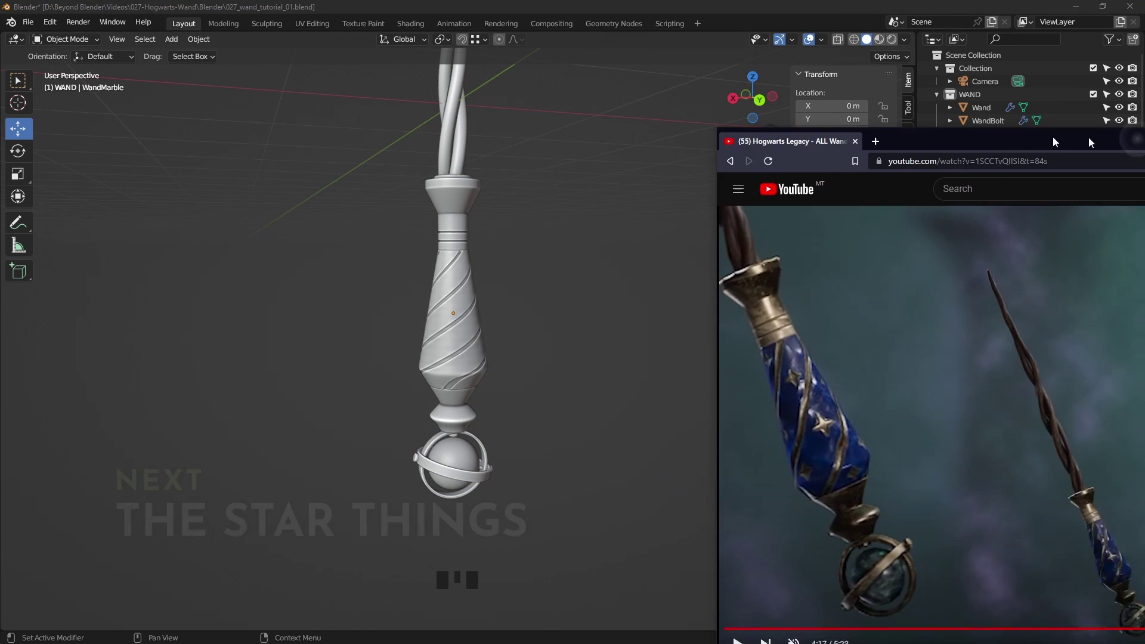
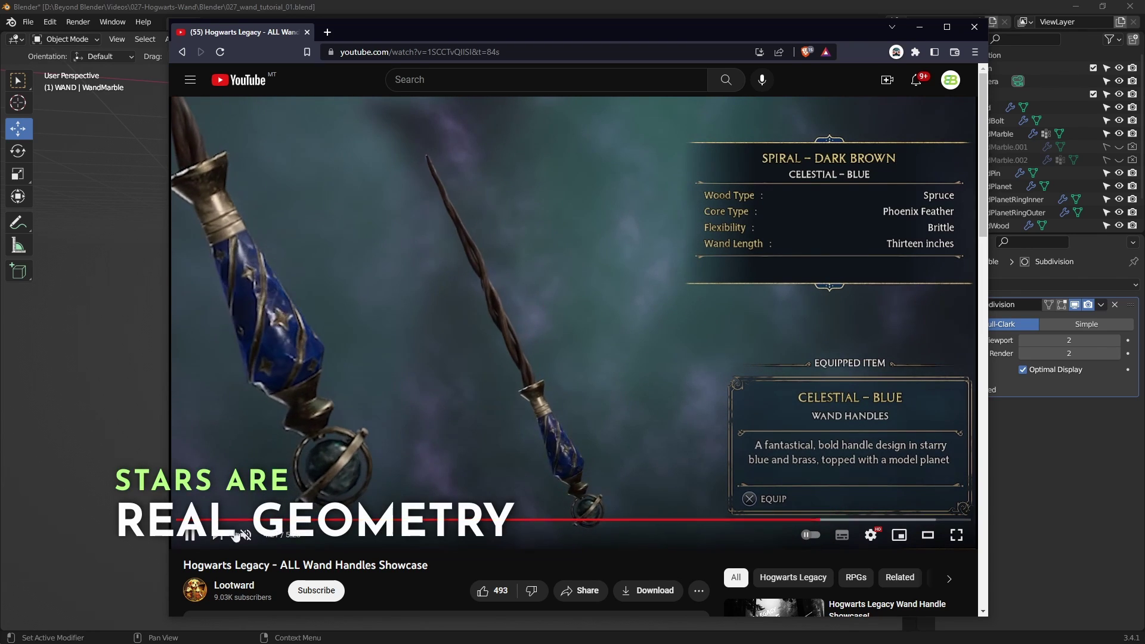
left_click(796, 237)
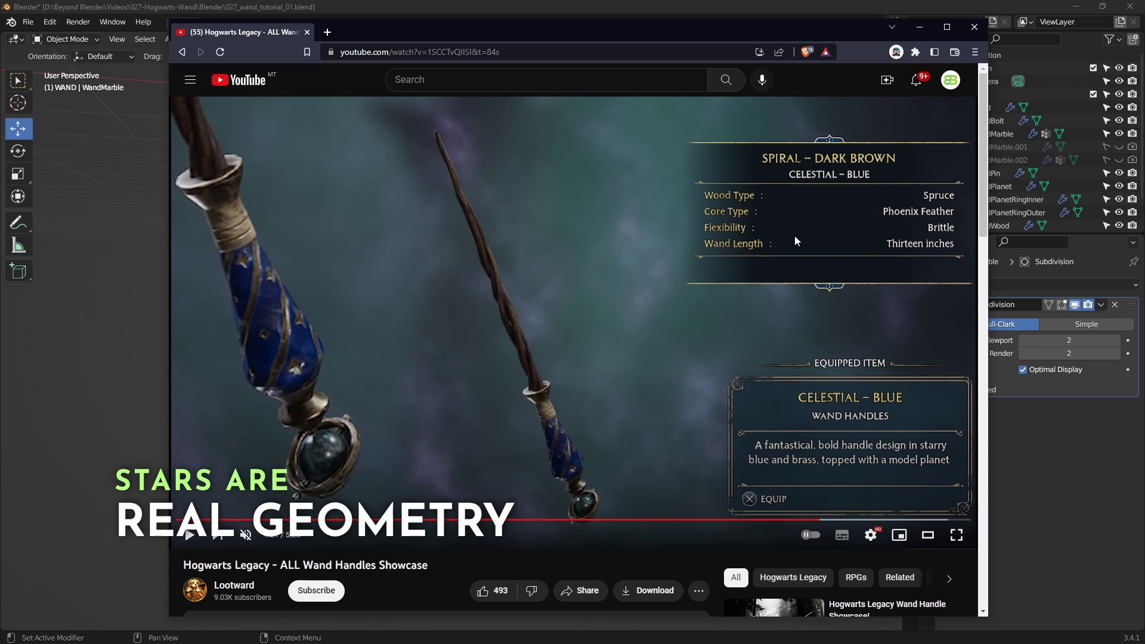
left_click(920, 27)
- Check the marble handle against its WandMarble.002 backup by toggling their visibility
middle_click_drag(554, 292, 471, 302)
left_click(471, 302)
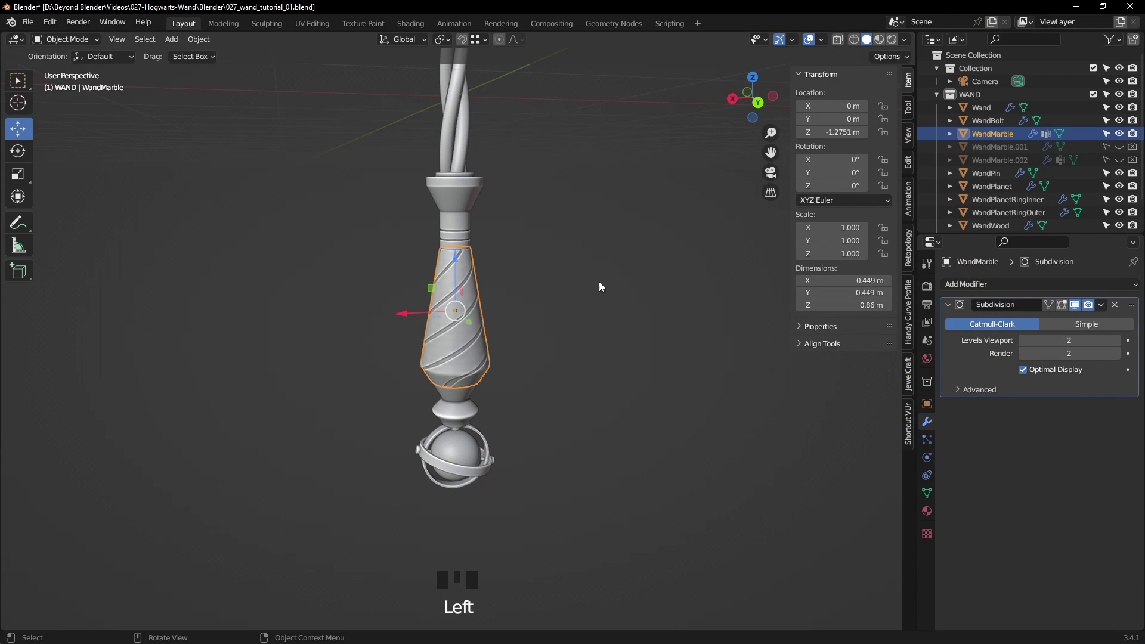
left_click(642, 233)
left_click(1120, 133)
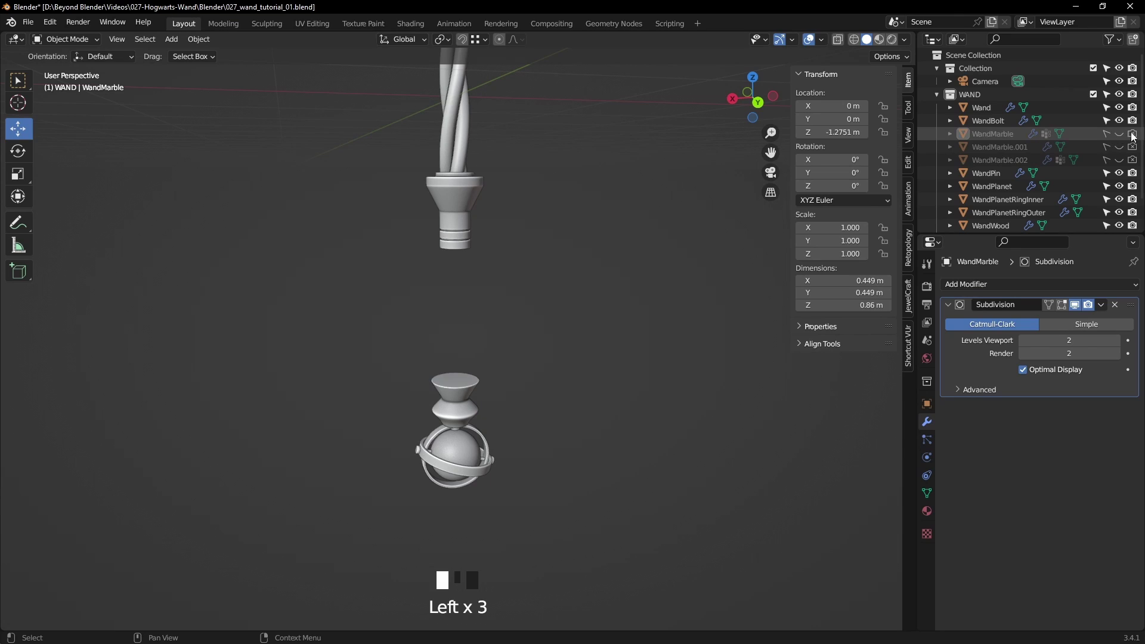
left_click(1121, 161)
left_click(1120, 160)
left_click(1119, 134)
left_click(1105, 135)
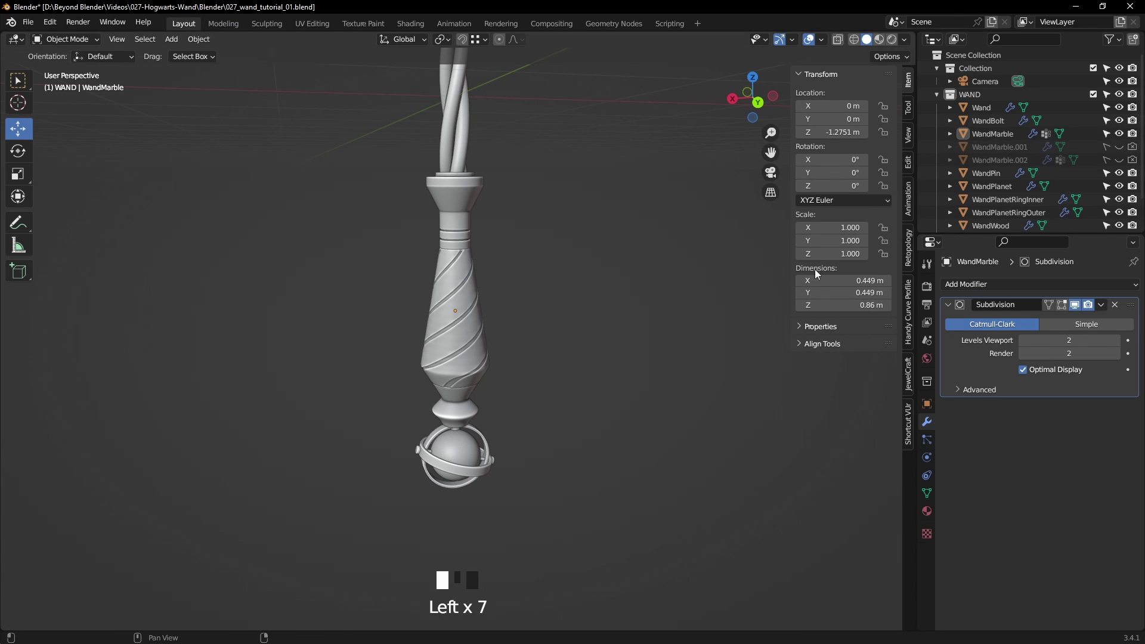
- Isolate the marble handle in local view and save the file
left_click(480, 296)
left_click(480, 296)
middle_click_drag(583, 306, 582, 319)
scroll(573, 322, "up", 4)
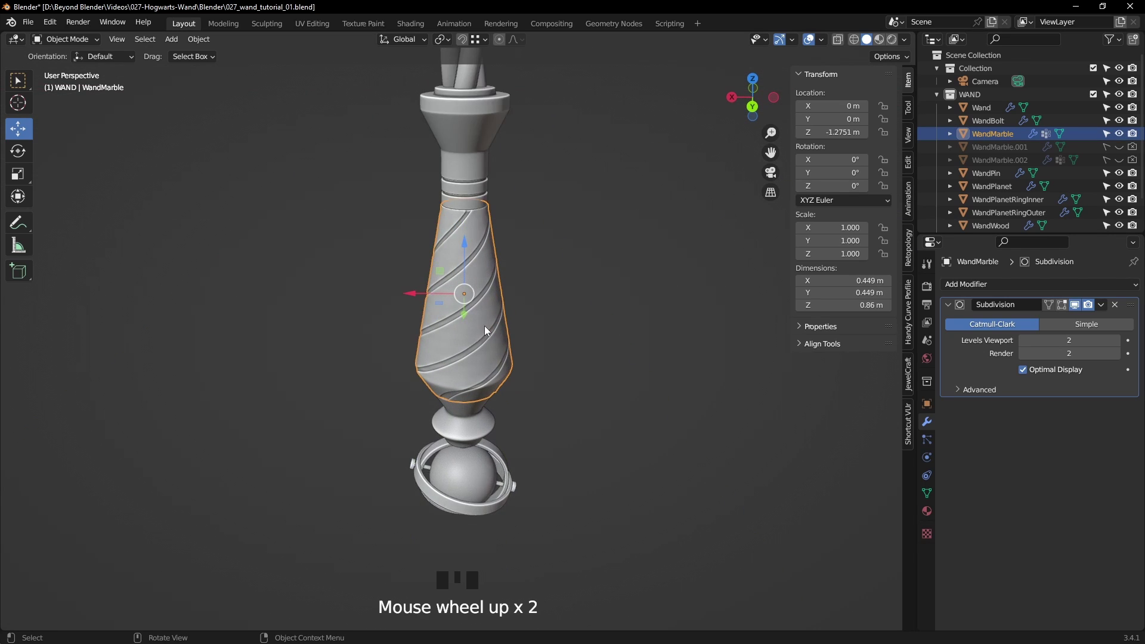
key("slash")
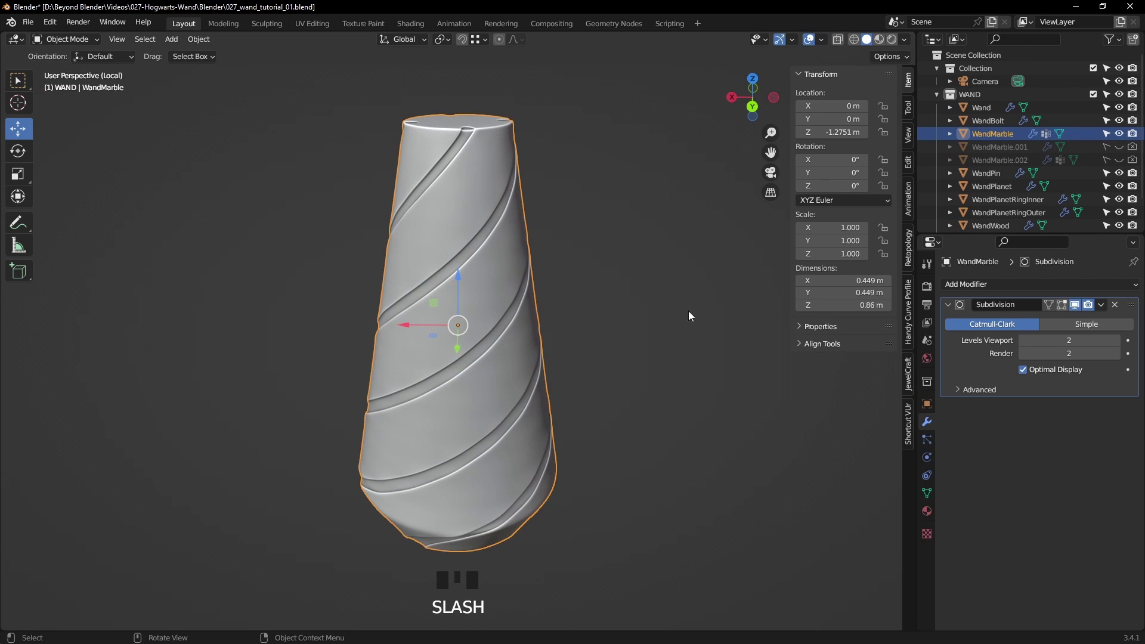
key("ctrl+s")
- In front view, inset a three-by-three block of faces between two grooves near the handle's middle by about 0.023 m
key("KP_1")
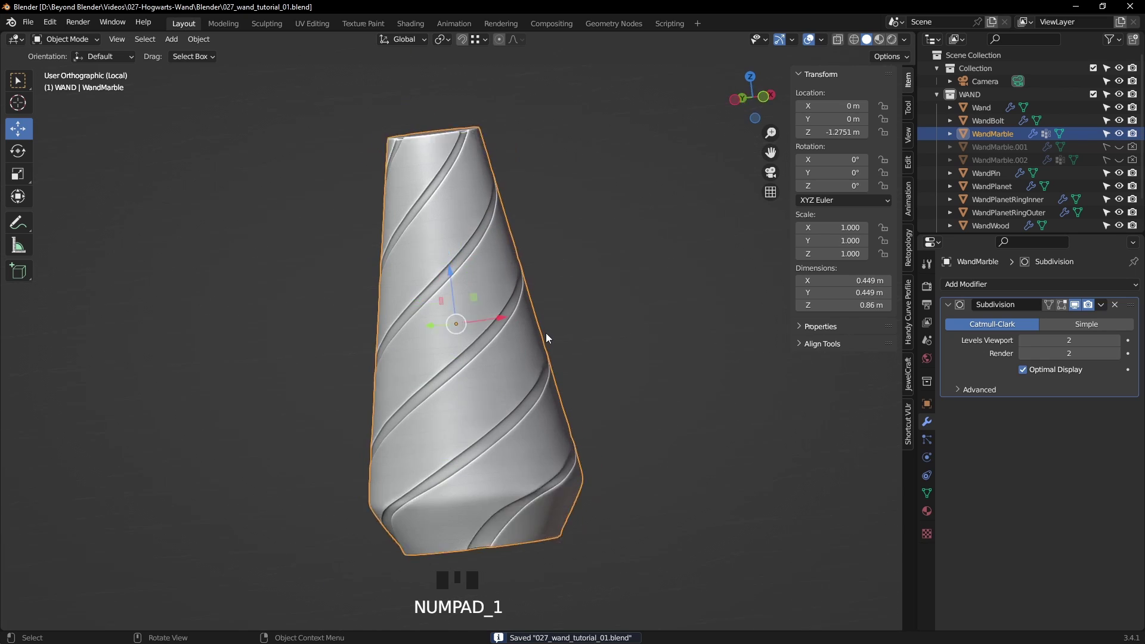
key("Tab")
left_click(620, 367)
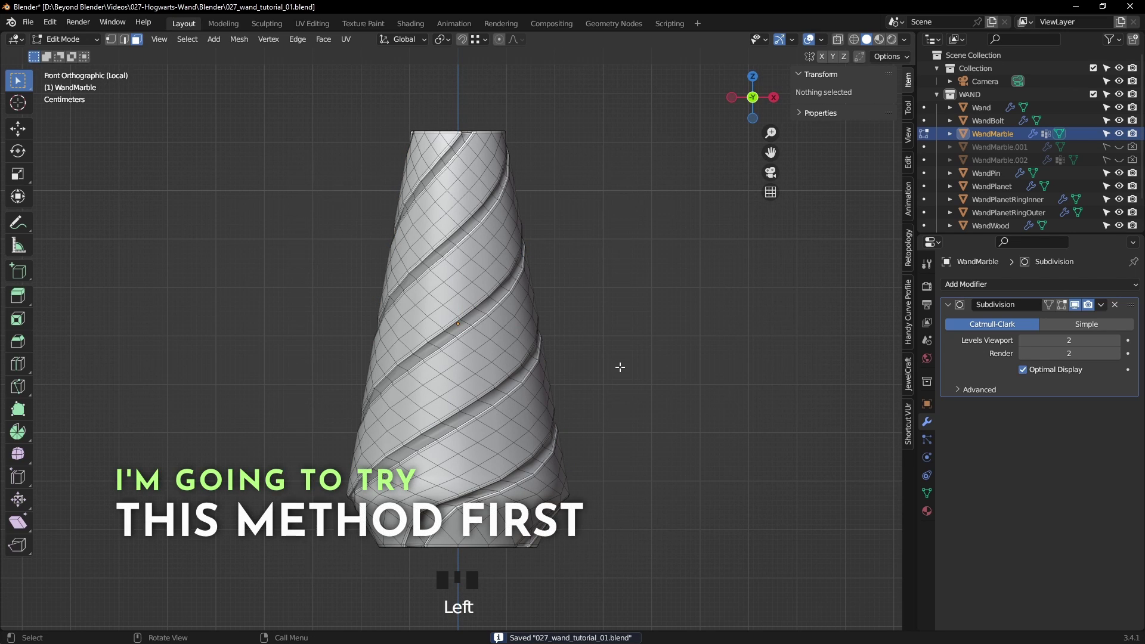
scroll(613, 358, "up", 1)
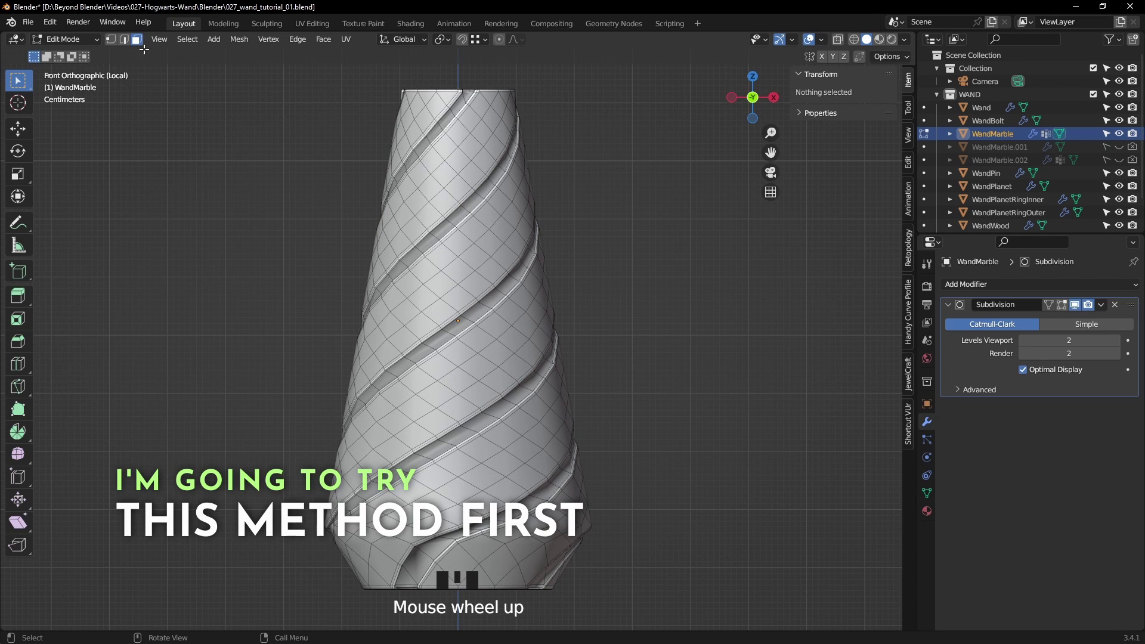
double_click(613, 355)
middle_click_drag(613, 356, 628, 281, "shift")
mouse_move(611, 319)
middle_mouse_down("ctrl")
mouse_move(611, 265)
mouse_move(611, 337)
middle_mouse_up("ctrl")
left_click(473, 357)
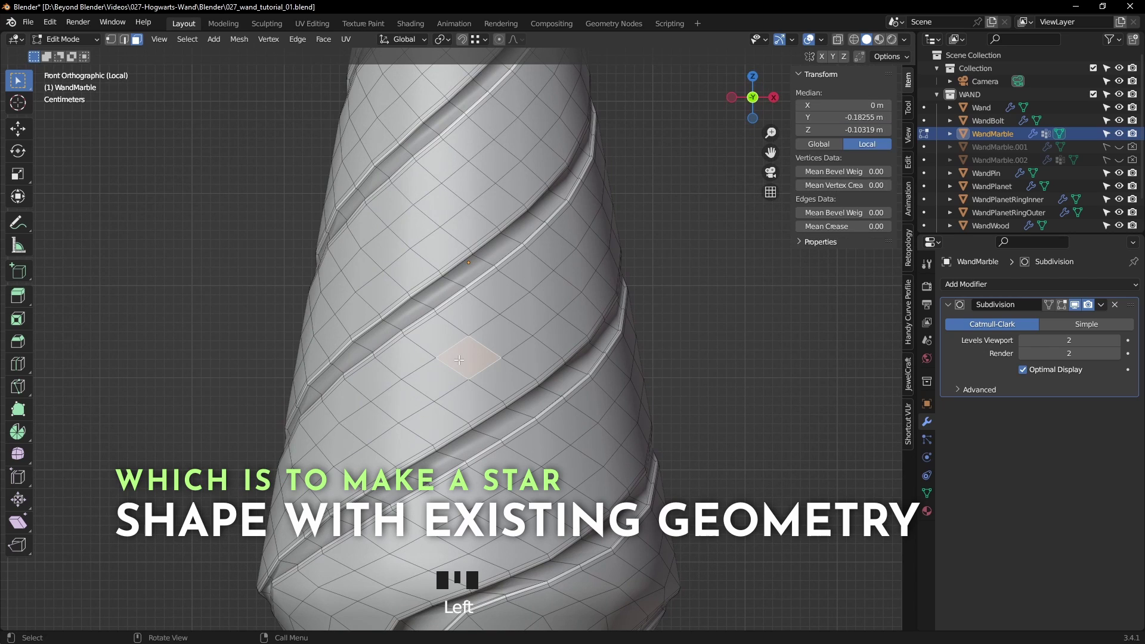
key("ctrl+KP_Add")
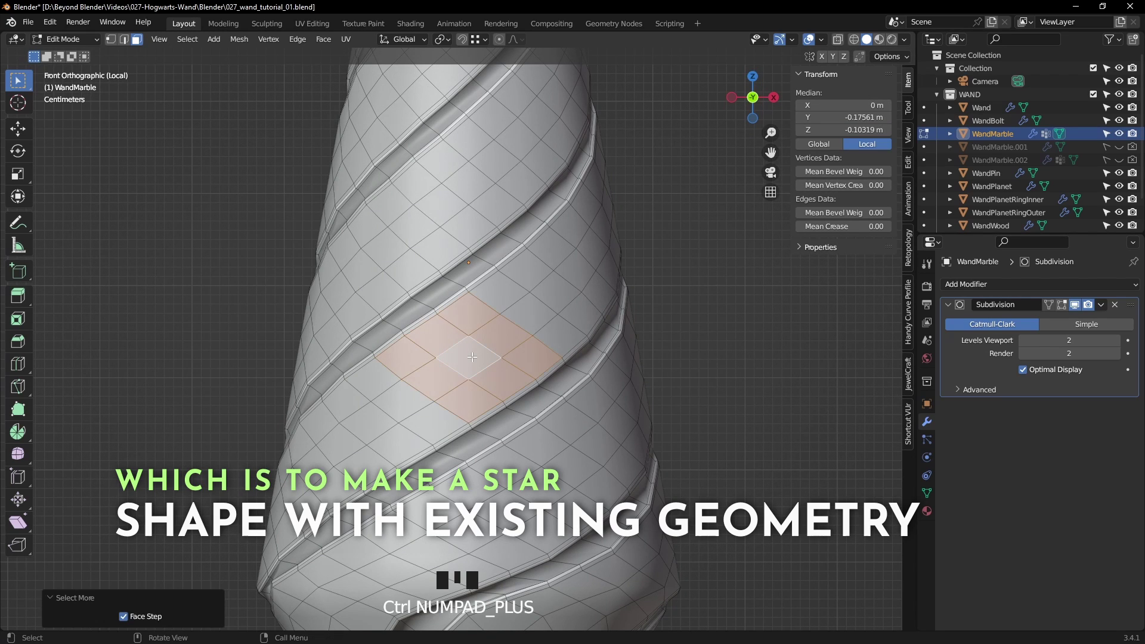
scroll(658, 326, "up", 1)
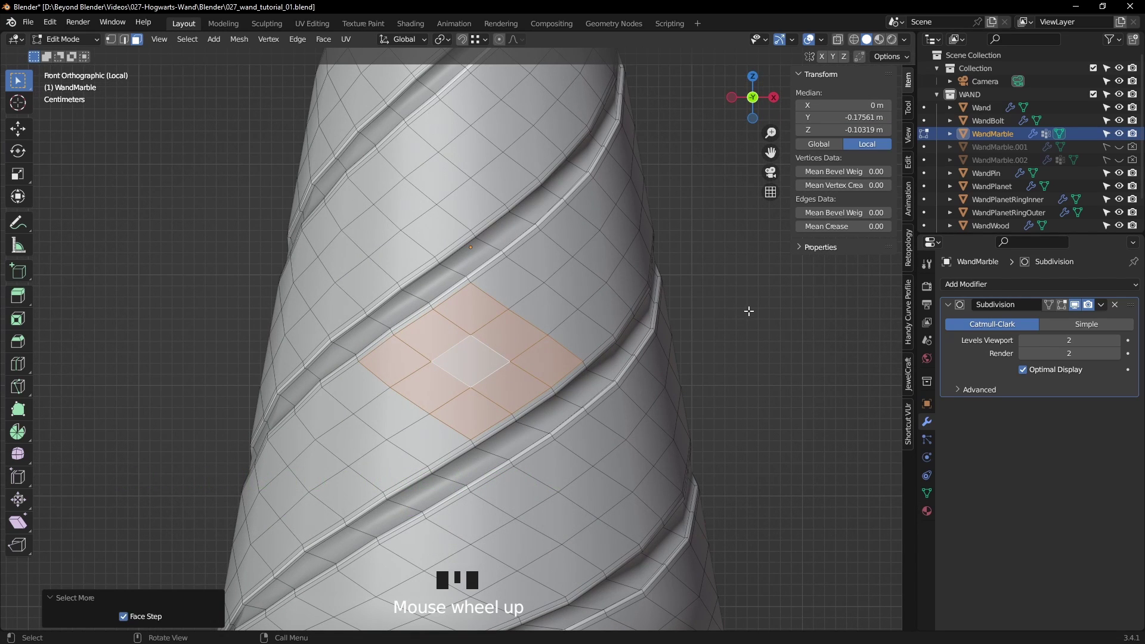
key("i")
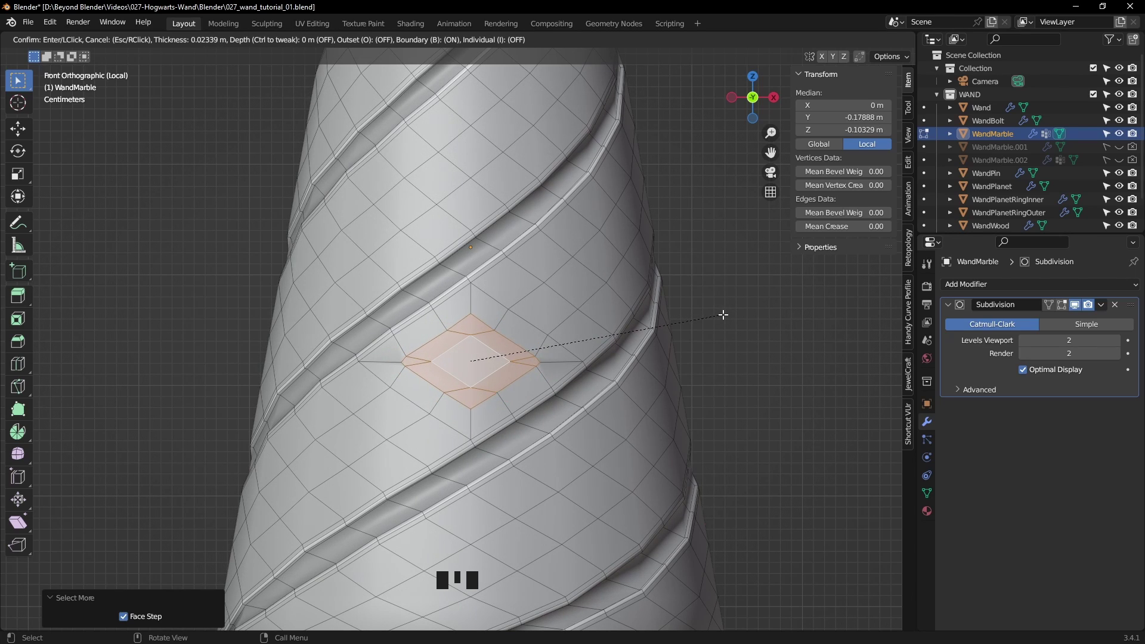
left_click(723, 315)
- Scale the centre face of the inset block to 0.724
left_click(473, 365)
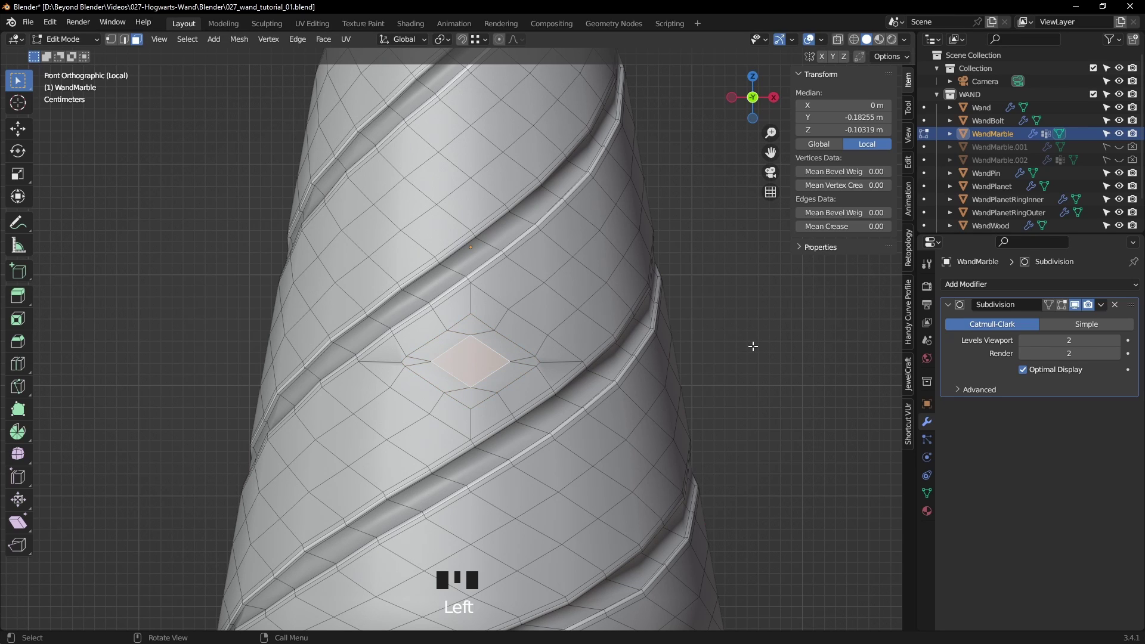
key("s")
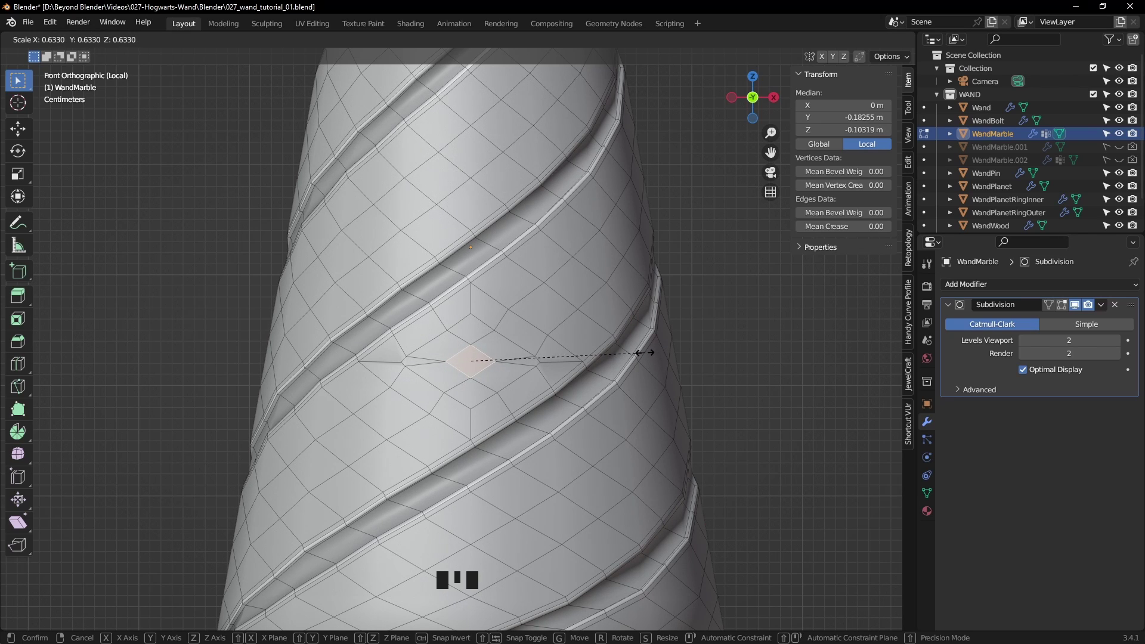
left_click(662, 352)
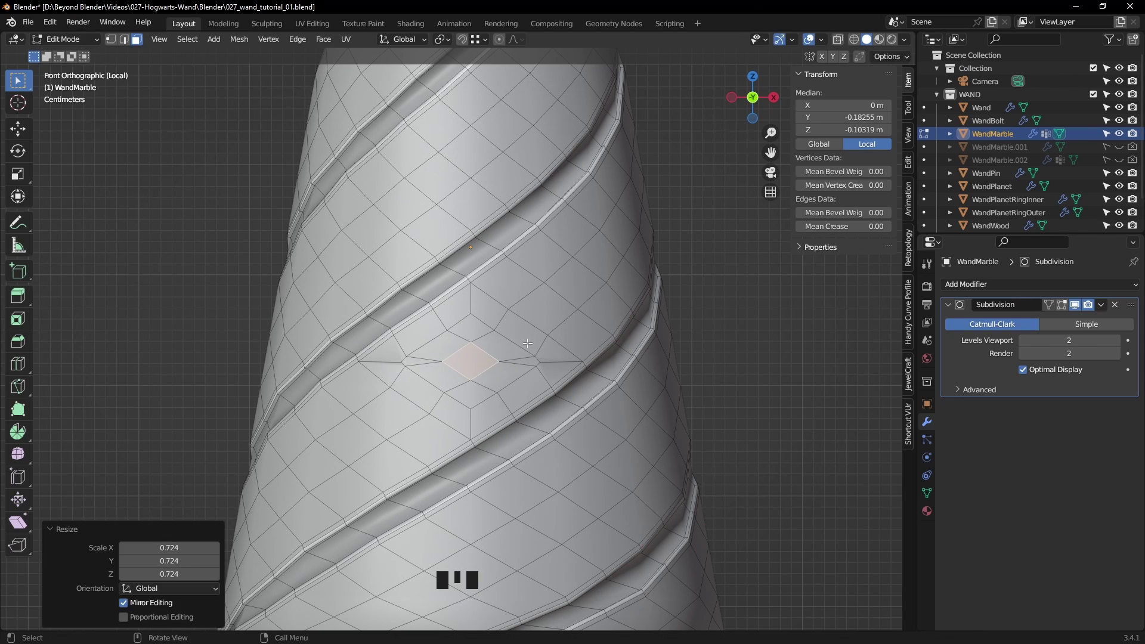
- Edge-slide the upper-right and lower-right edges around the centre face inward, by factors of about -0.76 and -0.72
key("1")
left_click(448, 330)
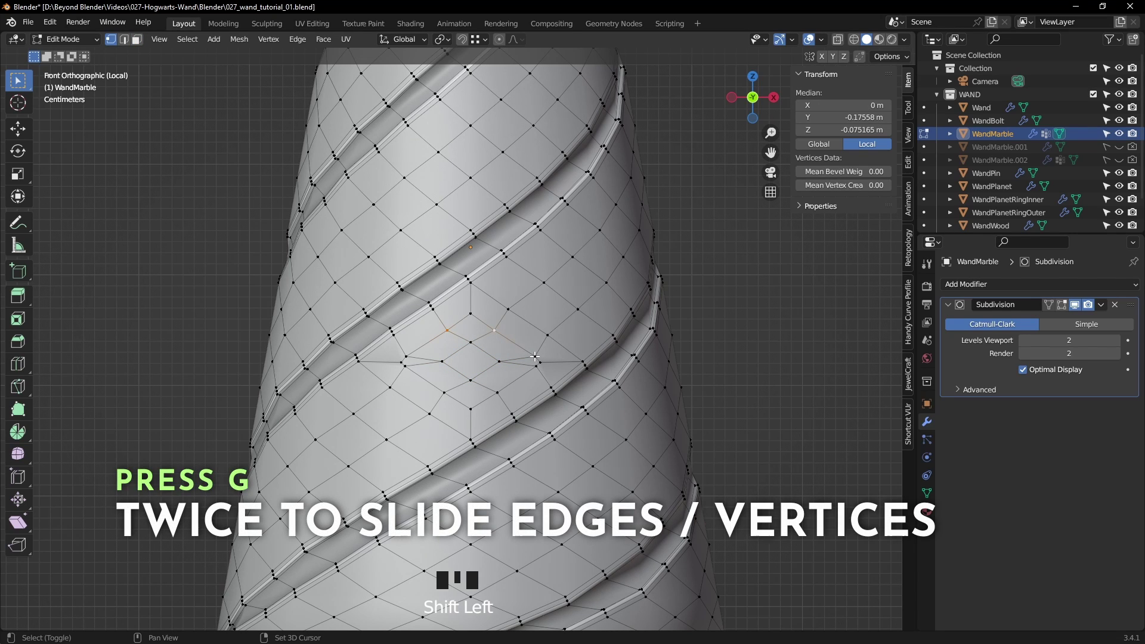
scroll(535, 357, "up", 2)
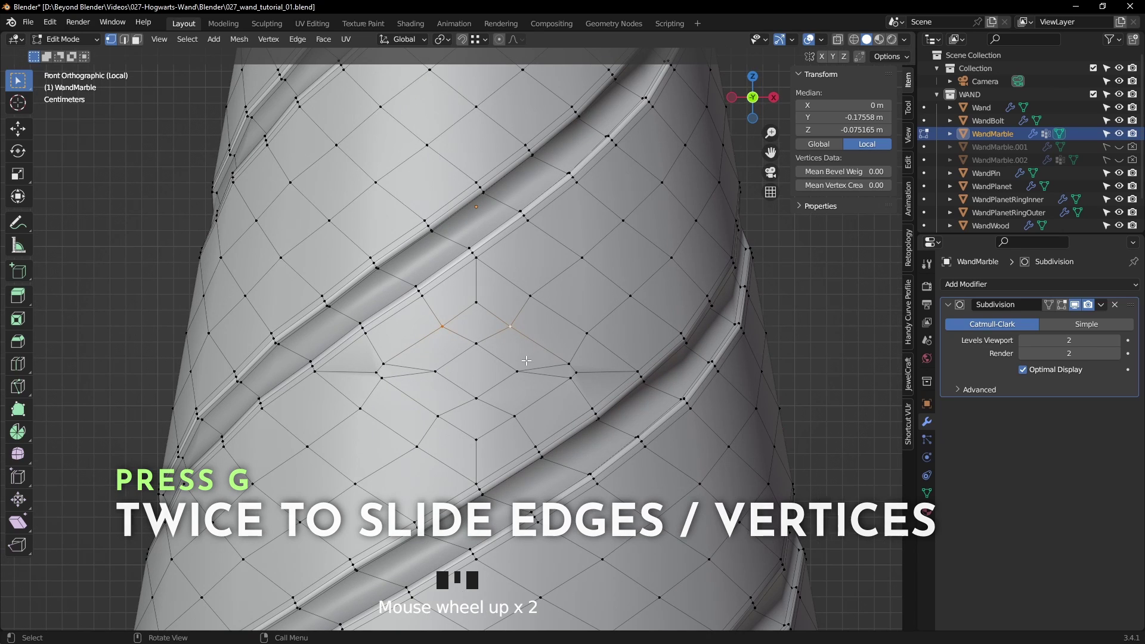
key("2")
left_click(579, 345)
key("g")
key("g")
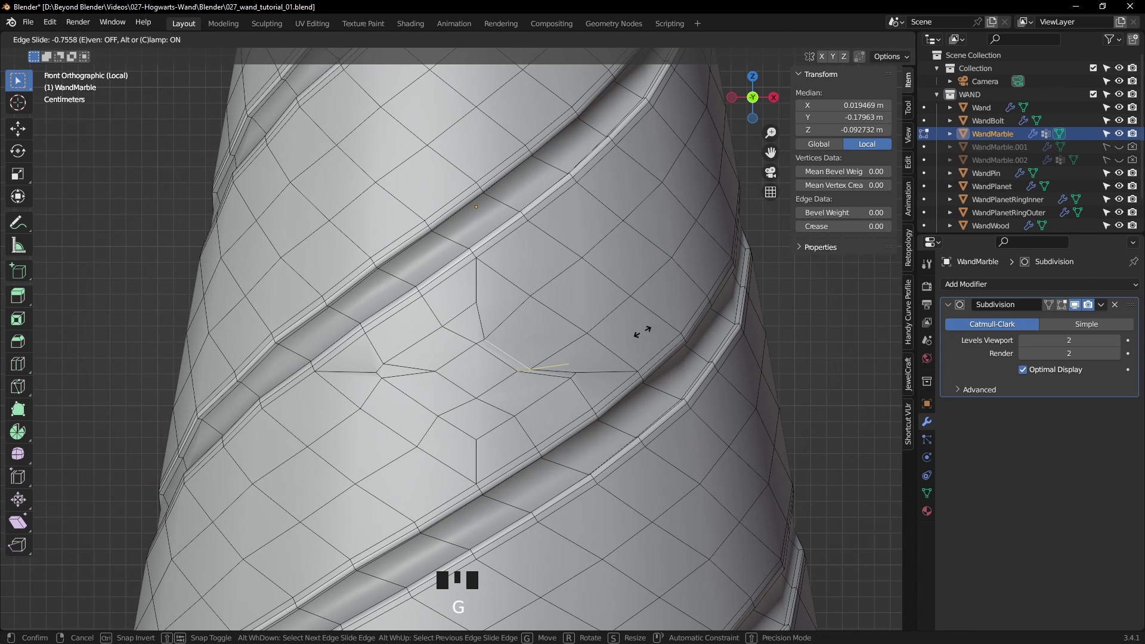
left_click(643, 332)
left_click(550, 392)
key("g")
key("g")
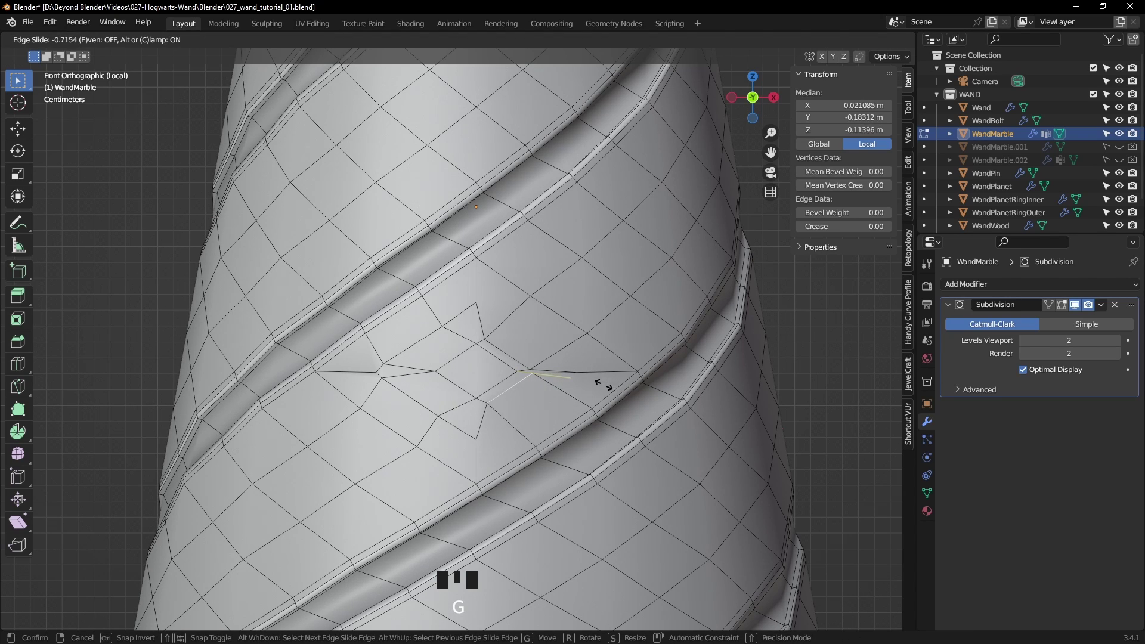
left_click(597, 384)
- Edge-slide the lower-left and upper-left edges around the centre face inward, by factors of about -0.755 and -0.767
left_click(432, 411)
key("g")
key("g")
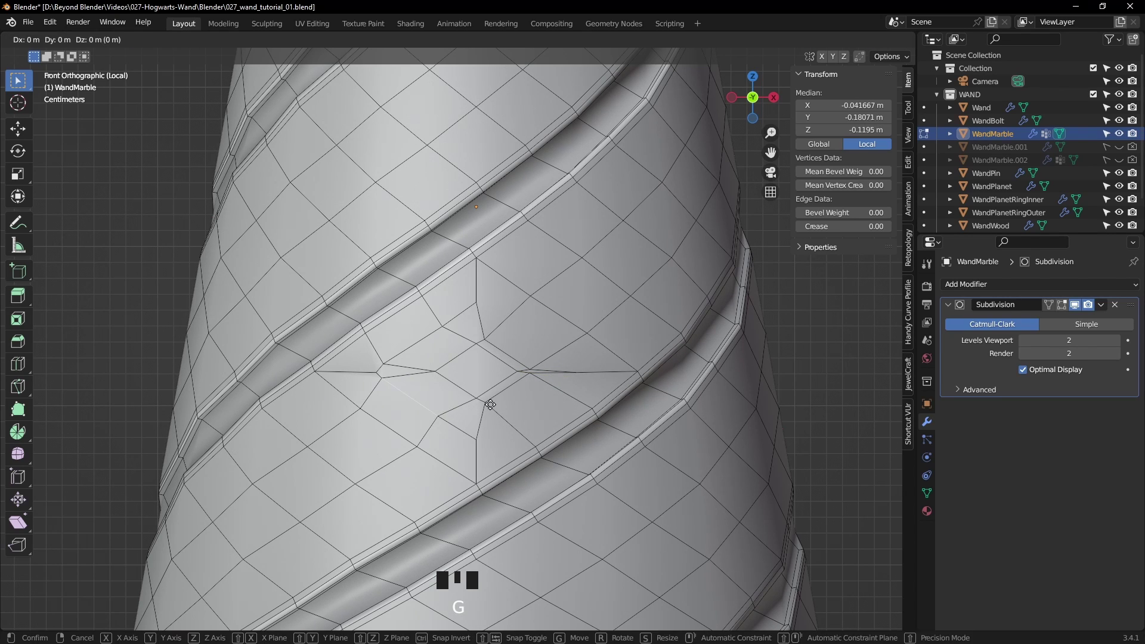
left_click(448, 371)
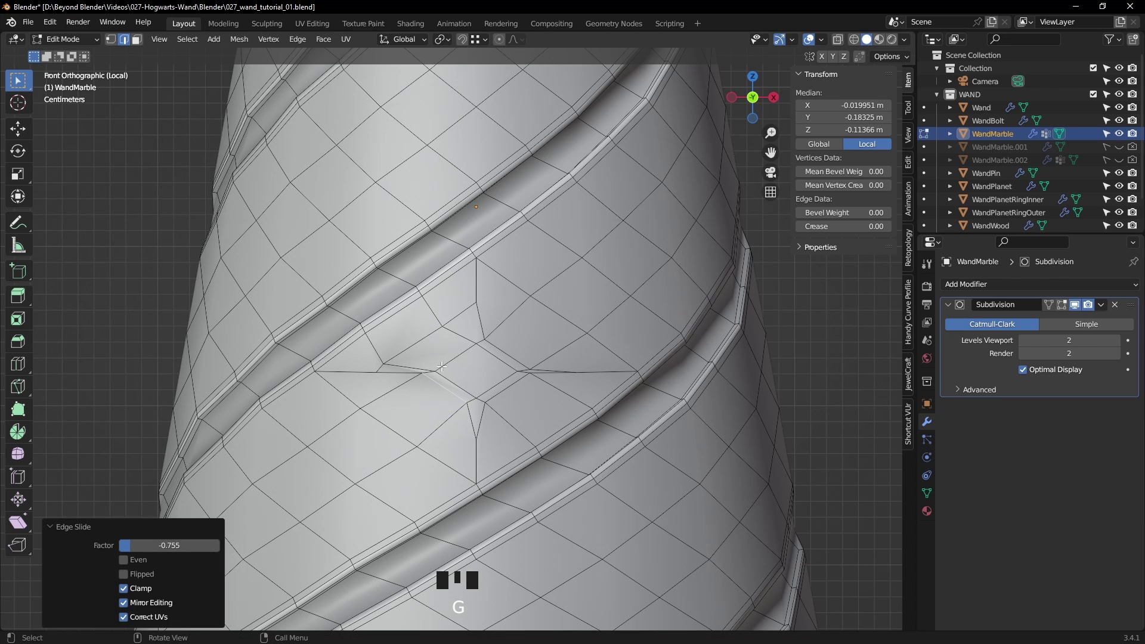
left_click(418, 340)
key("g")
key("g")
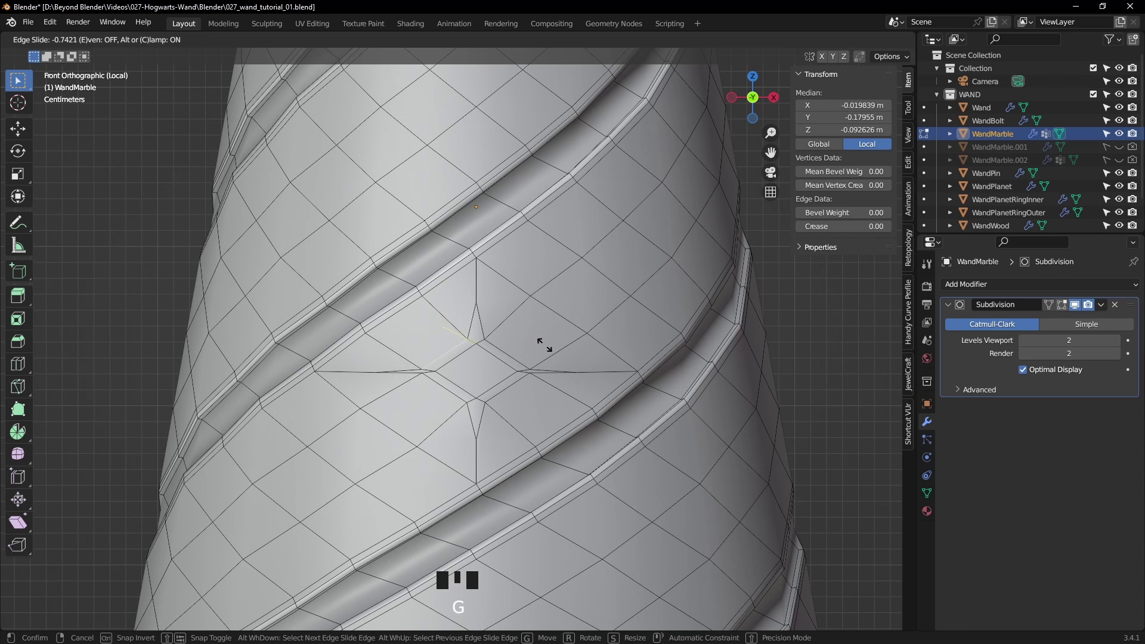
left_click(545, 345)
- Scale the star's centre face to 0.699
mouse_move(572, 341)
middle_mouse_down()
mouse_move(576, 361)
mouse_move(577, 330)
middle_mouse_up()
scroll(576, 368, "down", 1)
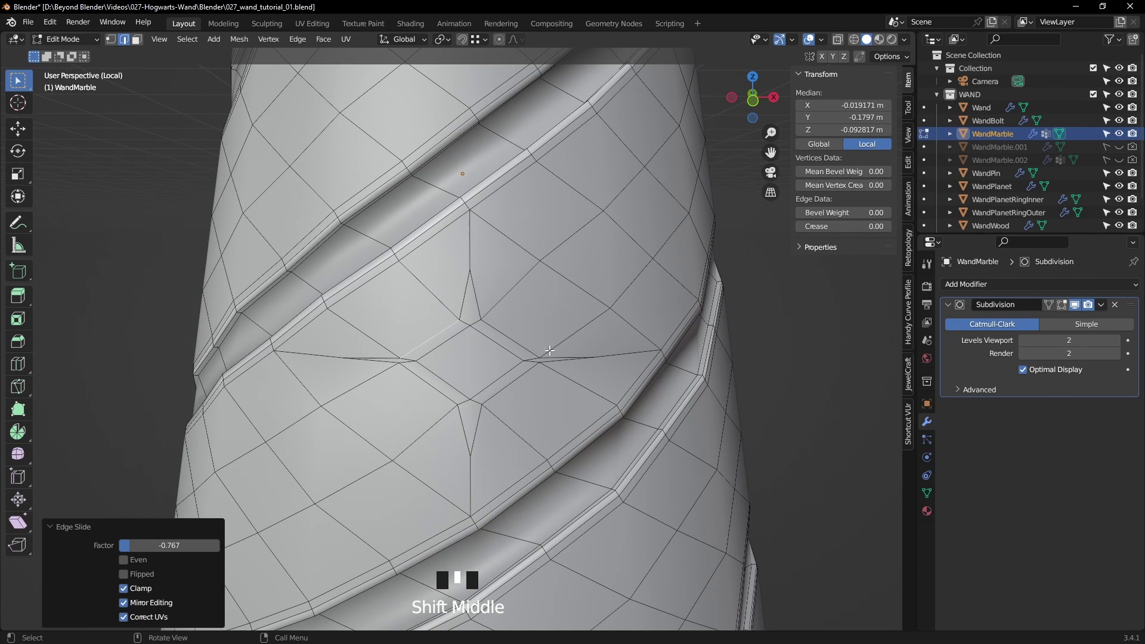
left_click(453, 338, "shift")
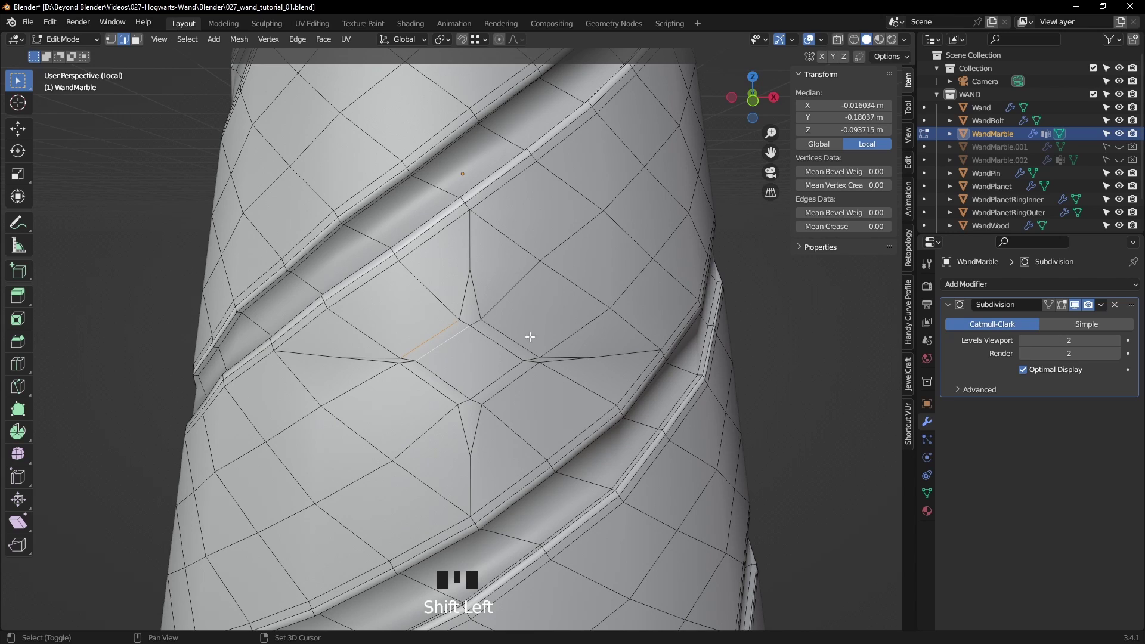
key("3")
left_click(484, 361)
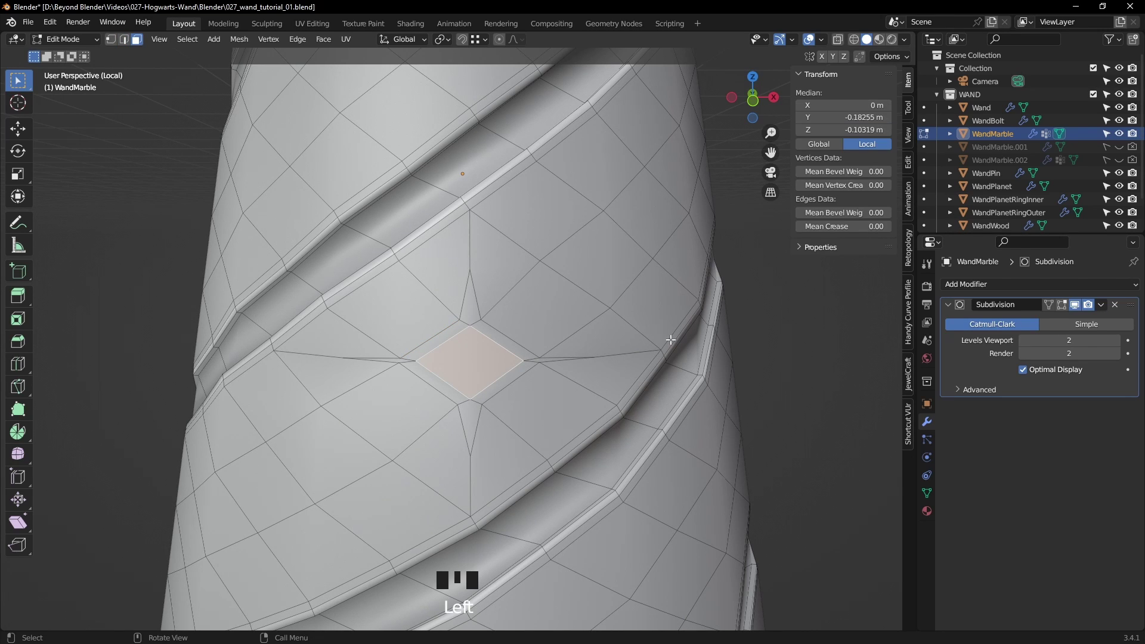
key("s")
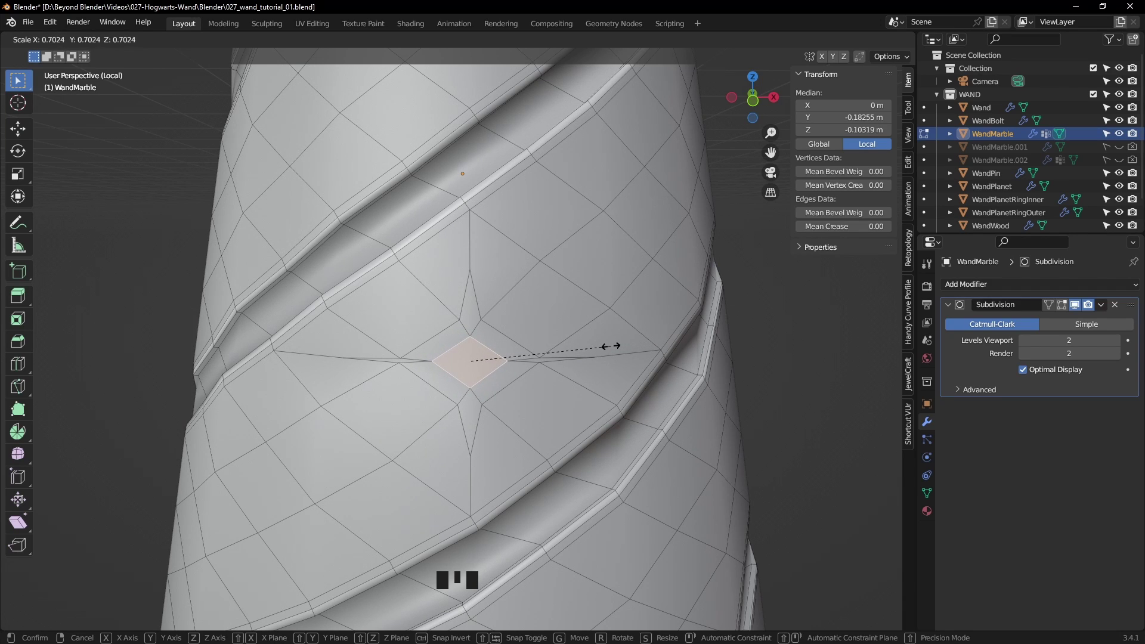
left_click(610, 346)
middle_click_drag(607, 352, 565, 363)
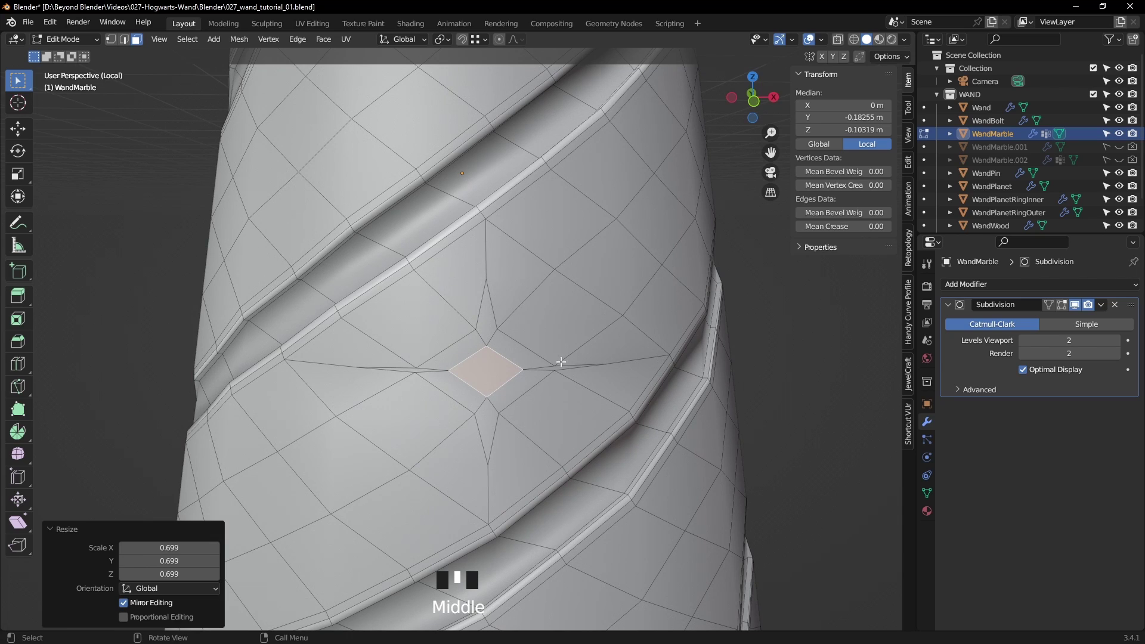
- Vertex-slide the two base vertices of the star's right point toward the centre to widen it, by about 0.23 and 0.21
key("1")
left_click(553, 366)
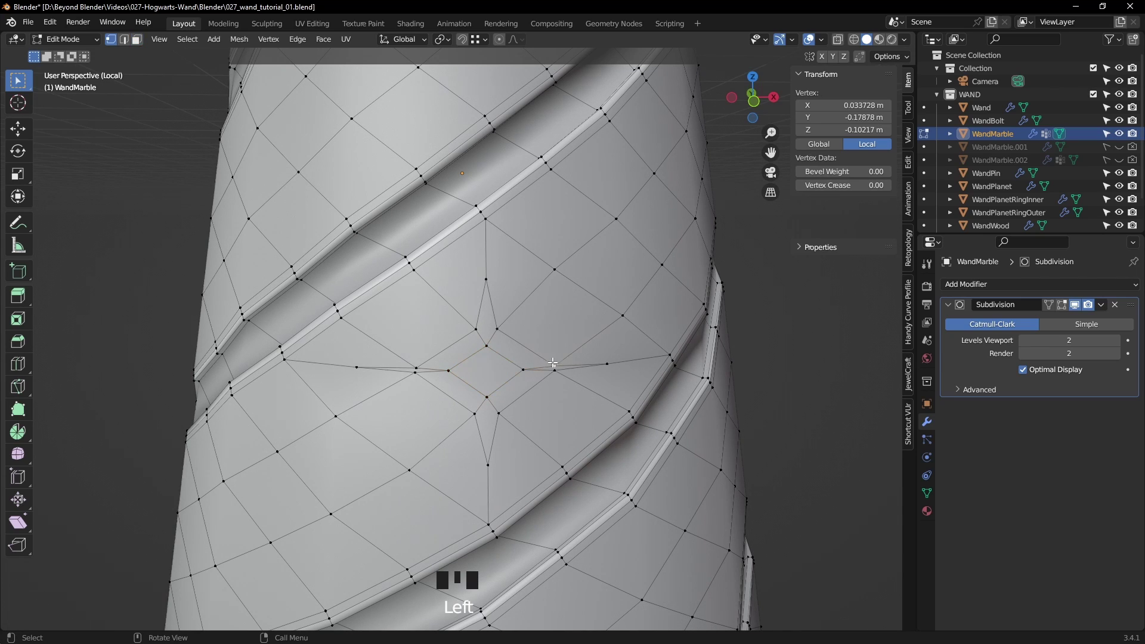
key("g")
key("g")
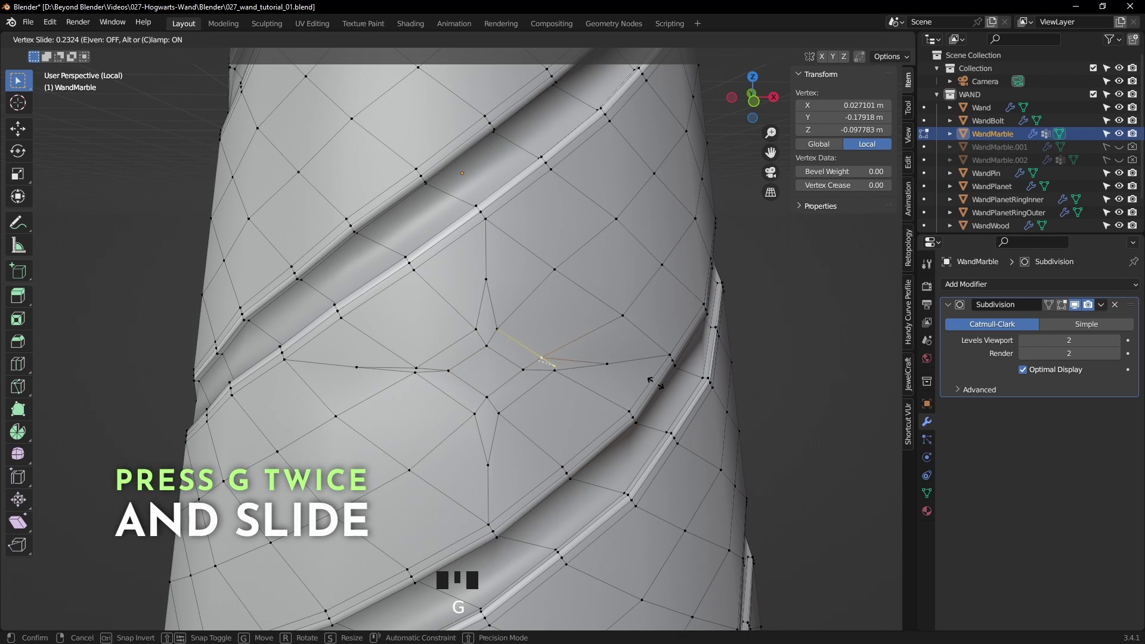
left_click(653, 383)
key("g")
key("g")
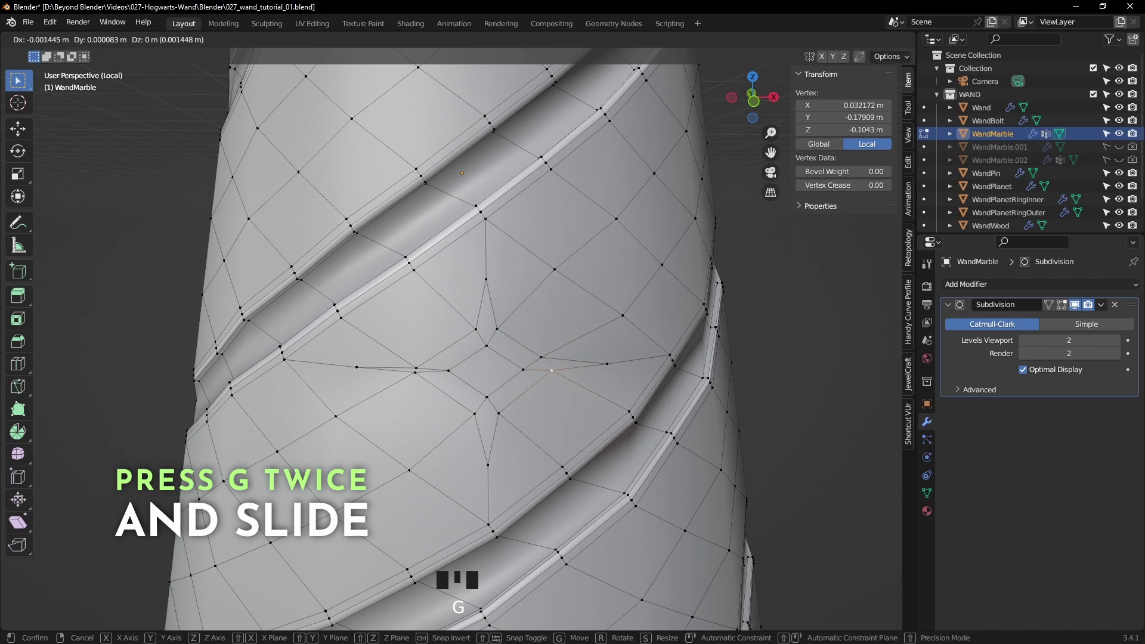
left_click(512, 416)
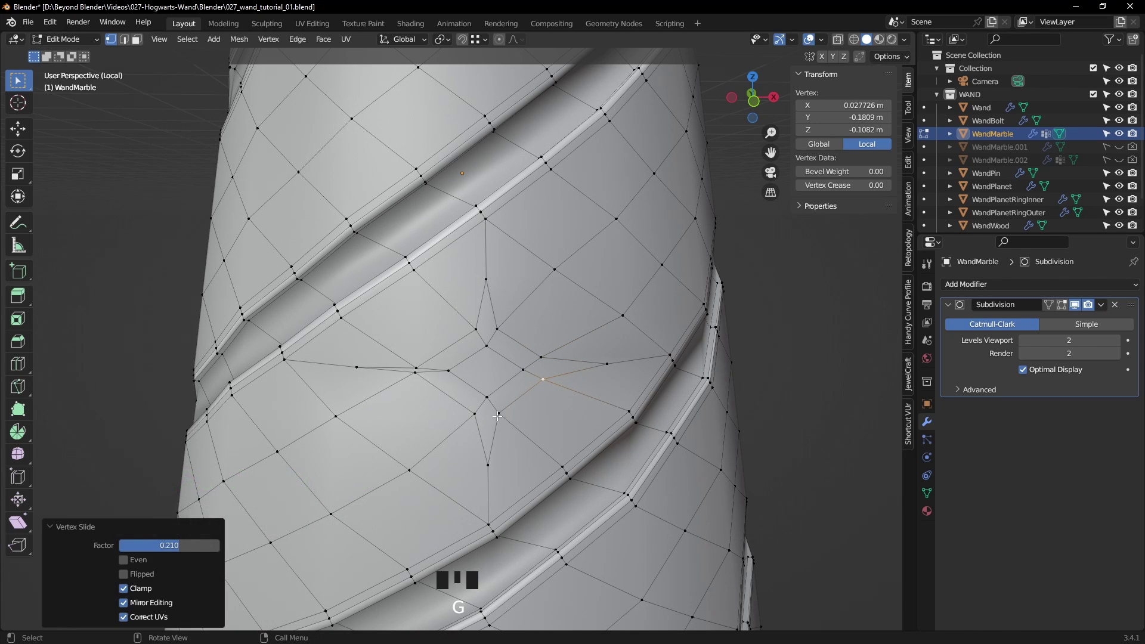
- Vertex-slide the lower point's right base vertex slightly outward, and widen the left point by sliding both its base vertices about 0.19
key("g")
key("g")
left_click(504, 414)
key("g")
key("g")
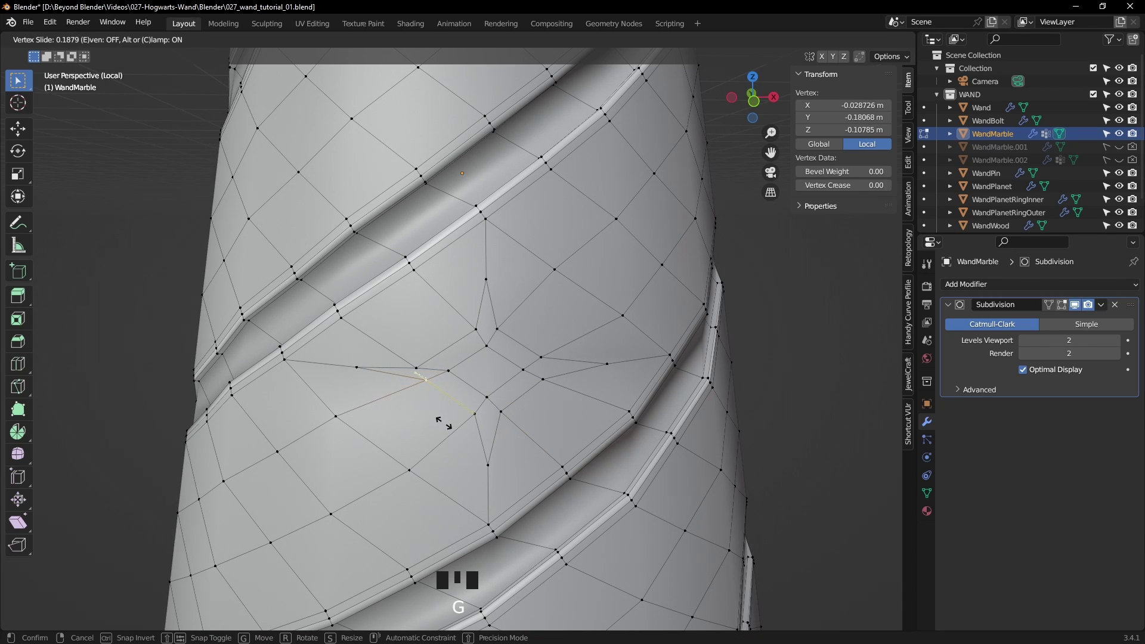
left_click(441, 414)
key("g")
key("g")
- Slide both base vertices of the star's upper point apart, the right one by a factor of 0.069
left_click(491, 339)
key("g")
key("g")
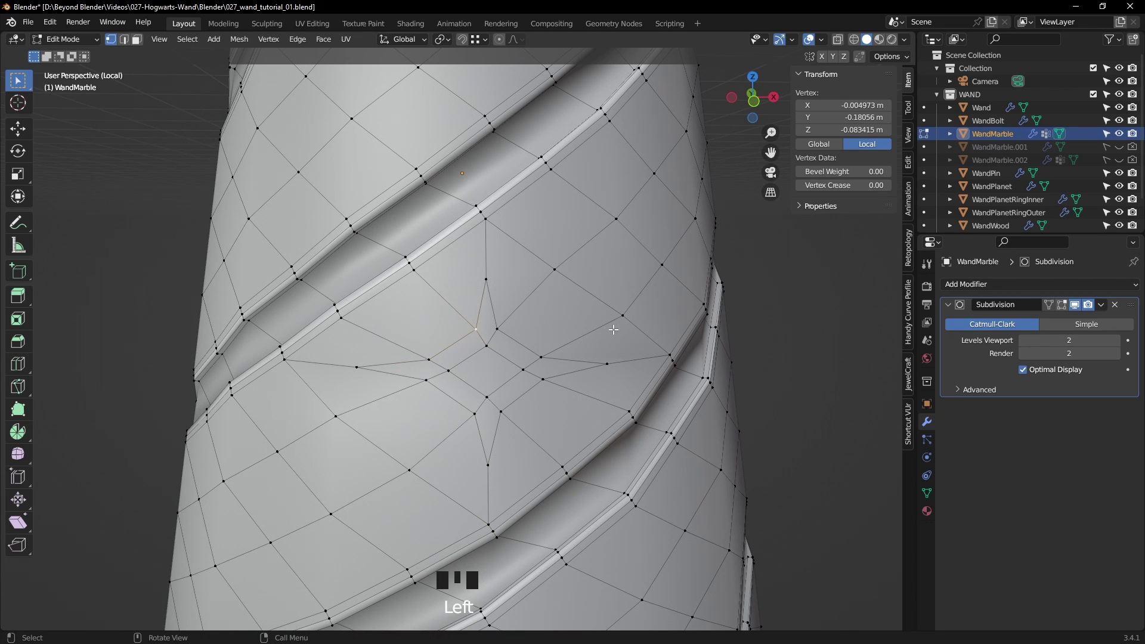
left_click(608, 332)
left_click(500, 330)
key("g")
key("g")
left_click(570, 332)
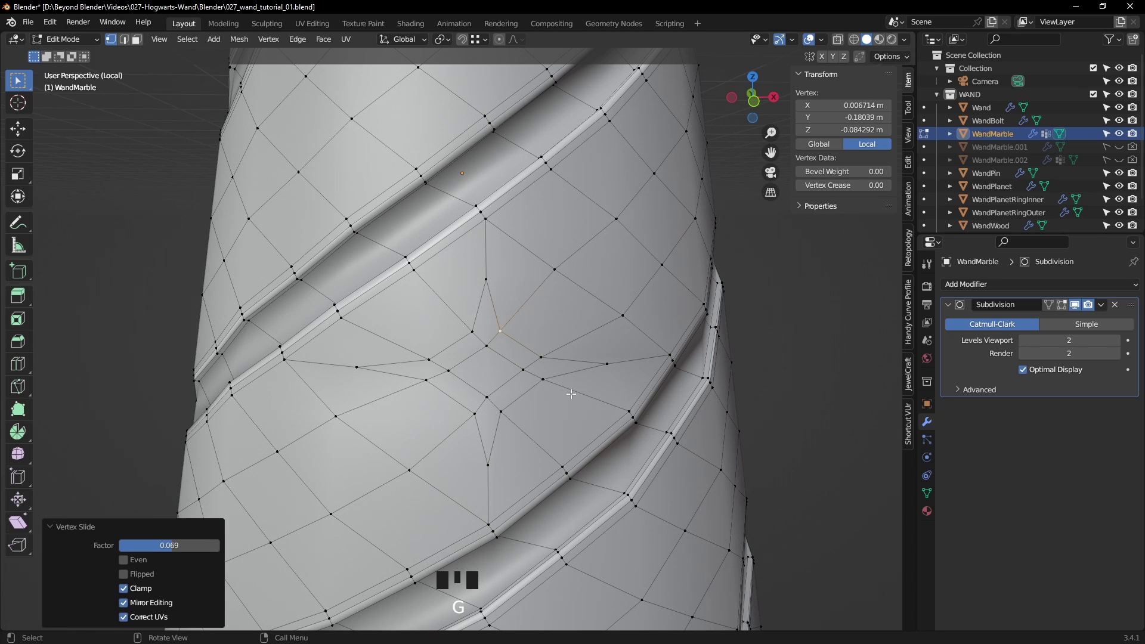
- Widen the star's lower point by vertex-sliding its two base vertices outward, the right one by a factor of 0.045
left_click(471, 414)
key("g")
key("g")
left_click(559, 432)
key("g")
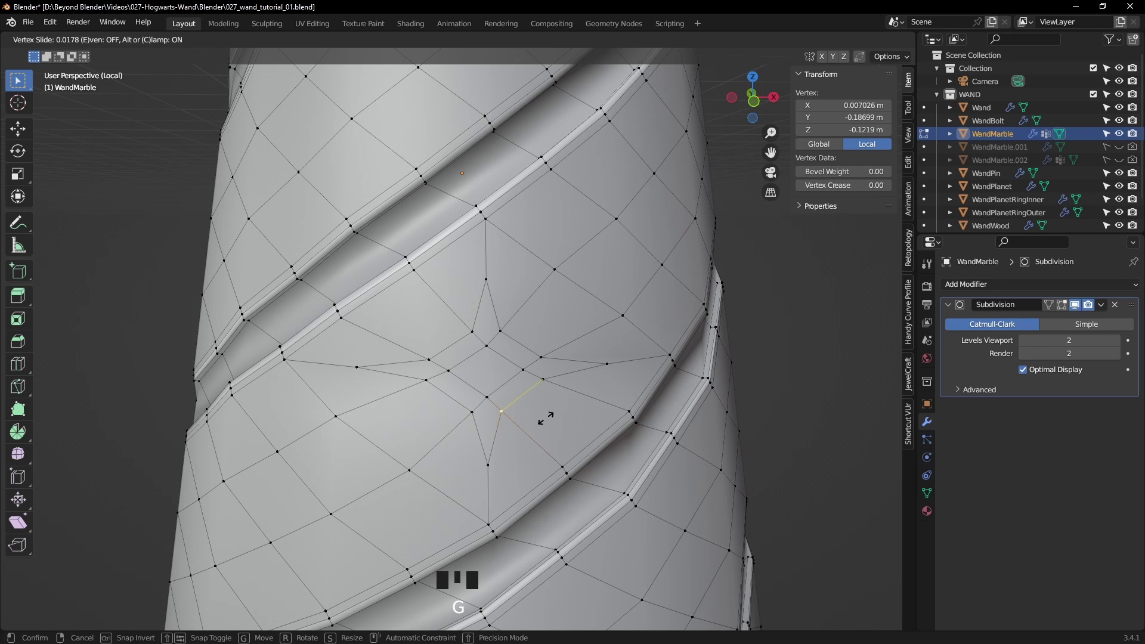
left_click(547, 418)
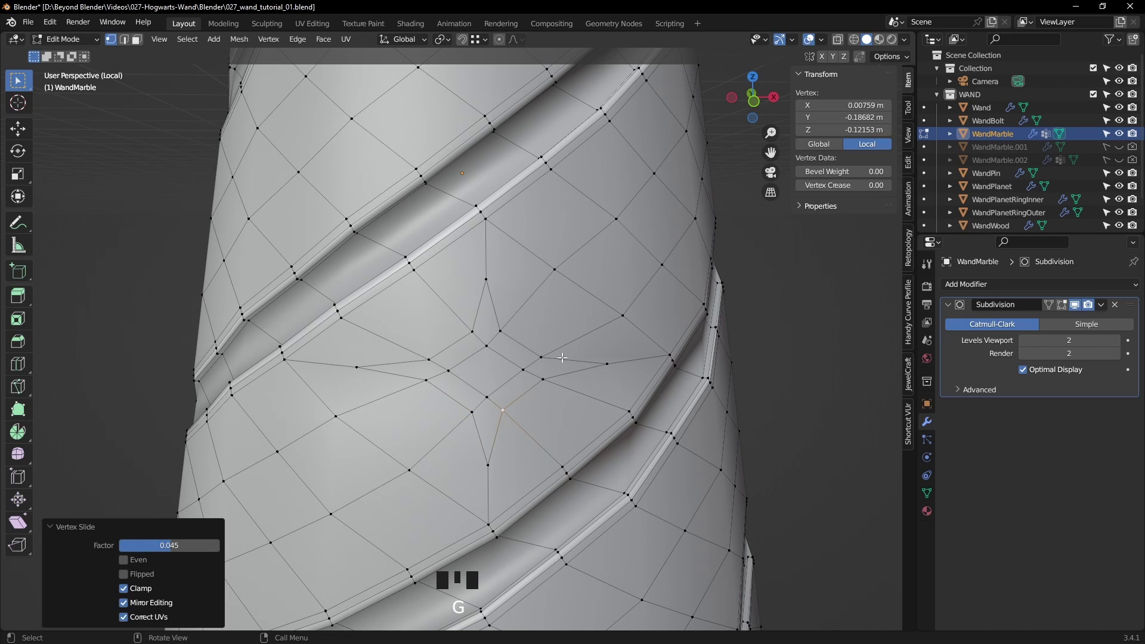
- Select the nine faces making up the star to check its outline
key("3")
left_click(486, 316)
left_click(513, 352, "shift")
left_click(572, 367, "shift")
left_click(485, 374, "shift")
left_click(486, 373, "shift")
left_click(460, 354, "shift")
left_click(410, 369, "shift")
left_click(463, 389, "shift")
left_click(487, 428, "shift")
- Add a single centred loop cut around the outside of the star
key("ctrl+r")
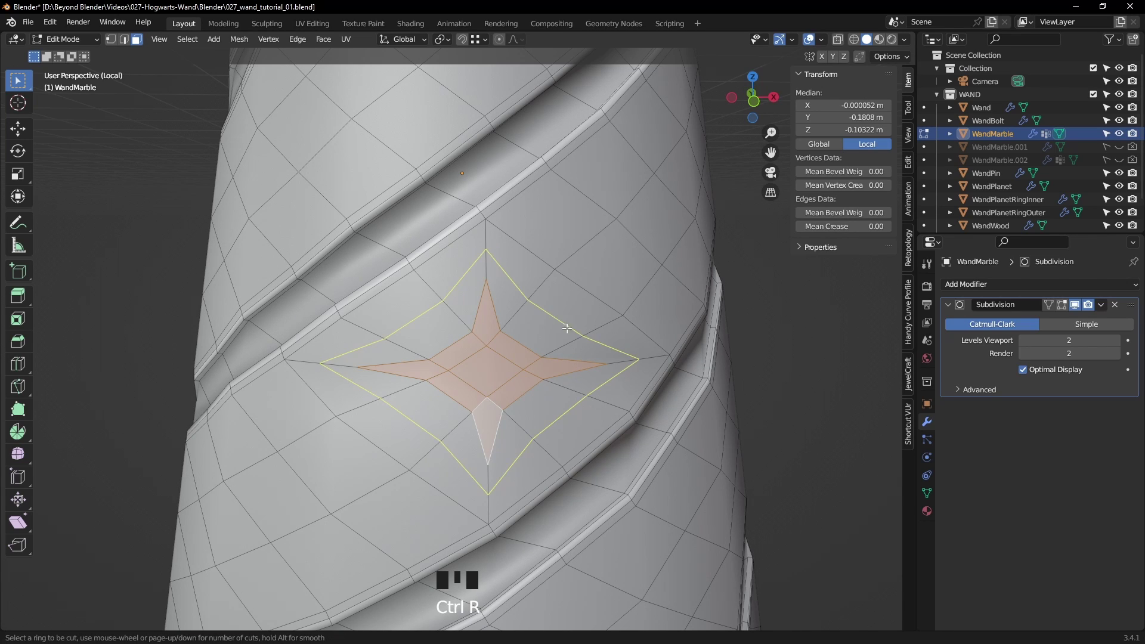
left_click(537, 303)
right_click(570, 302)
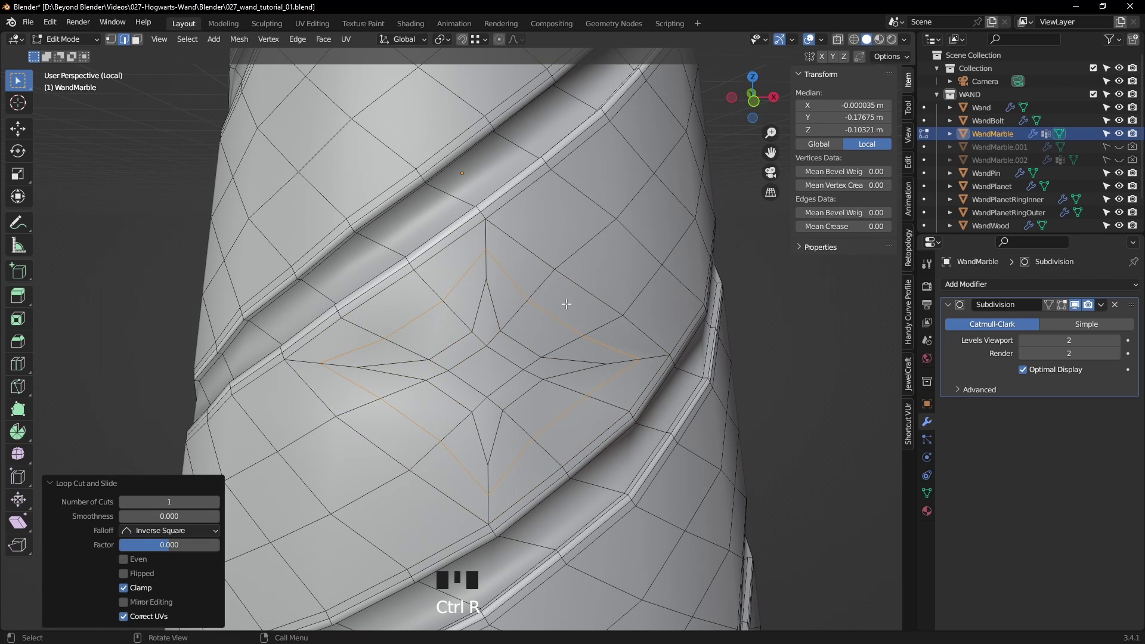
- Scale the star's centre face down again to about 0.79
key("3")
left_click(493, 353)
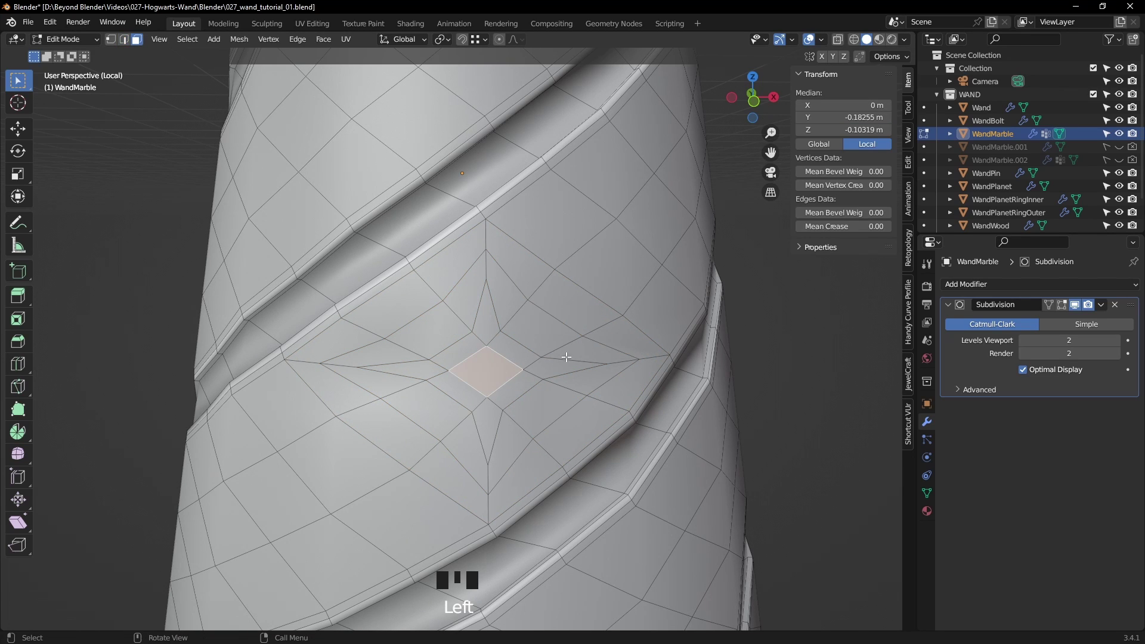
key("s")
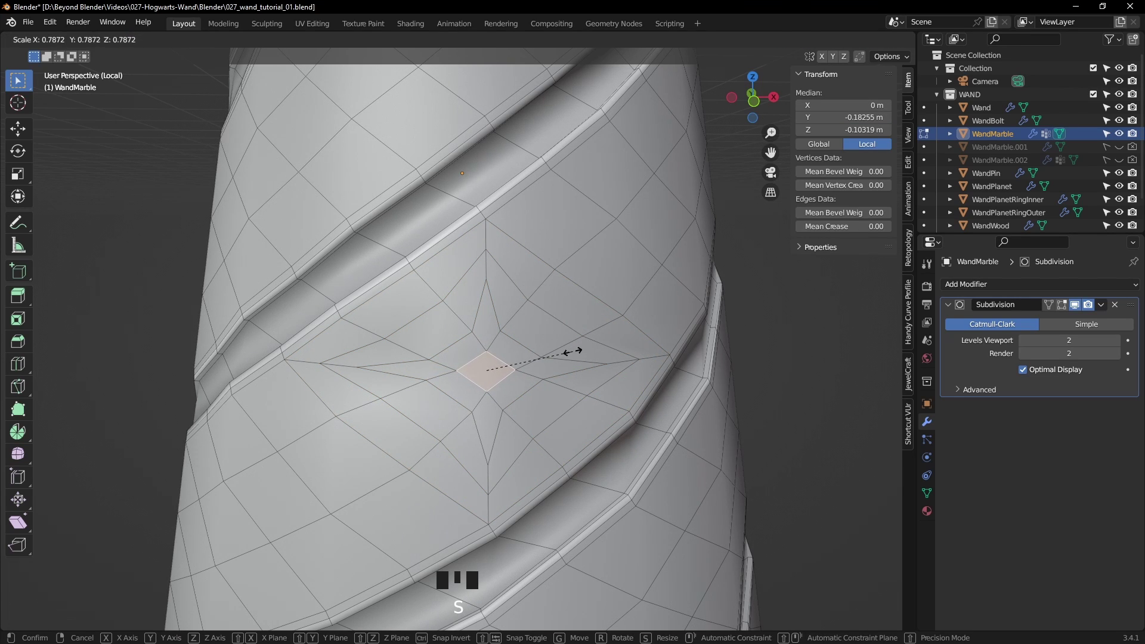
left_click(573, 352)
- Scale the four edges between the centre's surrounding faces and the outer mesh to about 0.85
key("2")
left_click(490, 348)
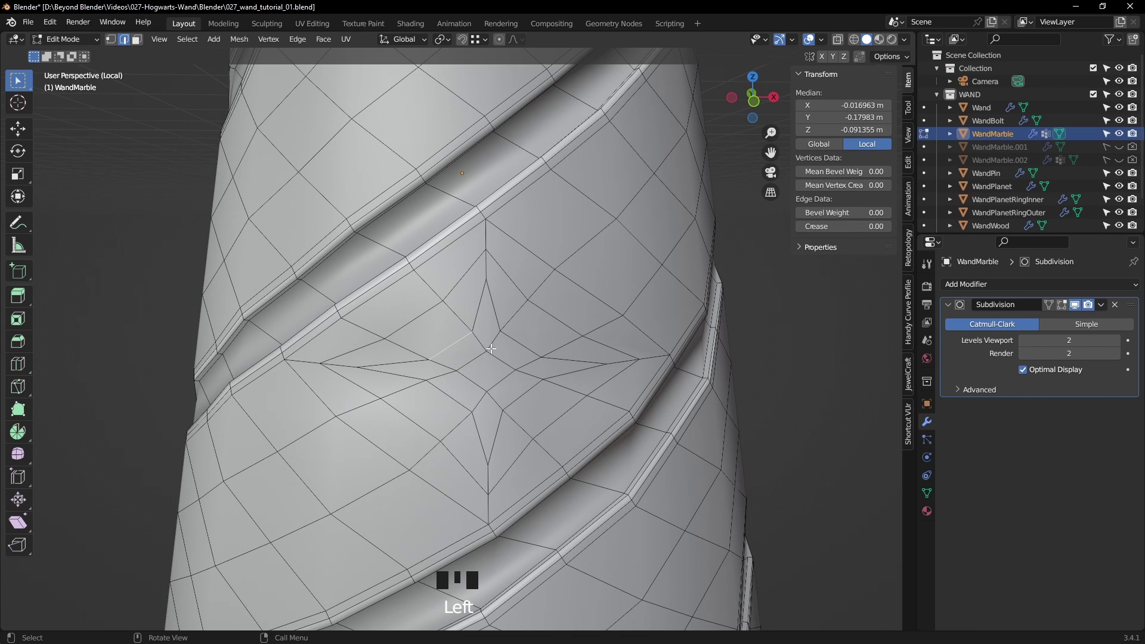
left_click(527, 347, "shift")
left_click(529, 390, "shift")
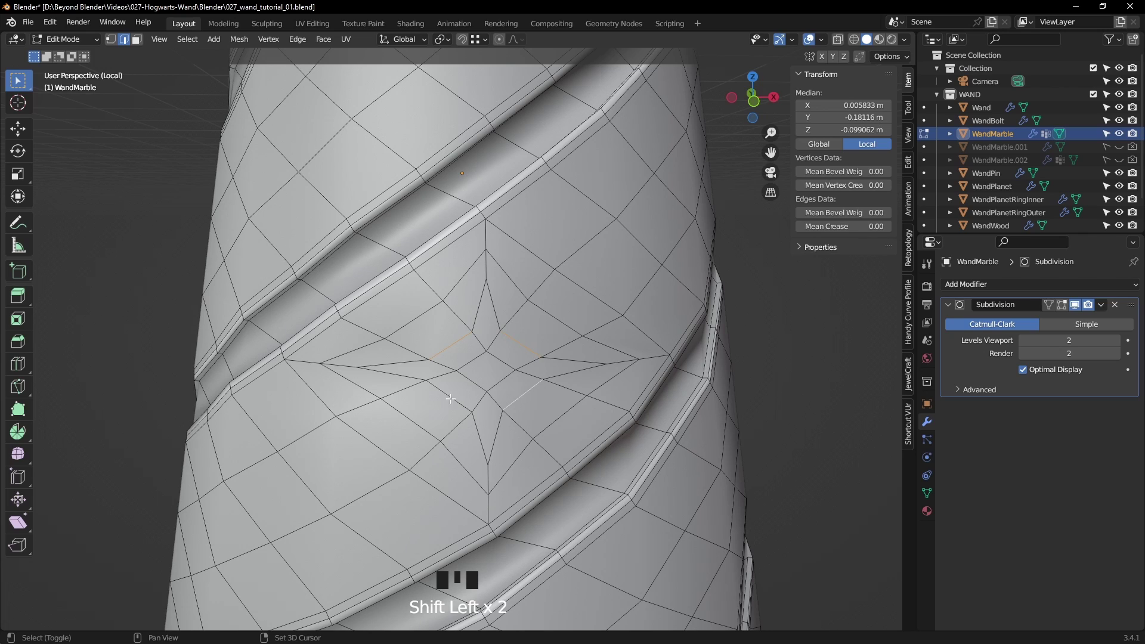
key("s")
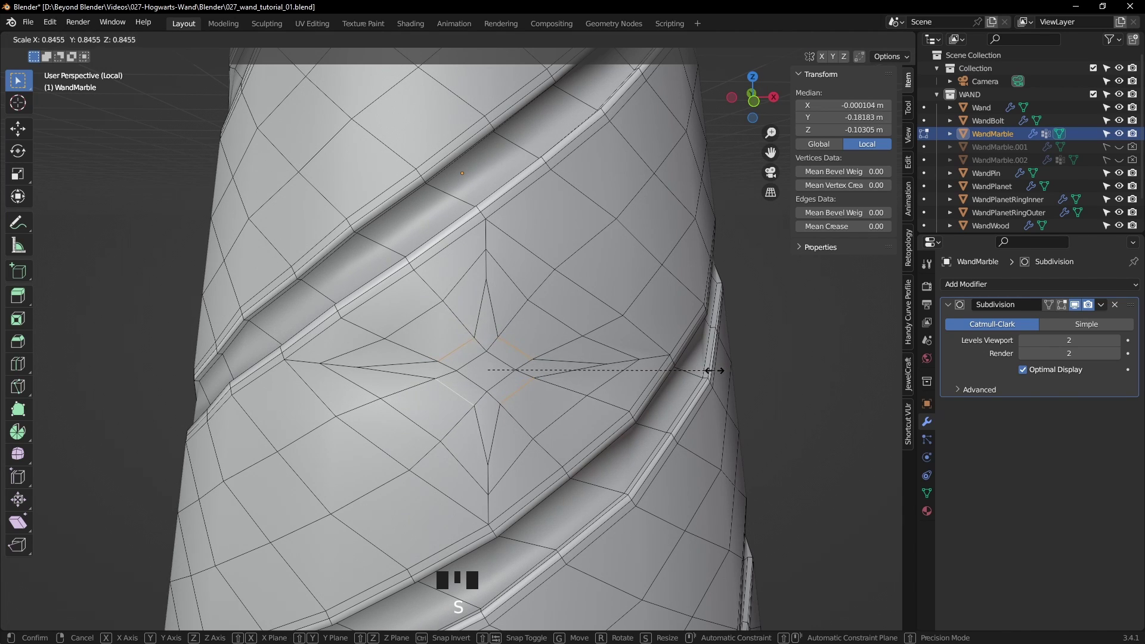
left_click(710, 371)
- Snap the 3D cursor to the centre face's four vertices and set the transform pivot point to 3D Cursor
key("1")
left_click(610, 365)
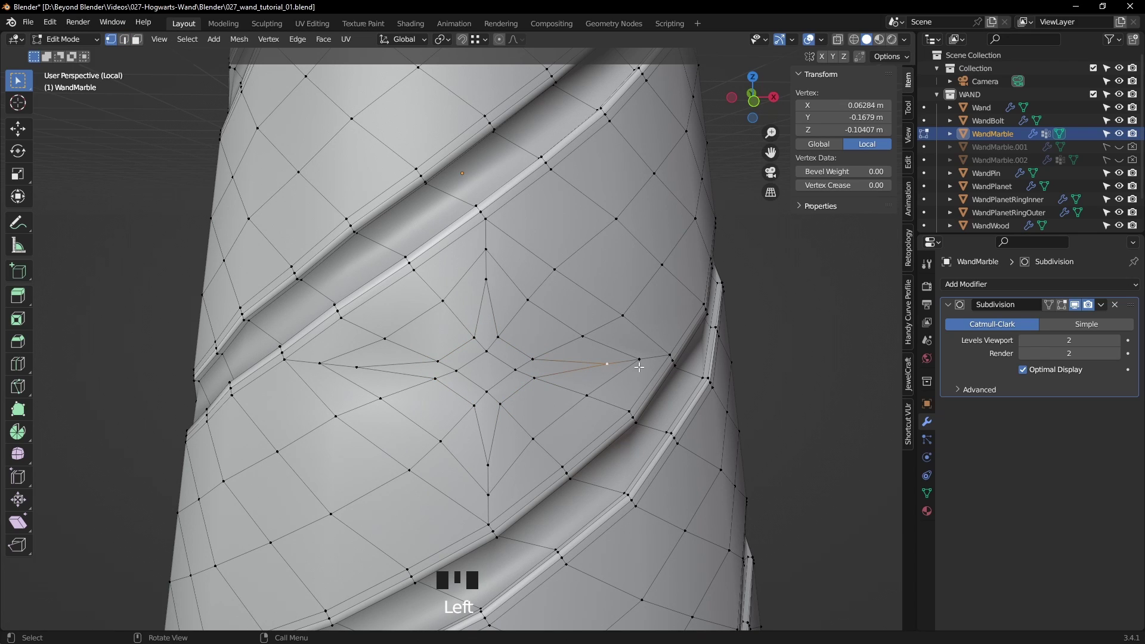
left_click(487, 352)
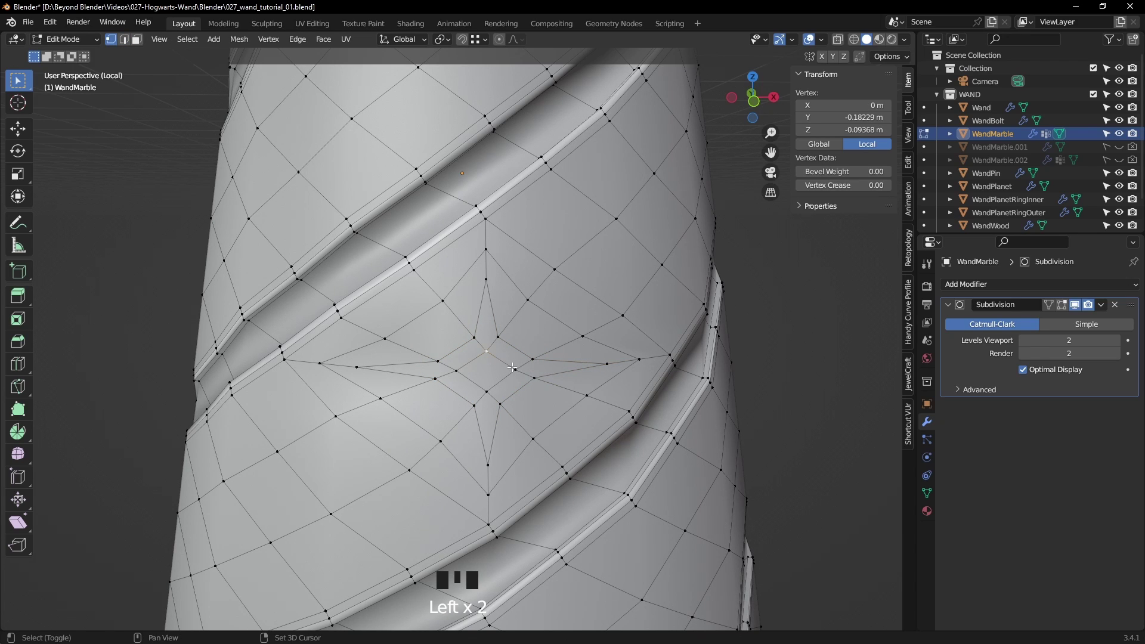
left_click(516, 370, "shift")
left_click(487, 392, "shift")
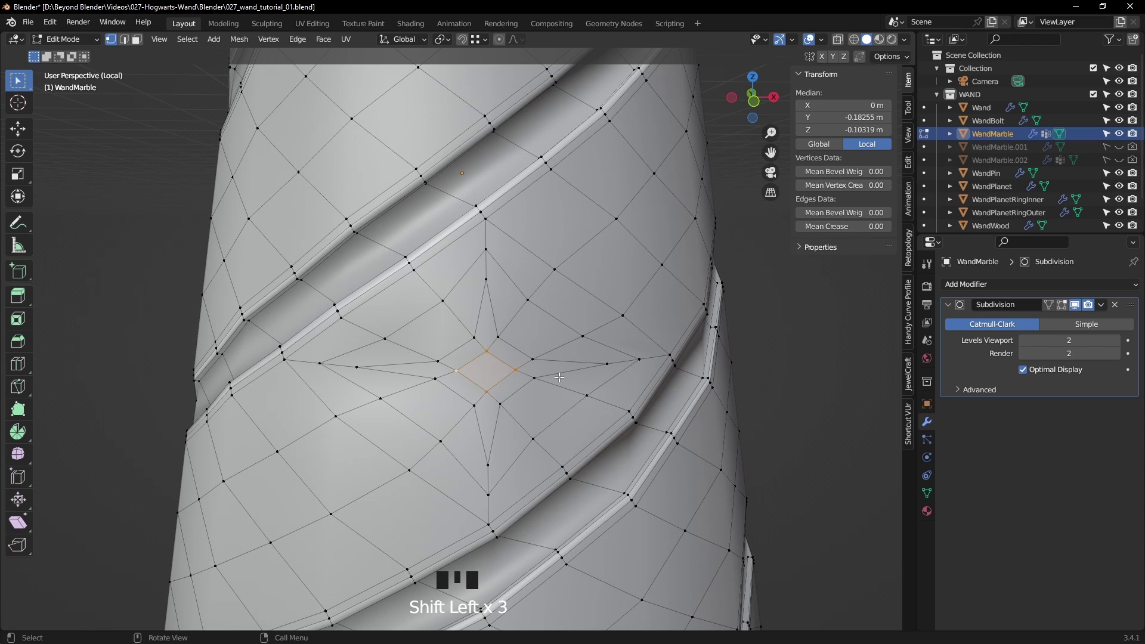
key("shift+s")
left_click(559, 453)
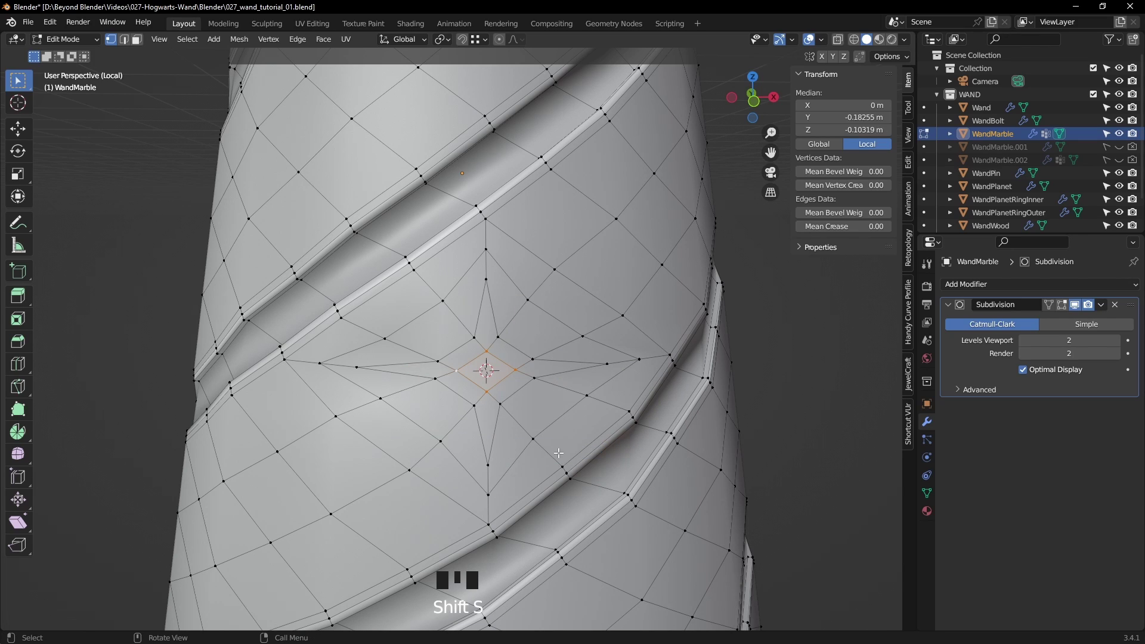
left_click(442, 40)
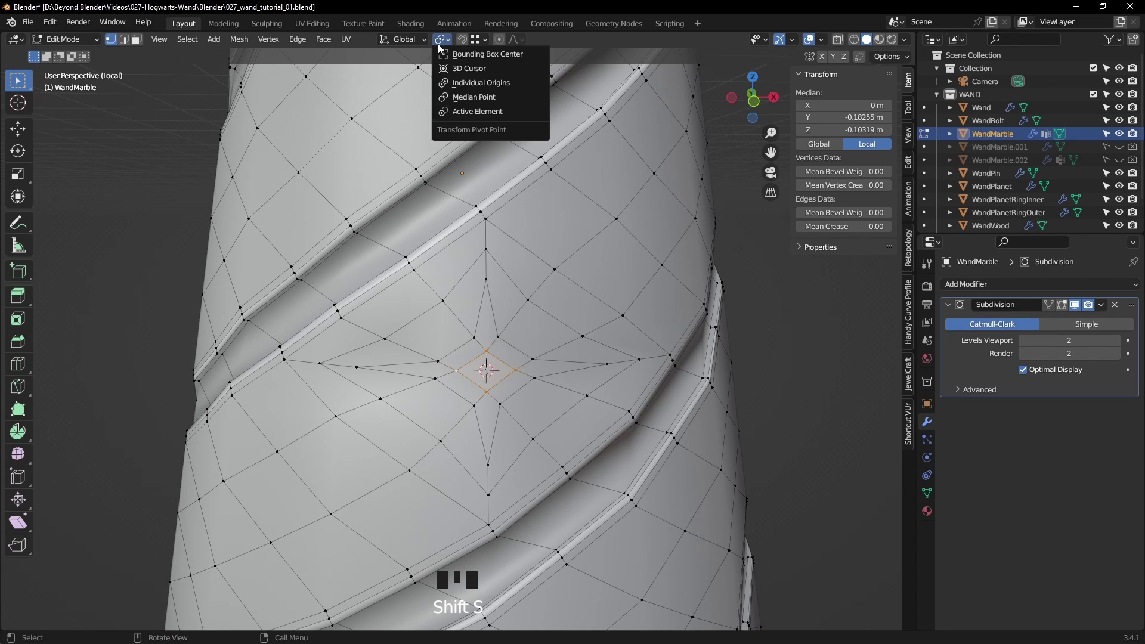
left_click(468, 73)
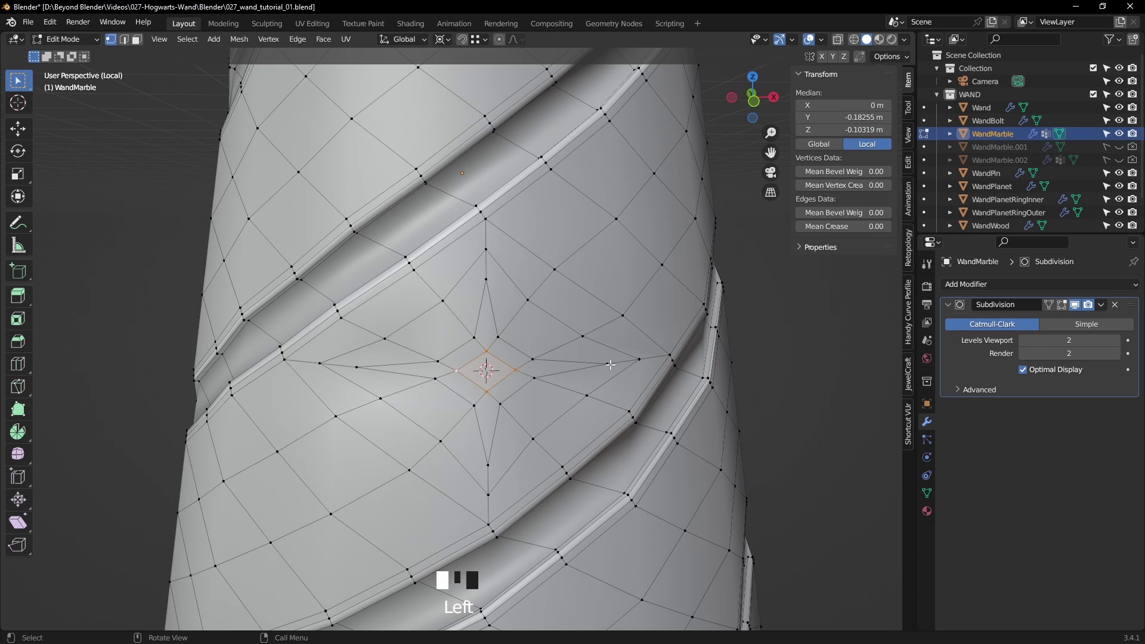
- Try to scale the four inner ray-tip vertices of the star toward the 3D cursor to about 0.71
left_click(609, 364)
left_click(486, 279, "shift")
left_click(359, 366, "shift")
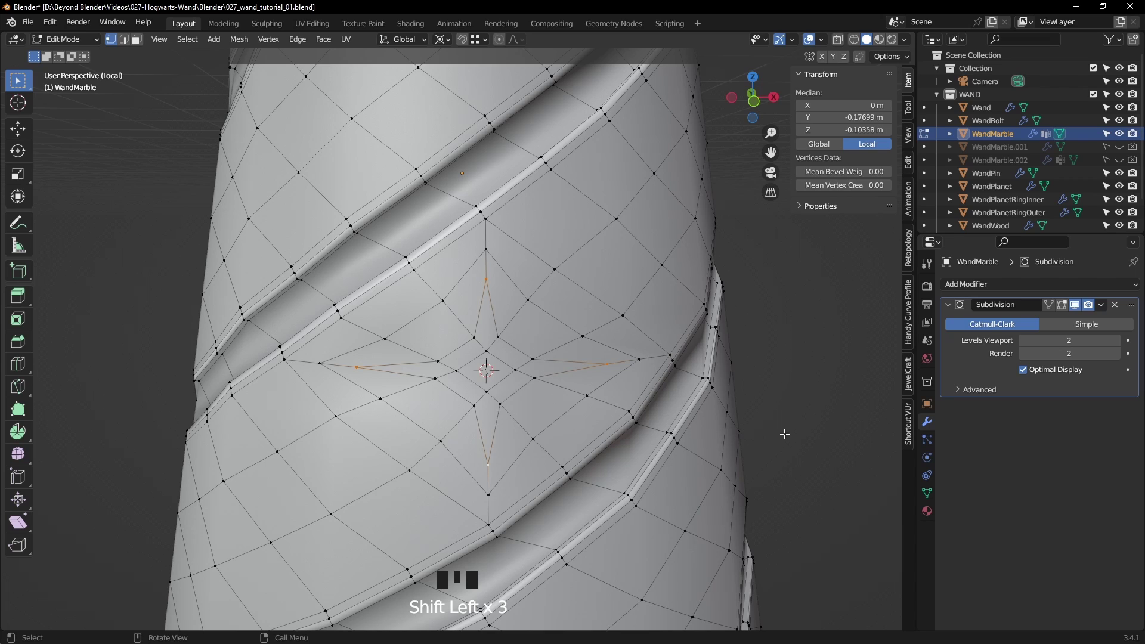
key("s")
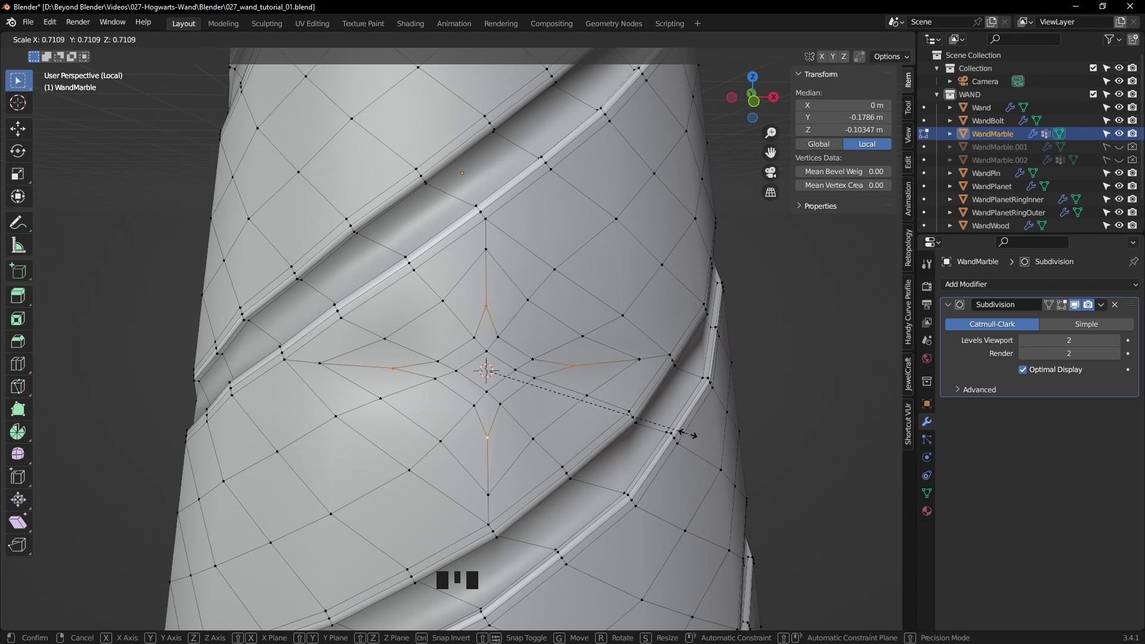
left_click(692, 435)
middle_click_drag(685, 430, 697, 400)
key("ctrl+z")
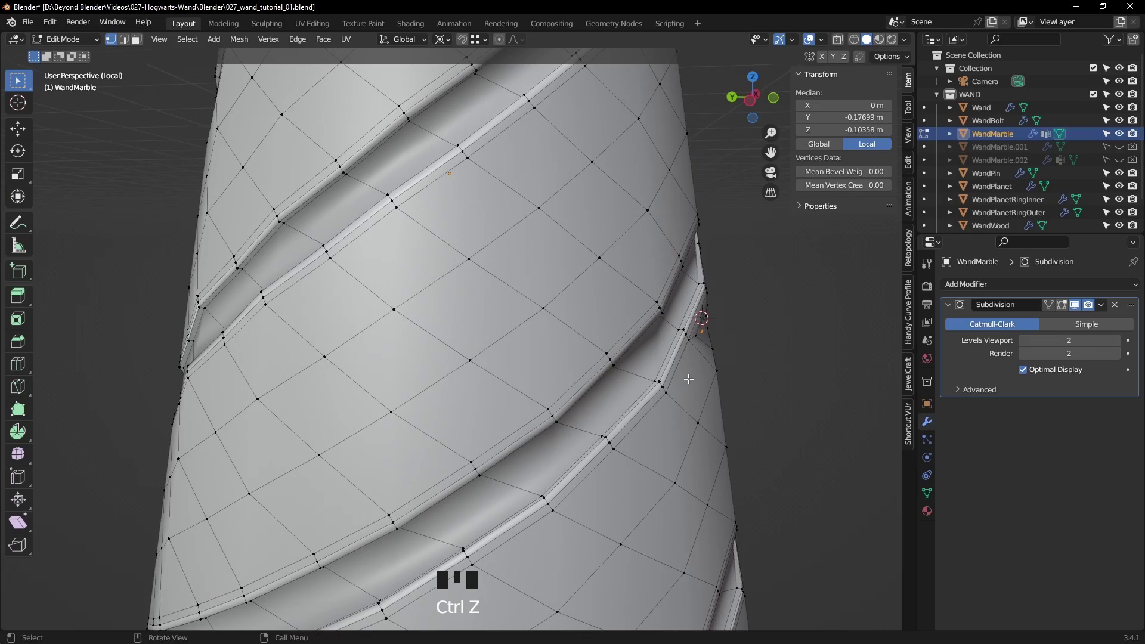
- Change the transform pivot point and nudge the vertex on the star's side ray slightly with the Move tool
left_click(797, 356)
middle_click_drag(797, 356, 596, 352)
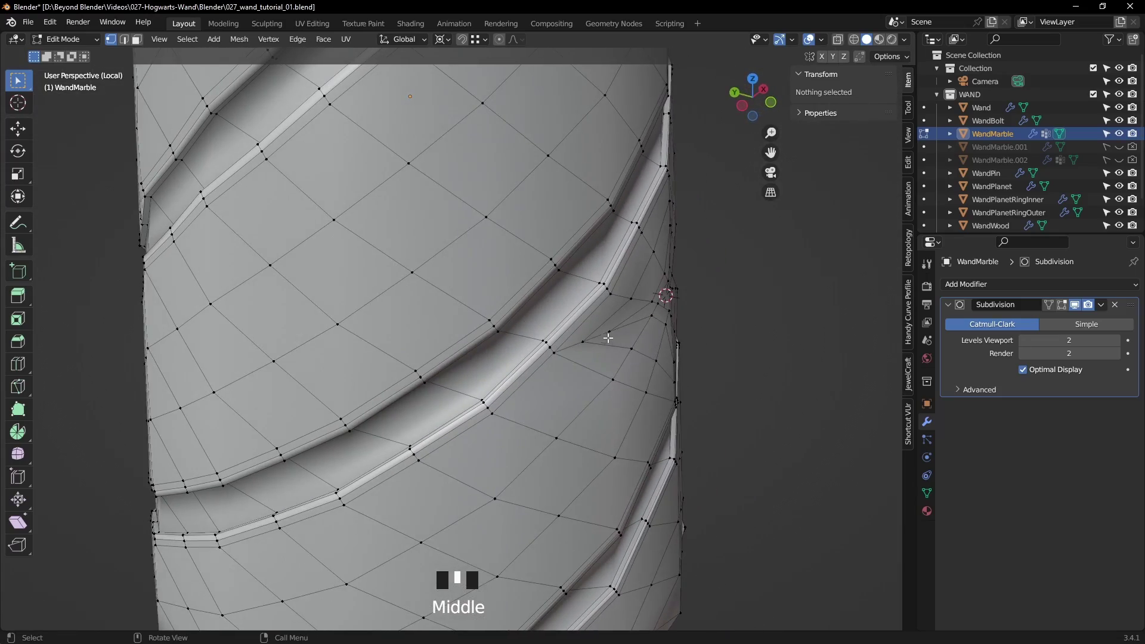
left_click(587, 343)
left_click_drag(442, 39, 453, 99)
left_click(19, 129)
middle_click_drag(597, 286, 607, 249)
left_click_drag(606, 280, 614, 281)
- Nudge the vertices on the star's other rays slightly so they follow the handle's curved surface
left_click(746, 280)
middle_click_drag(746, 281, 636, 298)
left_click(641, 297)
left_click_drag(614, 289, 621, 291)
middle_click_drag(622, 291, 356, 318)
scroll(650, 322, "up", 2)
left_click(353, 314)
left_click_drag(396, 314, 396, 314)
middle_click_drag(397, 314, 350, 312)
left_click(269, 294)
middle_click_drag(269, 294, 480, 286)
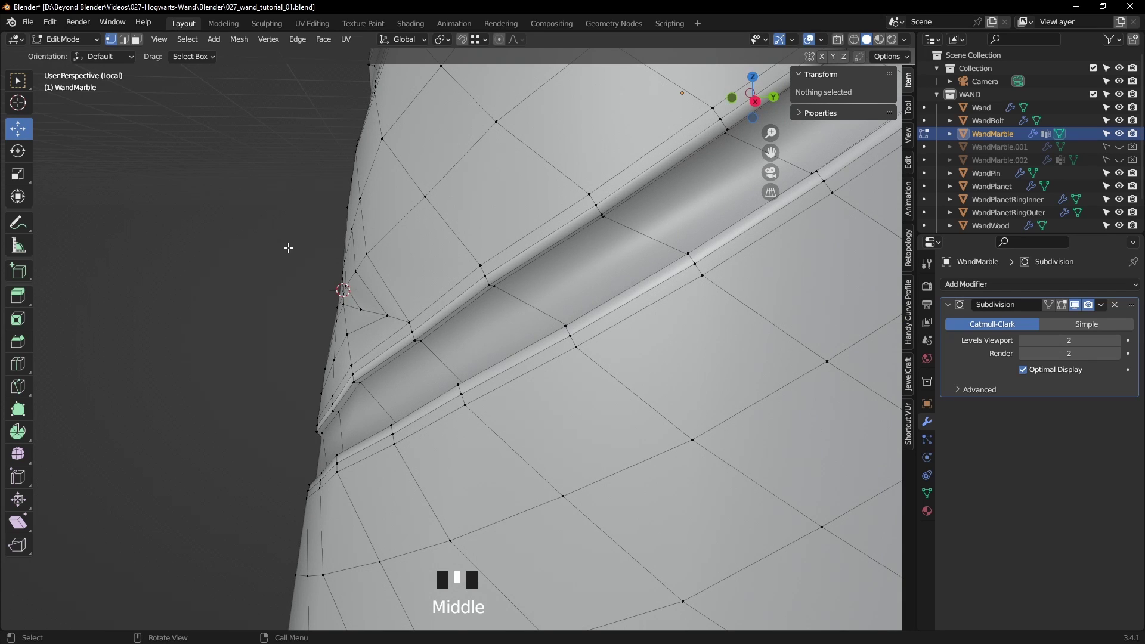
- Reset the 3D cursor to the world origin
key("shift+s")
left_click(182, 295)
middle_click_drag(455, 290, 597, 289)
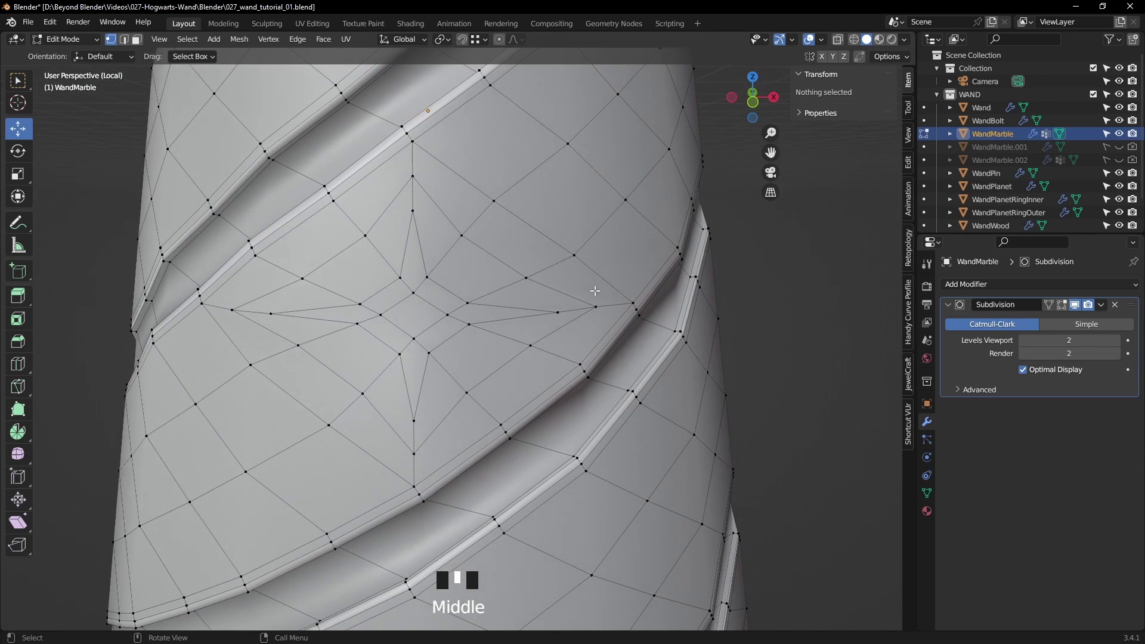
scroll(595, 291, "down", 1)
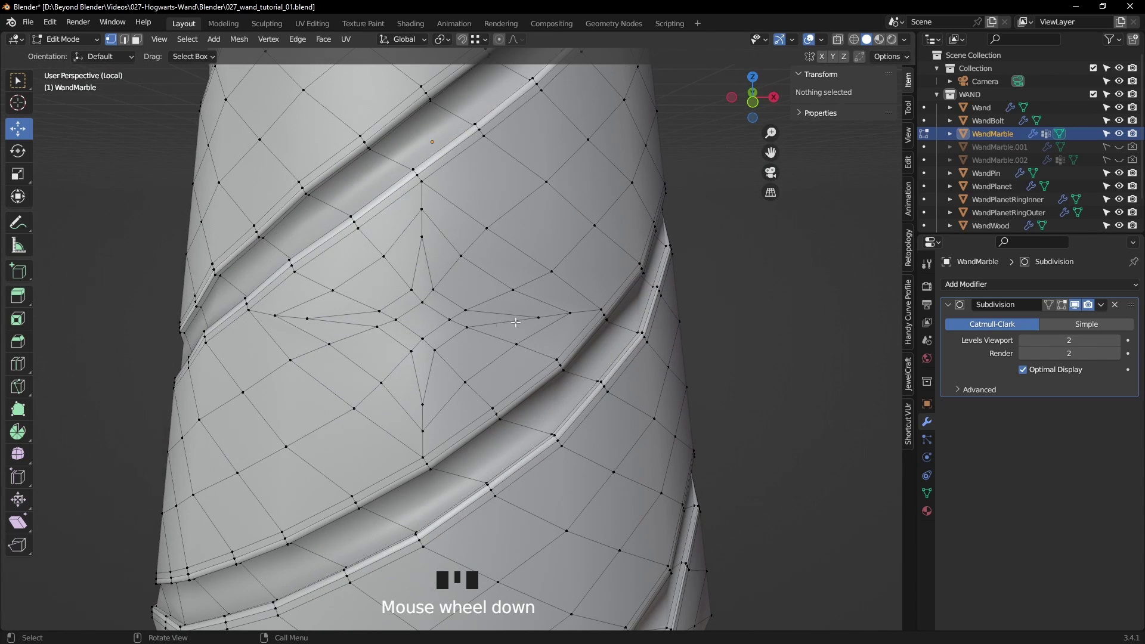
- Vertex-slide the star's right inner tip inward by about 0.51 and refine it along the neighbouring edge
left_click(540, 319)
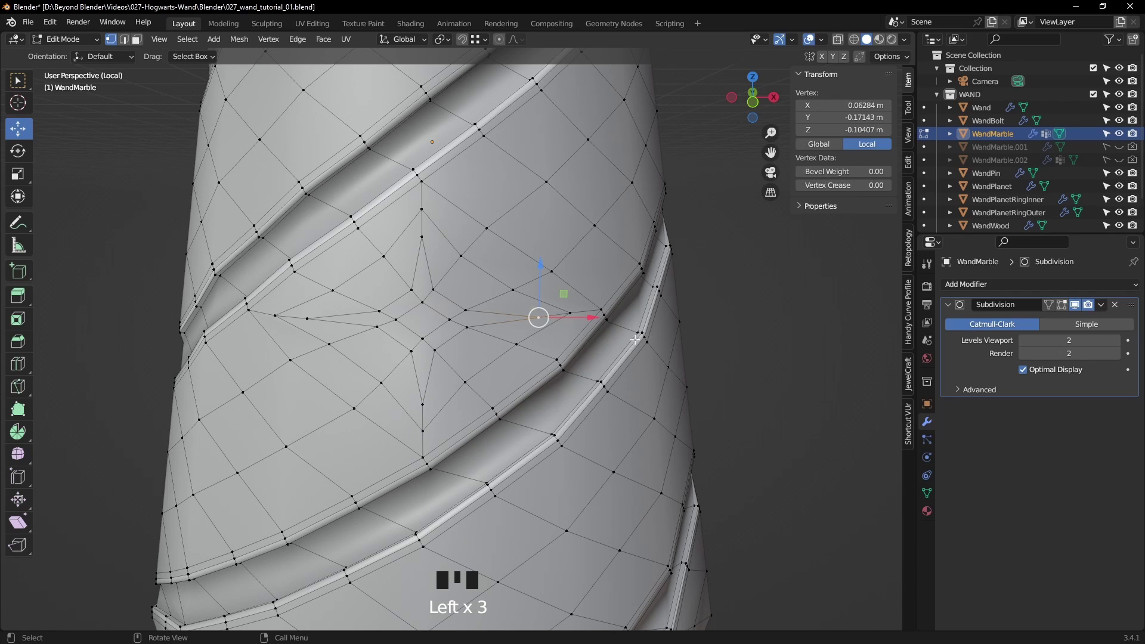
key("g")
key("g")
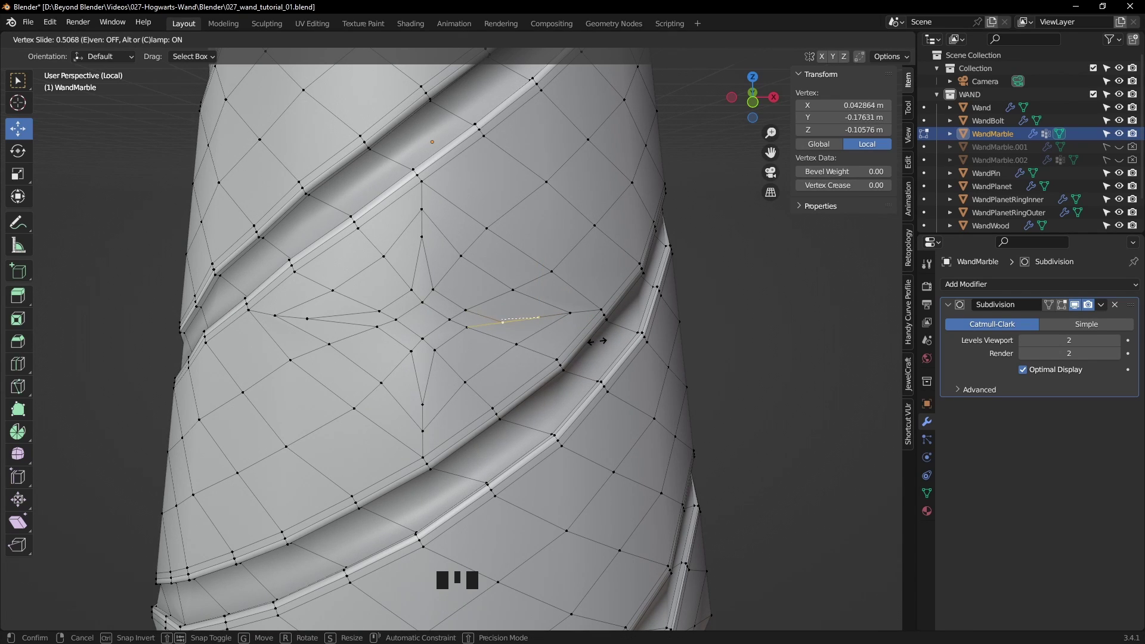
left_click(596, 342)
key("g")
key("g")
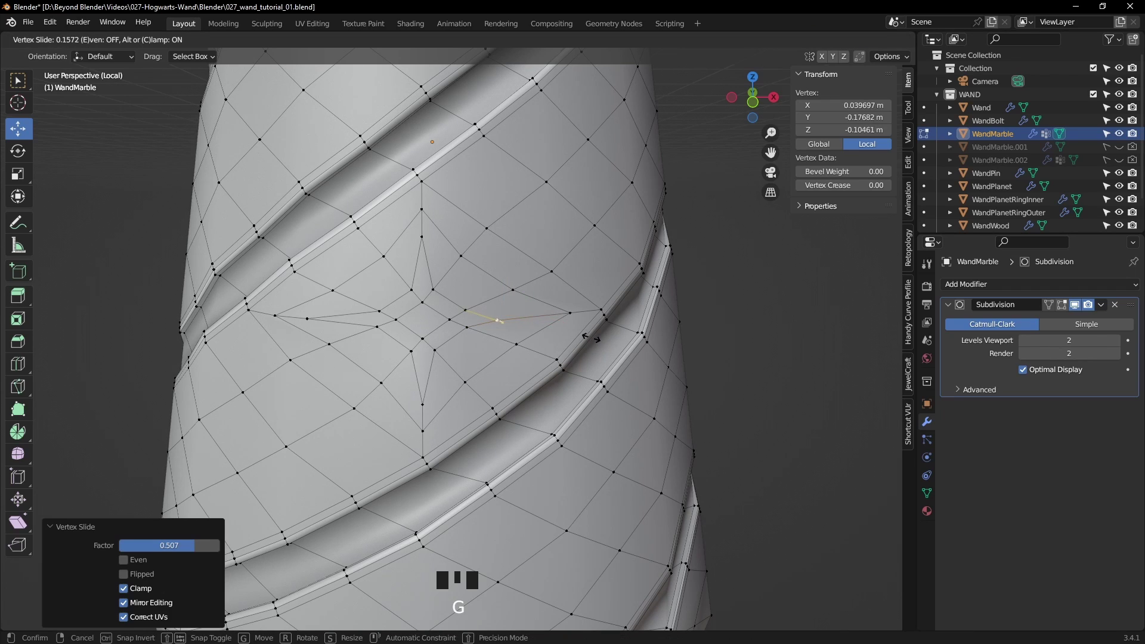
left_click(591, 338)
- Vertex-slide the star's upper inner tip down toward the centre, adjusting it in small slides until it is centred on its ray
left_click(421, 238)
key("g")
key("g")
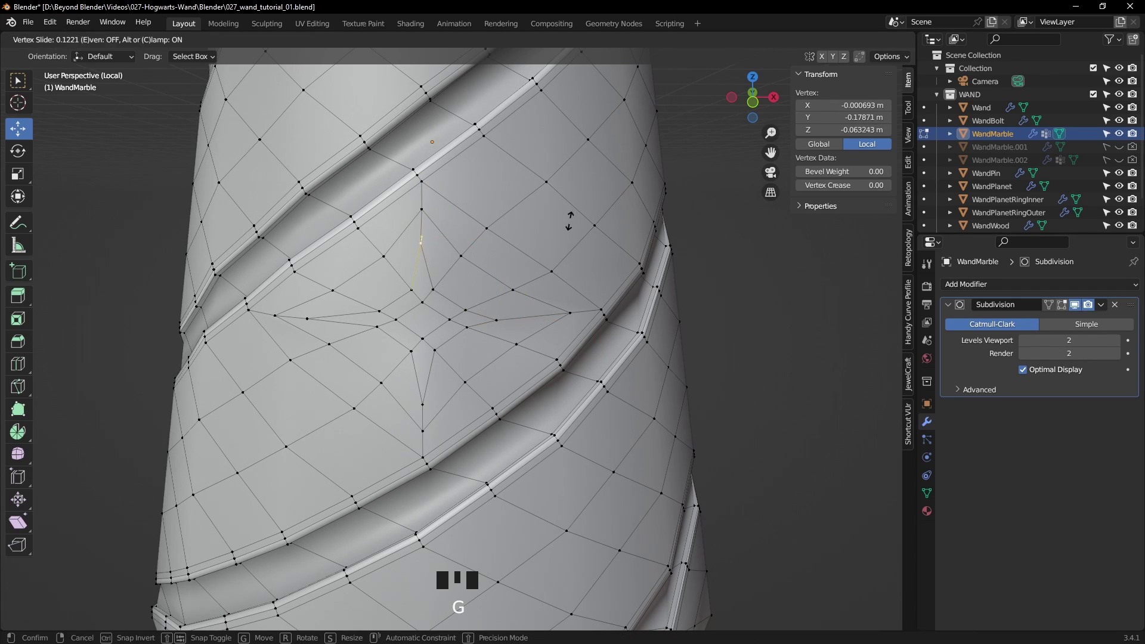
left_click(569, 232)
key("g")
key("g")
left_click(574, 235)
key("g")
key("g")
left_click(575, 231)
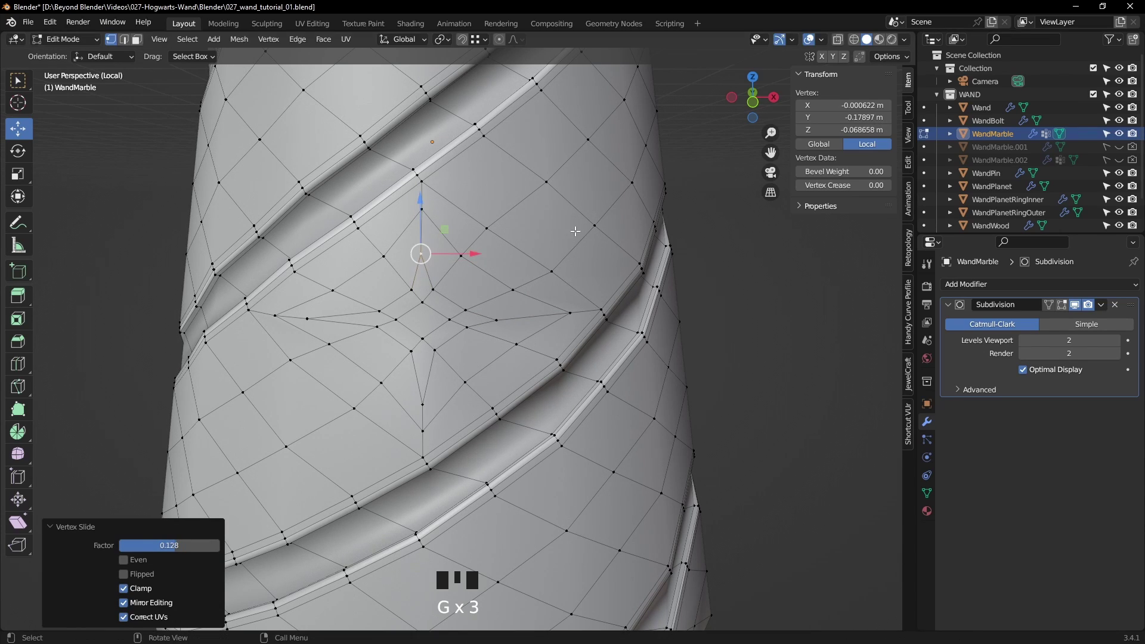
- Slide the star's left inner tip toward the centre by about 0.42 and fine-tune its position on the ray
left_click(333, 324)
key("g")
key("g")
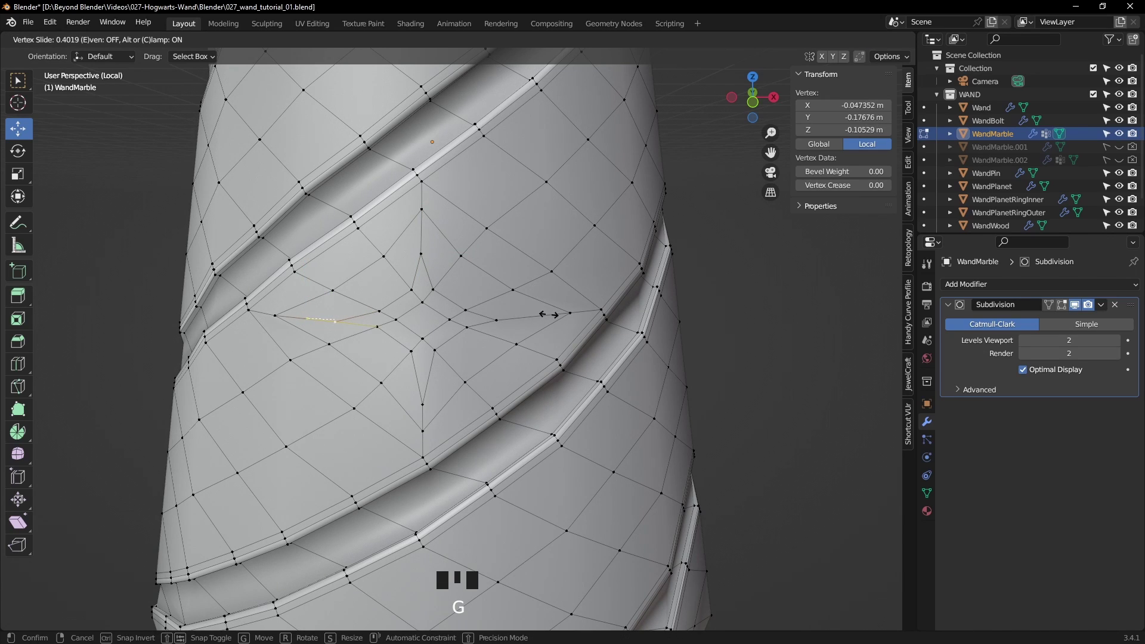
left_click(550, 314)
key("g")
key("g")
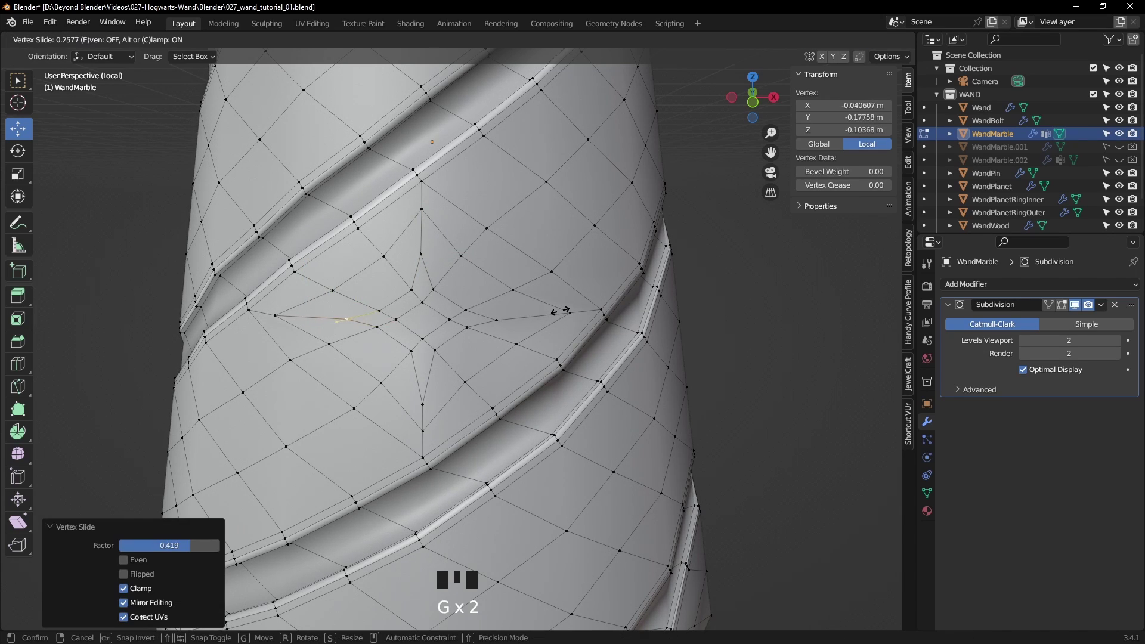
key("g")
left_click(550, 313)
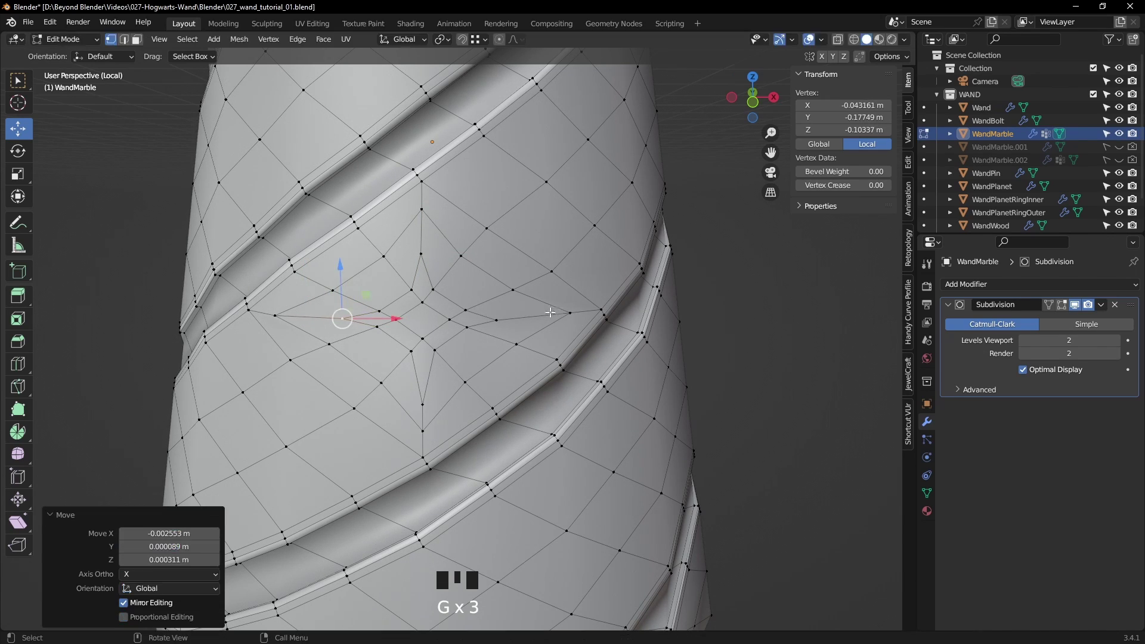
- Vertex-slide the star's lower inner tip up toward the centre, first by about 0.39, and centre it on its ray
left_click(423, 400)
key("g")
key("g")
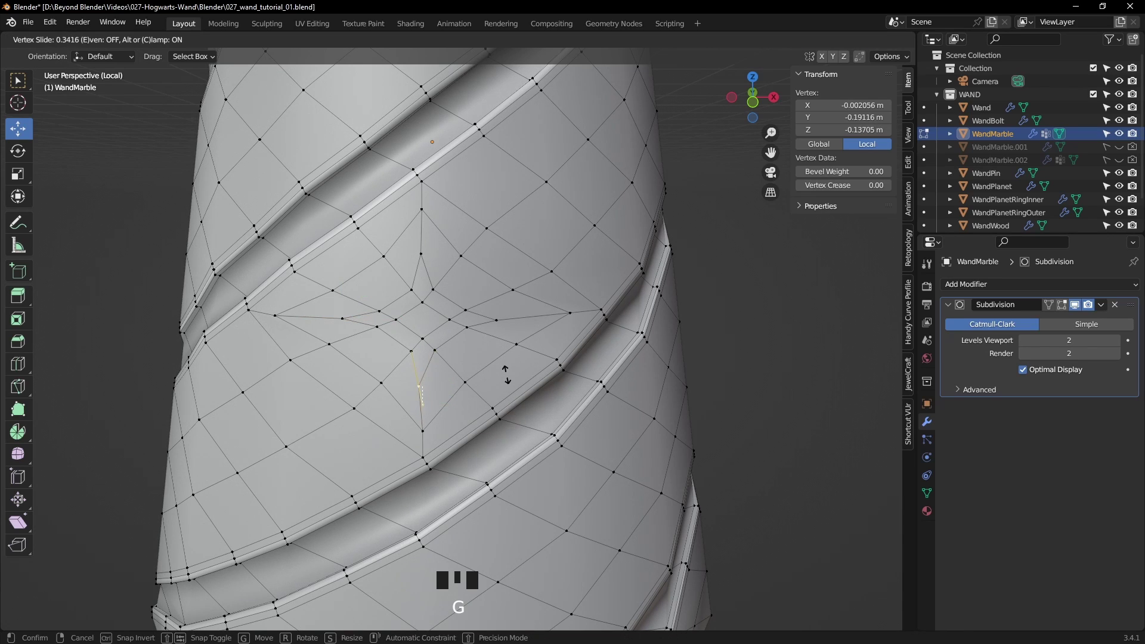
left_click(507, 371)
key("g")
key("g")
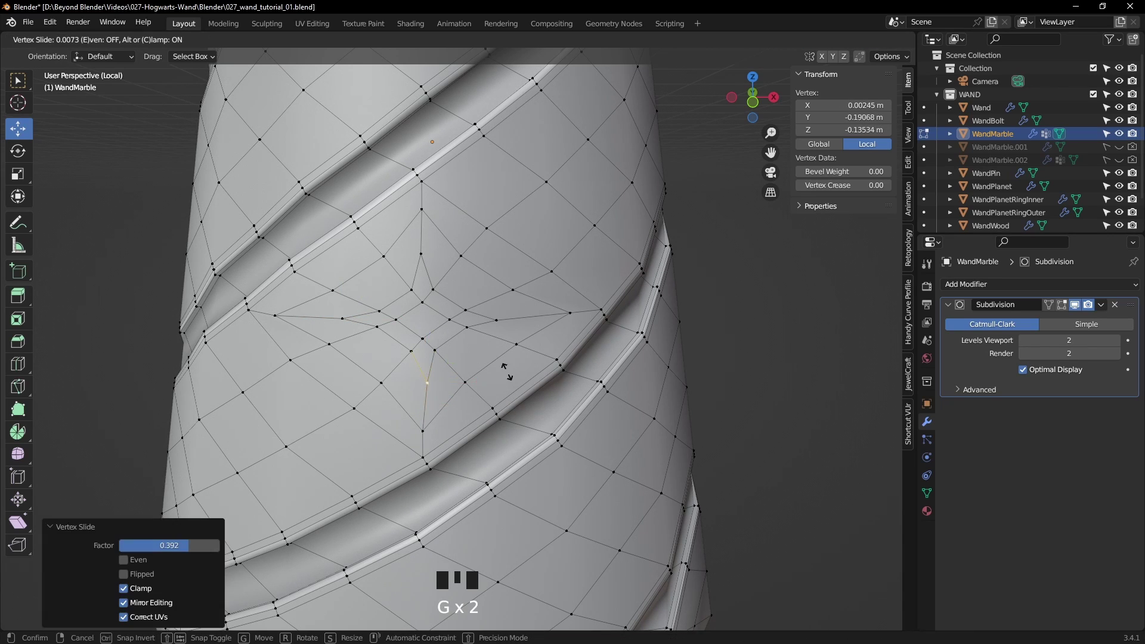
left_click(498, 366)
key("g")
key("g")
left_click(499, 380)
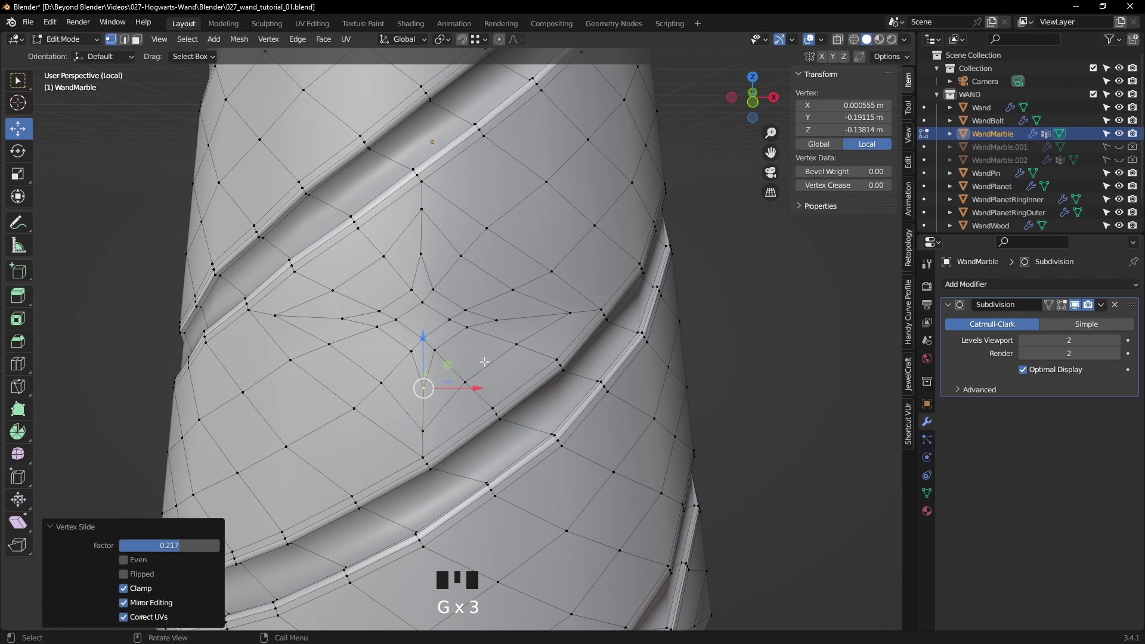
- Add a loop cut around the outside of the small inner star, slid close to its outline at about 0.69
key("3")
left_click(421, 320)
key("ctrl+KP_Add")
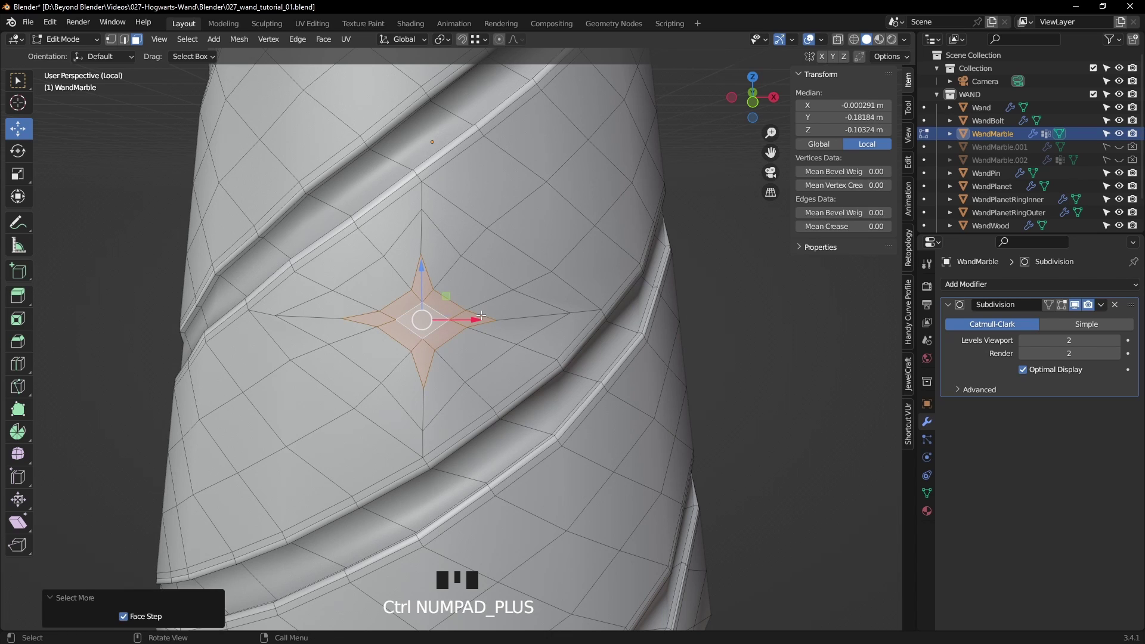
middle_click_drag(605, 289, 567, 317)
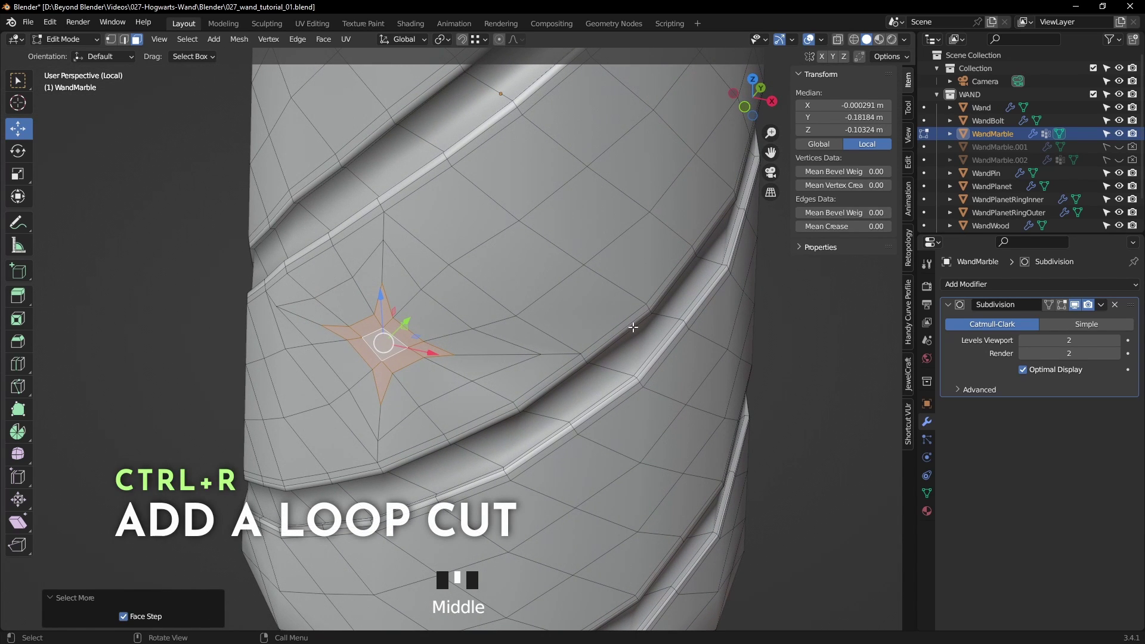
left_click(771, 379)
key("ctrl+r")
left_click(460, 338)
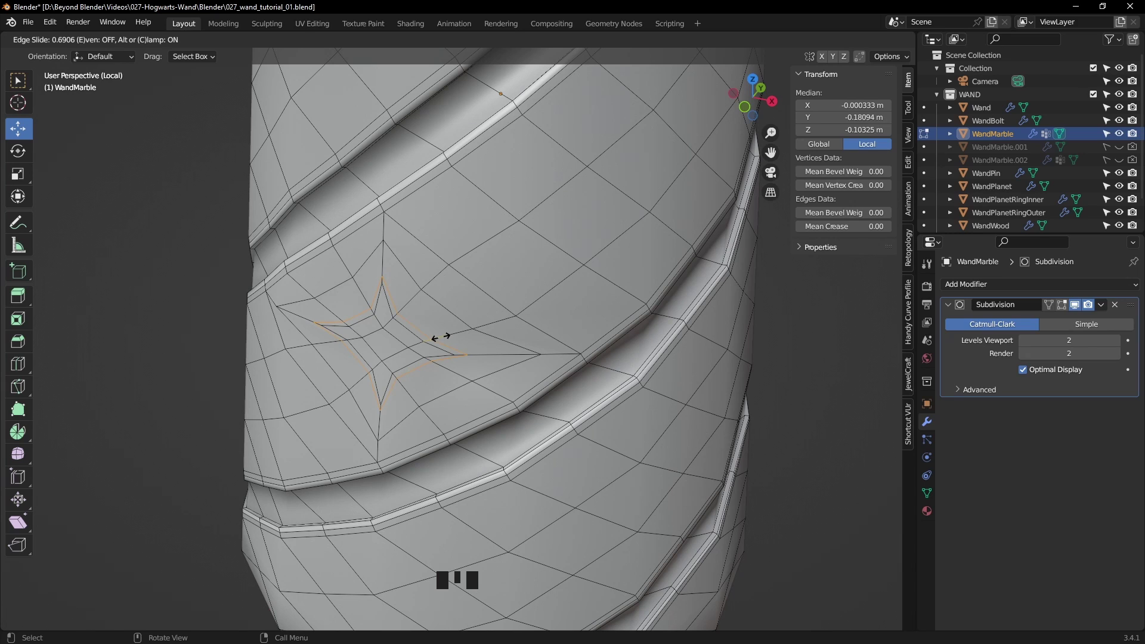
left_click(442, 337)
left_click(748, 325)
middle_click_drag(749, 325, 614, 333)
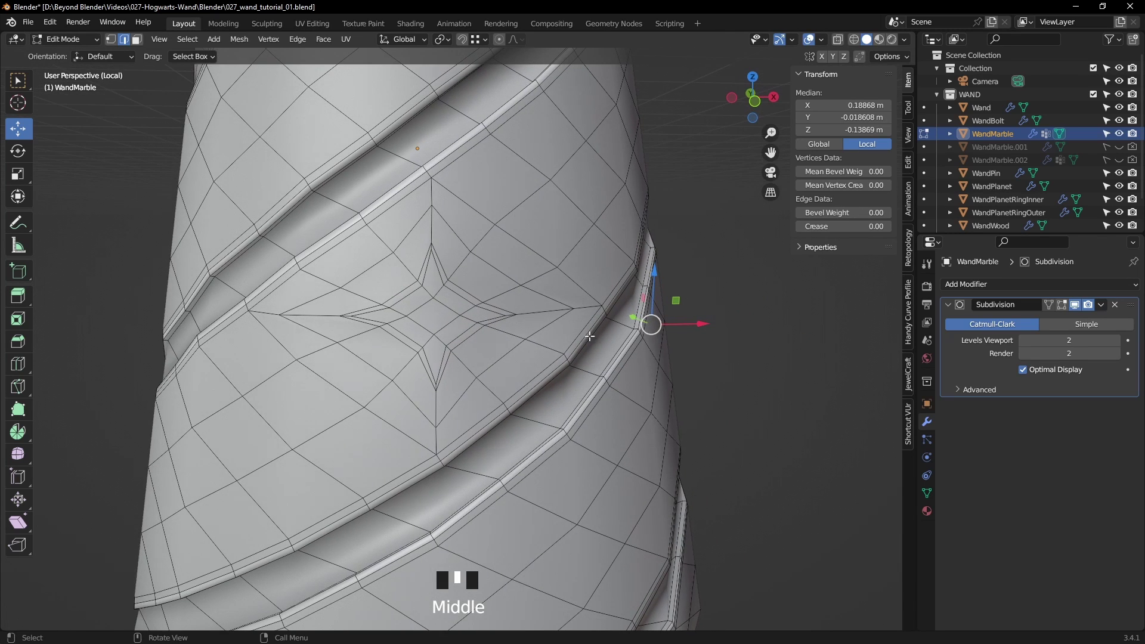
- Select the star's centre face and its four surrounding faces and extrude them inward along their normals by about 0.0088 m
scroll(439, 323, "up", 2)
key("3")
left_click(434, 315)
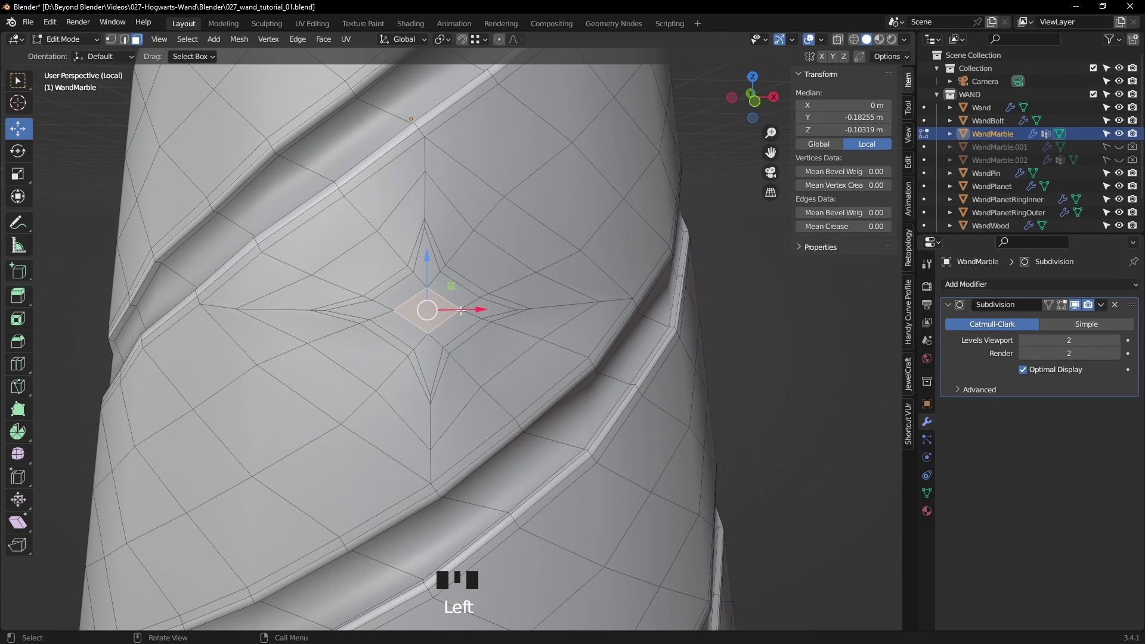
key("ctrl+KP_Add")
middle_click_drag(608, 268, 571, 285)
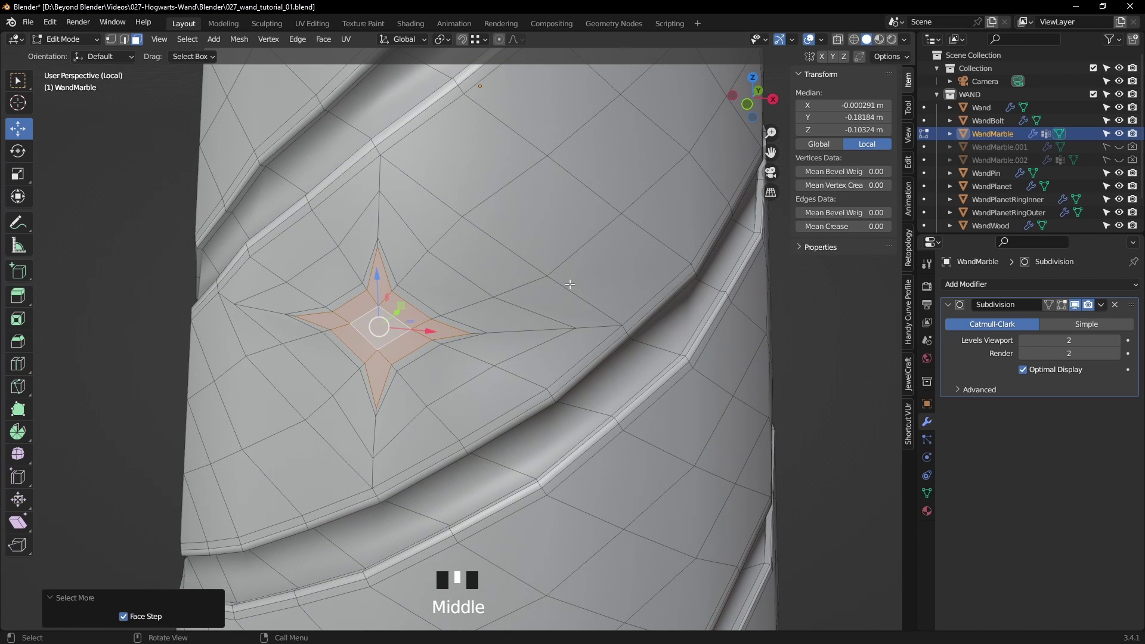
key("alt+e")
left_click(571, 285)
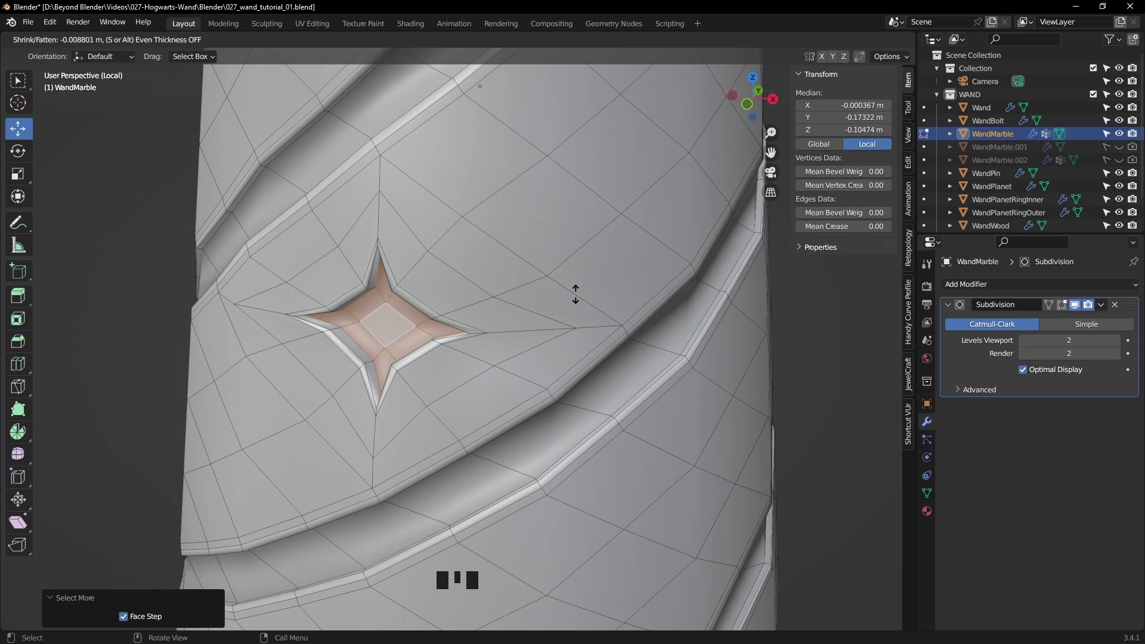
left_click(576, 293)
middle_click_drag(576, 295, 546, 316)
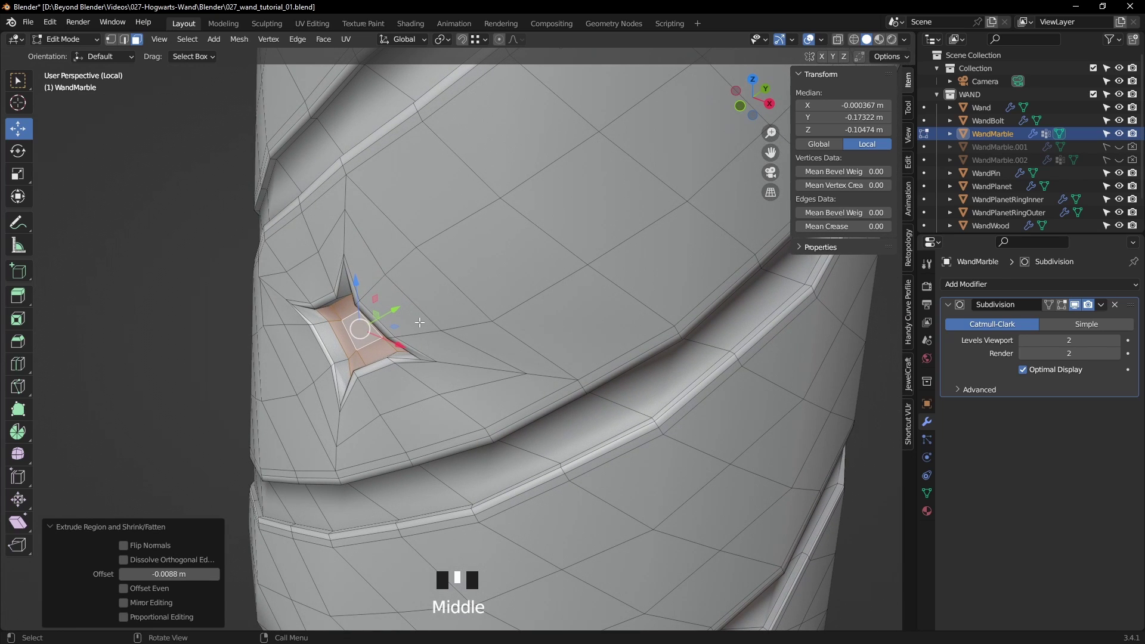
- Enable Offset Even for the star's extrusion and set its offset to -0.0058 m
left_click(149, 589)
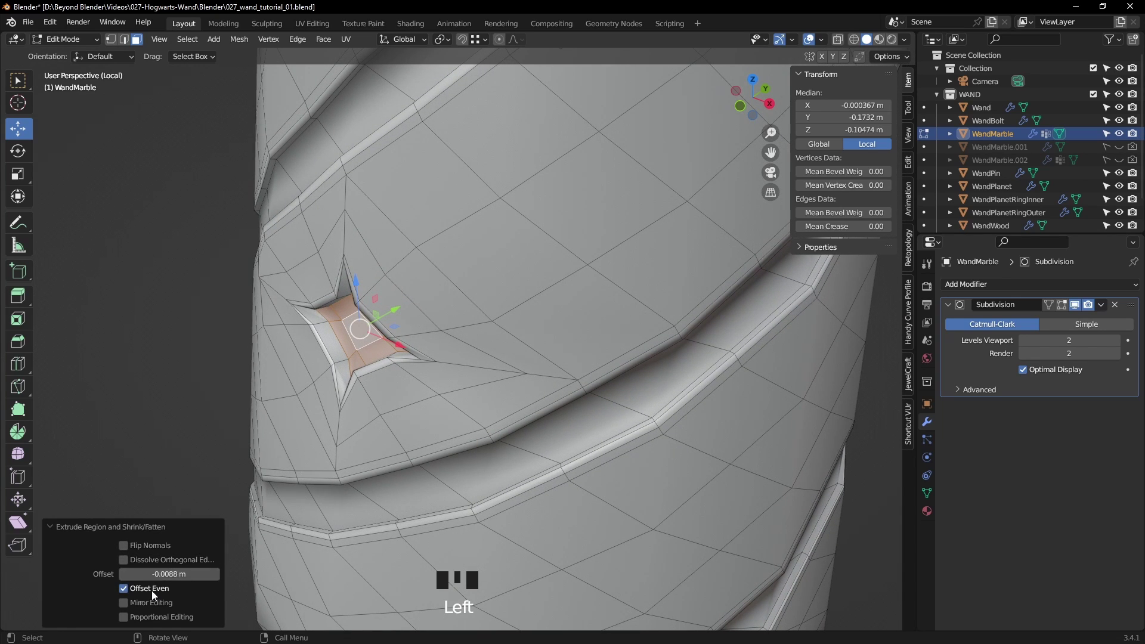
left_click_drag(170, 574, 191, 573, "shift")
middle_click_drag(417, 334, 473, 344)
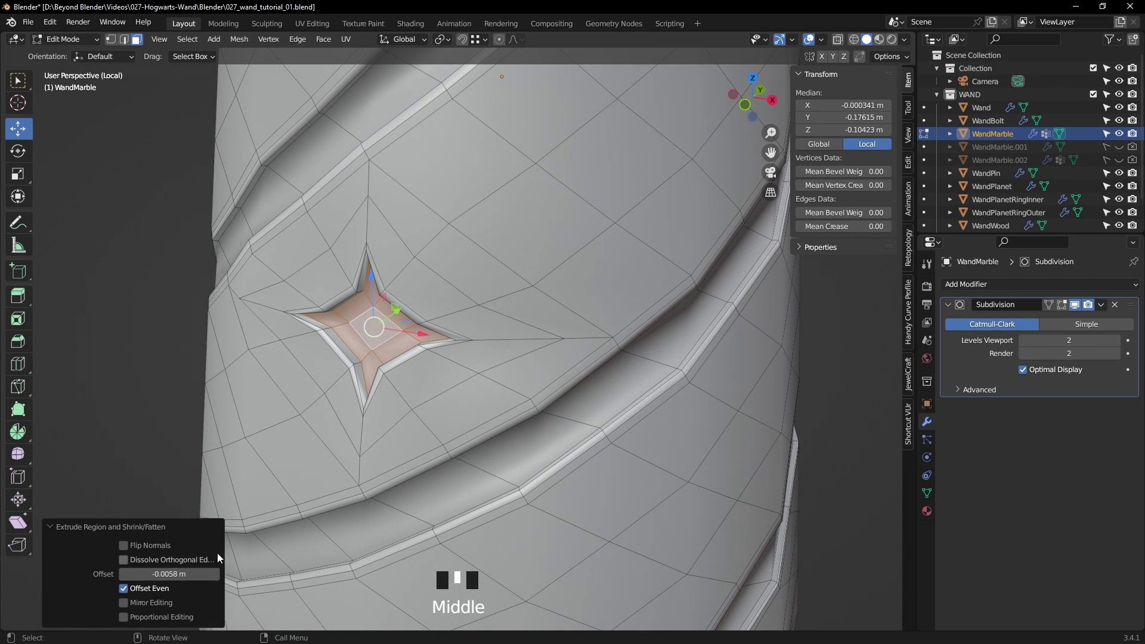
middle_click_drag(513, 410, 504, 378)
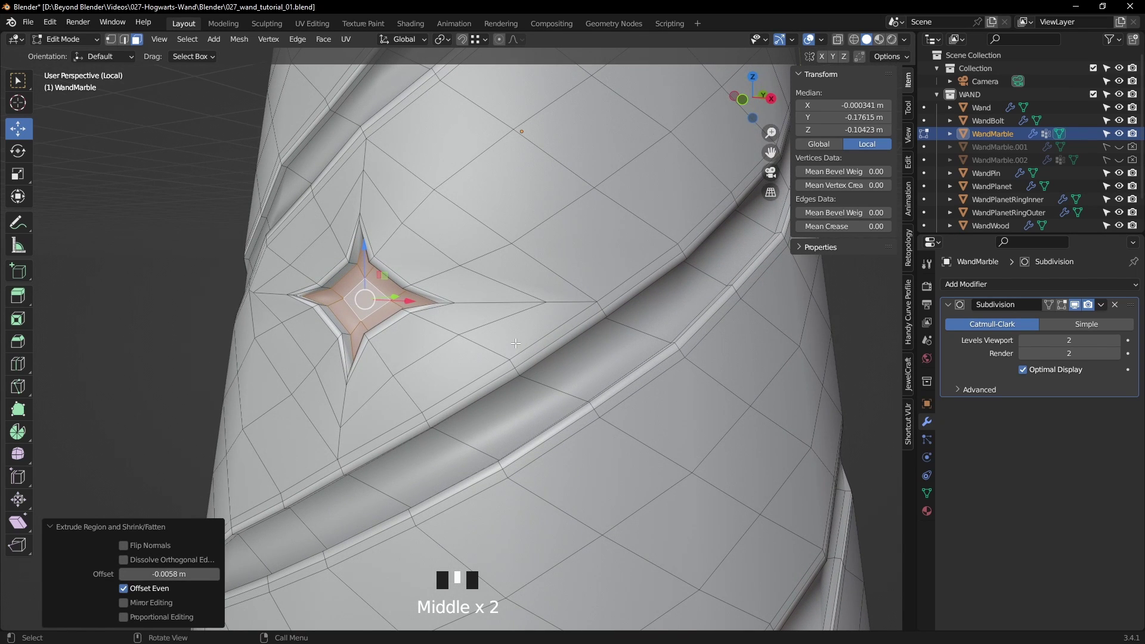
- Inspect the recessed star's shape and shading on the handle in Object Mode
key("Tab")
scroll(596, 399, "down", 4)
middle_click_drag(736, 349, 504, 343)
left_click(473, 271)
key("Tab")
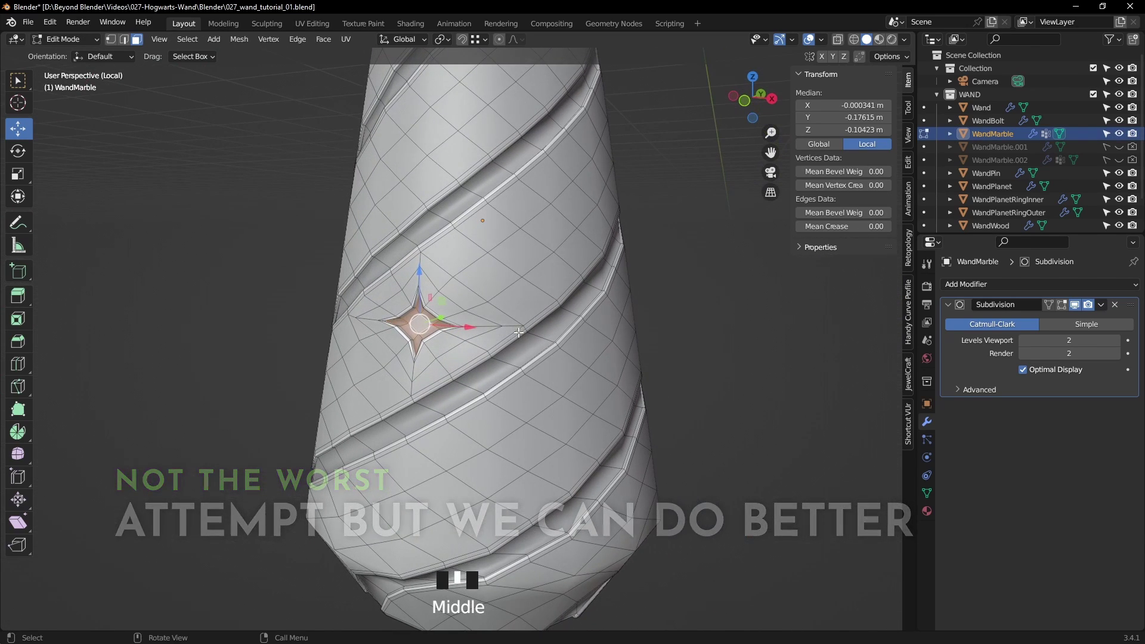
scroll(504, 343, "up", 2)
scroll(504, 343, "up", 2)
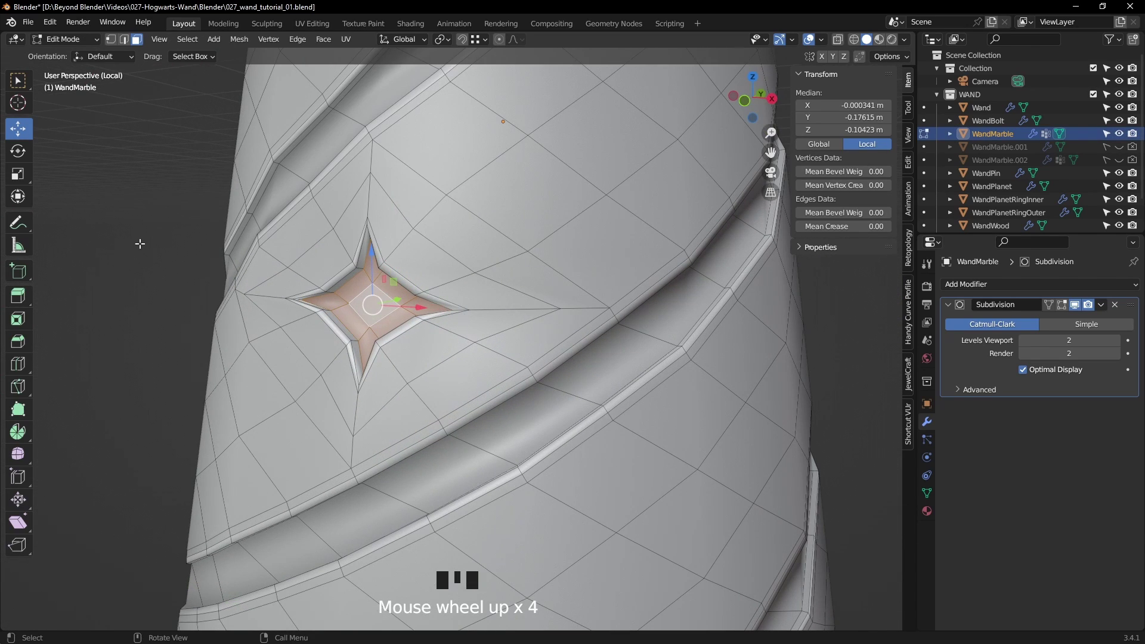
- Edge-slide the loop near the star recess to refine its outline
left_click(114, 42)
middle_click_drag(454, 286, 501, 319)
scroll(489, 250, "up", 2)
key("2")
left_click(615, 299, "alt")
key("g")
key("g")
left_click(604, 291)
- Edge-slide further individual edges along the star recess to even out its walls
left_click(411, 373)
key("g")
key("g")
left_click(455, 377)
key("g")
key("g")
left_click(382, 287)
- Edge-slide the wall edge beside the recessed star's upper tip slightly and check the smoothed result
middle_click_drag(382, 288, 583, 320)
key("g")
key("g")
key("g")
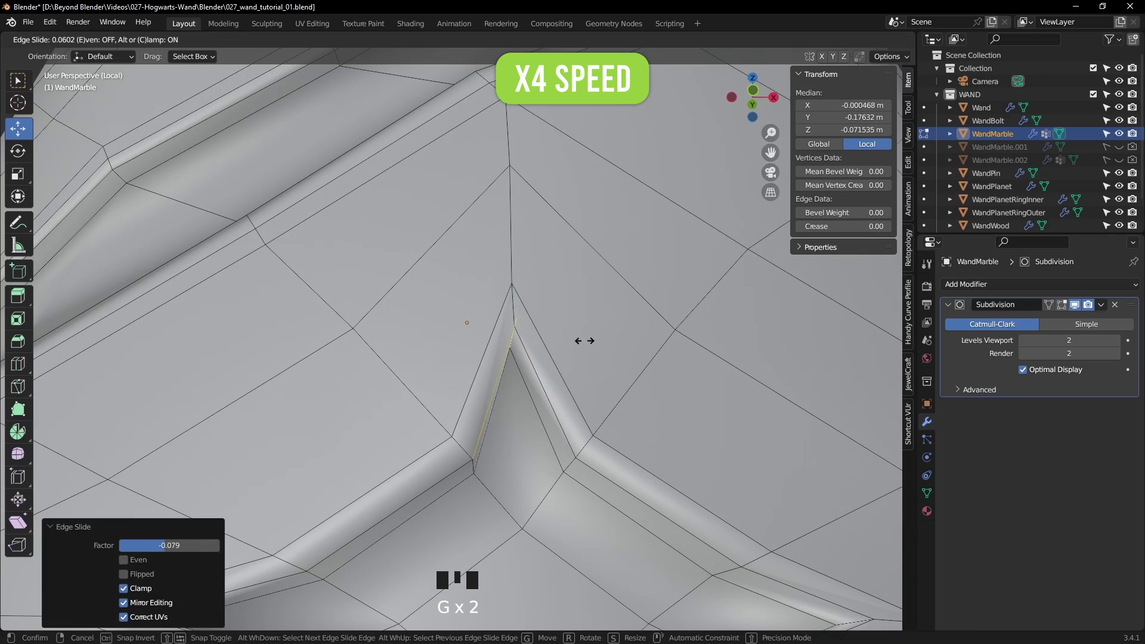
left_click(586, 343)
scroll(627, 404, "down", 4)
key("Tab")
middle_click_drag(609, 396, 563, 359)
key("Tab")
- Vertex-slide two vertices of the star recess along their edges to even out its rays
scroll(564, 359, "up", 3)
key("1")
left_click(626, 286)
key("g")
key("g")
left_click(450, 218)
left_click(430, 131)
key("g")
key("g")
left_click(556, 209)
middle_click_drag(556, 208, 599, 209)
- Vertex-slide two more vertices of the star recess to balance its outline and check the whole handle in Object Mode
left_click(425, 415)
key("g")
key("g")
left_click(253, 270)
key("g")
key("g")
left_click(328, 266)
key("Tab")
scroll(639, 410, "down", 3)
left_click(1074, 304)
middle_click_drag(686, 376, 716, 378)
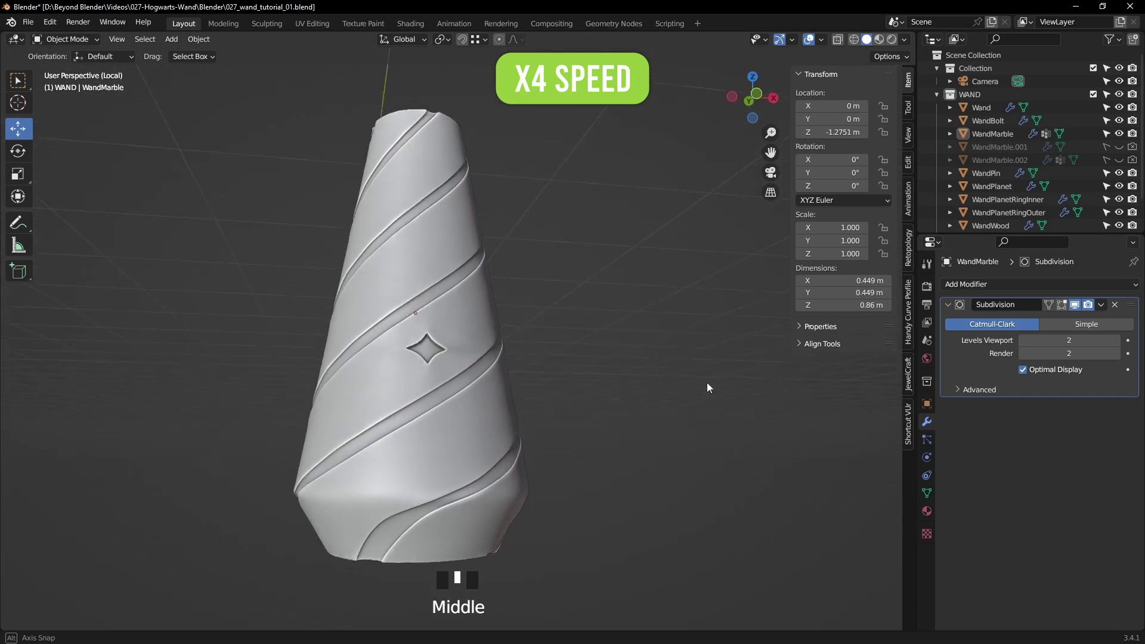
- Frame the star recess in Edit Mode with face selection and try scaling its selection grown by two rings
key("Tab")
key("KP_Decimal")
scroll(514, 362, "down", 5)
middle_click_drag(514, 362, 582, 289, "shift")
key("3")
key("ctrl+KP_Add")
key("ctrl+KP_Add")
key("s")
- Select the star recess's floor faces and adjoining inner wall faces, scale them to about 0.83 and check the smoothed result
left_click(596, 304)
left_click(548, 332, "ctrl")
middle_click_drag(547, 331, 583, 309)
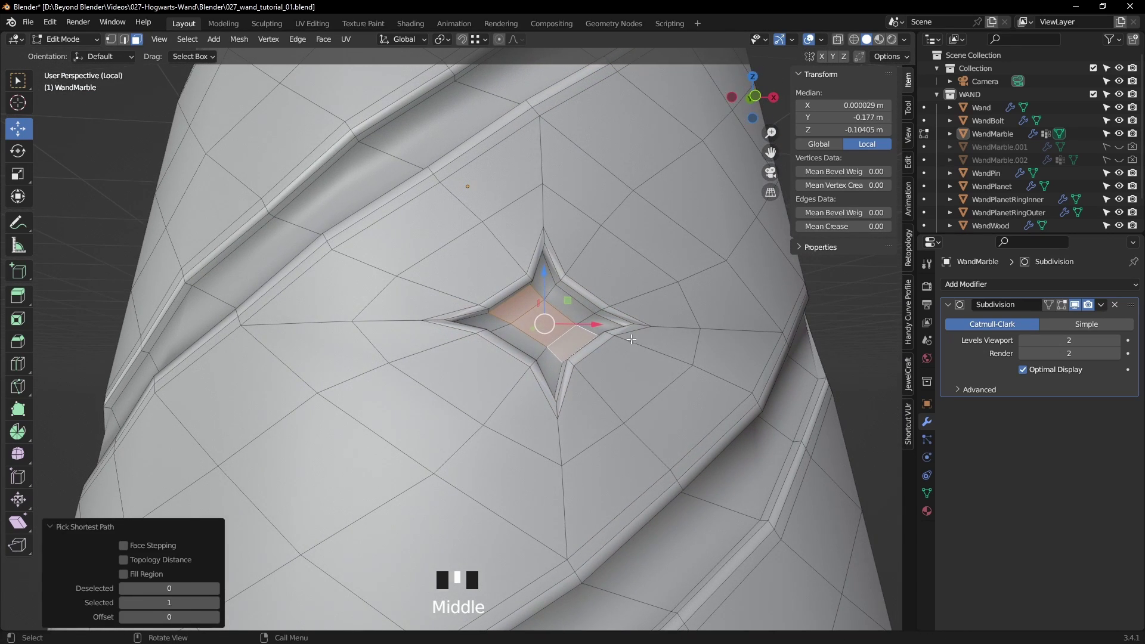
left_click(581, 310, "shift")
left_click(584, 303, "shift")
left_click(584, 292, "shift")
left_click(525, 339, "shift")
left_click(515, 293, "shift")
left_click(514, 293, "shift")
middle_click_drag(525, 310, 719, 321)
left_click(599, 354, "shift")
left_click(460, 405, "shift")
key("s")
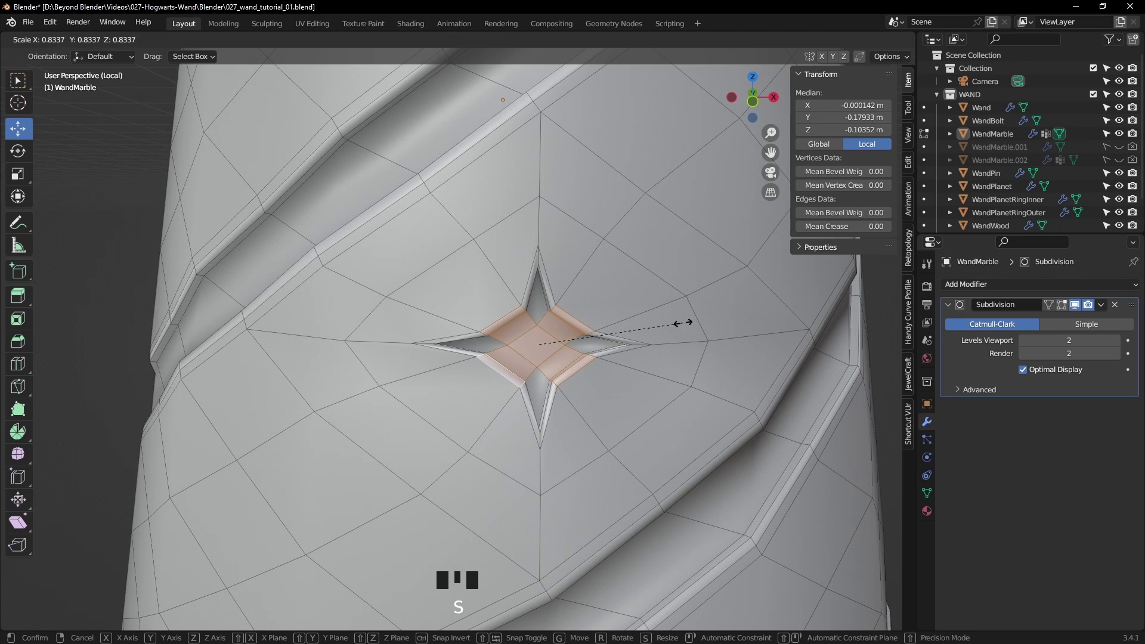
left_click(680, 322)
key("Tab")
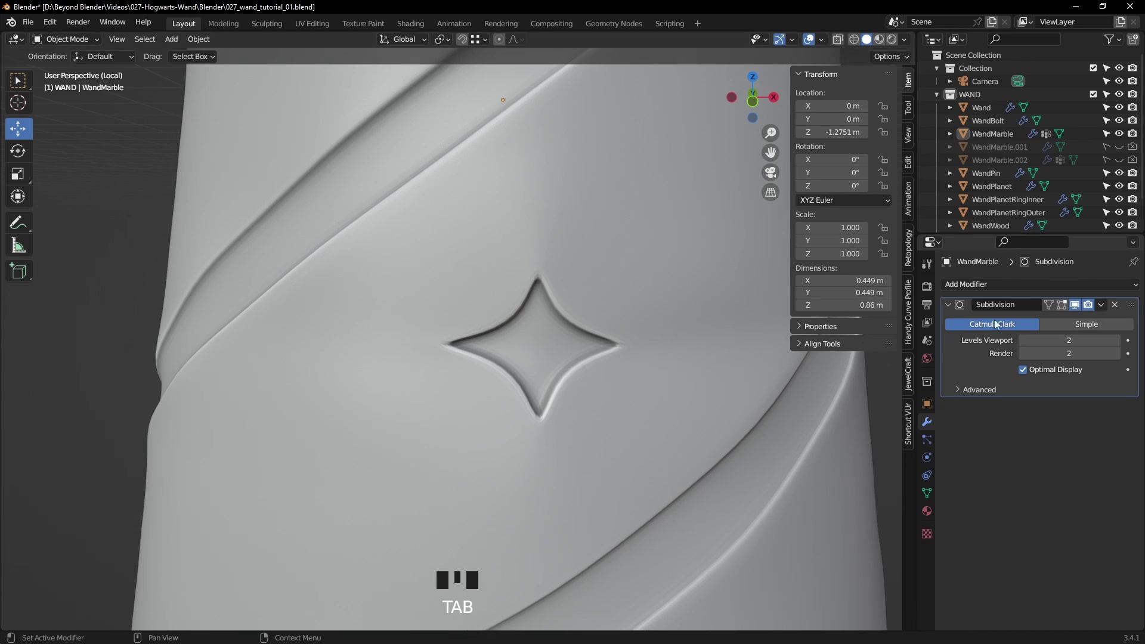
scroll(564, 389, "down", 7)
middle_click_drag(585, 357, 488, 427)
scroll(503, 333, "down", 2)
key("Tab")
scroll(488, 427, "up", 3)
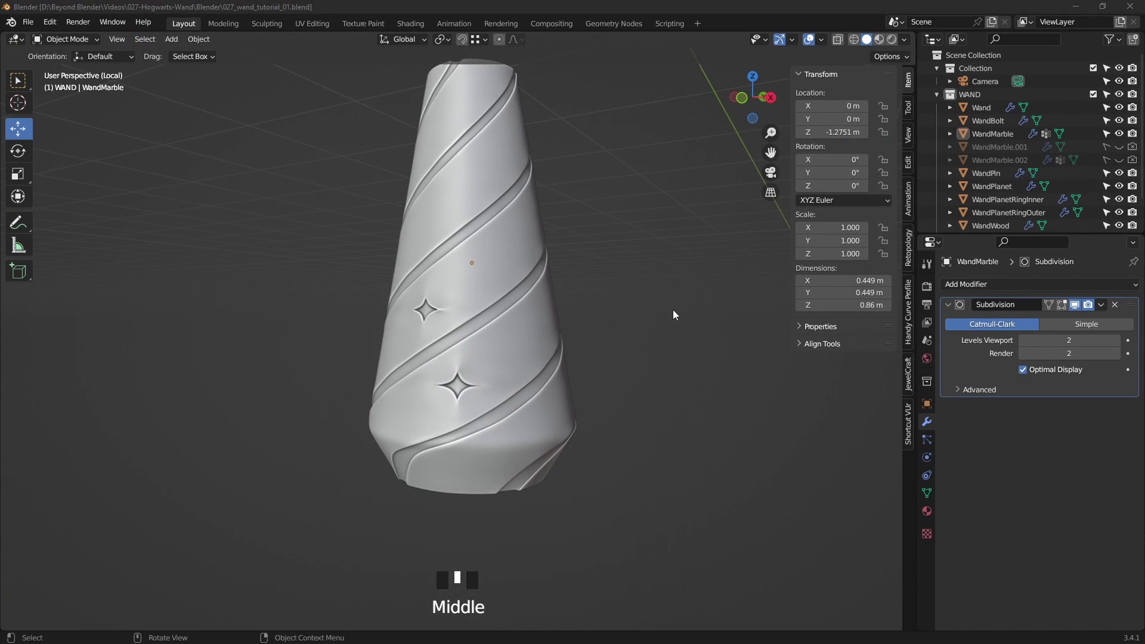
- Add a 2 m plane in front view and move it beside the handle, about 1.25 m along X and -1.44 m along Z
middle_click_drag(673, 310, 583, 329)
key("KP_1")
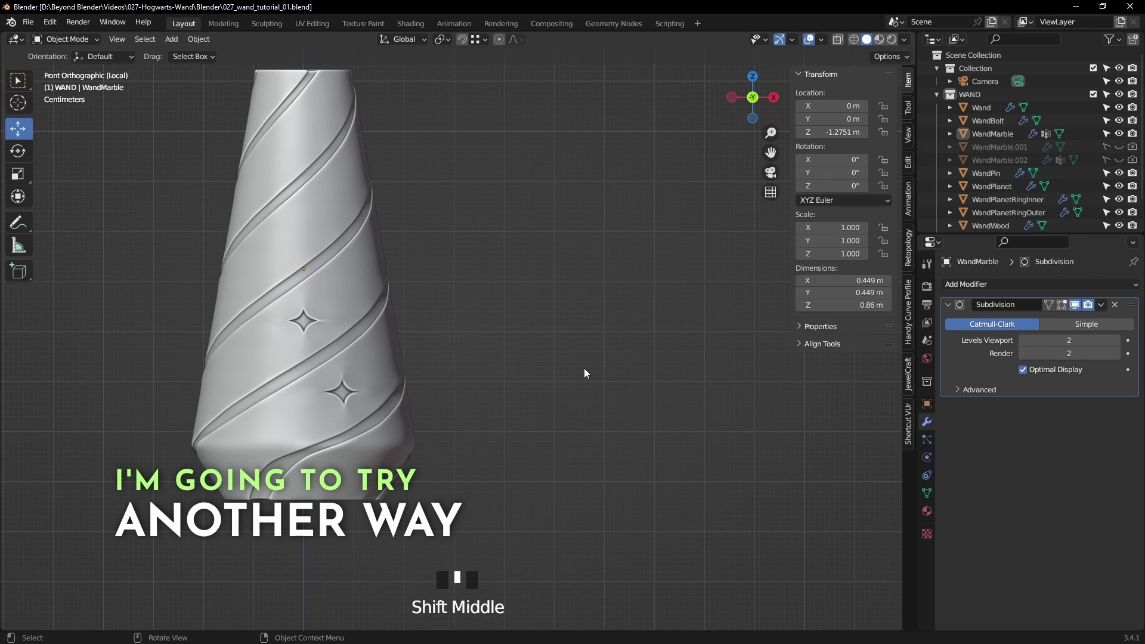
key("shift+a")
mouse_move(585, 368)
left_click(635, 47)
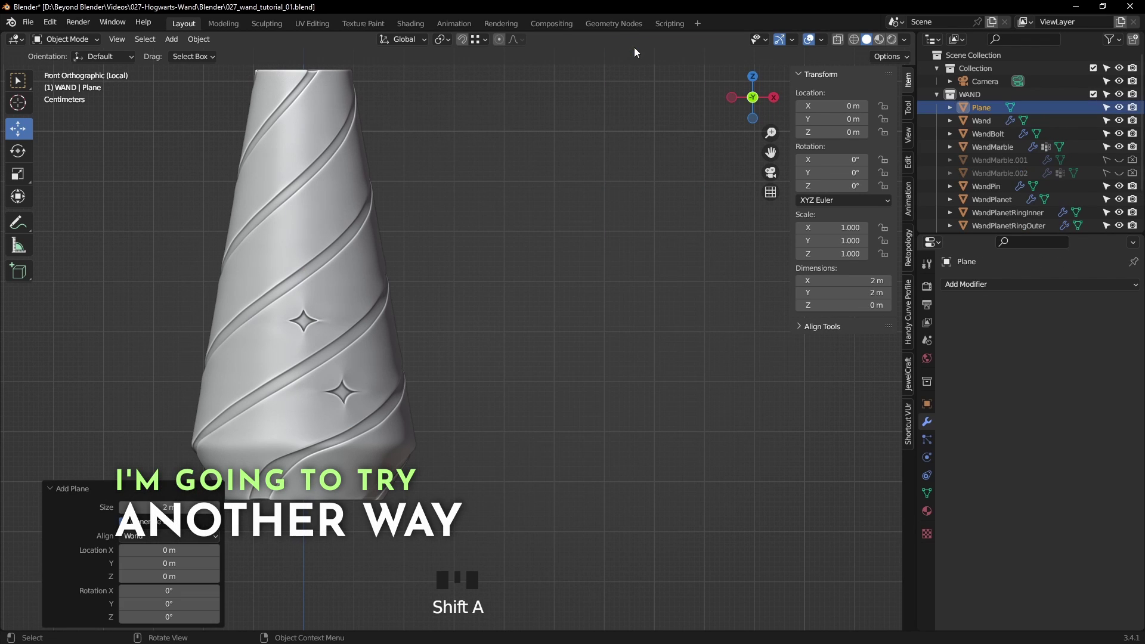
scroll(553, 313, "down", 6)
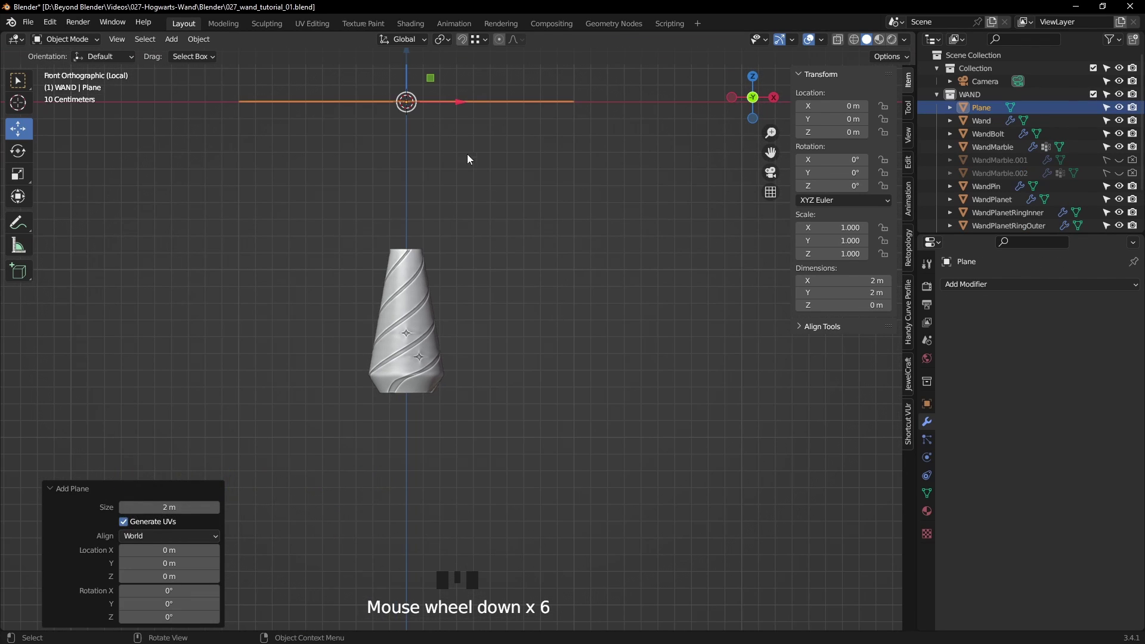
left_click_drag(432, 82, 649, 317)
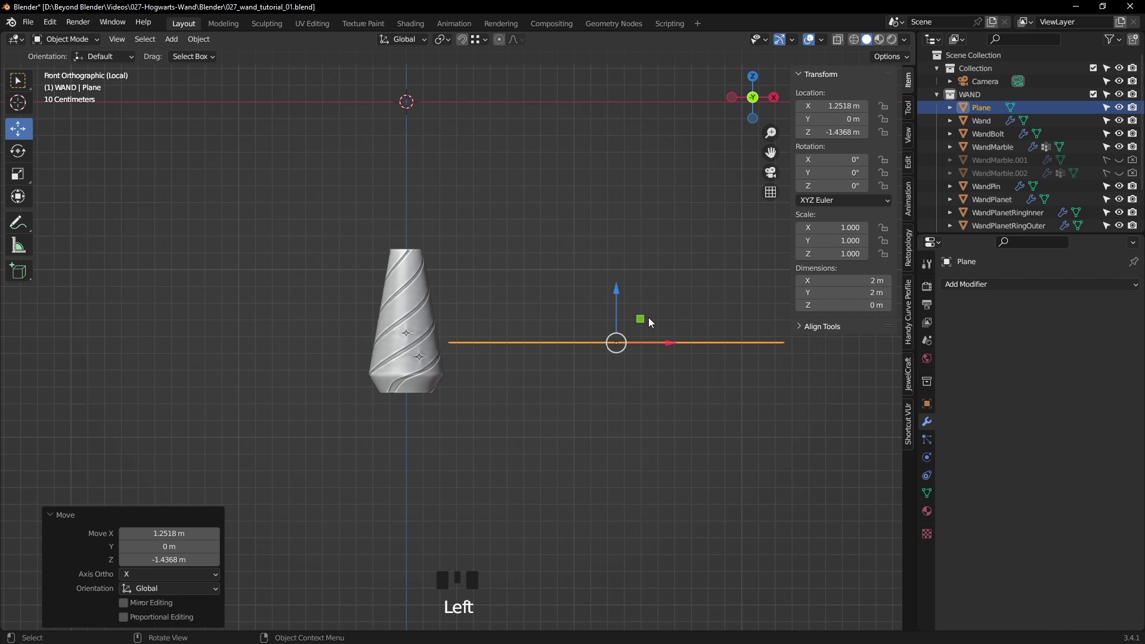
- Rotate the plane 90° about the X axis to face the front and apply its rotation
key("r")
key("x")
key("9")
key("0")
key("Return")
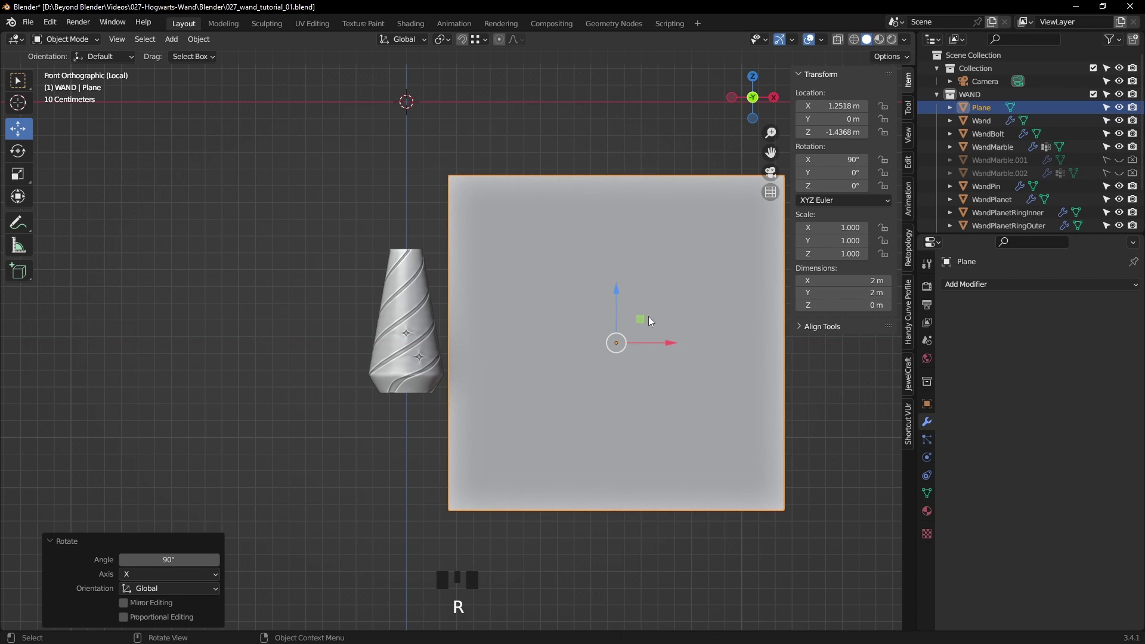
key("ctrl+a")
left_click(650, 302)
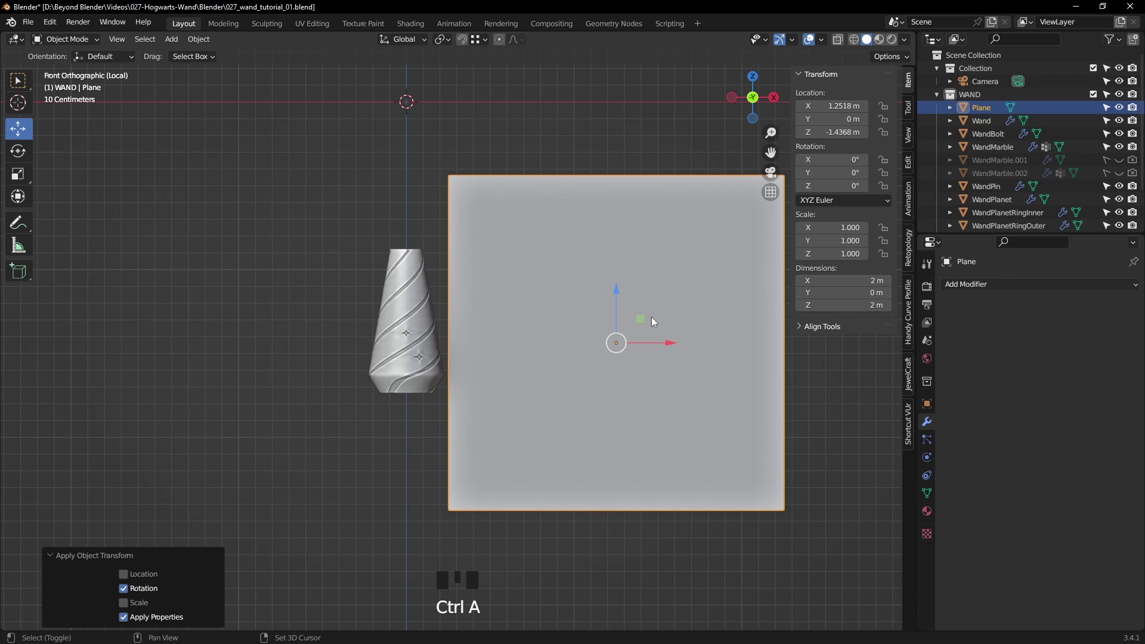
- Scale the plane's mesh down in Edit Mode and move the plane closer to the handle
middle_click_drag(654, 316, 563, 327, "shift")
key("Tab")
key("s")
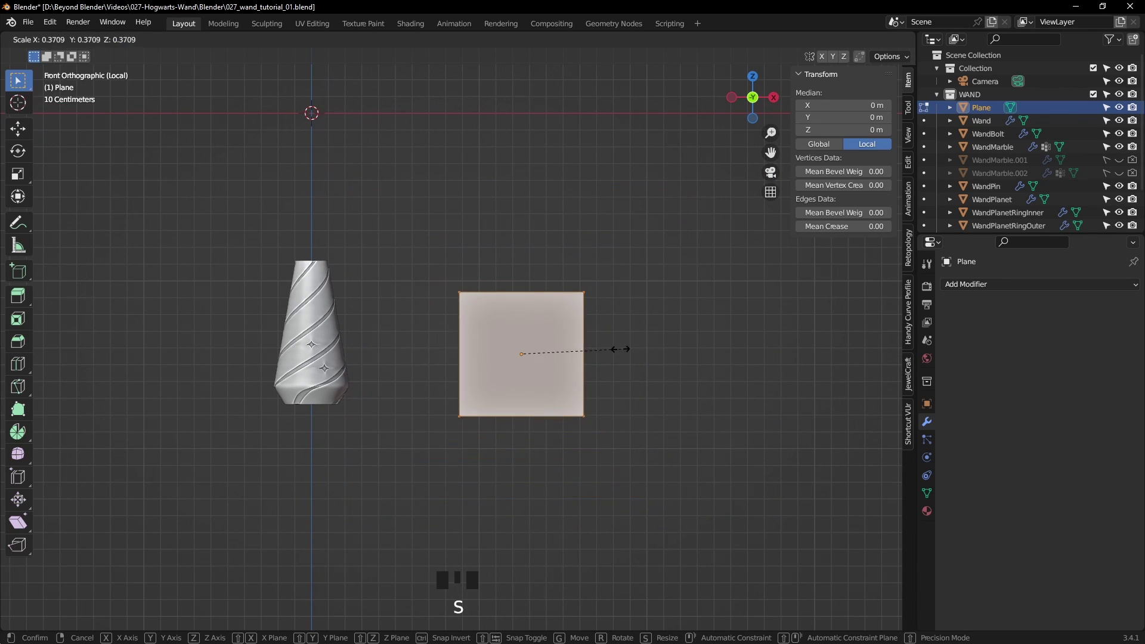
left_click(582, 347)
key("Tab")
left_click_drag(567, 353, 440, 361)
- Shrink the plane's mesh further to slightly larger than a star recess and move it close beside the handle's lower star
scroll(406, 367, "up", 5)
key("Tab")
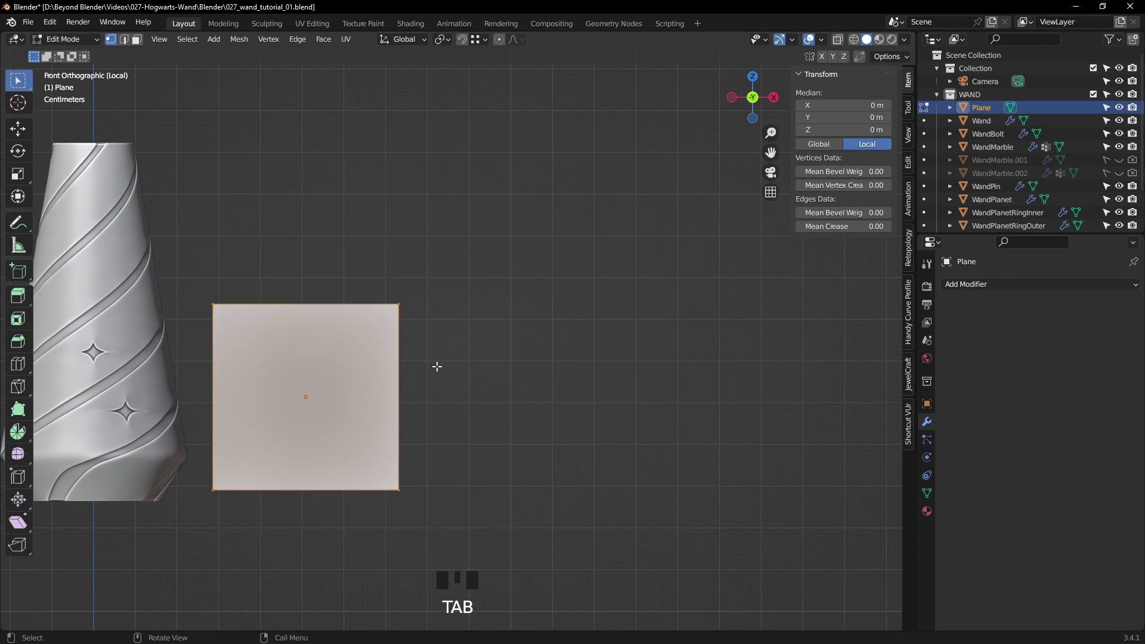
key("s")
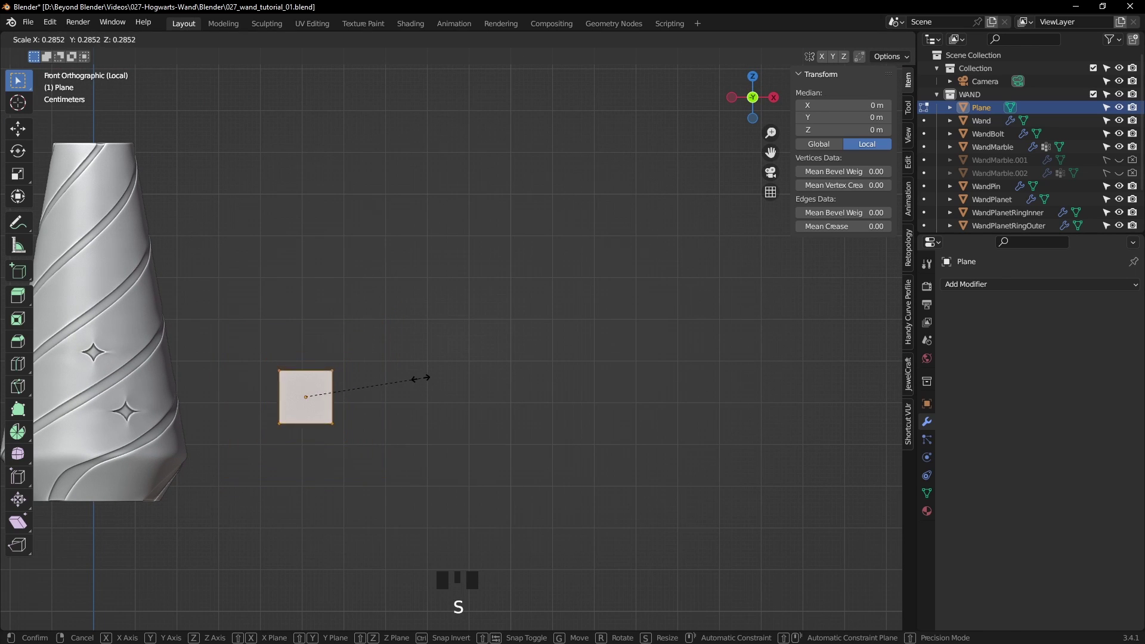
left_click(401, 378)
key("Tab")
left_click_drag(332, 378, 240, 391)
- Subdivide the plane with 2 cuts into a three-by-three grid of faces
middle_click_drag(275, 398, 655, 322, "shift")
scroll(522, 356, "up", 4)
middle_click_drag(592, 347, 634, 310, "shift")
scroll(638, 334, "up", 2)
key("Tab")
right_click_drag(635, 310, 558, 335)
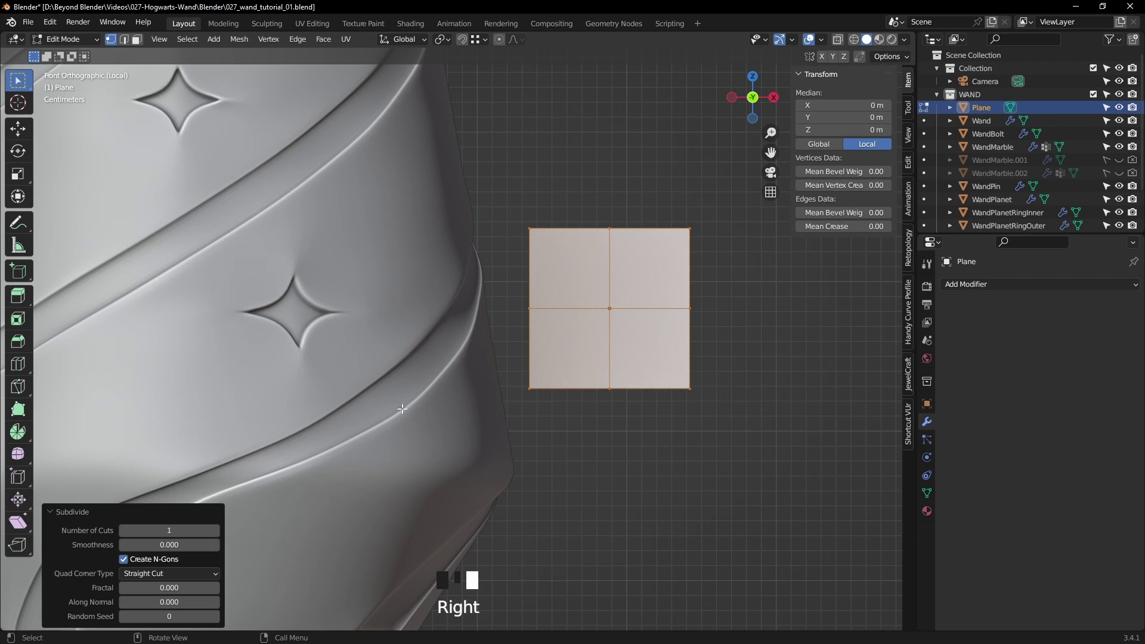
left_click(215, 529)
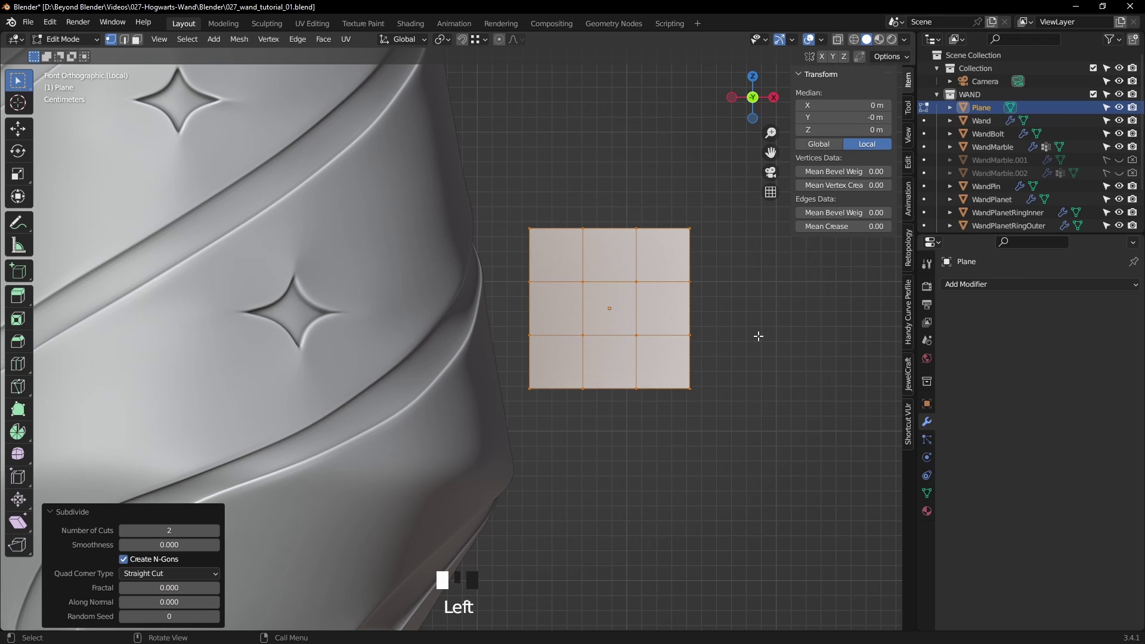
left_click(816, 281)
- Inset all nine faces of the subdivided plane together, leaving a border around the central grid
middle_click_drag(816, 281, 775, 301)
left_click(612, 311)
left_click(627, 266, "shift")
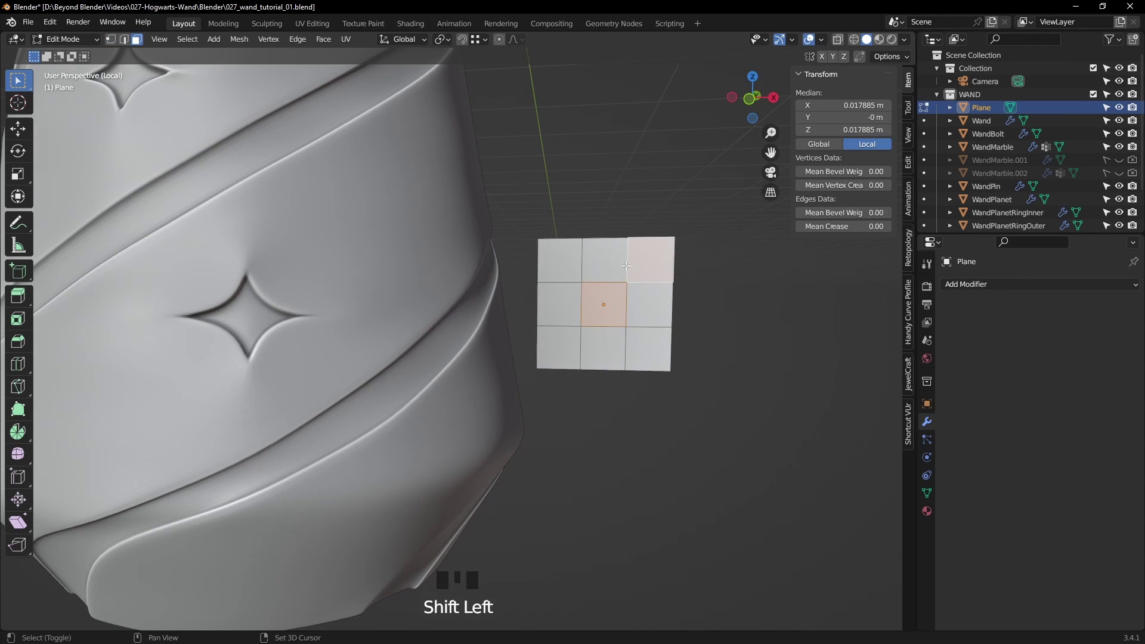
key("a")
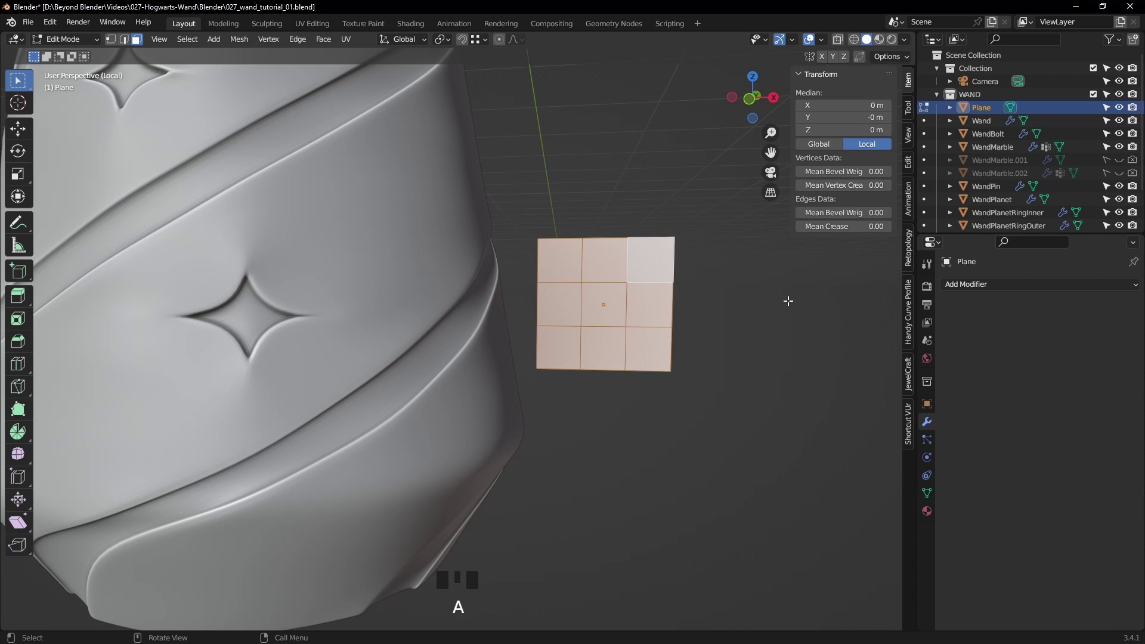
key("i")
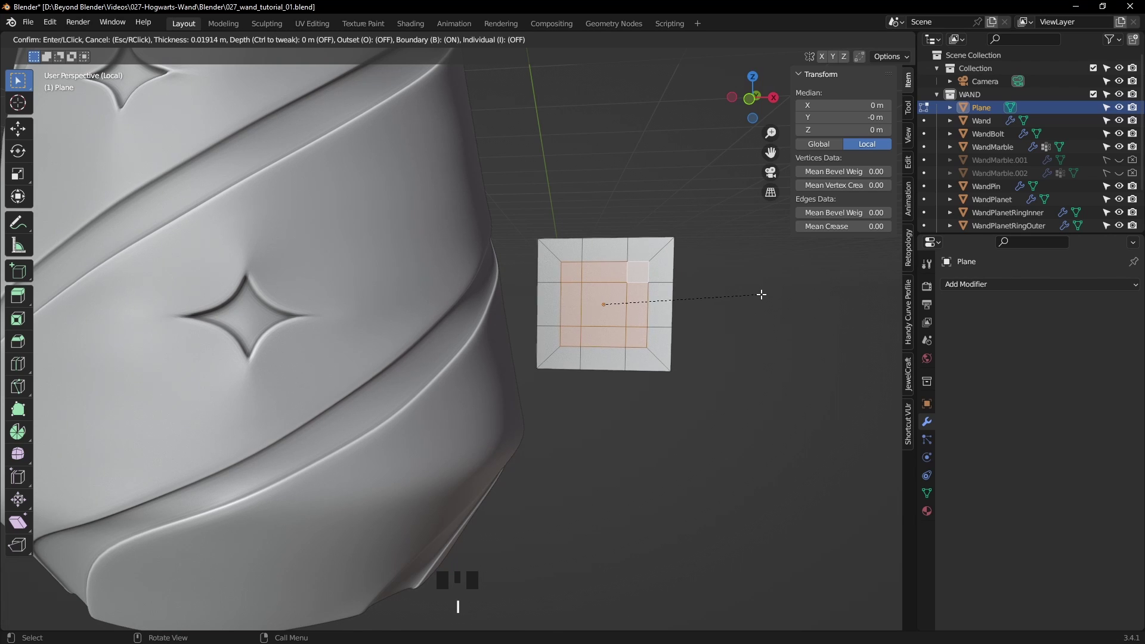
left_click(757, 294)
- Scale the plane's central face to about 0.629 and return to the front view
left_click(600, 289)
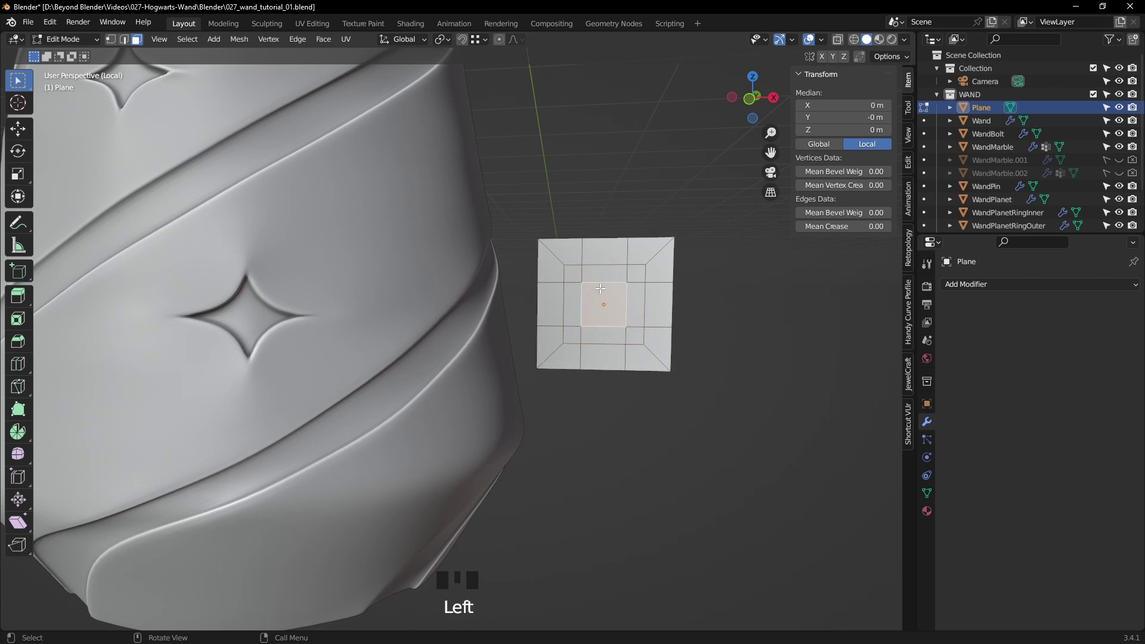
key("s")
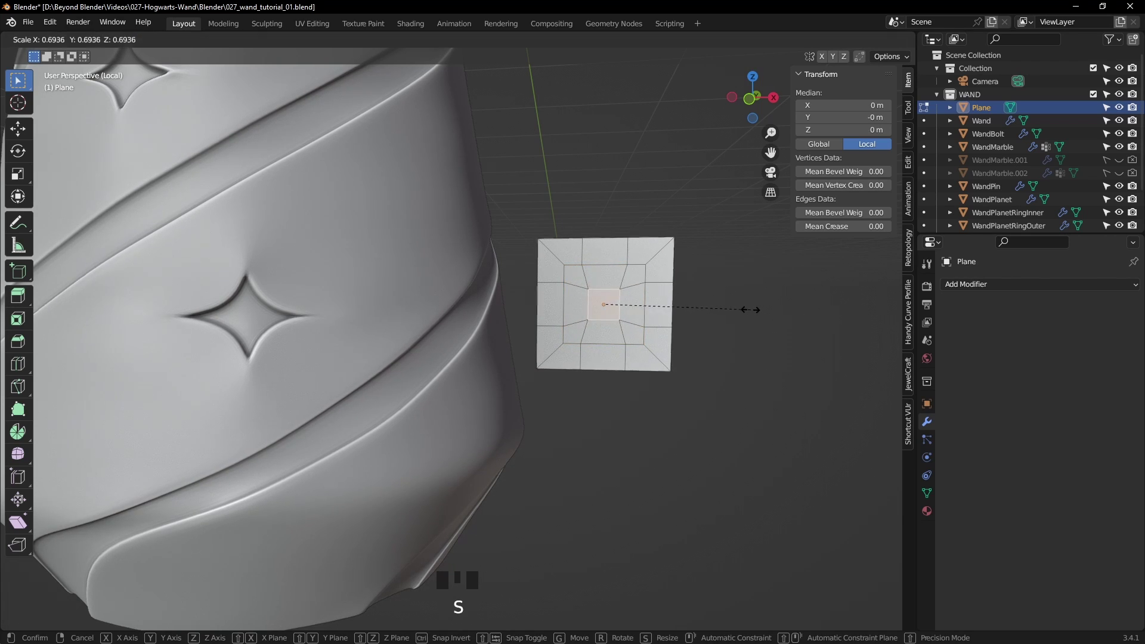
left_click(738, 307)
key("KP_1")
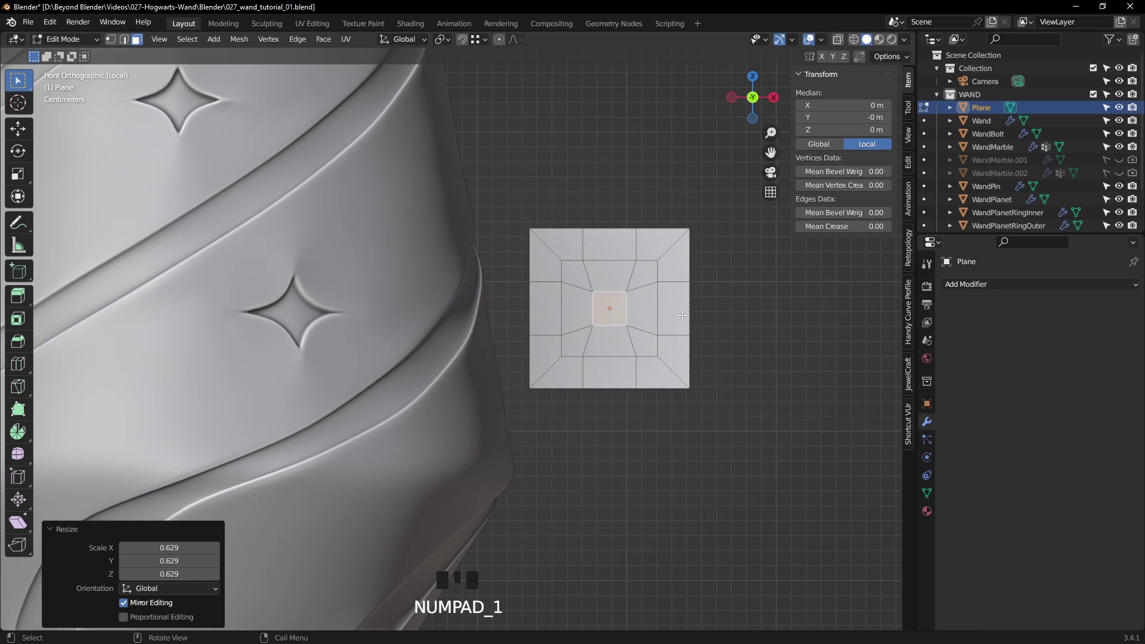
- Scale the eight non-corner vertices of the inset ring inward around the Median Point pivot, shaping a four-pointed star
scroll(684, 318, "up", 4)
middle_click_drag(685, 320, 489, 310, "shift")
key("1")
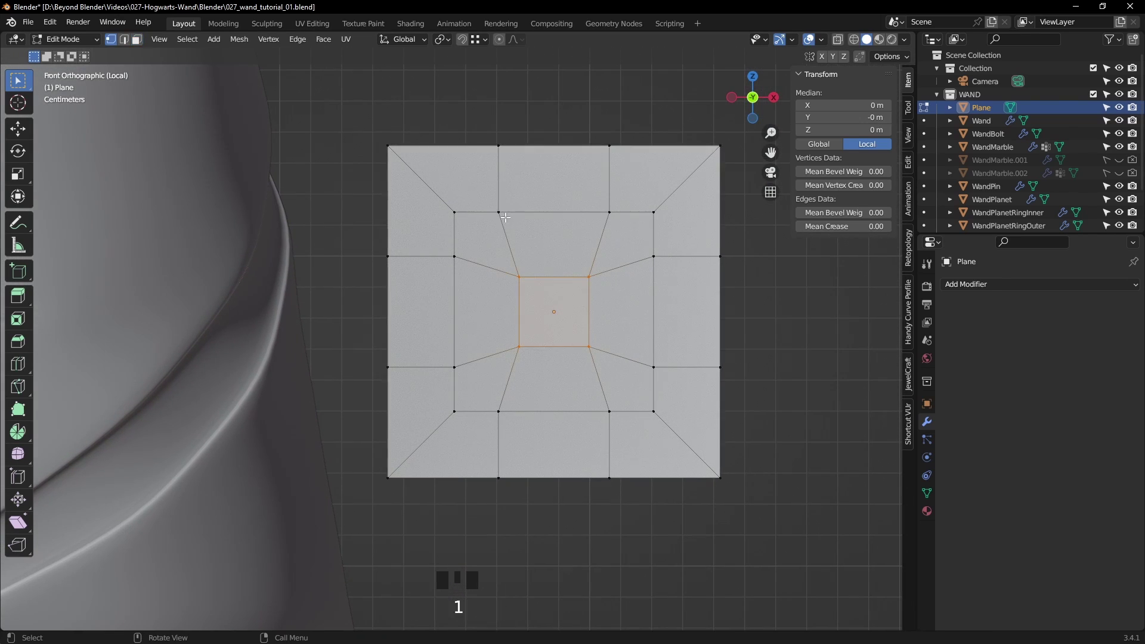
left_click(455, 256)
left_click(499, 212, "shift")
left_click(609, 212, "shift")
left_click(654, 367, "shift")
left_click(609, 412, "shift")
left_click(454, 366, "shift")
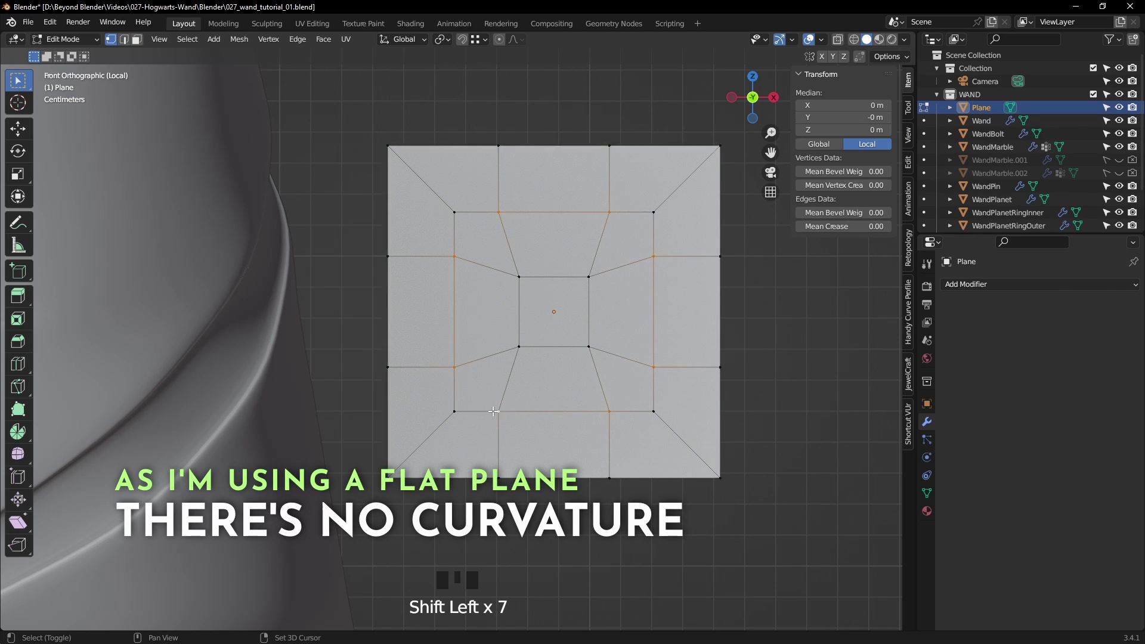
left_click(442, 40)
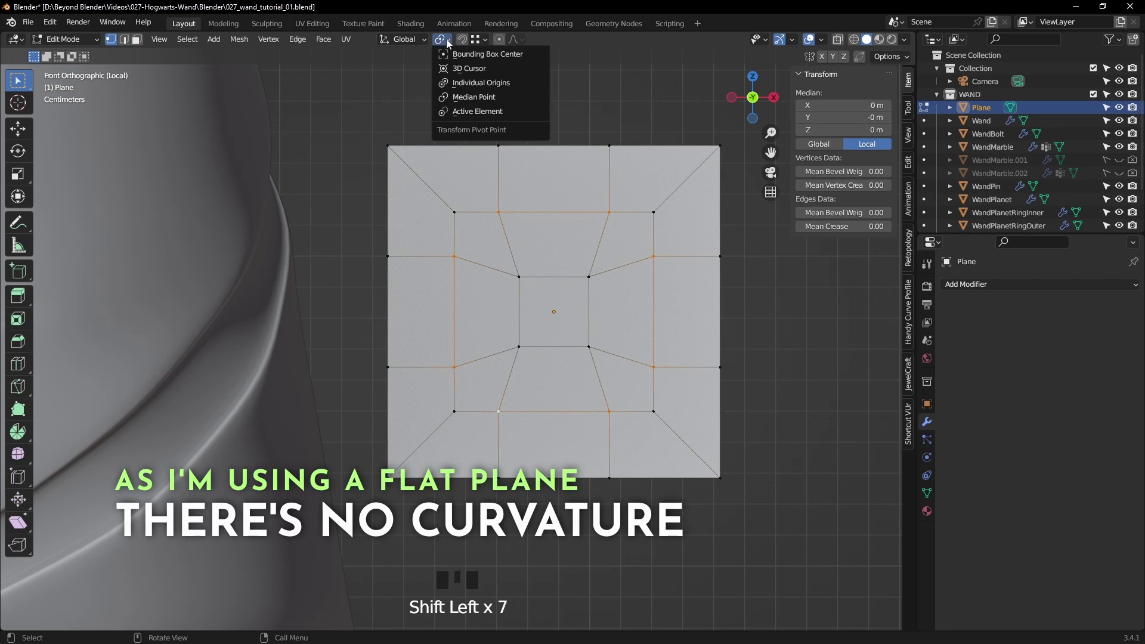
left_click(471, 97)
key("s")
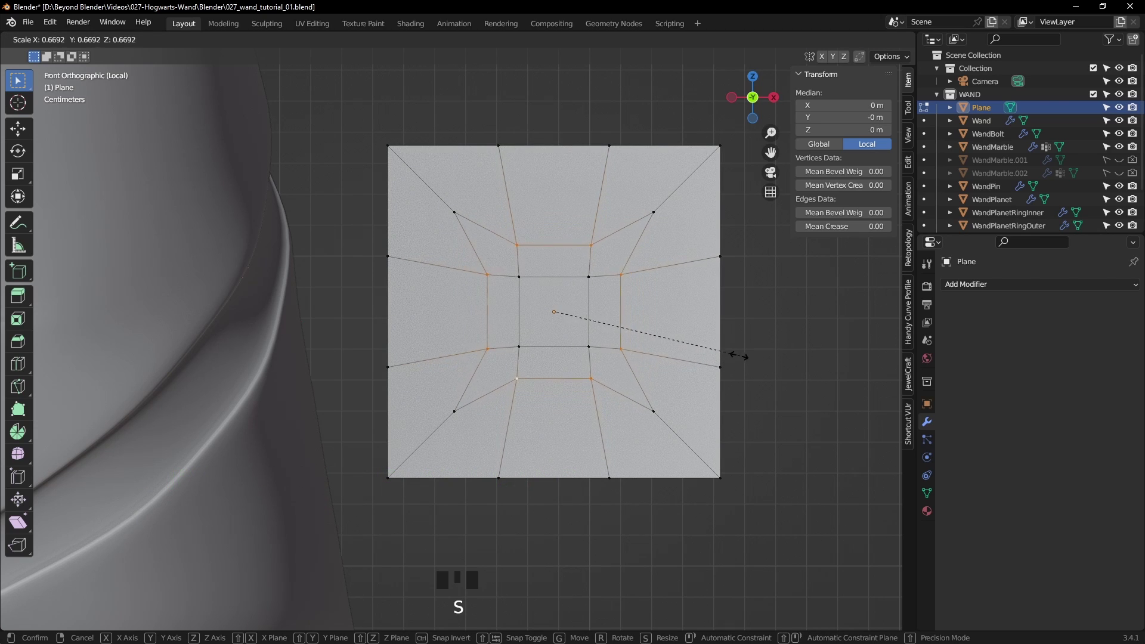
left_click(689, 347)
- Scale the star's central face down to about 0.875
left_click(554, 311)
key("s")
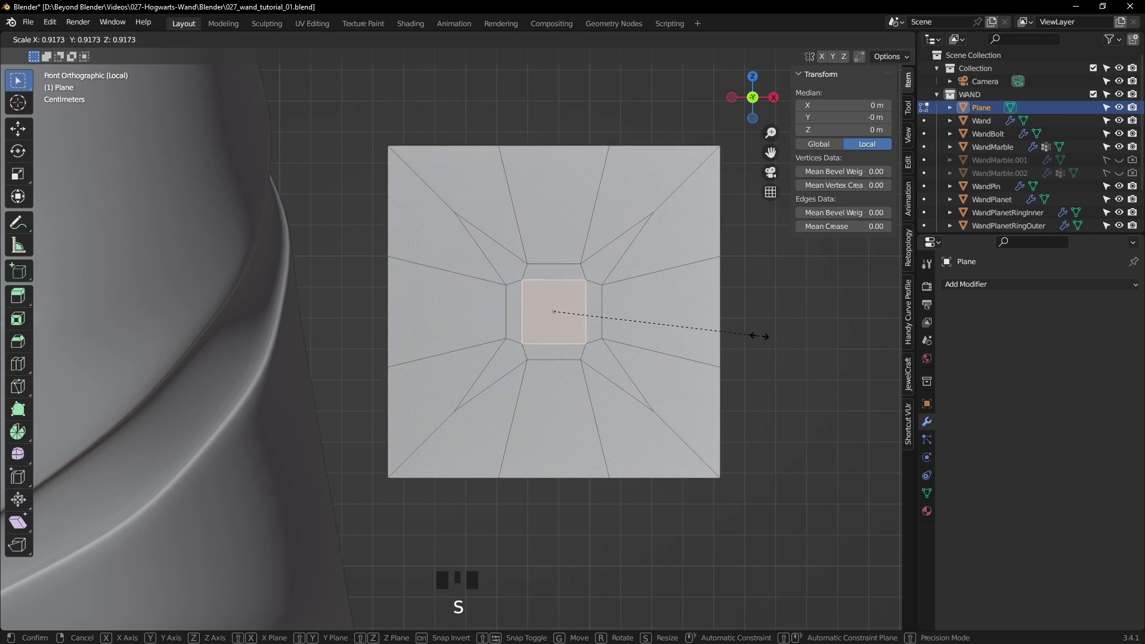
left_click(750, 336)
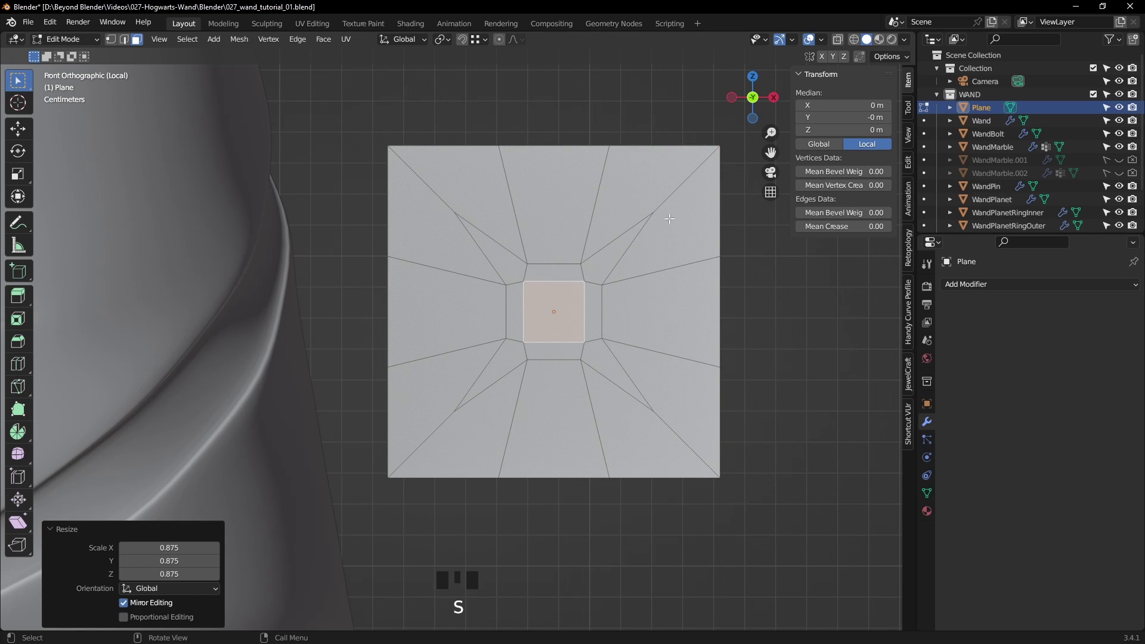
- Rotate the whole plane mesh 45° in front view so the star's points align vertically and horizontally
type("a")
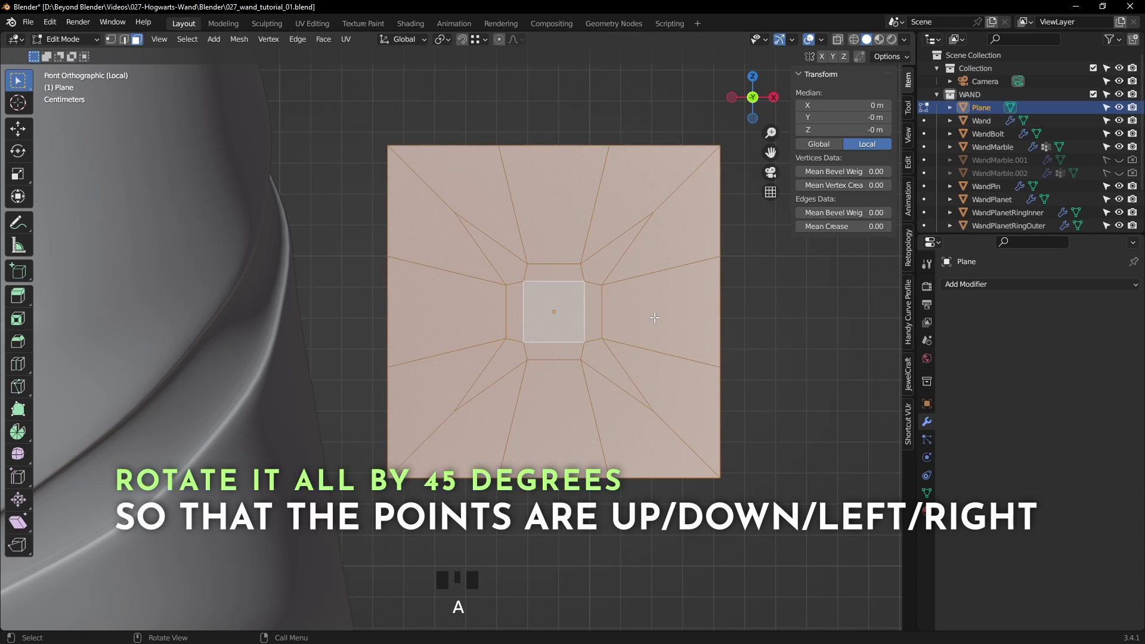
type("r45")
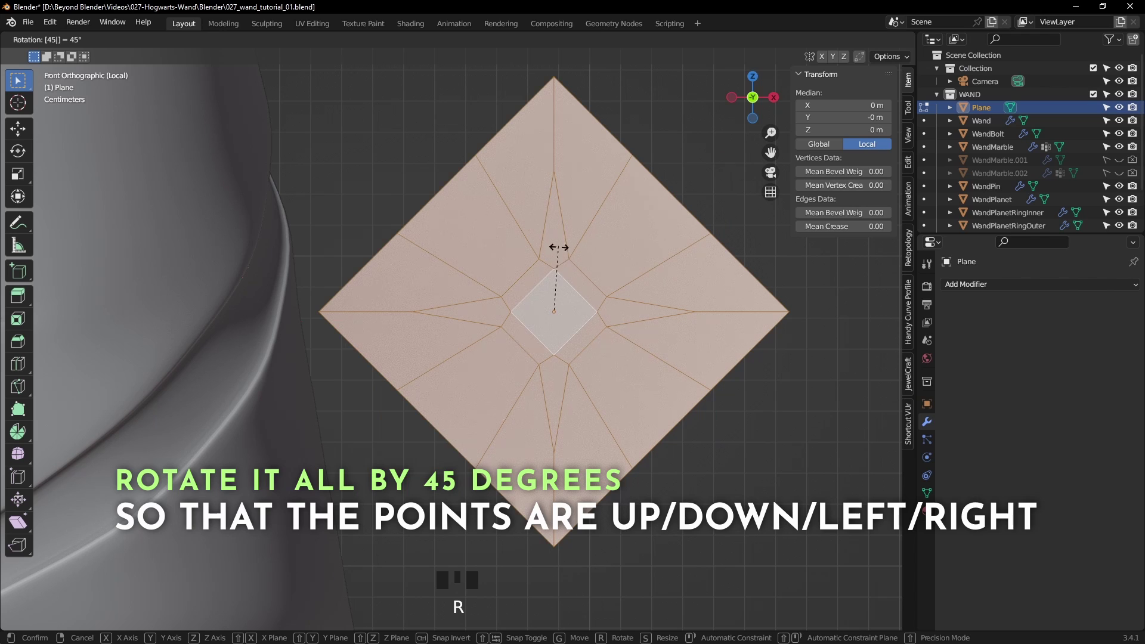
left_click(623, 278)
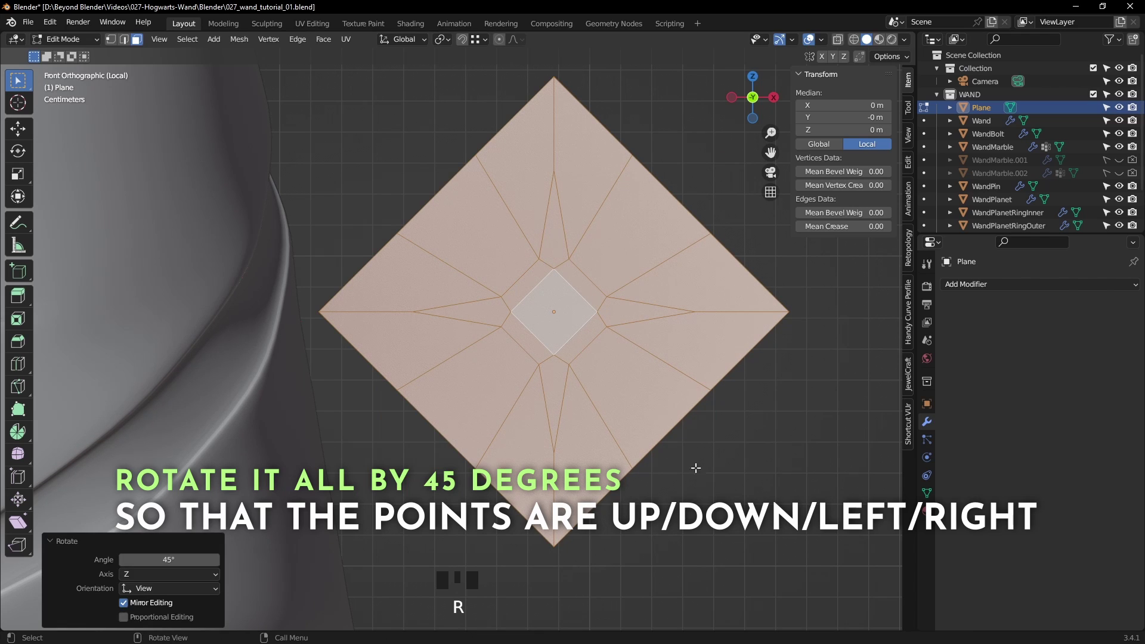
left_click(683, 444)
- Add a single loop cut around the star and slide it close to the star's outline with a factor of about 0.674
middle_click_drag(683, 444, 653, 357)
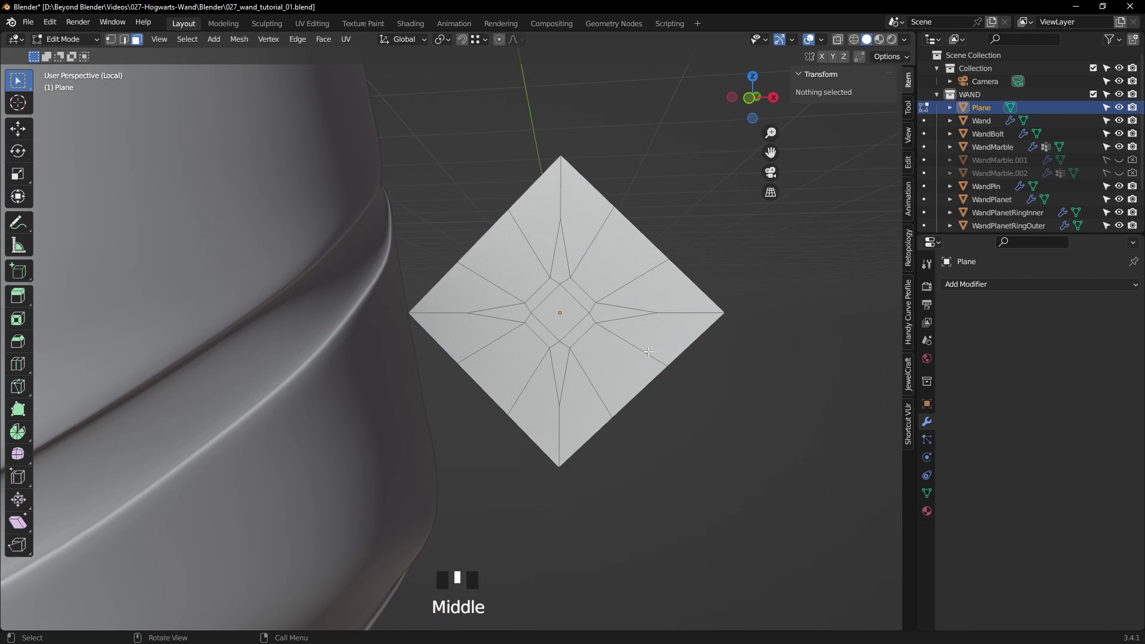
key("Tab")
scroll(627, 321, "up", 2)
key("Tab")
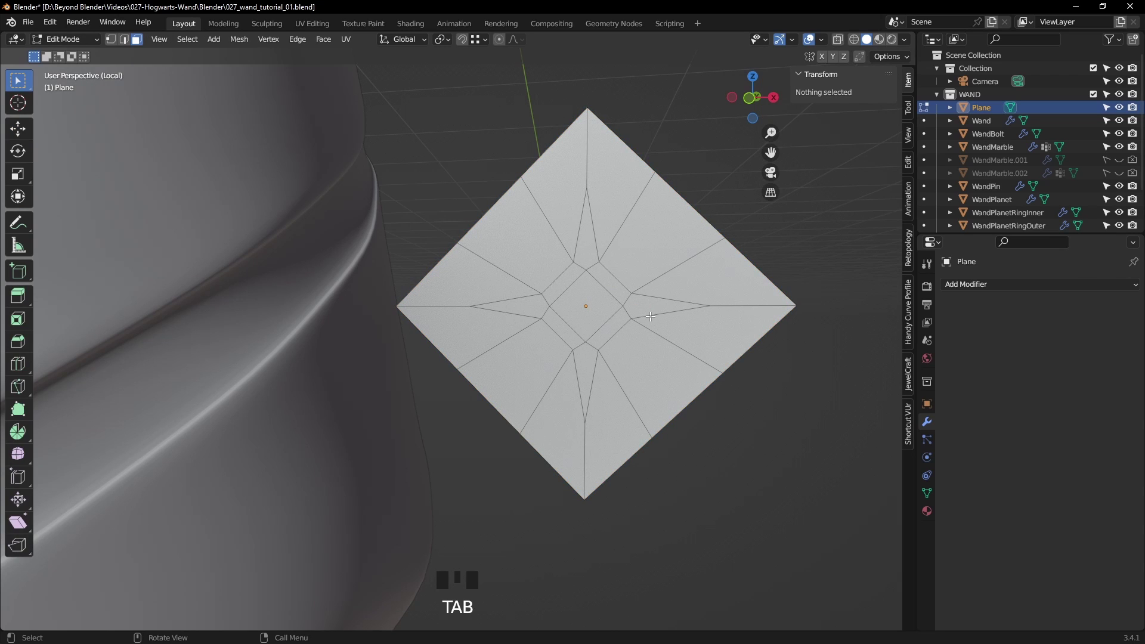
scroll(650, 317, "up", 1)
middle_click_drag(650, 316, 715, 267, "shift")
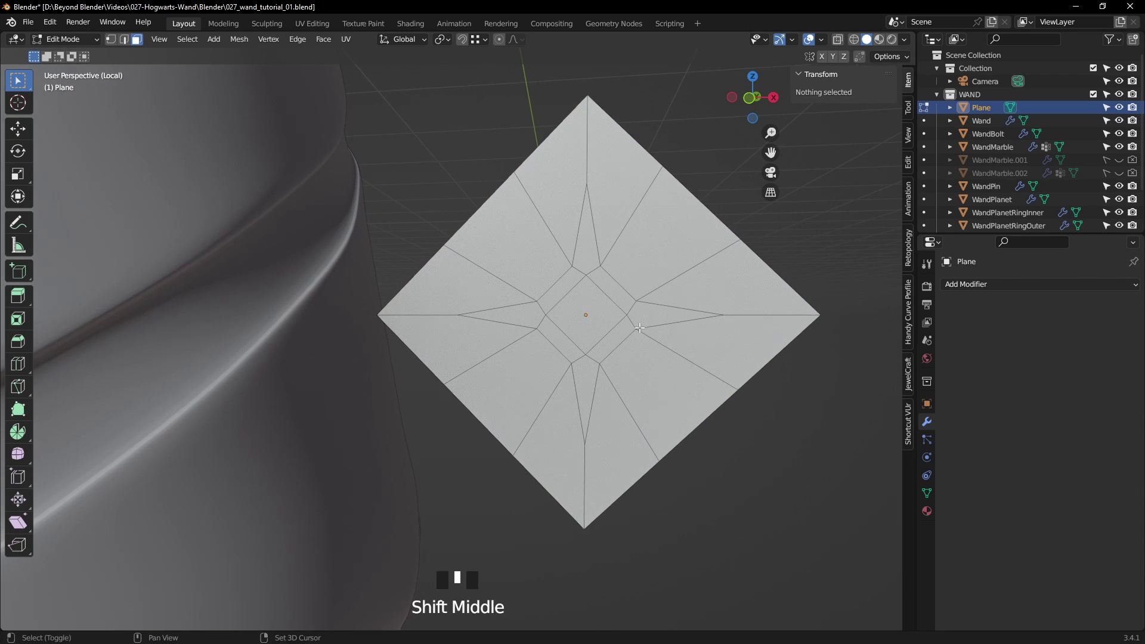
key("ctrl+r")
left_click(708, 254)
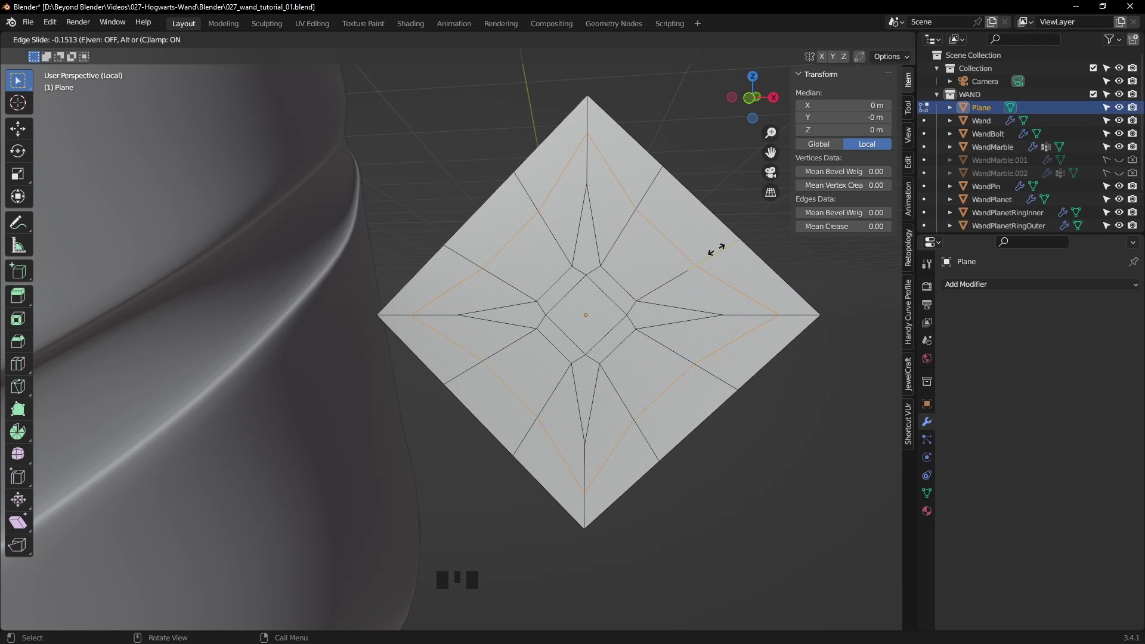
left_click(673, 293)
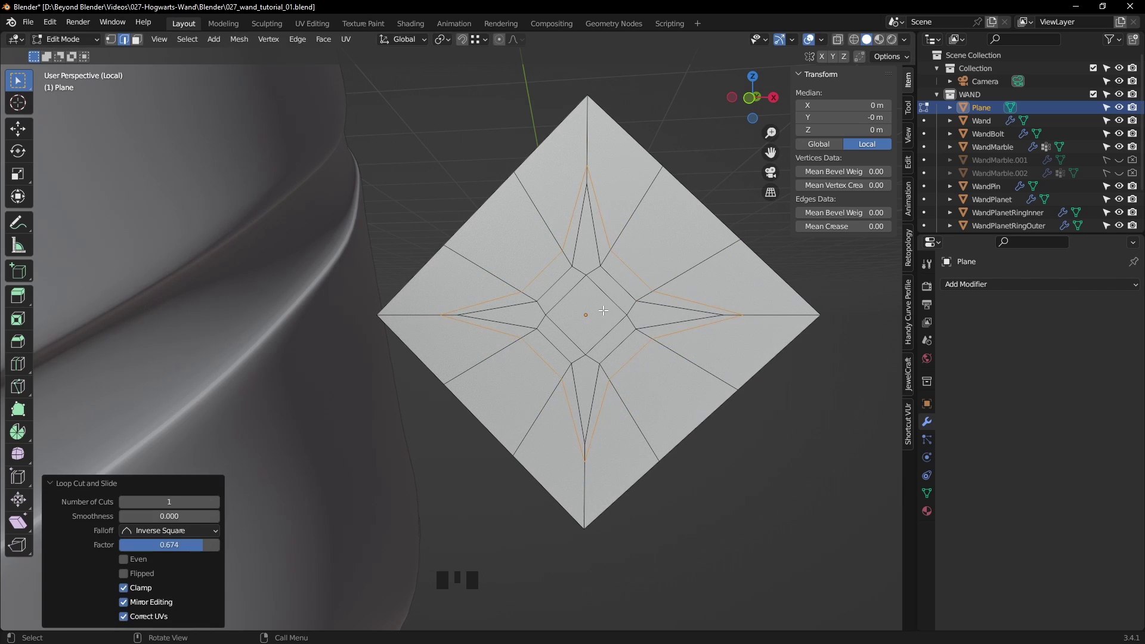
- Extrude the star's central face and four point faces along their normals, recessing them with an offset of about -0.0082 m
key("3")
left_click(599, 317)
key("ctrl+KP_Add")
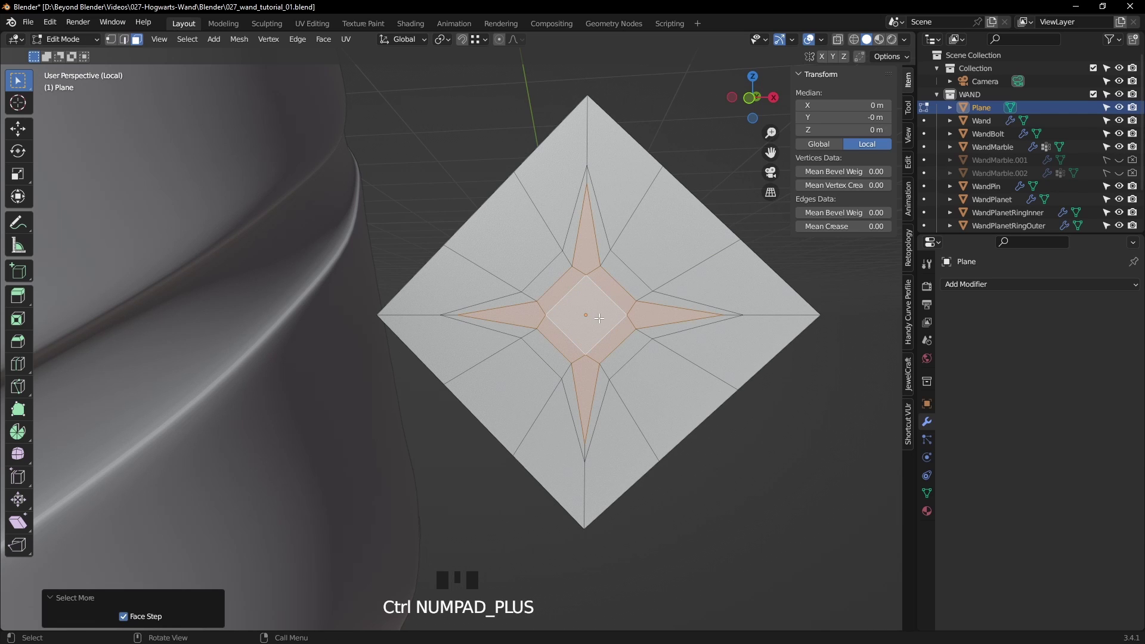
middle_click_drag(742, 304, 607, 388)
scroll(757, 335, "down", 2)
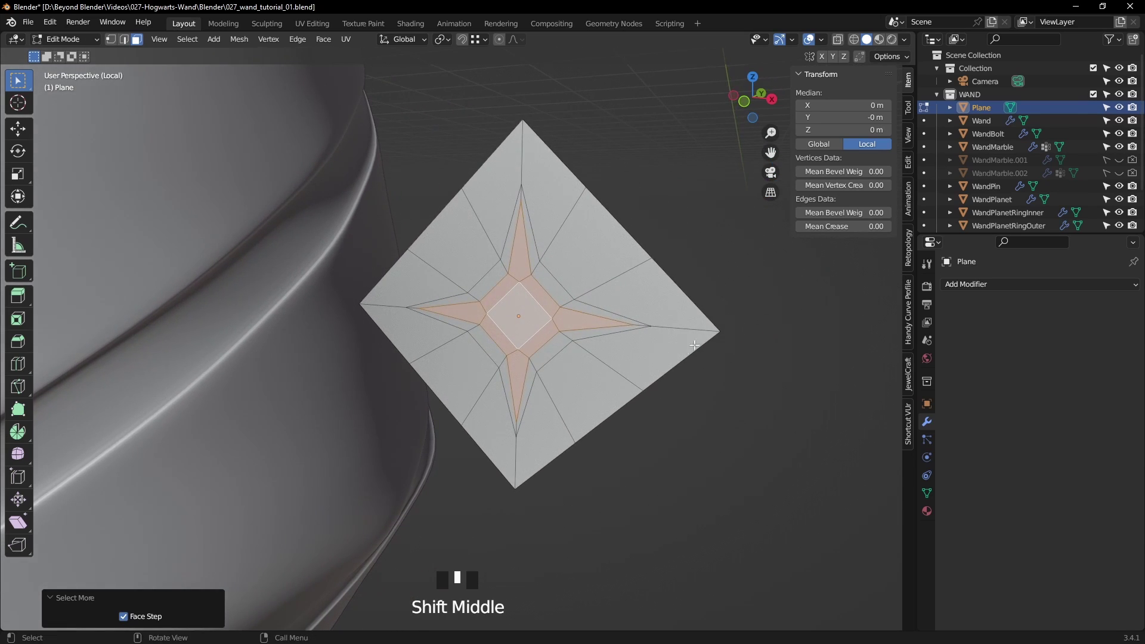
key("alt+e")
left_click(735, 331)
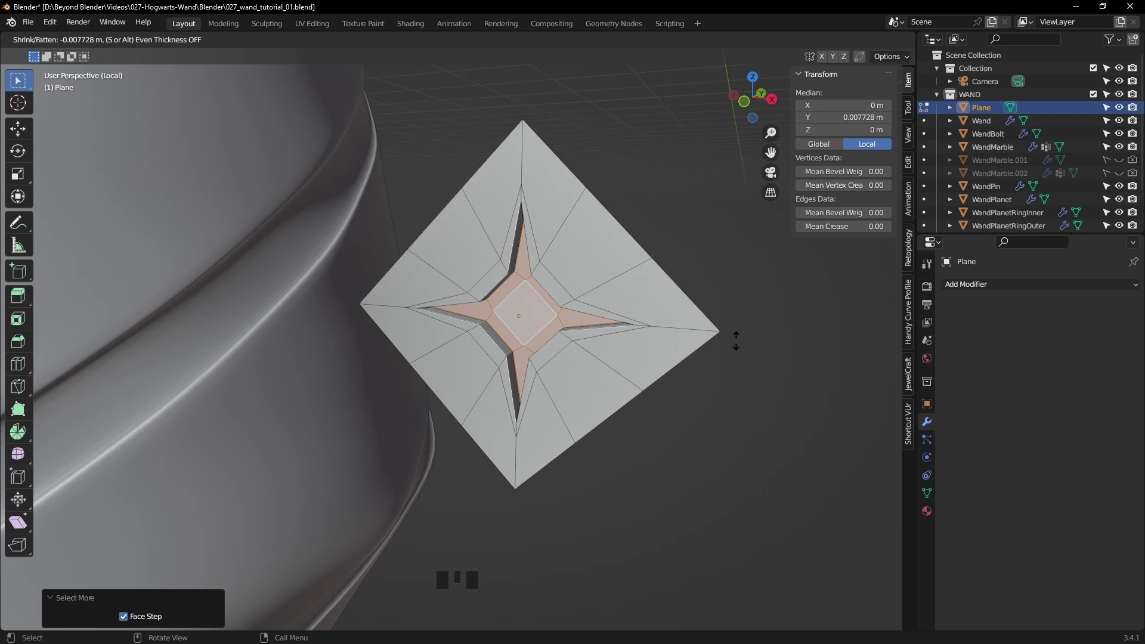
left_click(736, 340)
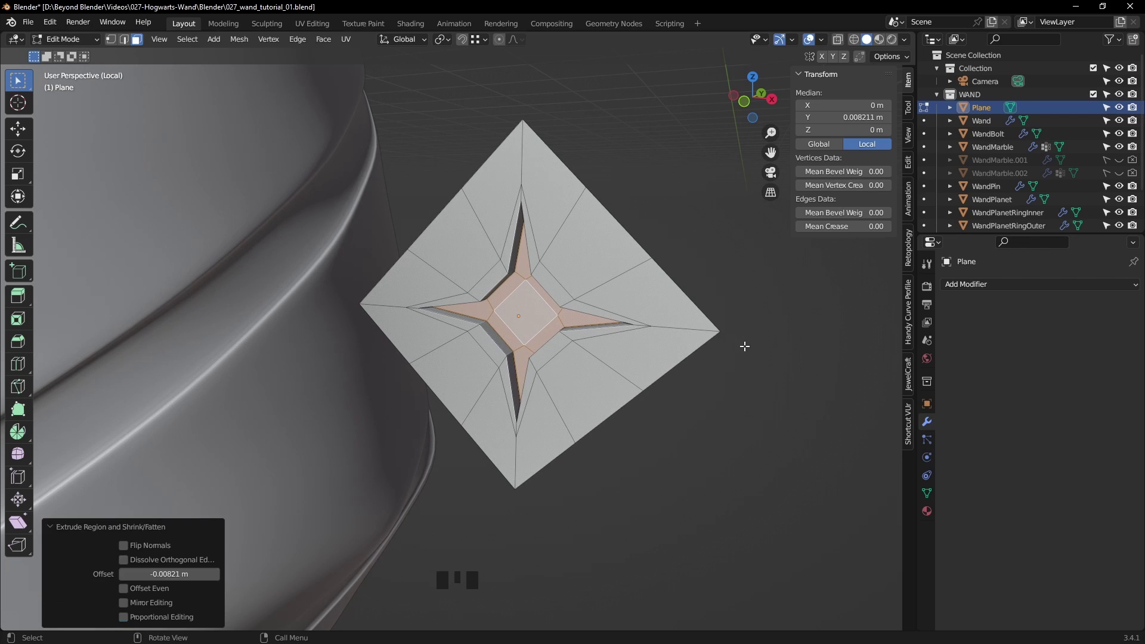
key("Tab")
left_click(786, 392)
- Add a Subdivision Surface modifier with viewport level 2 to the star plane and shade it smooth
middle_click_drag(786, 391, 731, 401)
scroll(702, 399, "down", 3)
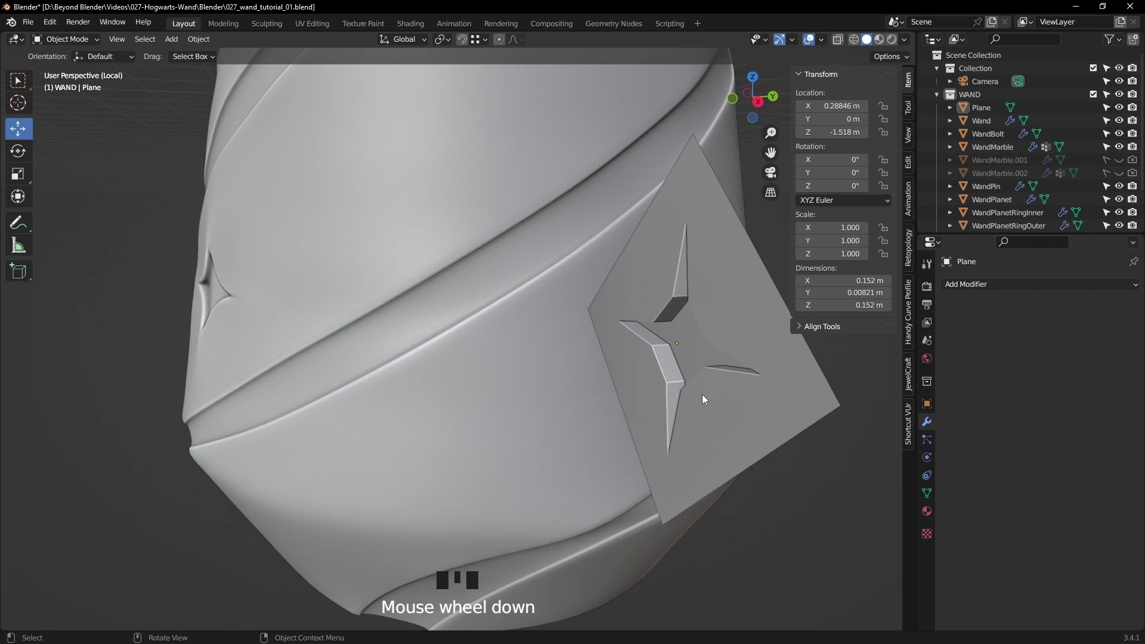
left_click(738, 379)
left_click(967, 286)
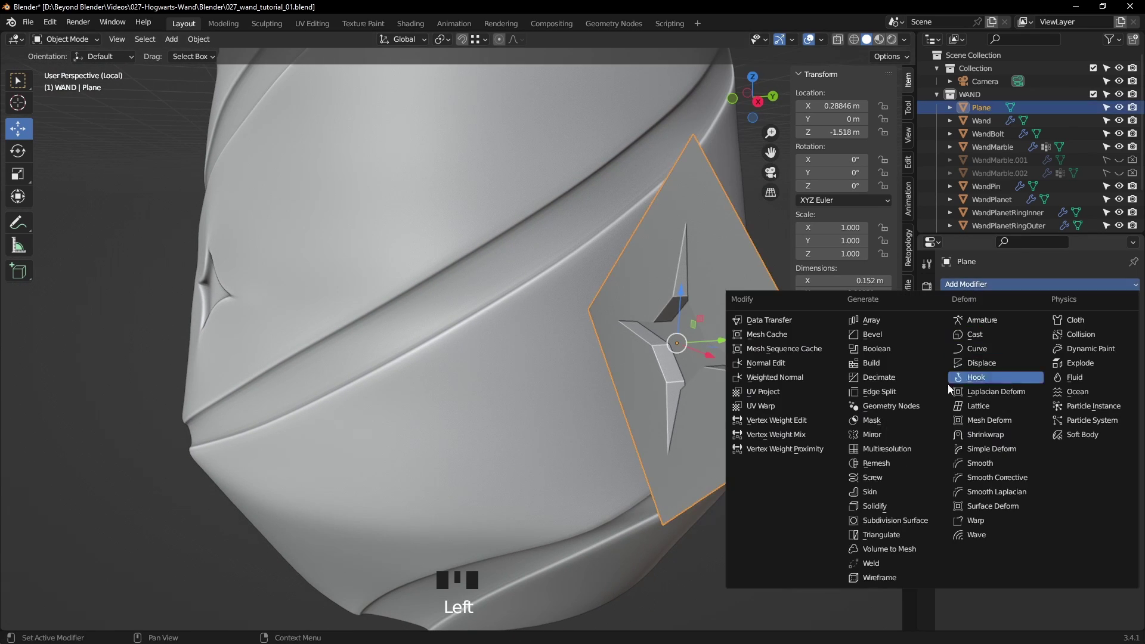
left_click(896, 517)
left_click(1116, 340)
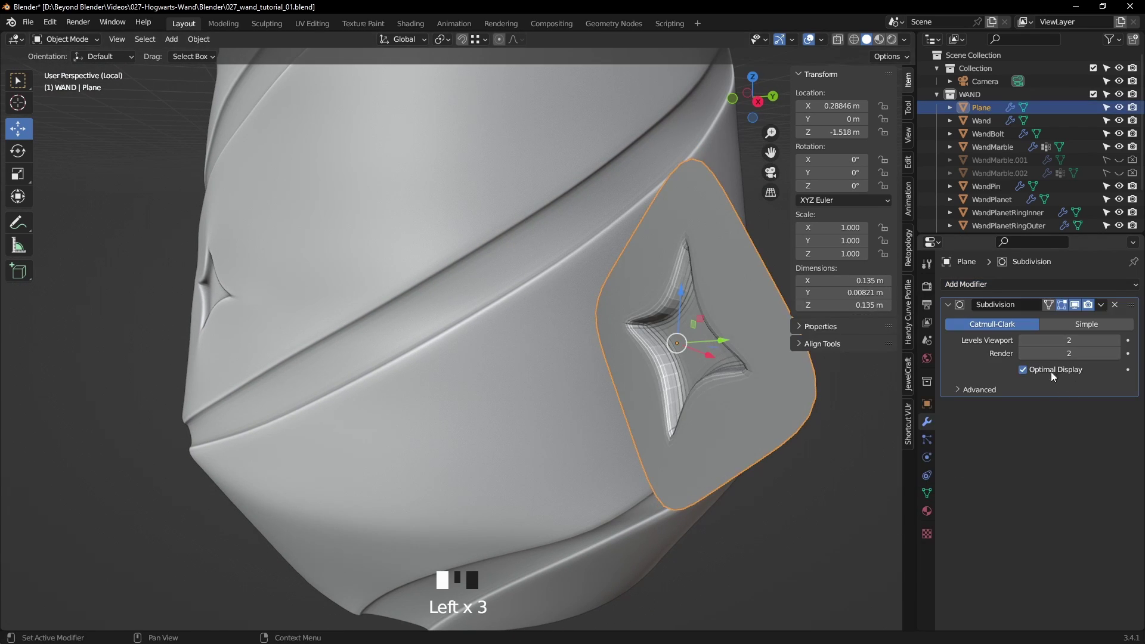
right_click(775, 425)
right_click(703, 393)
middle_click_drag(800, 512, 575, 386)
scroll(736, 403, "down", 5)
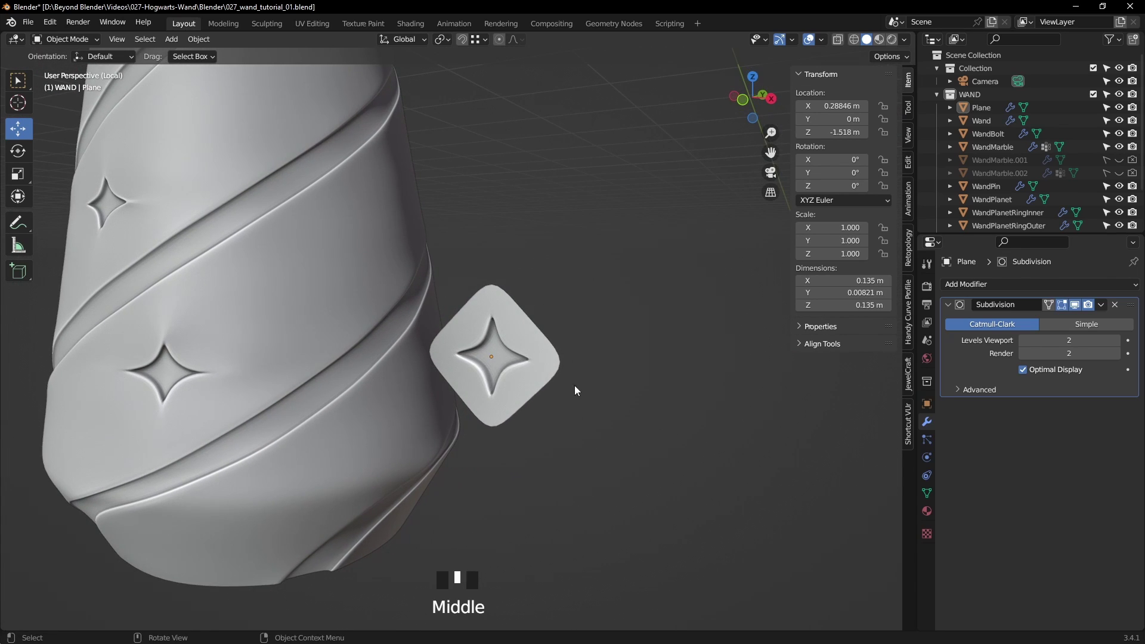
- Duplicate the recessed star plane and move the copy about 0.156 m along X beside the original
left_click(546, 365)
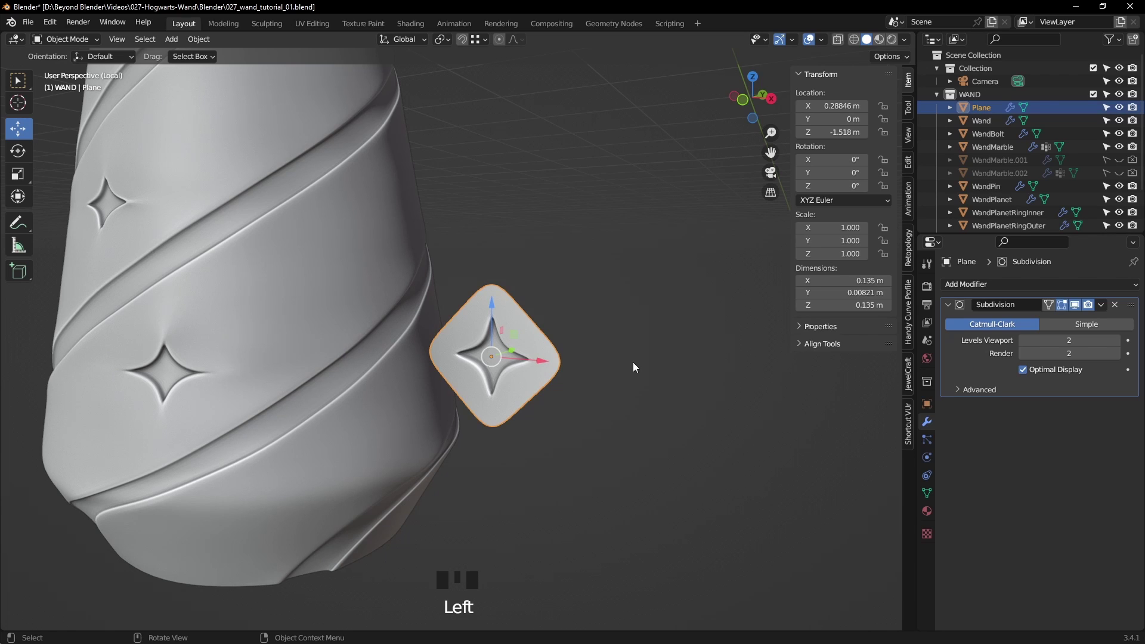
key("shift+d")
key("Escape")
left_click_drag(538, 365, 706, 379)
- Open the duplicate's mesh for editing and disable its Subdivision modifier's viewport display
key("Tab")
middle_click_drag(795, 432, 678, 424, "shift")
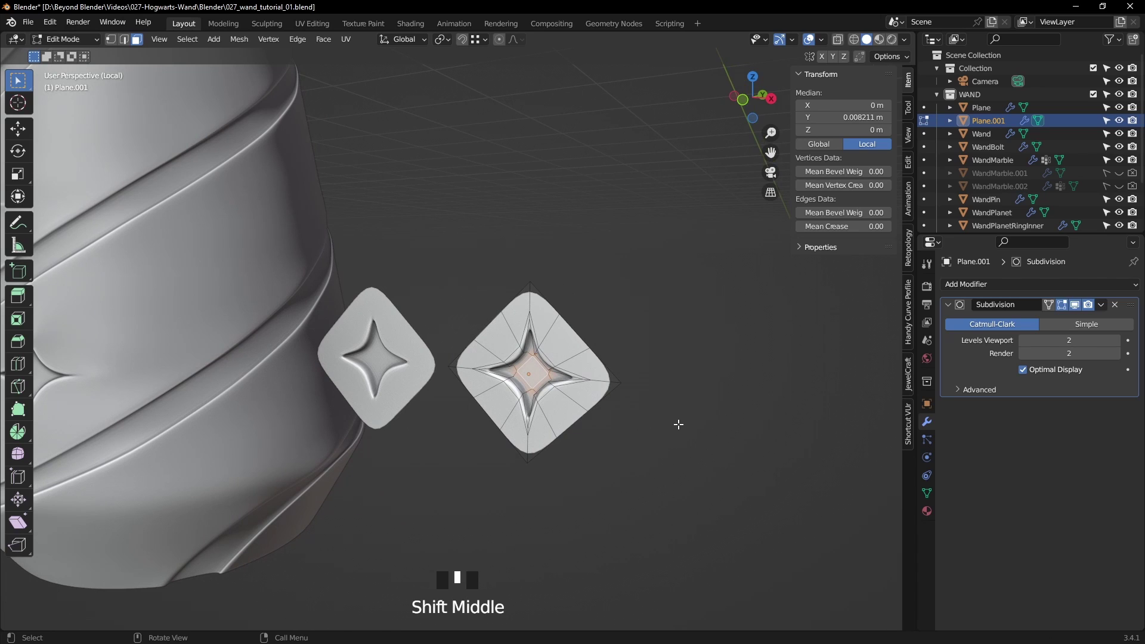
scroll(672, 417, "up", 3)
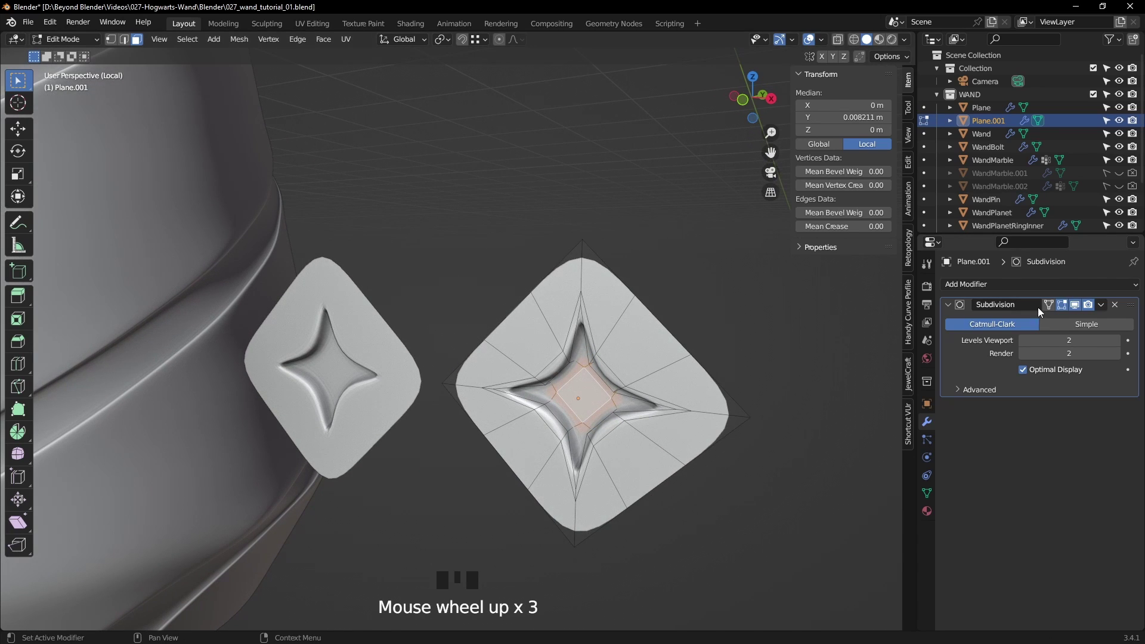
left_click(1075, 304)
scroll(679, 409, "up", 2)
middle_click_drag(679, 401, 625, 366, "shift")
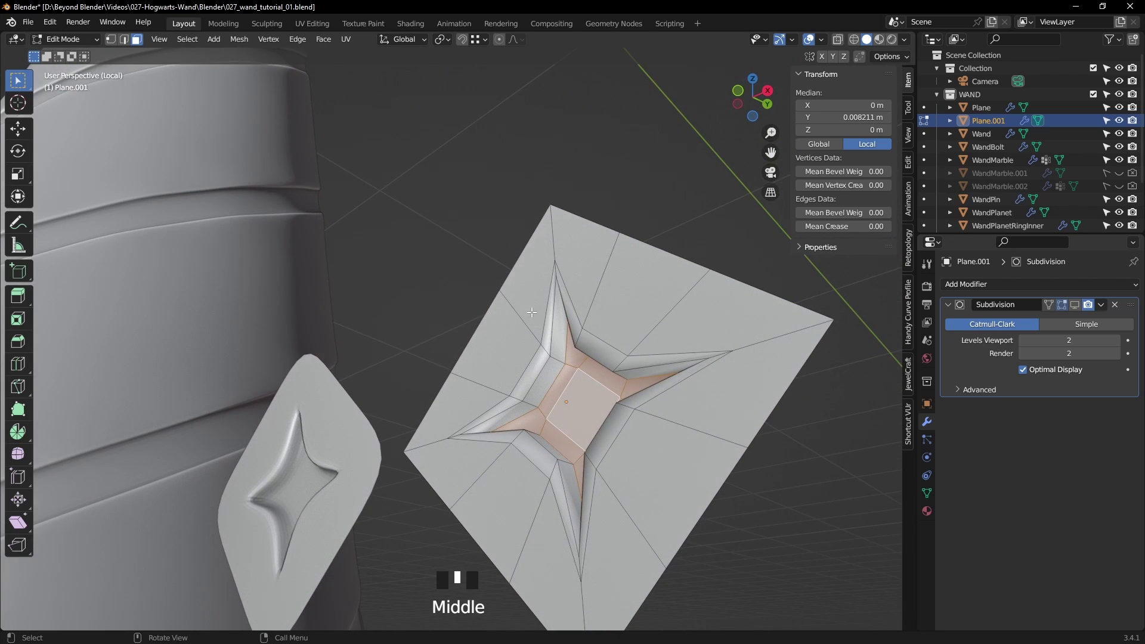
- Enable snapping and move the duplicate's recessed star faces -0.008211 m along Y, flush with the surrounding plane
left_click(17, 135)
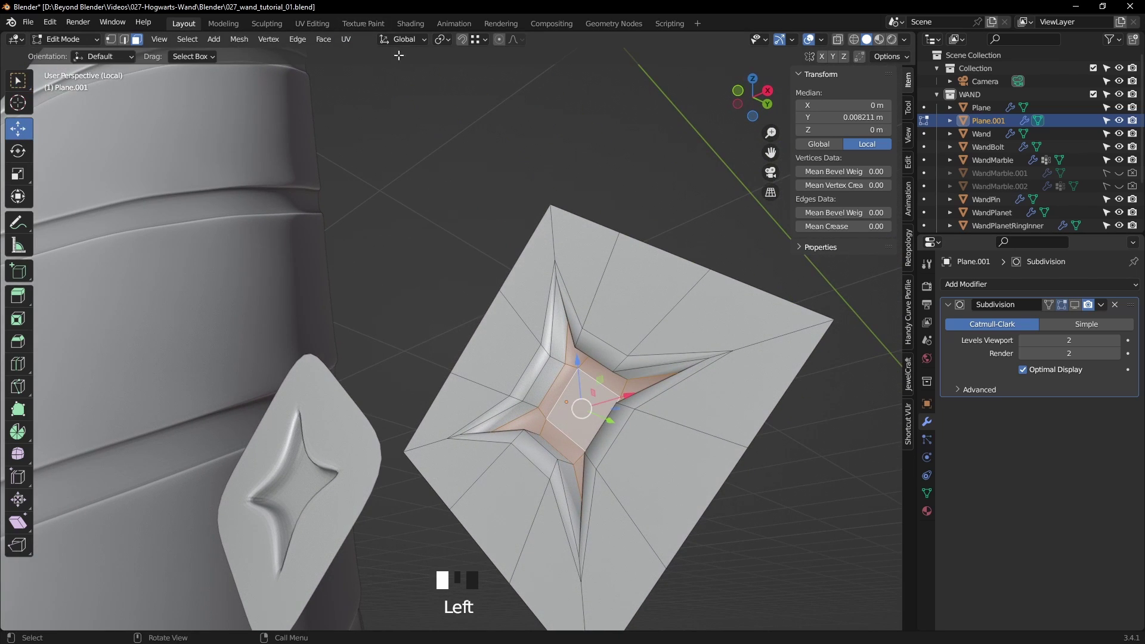
left_click(478, 40)
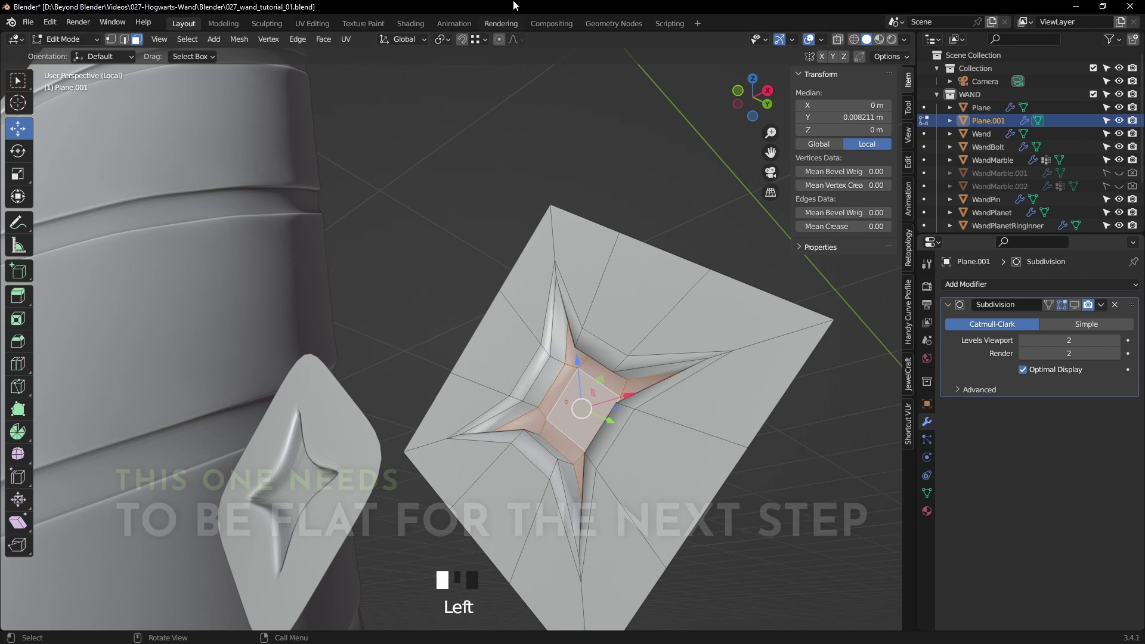
middle_click_drag(606, 340, 621, 394)
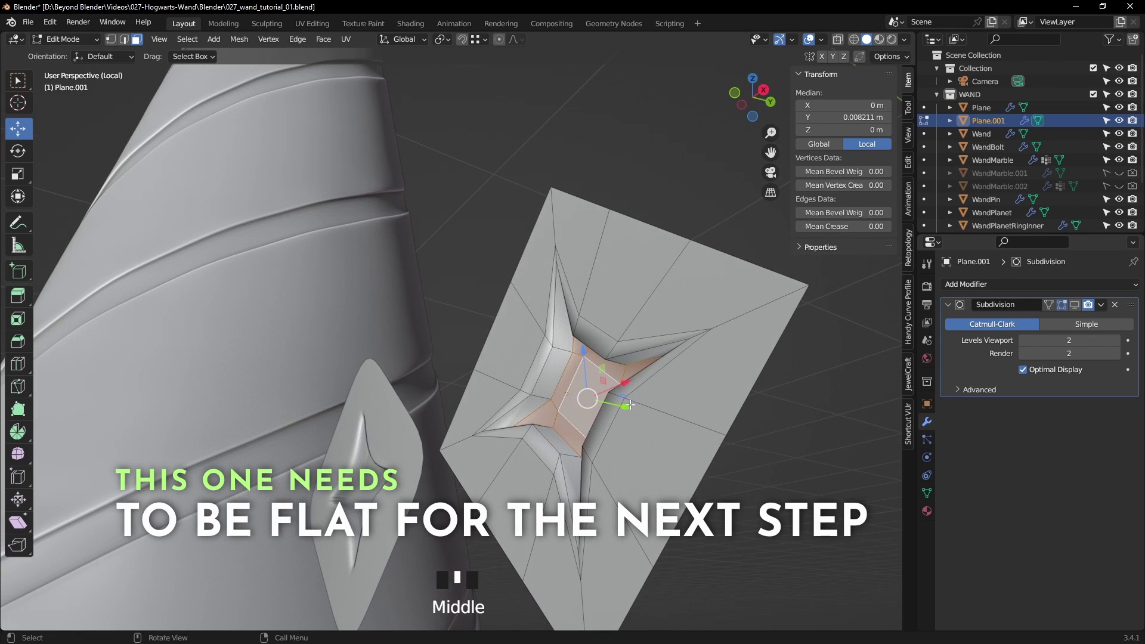
left_click_drag(622, 411, 553, 346)
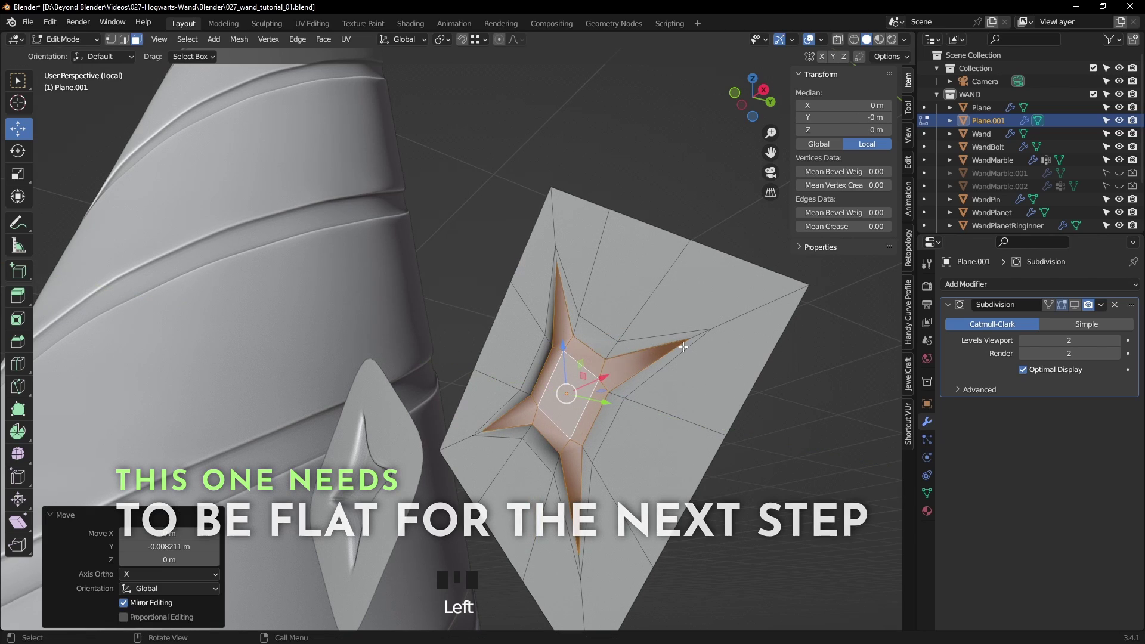
- Select all vertices of the flattened duplicate and merge them by distance
key("1")
key("a")
right_click(706, 370)
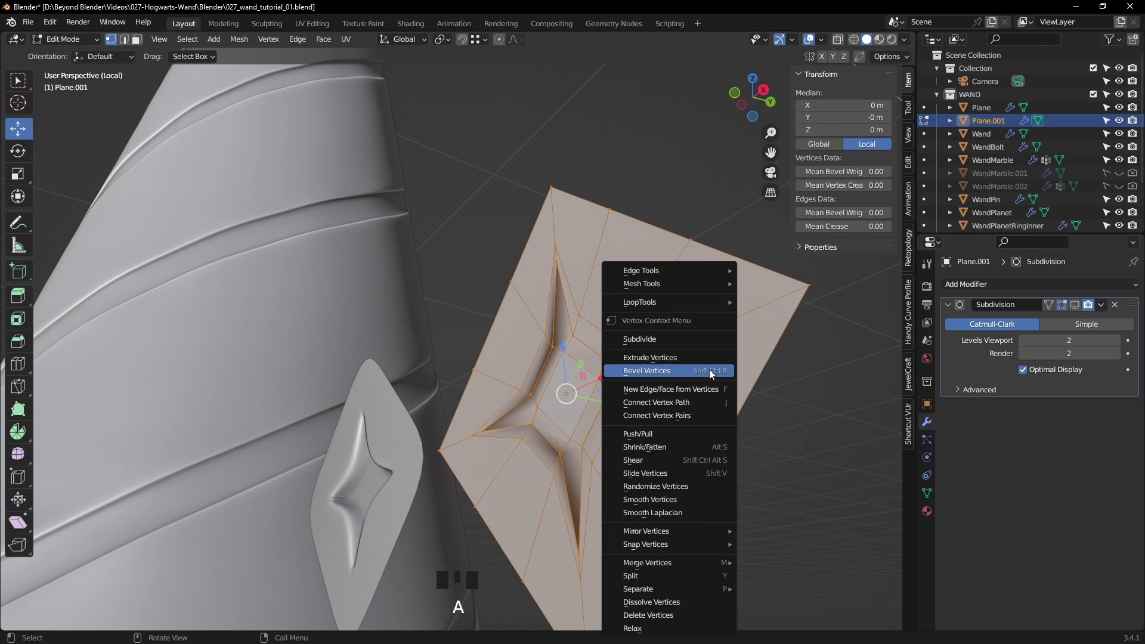
mouse_move(638, 567)
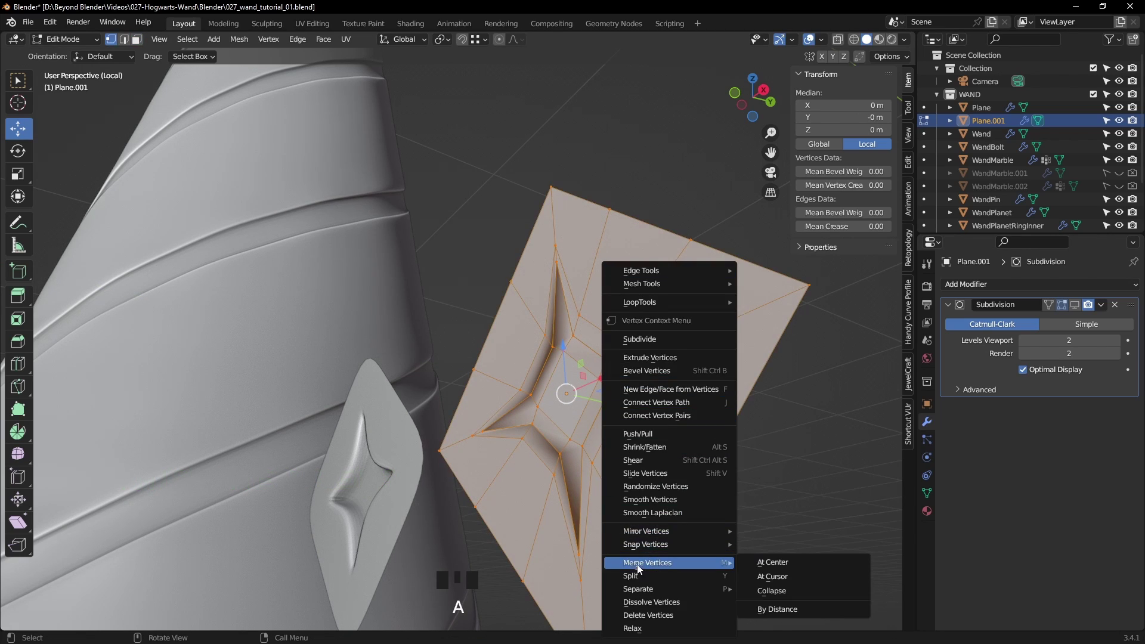
left_click(776, 609)
- Examine the flattened star duplicate's shape and topology in Object and Edit Mode
key("Tab")
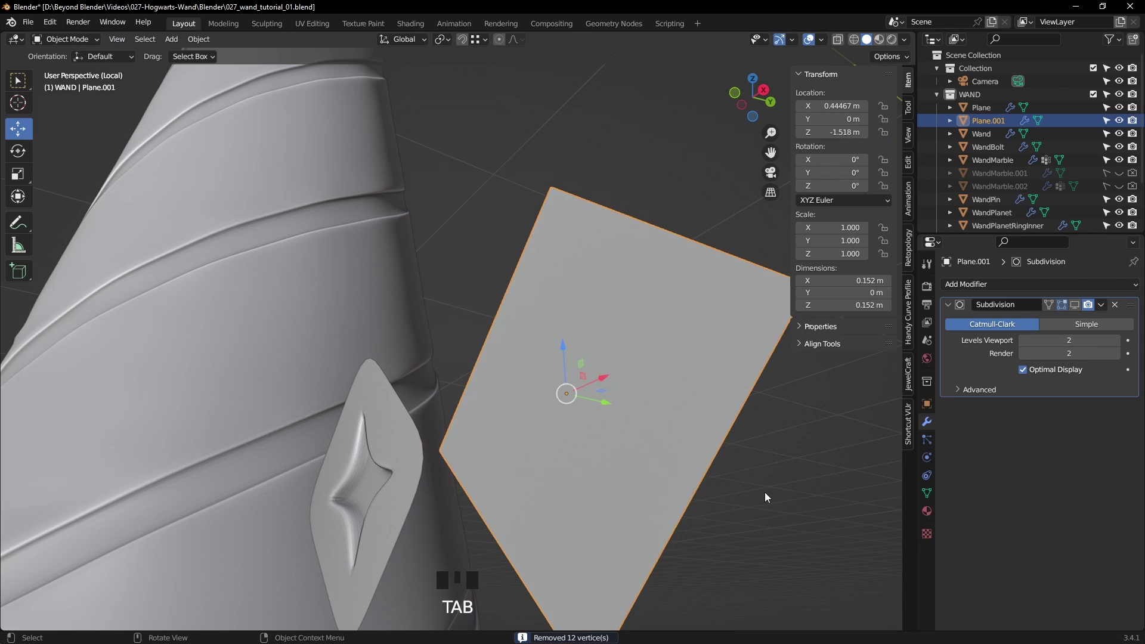
left_click(764, 492)
middle_click_drag(764, 492, 719, 479)
key("Tab")
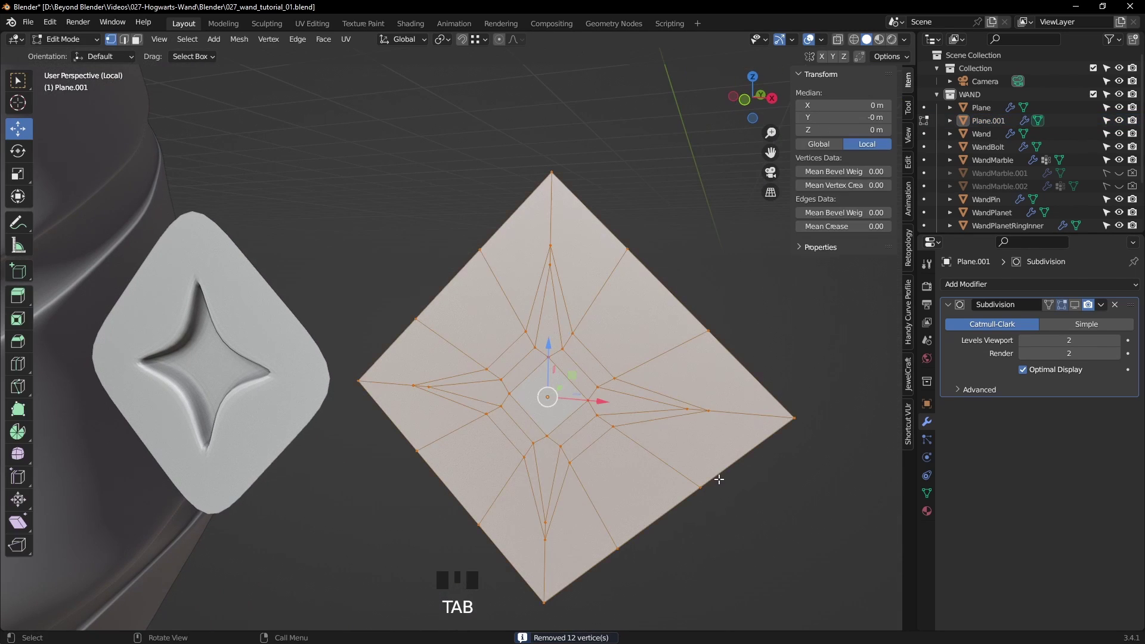
left_click(706, 369)
scroll(686, 377, "down", 4)
key("Tab")
middle_click_drag(667, 394, 619, 425)
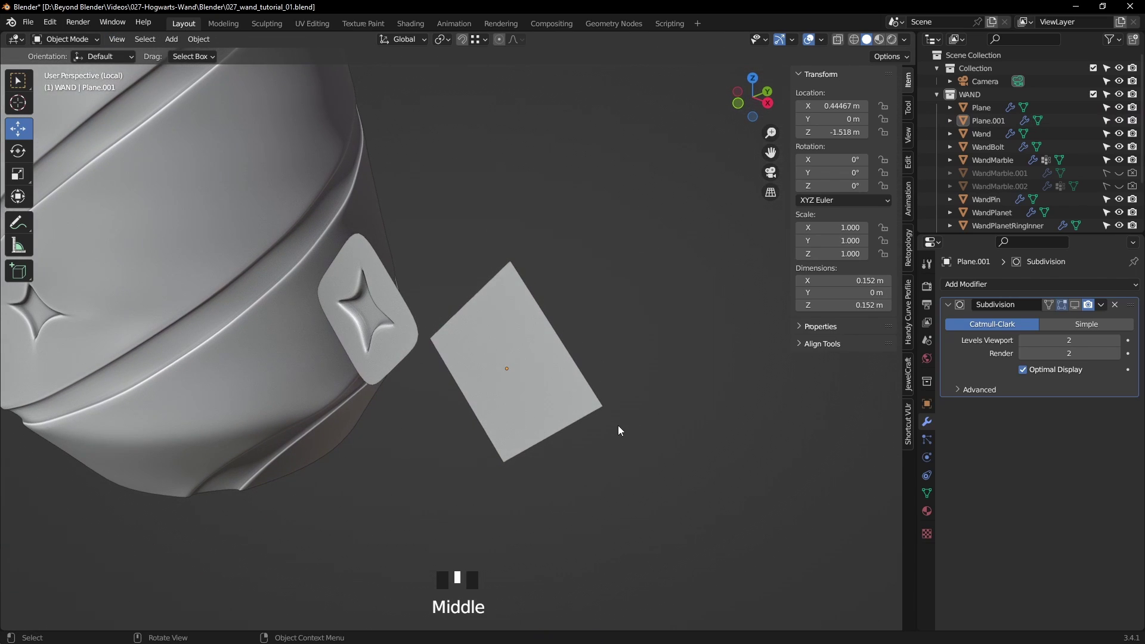
- Duplicate the flat star plane and move the new copy about -0.586 m along X to the marble
left_click(540, 360)
scroll(620, 364, "down", 3)
middle_click_drag(621, 364, 669, 434, "shift")
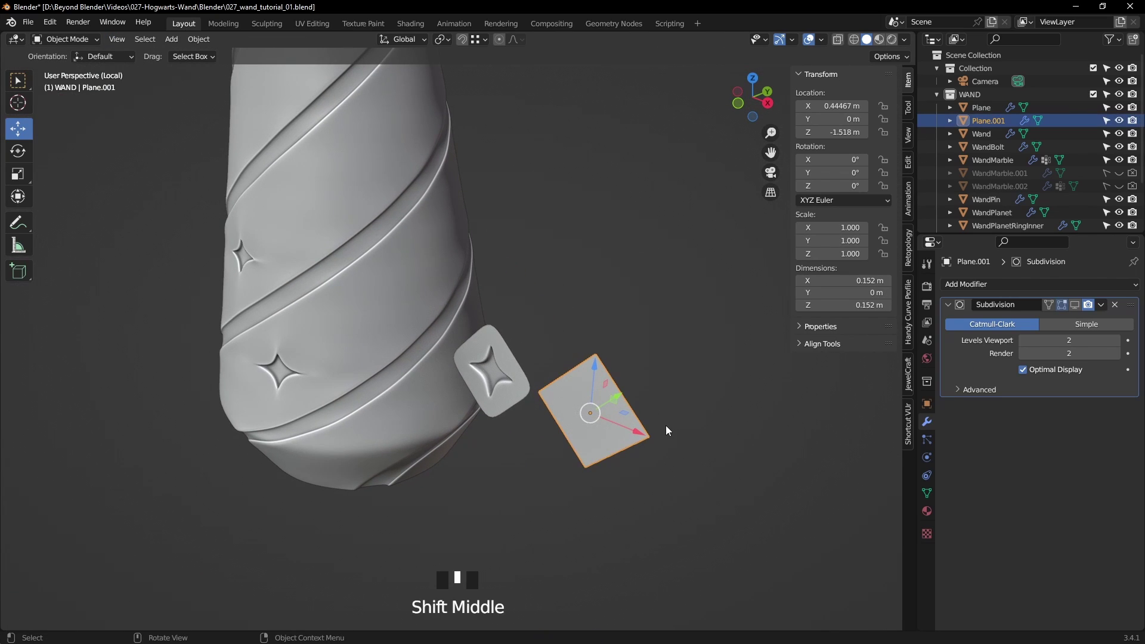
key("shift+d")
right_click(696, 418)
left_click_drag(642, 431, 305, 381)
middle_click_drag(305, 381, 482, 374)
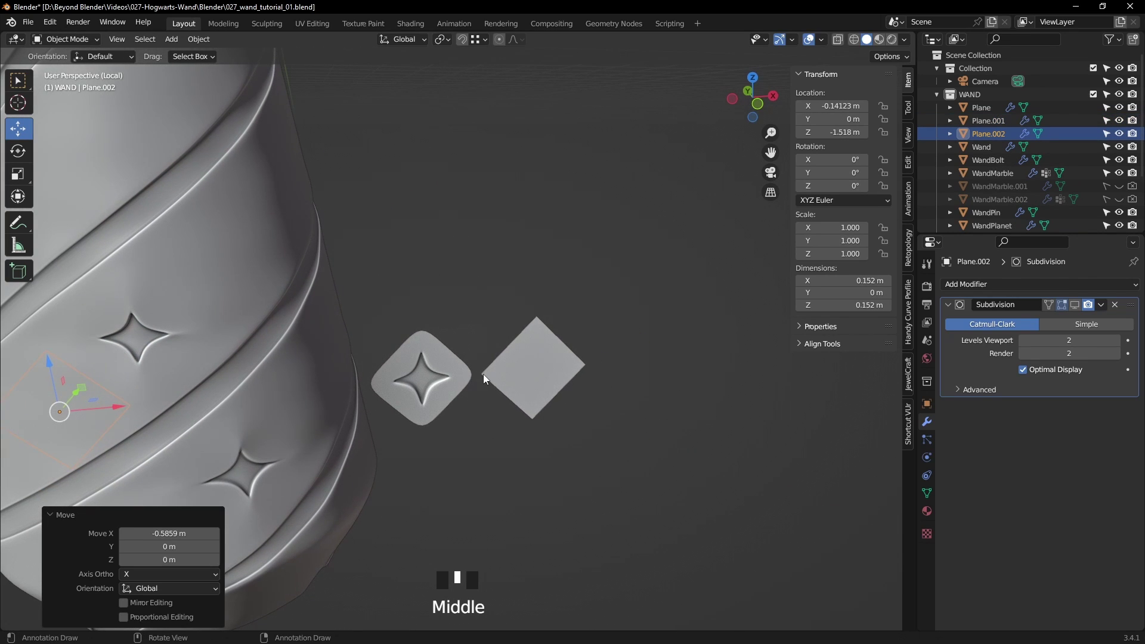
- In side view, move the new plane about -0.218 m along Y outside the marble and raise it about 0.049 m
key("KP_3")
left_click_drag(590, 417, 403, 422)
key("z")
left_click(300, 428)
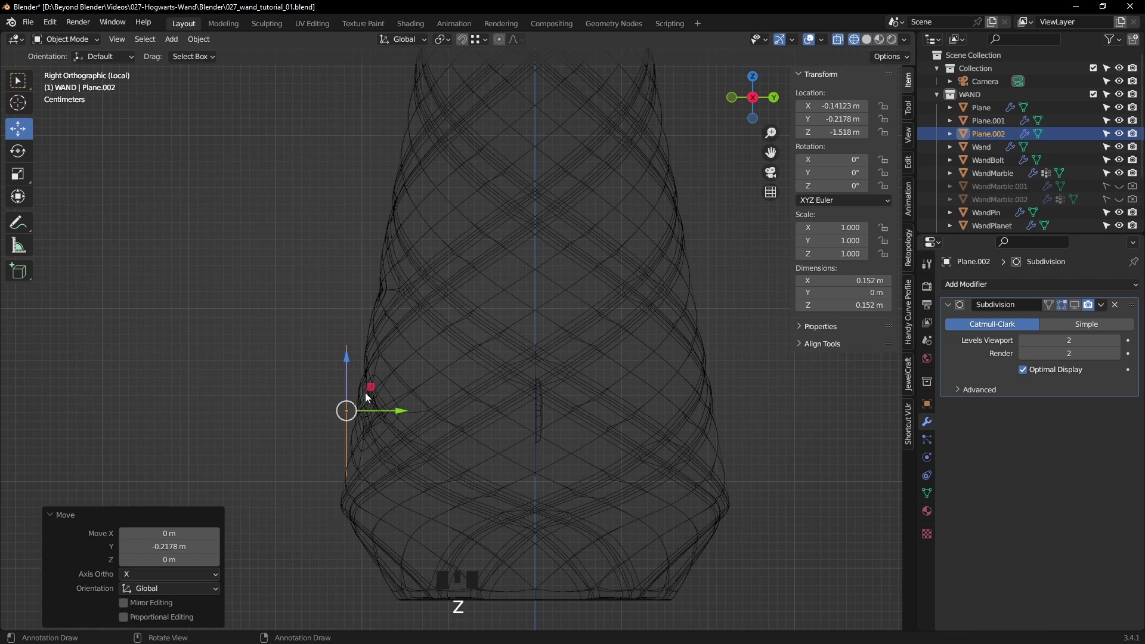
left_click_drag(348, 356, 349, 318)
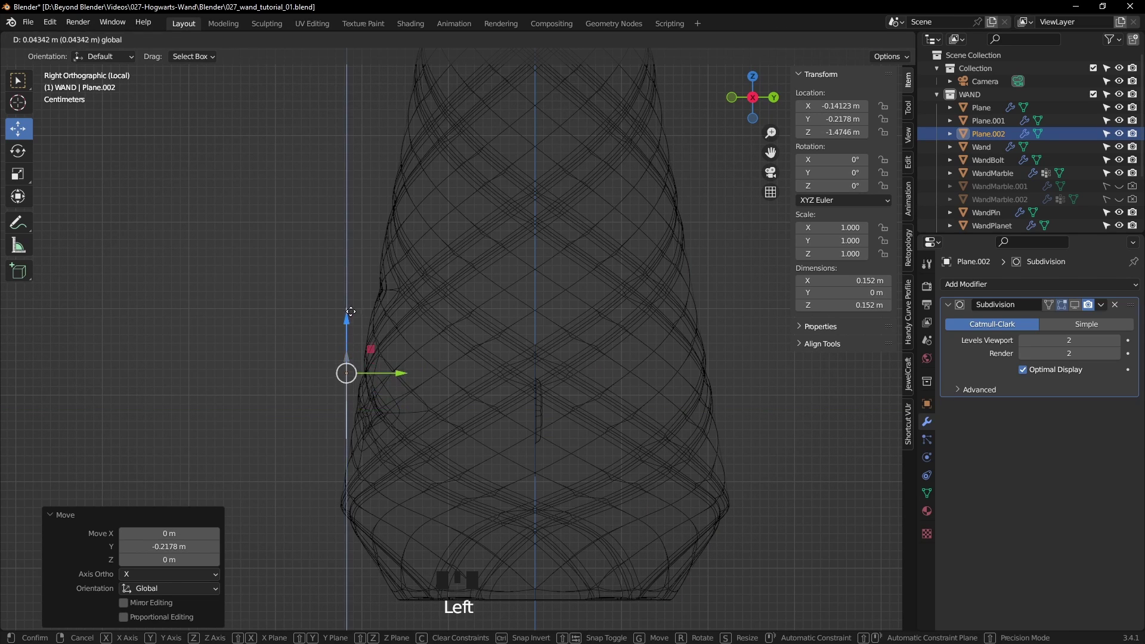
key("z")
left_click(497, 371)
middle_click_drag(498, 371, 525, 388)
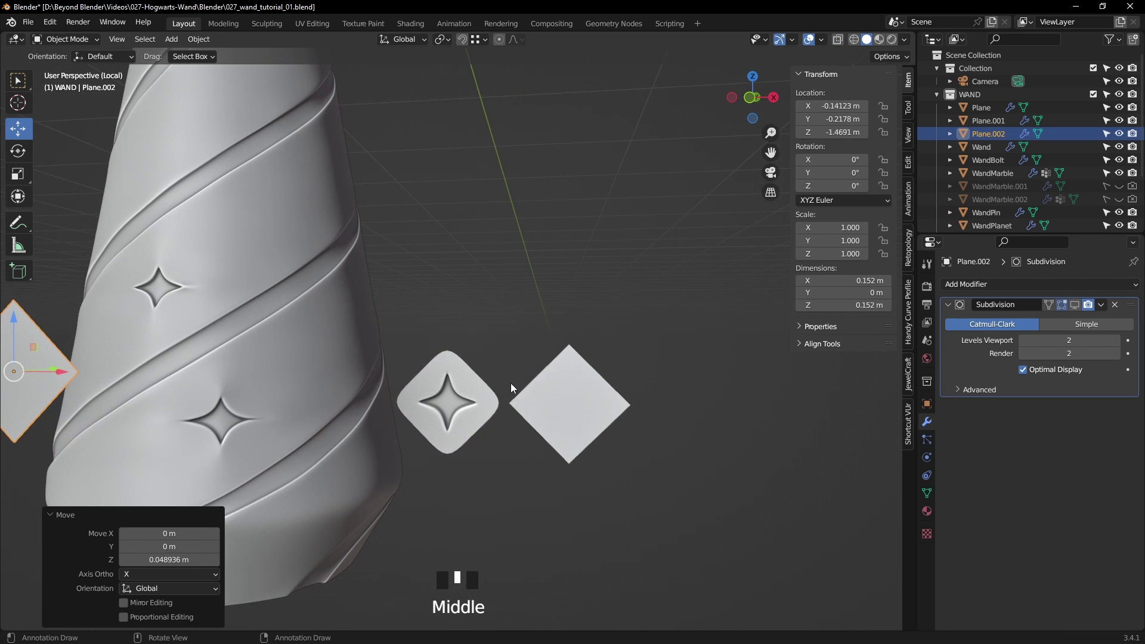
- In front view, centre the flat plane on the marble at about X 0 and raise it about 0.281 m above the existing stars
key("KP_1")
left_click_drag(121, 367, 241, 365)
left_click_drag(186, 315, 189, 71)
middle_click_drag(327, 131, 568, 323, "shift")
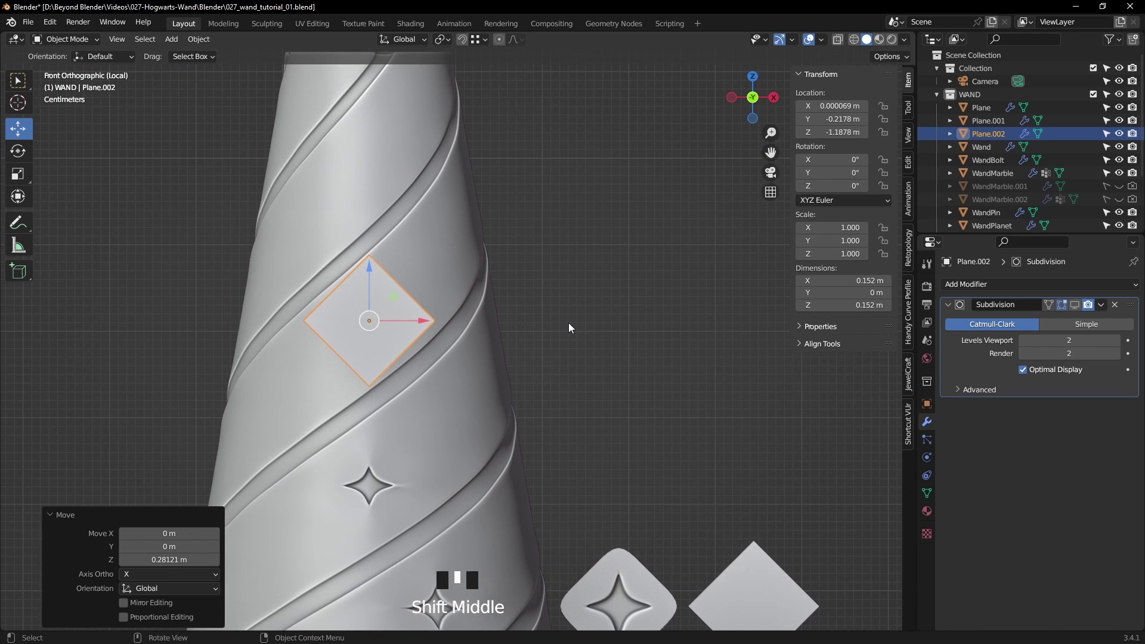
- In side view, move the plane about 0.05 m along Y toward the marble and rotate it about 11.2° to follow the taper
key("KP_3")
left_click_drag(404, 322, 447, 322)
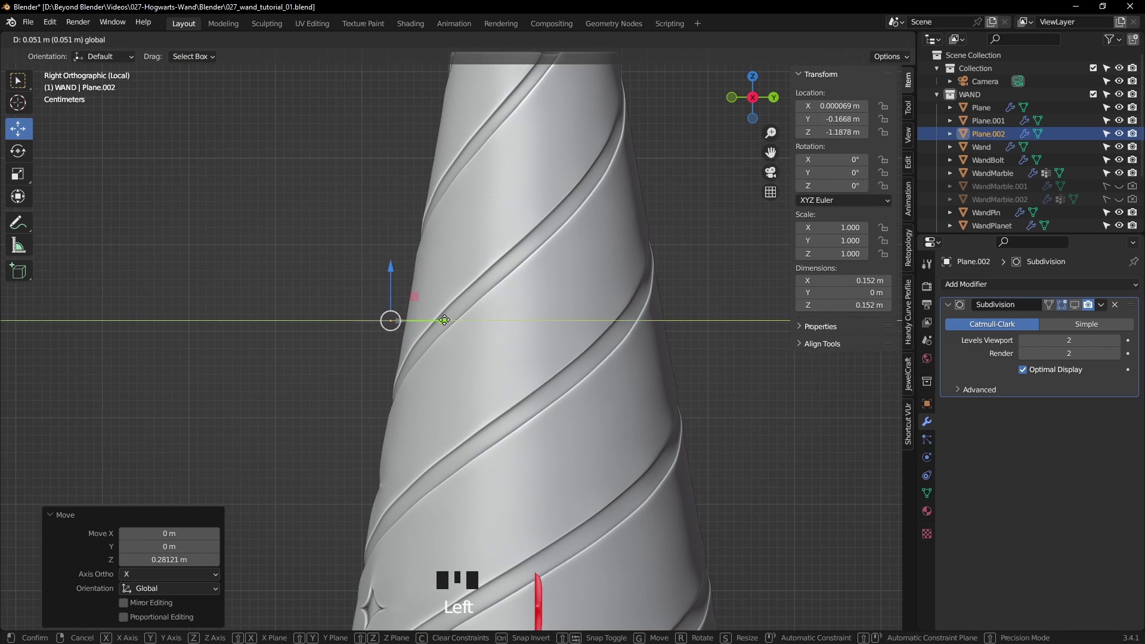
key("shift+z")
scroll(459, 331, "up", 4)
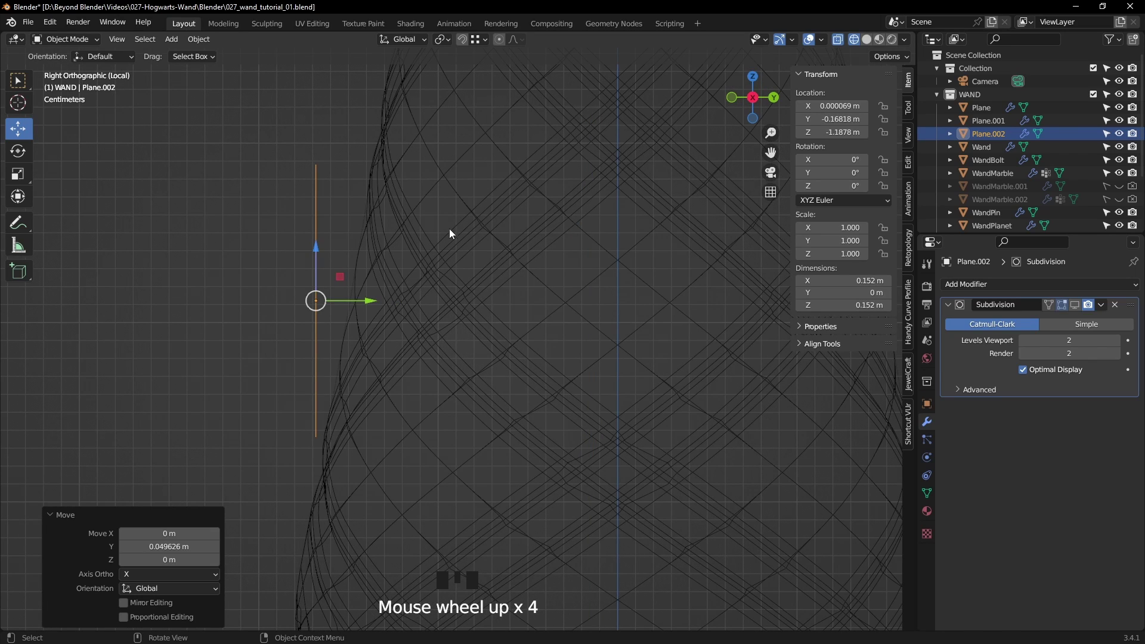
key("r")
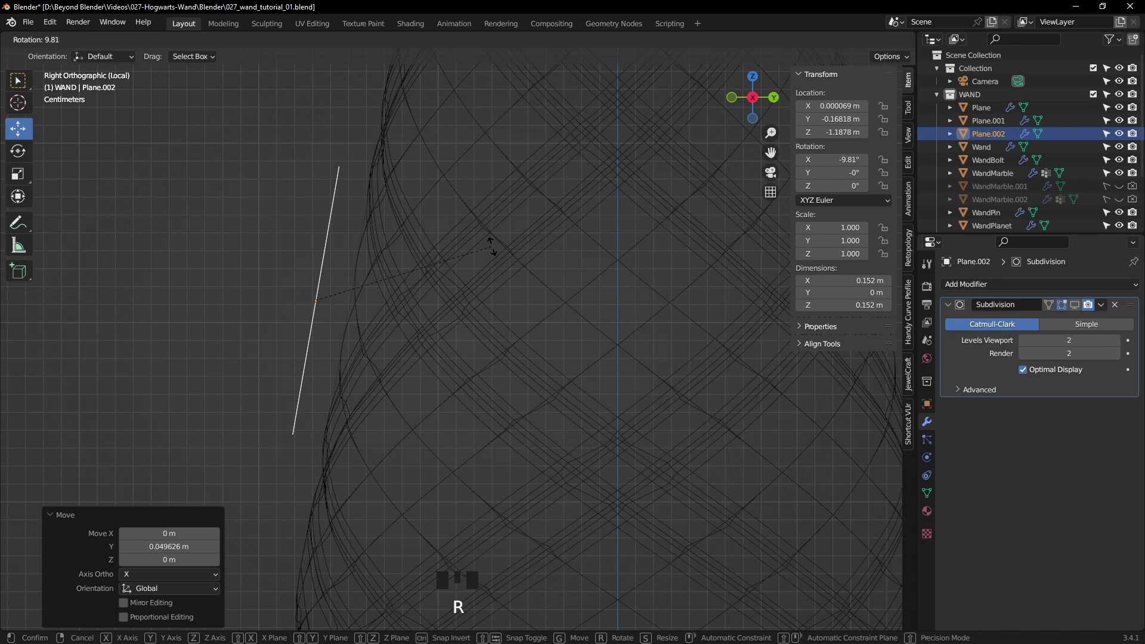
left_click(498, 253)
key("shift+z")
- Nudge the tilted plane about 0.009 m along Y, closer to the marble's surface
mouse_move(443, 284)
middle_mouse_down()
mouse_move(496, 309)
mouse_move(714, 324)
middle_mouse_up()
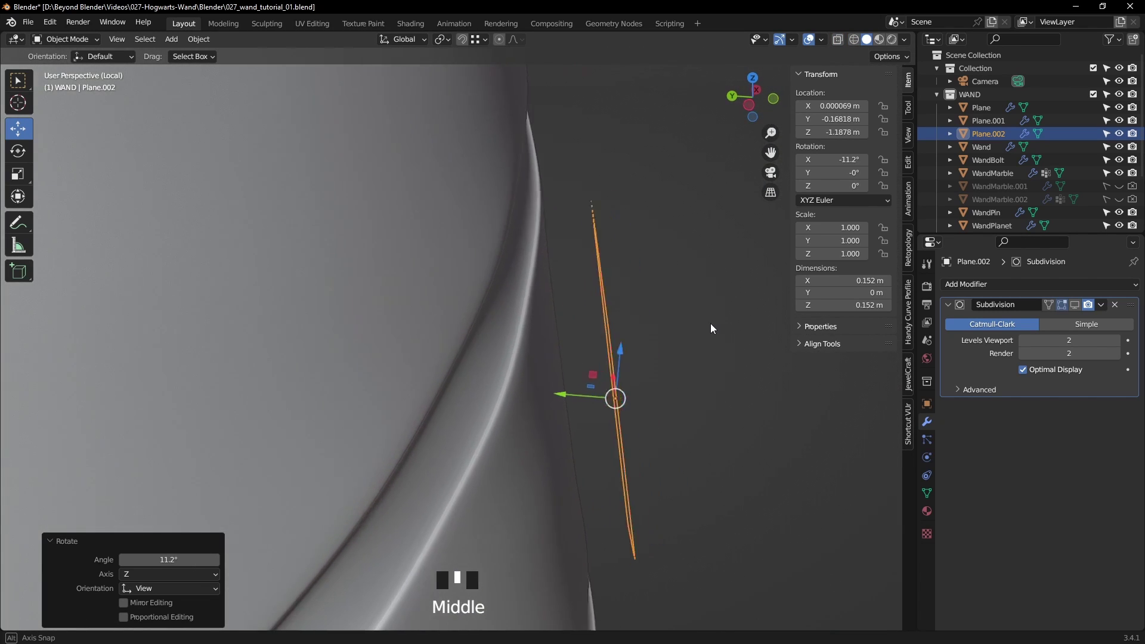
left_click_drag(542, 402, 525, 390)
middle_click_drag(537, 391, 384, 393)
scroll(574, 387, "down", 3)
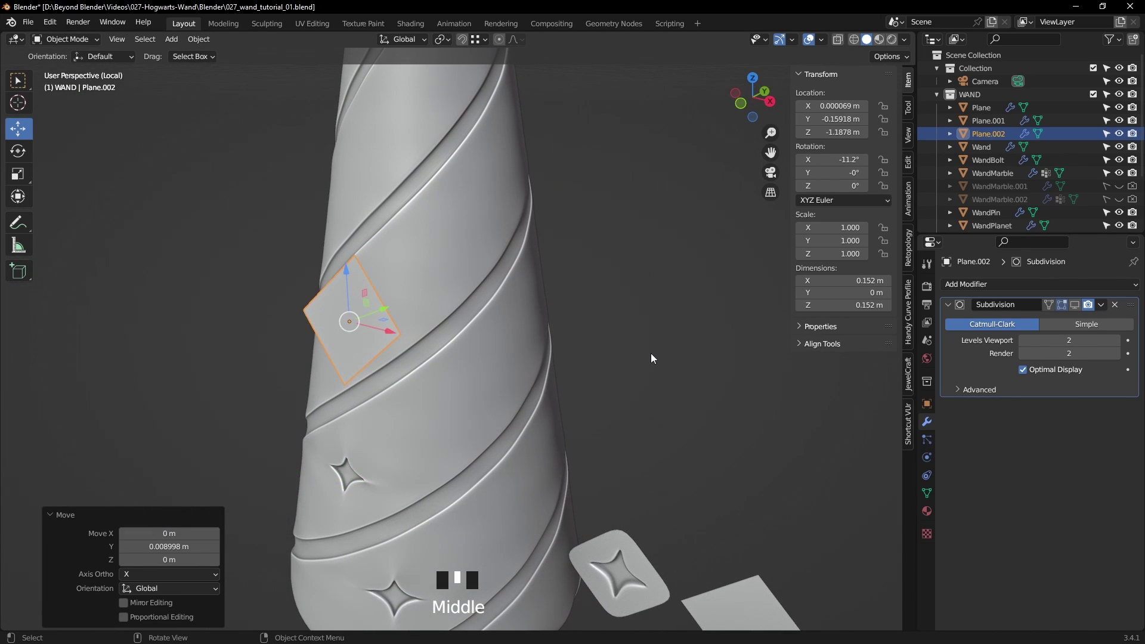
- Show the wireframe overlay on the marble and star planes, and clear the selection
key("q")
left_click(600, 453)
left_click(645, 378)
mouse_move(645, 378)
middle_mouse_down()
mouse_move(591, 374)
mouse_move(632, 363)
middle_mouse_up()
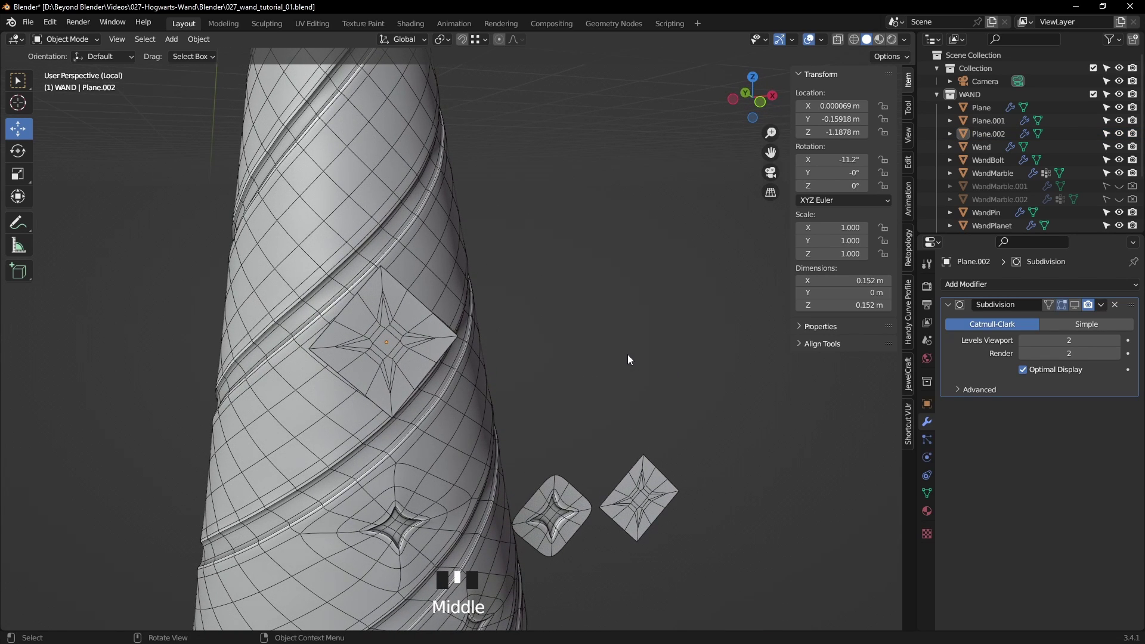
- Add a Shrinkwrap modifier to the upper star plane with WandMarble as its target
key("Tab")
key("Tab")
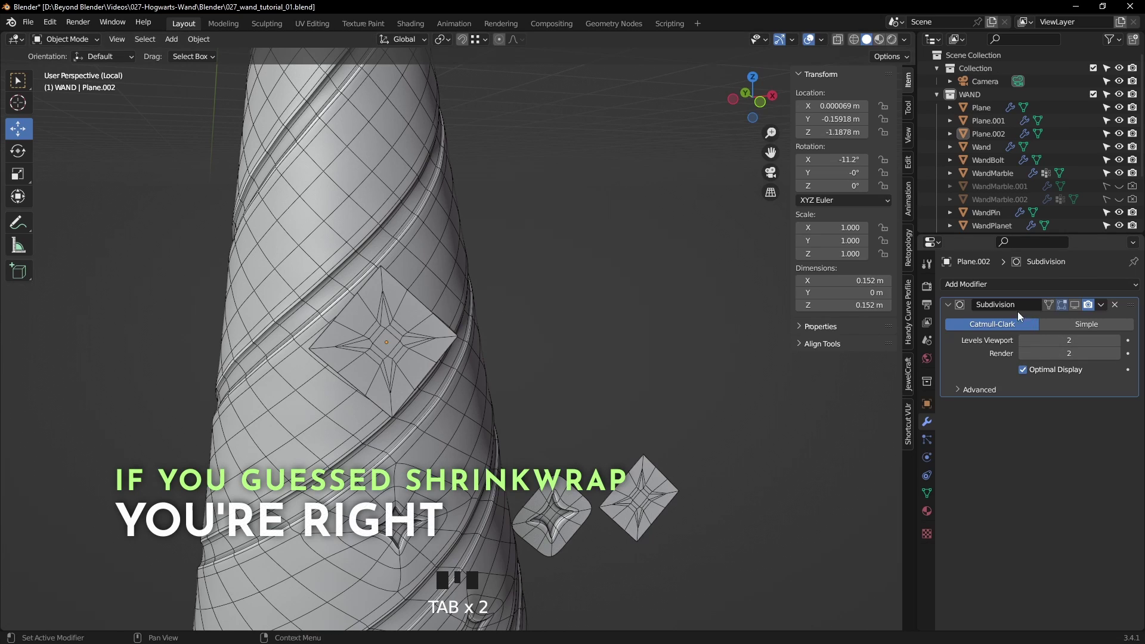
left_click(949, 304)
left_click(994, 285)
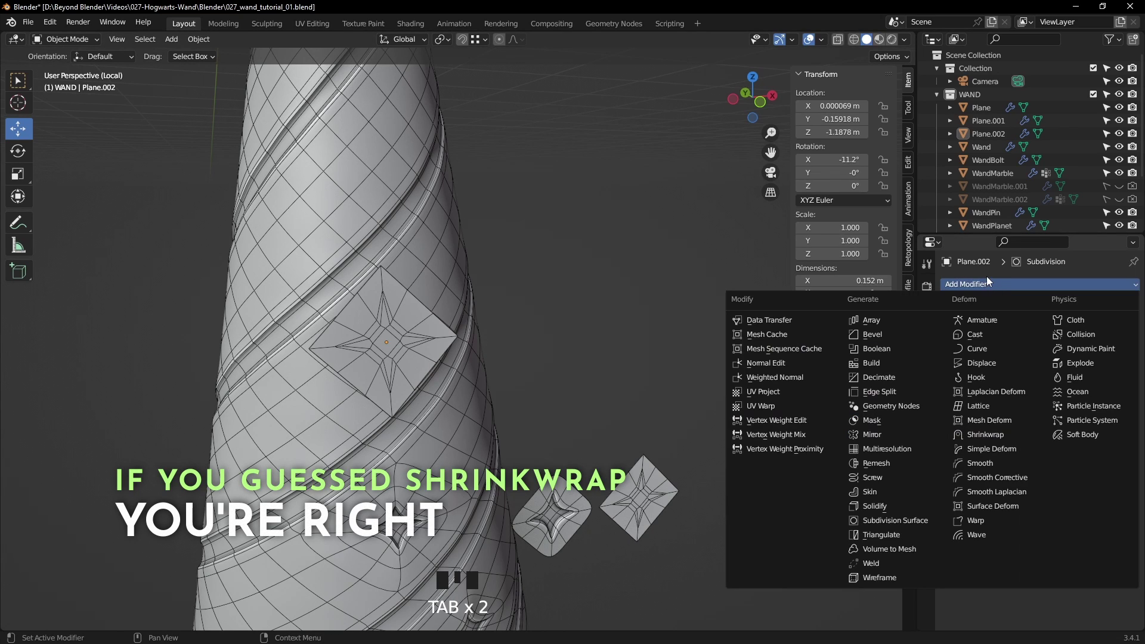
left_click(978, 434)
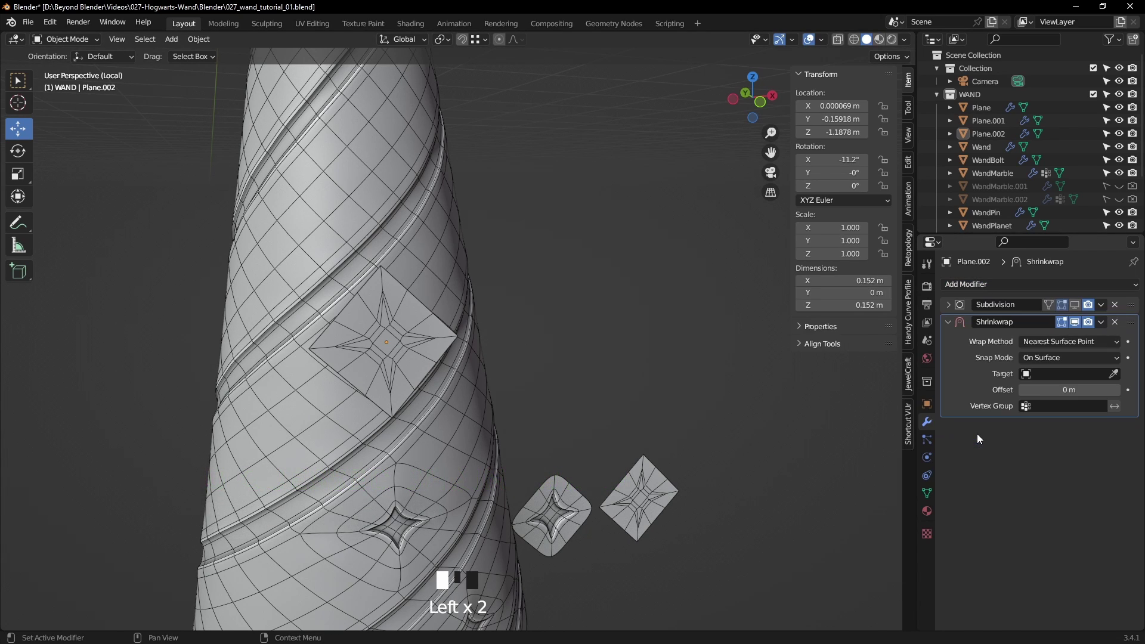
left_click(1114, 374)
left_click_drag(462, 327, 433, 247)
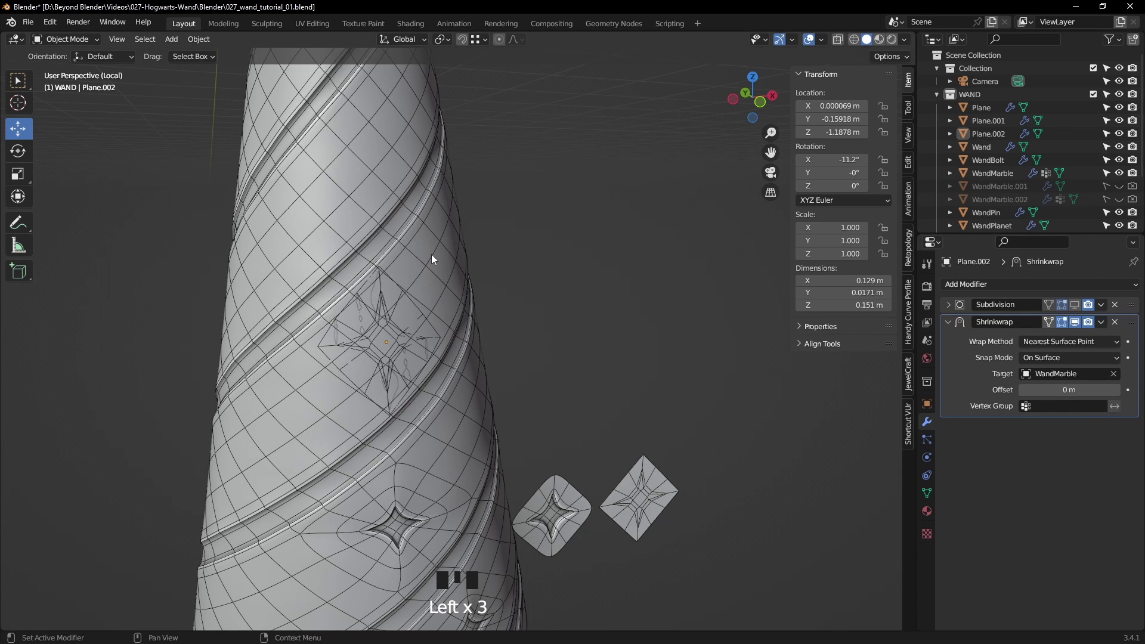
- Examine how the shrinkwrapped star plane lies on the marble, with the wireframe overlay off and on
middle_click_drag(624, 310, 580, 326)
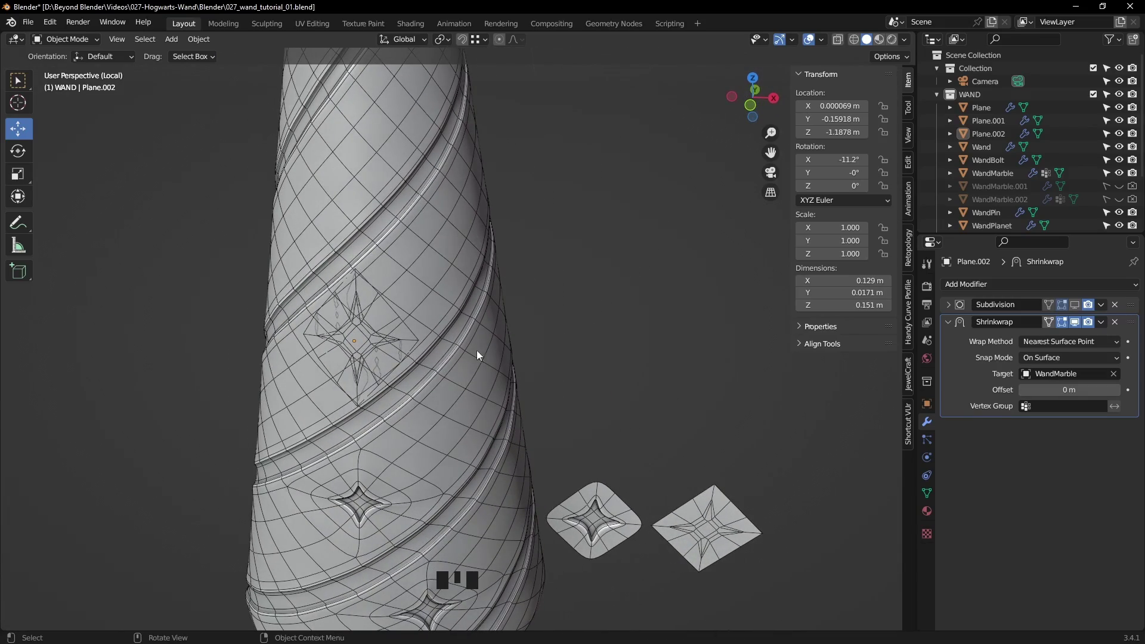
key("q")
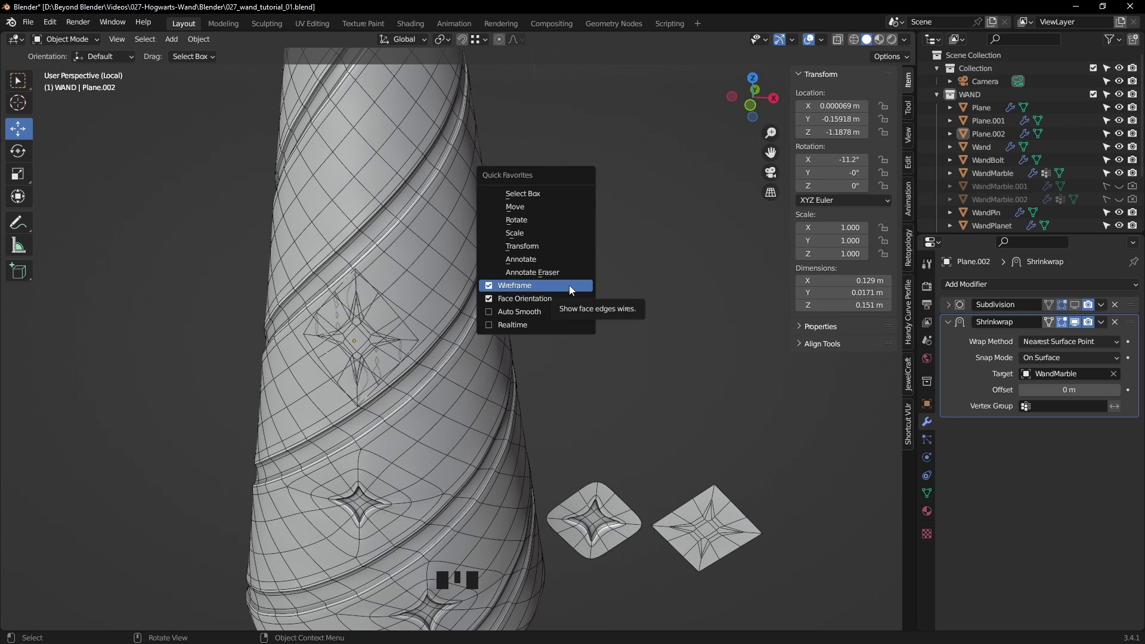
left_click(569, 286)
middle_click_drag(569, 334, 503, 351)
key("q")
left_click(600, 335)
scroll(504, 351, "up", 2)
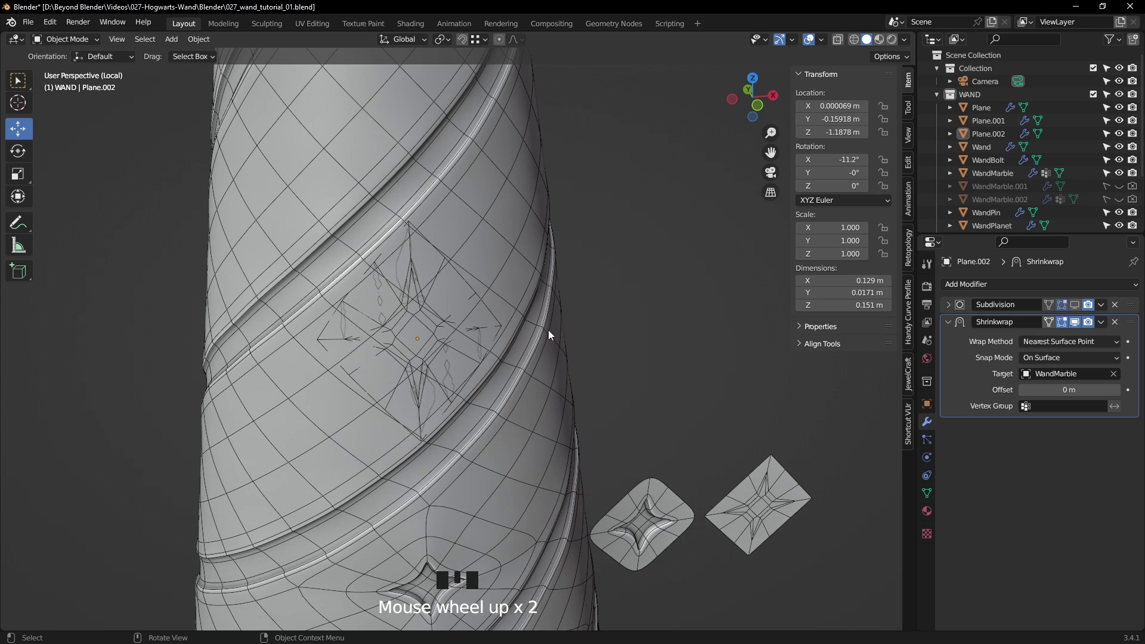
left_click(476, 294)
left_click(650, 327)
middle_click_drag(650, 327, 640, 348)
- Try the Outside snap mode on the star plane's Shrinkwrap with an offset of 0.033 m
left_click(460, 332)
left_click(461, 331)
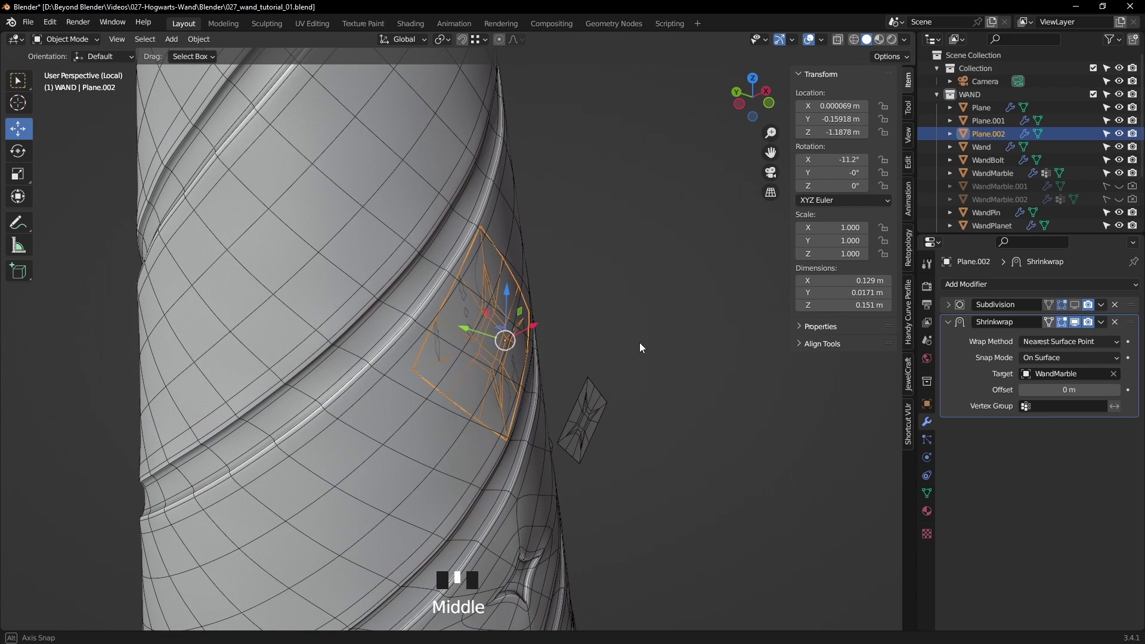
left_click(1051, 359)
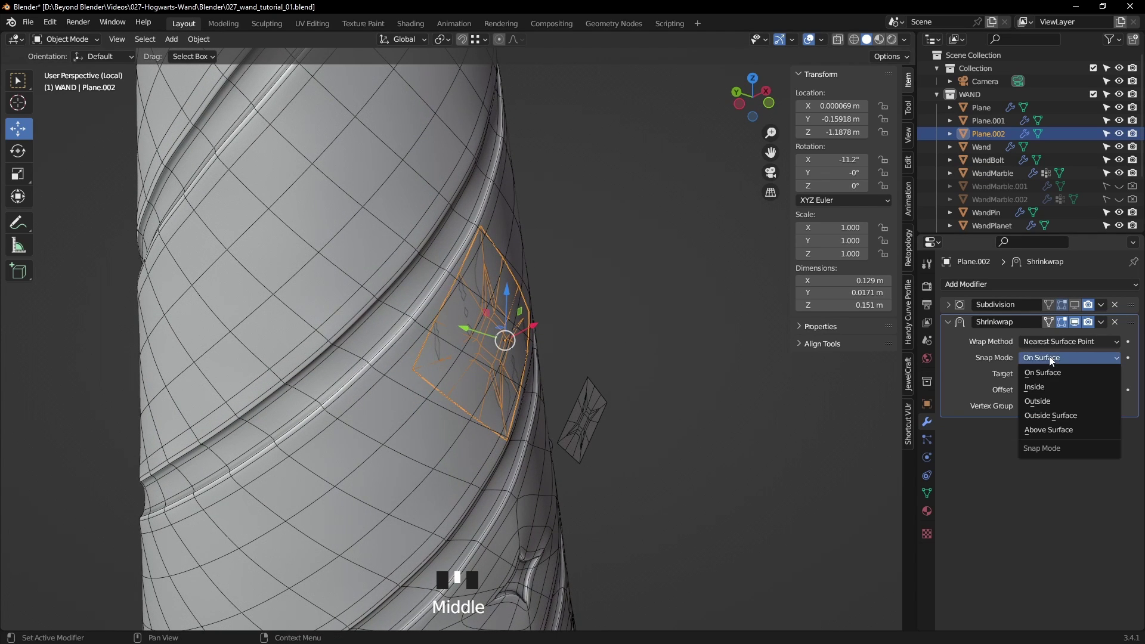
left_click(1044, 402)
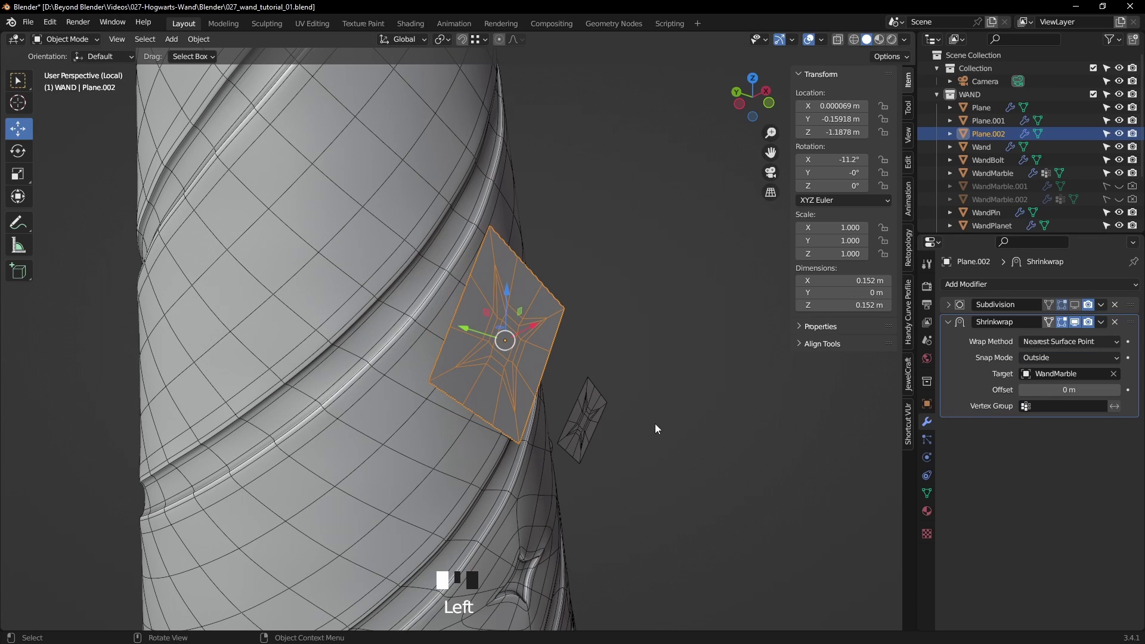
mouse_move(685, 417)
middle_mouse_down()
mouse_move(682, 430)
mouse_move(722, 424)
mouse_move(700, 430)
middle_mouse_up()
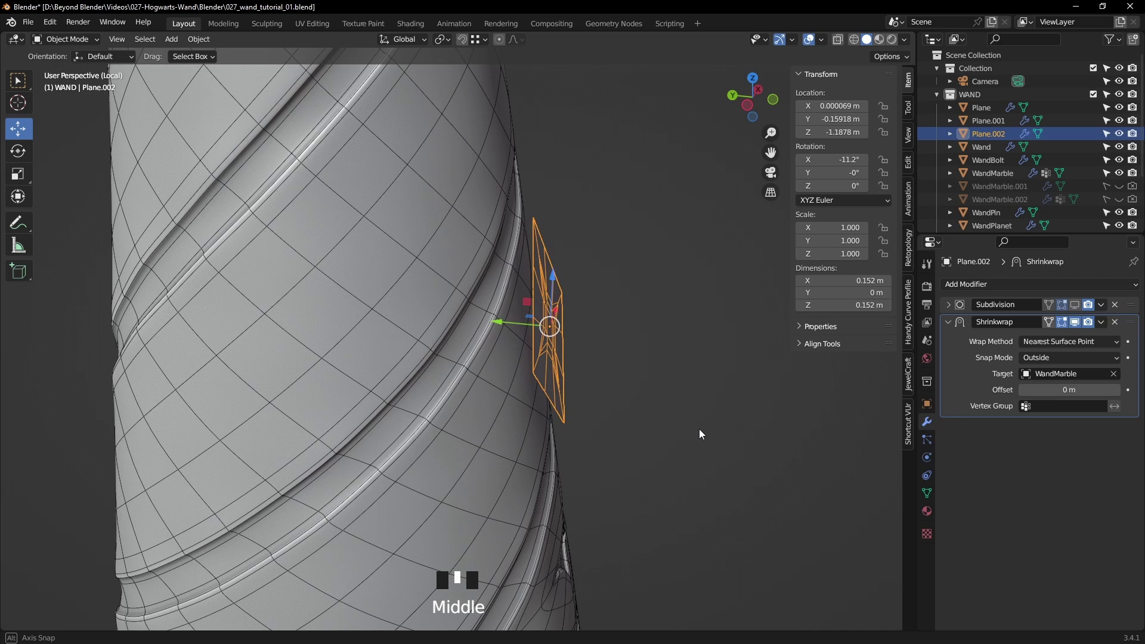
mouse_move(1068, 390)
left_mouse_down("shift")
mouse_move(1041, 389)
mouse_move(1079, 390)
left_mouse_up("shift")
middle_click_drag(543, 432, 501, 423)
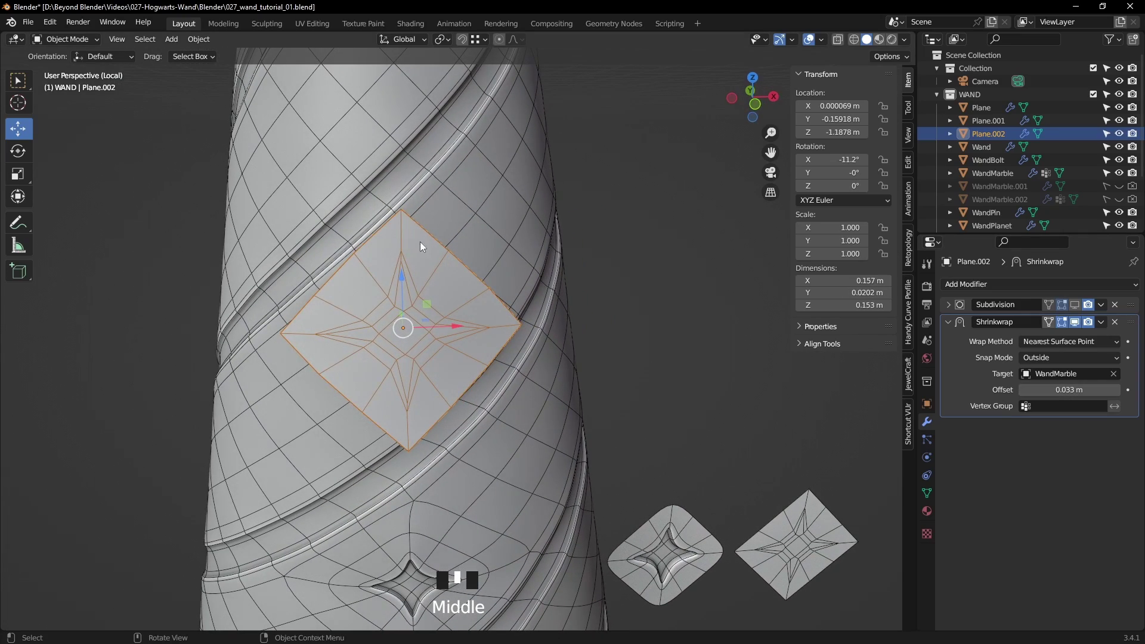
key("KP_1")
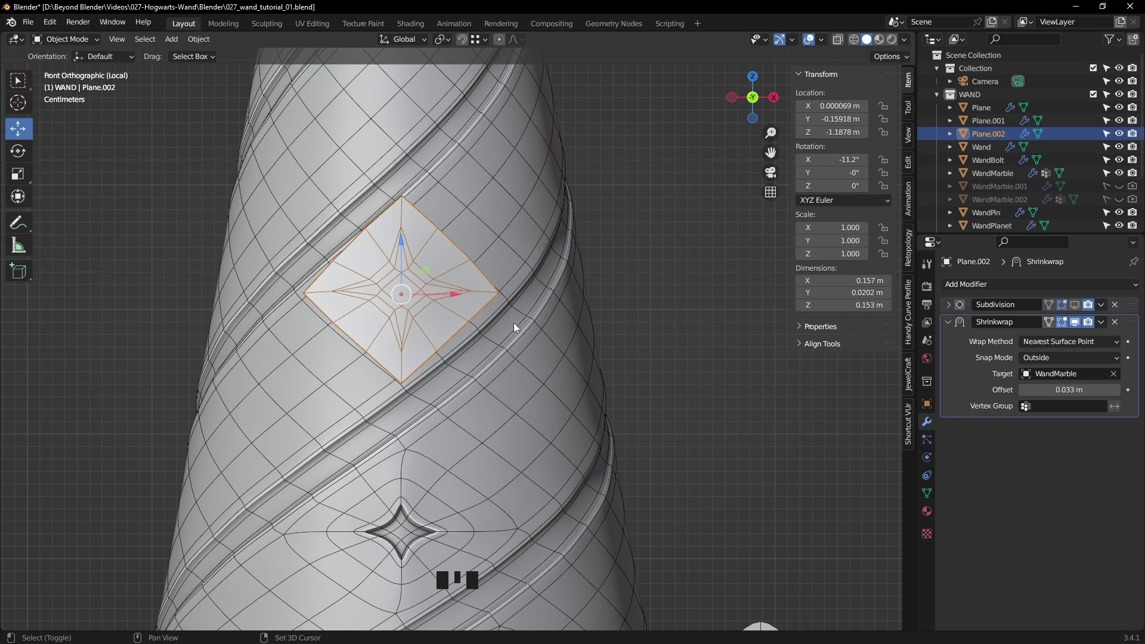
middle_click_drag(514, 320, 556, 336, "shift")
- Return the Shrinkwrap's snap mode to On Surface and set its offset to 0 m
left_click(1064, 361)
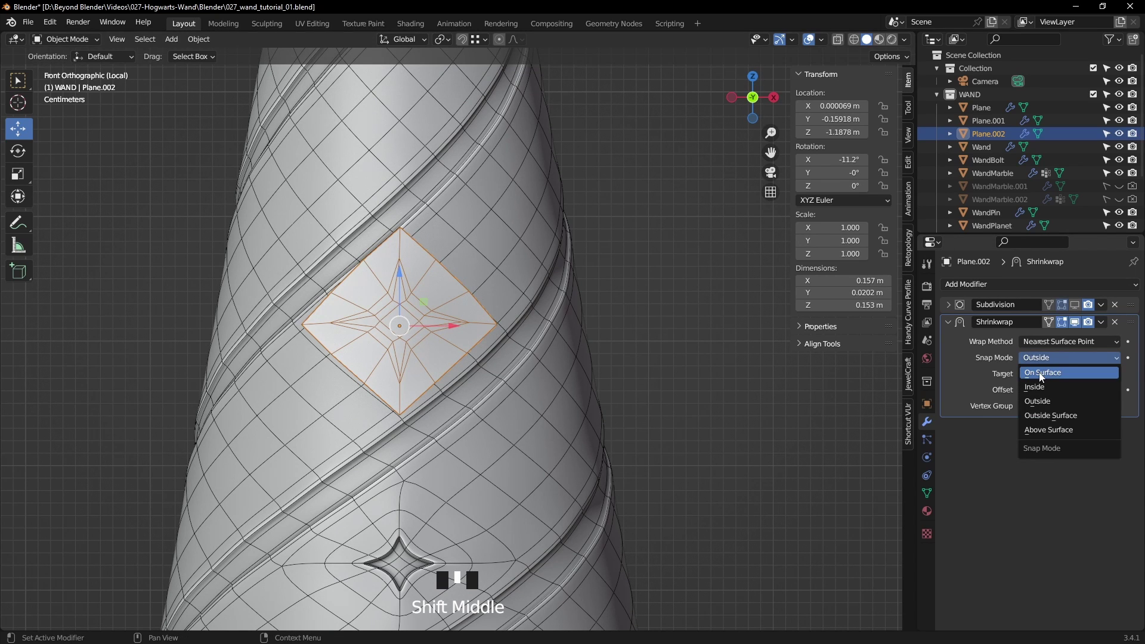
left_click(1039, 374)
middle_click_drag(550, 356, 716, 388)
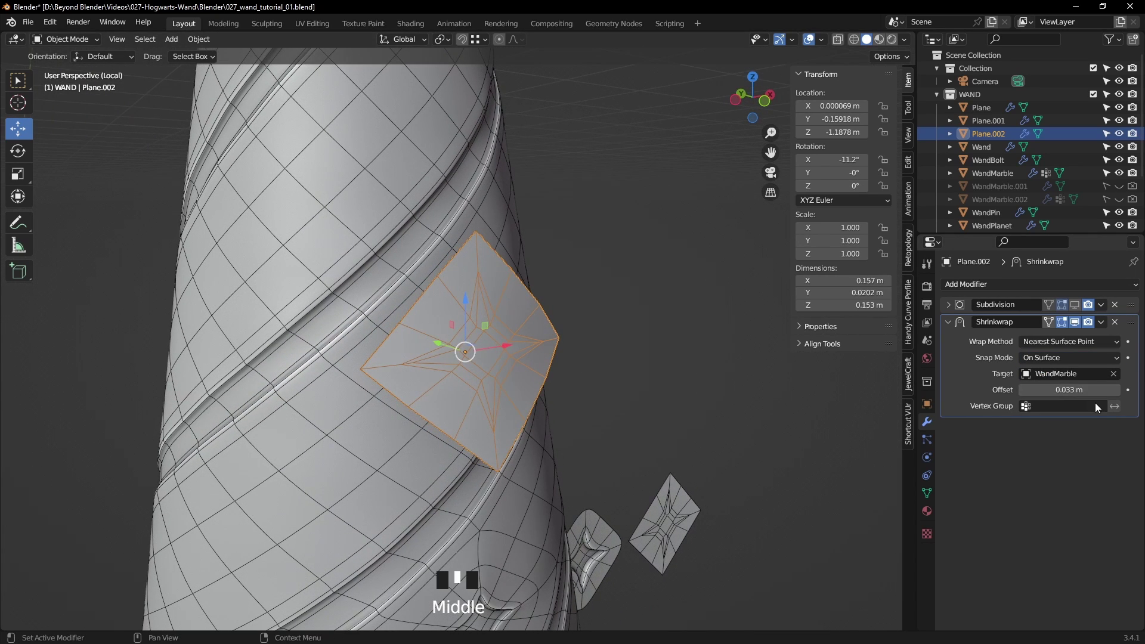
left_click(1067, 390)
type("0")
left_click(505, 342)
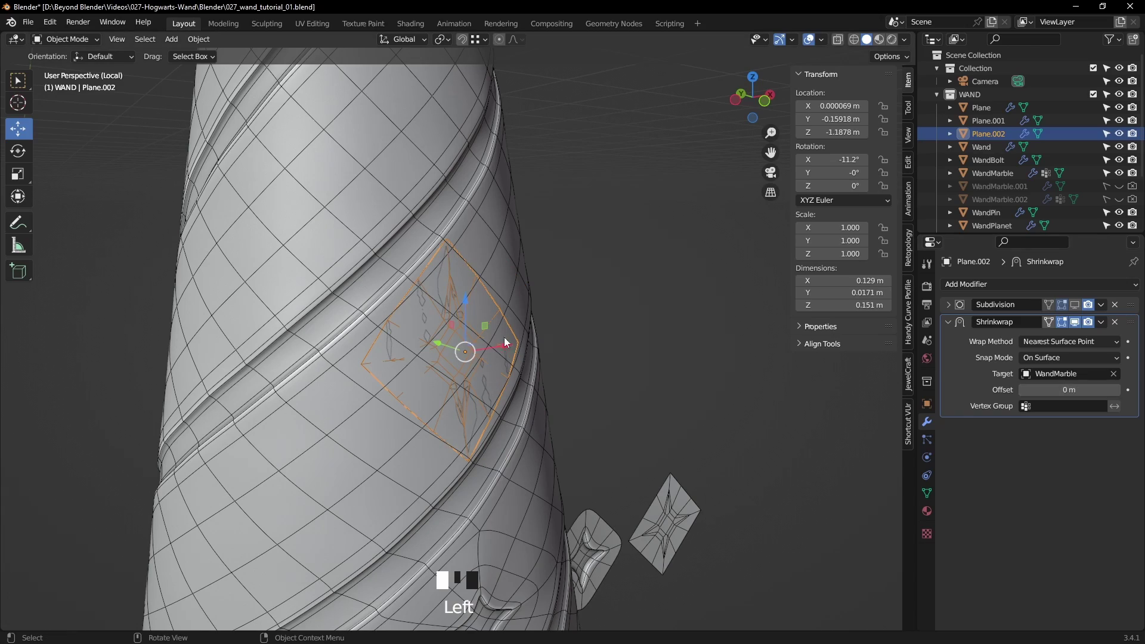
mouse_move(632, 336)
middle_mouse_down()
mouse_move(573, 328)
mouse_move(622, 344)
middle_mouse_up()
- Try deleting the marble faces beneath the star plane while its Shrinkwrap modifier is still live
left_click(534, 303)
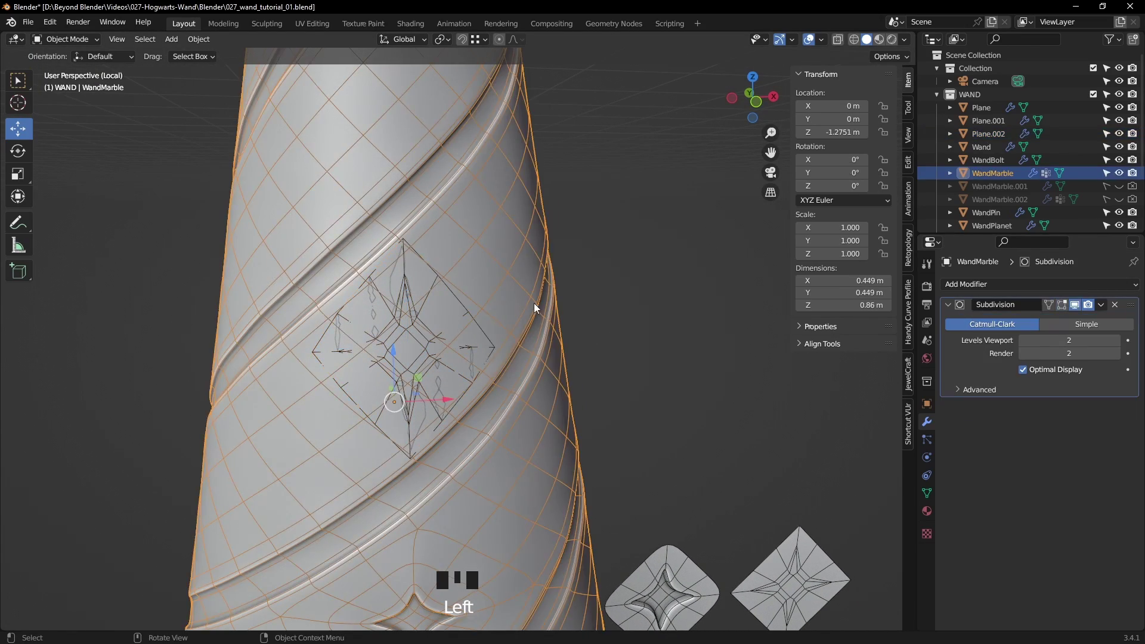
key("Tab")
key("3")
left_click(422, 351)
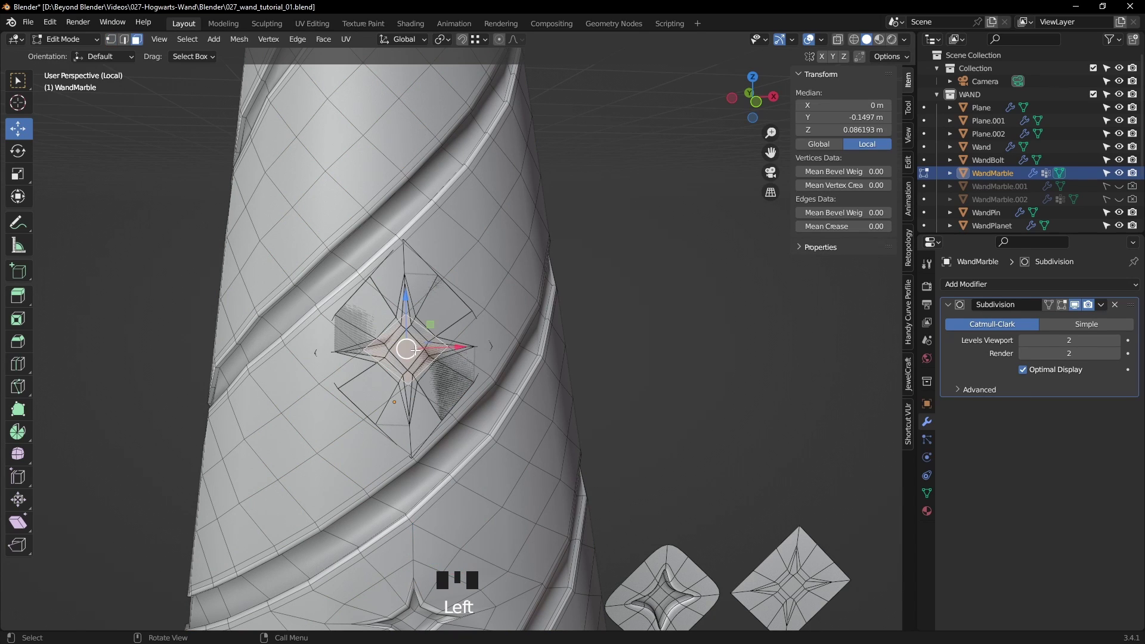
key("ctrl+KP_Add")
key("Delete")
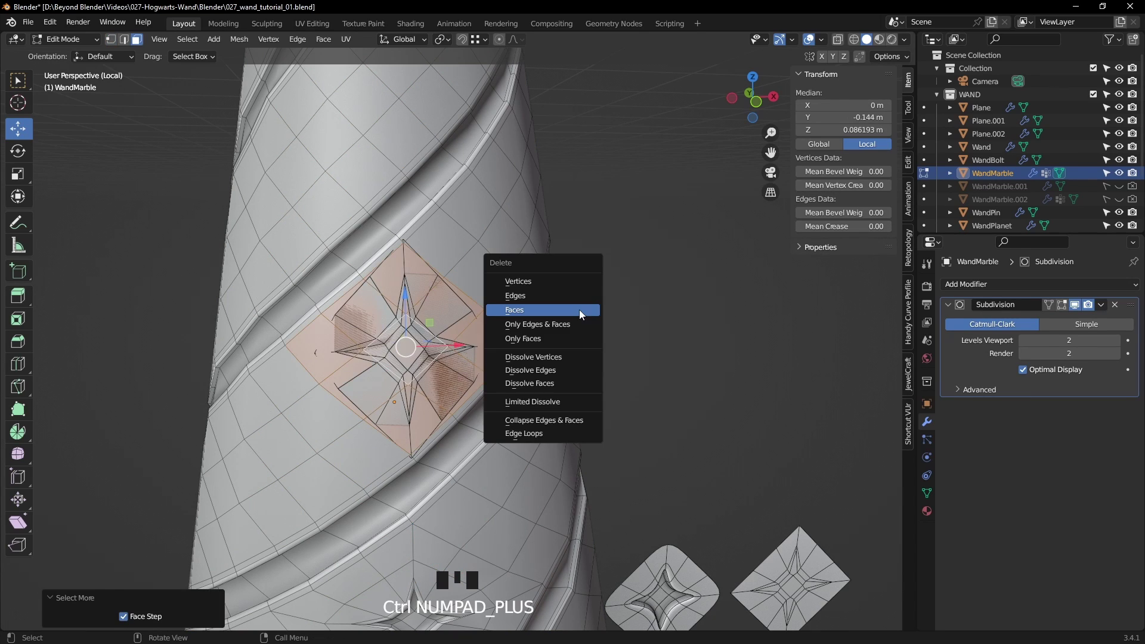
left_click(578, 310)
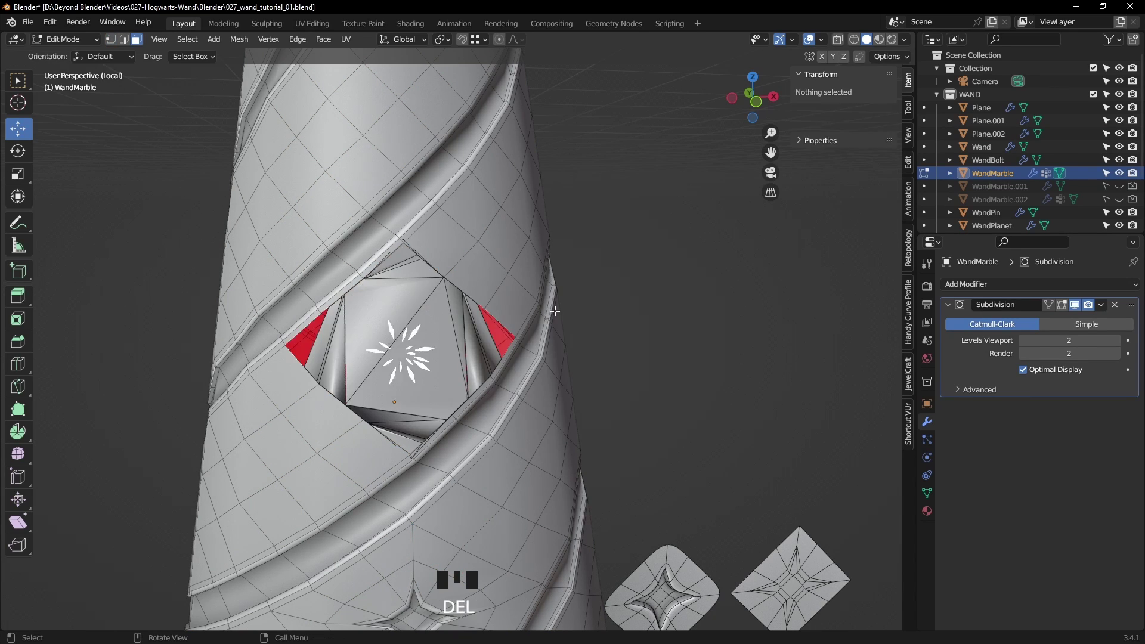
key("Tab")
left_click(652, 302)
middle_click_drag(652, 301, 576, 346)
left_click(488, 356)
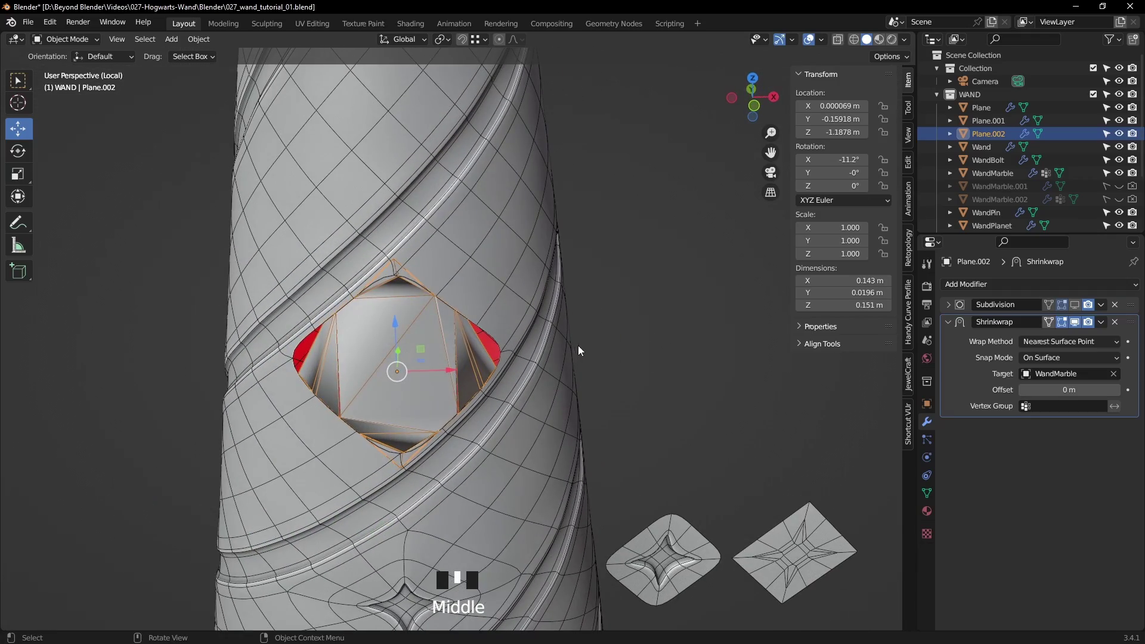
- Undo the deletion of the marble faces and return the marble to Object Mode with the wrapped star in place
key("ctrl+z")
key("ctrl+z")
key("ctrl+z")
key("ctrl+z")
key("ctrl+z")
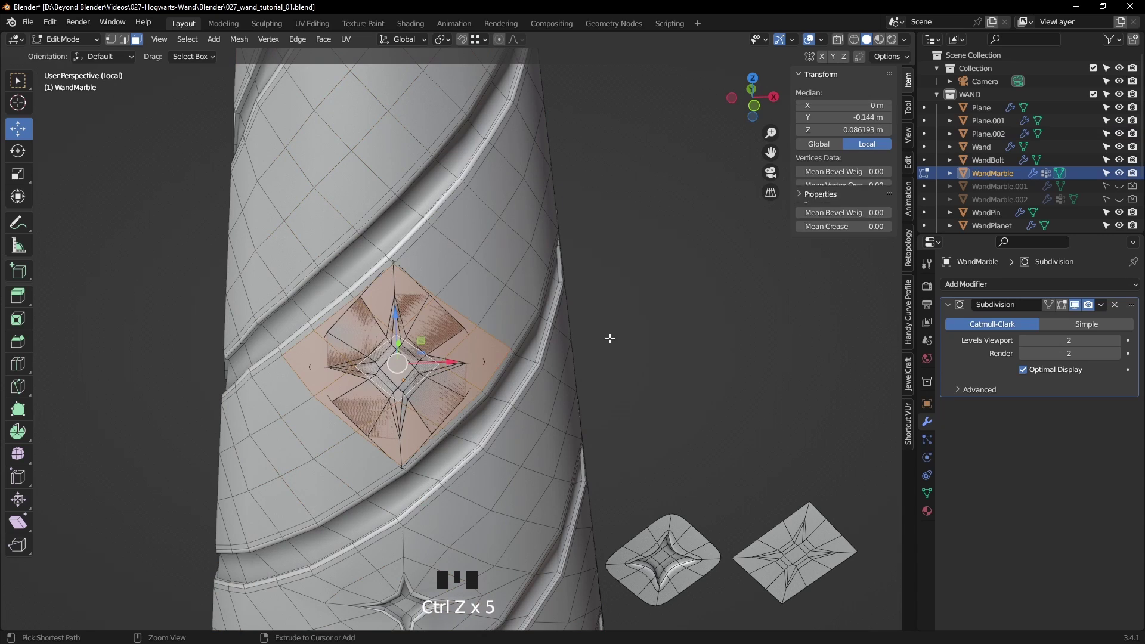
left_click(674, 329)
key("Tab")
key("Tab")
key("Tab")
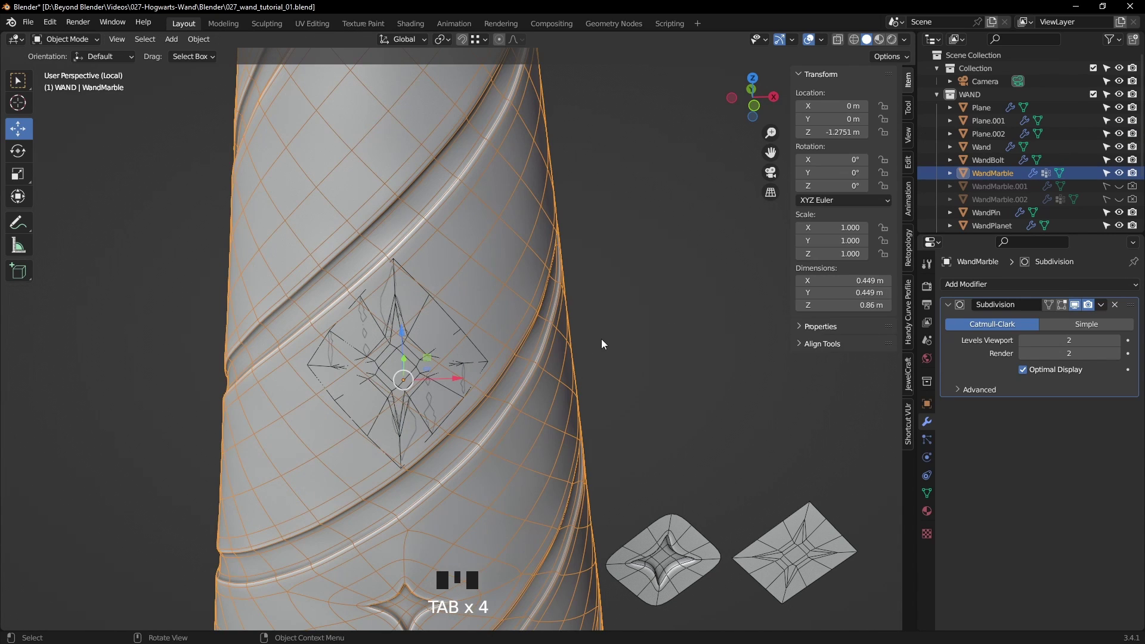
- Apply the Shrinkwrap modifier on the upper star plane
left_click(437, 332)
left_click(437, 332)
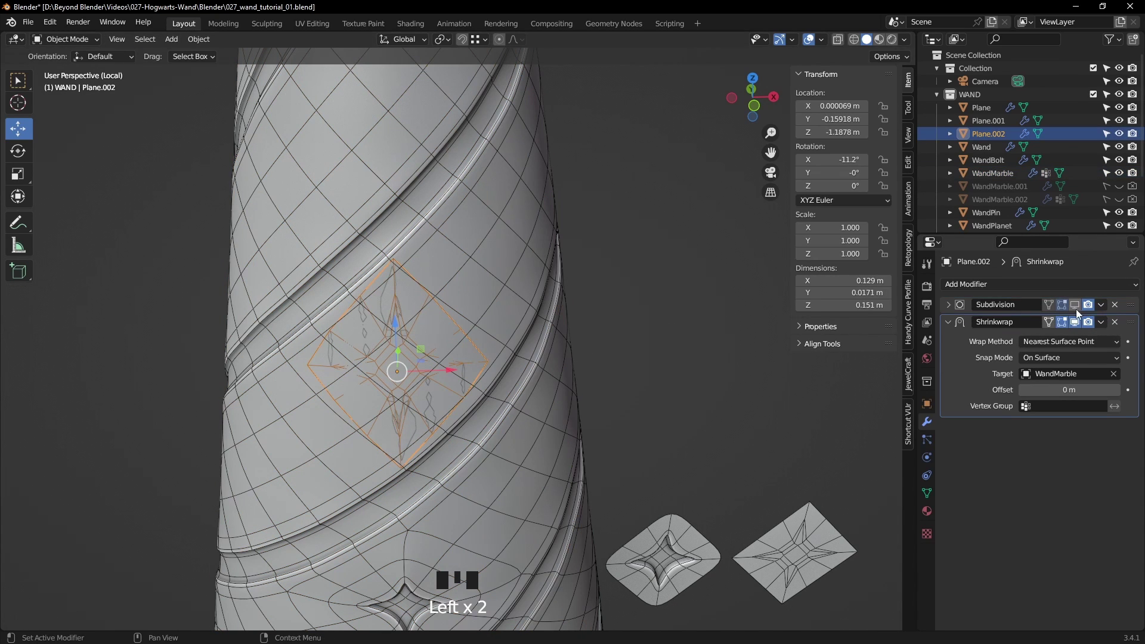
left_click(1100, 322)
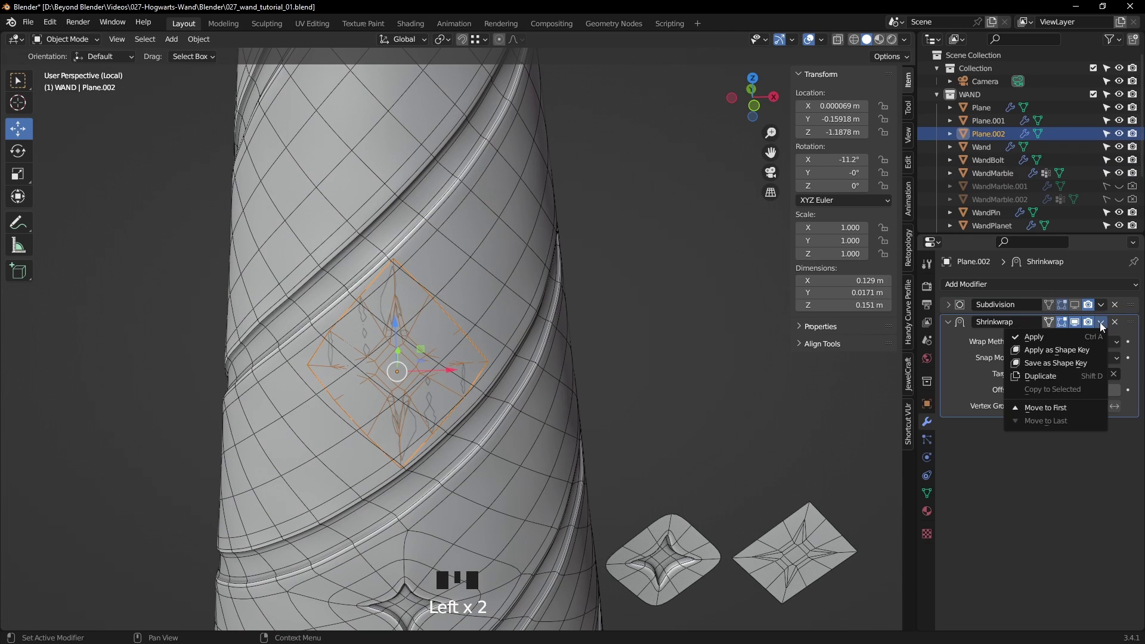
left_click(1052, 338)
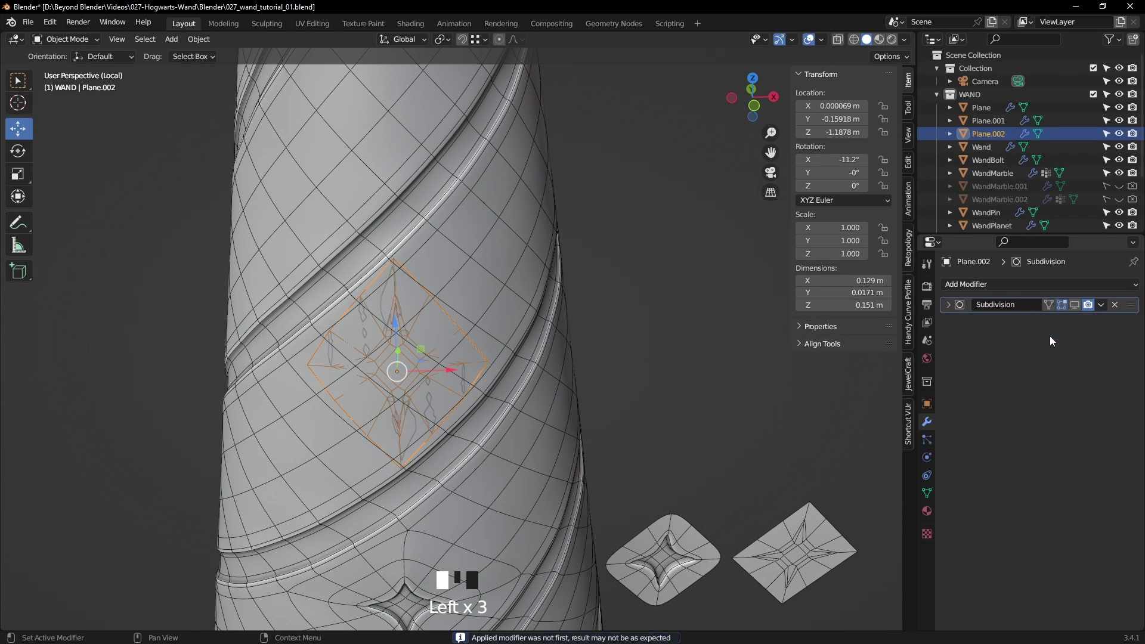
- Delete the block of marble faces lying beneath the wrapped star plane
left_click(474, 325)
key("Tab")
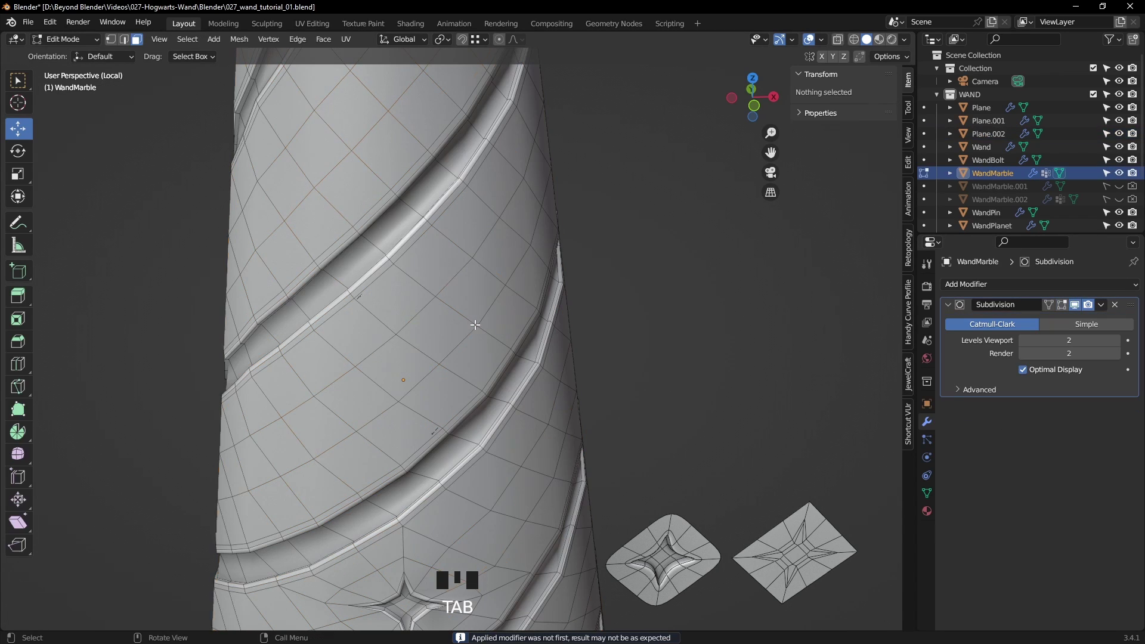
left_click(405, 363)
key("ctrl+KP_Add")
key("Delete")
left_click(413, 371)
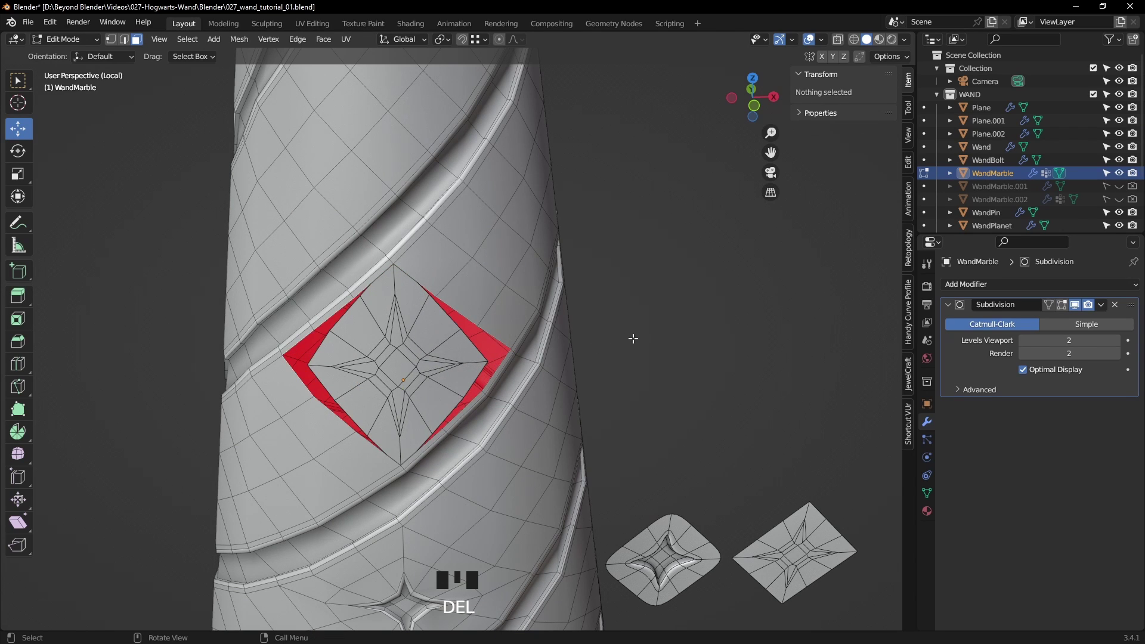
key("Tab")
- Turn off the viewport display of the marble's Subdivision modifier and clear the selection
middle_click_drag(650, 336, 719, 337)
left_click(690, 335)
left_click(500, 361)
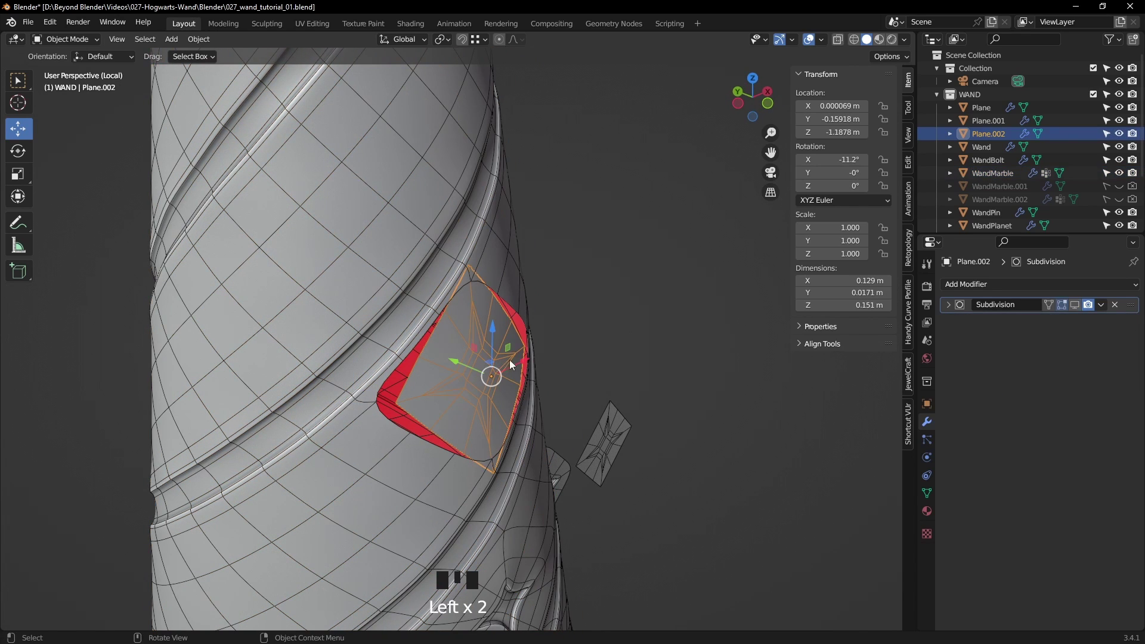
left_click(515, 286)
left_click(1076, 305)
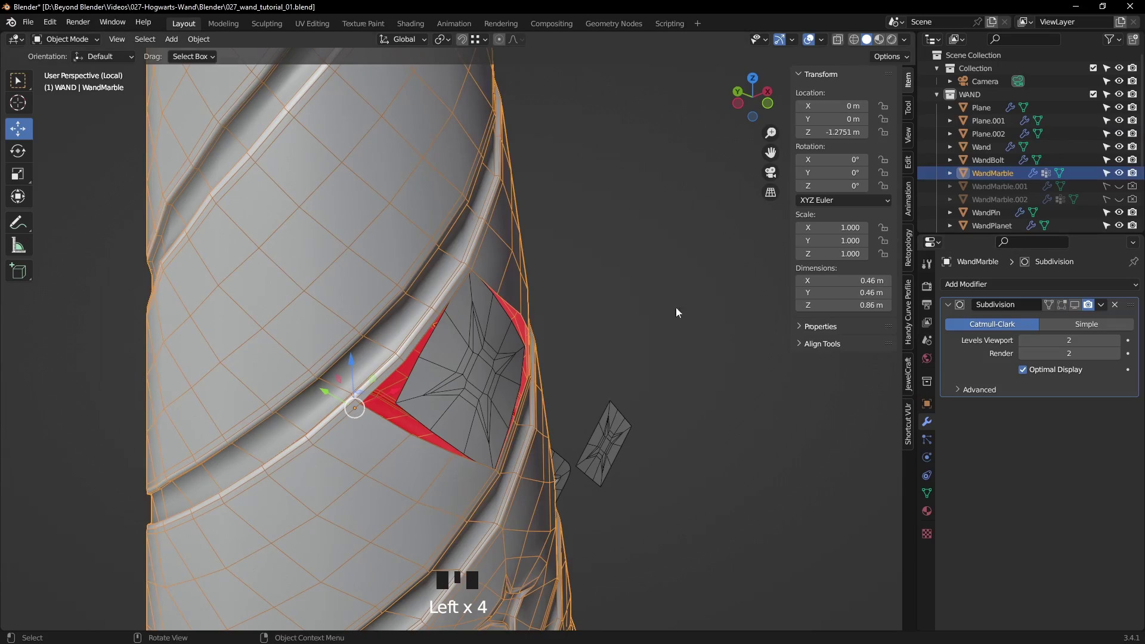
left_click(699, 315)
- In the star plane's mesh, switch to vertex selection and select the corner vertex beside the widest gap
left_click(439, 353)
key("Tab")
middle_click_drag(649, 342, 513, 378)
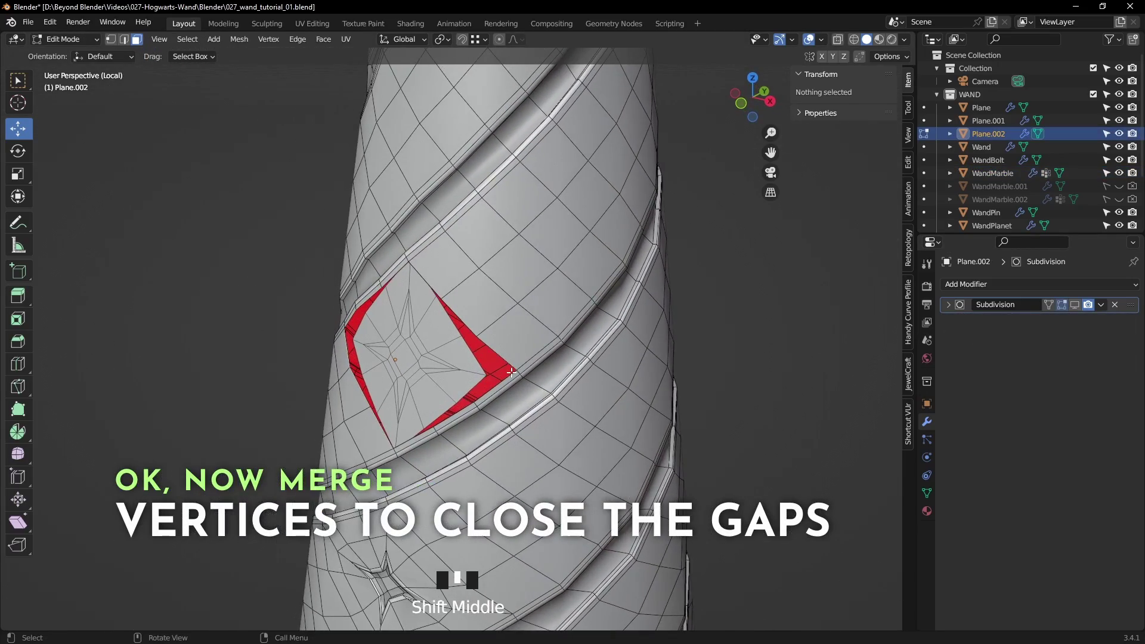
scroll(513, 378, "up", 2)
key("1")
left_click(547, 389)
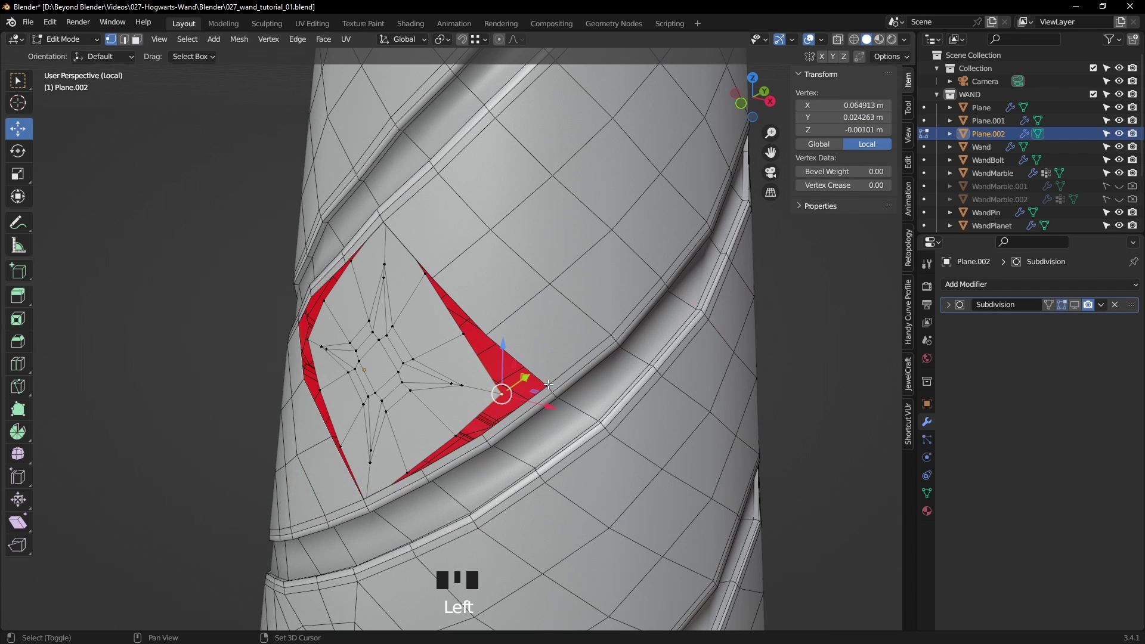
- Join the star plane into WandMarble as the active object, and open the joined mesh in Edit Mode
key("Tab")
left_click(392, 305)
left_click(392, 305)
left_click(507, 274, "shift")
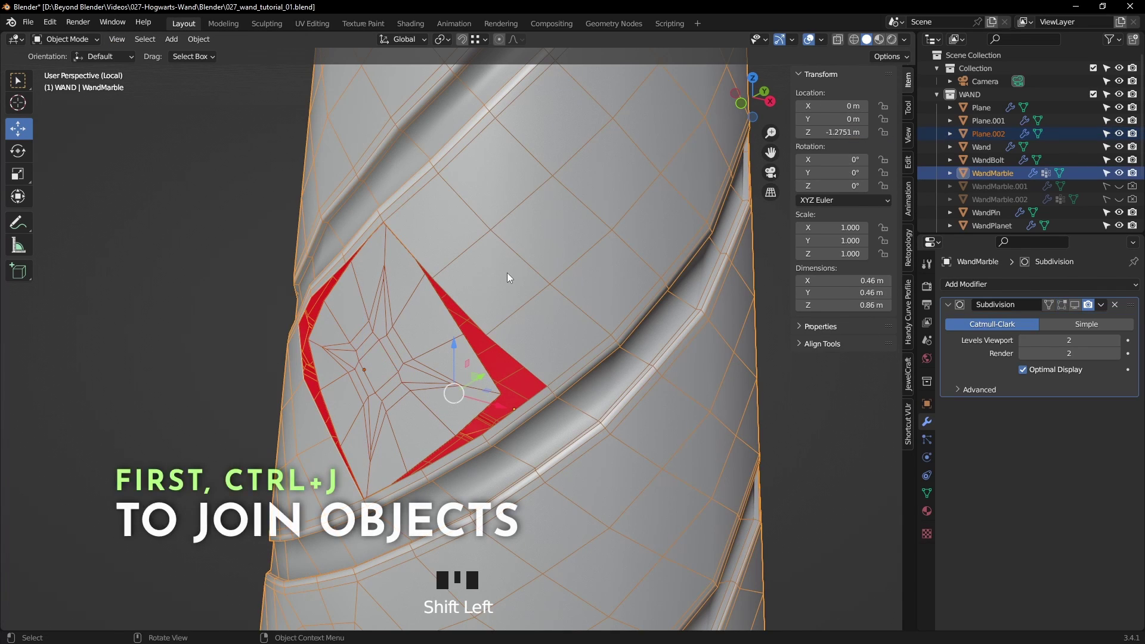
key("ctrl+j")
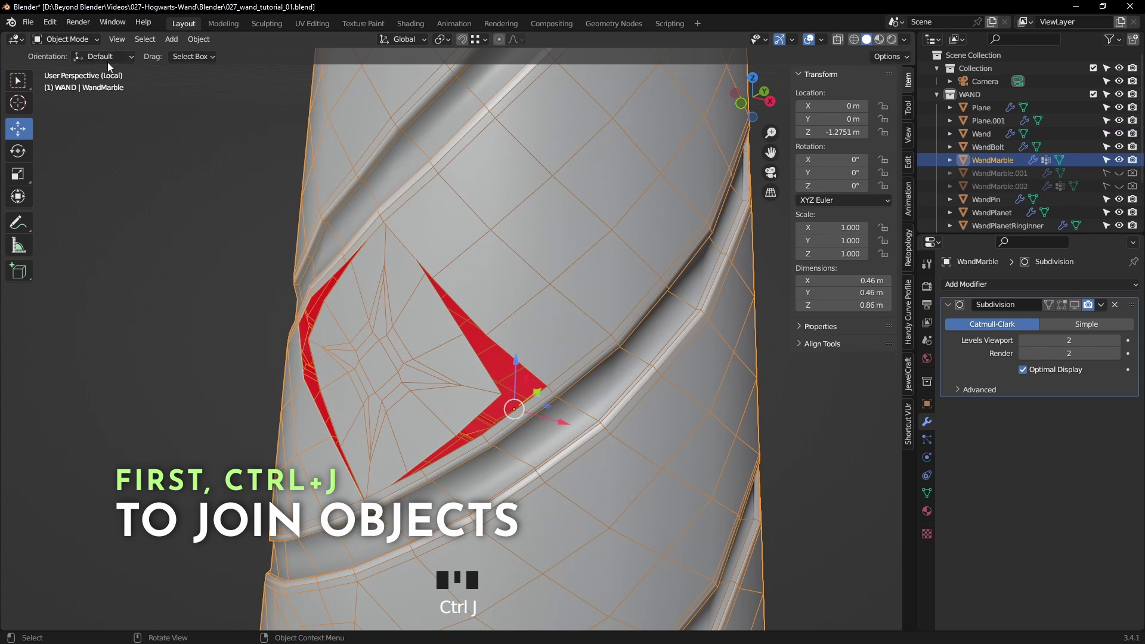
left_click(65, 39)
left_click(59, 65)
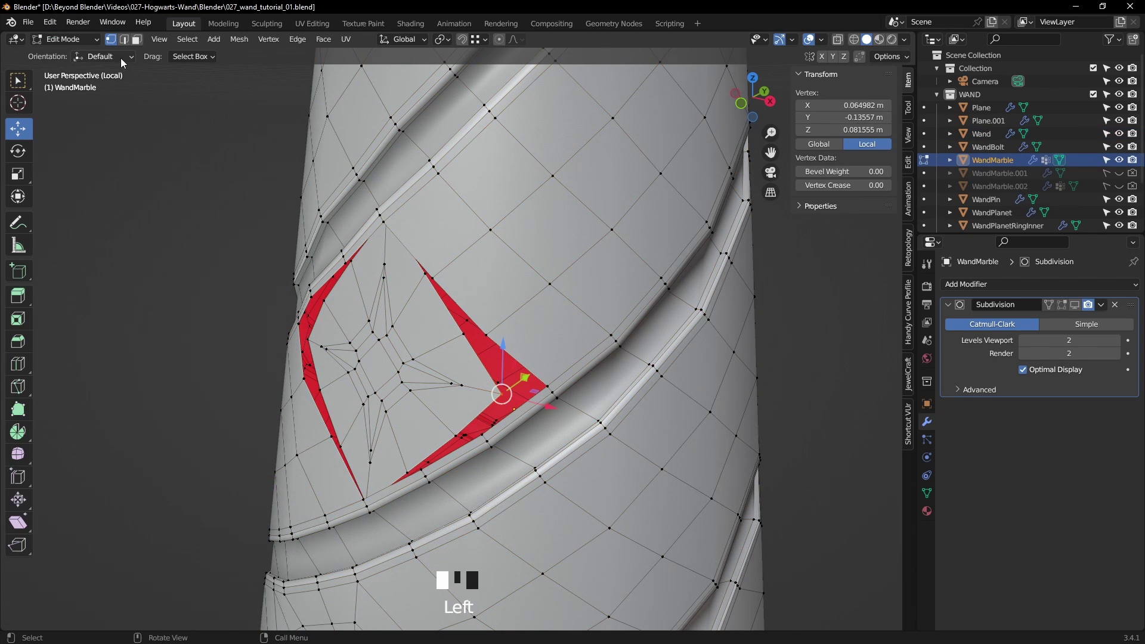
- Merge the star patch's right corner vertex into the neighbouring marble border vertex, using At Last
left_click(216, 190)
left_click(502, 397)
left_click(571, 403, "shift")
key("m")
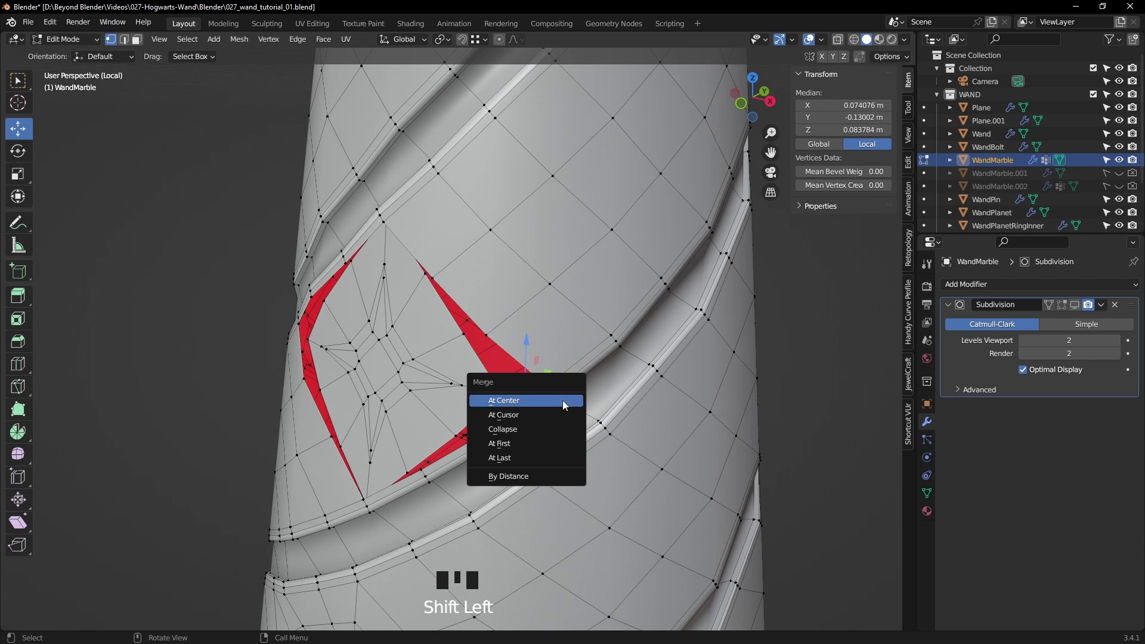
left_click(523, 459)
- Merge the remaining vertex pairs along the patch's upper-right edge with At Last to close that gap
middle_click_drag(525, 430, 535, 346)
left_click(535, 347, "shift")
key("m")
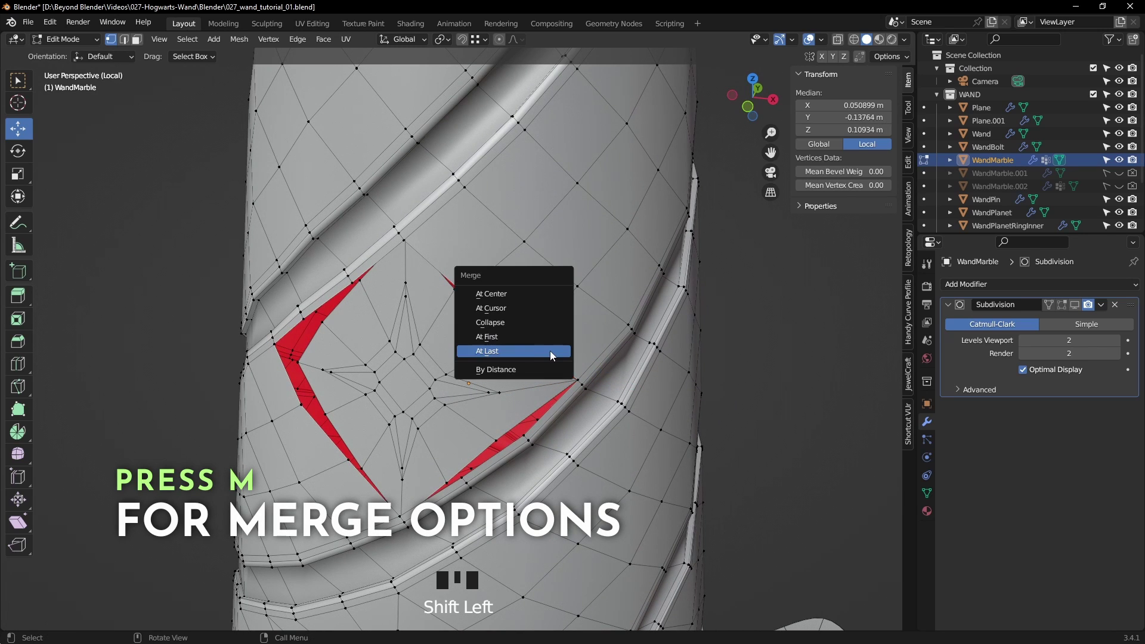
left_click(551, 356)
mouse_move(501, 304)
middle_mouse_down()
mouse_move(477, 306)
mouse_move(511, 391)
mouse_move(511, 322)
mouse_move(495, 279)
mouse_move(504, 305)
middle_mouse_up()
left_click(473, 304, "shift")
key("m")
left_click(511, 333)
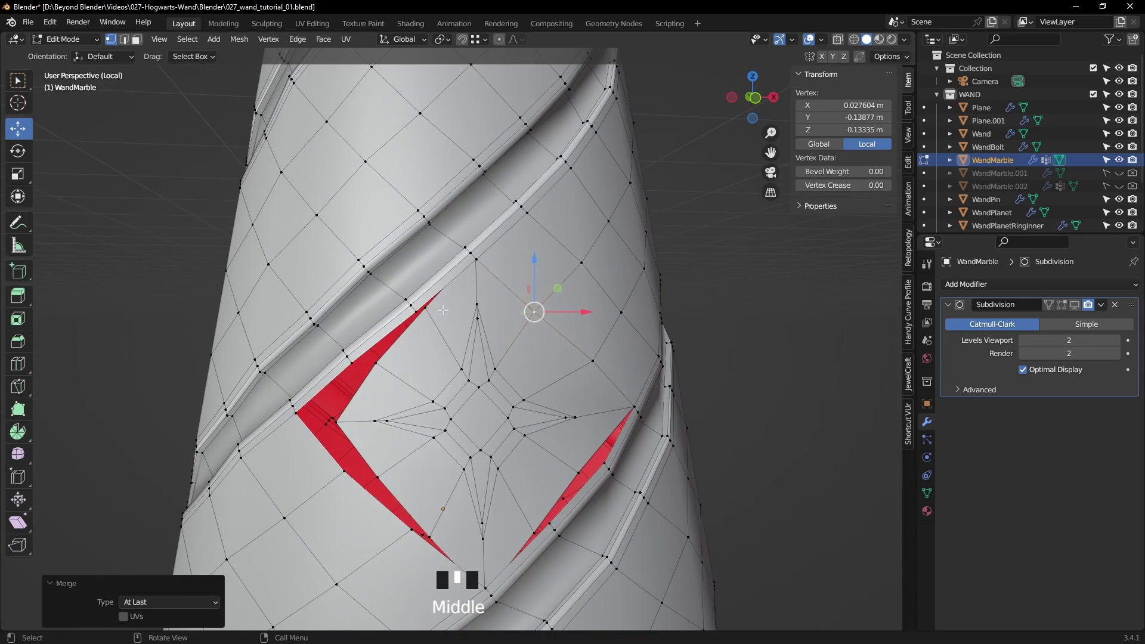
- Merge the two vertex pairs along the star patch's upper-left edge into the marble border vertices, using At Last
left_click(475, 311)
left_click(423, 315, "shift")
key("m")
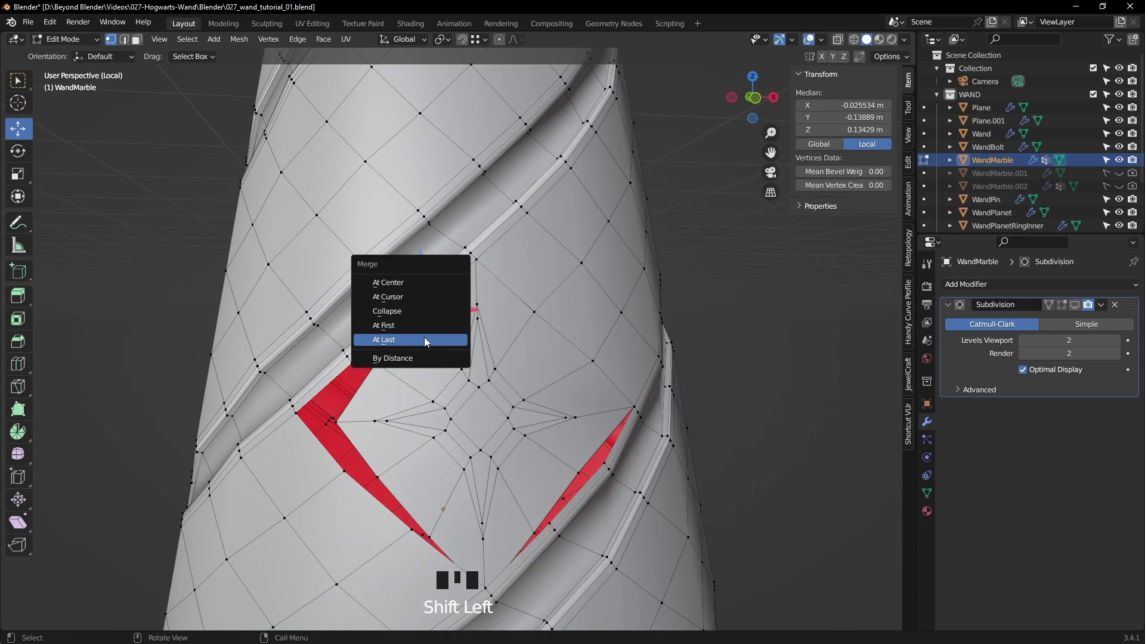
left_click(426, 337)
middle_click_drag(426, 338, 482, 321, "shift")
left_click(436, 345)
left_click(439, 351, "shift")
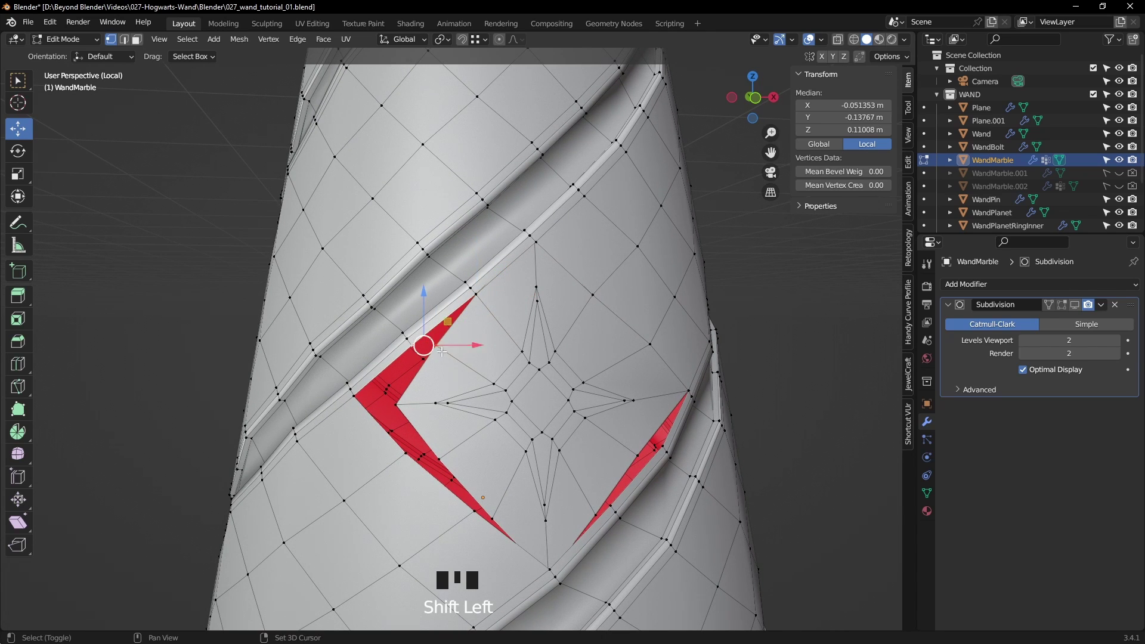
key("m")
left_click(424, 358)
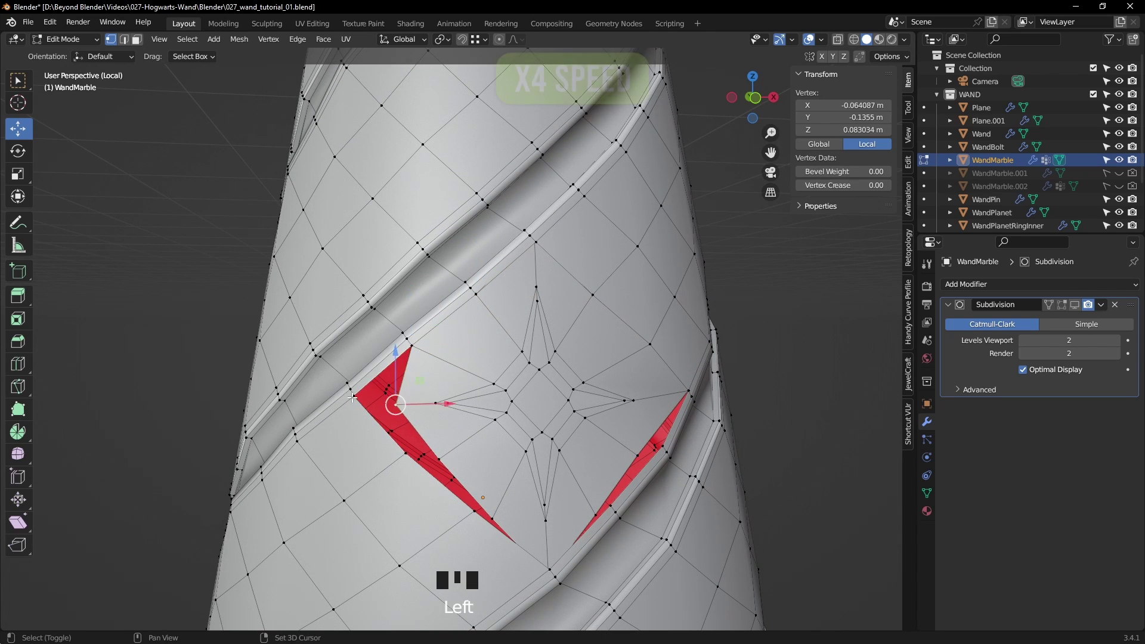
- Merge the patch's left corner and lower-left edge vertices into the marble border vertices, using At Last
key("m")
left_click(417, 471)
key("m")
left_click(475, 524)
middle_click_drag(476, 524, 417, 423)
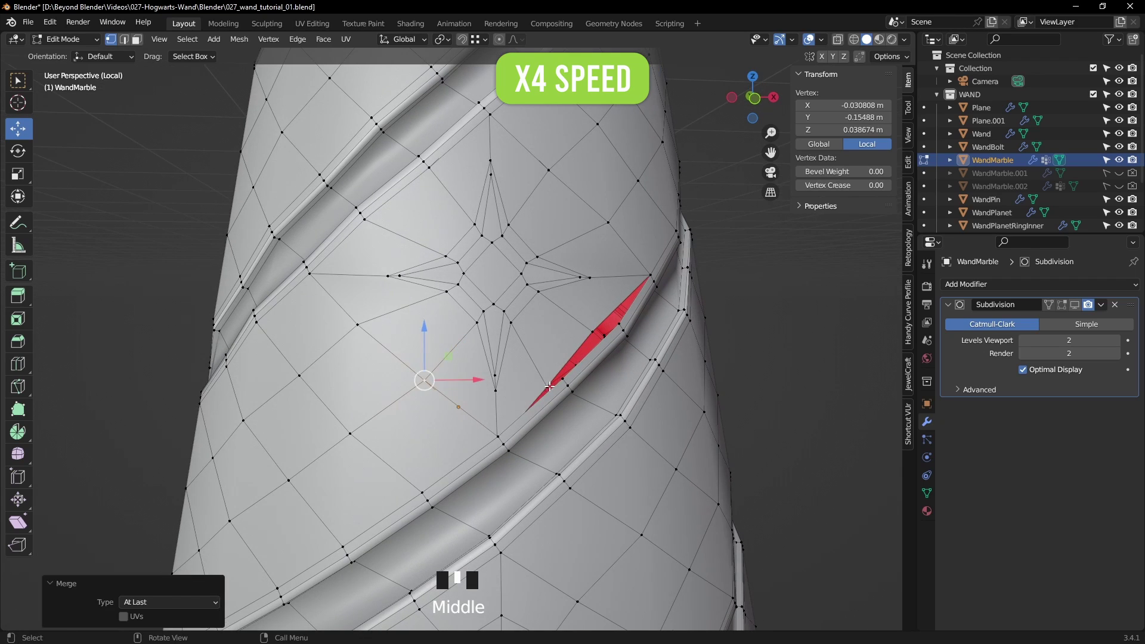
- Switch to the Select Box tool and merge the vertices along the patch's lower-right edge to close the last visible gap
left_click(17, 80)
key("m")
left_click(465, 383)
left_click(624, 387, "shift")
middle_click_drag(624, 387, 612, 554, "shift")
- Slide the patch's overlapping top corner vertex along its edge and merge the two vertices there with At Last
left_click(457, 270)
key("g")
key("z")
left_click(456, 269)
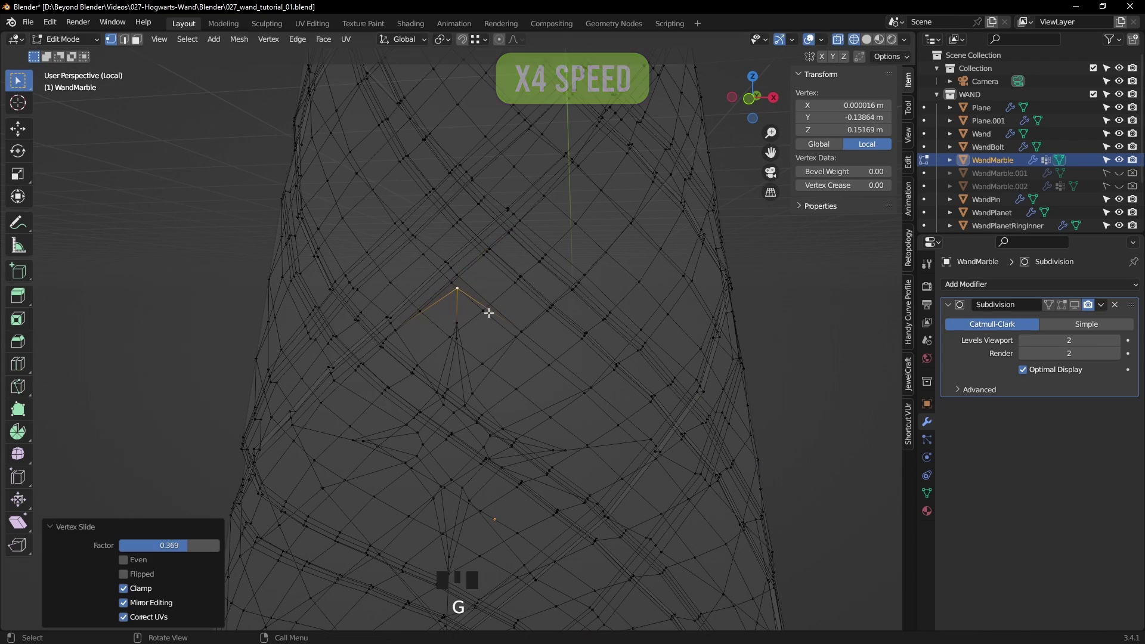
key("shift+z")
left_click(511, 274, "shift")
key("m")
left_click(493, 273)
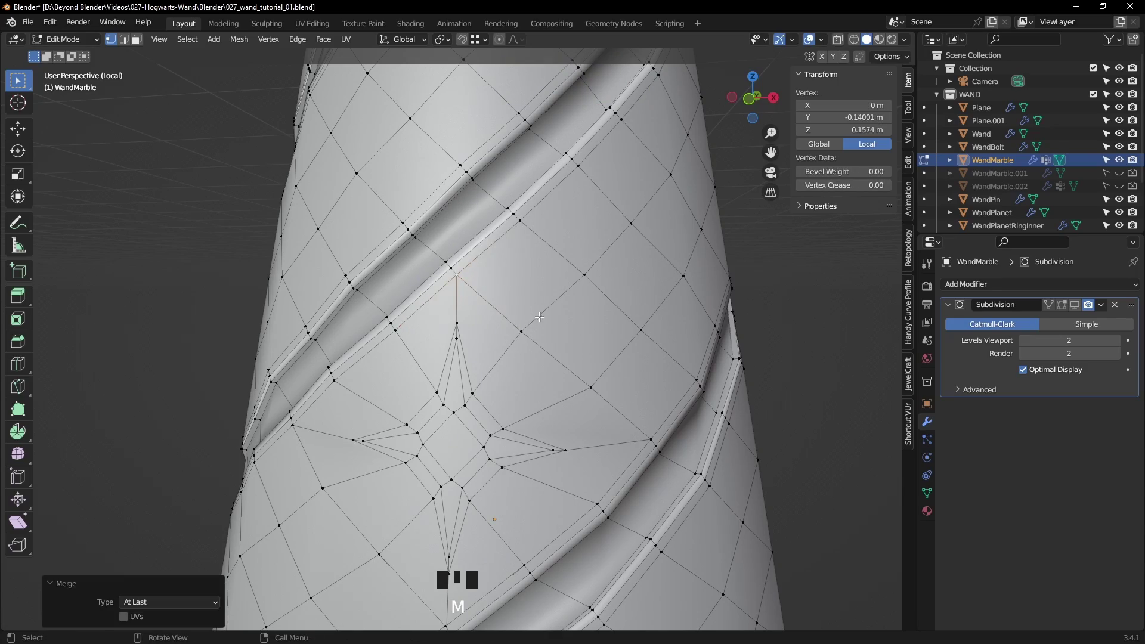
- Select the star's centre face, grow the selection to the whole star, and extrude it inward along normals by about 0.006 m
key("Tab")
left_click(804, 412)
middle_click_drag(804, 412, 553, 370, "shift")
scroll(429, 317, "up", 4)
key("Tab")
middle_click_drag(418, 314, 493, 329, "shift")
key("3")
left_click(418, 333)
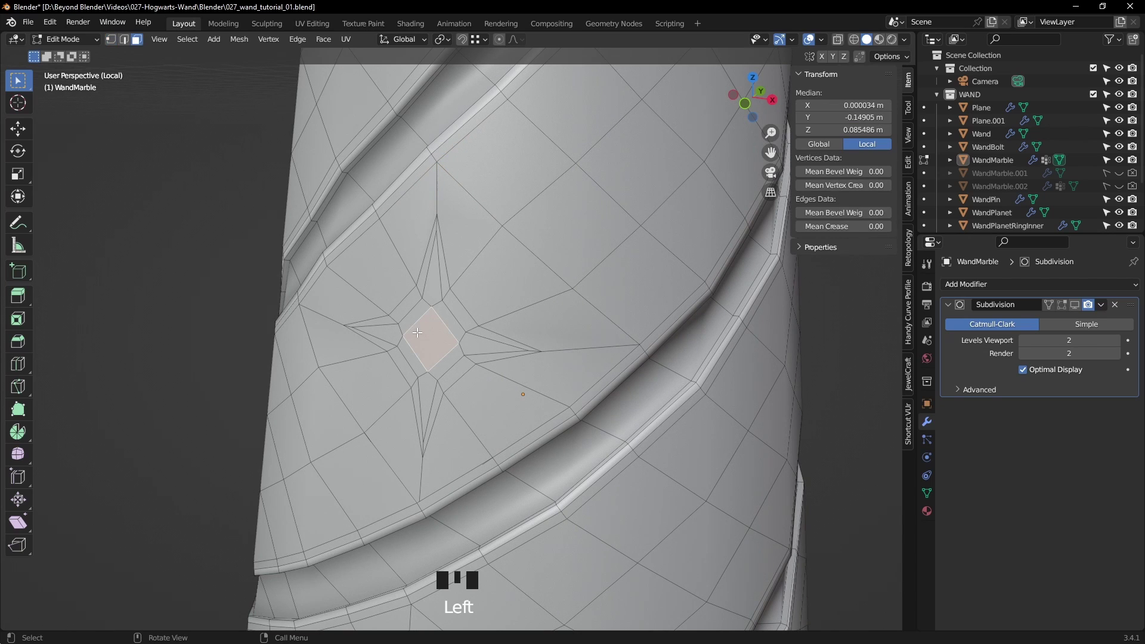
key("ctrl+KP_Add")
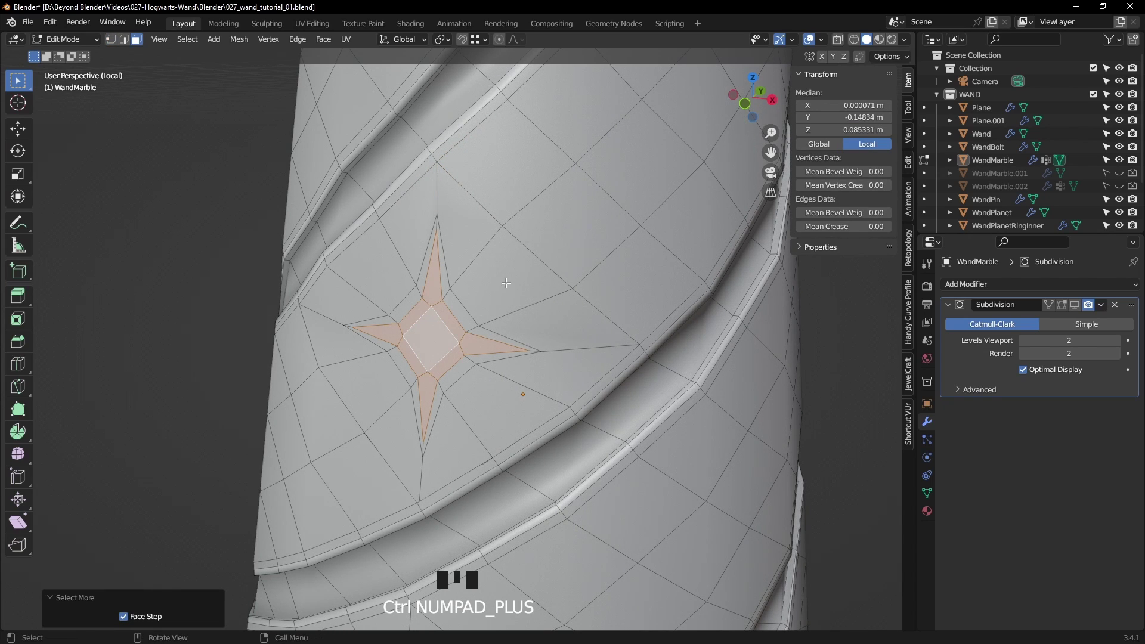
middle_click_drag(542, 277, 542, 269)
key("alt+e")
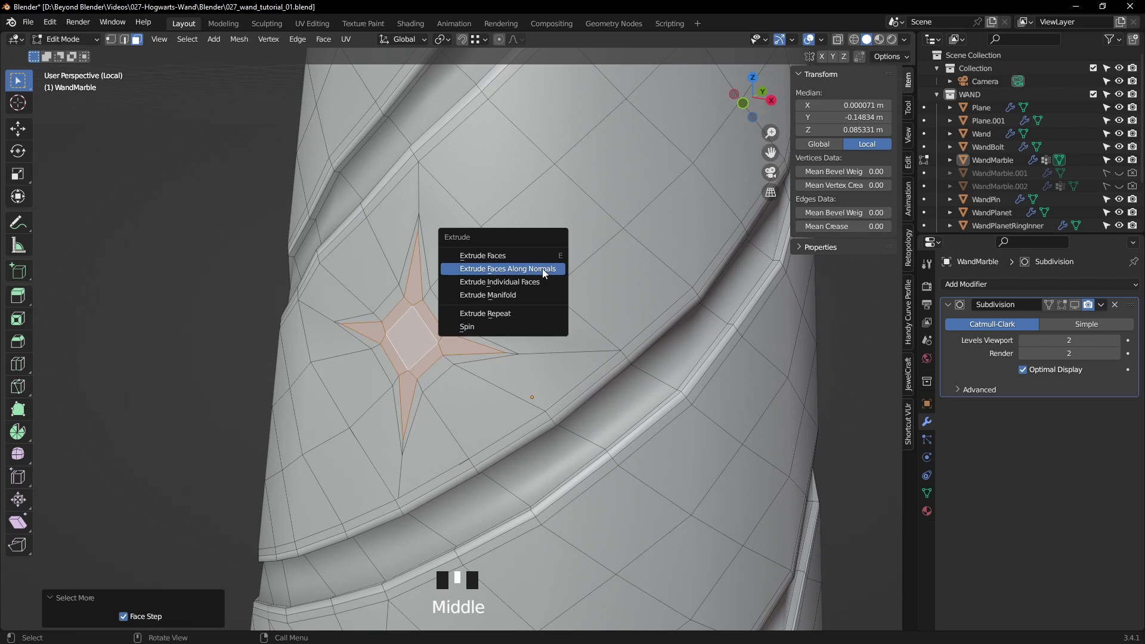
left_click(539, 270)
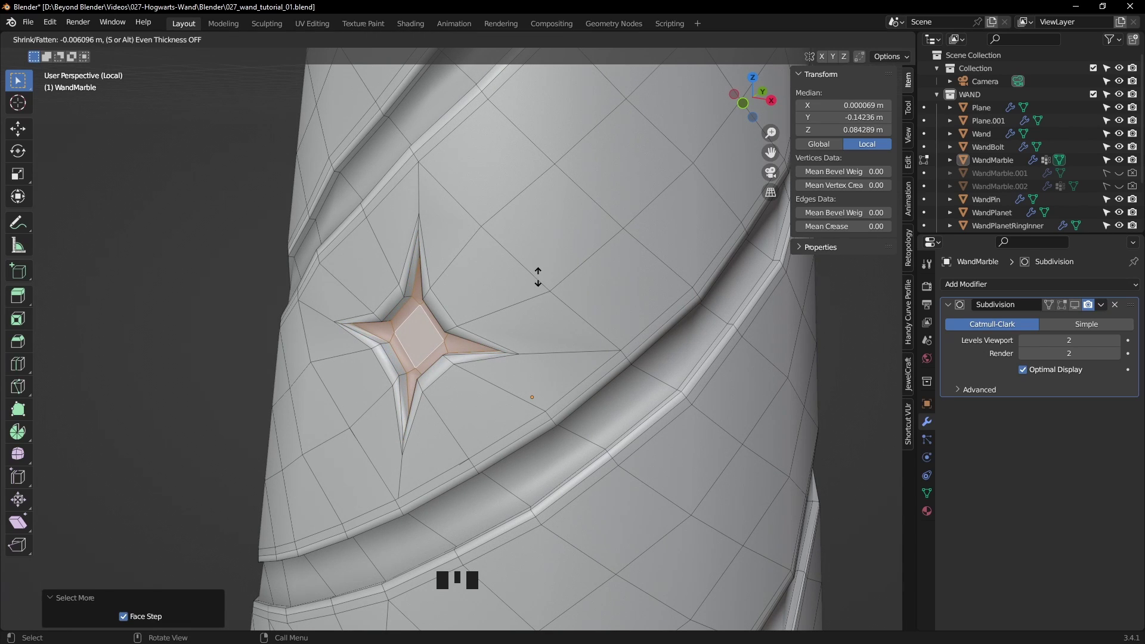
left_click(538, 276)
- Return to Object Mode, enable the Subdivision modifier's viewport display, and hide the wireframe overlay
left_click(412, 344)
middle_click_drag(552, 321, 644, 316)
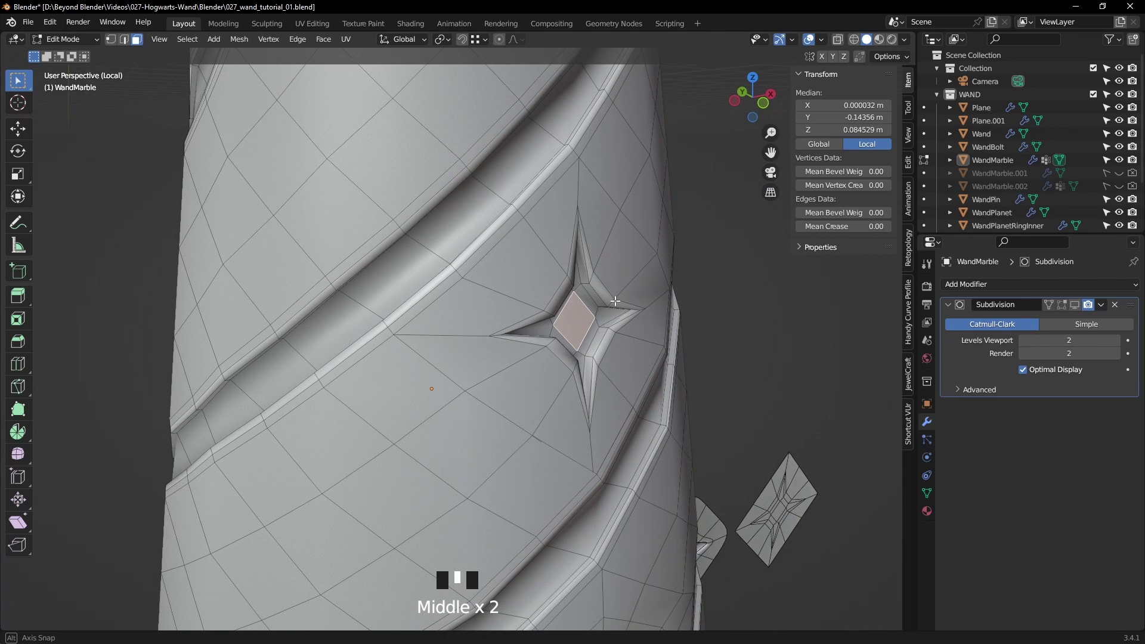
key("Tab")
scroll(772, 379, "down", 3)
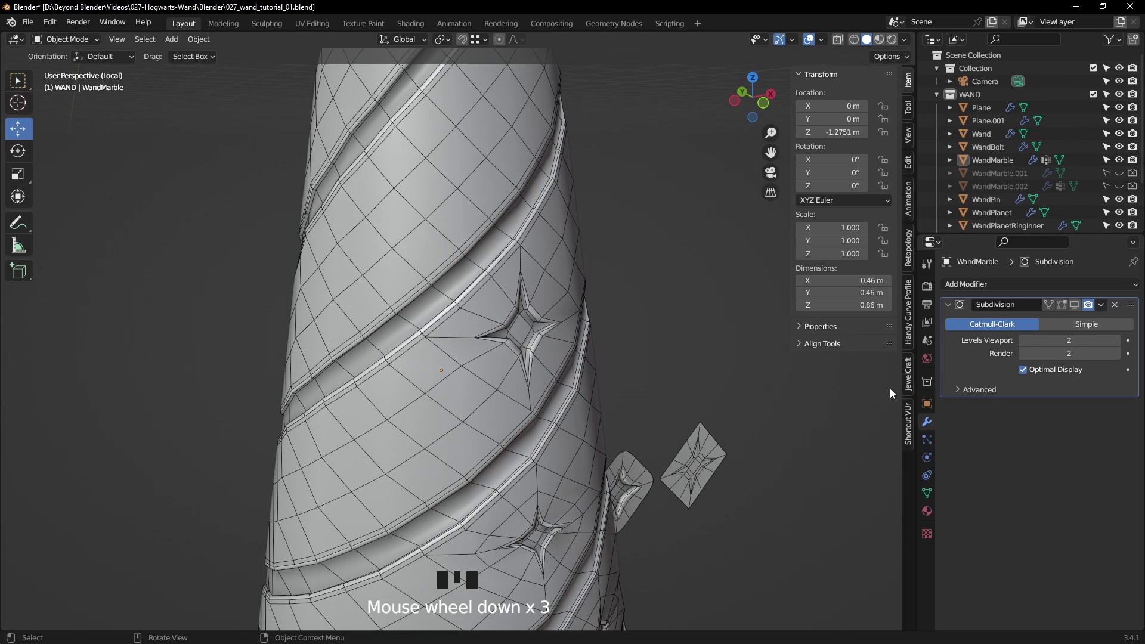
left_click(1076, 304)
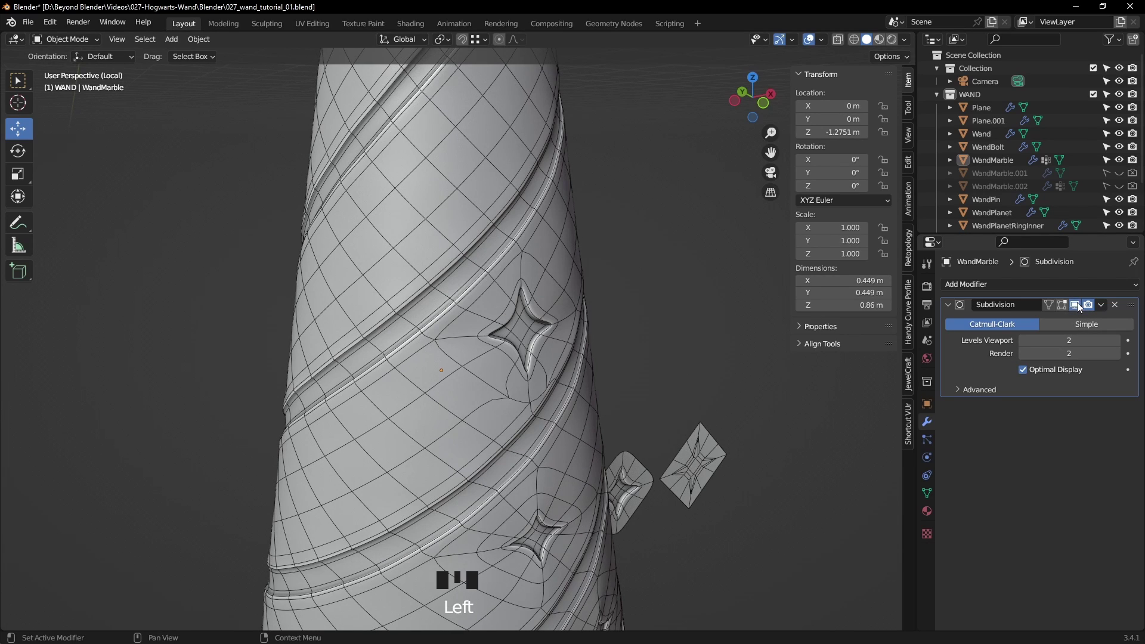
key("q")
left_click(692, 335)
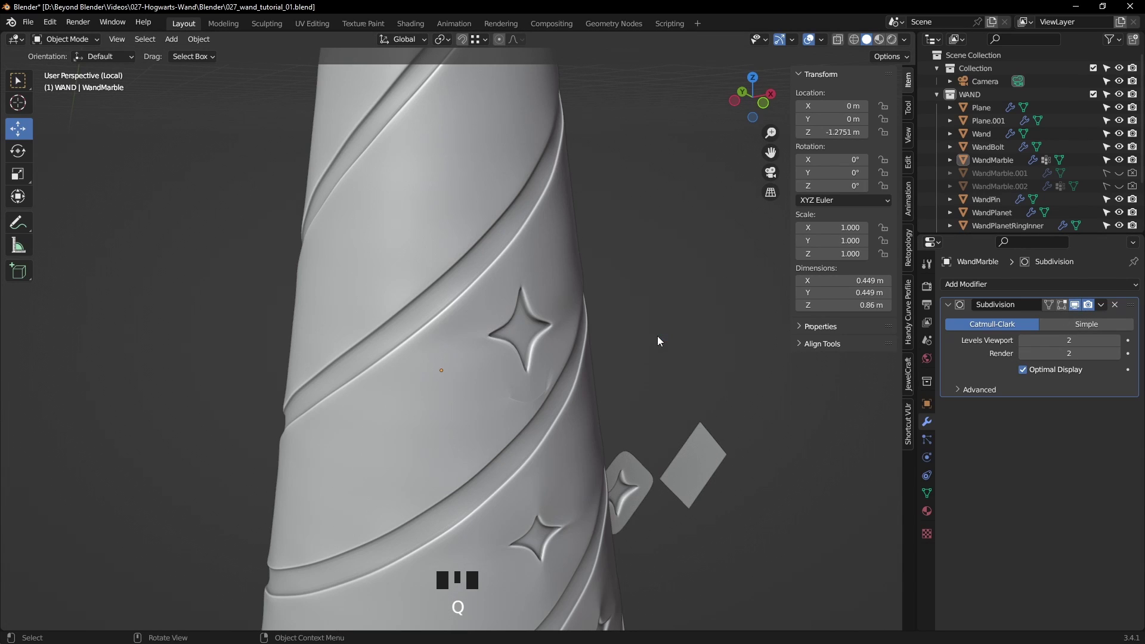
middle_click_drag(660, 341, 554, 356)
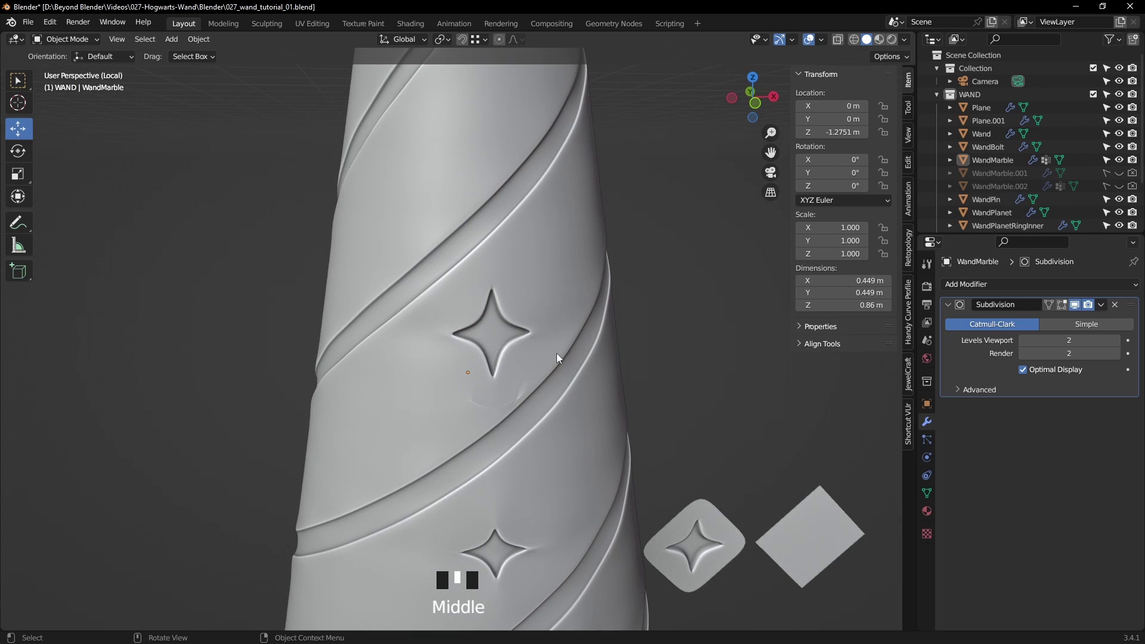
- In vertex selection, slide apart the overlapping vertices at the upper star patch's bottom corner and merge them with At Last
key("Tab")
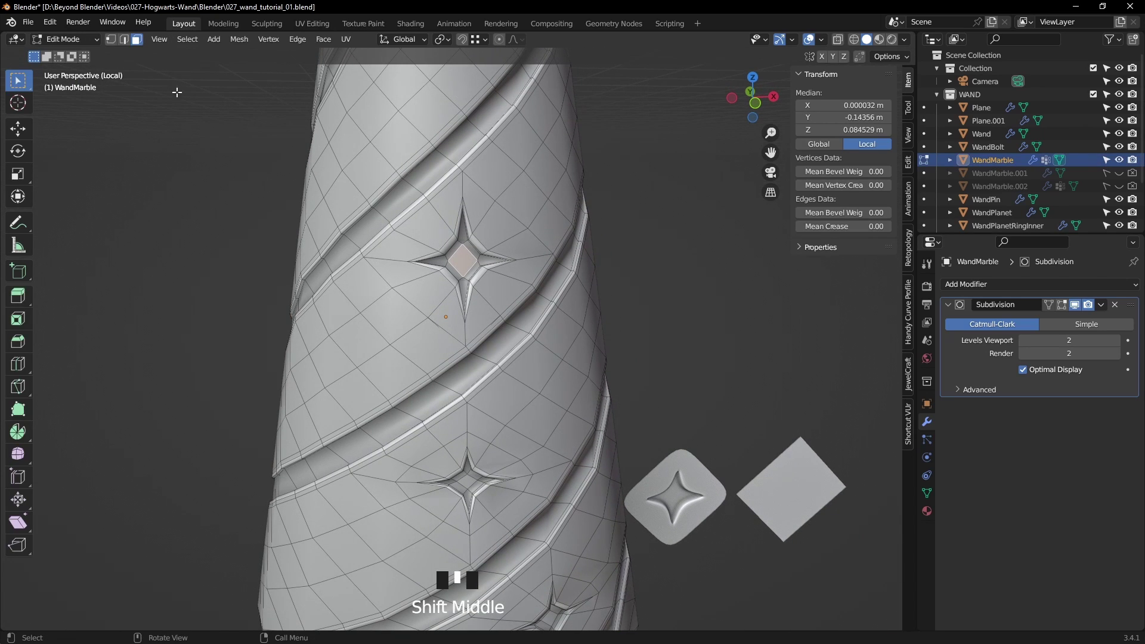
left_click(110, 39)
scroll(463, 352, "up", 4)
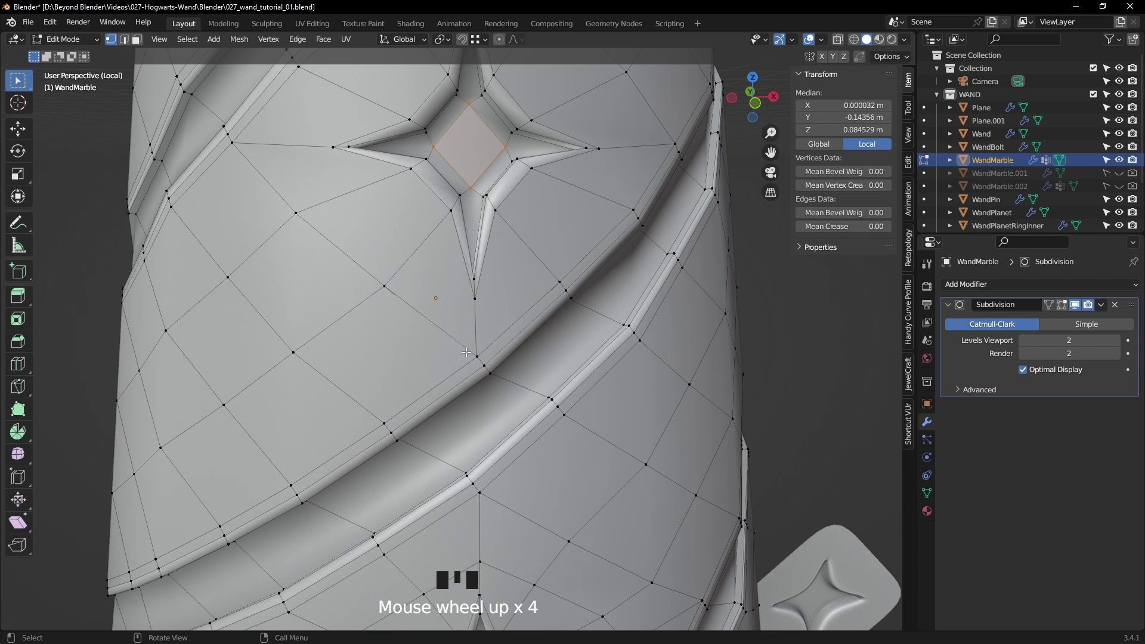
key("z")
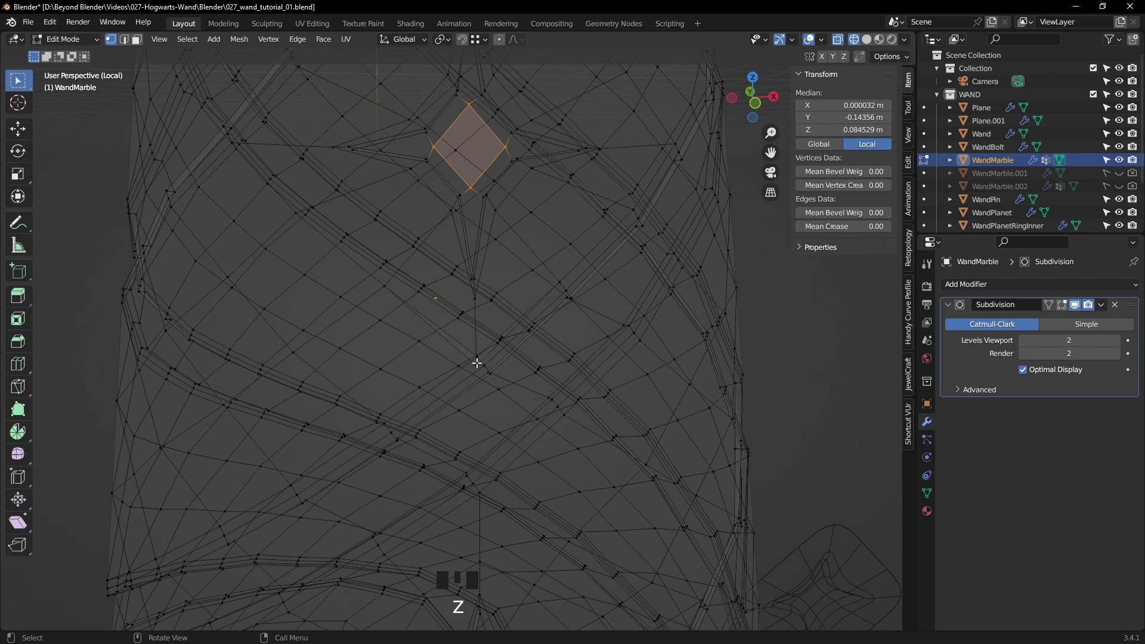
left_click(477, 363)
key("g")
key("g")
left_click(536, 356)
key("z")
left_click(513, 371, "shift")
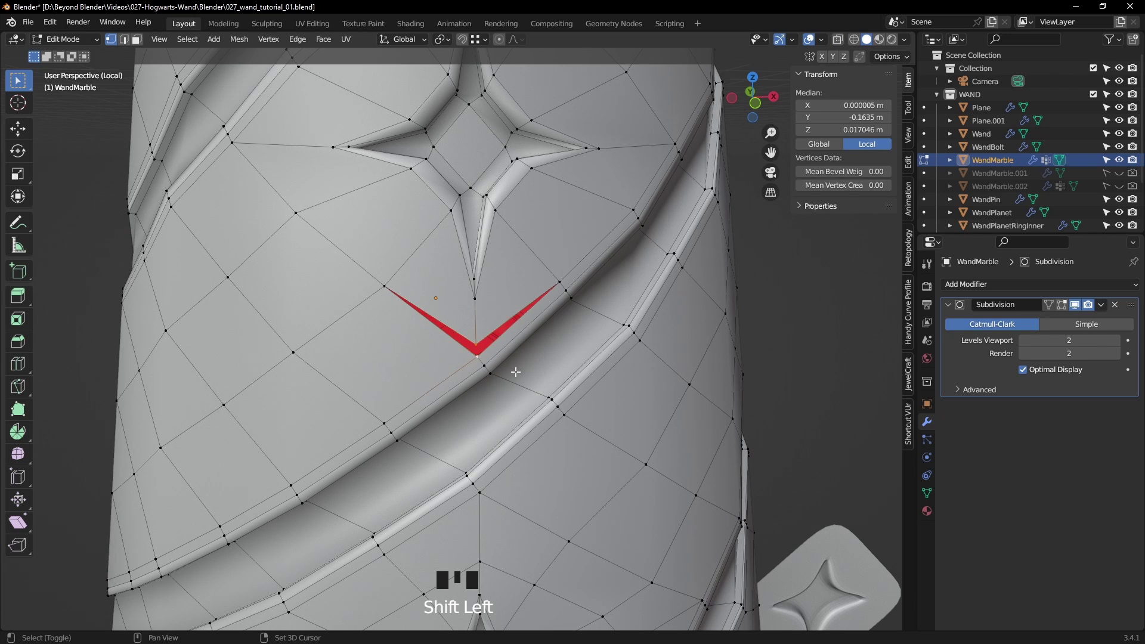
key("m")
left_click(514, 376)
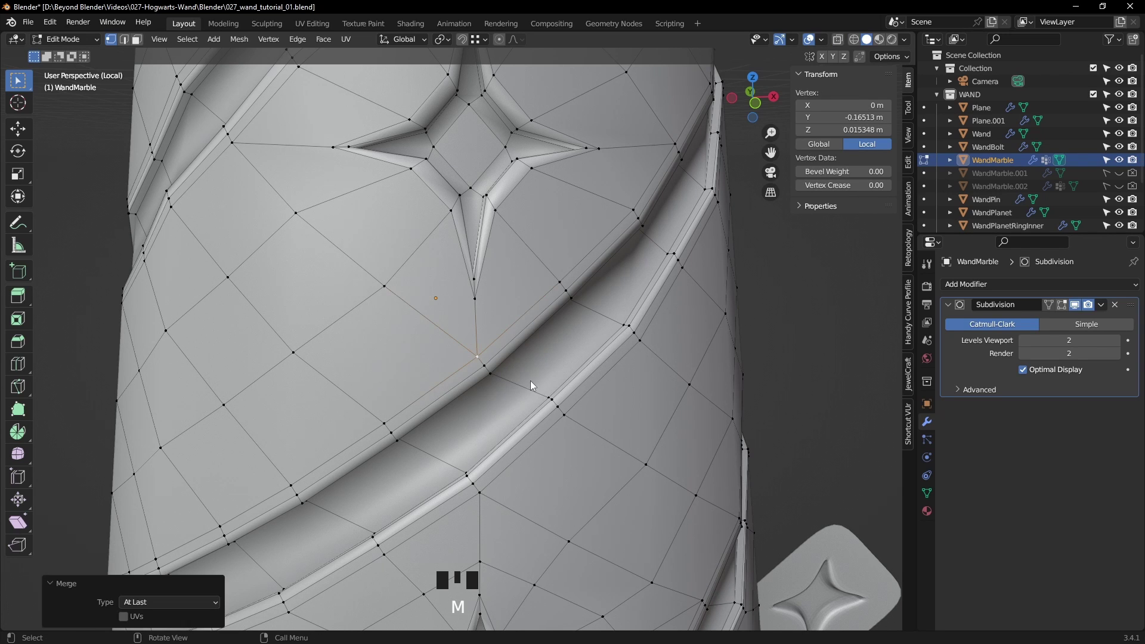
- Examine the smoothed marble surface around the carved stars in Object Mode
key("Tab")
scroll(769, 395, "down", 4)
left_click(692, 352)
middle_click_drag(692, 352, 654, 353)
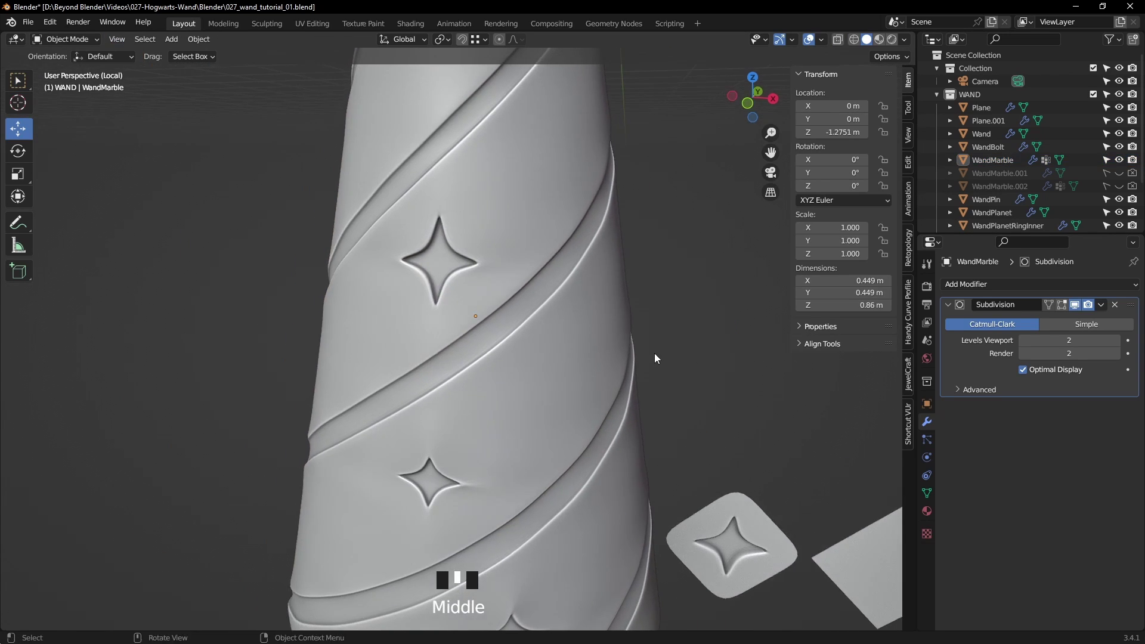
scroll(577, 385, "down", 3)
mouse_move(577, 385)
middle_mouse_down()
mouse_move(640, 352)
mouse_move(470, 365)
mouse_move(603, 381)
mouse_move(612, 372)
mouse_move(564, 381)
middle_mouse_up()
middle_click_drag(661, 332, 525, 352, "shift")
left_click(447, 291)
scroll(525, 352, "up", 4)
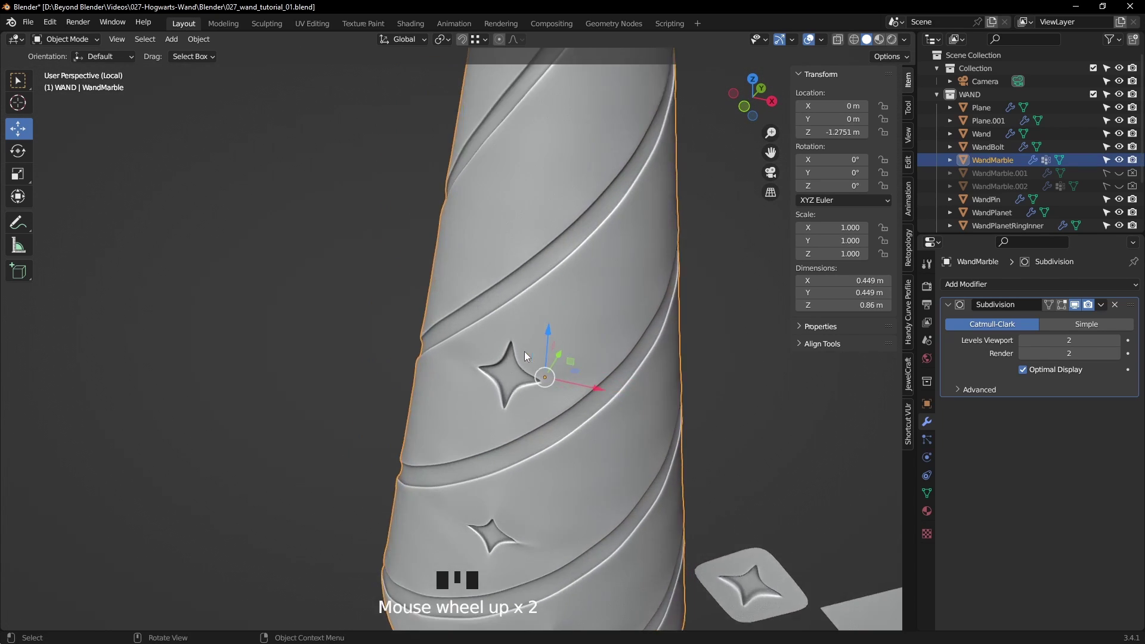
- Select the recessed centre face of the upper star and scale it to about 0.823
key("Tab")
middle_click_drag(355, 254, 305, 266, "shift")
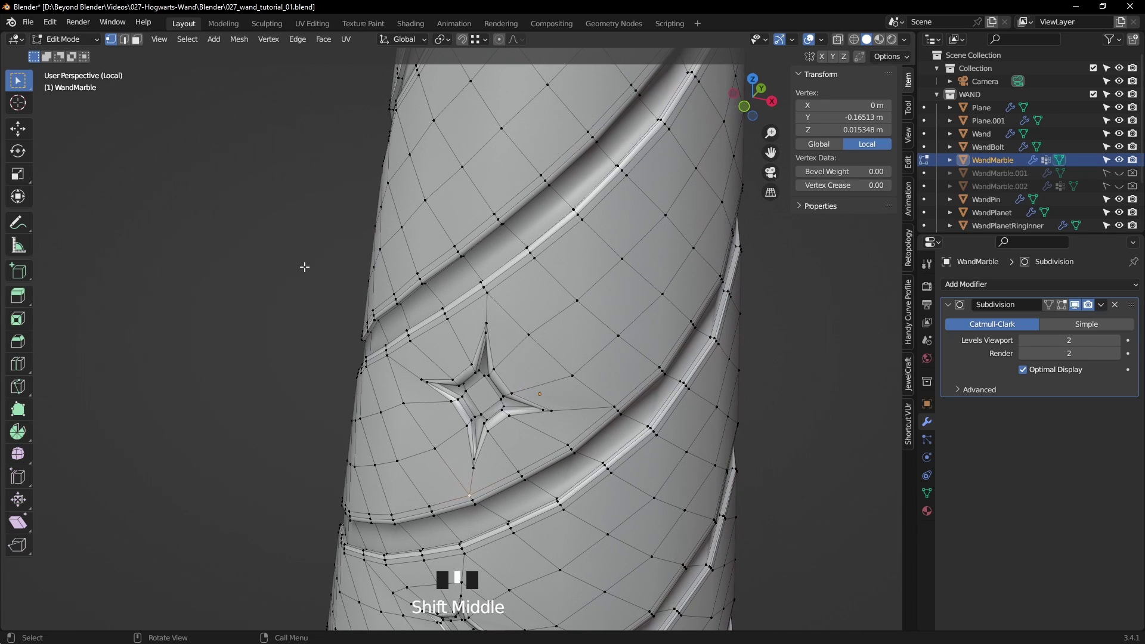
left_click(137, 40)
left_click(479, 395)
middle_click_drag(626, 364, 661, 352)
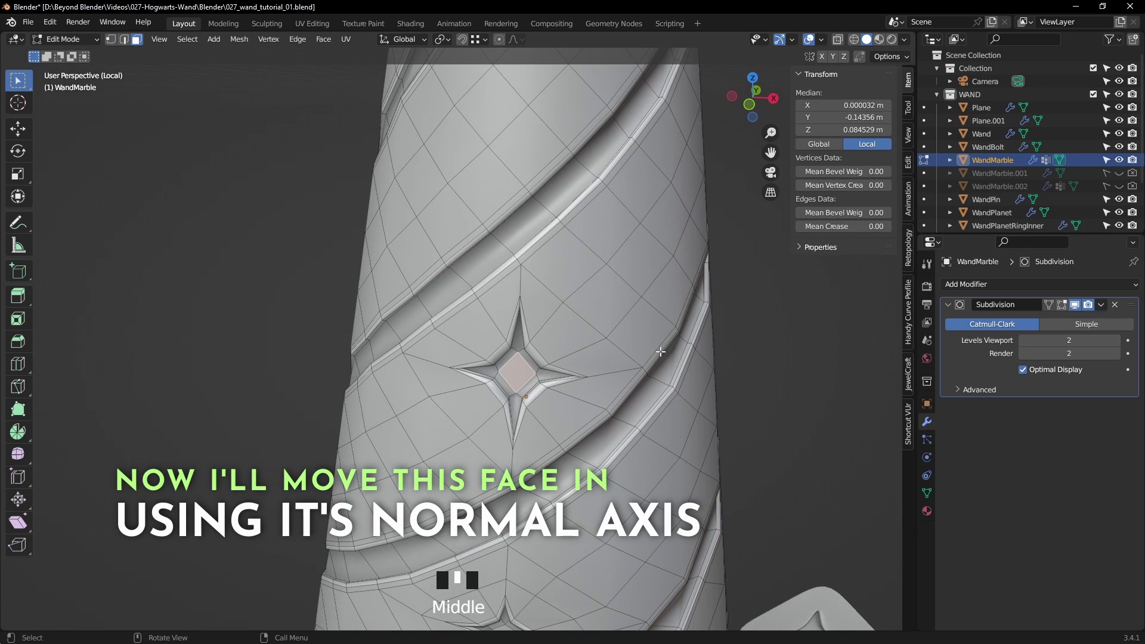
key("s")
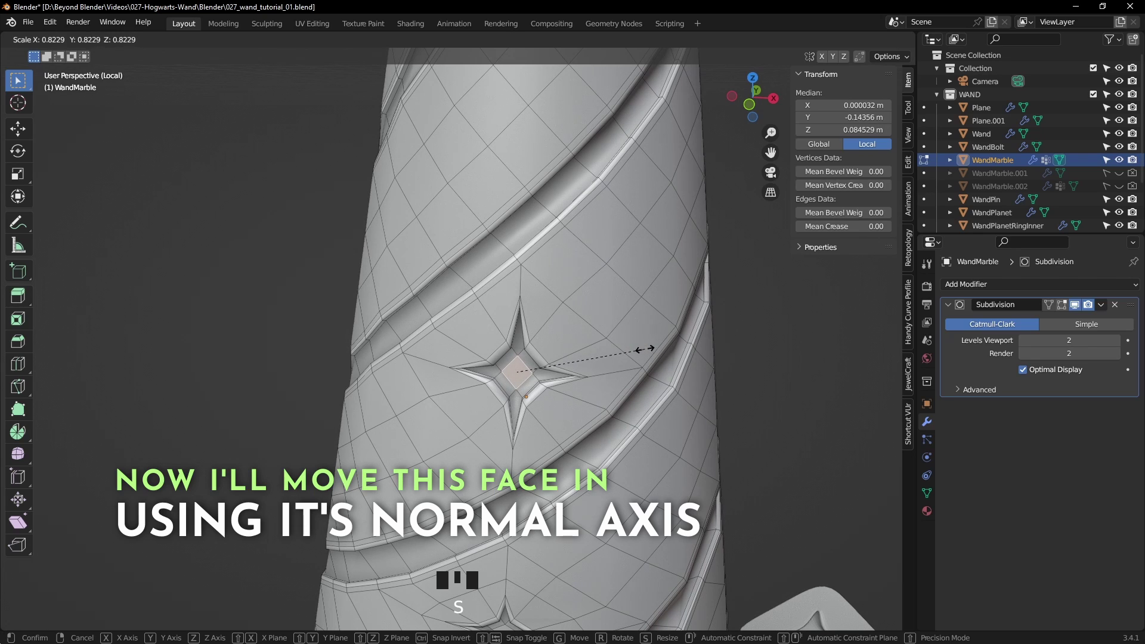
left_click(645, 349)
- Set the transform orientation to Normal and move the upper star's centre face inward along its normal axis
middle_click_drag(645, 349, 491, 292)
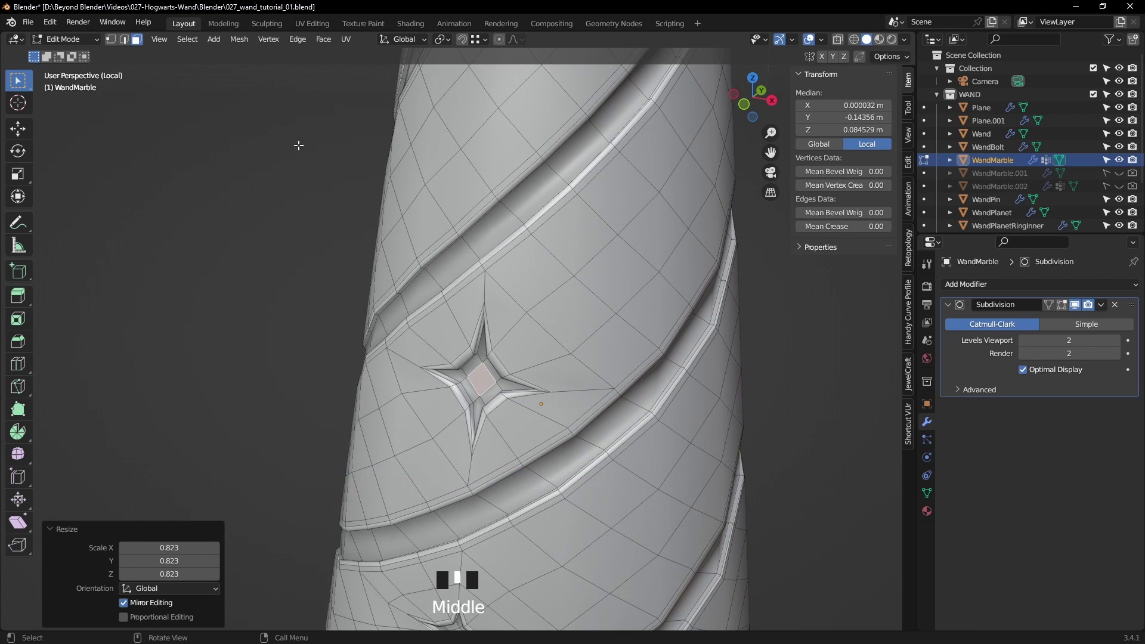
left_click(416, 39)
left_click(394, 111)
left_click(17, 128)
middle_click_drag(324, 190, 325, 362)
left_click_drag(336, 339, 346, 340)
key("Tab")
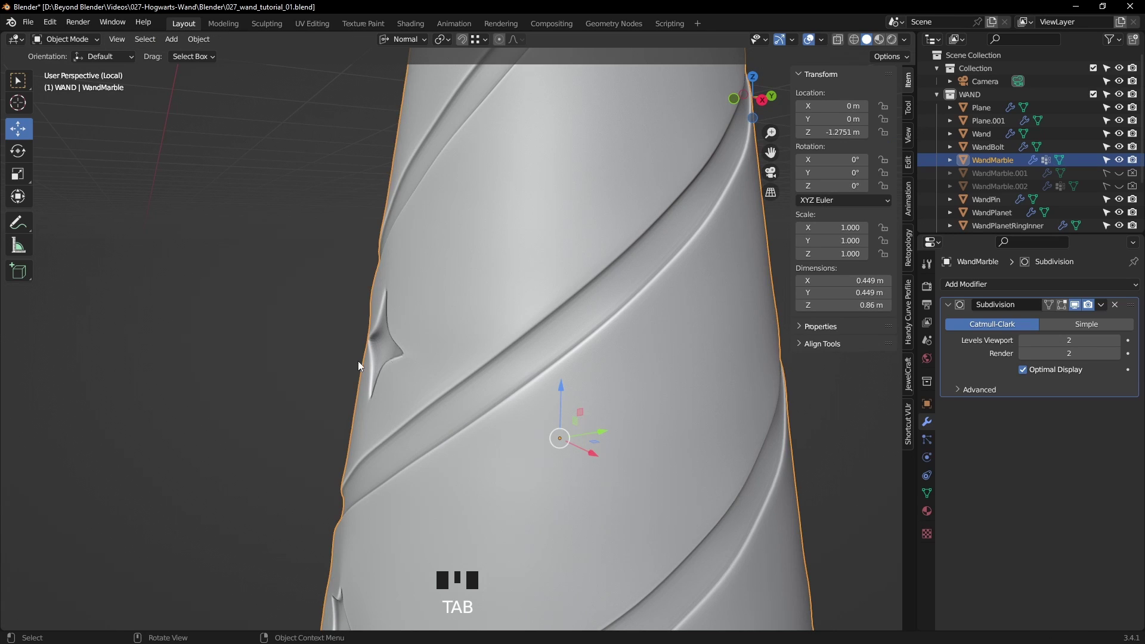
- Examine the deepened star on the marble and the mesh of the spare flat star plane
left_click(317, 369)
middle_click_drag(317, 369, 390, 368)
scroll(395, 373, "down", 3)
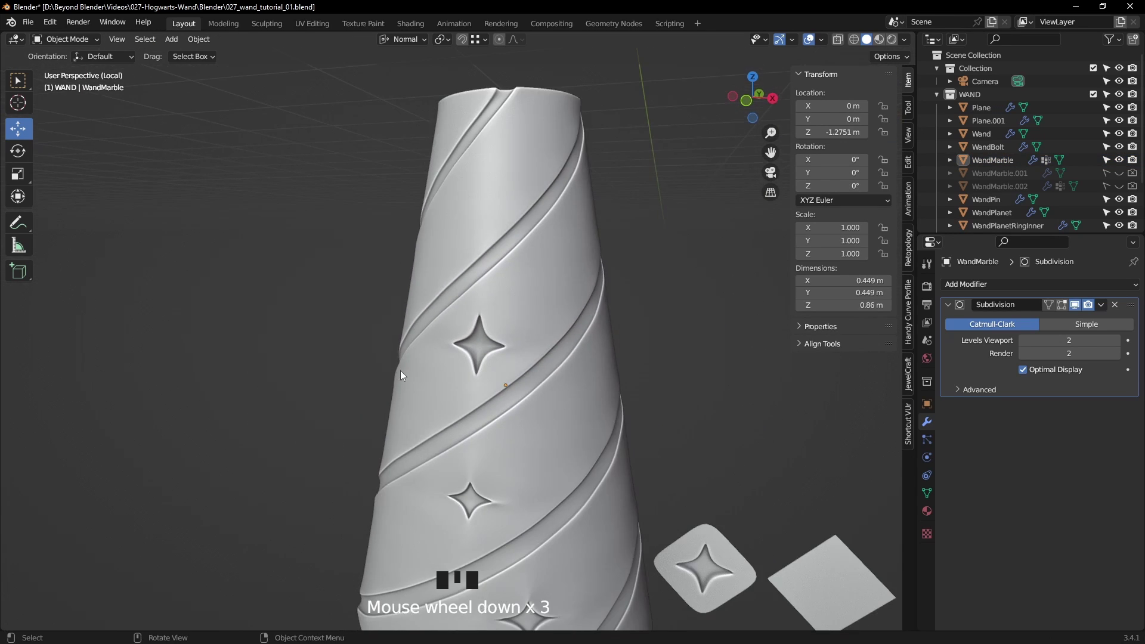
middle_click_drag(471, 367, 407, 292, "shift")
left_click(754, 510)
key("Tab")
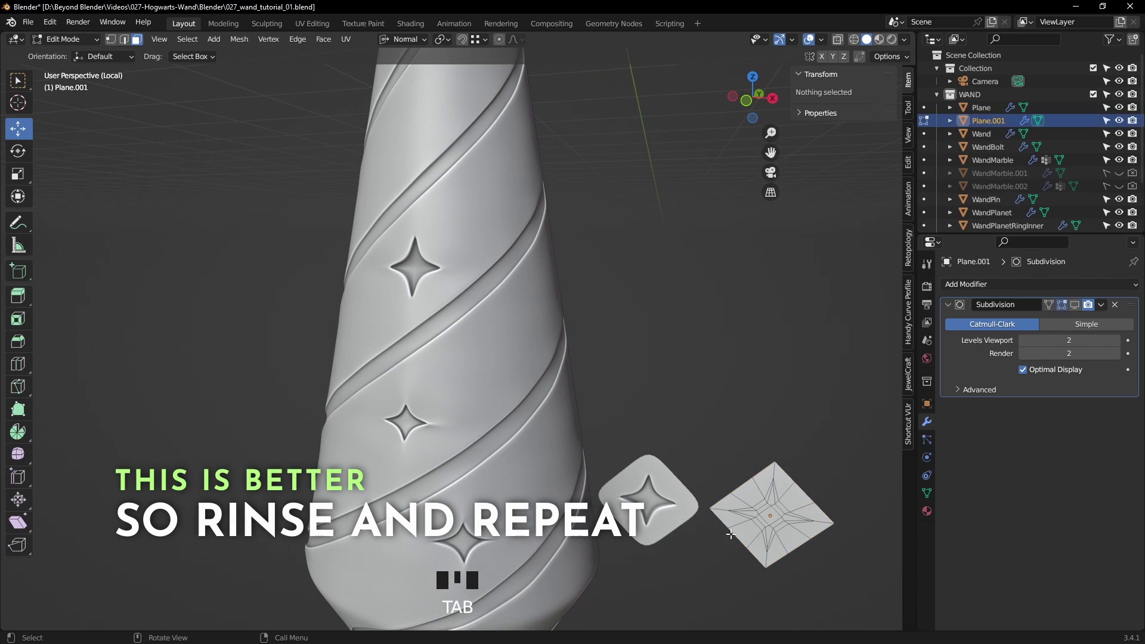
key("Tab")
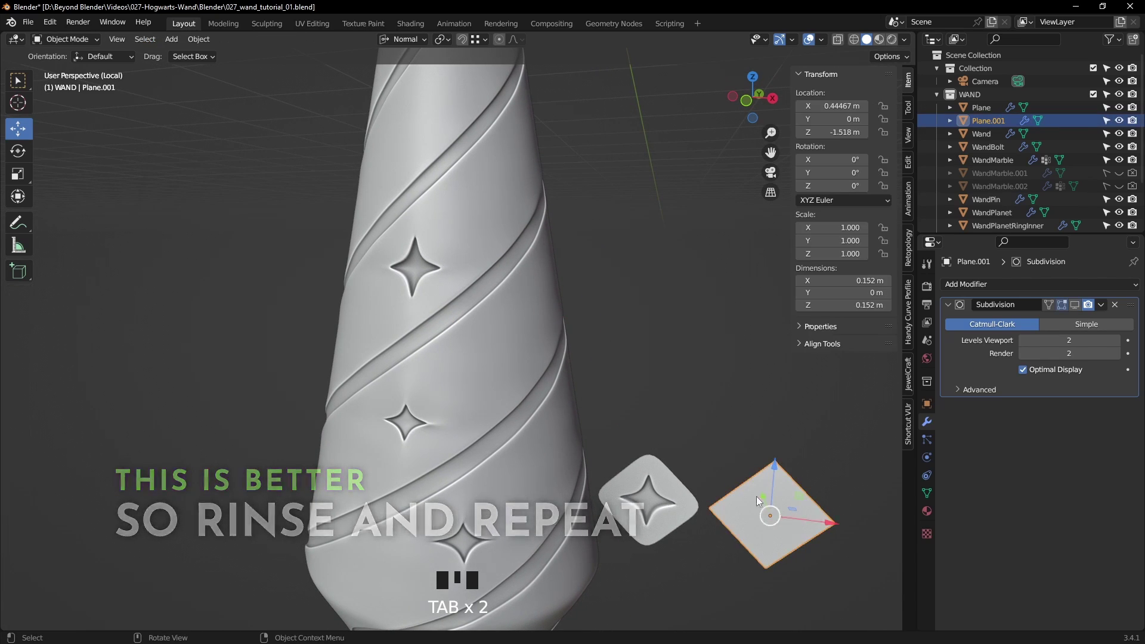
- Select the WandMarble object and open its mesh in Edit Mode
left_click(669, 346)
mouse_move(574, 356)
middle_mouse_down()
mouse_move(594, 360)
mouse_move(583, 337)
middle_mouse_up()
scroll(590, 370, "down", 2)
left_click(490, 345)
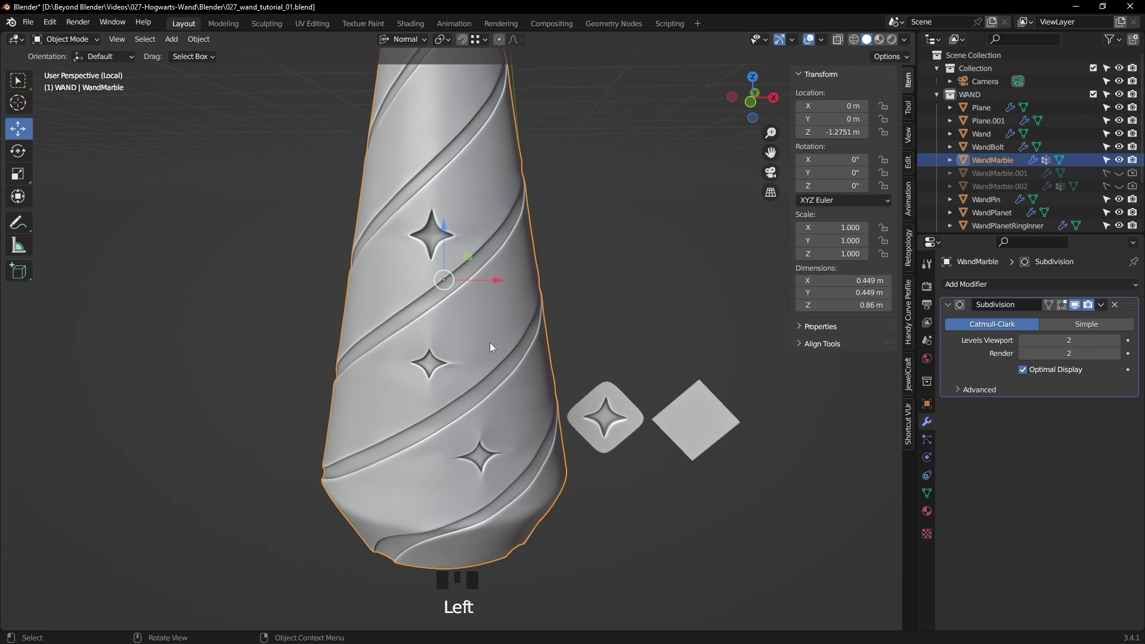
key("Tab")
scroll(507, 351, "up", 2)
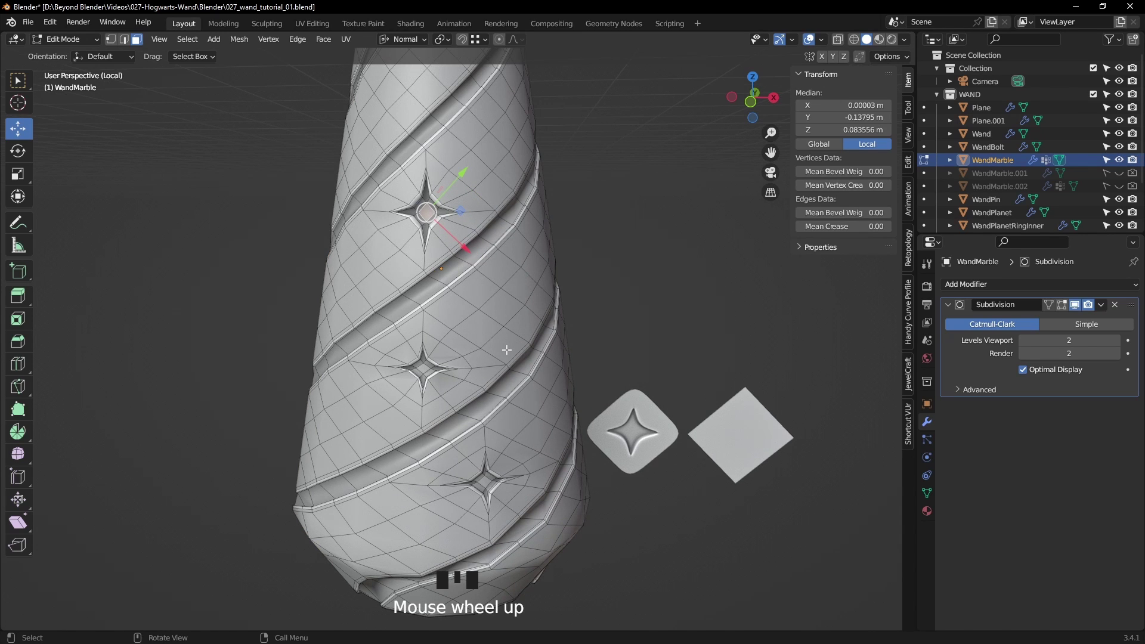
- Select the middle star together with its whole diamond-shaped patch on the marble and delete those faces
middle_click_drag(507, 350, 555, 345, "shift")
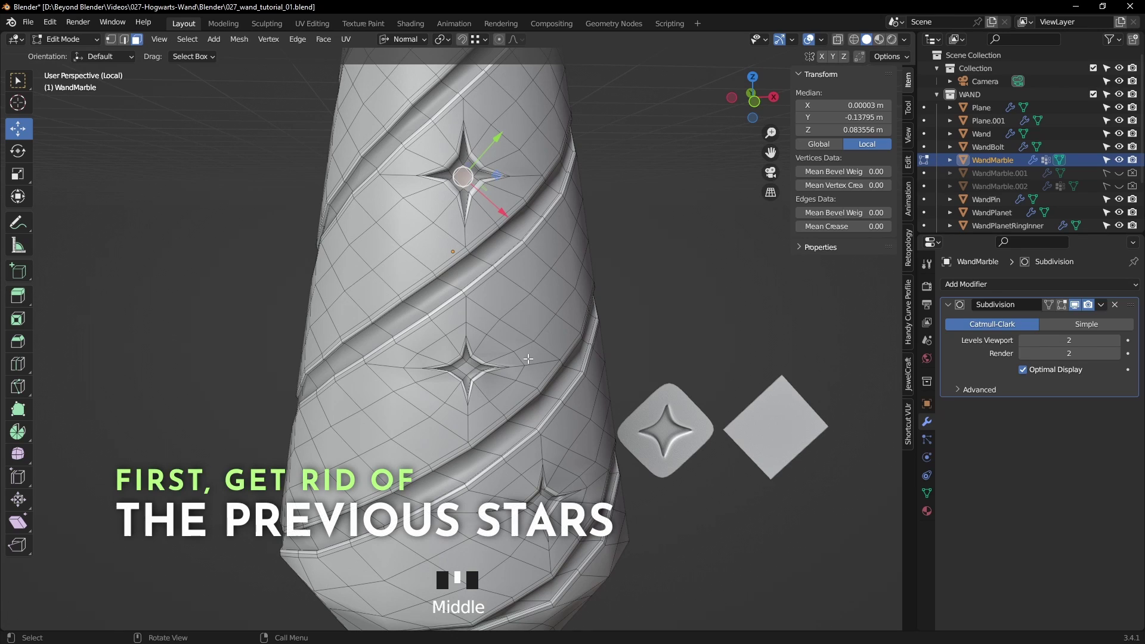
left_click(474, 369)
key("ctrl+KP_Add")
key("ctrl+KP_Add")
key("ctrl+KP_Add")
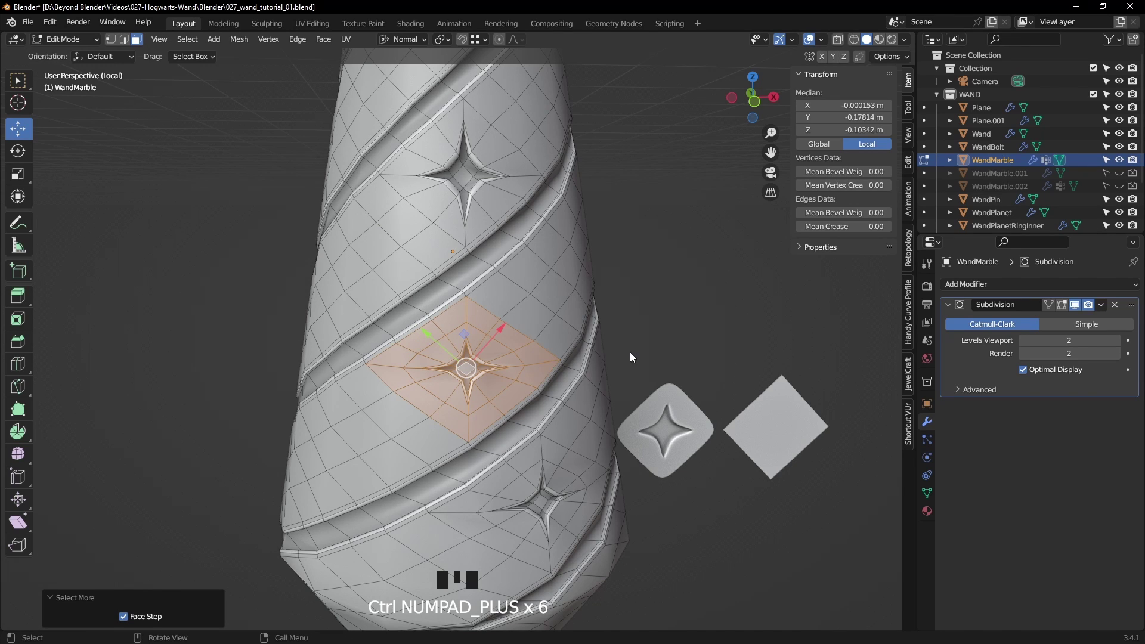
key("x")
left_click(630, 357)
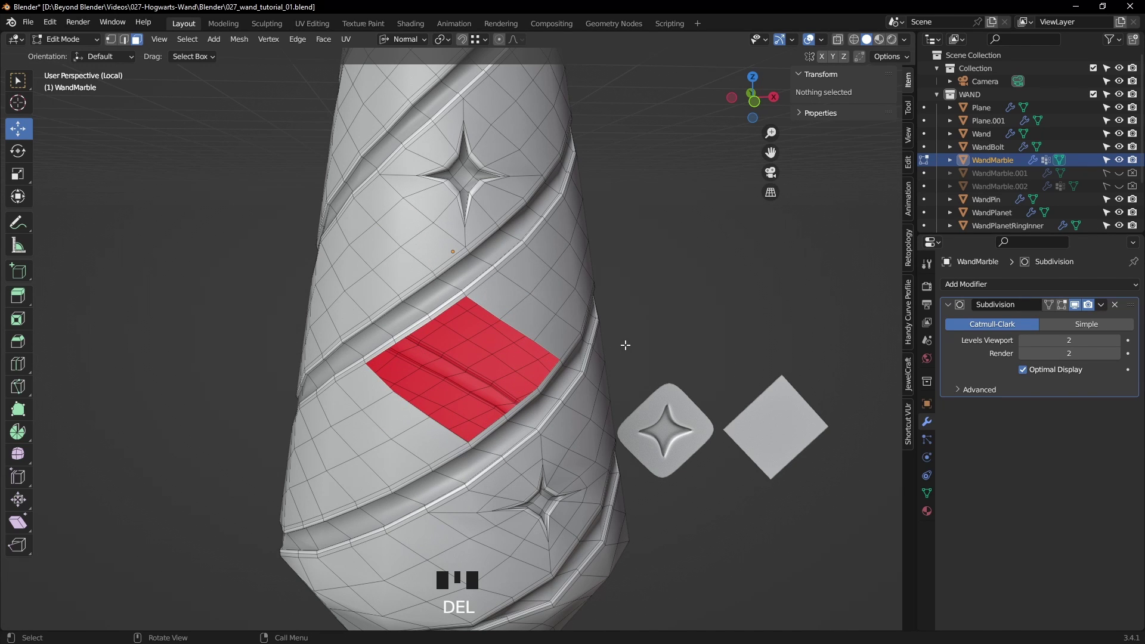
- Try to close the middle star's hole with a single face filled from its boundary edge loop
middle_click_drag(624, 346, 634, 348)
key("2")
left_click(634, 346, "alt")
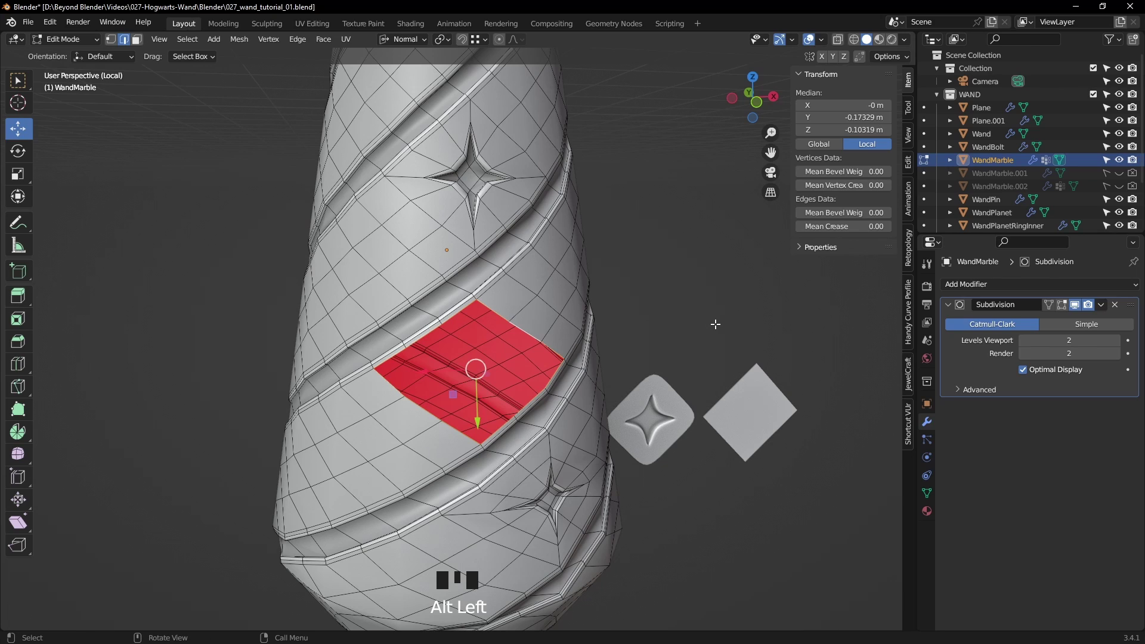
key("f")
key("1")
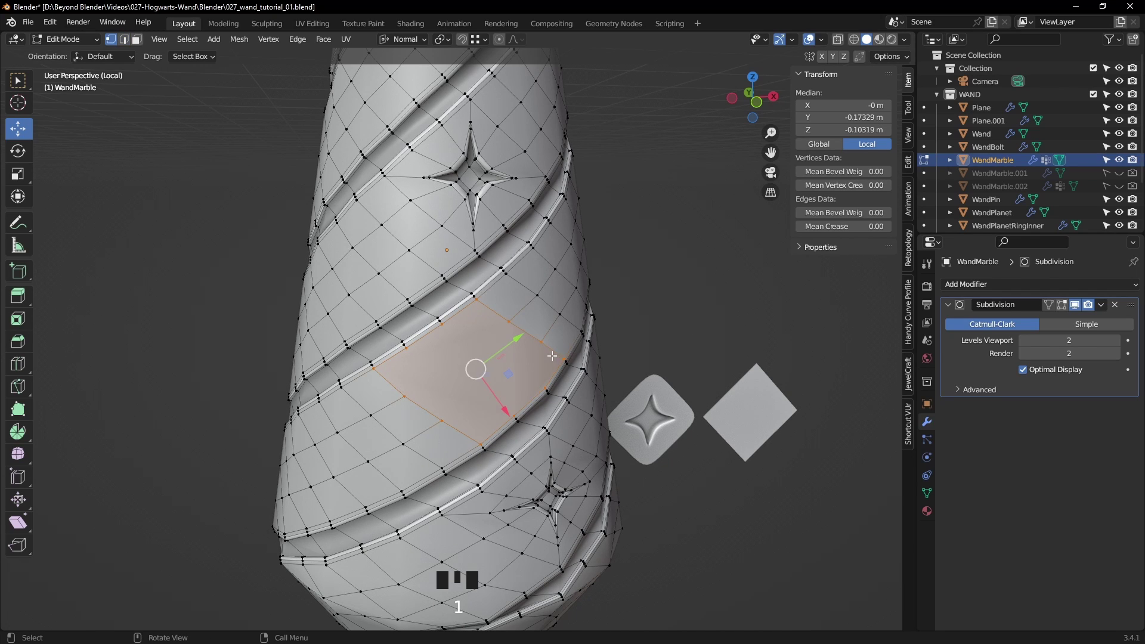
- Try to connect opposite boundary vertices across the filled face in the first diagonal direction
left_click(512, 367)
left_click(445, 420, "shift")
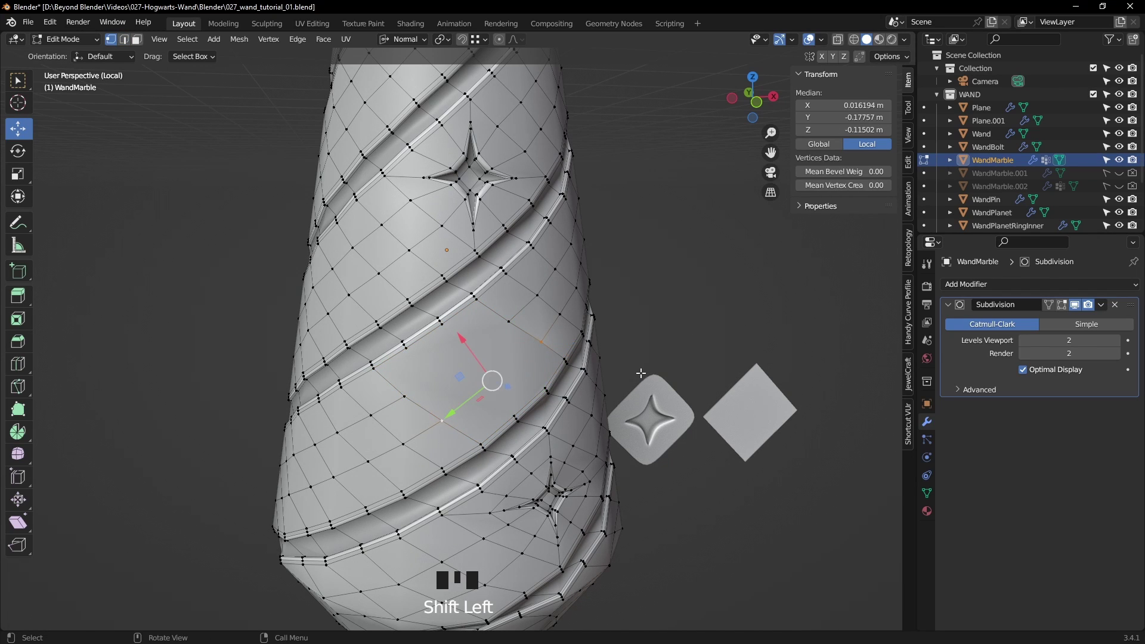
left_click(508, 323)
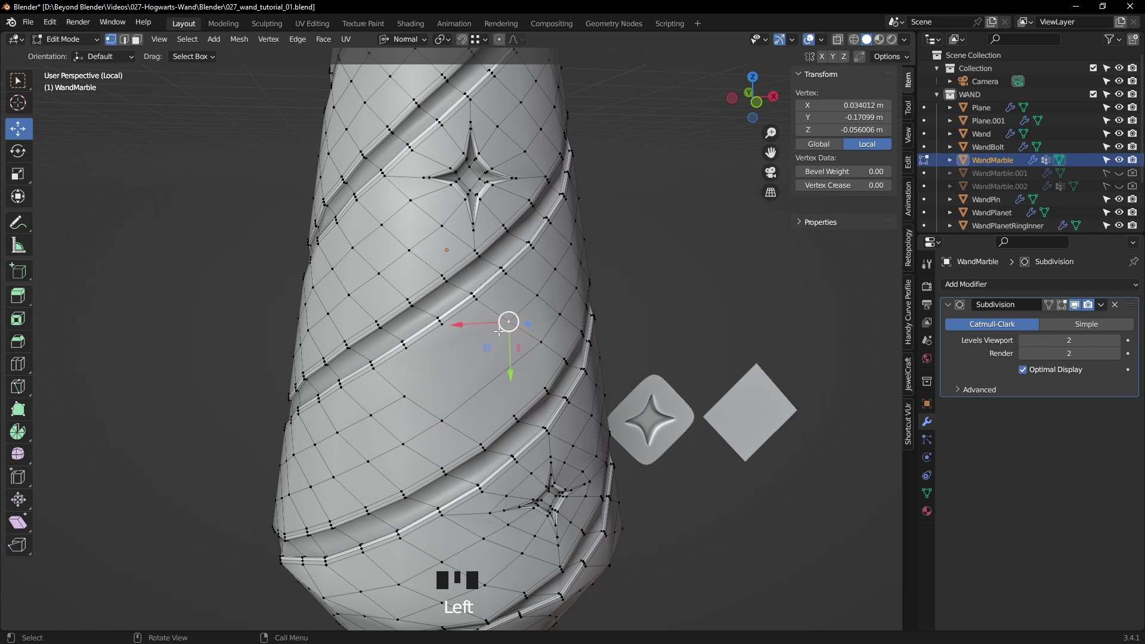
left_click(405, 397, "shift")
key("j")
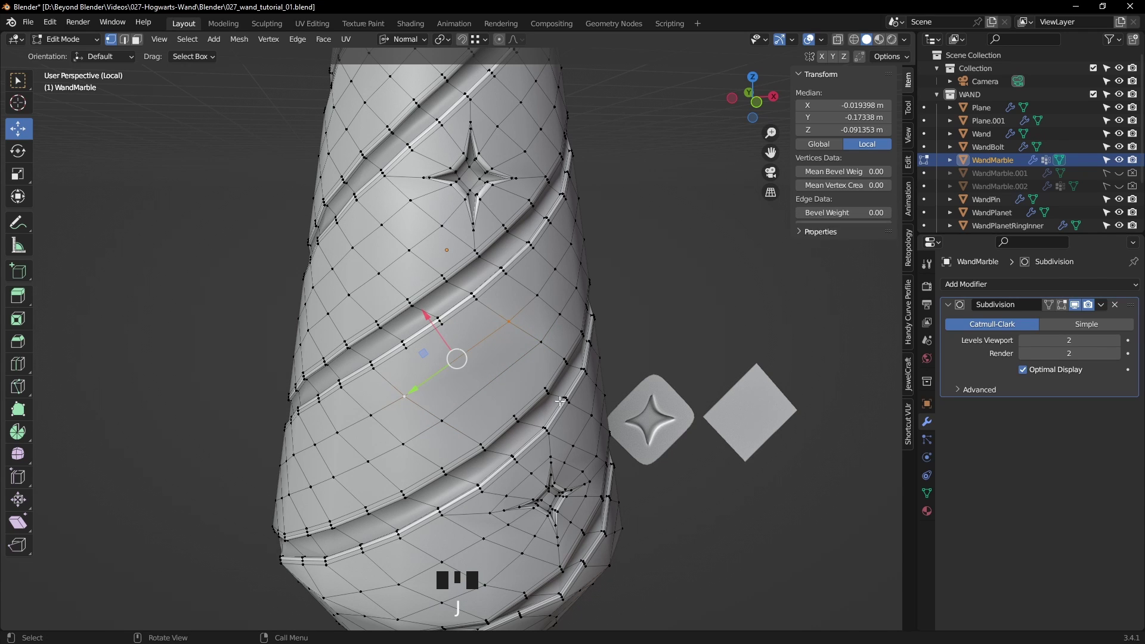
- Try to connect opposite boundary vertices across the filled patch in the second diagonal direction to complete its grid
middle_click_drag(536, 371, 421, 319)
left_click(412, 309)
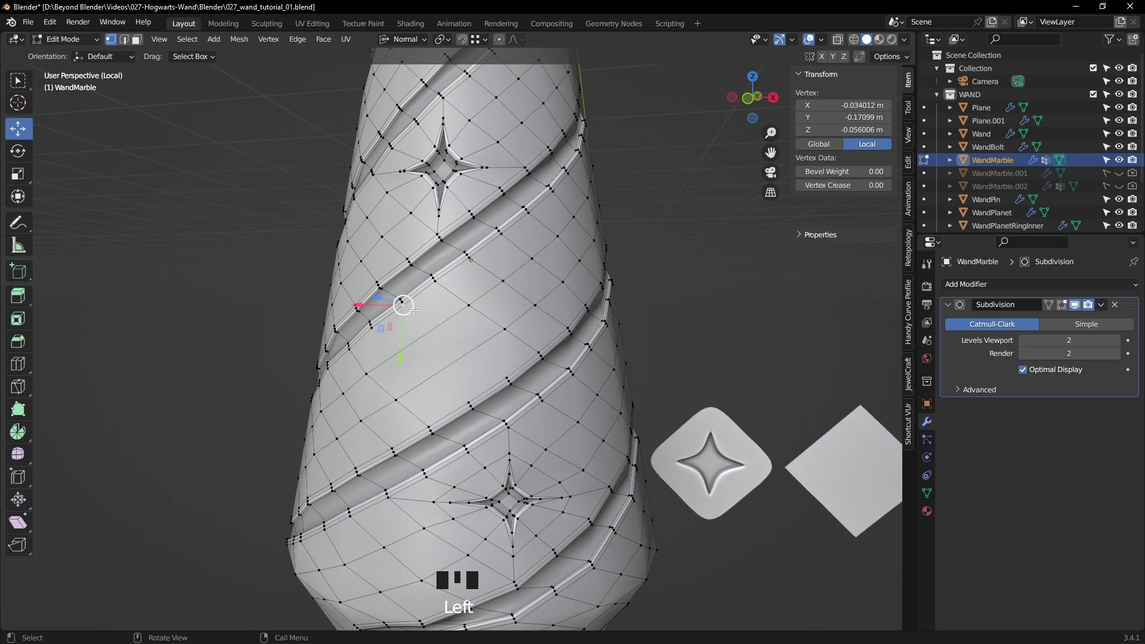
left_click(501, 373, "shift")
key("j")
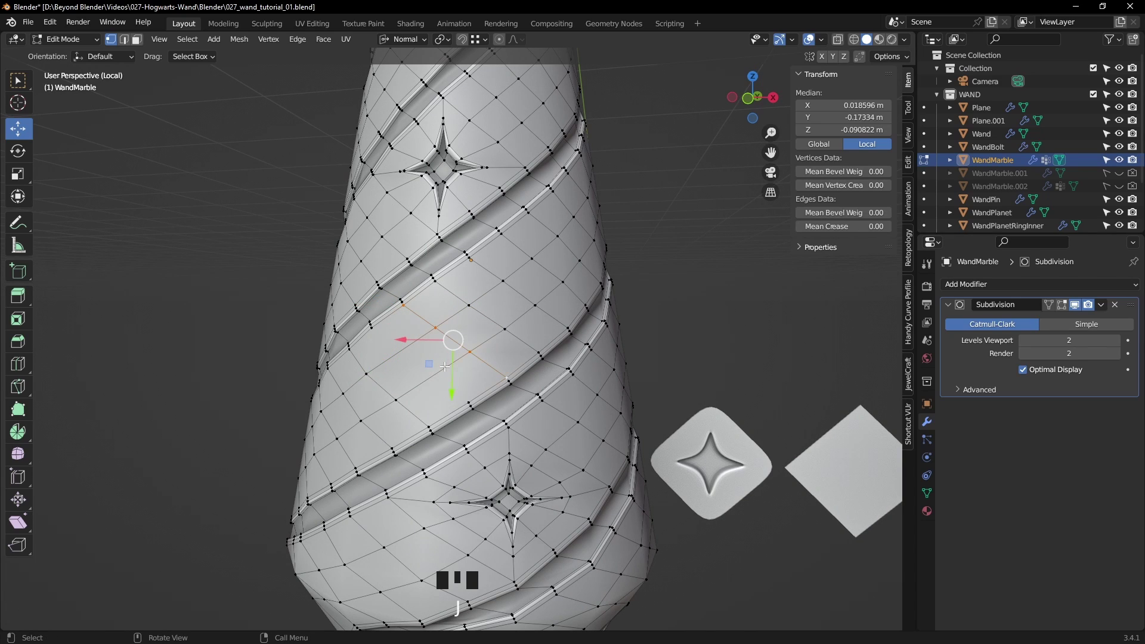
left_click(375, 329)
left_click(474, 403, "shift")
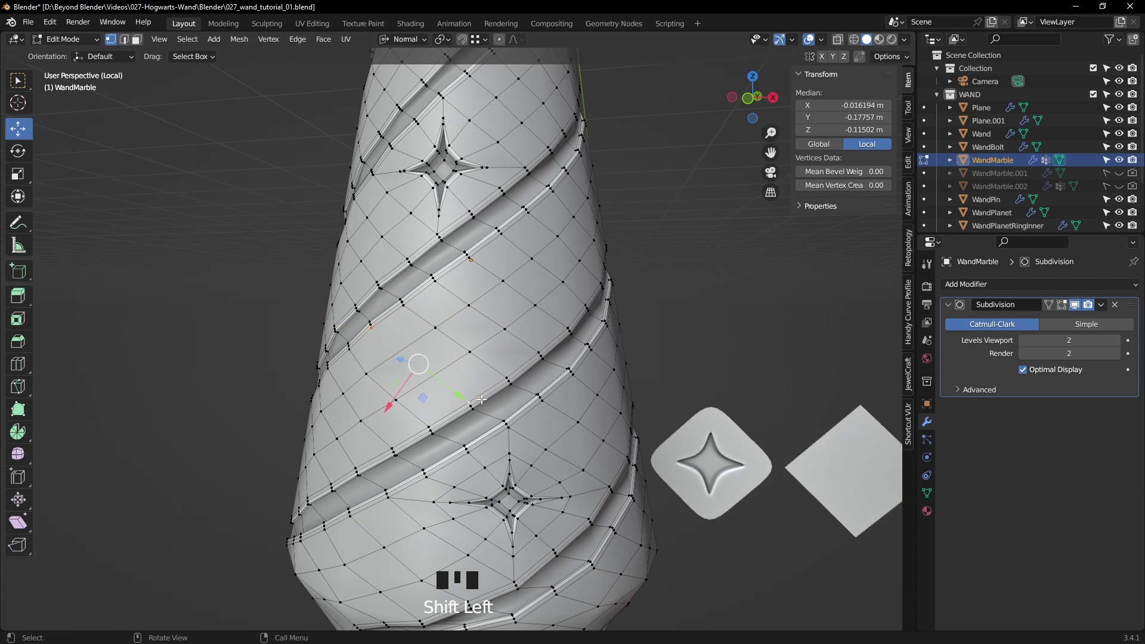
- Undo the vertex connections and the single-face fill, back to the open hole of the middle star
left_click(695, 327)
key("Tab")
key("Tab")
middle_click_drag(632, 345, 579, 355)
key("ctrl+z")
key("Tab")
key("ctrl+z")
key("ctrl+z")
key("ctrl+z")
key("ctrl+z")
key("ctrl+z")
key("ctrl+z")
key("ctrl+z")
key("ctrl+z")
key("ctrl+z")
key("ctrl+z")
key("ctrl+z")
key("ctrl+z")
key("ctrl+z")
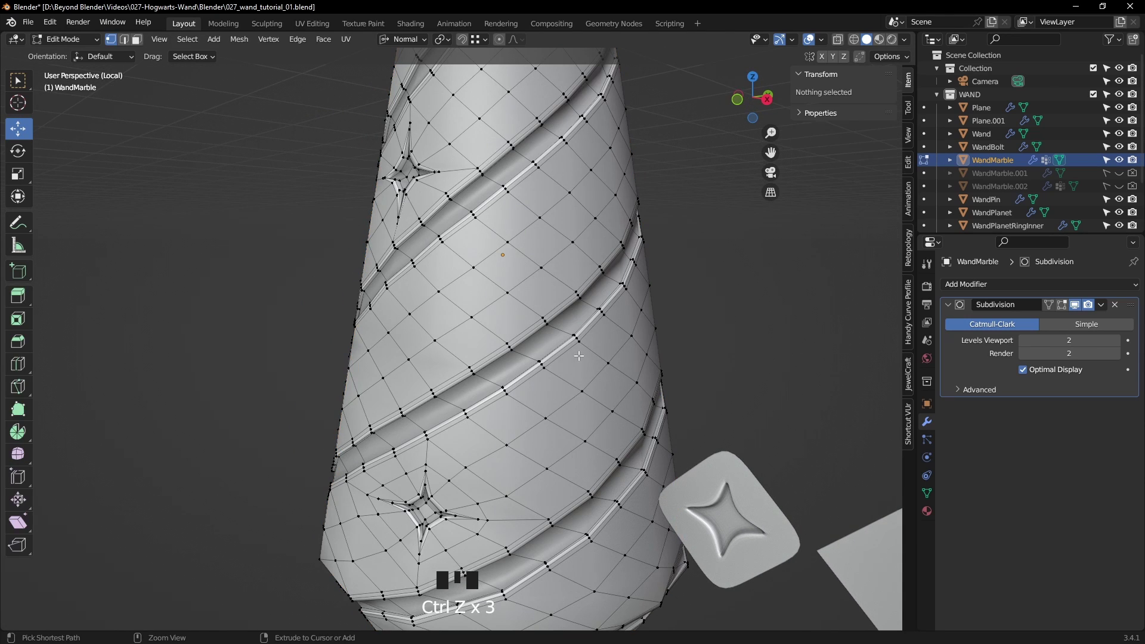
key("ctrl+z")
key("ctrl+z")
key("ctrl+z")
key("ctrl+z")
key("ctrl+z")
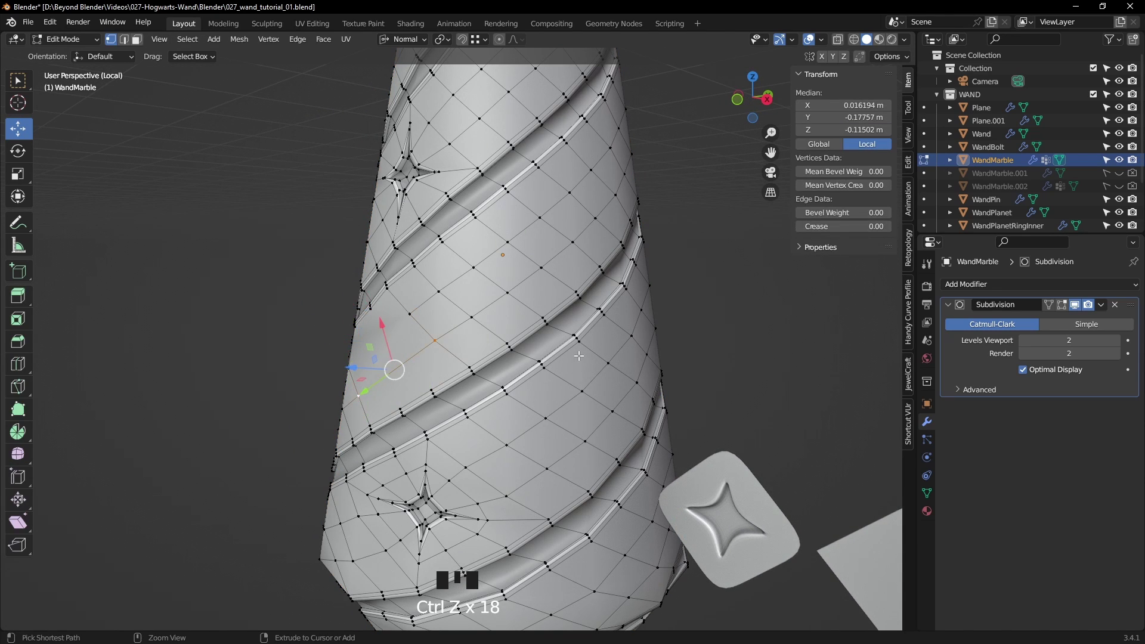
middle_click_drag(579, 356, 578, 358)
key("ctrl+z")
key("ctrl+z")
key("ctrl+z")
key("ctrl+z")
key("ctrl+z")
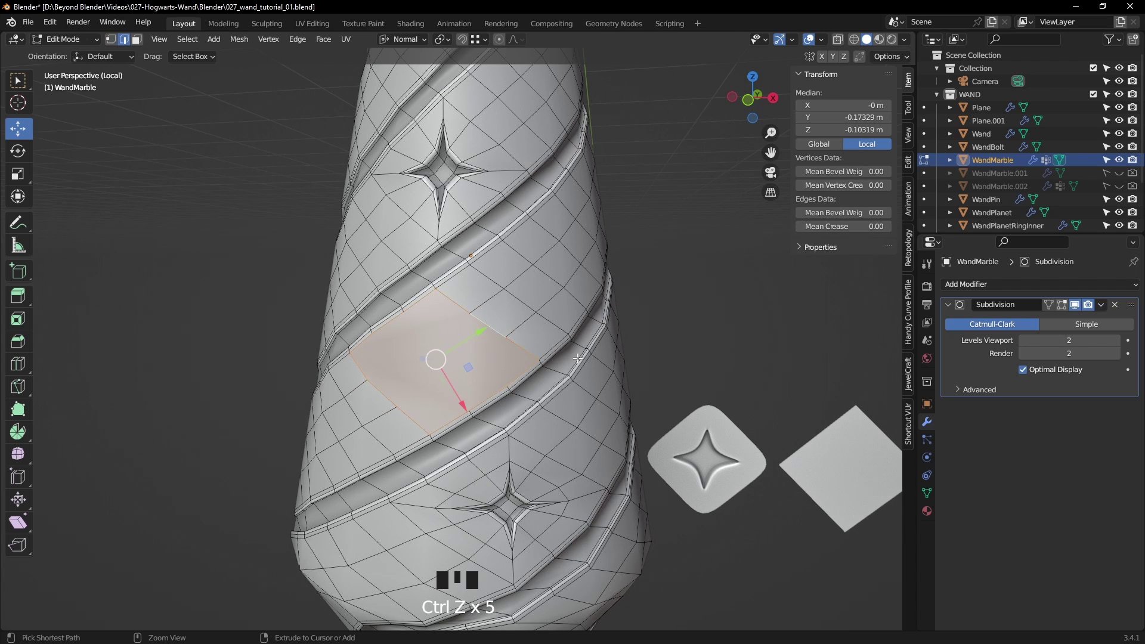
key("ctrl+z")
- Select the boundary loop of the middle star's hole and close it with Grid Fill
left_click(688, 330)
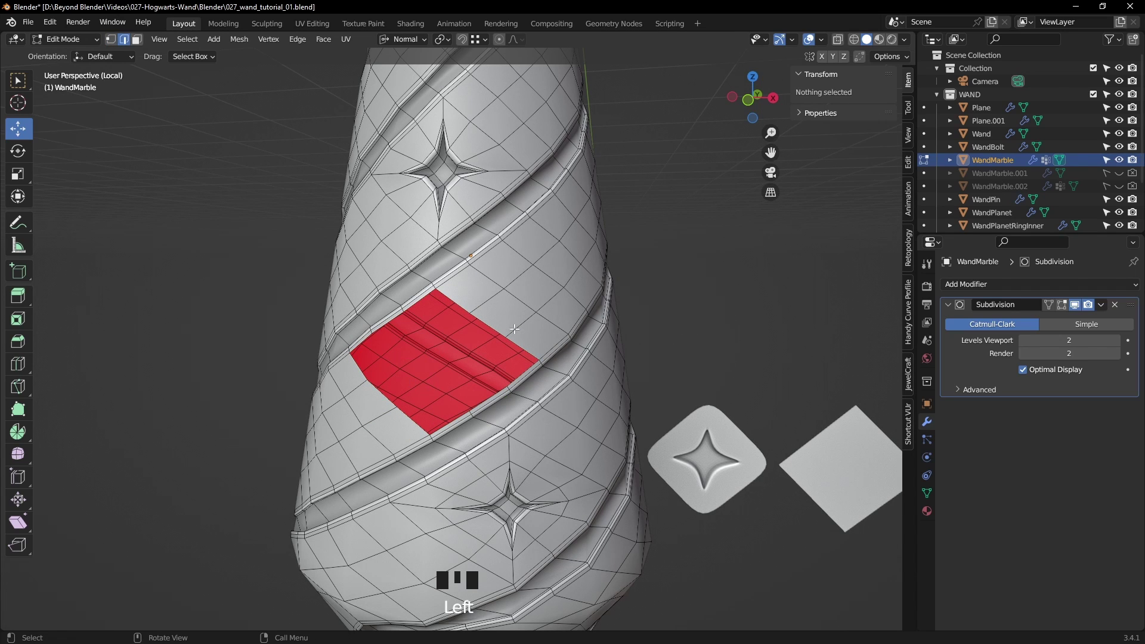
left_click(493, 325)
middle_click_drag(492, 325, 411, 245)
left_click(323, 40)
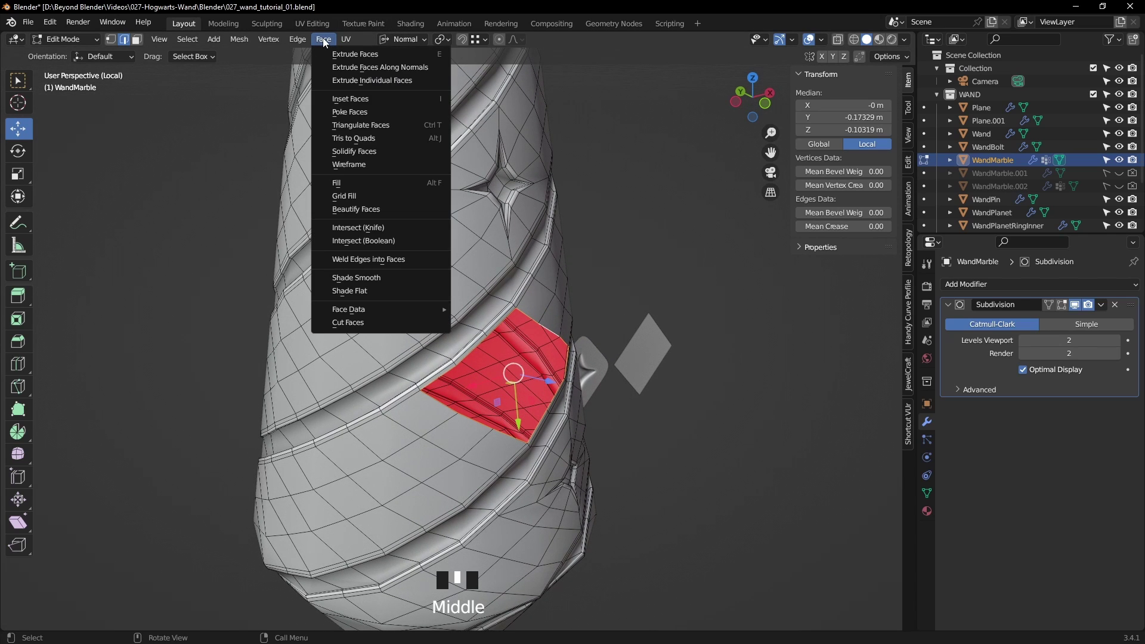
mouse_move(346, 41)
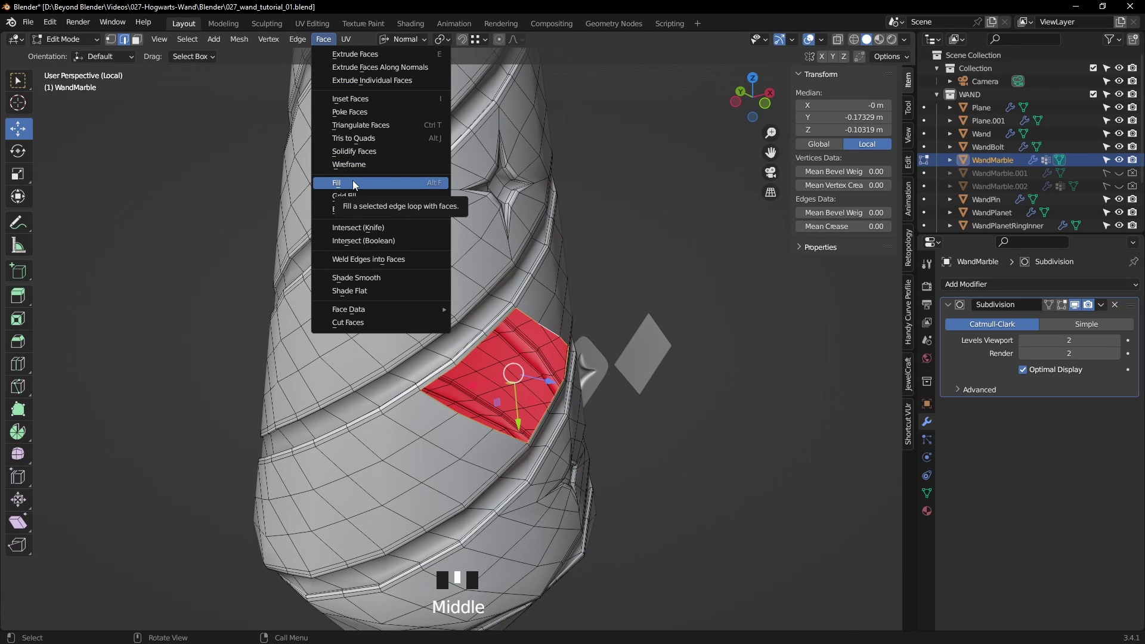
left_click(353, 197)
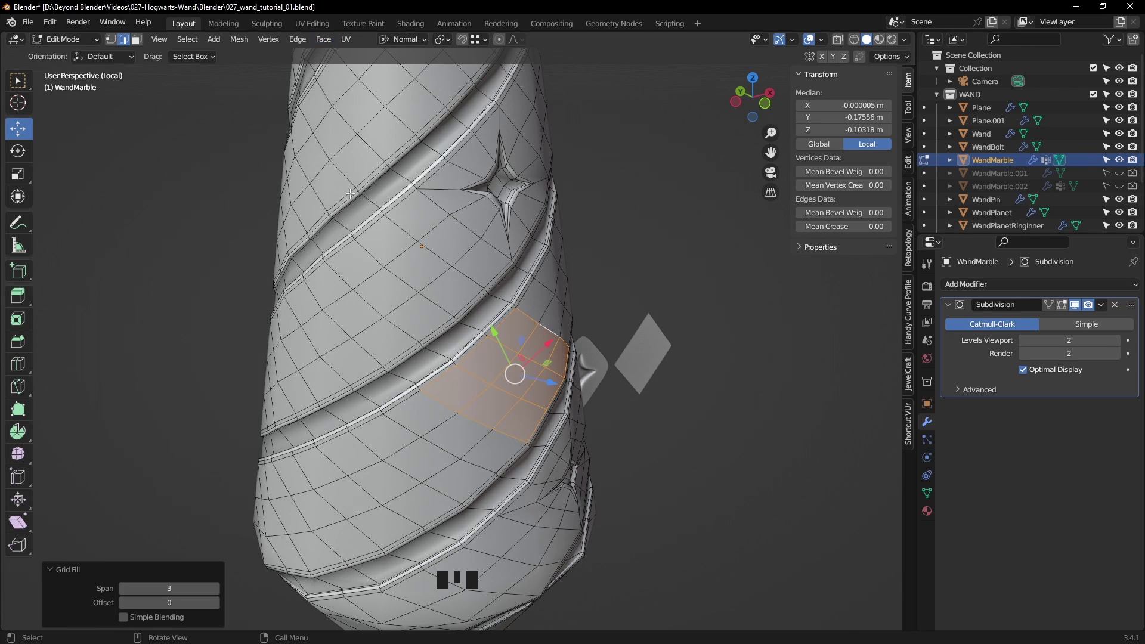
middle_click_drag(374, 207, 466, 334)
left_click(691, 448)
- Select the lower star's centre face, grow the selection to the full diamond patch and delete those faces
scroll(465, 329, "up", 2)
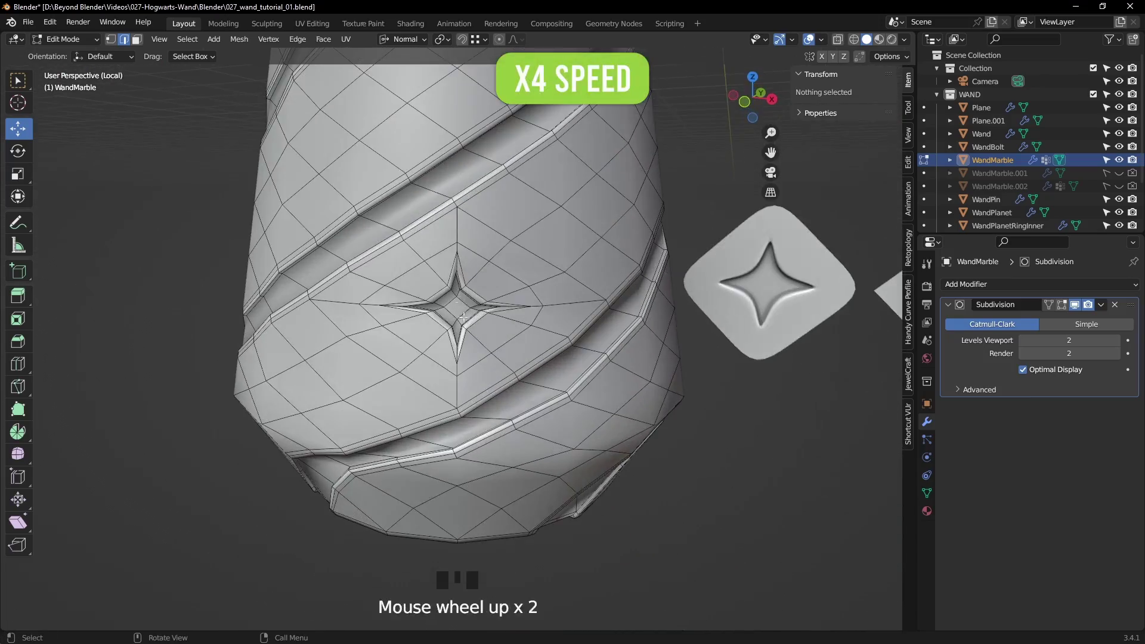
key("3")
left_click(473, 312)
key("ctrl+KP_Add")
key("ctrl+KP_Add")
key("ctrl+KP_Add")
key("ctrl+KP_Add")
key("ctrl+KP_Add")
key("ctrl+KP_Add")
key("ctrl+KP_Add")
key("x")
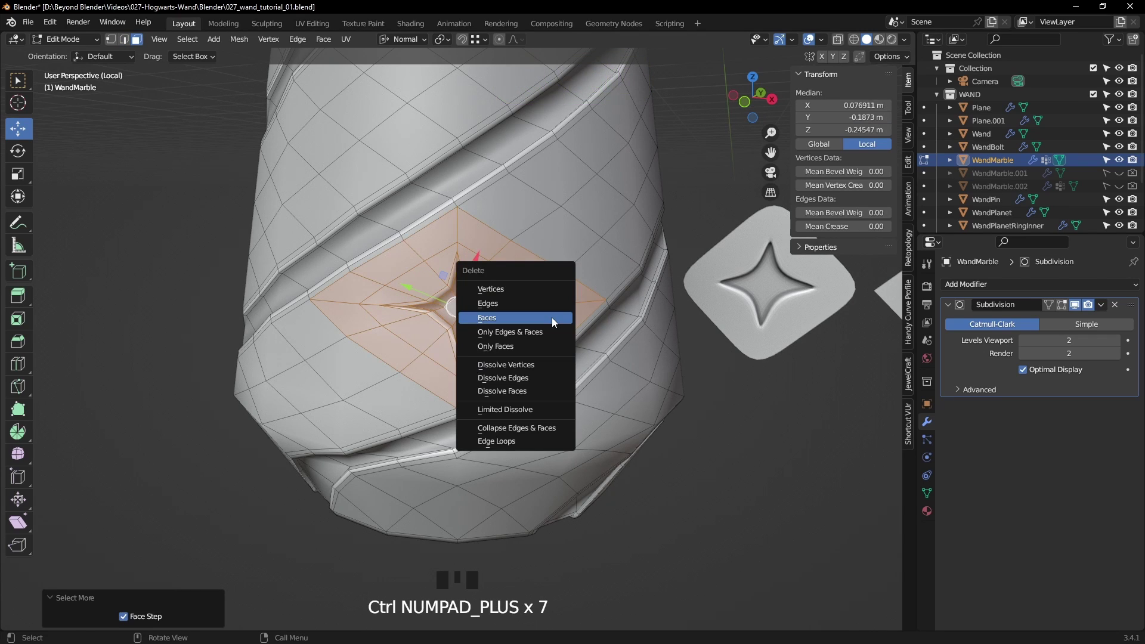
left_click(553, 322)
- Select the boundary loop of the lower star's hole and close it with Grid Fill
key("2")
left_click(510, 245, "alt")
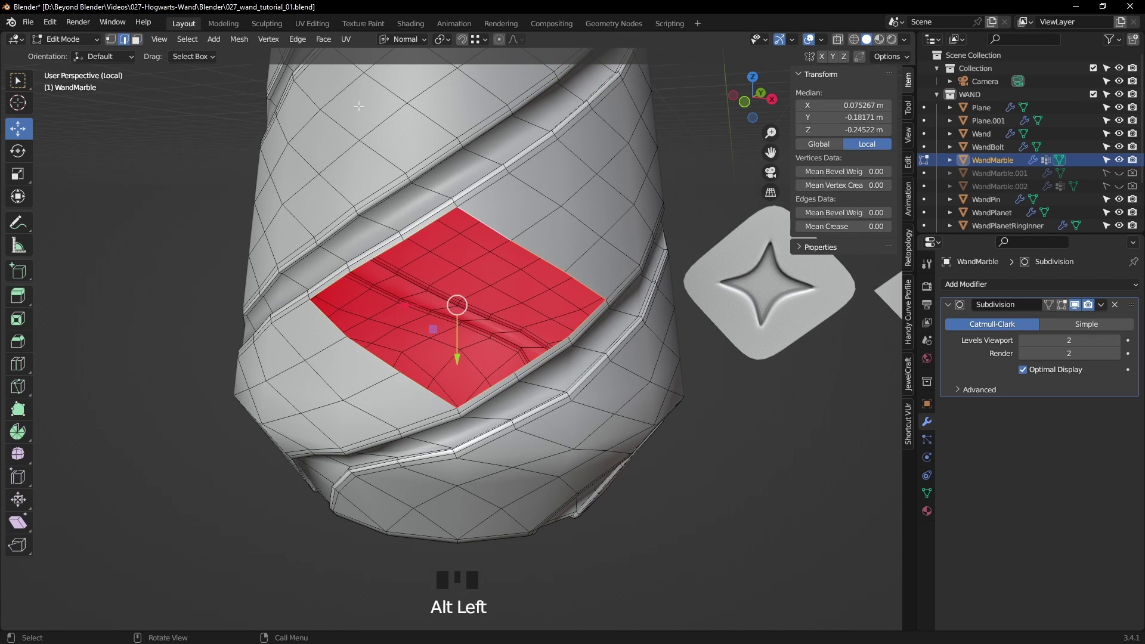
left_click(324, 39)
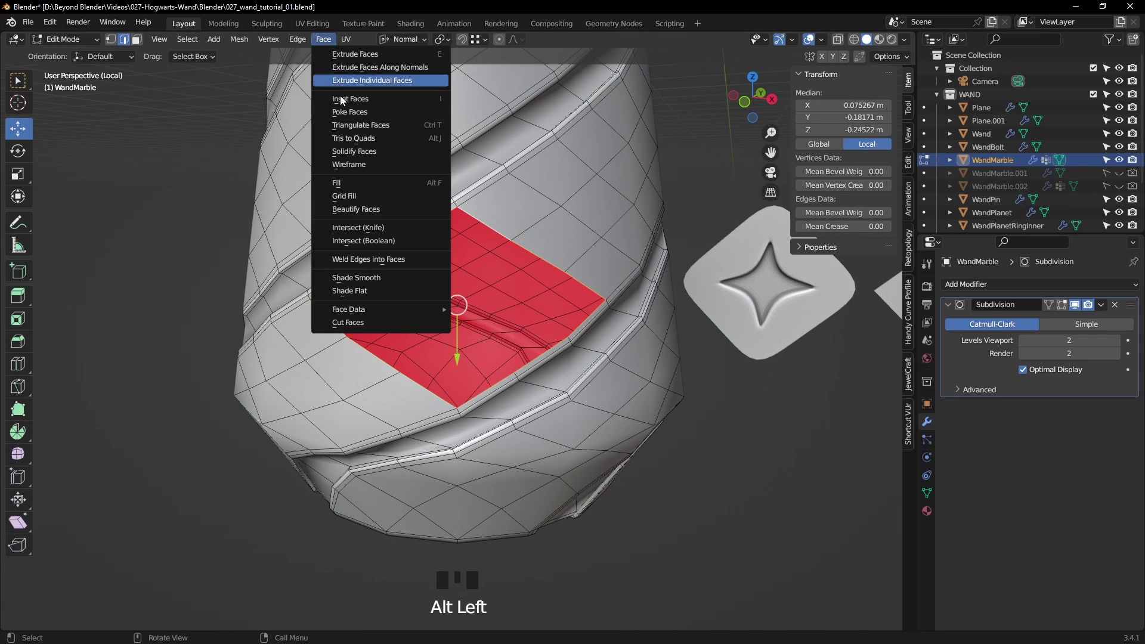
left_click(334, 199)
middle_click_drag(474, 294, 720, 393)
left_click(720, 394)
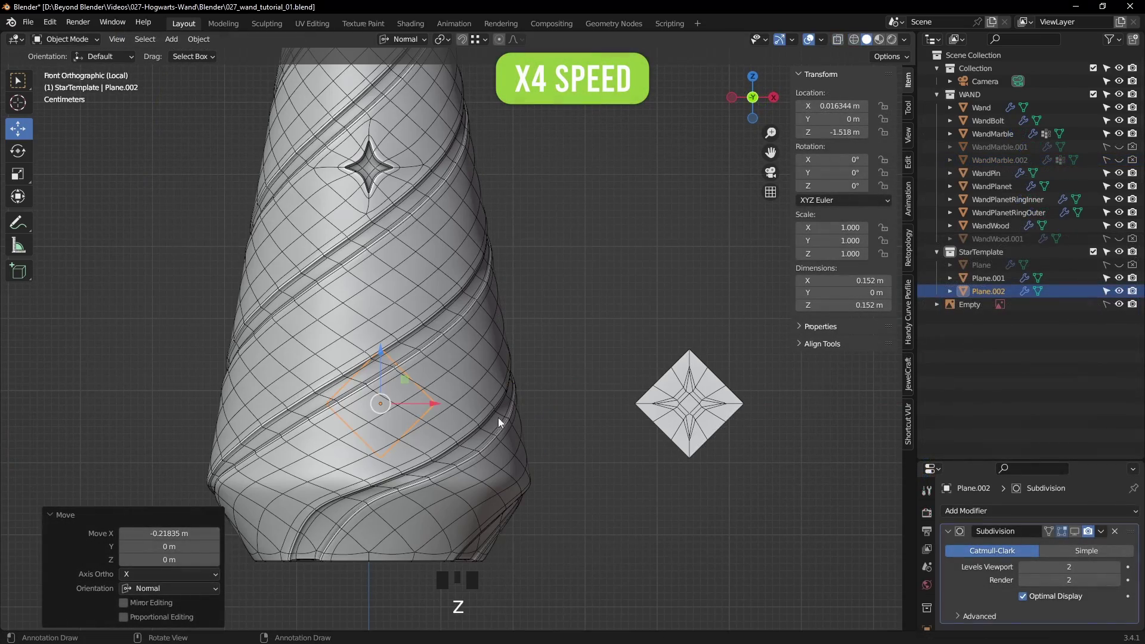
- Move the star plane Plane.002 upward along Z on the marble and view it from the side
left_click_drag(389, 349, 306, 290)
key("KP_3")
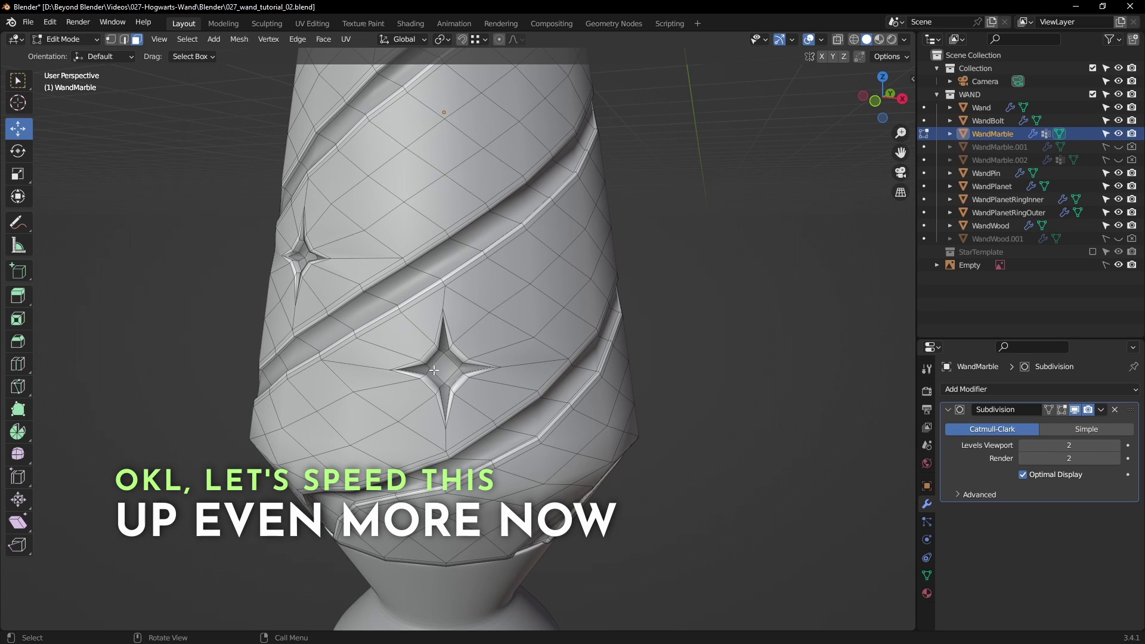
- Grow the selection to the lower star's full patch, duplicate it in place and separate the copy into its own object
key("ctrl+KP_Add")
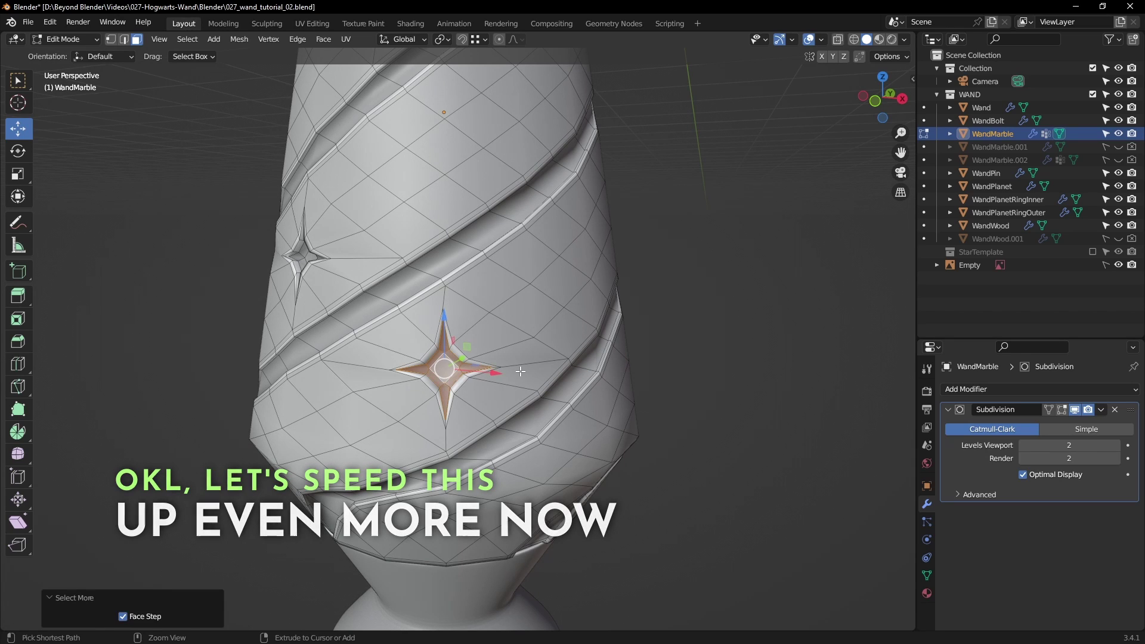
key("ctrl+KP_Add")
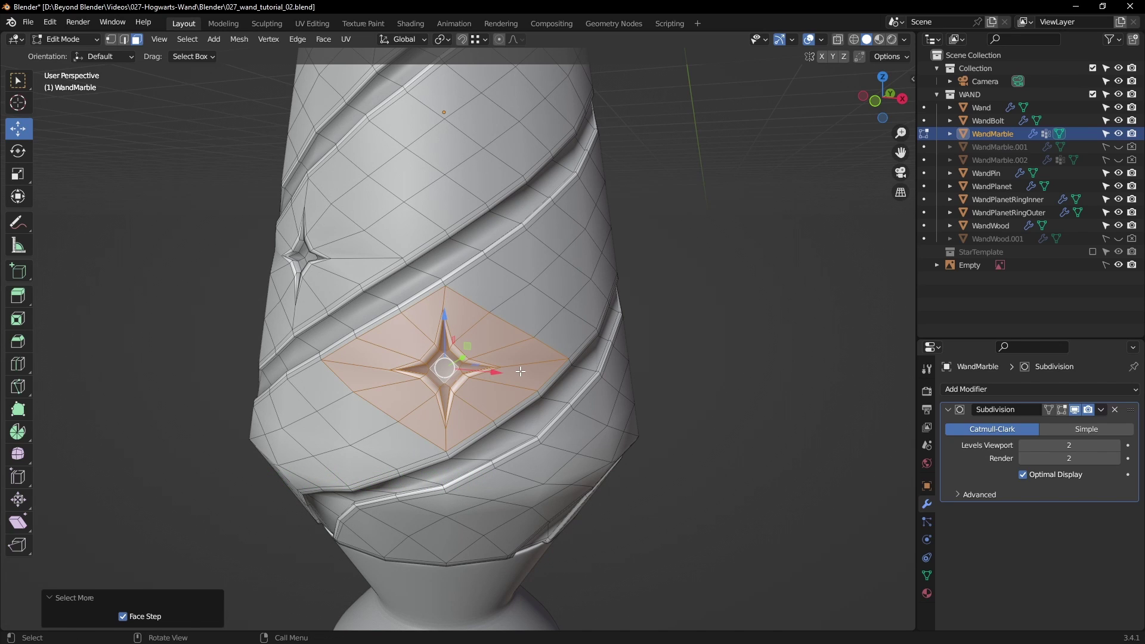
key("shift+d")
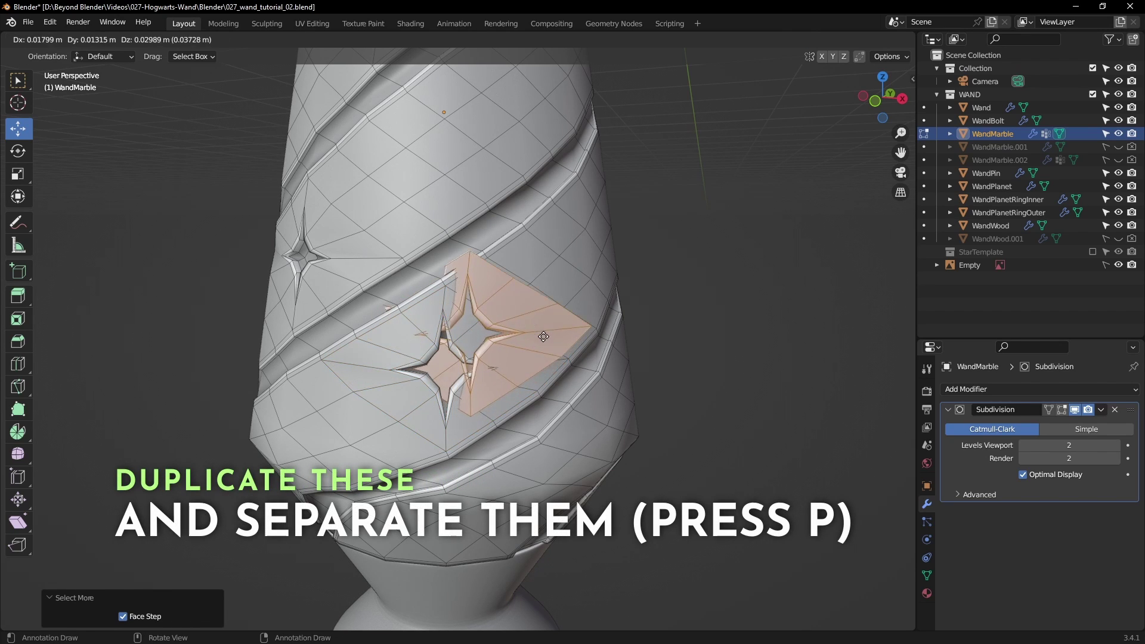
right_click(544, 337)
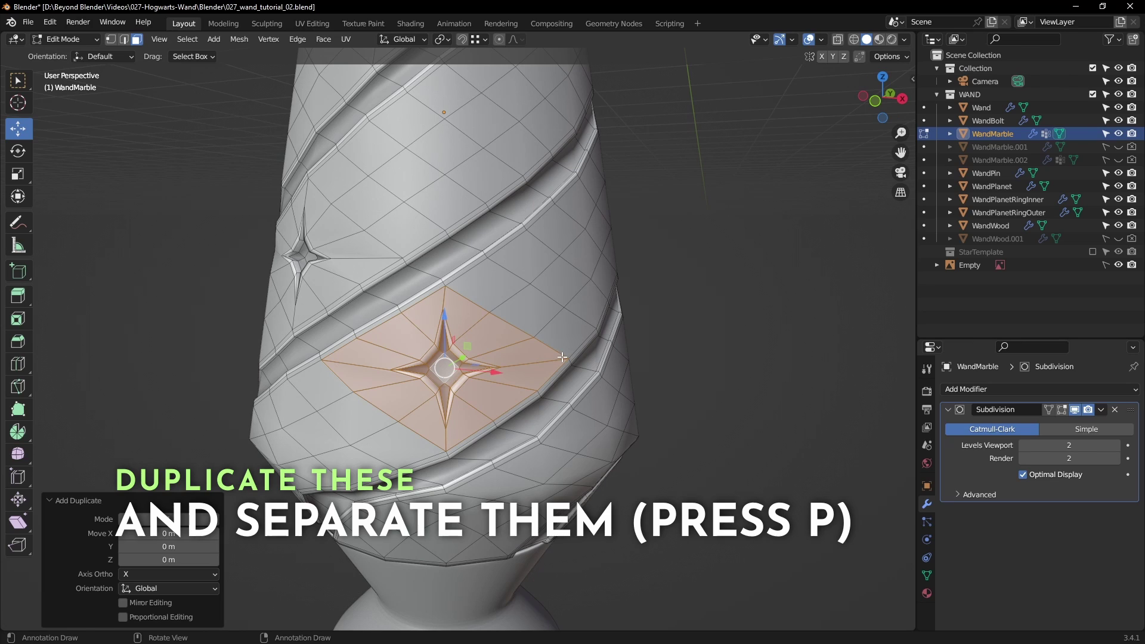
key("p")
left_click(560, 357)
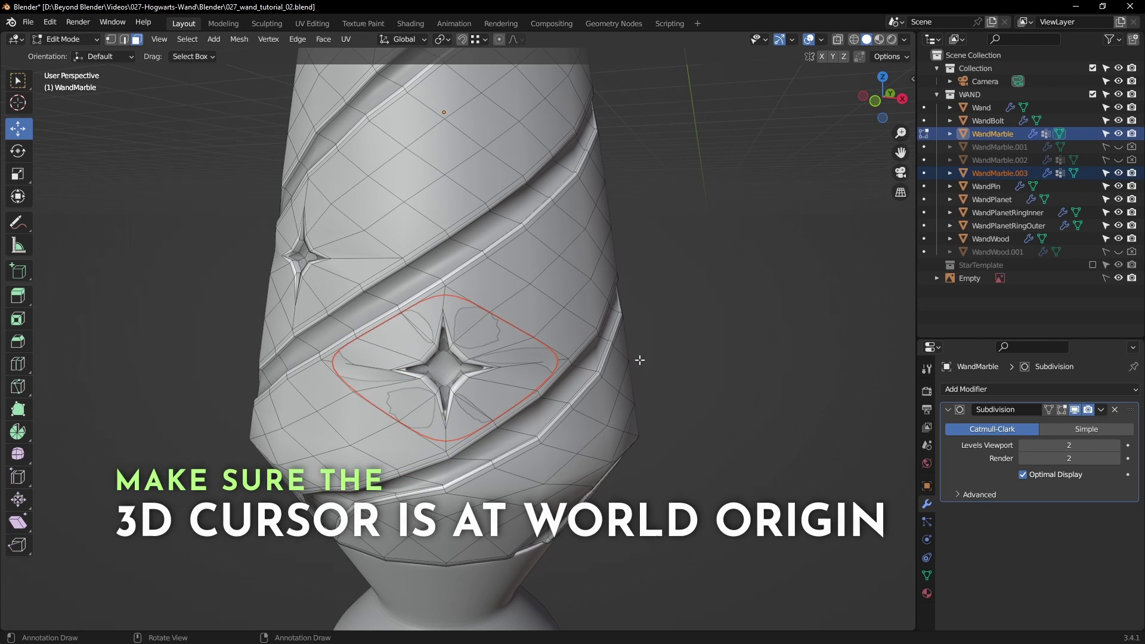
- Select the separated star patch in Object Mode and set the 3D cursor's Z location to -1.45 m
key("Tab")
left_click(517, 366)
key("n")
scroll(522, 378, "down", 6)
left_click_drag(848, 313, 820, 312)
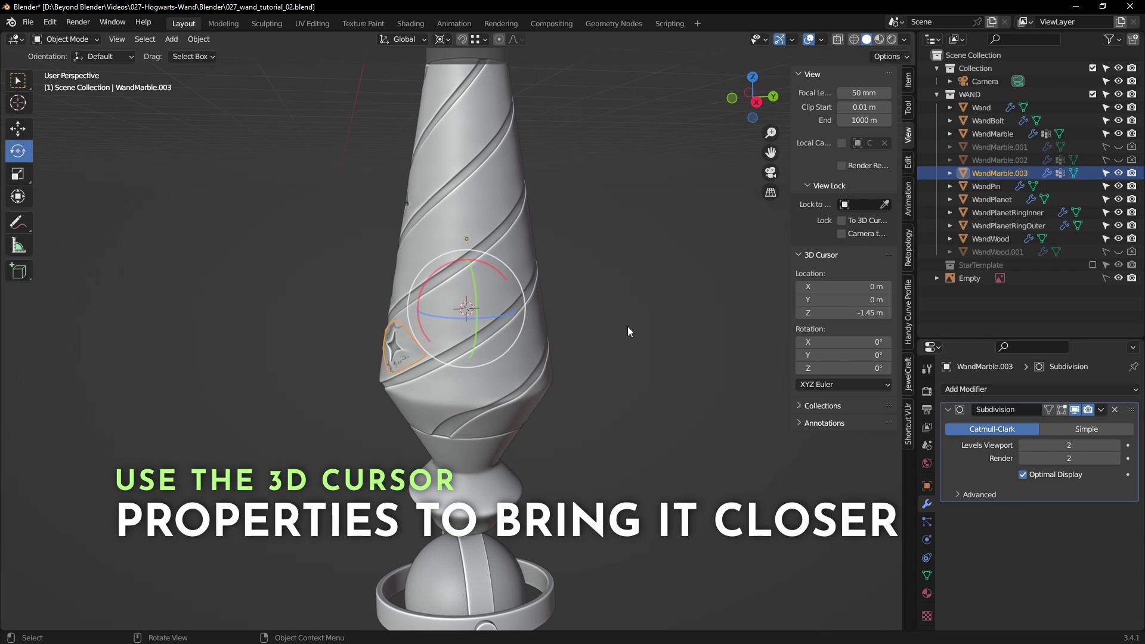
- Rotate the separated star patch 90° about the global Z axis around the marble
middle_click_drag(661, 332, 585, 342)
left_click_drag(507, 331, 553, 278)
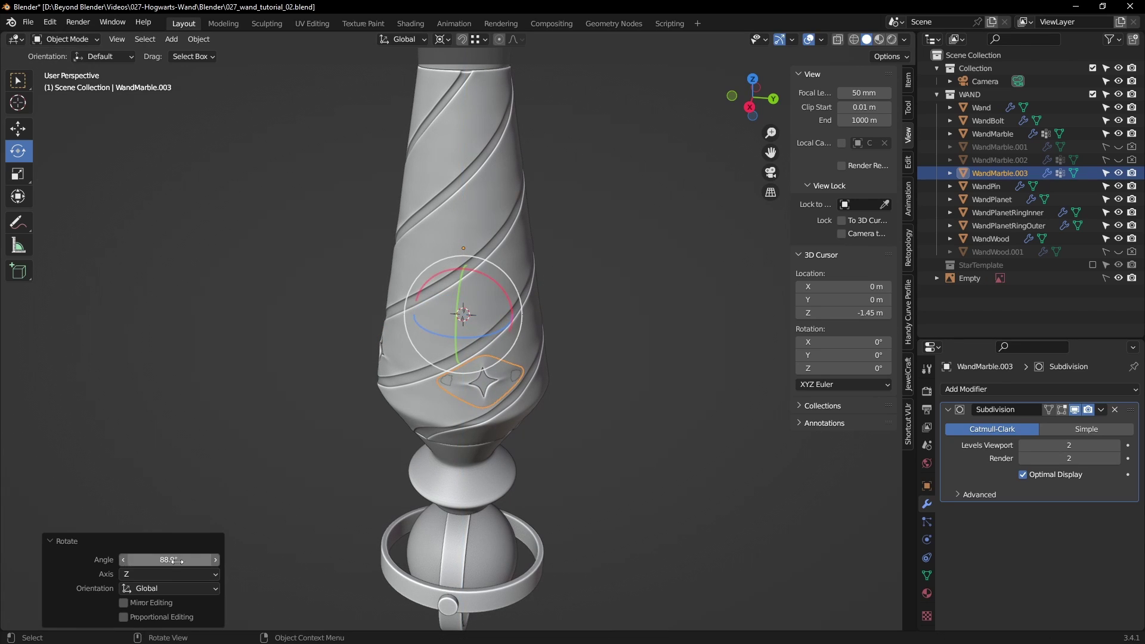
left_click(200, 556)
type("90")
key("Return")
middle_click_drag(421, 534, 443, 347)
- Delete the marble faces lying beneath the rotated star patch copies
scroll(442, 337, "up", 5)
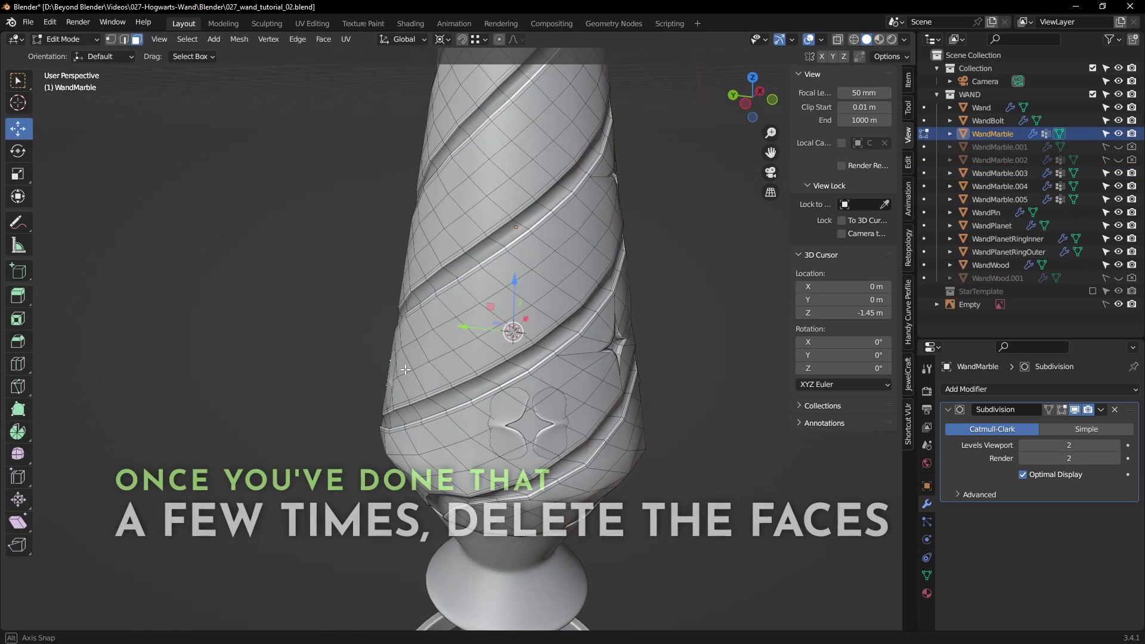
middle_click_drag(613, 420, 667, 407)
key("ctrl+KP_Add")
key("x")
left_click(693, 376)
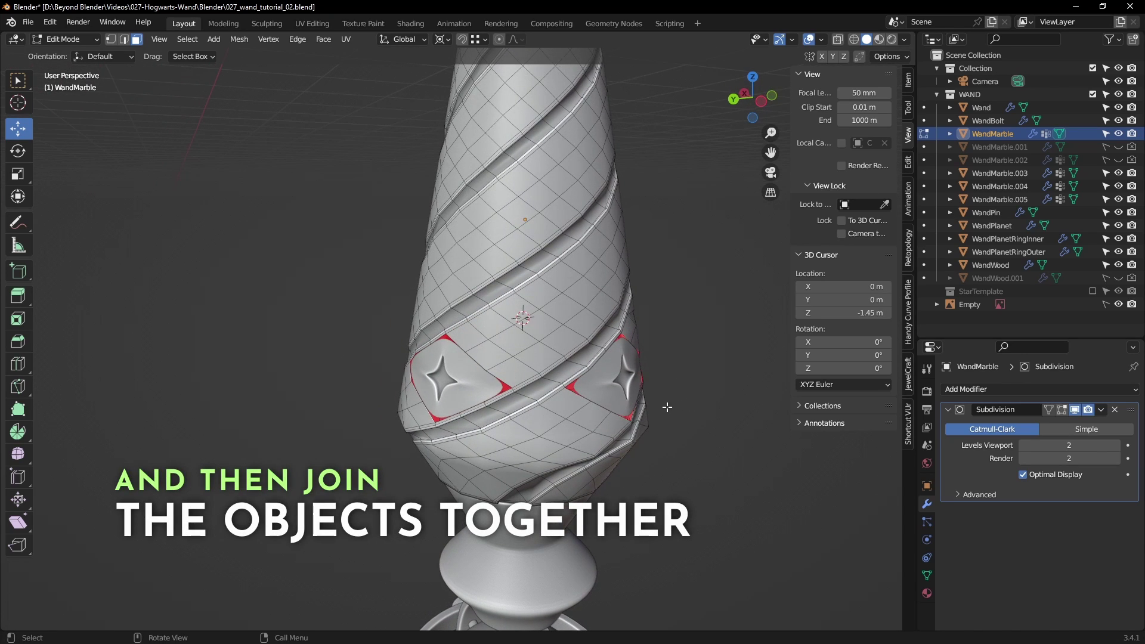
- Select the three separated star patches with the marble as the active object and join them into one mesh
key("Tab")
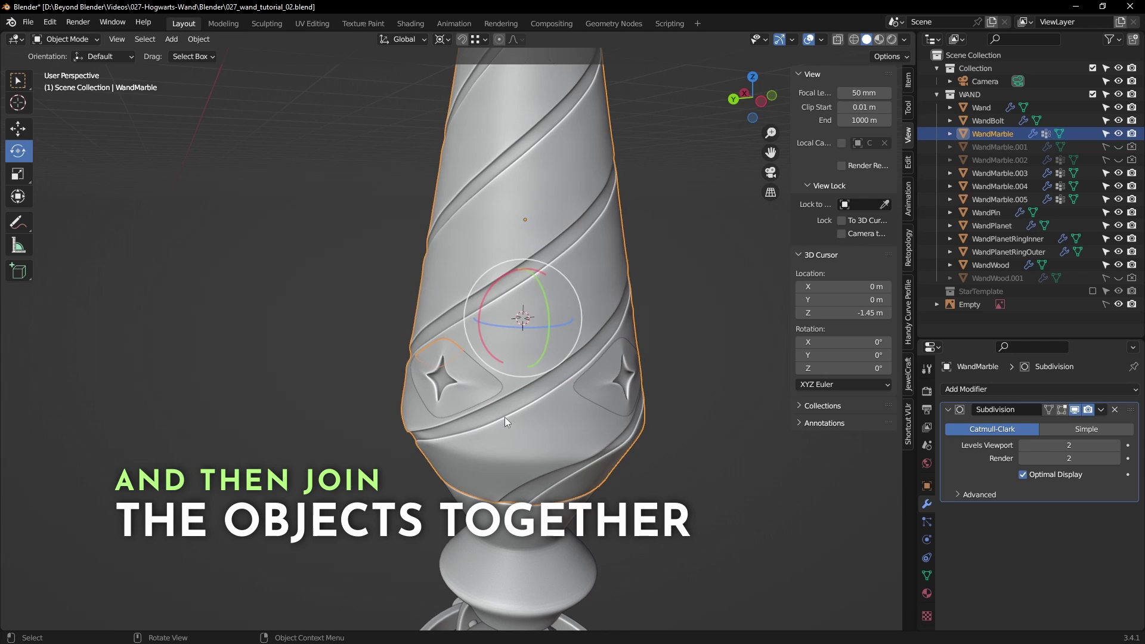
left_click(483, 392)
left_click(595, 394, "shift")
middle_click_drag(595, 393, 452, 389)
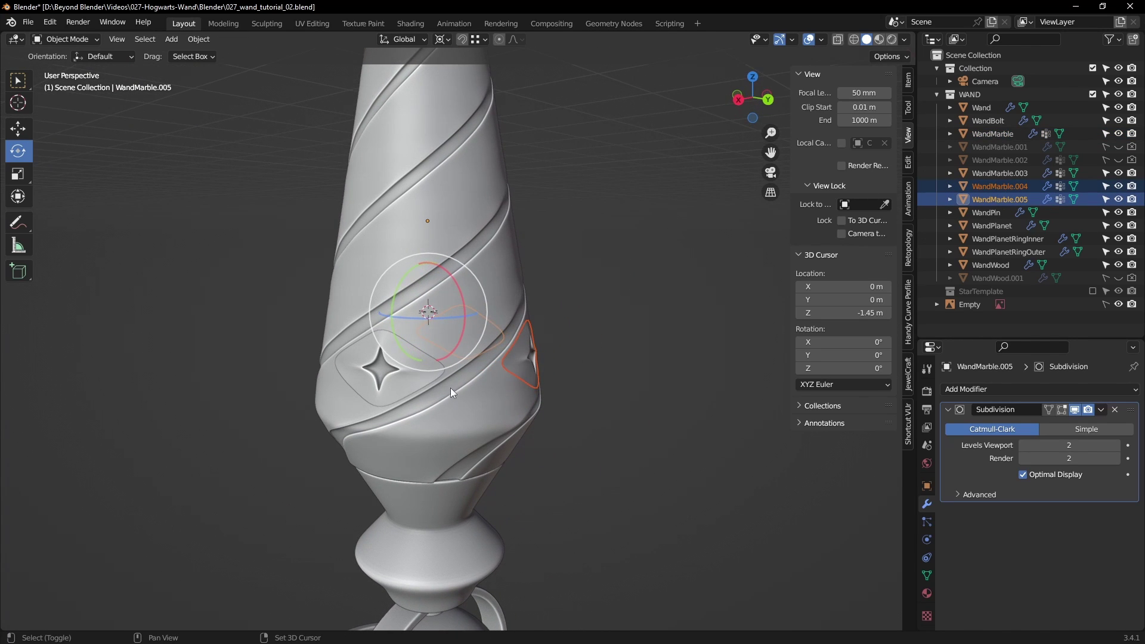
left_click(420, 378, "shift")
left_click(414, 208, "shift")
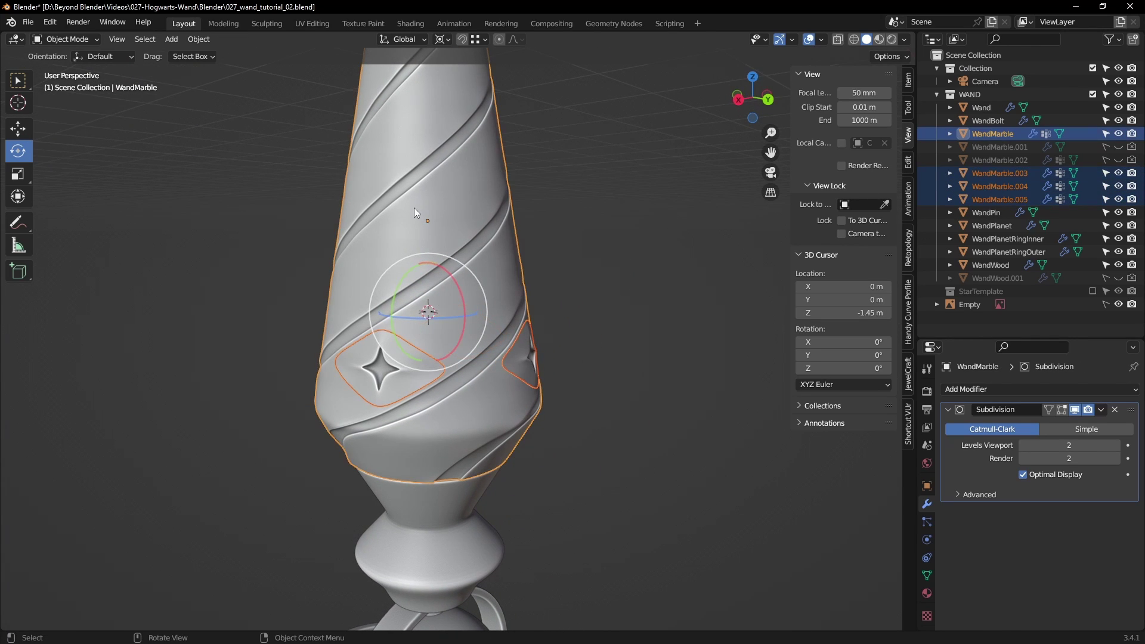
key("ctrl+j")
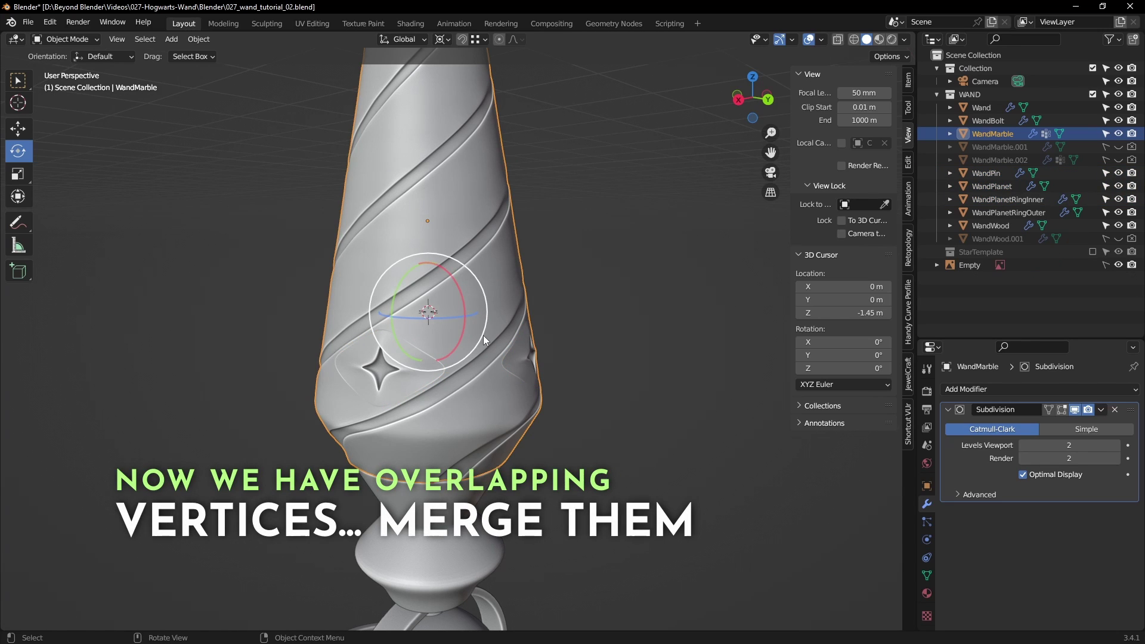
- Merge all of the joined marble's overlapping vertices by distance and deselect the object in Object Mode
key("Tab")
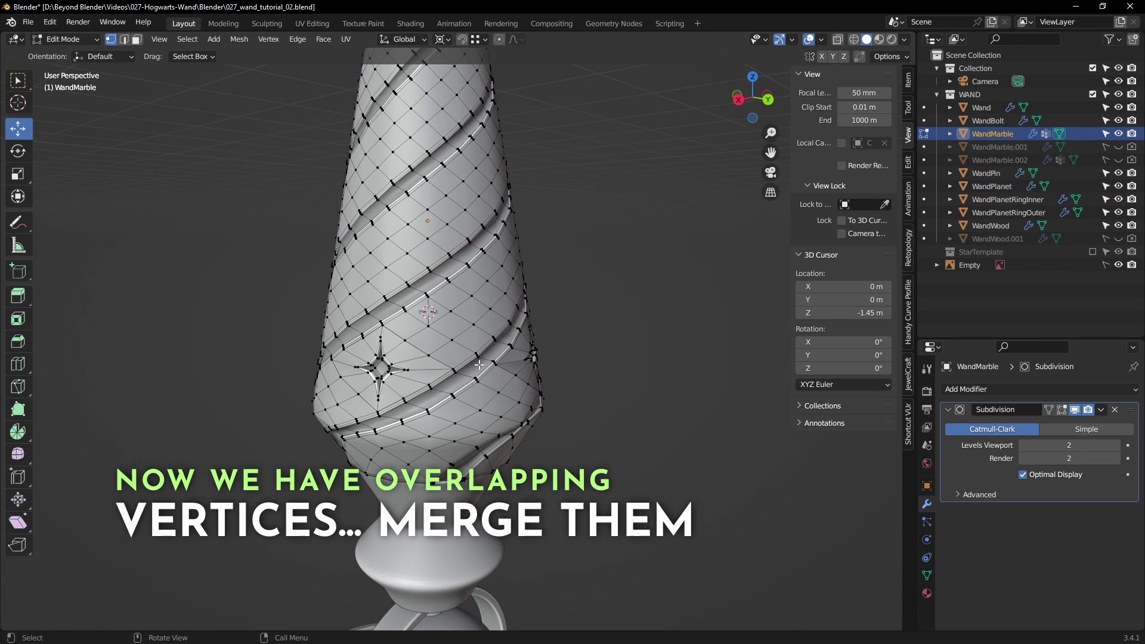
key("a")
right_click(650, 349)
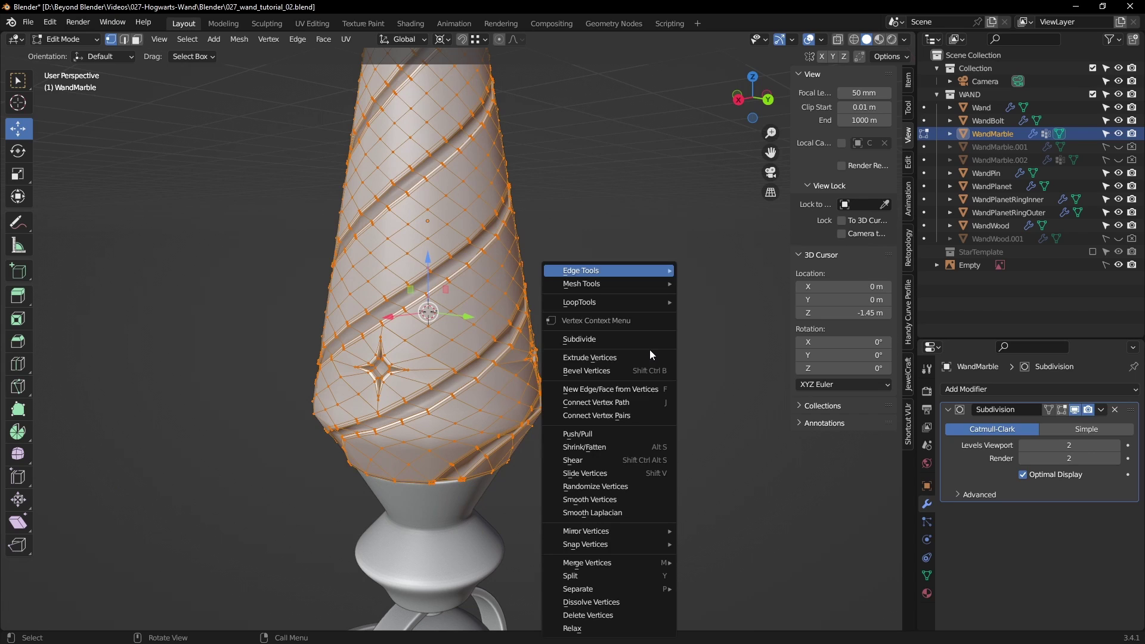
mouse_move(596, 564)
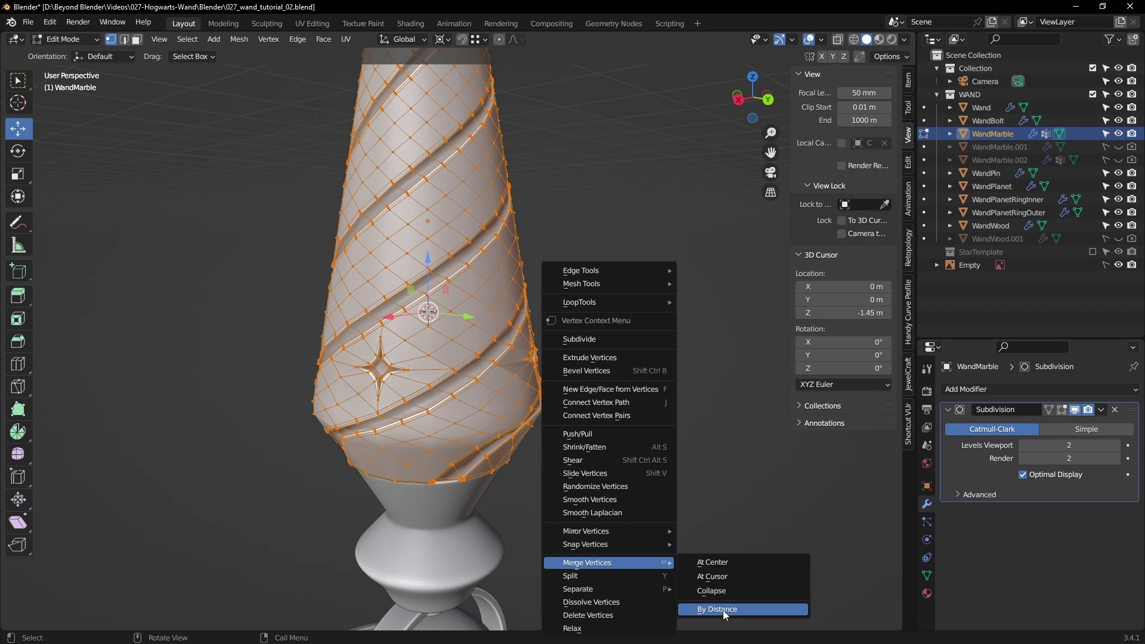
left_click(722, 610)
key("Tab")
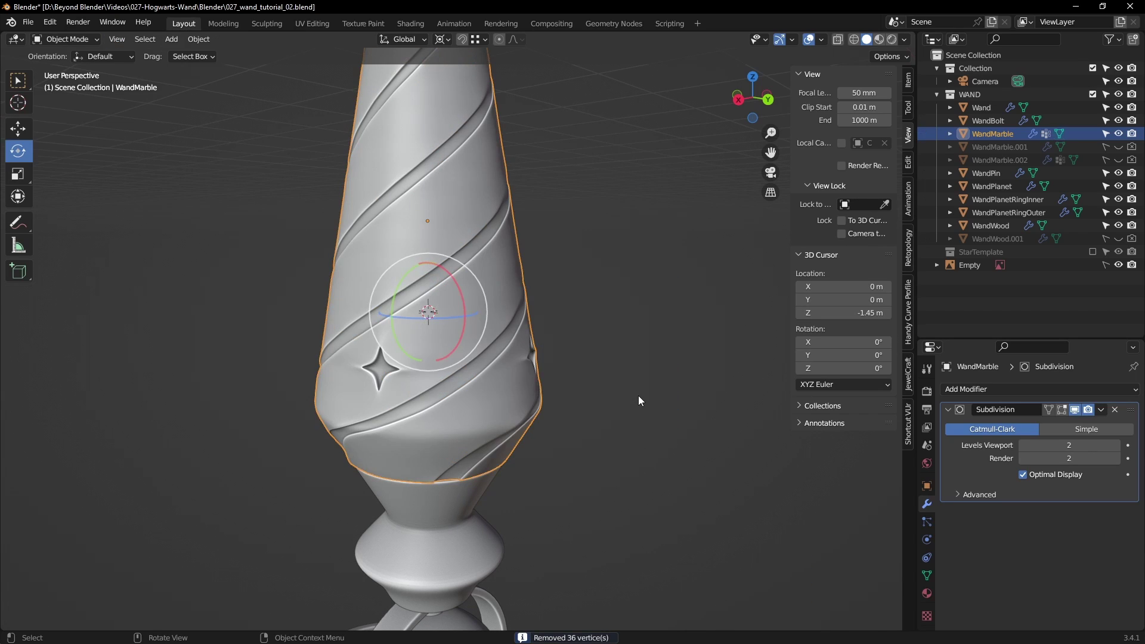
left_click(638, 395)
- Grow the selection to the marble's upper star patch and duplicate its faces in place
middle_click_drag(657, 398, 274, 389)
scroll(438, 392, "down", 5)
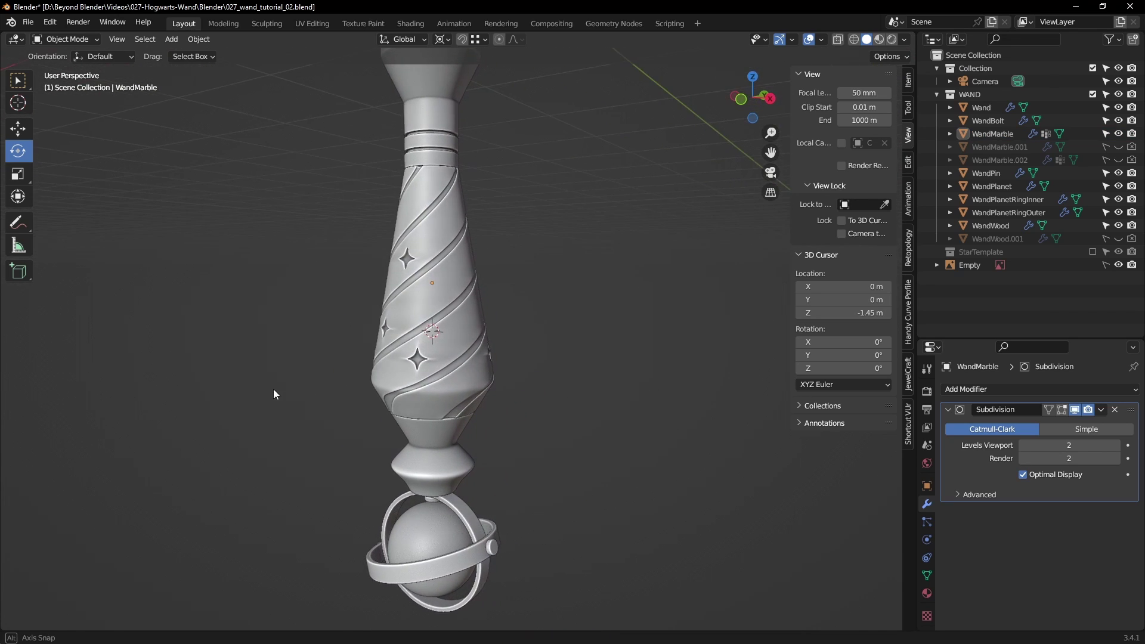
scroll(520, 352, "up", 3)
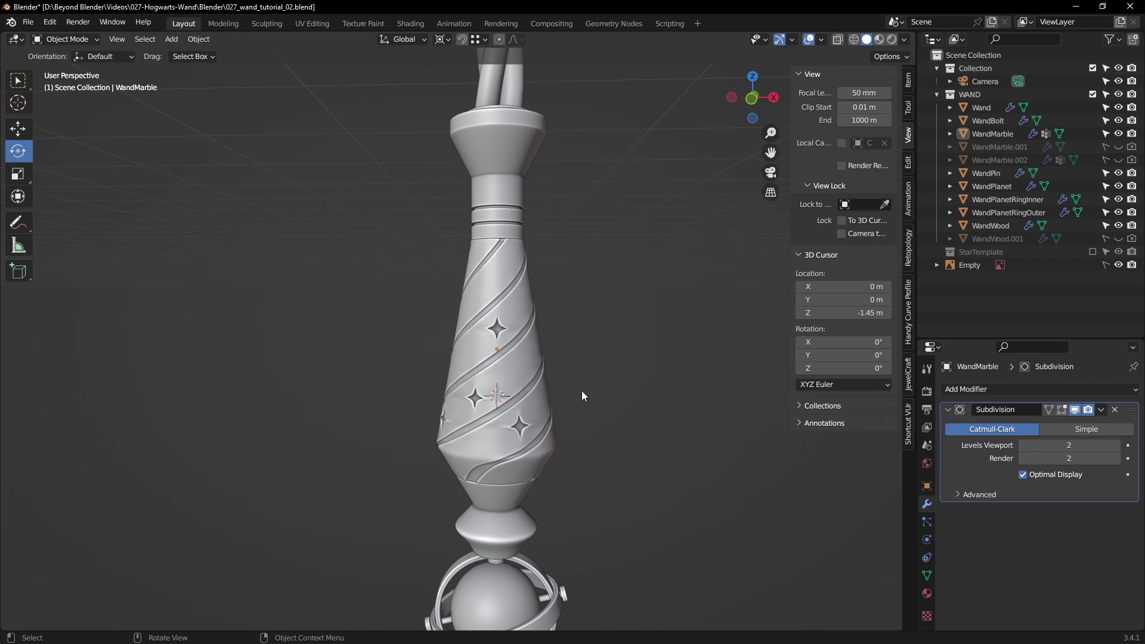
key("Tab")
scroll(562, 391, "up", 4)
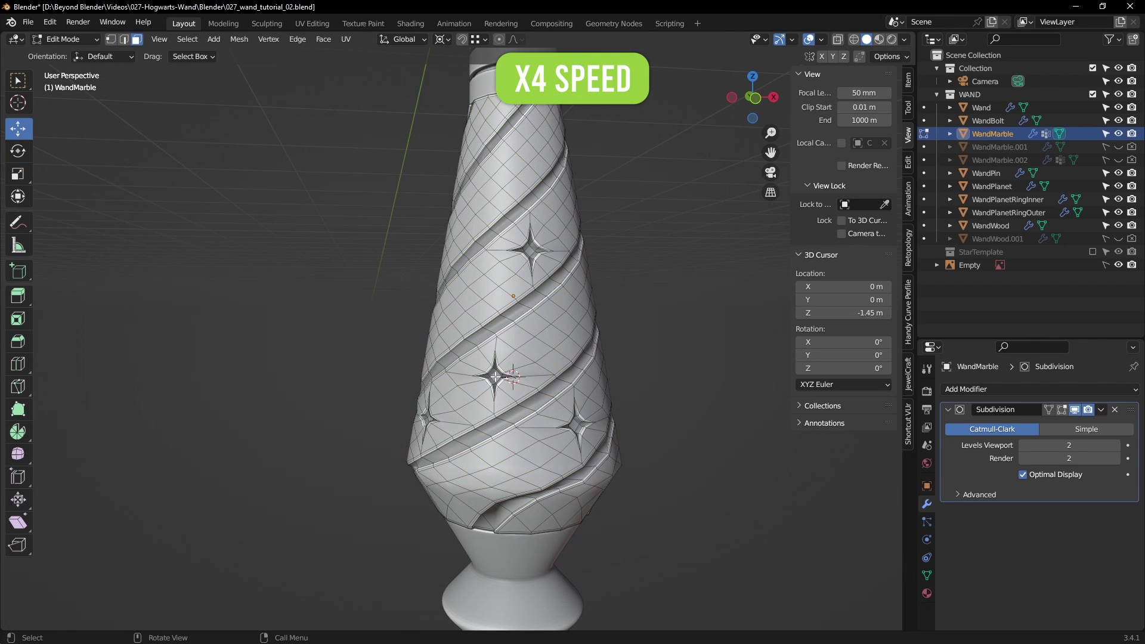
key("ctrl+KP_Add")
scroll(621, 261, "up", 4)
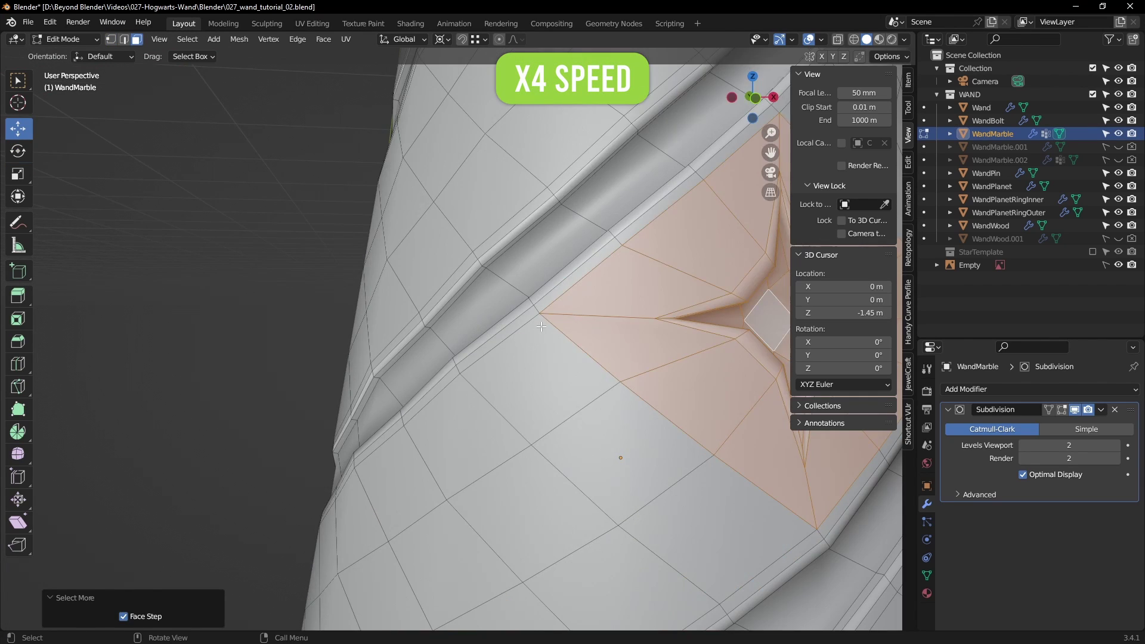
scroll(614, 298, "down", 3)
key("shift+d")
right_click(610, 327)
scroll(610, 327, "down", 3)
middle_click_drag(610, 326, 503, 365)
key("Tab")
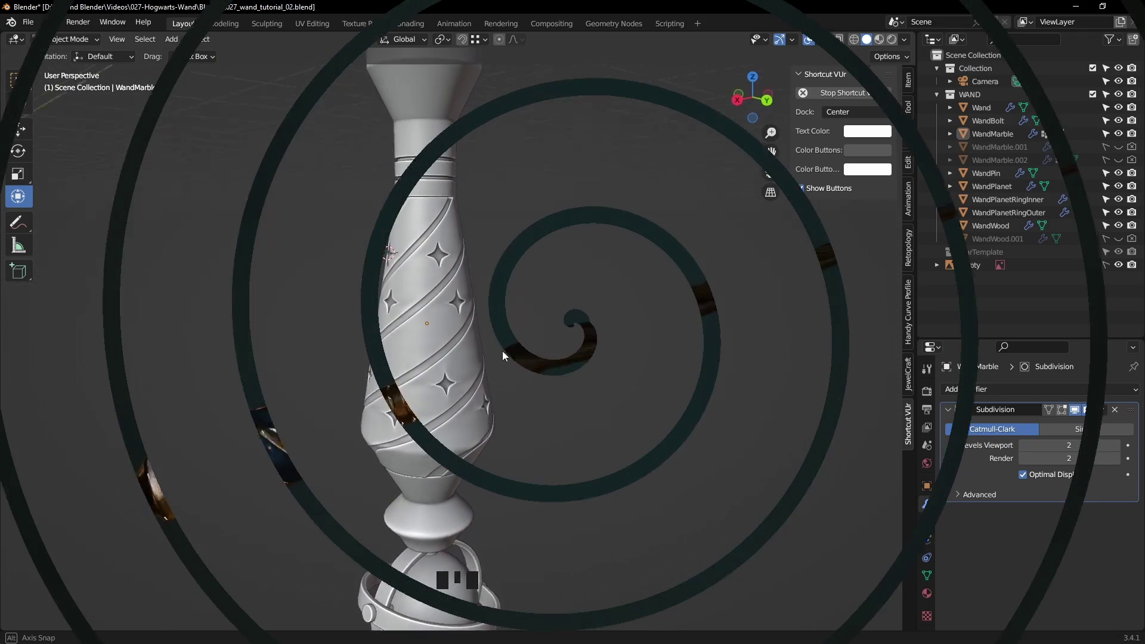